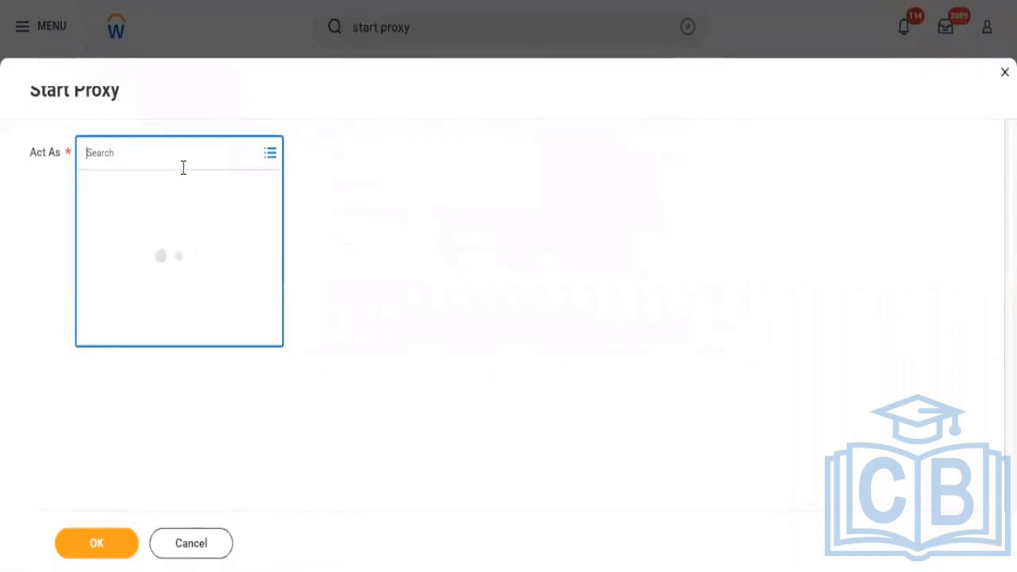
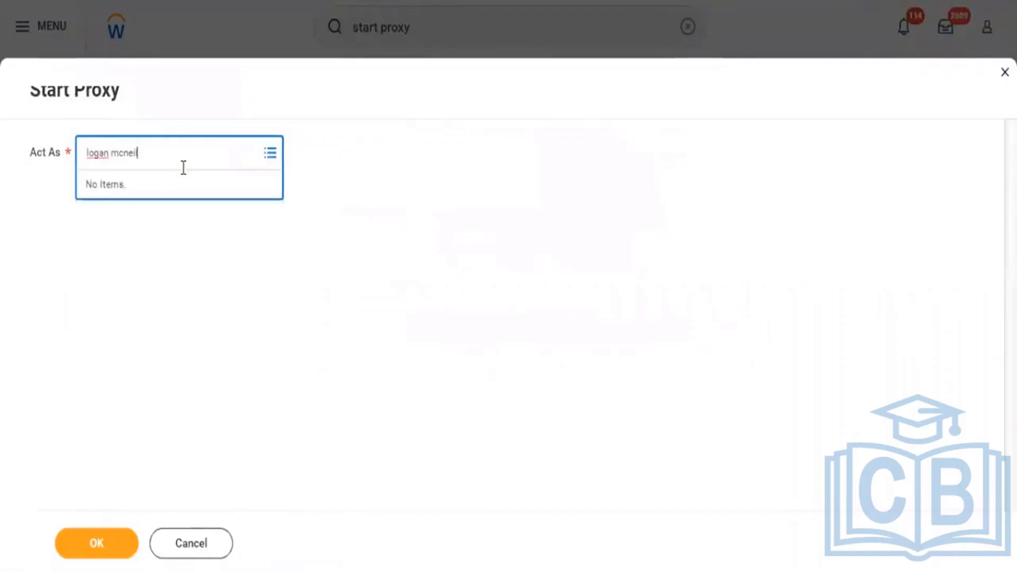
# Start a proxy session acting as the HR Officer in Executive Management.
pyautogui.press('Return')
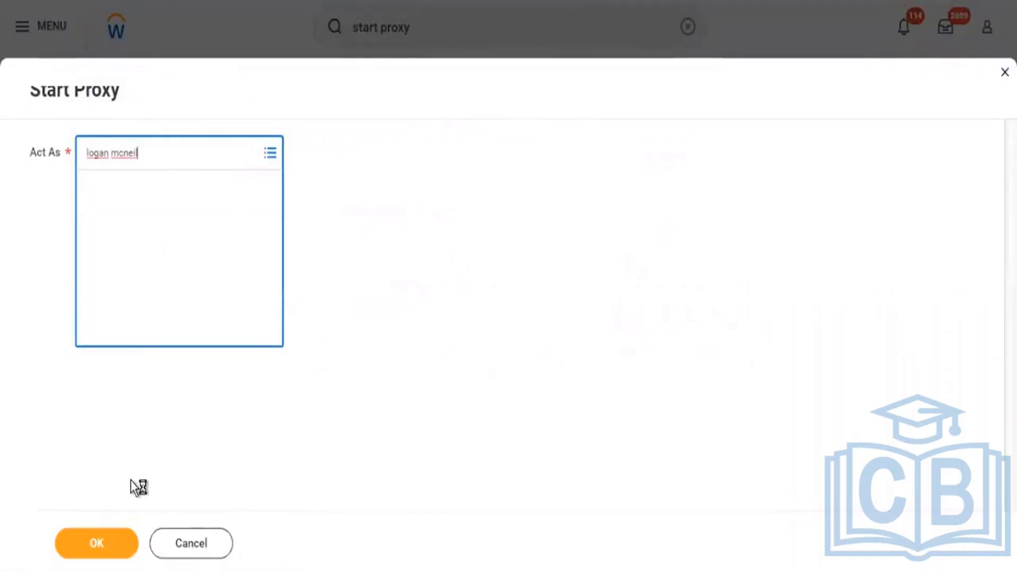
pyautogui.click(171, 241)
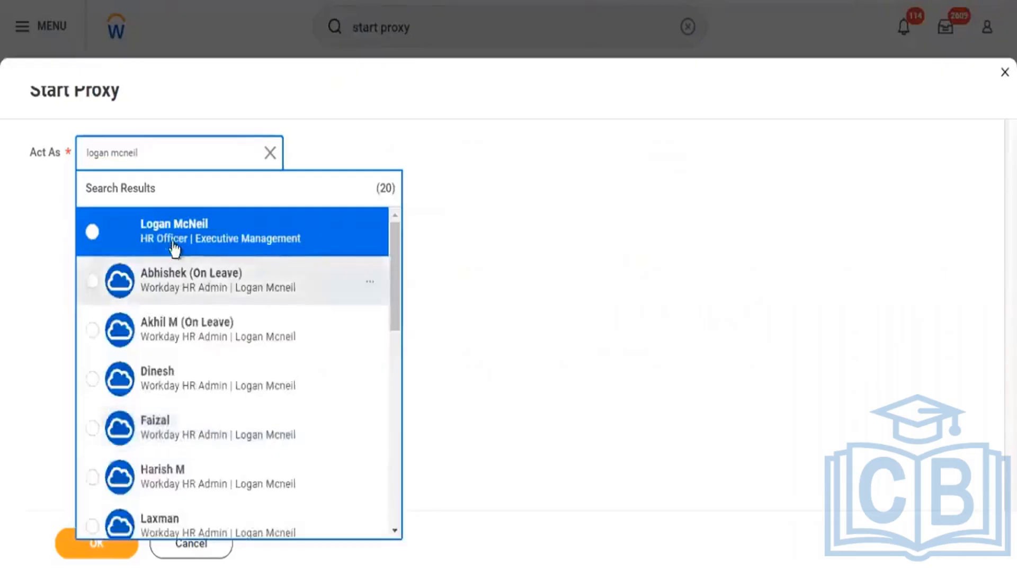
pyautogui.click(97, 549)
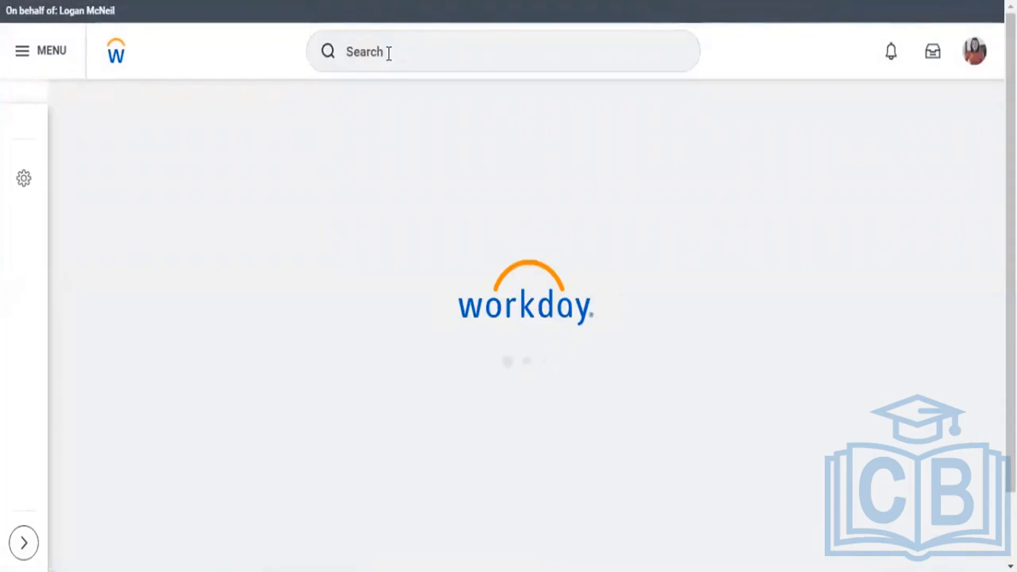
# Search for hire-related fields using the prefixed query "field:hire".
pyautogui.click(389, 52)
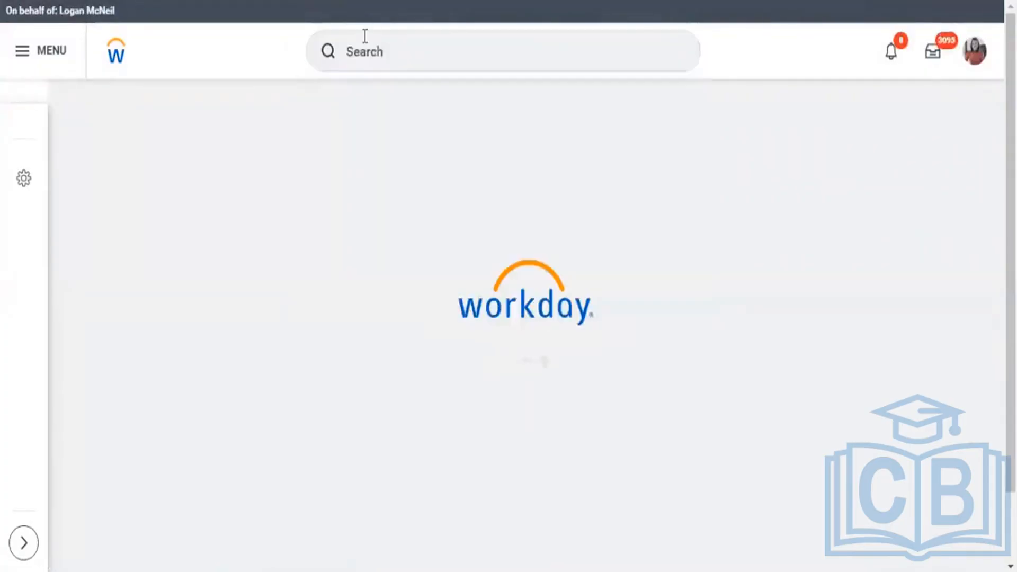
pyautogui.click(365, 36)
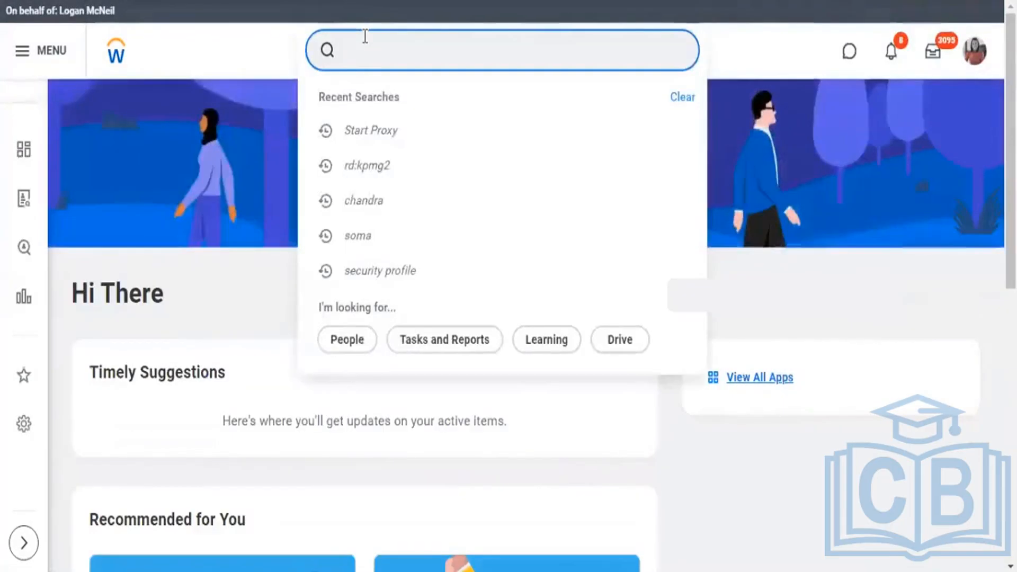
pyautogui.write('h')
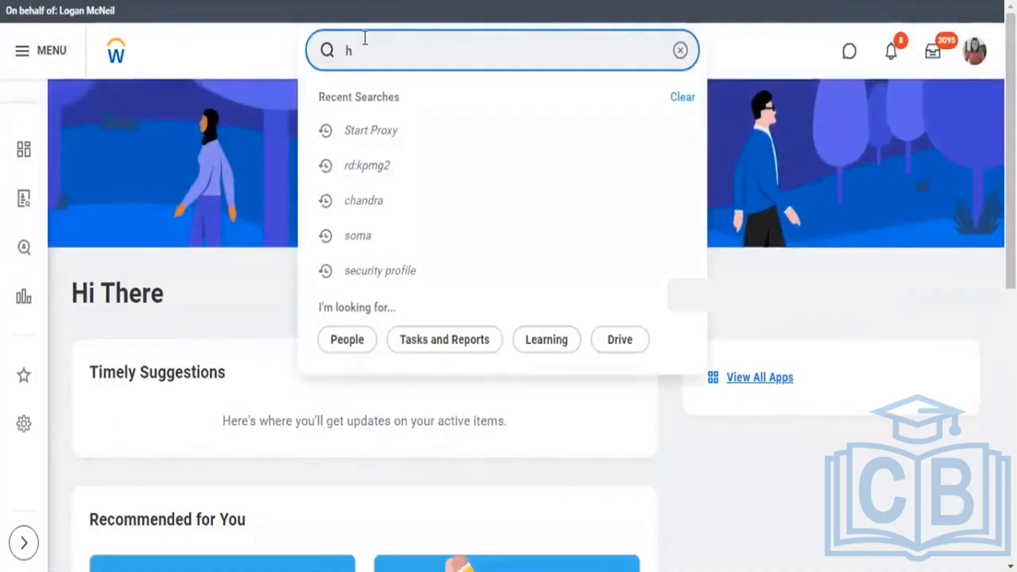
pyautogui.press('BackSpace')
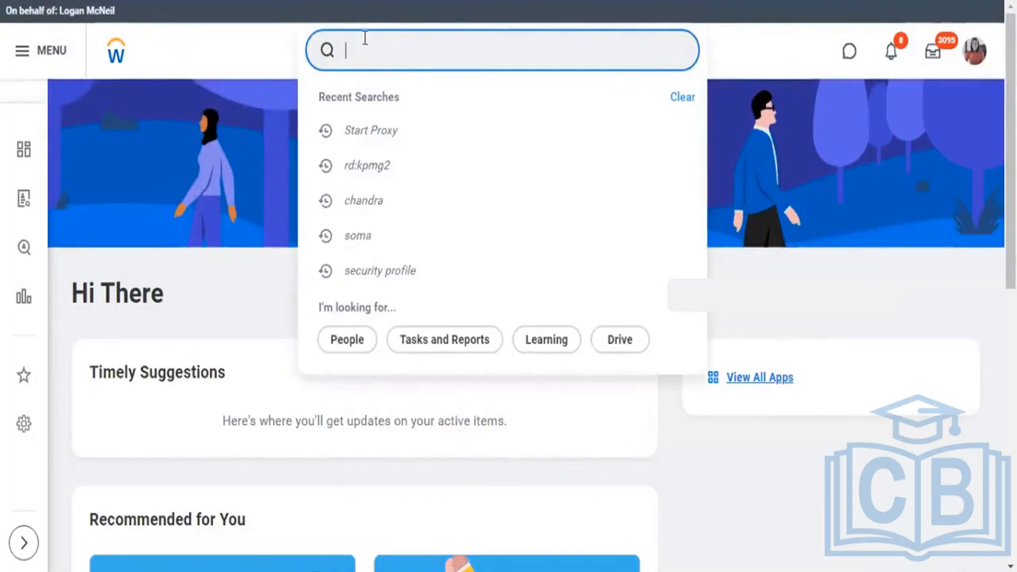
pyautogui.write('field:')
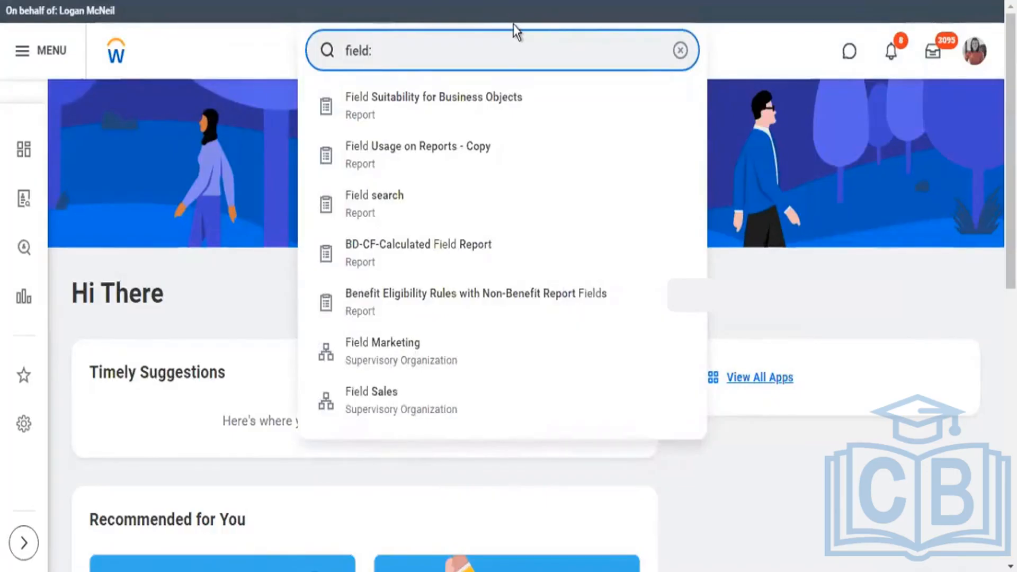
pyautogui.write('hire')
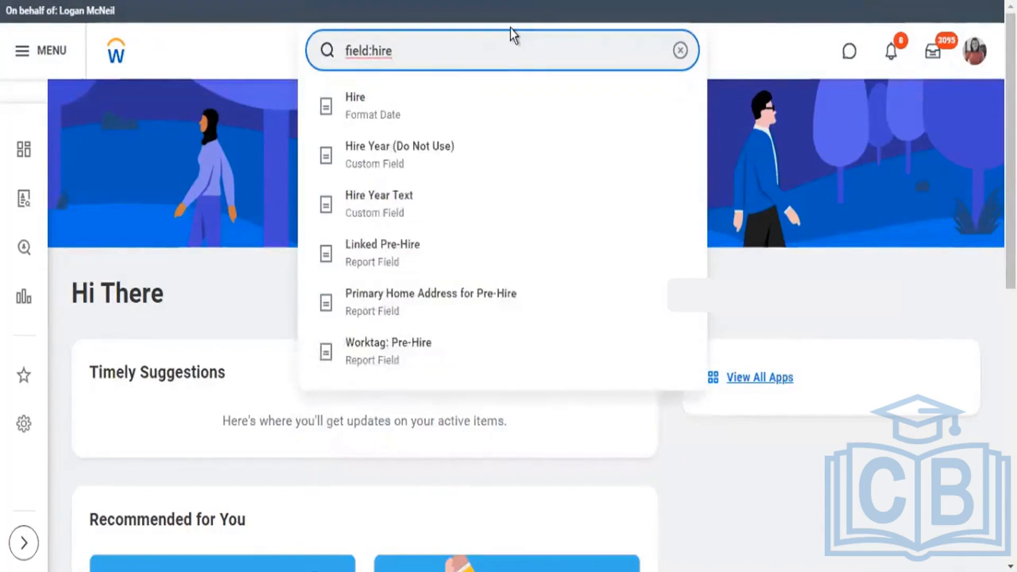
pyautogui.doubleClick(356, 50)
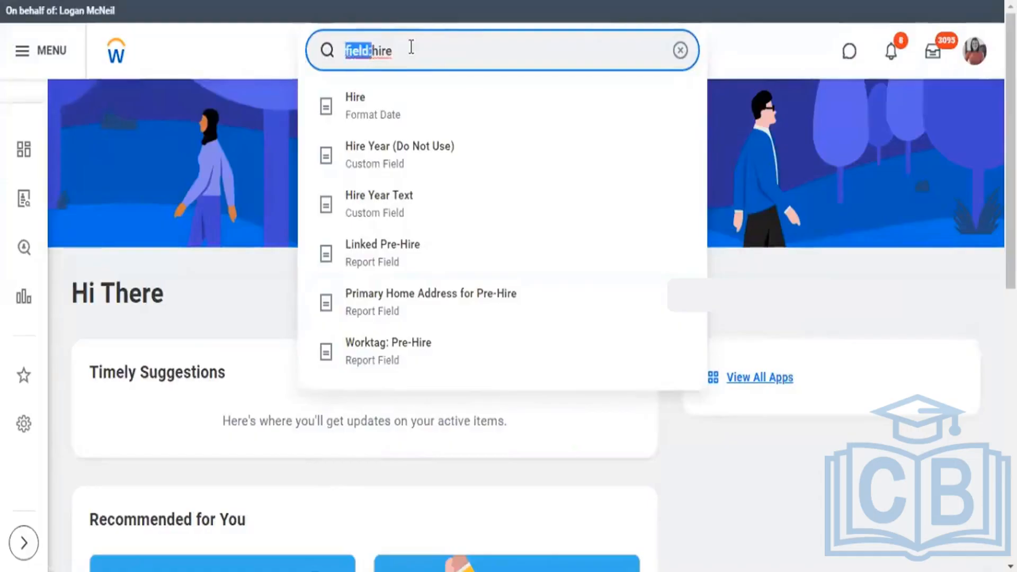
pyautogui.click(400, 61)
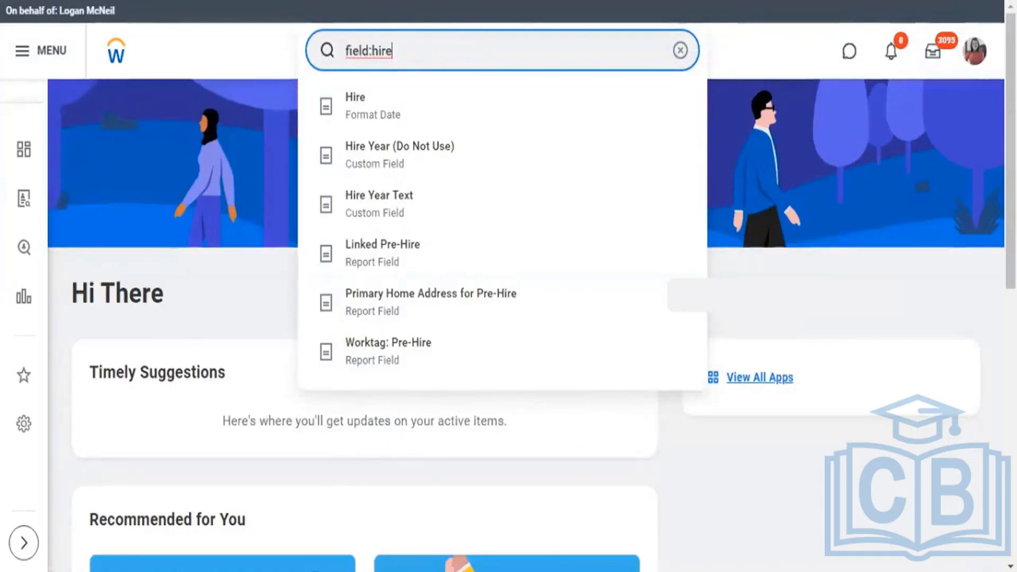
pyautogui.click(288, 171)
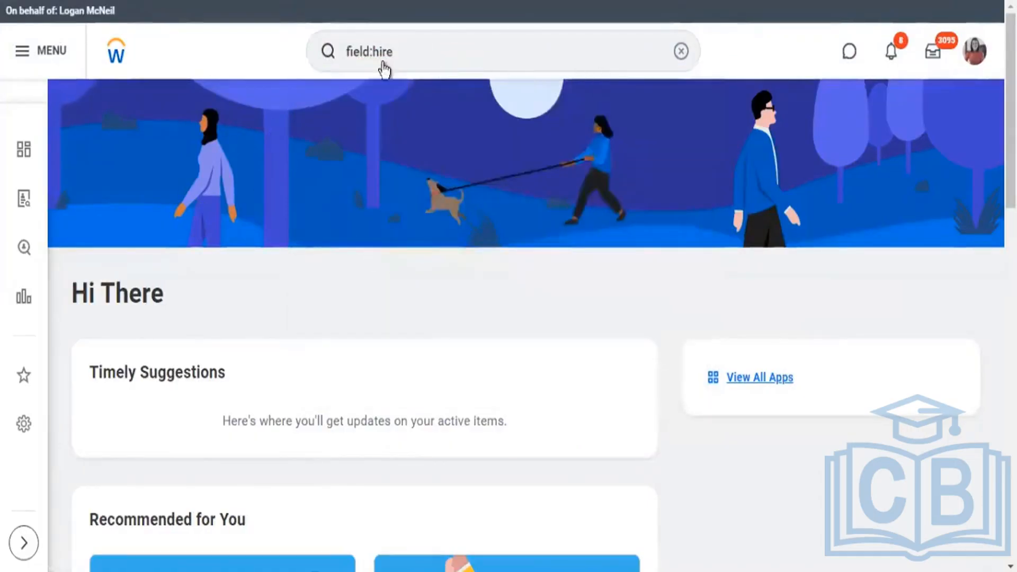
pyautogui.click(387, 67)
pyautogui.press('Return')
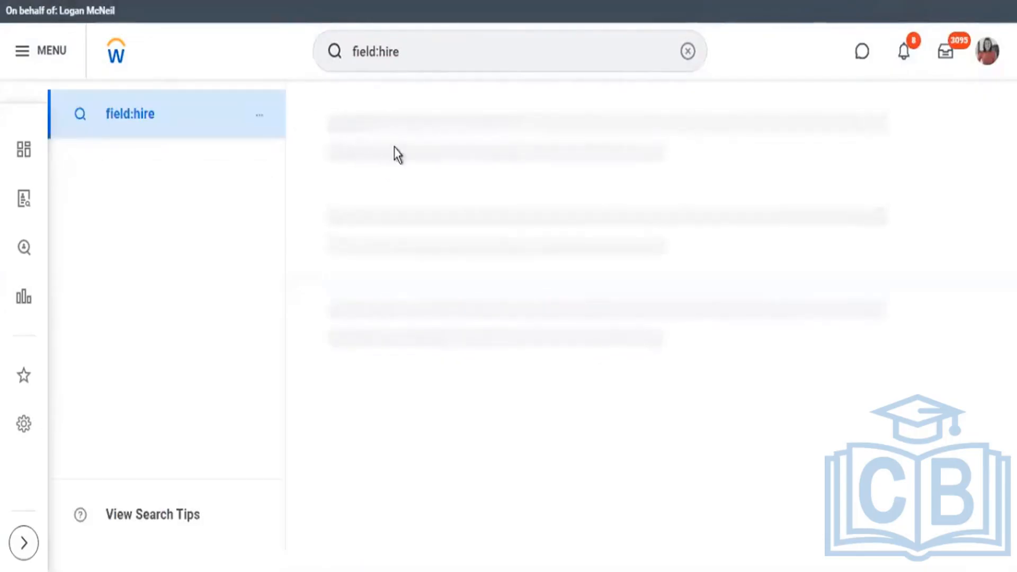
# Look through the "field:hire" results to see which kinds of fields the prefix returns.
pyautogui.scroll(-4, 395, 239)
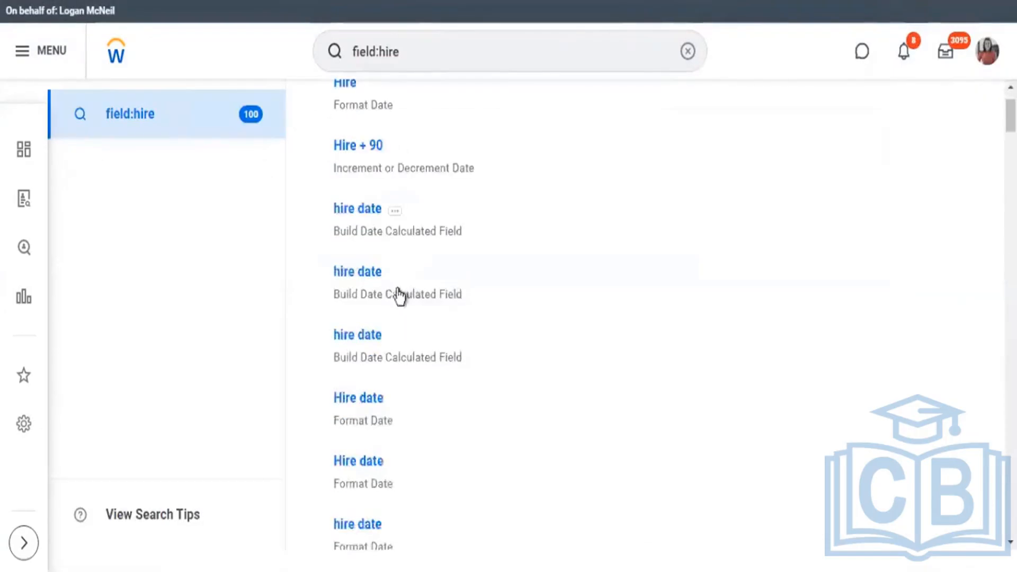
pyautogui.scroll(-10, 405, 259)
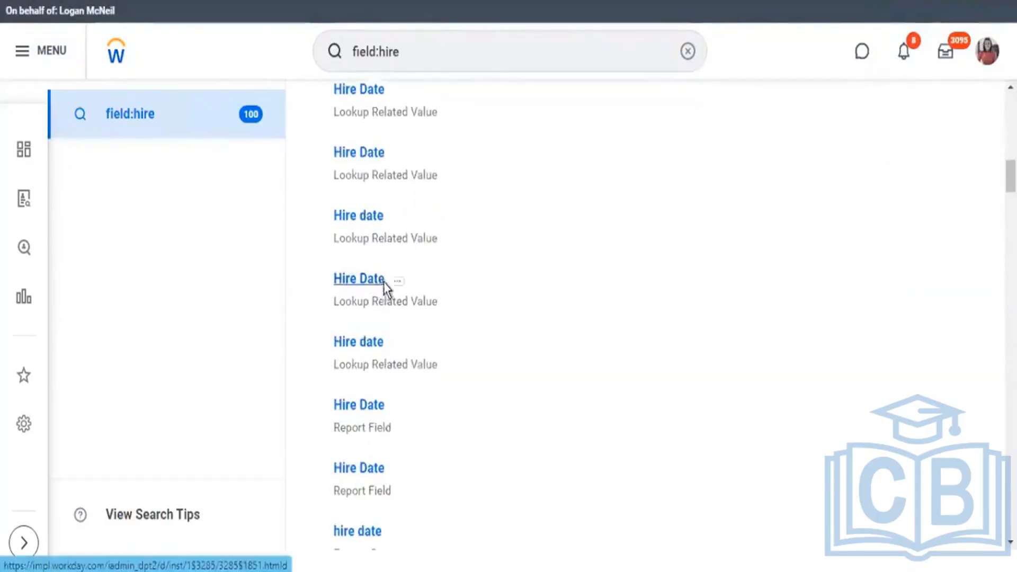
pyautogui.scroll(-15, 392, 289)
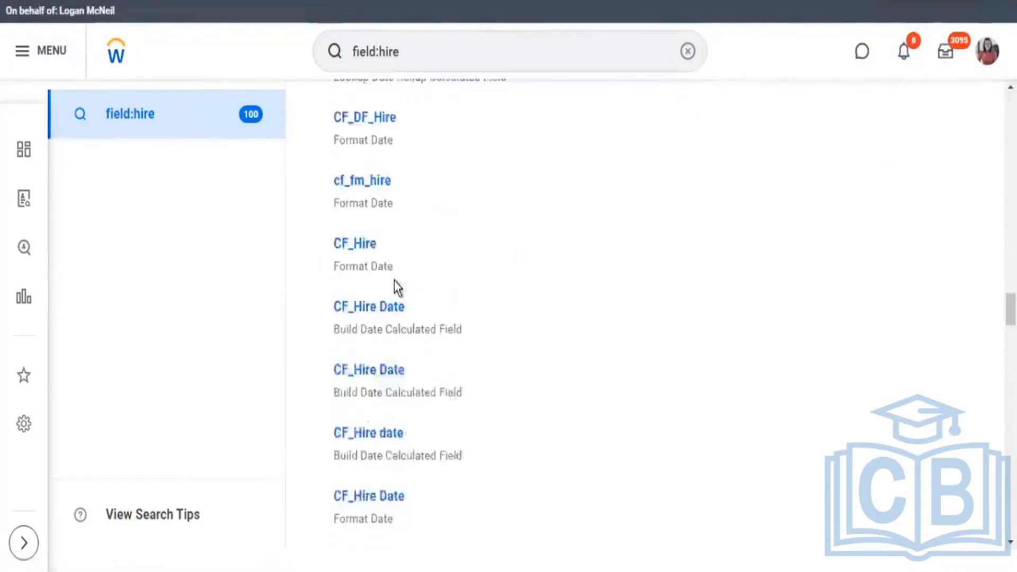
pyautogui.scroll(-15, 397, 289)
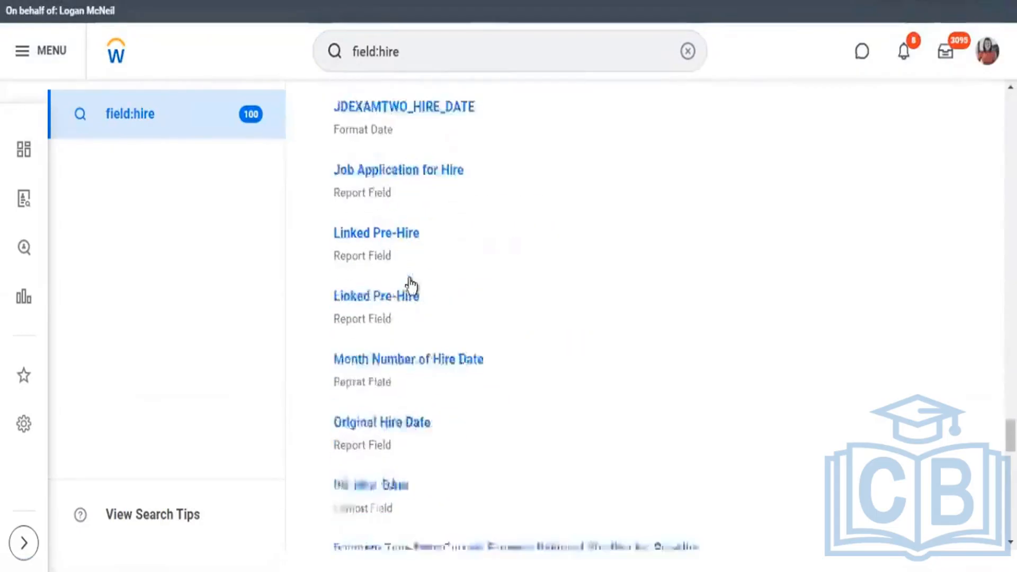
pyautogui.scroll(-6, 407, 289)
pyautogui.moveTo(1011, 483); pyautogui.dragTo(1011, 110)
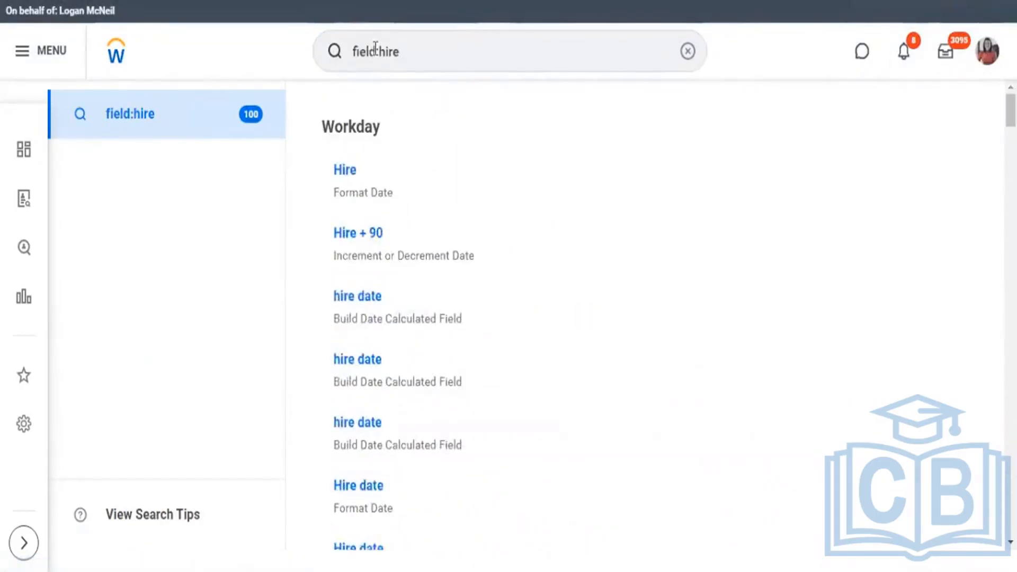
# Replace the search prefix to run "bp:hire" and look through the hire business process definitions.
pyautogui.click(376, 49)
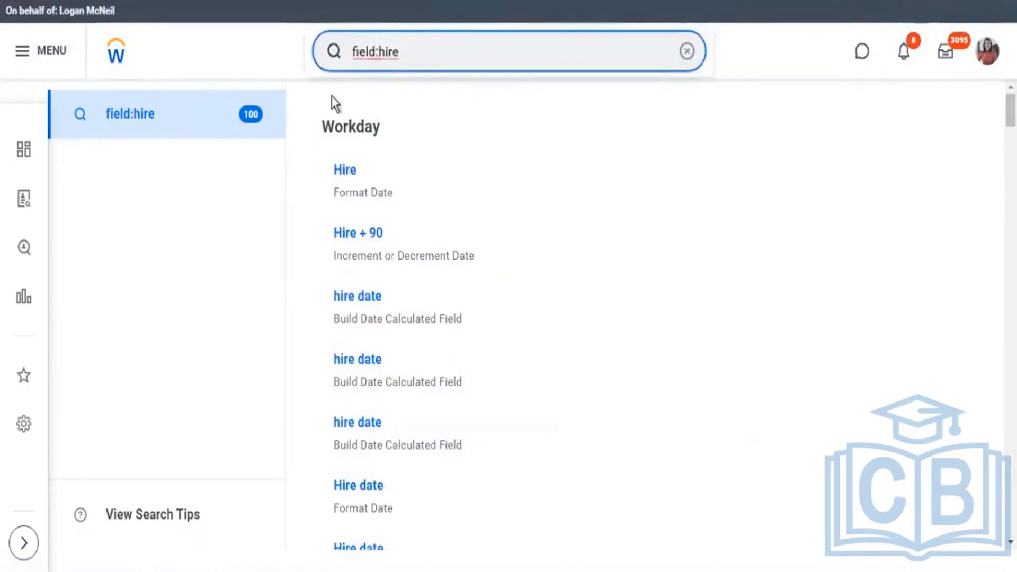
pyautogui.press('BackSpace')
pyautogui.press('BackSpace')
pyautogui.press('BackSpace')
pyautogui.press('BackSpace')
pyautogui.press('BackSpace')
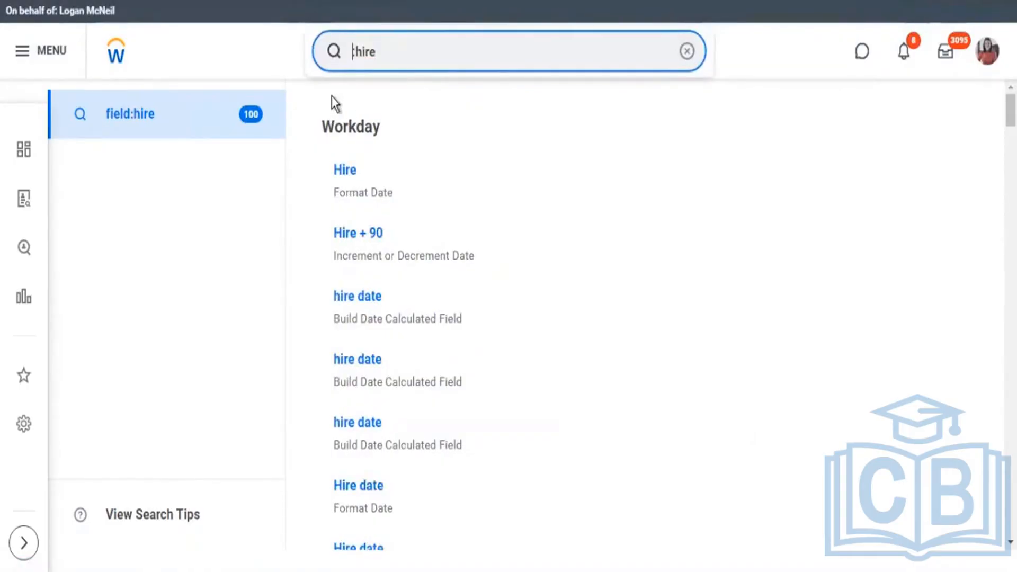
pyautogui.write('bp:')
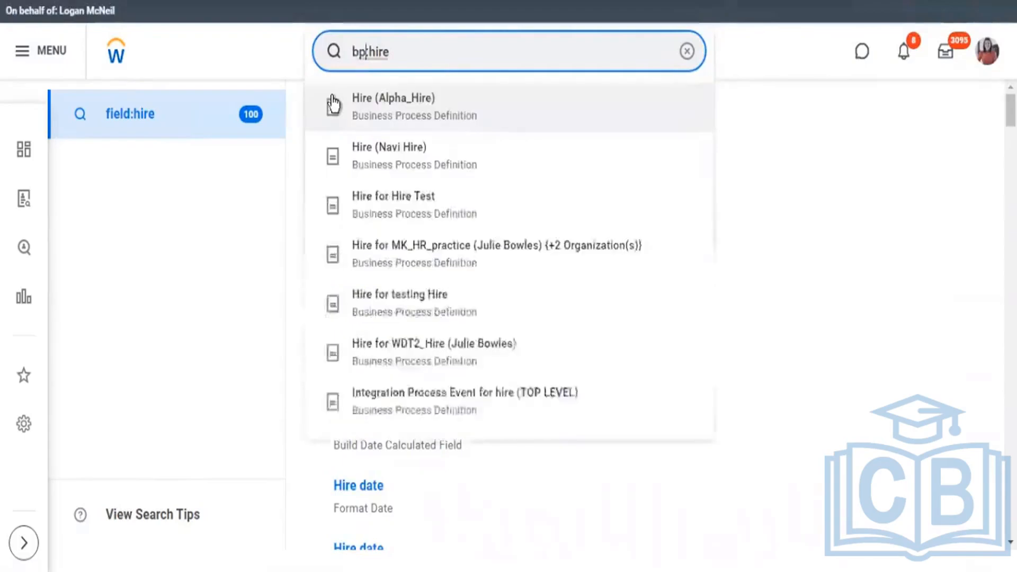
pyautogui.press('Return')
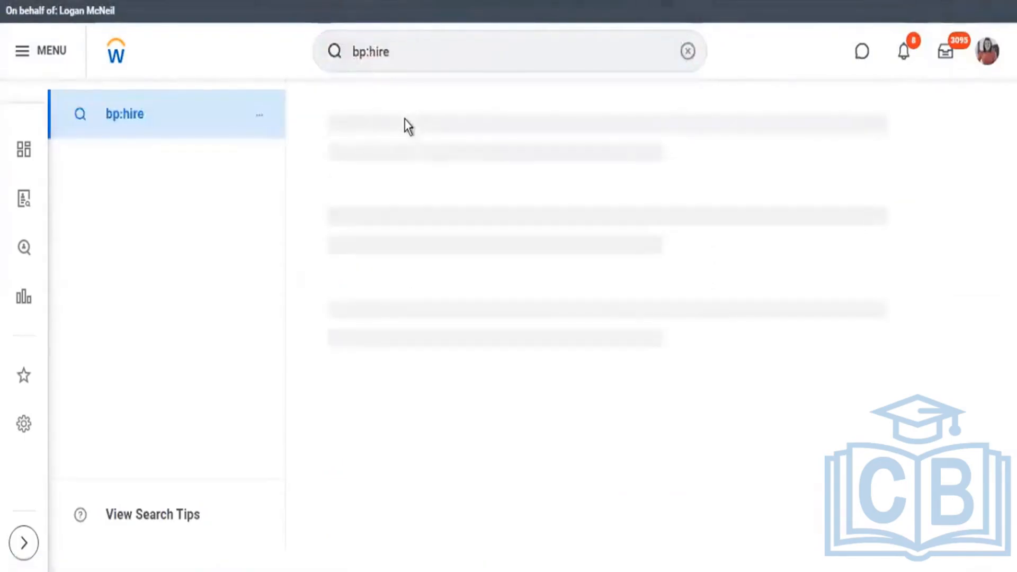
pyautogui.scroll(-3, 461, 244)
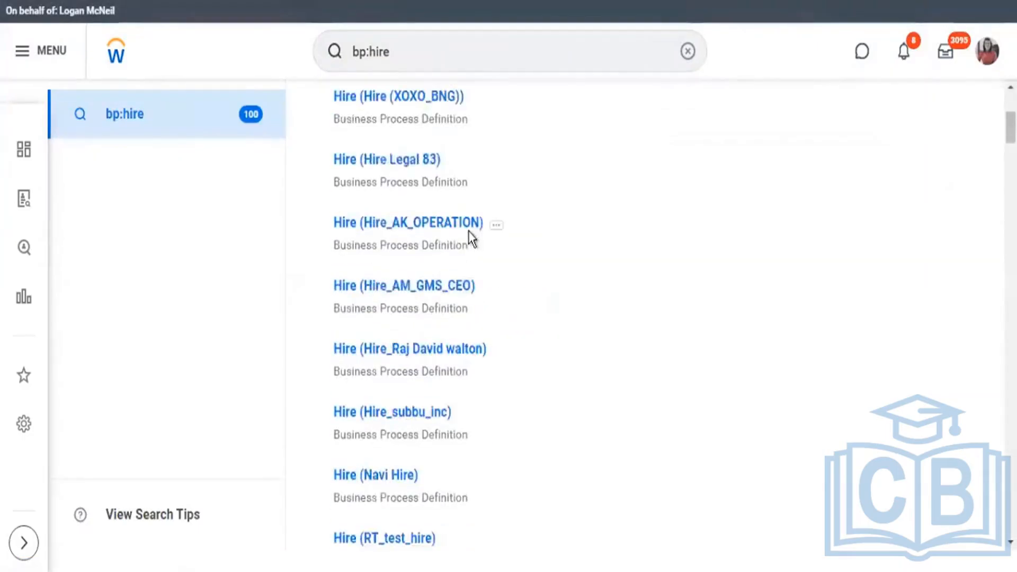
pyautogui.scroll(-3, 468, 231)
pyautogui.scroll(-7, 470, 233)
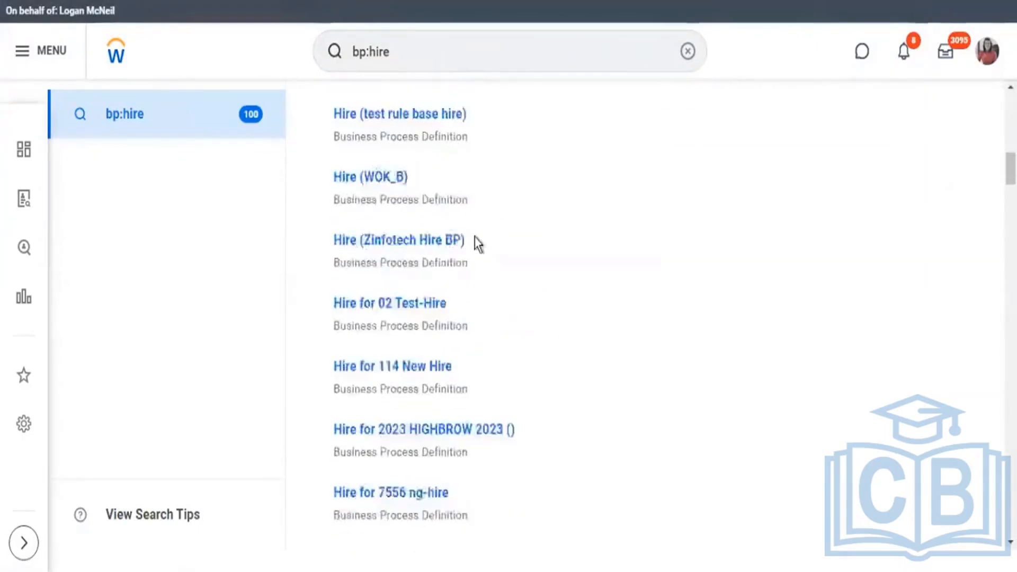
pyautogui.scroll(-12, 474, 238)
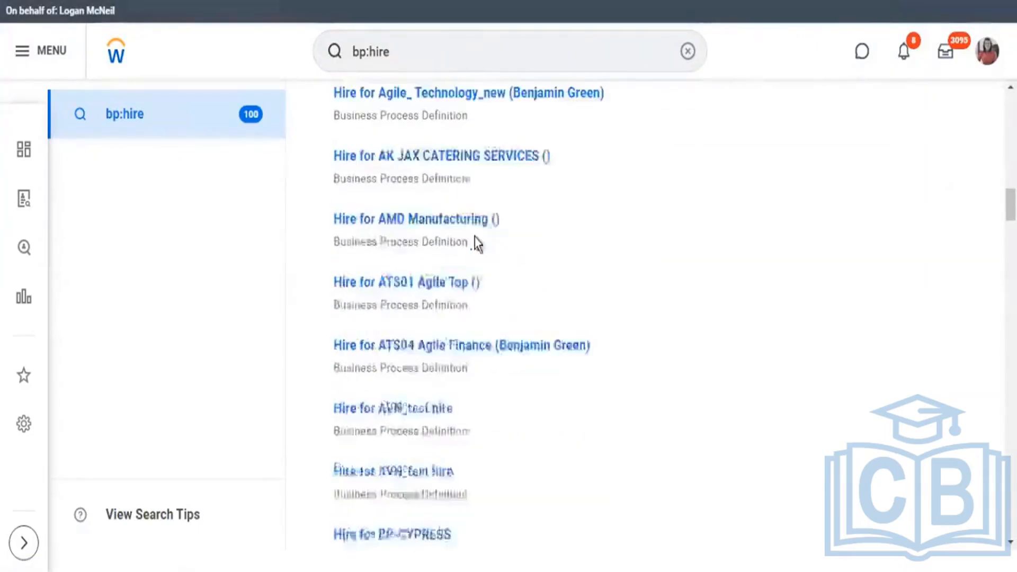
# Search for hire report definitions by changing the query to "rd:hire".
pyautogui.click(358, 59)
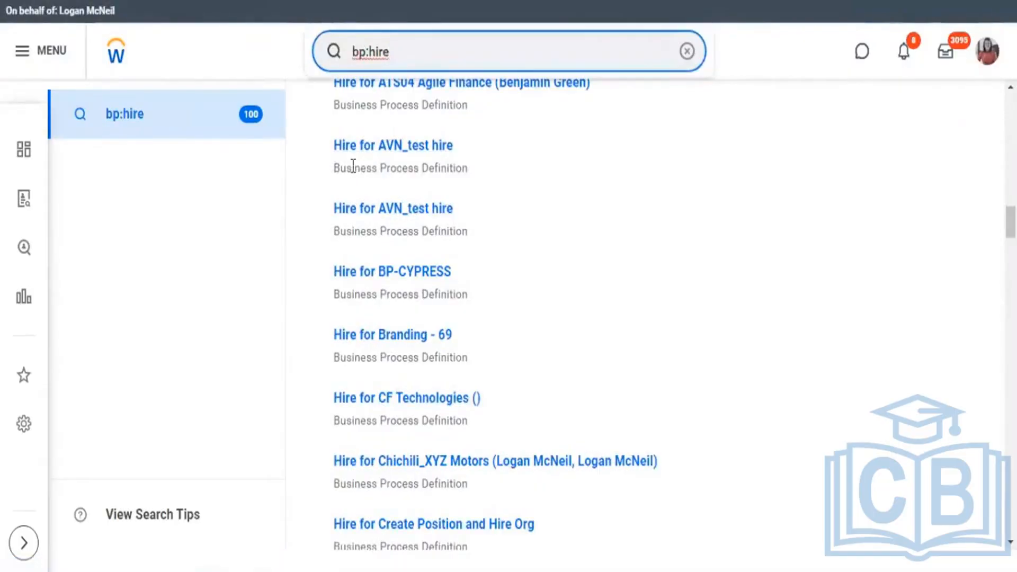
pyautogui.press('Home')
pyautogui.press('Delete')
pyautogui.press('Delete')
pyautogui.write('rd')
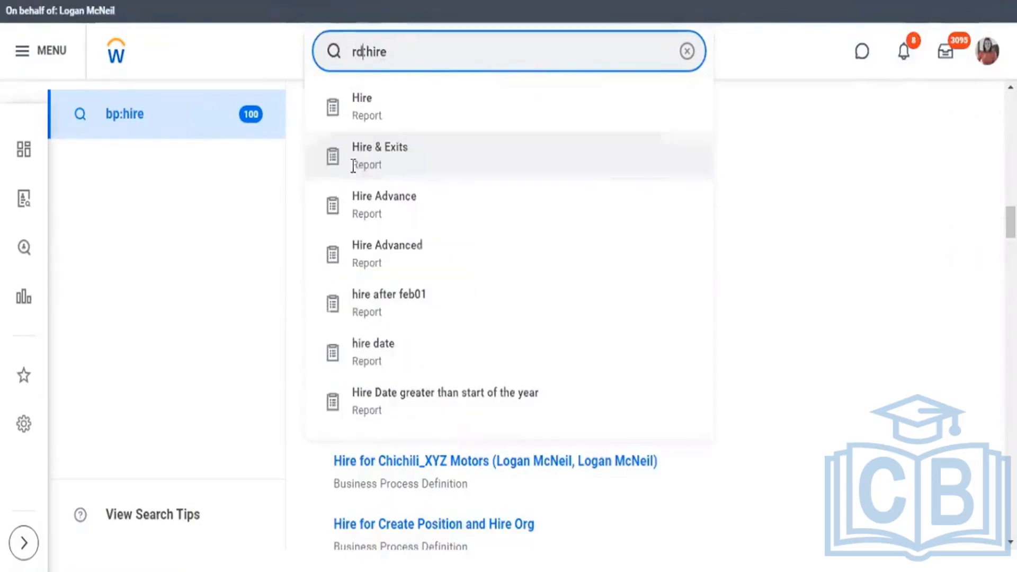
pyautogui.press('Return')
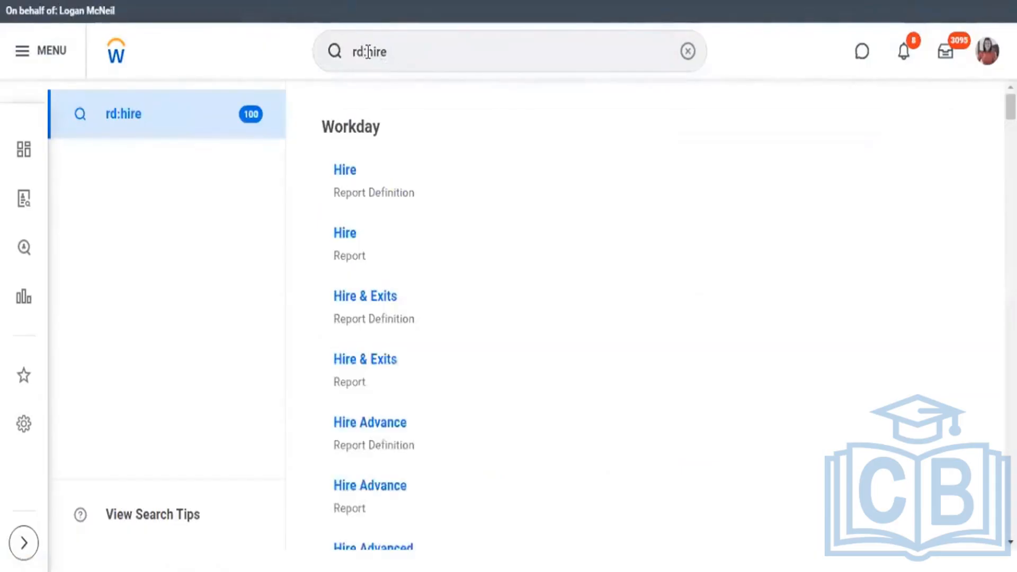
# Change the query to "cf:hire" and look through the hire calculated fields.
pyautogui.click(350, 52)
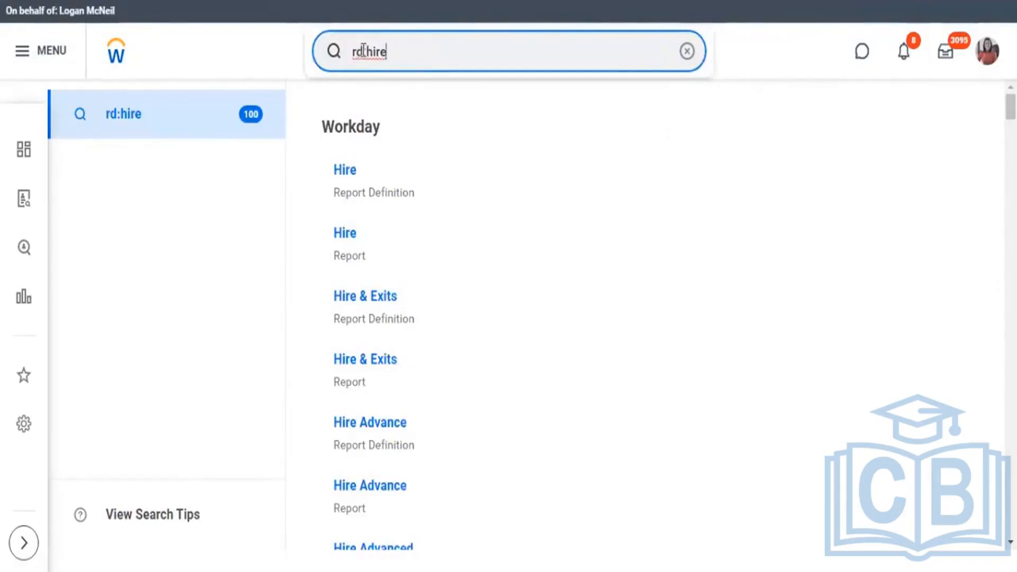
pyautogui.doubleClick(351, 53)
pyautogui.write('cf')
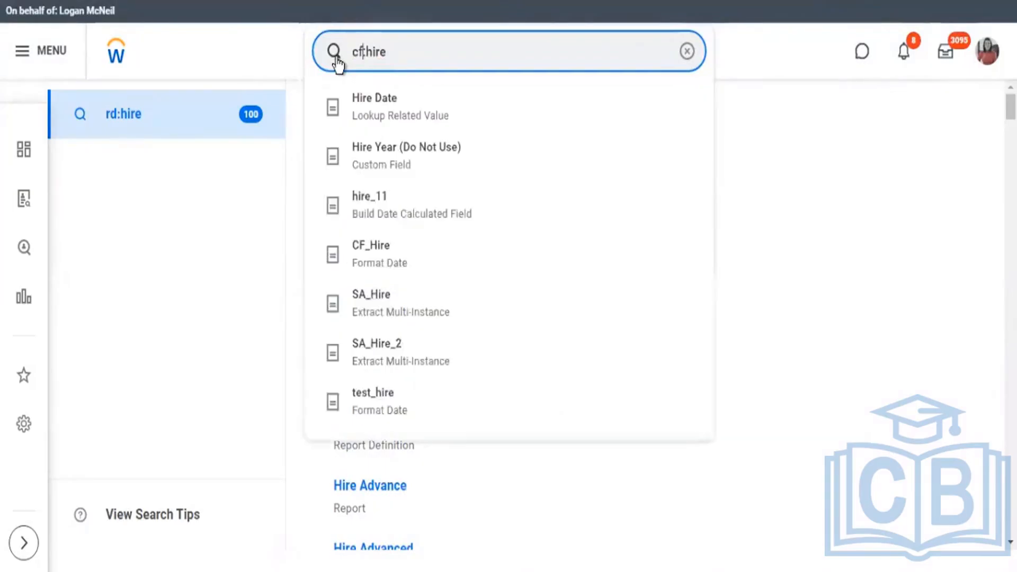
pyautogui.click(336, 59)
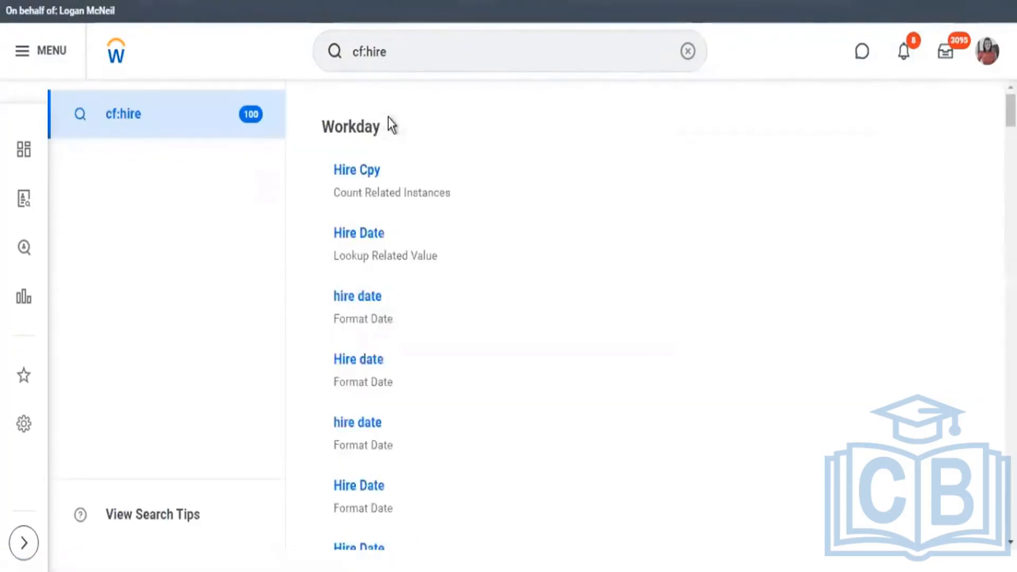
pyautogui.scroll(-7, 379, 239)
pyautogui.scroll(-10, 406, 215)
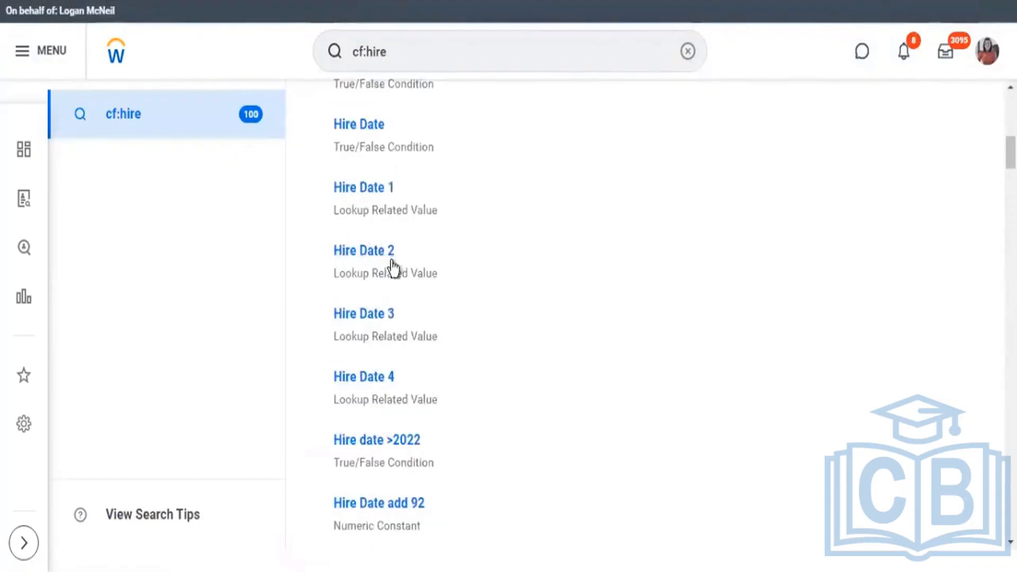
pyautogui.scroll(-20, 408, 286)
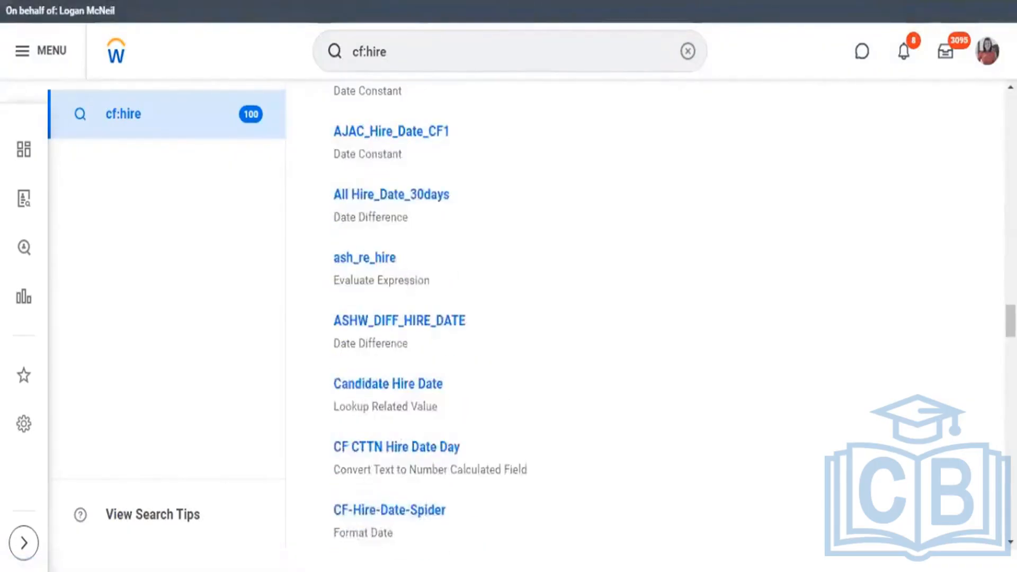
pyautogui.moveTo(1010, 320); pyautogui.dragTo(977, 16)
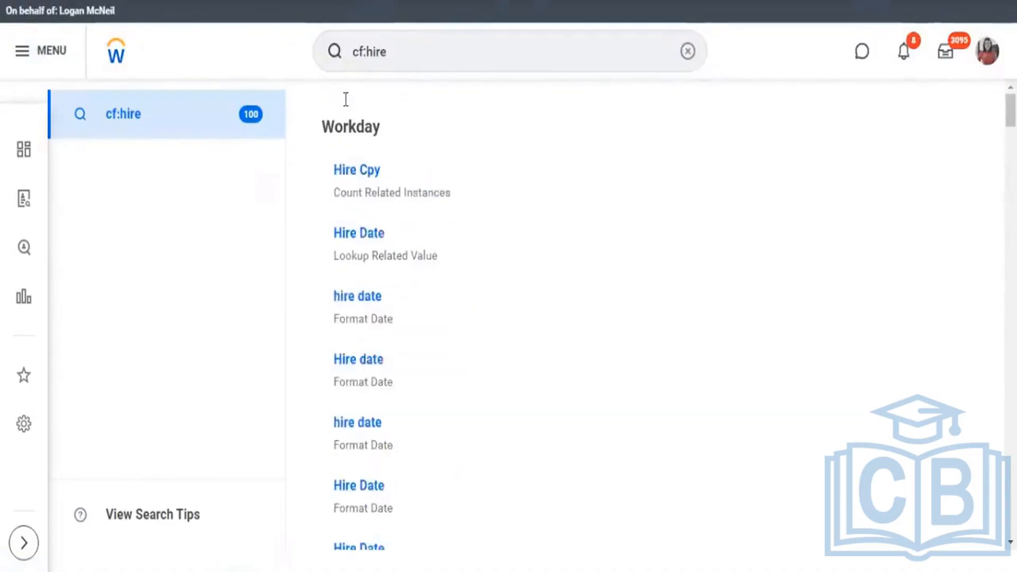
# Search for "?" to bring up the search help and look at the prefix examples.
pyautogui.click(349, 54)
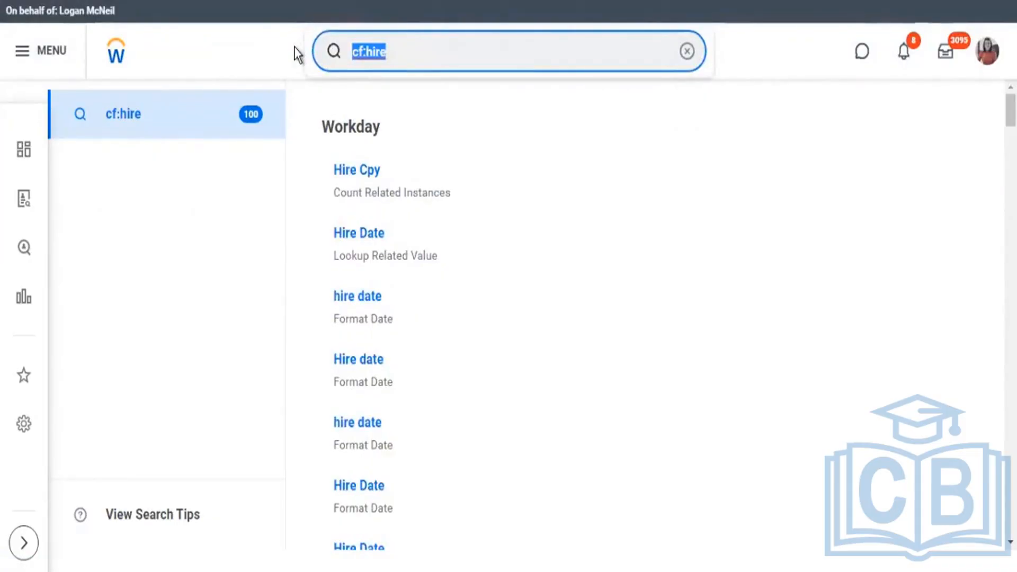
pyautogui.write('?')
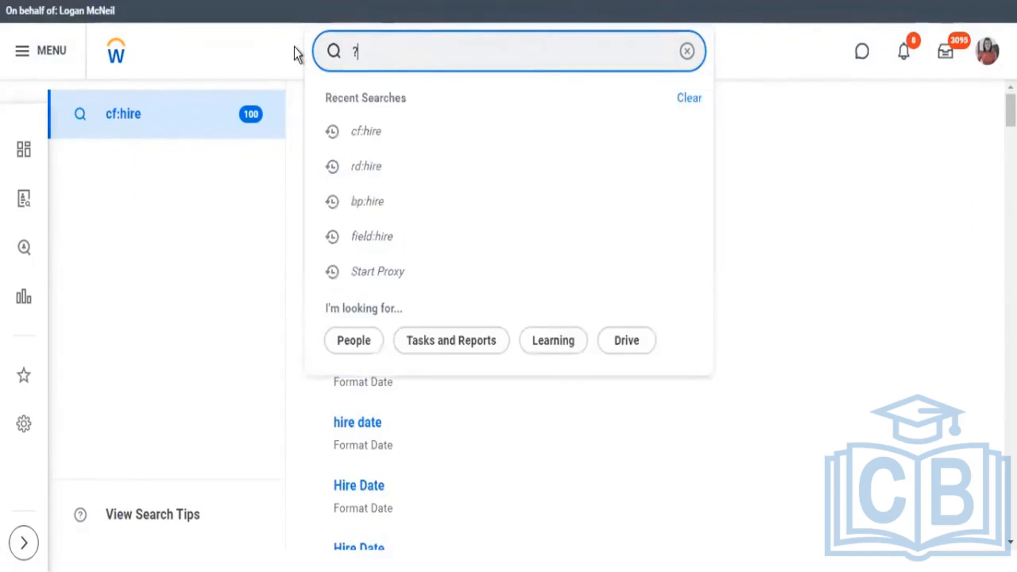
pyautogui.press('Return')
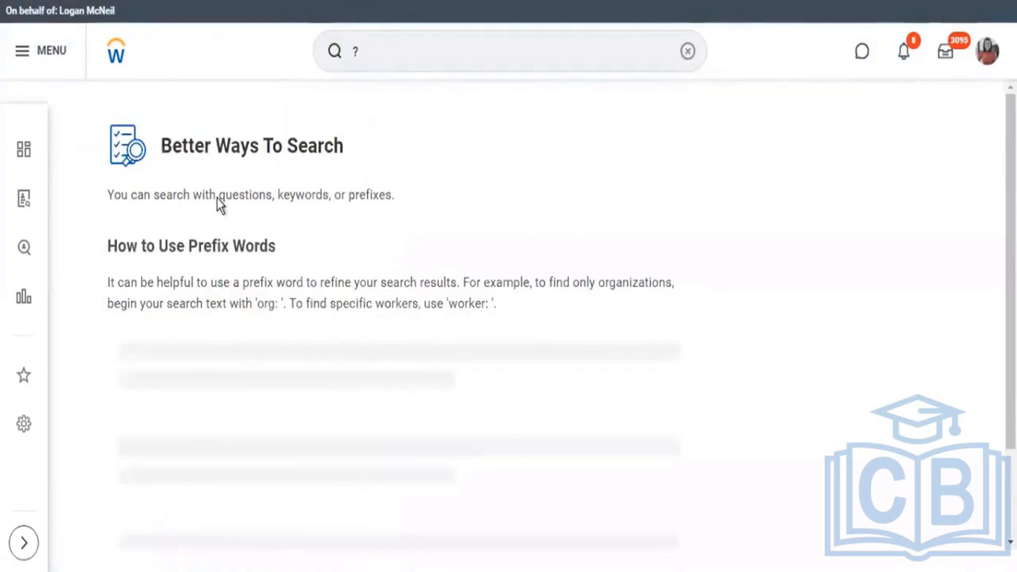
pyautogui.scroll(-3, 243, 223)
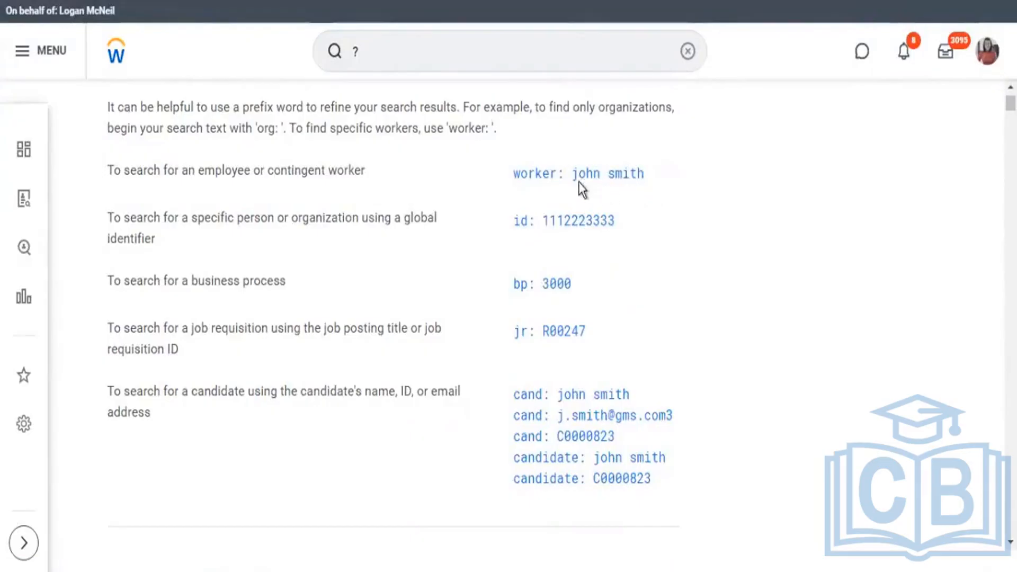
# Load the "worker:" prefix into the search from the employee or contingent worker example, and dismiss the suggestions.
pyautogui.moveTo(578, 182); pyautogui.dragTo(644, 177)
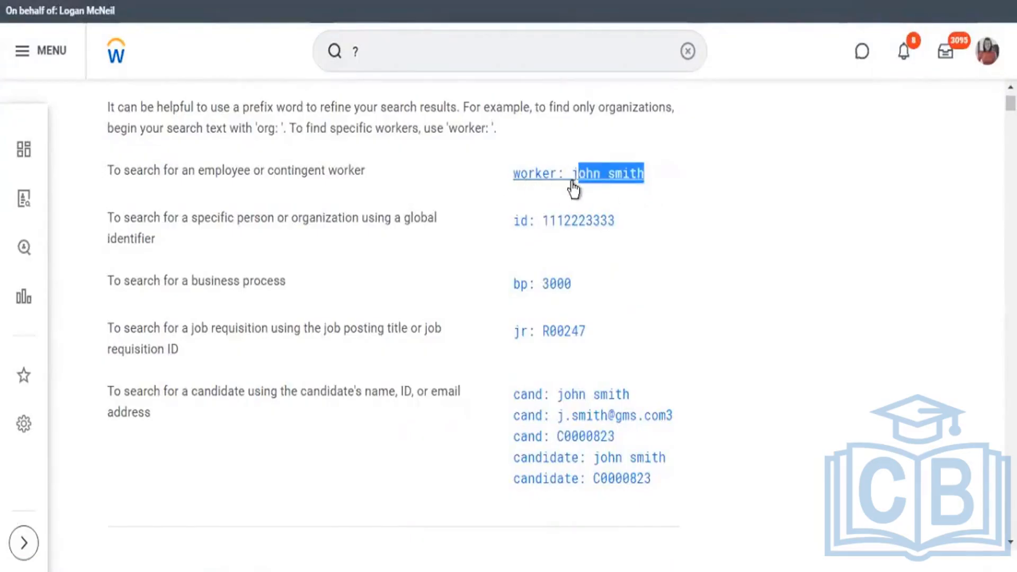
pyautogui.click(572, 182)
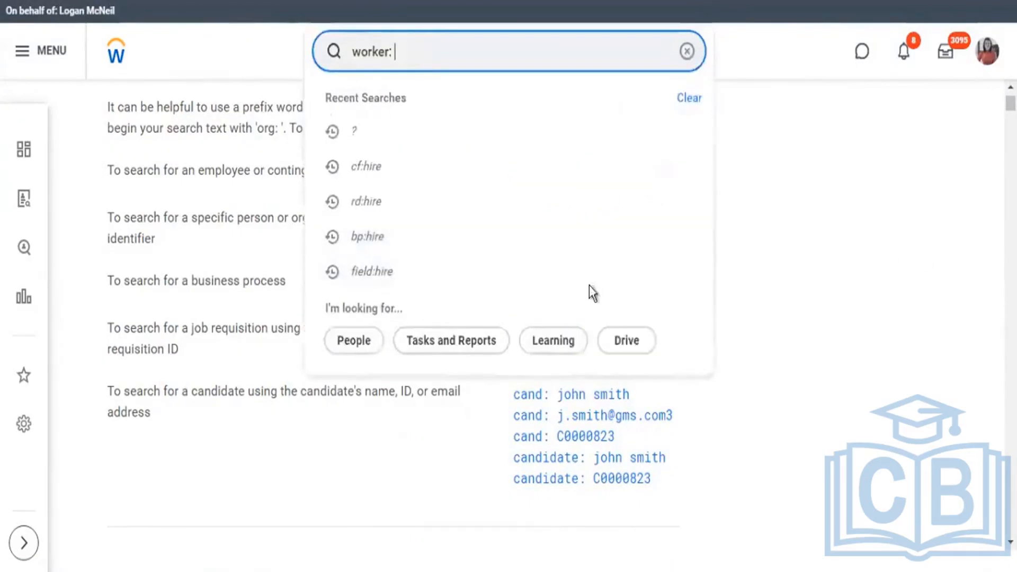
pyautogui.click(710, 277)
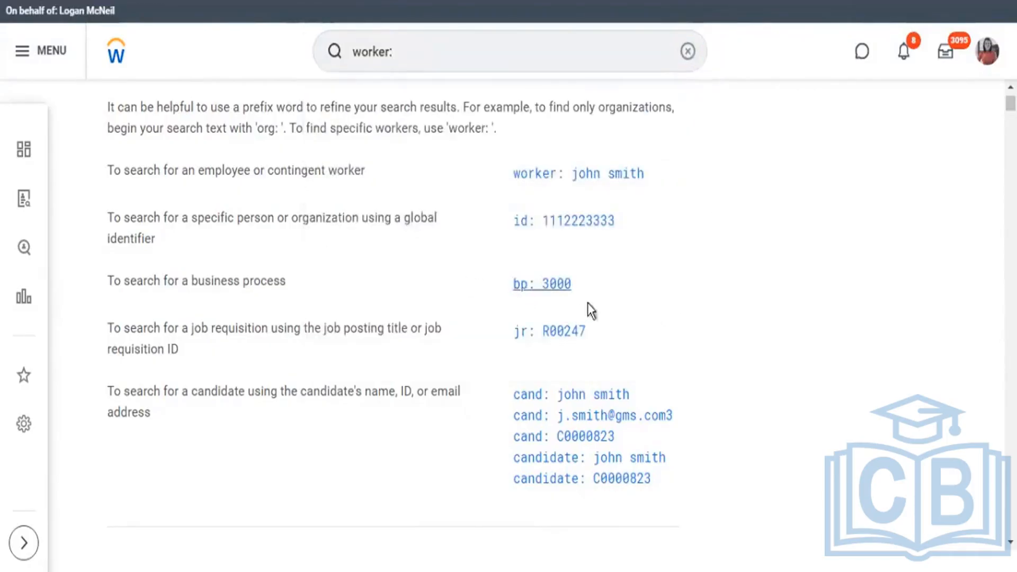
# Look through the All Prefix Words list, including the calculated field prefix cf, and return to the start of the help page.
pyautogui.scroll(-5, 566, 363)
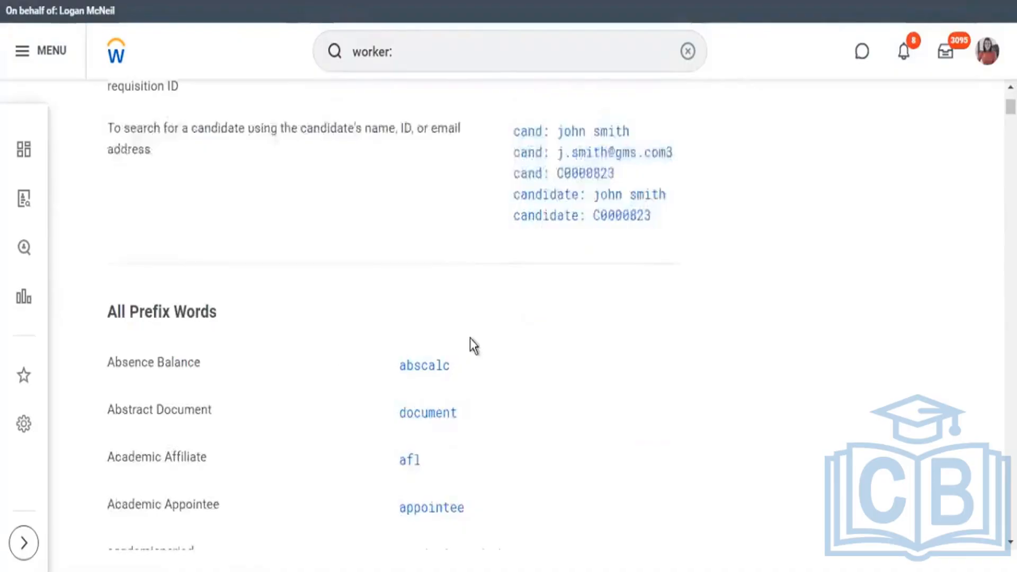
pyautogui.scroll(-3, 470, 338)
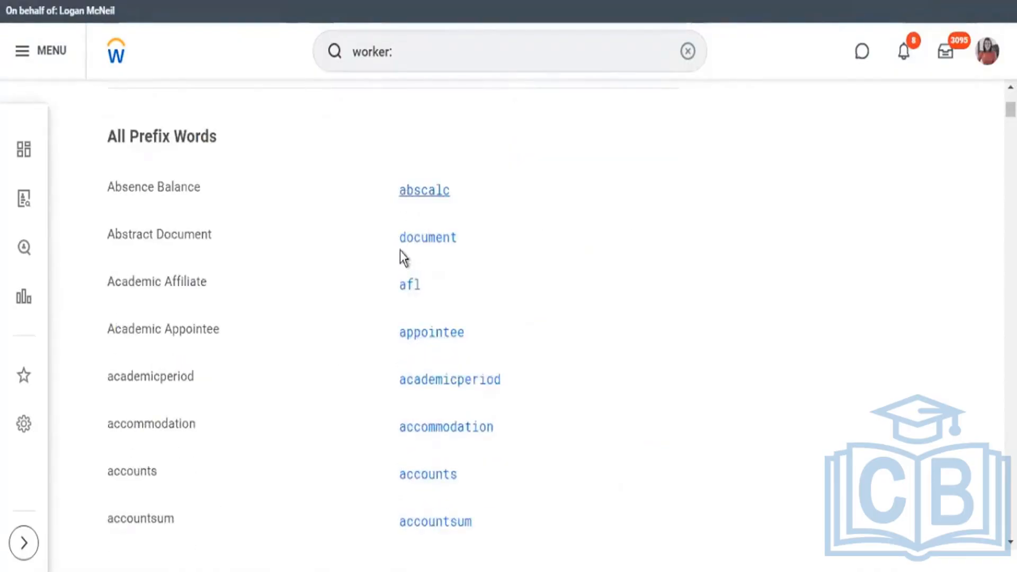
pyautogui.scroll(-2, 403, 260)
pyautogui.scroll(10, 477, 204)
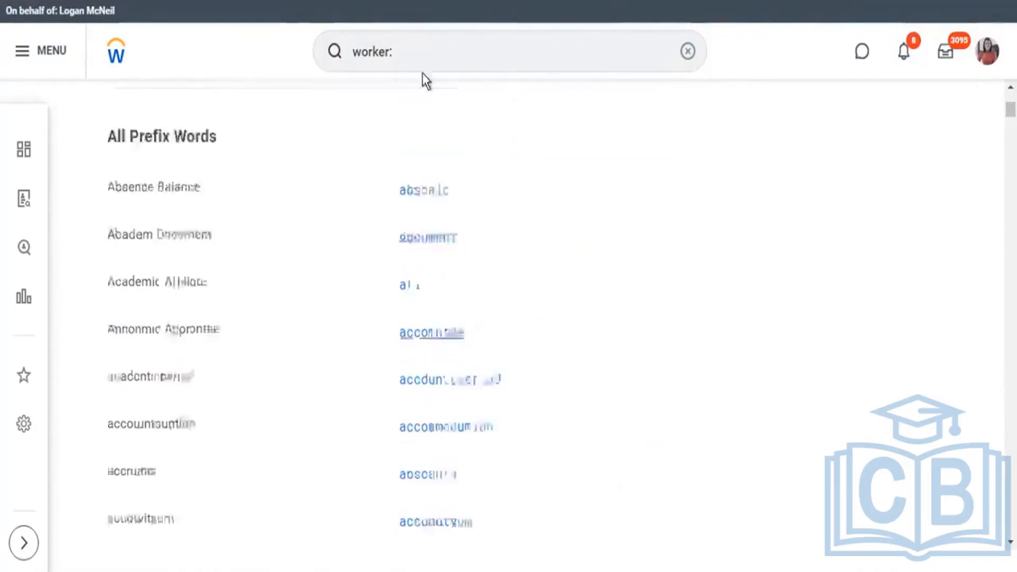
pyautogui.scroll(-8, 509, 352)
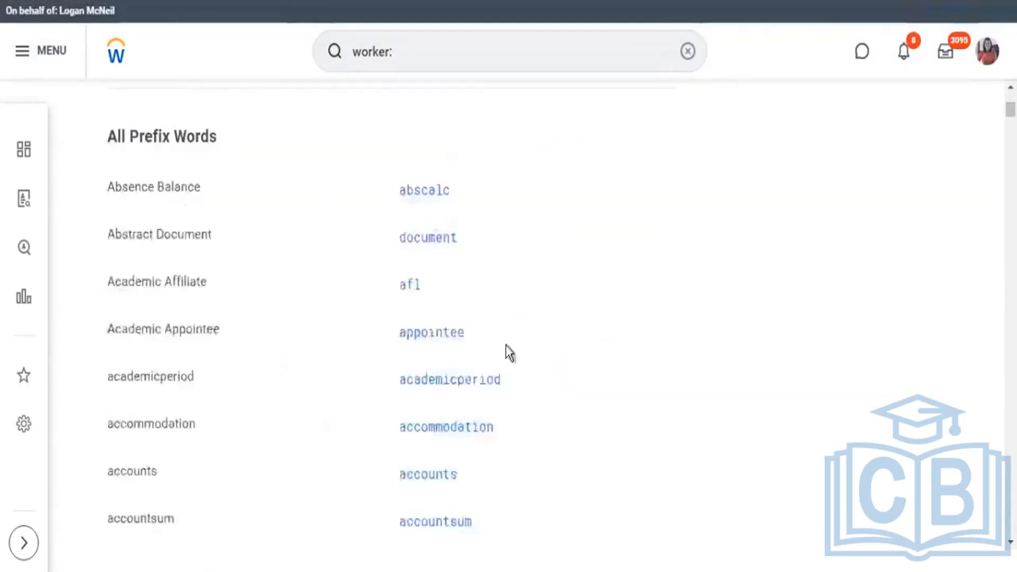
pyautogui.scroll(-20, 422, 371)
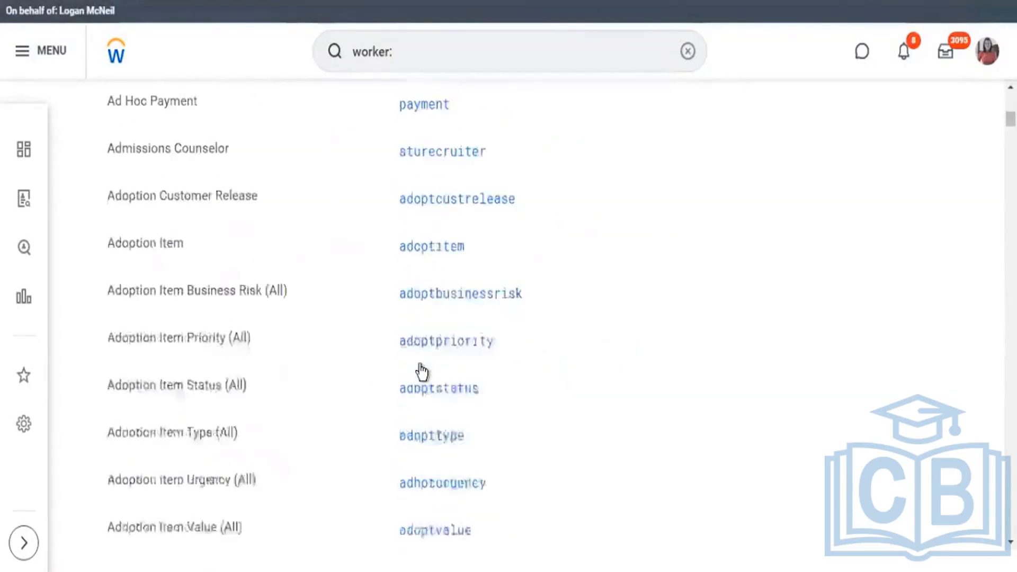
pyautogui.scroll(-9, 342, 339)
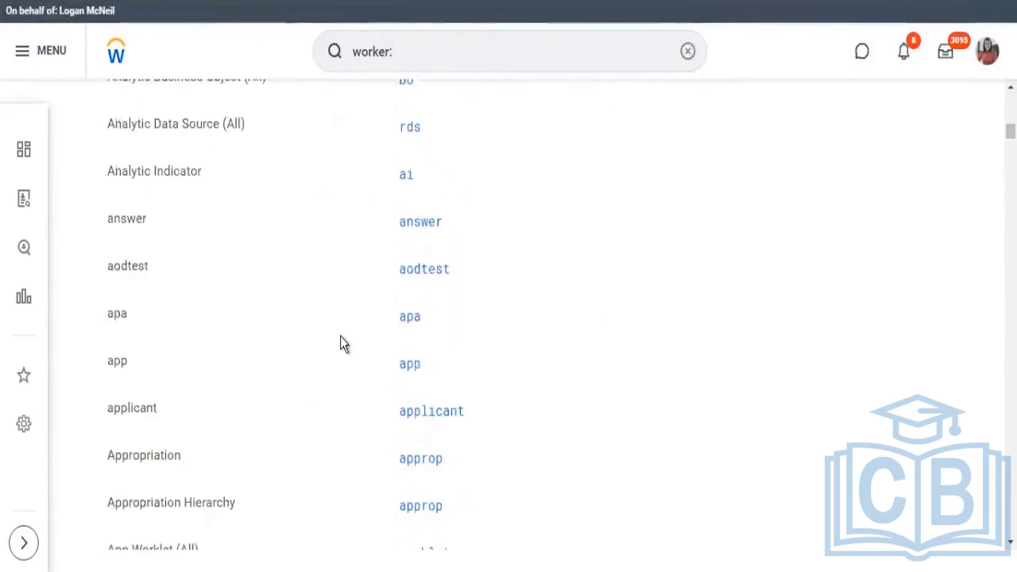
pyautogui.scroll(-20, 349, 328)
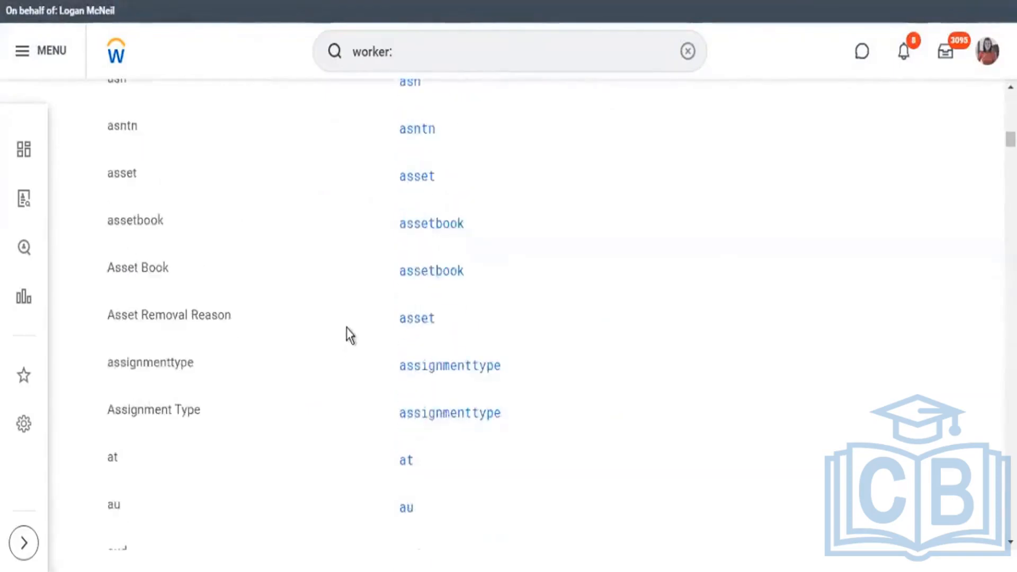
pyautogui.scroll(-20, 353, 317)
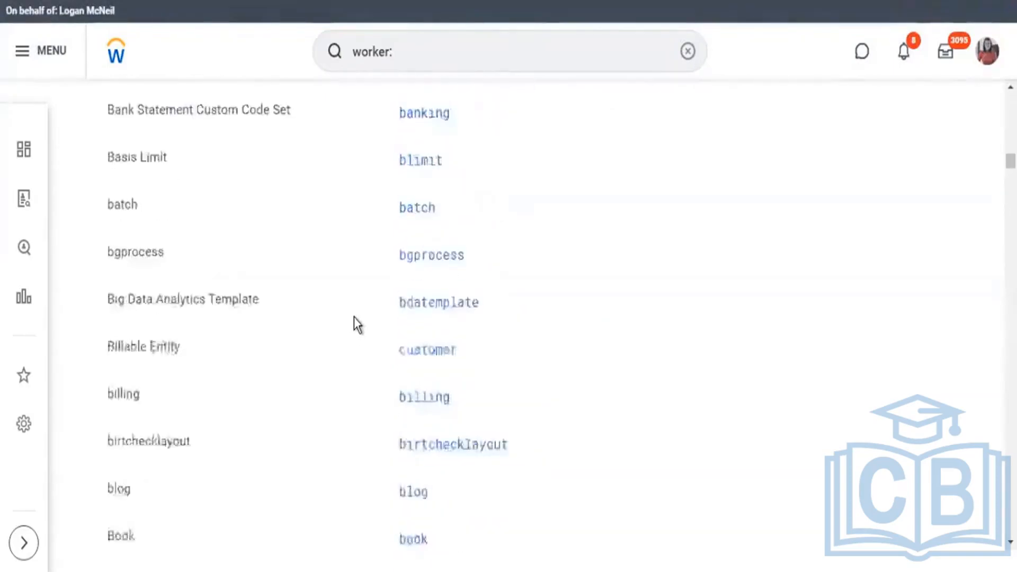
pyautogui.scroll(-11, 354, 316)
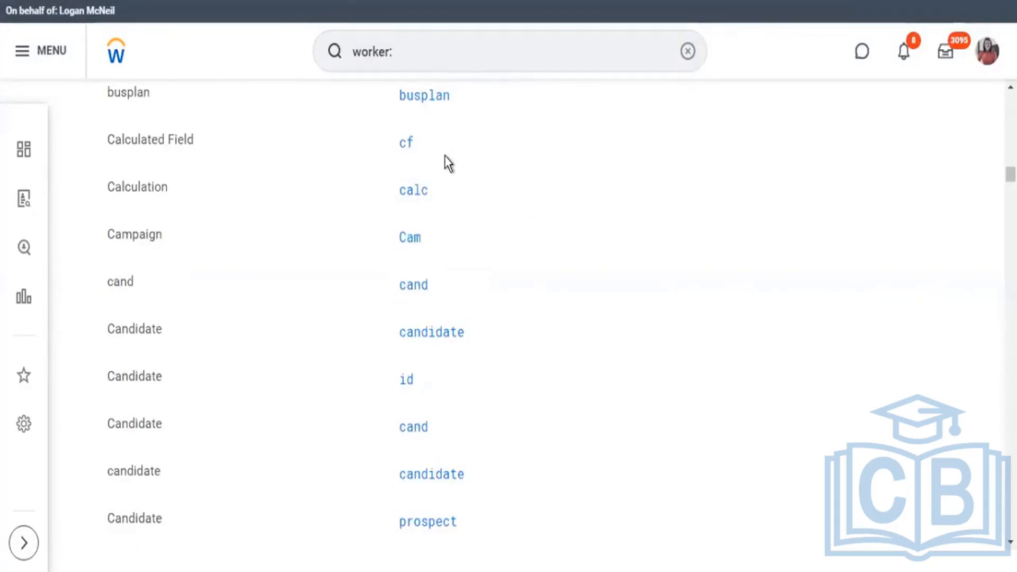
pyautogui.scroll(-15, 472, 283)
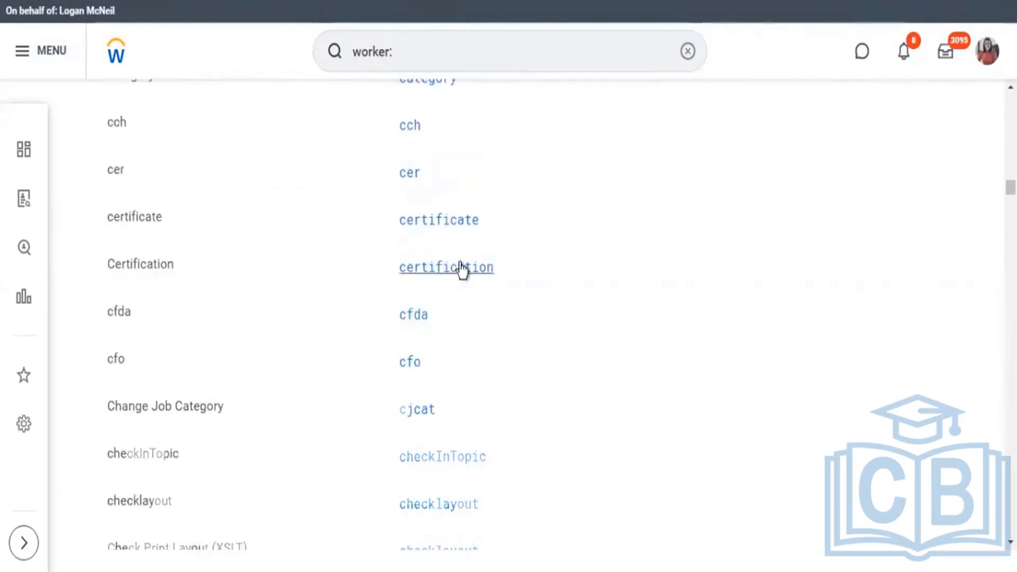
pyautogui.scroll(-5, 459, 267)
pyautogui.scroll(-10, 459, 262)
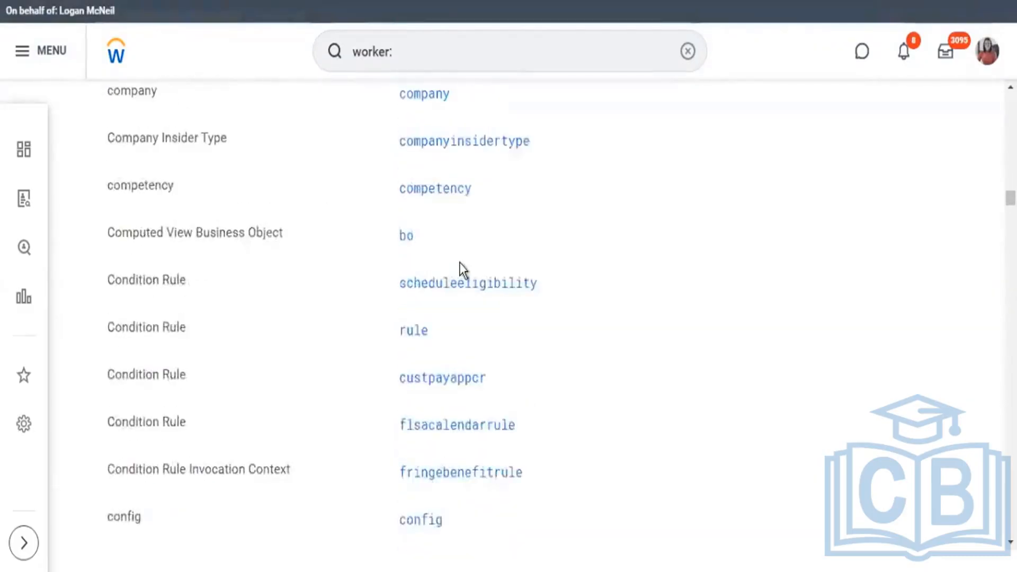
pyautogui.scroll(-15, 457, 268)
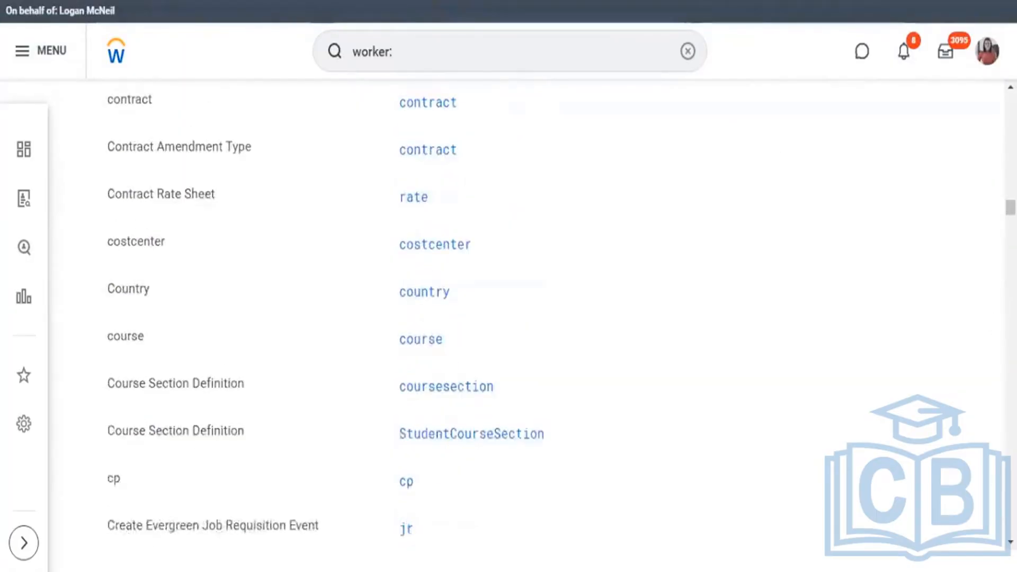
pyautogui.moveTo(1010, 204); pyautogui.dragTo(1010, 100)
# Replace the worker prefix and search for report definitions with "rd:kpmg2".
pyautogui.click(416, 58)
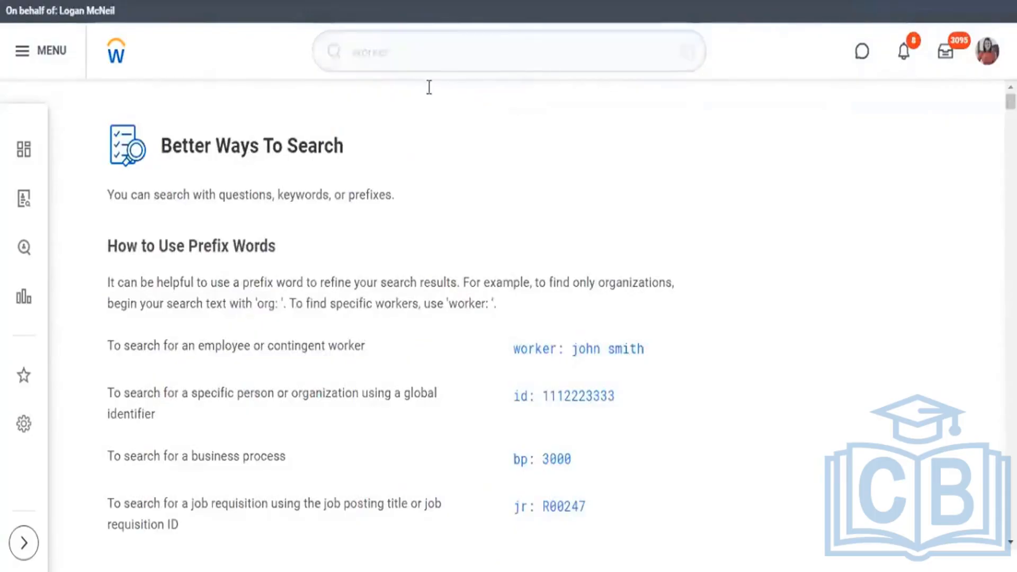
pyautogui.press('BackSpace')
pyautogui.press('BackSpace')
pyautogui.press('BackSpace')
pyautogui.press('BackSpace')
pyautogui.press('BackSpace')
pyautogui.press('BackSpace')
pyautogui.press('BackSpace')
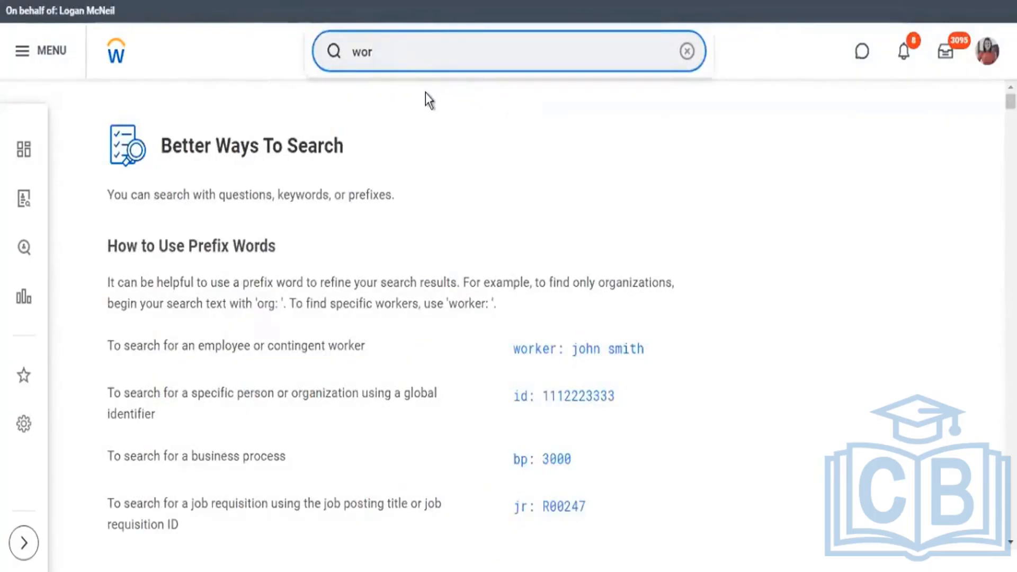
pyautogui.write('rd:')
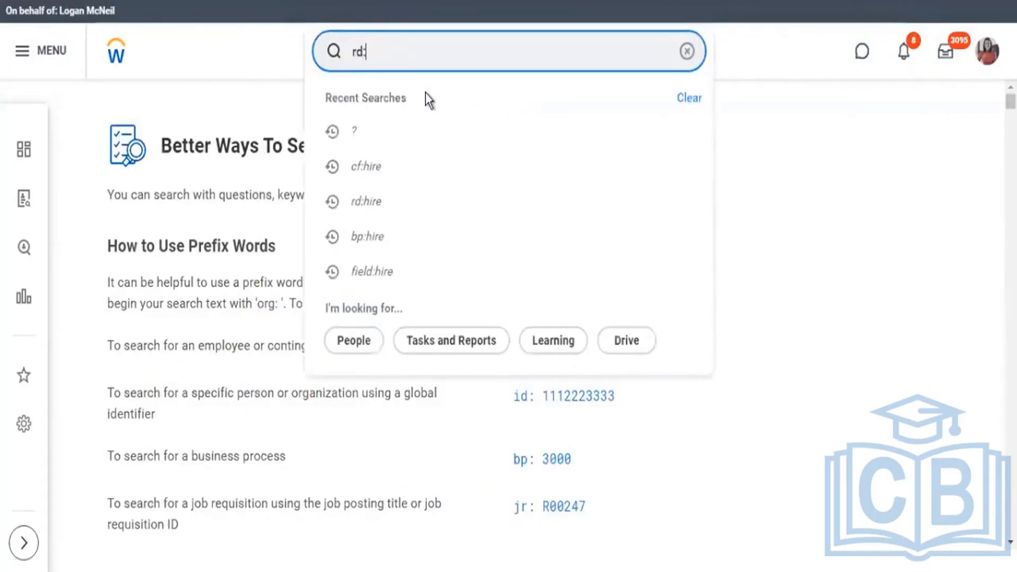
pyautogui.write('kpmg2')
pyautogui.press('Return')
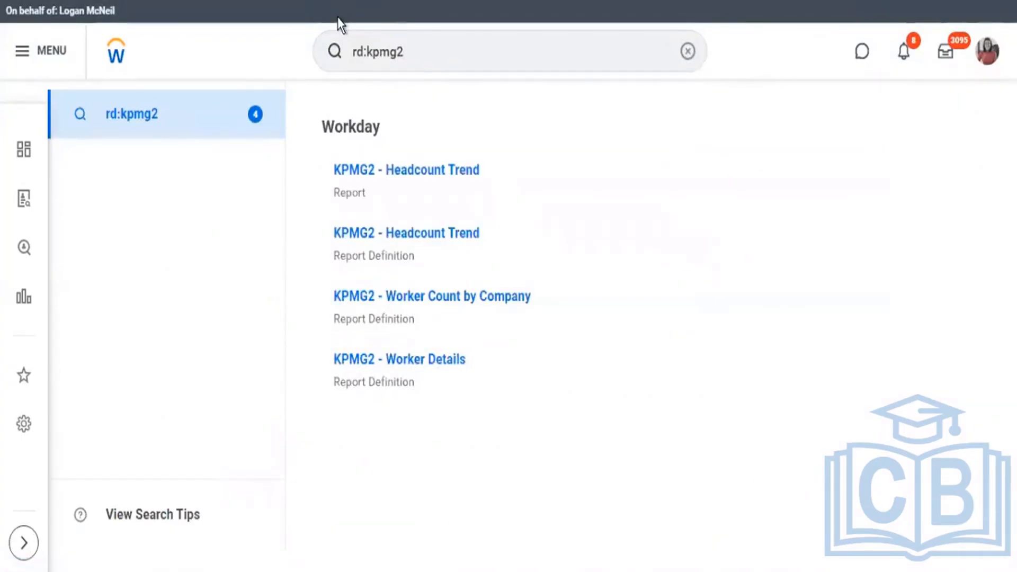
# Open the KPMG2 - Headcount Trend report definition and review its row grouping, column grouping and fields to summarize.
pyautogui.click(432, 235)
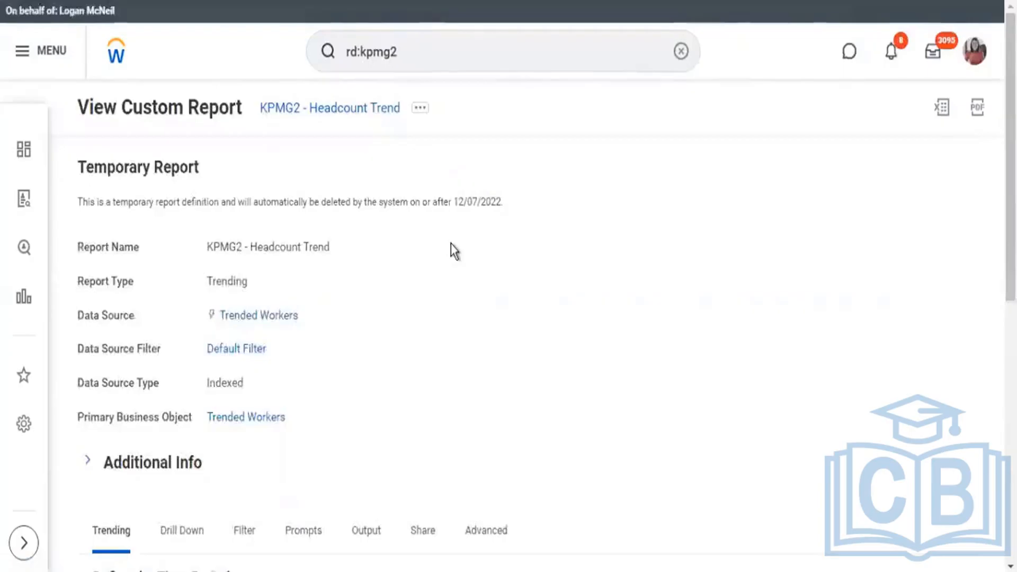
pyautogui.scroll(-10, 451, 243)
pyautogui.scroll(-5, 335, 281)
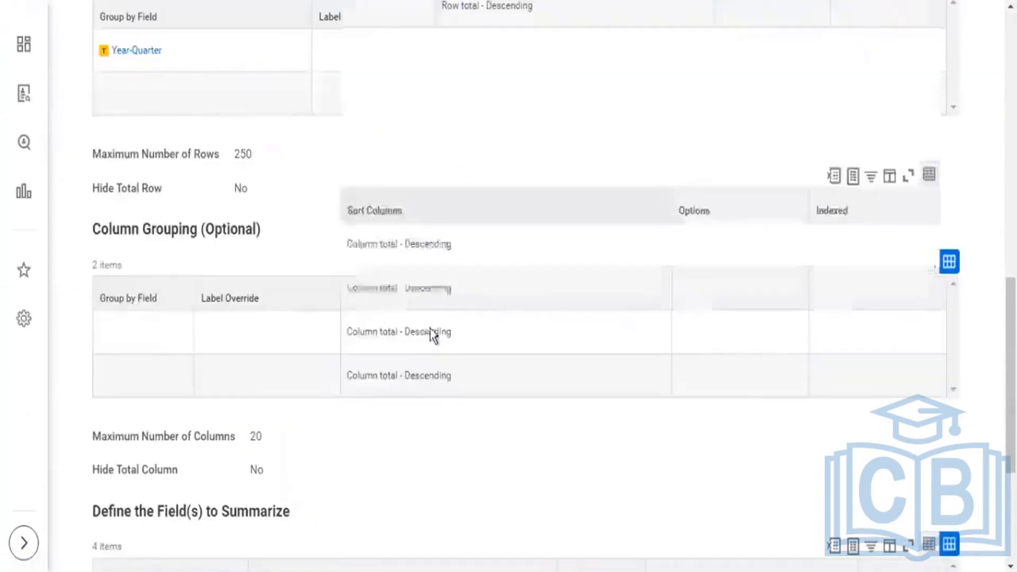
pyautogui.scroll(-5, 434, 326)
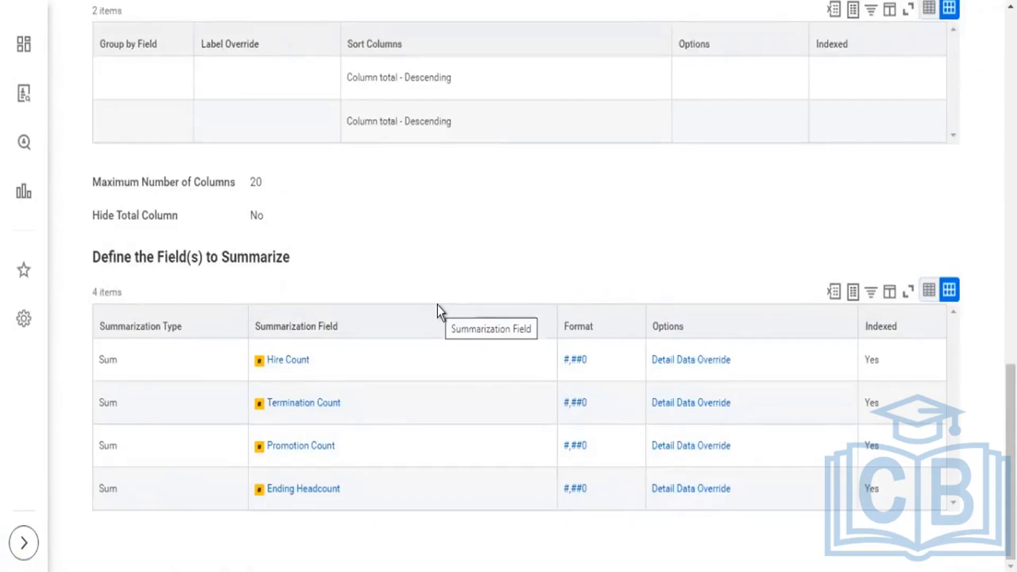
pyautogui.scroll(15, 471, 133)
pyautogui.scroll(5, 470, 139)
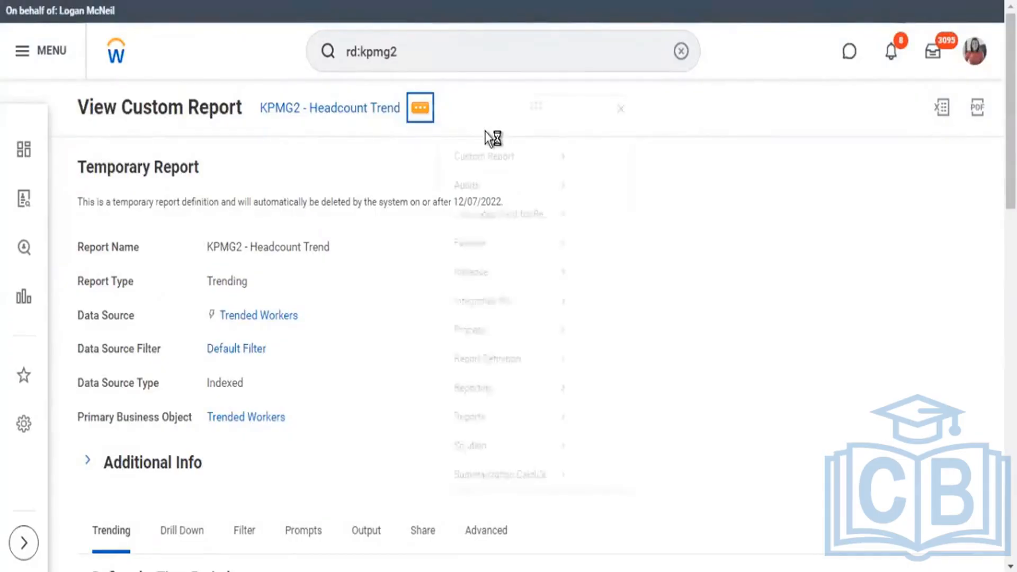
# Run the custom report with a Time Series Start Date of 01/01/2021 and a Time Series End Date of November 30, 2022.
pyautogui.moveTo(577, 180)
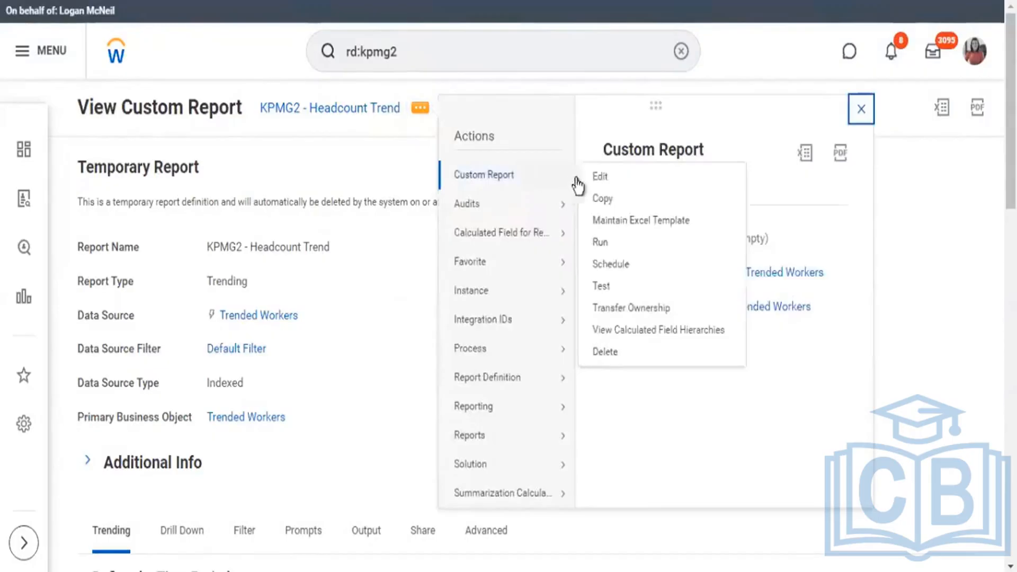
pyautogui.click(601, 244)
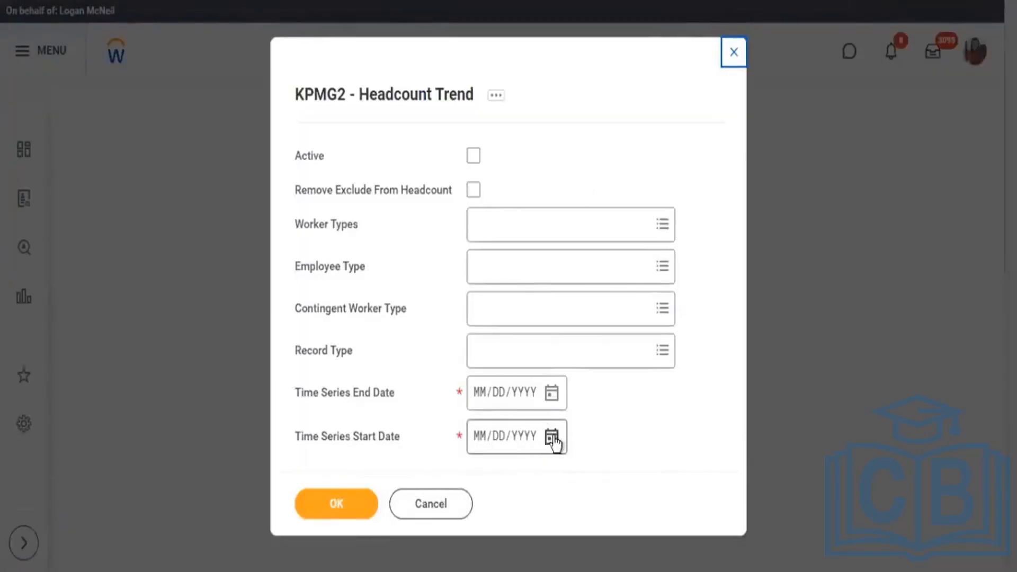
pyautogui.click(477, 444)
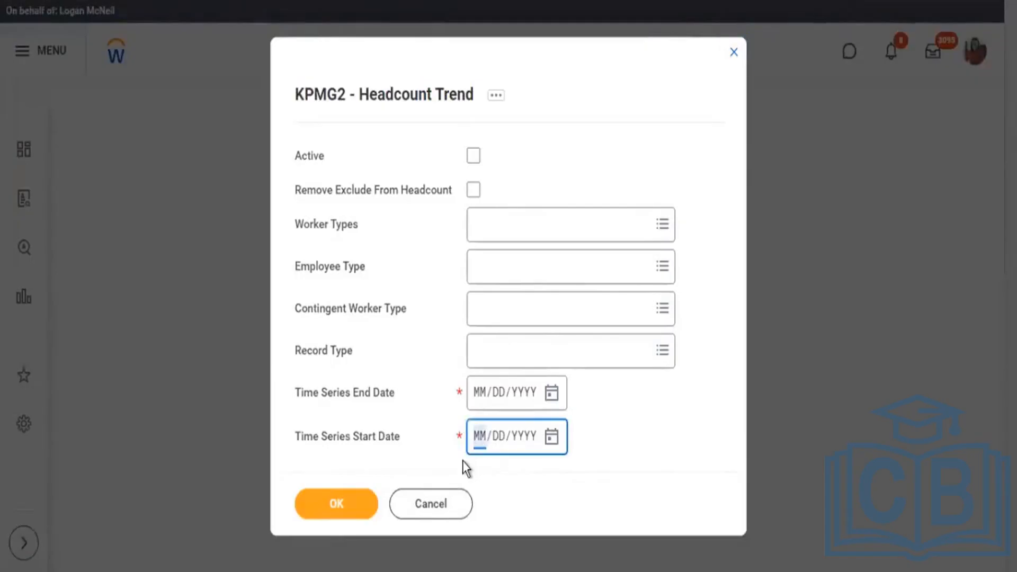
pyautogui.write('010121')
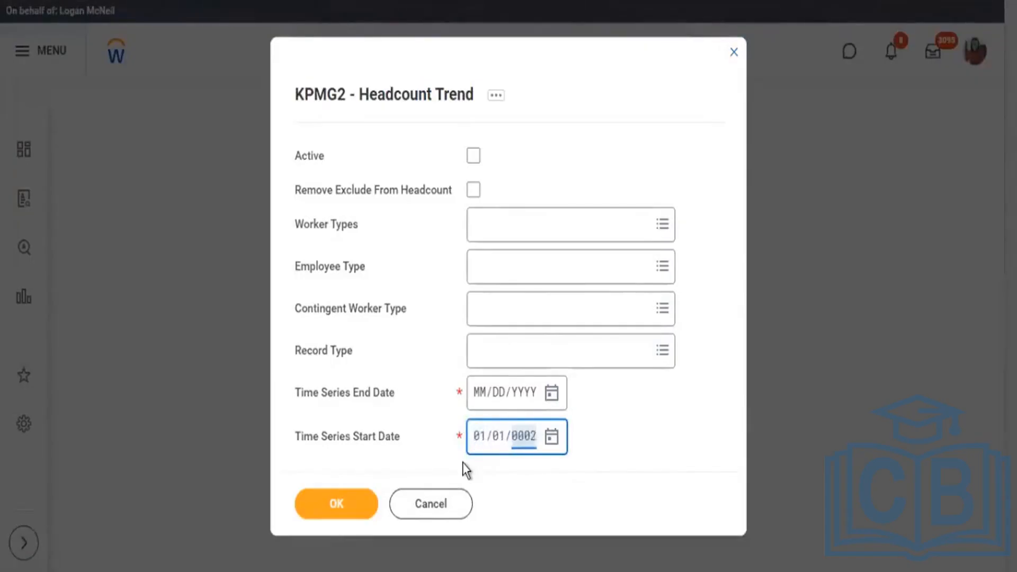
pyautogui.click(553, 395)
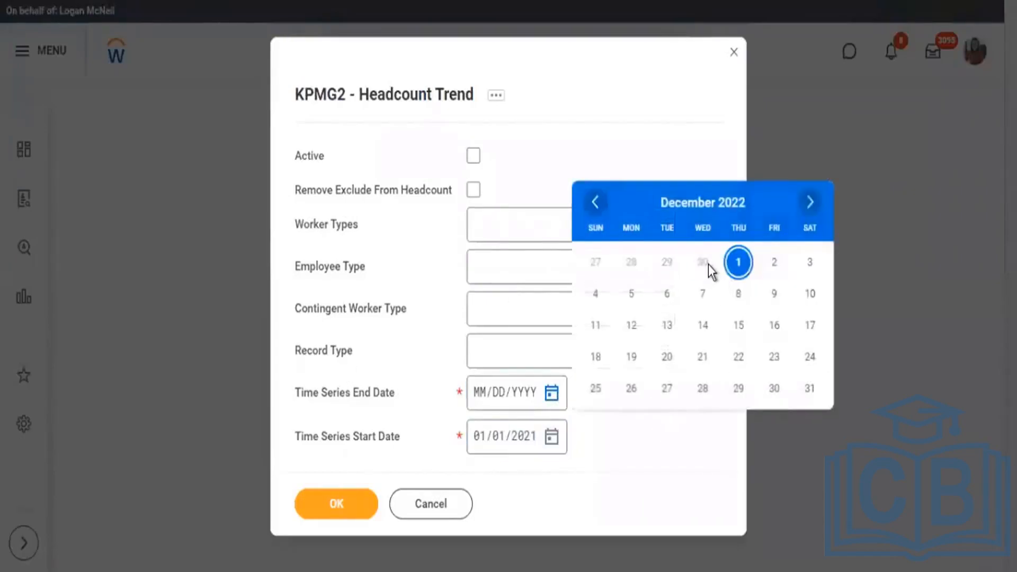
pyautogui.click(708, 265)
pyautogui.click(353, 518)
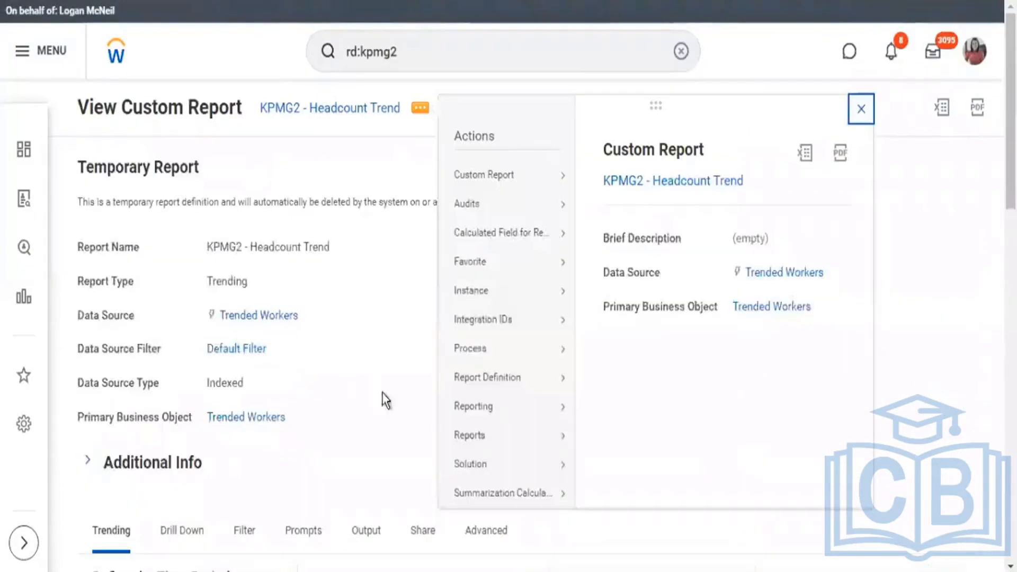
# Close the report's related actions and examine the Time Field and Group by Time Period Field settings under Define the Time Period.
pyautogui.click(383, 392)
pyautogui.scroll(-5, 382, 392)
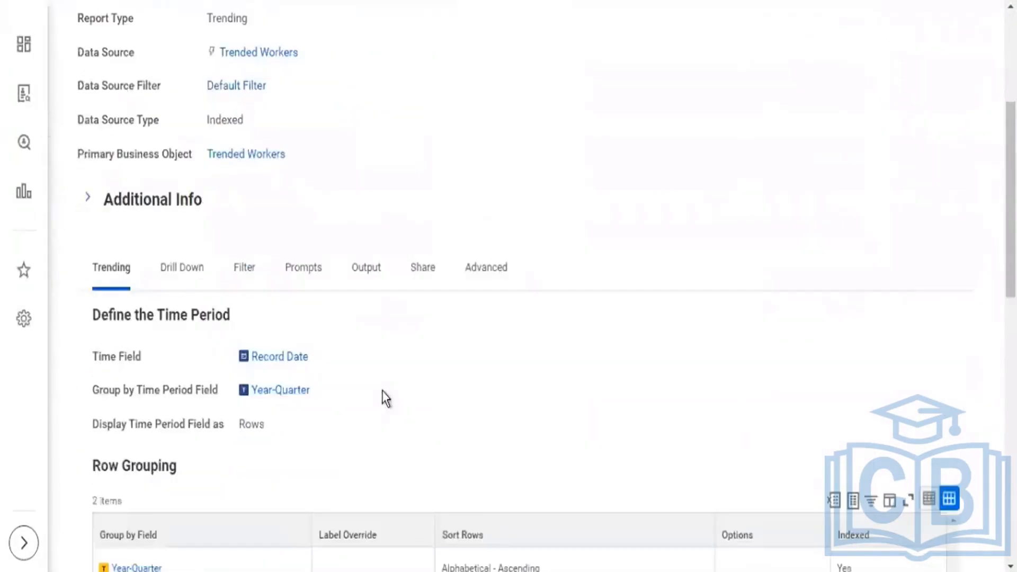
pyautogui.moveTo(383, 392); pyautogui.dragTo(119, 352)
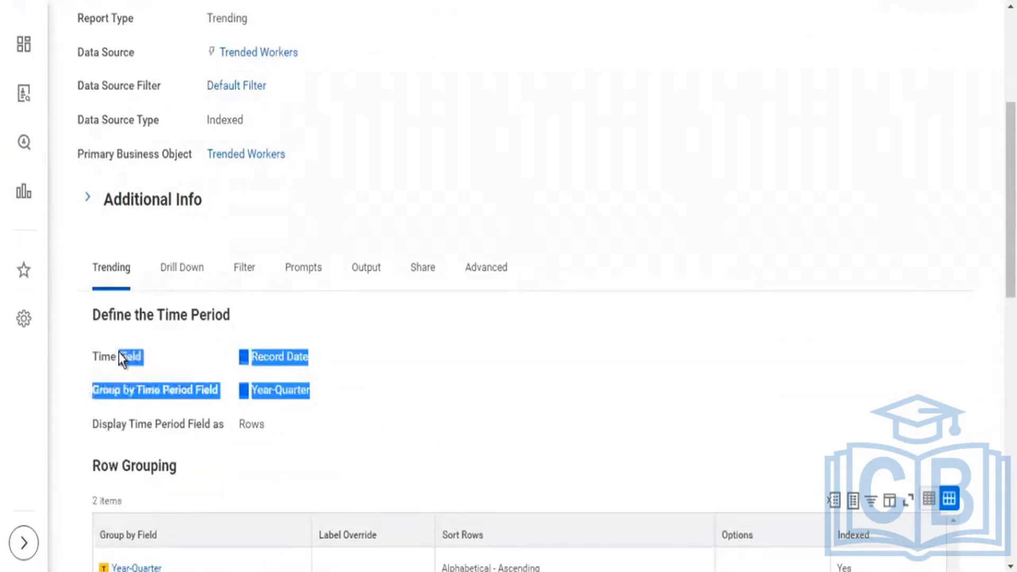
# Examine the definition's Row Grouping and Column Grouping sections and compare them with the Year-Quarter column in the report output.
pyautogui.scroll(-6, 324, 357)
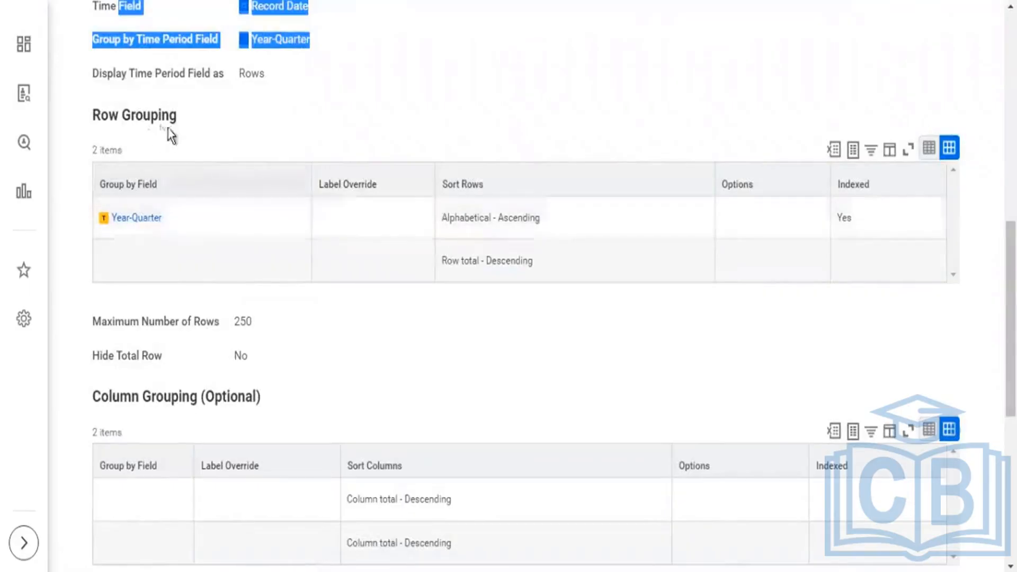
pyautogui.moveTo(133, 124); pyautogui.dragTo(136, 152)
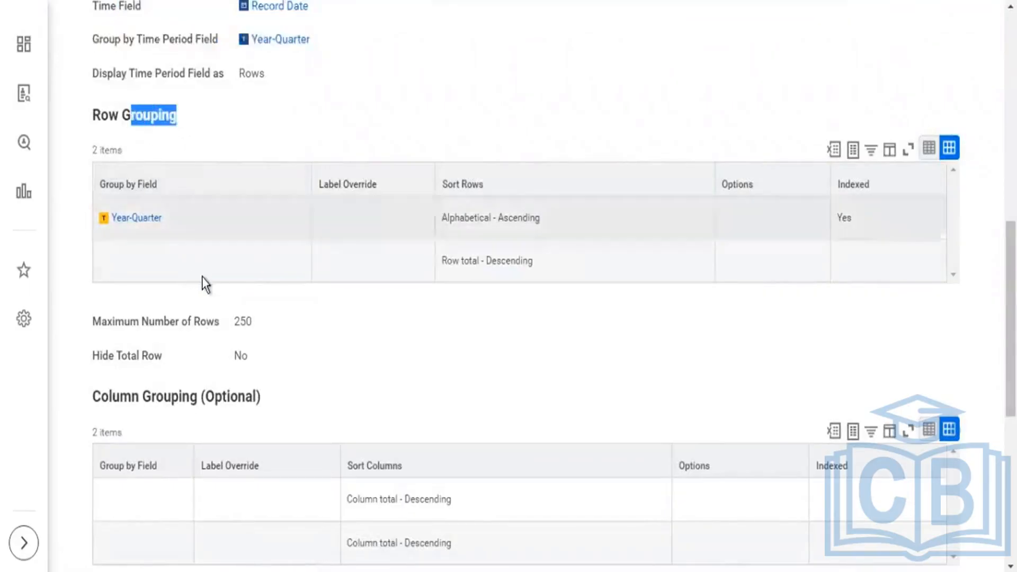
pyautogui.scroll(-3, 211, 280)
pyautogui.moveTo(271, 221); pyautogui.dragTo(120, 222)
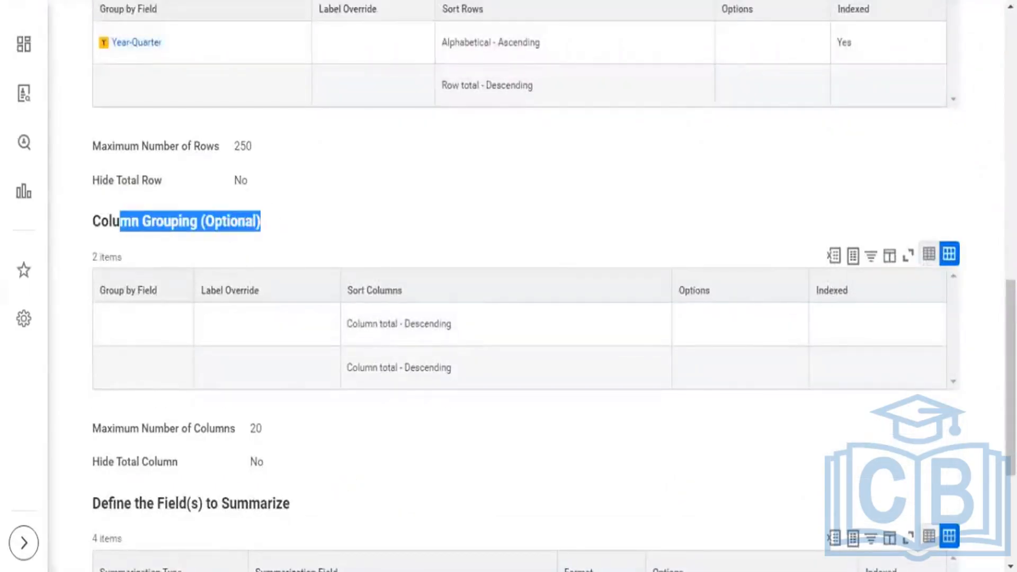
pyautogui.scroll(3, 228, 151)
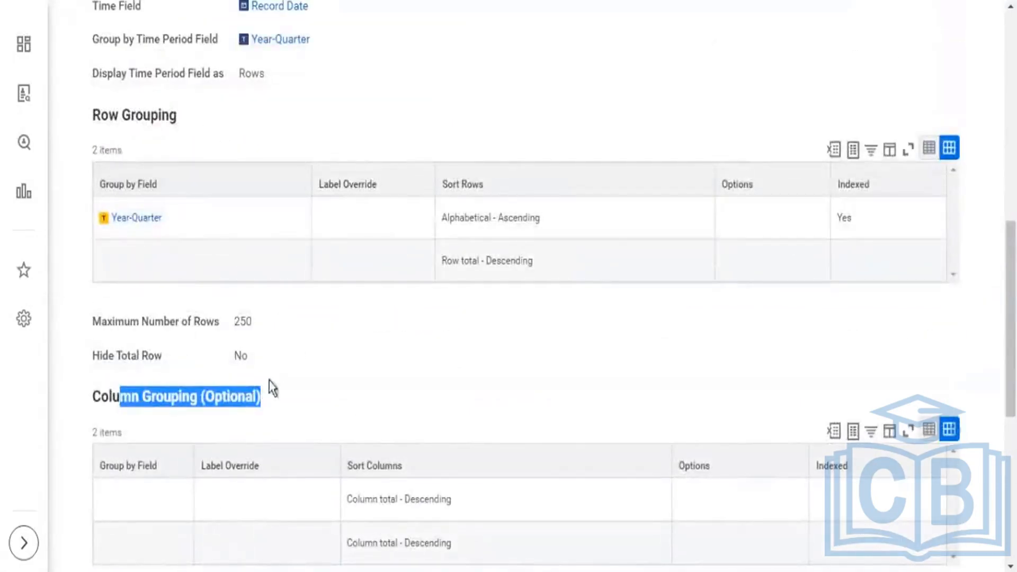
pyautogui.moveTo(106, 122); pyautogui.dragTo(170, 142)
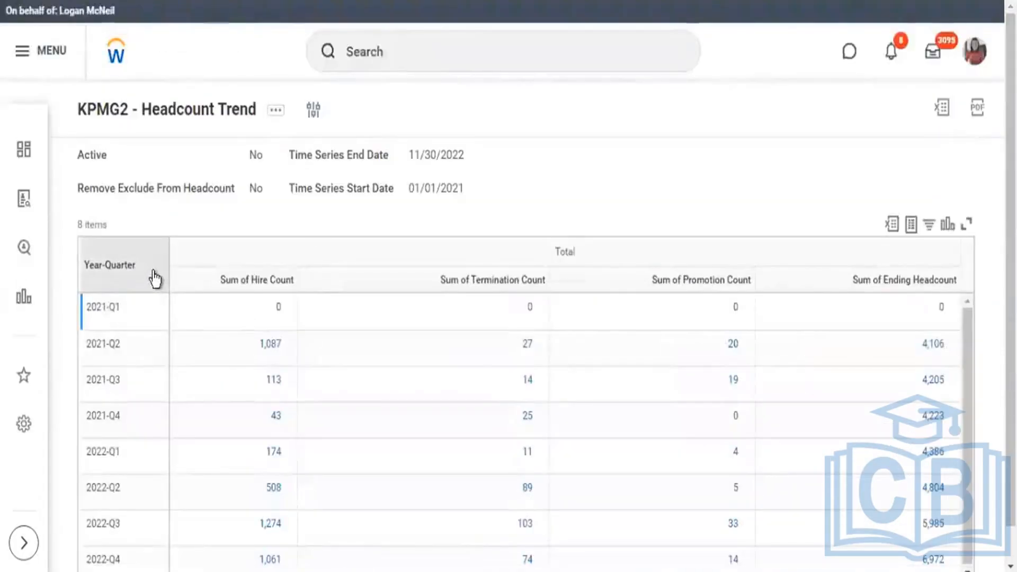
pyautogui.click(91, 281)
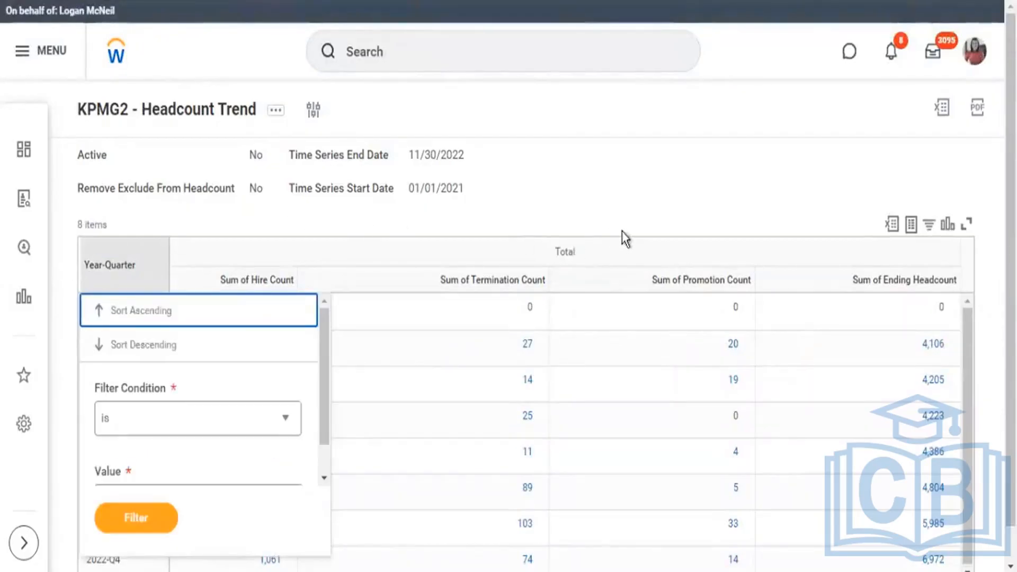
pyautogui.click(571, 188)
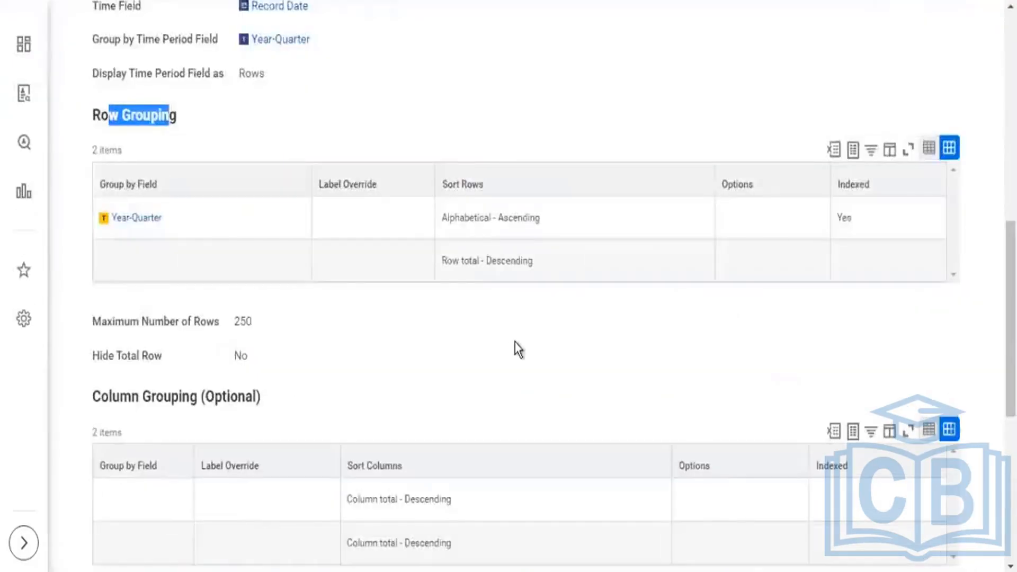
# Examine the summarization fields under Define the Field(s) to Summarize in the report definition.
pyautogui.scroll(-5, 514, 348)
pyautogui.scroll(-3, 516, 342)
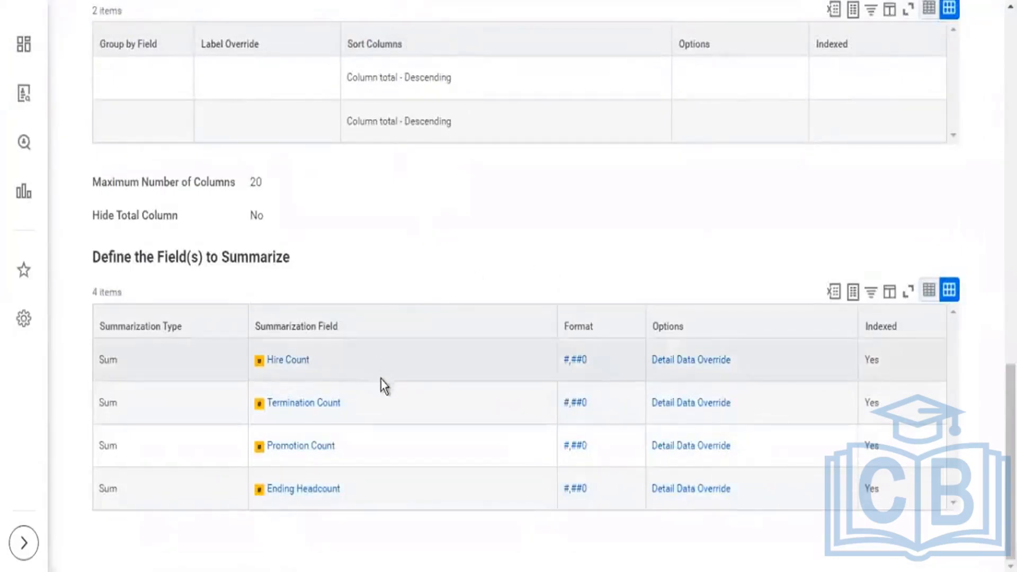
pyautogui.moveTo(376, 452); pyautogui.dragTo(265, 370)
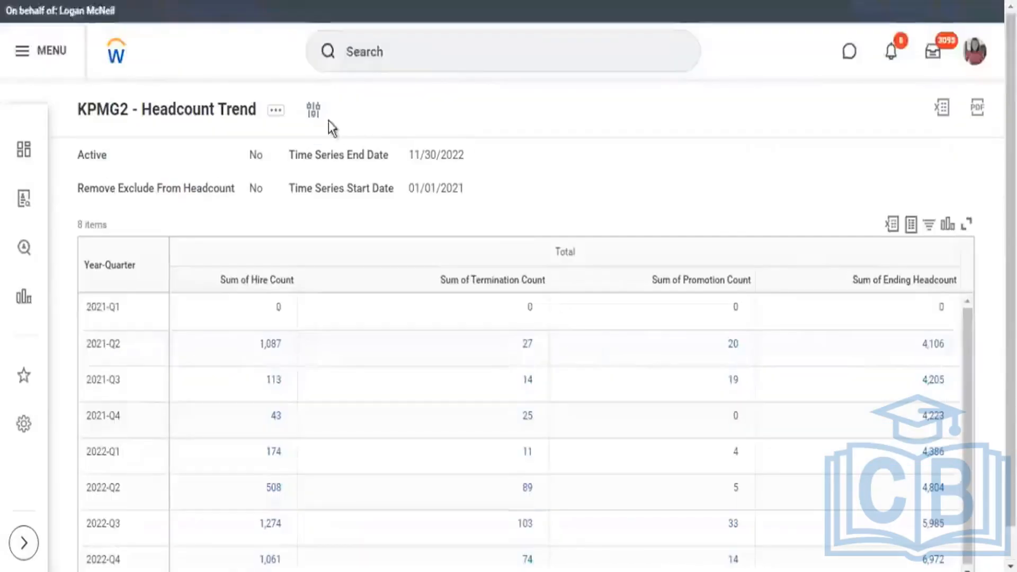
# Rerun the headcount trend report with Record Type set to Snapshot and check the hire, termination and promotion count columns.
pyautogui.click(313, 110)
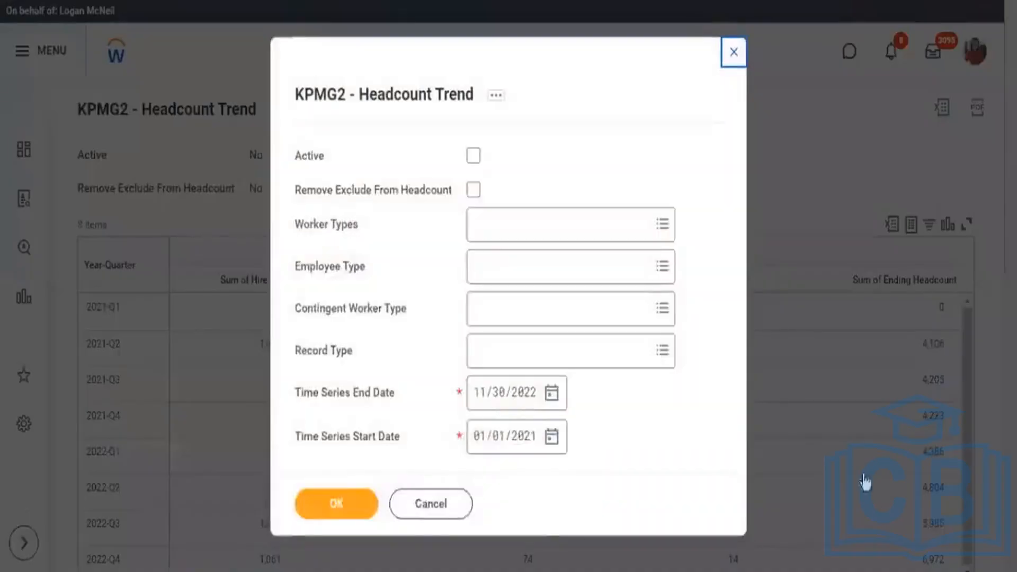
pyautogui.click(663, 351)
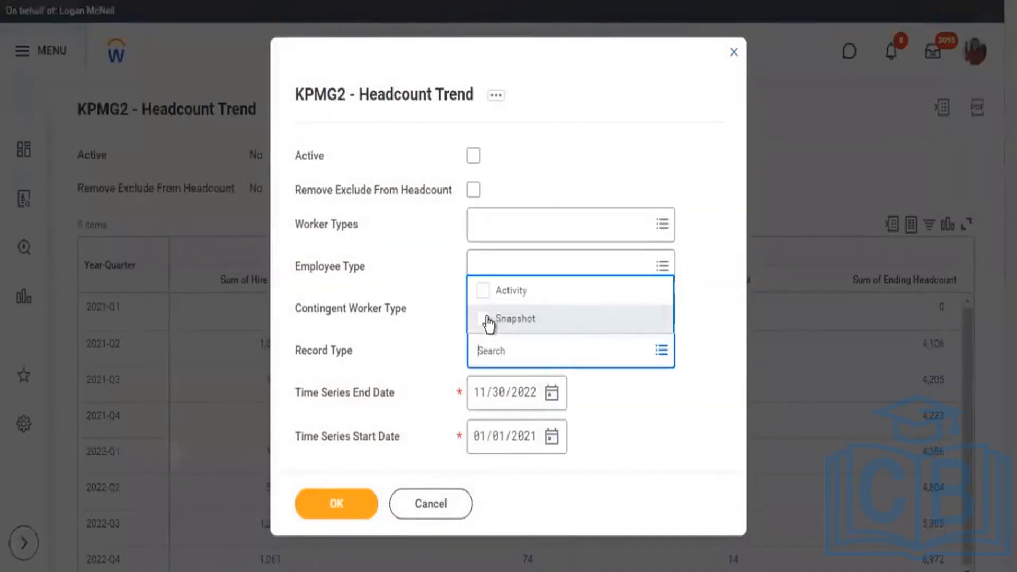
pyautogui.click(485, 320)
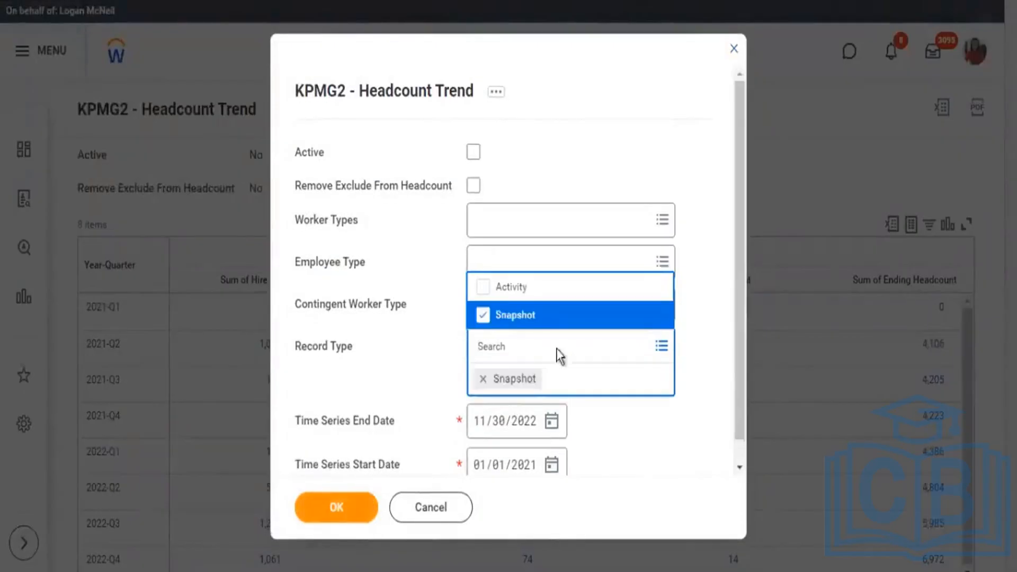
pyautogui.click(763, 247)
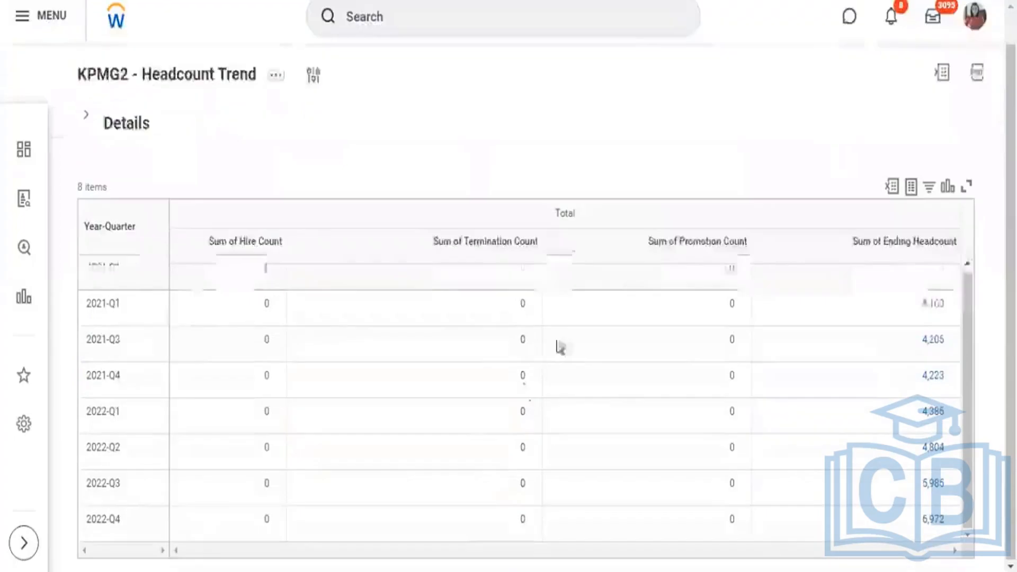
pyautogui.scroll(-1, 558, 344)
pyautogui.moveTo(200, 245); pyautogui.dragTo(740, 253)
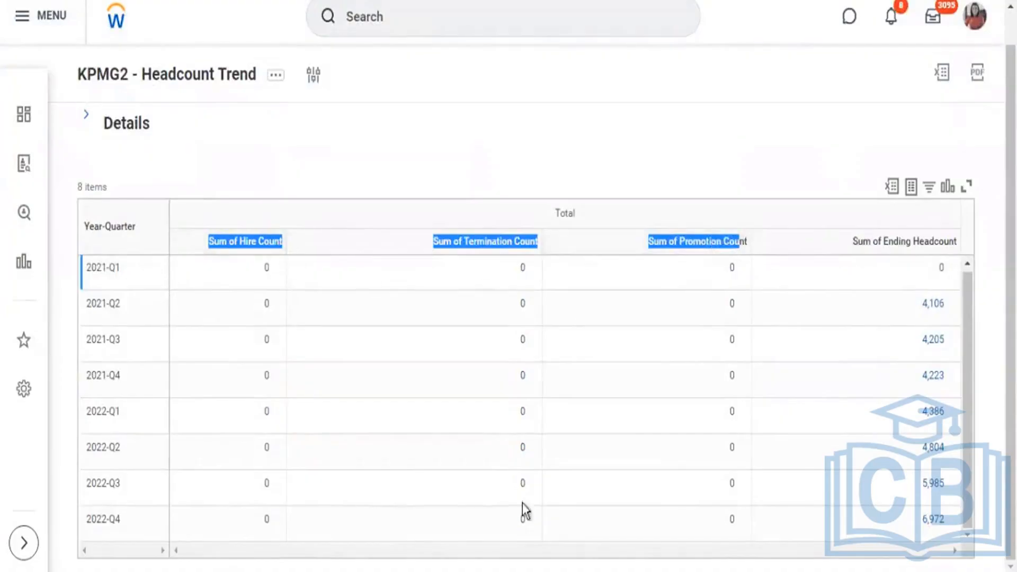
# Change the report's Record Type prompt from Snapshot to Activity only and rerun the report.
pyautogui.click(321, 82)
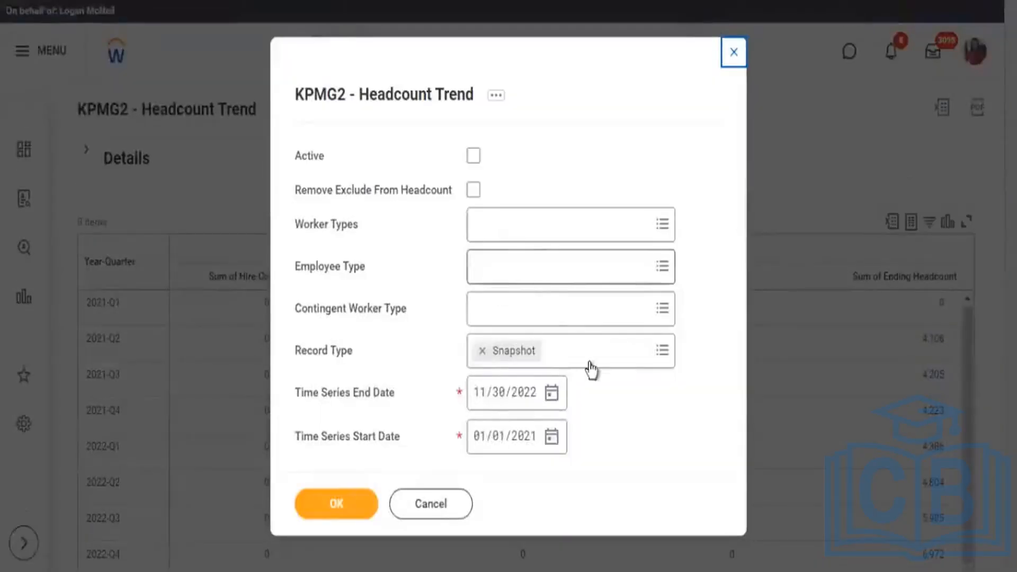
pyautogui.click(663, 349)
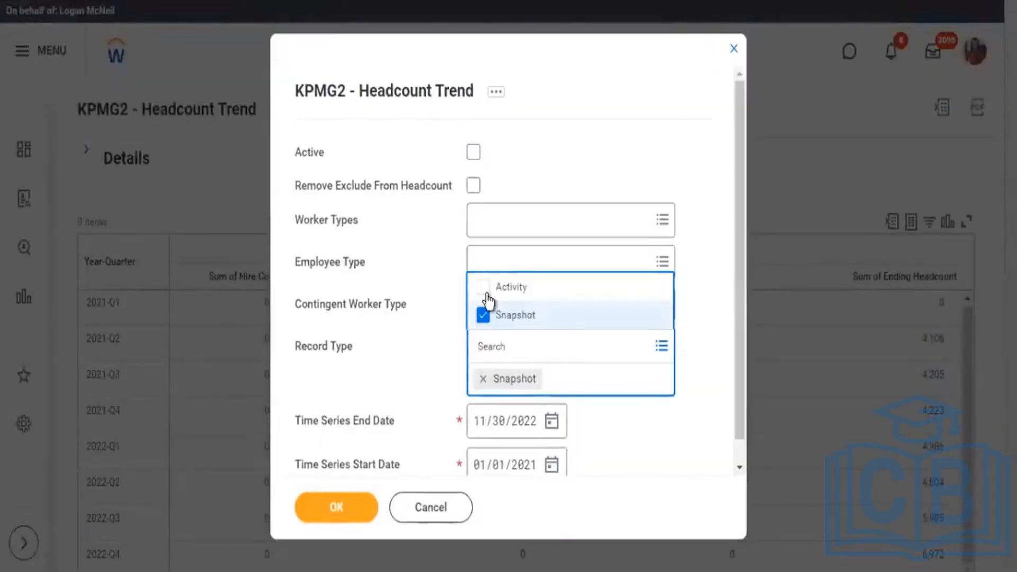
pyautogui.click(483, 291)
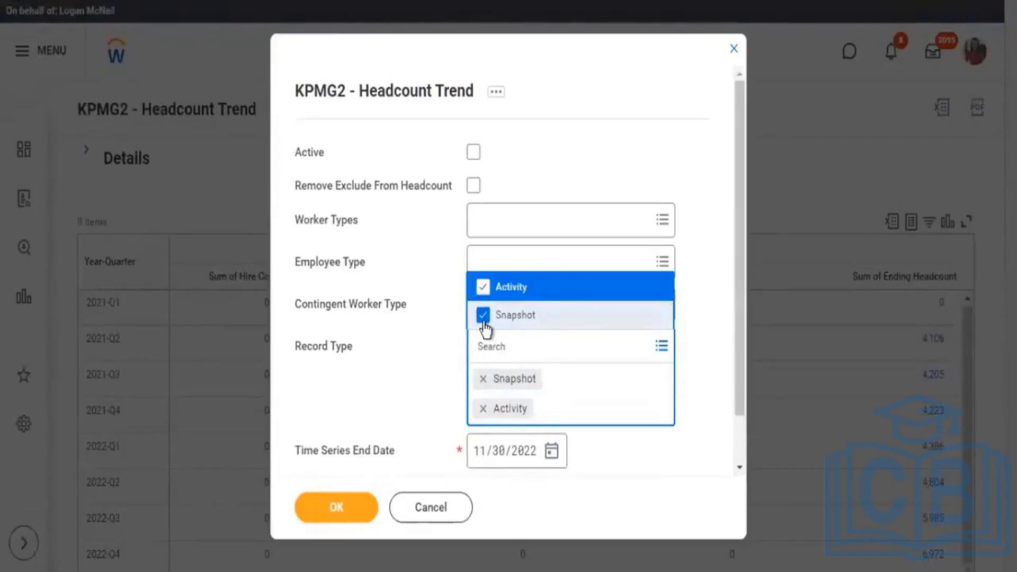
pyautogui.click(483, 316)
pyautogui.click(352, 514)
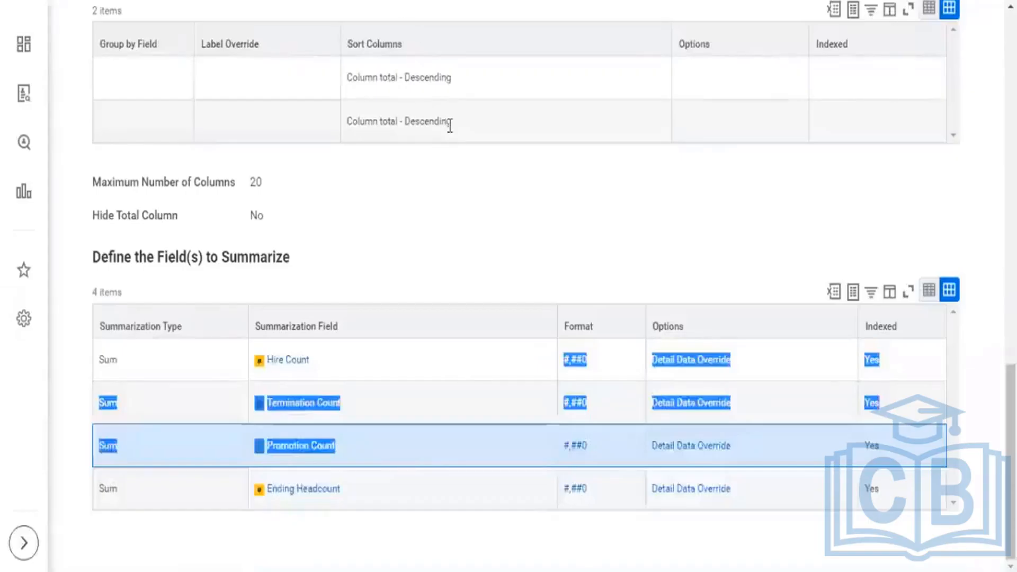
# Return to the KPMG2 - Headcount Trend report definition and open the custom report for editing.
pyautogui.scroll(10, 448, 125)
pyautogui.scroll(6, 450, 125)
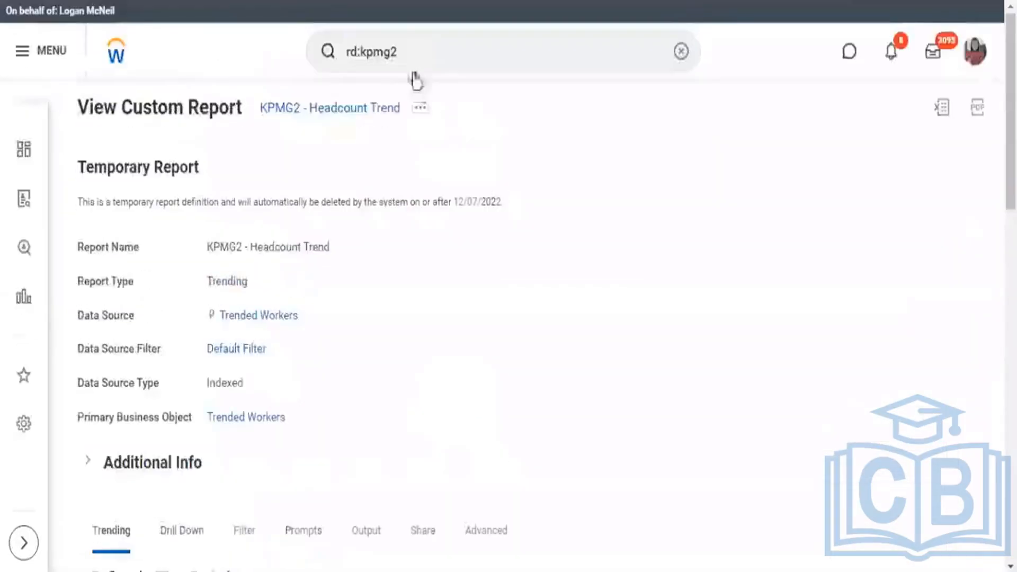
pyautogui.click(420, 108)
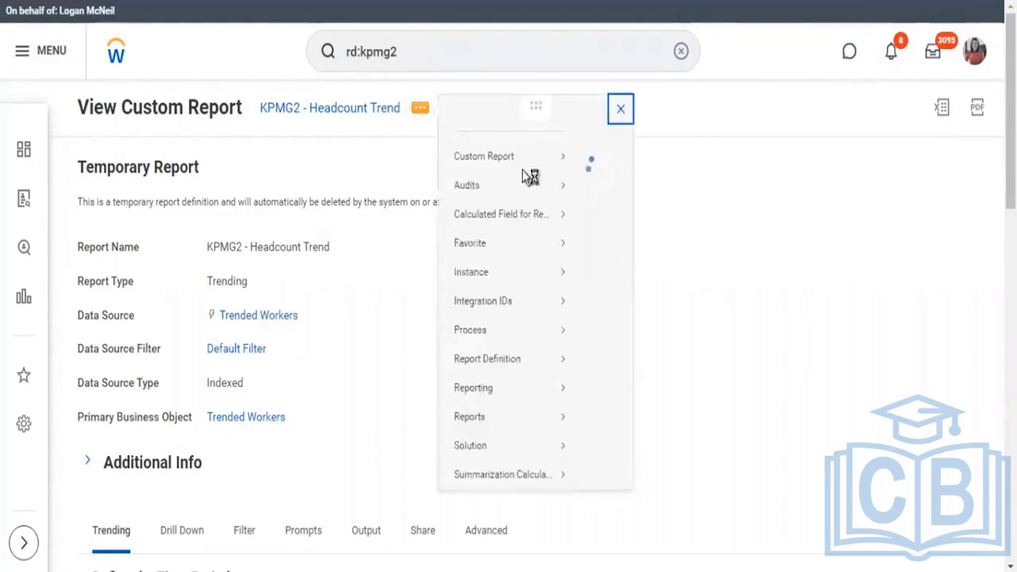
pyautogui.moveTo(482, 163)
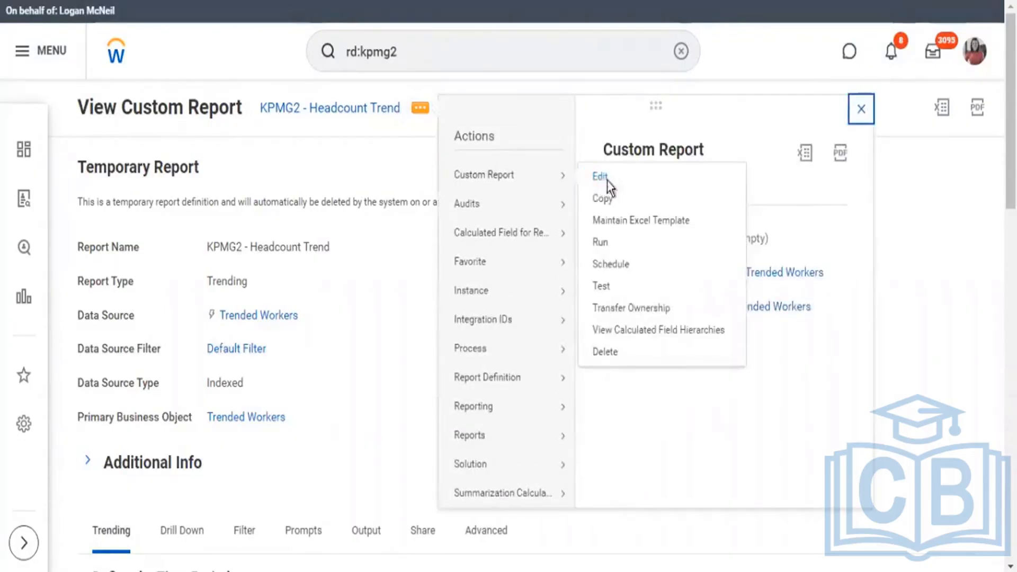
pyautogui.click(603, 179)
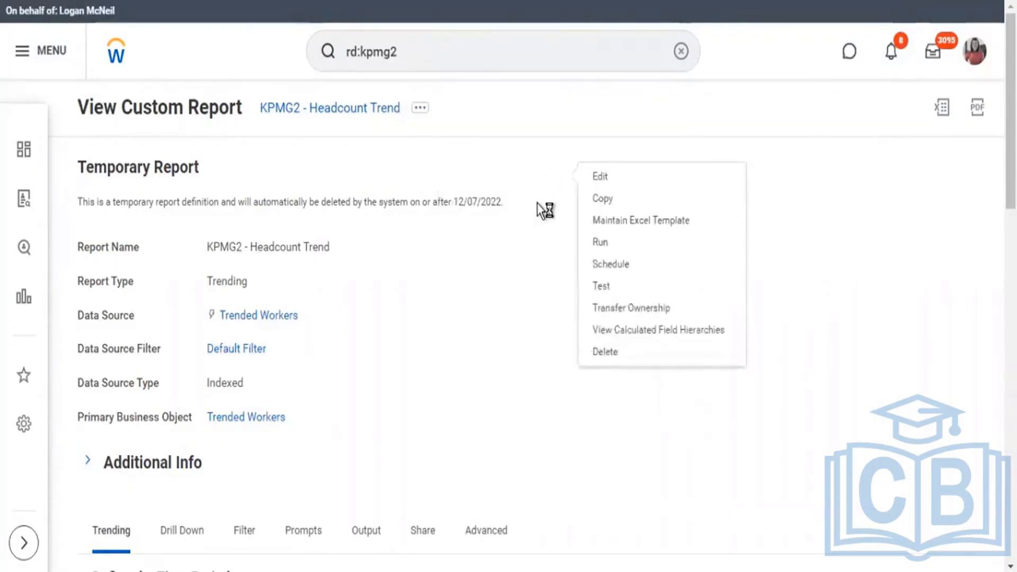
# Review the report's Drill Down settings, including the drillable fields, Detail Data, Sort and the available Drill Down Options.
pyautogui.scroll(-5, 545, 211)
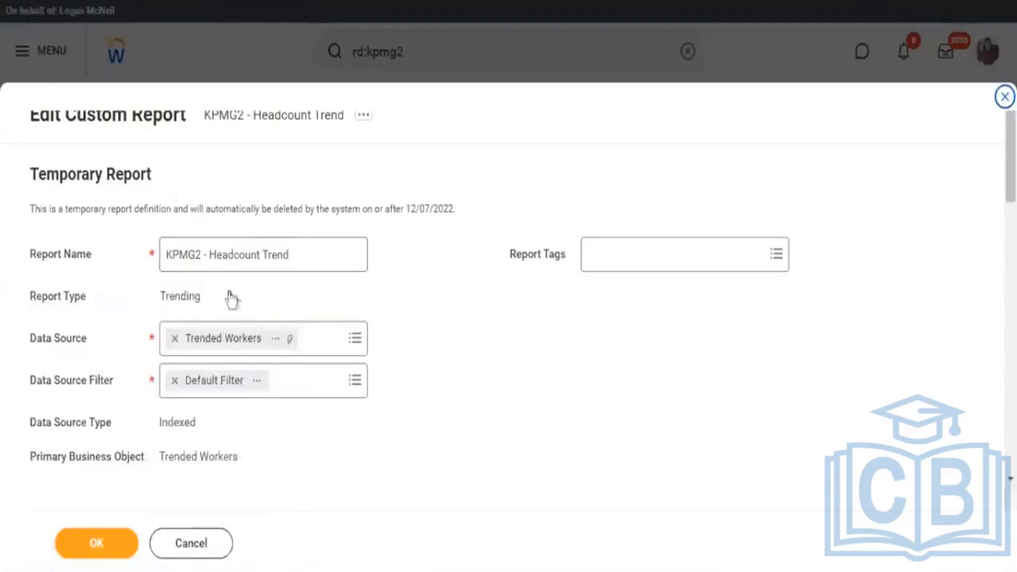
pyautogui.scroll(-10, 231, 299)
pyautogui.scroll(5, 152, 103)
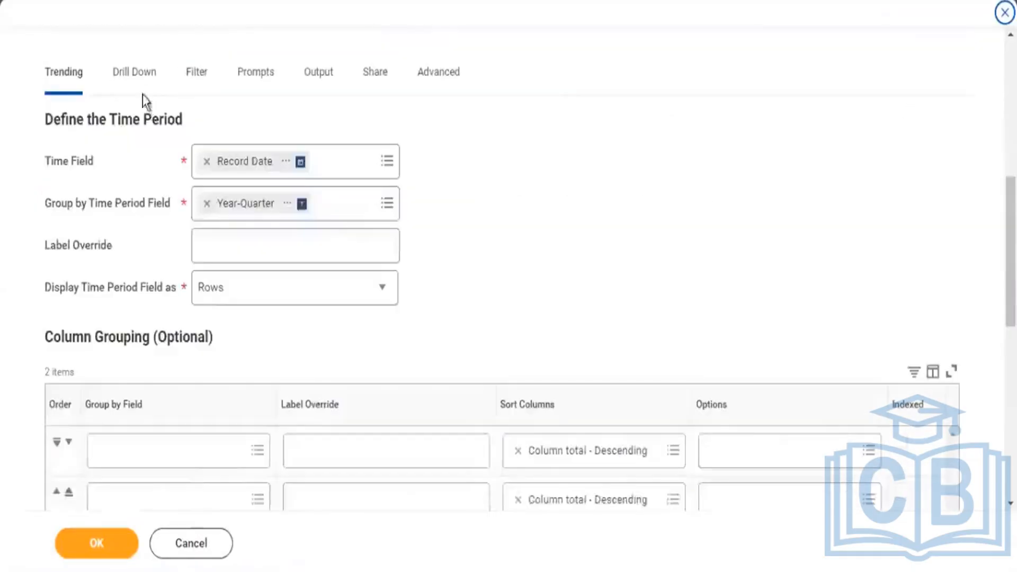
pyautogui.click(140, 93)
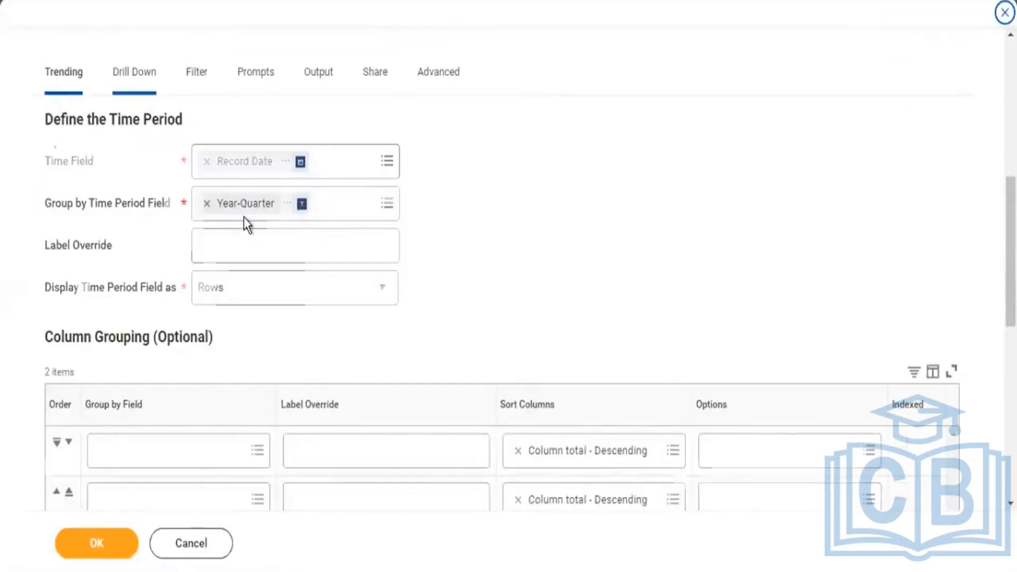
pyautogui.scroll(-3, 243, 222)
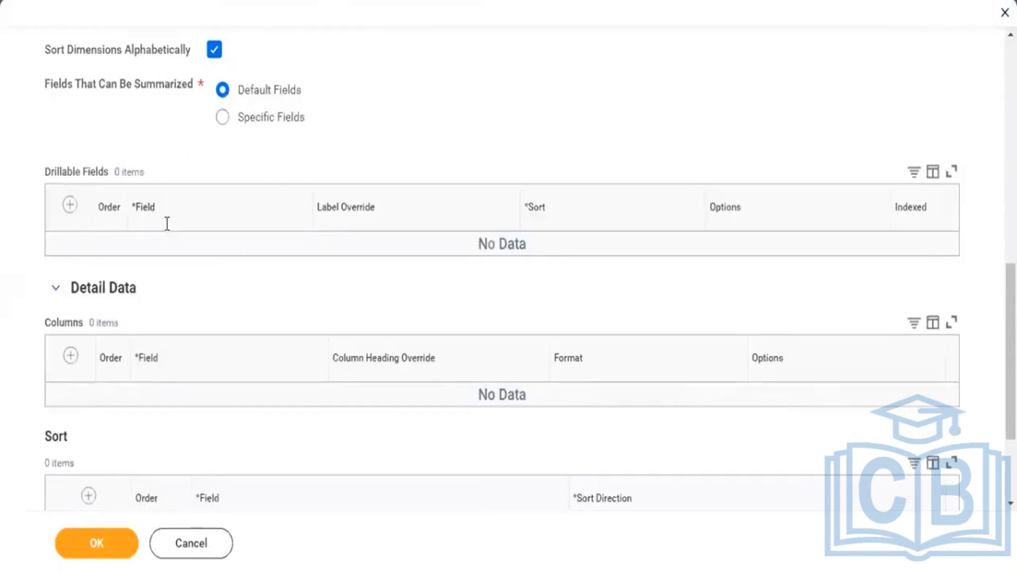
pyautogui.scroll(-3, 181, 238)
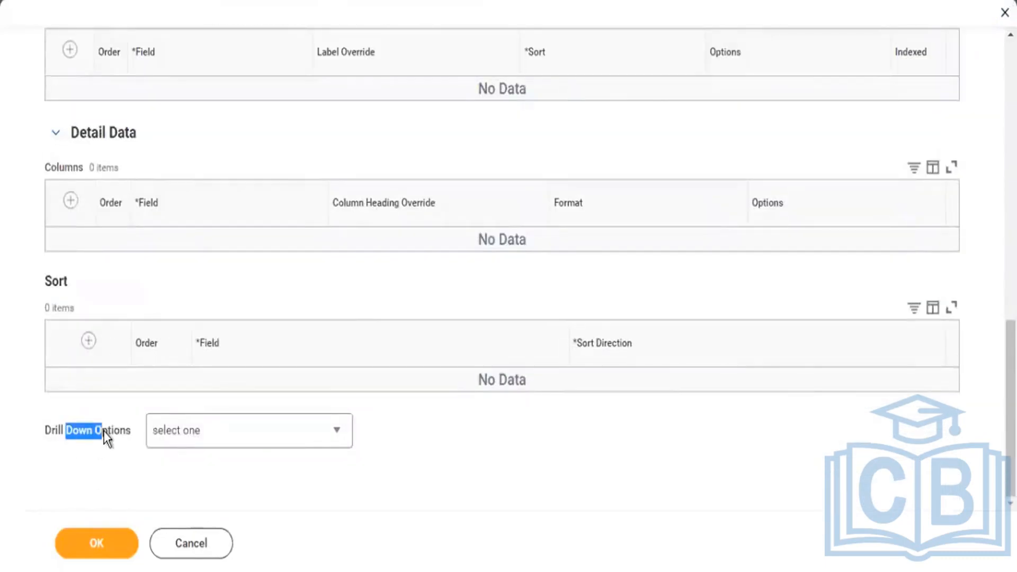
pyautogui.click(215, 439)
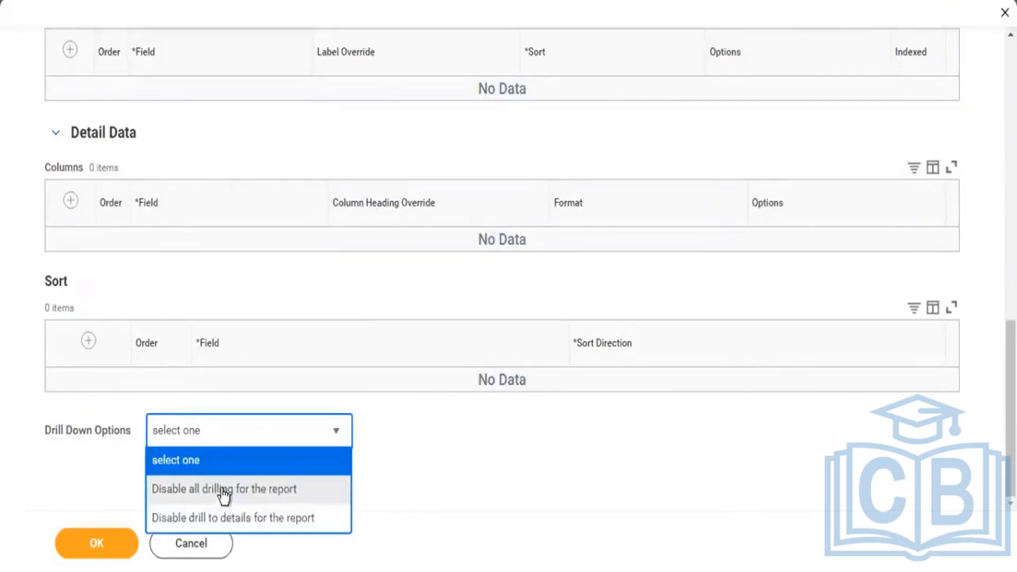
pyautogui.click(414, 459)
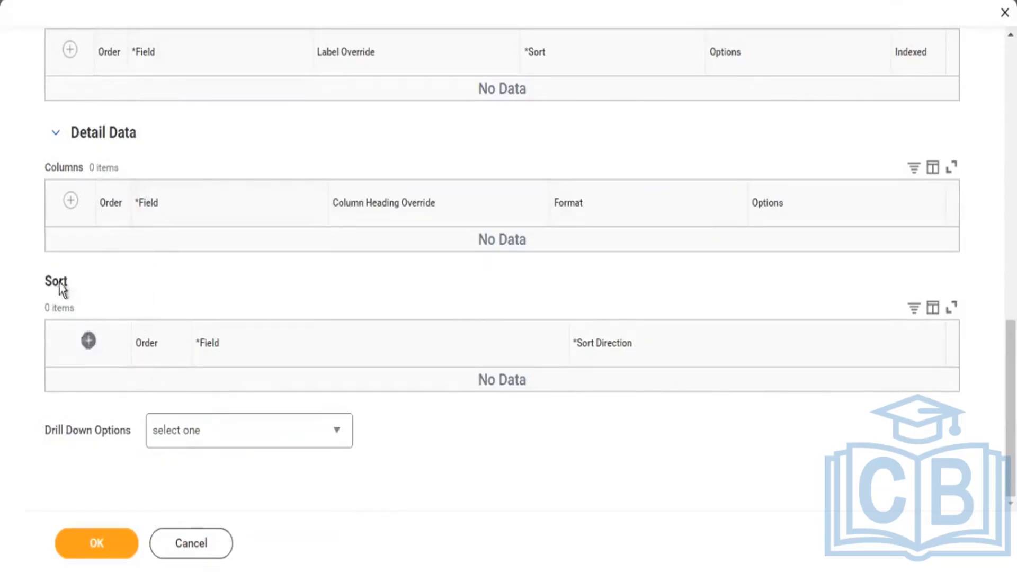
pyautogui.moveTo(47, 276); pyautogui.dragTo(86, 282)
pyautogui.moveTo(144, 139); pyautogui.dragTo(98, 149)
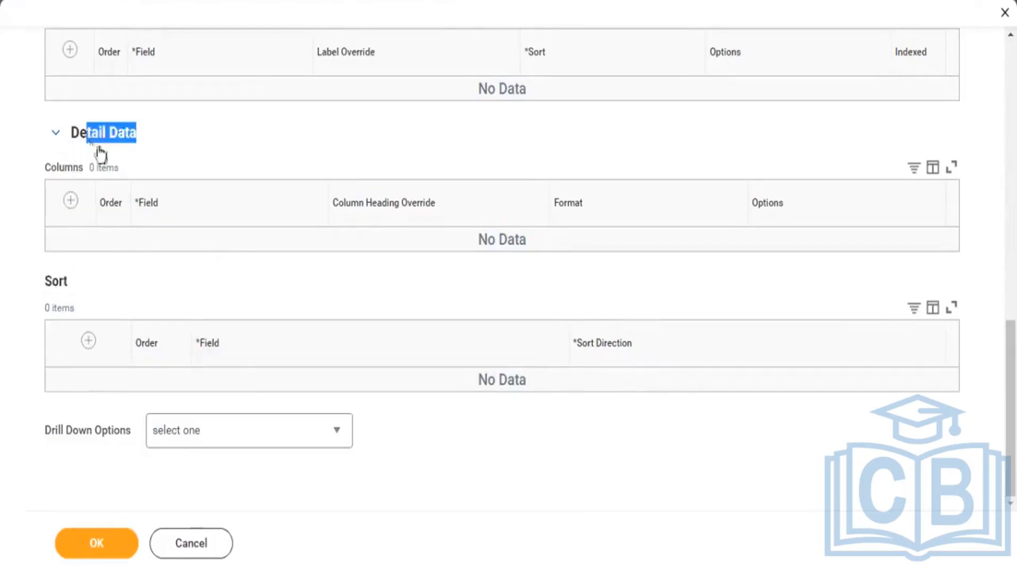
# Review the report's filter settings for instances and aggregations.
pyautogui.scroll(10, 268, 222)
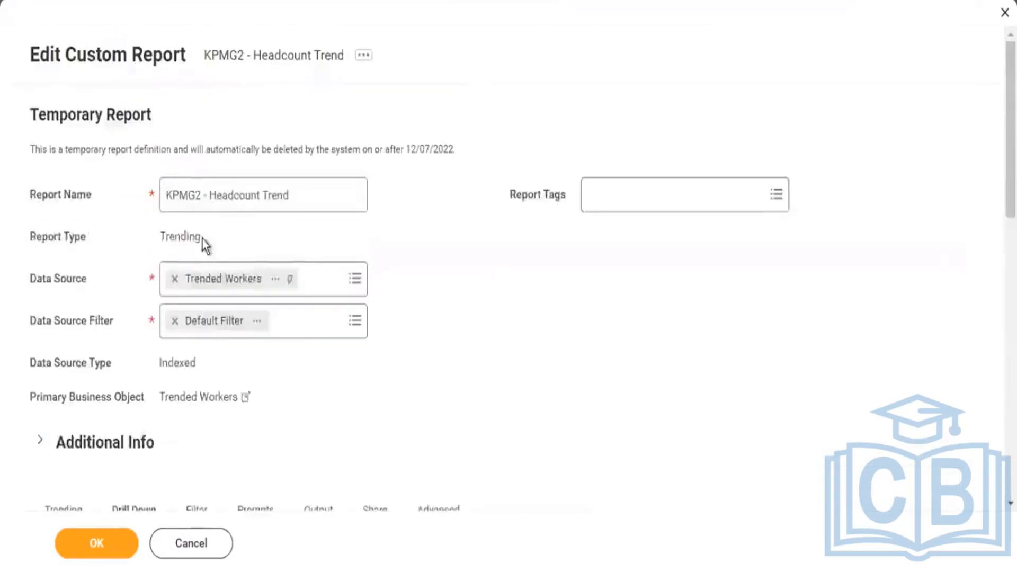
pyautogui.scroll(-3, 202, 237)
pyautogui.click(196, 335)
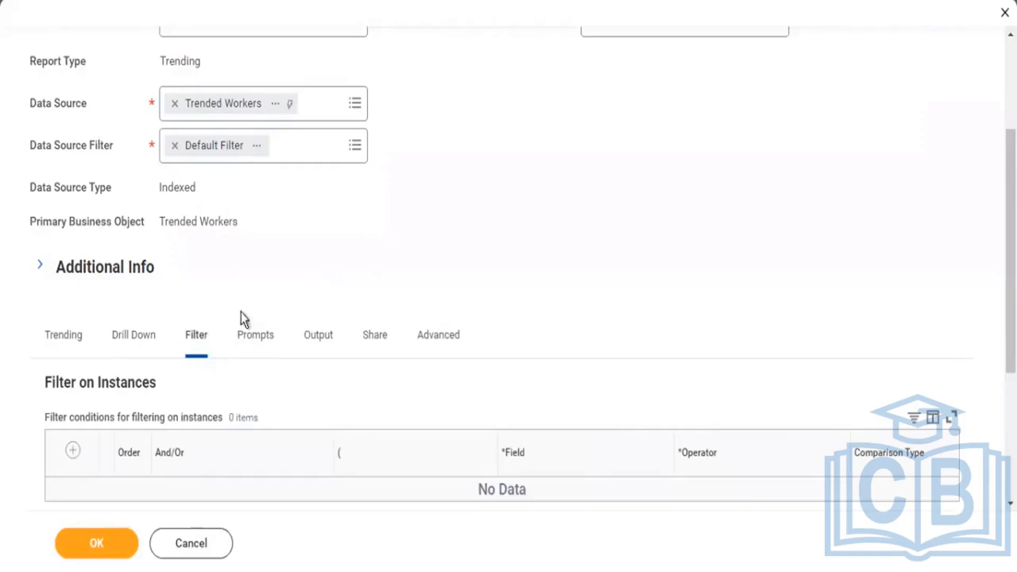
pyautogui.scroll(-3, 240, 313)
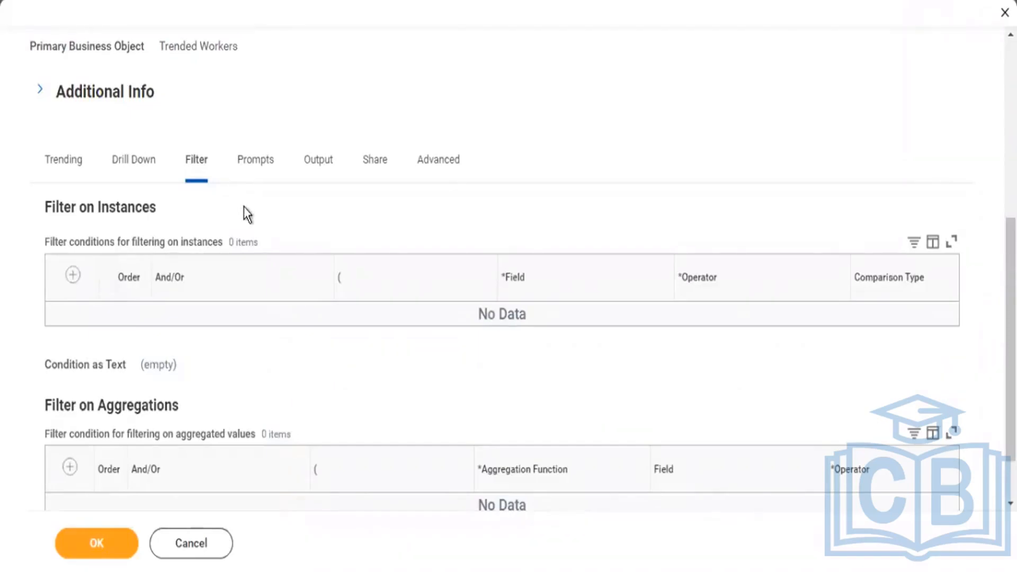
pyautogui.scroll(3, 244, 206)
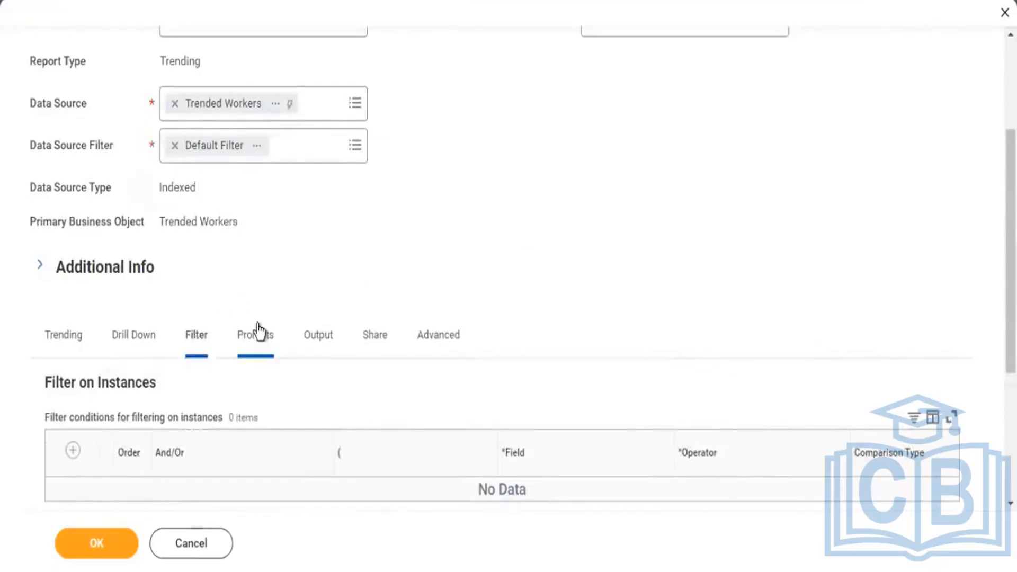
pyautogui.scroll(2, 258, 331)
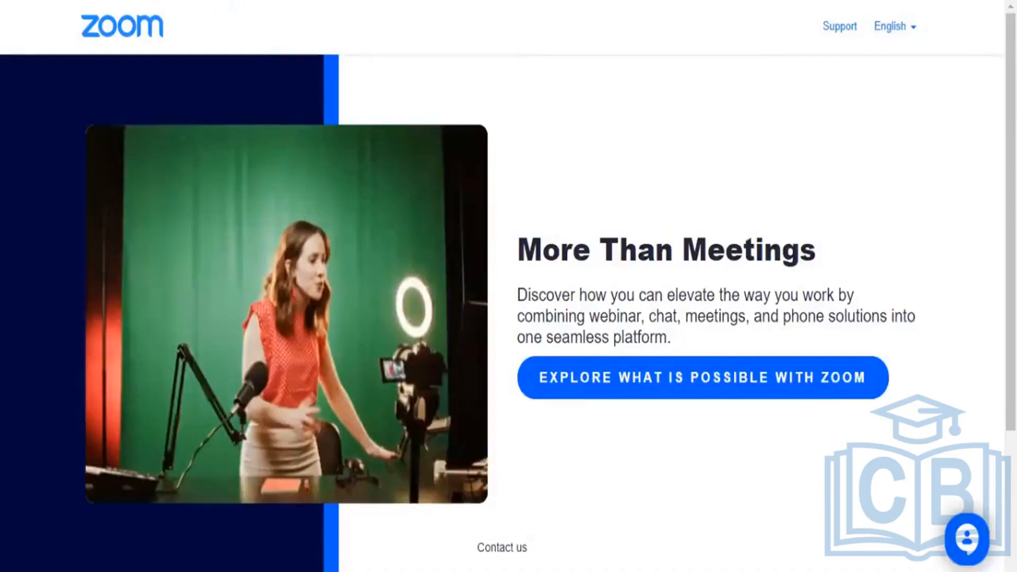
# Switch back to the remote desktop session and search Workday for report definitions with "rd:kpmg2".
pyautogui.moveTo(249, 571)
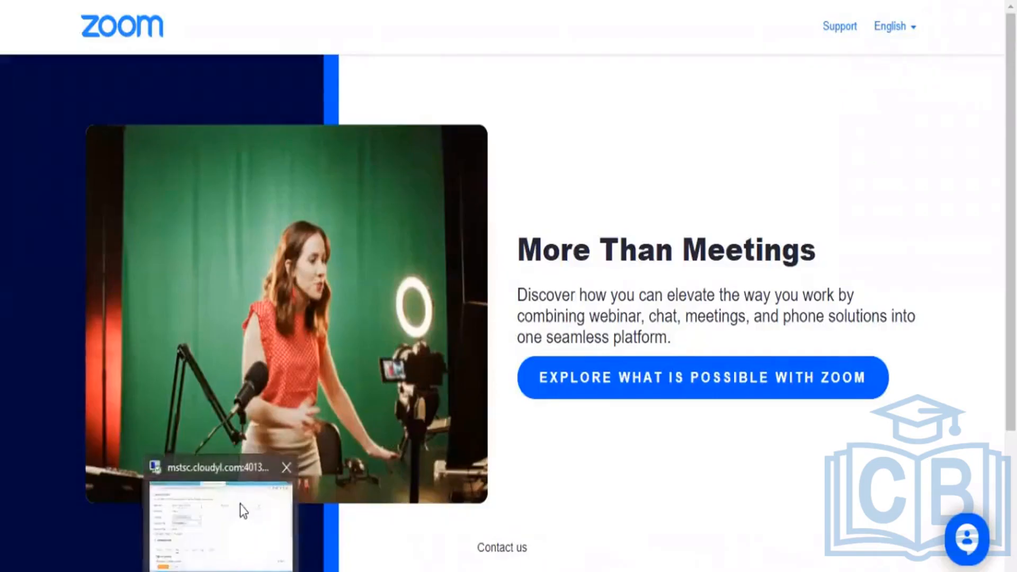
pyautogui.click(240, 504)
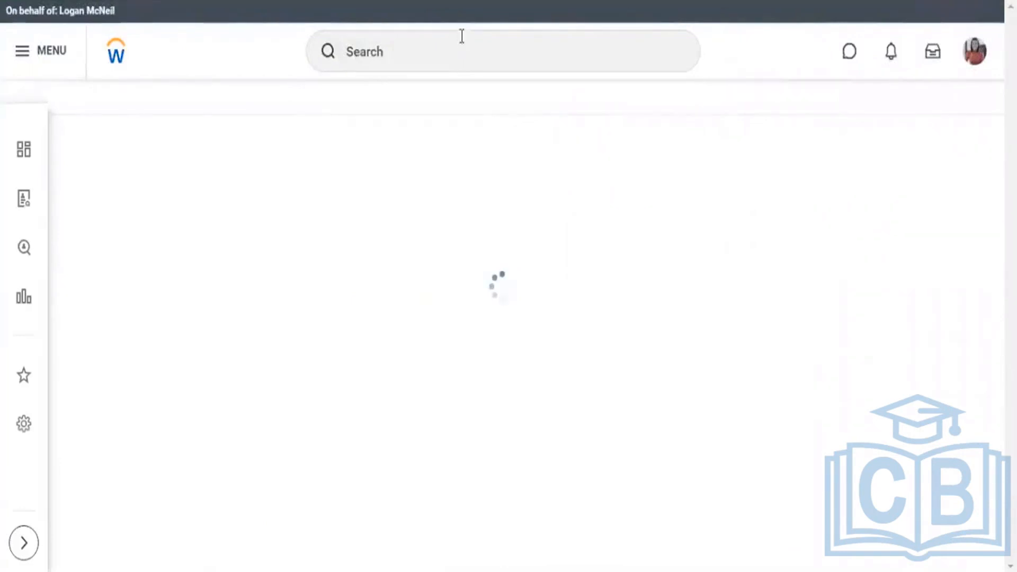
pyautogui.click(462, 36)
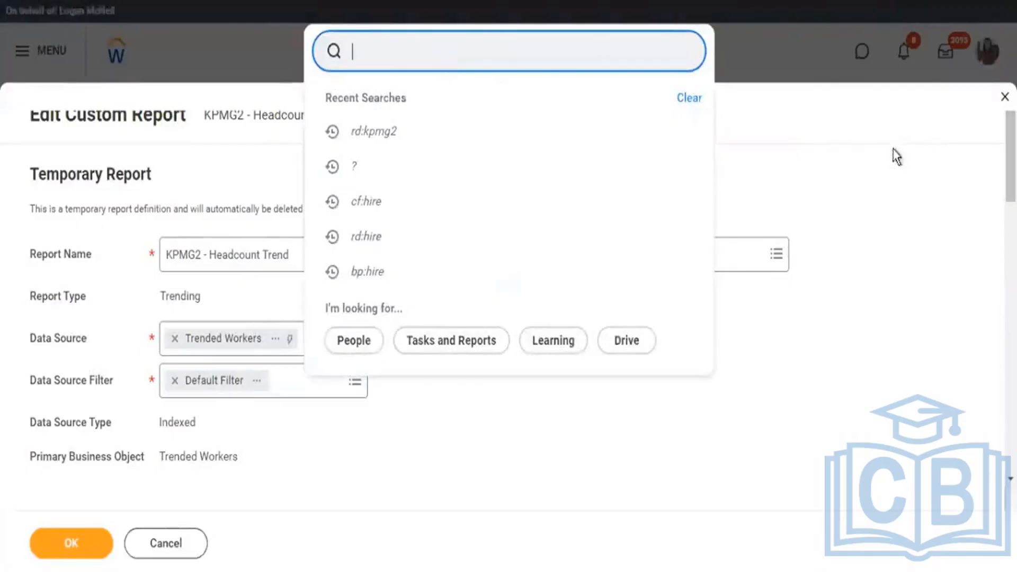
pyautogui.write('rd:kpmg')
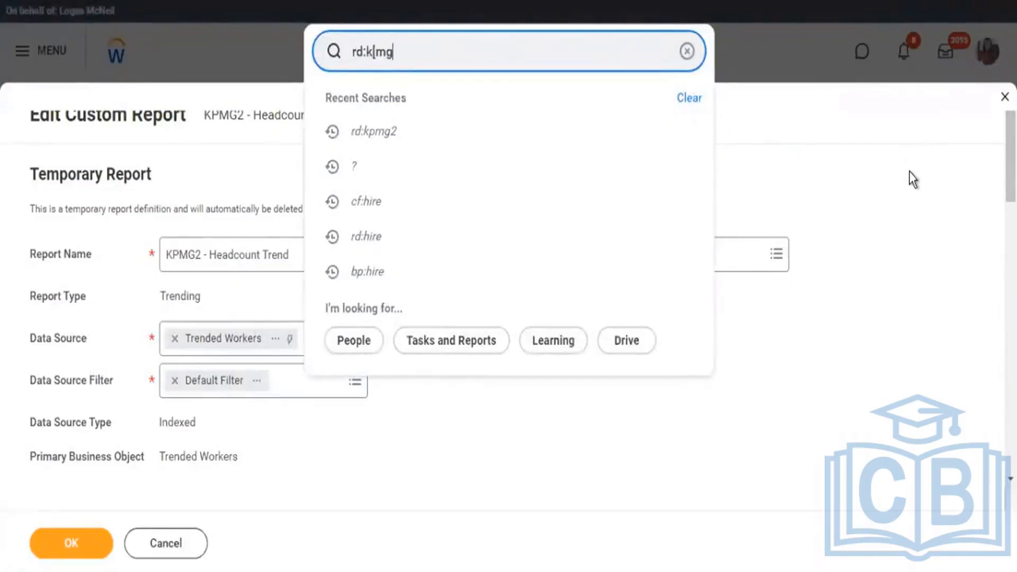
pyautogui.write('2')
pyautogui.press('Return')
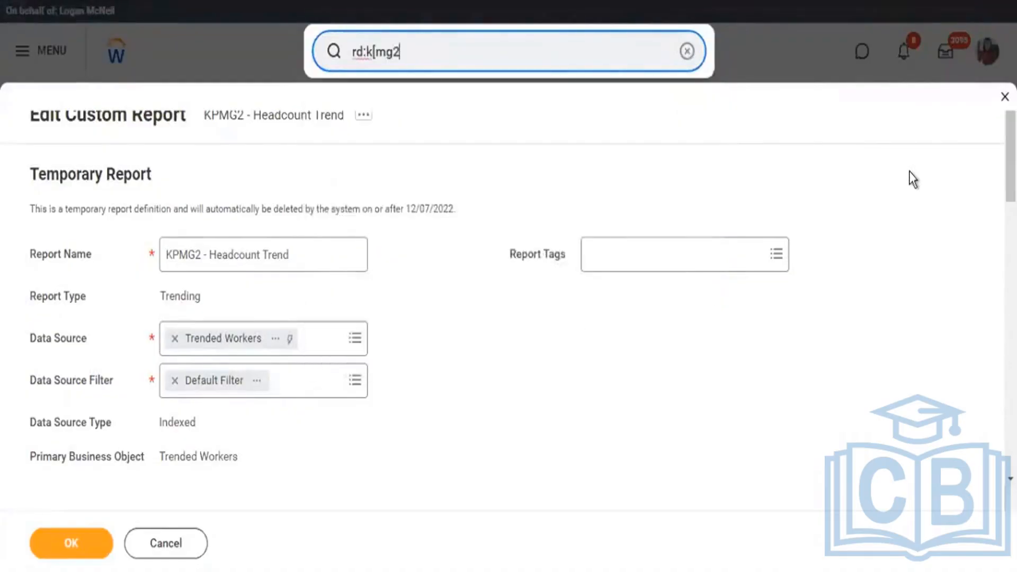
pyautogui.press('Left')
pyautogui.press('Left')
pyautogui.press('BackSpace')
pyautogui.write('p')
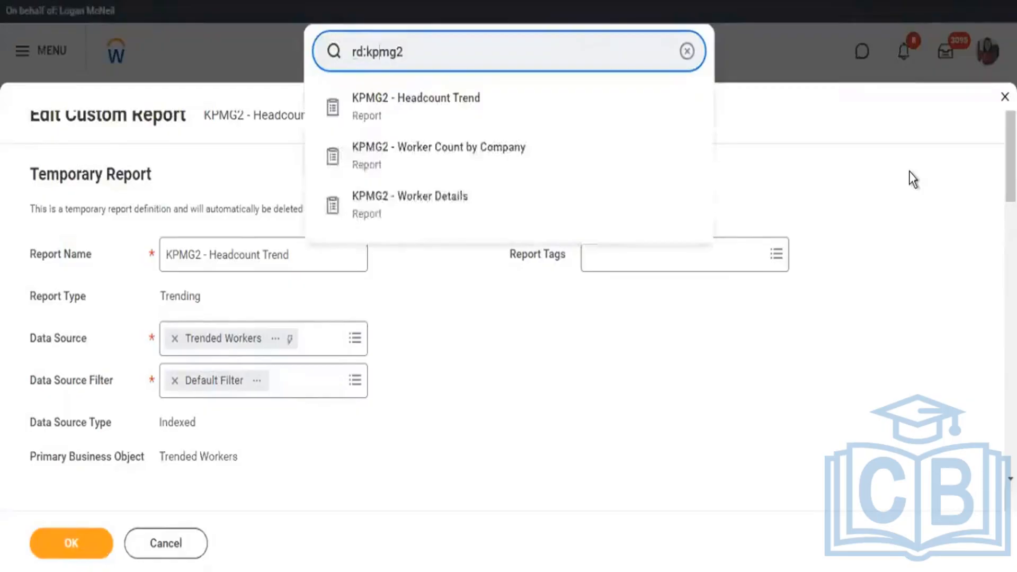
# Open the KPMG2 - Worker Details report definition from the search suggestions.
pyautogui.press('Down')
pyautogui.press('Down')
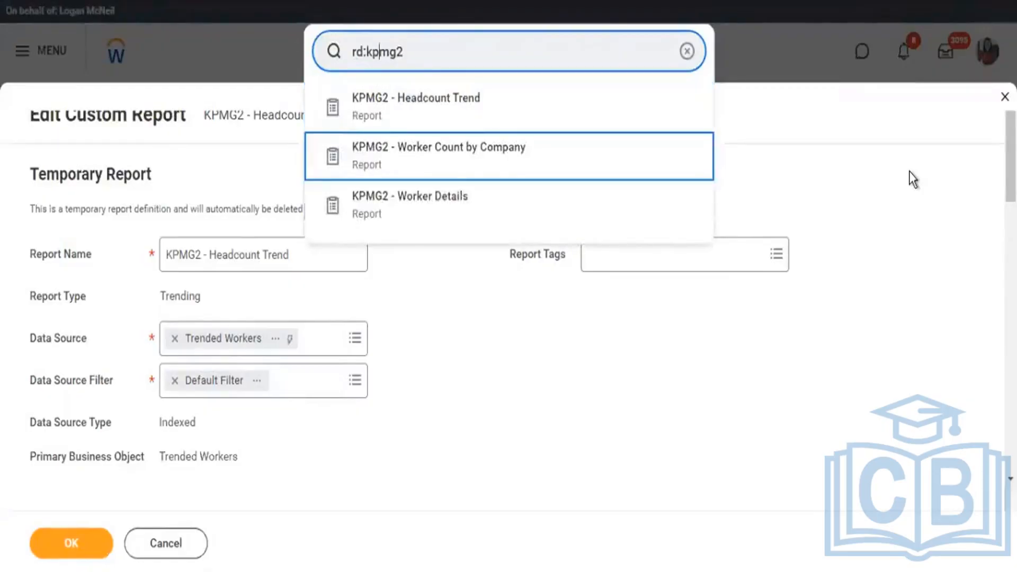
pyautogui.press('Down')
pyautogui.click(909, 170)
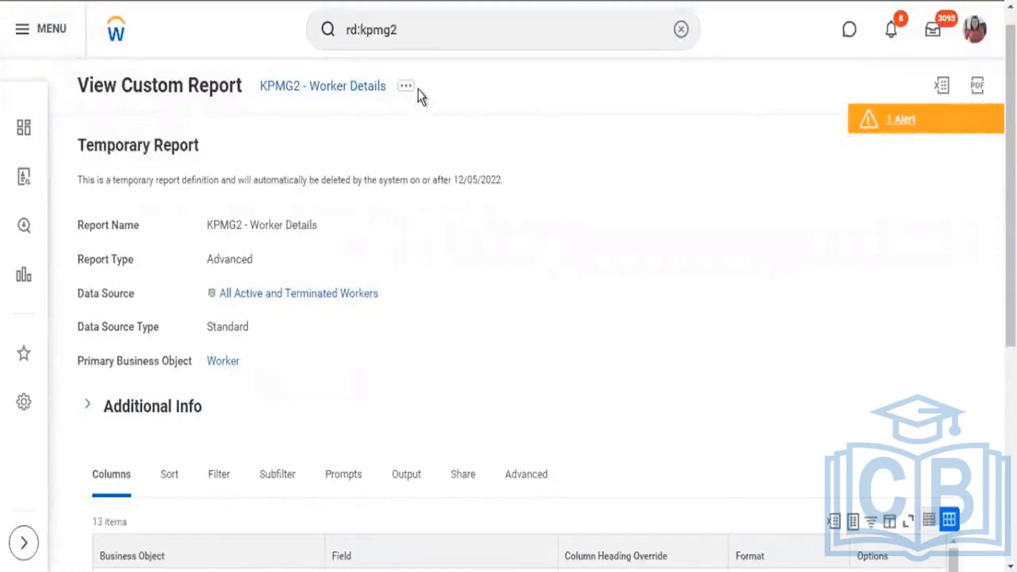
# Examine the report's column definitions, comparing the business objects of the Compensation Grade and Compensation Packages fields.
pyautogui.scroll(-5, 427, 114)
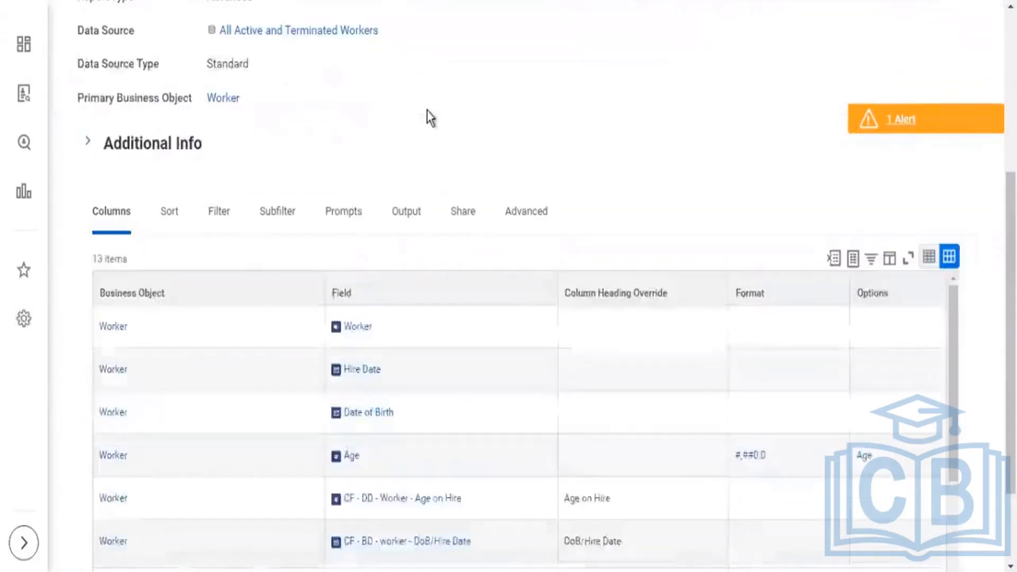
pyautogui.scroll(-2, 427, 114)
pyautogui.scroll(-5, 325, 289)
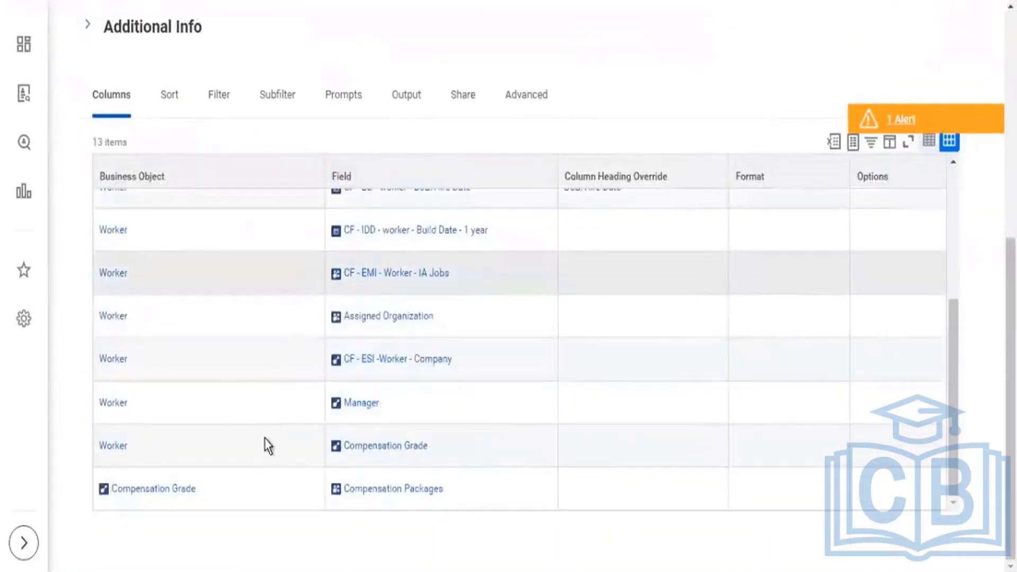
pyautogui.moveTo(492, 489); pyautogui.dragTo(425, 489)
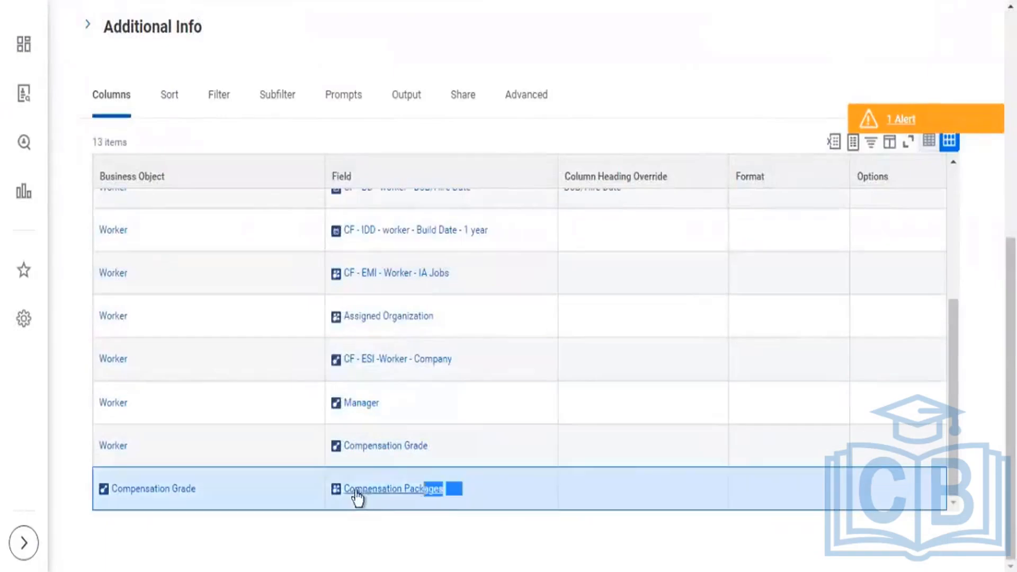
pyautogui.moveTo(357, 490); pyautogui.dragTo(339, 492)
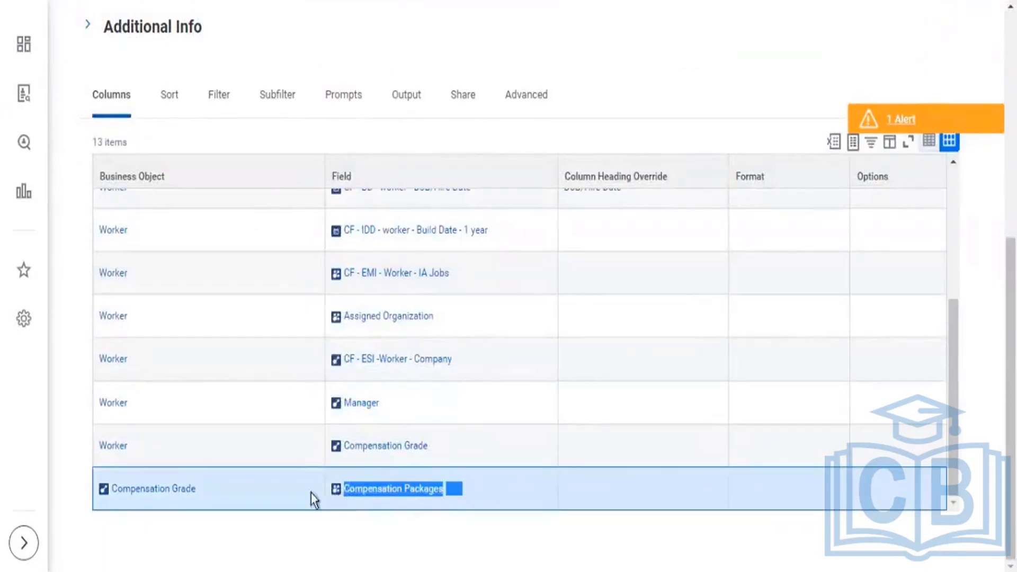
pyautogui.moveTo(216, 490)
pyautogui.moveTo(214, 488); pyautogui.dragTo(97, 490)
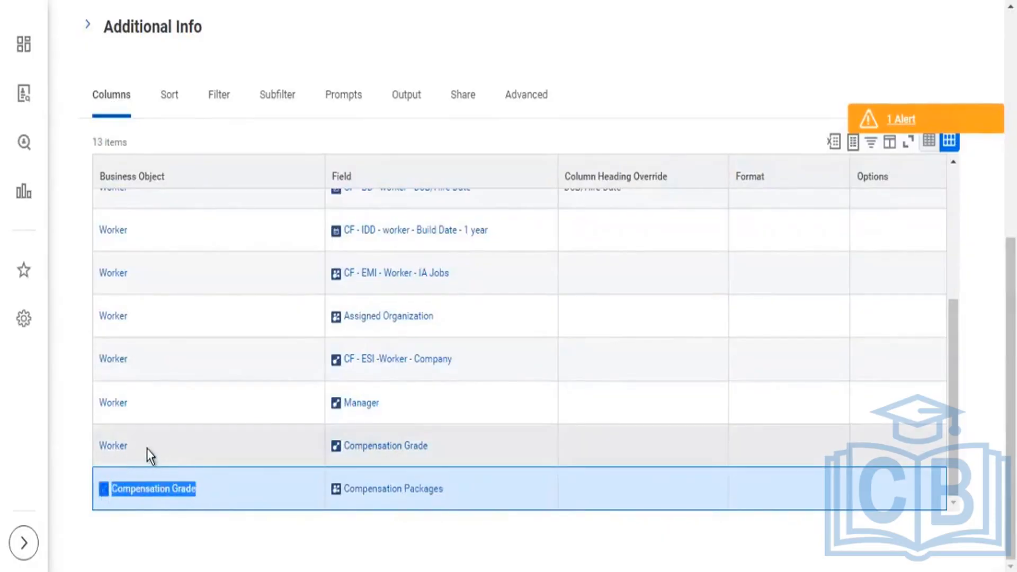
pyautogui.moveTo(152, 448); pyautogui.dragTo(95, 454)
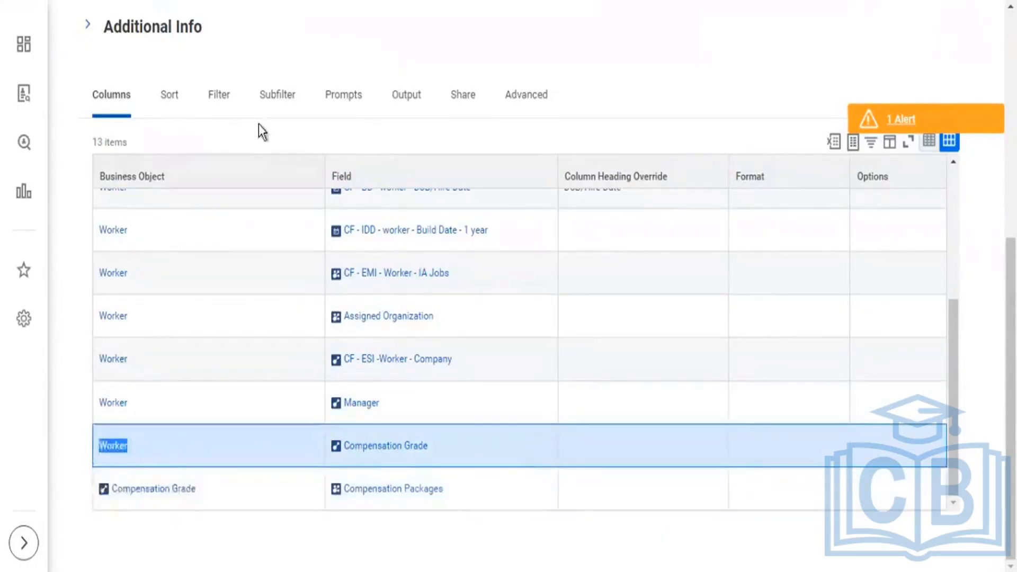
# Compare the report's primary business object with the business object behind the Compensation Packages column.
pyautogui.scroll(6, 263, 131)
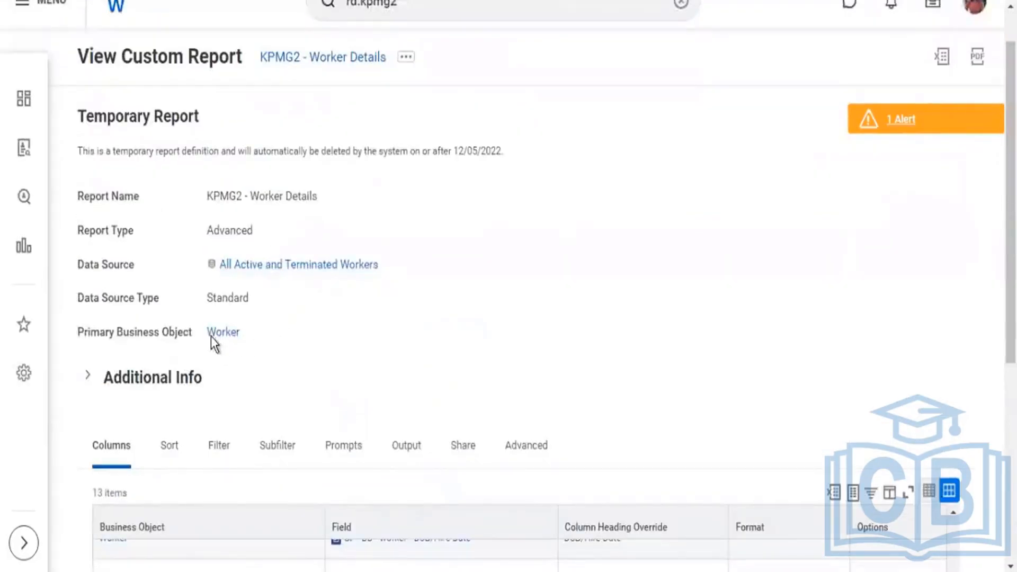
pyautogui.doubleClick(211, 336)
pyautogui.scroll(-6, 472, 320)
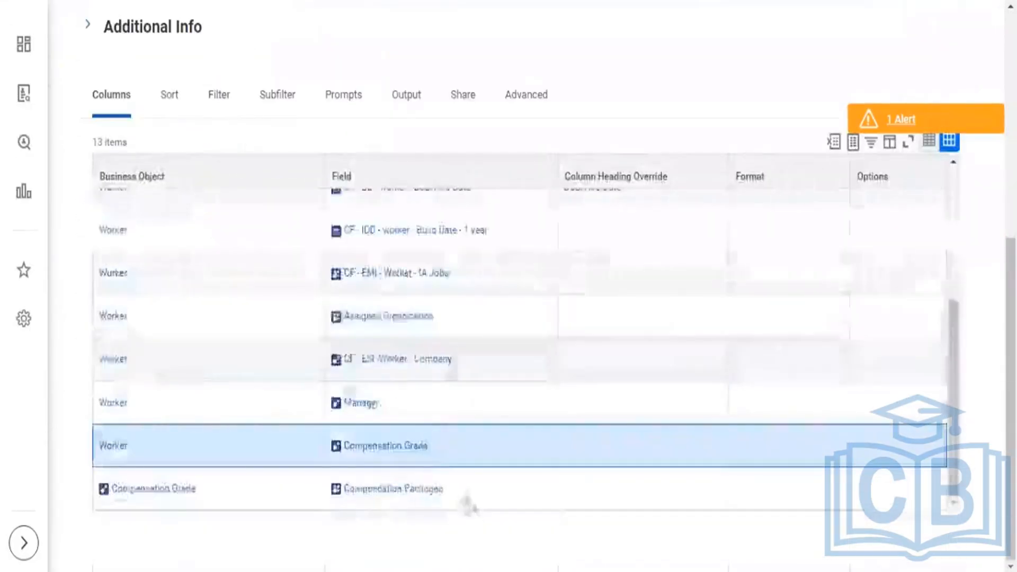
pyautogui.moveTo(415, 486); pyautogui.dragTo(139, 487)
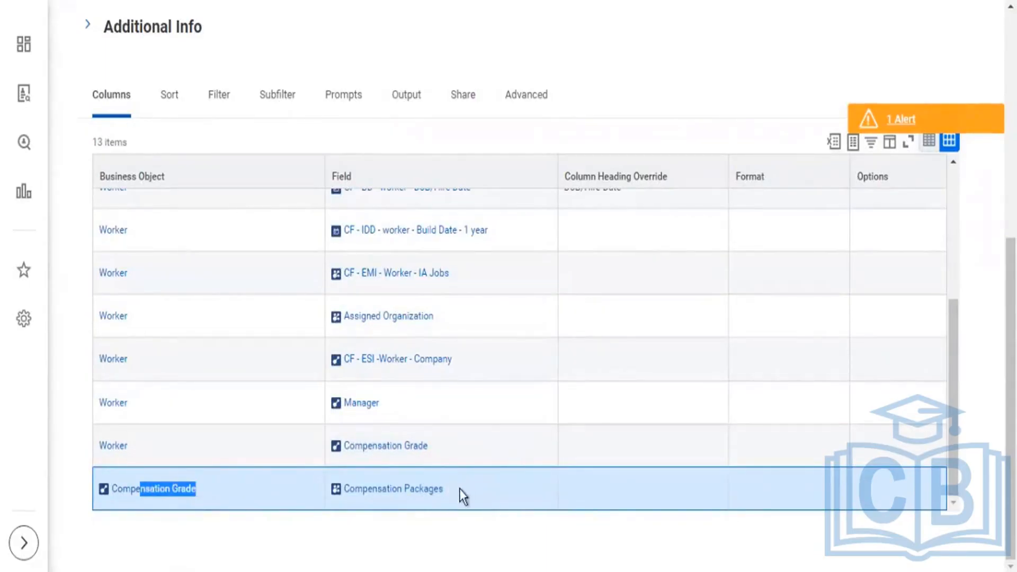
pyautogui.moveTo(483, 489); pyautogui.dragTo(336, 499)
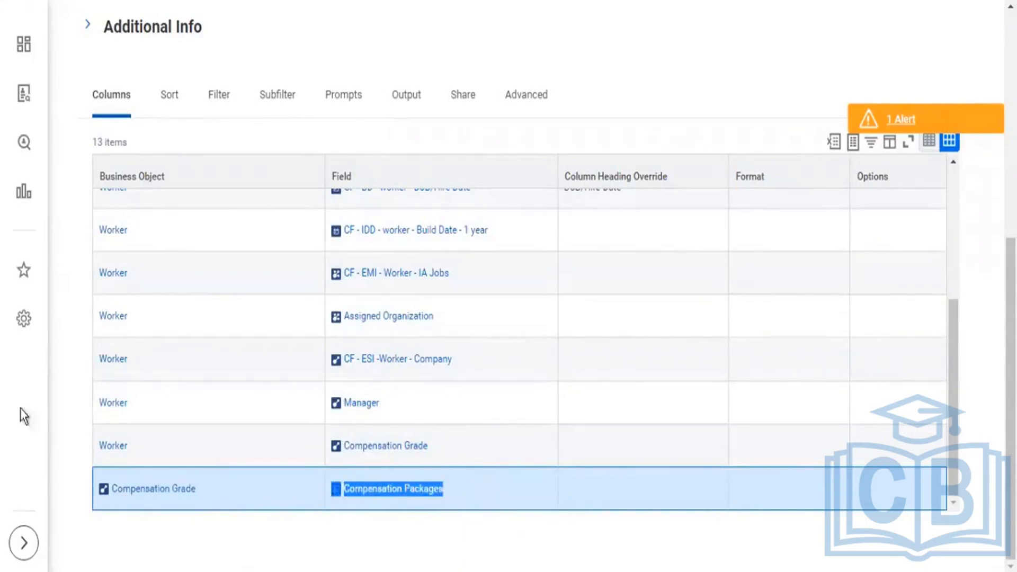
pyautogui.moveTo(231, 489); pyautogui.dragTo(115, 505)
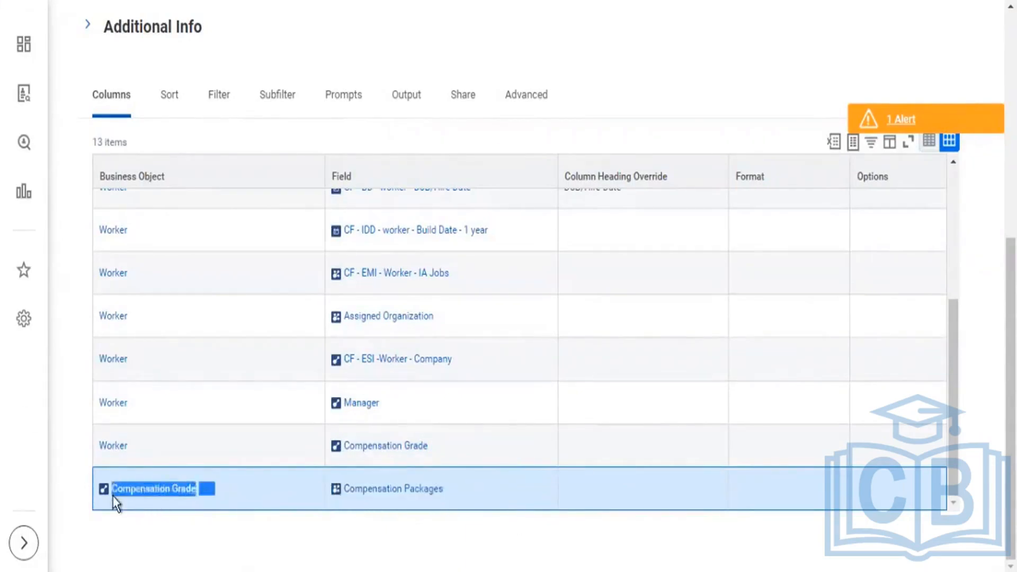
# Review the report's instance filter conditions and the sub level filter defined on the Compensation Grade business object.
pyautogui.click(222, 101)
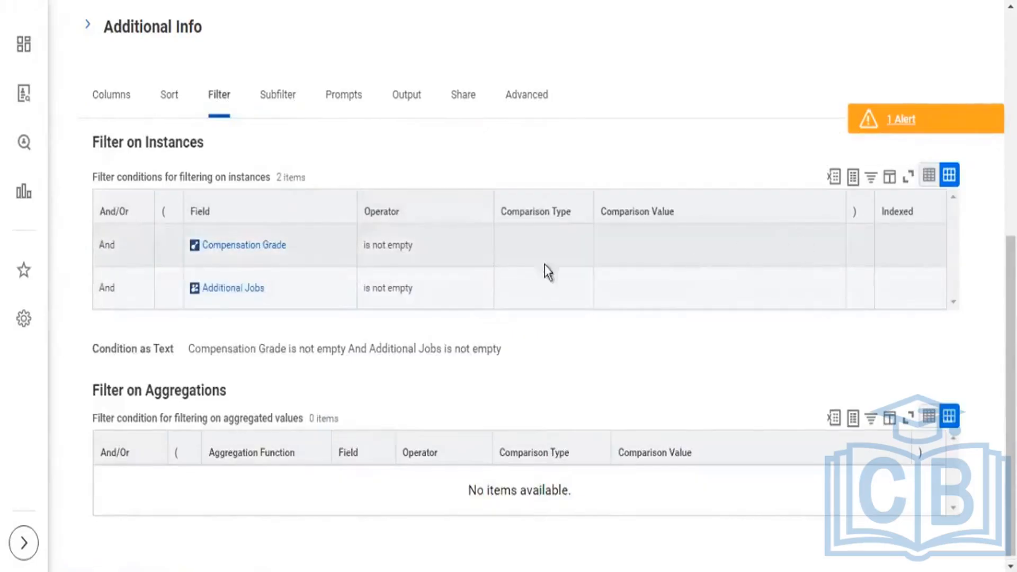
pyautogui.moveTo(544, 265); pyautogui.dragTo(184, 250)
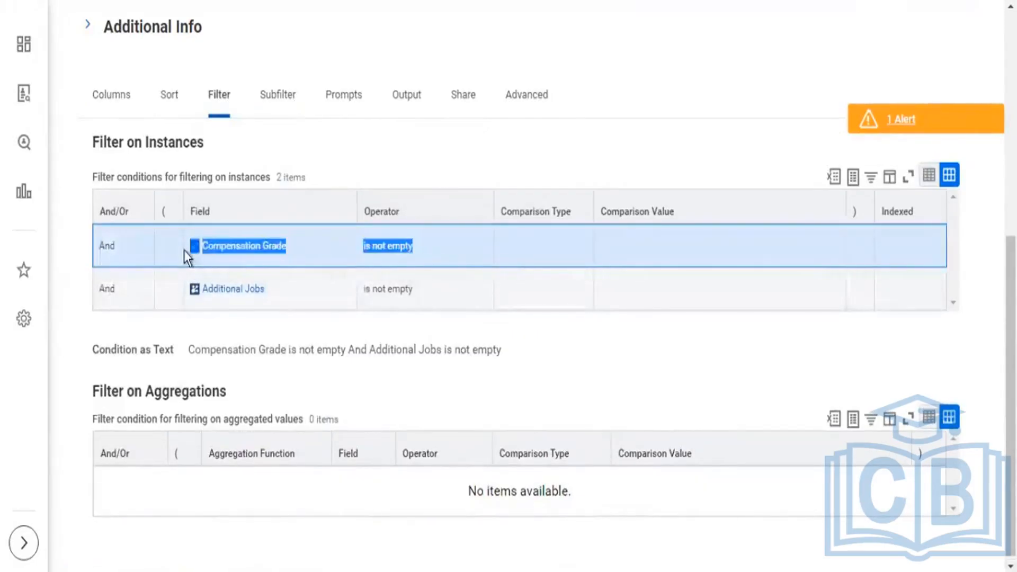
pyautogui.click(287, 102)
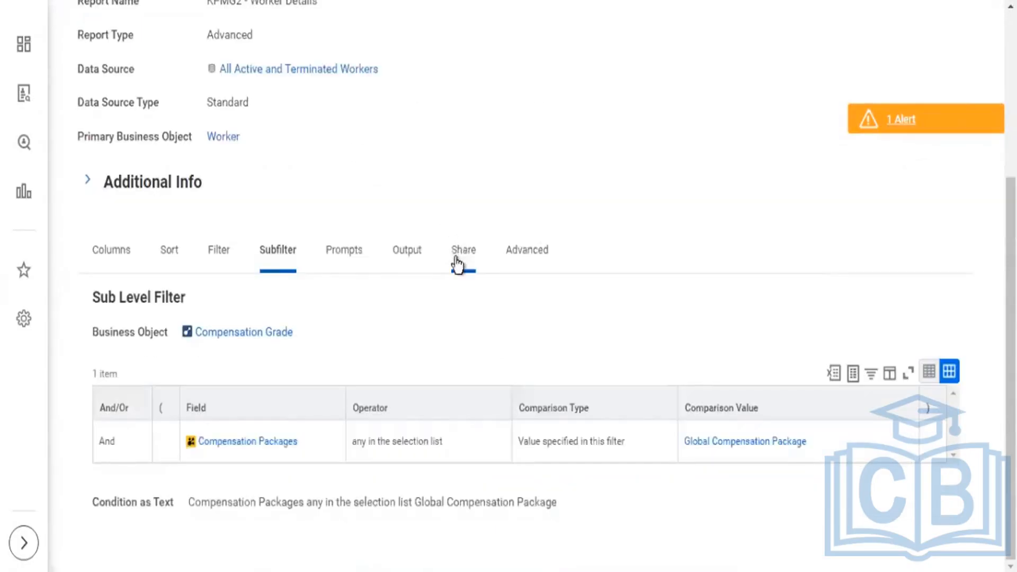
pyautogui.moveTo(318, 331); pyautogui.dragTo(195, 335)
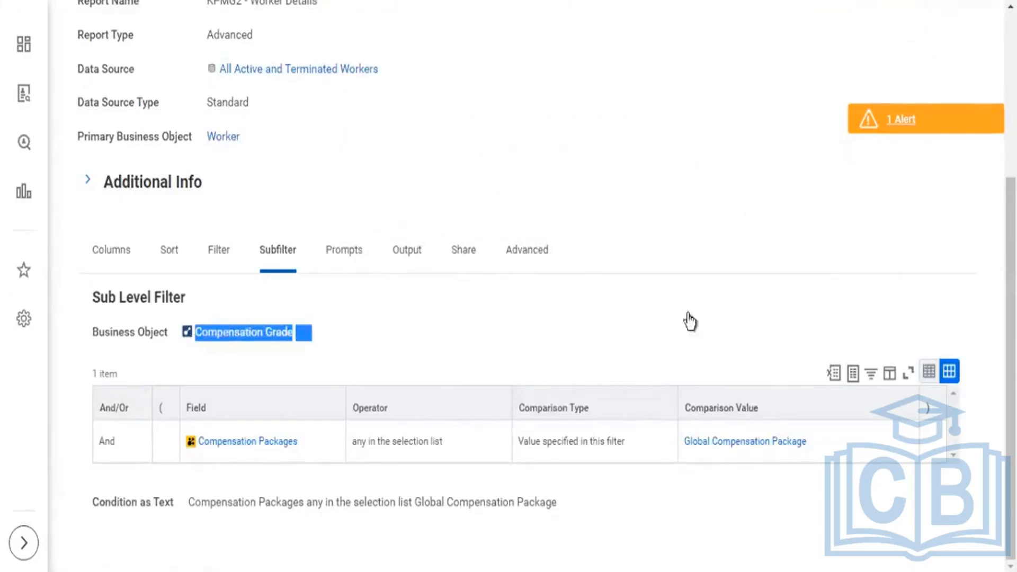
pyautogui.moveTo(837, 436); pyautogui.dragTo(186, 440)
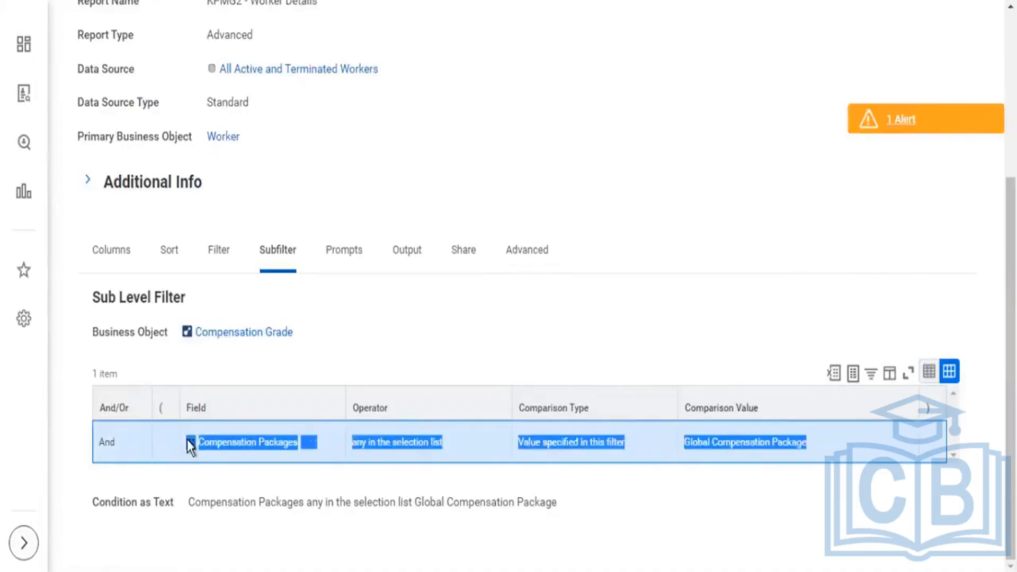
pyautogui.moveTo(309, 350); pyautogui.dragTo(182, 341)
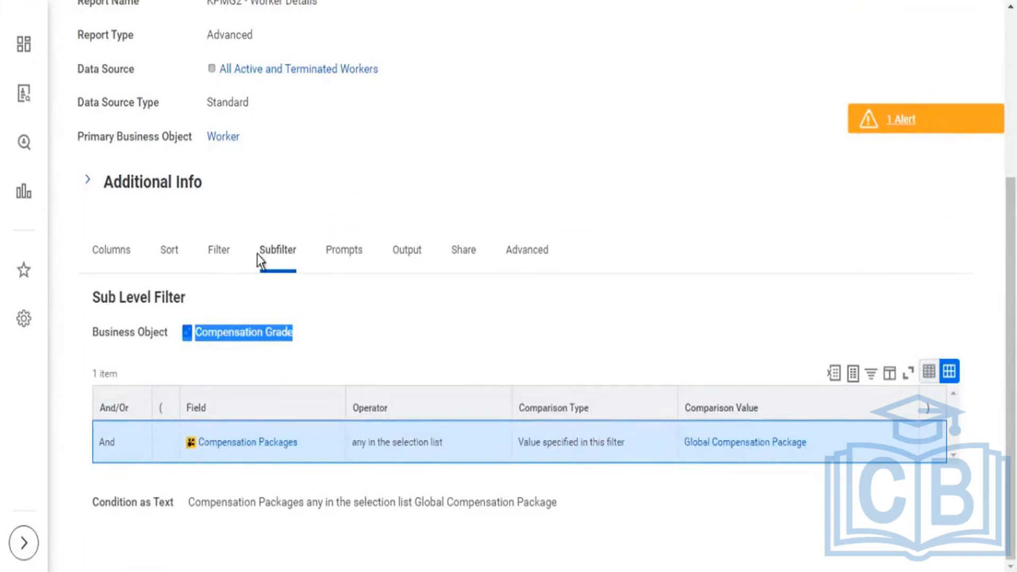
pyautogui.moveTo(256, 254); pyautogui.dragTo(292, 270)
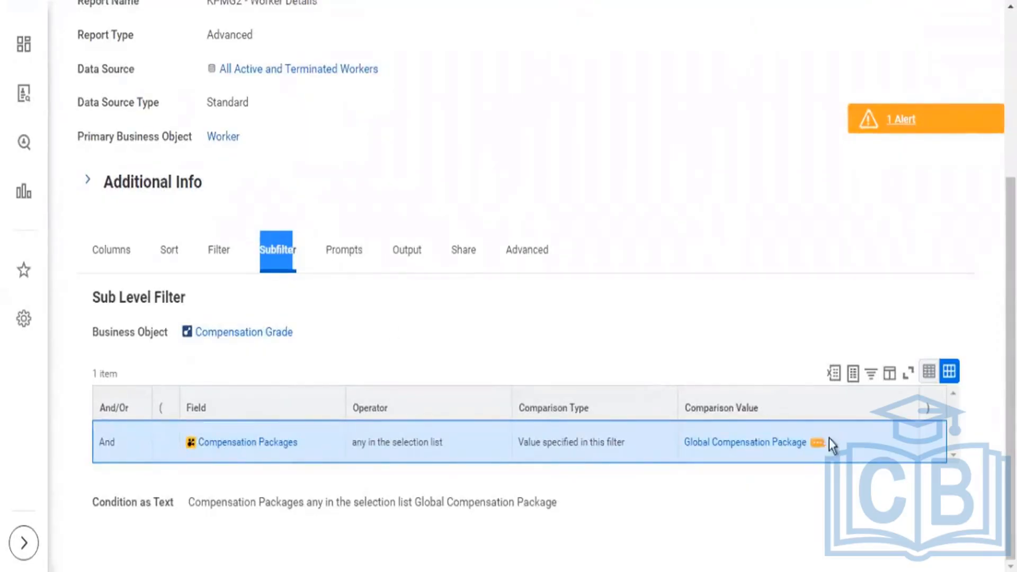
pyautogui.moveTo(828, 438); pyautogui.dragTo(225, 256)
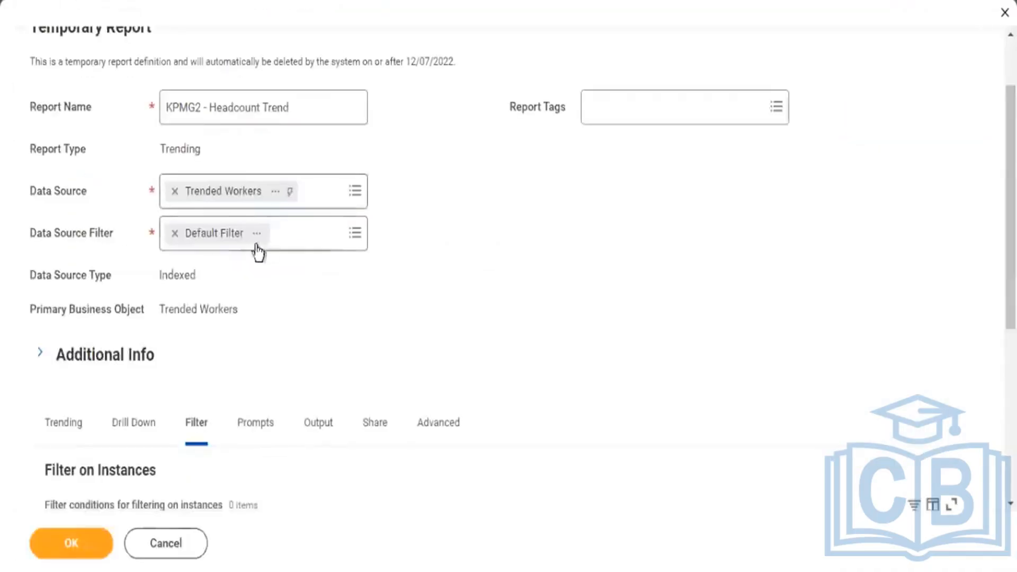
# Examine the KPMG2 - Headcount Trend report's Trending settings, including the time period, column grouping and fields to summarize.
pyautogui.scroll(-2, 206, 350)
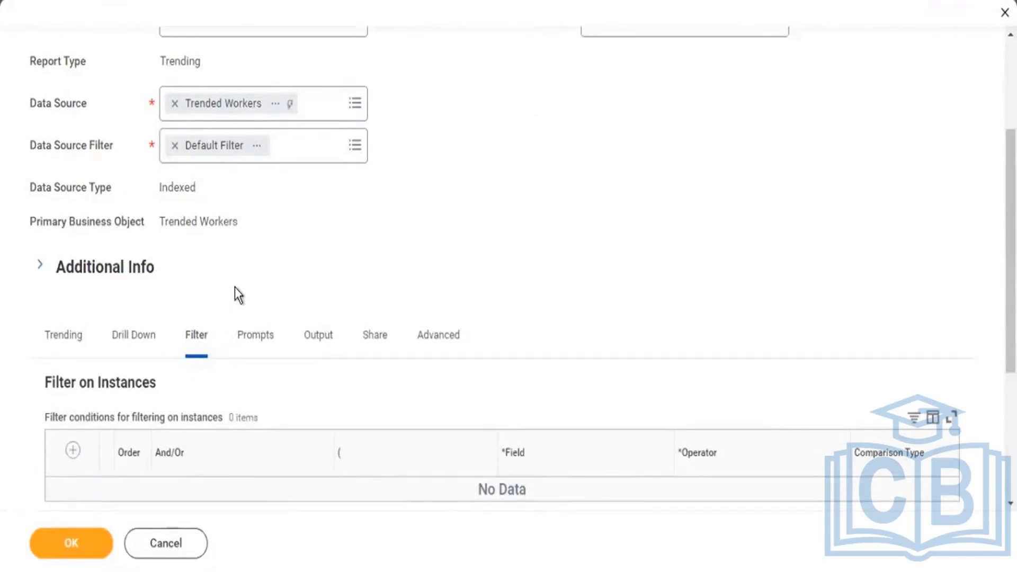
pyautogui.scroll(-3, 207, 284)
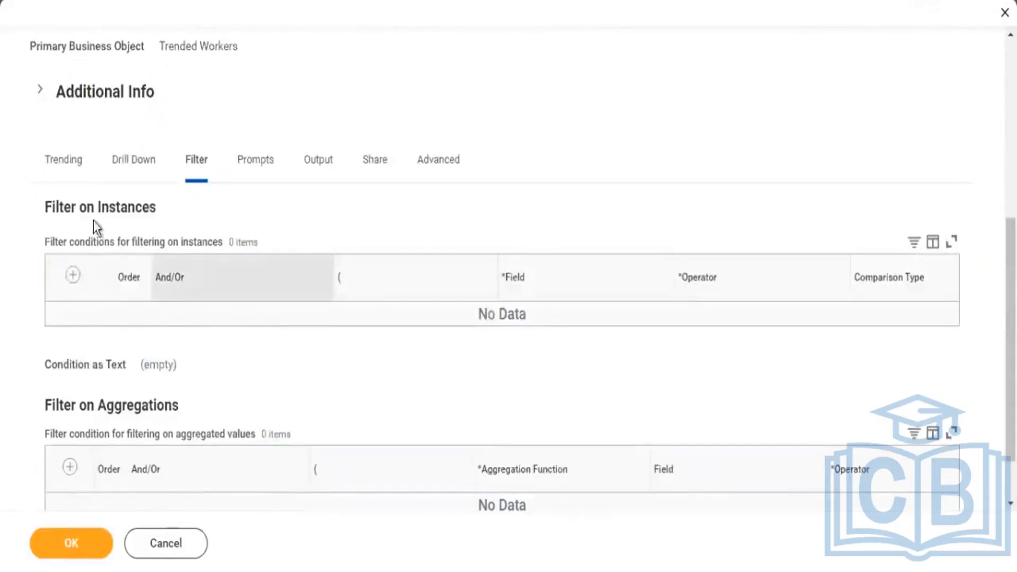
pyautogui.click(83, 162)
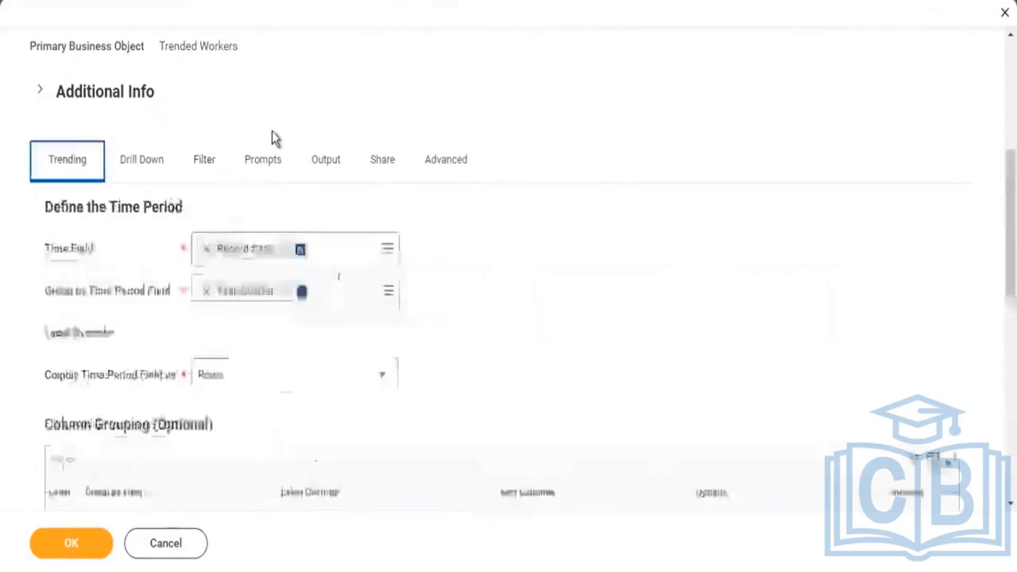
pyautogui.scroll(-3, 127, 326)
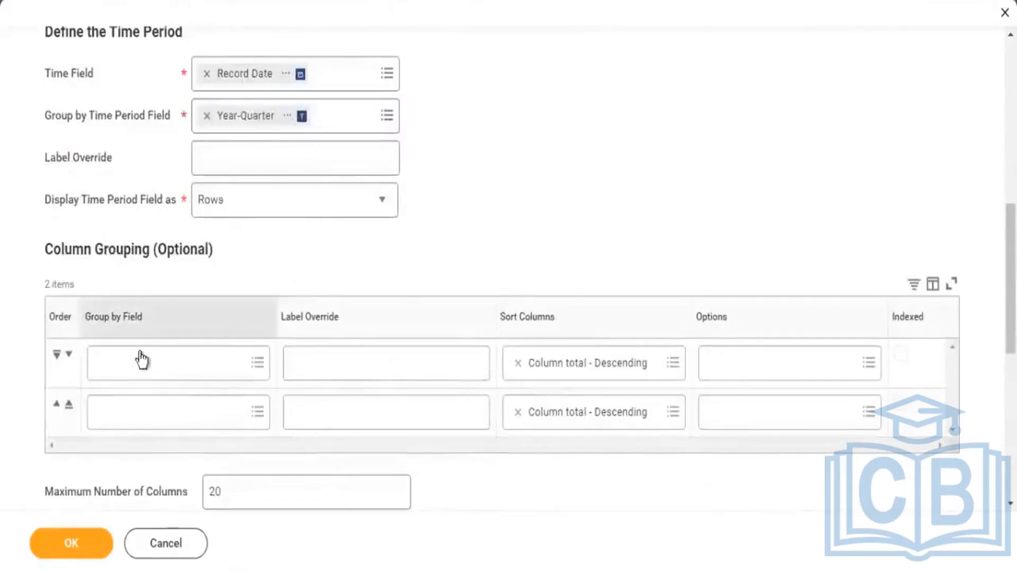
pyautogui.scroll(-2, 98, 308)
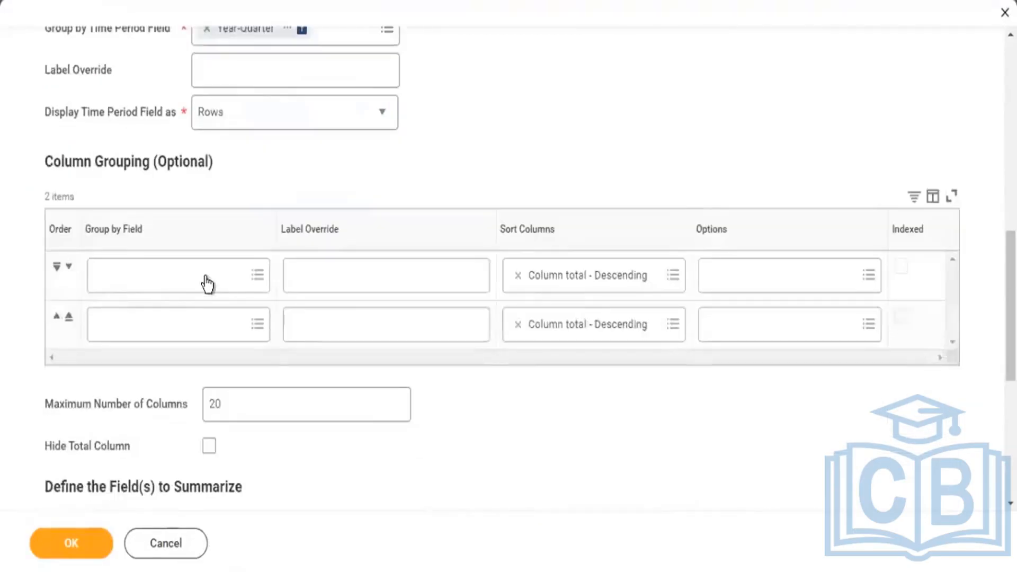
pyautogui.scroll(-8, 206, 284)
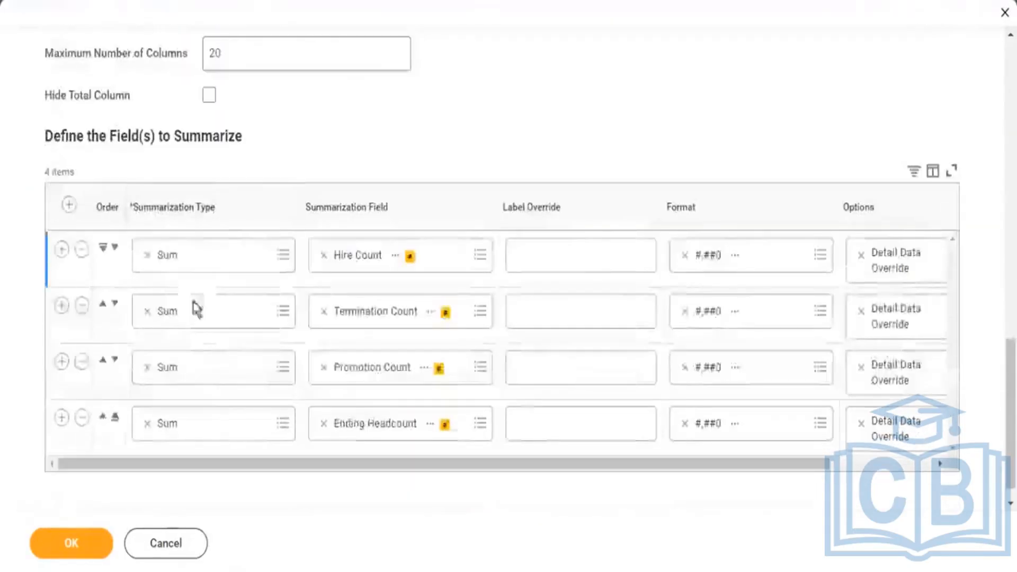
pyautogui.scroll(8, 211, 297)
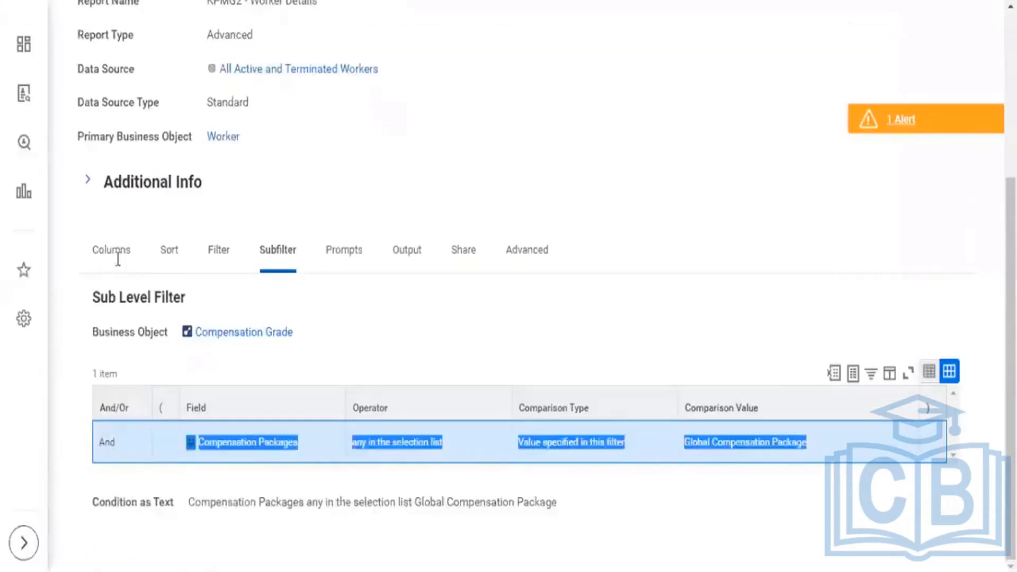
# Compare the column definitions of KPMG2 - Worker Details with the primary business object of KPMG2 - Headcount Trend.
pyautogui.click(117, 253)
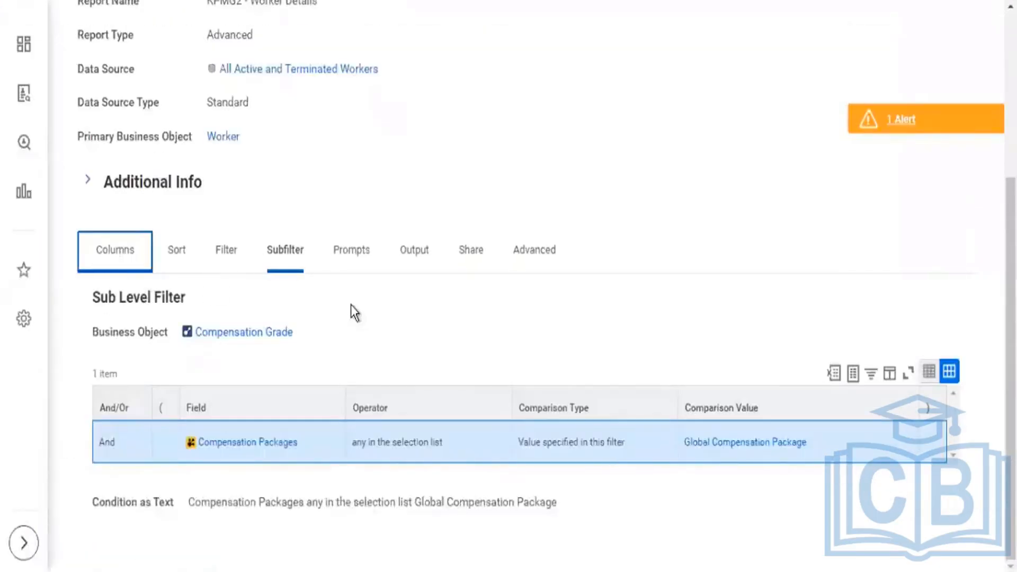
pyautogui.scroll(-2, 323, 316)
pyautogui.tripleClick(159, 248)
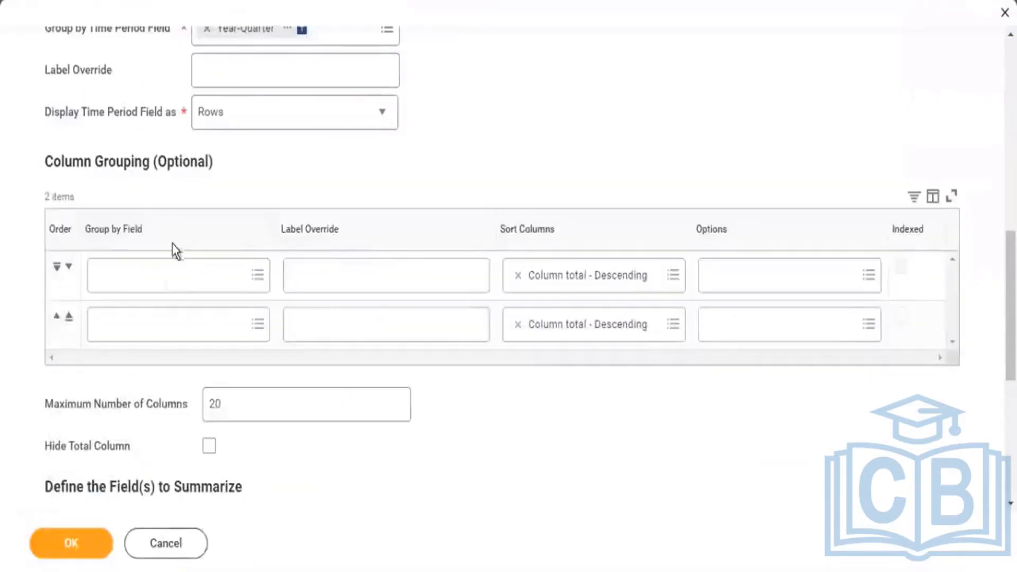
pyautogui.scroll(2, 177, 243)
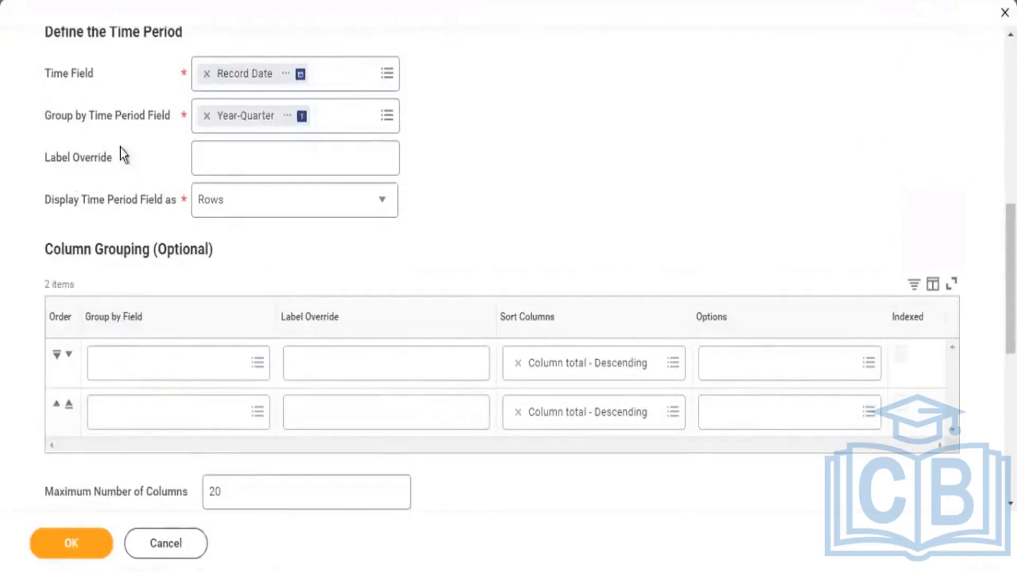
pyautogui.scroll(6, 121, 154)
pyautogui.moveTo(71, 137); pyautogui.dragTo(109, 144)
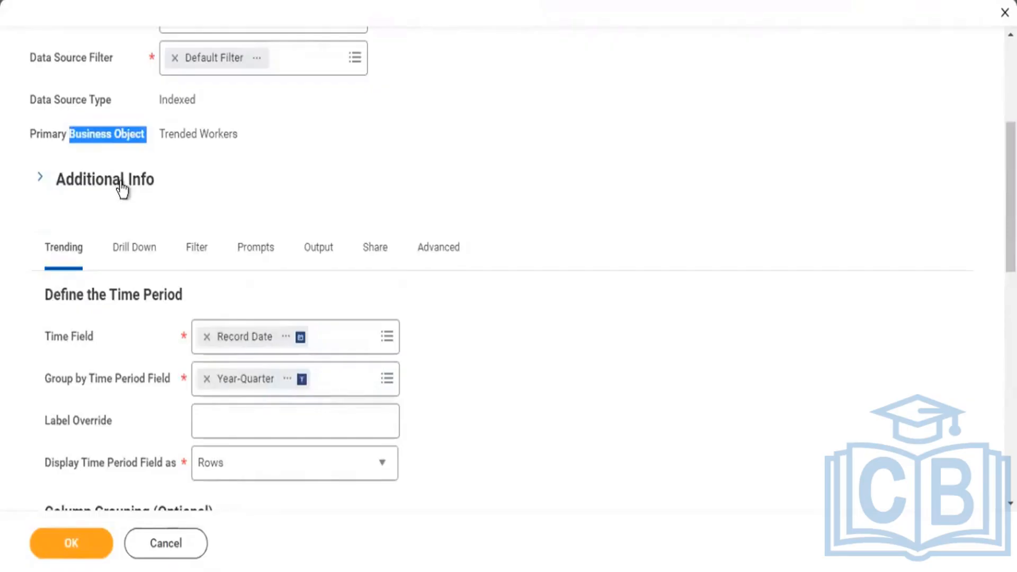
# Review the Headcount Trend report's instance filter conditions and its prompt instructions and defaults.
pyautogui.click(191, 258)
pyautogui.click(187, 257)
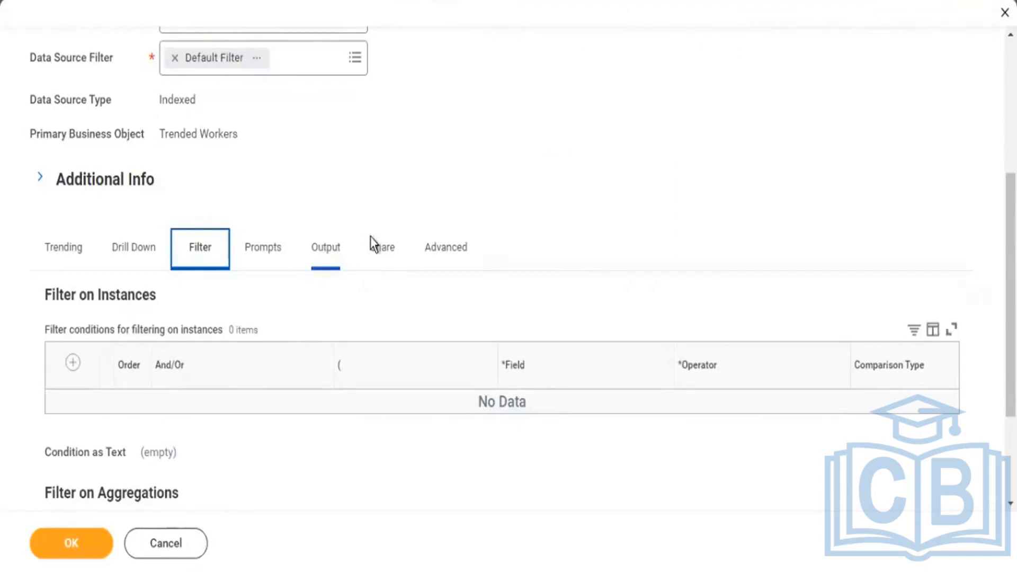
pyautogui.click(267, 249)
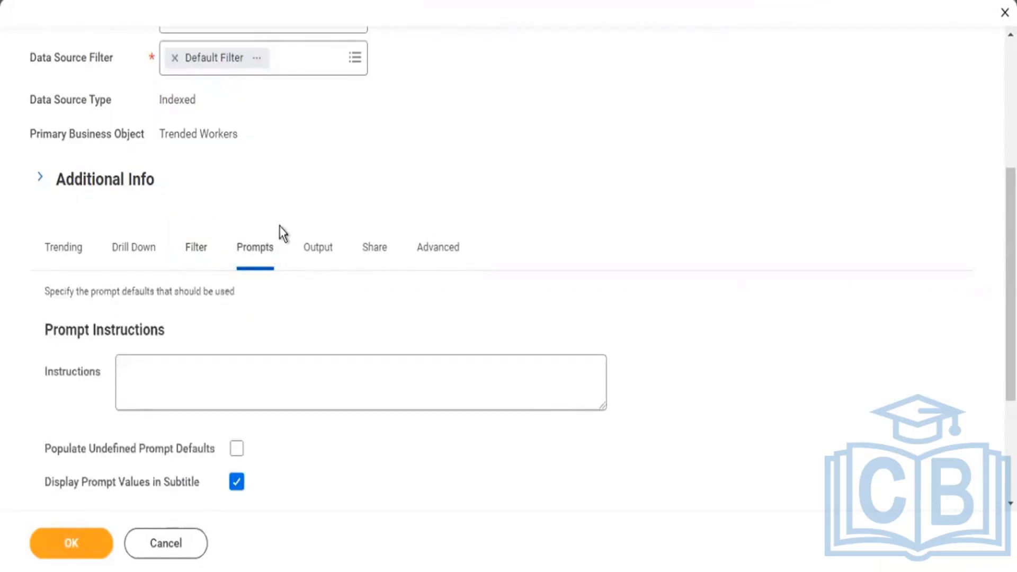
pyautogui.scroll(-4, 307, 210)
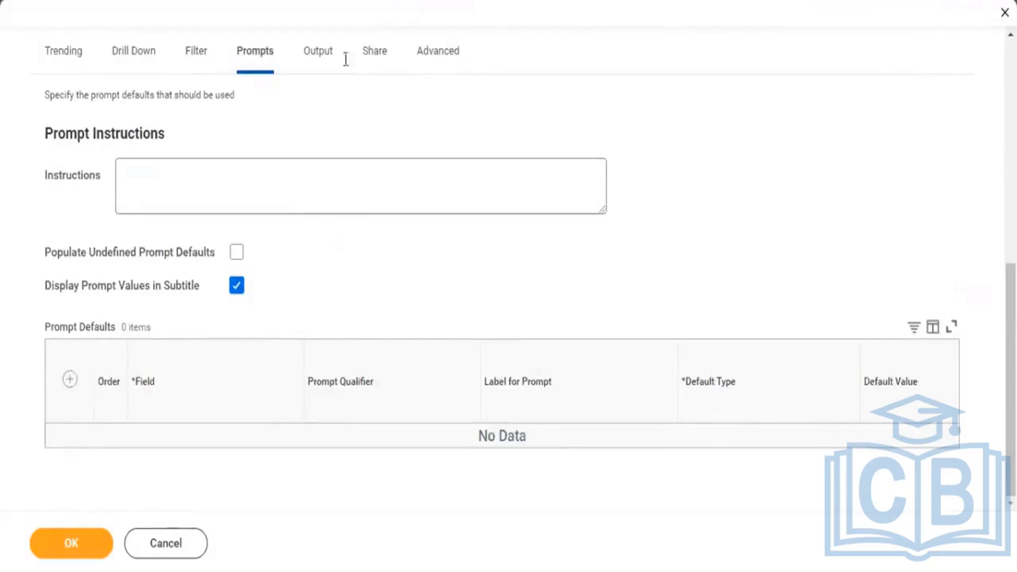
# Set the Headcount Trend report's output type to Chart and Table.
pyautogui.click(326, 63)
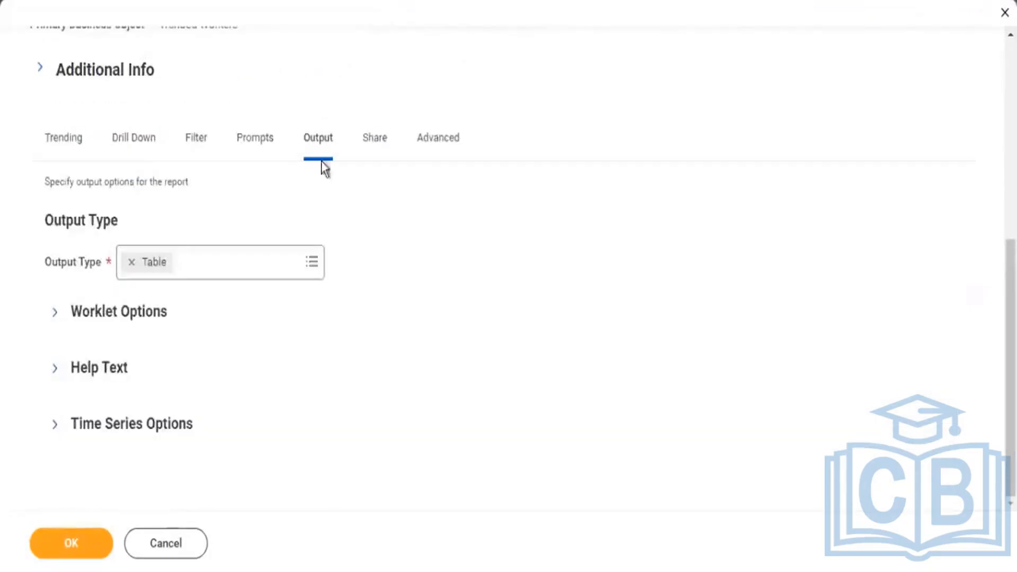
pyautogui.click(313, 261)
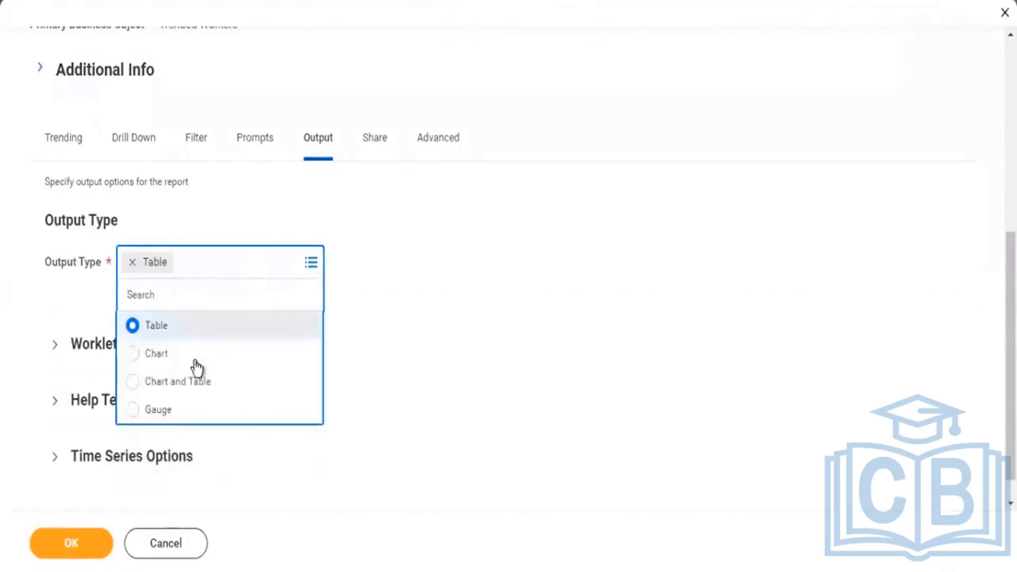
pyautogui.click(206, 380)
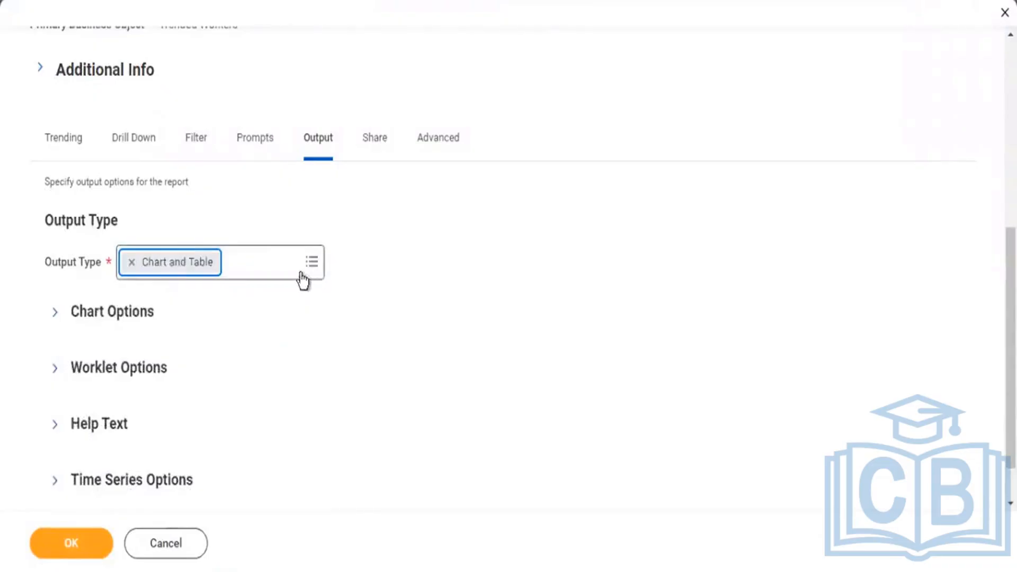
# Examine the chart options, including the available chart types, horizontal axis, legend and metrics to include.
pyautogui.click(54, 317)
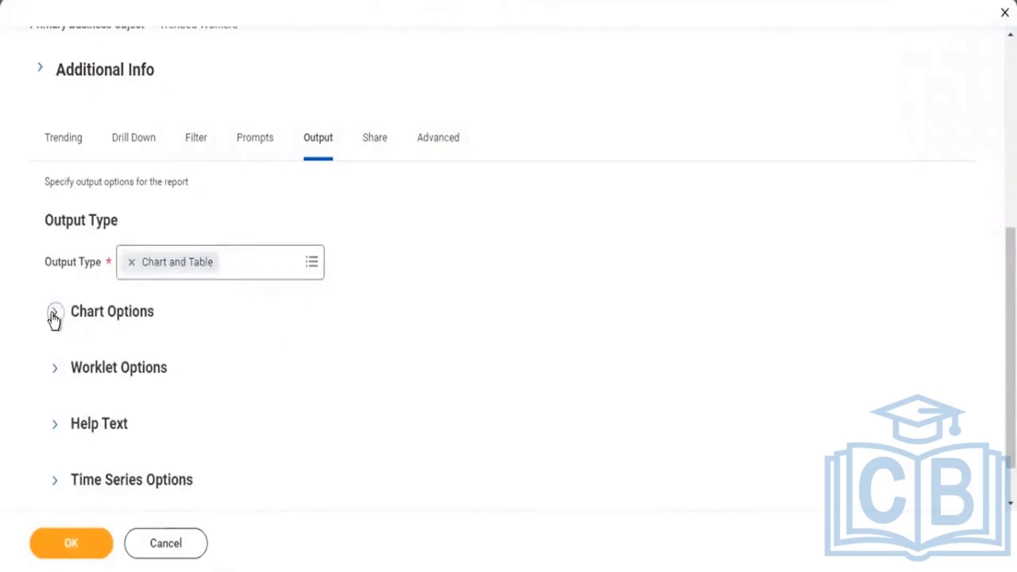
pyautogui.click(306, 386)
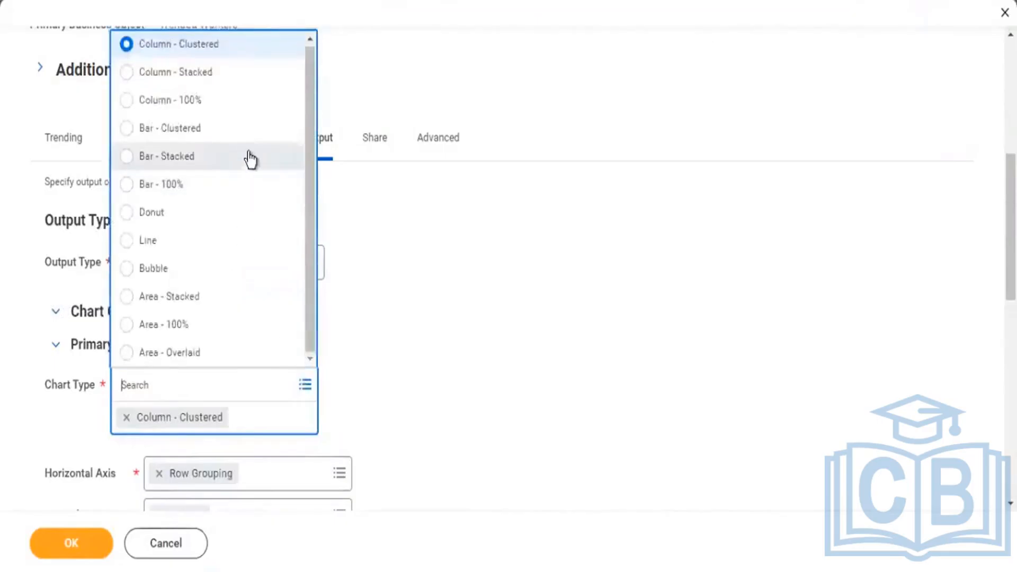
pyautogui.click(475, 291)
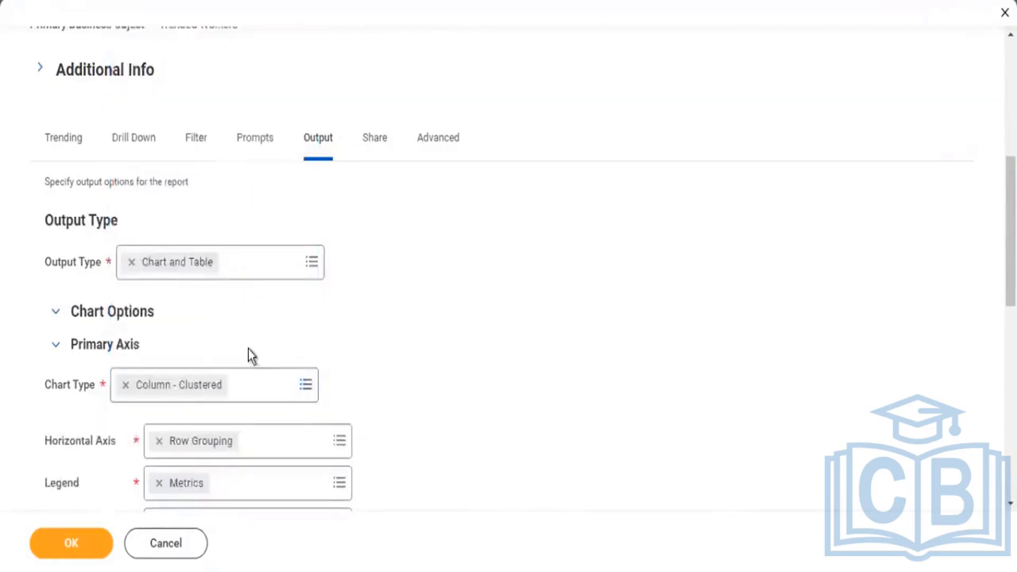
pyautogui.scroll(-5, 249, 354)
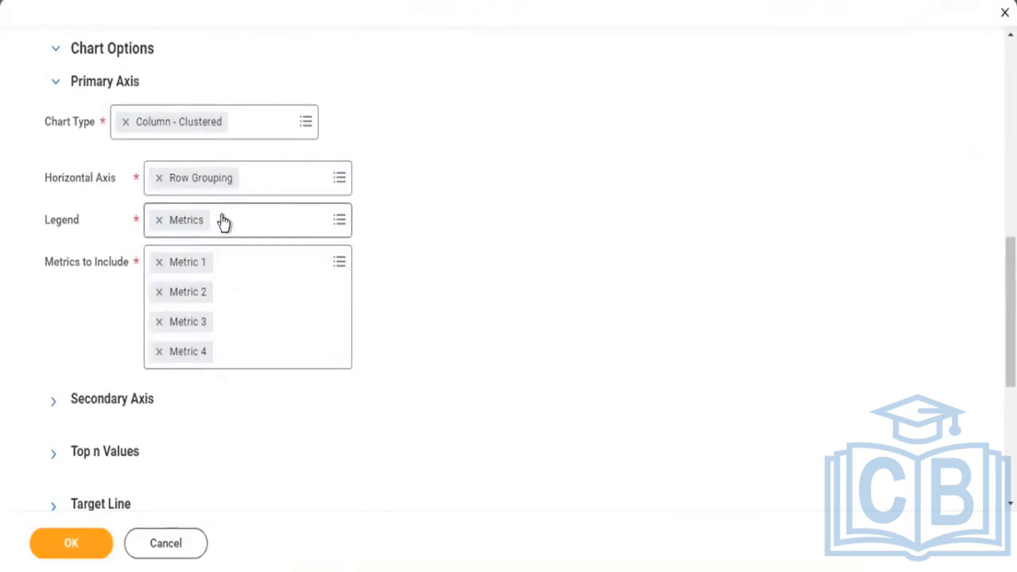
pyautogui.scroll(-3, 95, 81)
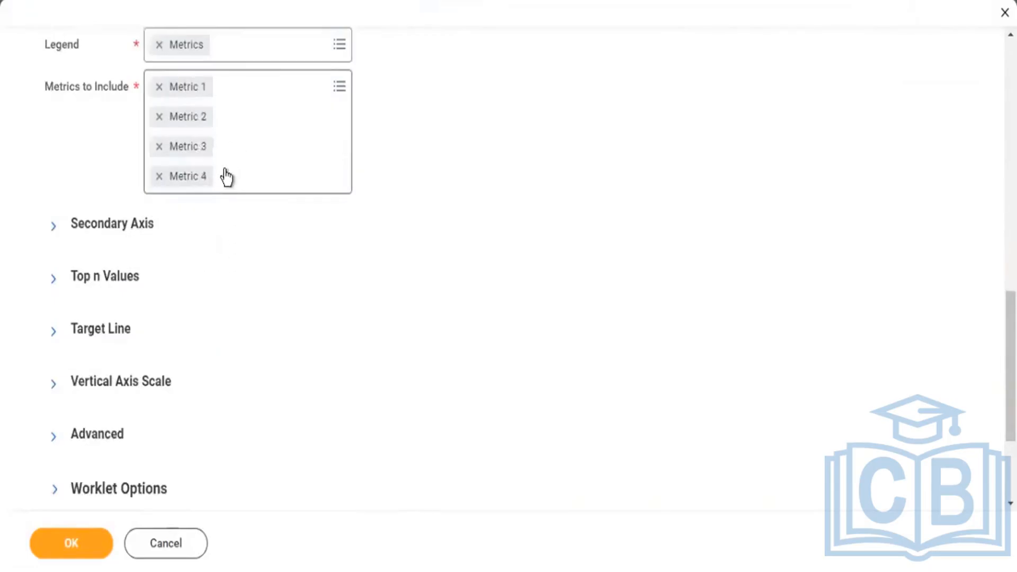
pyautogui.scroll(5, 238, 190)
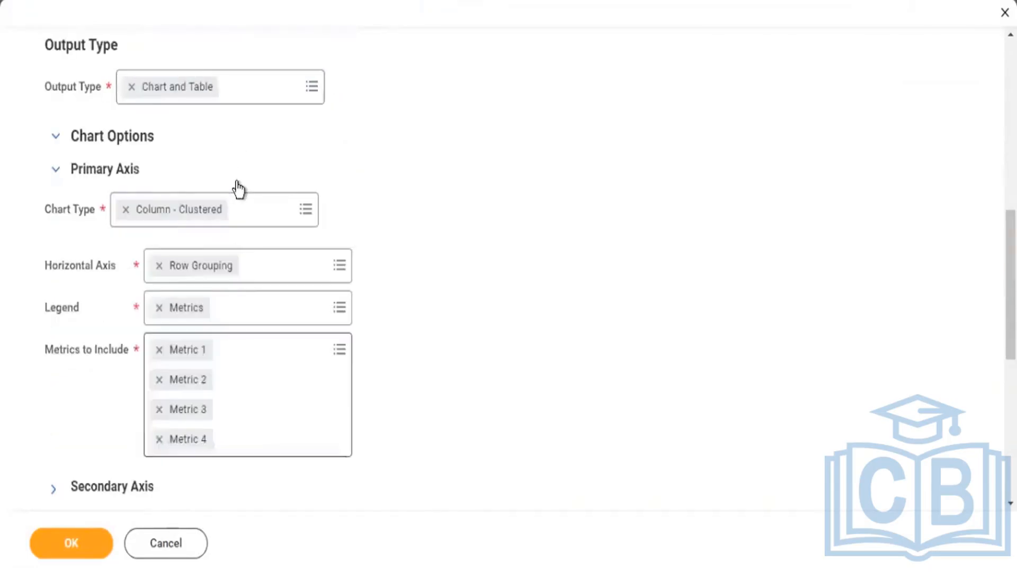
pyautogui.scroll(3, 243, 194)
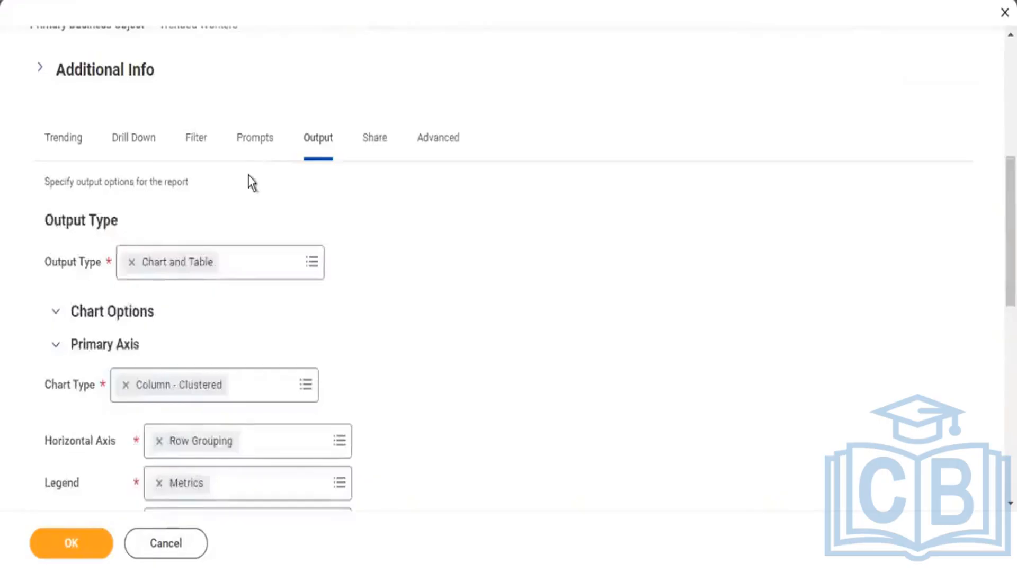
# Check the report's sharing and advanced options and save the report definition.
pyautogui.scroll(2, 370, 202)
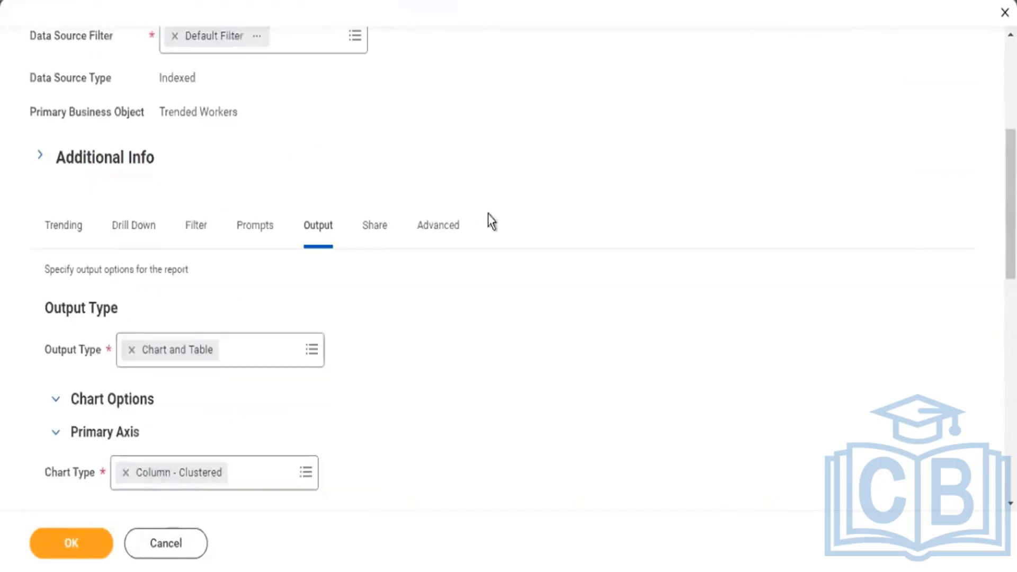
pyautogui.click(373, 227)
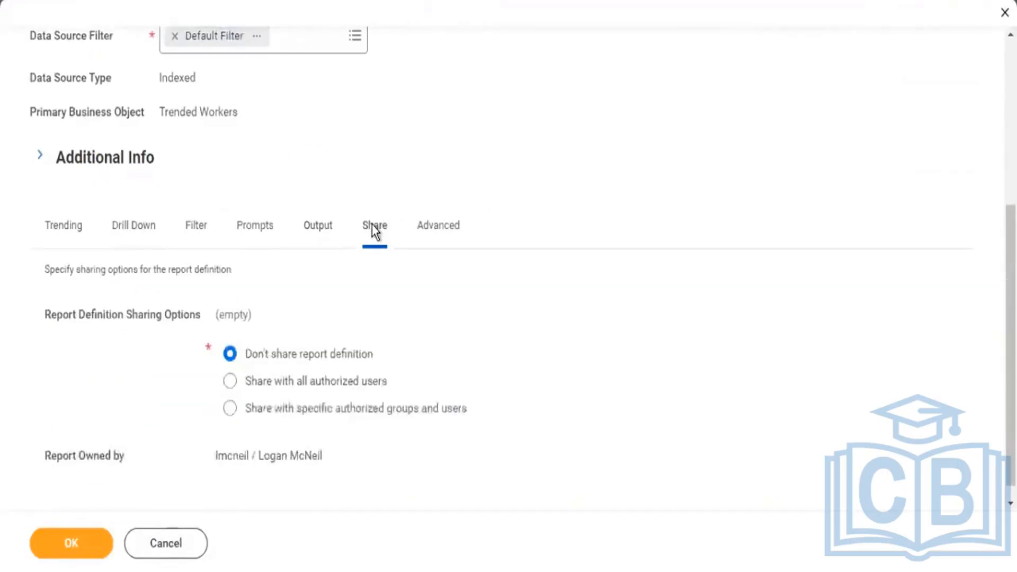
pyautogui.click(425, 215)
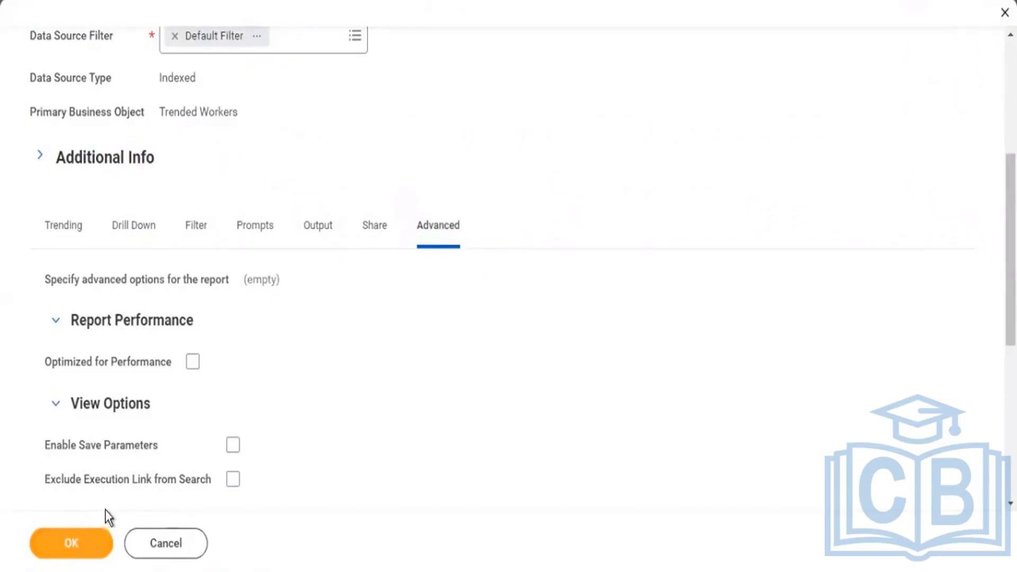
pyautogui.click(68, 542)
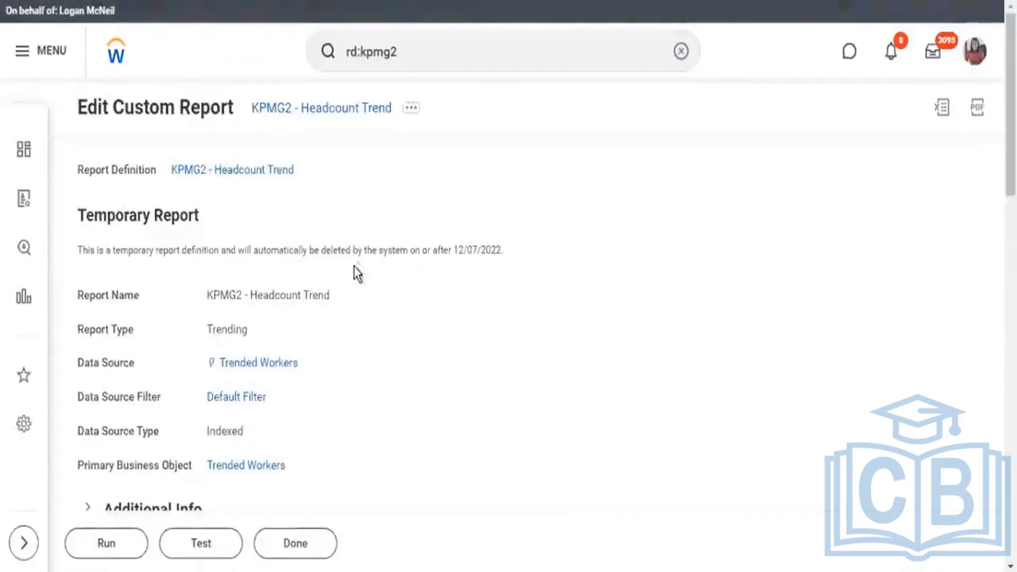
# Review the saved report's primary business object and its time period definition.
pyautogui.scroll(-5, 364, 279)
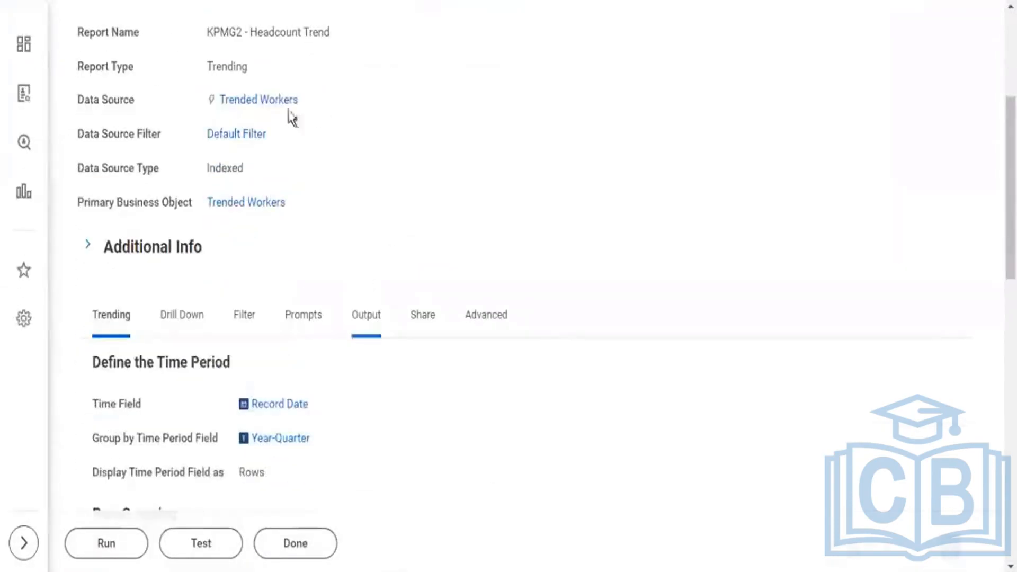
pyautogui.moveTo(303, 203); pyautogui.dragTo(189, 205)
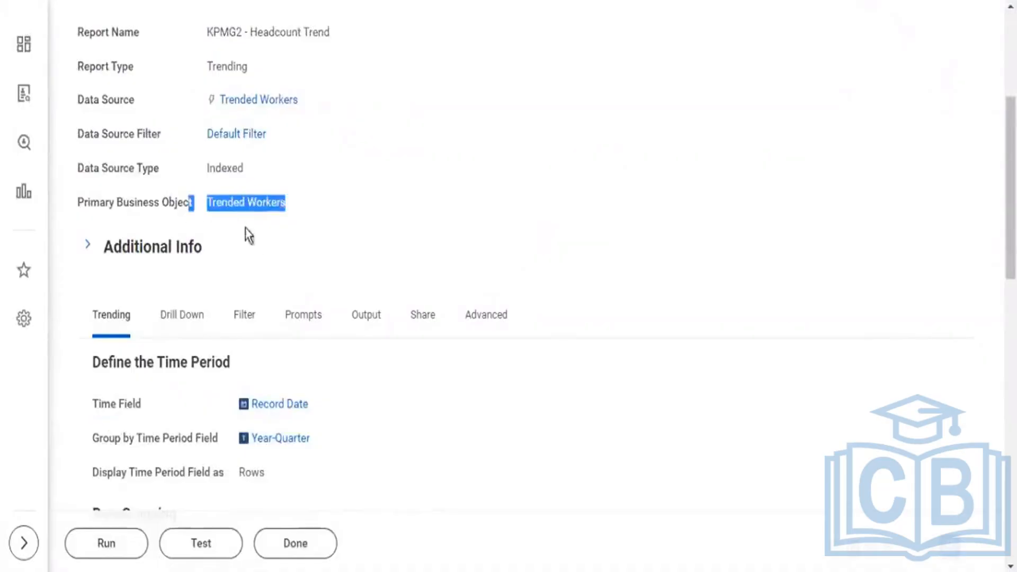
pyautogui.scroll(-5, 371, 290)
pyautogui.moveTo(381, 200); pyautogui.dragTo(98, 120)
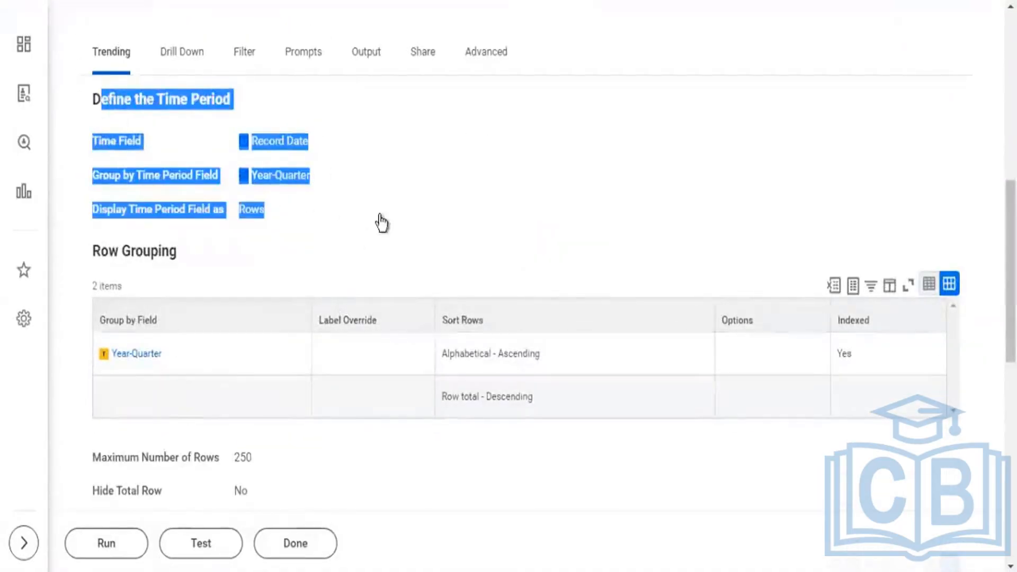
# Examine the details of the Trended Workers data source, reading how its description explains the data range and refresh.
pyautogui.scroll(7, 365, 212)
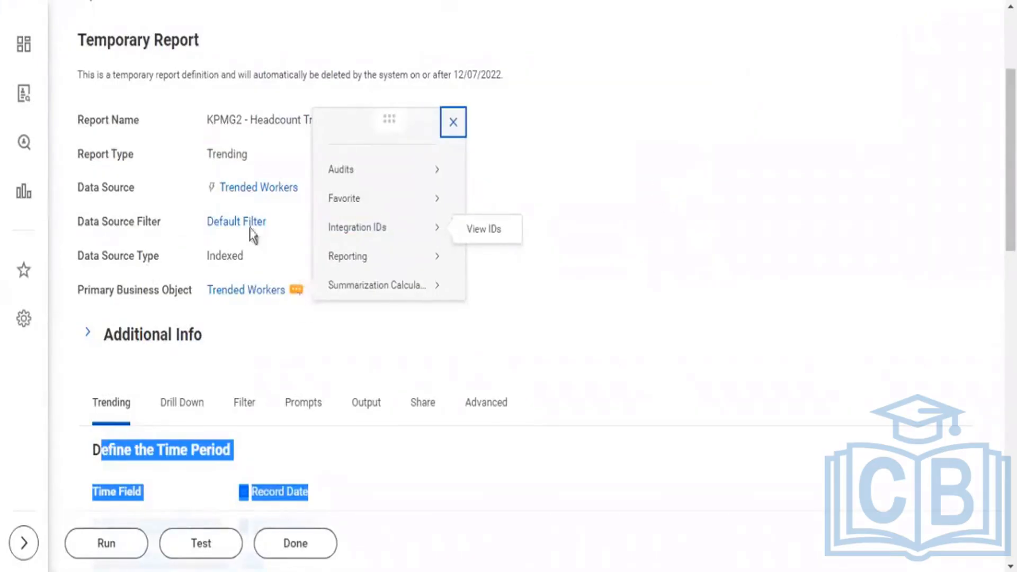
pyautogui.click(323, 198)
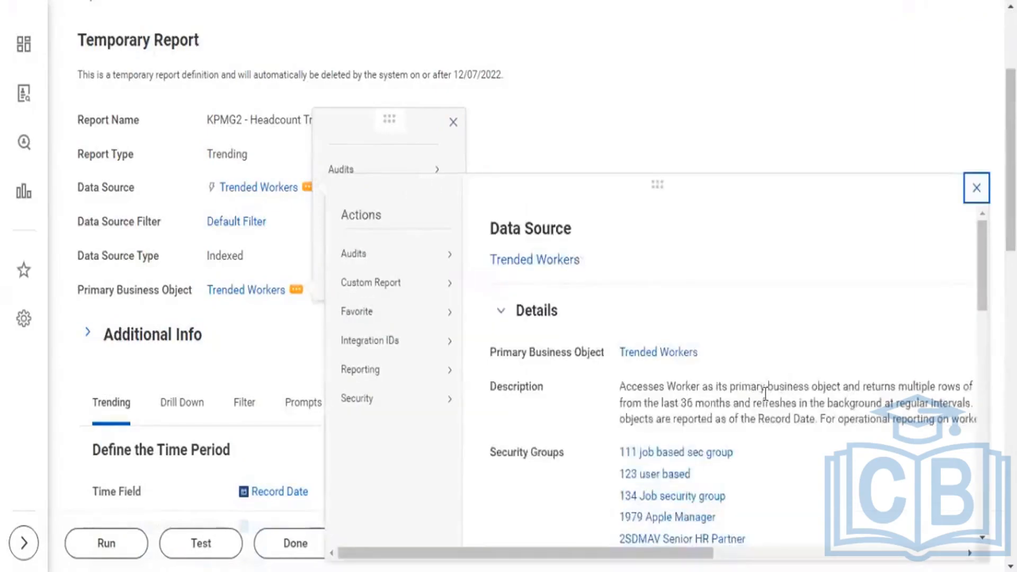
pyautogui.moveTo(766, 387); pyautogui.dragTo(909, 404)
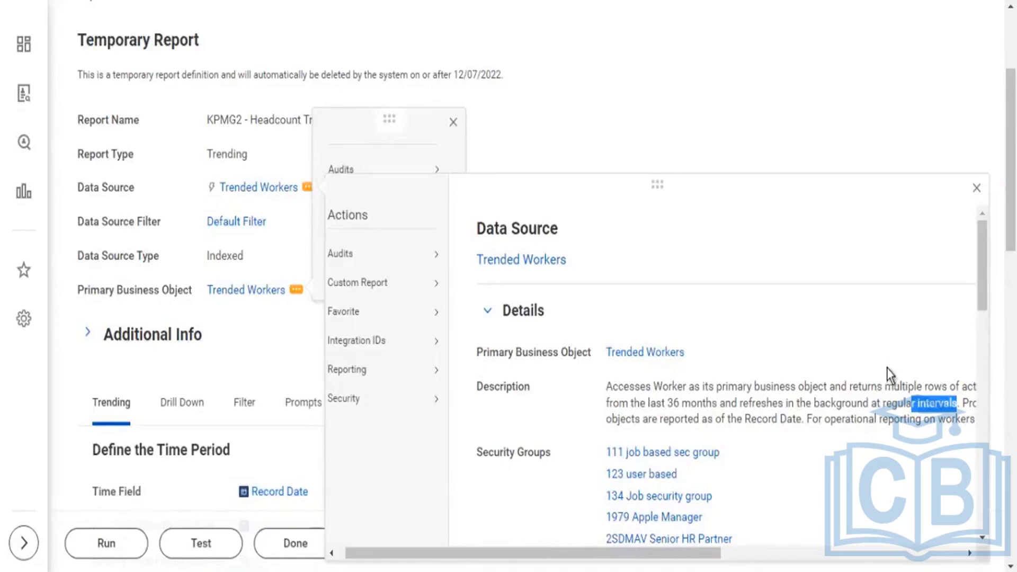
pyautogui.moveTo(744, 404); pyautogui.dragTo(836, 404)
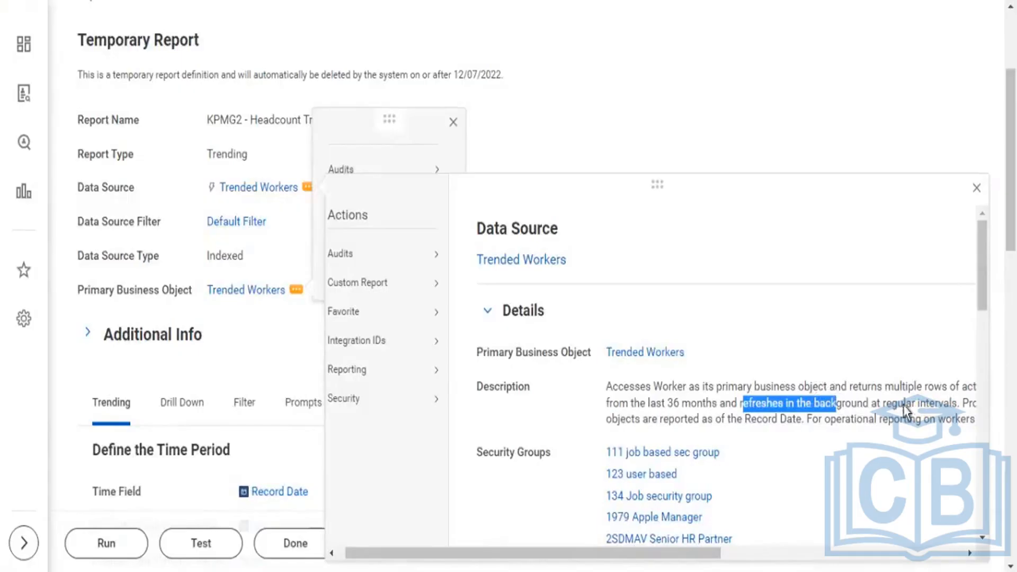
pyautogui.moveTo(937, 402); pyautogui.dragTo(863, 401)
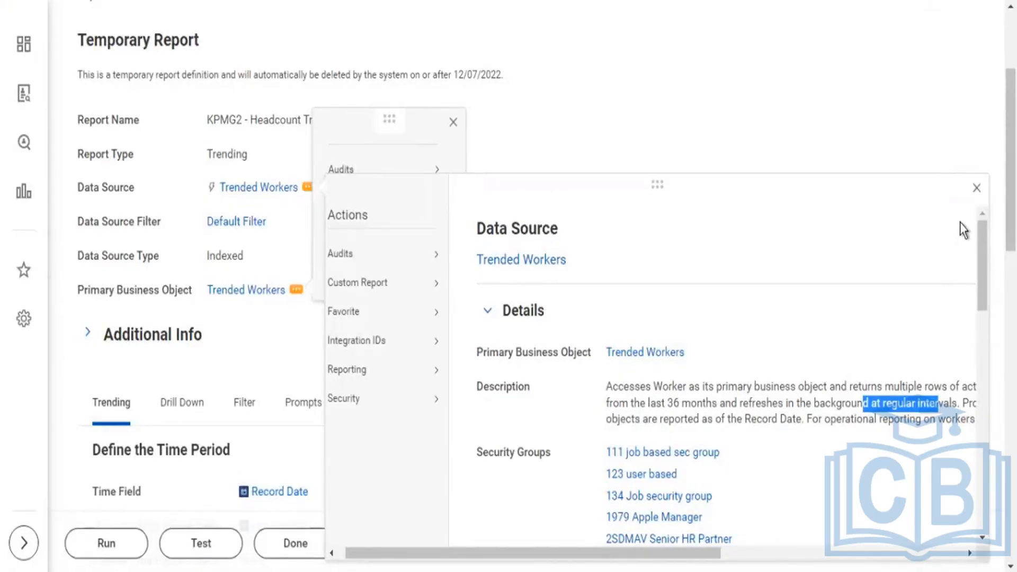
pyautogui.click(952, 402)
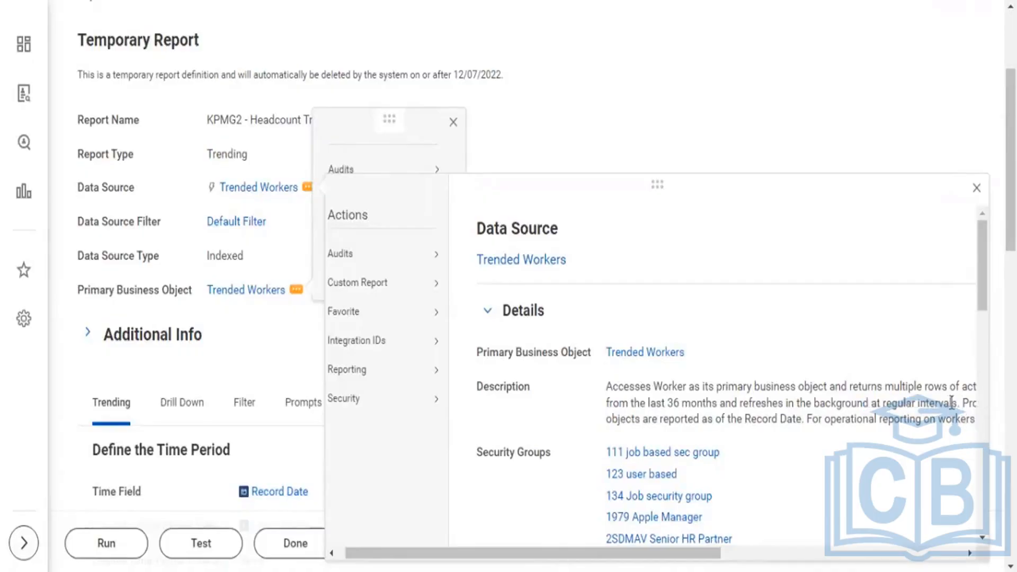
pyautogui.moveTo(952, 402); pyautogui.dragTo(836, 394)
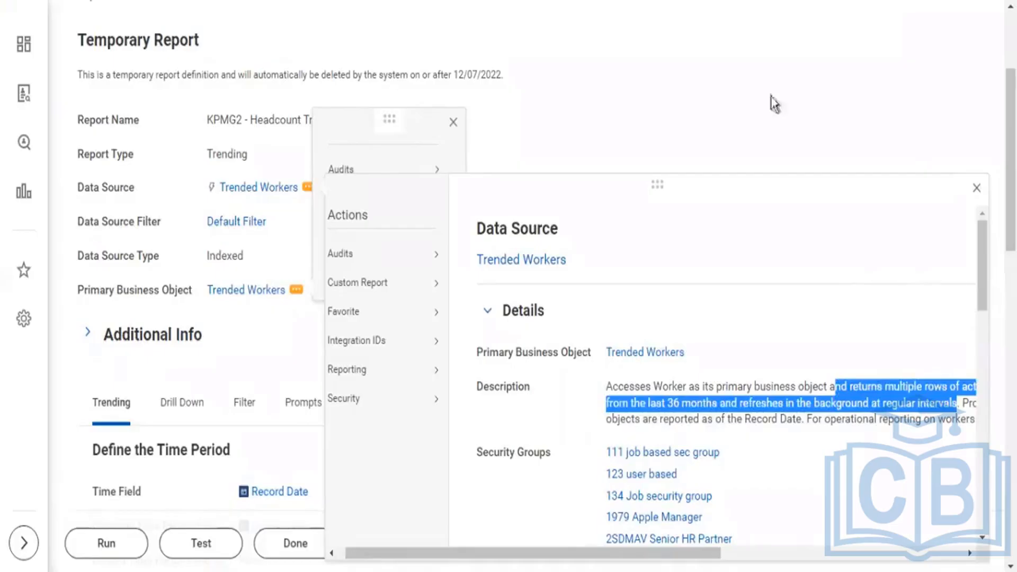
# Search for "tenant setup" and open the Tenant Setup report.
pyautogui.scroll(3, 771, 102)
pyautogui.click(681, 51)
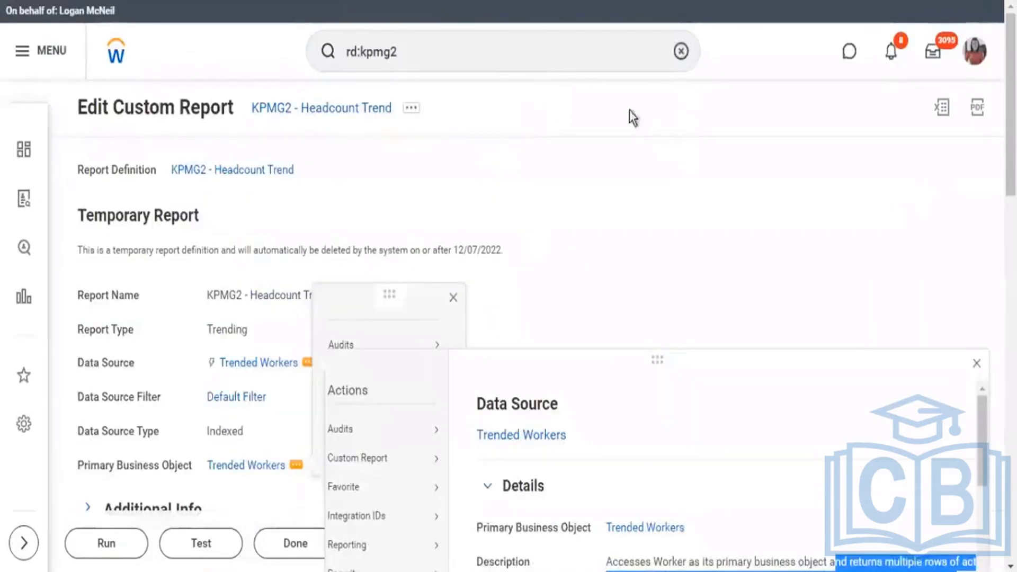
pyautogui.write('t')
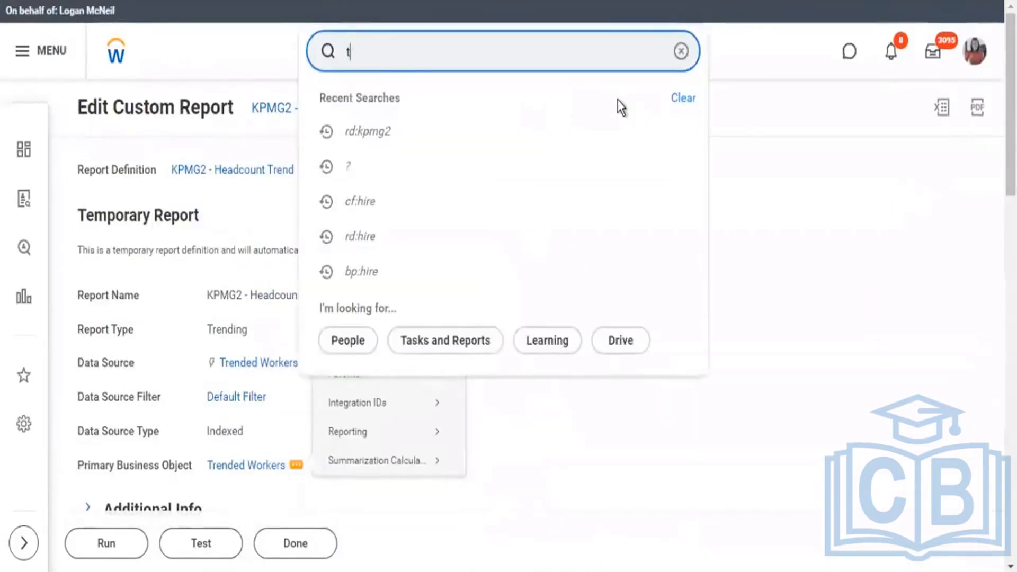
pyautogui.write('enant setup')
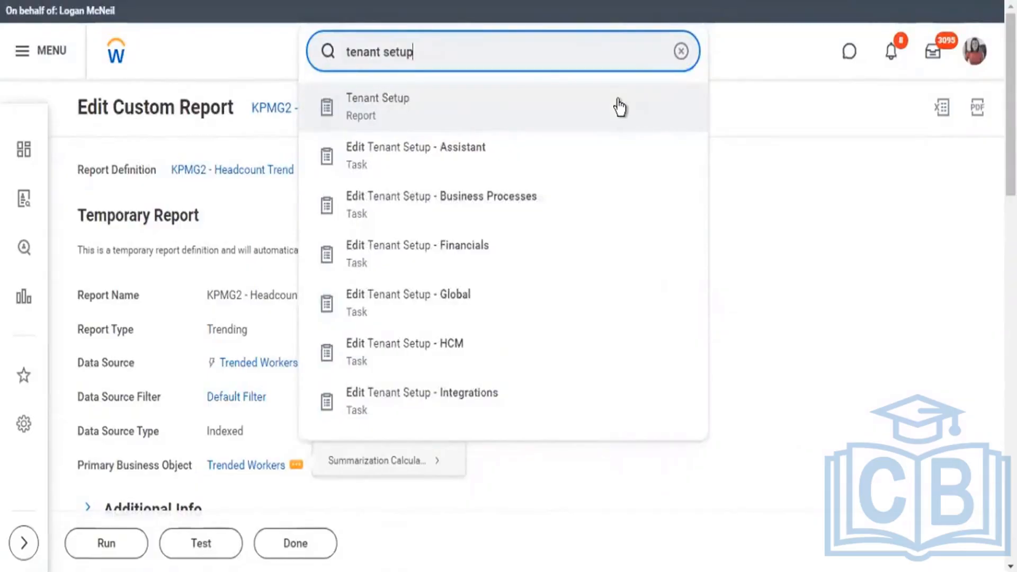
pyautogui.click(619, 108)
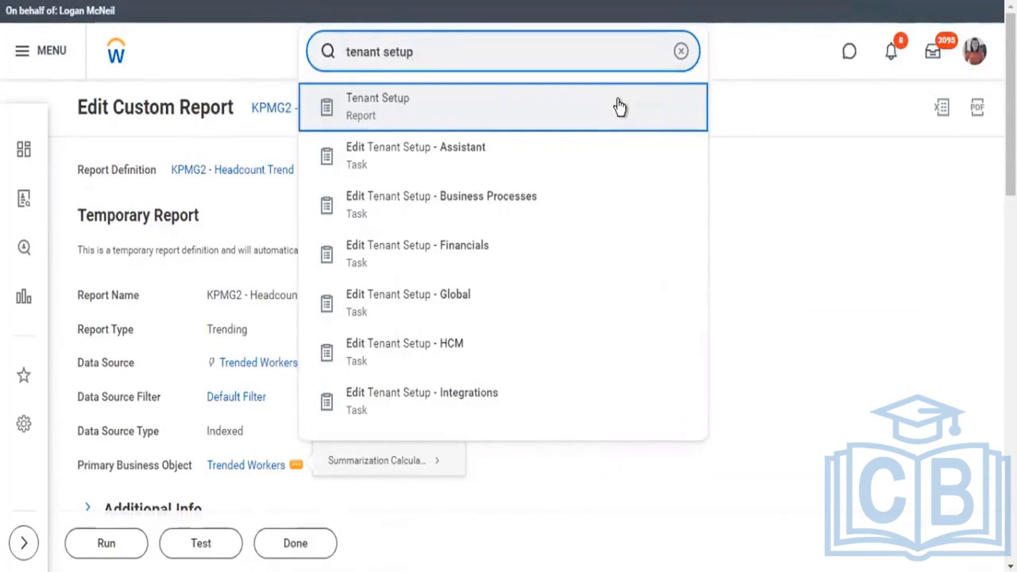
# Open the Tenant Setup report and show the Reporting and Analytics setup in its System area.
pyautogui.click(619, 108)
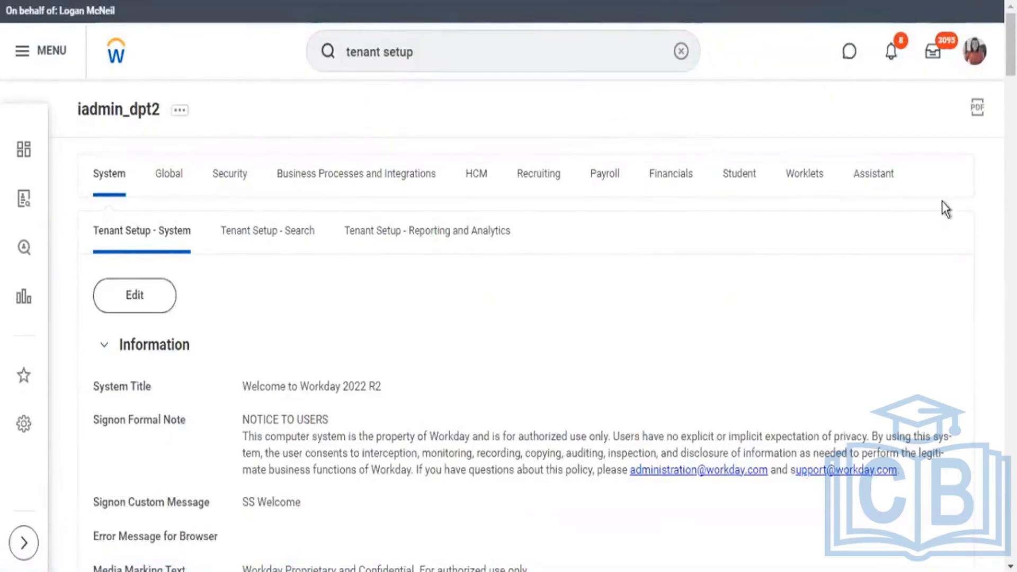
pyautogui.moveTo(942, 201); pyautogui.dragTo(91, 156)
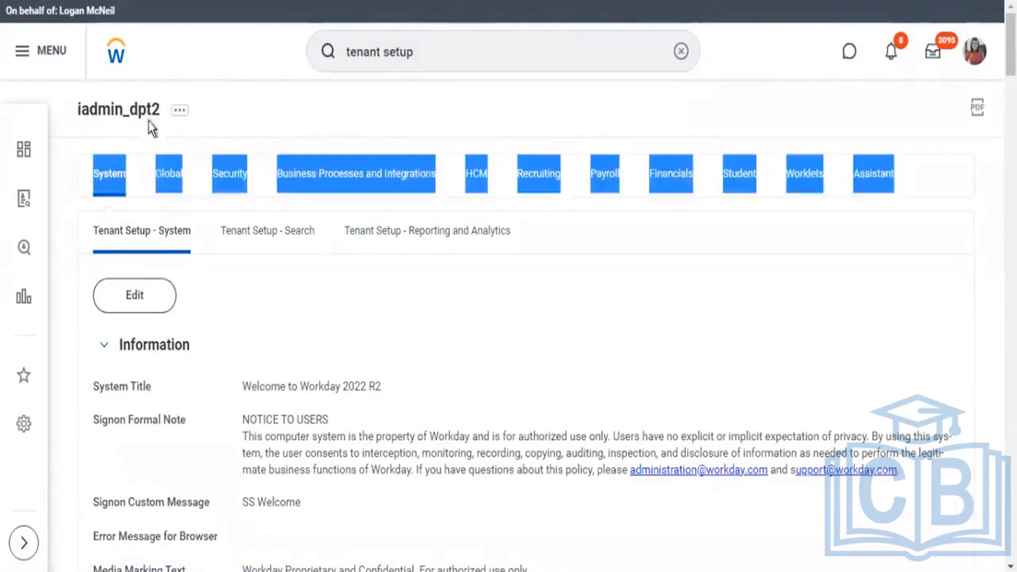
pyautogui.click(567, 102)
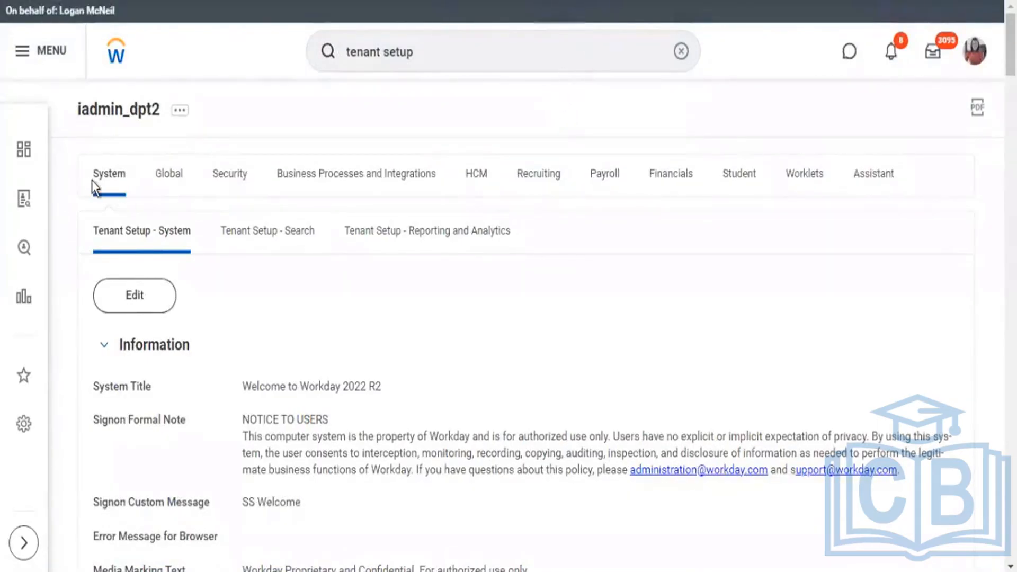
pyautogui.moveTo(97, 177); pyautogui.dragTo(132, 186)
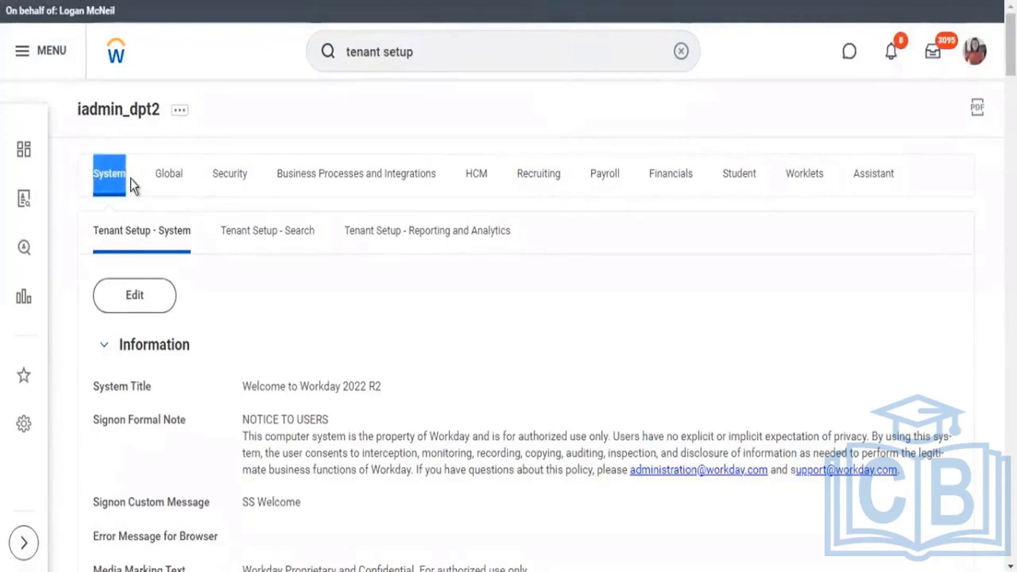
pyautogui.click(459, 239)
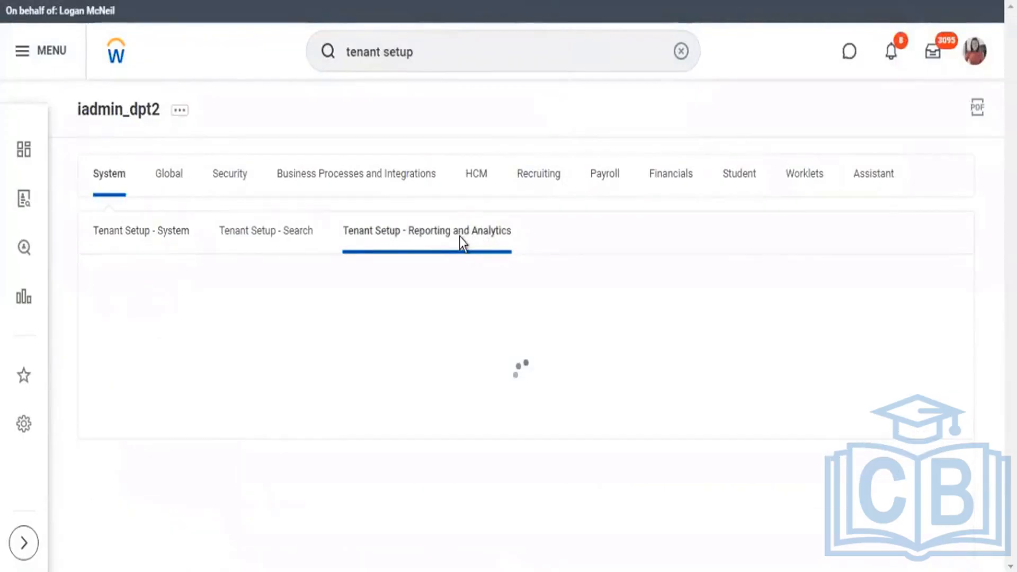
# Review the Reporting and Analytics setup, checking whether worker trending is enabled and what its status says.
pyautogui.scroll(-5, 443, 211)
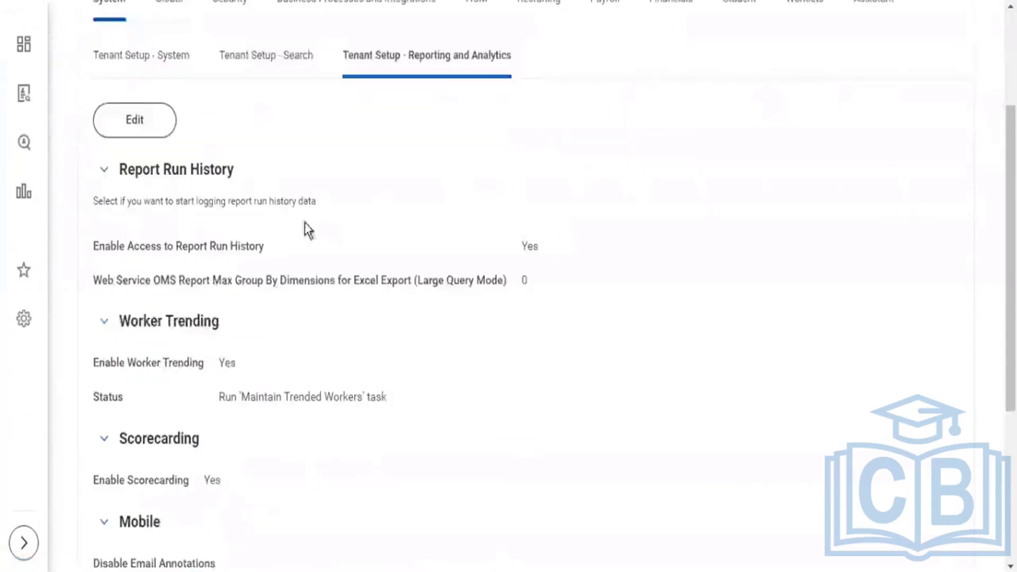
pyautogui.scroll(5, 173, 46)
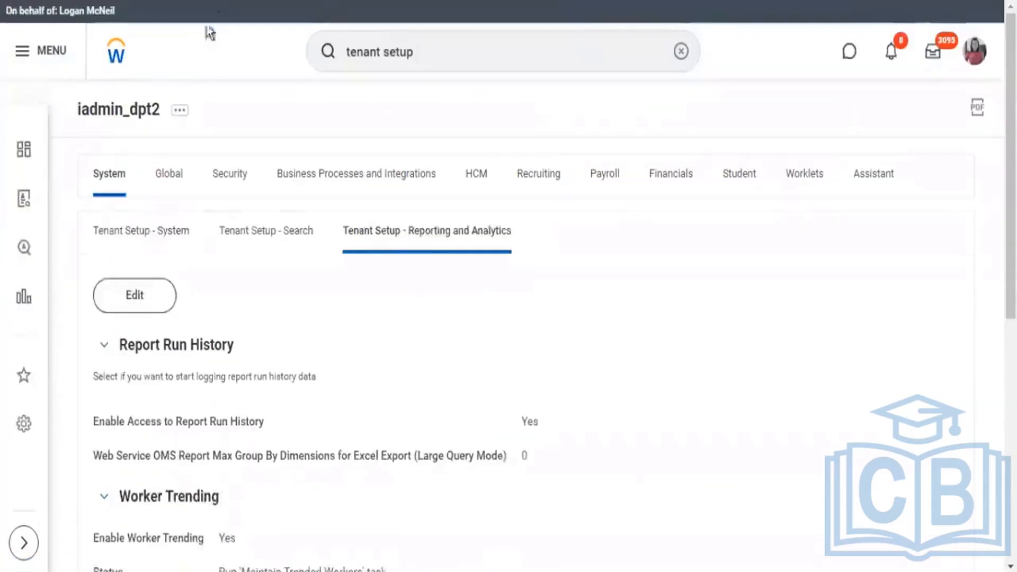
pyautogui.click(159, 301)
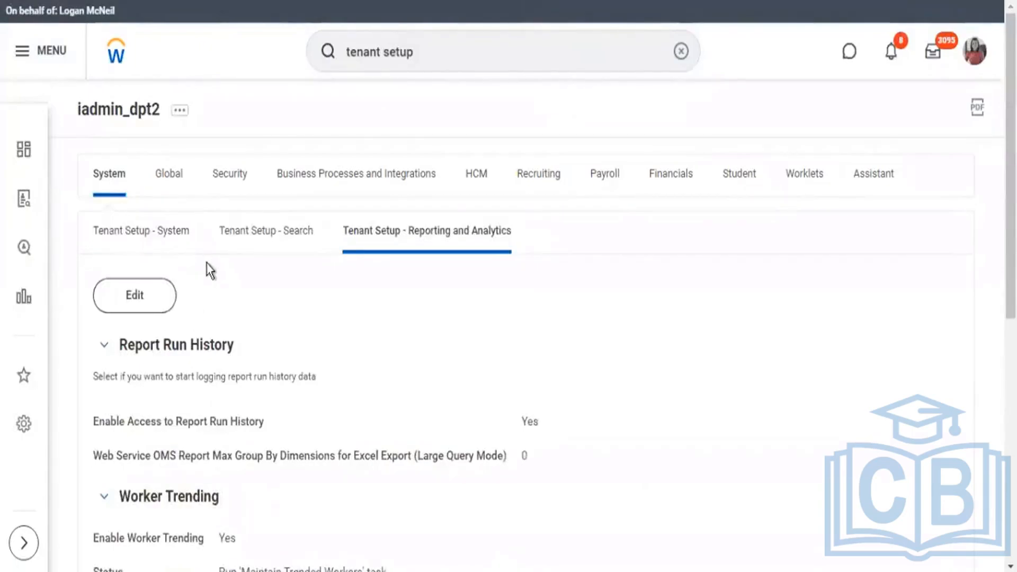
pyautogui.scroll(-3, 229, 238)
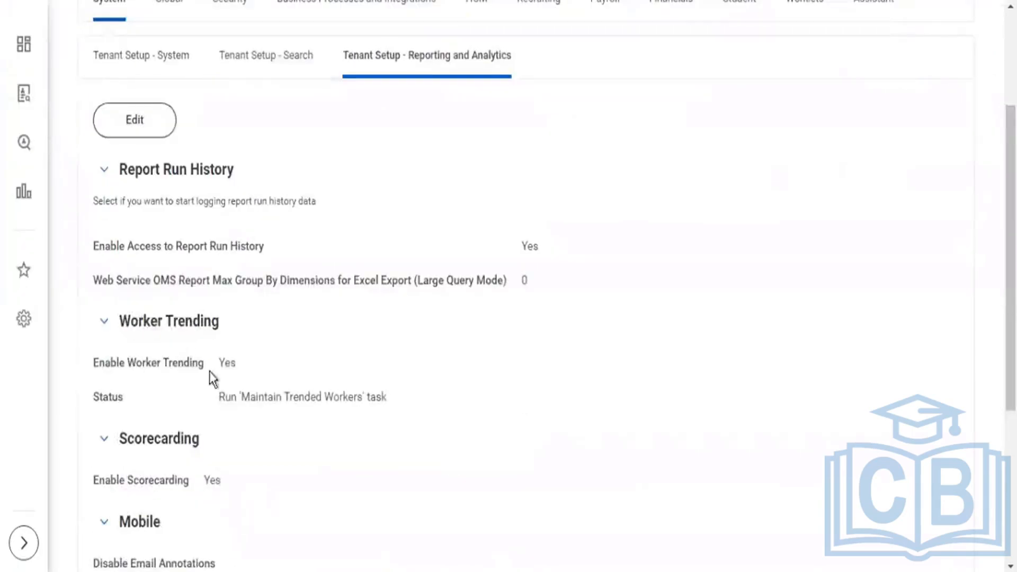
pyautogui.doubleClick(236, 362)
pyautogui.scroll(3, 320, 323)
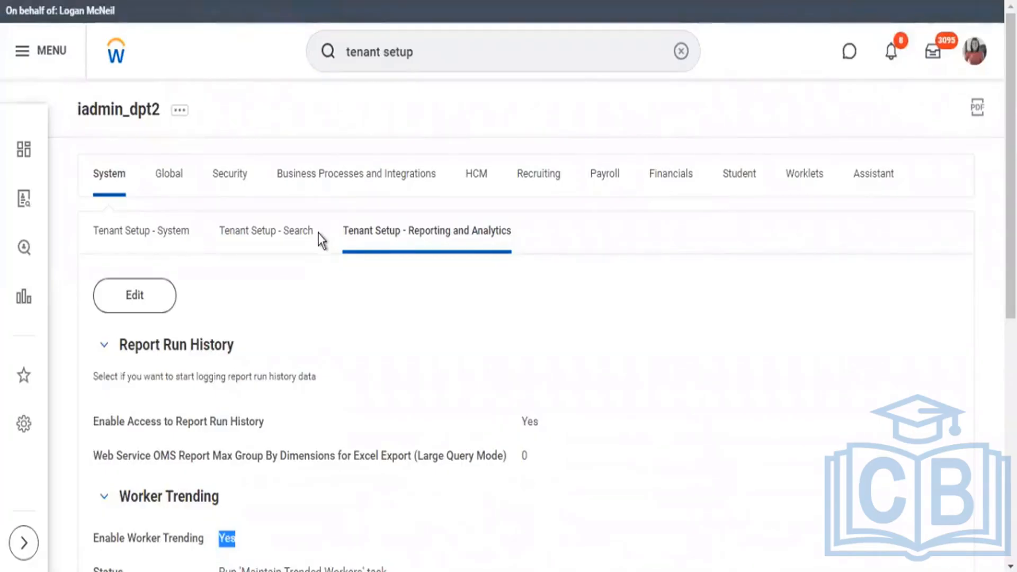
pyautogui.scroll(-2, 330, 226)
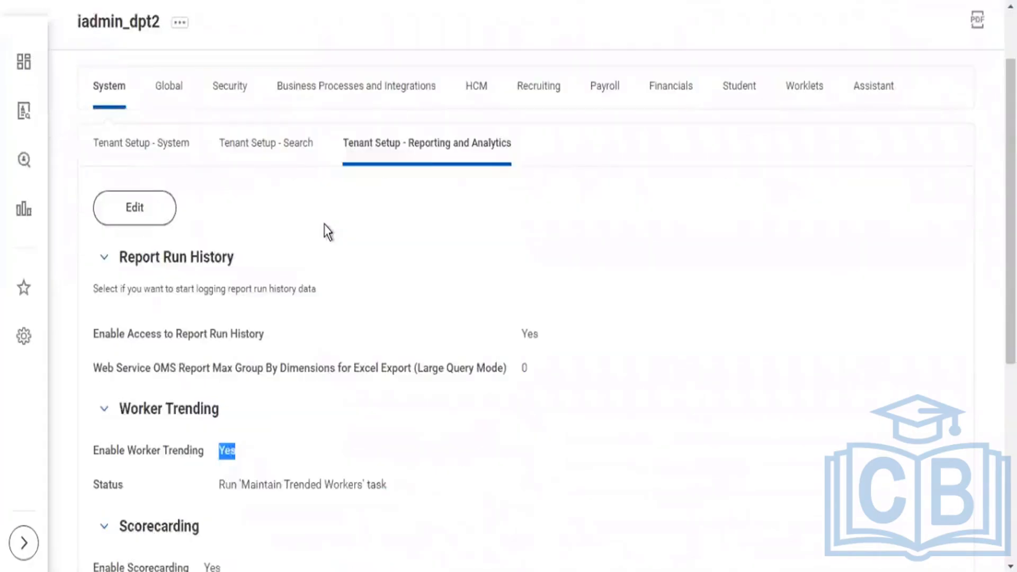
pyautogui.scroll(-2, 326, 214)
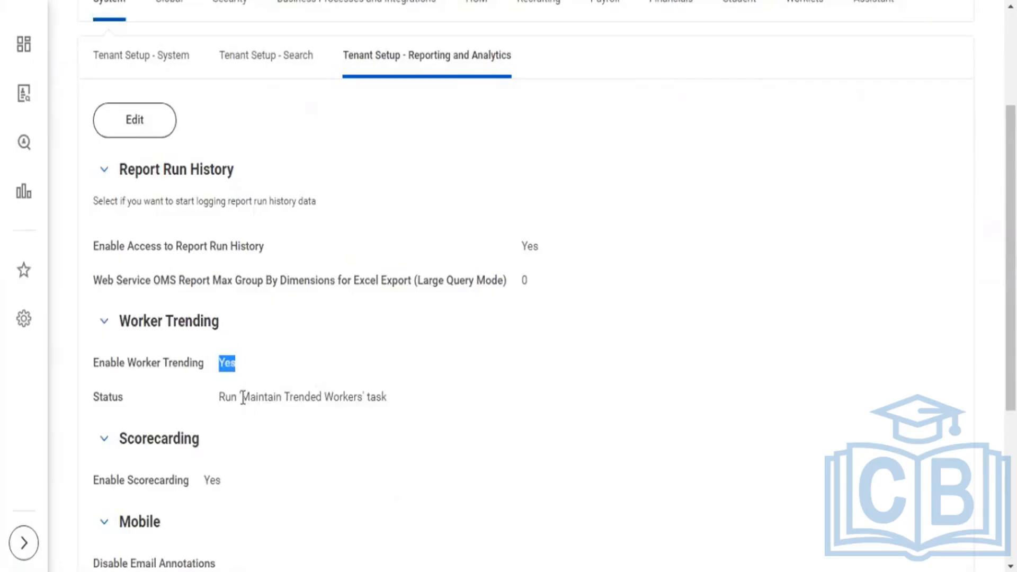
# Copy the task name "Maintain Trended Workers" from the Worker Trending status, search for it and open the task.
pyautogui.moveTo(243, 398); pyautogui.dragTo(364, 398)
pyautogui.hotkey('ctrl', 'c')
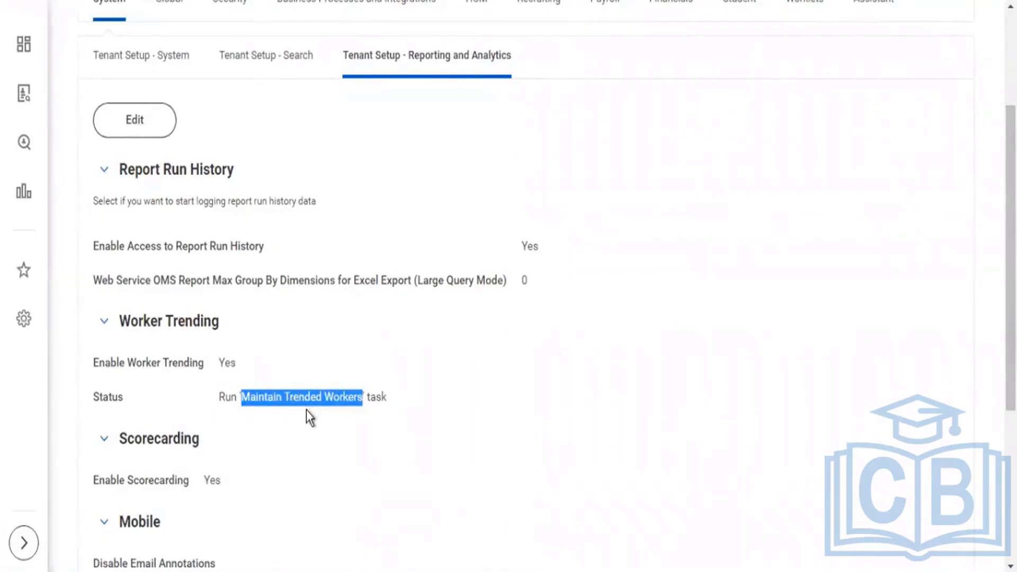
pyautogui.scroll(3, 415, 202)
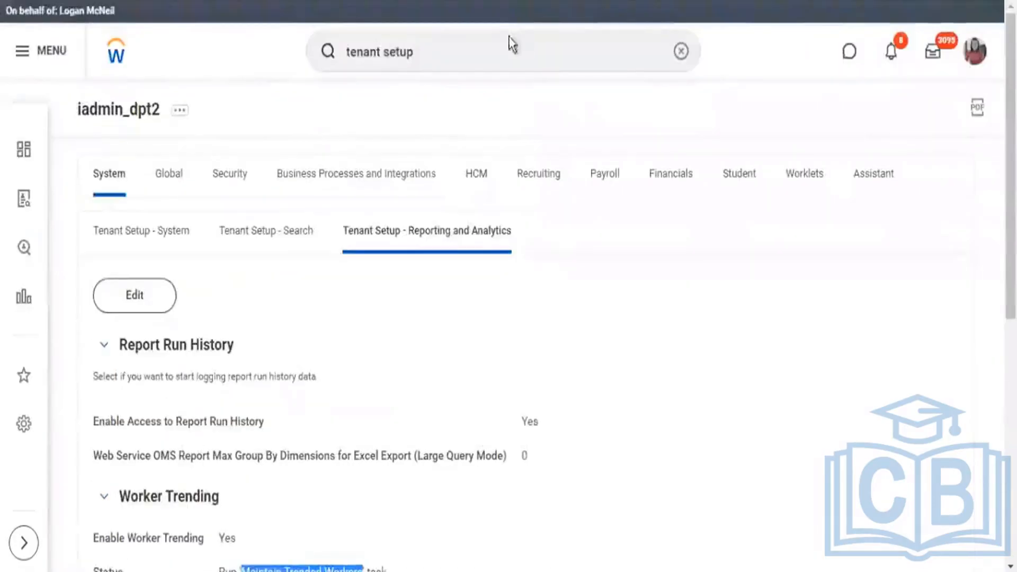
pyautogui.click(666, 80)
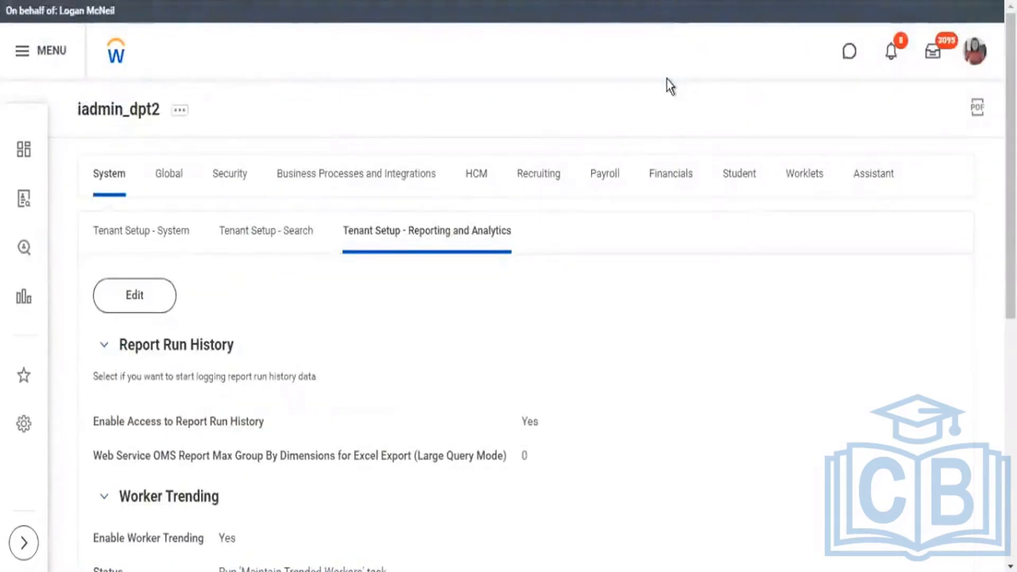
pyautogui.hotkey('ctrl', 'v')
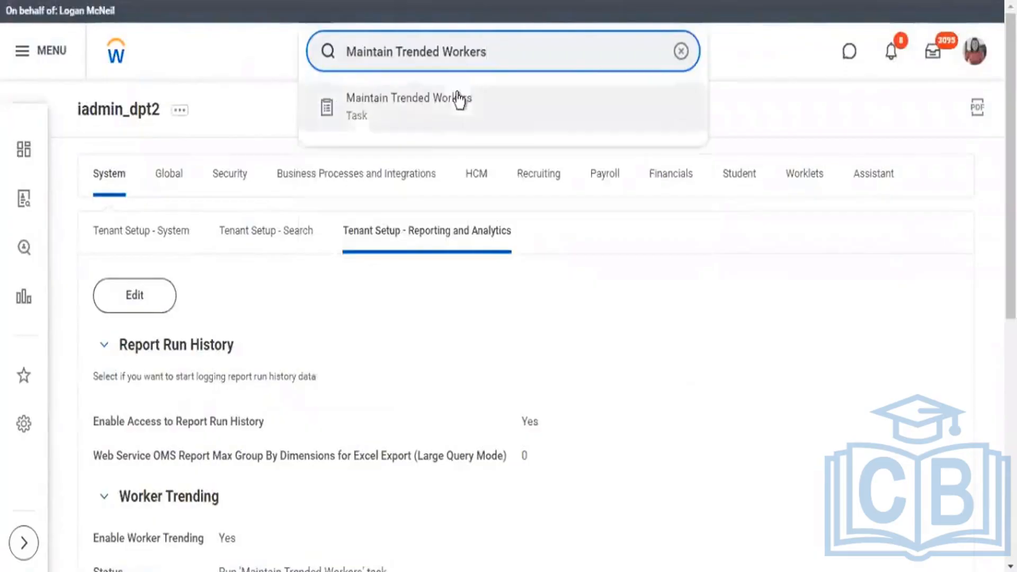
pyautogui.click(458, 100)
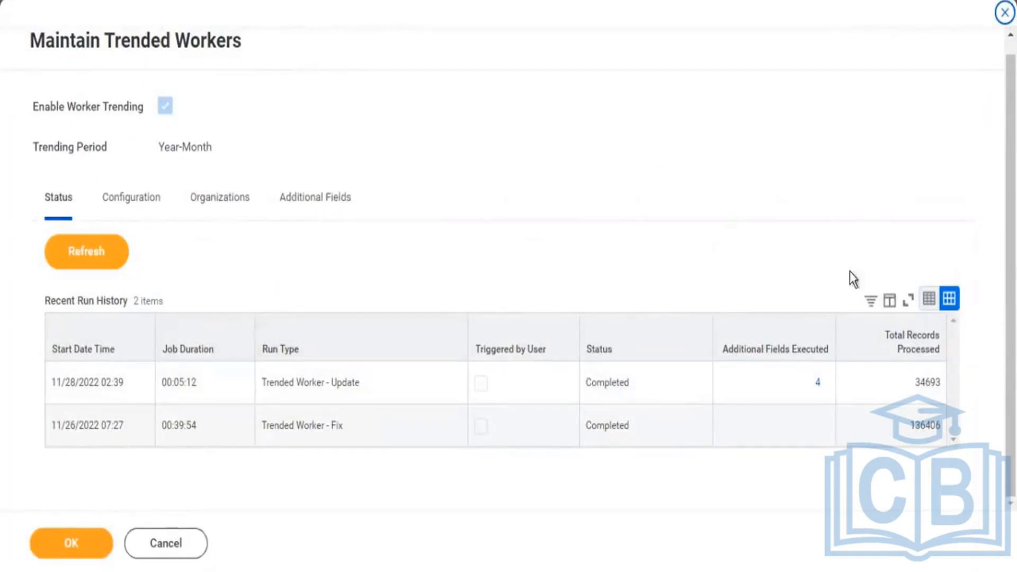
# Examine the recent run history of Maintain Trended Workers, including start dates, run type, status and total records processed.
pyautogui.doubleClick(78, 383)
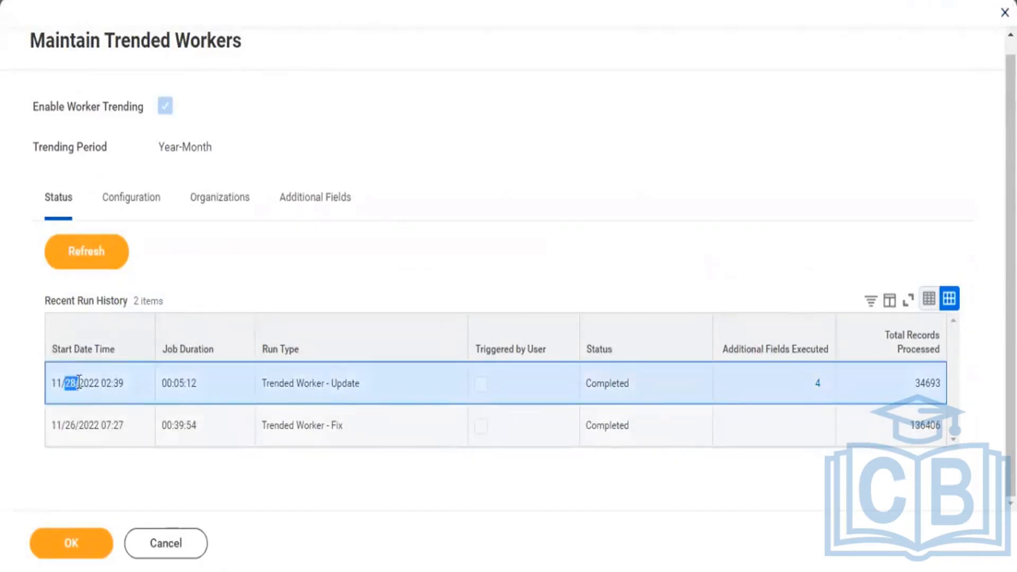
pyautogui.doubleClick(75, 425)
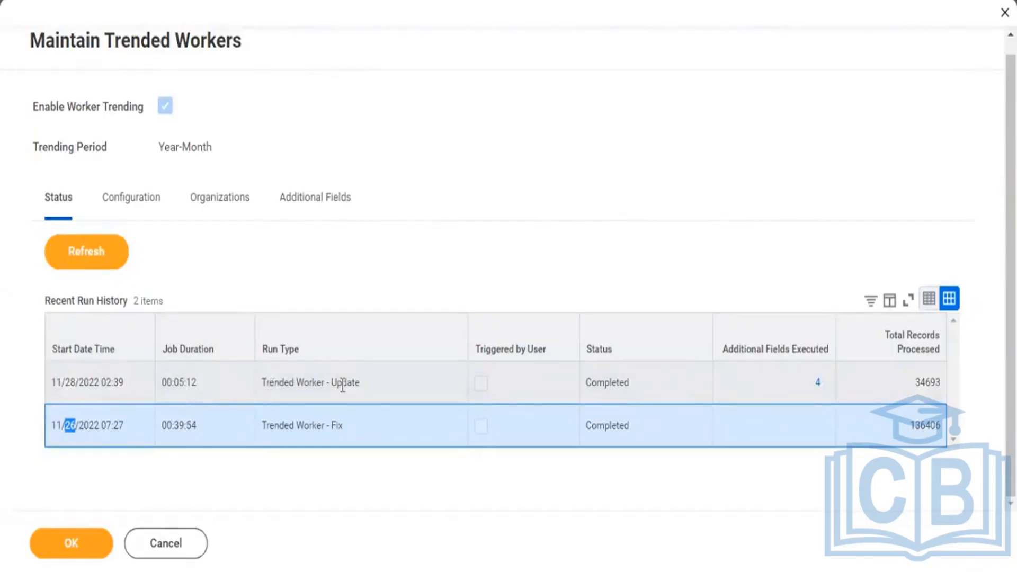
pyautogui.moveTo(269, 382); pyautogui.dragTo(343, 385)
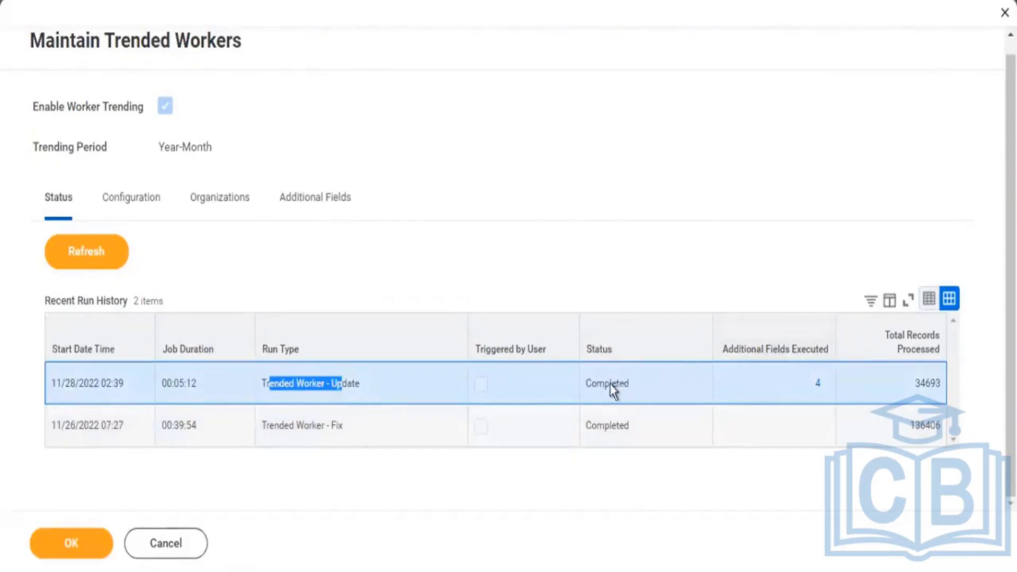
pyautogui.moveTo(596, 383); pyautogui.dragTo(612, 382)
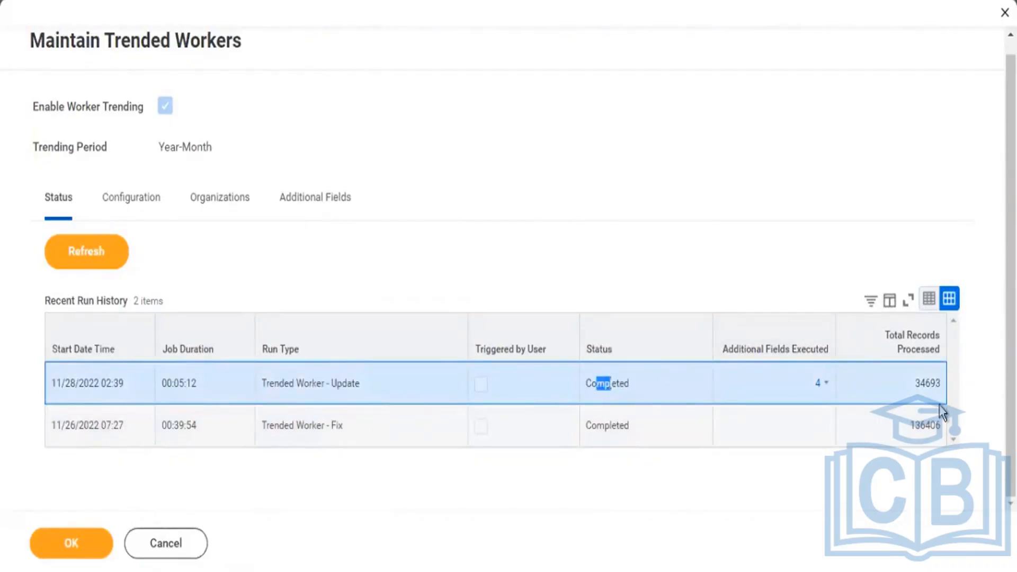
pyautogui.moveTo(915, 383); pyautogui.dragTo(942, 382)
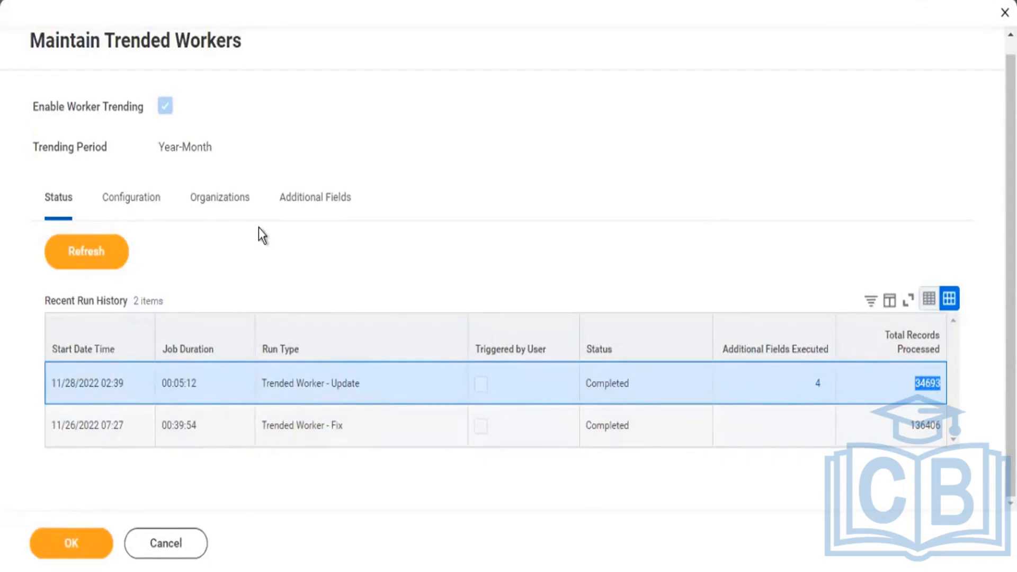
# Show the Maintain Trended Workers configuration and compare its trending period with the Year-Quarter rows of KPMG2 - Headcount Trend.
pyautogui.click(139, 201)
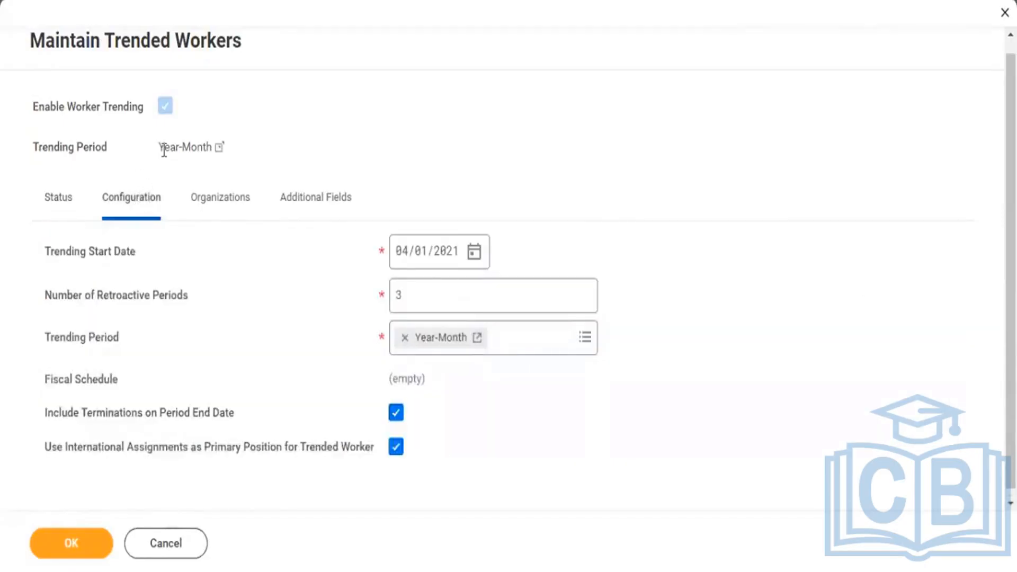
pyautogui.moveTo(159, 149); pyautogui.dragTo(202, 152)
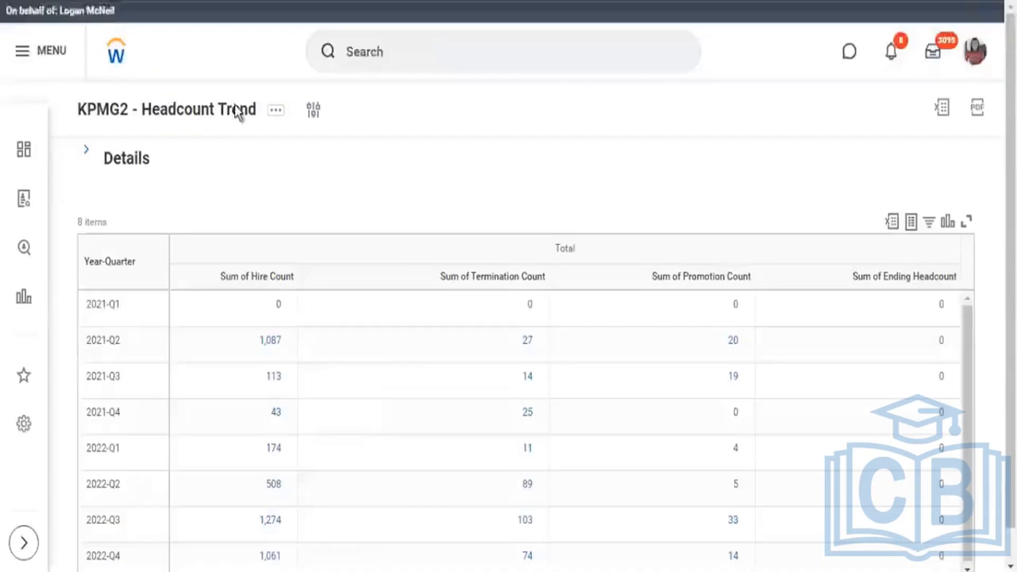
pyautogui.scroll(-1, 112, 316)
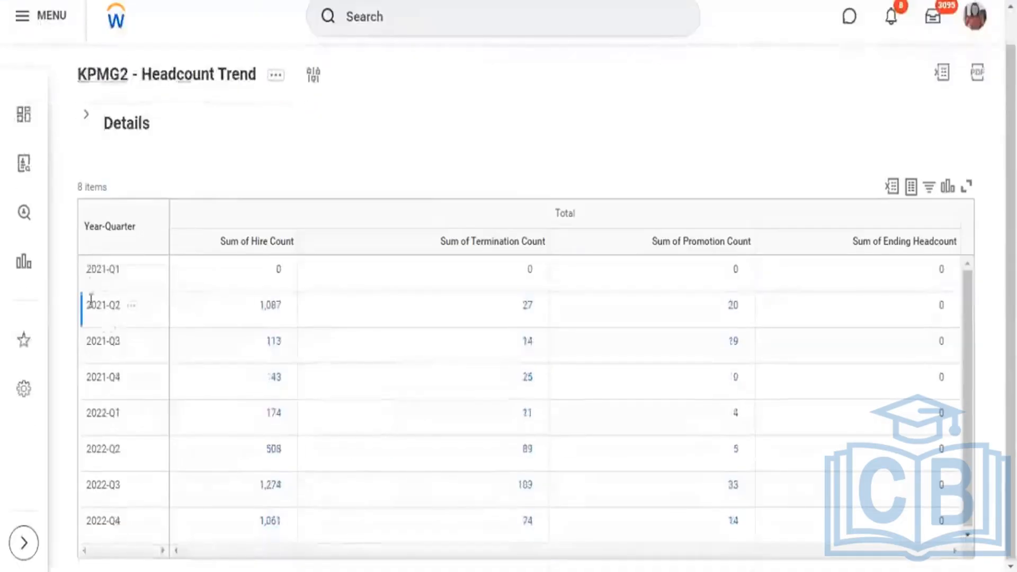
pyautogui.tripleClick(118, 269)
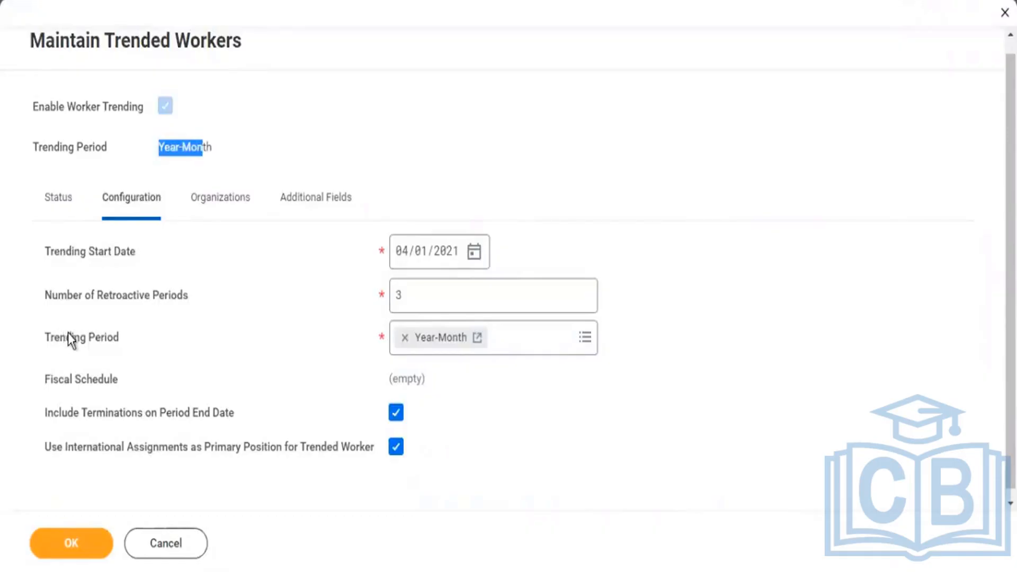
# Examine the Trending Period and Number of Retroactive Periods settings in the trended workers configuration.
pyautogui.moveTo(71, 333); pyautogui.dragTo(114, 334)
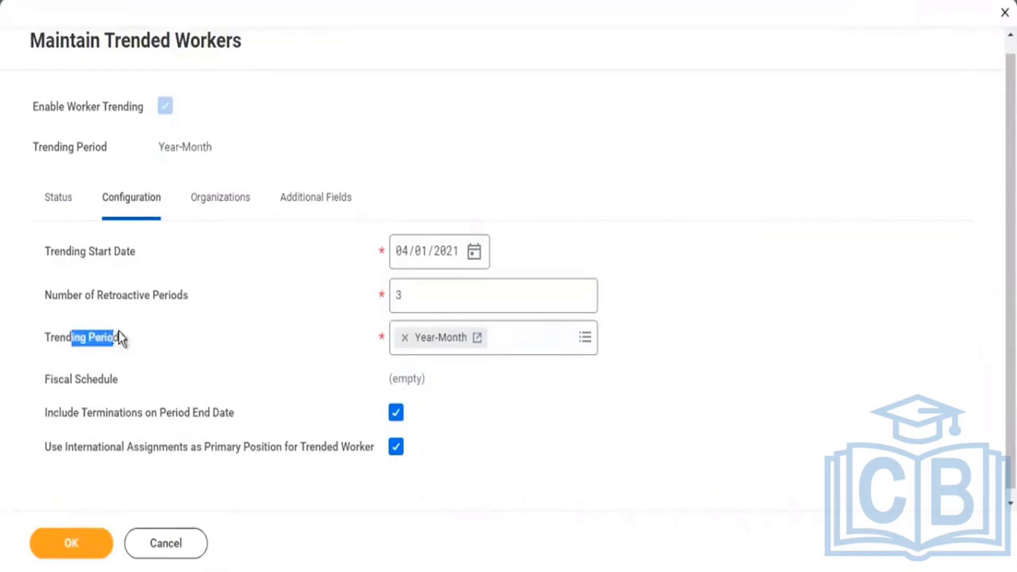
pyautogui.click(47, 338)
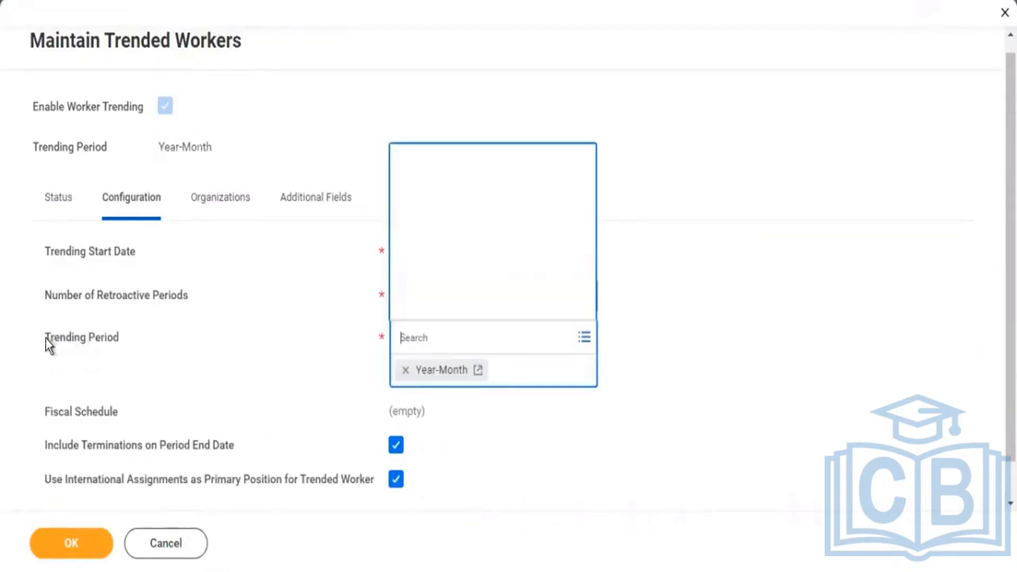
pyautogui.moveTo(45, 338); pyautogui.dragTo(119, 344)
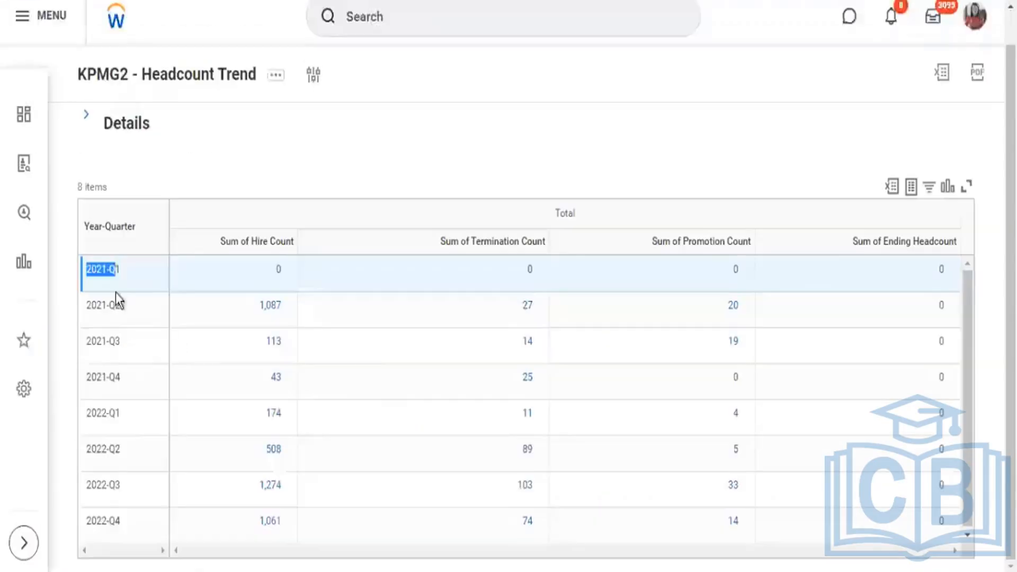
pyautogui.moveTo(113, 295)
pyautogui.mouseDown()
pyautogui.moveTo(107, 268)
pyautogui.moveTo(109, 306)
pyautogui.mouseUp()
pyautogui.click(109, 306)
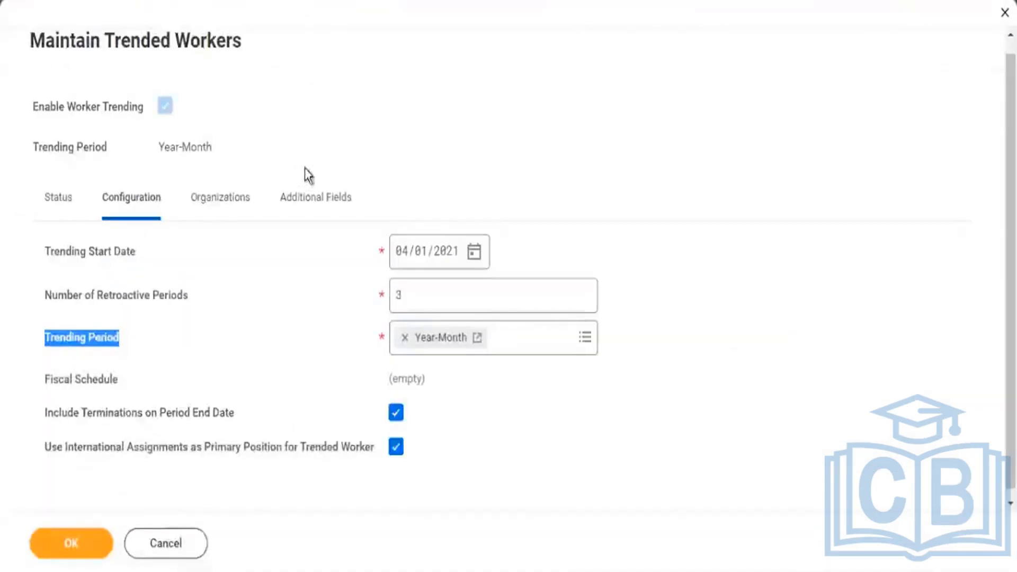
# Set the Trending Start Date to 04/01/2015 in the trended workers configuration.
pyautogui.moveTo(60, 251); pyautogui.dragTo(120, 257)
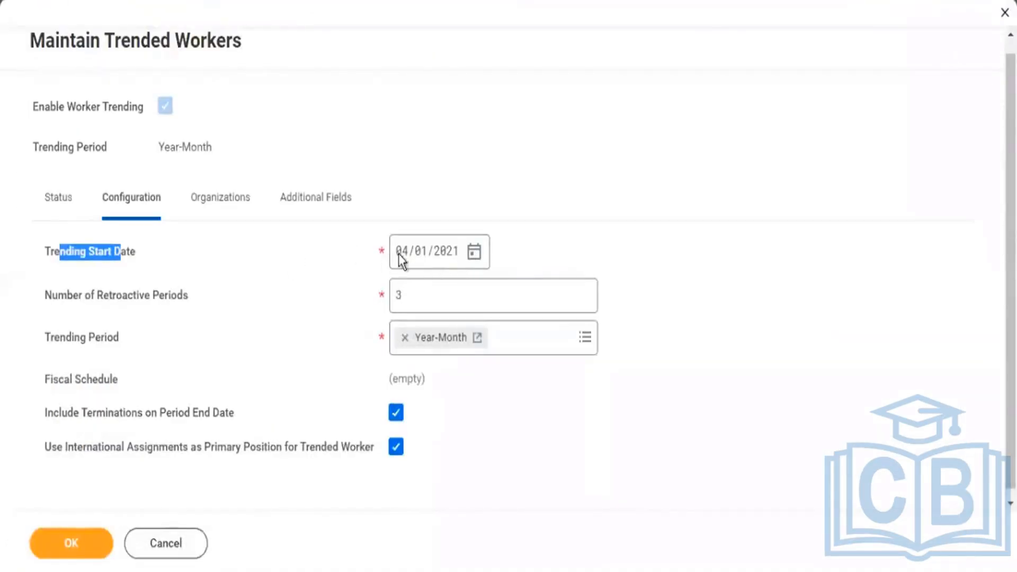
pyautogui.moveTo(409, 247)
pyautogui.moveTo(460, 262)
pyautogui.click(437, 253)
pyautogui.write('2015')
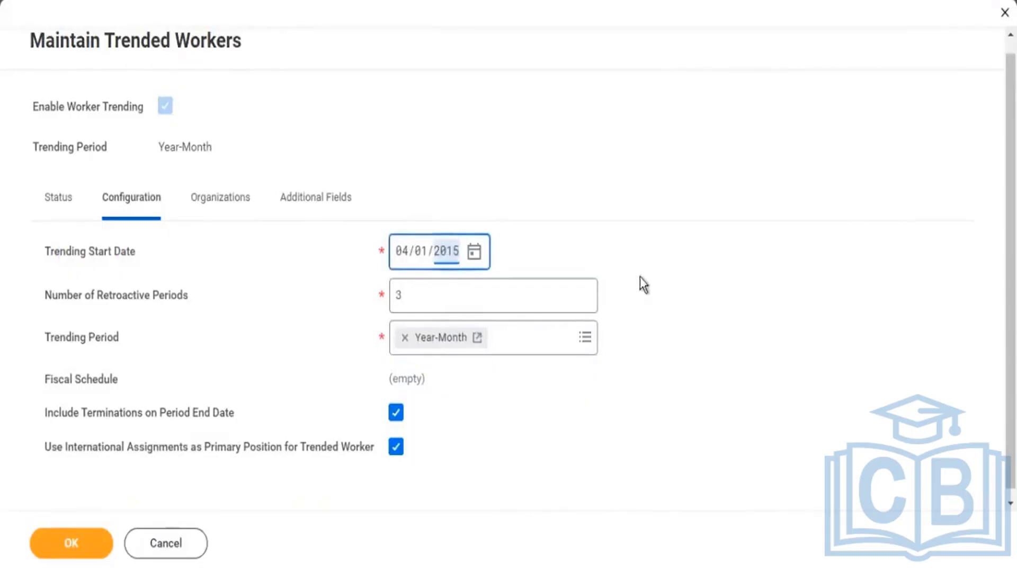
pyautogui.click(447, 272)
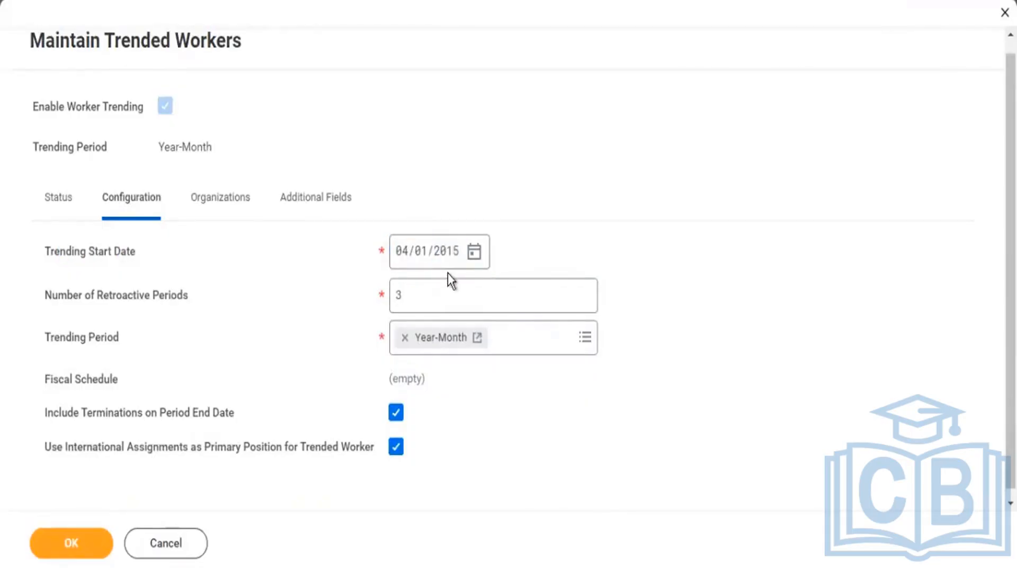
pyautogui.moveTo(444, 295)
pyautogui.click(447, 252)
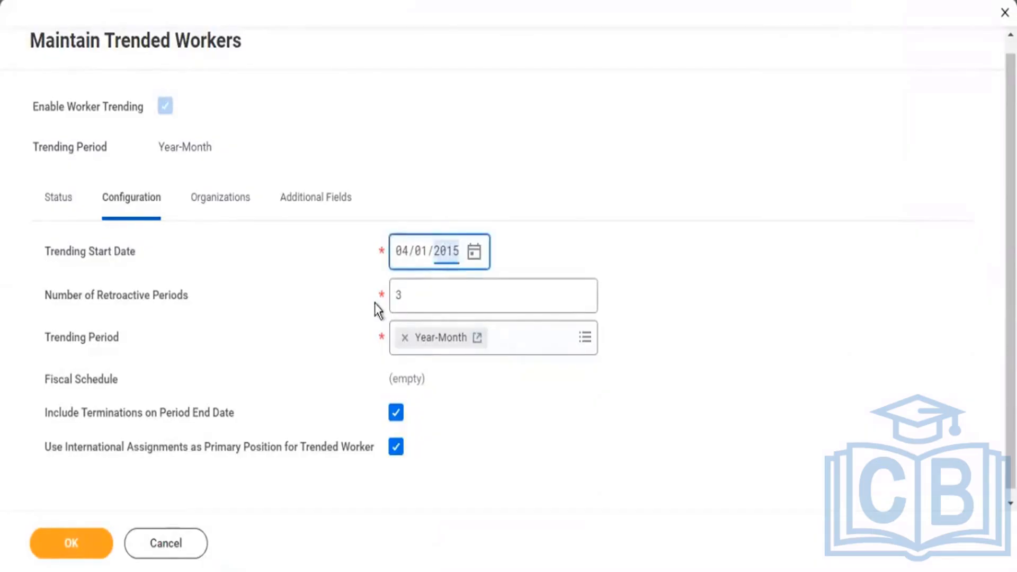
pyautogui.moveTo(374, 303)
pyautogui.moveTo(54, 252); pyautogui.dragTo(113, 251)
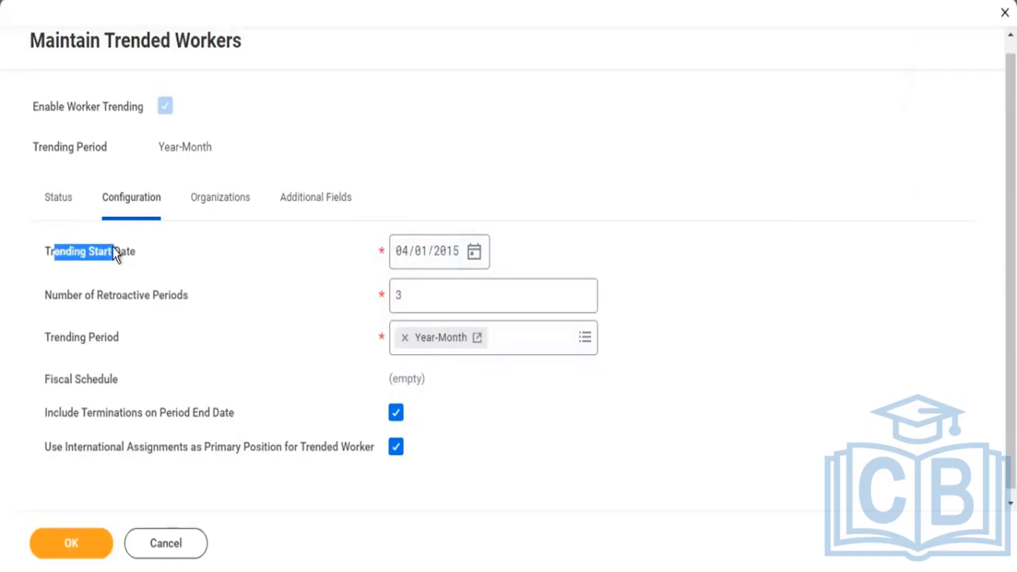
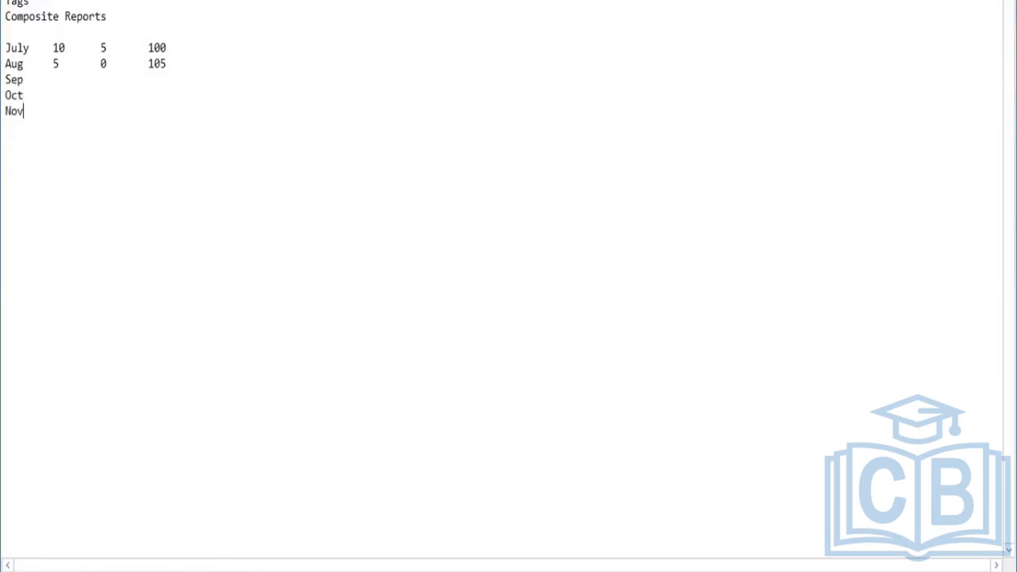
# Relabel the July row of the example headcount table in the notes as Aug.
pyautogui.press('Up')
pyautogui.press('Up')
pyautogui.press('Up')
pyautogui.press('Up')
pyautogui.press('Up')
pyautogui.press('Down')
pyautogui.press('Delete')
pyautogui.press('Delete')
pyautogui.press('Delete')
pyautogui.press('Delete')
pyautogui.write('Sep')
pyautogui.press('BackSpace')
pyautogui.press('BackSpace')
pyautogui.press('BackSpace')
pyautogui.write('Aug')
# Relabel the example row below Aug as Sep, keeping each month on its own line.
pyautogui.press('Down')
pyautogui.press('BackSpace')
pyautogui.press('BackSpace')
pyautogui.press('BackSpace')
pyautogui.press('BackSpace')
pyautogui.write('S')
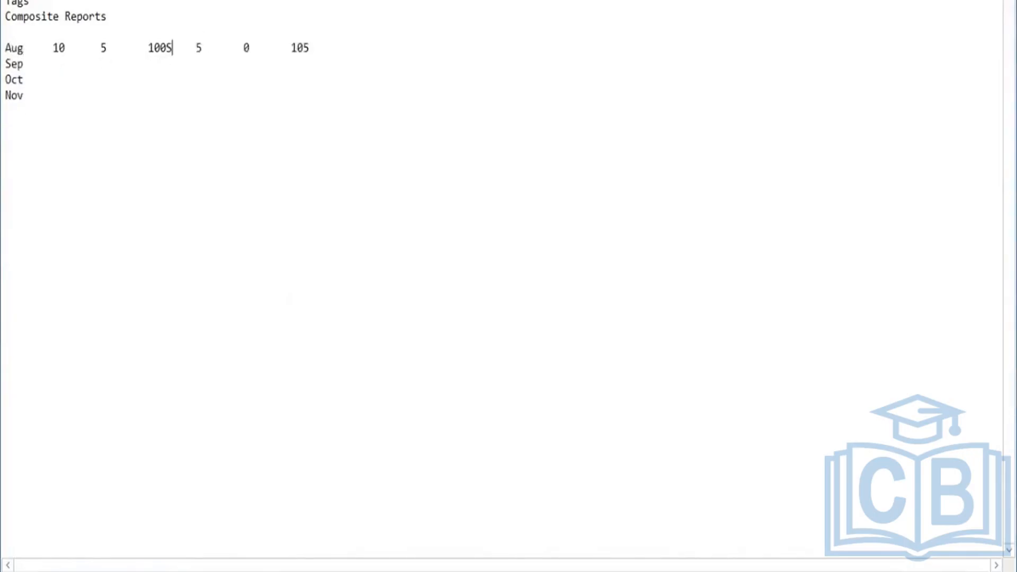
pyautogui.write('ep')
pyautogui.press('Left')
pyautogui.press('Left')
pyautogui.press('Left')
pyautogui.press('Left')
pyautogui.press('Right')
pyautogui.press('Return')
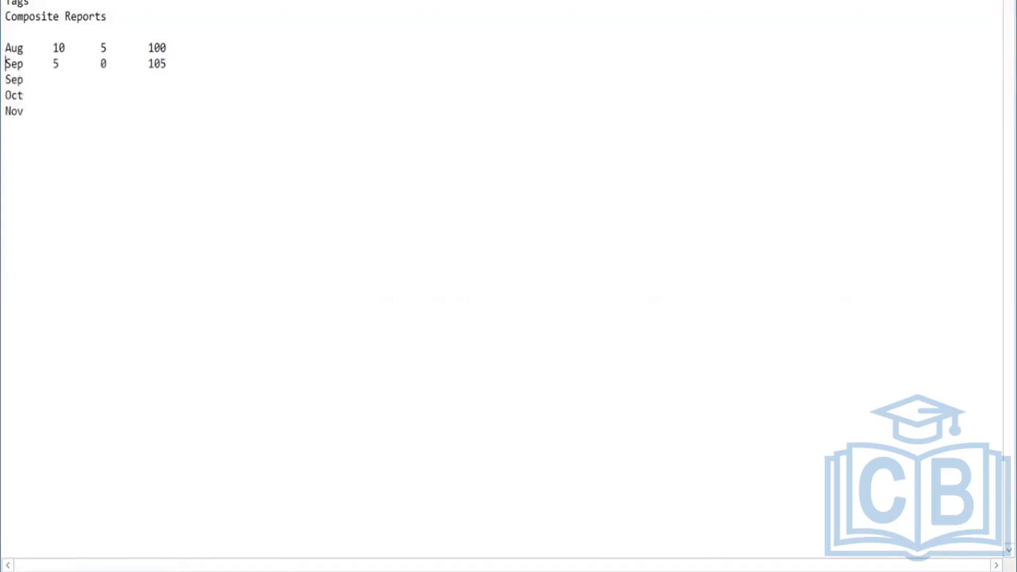
# Remove the duplicate, empty Sep row from the example headcount table.
pyautogui.press('Down')
pyautogui.press('Delete')
pyautogui.press('Delete')
pyautogui.press('Delete')
pyautogui.press('Delete')
pyautogui.press('Right')
pyautogui.press('Right')
pyautogui.press('Right')
pyautogui.press('Right')
pyautogui.press('Left')
pyautogui.press('Down')
pyautogui.press('Tab')
# Compare the Aug and Sep example rows with the Trending Start Date and Number of Retroactive Periods settings in Maintain Trended Workers.
pyautogui.click(112, 63)
pyautogui.click(69, 98)
pyautogui.moveTo(168, 63); pyautogui.dragTo(7, 49)
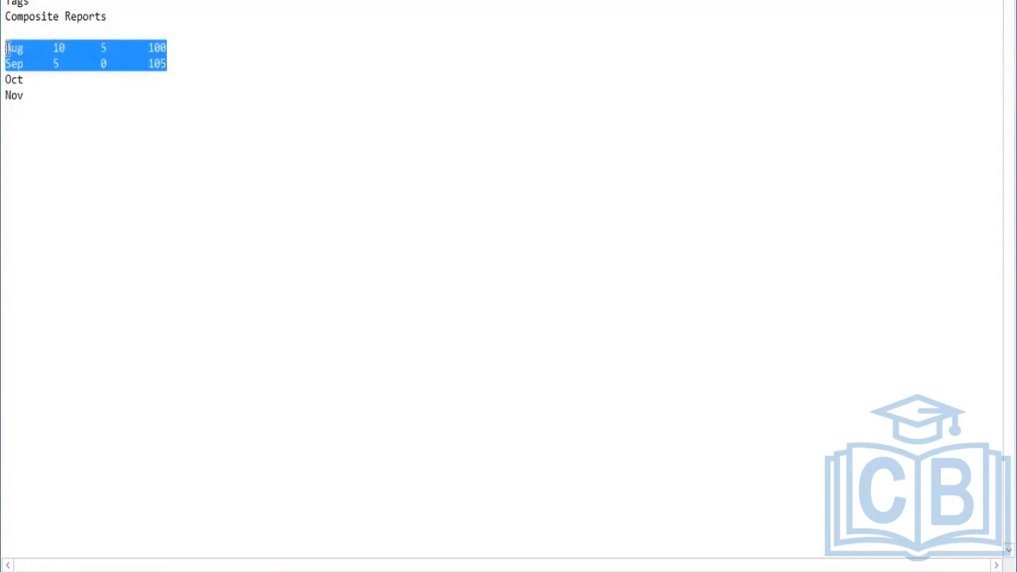
pyautogui.click(59, 97)
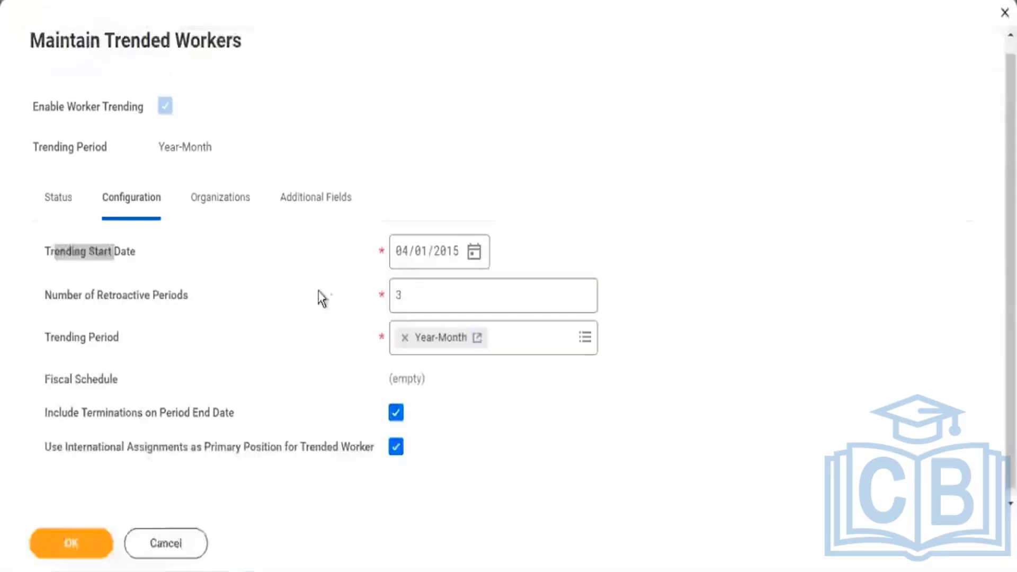
pyautogui.moveTo(54, 251); pyautogui.dragTo(114, 251)
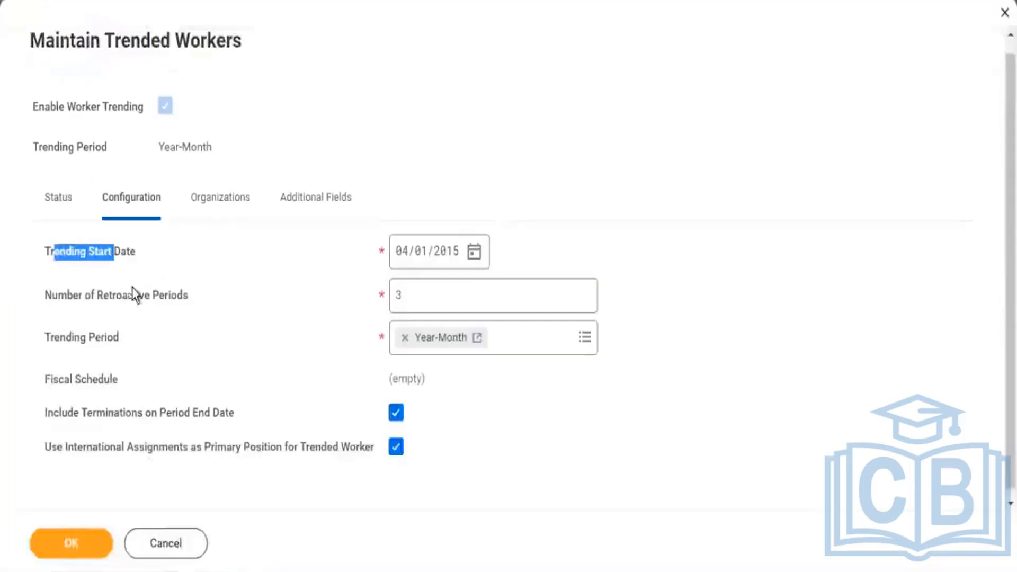
pyautogui.moveTo(117, 295); pyautogui.dragTo(171, 296)
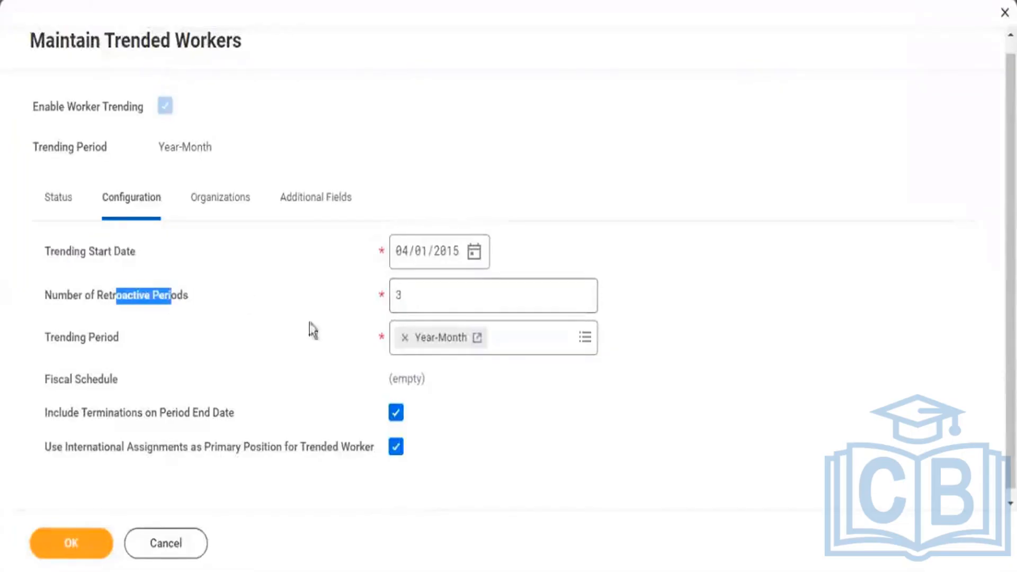
pyautogui.hotkey('alt', 'Tab')
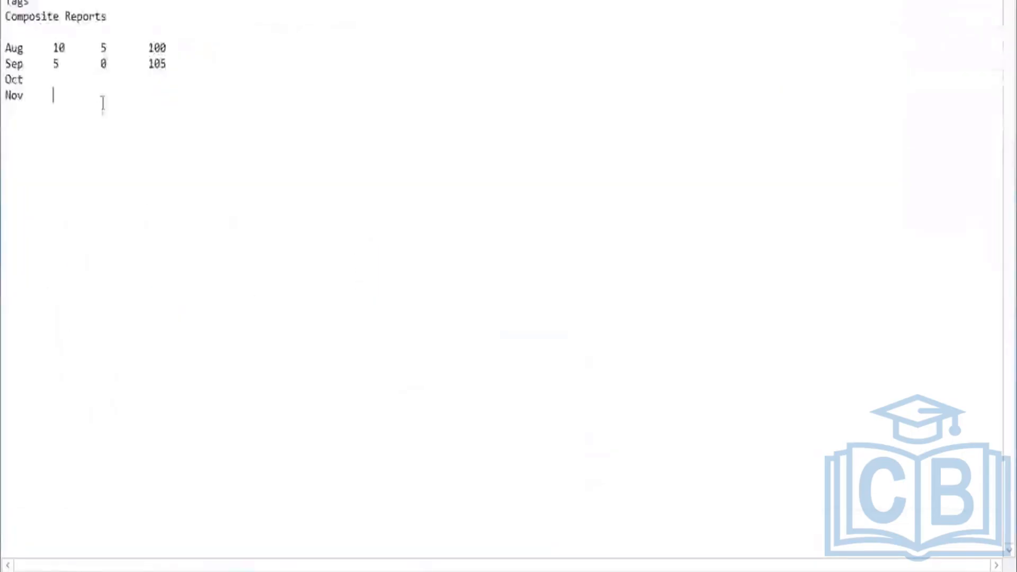
# Correct the Sep example row, setting its third column to 1 and its total to 104.
pyautogui.click(105, 64)
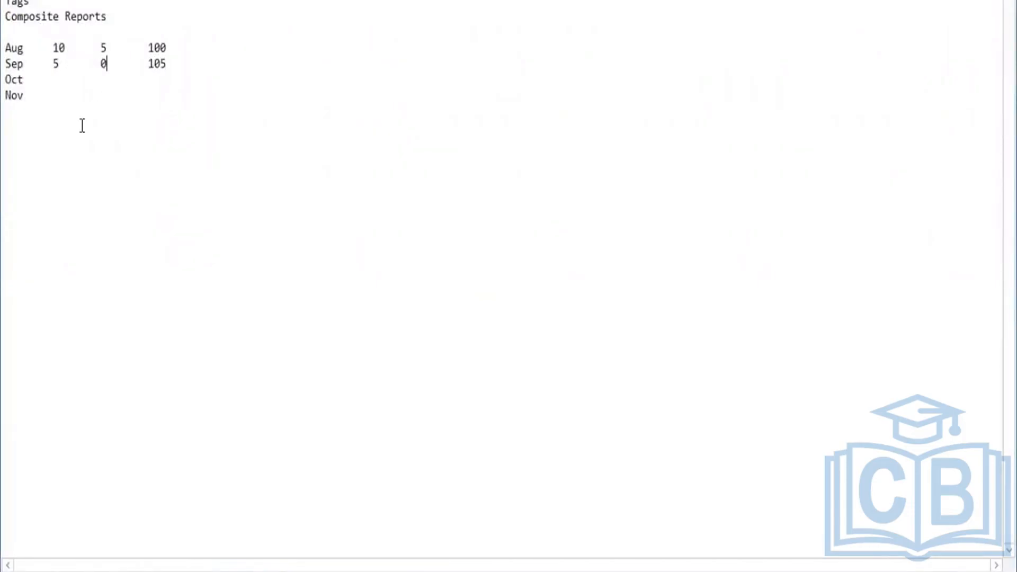
pyautogui.press('BackSpace')
pyautogui.write('1')
pyautogui.click(184, 59)
pyautogui.press('BackSpace')
pyautogui.write('4')
pyautogui.click(182, 42)
pyautogui.moveTo(177, 43); pyautogui.dragTo(61, 15)
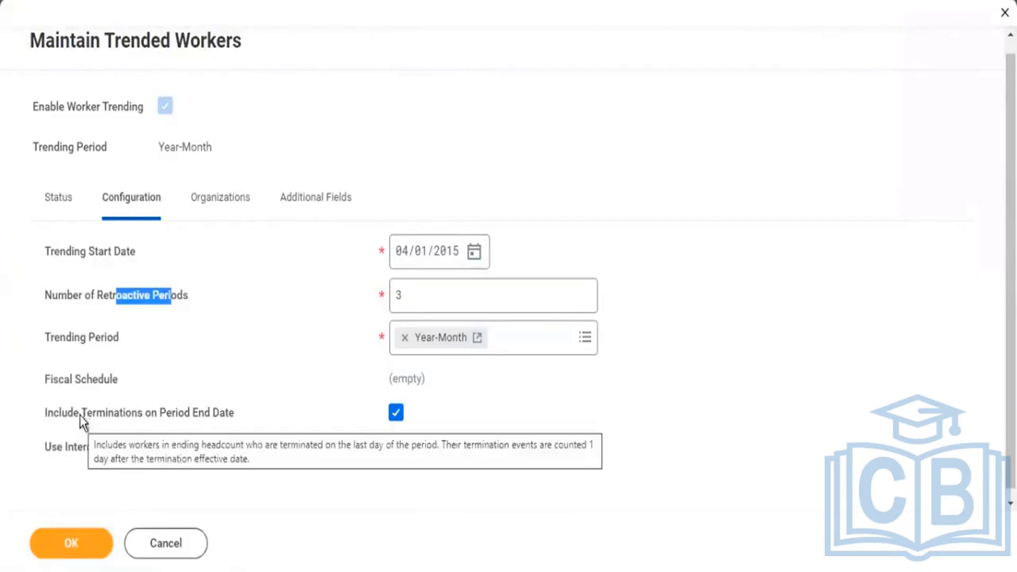
# Review the period-end terminations and international assignments options in Maintain Trended Workers and submit the configuration.
pyautogui.click(118, 424)
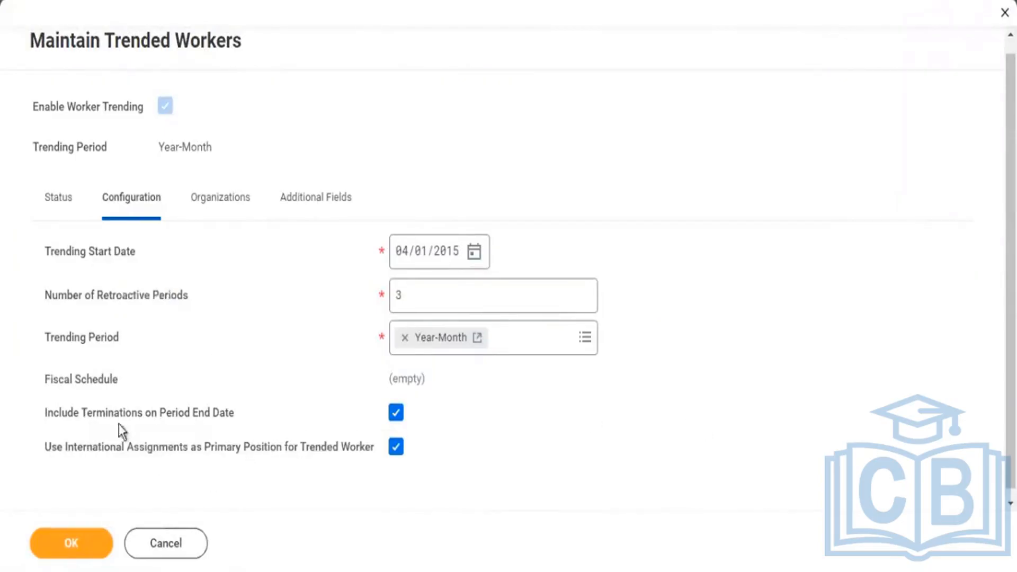
pyautogui.moveTo(123, 405); pyautogui.dragTo(139, 397)
pyautogui.moveTo(117, 447); pyautogui.dragTo(149, 450)
pyautogui.click(71, 546)
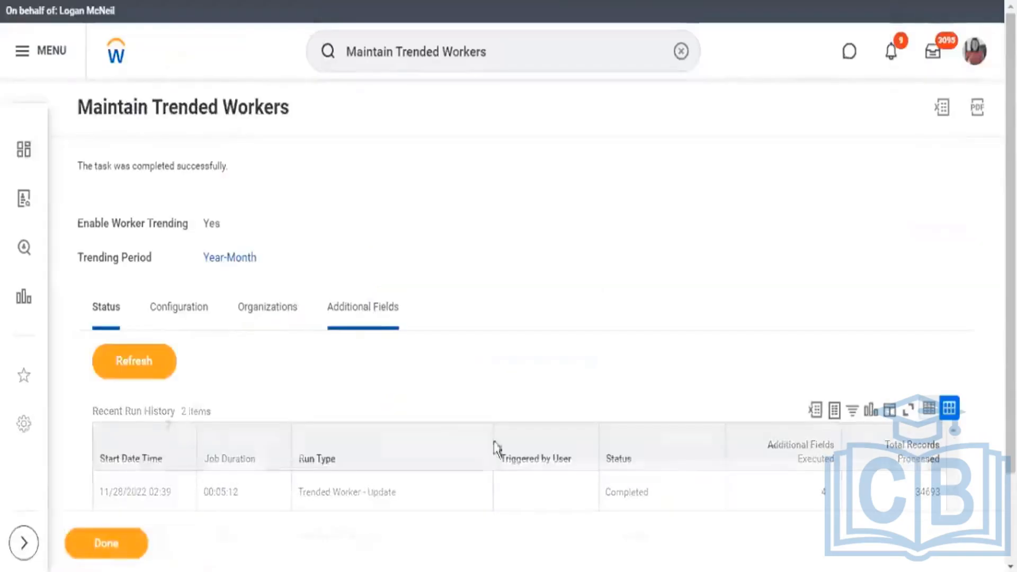
# Review the submitted Maintain Trended Workers page, including its title and recent run history.
pyautogui.scroll(-2, 498, 440)
pyautogui.scroll(2, 501, 435)
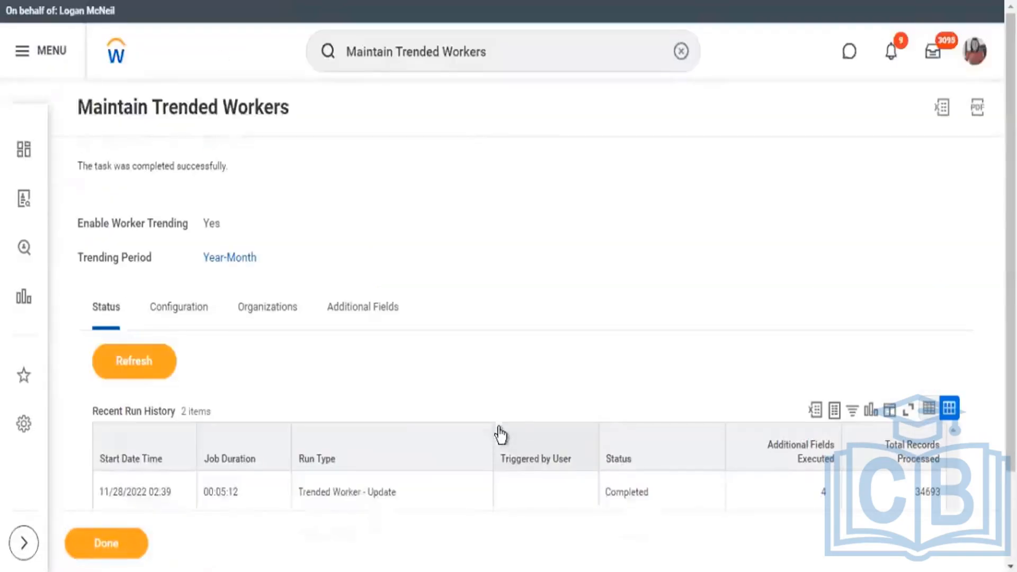
pyautogui.moveTo(302, 113); pyautogui.dragTo(18, 103)
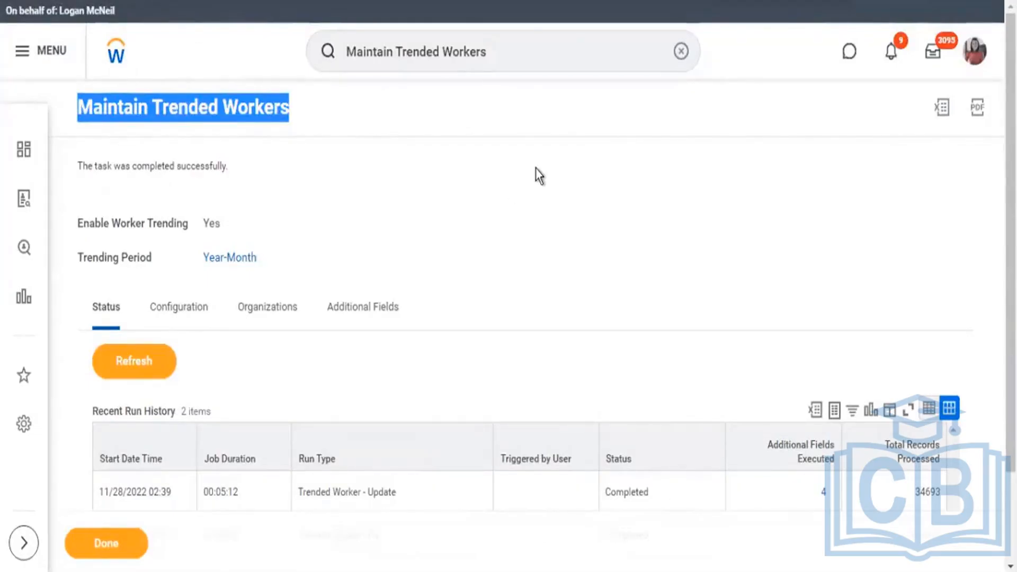
# Switch to the notes and highlight the Tags topic.
pyautogui.hotkey('alt', 'Tab')
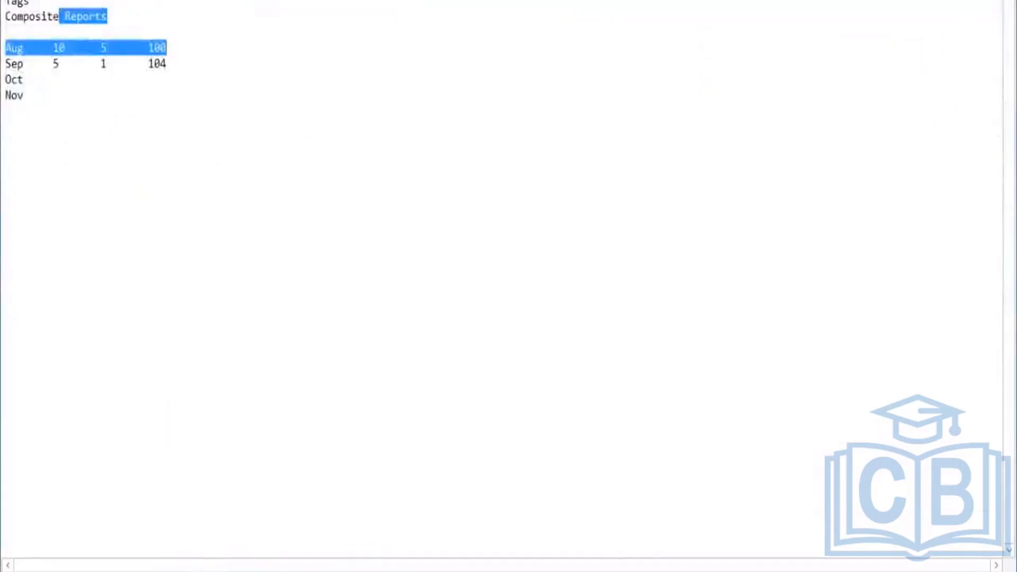
pyautogui.click(166, 32)
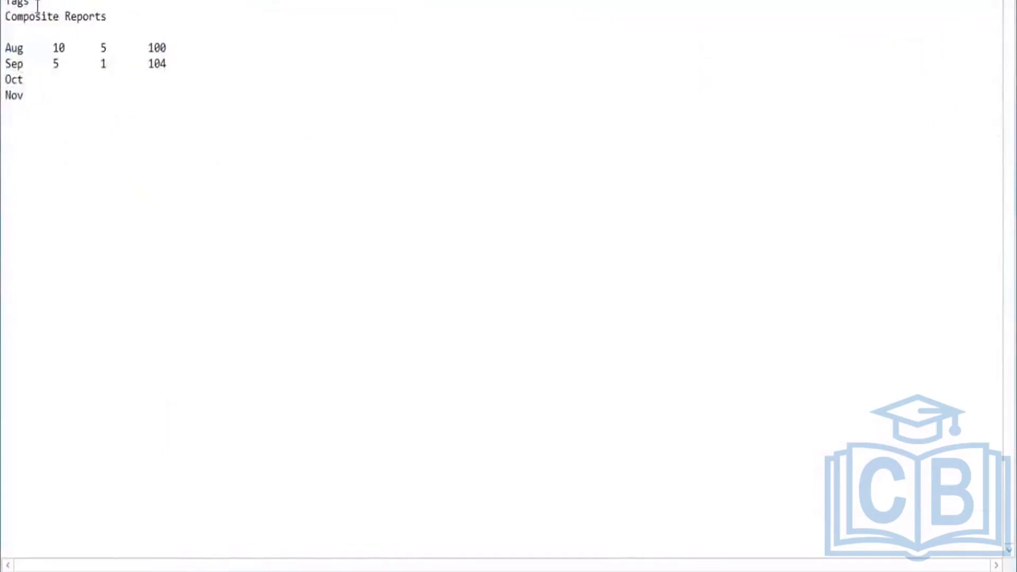
pyautogui.doubleClick(11, 5)
# Return to Workday, open the KPMG2 - Headcount Trend report definition for editing and display its Report Tags choices.
pyautogui.hotkey('alt', 'Tab')
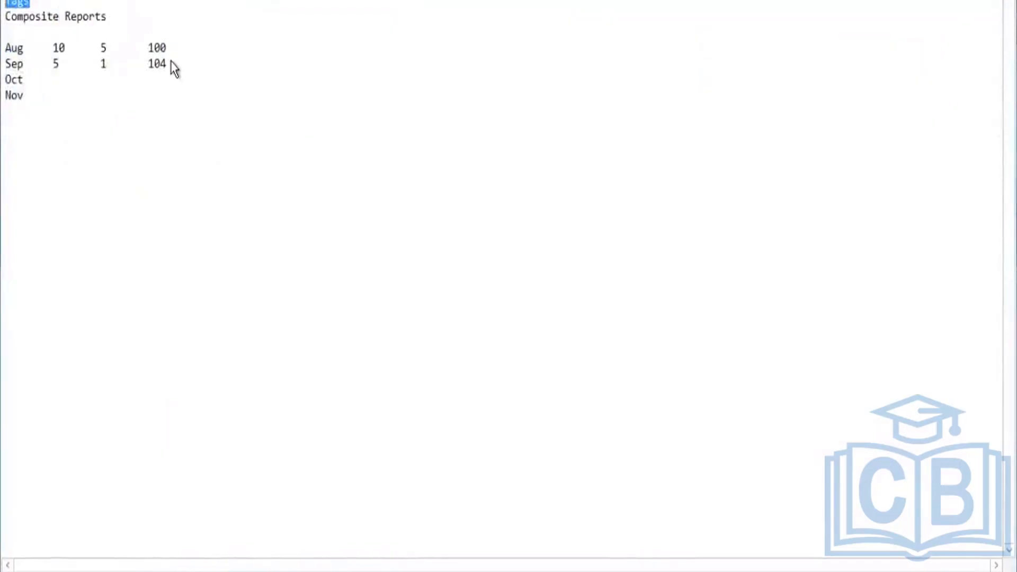
pyautogui.scroll(3, 415, 129)
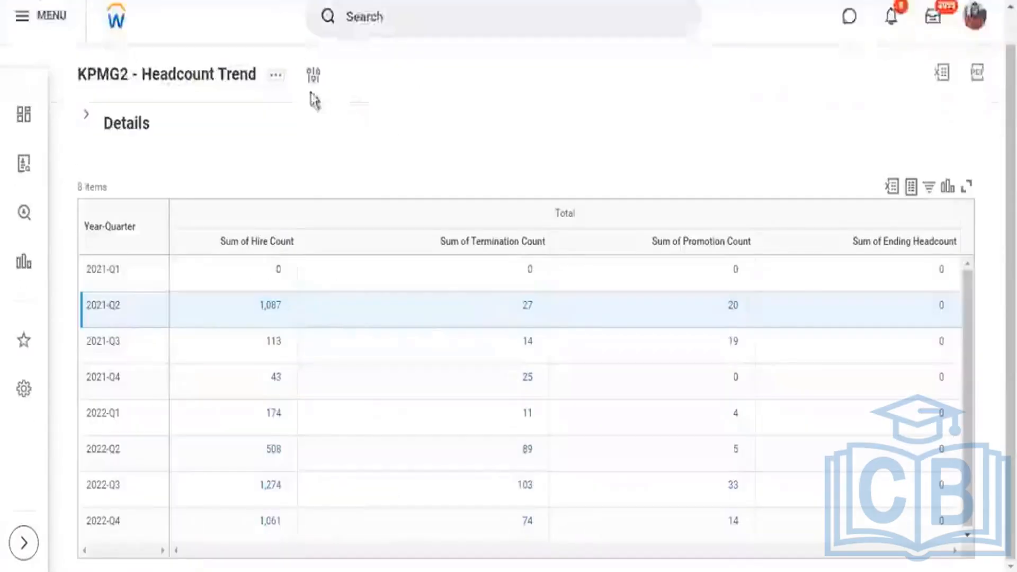
pyautogui.click(277, 77)
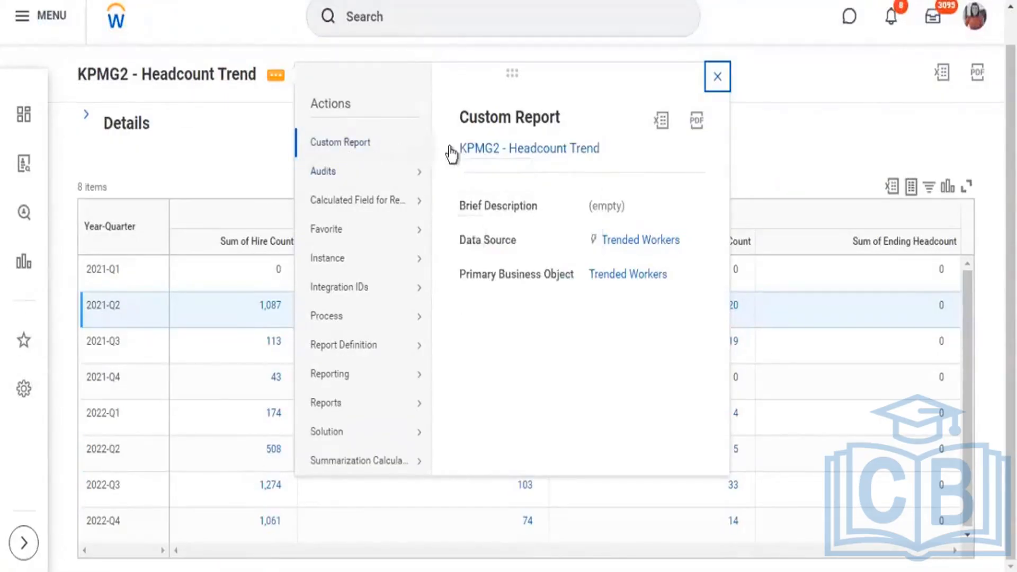
pyautogui.click(467, 144)
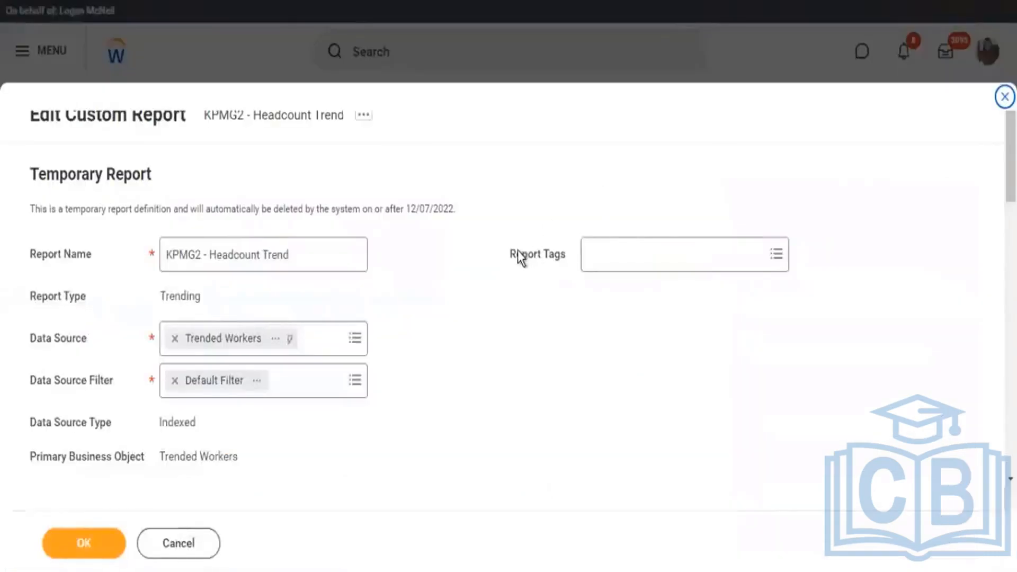
pyautogui.moveTo(517, 254); pyautogui.dragTo(536, 255)
pyautogui.click(701, 265)
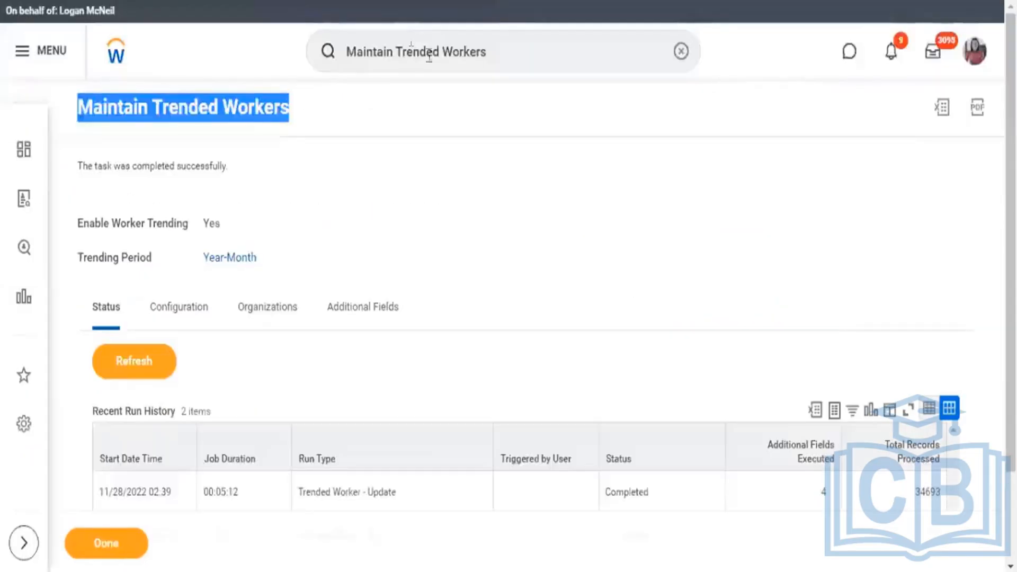
# Search Workday for reports by tag with rdt:hire.
pyautogui.click(503, 49)
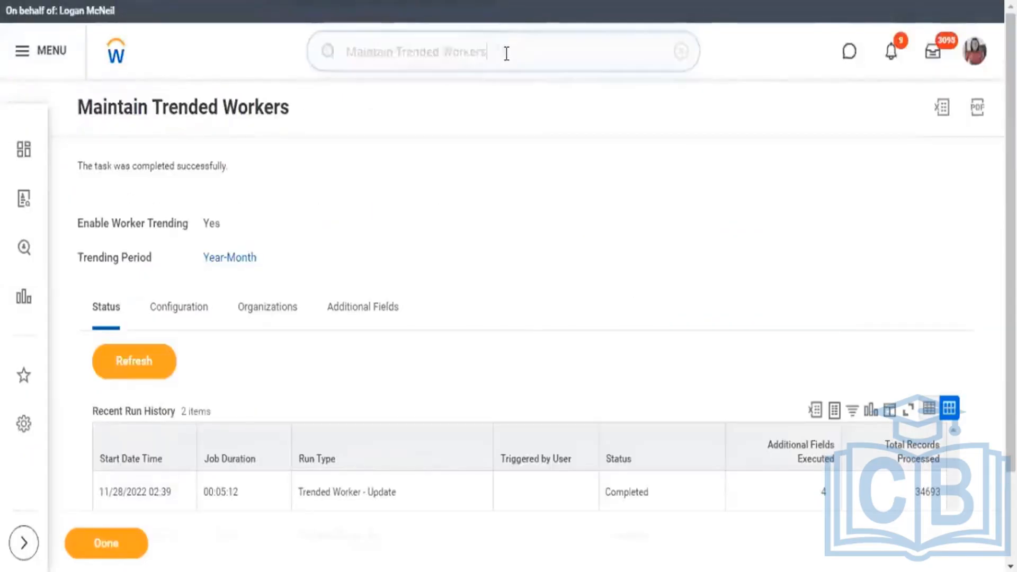
pyautogui.write('r')
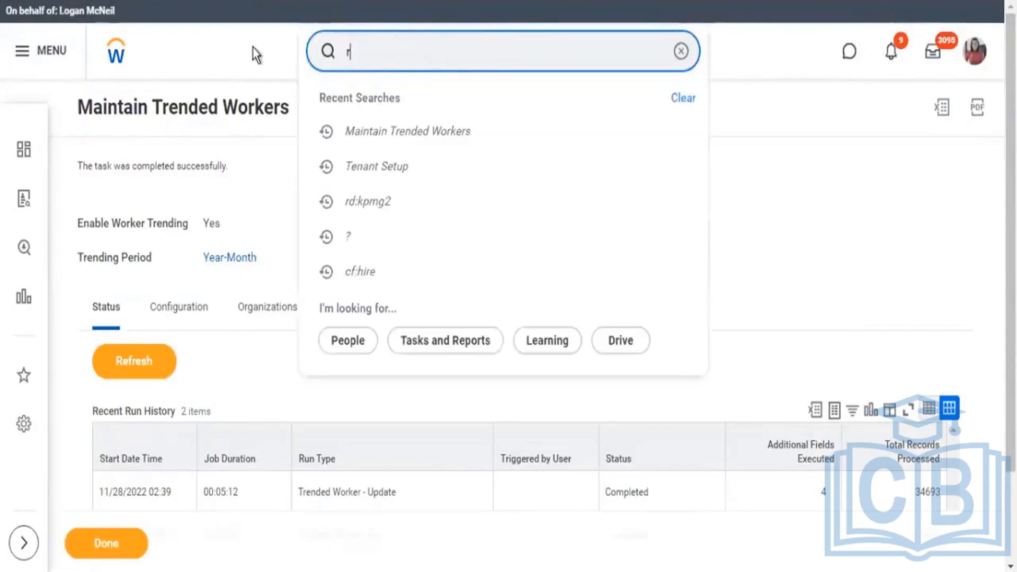
pyautogui.write('dt')
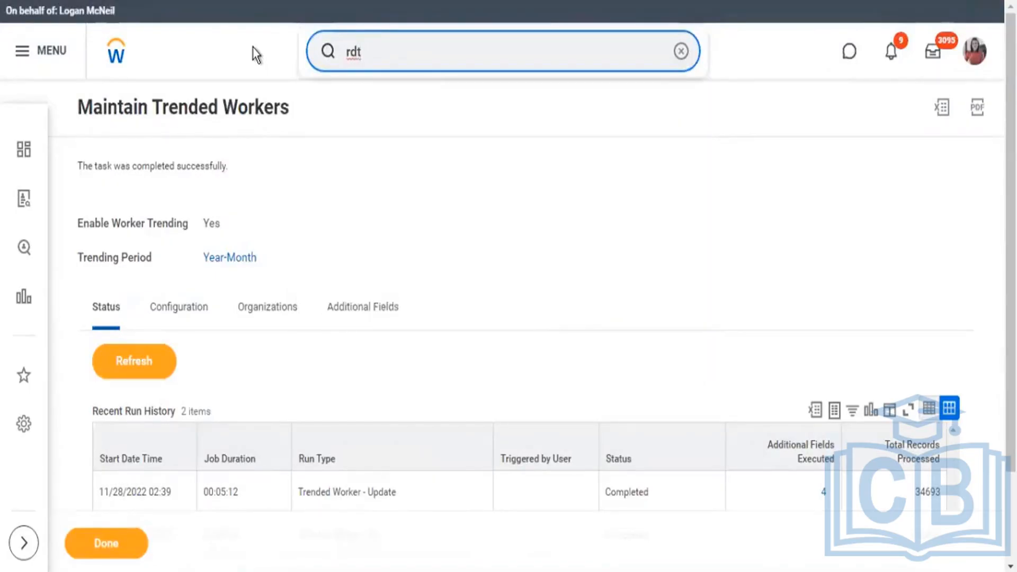
pyautogui.write(':')
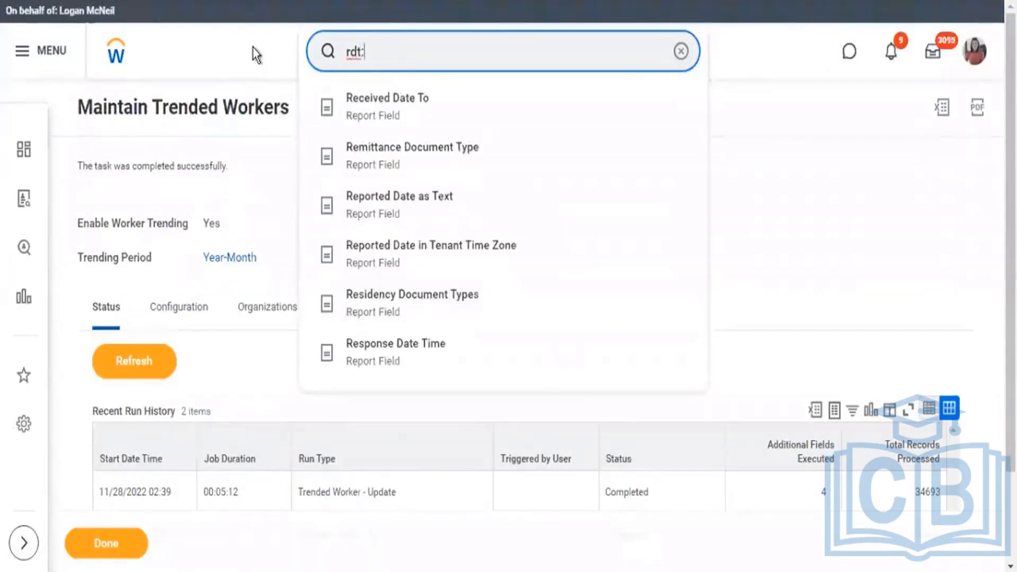
pyautogui.write('hire')
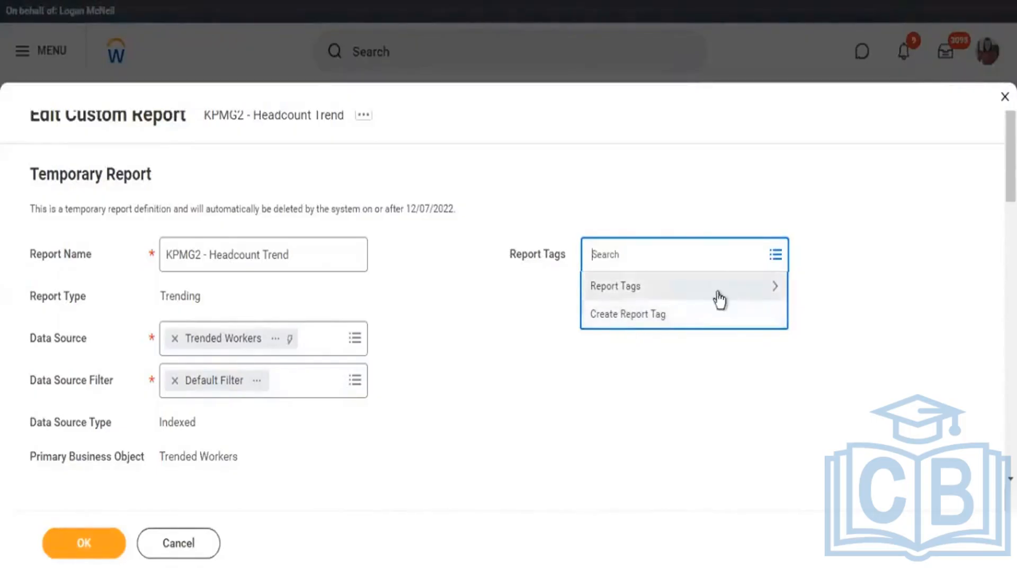
# Add the Active Employees and Active-Employee-Indexed report tags to KPMG2 - Headcount Trend.
pyautogui.click(774, 292)
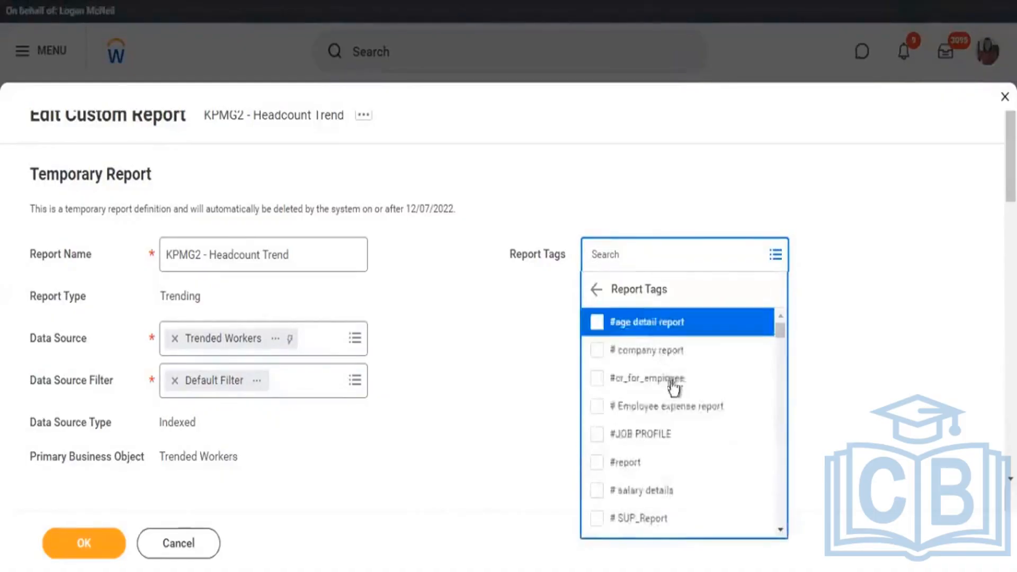
pyautogui.scroll(-5, 675, 376)
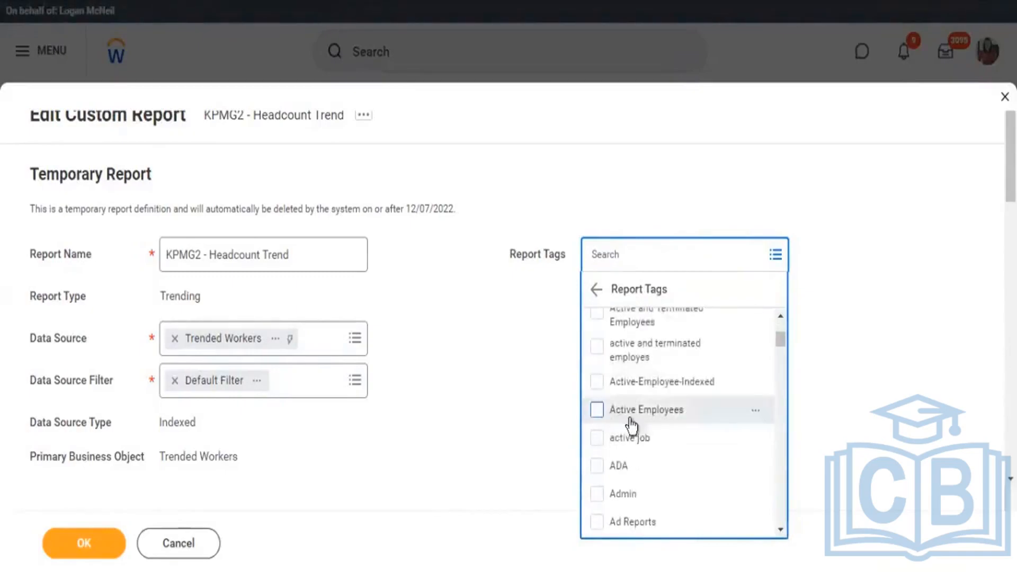
pyautogui.click(631, 419)
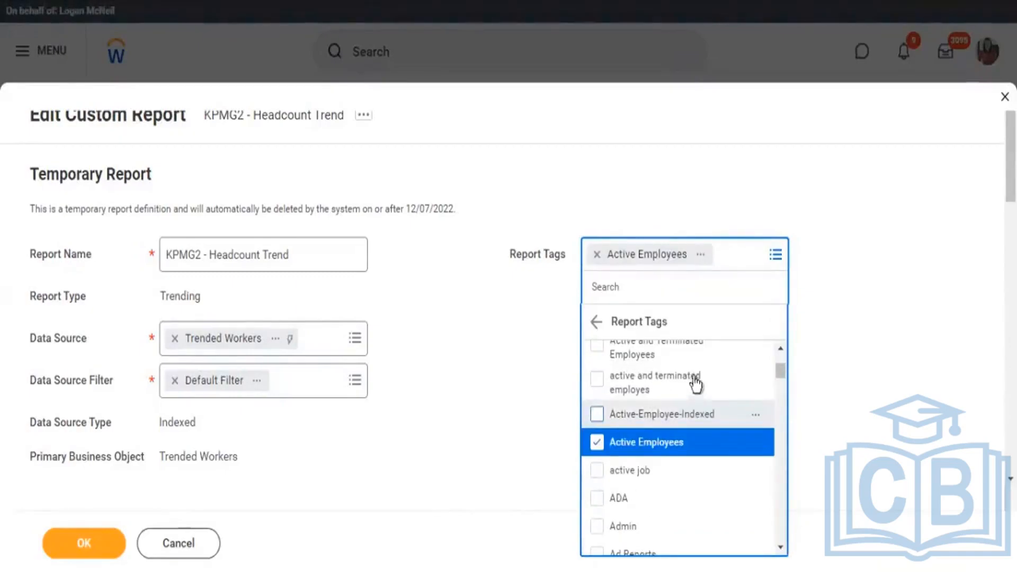
pyautogui.click(689, 414)
pyautogui.click(853, 309)
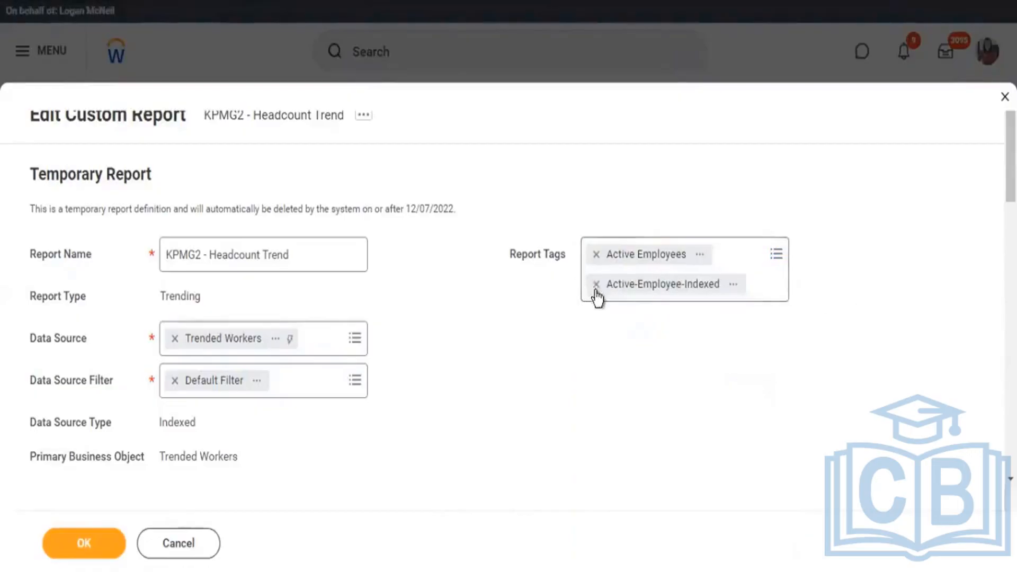
# Remove the Active-Employee-Indexed and Active Employees report tags from KPMG2 - Headcount Trend.
pyautogui.click(596, 285)
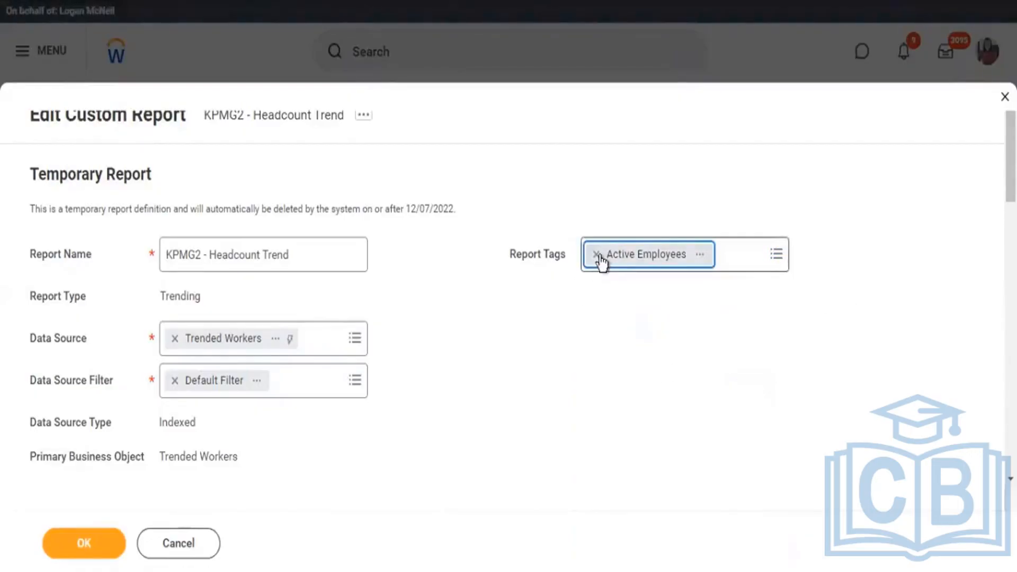
pyautogui.click(597, 255)
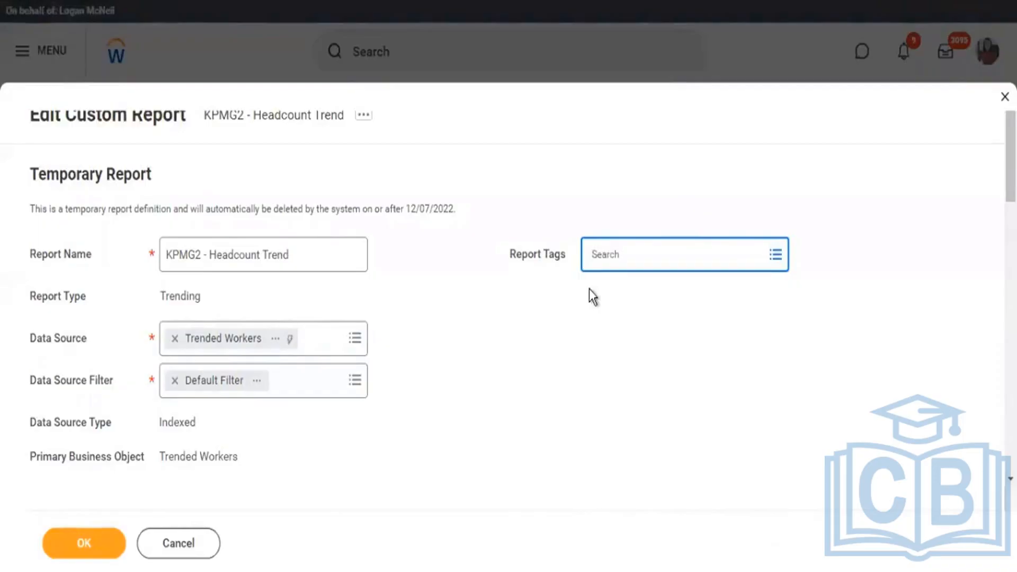
pyautogui.scroll(-8, 570, 293)
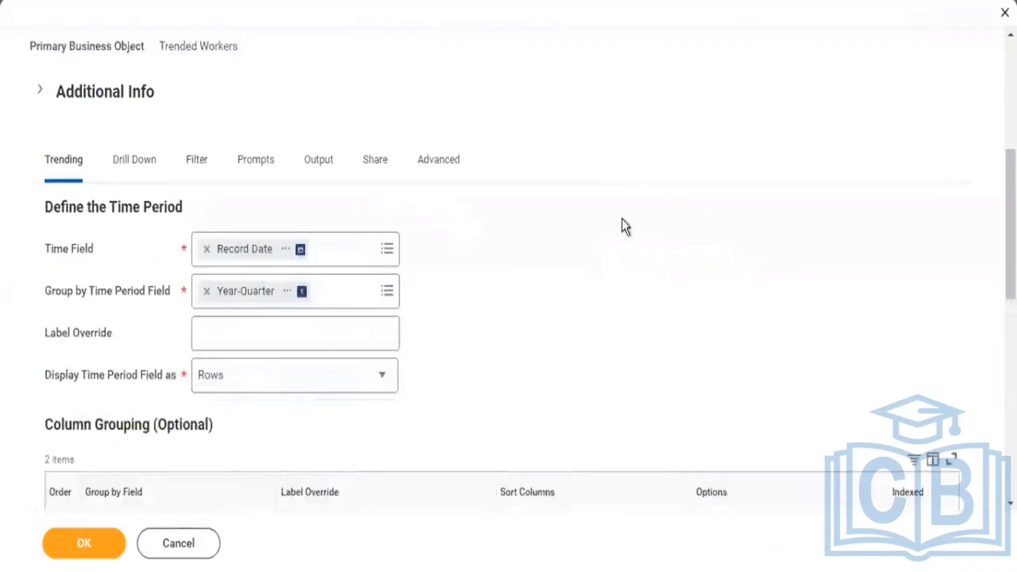
pyautogui.scroll(8, 622, 218)
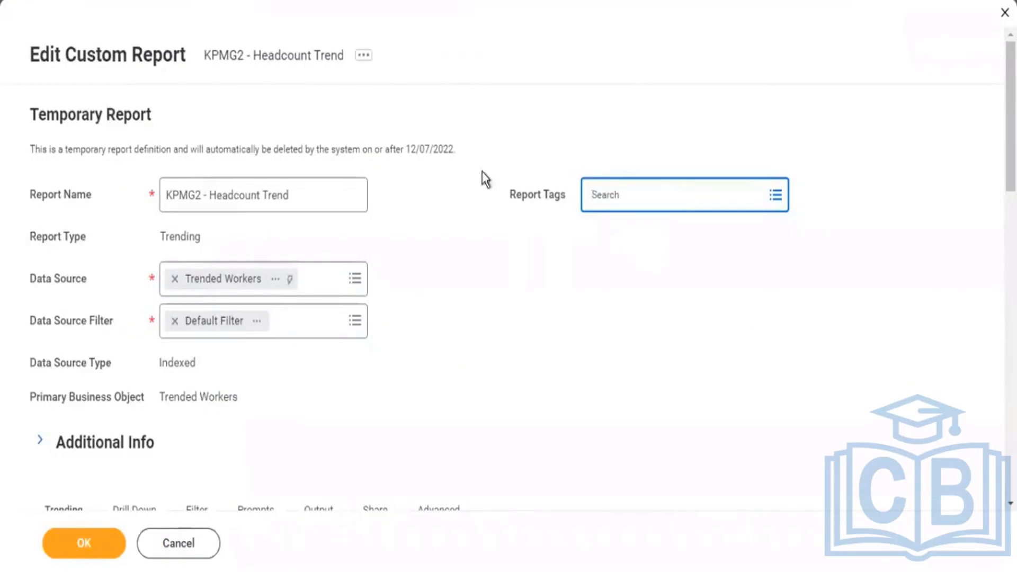
# Return to the rdt:hire search and highlight the tag keyword in it.
pyautogui.click(115, 553)
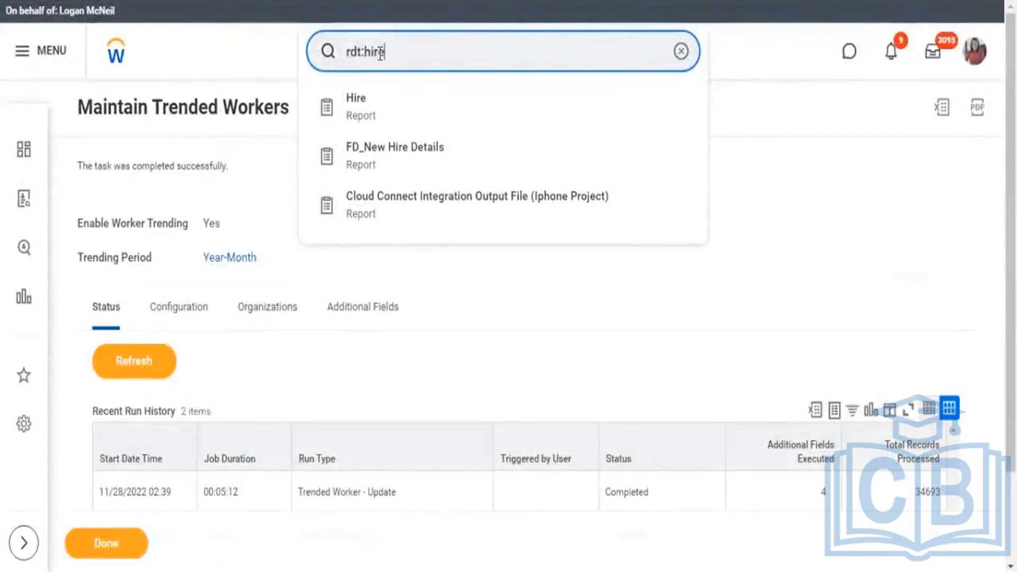
pyautogui.moveTo(386, 51); pyautogui.dragTo(363, 51)
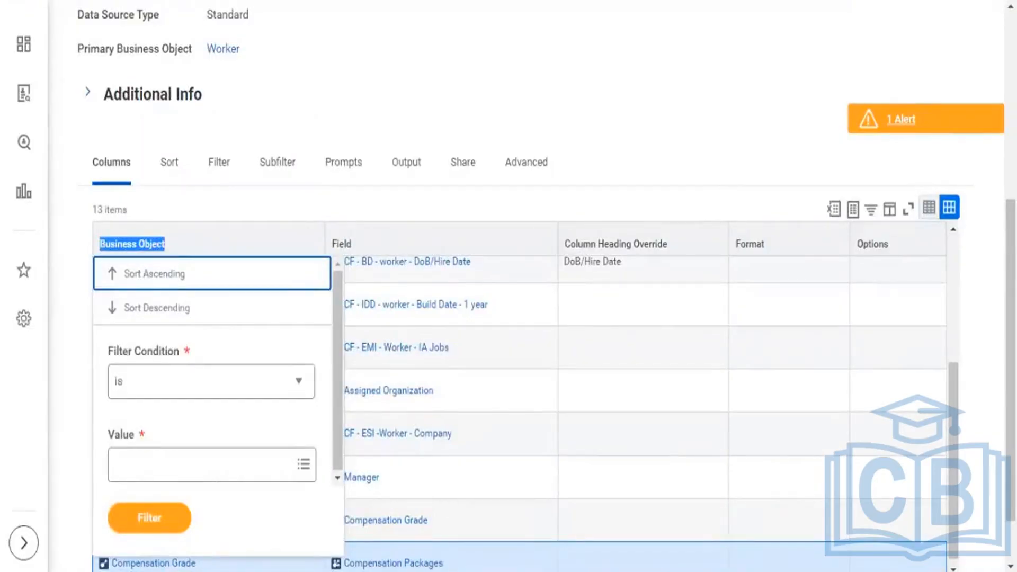
# Search Workday for rd:kpmg2 and open the KPMG2 - Worker Count by Company report definition.
pyautogui.scroll(-1, 591, 47)
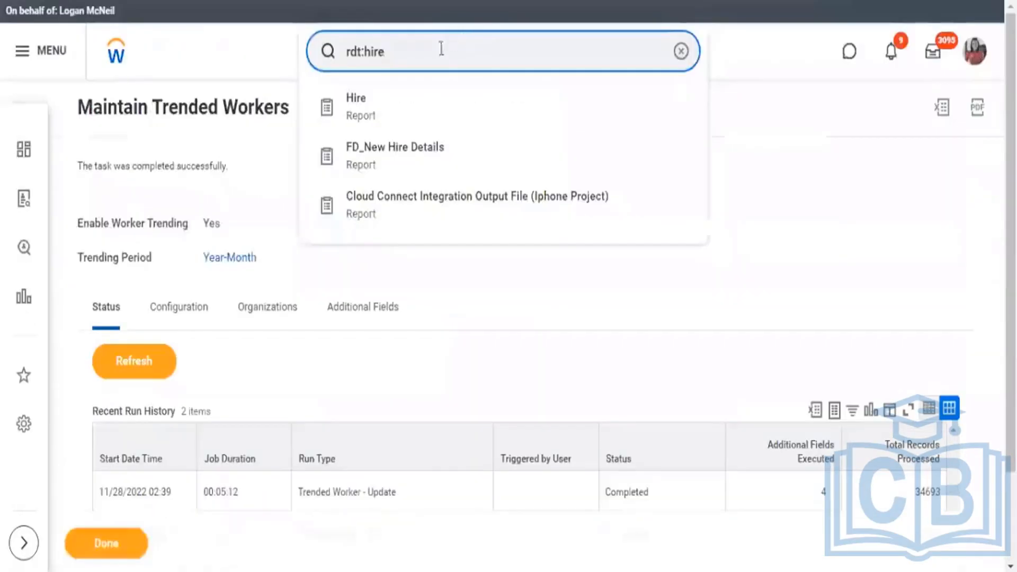
pyautogui.moveTo(440, 46); pyautogui.dragTo(318, 68)
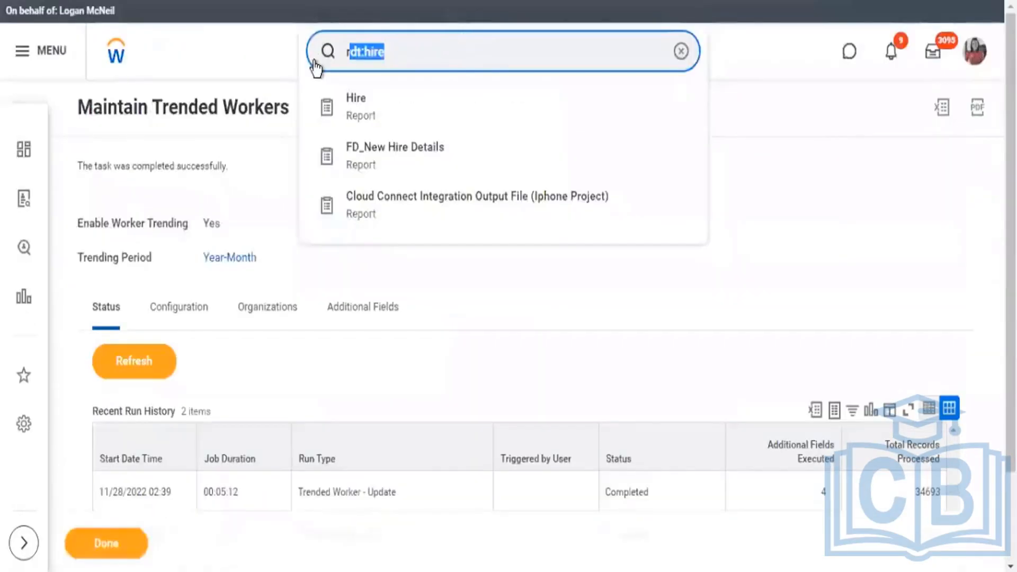
pyautogui.write('rd:')
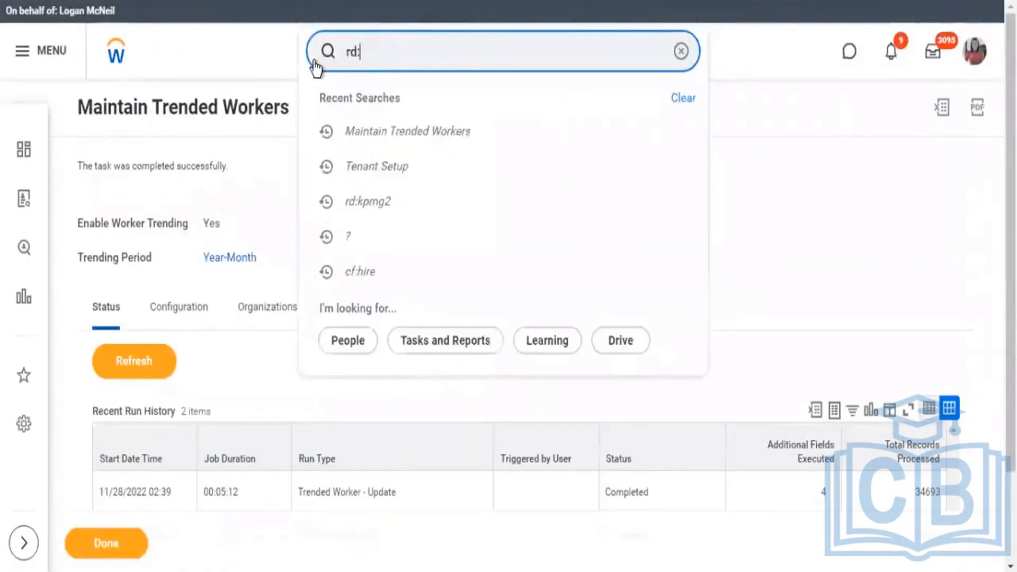
pyautogui.write('kpmg2')
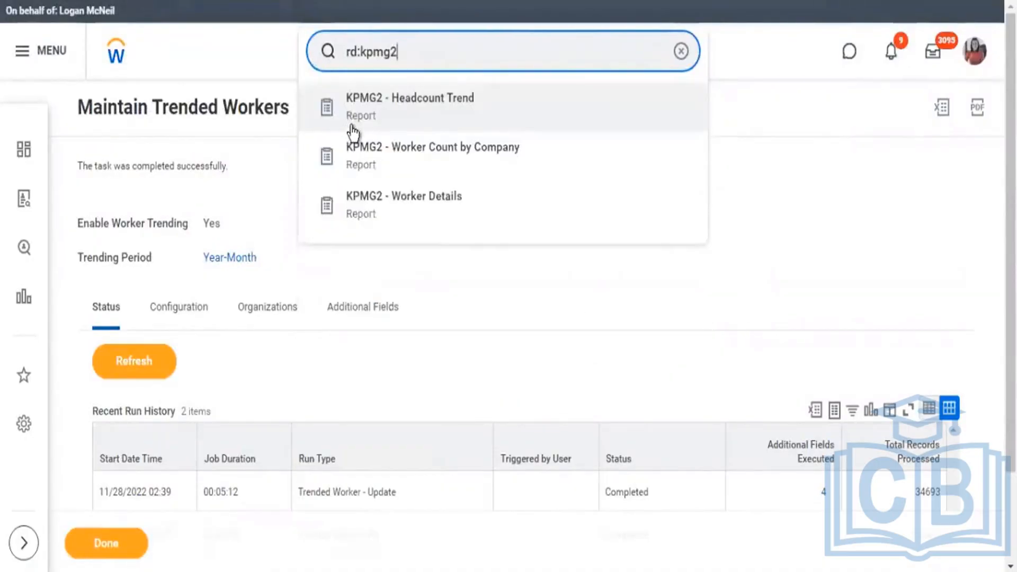
pyautogui.click(426, 149)
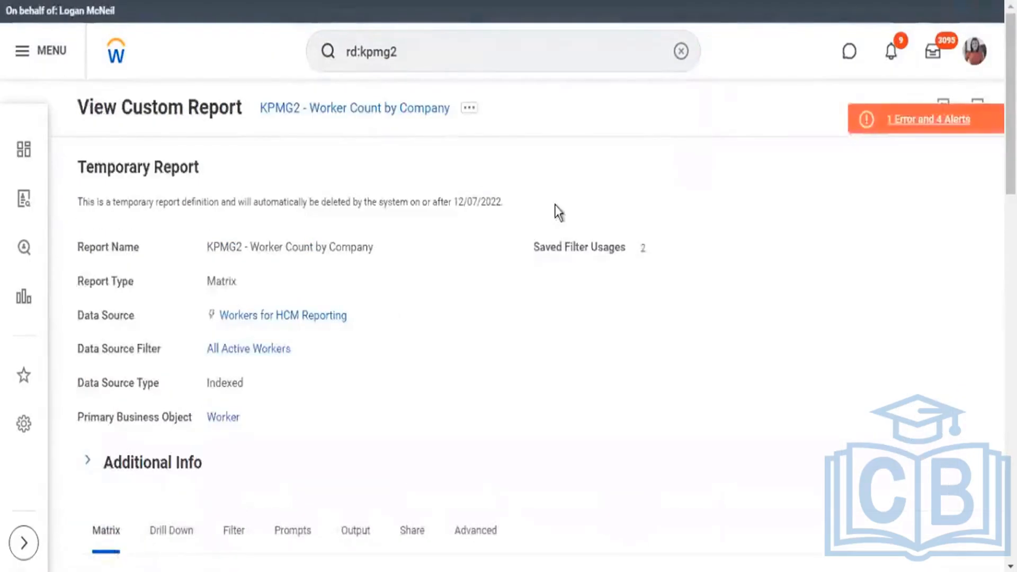
# Review the matrix definition of KPMG2 - Worker Count by Company and read its page error about drilling to details.
pyautogui.scroll(-5, 555, 206)
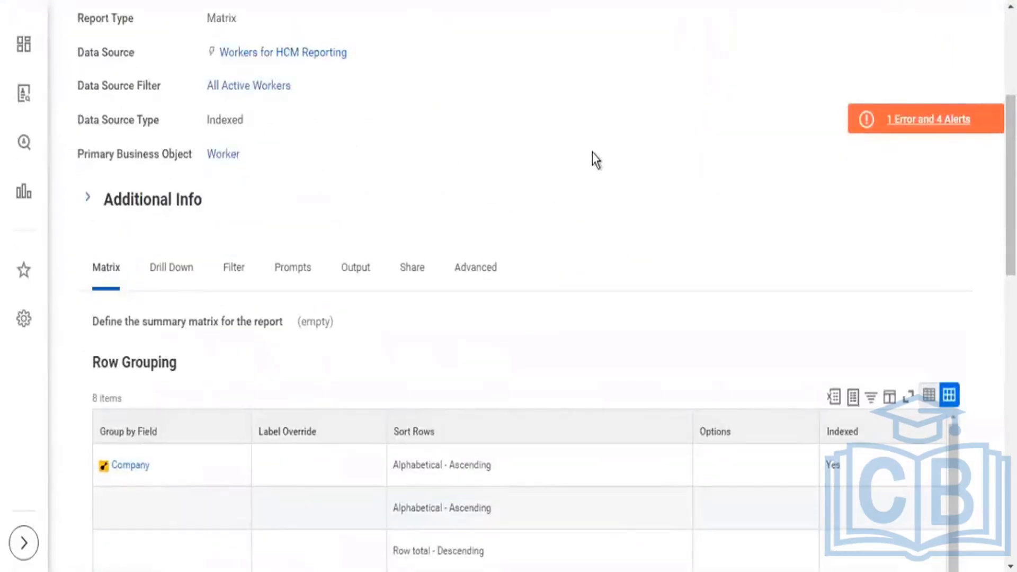
pyautogui.scroll(-14, 593, 152)
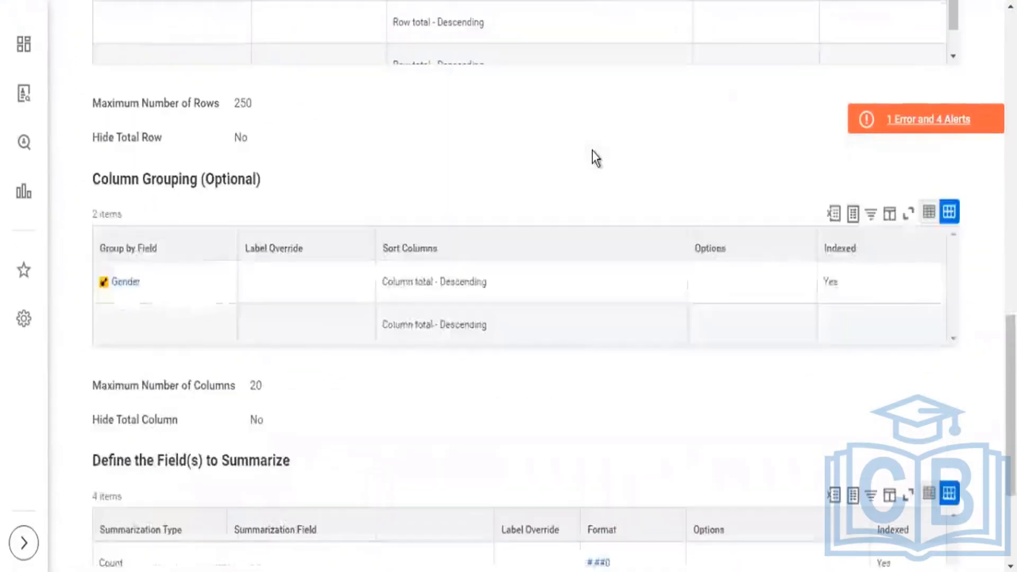
pyautogui.scroll(-4, 592, 152)
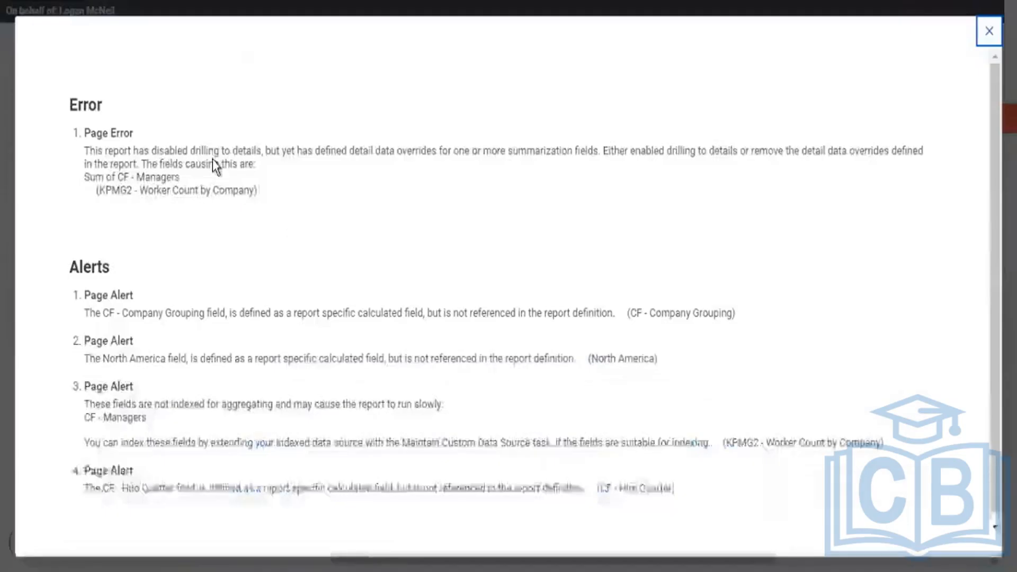
pyautogui.moveTo(213, 151); pyautogui.dragTo(237, 151)
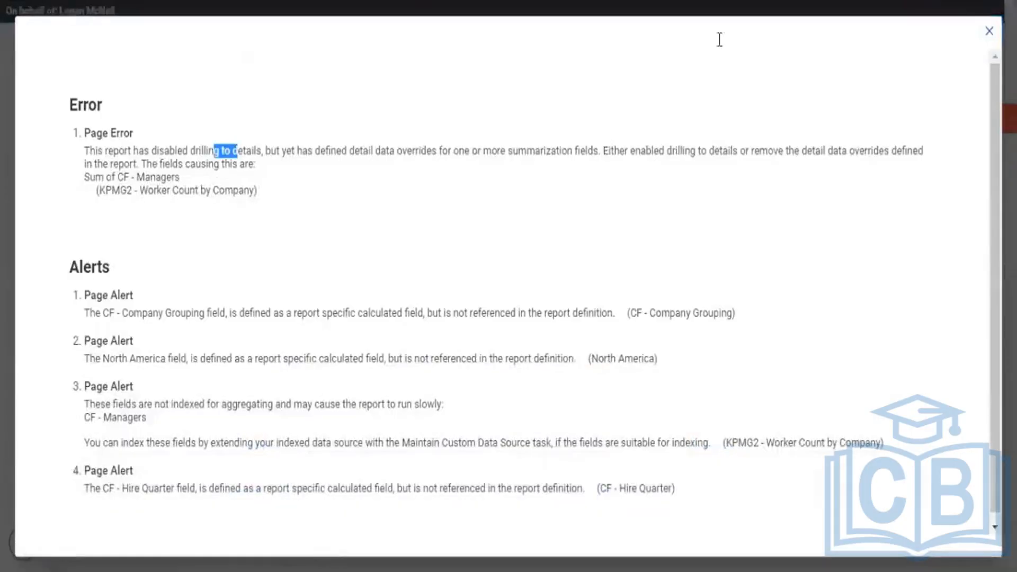
pyautogui.click(988, 33)
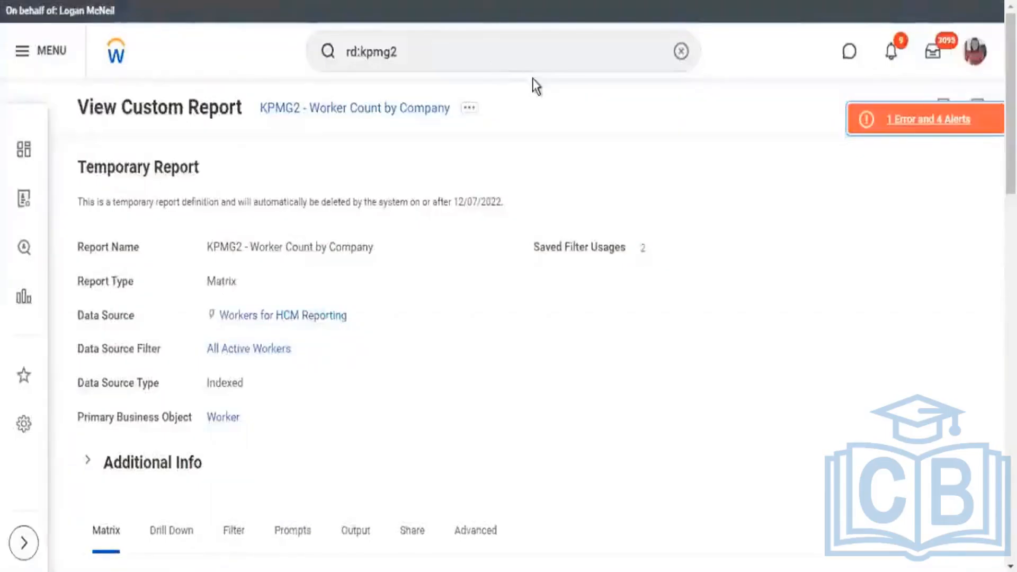
# Examine the matrix report's Manager summarization row, and select the Age option on the Age field in KPMG2 - Worker Details.
pyautogui.scroll(-20, 543, 84)
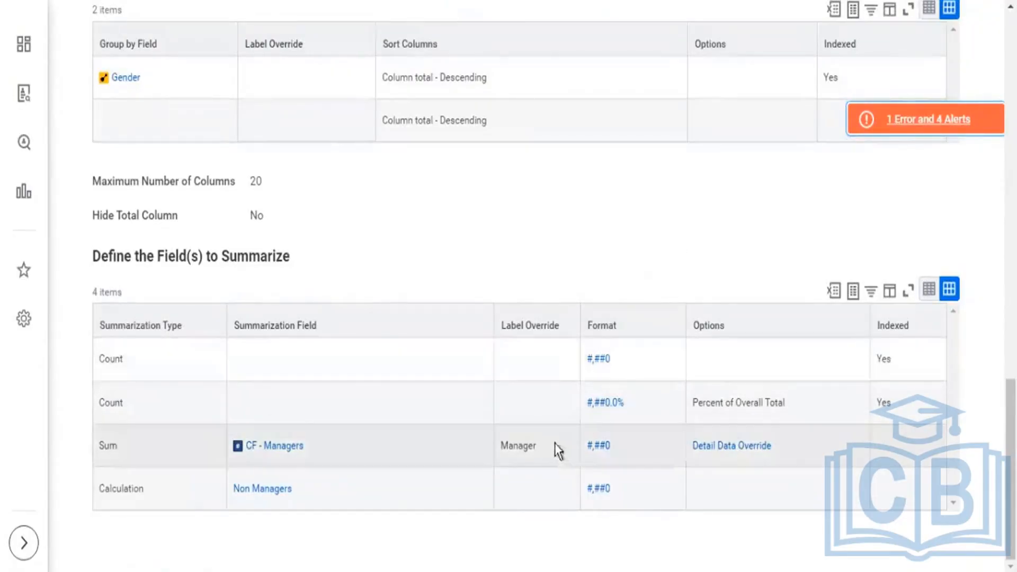
pyautogui.moveTo(508, 445); pyautogui.dragTo(524, 446)
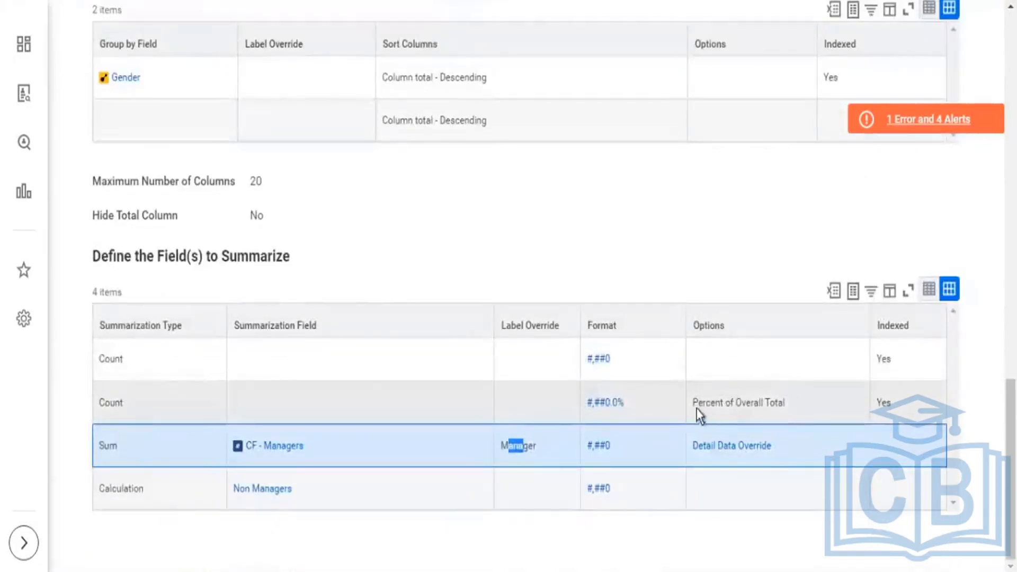
pyautogui.scroll(5, 347, 127)
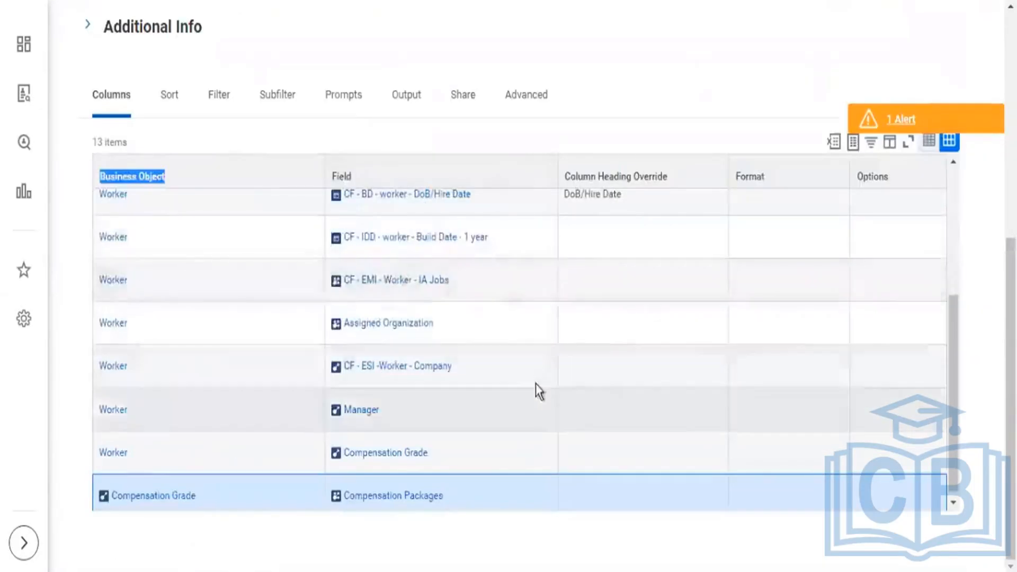
pyautogui.scroll(10, 536, 383)
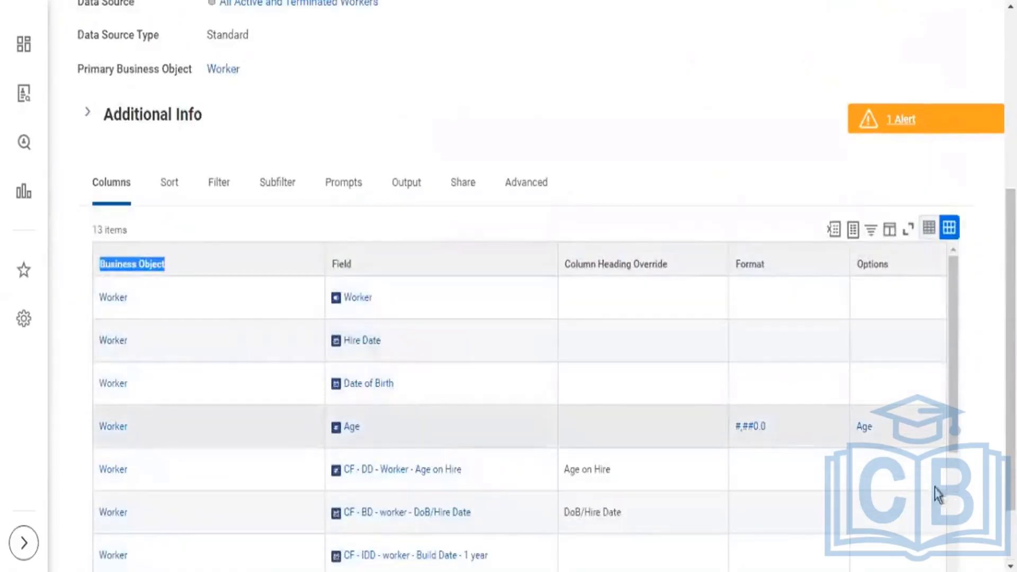
pyautogui.click(872, 433)
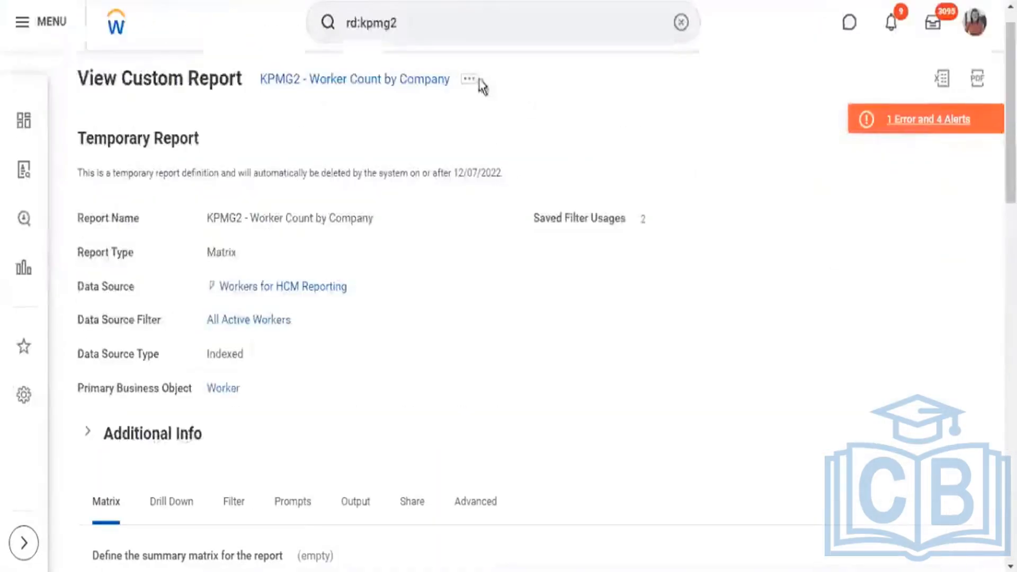
# Open the KPMG2 - Worker Count by Company custom report for editing.
pyautogui.click(477, 81)
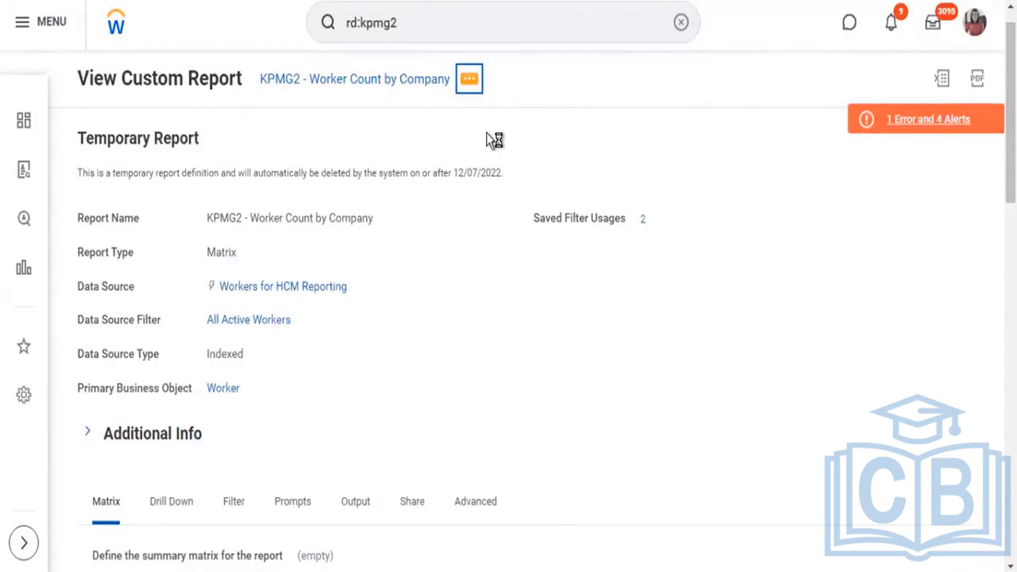
pyautogui.moveTo(522, 143)
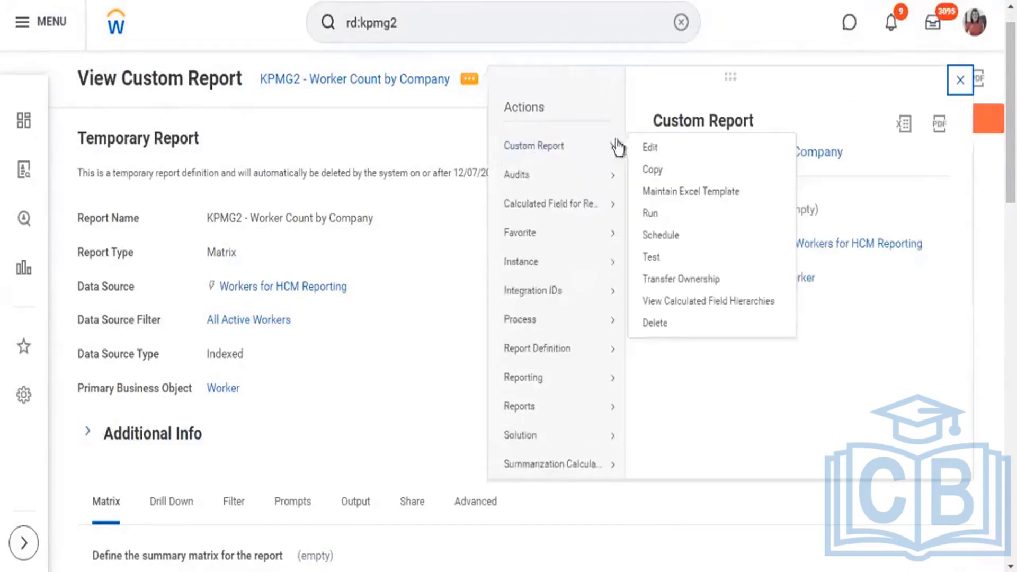
pyautogui.click(653, 151)
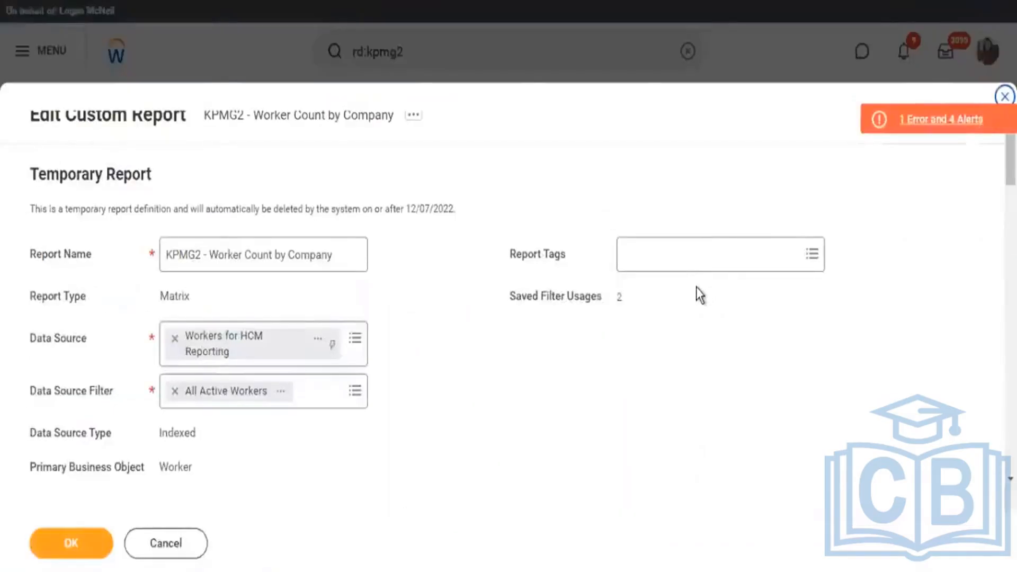
# Clear the report's Drill Down Options setting so that drilling to details is no longer disabled.
pyautogui.scroll(-15, 479, 265)
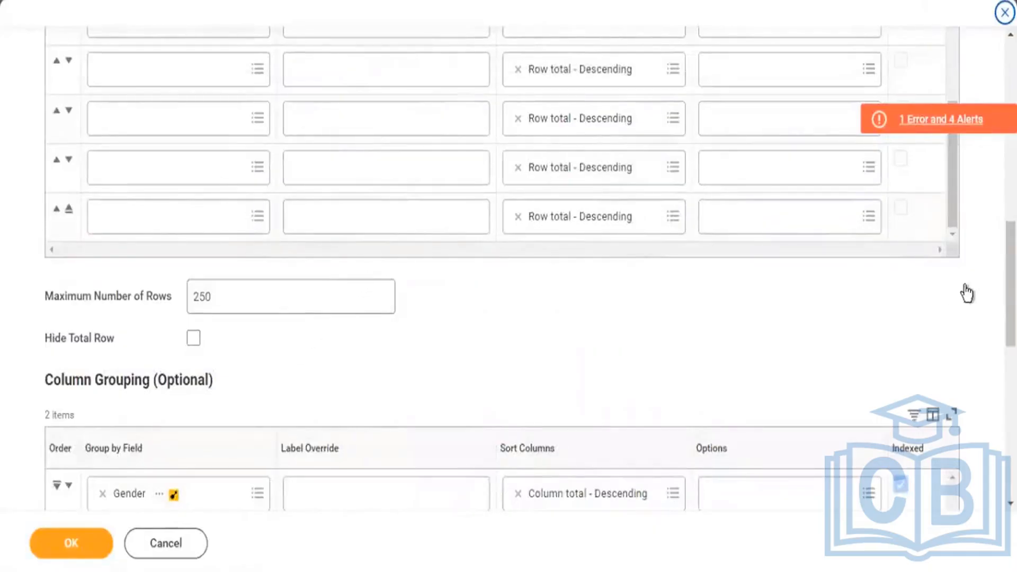
pyautogui.scroll(8, 93, 159)
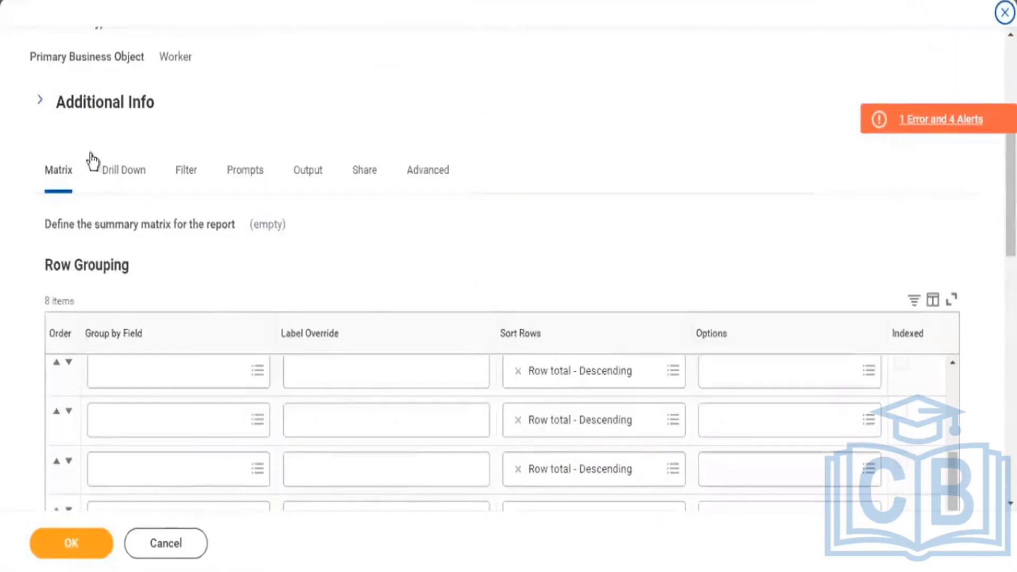
pyautogui.scroll(2, 119, 176)
pyautogui.scroll(5, 127, 256)
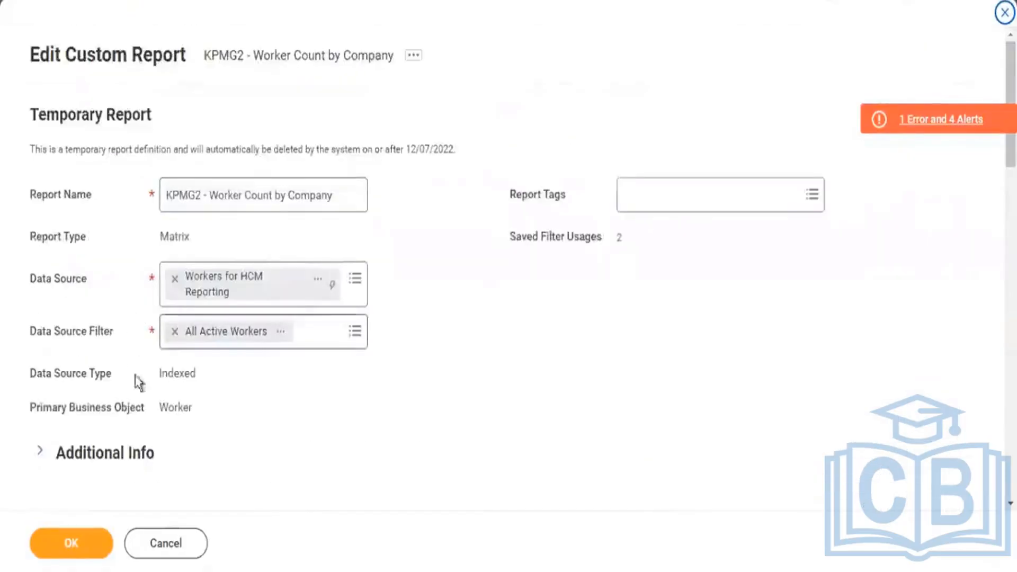
pyautogui.scroll(-2, 159, 371)
pyautogui.scroll(-4, 135, 350)
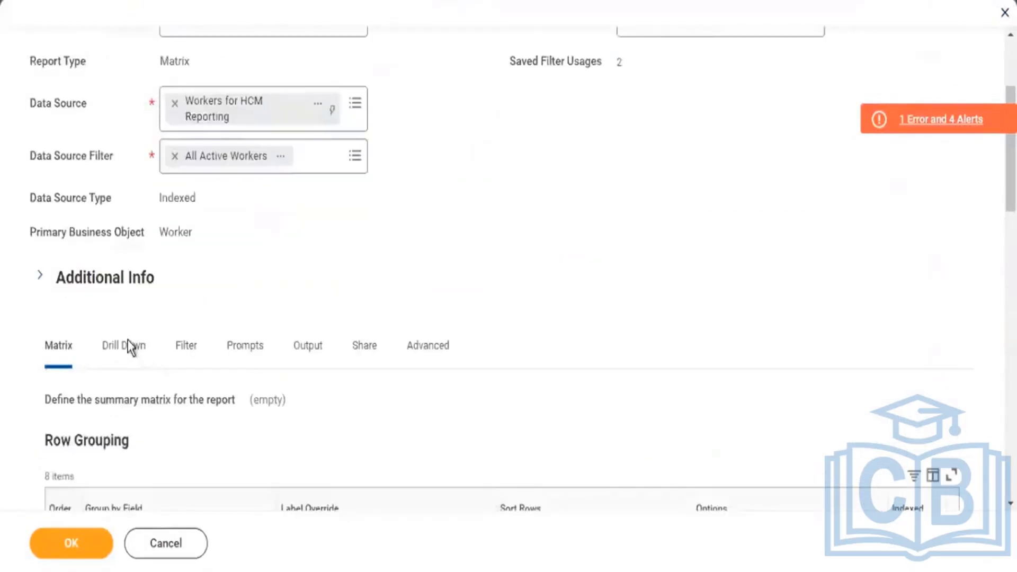
pyautogui.click(125, 261)
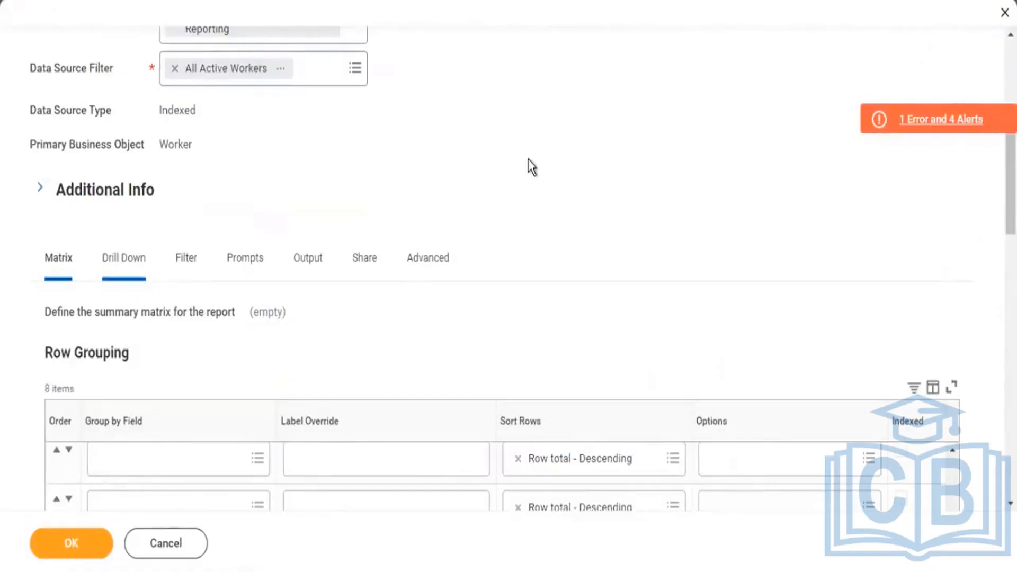
pyautogui.scroll(-10, 530, 174)
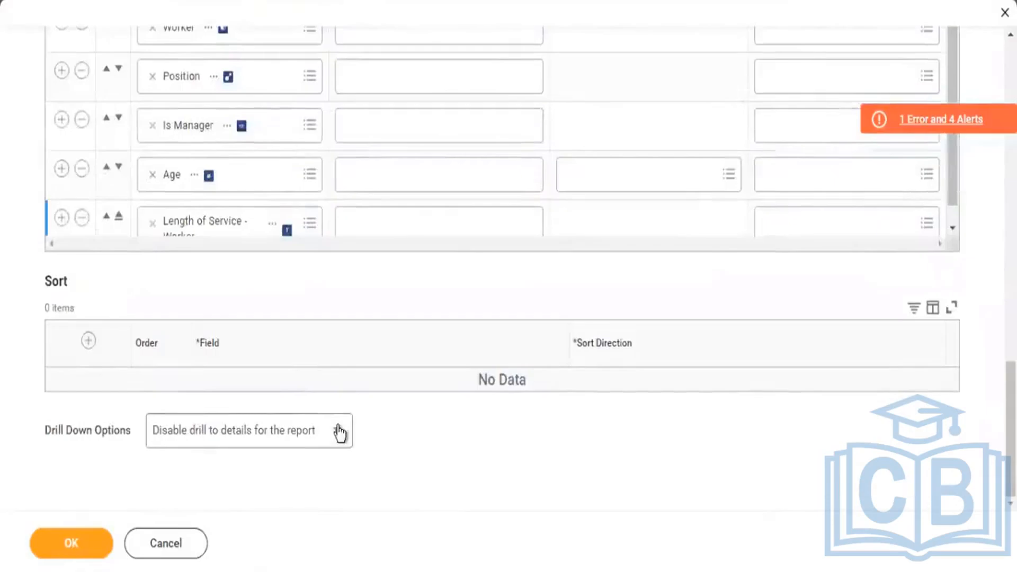
pyautogui.click(256, 444)
pyautogui.click(256, 460)
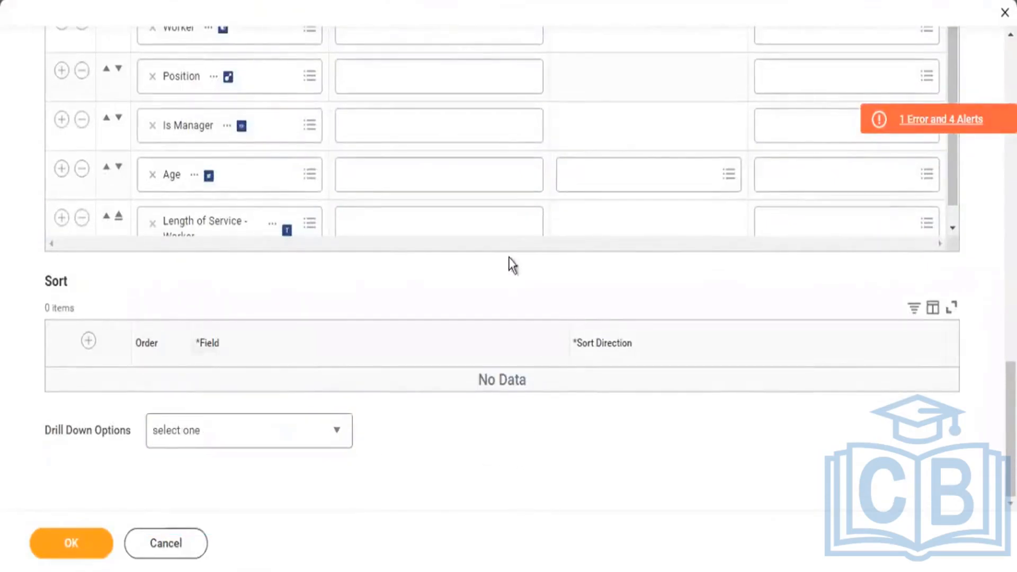
# Look up the Create Analytic Indicator for Report choice among the options of the matrix's CF - Managers summarization field.
pyautogui.scroll(5, 508, 262)
pyautogui.scroll(4, 318, 263)
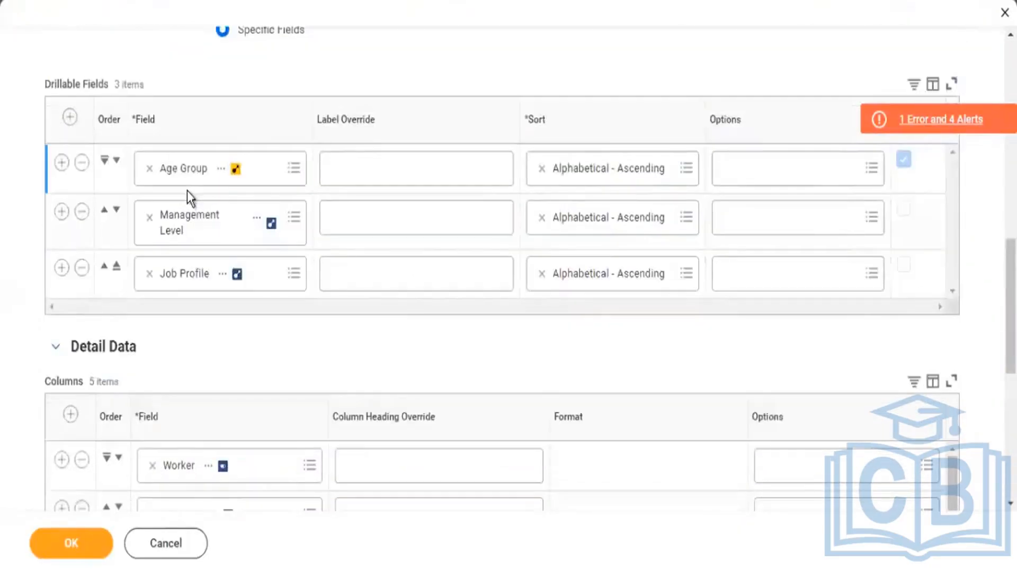
pyautogui.scroll(2, 185, 174)
pyautogui.scroll(4, 185, 175)
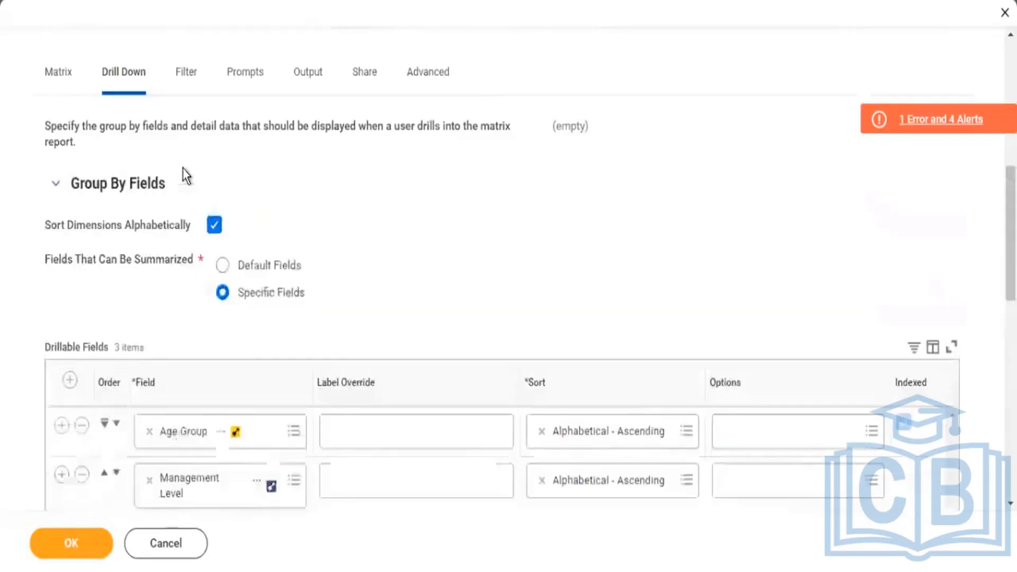
pyautogui.click(56, 70)
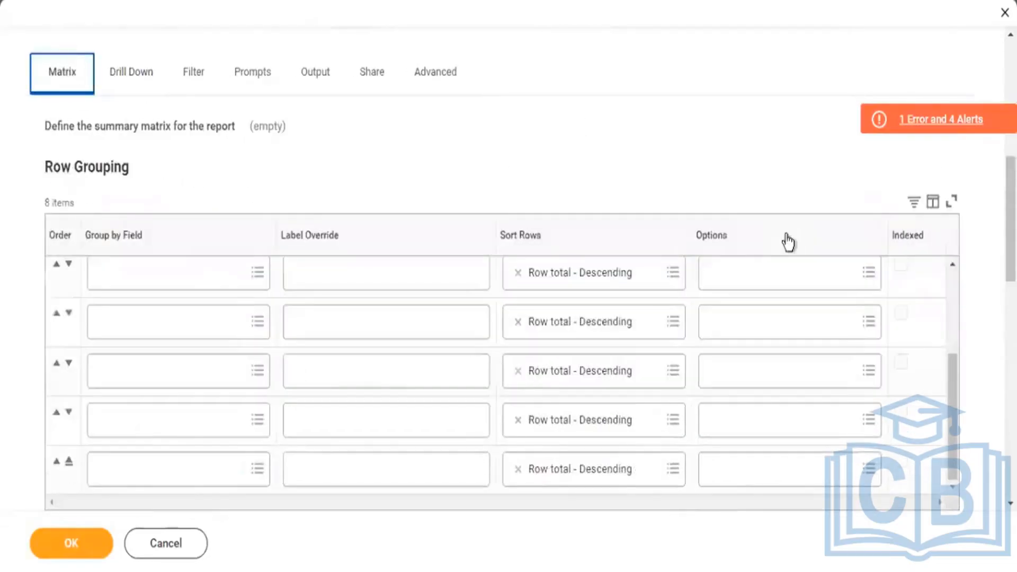
pyautogui.scroll(-12, 783, 238)
pyautogui.scroll(-7, 705, 313)
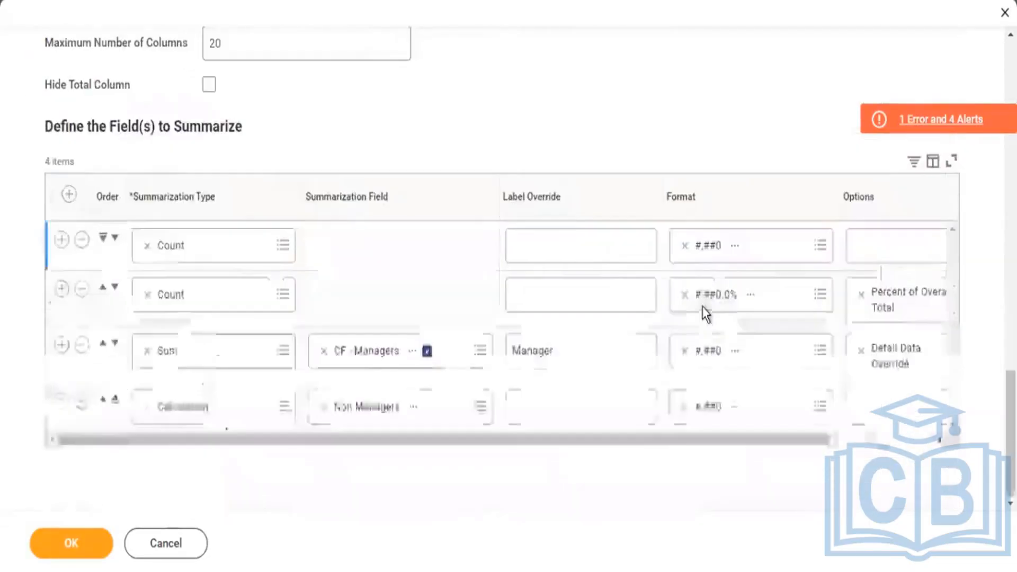
pyautogui.moveTo(727, 440); pyautogui.dragTo(869, 450)
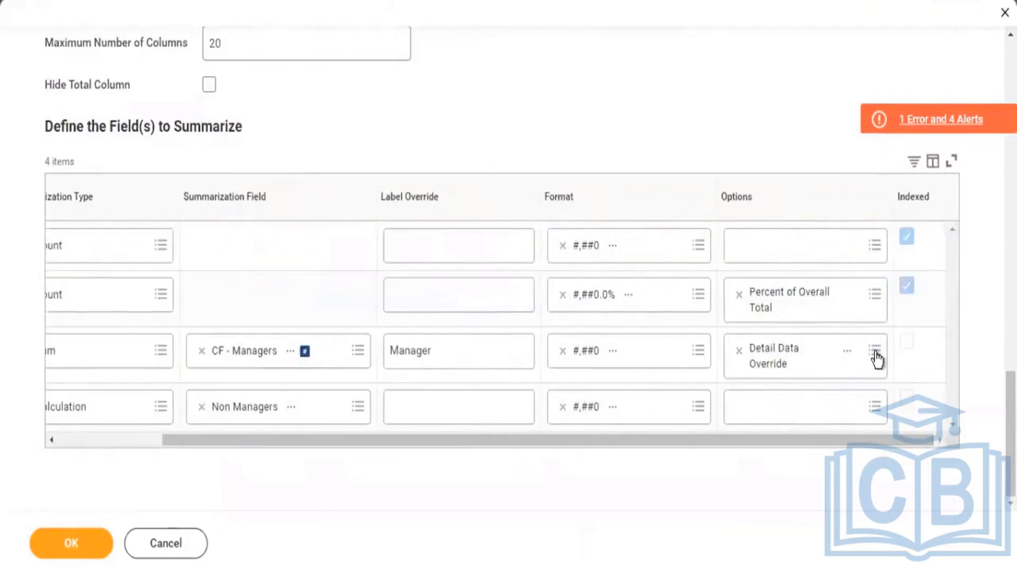
pyautogui.click(874, 351)
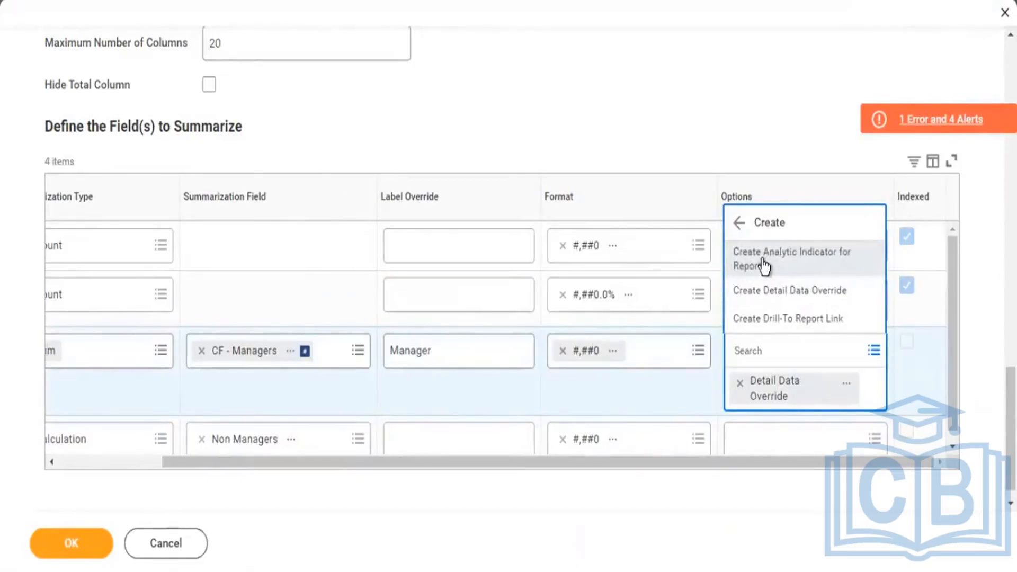
pyautogui.click(764, 270)
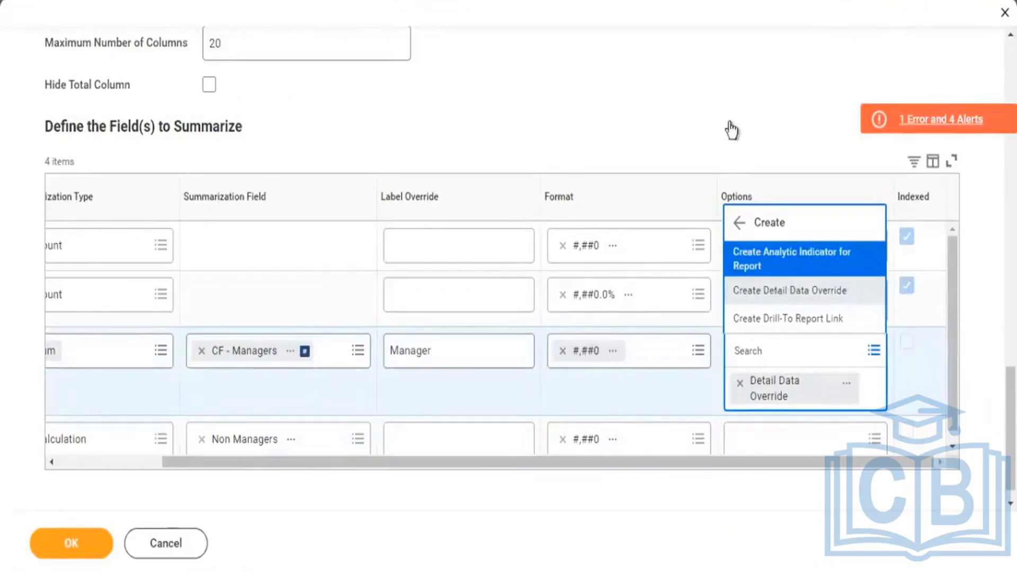
pyautogui.click(772, 163)
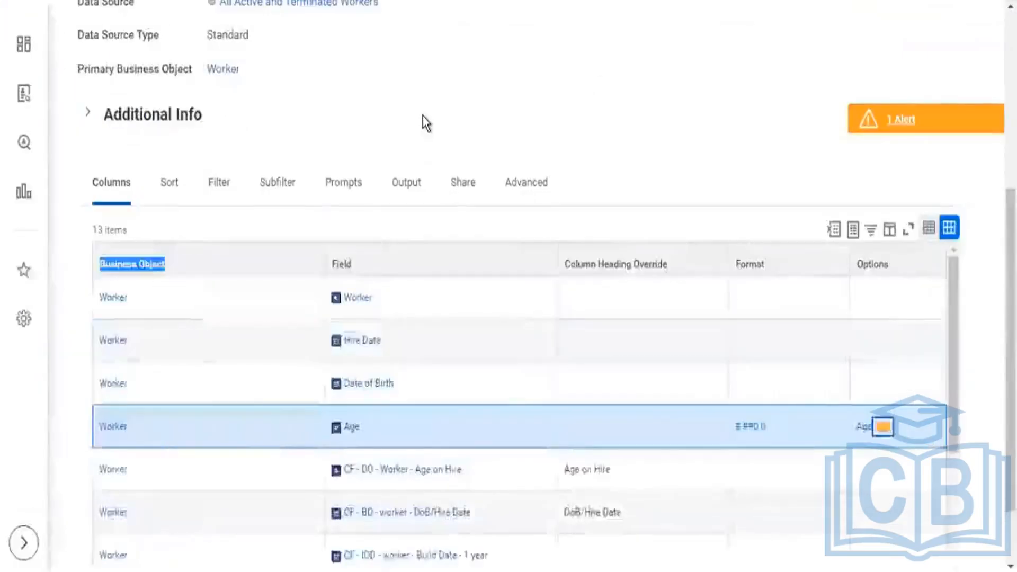
# Open the KPMG2 - Worker Details custom report for editing.
pyautogui.scroll(6, 421, 115)
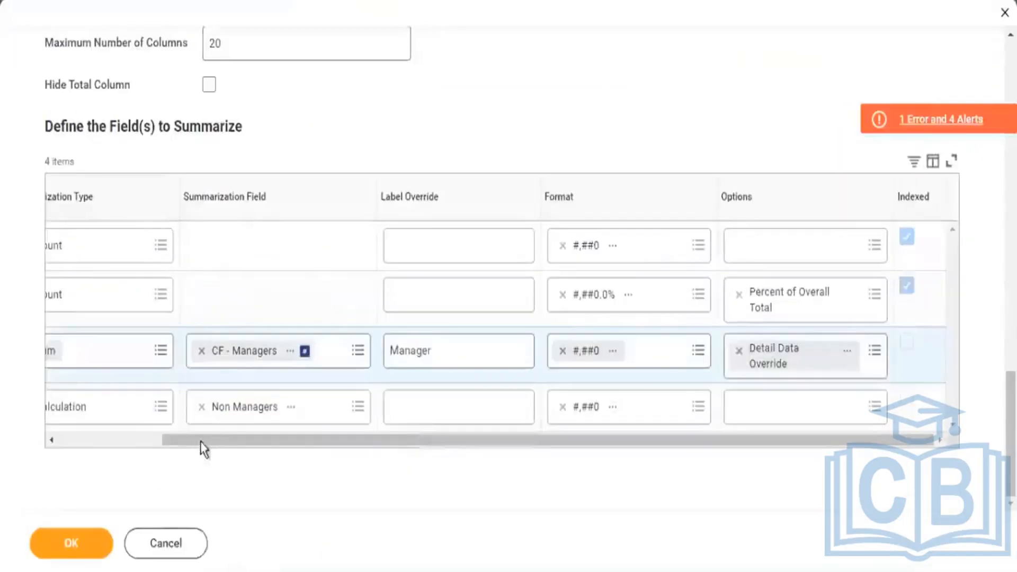
pyautogui.moveTo(546, 481); pyautogui.dragTo(713, 498)
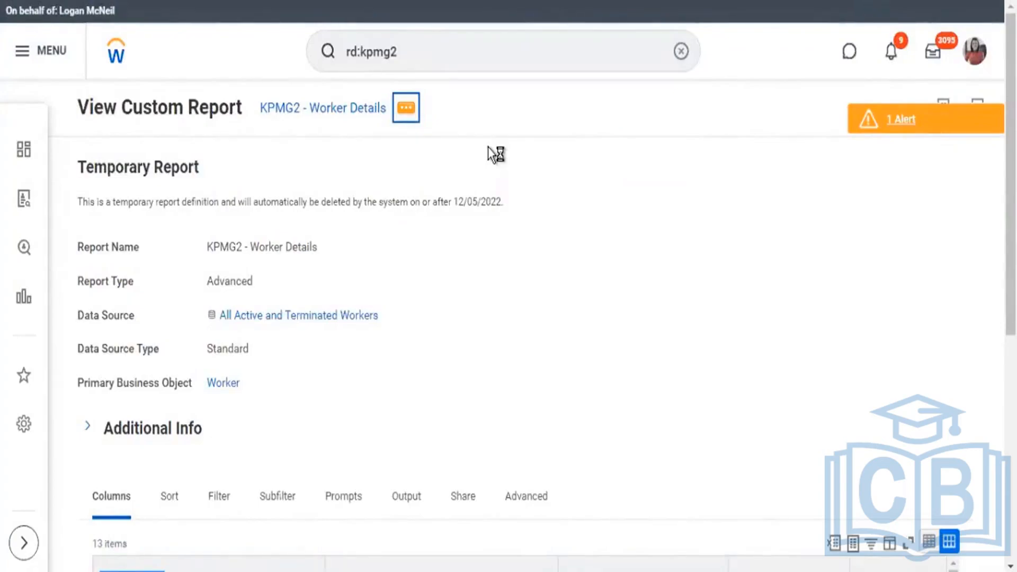
pyautogui.moveTo(467, 168)
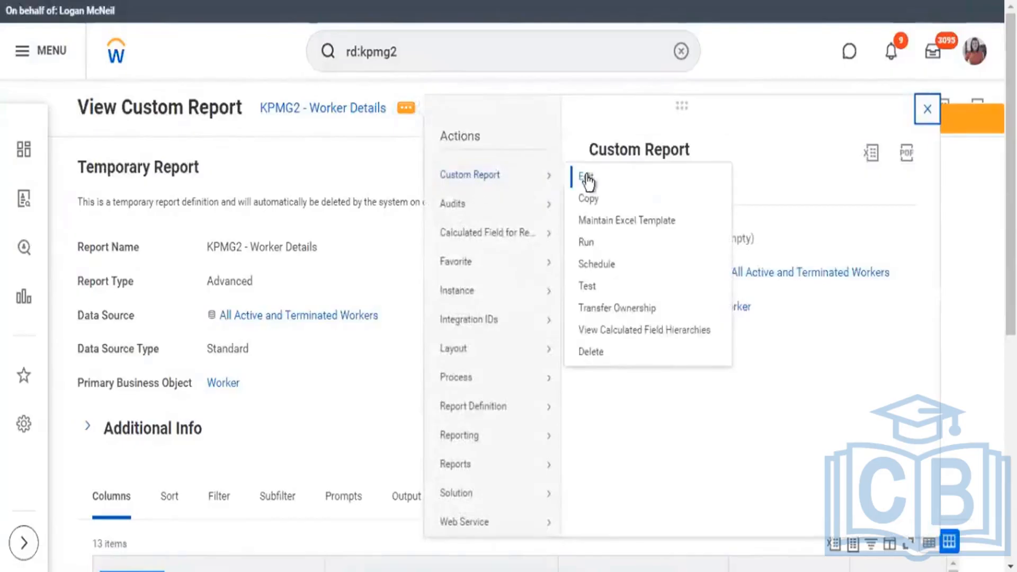
pyautogui.click(587, 176)
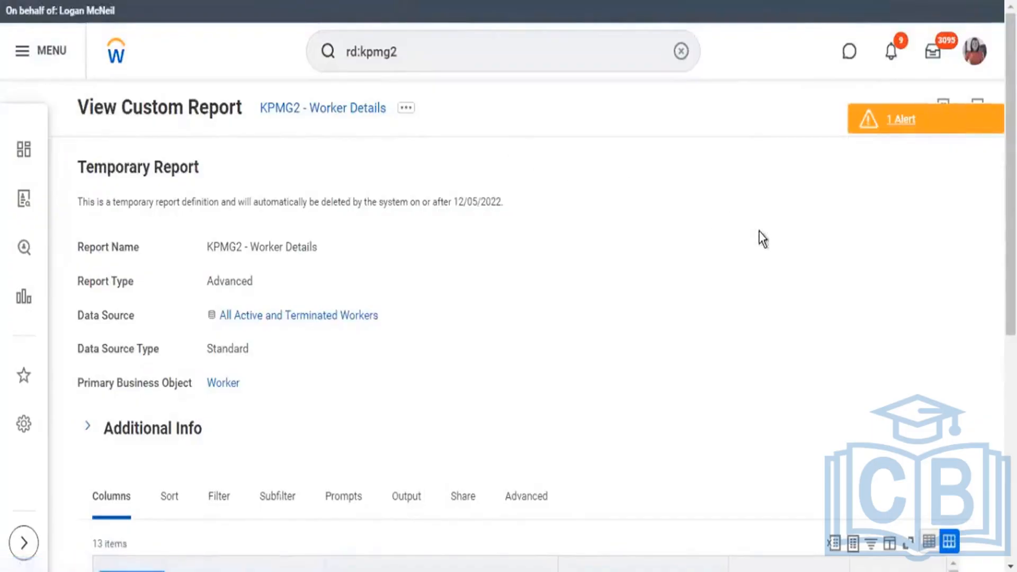
# Start creating a report-specific analytic indicator from the options of the Age field.
pyautogui.scroll(-10, 743, 313)
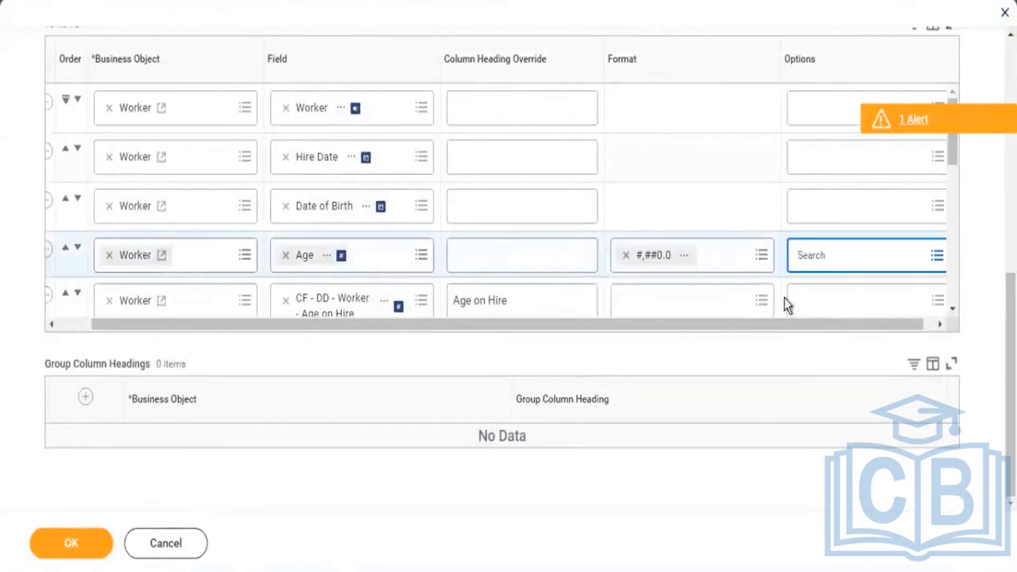
pyautogui.scroll(-2, 833, 263)
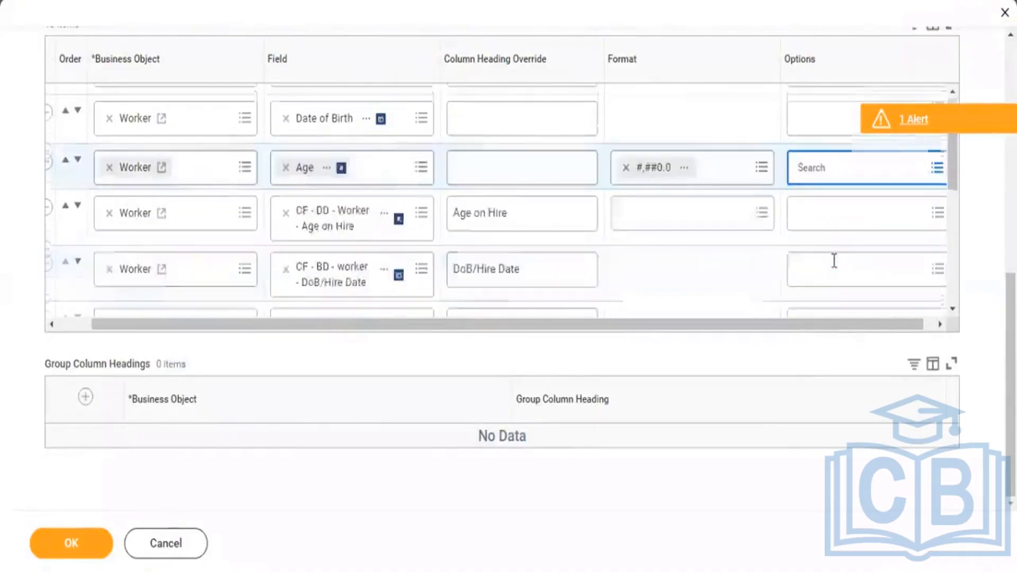
pyautogui.click(938, 169)
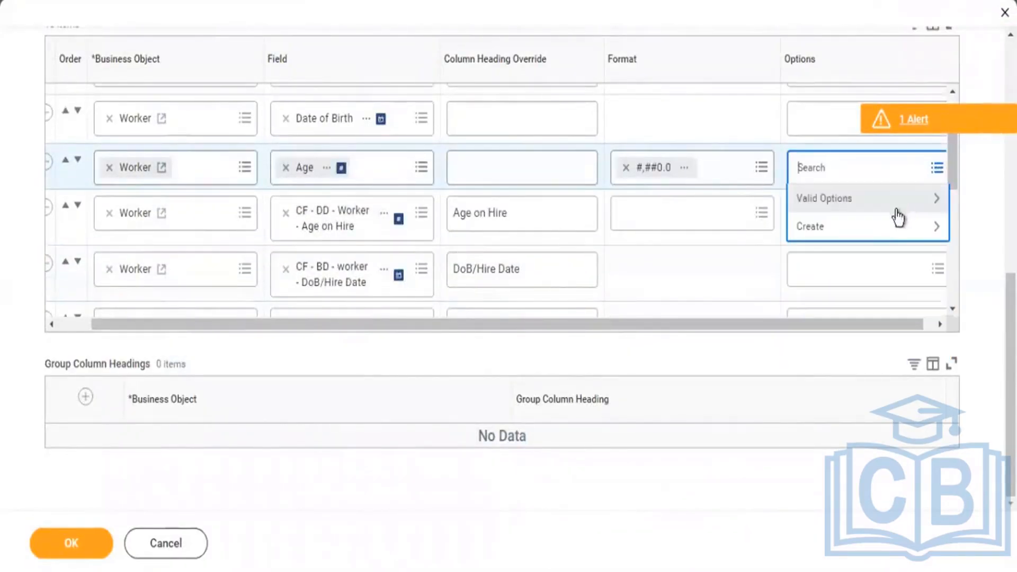
pyautogui.click(928, 228)
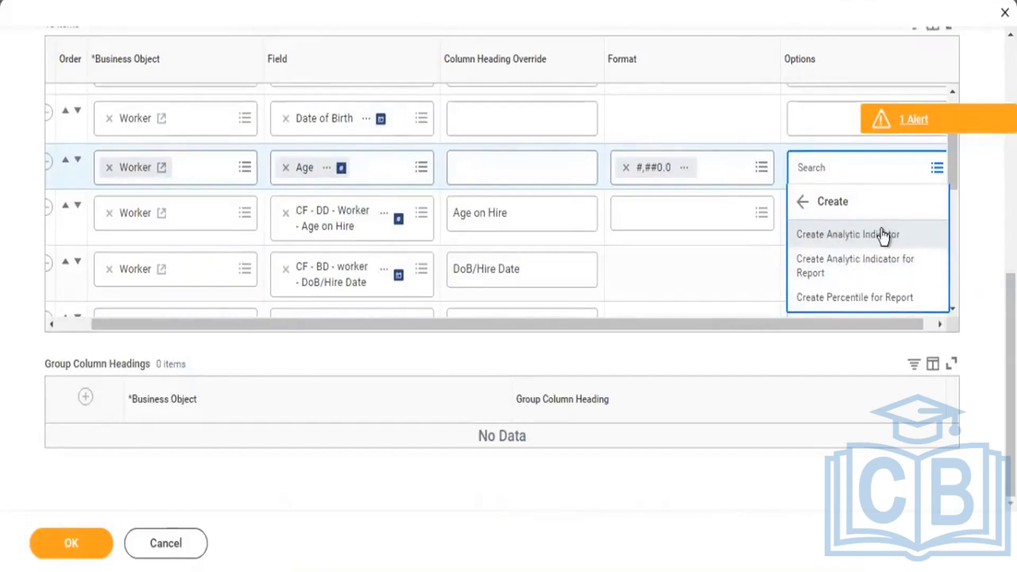
pyautogui.click(841, 272)
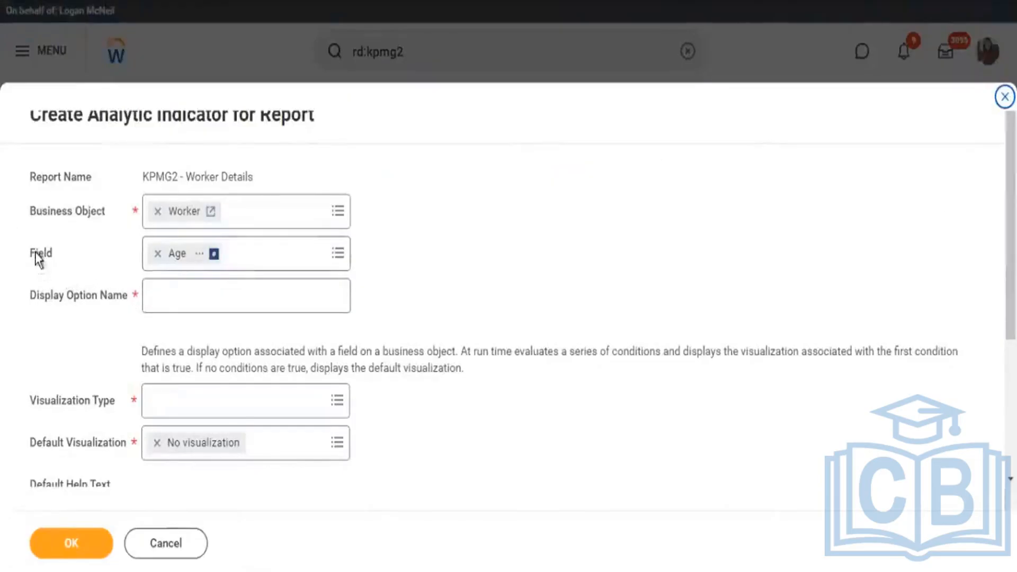
# Name the Age field's analytic indicator display option "Age AI".
pyautogui.moveTo(58, 252); pyautogui.dragTo(36, 253)
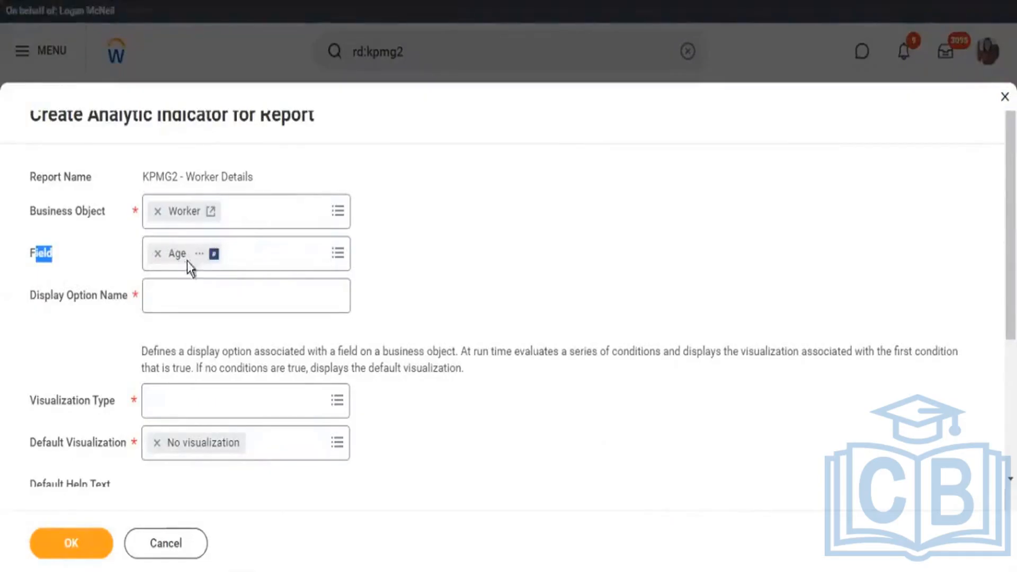
pyautogui.click(205, 293)
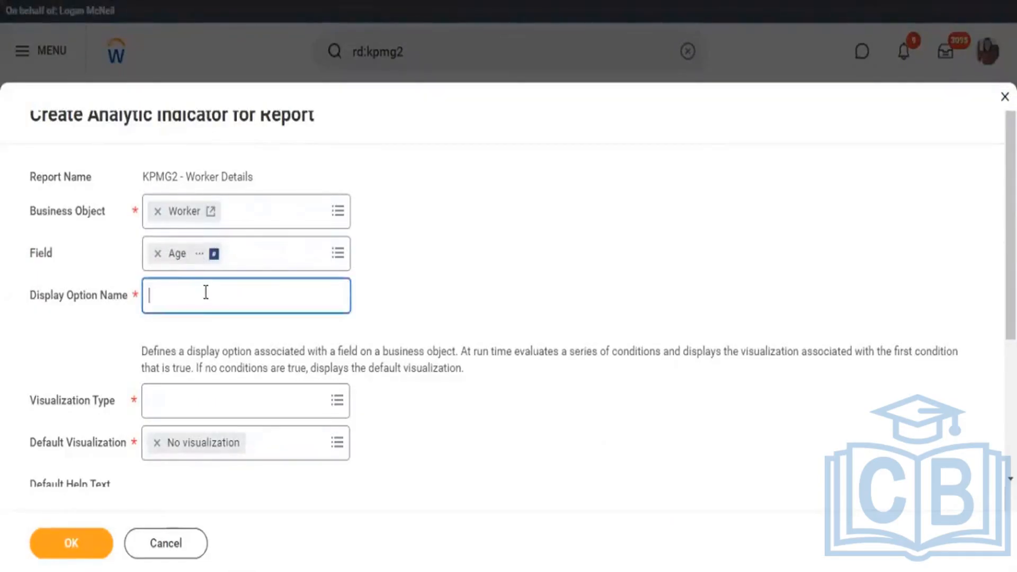
pyautogui.write('AGe')
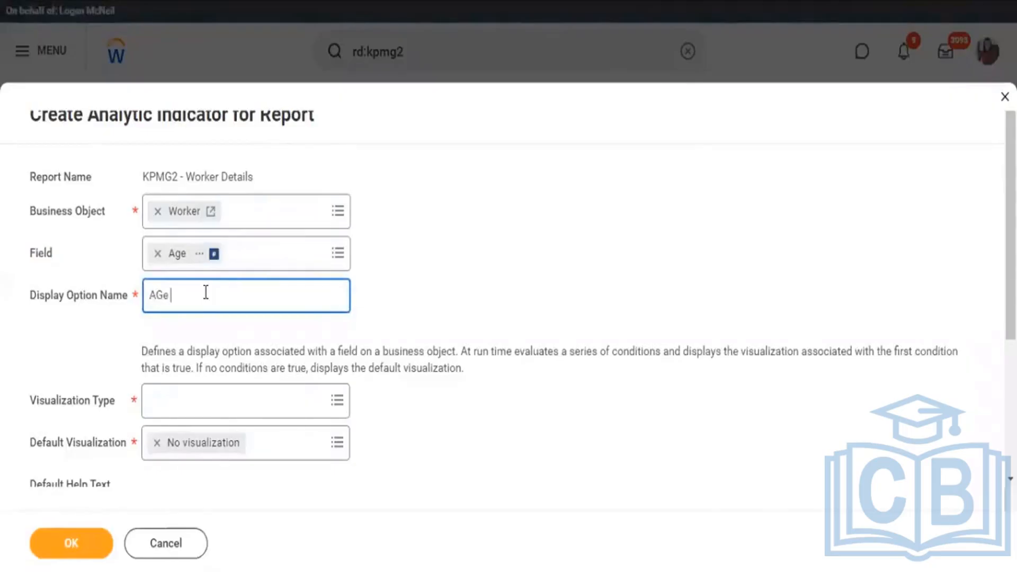
pyautogui.press('BackSpace')
pyautogui.press('BackSpace')
pyautogui.write('ge A')
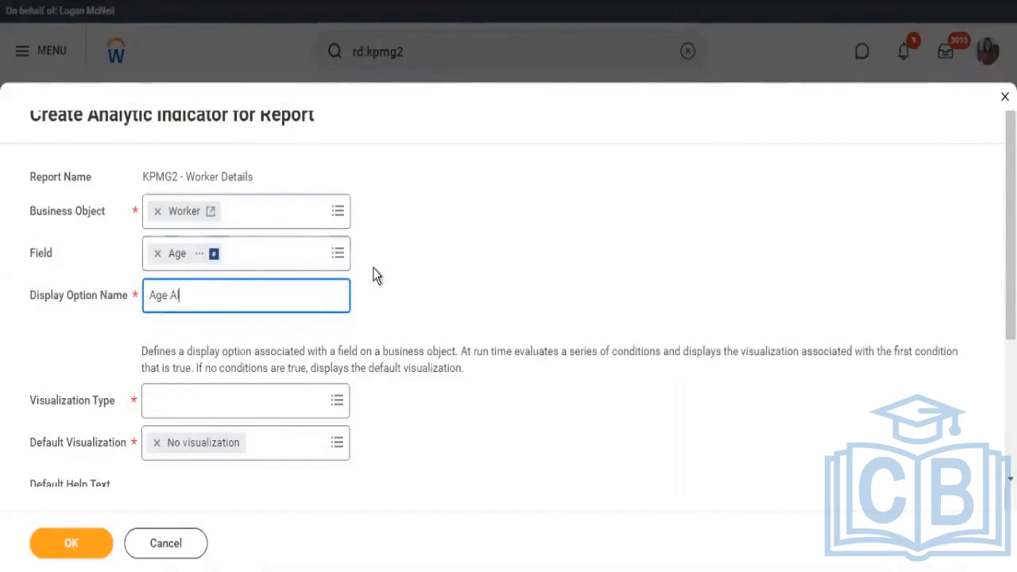
# Set the indicator's visualization type to Status - Green/Yellow/Red.
pyautogui.scroll(-3, 373, 271)
pyautogui.scroll(-1, 373, 268)
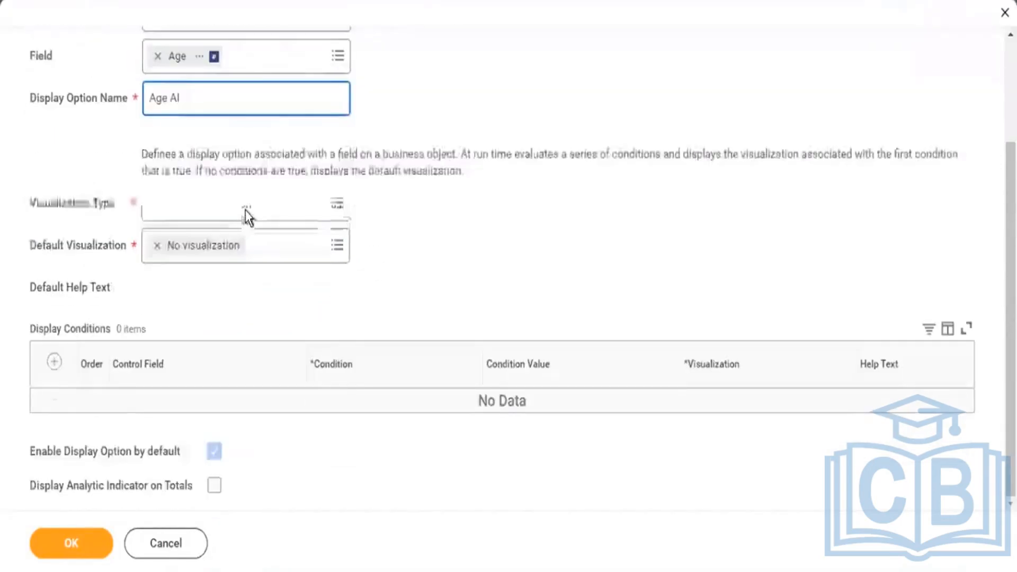
pyautogui.moveTo(46, 209); pyautogui.dragTo(95, 206)
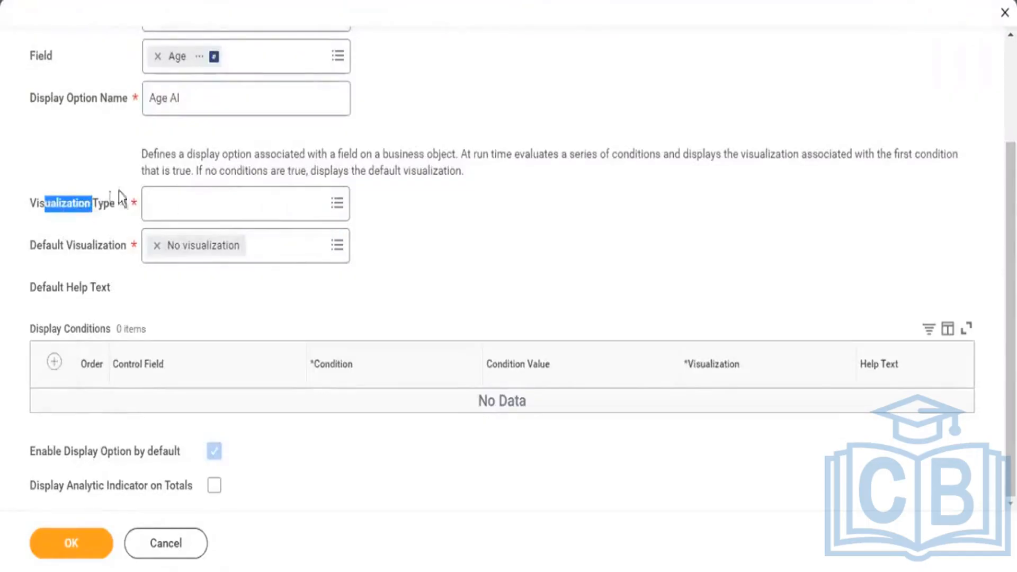
pyautogui.click(338, 210)
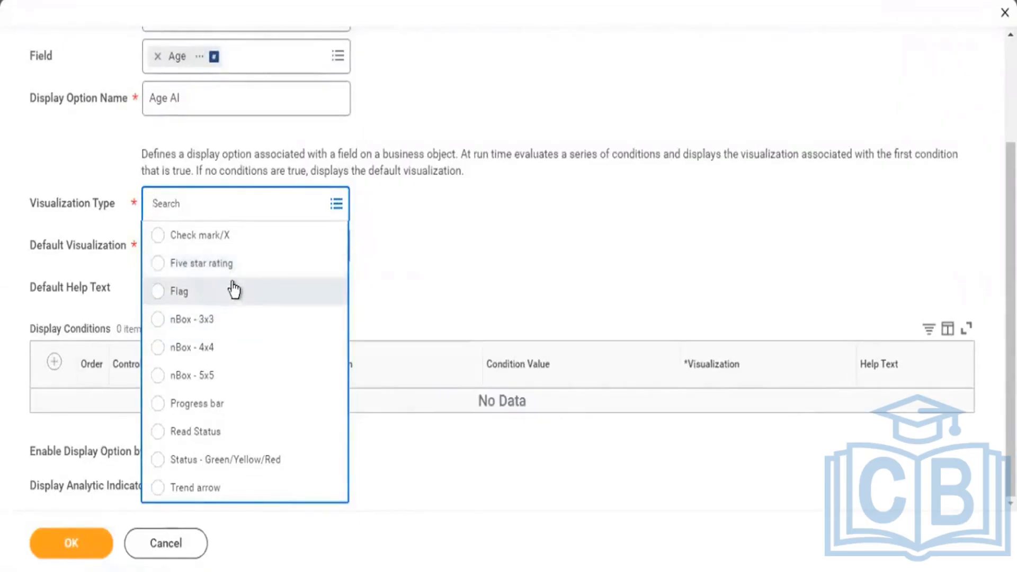
pyautogui.click(244, 460)
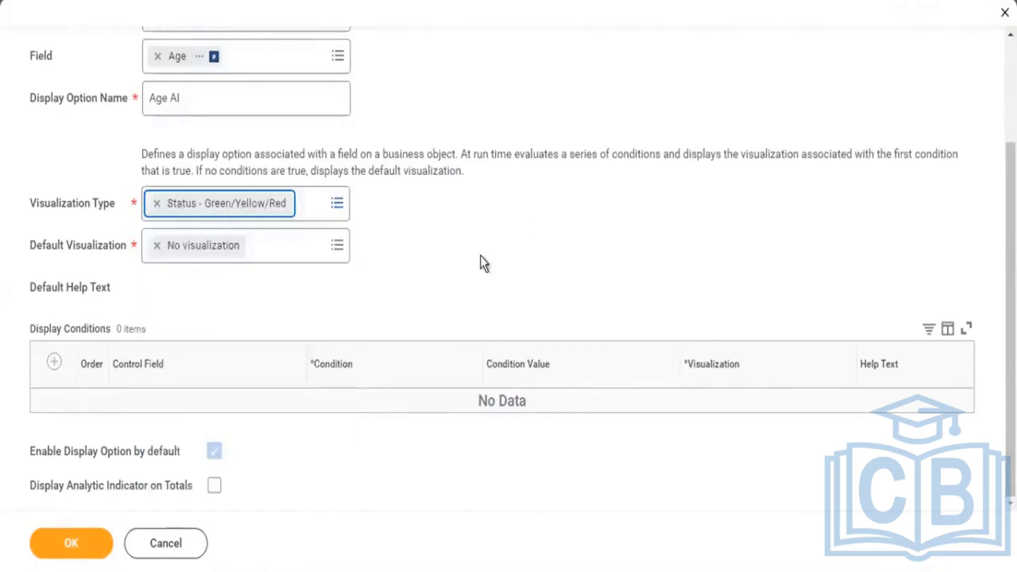
# Add a display condition that shows a Green circle when Age is less than or equal to 20.
pyautogui.click(55, 365)
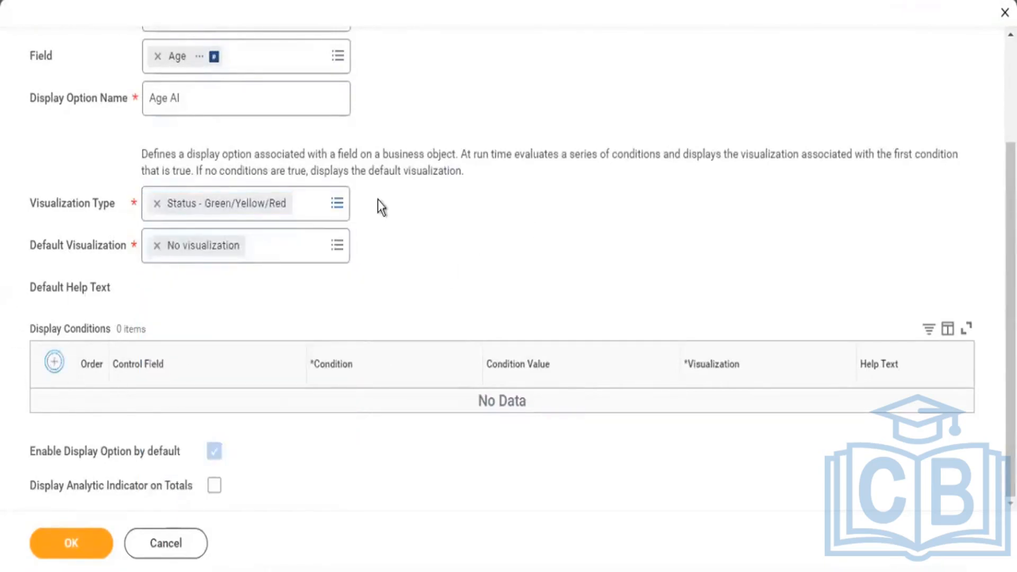
pyautogui.scroll(-1, 381, 218)
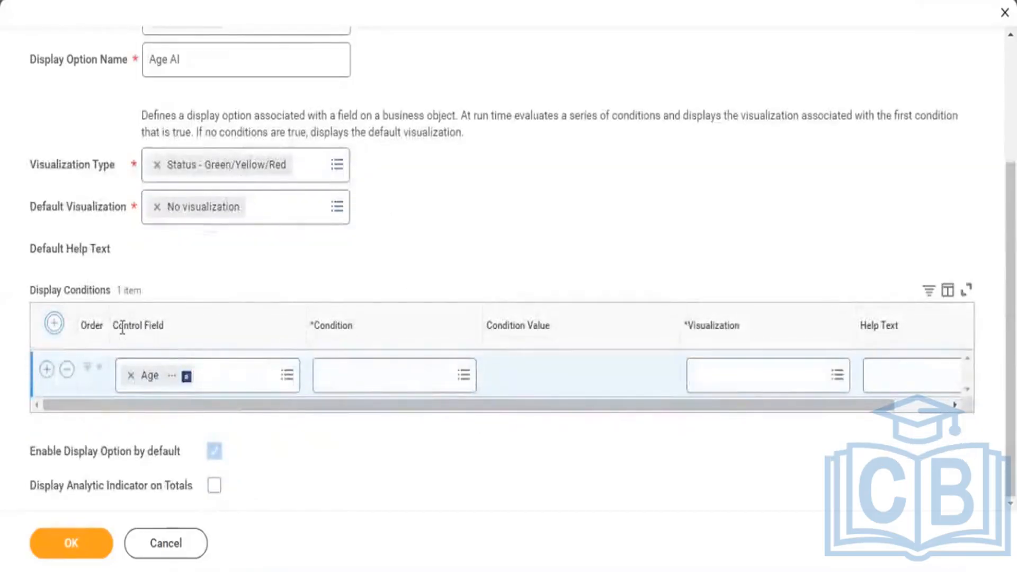
pyautogui.moveTo(126, 327); pyautogui.dragTo(165, 325)
pyautogui.scroll(4, 388, 193)
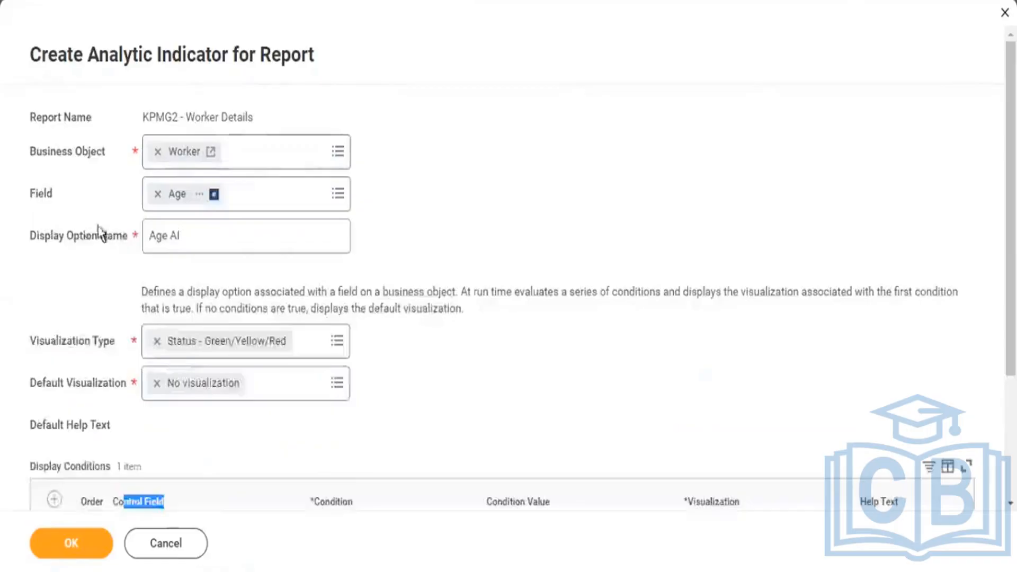
pyautogui.moveTo(37, 197); pyautogui.dragTo(110, 201)
pyautogui.scroll(-4, 587, 300)
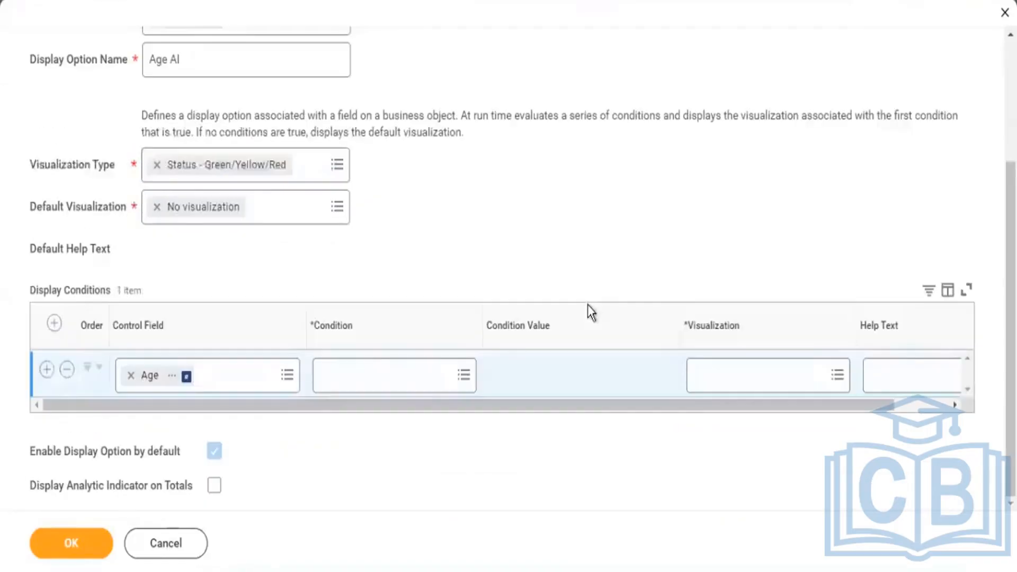
pyautogui.click(461, 377)
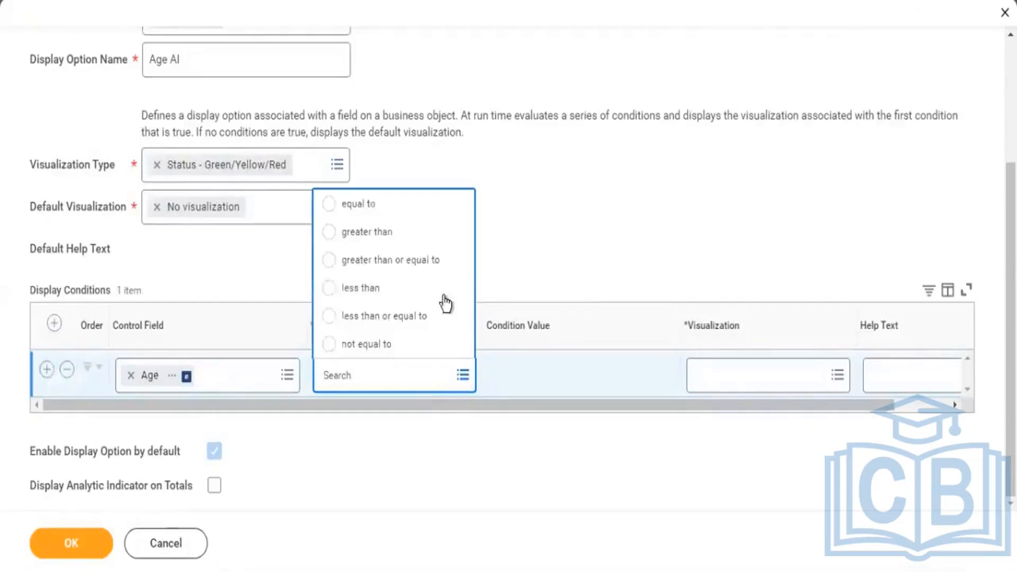
pyautogui.click(408, 319)
pyautogui.click(618, 375)
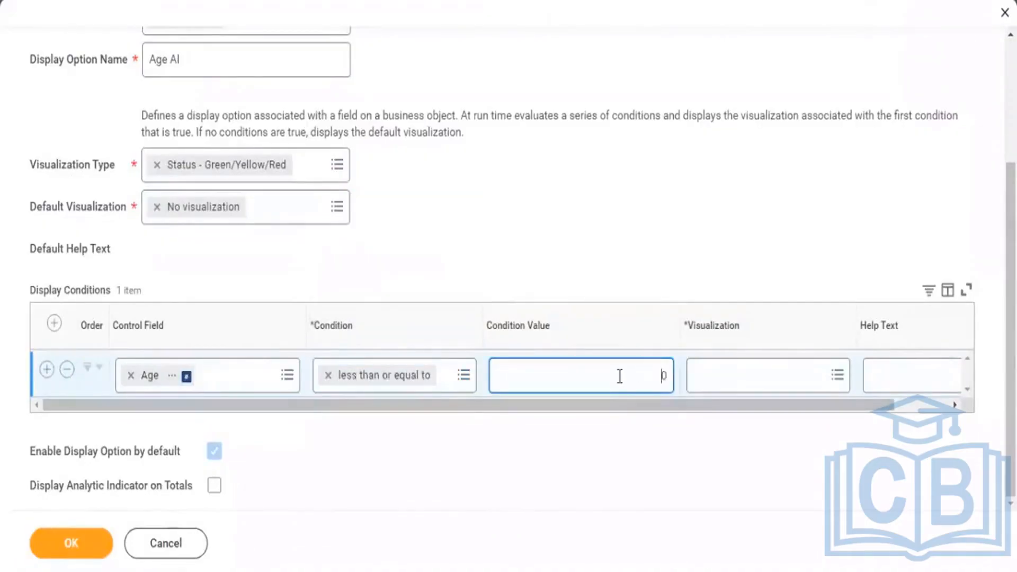
pyautogui.write('20')
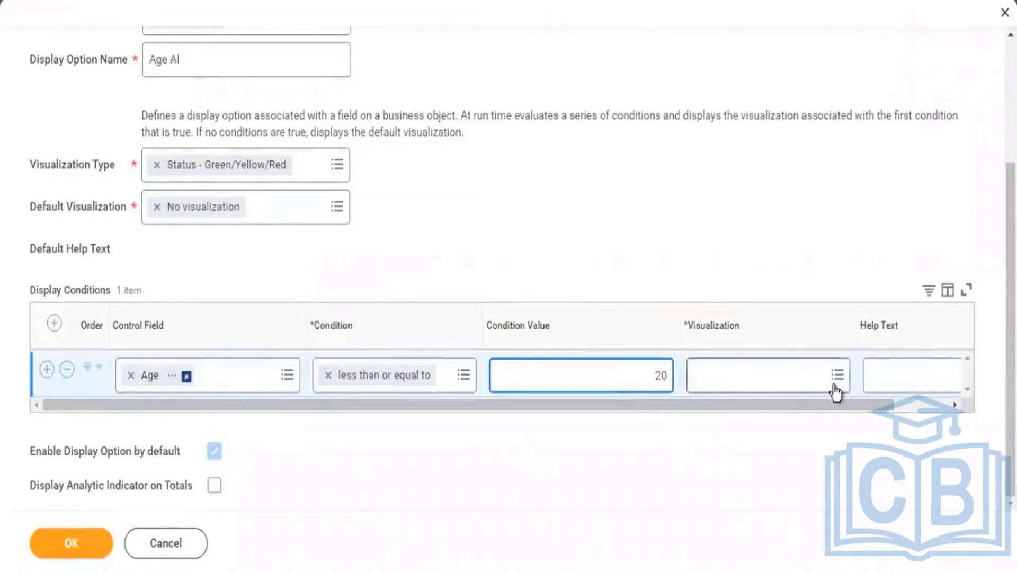
pyautogui.click(833, 384)
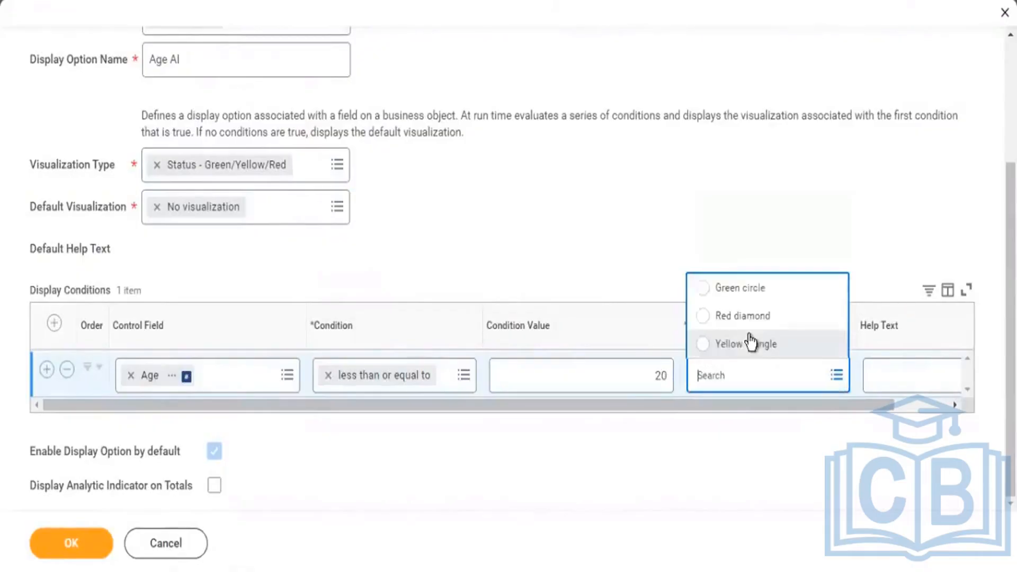
pyautogui.click(722, 290)
# Add a second display condition that shows a Red diamond when Age is greater than 50.
pyautogui.moveTo(43, 168); pyautogui.dragTo(178, 156)
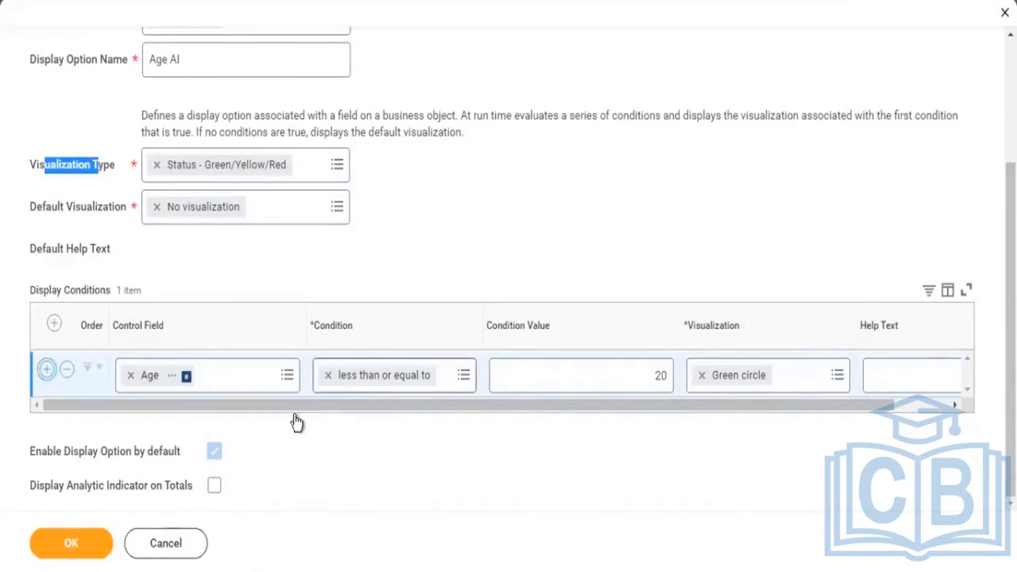
pyautogui.click(463, 430)
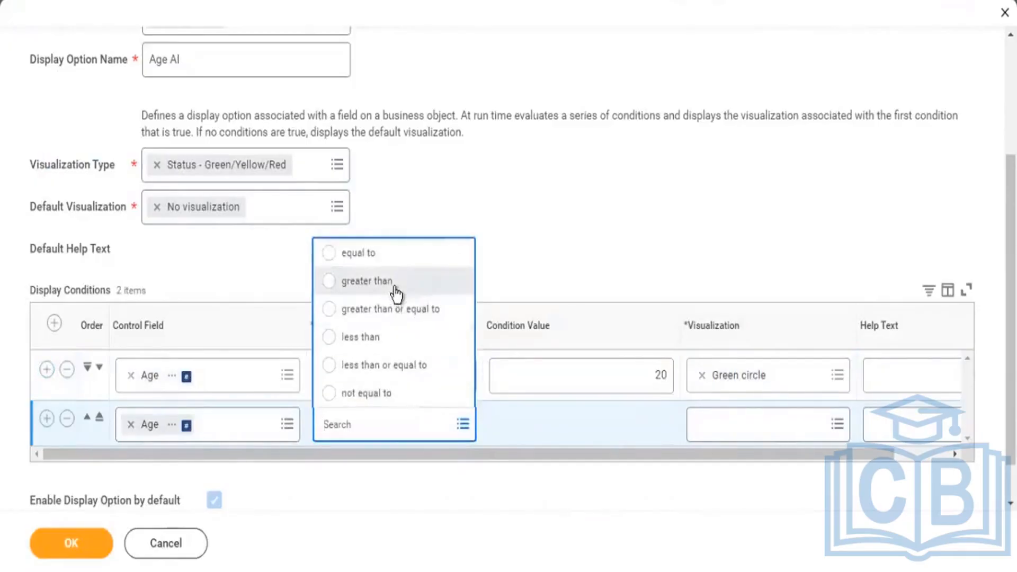
pyautogui.click(396, 294)
pyautogui.click(648, 430)
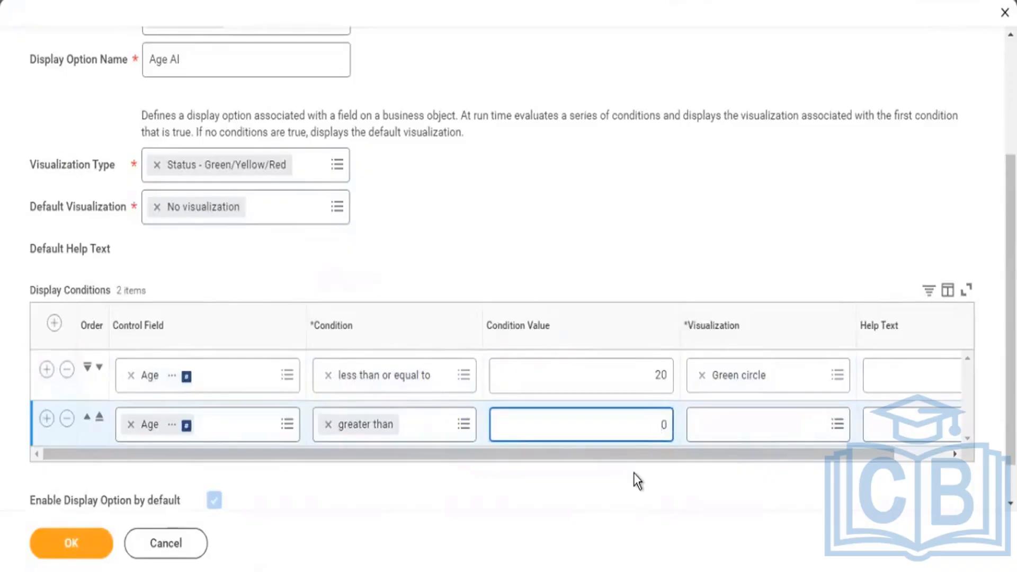
pyautogui.write('5')
pyautogui.click(836, 428)
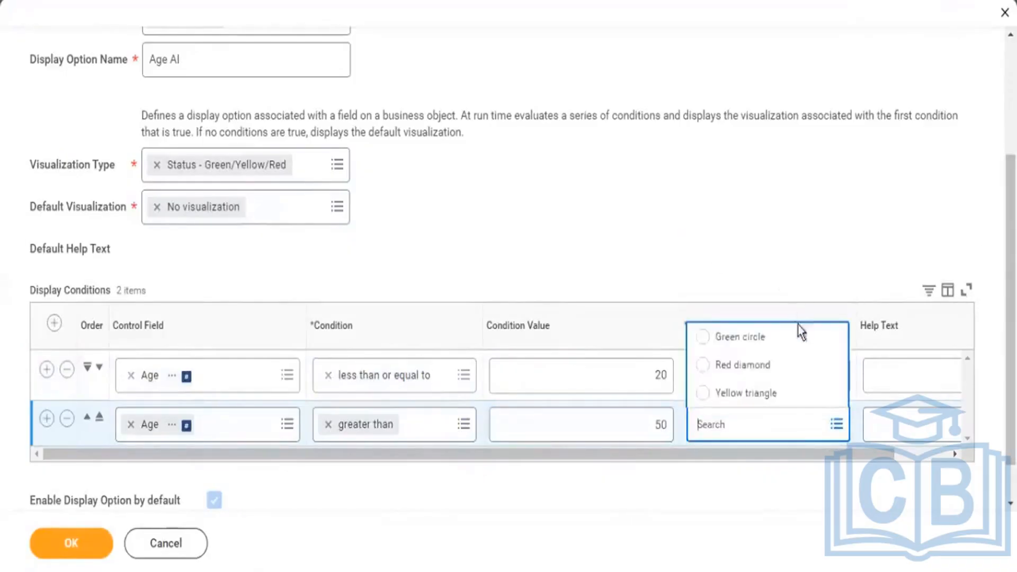
pyautogui.click(765, 372)
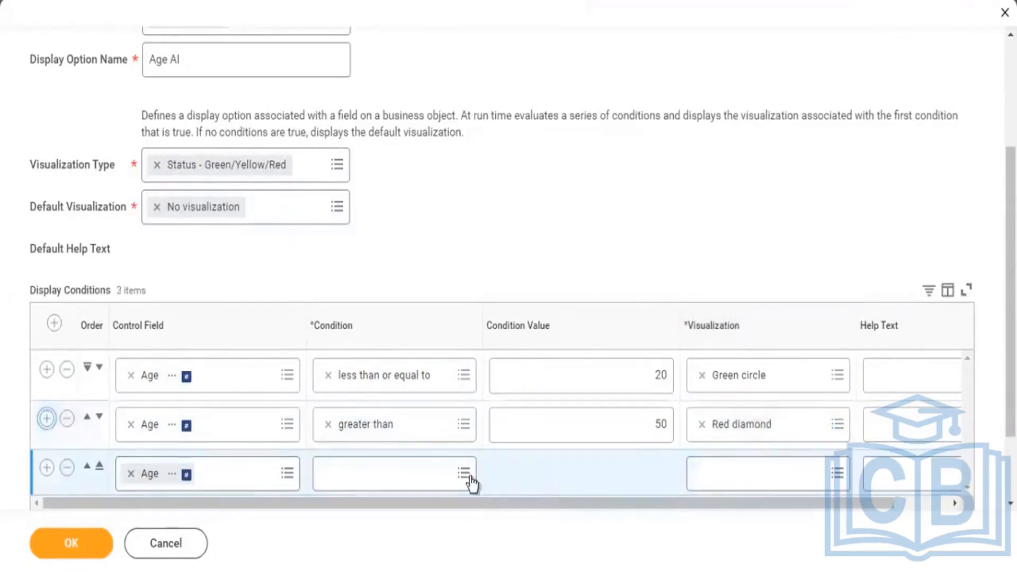
# Complete the third display condition so a Yellow triangle shows when Age is greater than 20.
pyautogui.click(465, 476)
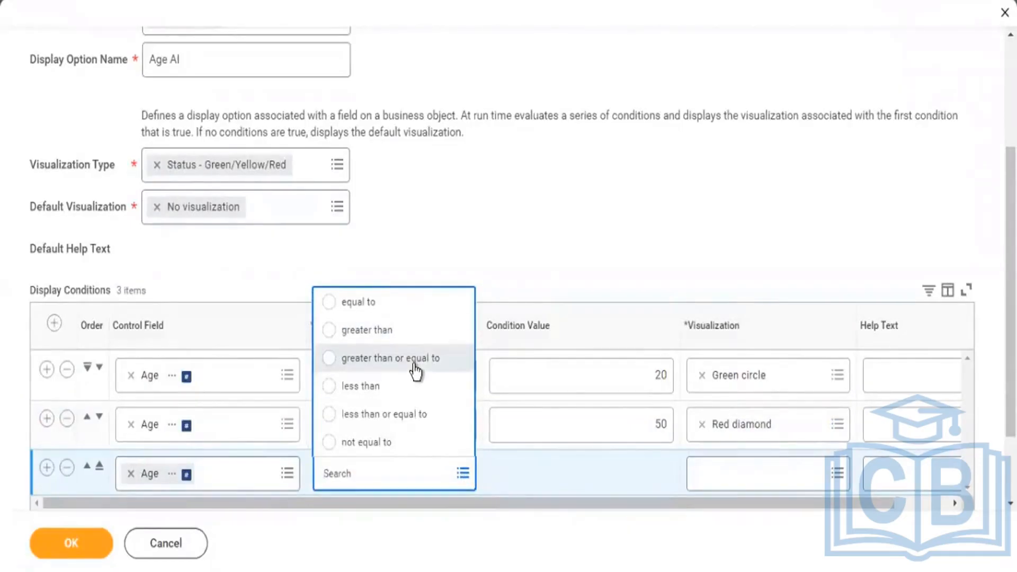
pyautogui.click(390, 339)
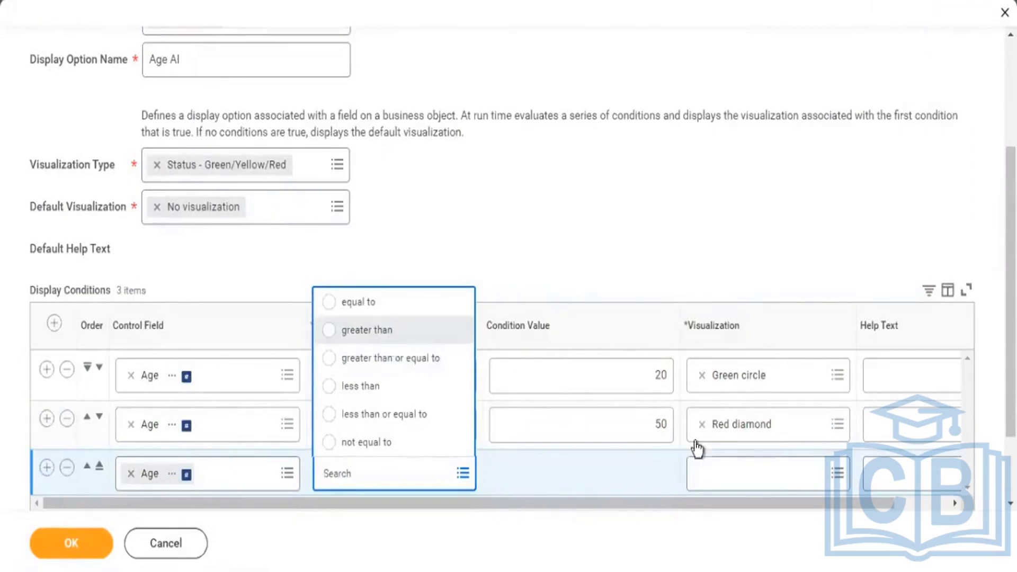
pyautogui.click(660, 471)
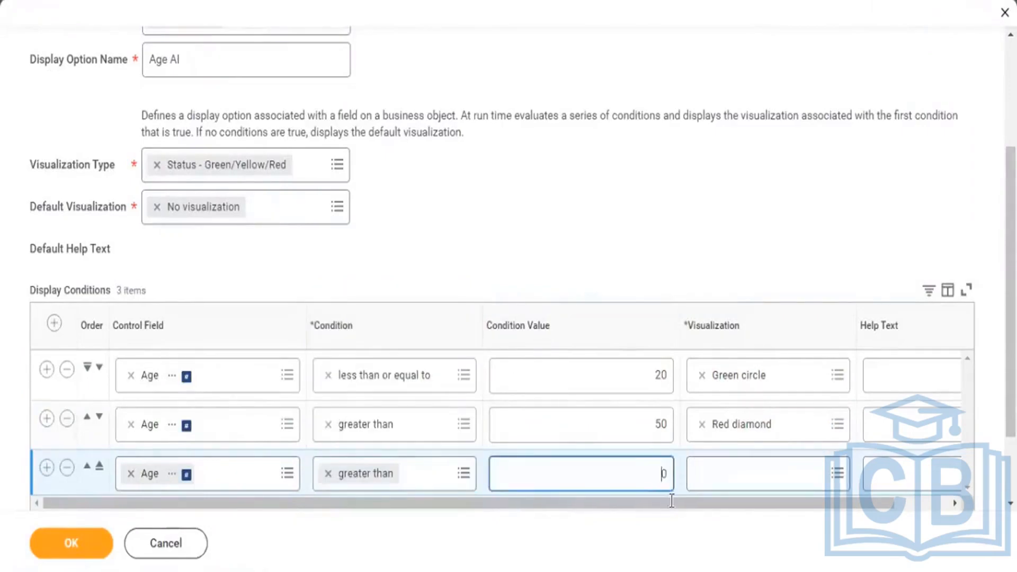
pyautogui.write('2')
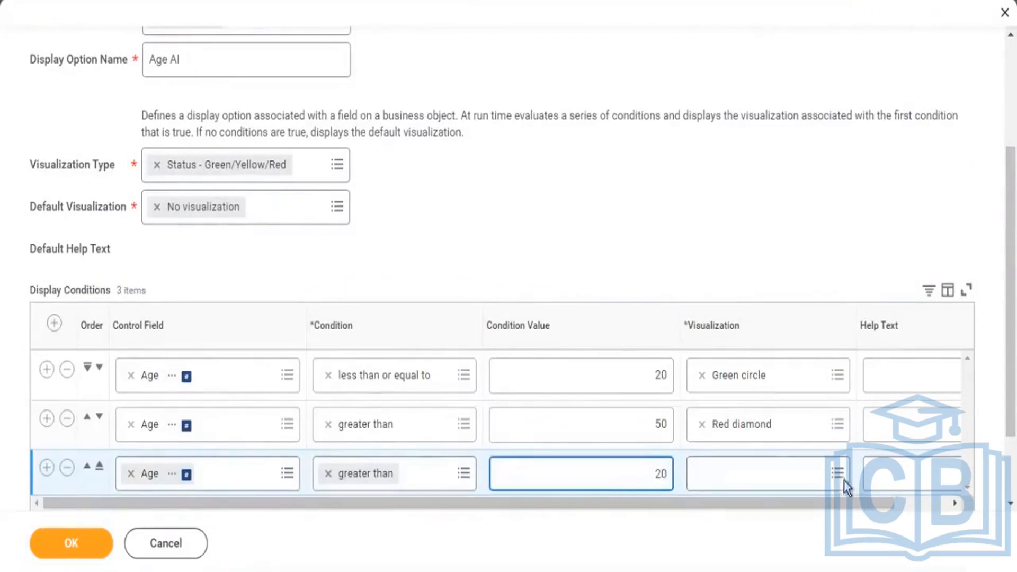
pyautogui.click(846, 484)
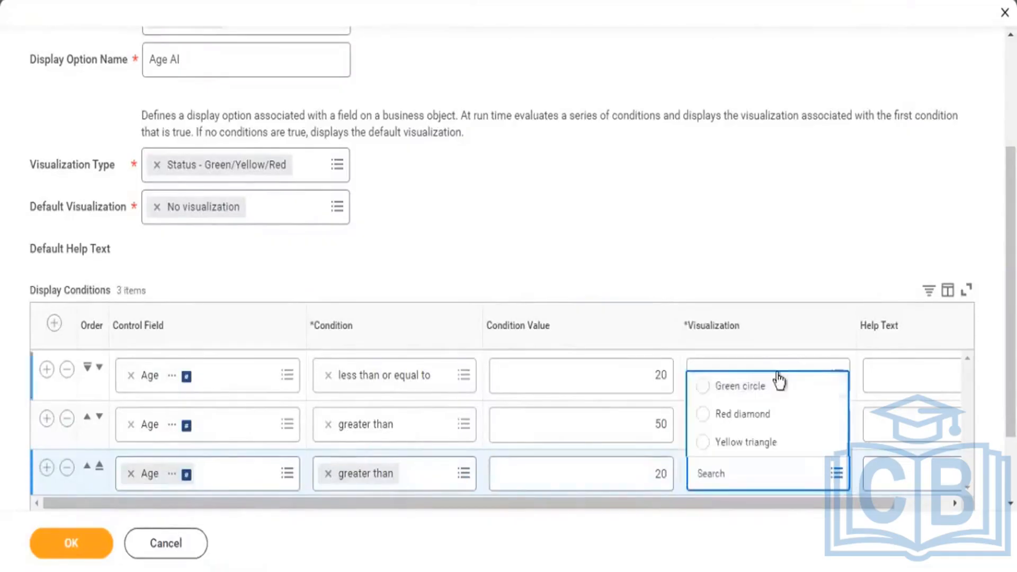
pyautogui.click(753, 441)
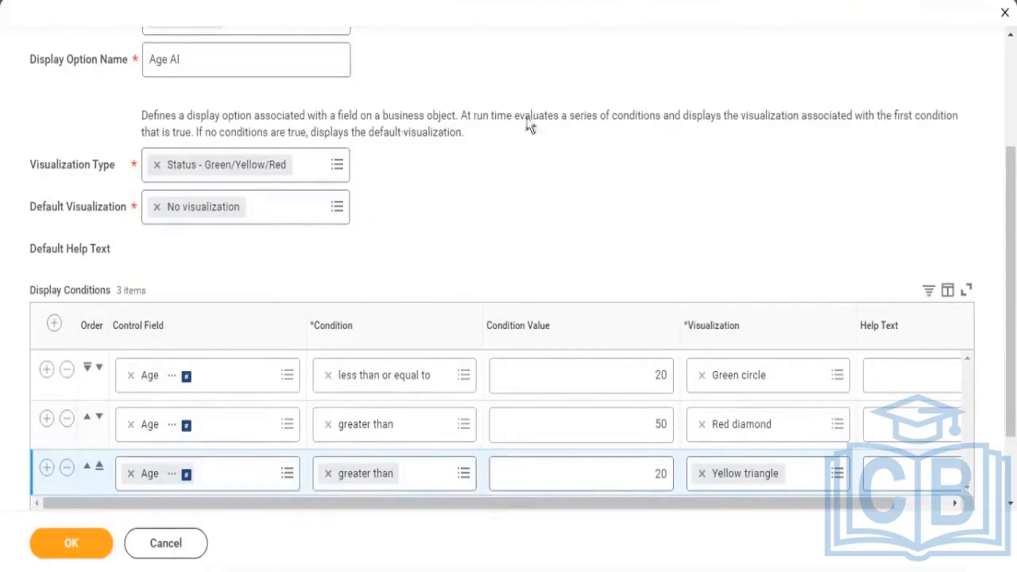
# Save the Age AI display option and the report definition, and run KPMG2 - Worker Details.
pyautogui.click(82, 548)
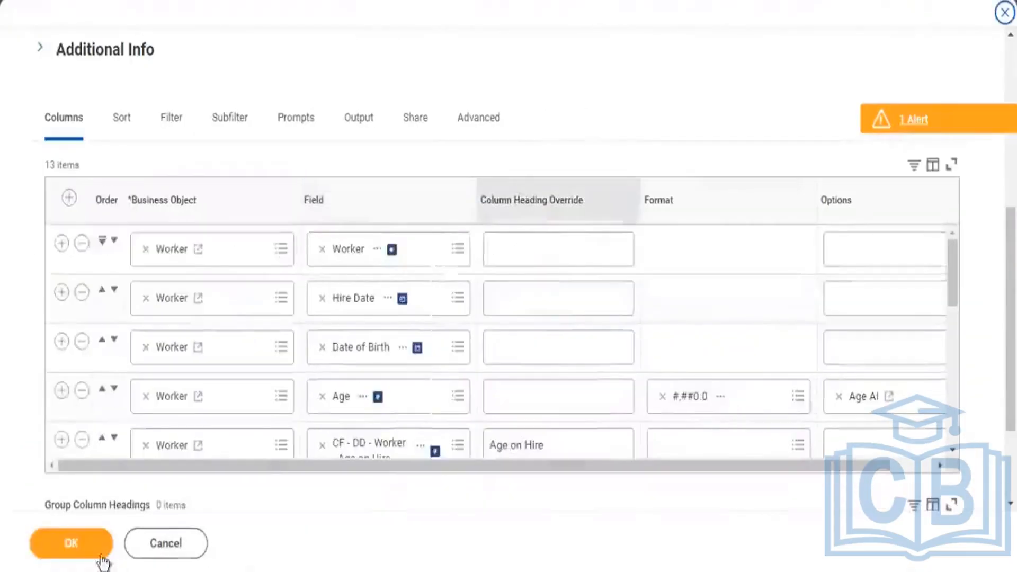
pyautogui.click(90, 553)
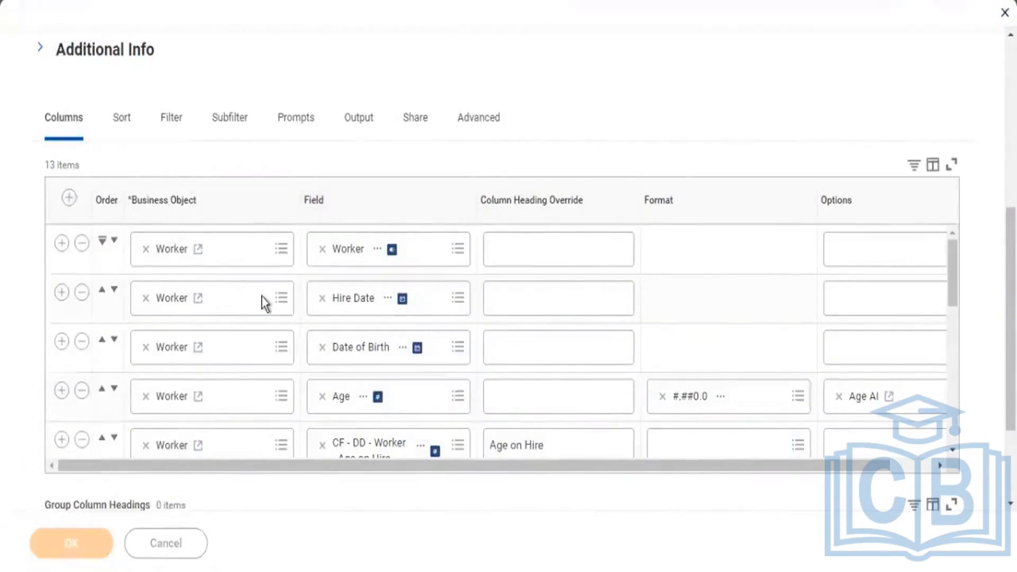
pyautogui.click(123, 541)
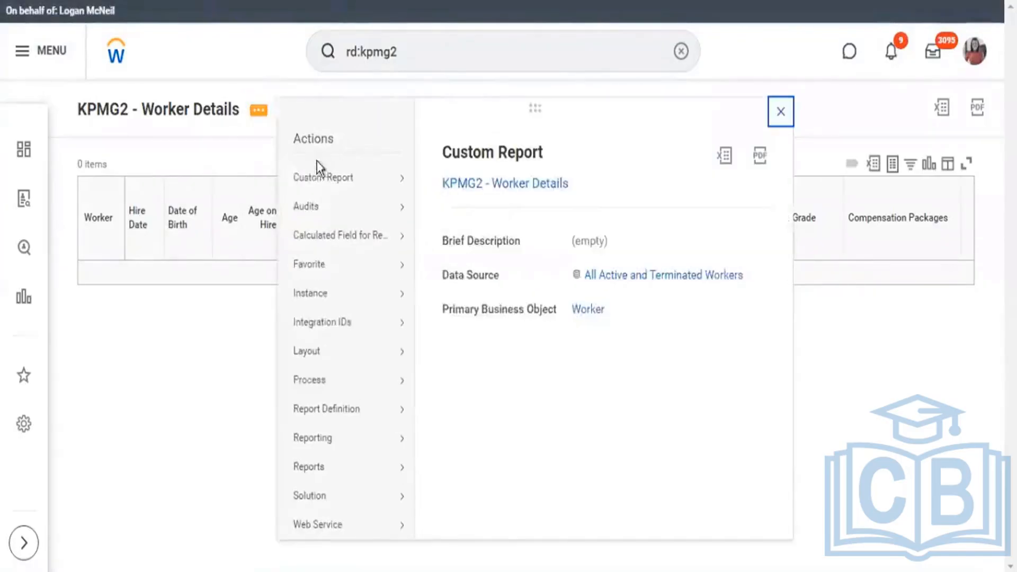
# Edit the report's Compensation Packages subfilter to prompt the user for the value and ignore the filter condition if the value is blank.
pyautogui.moveTo(317, 179)
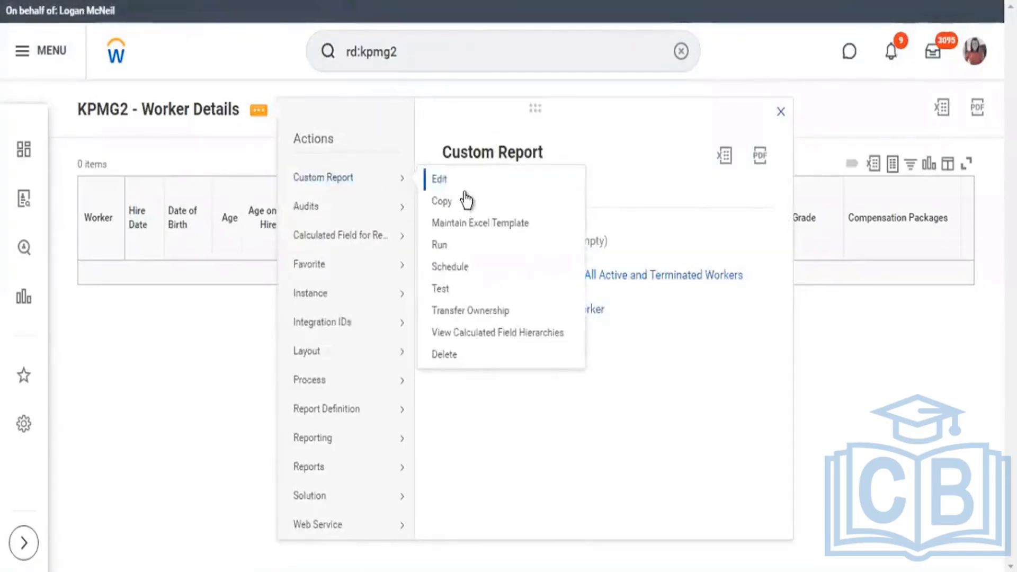
pyautogui.click(464, 183)
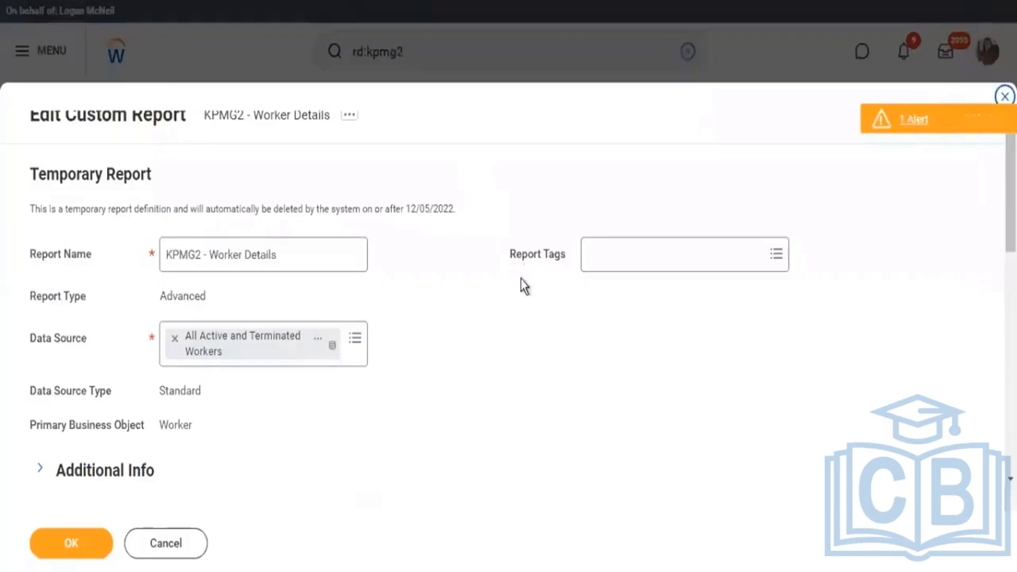
pyautogui.scroll(-5, 523, 262)
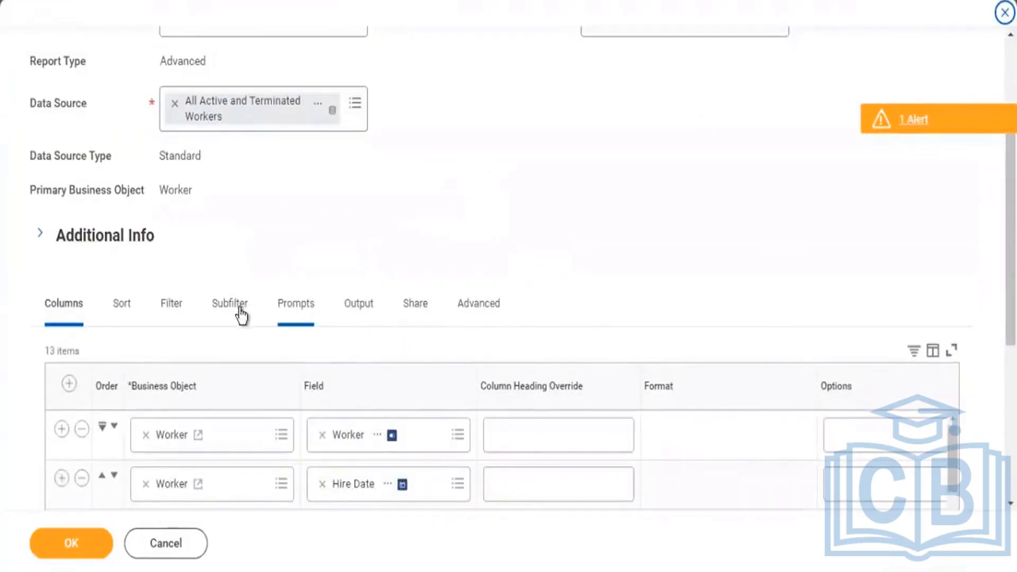
pyautogui.scroll(-5, 575, 262)
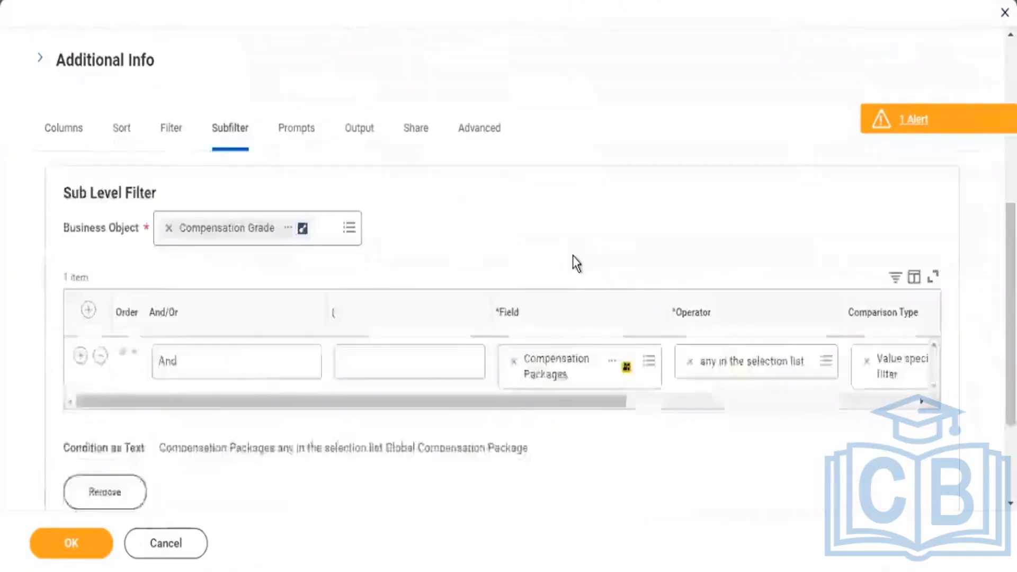
pyautogui.moveTo(563, 316); pyautogui.dragTo(799, 336)
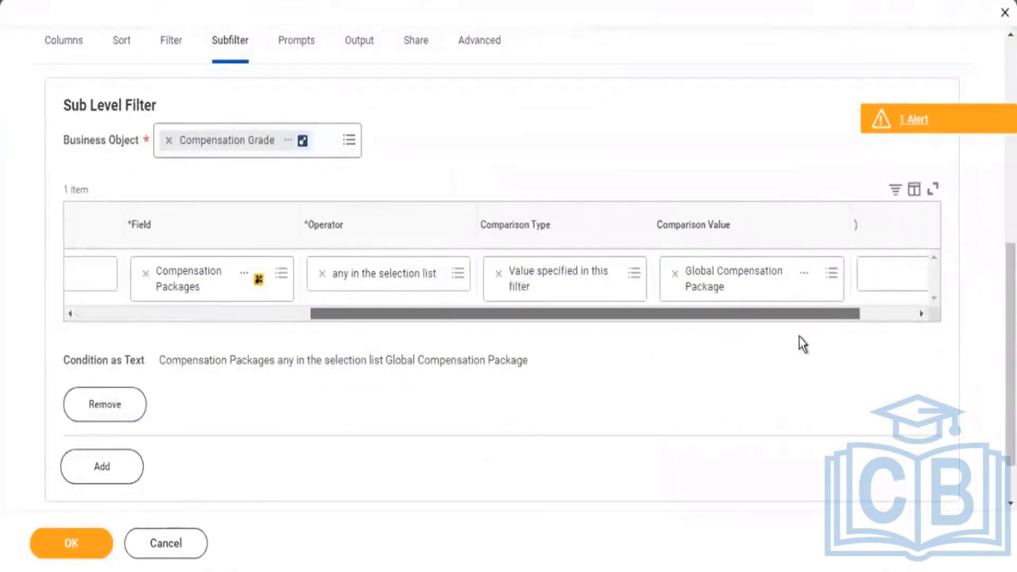
pyautogui.click(635, 273)
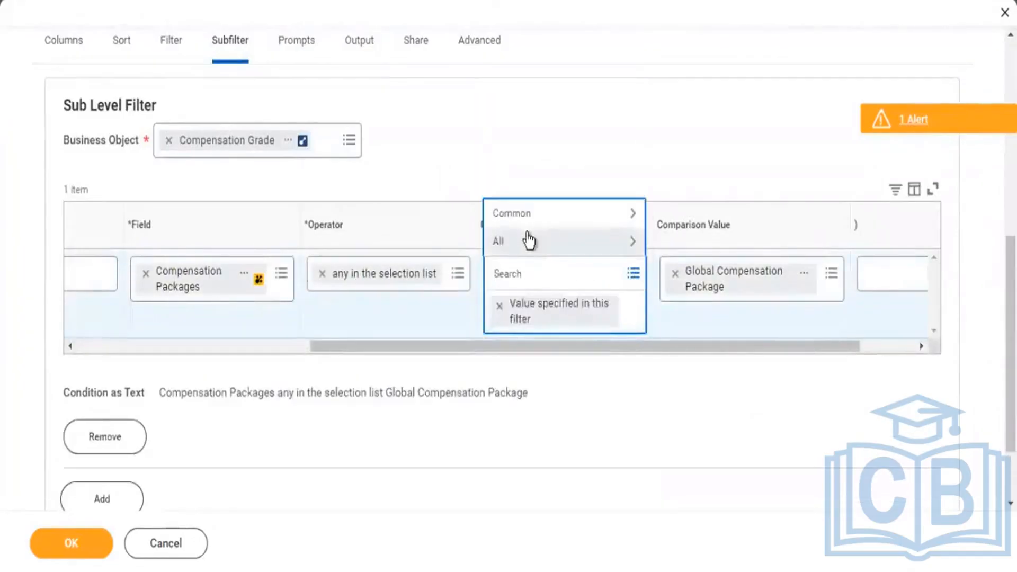
pyautogui.click(528, 241)
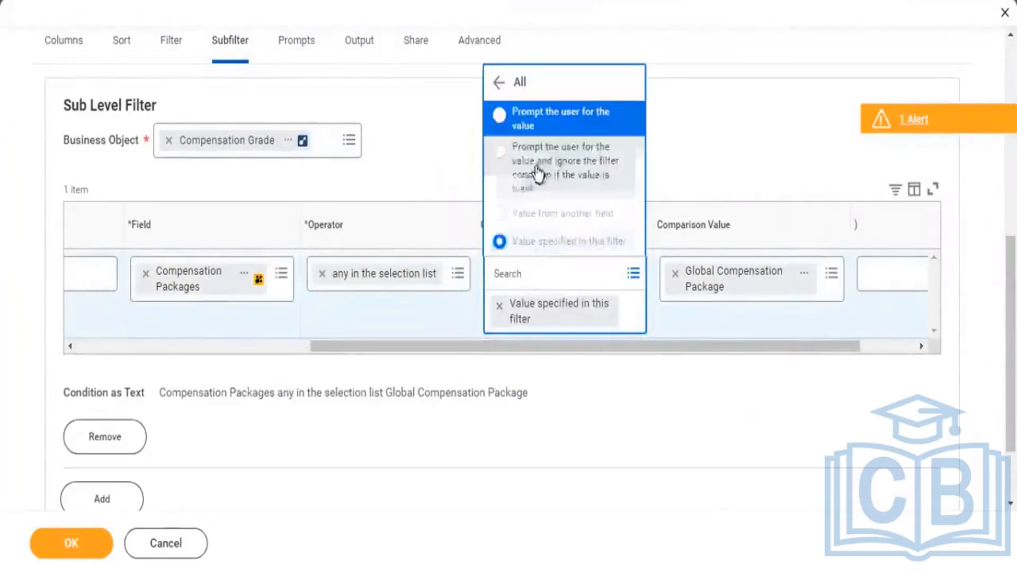
pyautogui.click(541, 173)
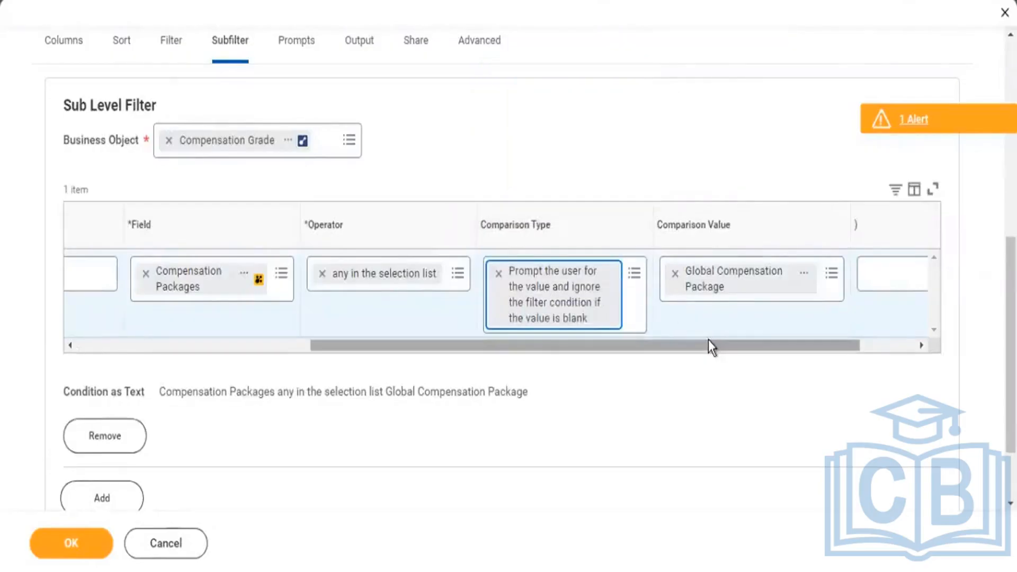
pyautogui.moveTo(646, 342); pyautogui.dragTo(107, 357)
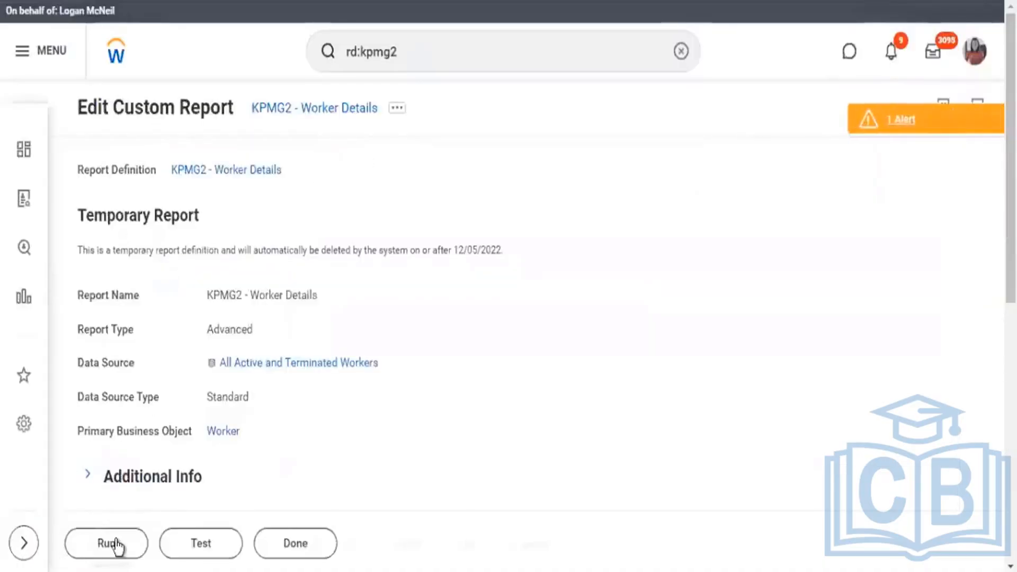
# Run KPMG2 - Worker Details with the Compensation Packages prompt left blank.
pyautogui.click(111, 544)
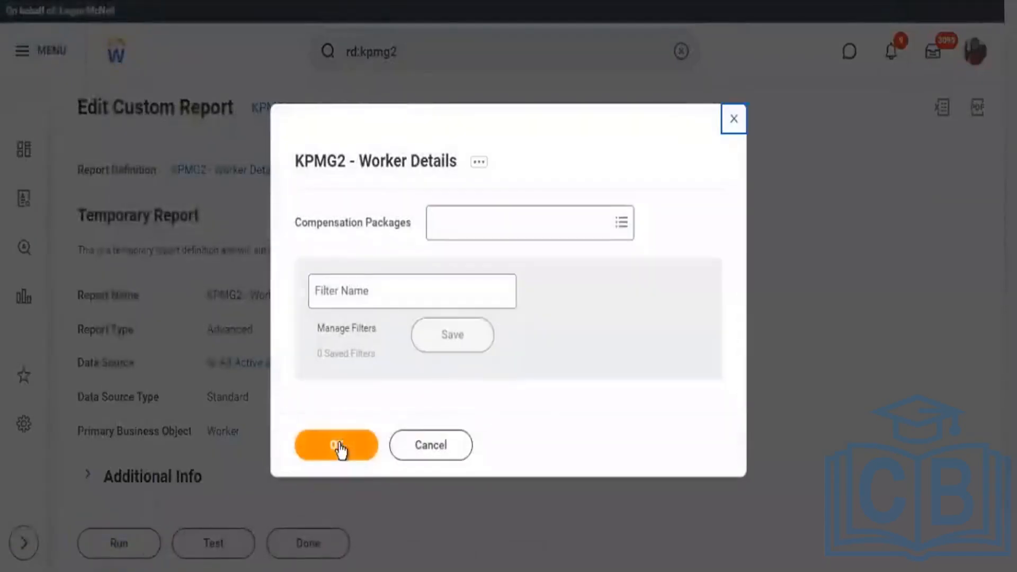
pyautogui.click(336, 447)
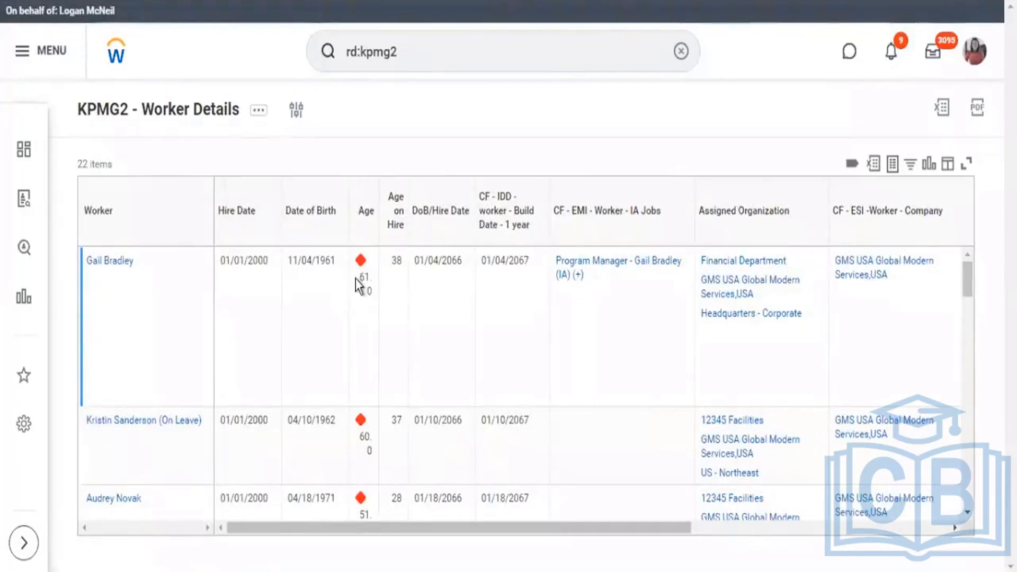
# Examine the status indicators in the Age column and compare them with the workers' ages throughout the report results.
pyautogui.moveTo(360, 278); pyautogui.dragTo(372, 278)
pyautogui.scroll(-5, 423, 404)
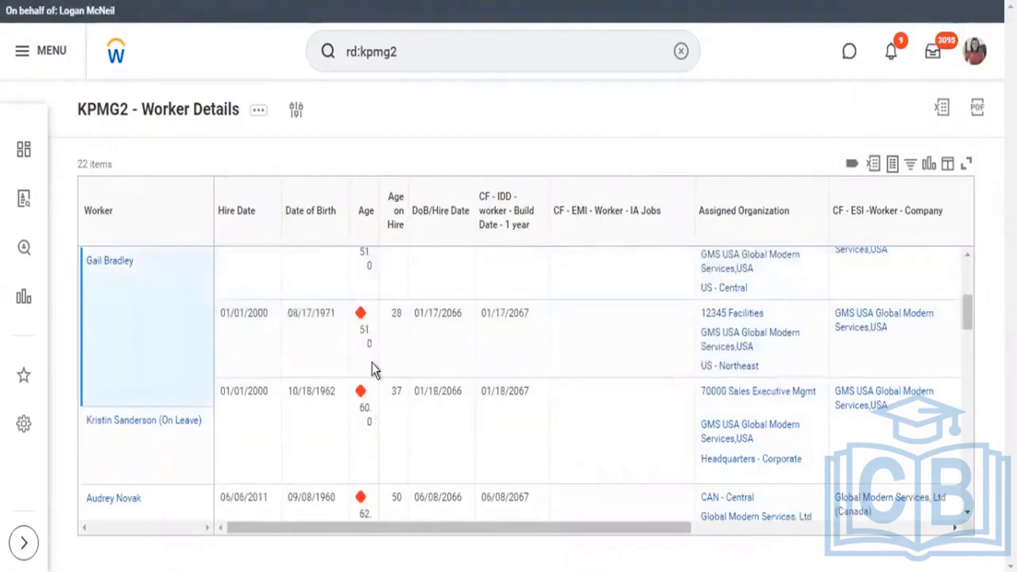
pyautogui.scroll(-3, 375, 369)
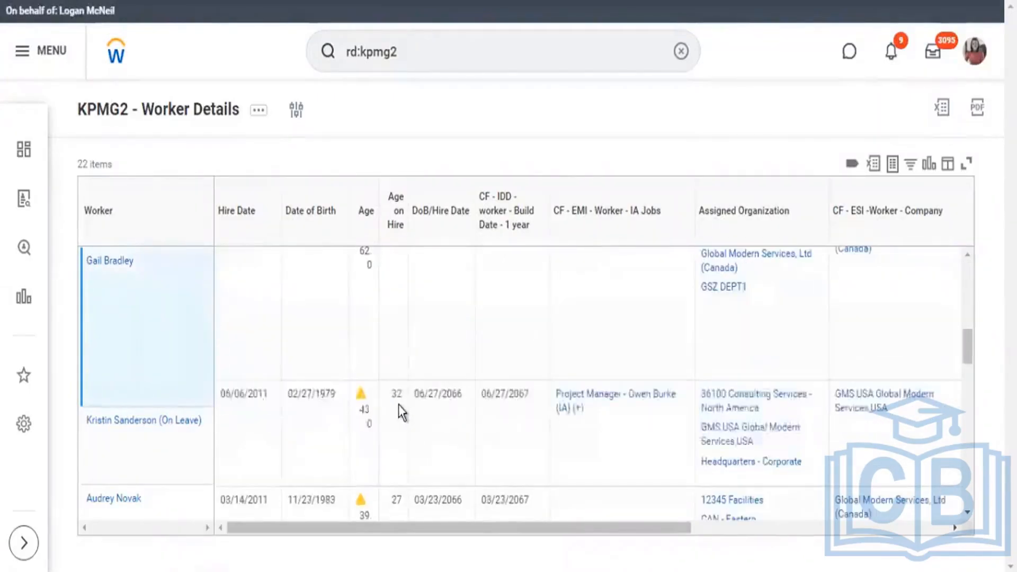
pyautogui.doubleClick(371, 412)
pyautogui.click(434, 406)
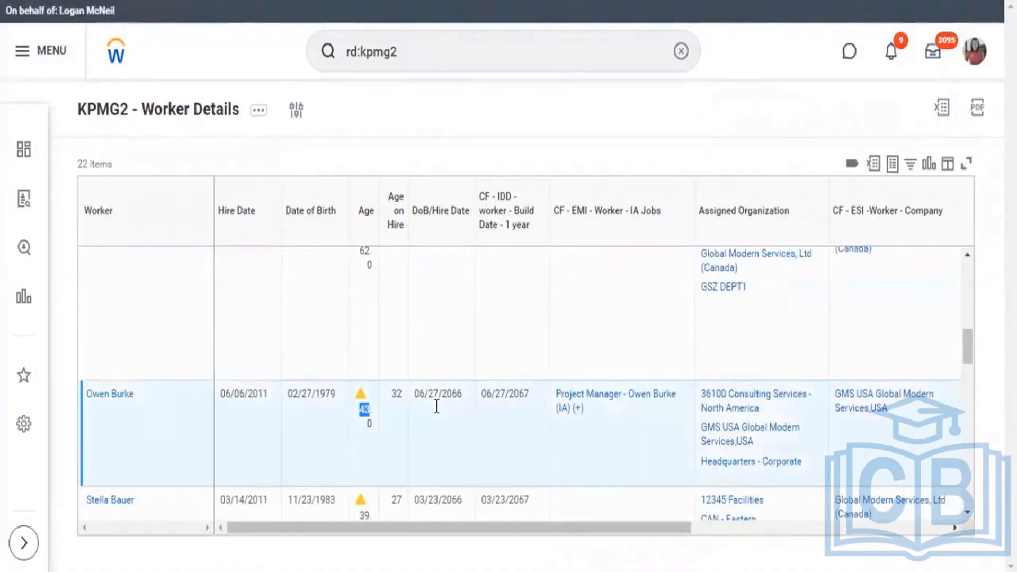
pyautogui.scroll(-5, 434, 406)
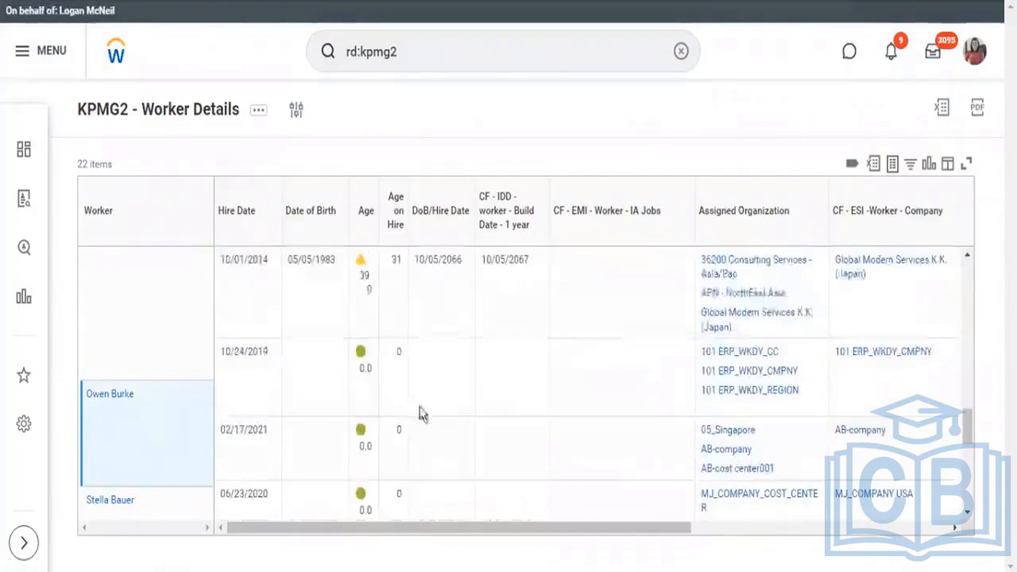
pyautogui.doubleClick(358, 353)
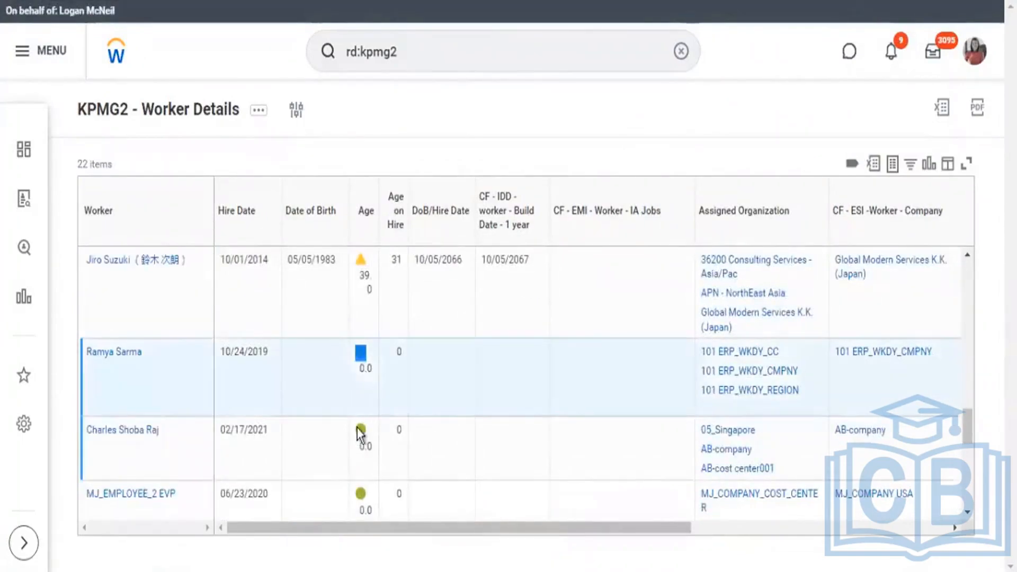
pyautogui.moveTo(360, 430); pyautogui.dragTo(365, 457)
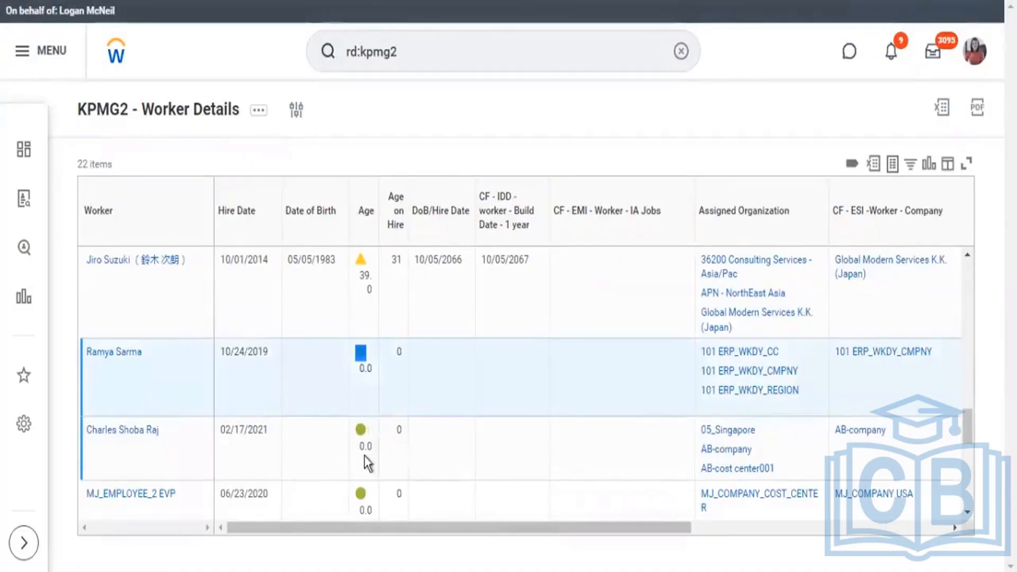
pyautogui.scroll(-4, 405, 396)
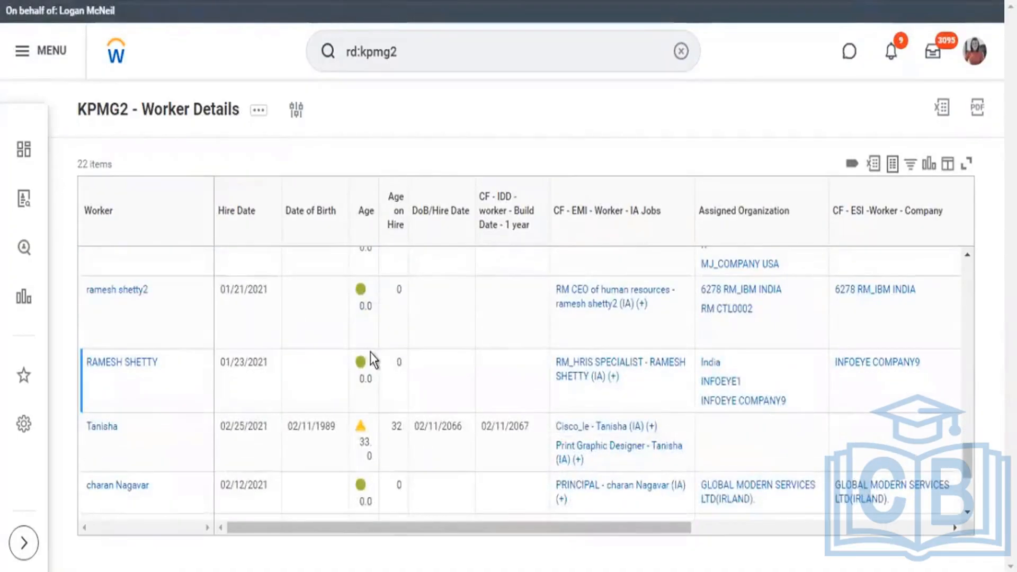
pyautogui.scroll(-3, 373, 358)
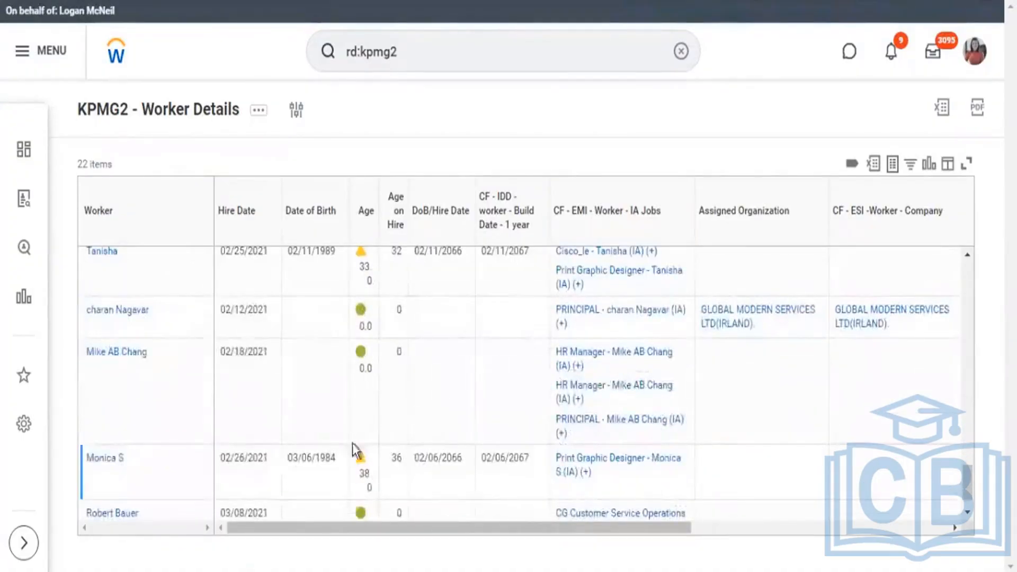
pyautogui.scroll(-1, 379, 456)
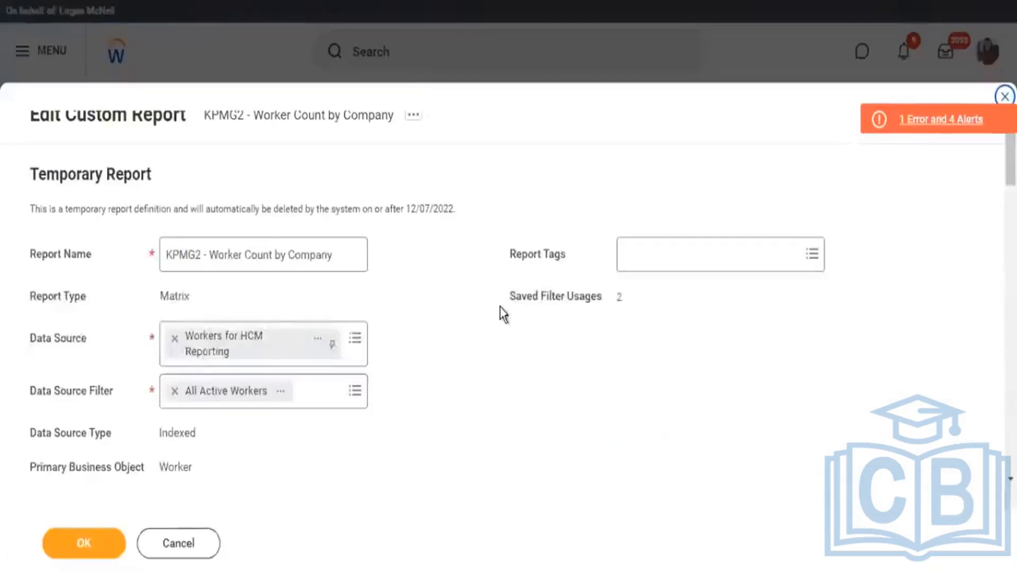
# Look through the column grouping and summarized field settings of the KPMG2 - Worker Count by Company matrix report.
pyautogui.scroll(-15, 498, 307)
pyautogui.click(98, 538)
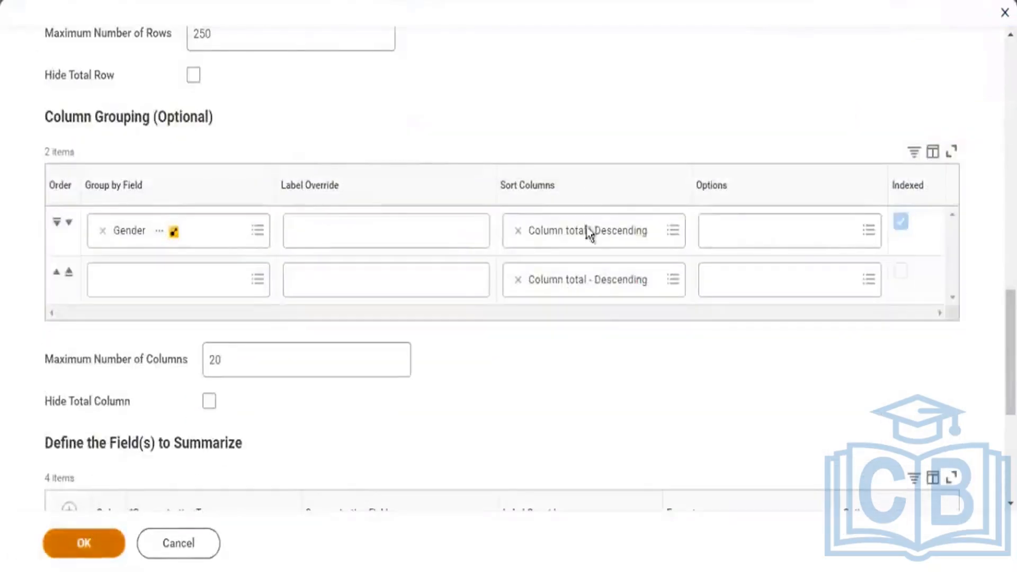
pyautogui.scroll(-6, 679, 327)
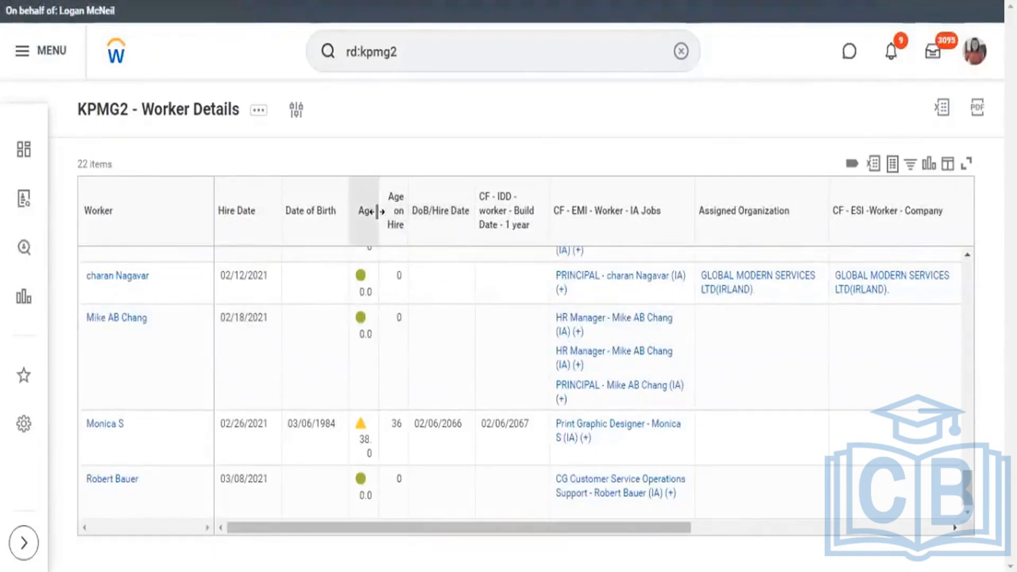
# Widen the Age column in the KPMG2 - Worker Details results.
pyautogui.moveTo(391, 223); pyautogui.dragTo(401, 223)
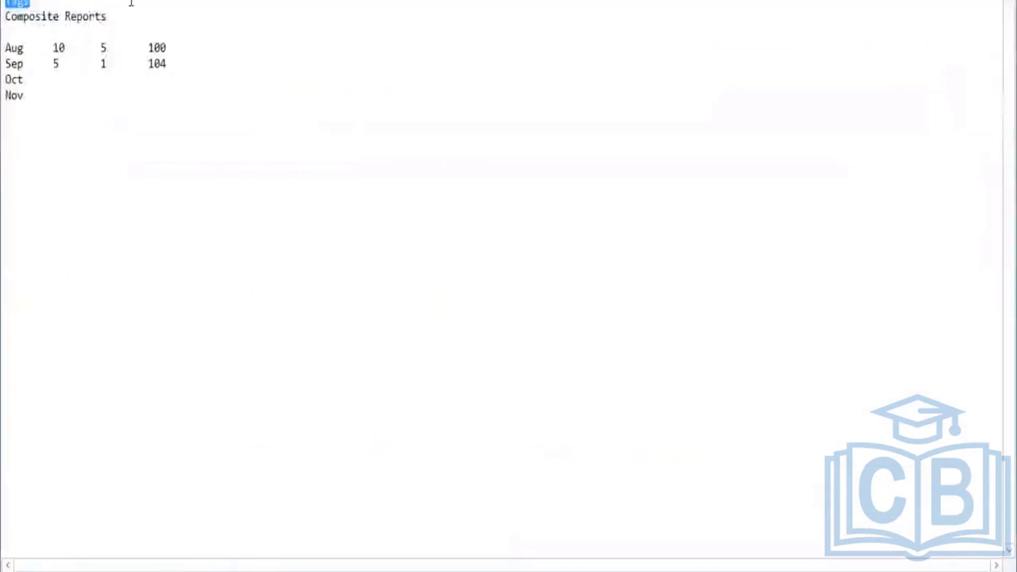
# Review the topic list in the text notes and add two blank lines after the Nov entry.
pyautogui.click(229, 16)
pyautogui.doubleClick(25, 2)
pyautogui.click(23, 108)
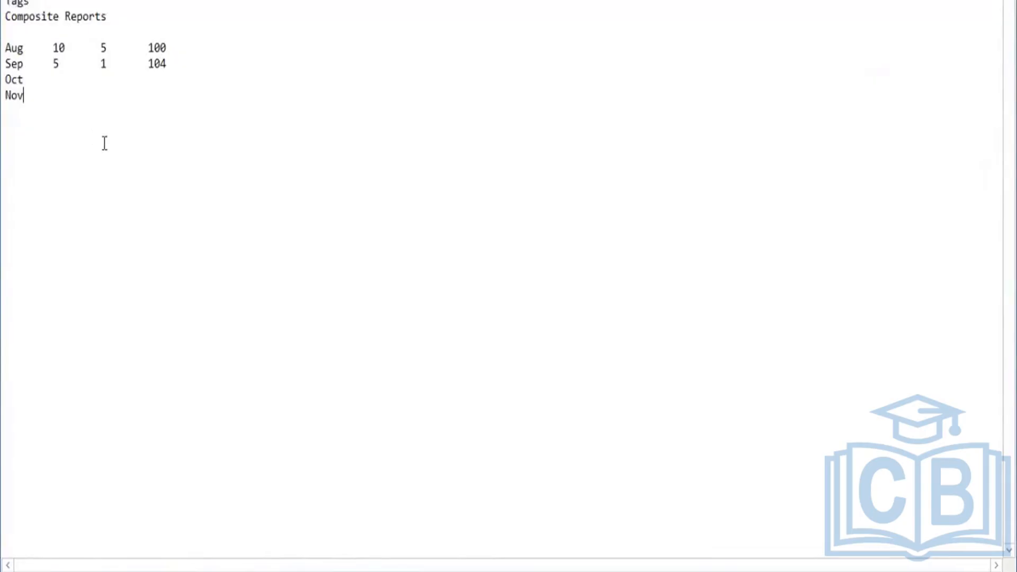
pyautogui.press('Return')
pyautogui.press('Return')
# Switch to Workday, open Drive and display the options for creating a new item.
pyautogui.hotkey('alt', 'Tab')
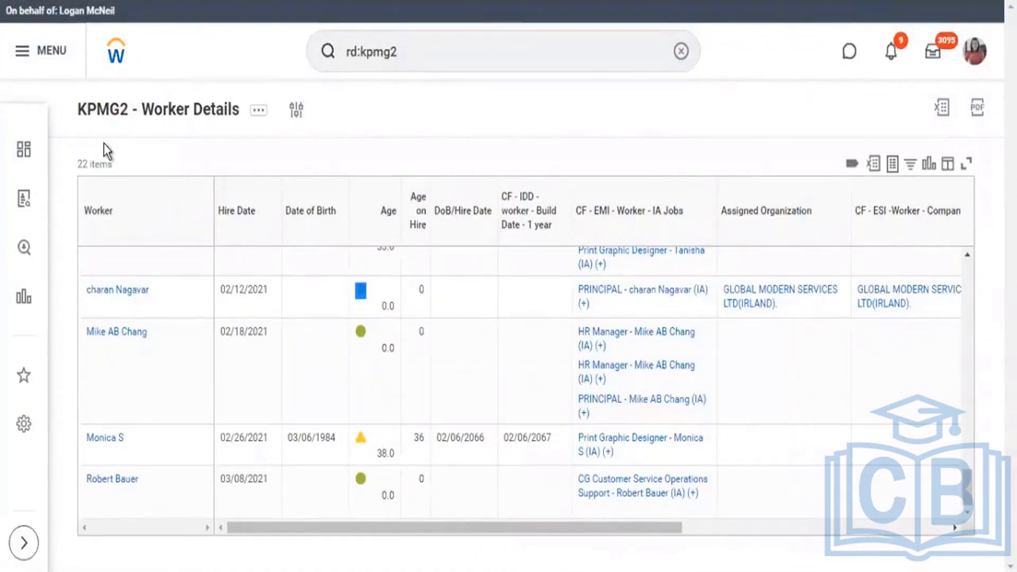
pyautogui.click(975, 51)
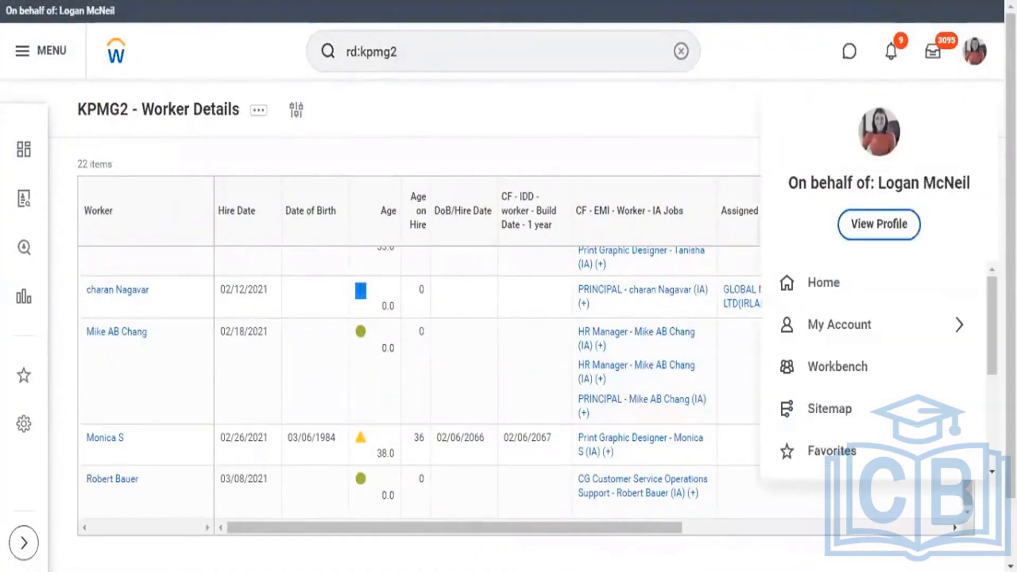
pyautogui.scroll(-3, 890, 347)
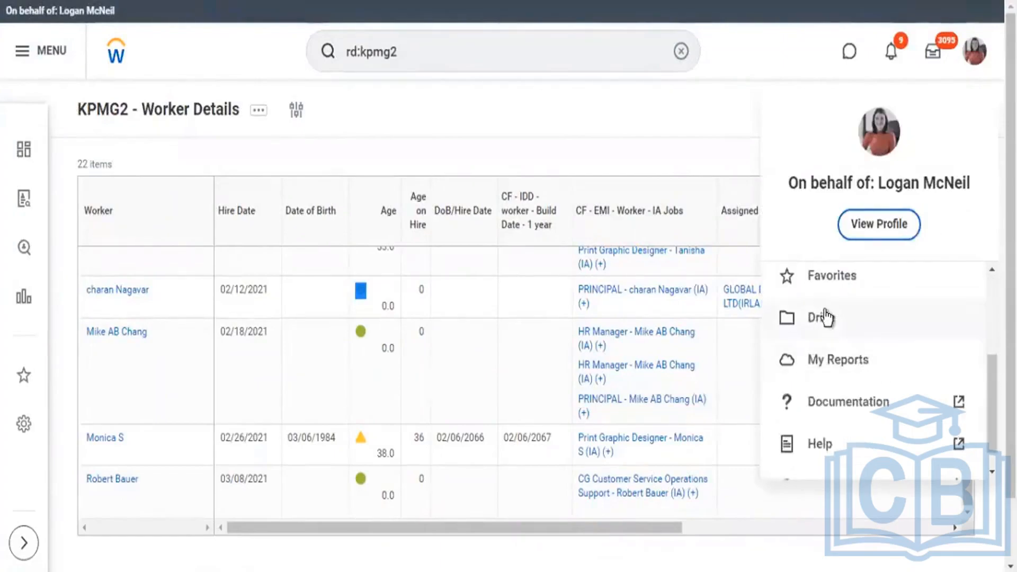
pyautogui.click(867, 333)
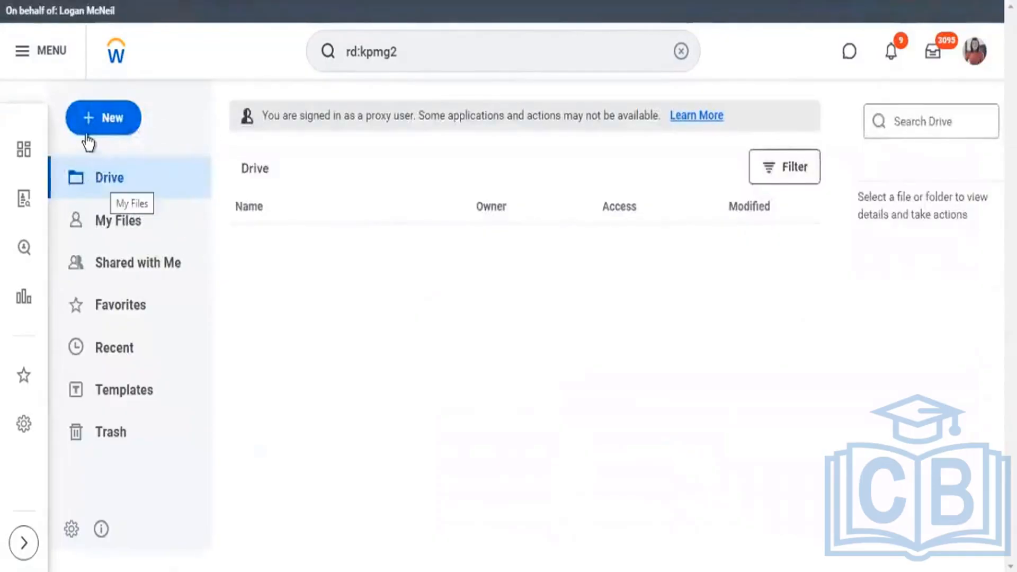
pyautogui.click(122, 133)
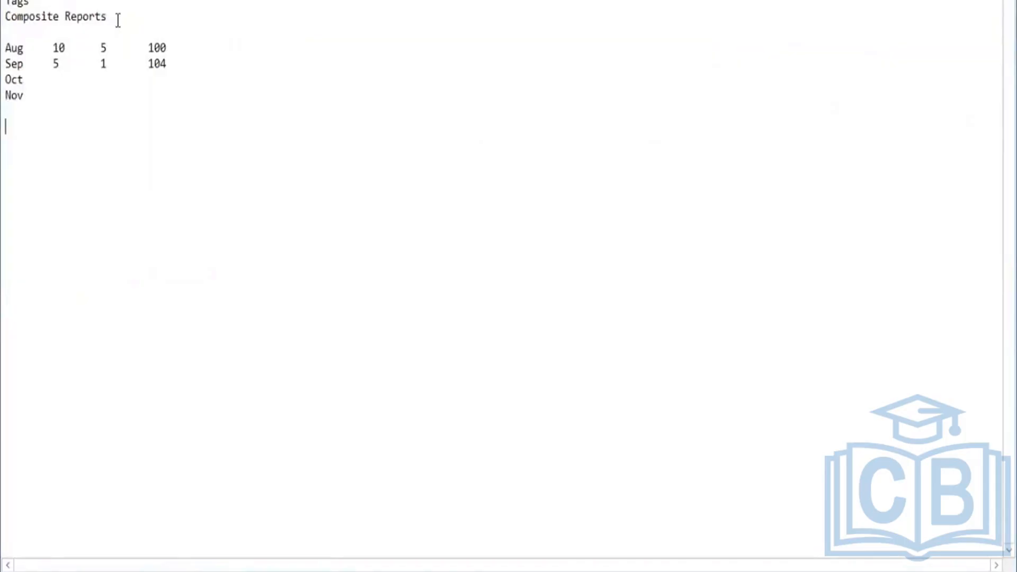
# Switch to the text notes and highlight the Composite Reports topic.
pyautogui.moveTo(84, 17); pyautogui.dragTo(23, 21)
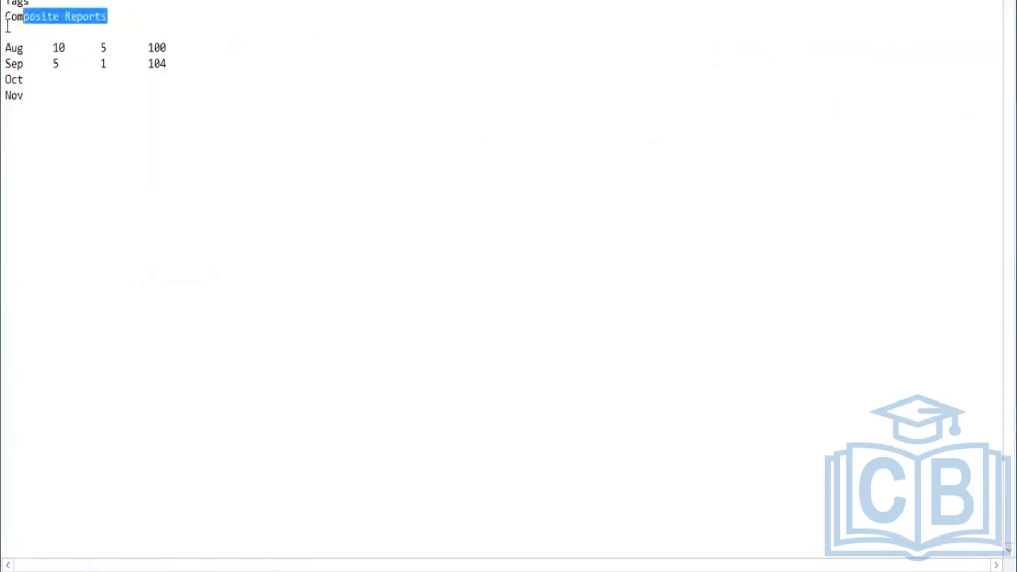
pyautogui.click(6, 31)
pyautogui.press('Up')
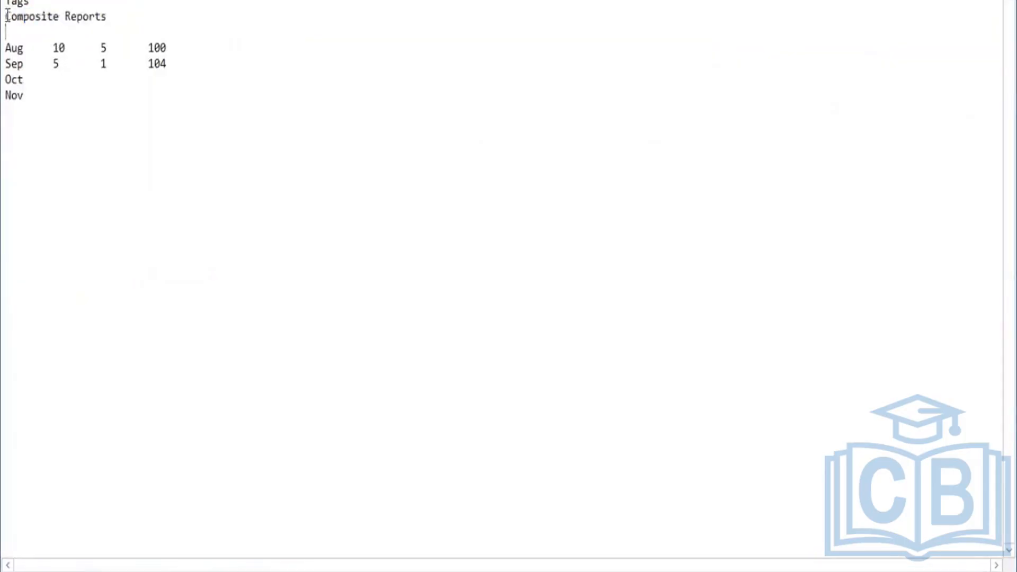
pyautogui.hotkey('shift', 'End')
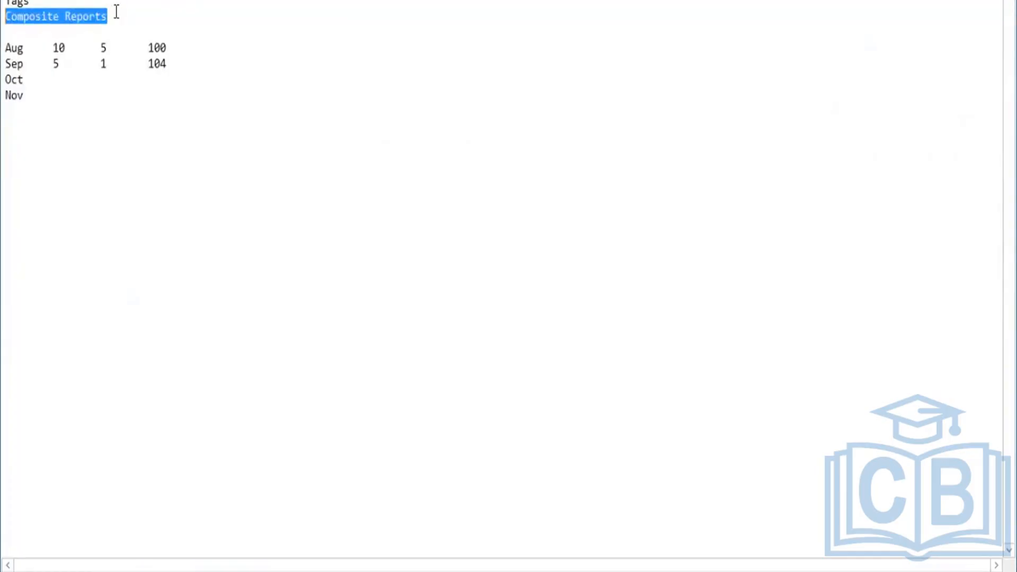
pyautogui.press('Right')
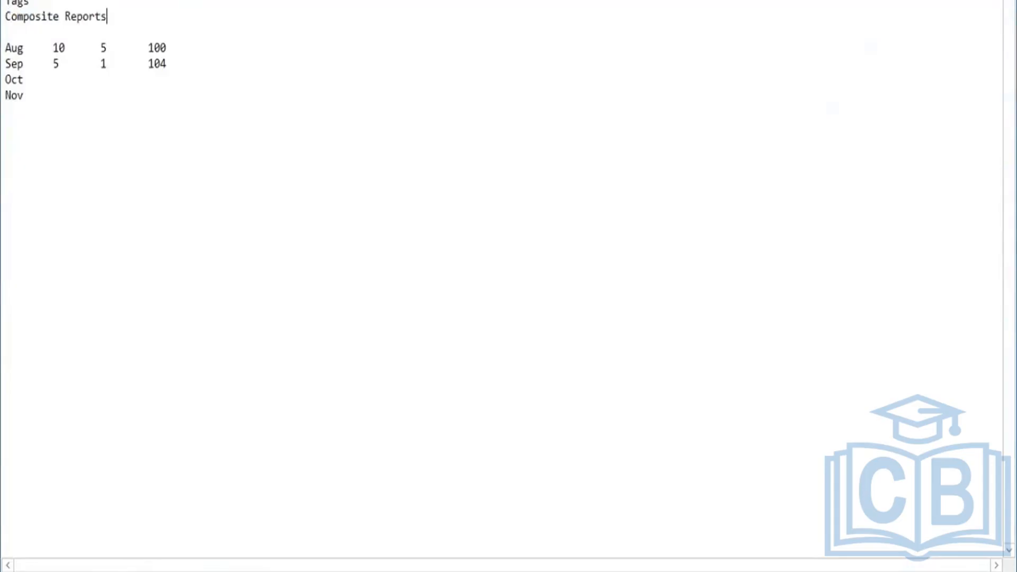
pyautogui.hotkey('shift', 'Home')
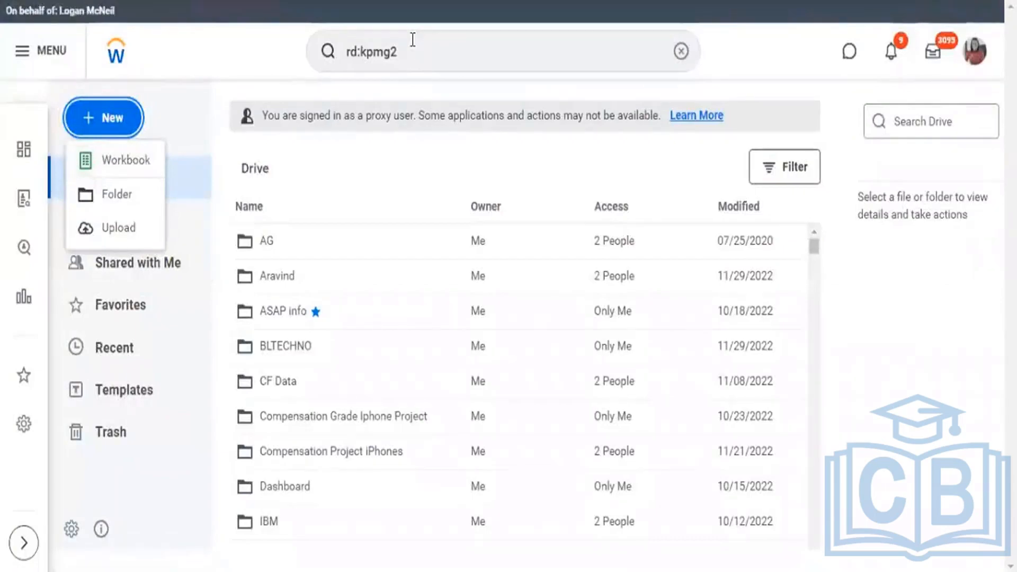
# Switch to Workday, search for "find workers", open the Find Workers report and look through its search facets and results.
pyautogui.click(413, 40)
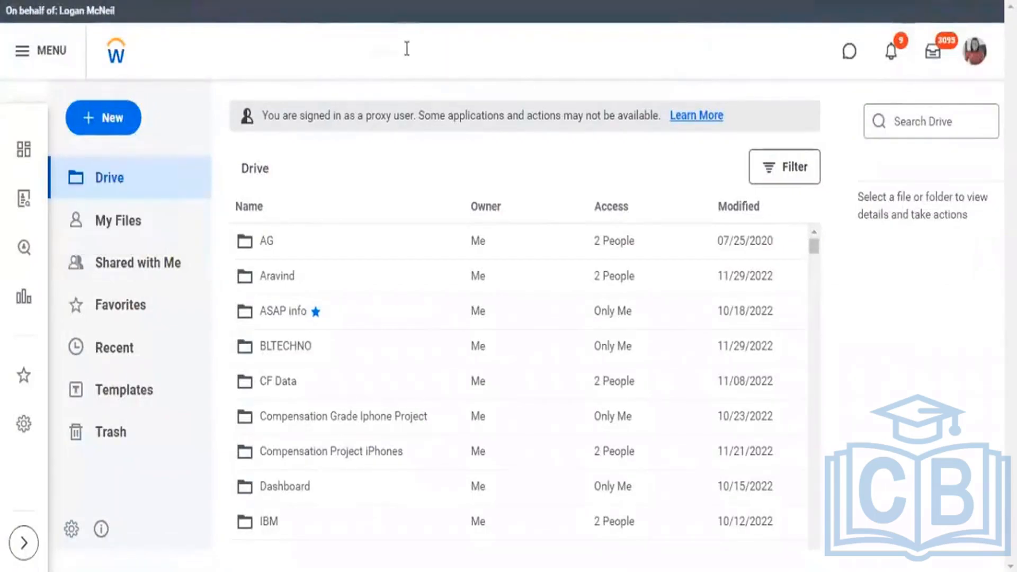
pyautogui.click(411, 51)
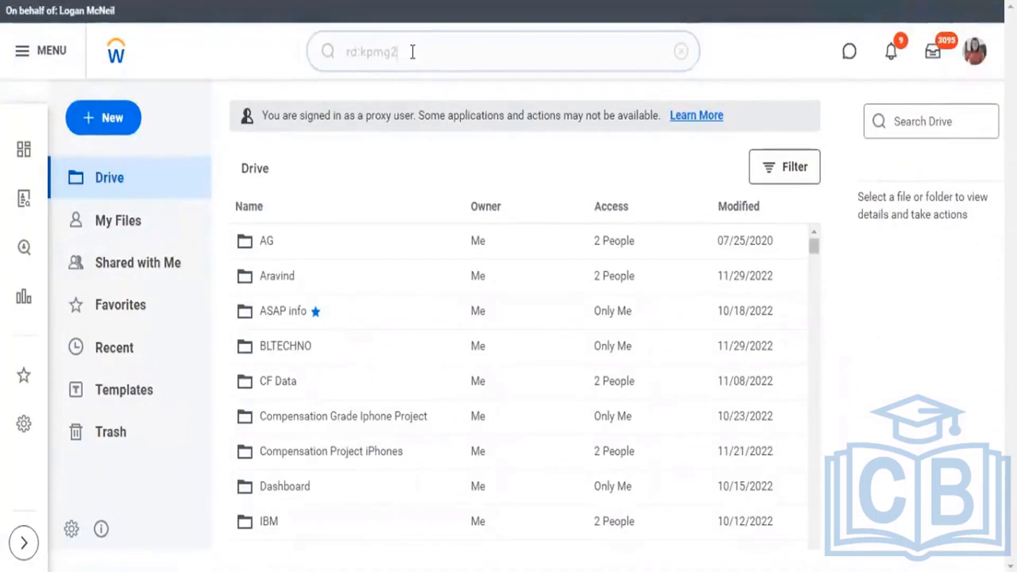
pyautogui.click(334, 53)
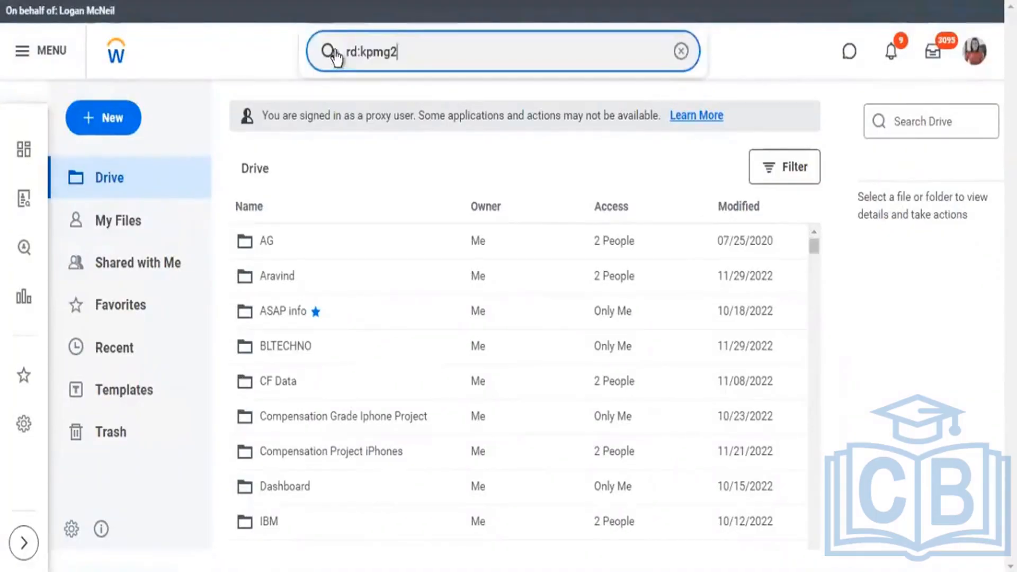
pyautogui.tripleClick(350, 60)
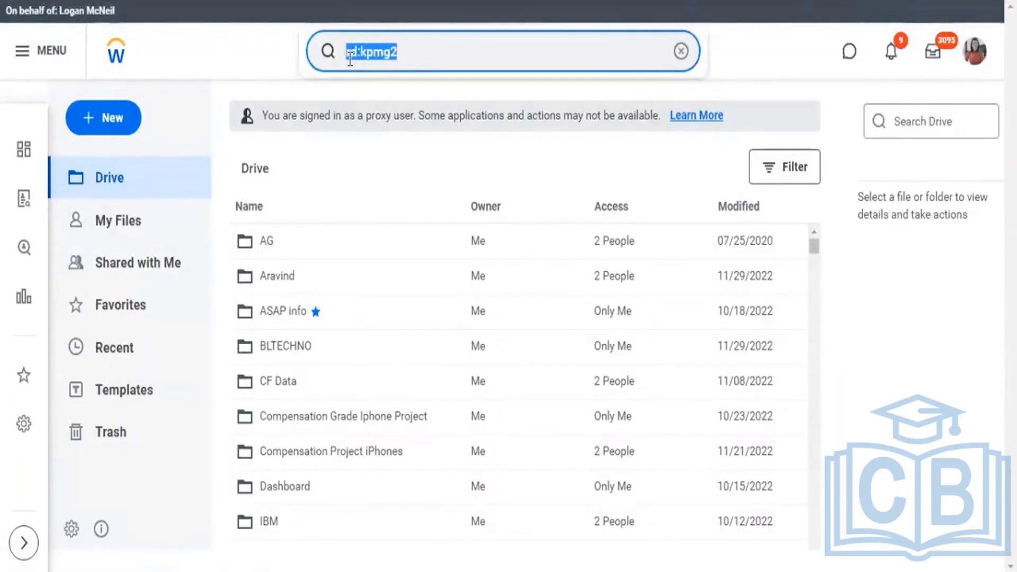
pyautogui.press('BackSpace')
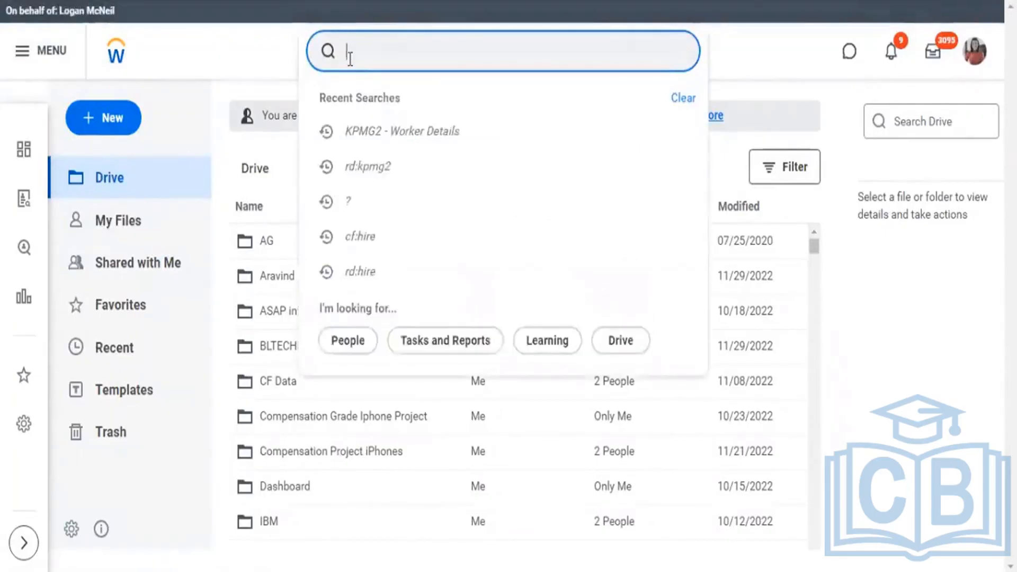
pyautogui.write('t')
pyautogui.write('ind worker')
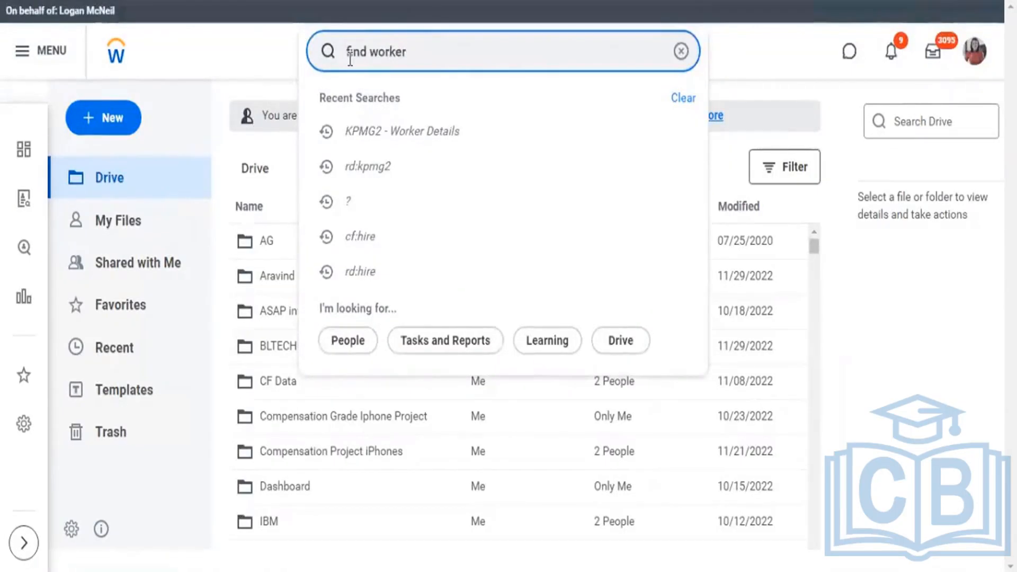
pyautogui.write('s')
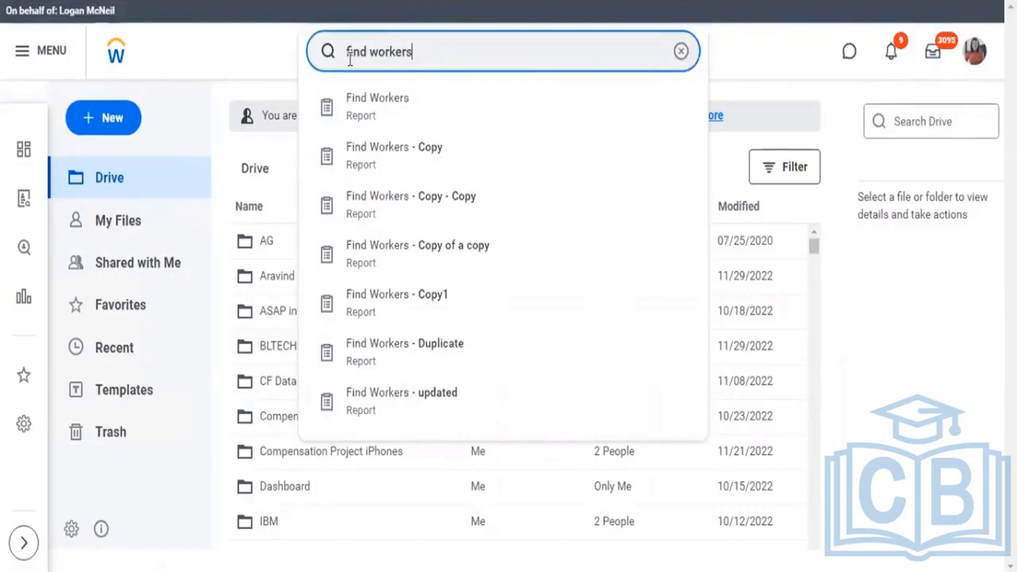
pyautogui.press('Down')
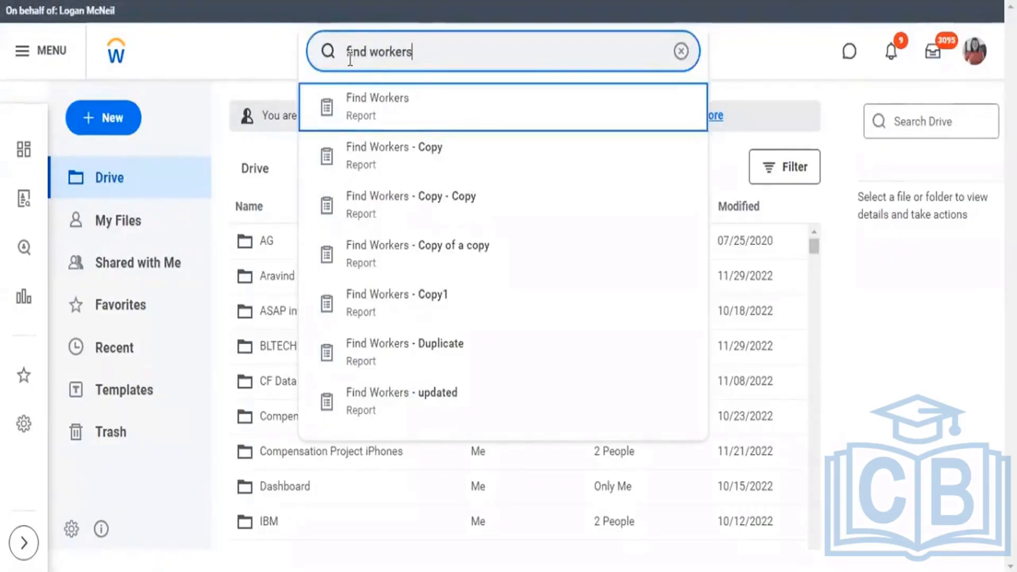
pyautogui.press('Return')
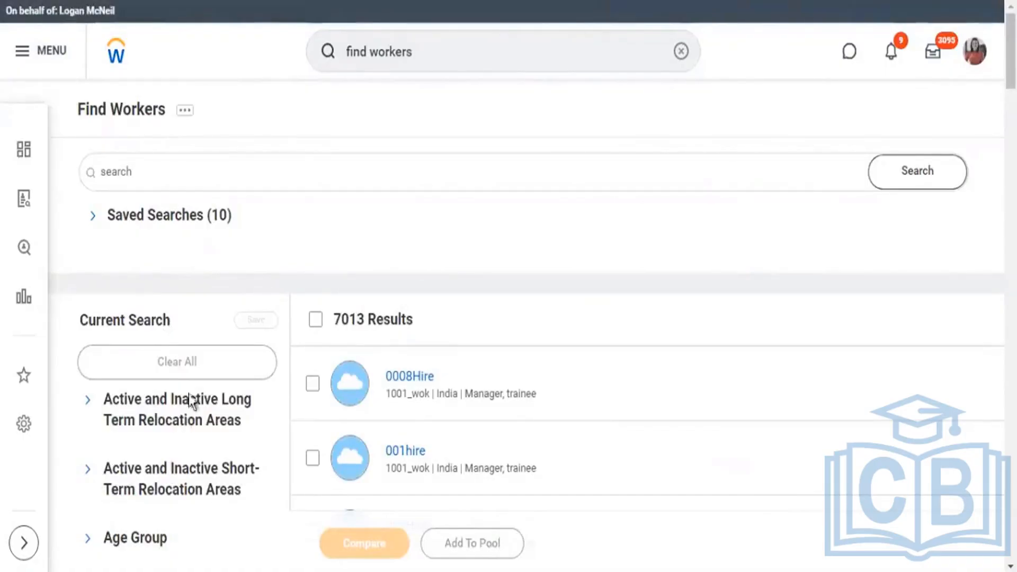
pyautogui.scroll(-5, 191, 391)
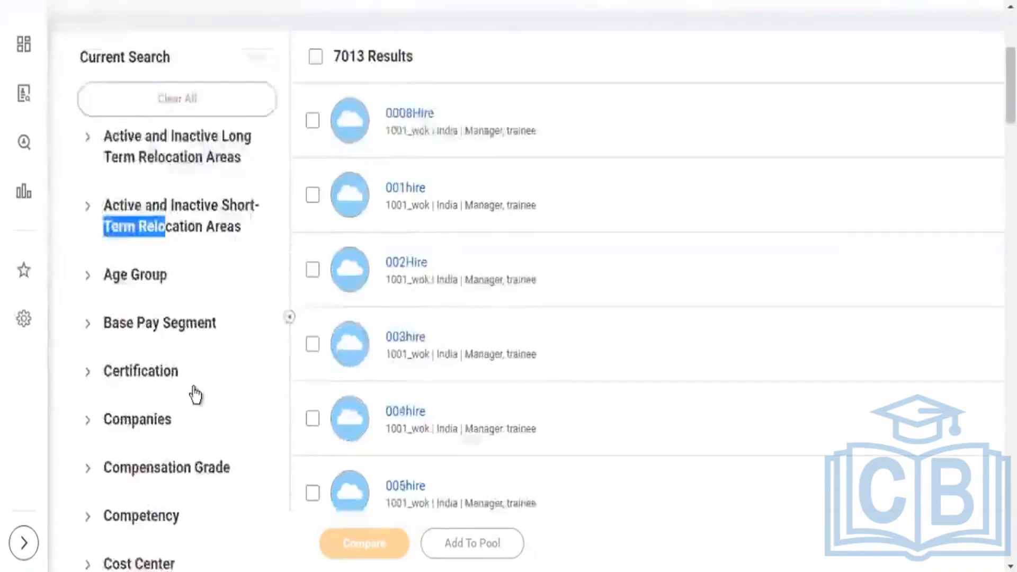
pyautogui.scroll(1, 192, 388)
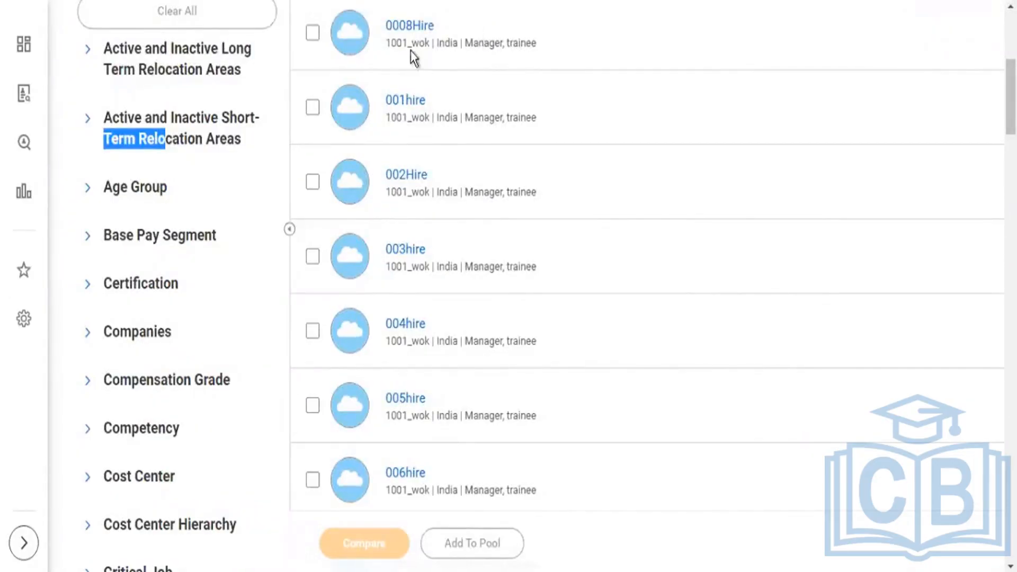
# From the KPMG2 - Worker Count by Company page, open the Find Workers - Copy report and expand the first worker's Pay Rate Type detail.
pyautogui.hotkey('ctrl', 'Tab')
pyautogui.click(424, 43)
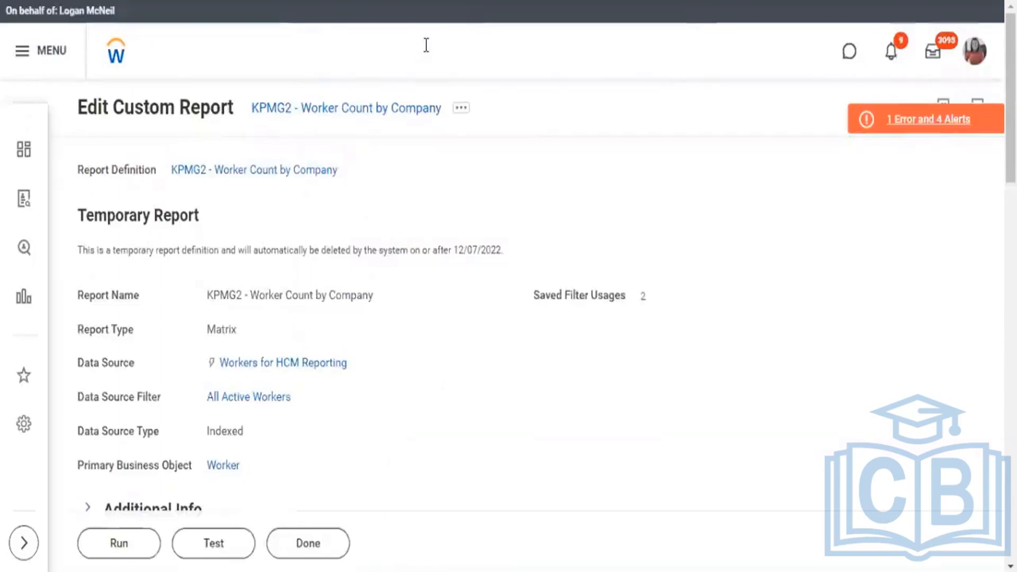
pyautogui.write('find ')
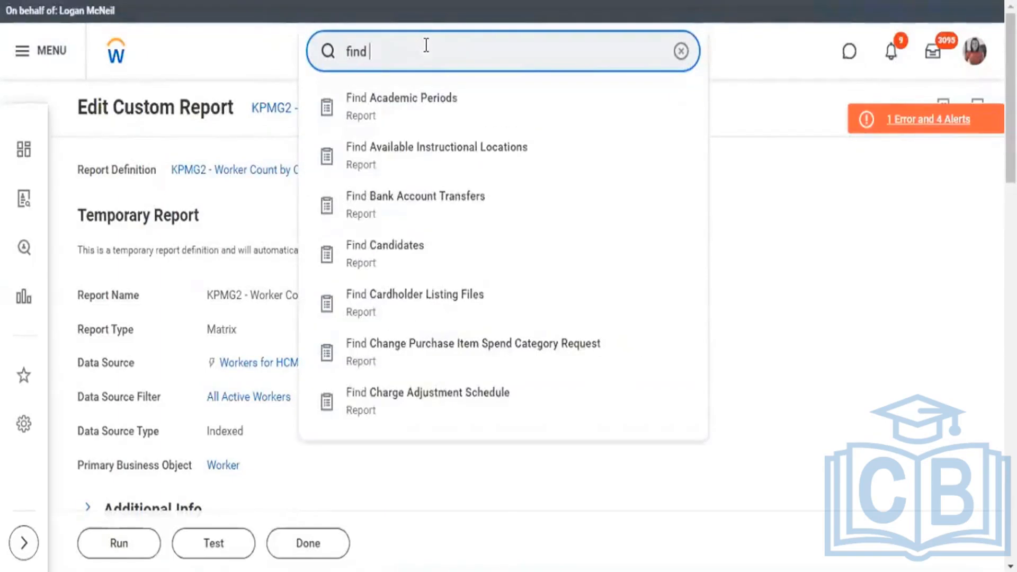
pyautogui.write('worker')
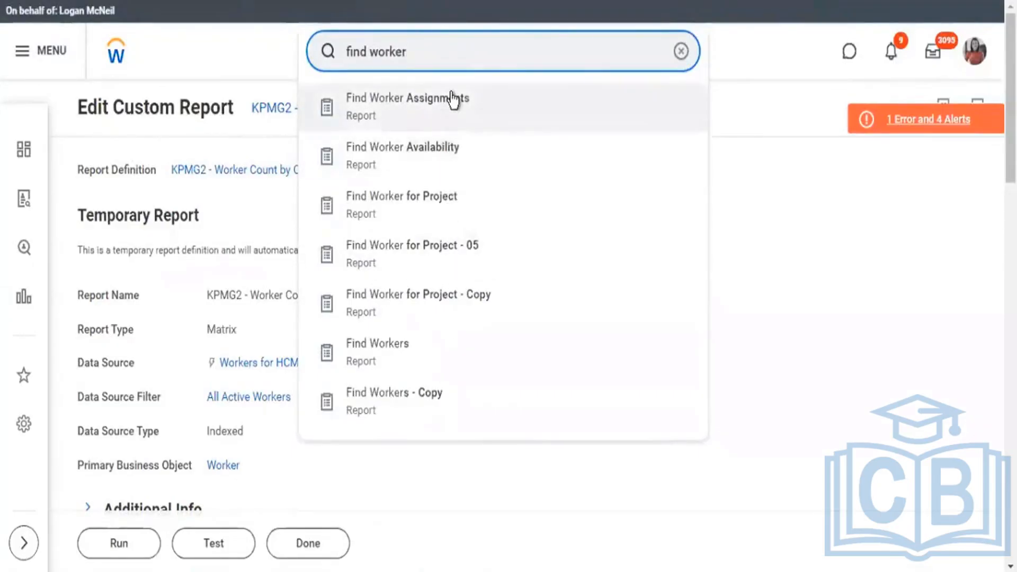
pyautogui.write('s')
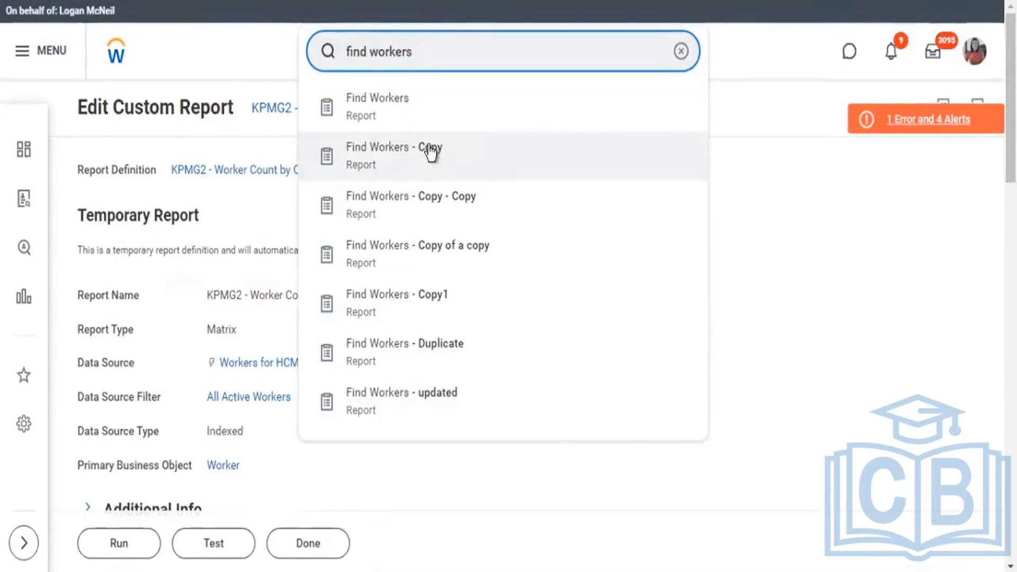
pyautogui.click(430, 152)
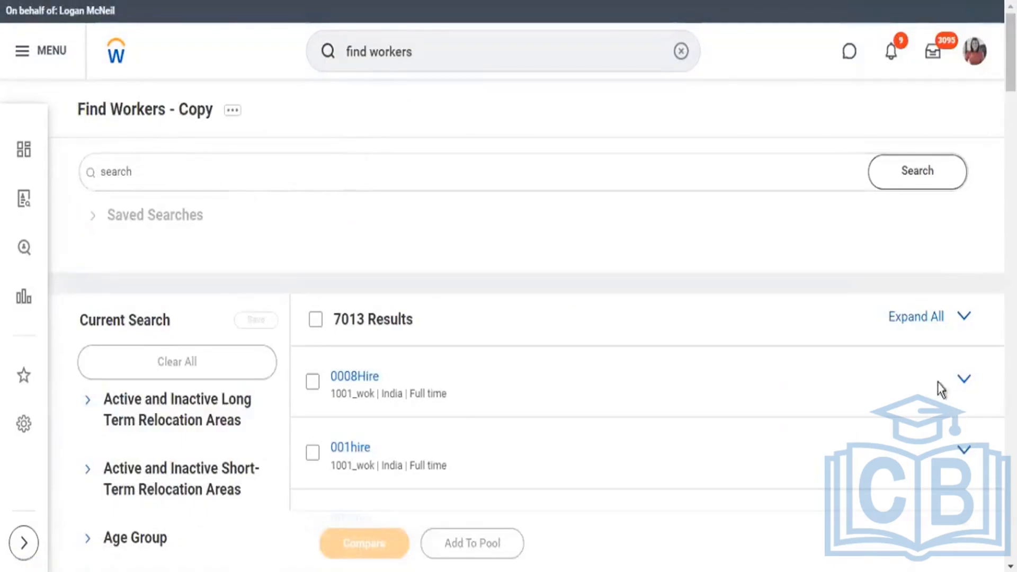
pyautogui.click(964, 380)
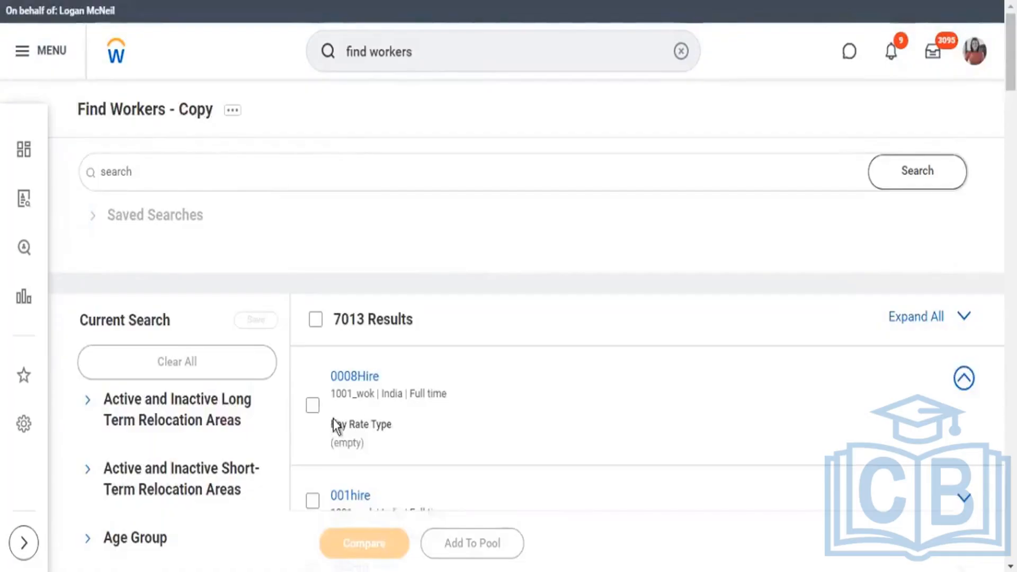
pyautogui.moveTo(336, 424); pyautogui.dragTo(373, 451)
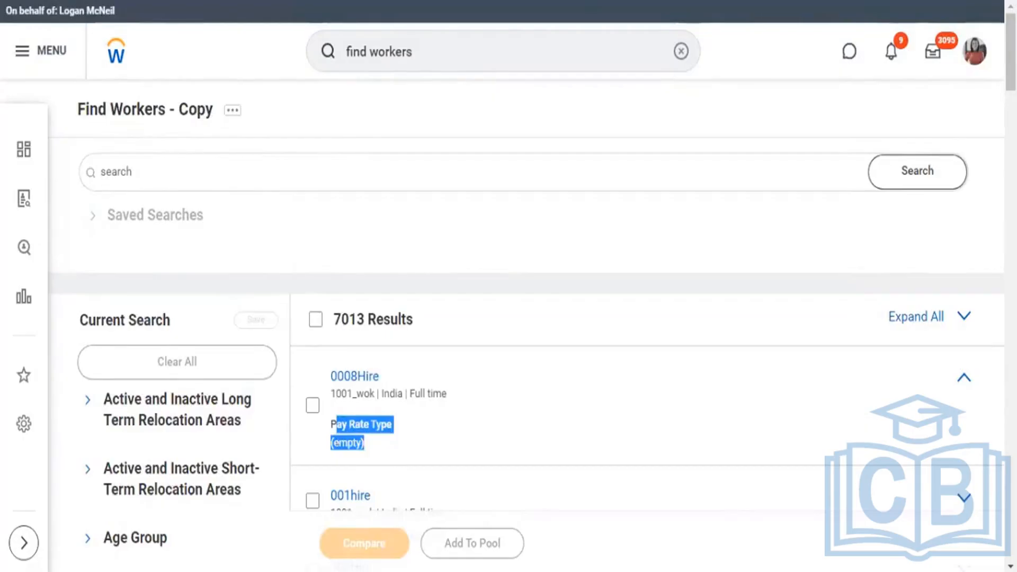
# Open the Find Workers - Copy report definition for editing and review its search result fields and data source settings.
pyautogui.click(234, 112)
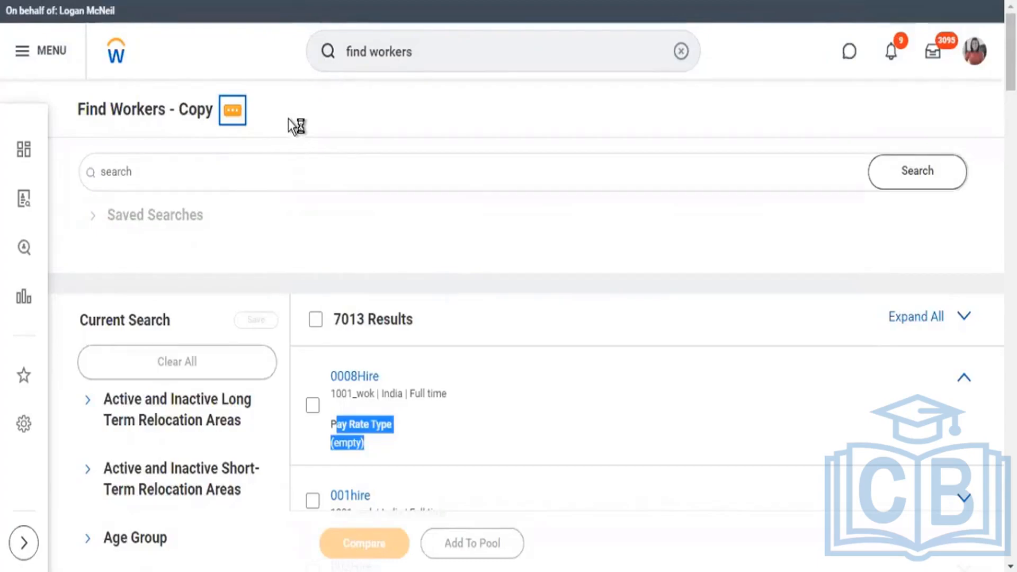
pyautogui.click(232, 110)
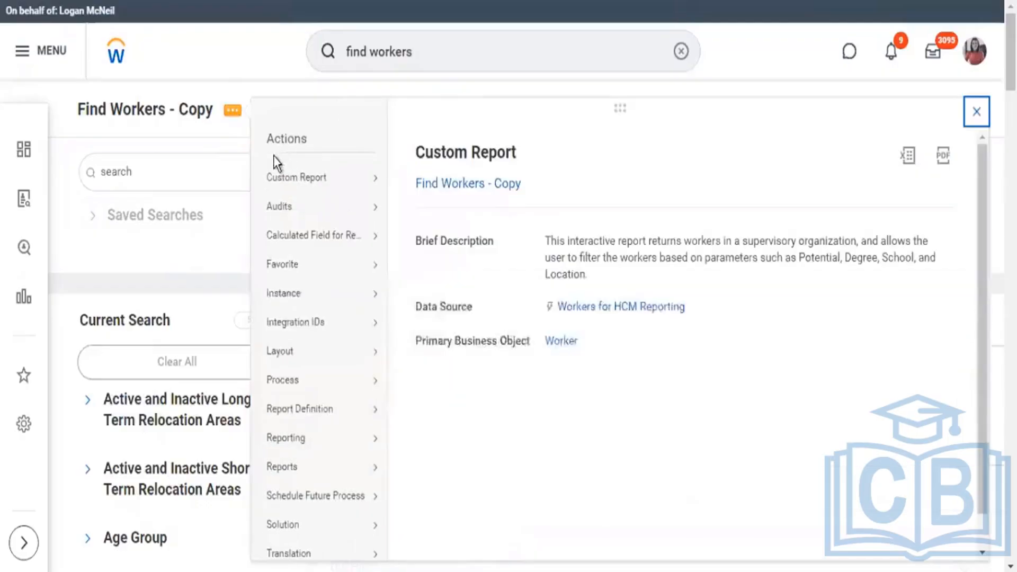
pyautogui.moveTo(343, 181)
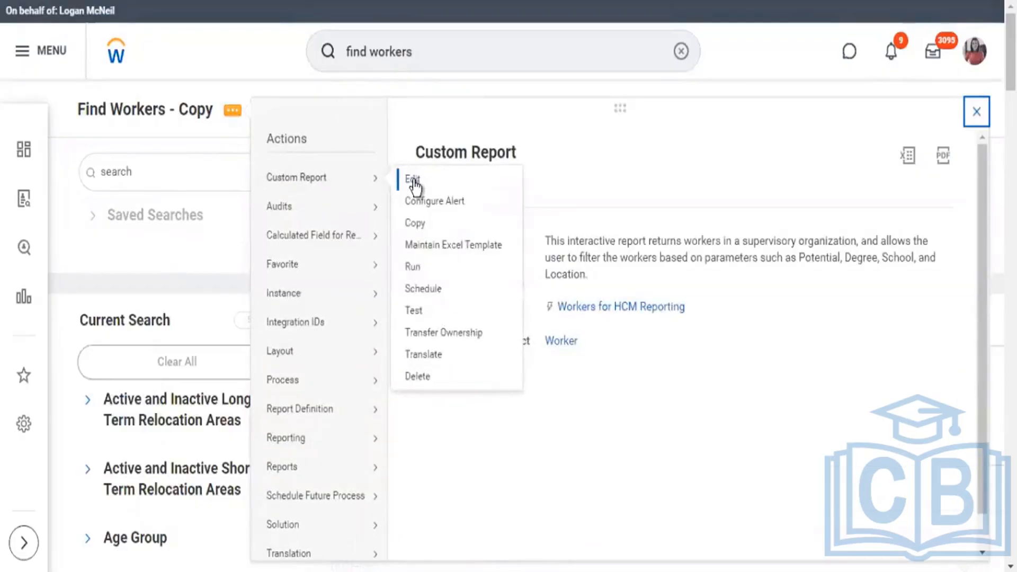
pyautogui.click(221, 90)
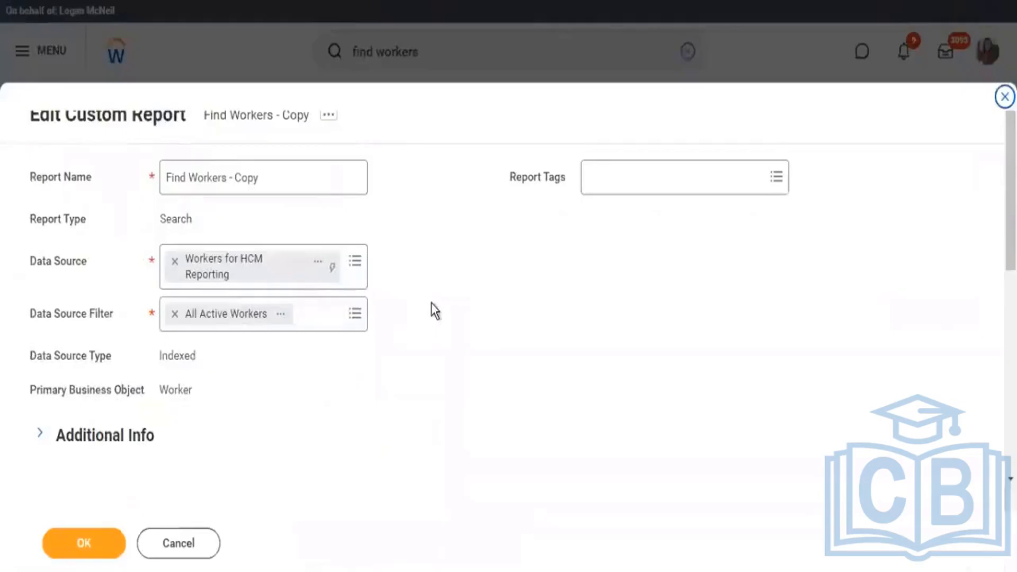
pyautogui.scroll(-6, 432, 307)
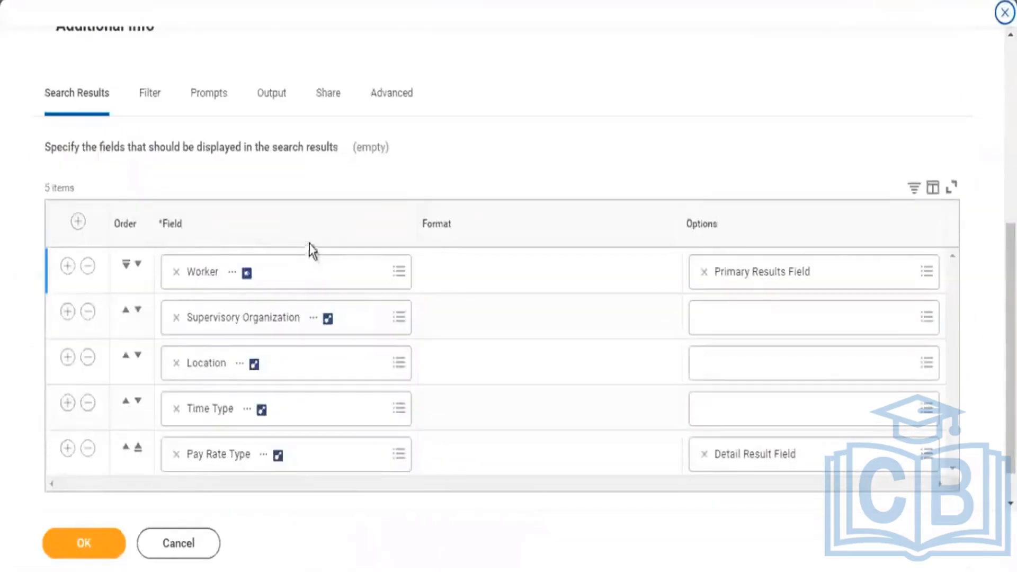
pyautogui.scroll(5, 311, 196)
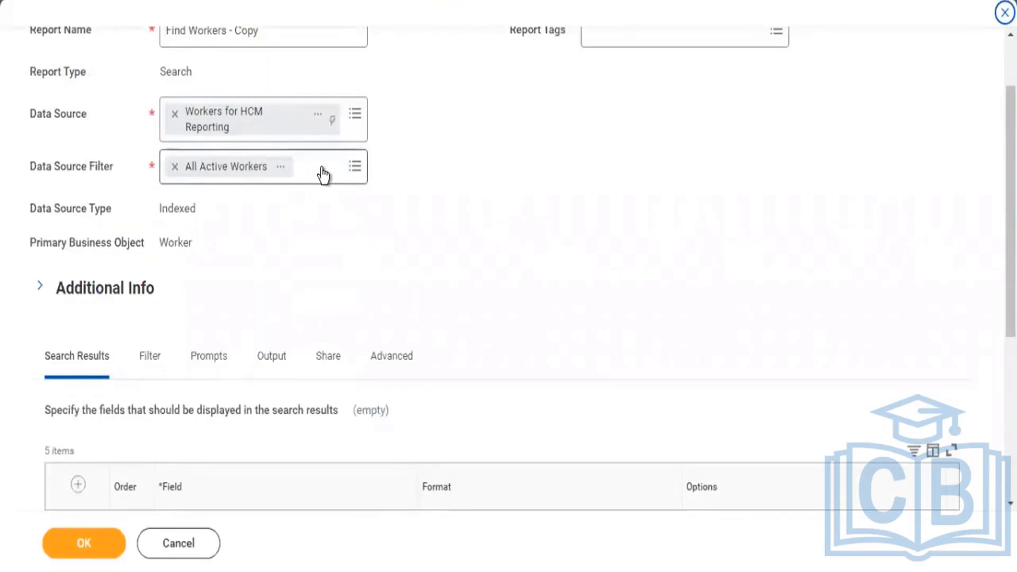
pyautogui.scroll(2, 341, 146)
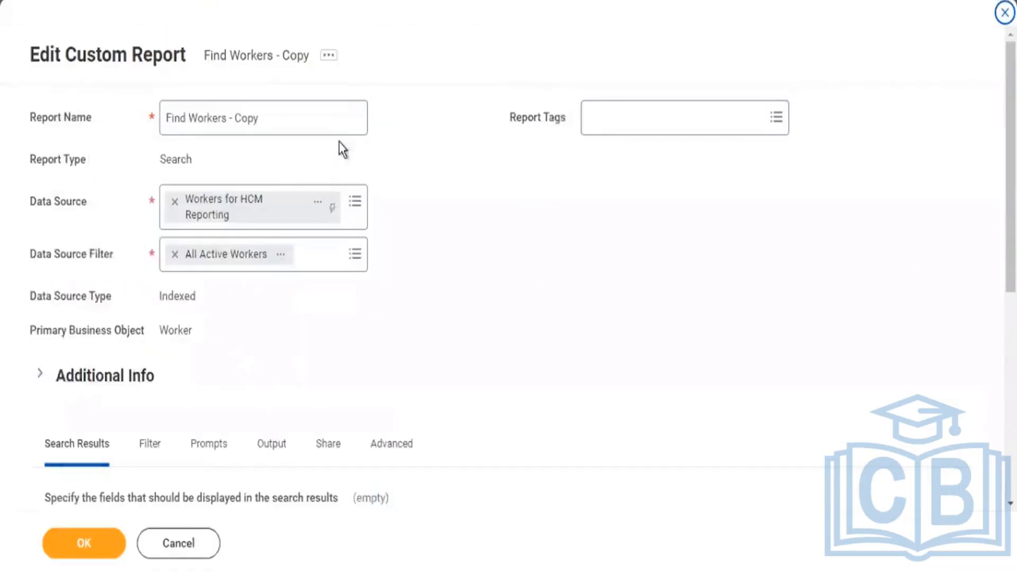
# Highlight the report type of Find Workers - Copy and view the data sources available for it.
pyautogui.moveTo(159, 165); pyautogui.dragTo(186, 162)
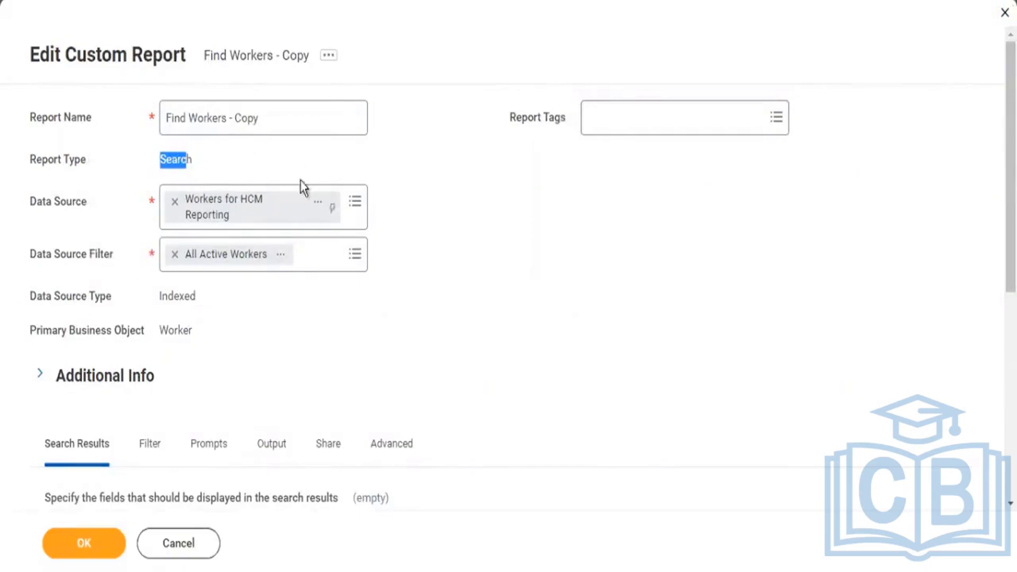
pyautogui.click(356, 204)
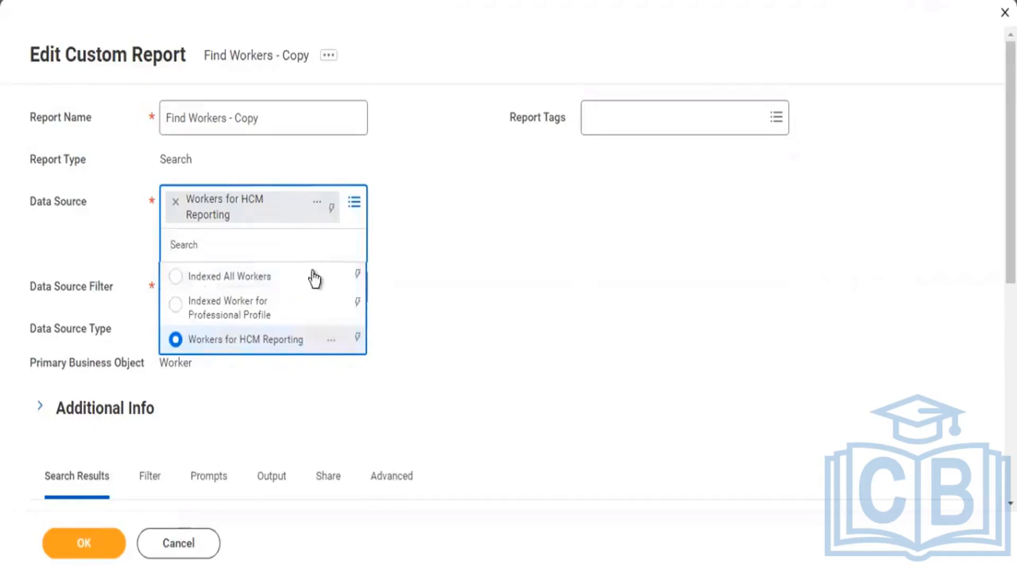
pyautogui.click(544, 224)
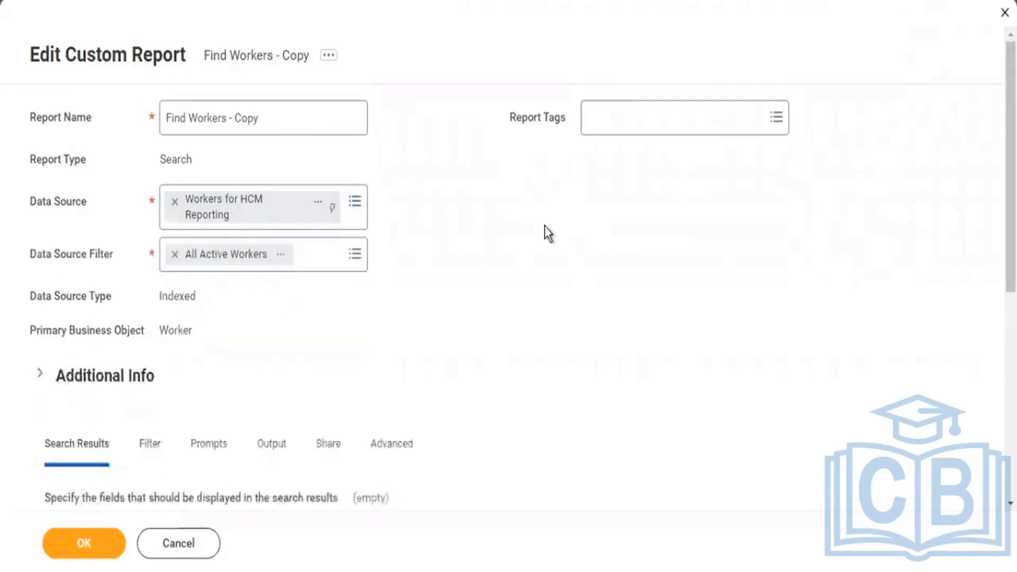
# Review the Search Results fields and options in the Find Workers - Copy definition.
pyautogui.scroll(-5, 542, 231)
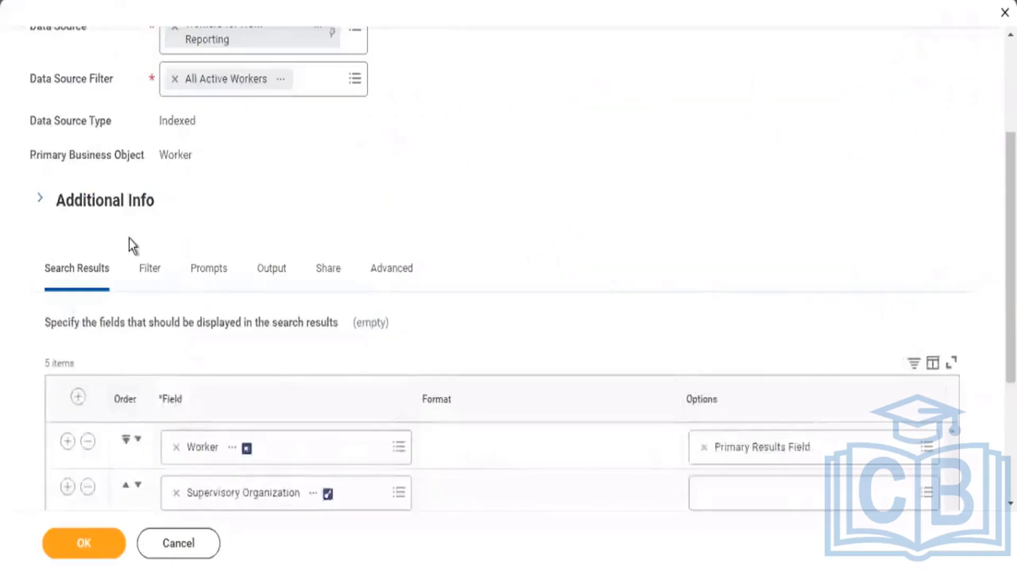
pyautogui.moveTo(44, 180); pyautogui.dragTo(112, 186)
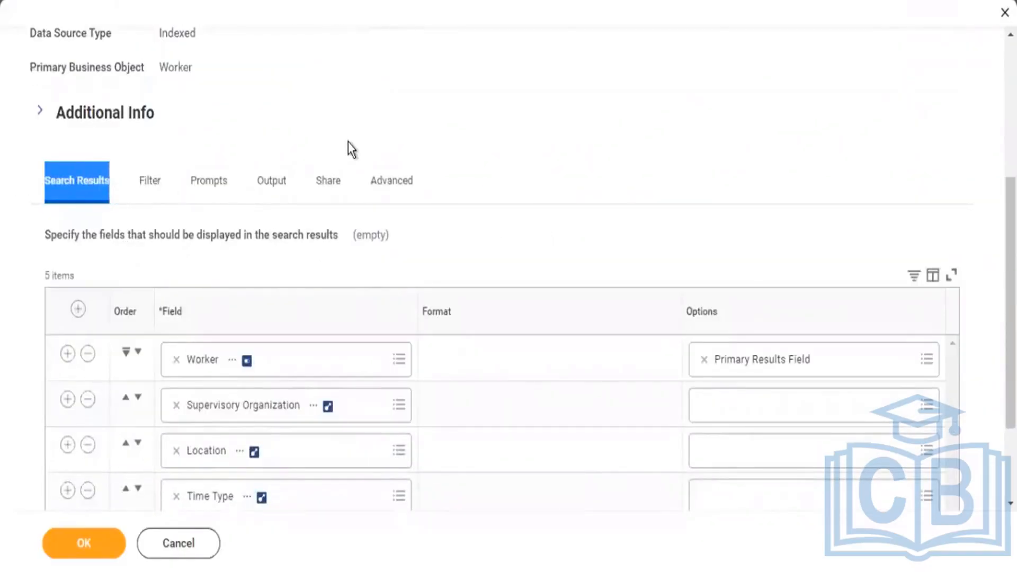
pyautogui.scroll(-2, 348, 142)
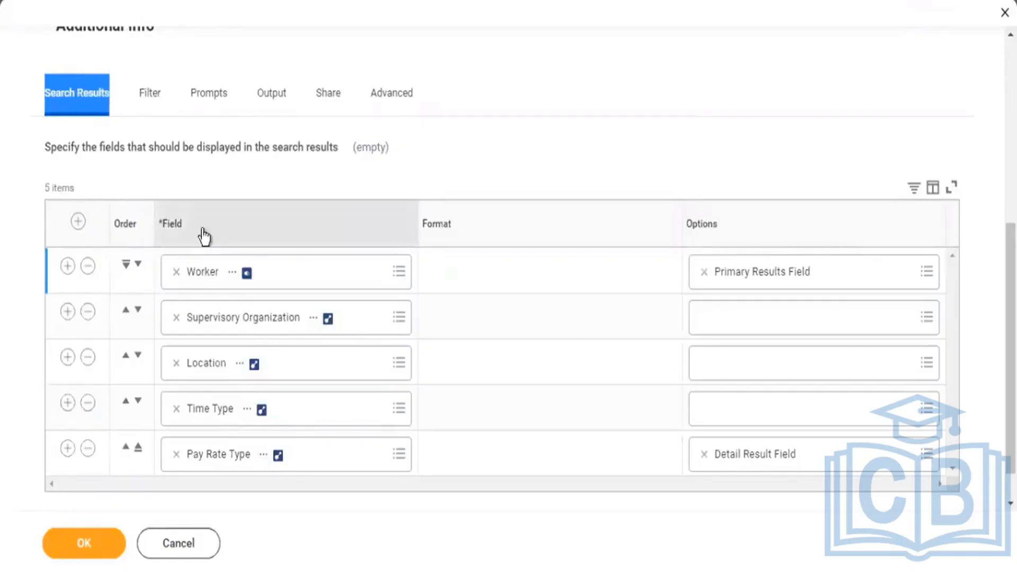
pyautogui.scroll(-1, 229, 366)
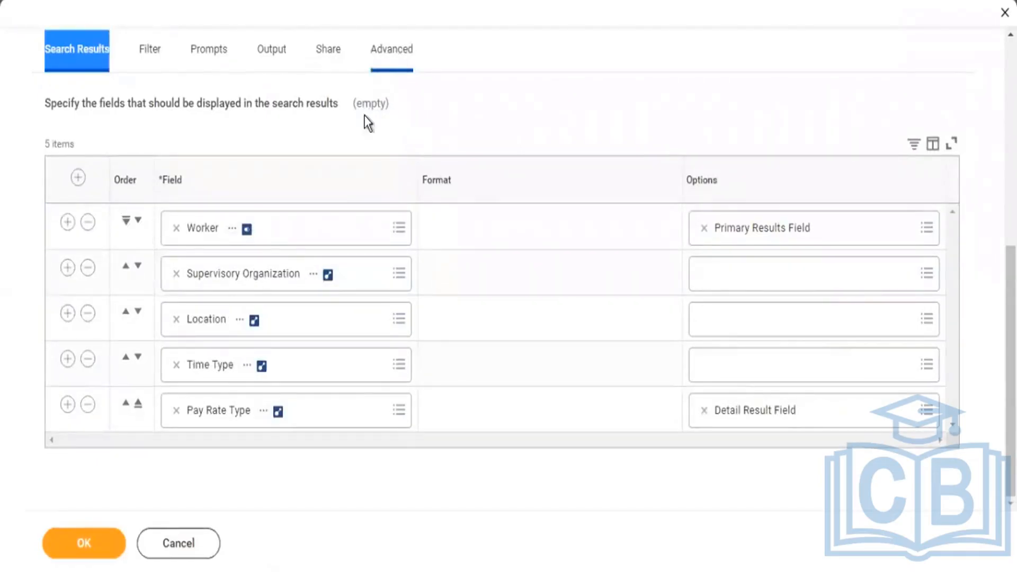
# Open the Find Workers - Copy custom report from the definition's related actions and run it.
pyautogui.scroll(3, 360, 114)
pyautogui.scroll(4, 360, 114)
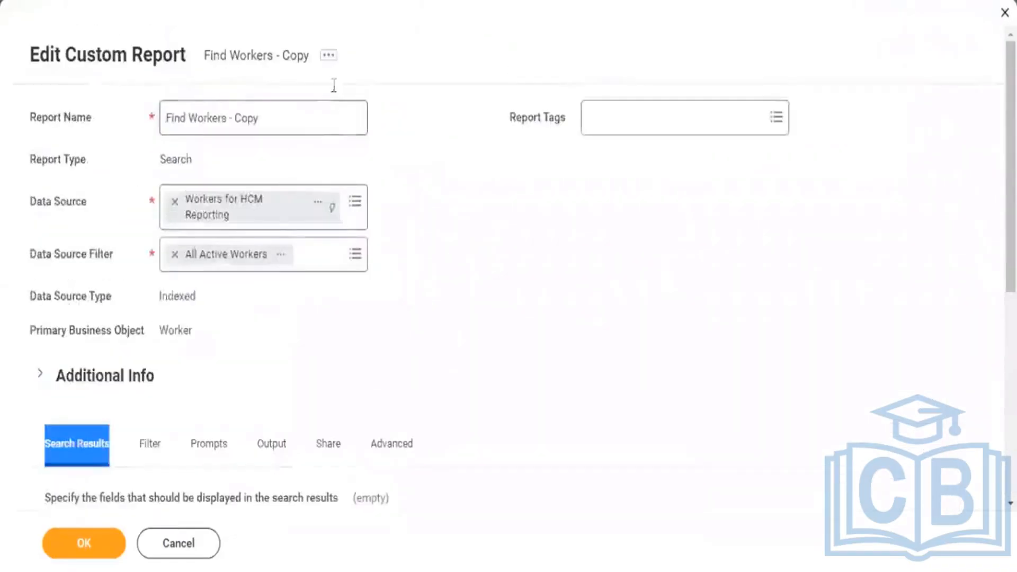
pyautogui.click(329, 58)
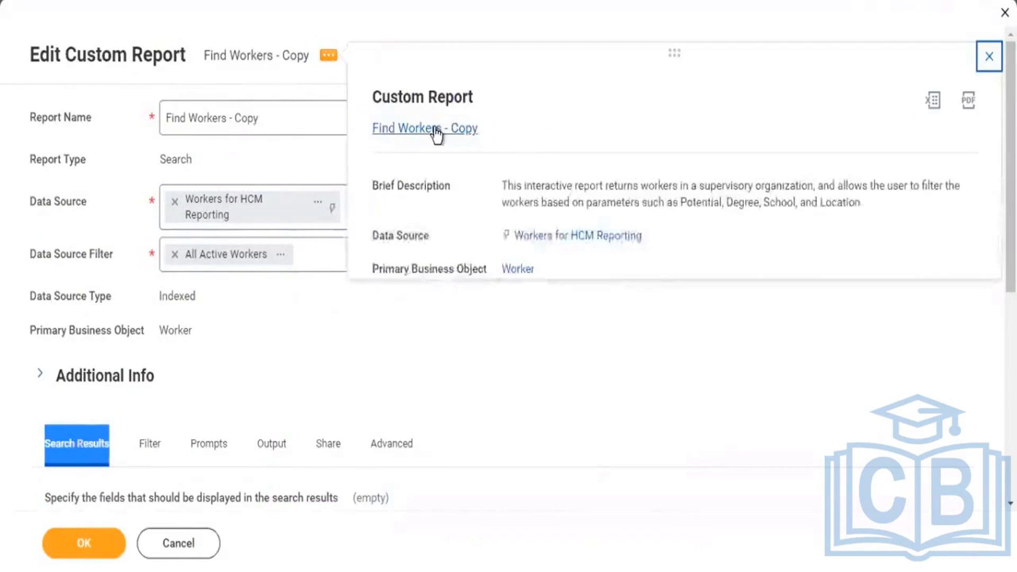
pyautogui.click(434, 128)
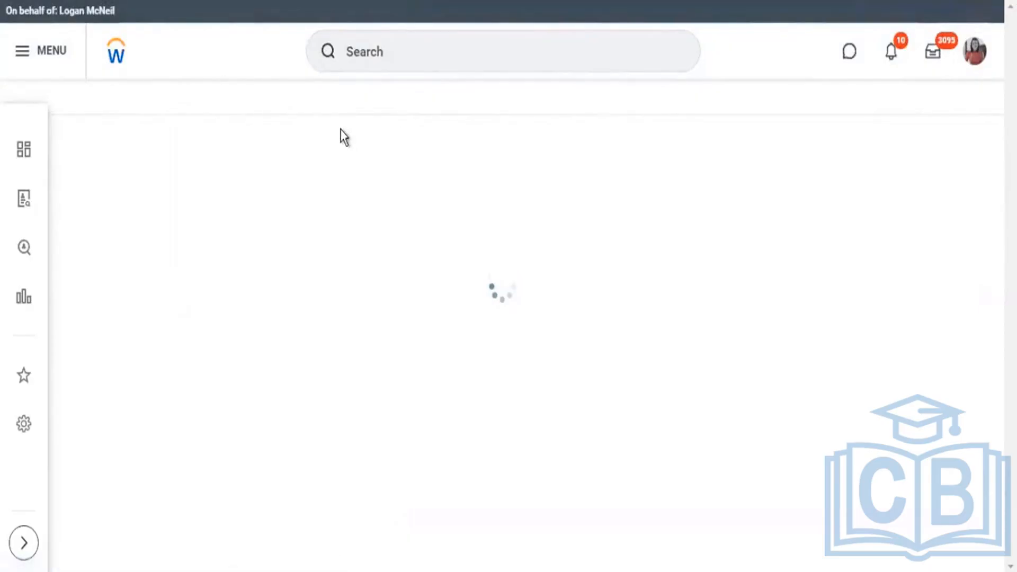
pyautogui.click(385, 109)
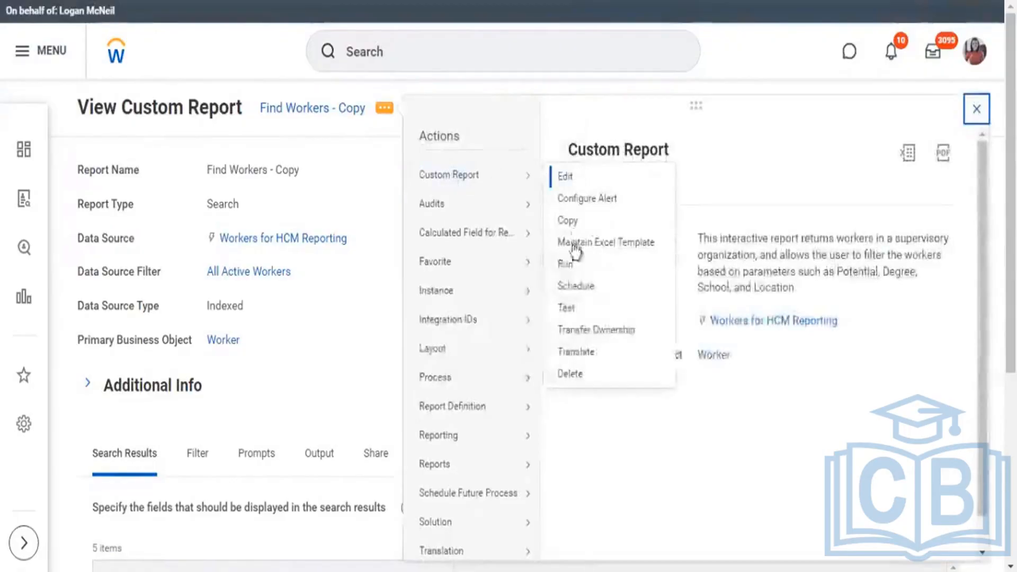
pyautogui.click(568, 267)
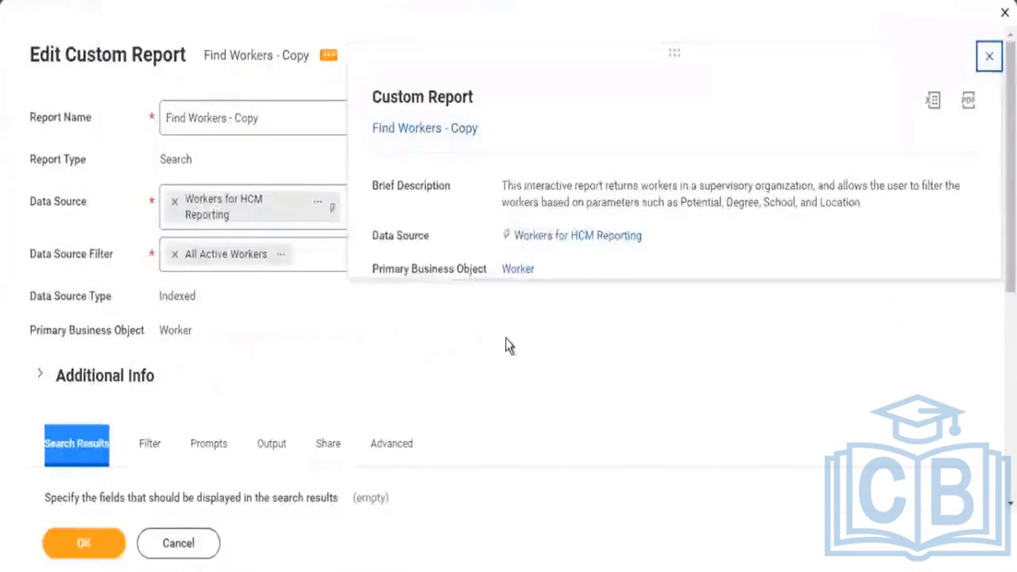
# Look over the definition's search result fields, then highlight the first worker in the report results and browse the list.
pyautogui.scroll(-3, 277, 333)
pyautogui.scroll(-3, 275, 334)
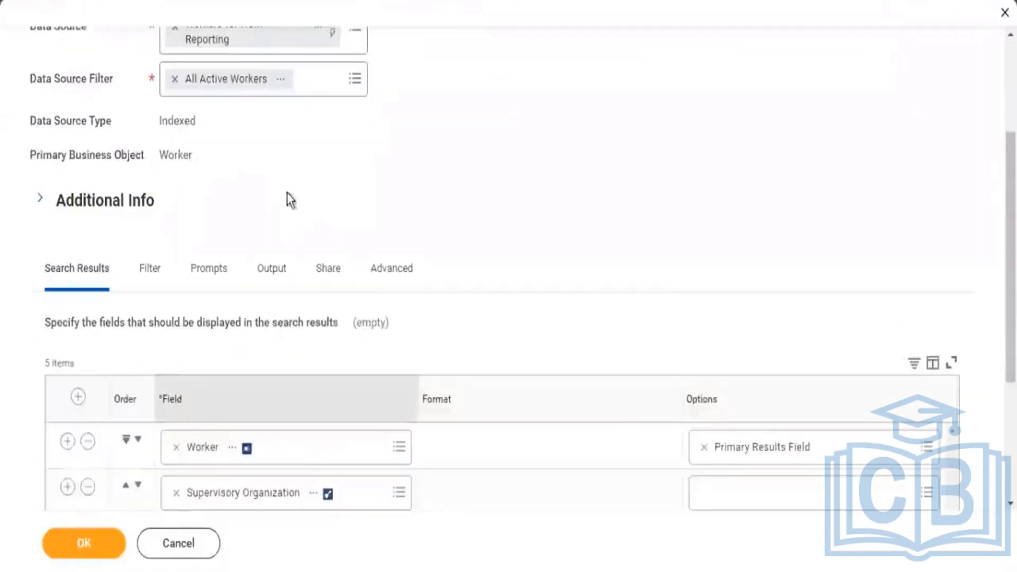
pyautogui.scroll(-3, 285, 221)
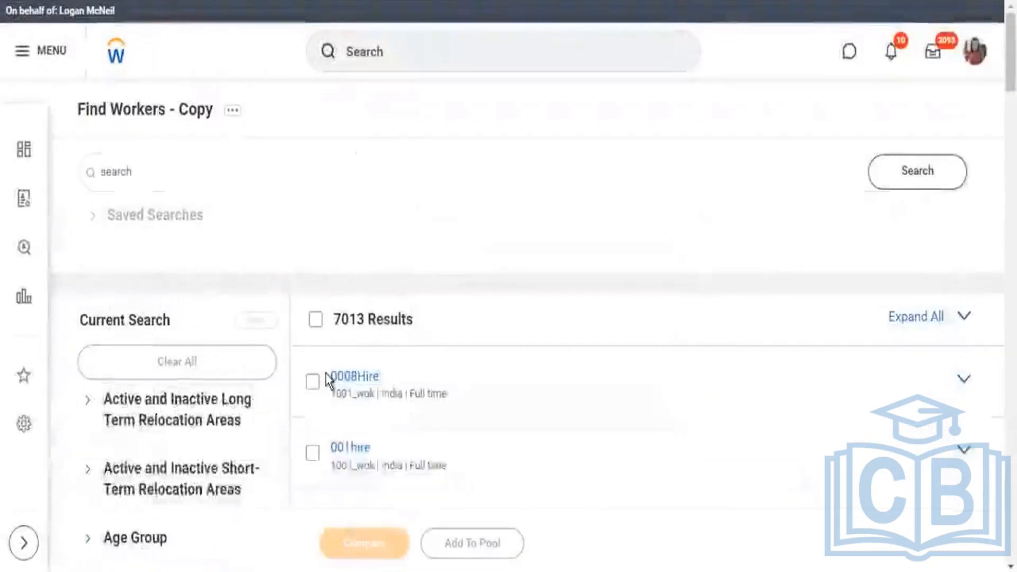
pyautogui.doubleClick(327, 376)
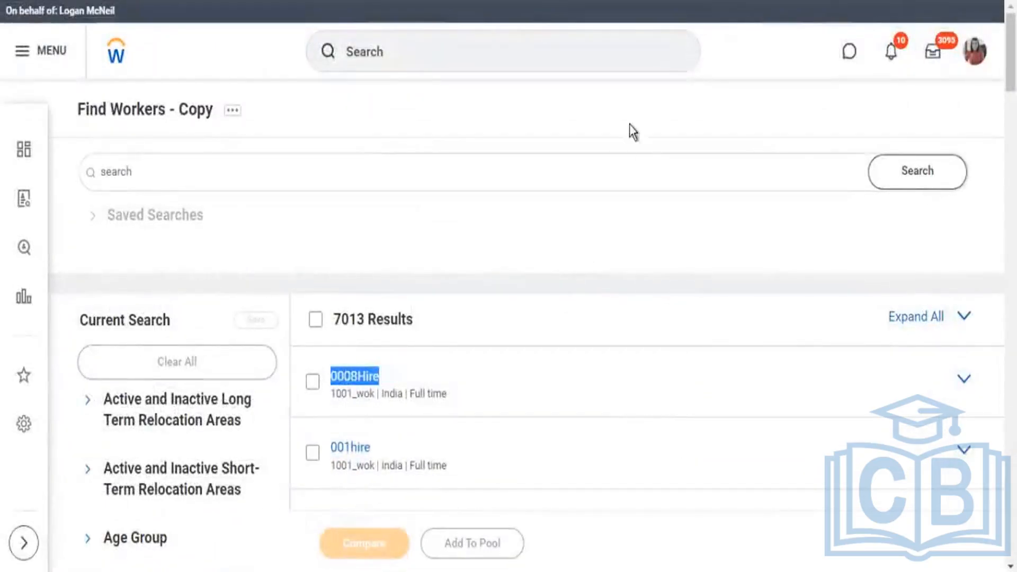
pyautogui.scroll(-3, 432, 416)
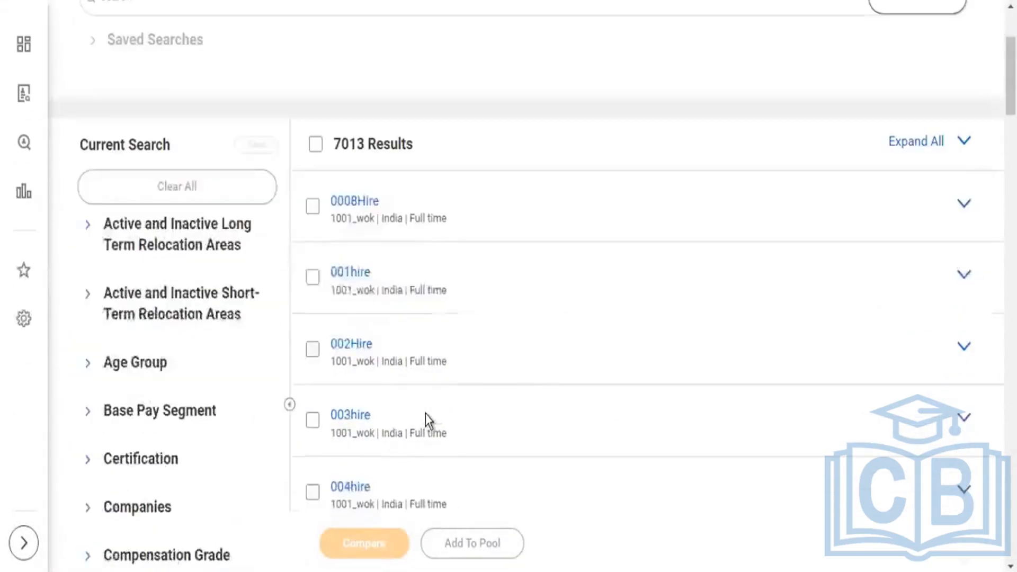
pyautogui.scroll(-6, 402, 439)
pyautogui.scroll(-5, 413, 417)
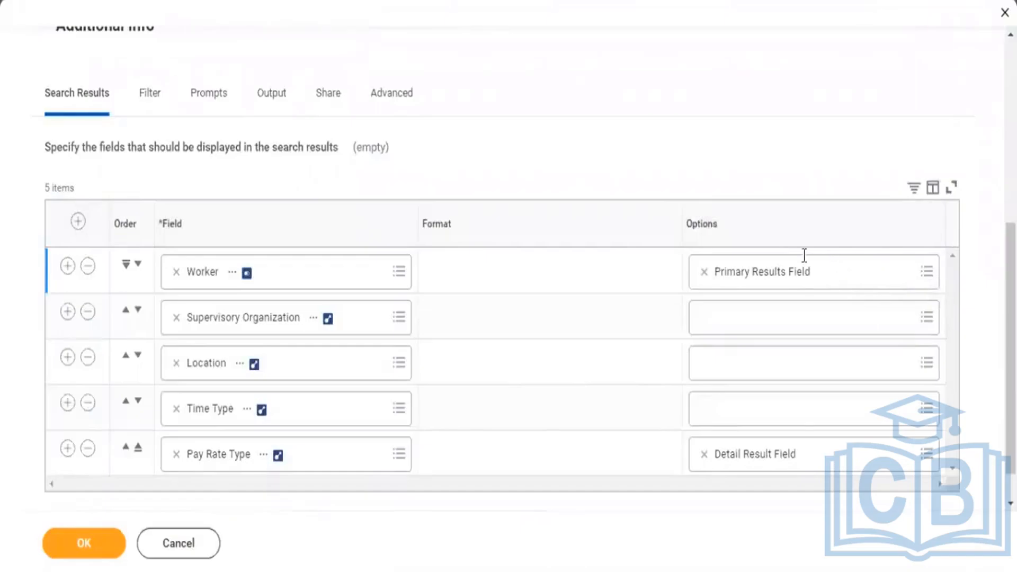
# View the valid options for the Worker field in the report definition, including Primary Results Field.
pyautogui.click(726, 270)
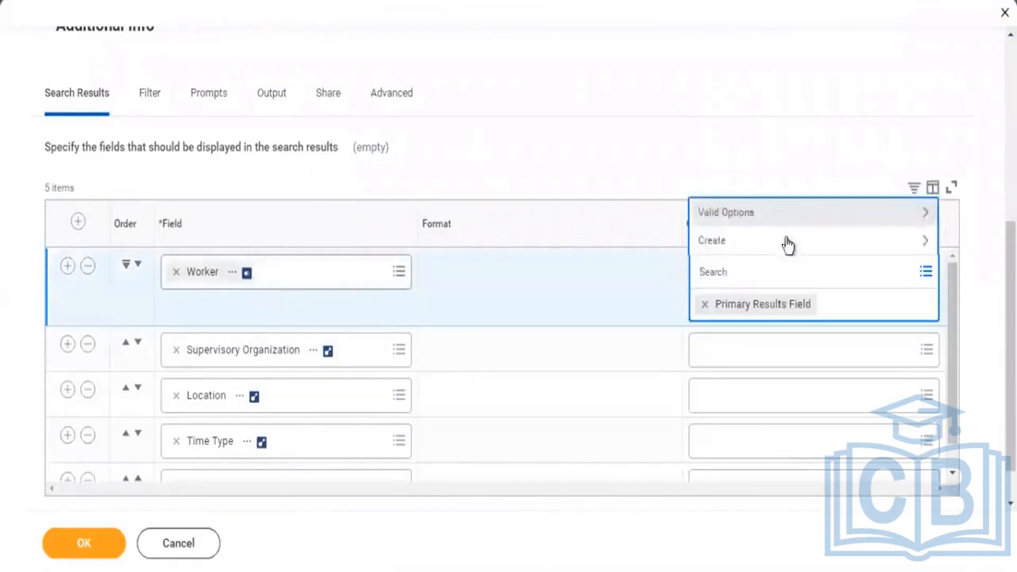
pyautogui.click(783, 218)
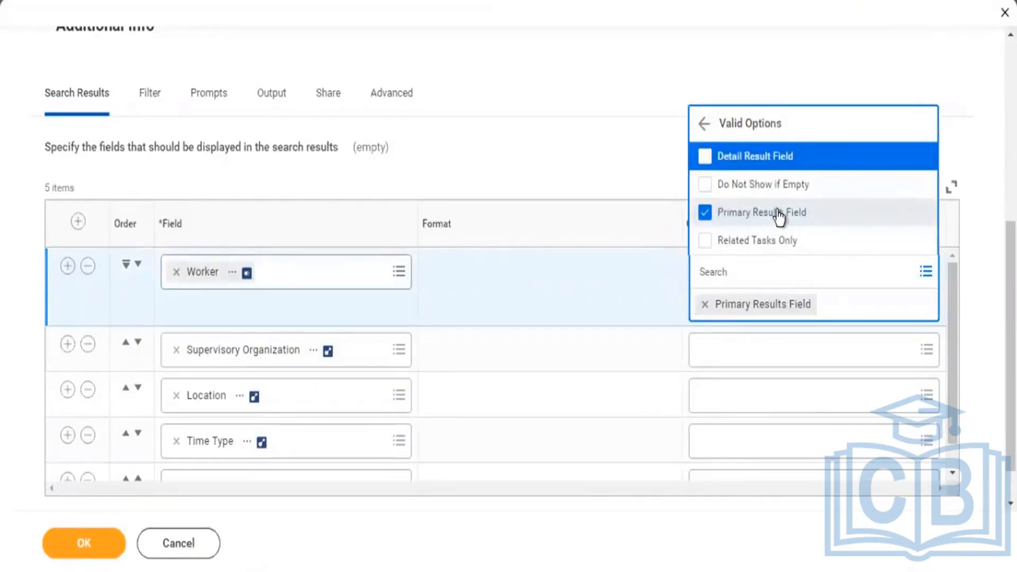
pyautogui.click(604, 156)
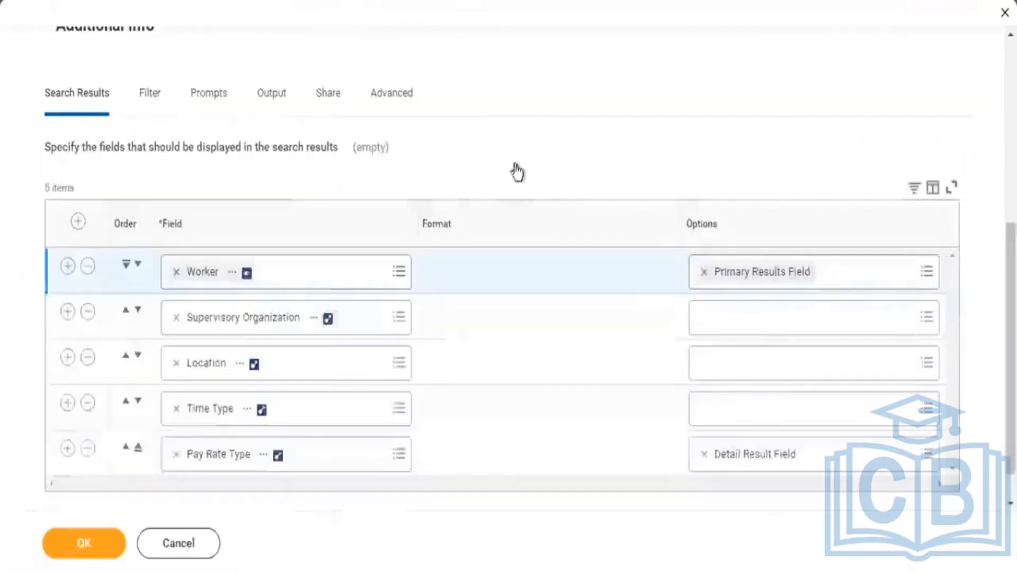
# Compare the Supervisory Organization, Location and Time Type fields in the definition with the details under the workers' names in the results.
pyautogui.scroll(-2, 516, 173)
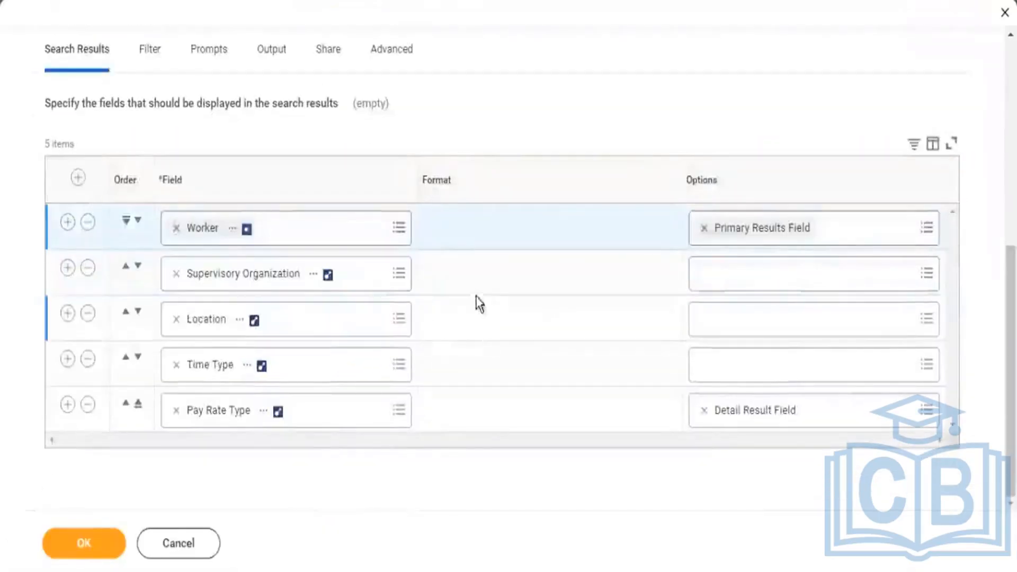
pyautogui.click(416, 300)
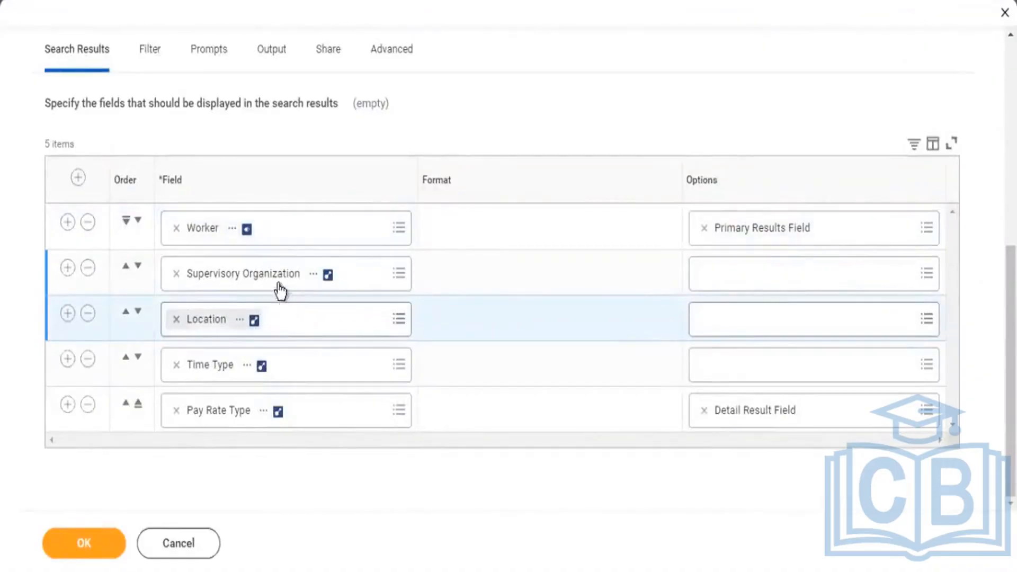
pyautogui.click(211, 320)
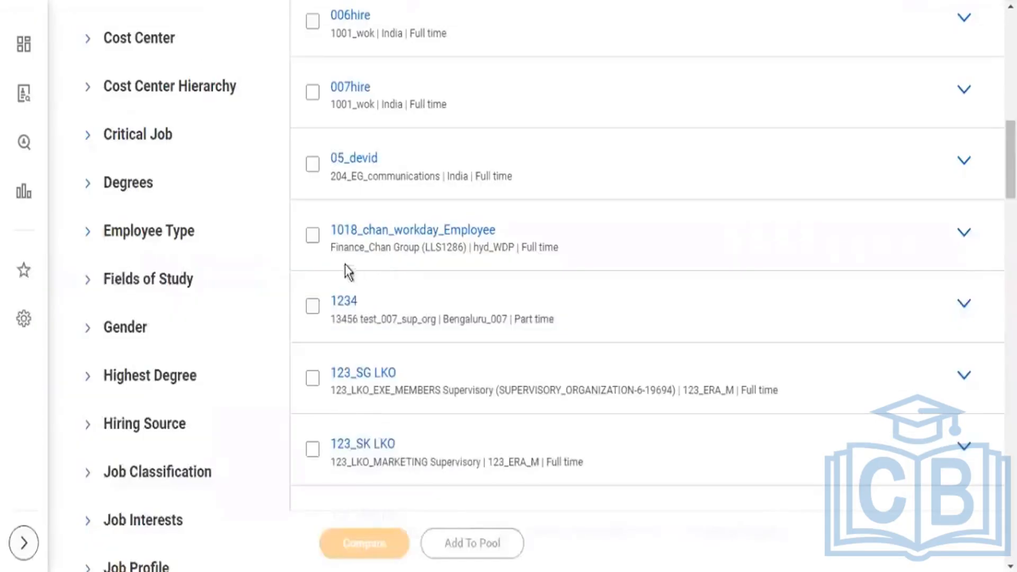
pyautogui.moveTo(349, 247); pyautogui.dragTo(480, 250)
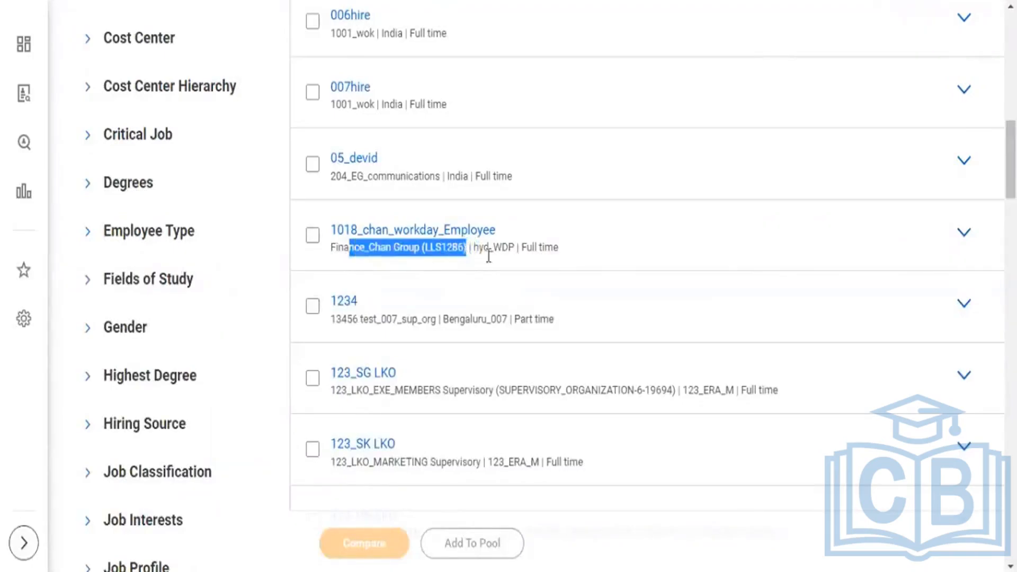
pyautogui.moveTo(474, 248); pyautogui.dragTo(501, 247)
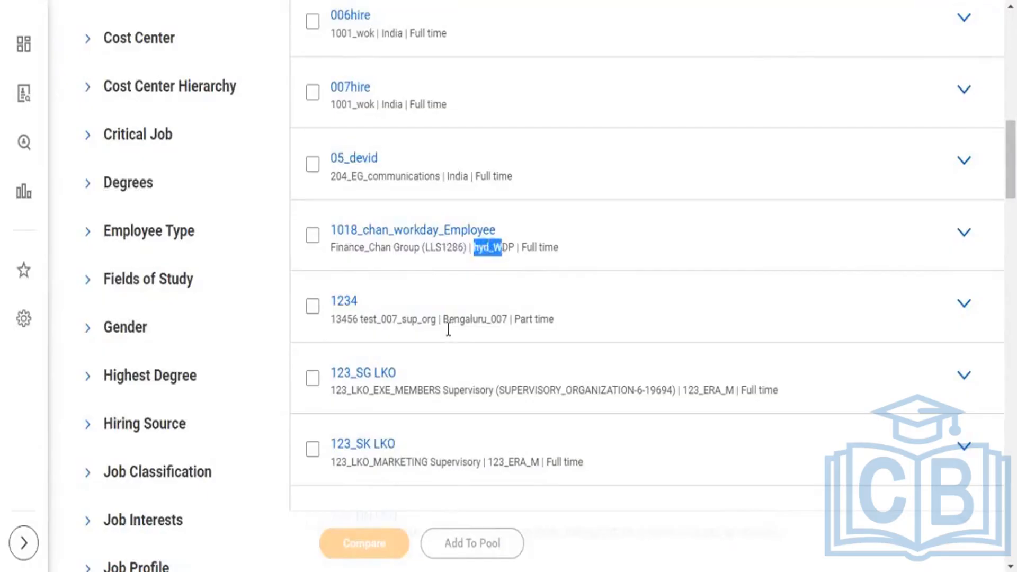
pyautogui.moveTo(443, 319); pyautogui.dragTo(537, 315)
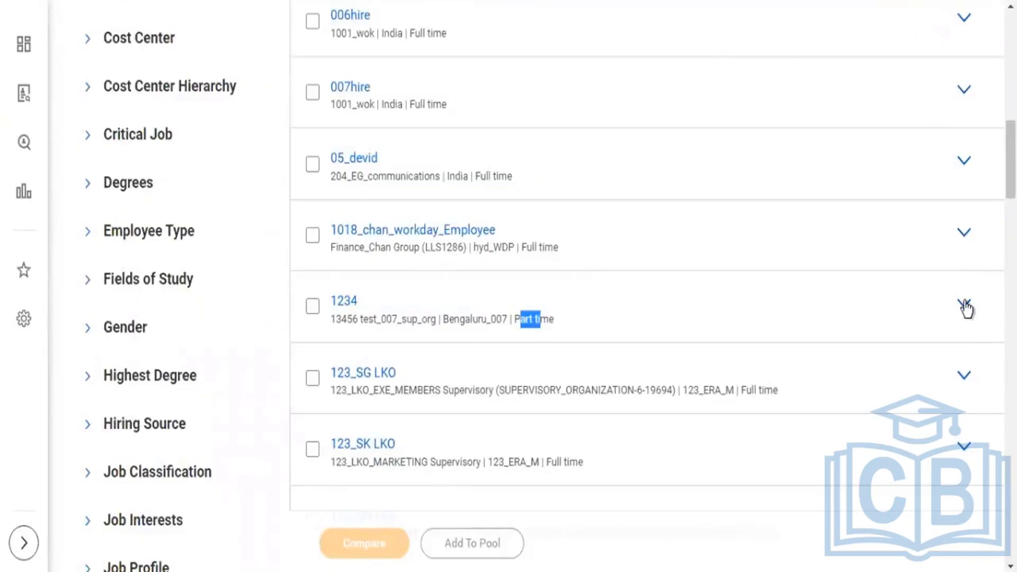
# Expand and collapse the Pay Rate Type detail of a part-time worker and of the full-time worker in Atlanta.
pyautogui.click(964, 306)
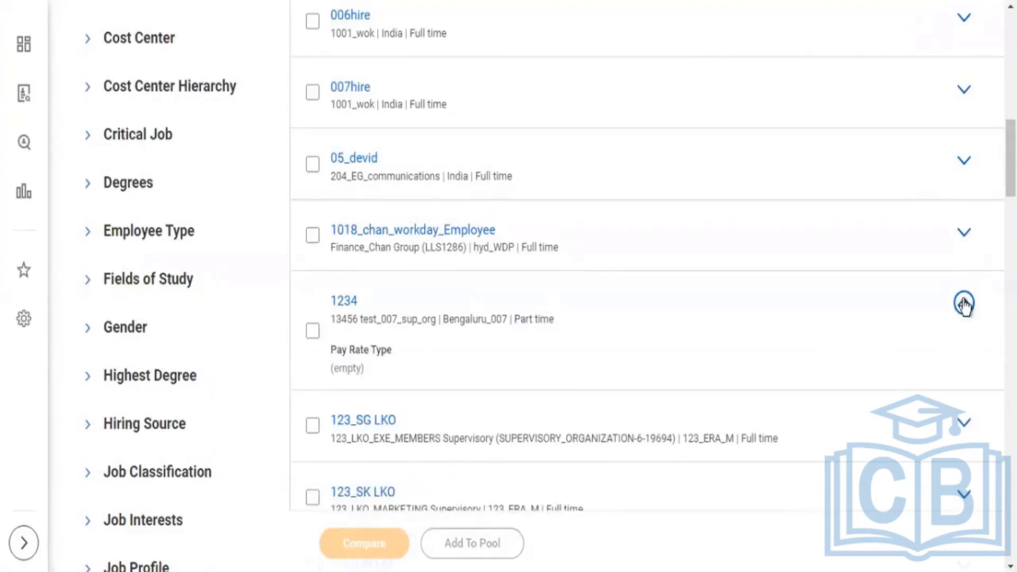
pyautogui.click(964, 304)
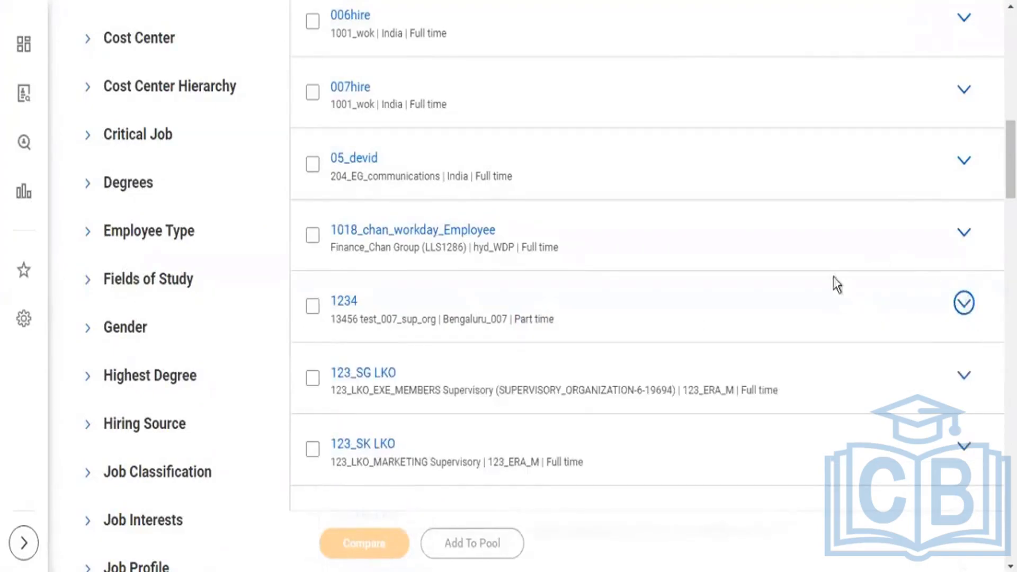
pyautogui.scroll(-2, 917, 281)
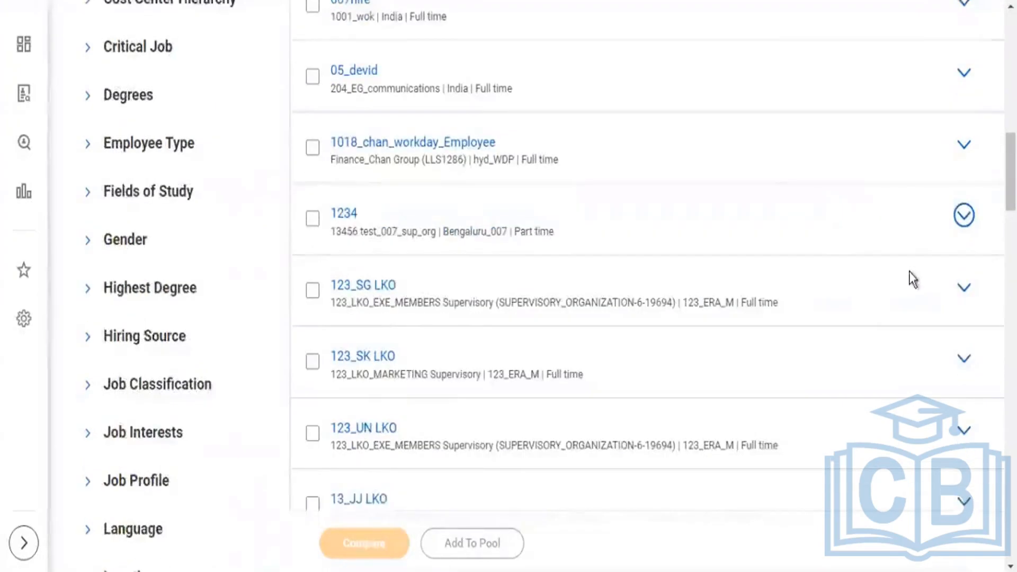
pyautogui.scroll(-2, 910, 272)
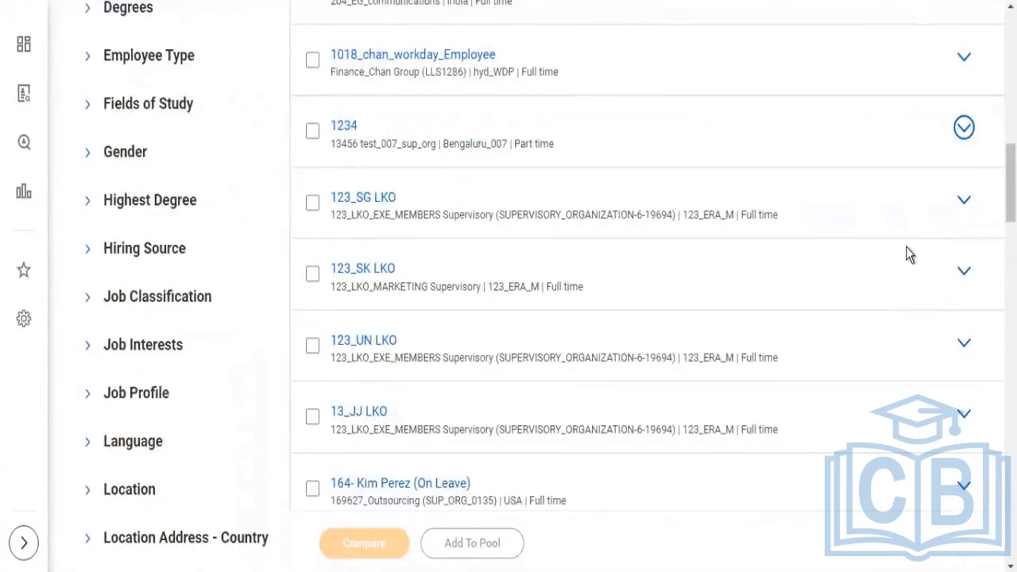
pyautogui.scroll(-6, 858, 266)
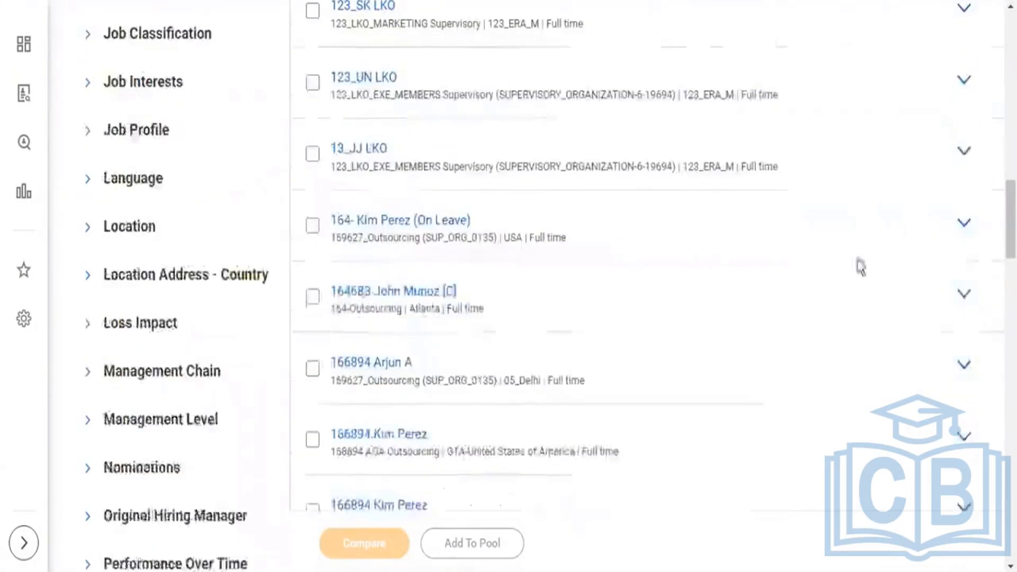
pyautogui.click(964, 296)
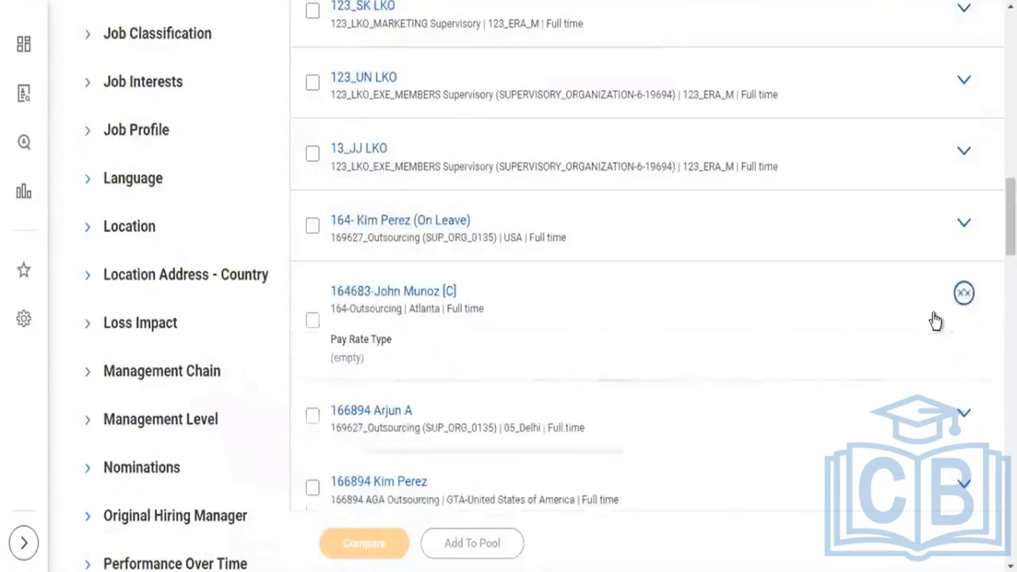
pyautogui.click(964, 294)
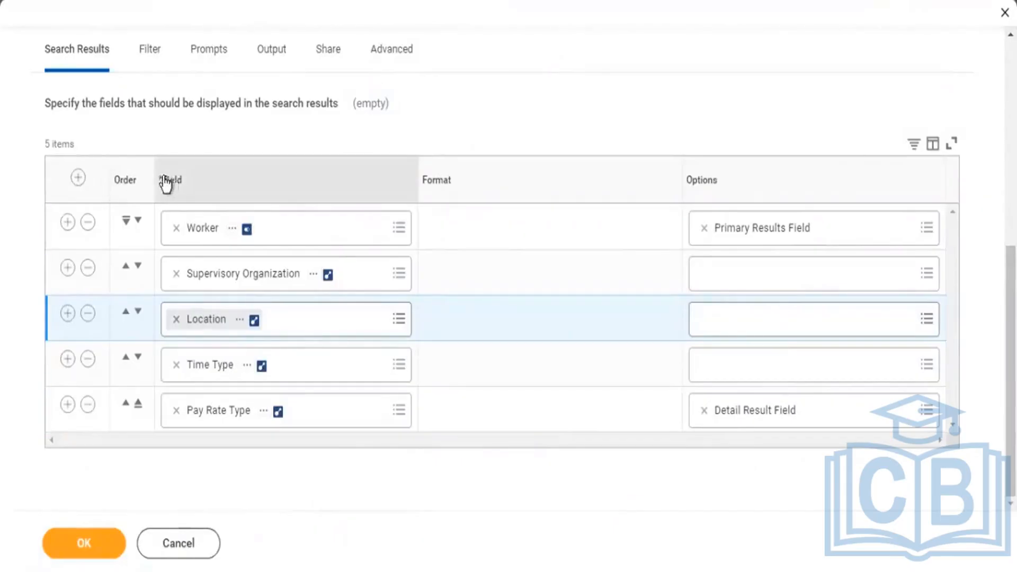
# Highlight the Field column heading in the search result definition, then show the report's instance filter conditions.
pyautogui.doubleClick(190, 186)
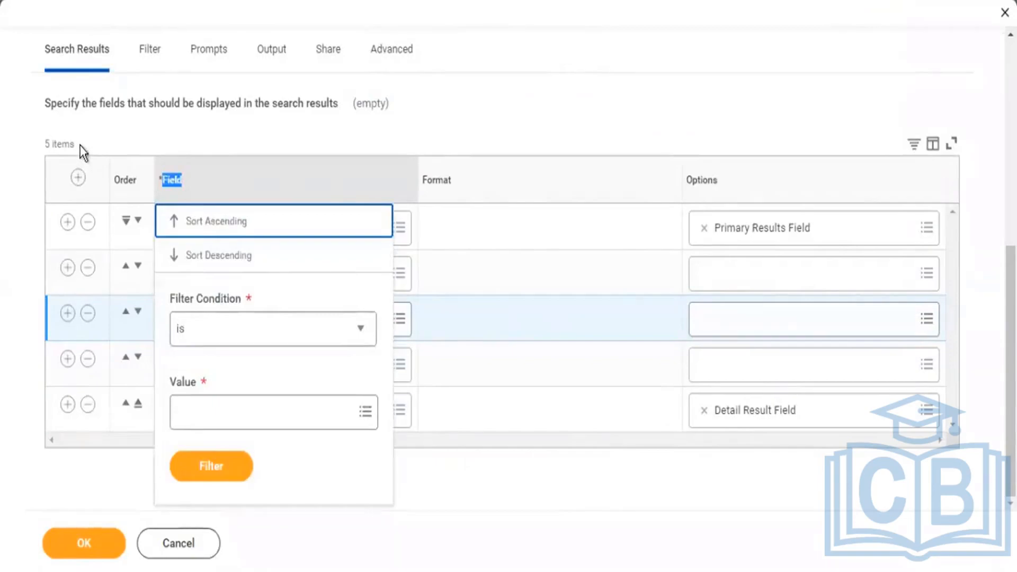
pyautogui.click(158, 57)
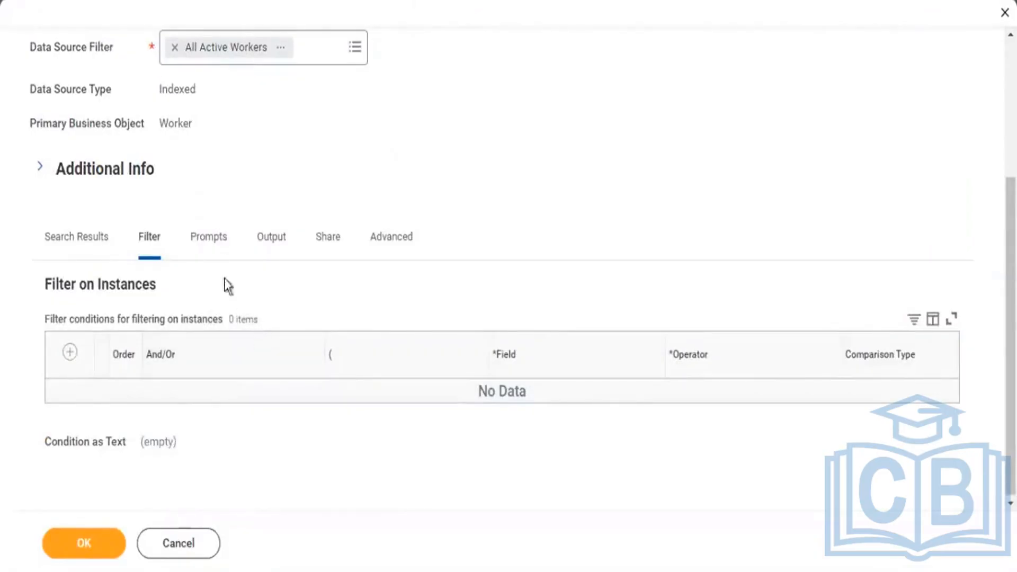
# View the prompt, output and sharing settings of the Find Workers - Copy report definition.
pyautogui.click(203, 244)
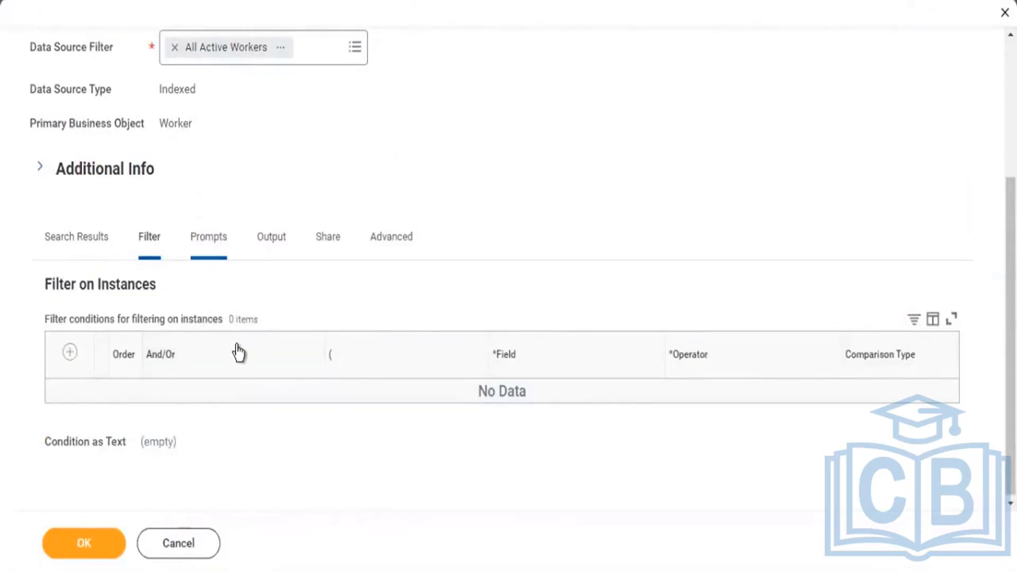
pyautogui.click(268, 236)
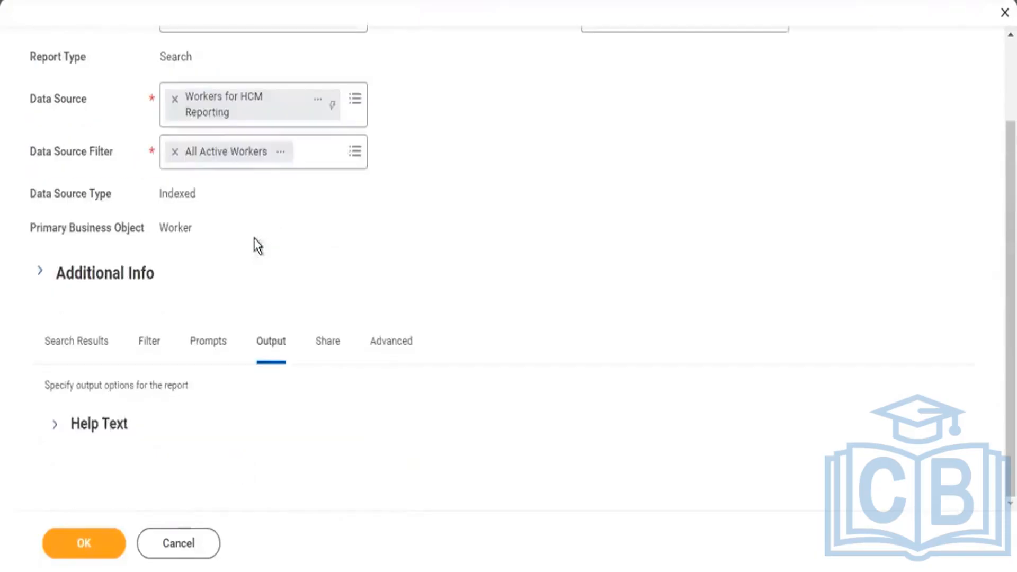
pyautogui.click(327, 345)
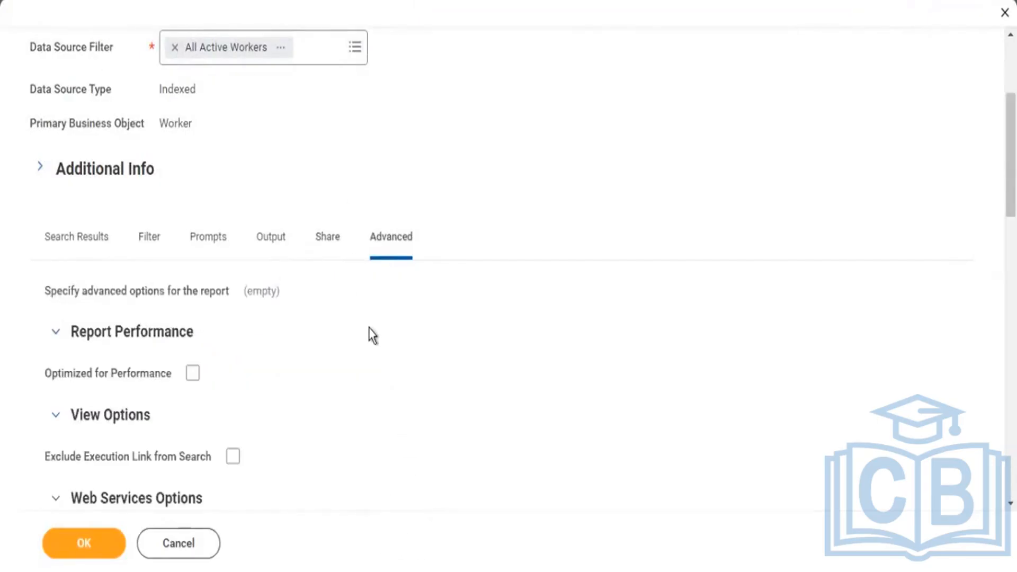
# Find the Facet Options section in the report's advanced settings and highlight its heading.
pyautogui.scroll(-8, 367, 305)
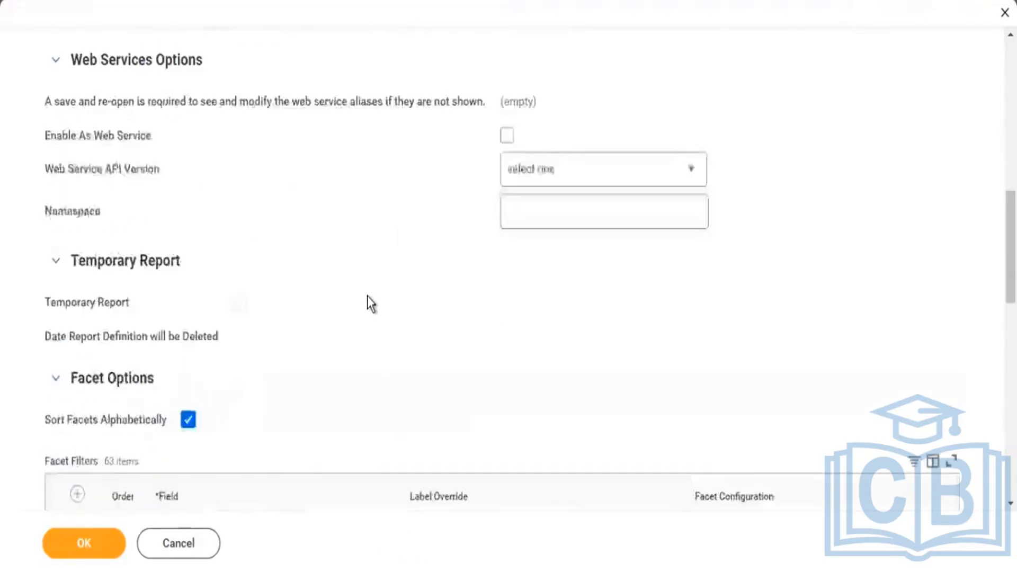
pyautogui.scroll(-3, 368, 304)
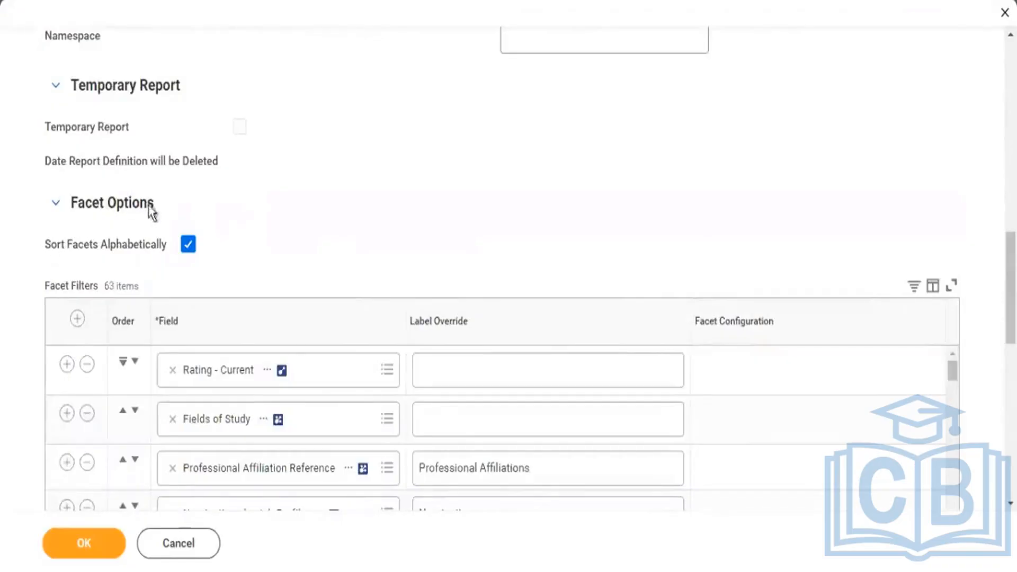
pyautogui.moveTo(91, 212); pyautogui.dragTo(92, 211)
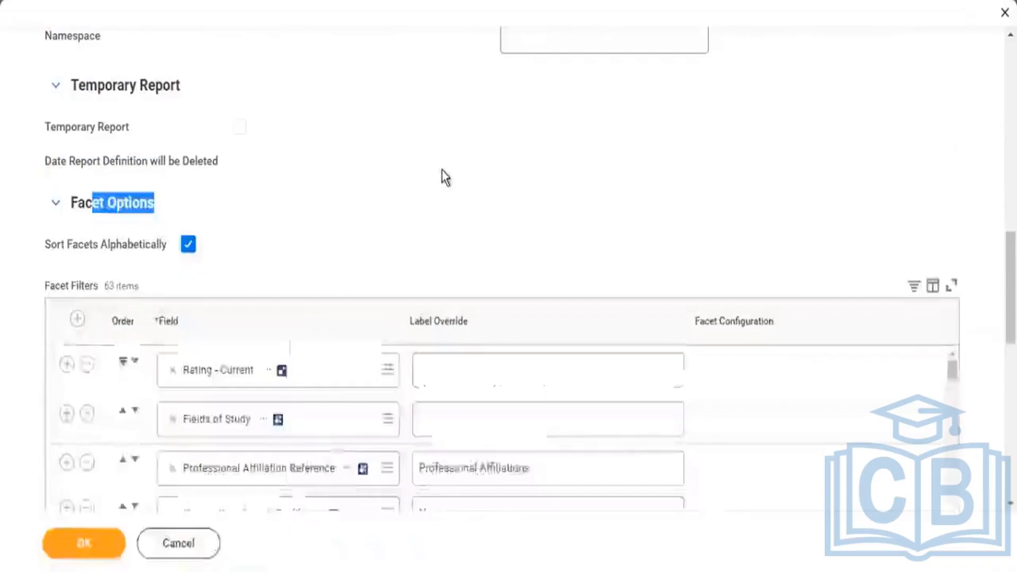
# Review the facet filter fields in the definition, including Talent Pools, Job Profile, Age Group and Gender.
pyautogui.scroll(-2, 336, 218)
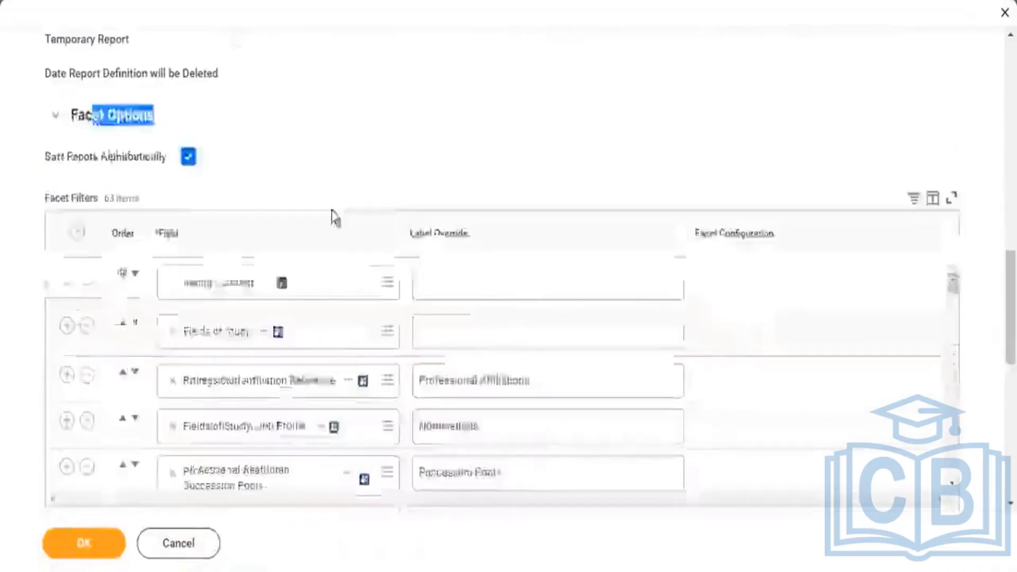
pyautogui.scroll(-2, 332, 217)
pyautogui.scroll(-4, 222, 275)
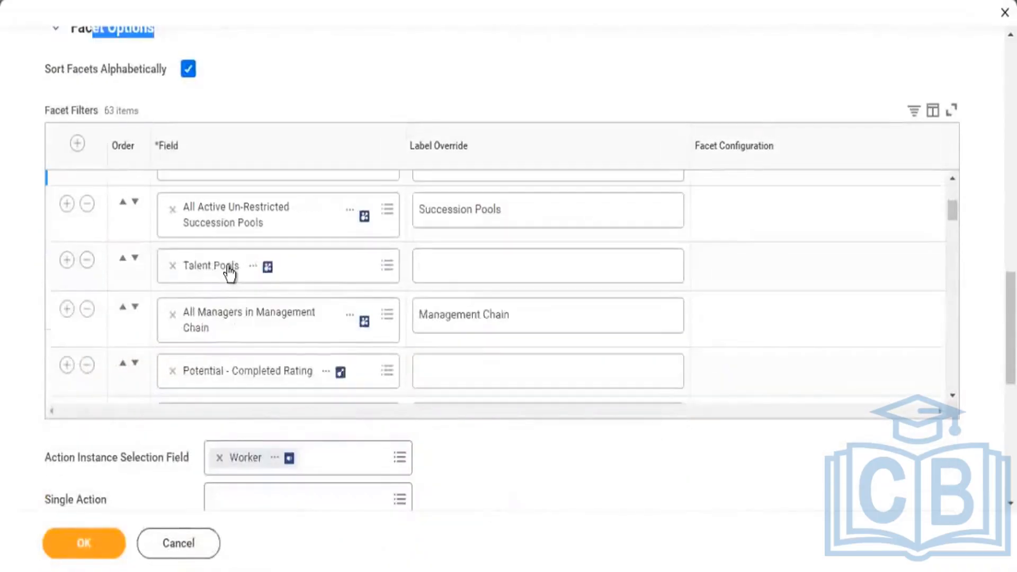
pyautogui.scroll(-3, 233, 271)
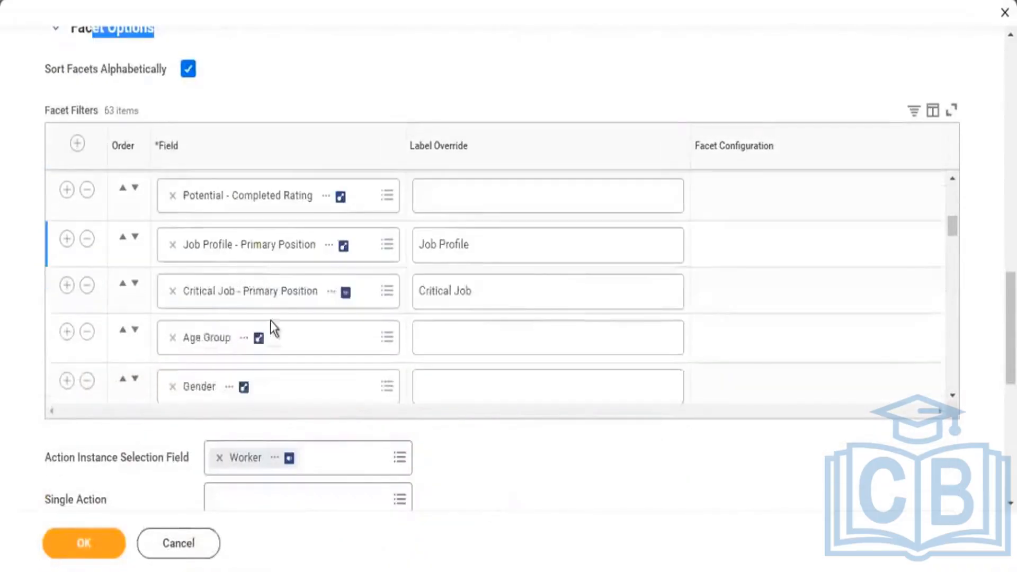
pyautogui.scroll(-2, 265, 318)
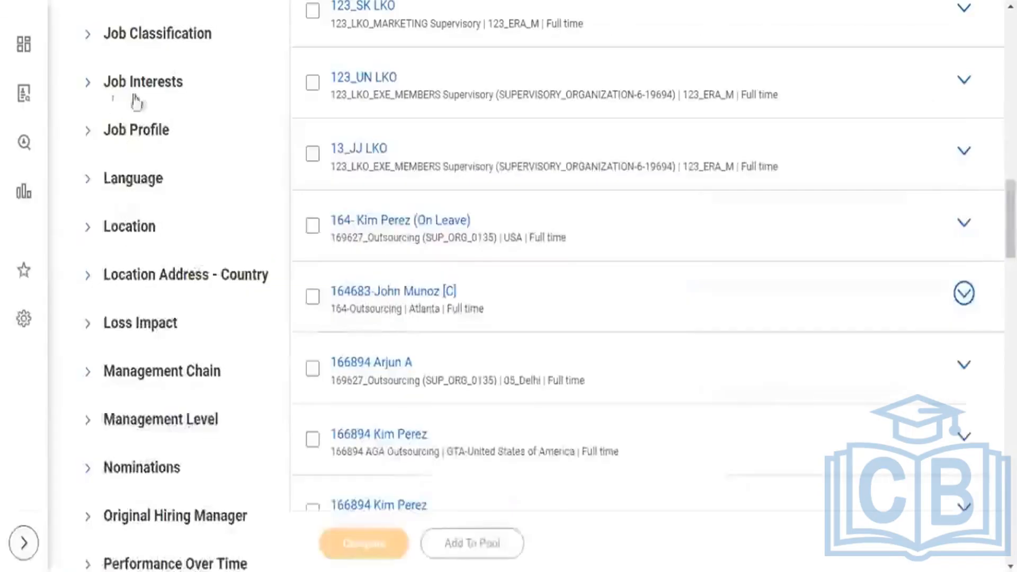
# Expand the Age Group facet in the Find Workers search results to inspect its options, then collapse it.
pyautogui.scroll(13, 137, 100)
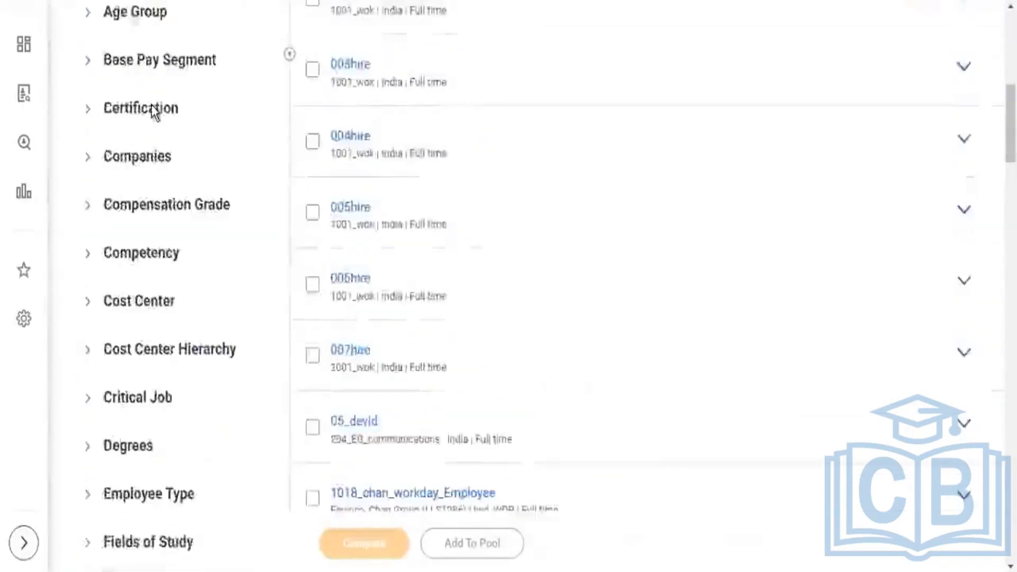
pyautogui.scroll(7, 151, 104)
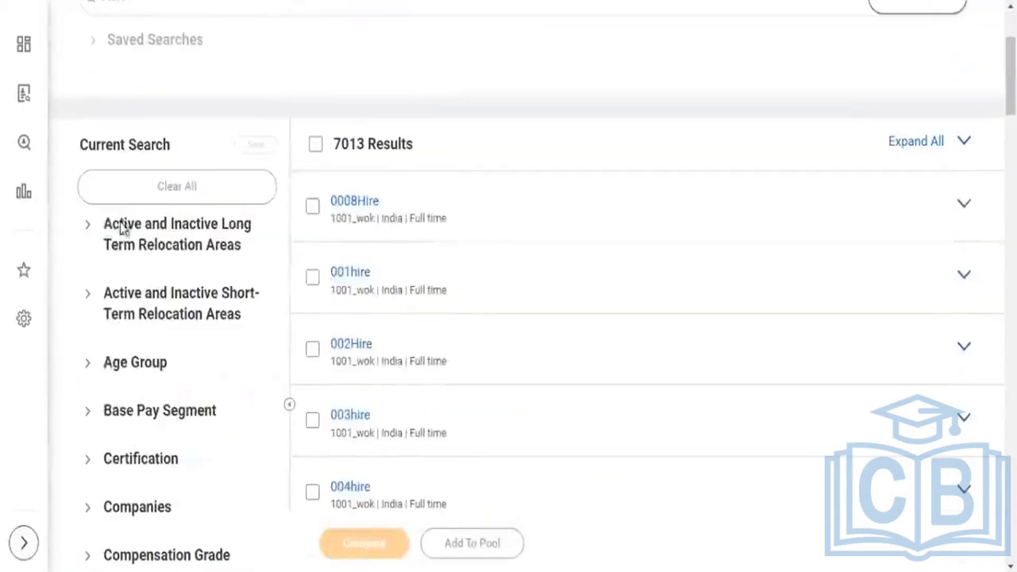
pyautogui.click(89, 365)
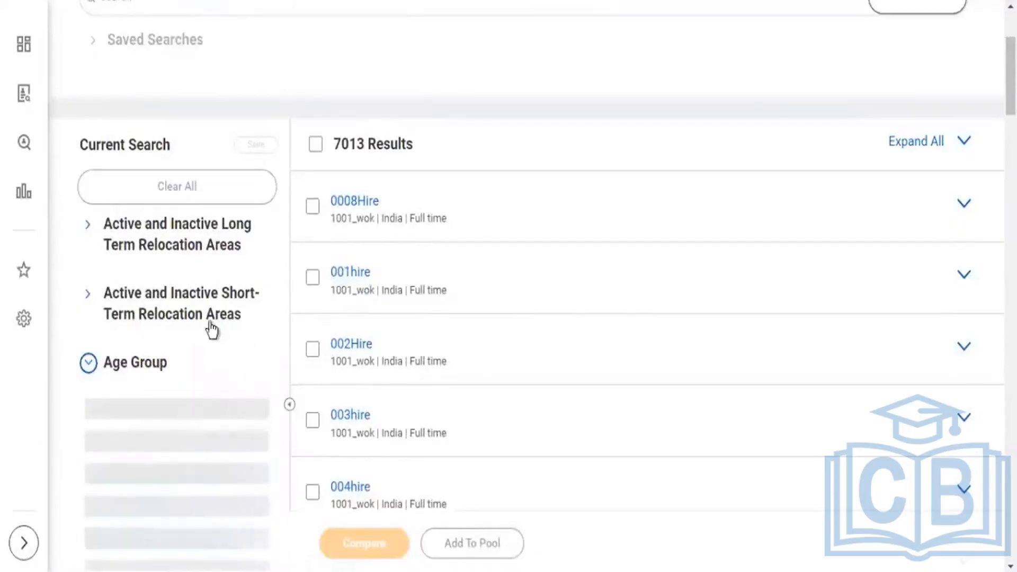
pyautogui.scroll(-2, 212, 329)
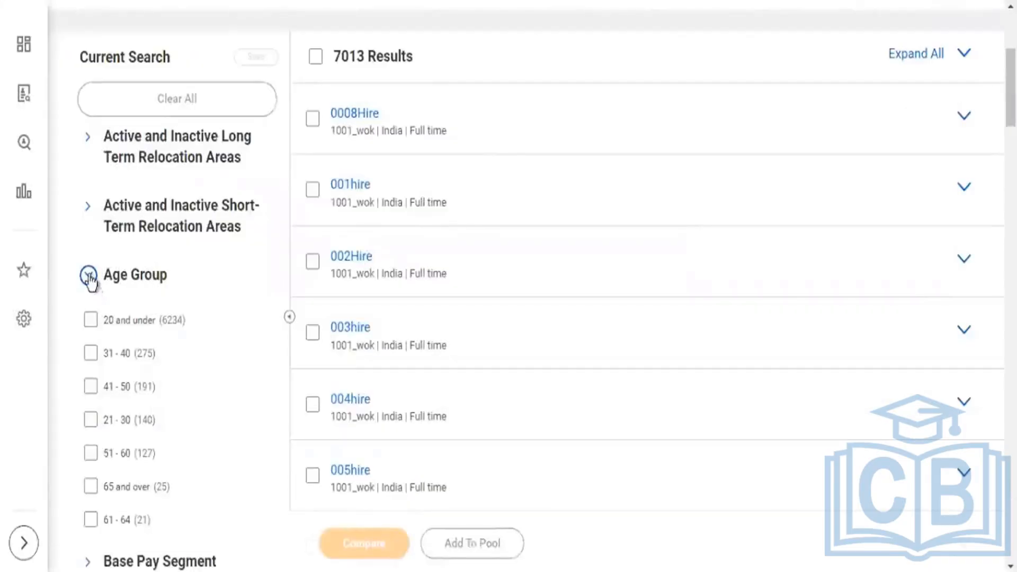
pyautogui.click(89, 278)
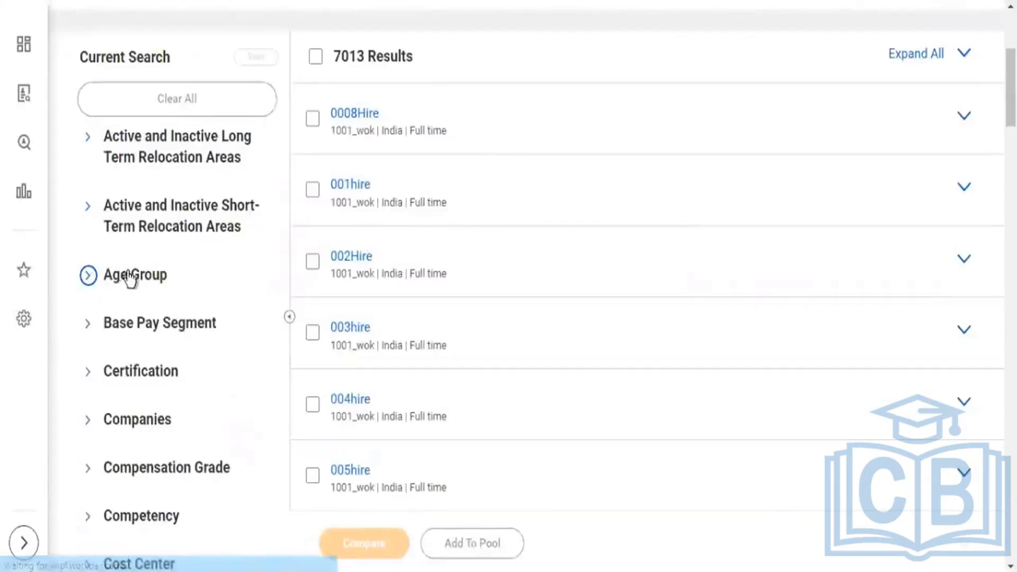
# Expand the Gender facet in the search results.
pyautogui.scroll(-7, 151, 253)
pyautogui.scroll(-3, 161, 245)
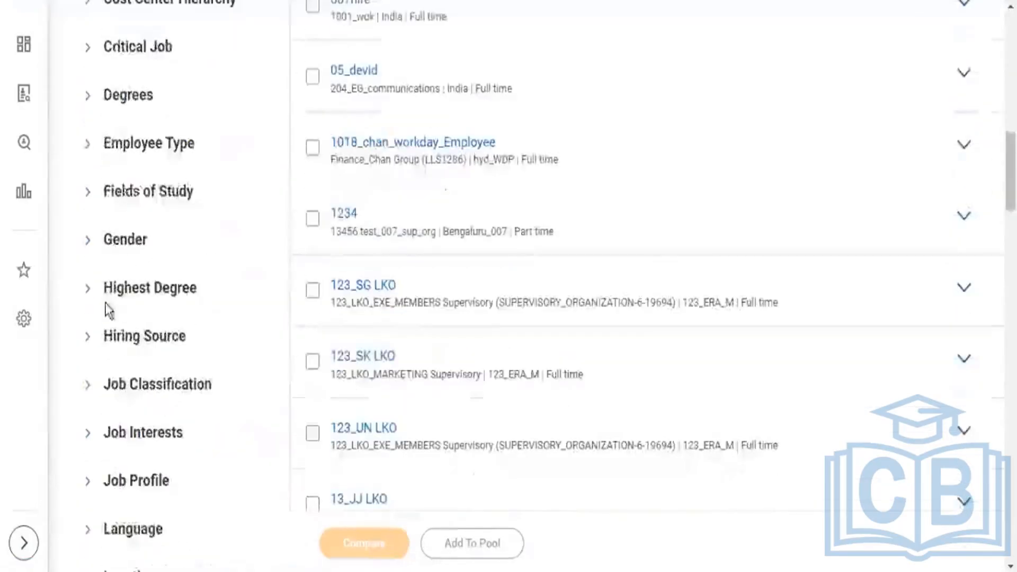
pyautogui.click(88, 243)
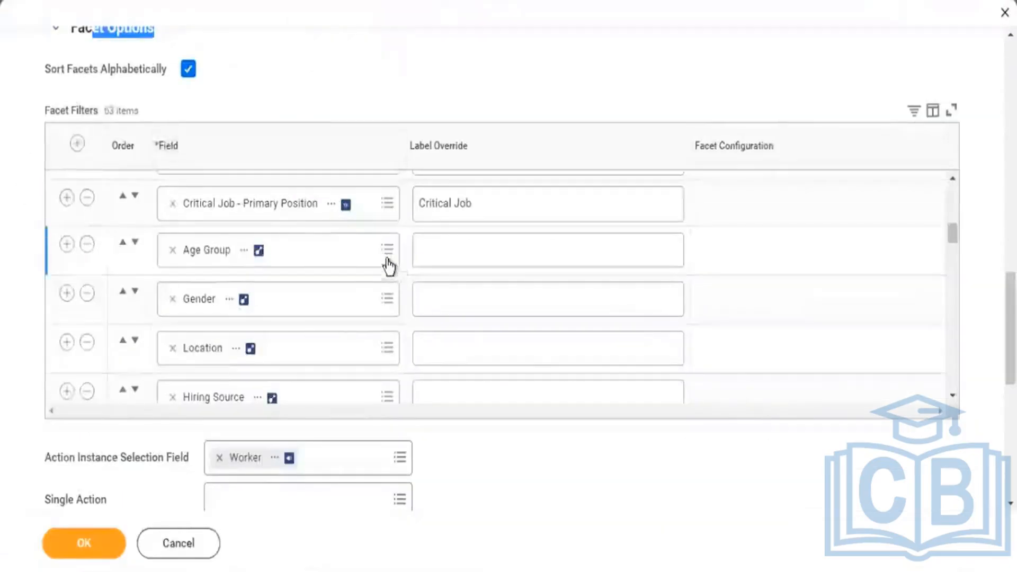
# Review the first facet filter fields in the definition again, then return to the report's name and data source details.
pyautogui.scroll(5, 378, 245)
pyautogui.scroll(5, 366, 228)
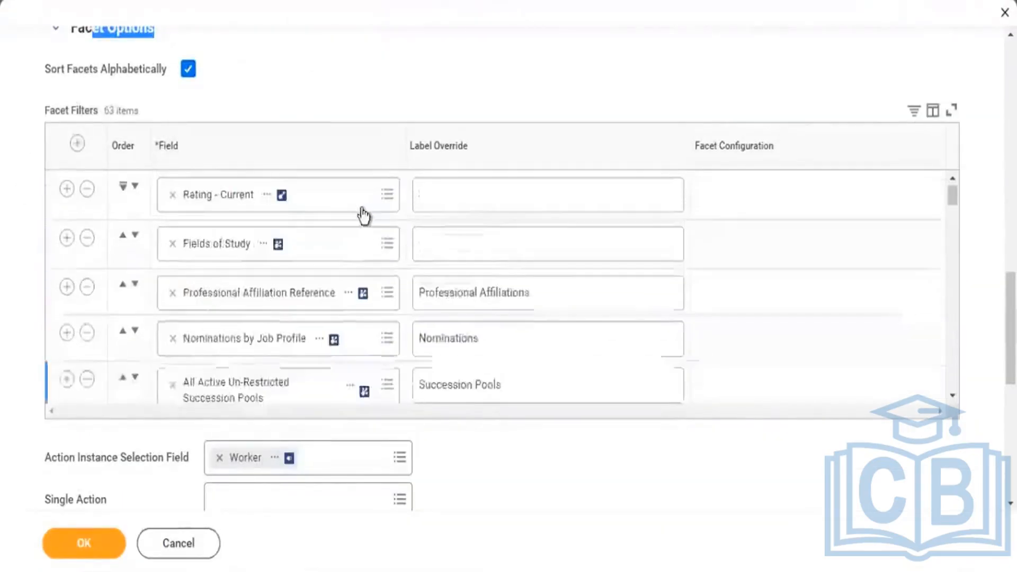
pyautogui.scroll(10, 563, 186)
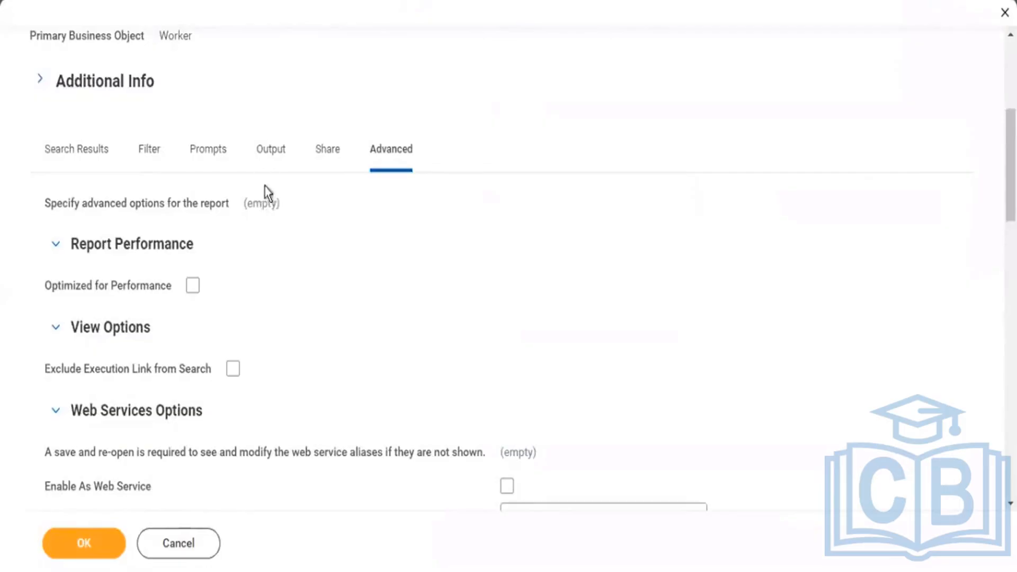
pyautogui.scroll(5, 279, 203)
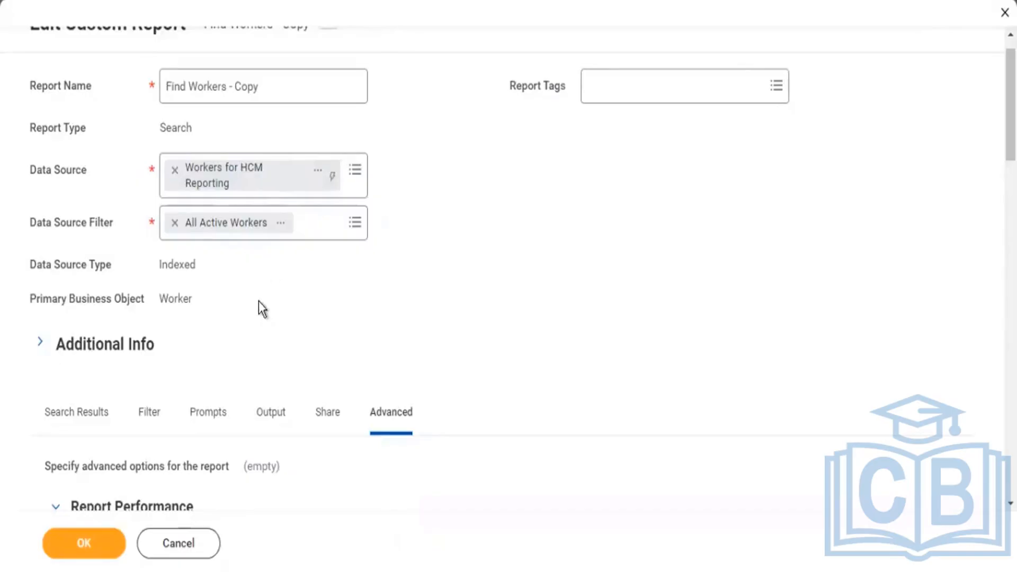
pyautogui.scroll(1, 290, 321)
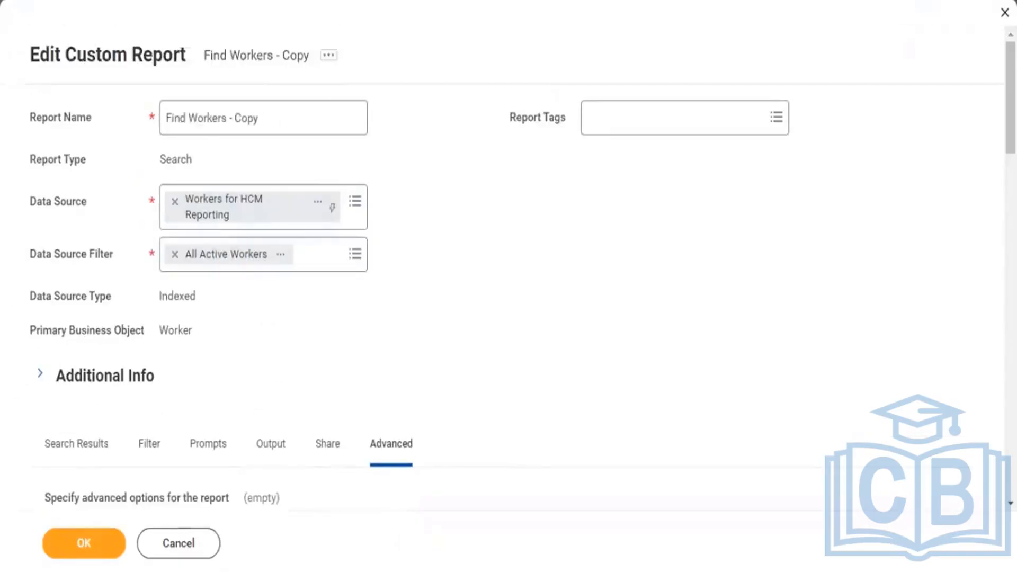
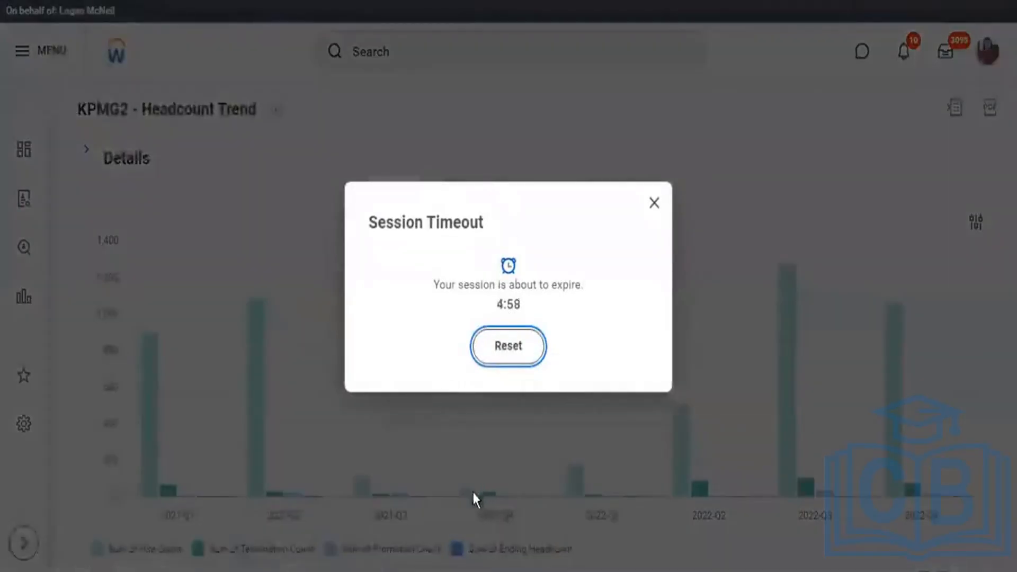
# Reset the expiring session and look through the account menu options down to Drive and My Reports.
pyautogui.click(508, 345)
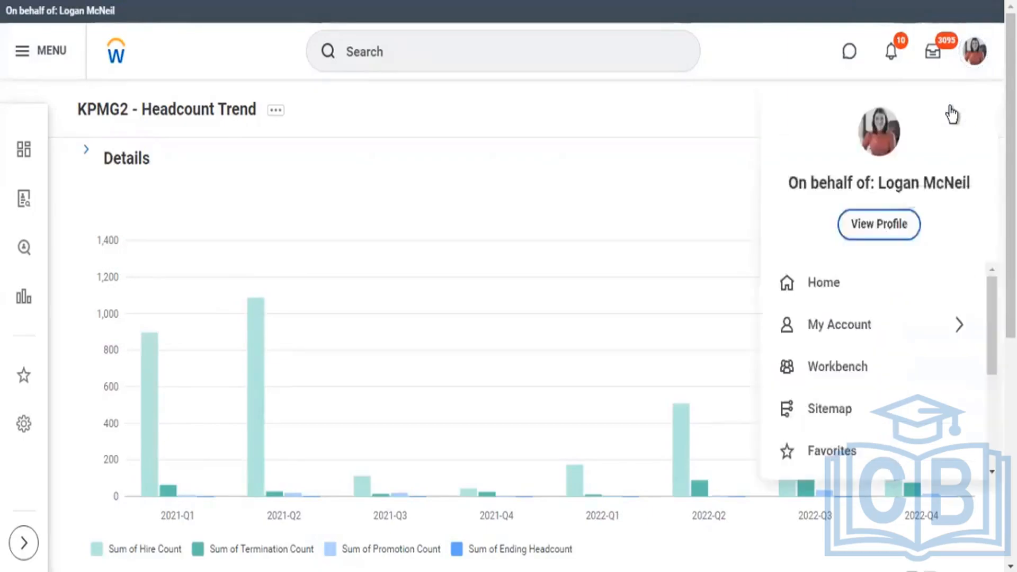
pyautogui.scroll(-2, 951, 114)
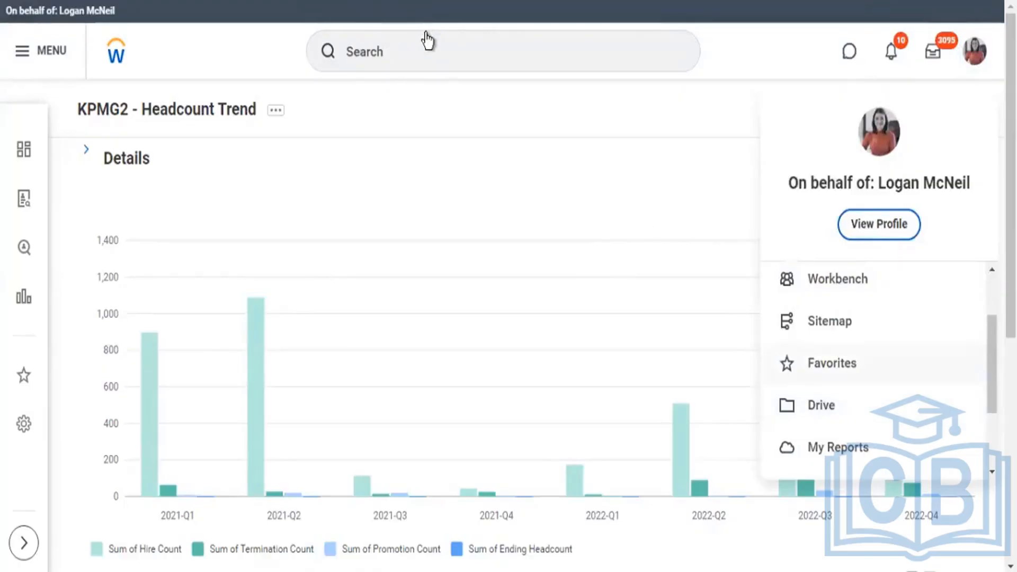
# Search for domain:discovery and show the full list of matching Discovery Boards domains.
pyautogui.click(391, 51)
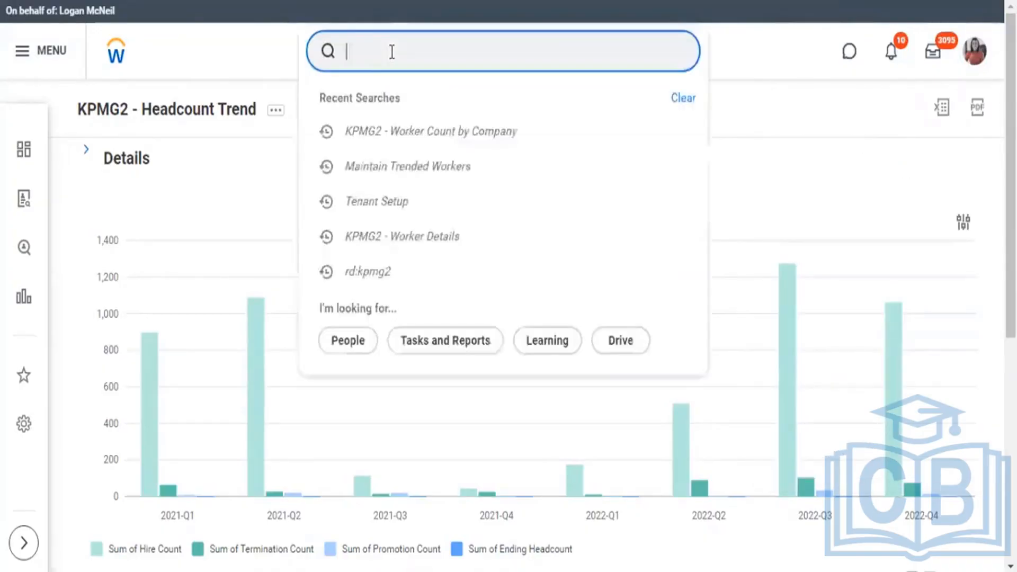
pyautogui.write('domain')
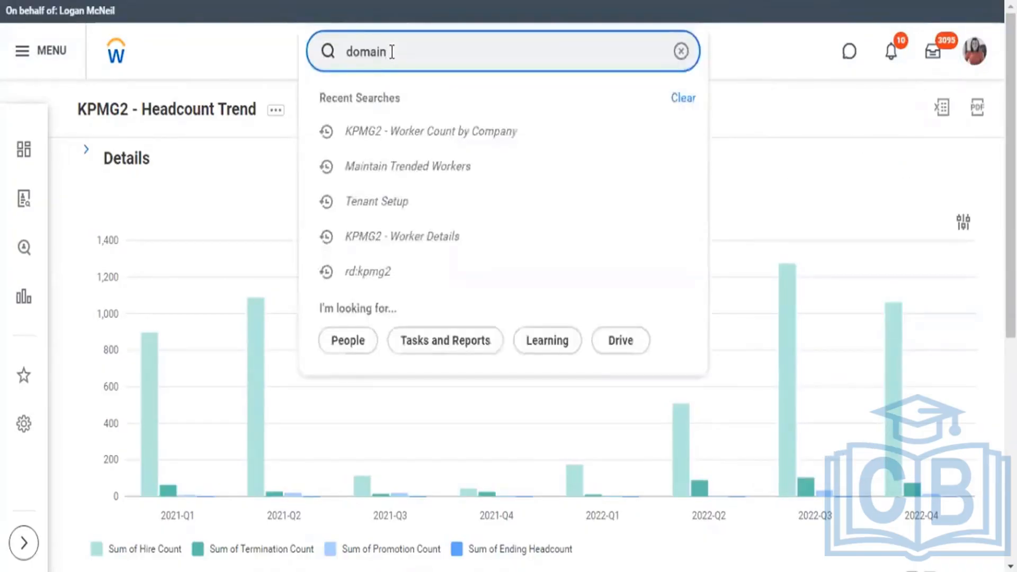
pyautogui.write(': lis')
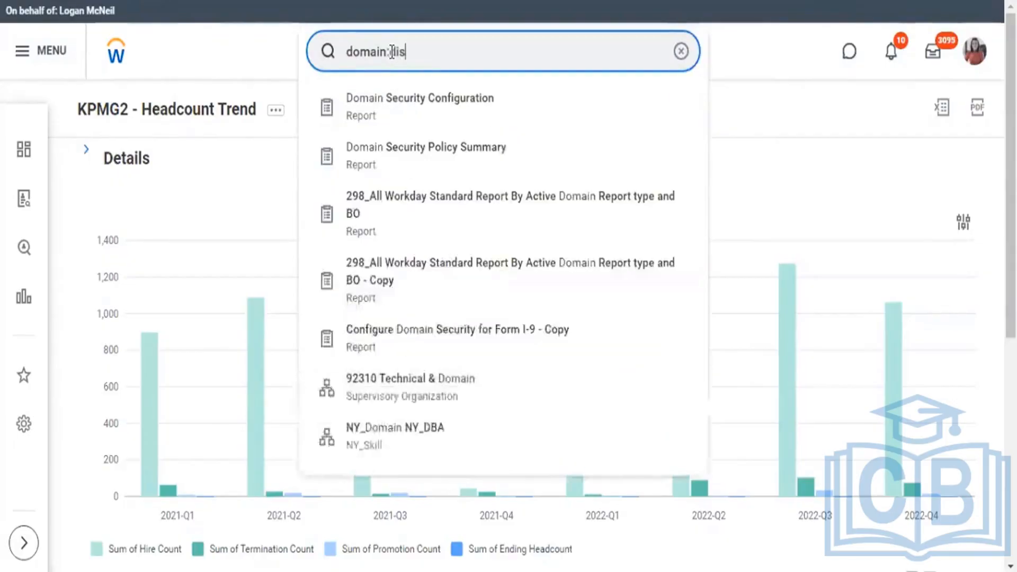
pyautogui.write('vocov')
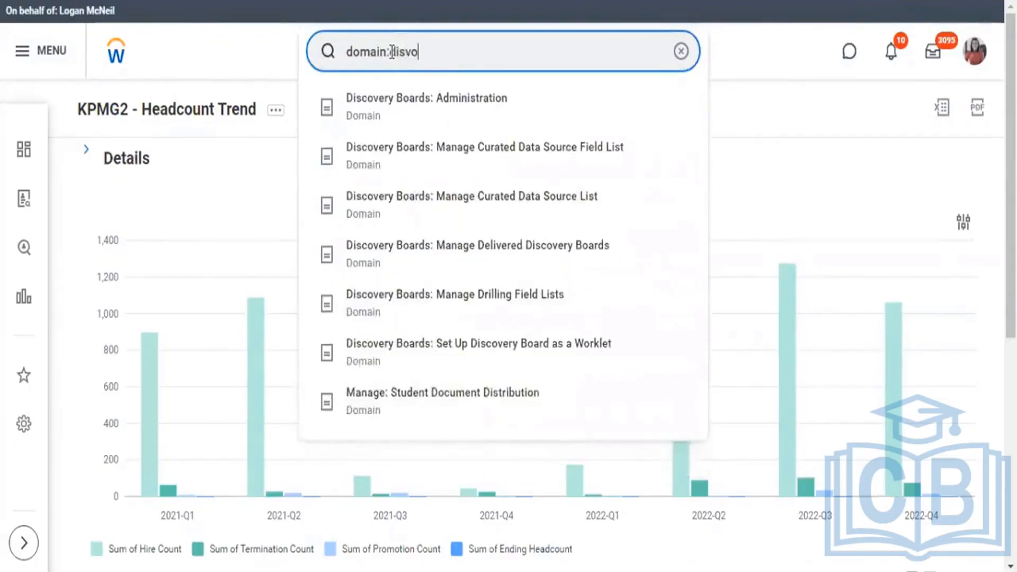
pyautogui.press('BackSpace')
pyautogui.press('BackSpace')
pyautogui.press('BackSpace')
pyautogui.press('BackSpace')
pyautogui.press('BackSpace')
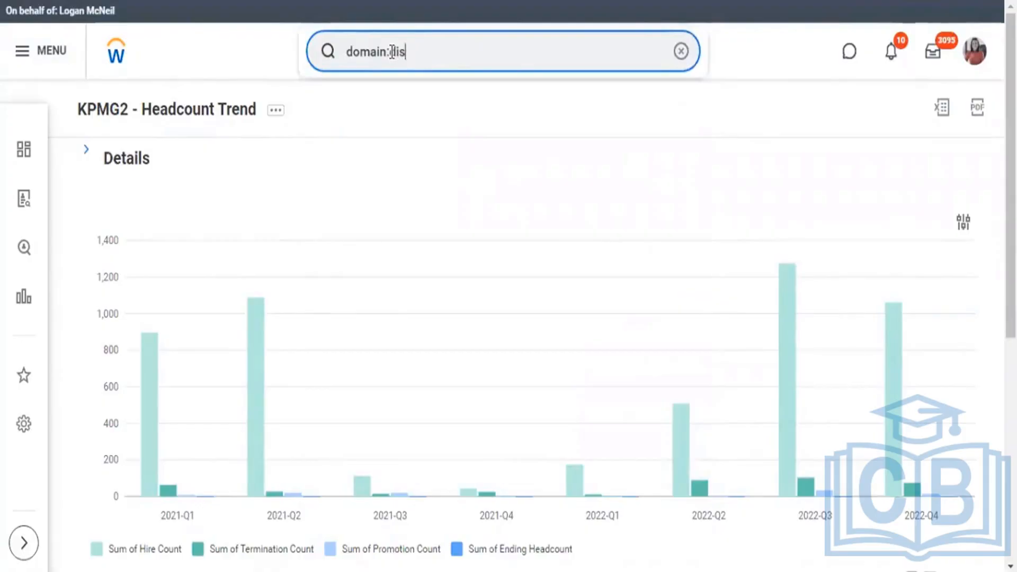
pyautogui.write('covery')
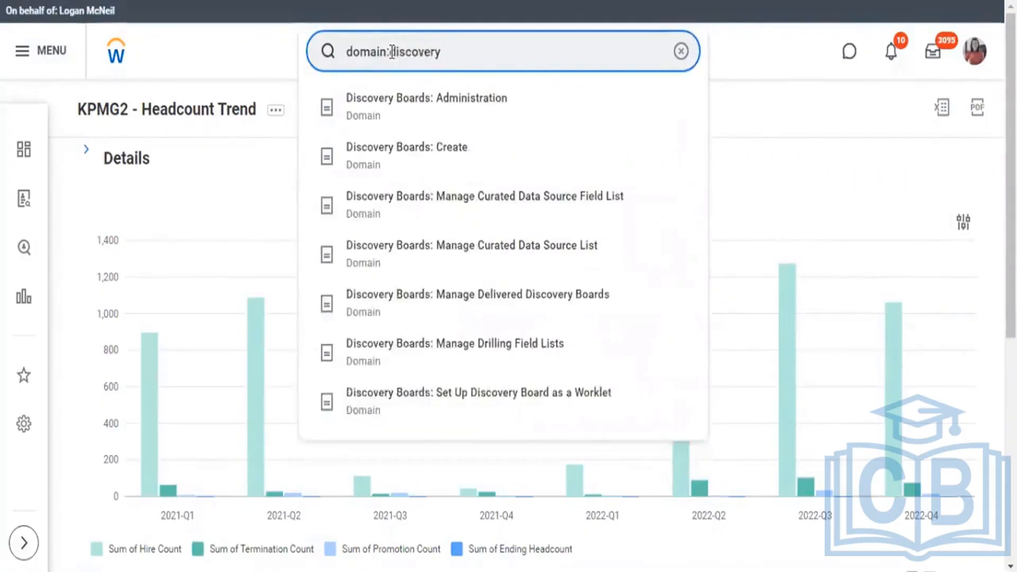
pyautogui.click(536, 331)
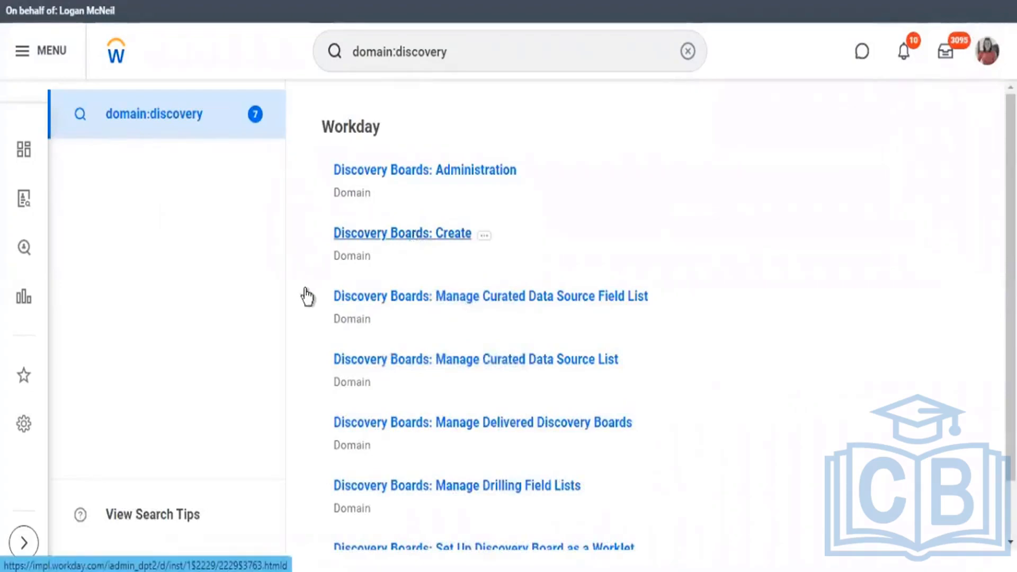
# Open the Discovery Boards: Create domain and view its domain security policy down to the report/task permissions.
pyautogui.click(371, 233)
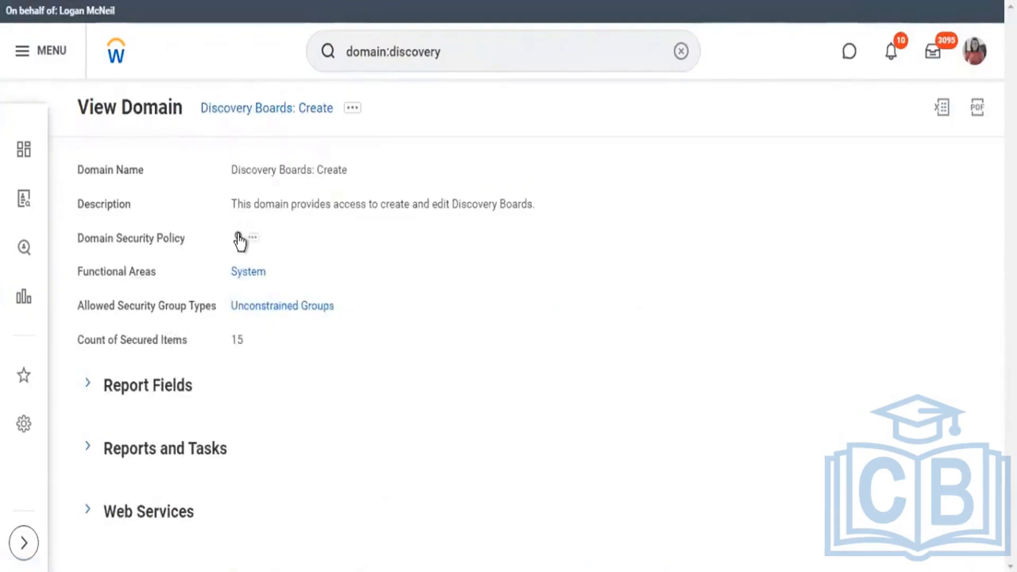
pyautogui.click(249, 223)
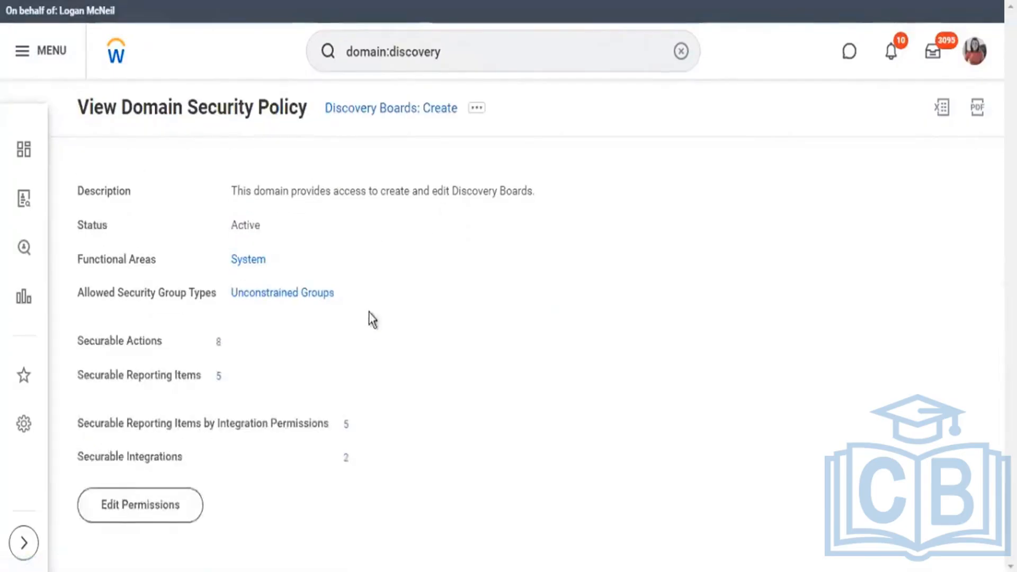
pyautogui.scroll(-2, 479, 370)
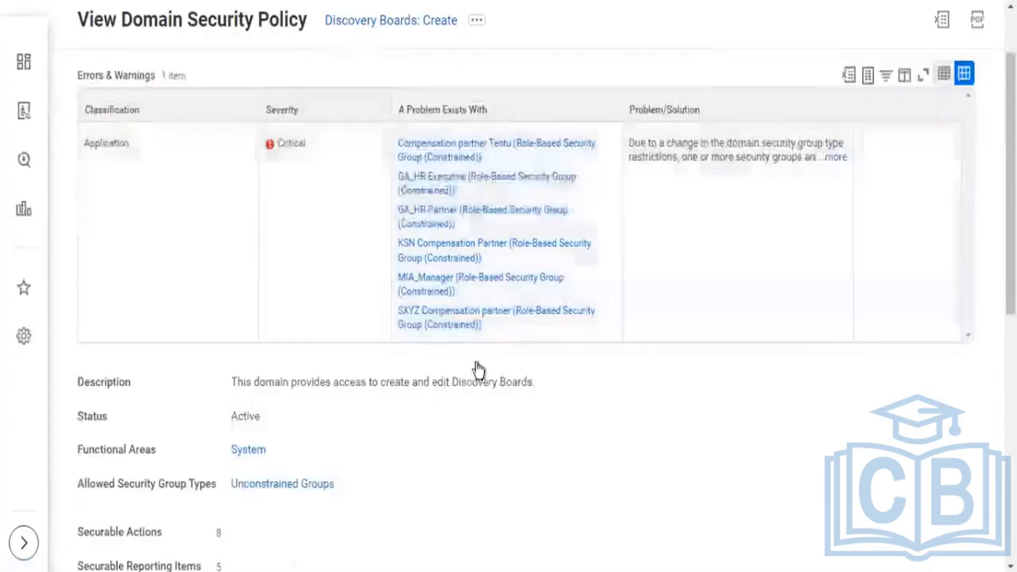
pyautogui.scroll(2, 478, 366)
pyautogui.scroll(-7, 478, 365)
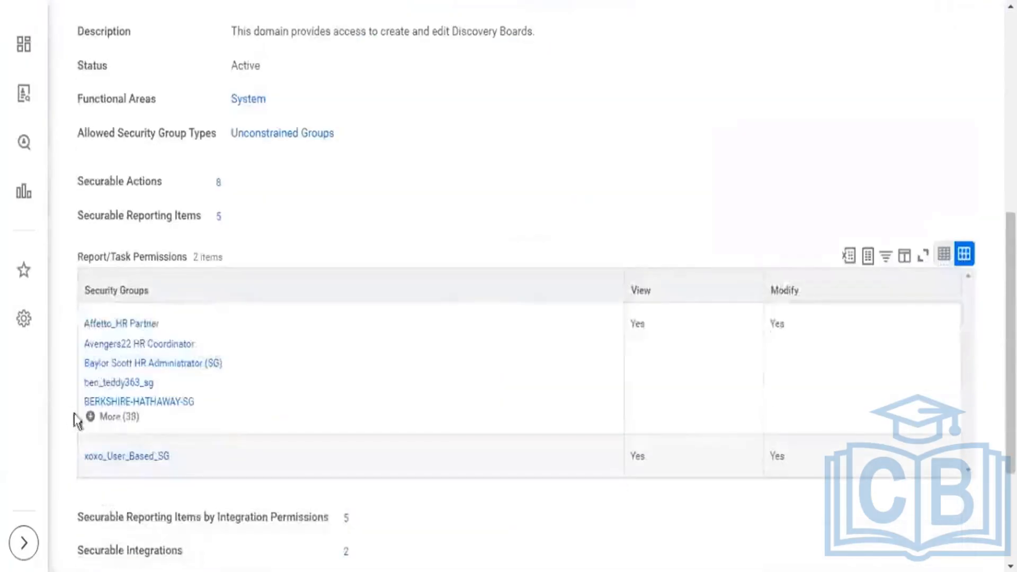
# Expand the complete list of security groups in Report/Task Permissions and review which groups can create Discovery Boards.
pyautogui.click(119, 418)
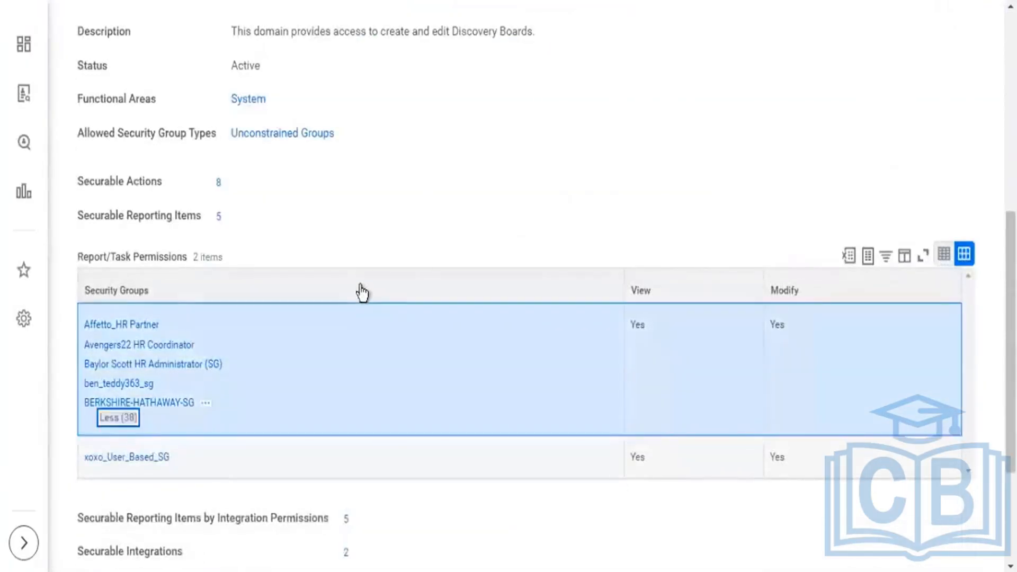
pyautogui.scroll(-5, 361, 295)
pyautogui.scroll(2, 295, 358)
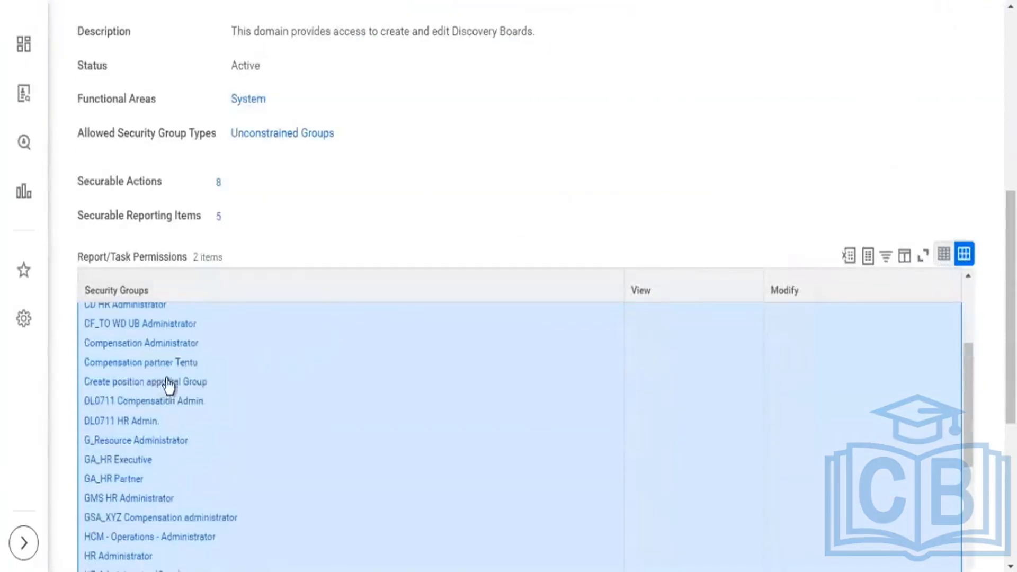
pyautogui.scroll(-5, 196, 376)
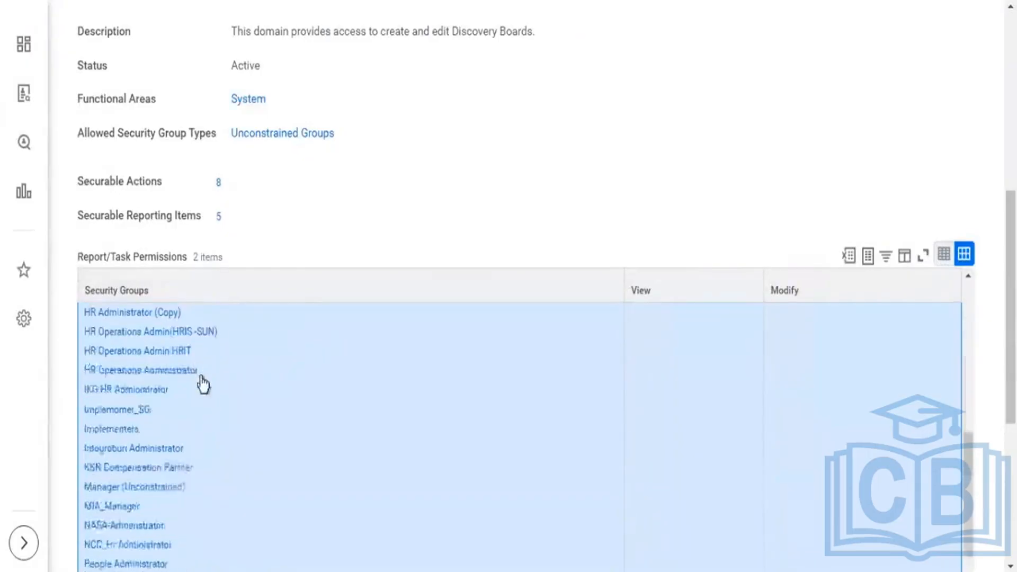
pyautogui.scroll(-2, 218, 391)
pyautogui.scroll(10, 219, 389)
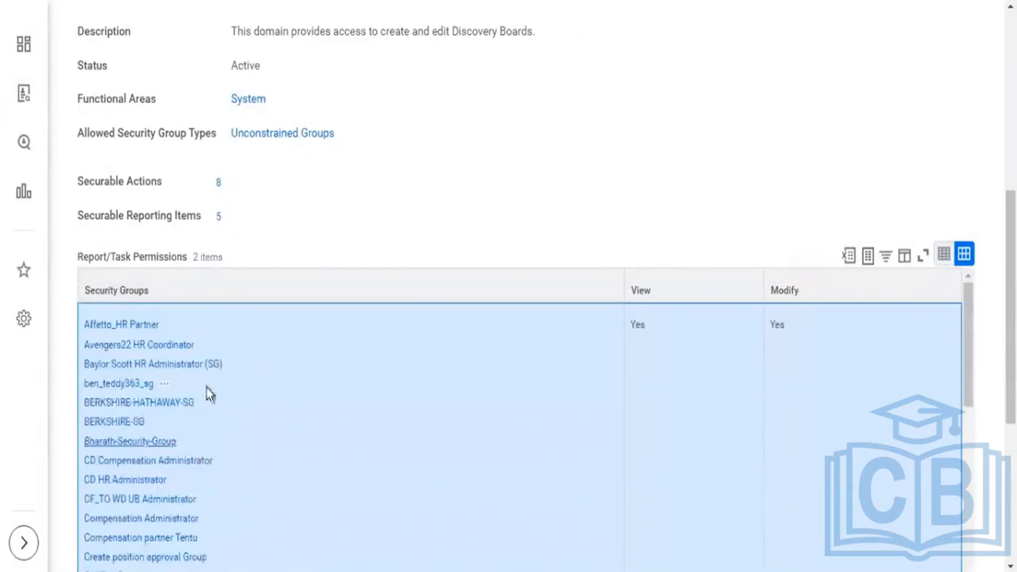
# Check the policy's status, then open the Compensation Administrator security group from the report/task permissions.
pyautogui.scroll(3, 423, 263)
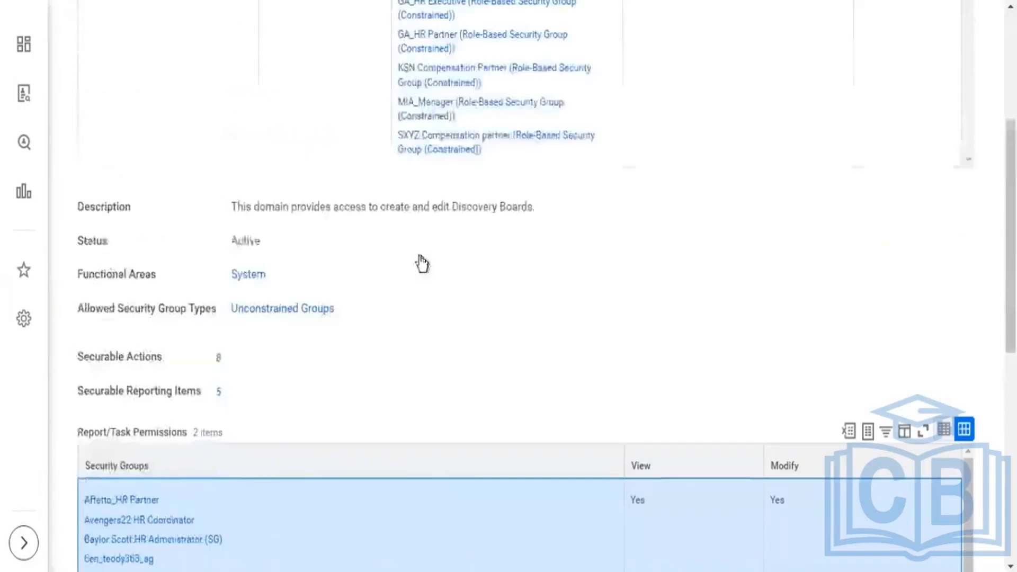
pyautogui.scroll(3, 423, 263)
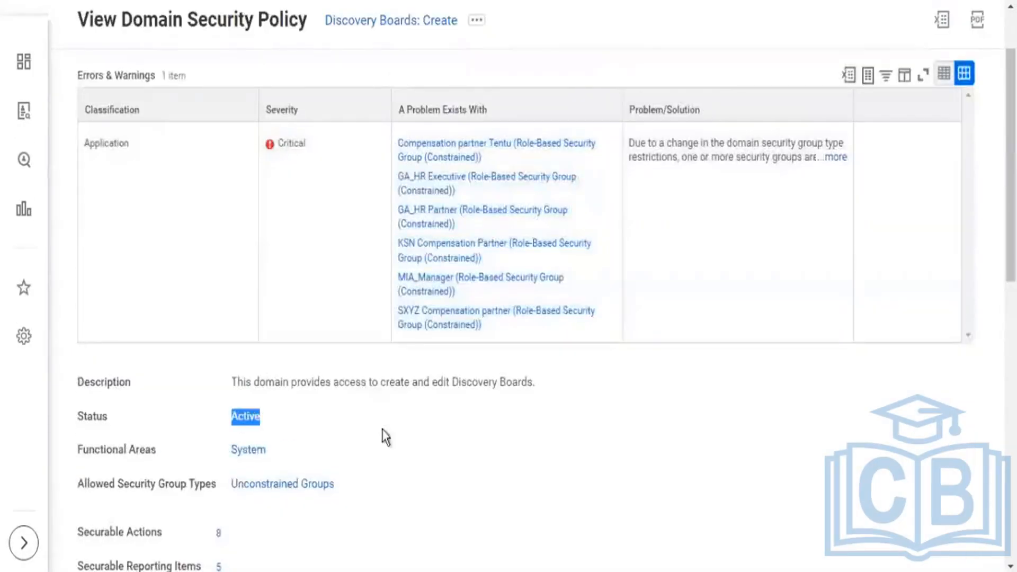
pyautogui.scroll(-9, 430, 460)
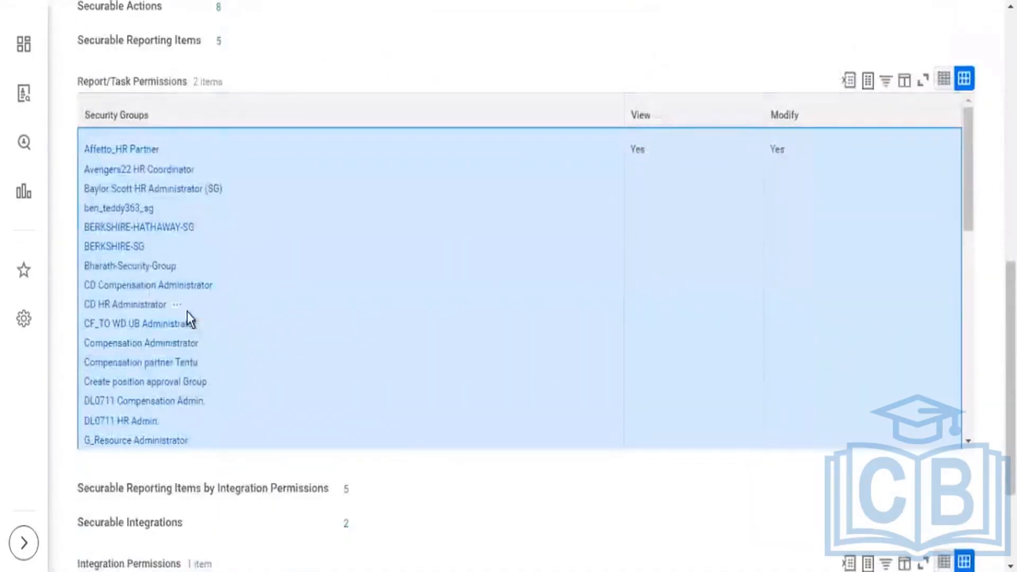
pyautogui.scroll(2, 187, 312)
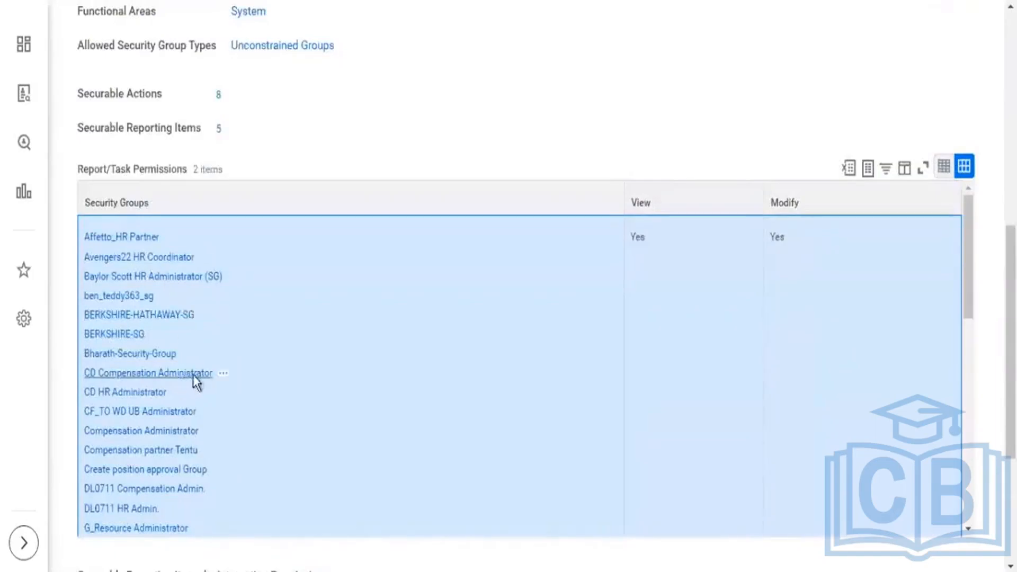
pyautogui.scroll(-2, 194, 375)
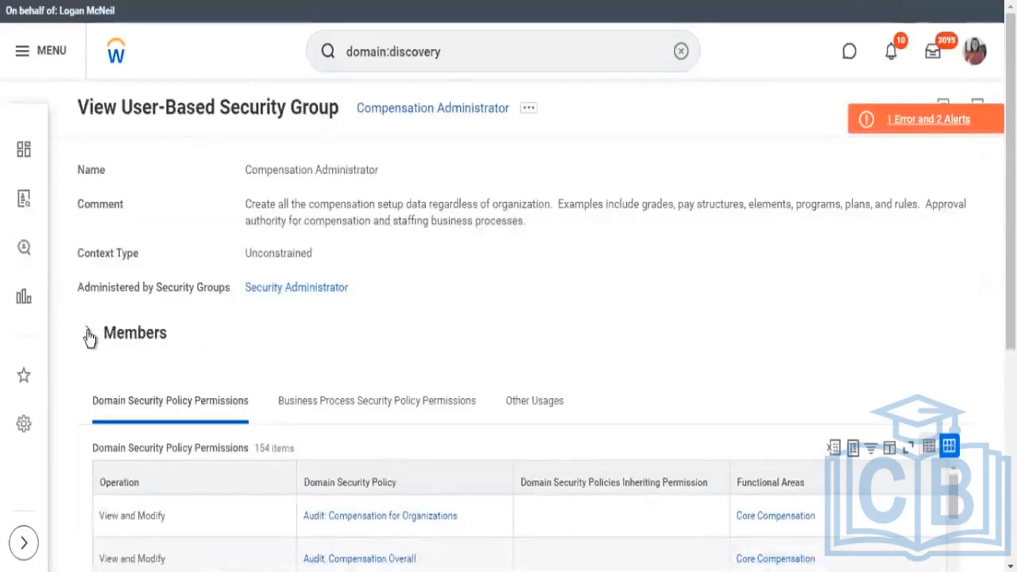
# Expand the Members section of the Compensation Administrator group and show all of its system users.
pyautogui.click(88, 334)
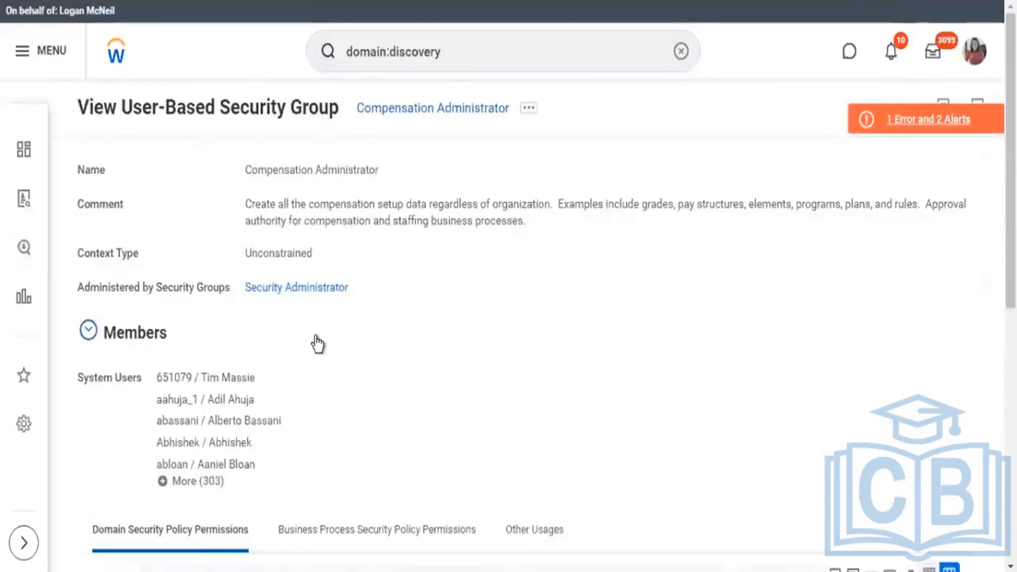
pyautogui.scroll(-2, 229, 423)
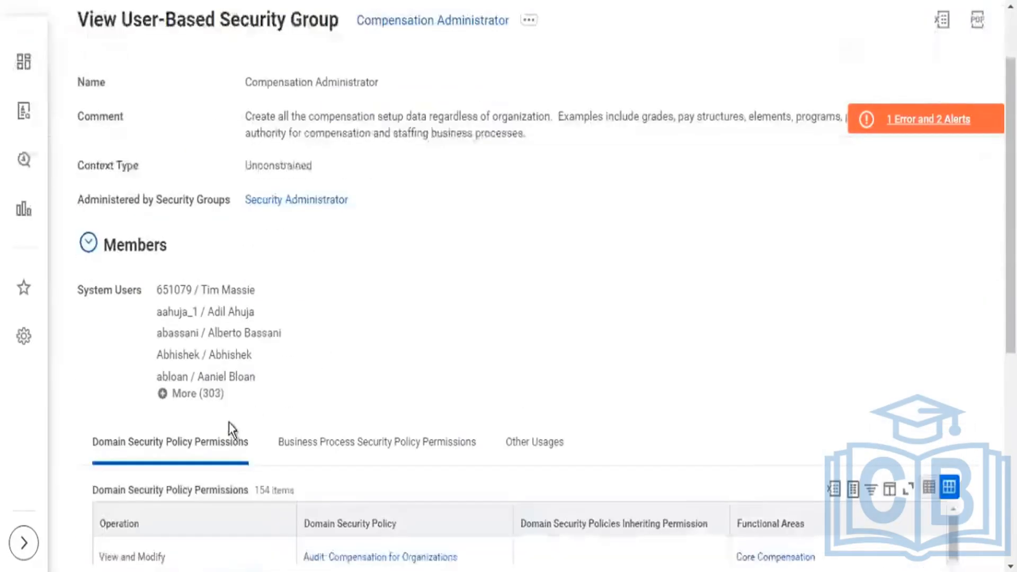
pyautogui.click(197, 396)
# Look through the group's system users for the account of the worker currently being proxied.
pyautogui.scroll(-2, 352, 387)
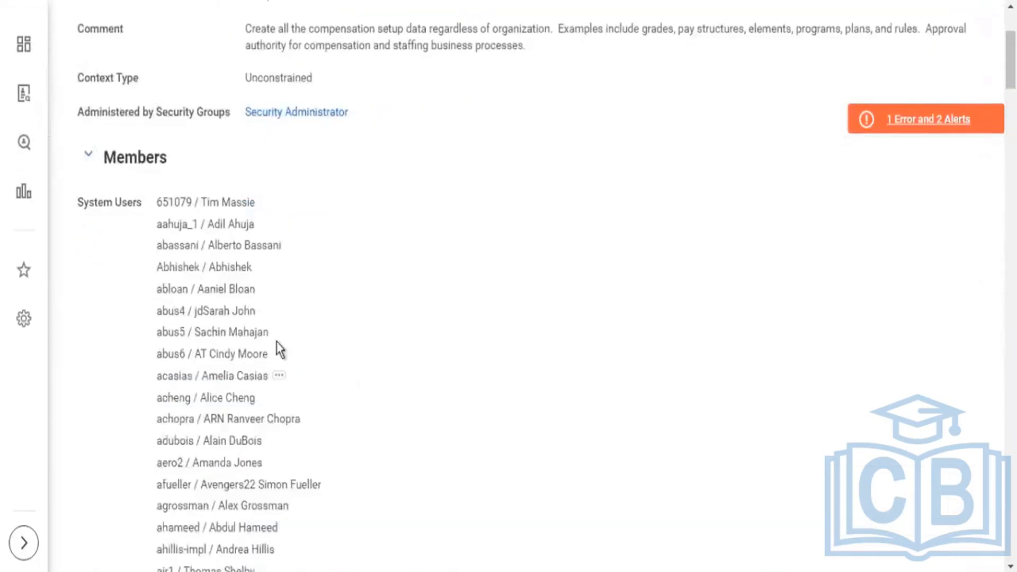
pyautogui.scroll(-2, 291, 353)
pyautogui.scroll(-14, 307, 361)
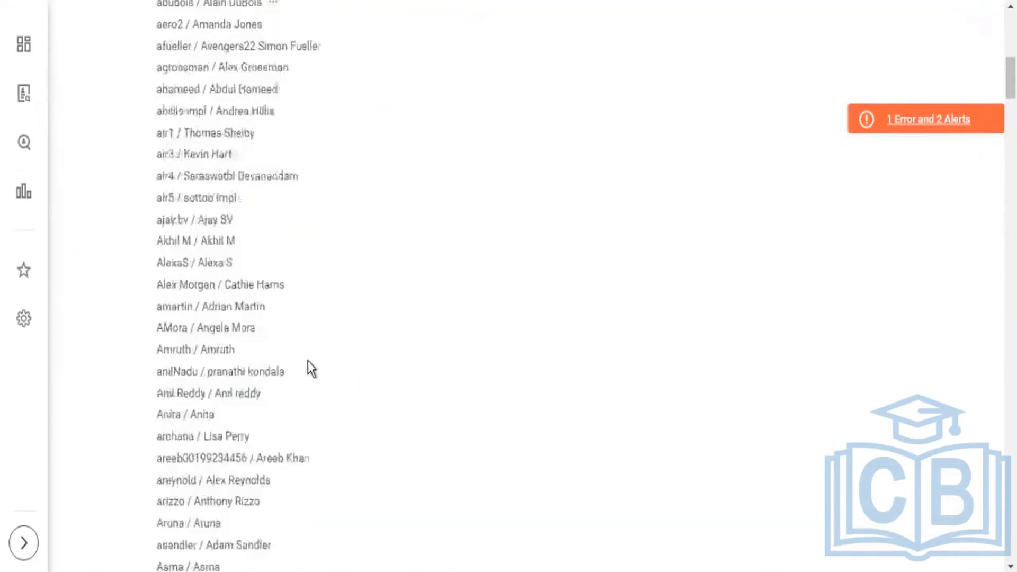
pyautogui.scroll(-4, 307, 361)
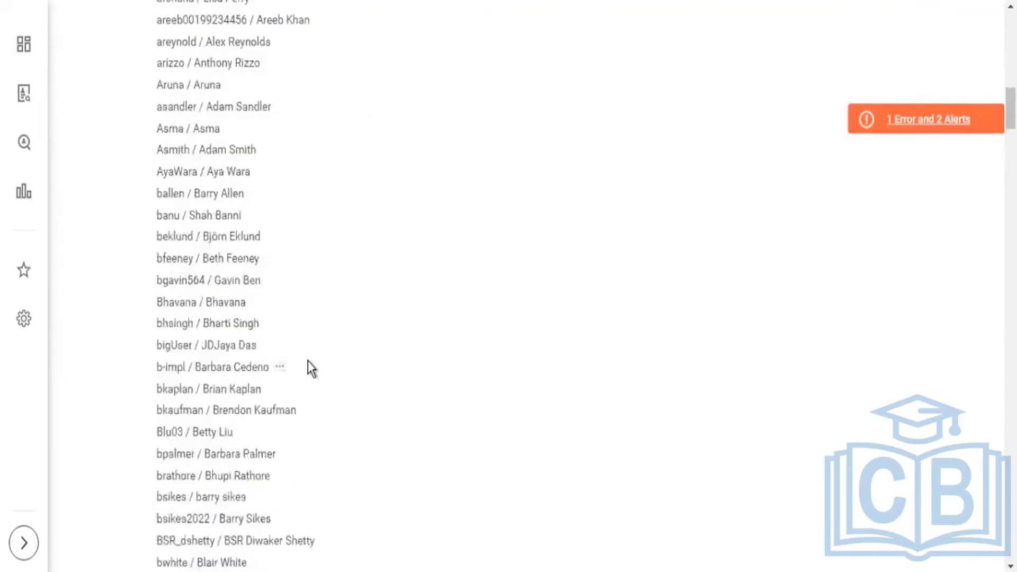
pyautogui.scroll(-2, 307, 361)
pyautogui.scroll(-10, 307, 361)
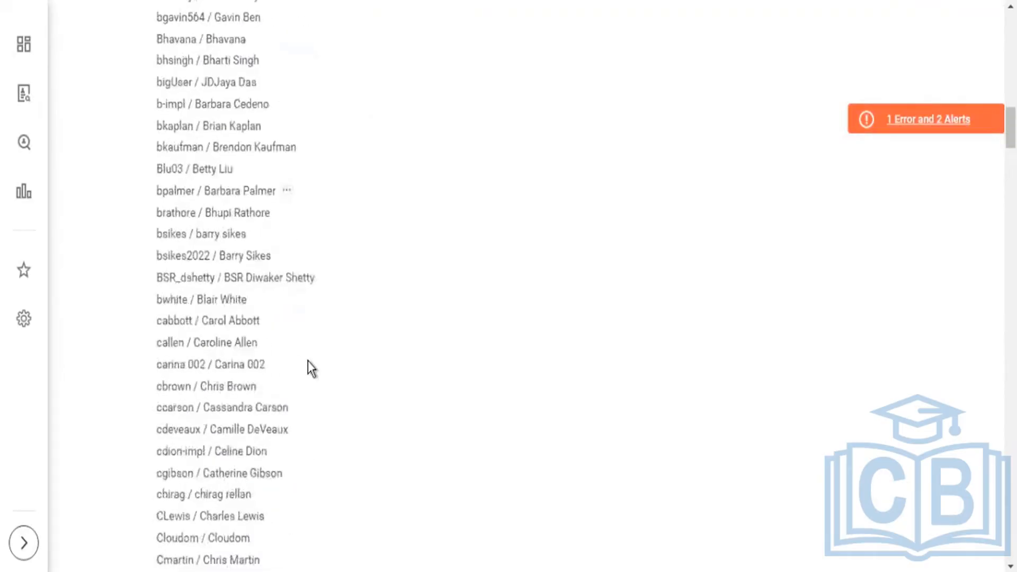
pyautogui.scroll(-14, 307, 361)
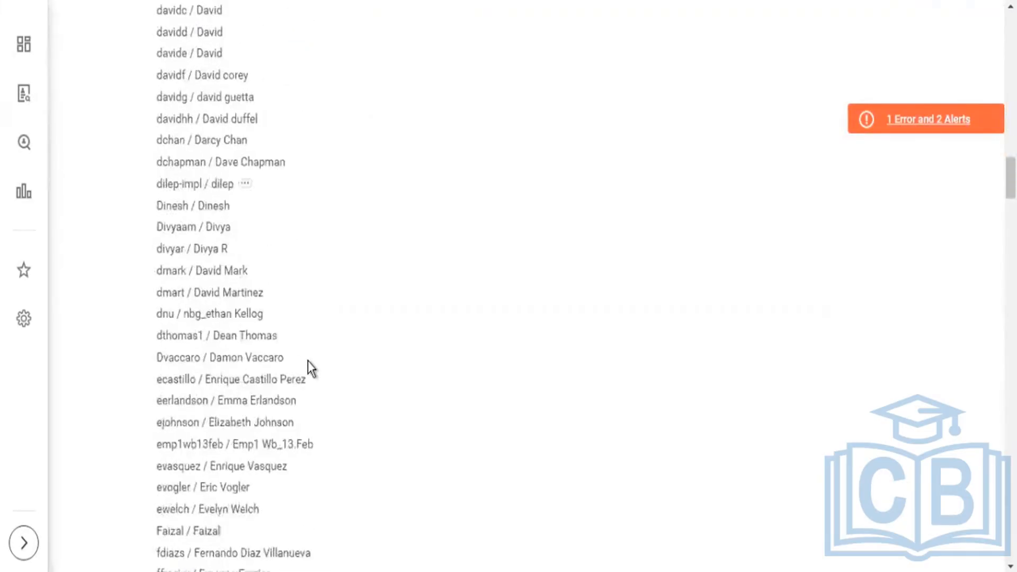
pyautogui.scroll(-4, 307, 361)
pyautogui.scroll(-4, 308, 361)
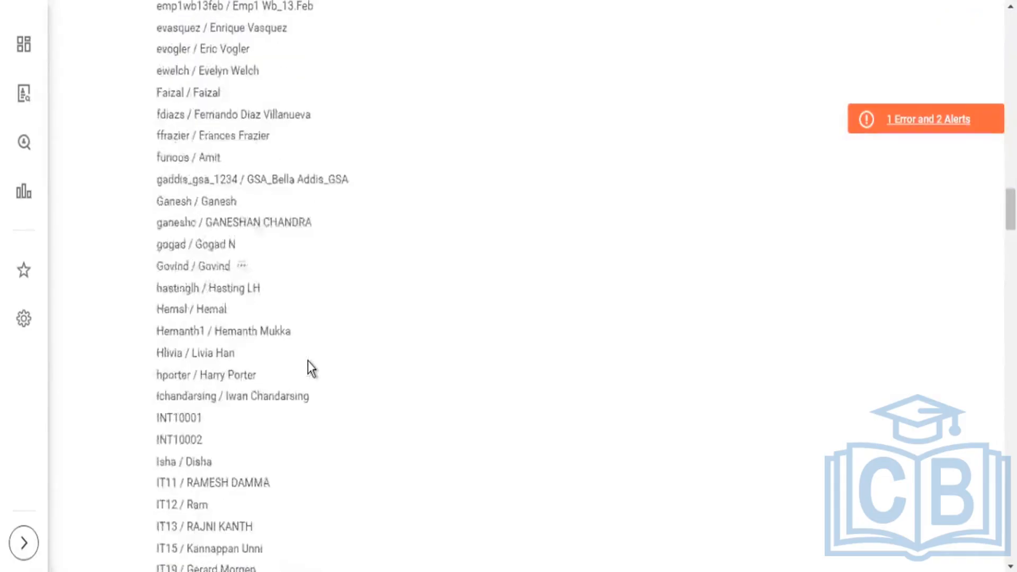
pyautogui.scroll(-2, 307, 361)
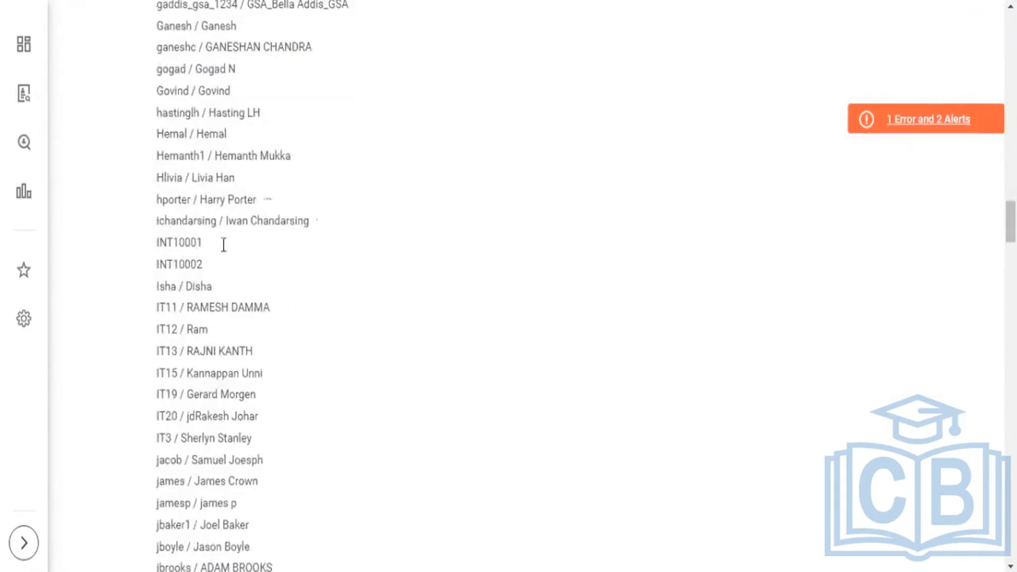
pyautogui.scroll(-4, 249, 328)
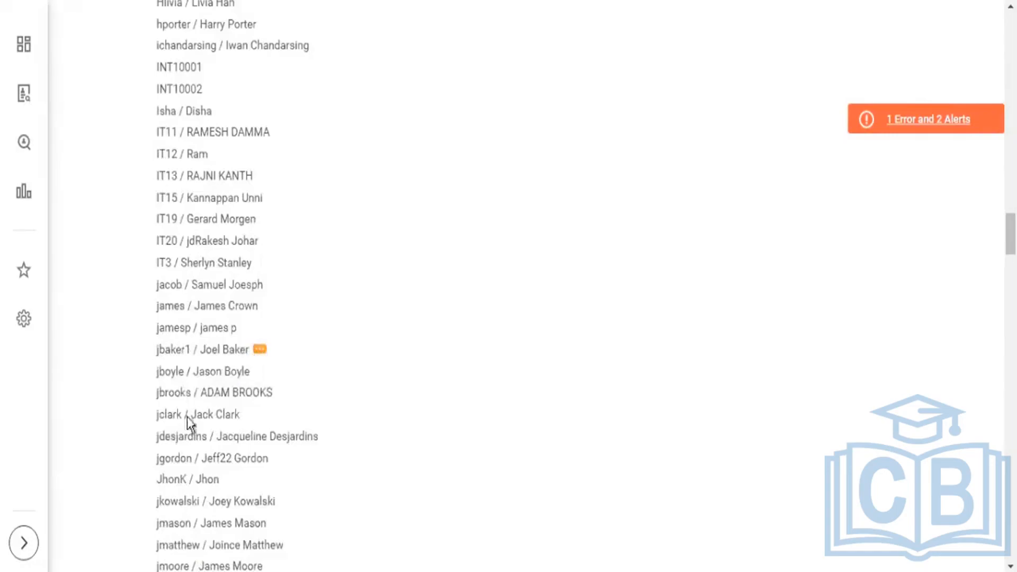
pyautogui.scroll(-2, 212, 435)
pyautogui.scroll(-2, 233, 448)
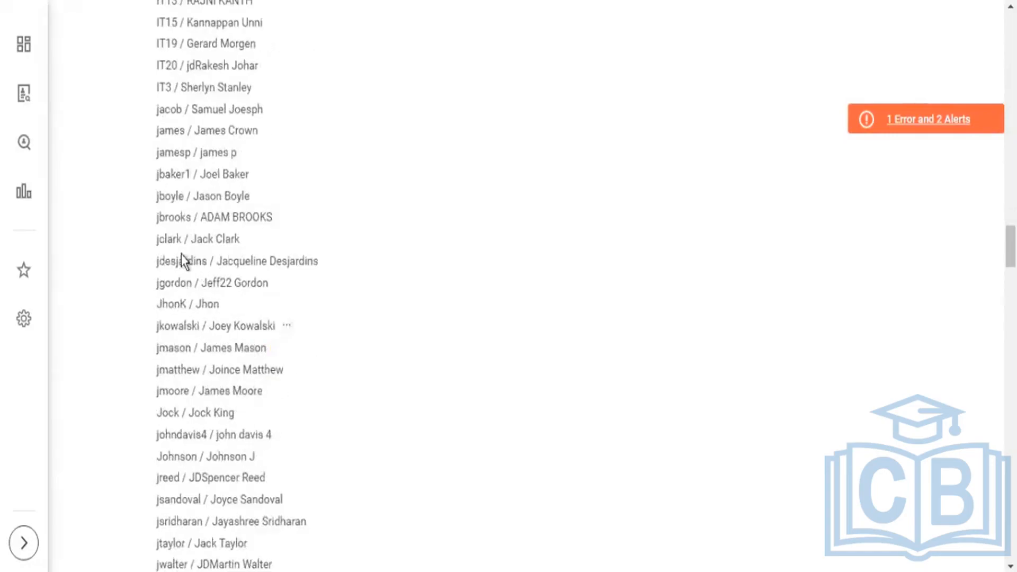
pyautogui.scroll(-6, 217, 390)
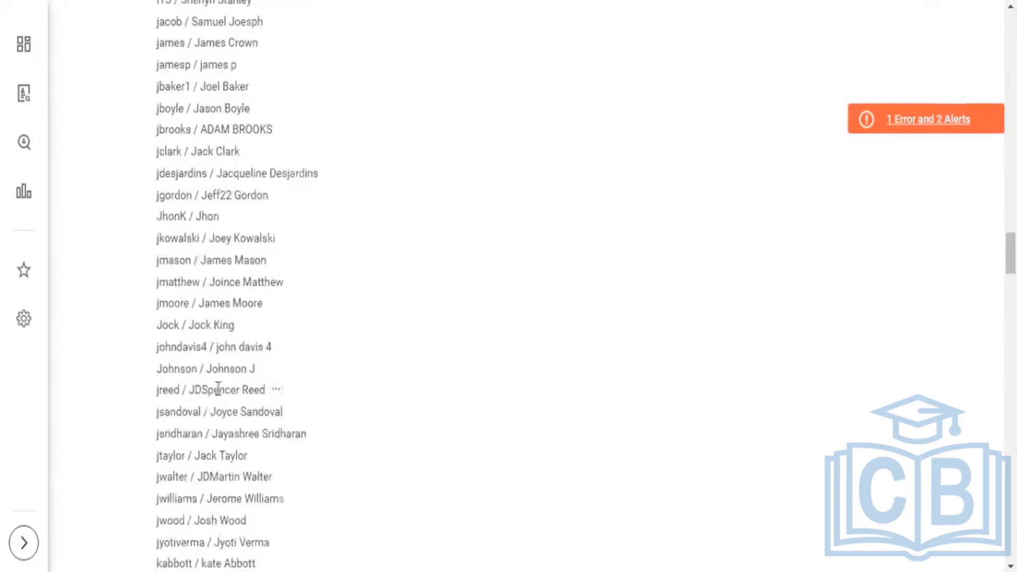
pyautogui.scroll(-8, 220, 391)
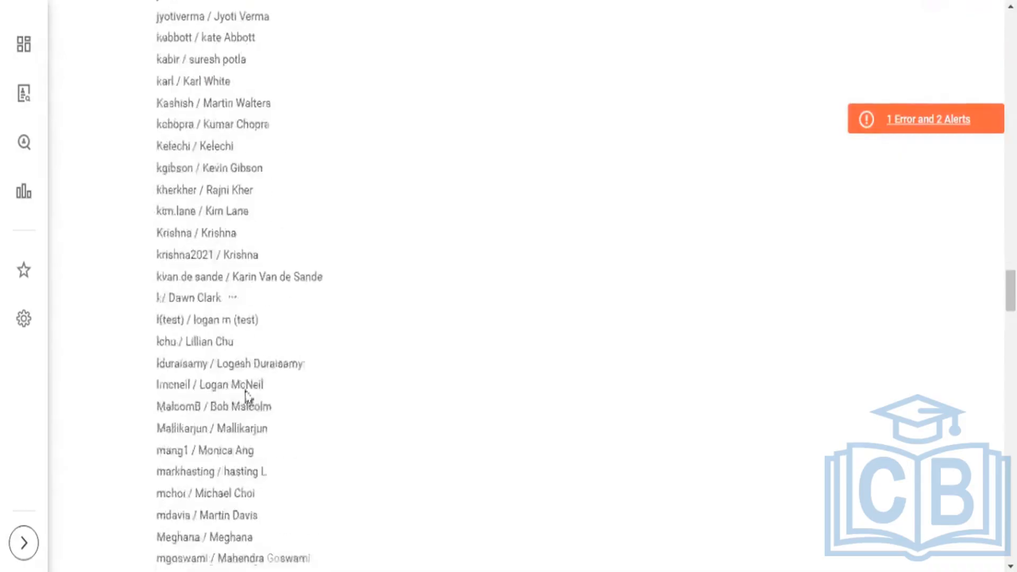
# Highlight the proxied worker's name among the Compensation Administrator group's system users and return to the group's details.
pyautogui.moveTo(205, 385); pyautogui.dragTo(246, 387)
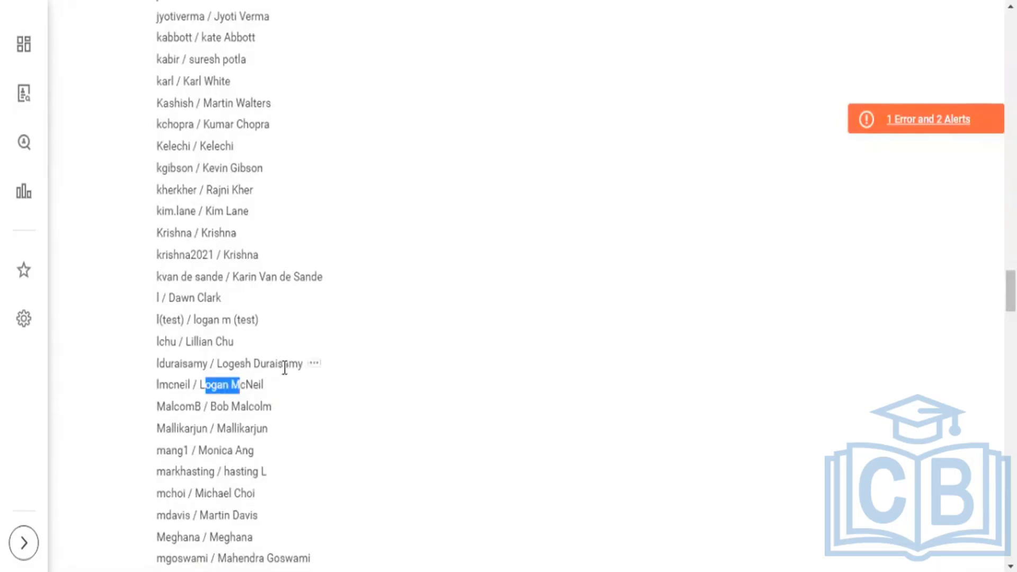
pyautogui.scroll(15, 326, 335)
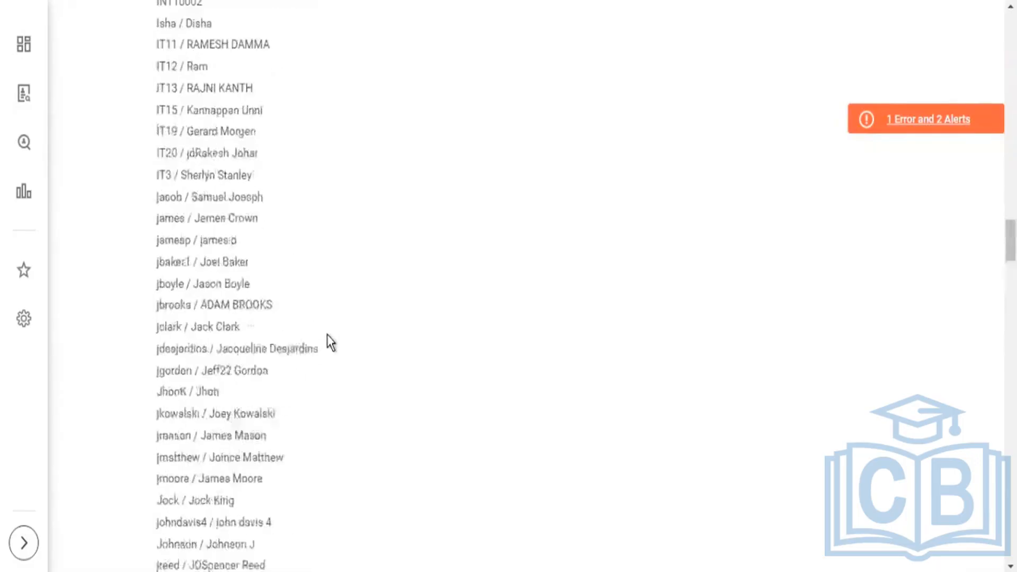
pyautogui.scroll(20, 322, 351)
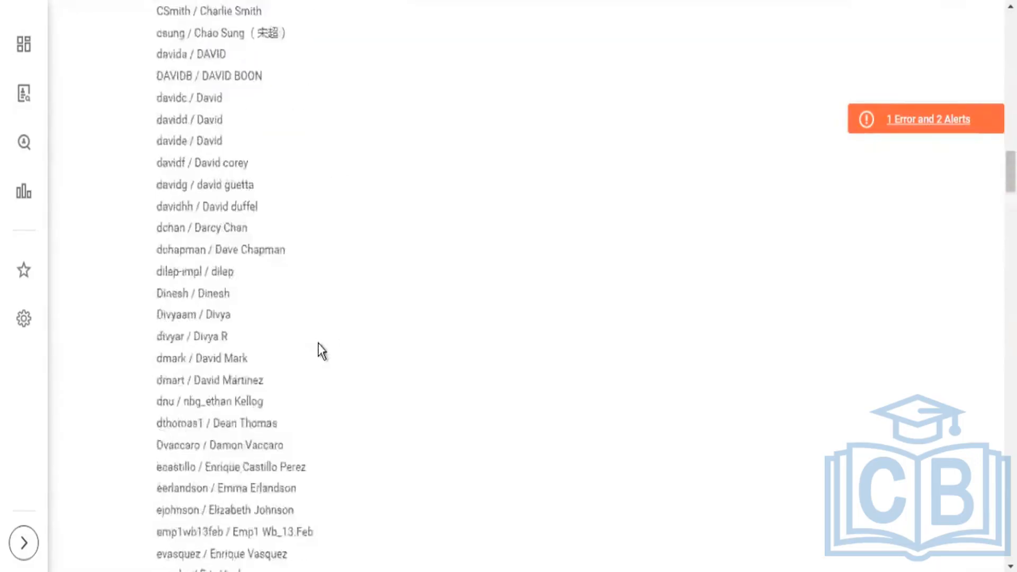
pyautogui.scroll(20, 324, 351)
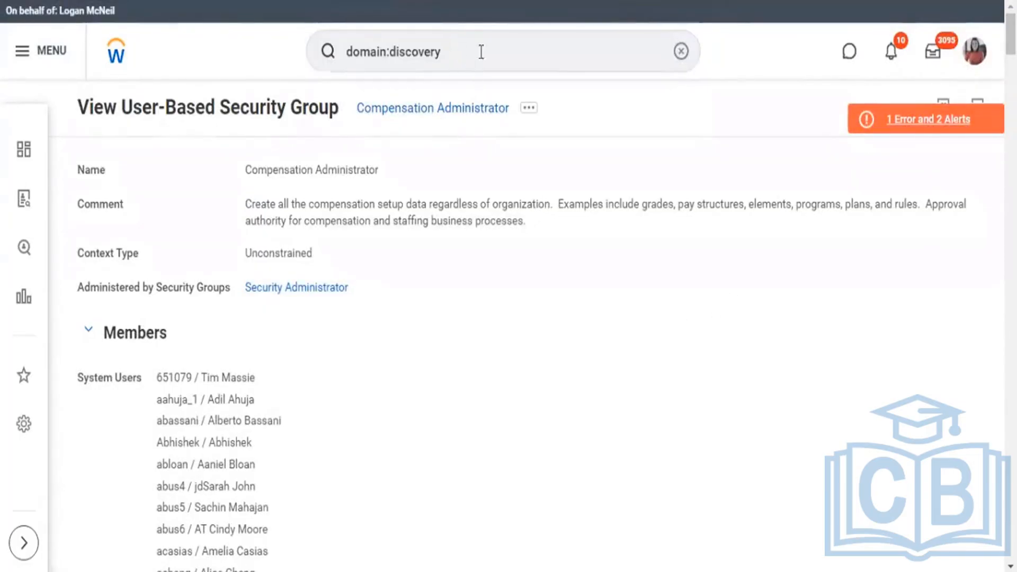
# Search for "create custom report" and open the Create Custom Report task.
pyautogui.click(481, 51)
pyautogui.press('BackSpace')
pyautogui.press('BackSpace')
pyautogui.press('BackSpace')
pyautogui.press('BackSpace')
pyautogui.press('BackSpace')
pyautogui.press('BackSpace')
pyautogui.press('BackSpace')
pyautogui.press('BackSpace')
pyautogui.press('BackSpace')
pyautogui.press('BackSpace')
pyautogui.press('BackSpace')
pyautogui.press('BackSpace')
pyautogui.press('BackSpace')
pyautogui.press('BackSpace')
pyautogui.press('BackSpace')
pyautogui.press('BackSpace')
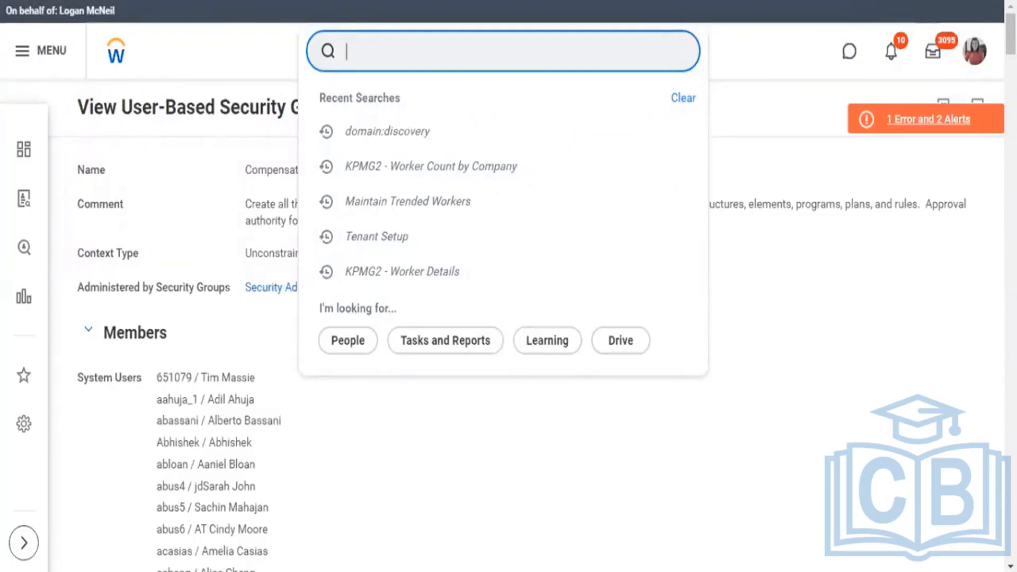
pyautogui.write('create custom')
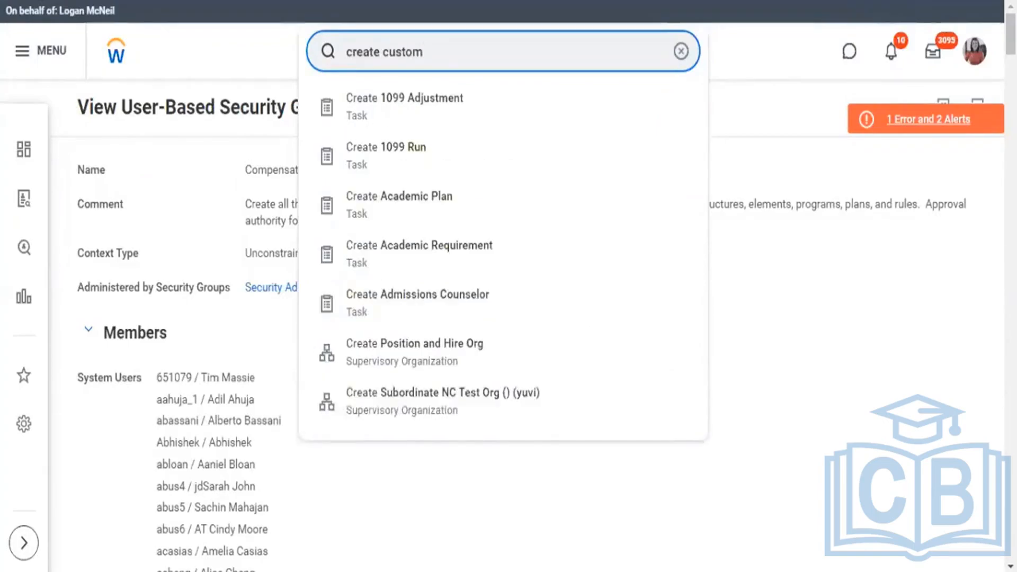
pyautogui.write(' report')
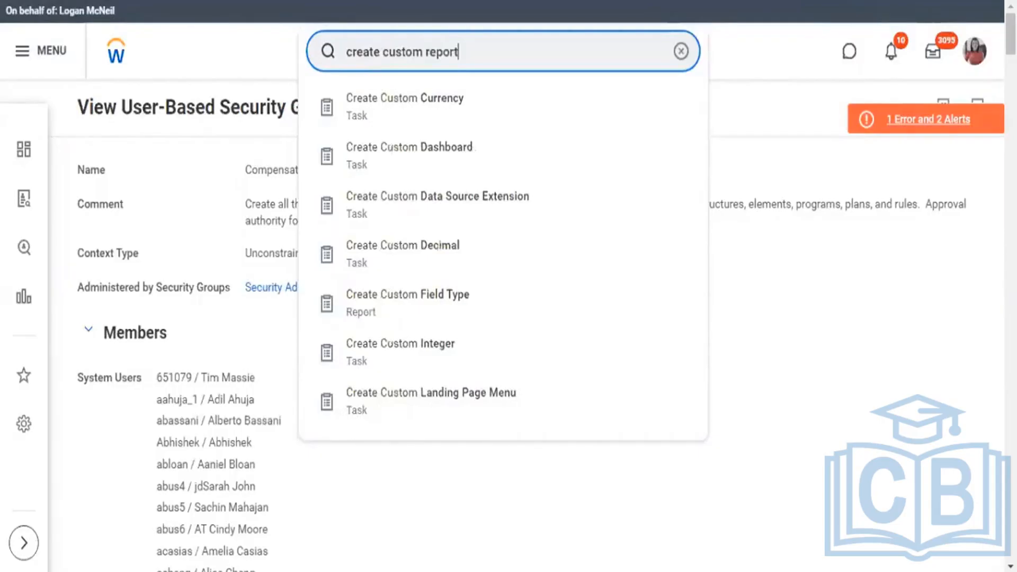
pyautogui.write('s')
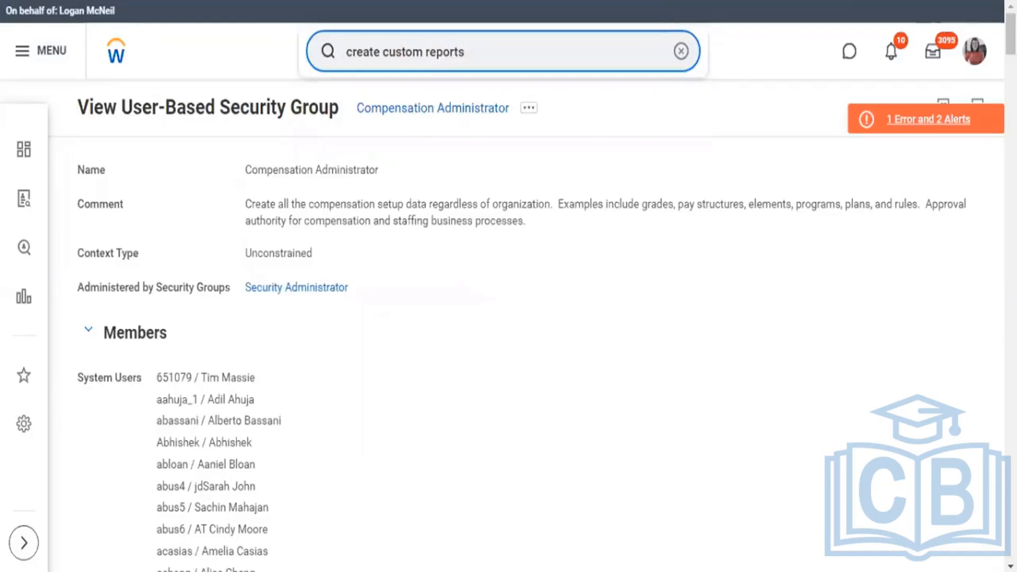
pyautogui.press('Return')
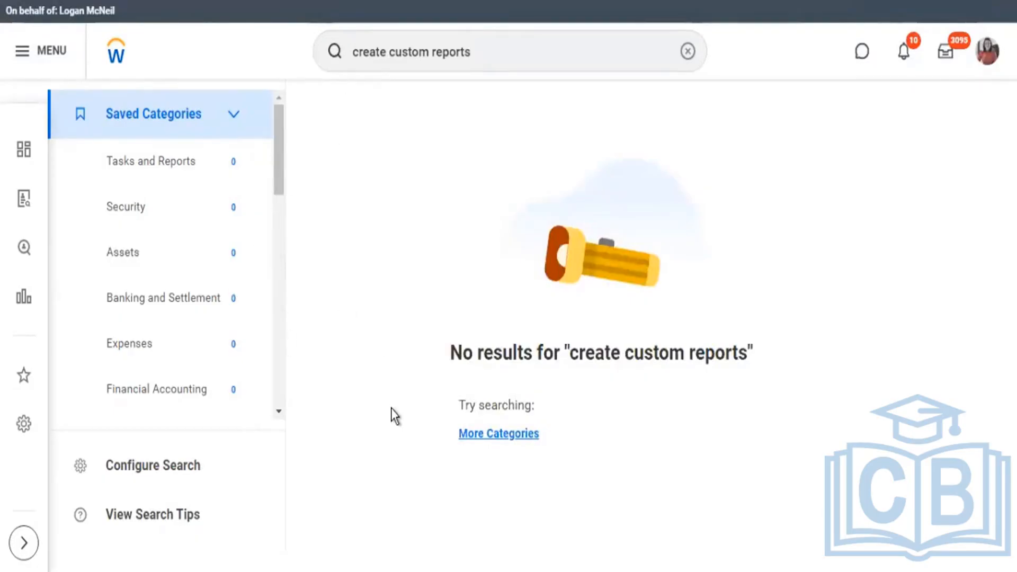
pyautogui.click(501, 62)
pyautogui.press('BackSpace')
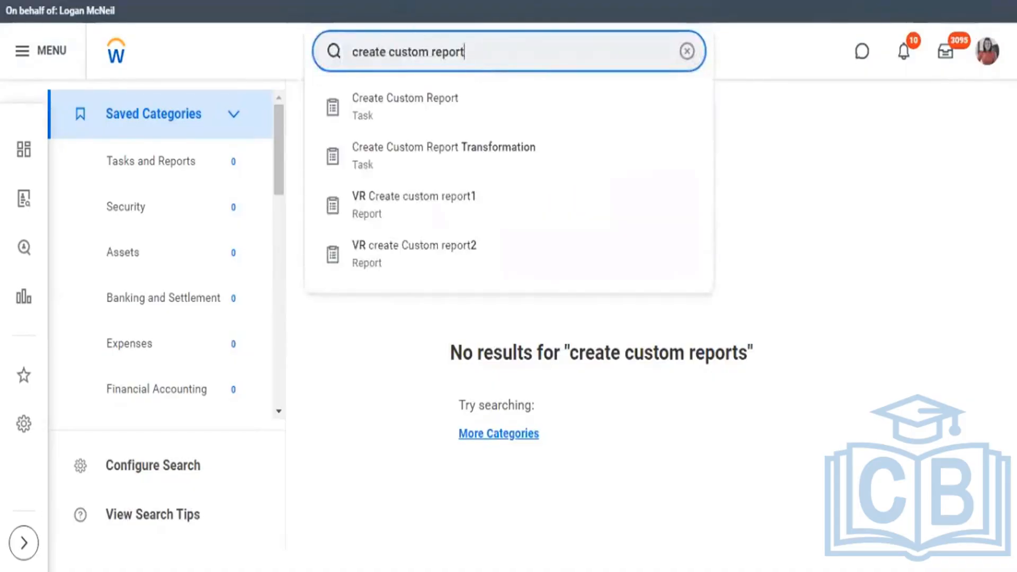
pyautogui.click(387, 109)
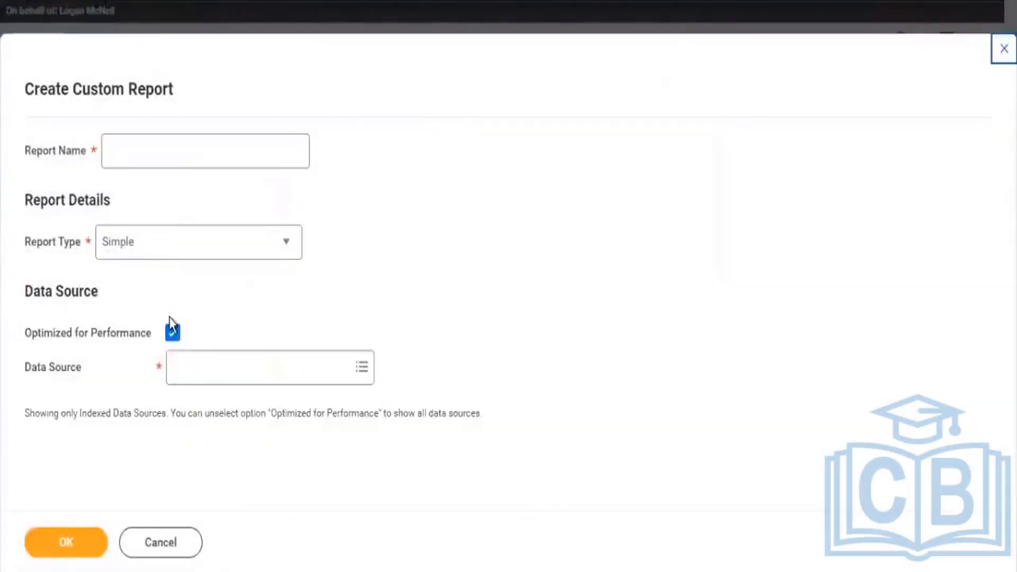
# Clear Optimized for Performance in the new custom report and search the data sources for "custom repo".
pyautogui.click(173, 333)
pyautogui.click(190, 382)
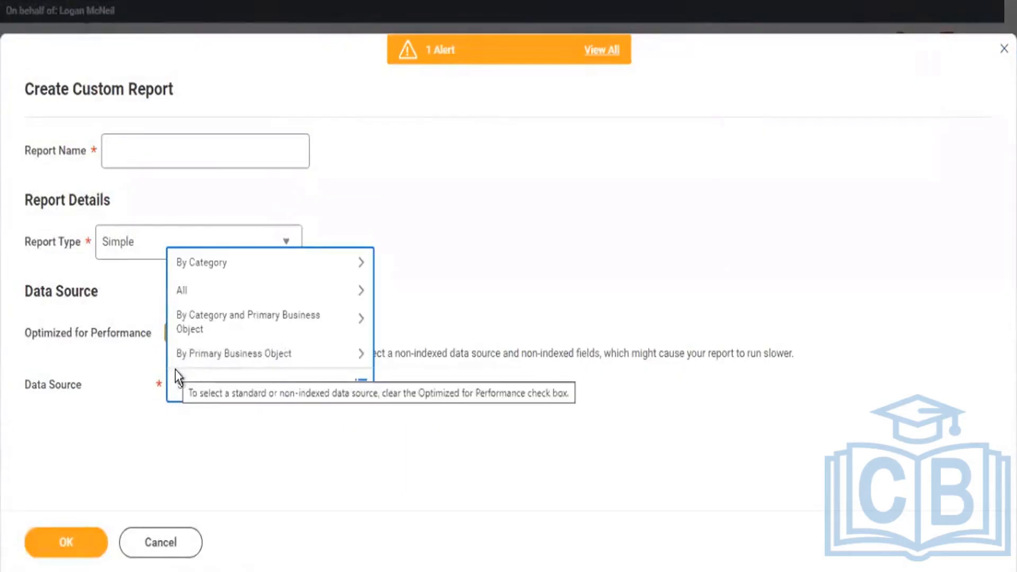
pyautogui.write('Custom repo')
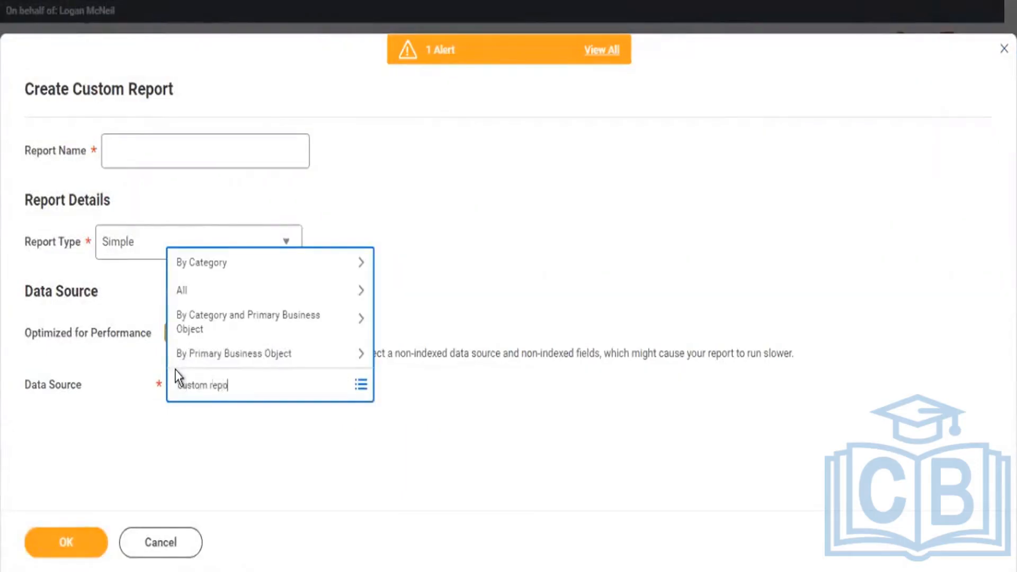
pyautogui.press('Return')
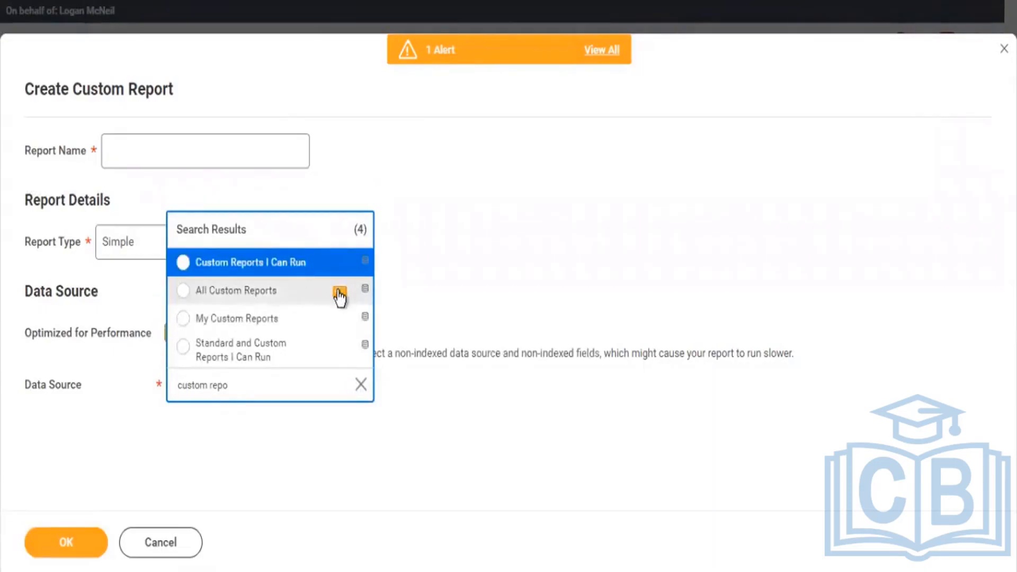
# Review the description and primary business object of All Custom Reports, and select it as the data source.
pyautogui.click(340, 295)
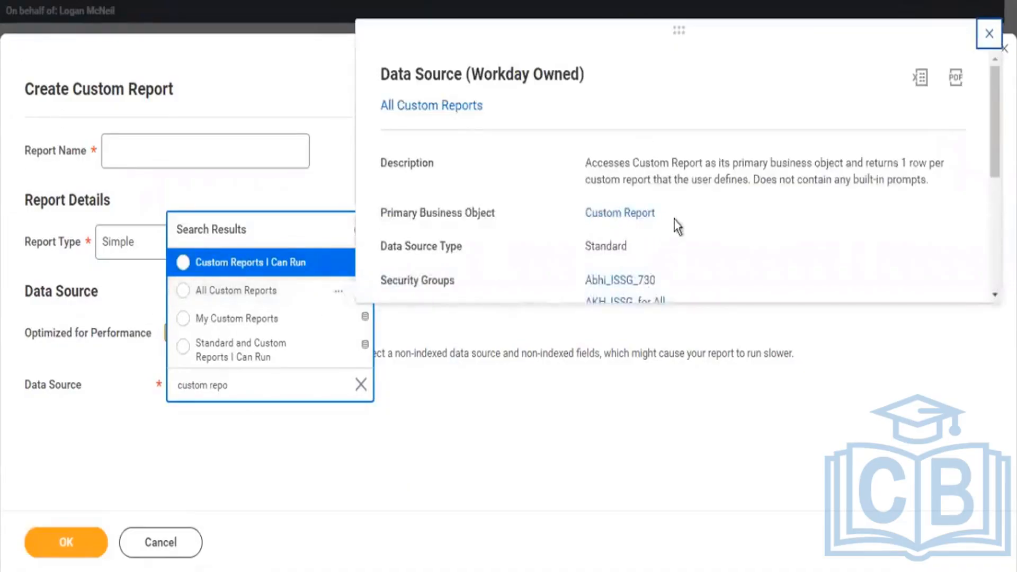
pyautogui.moveTo(662, 219); pyautogui.dragTo(589, 217)
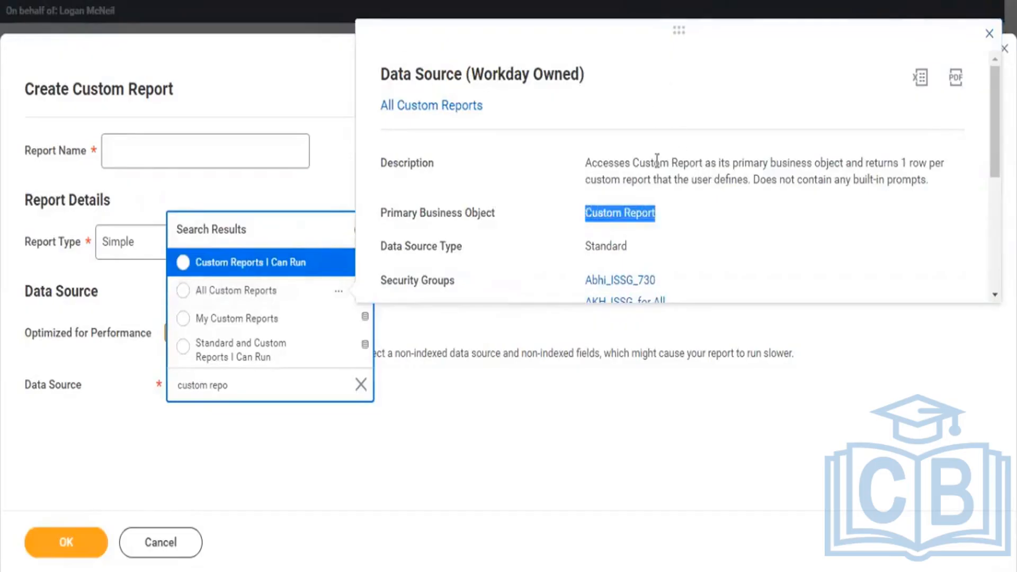
pyautogui.moveTo(650, 162); pyautogui.dragTo(727, 176)
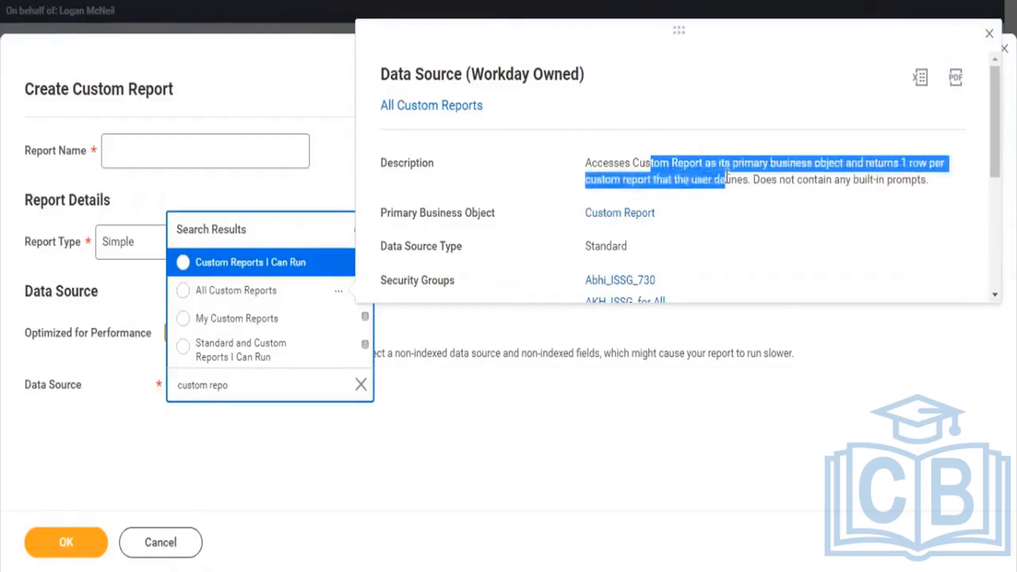
pyautogui.click(262, 292)
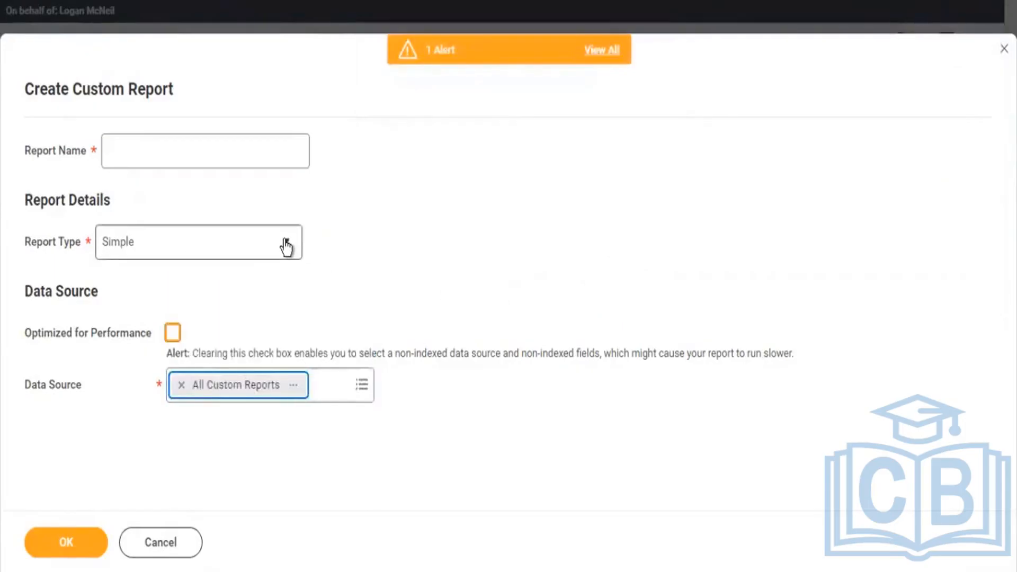
# Set the report type to Matrix, name the report "KPMG2 - Custom Reports by Type" and submit the new report.
pyautogui.click(286, 245)
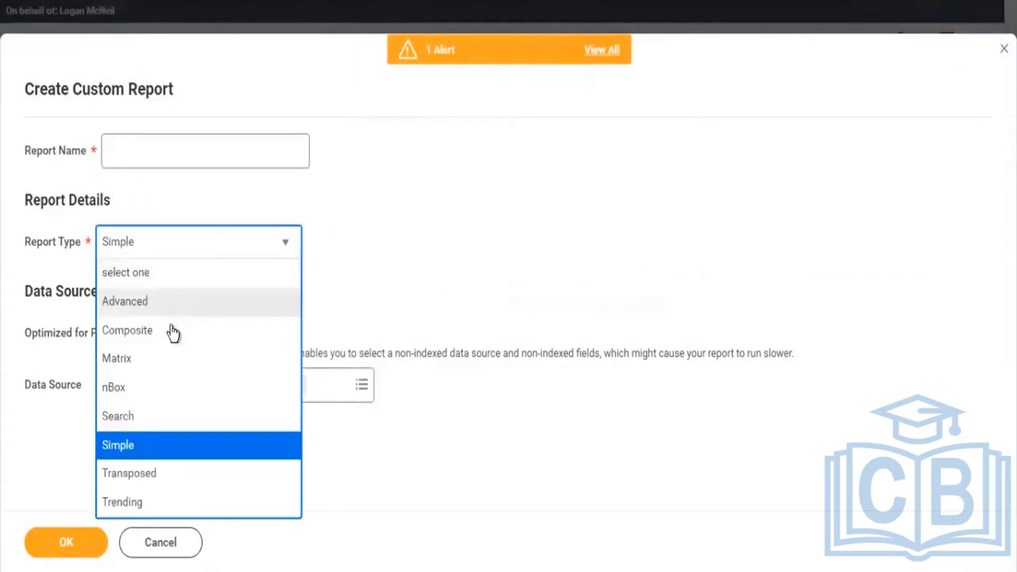
pyautogui.click(162, 360)
pyautogui.click(215, 151)
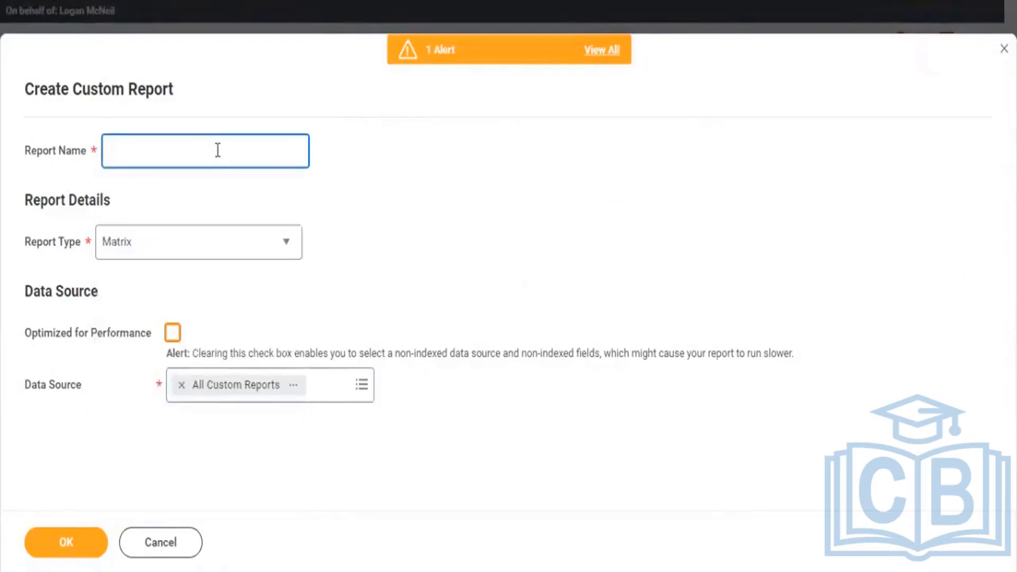
pyautogui.write('KPMG2 - Custom Repo')
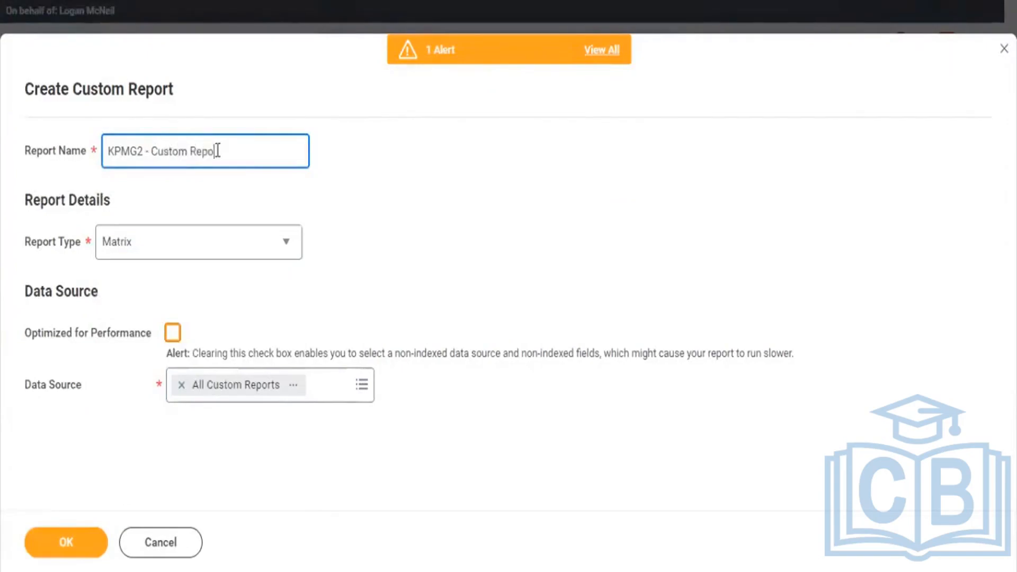
pyautogui.write('rts by Type')
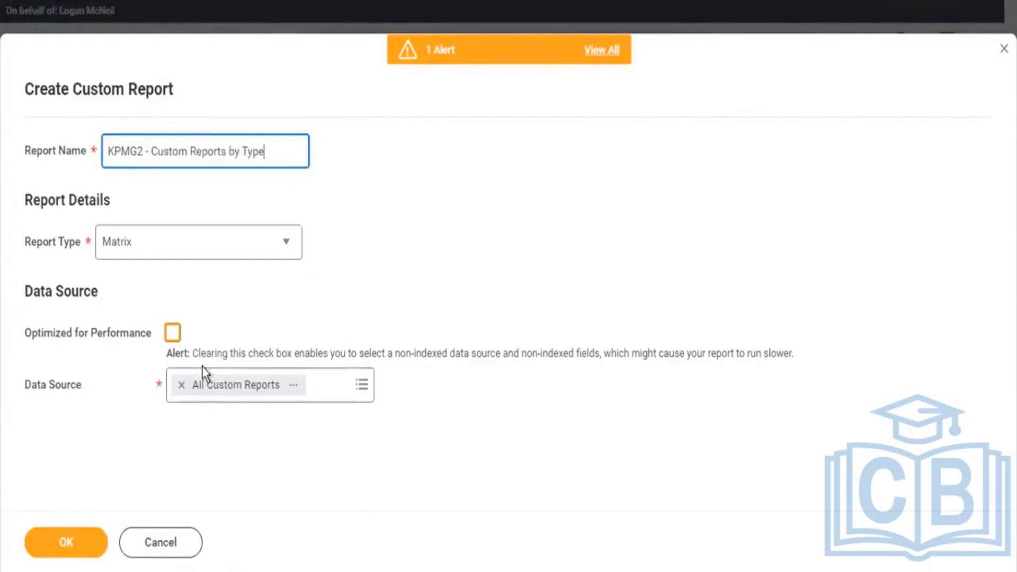
pyautogui.click(75, 541)
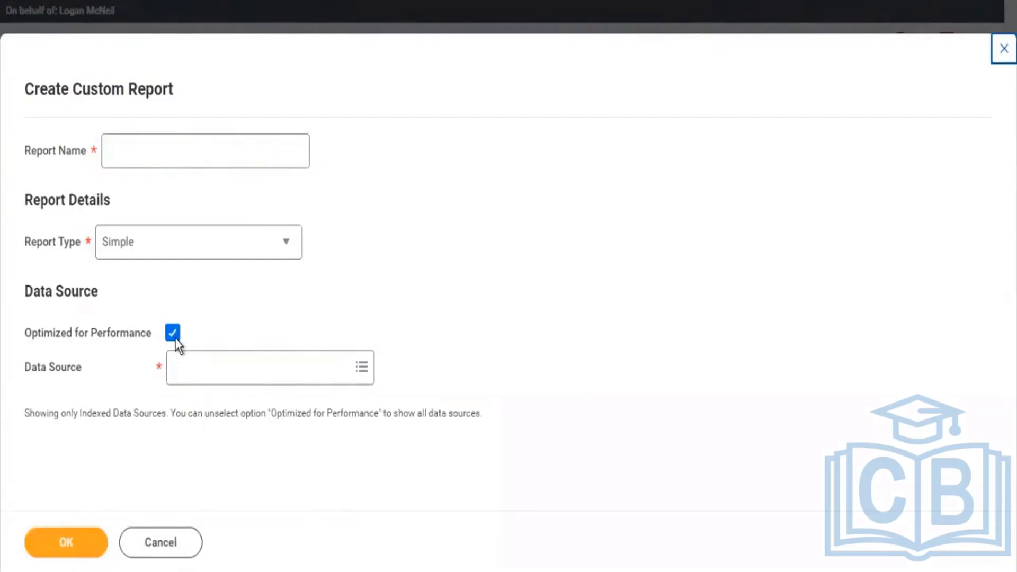
# Clear Optimized for Performance in another blank custom report and search its data sources for "all custom reports".
pyautogui.click(172, 334)
pyautogui.click(194, 383)
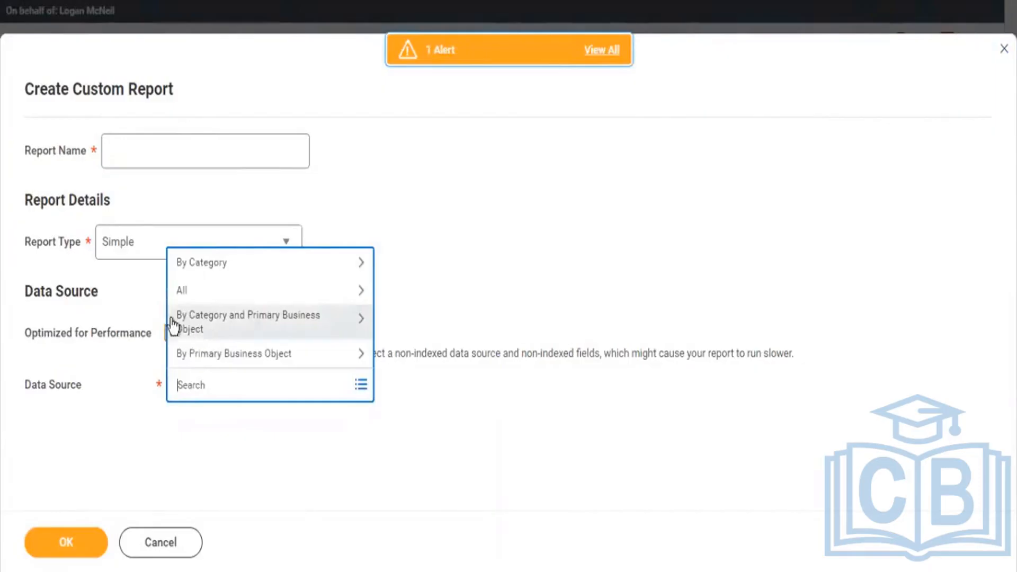
pyautogui.write('all cust')
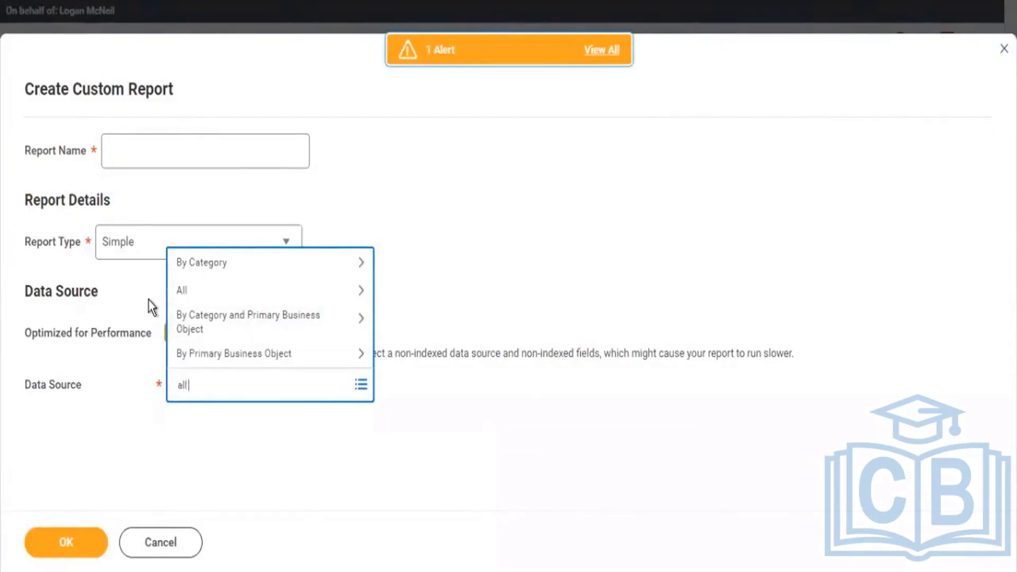
pyautogui.write('om reports')
pyautogui.press('Return')
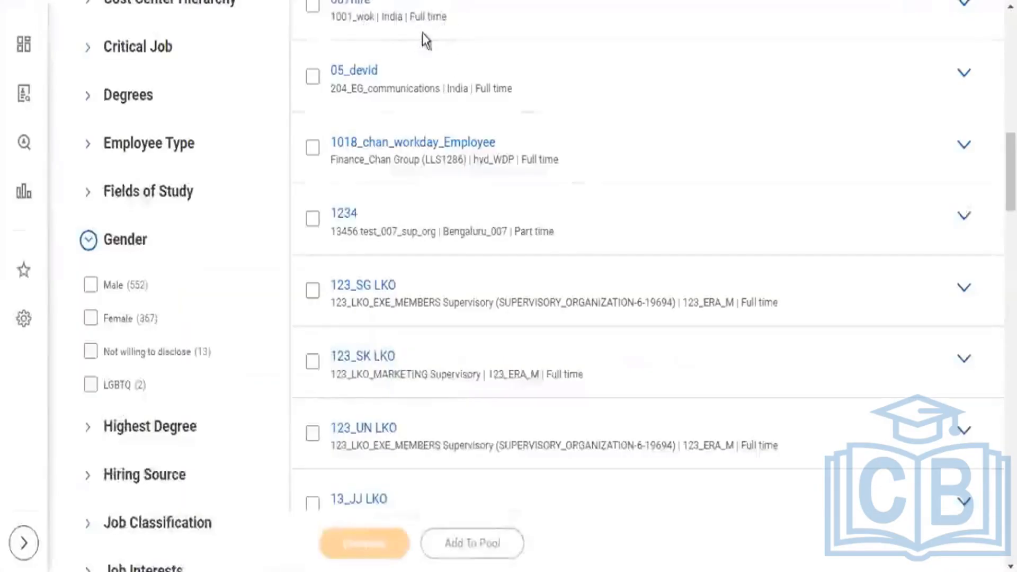
# Search for report definitions with "rd: kpmg2" and open the KPMG2 - Custom Reports by Type report.
pyautogui.scroll(7, 422, 33)
pyautogui.scroll(5, 422, 33)
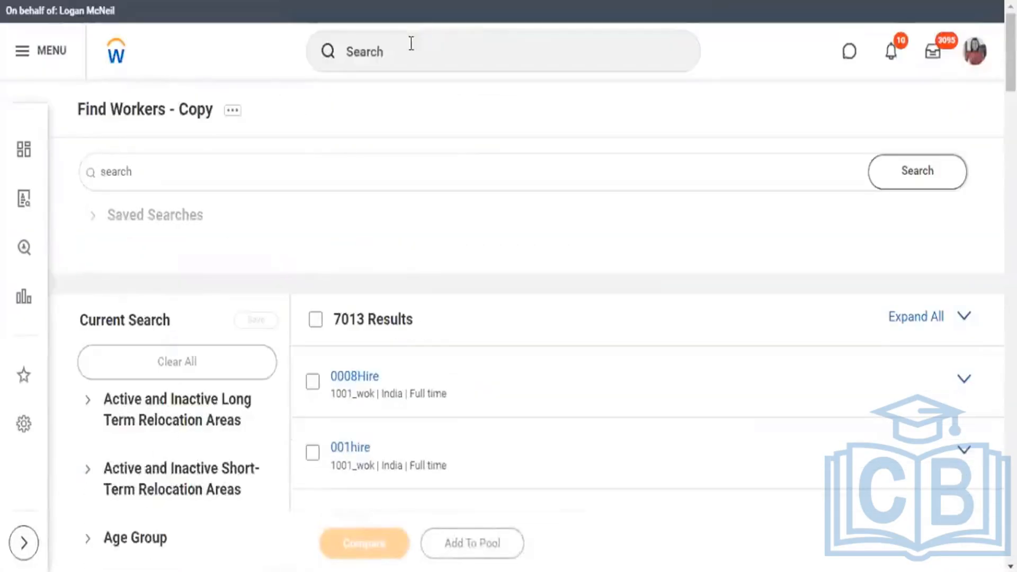
pyautogui.click(412, 44)
pyautogui.write('r')
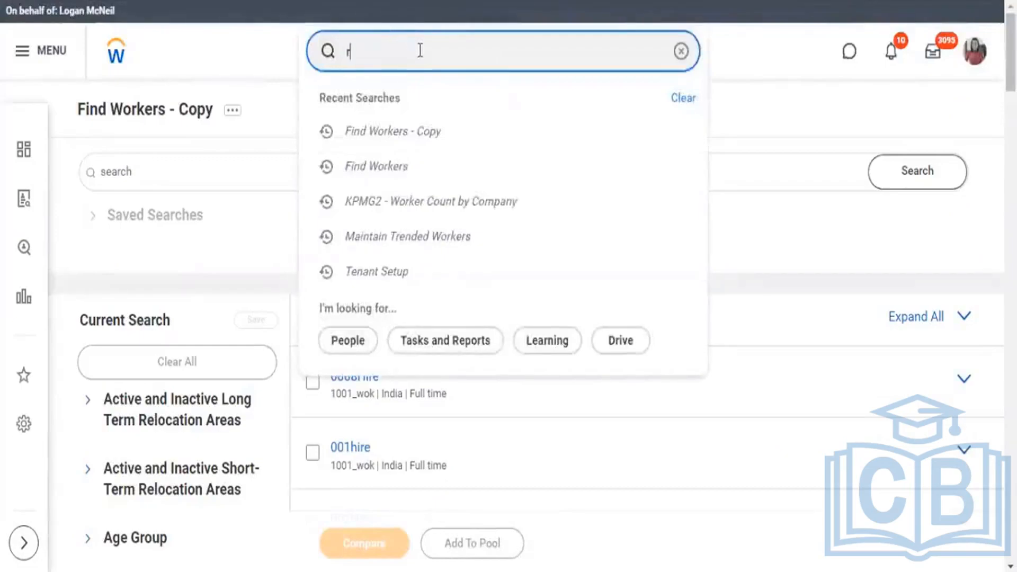
pyautogui.write('dL')
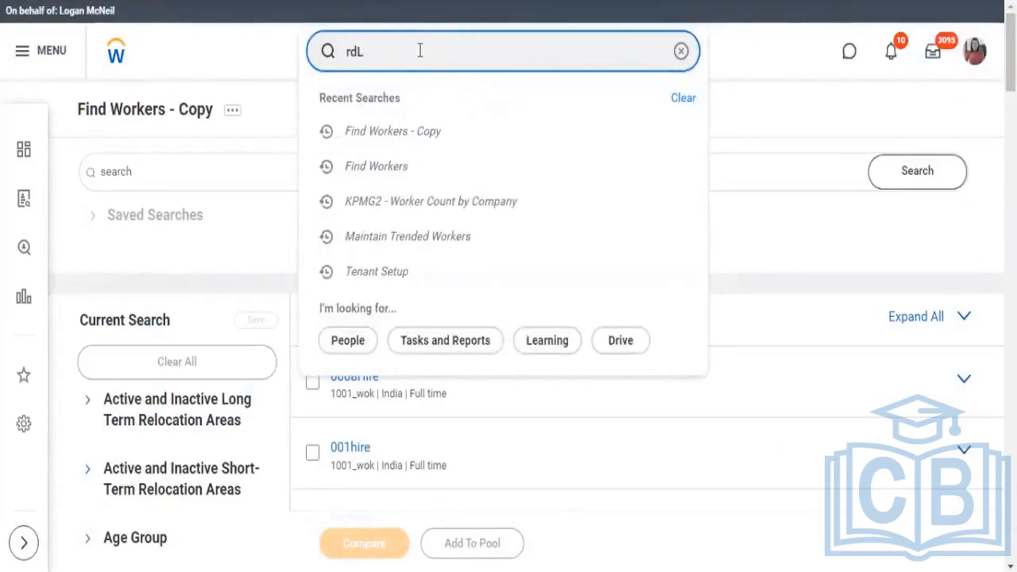
pyautogui.write(' kpmg2')
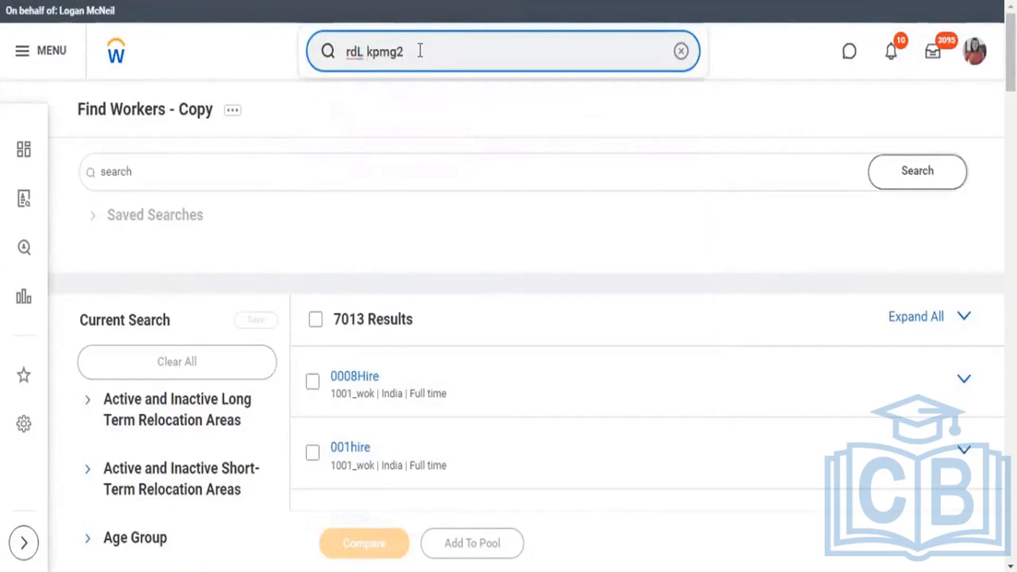
pyautogui.press('BackSpace')
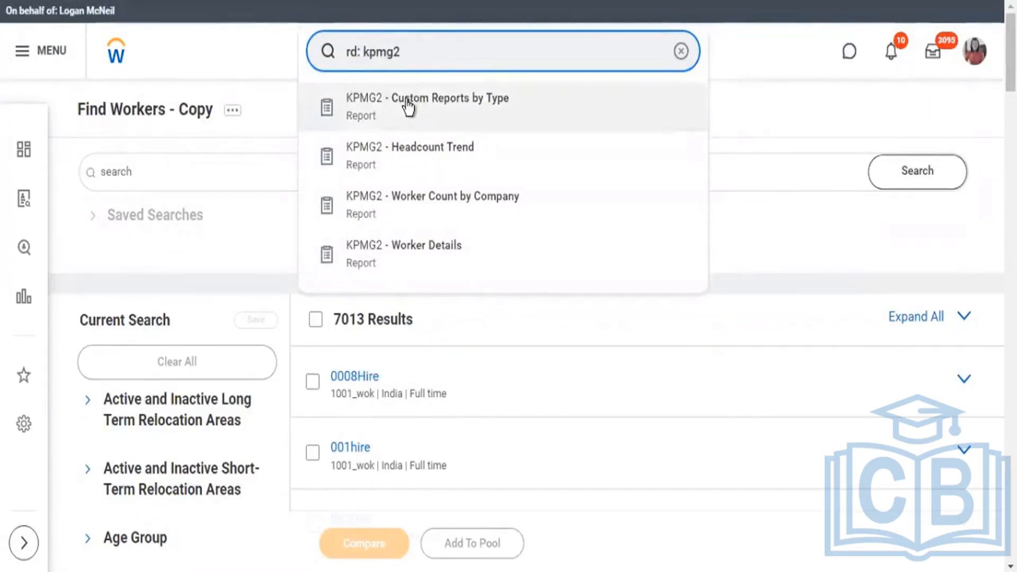
pyautogui.click(408, 107)
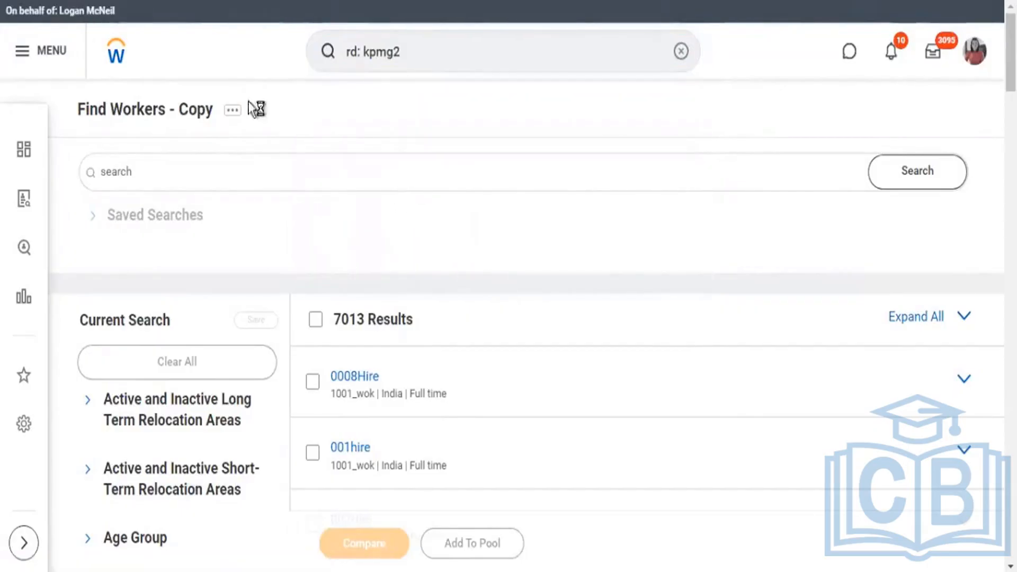
# Look over the KPMG2 - Custom Reports by Type report definition and open it for editing.
pyautogui.scroll(-5, 468, 201)
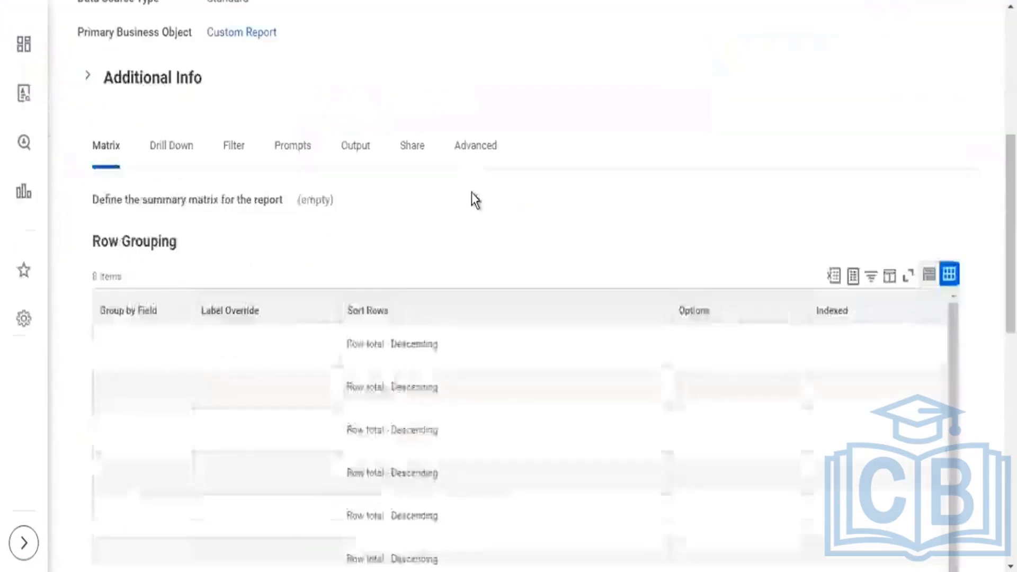
pyautogui.scroll(5, 257, 186)
pyautogui.click(459, 108)
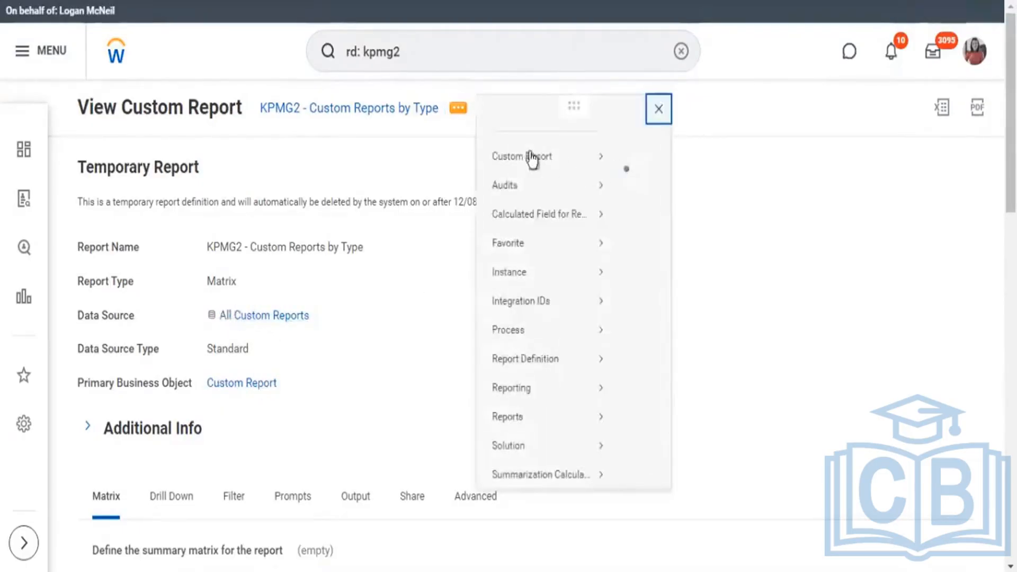
pyautogui.moveTo(530, 156)
pyautogui.click(635, 178)
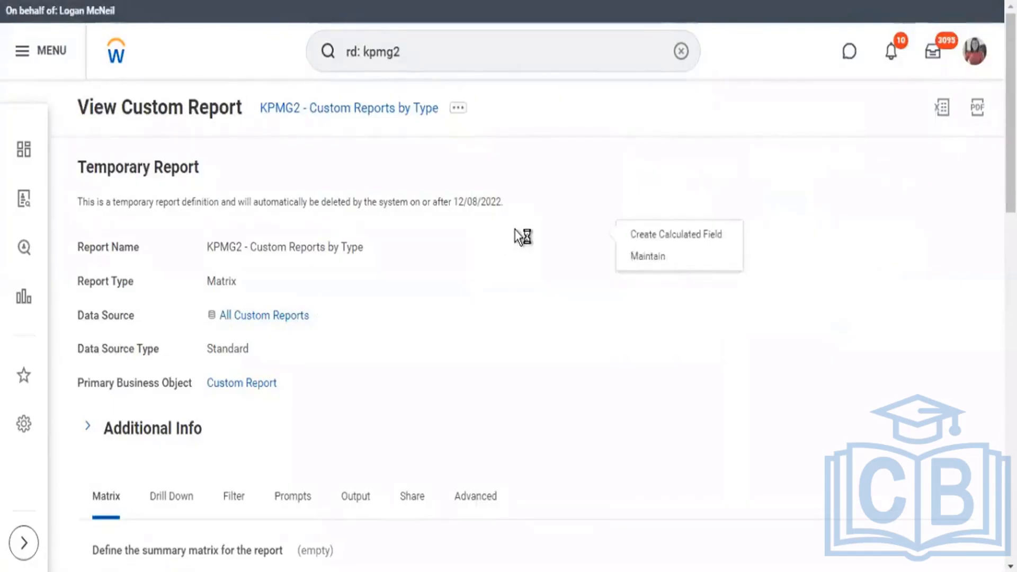
# Set the first row grouping field of the matrix to Report Type.
pyautogui.scroll(-5, 522, 236)
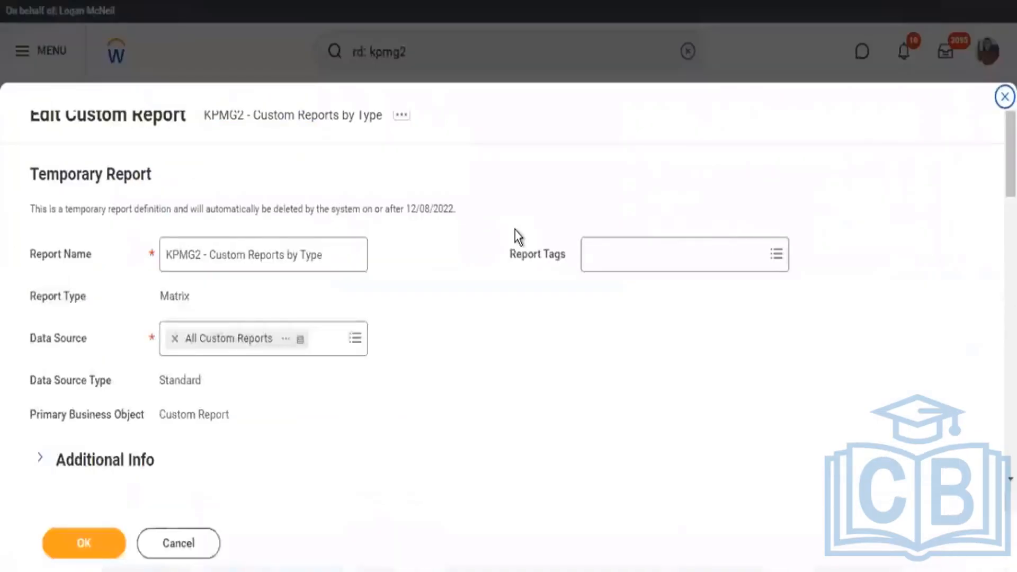
pyautogui.scroll(-8, 517, 232)
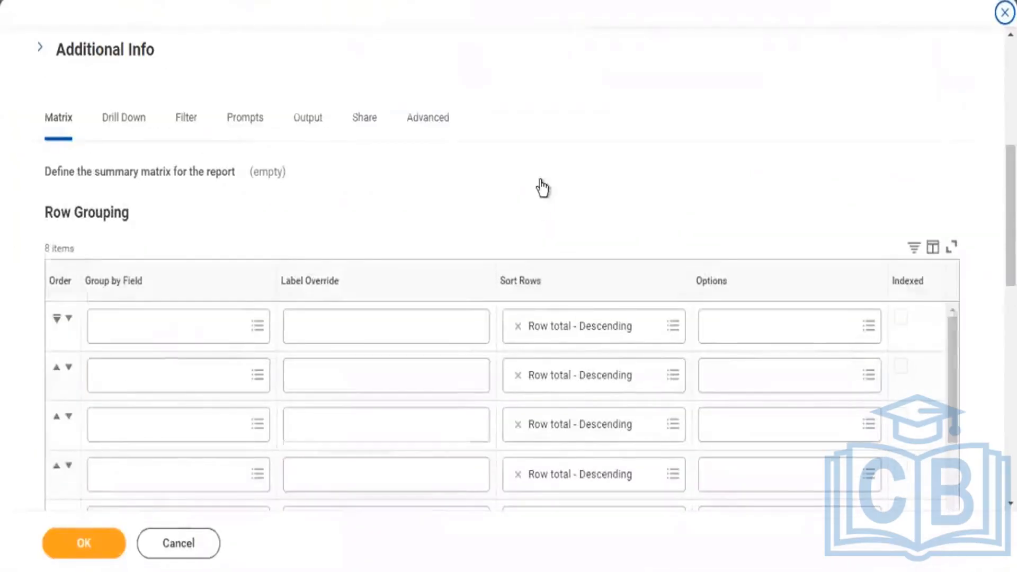
pyautogui.scroll(-2, 540, 182)
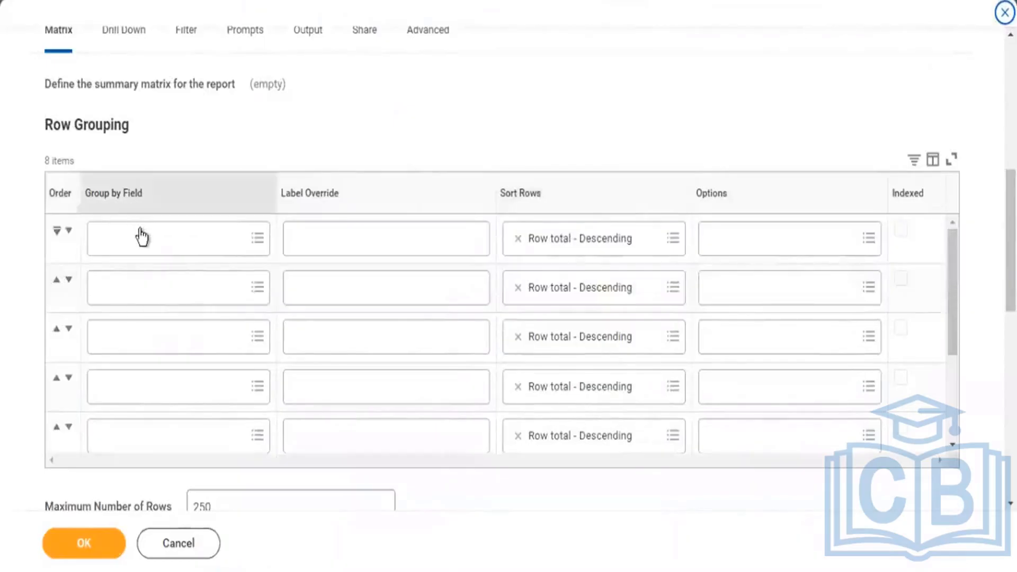
pyautogui.click(191, 252)
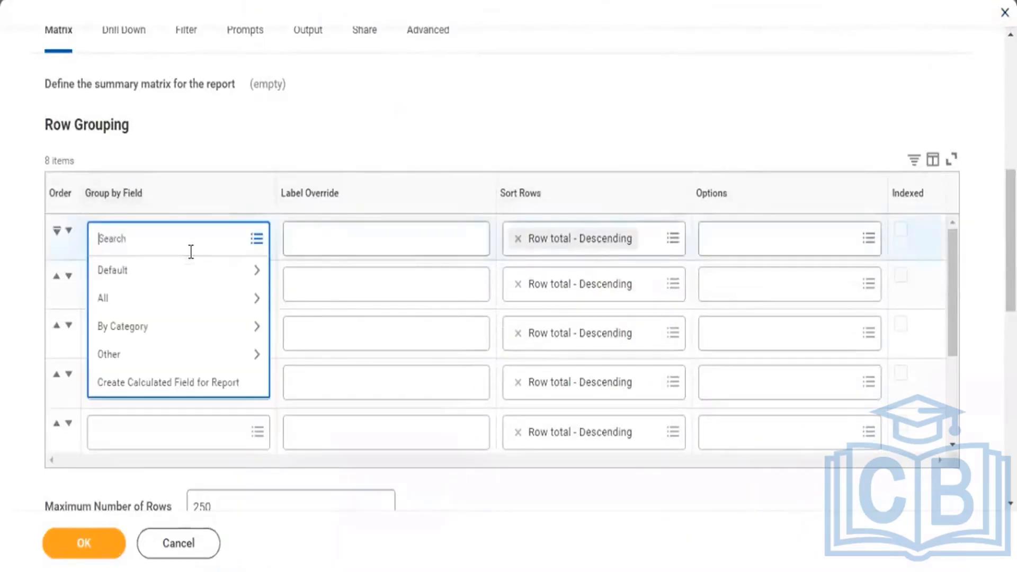
pyautogui.write('report type')
pyautogui.press('Return')
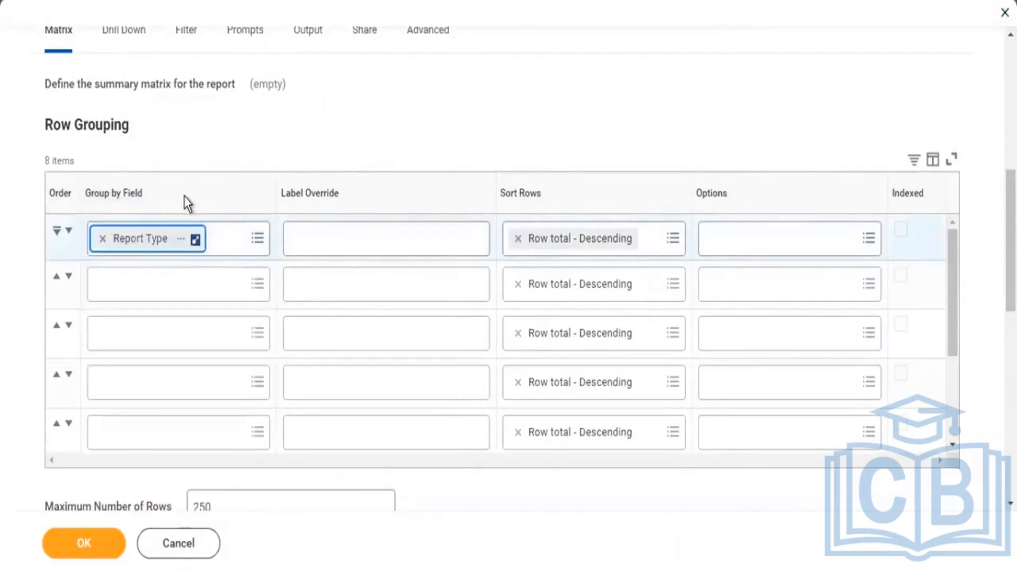
# Review the Report Type field's description to see which report types it returns, and close its details.
pyautogui.click(180, 242)
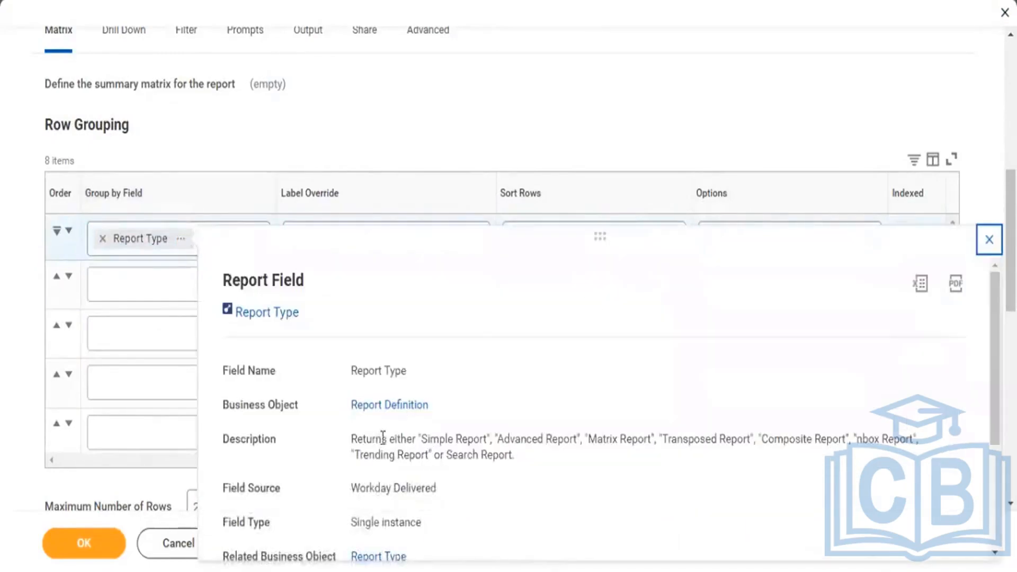
pyautogui.moveTo(376, 438); pyautogui.dragTo(432, 439)
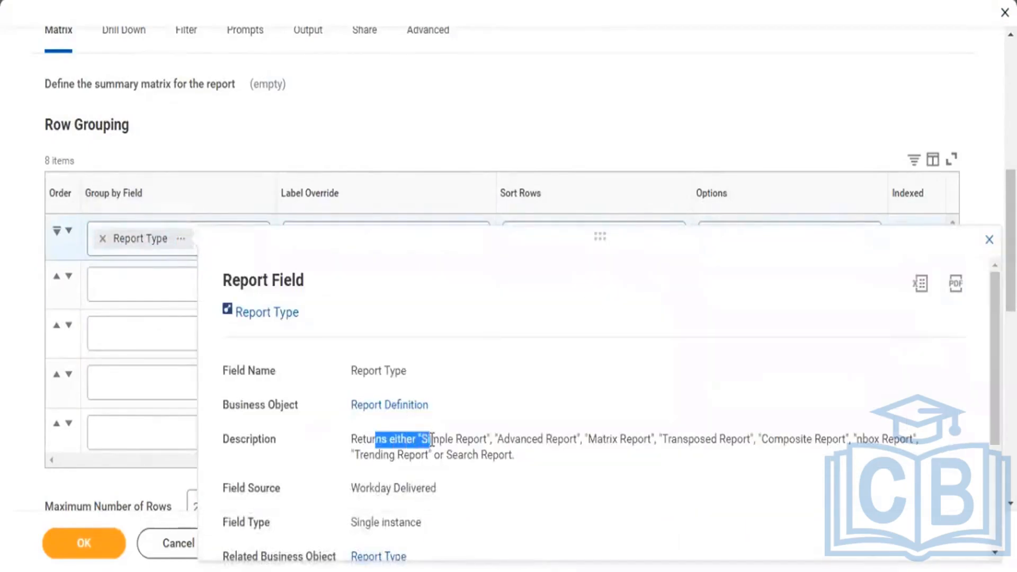
pyautogui.click(487, 439)
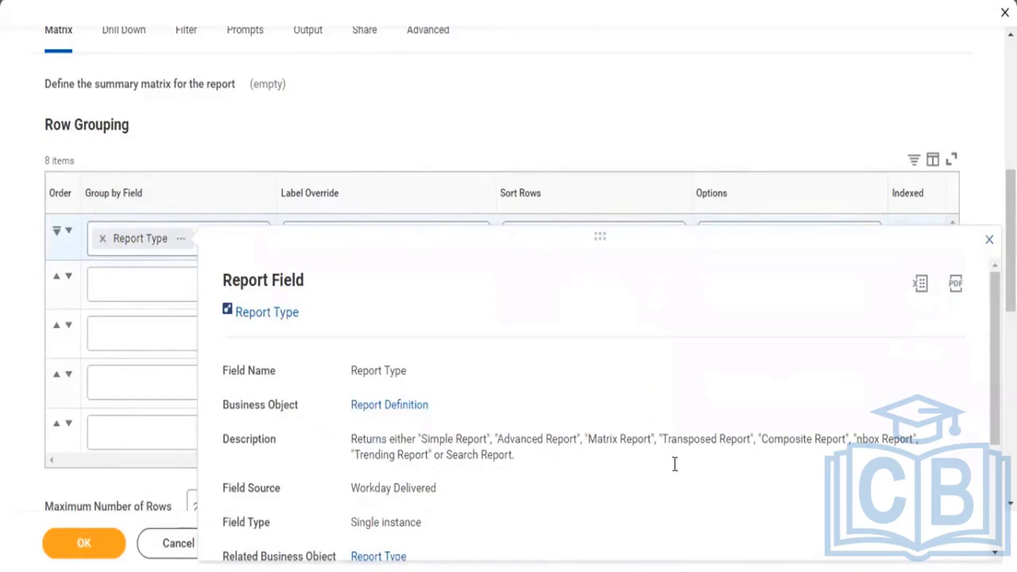
pyautogui.moveTo(401, 439); pyautogui.dragTo(515, 455)
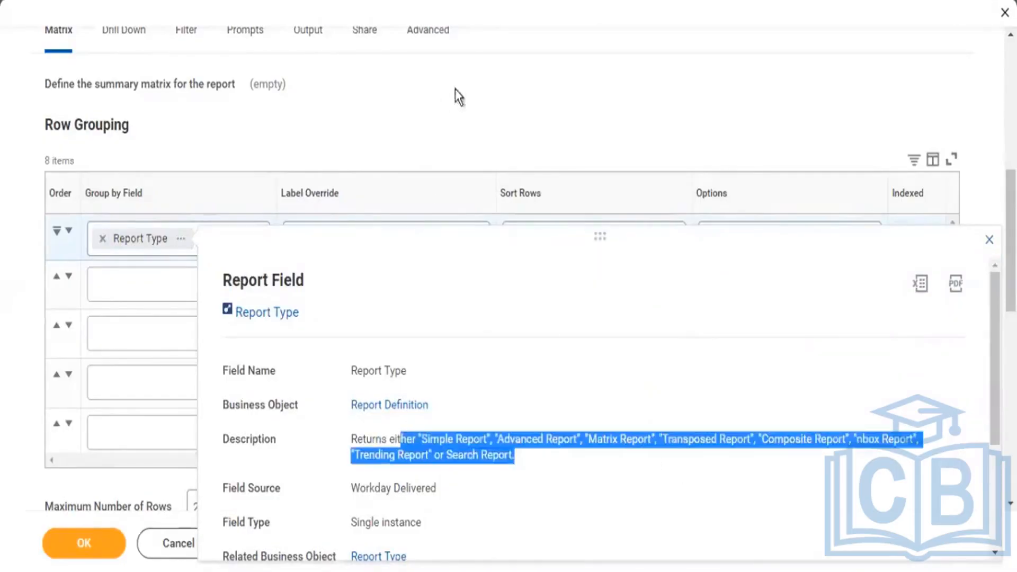
pyautogui.click(440, 132)
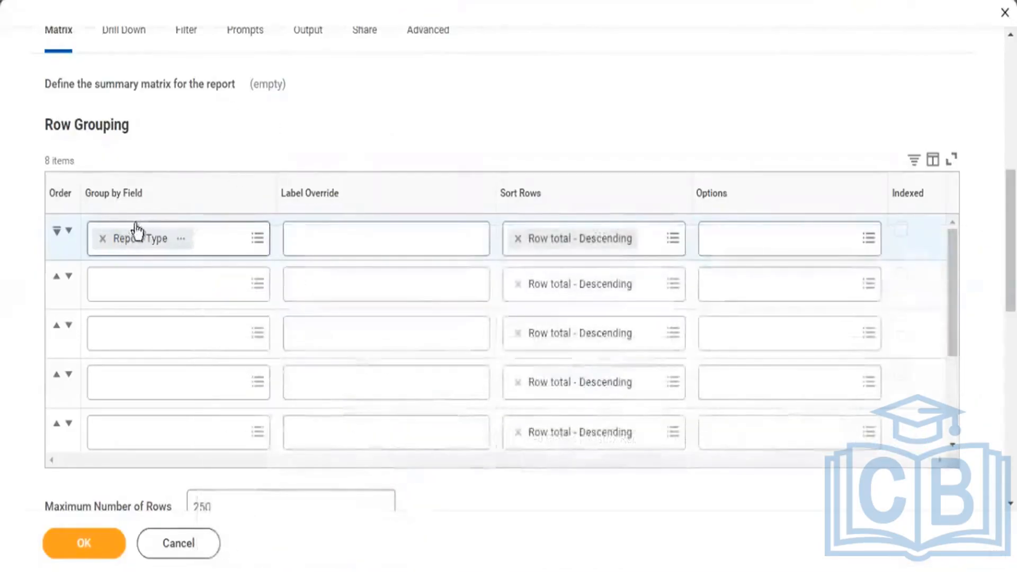
# Add a second Count row to the fields to summarize and set its format to #,##0.00%.
pyautogui.scroll(-8, 347, 209)
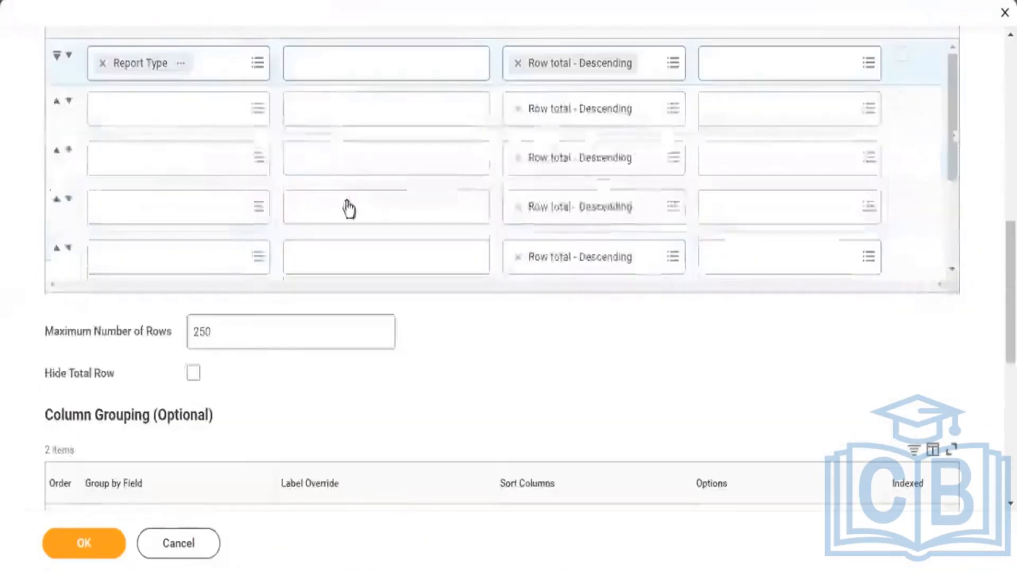
pyautogui.scroll(-3, 355, 196)
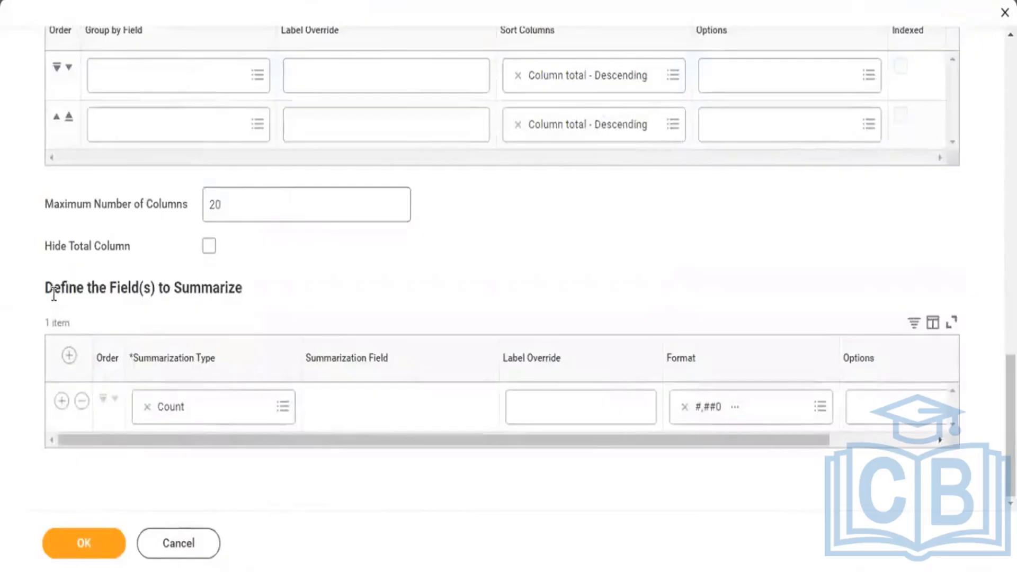
pyautogui.moveTo(53, 291); pyautogui.dragTo(215, 295)
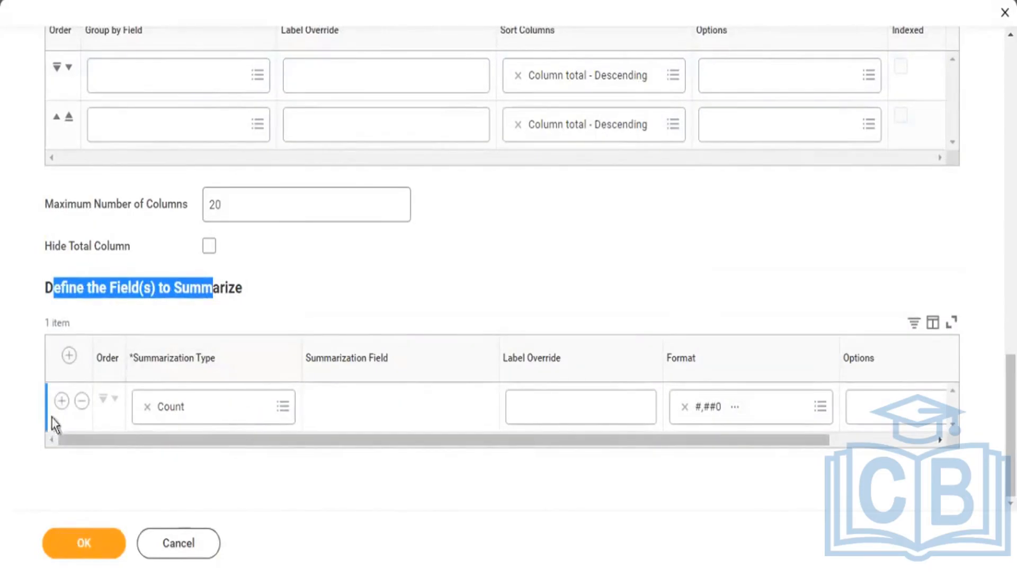
pyautogui.click(61, 401)
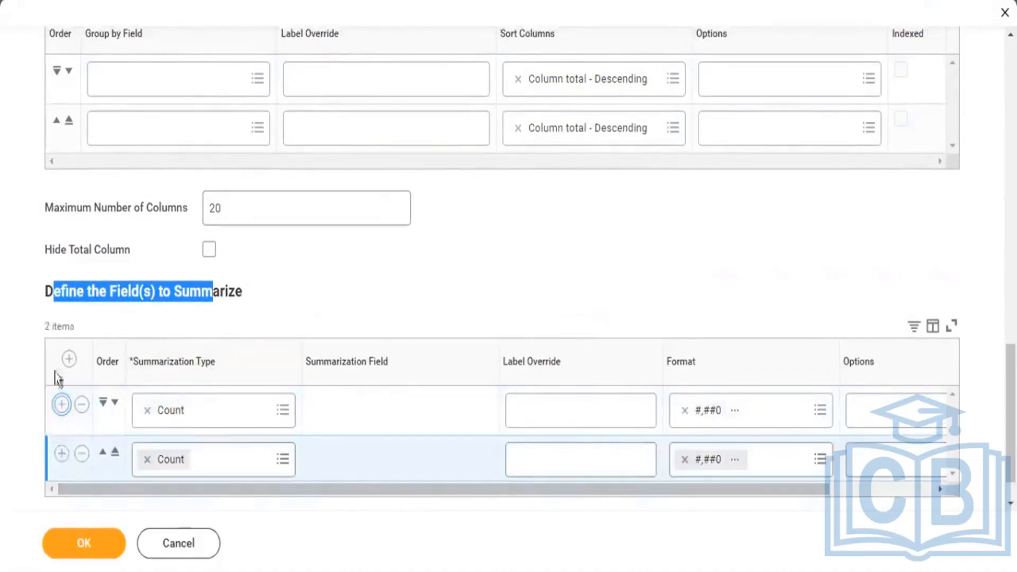
pyautogui.click(824, 458)
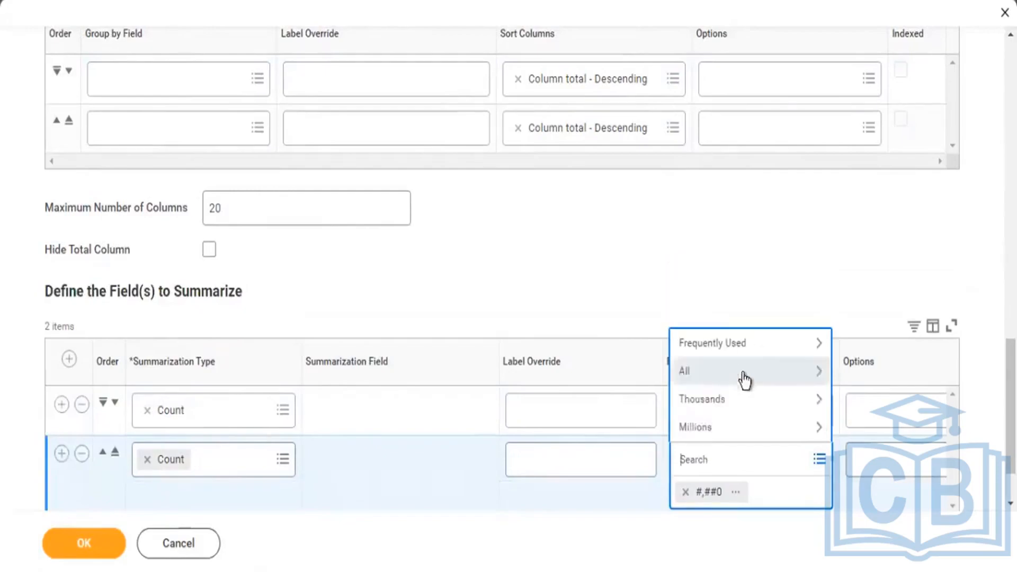
pyautogui.click(741, 349)
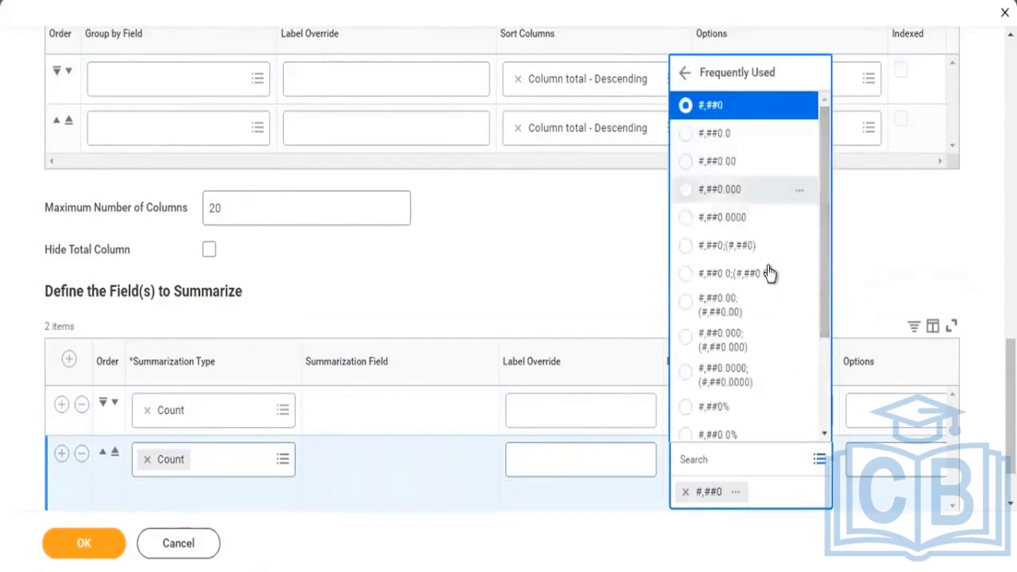
pyautogui.scroll(-3, 753, 273)
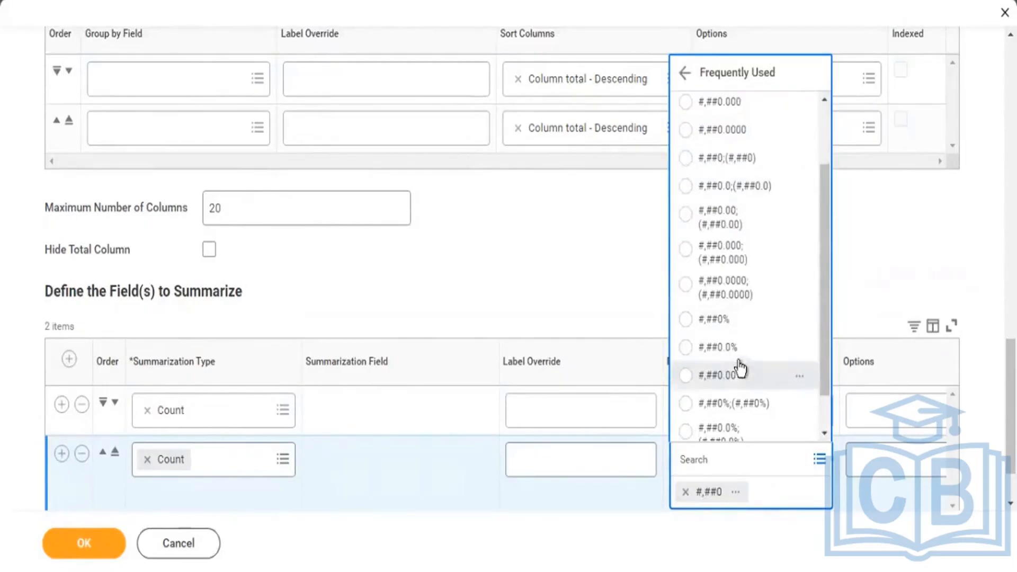
pyautogui.click(802, 386)
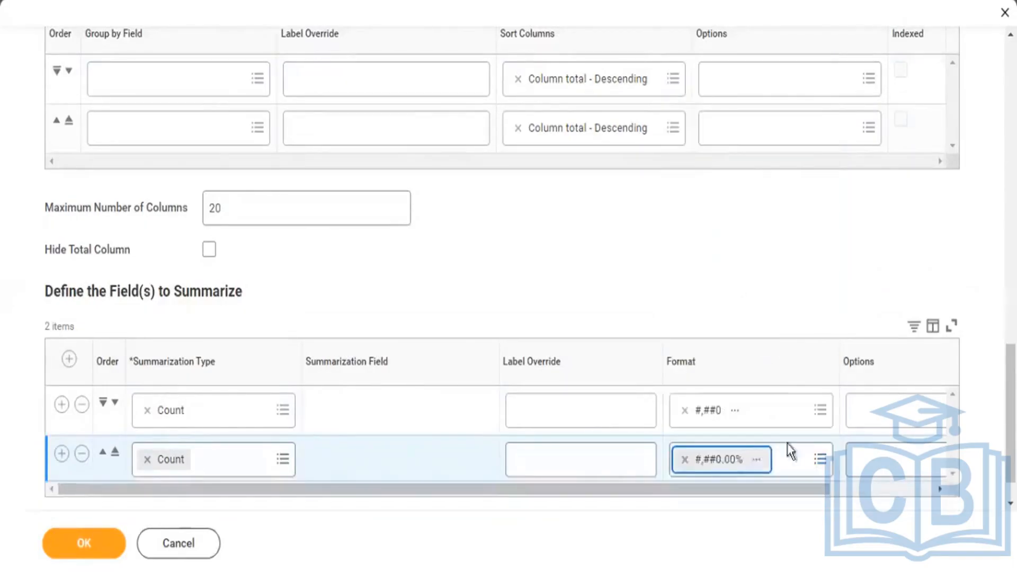
# Set the second Count row's option to Percent of Column Total.
pyautogui.scroll(-1, 756, 472)
pyautogui.hscroll(3, 932, 445)
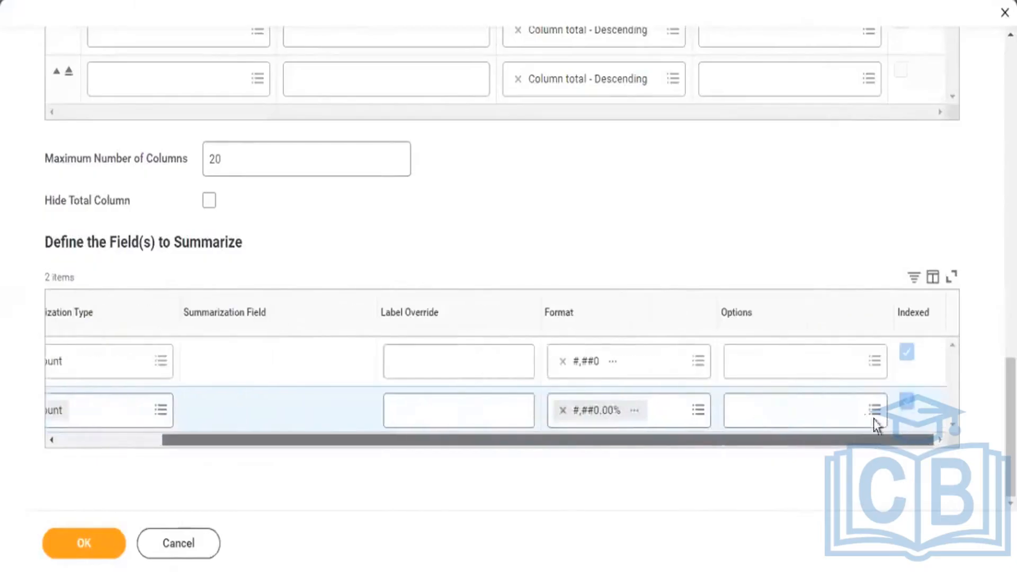
pyautogui.click(874, 412)
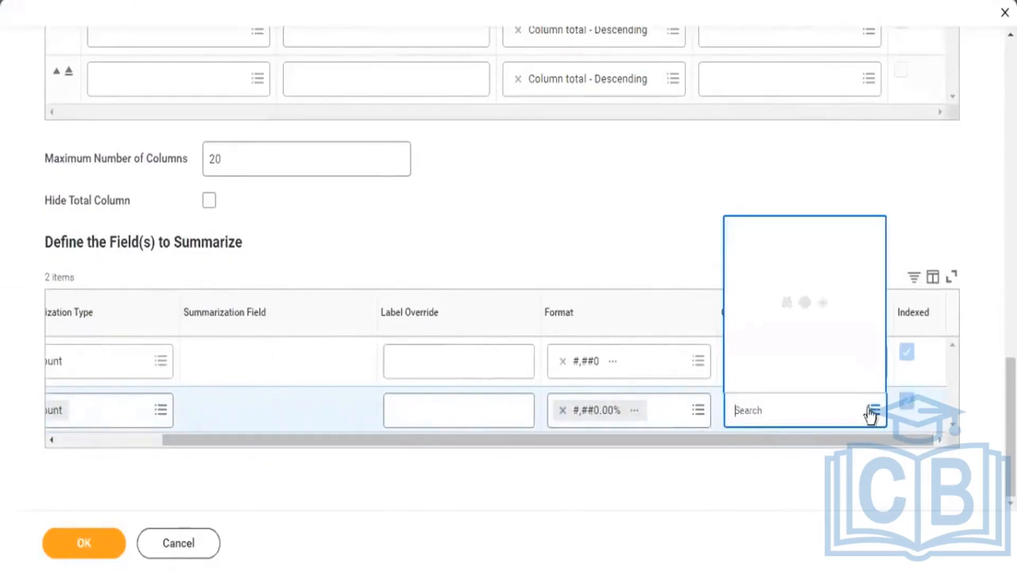
pyautogui.click(788, 349)
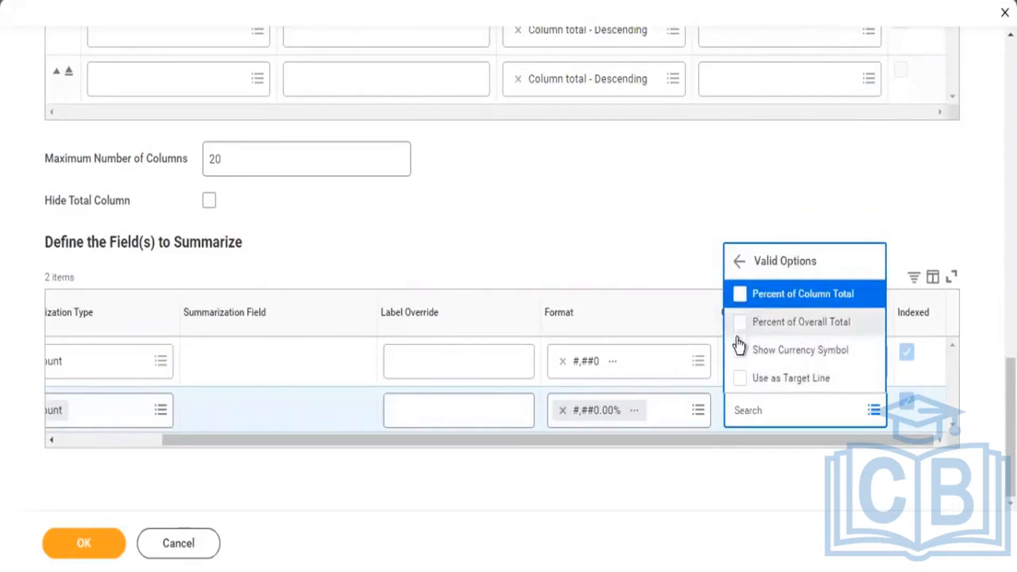
pyautogui.click(793, 294)
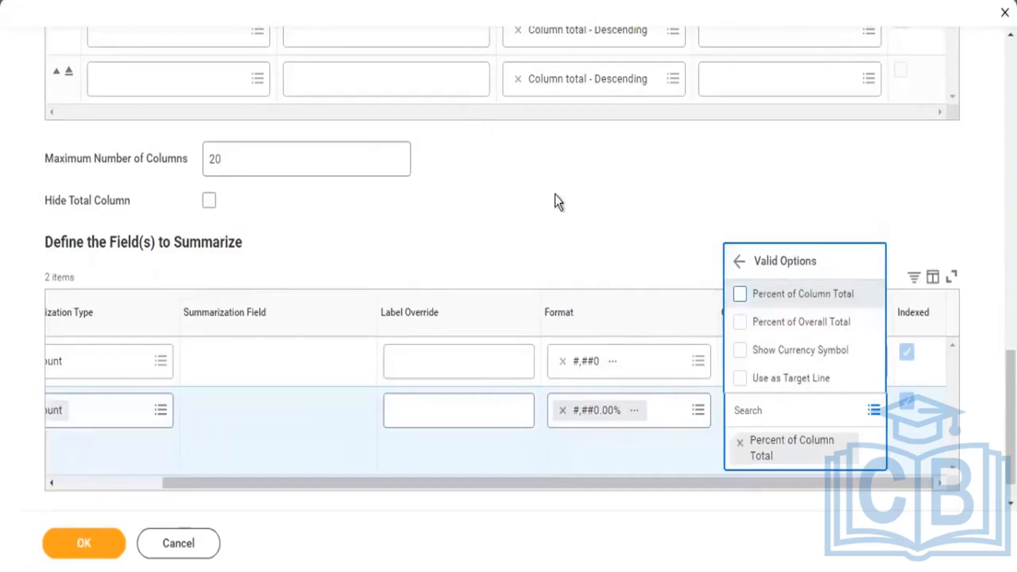
pyautogui.click(561, 195)
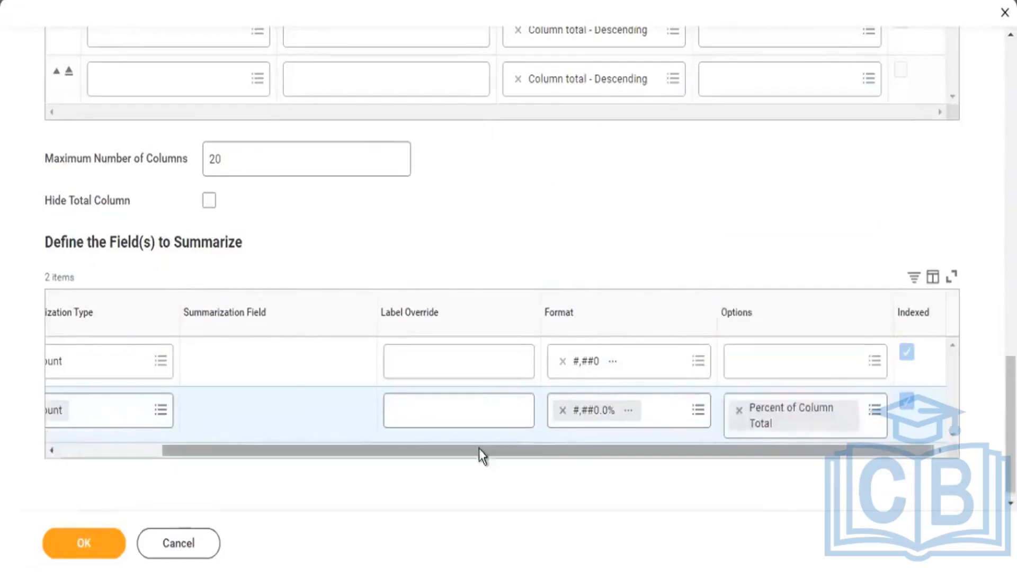
# Override the second Count row's label with "Percent" and save the report definition.
pyautogui.moveTo(479, 455); pyautogui.dragTo(321, 456)
pyautogui.click(610, 412)
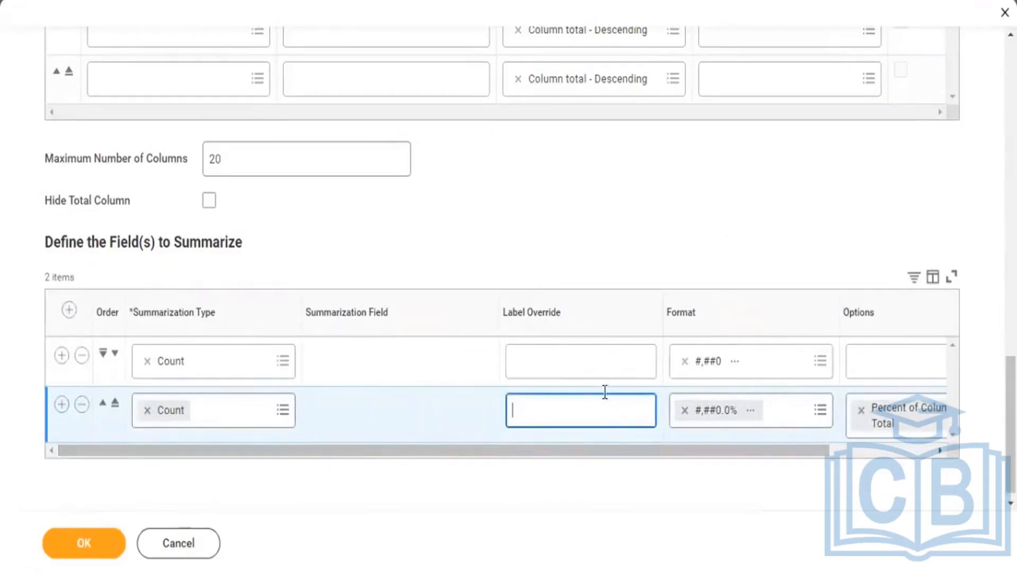
pyautogui.write('PErce')
pyautogui.press('BackSpace')
pyautogui.press('BackSpace')
pyautogui.press('BackSpace')
pyautogui.press('BackSpace')
pyautogui.write('ercent')
pyautogui.click(83, 546)
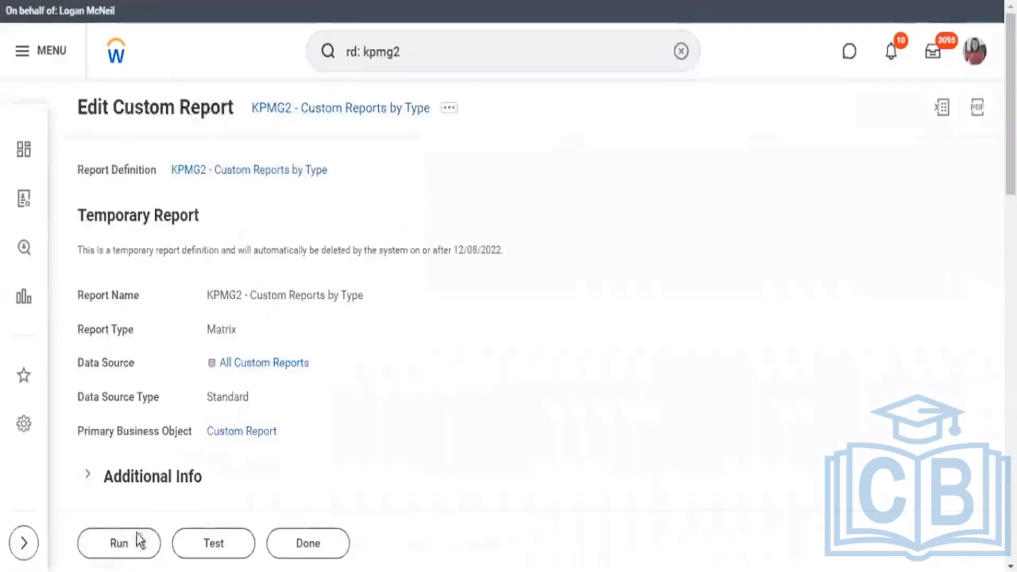
# Run the KPMG2 - Custom Reports by Type report and review the counts and percentages for each report type.
pyautogui.click(122, 540)
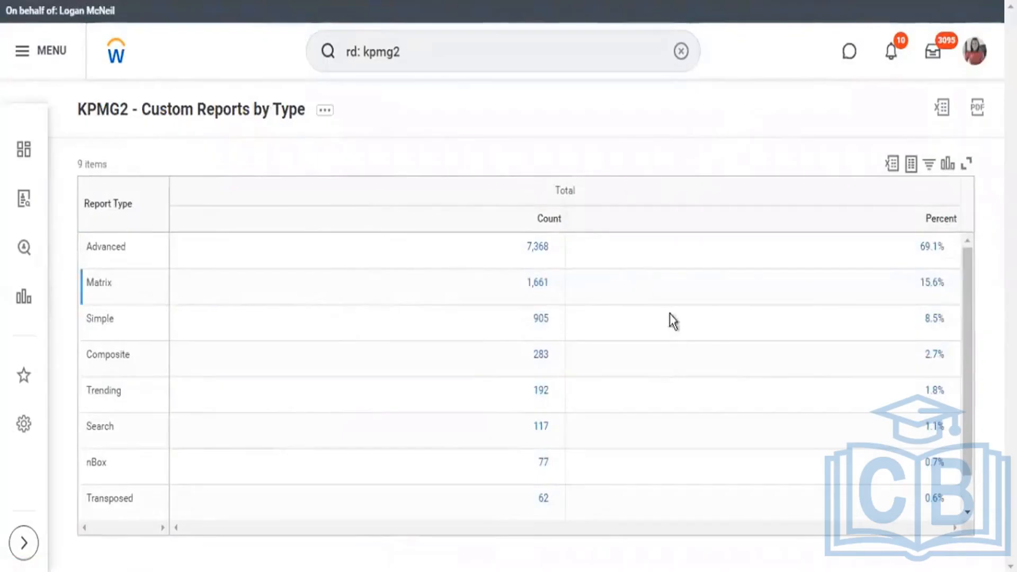
pyautogui.scroll(-1, 706, 353)
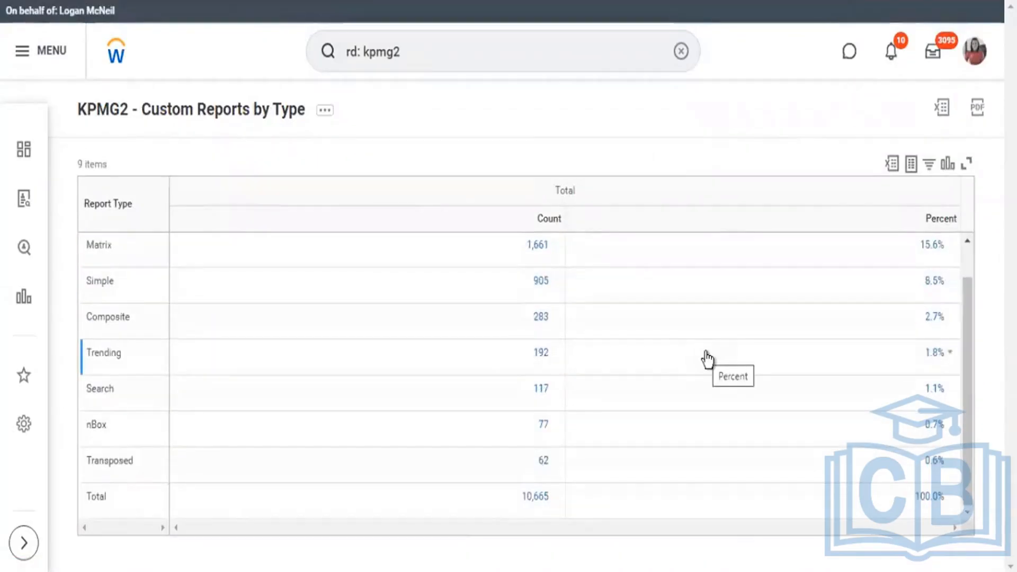
pyautogui.scroll(1, 704, 357)
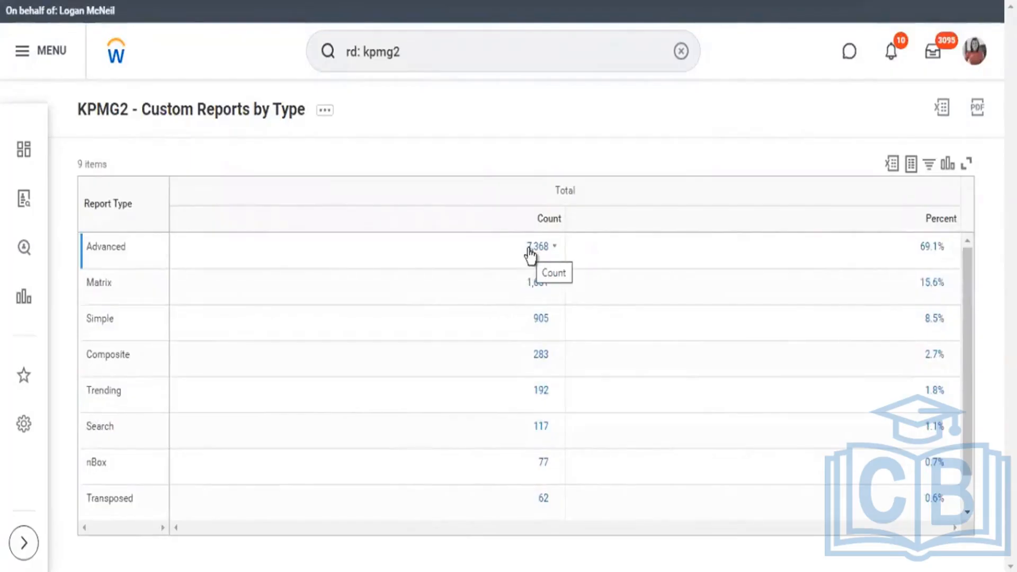
pyautogui.scroll(-1, 493, 418)
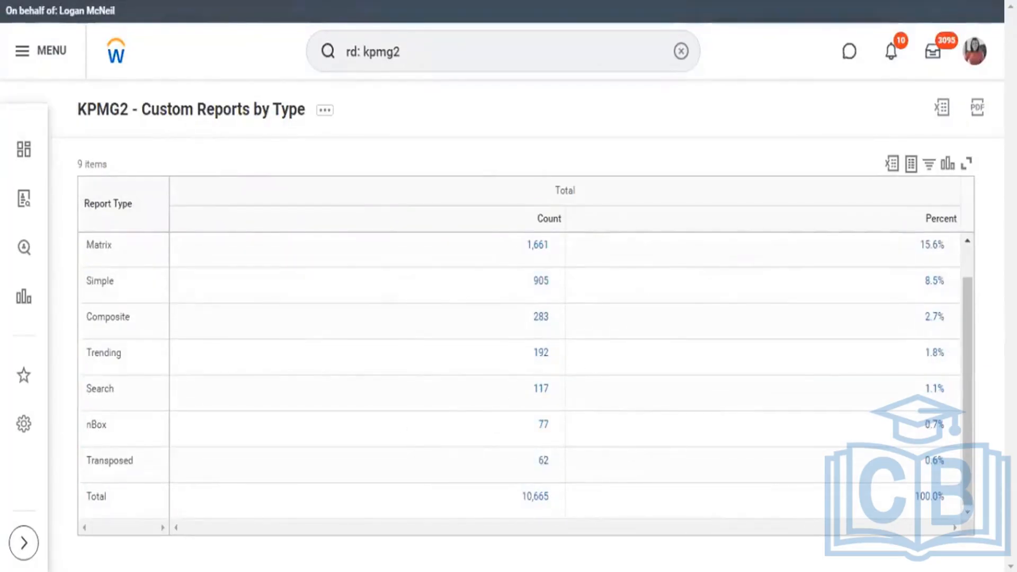
pyautogui.scroll(1, 948, 307)
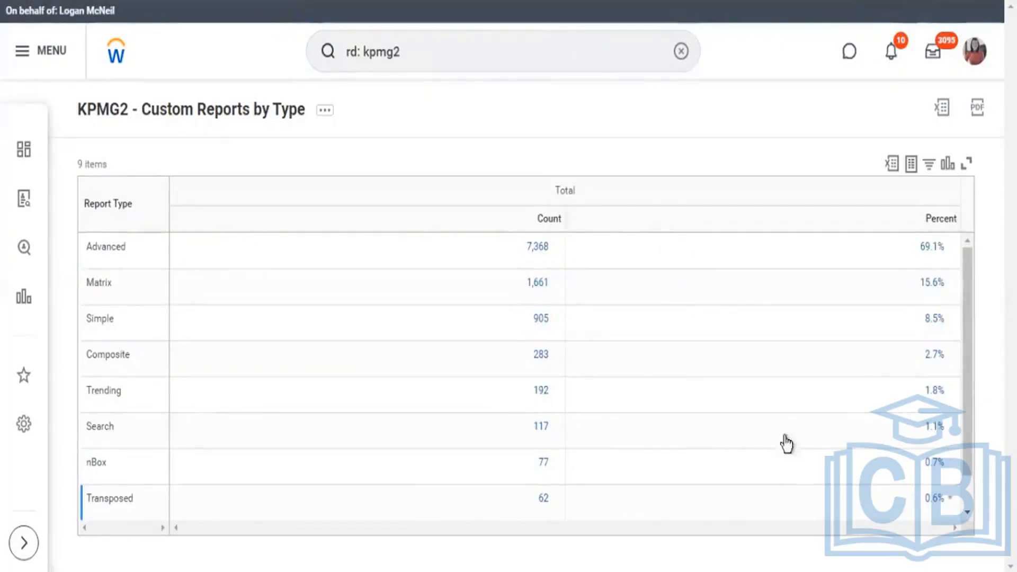
# Start a new custom report named "KPMG2 - Std Reports by Type".
pyautogui.click(324, 117)
pyautogui.click(366, 183)
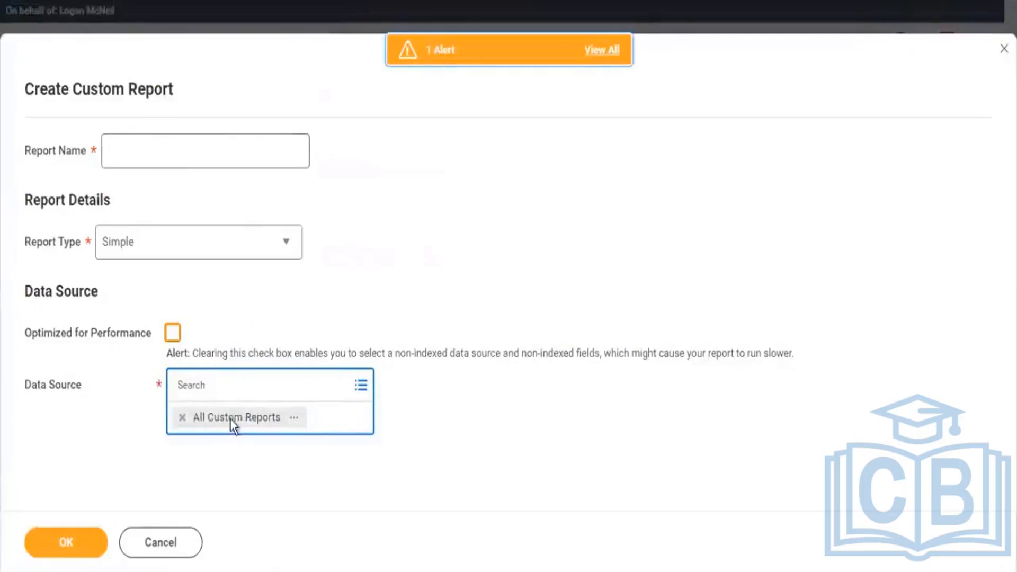
pyautogui.click(152, 149)
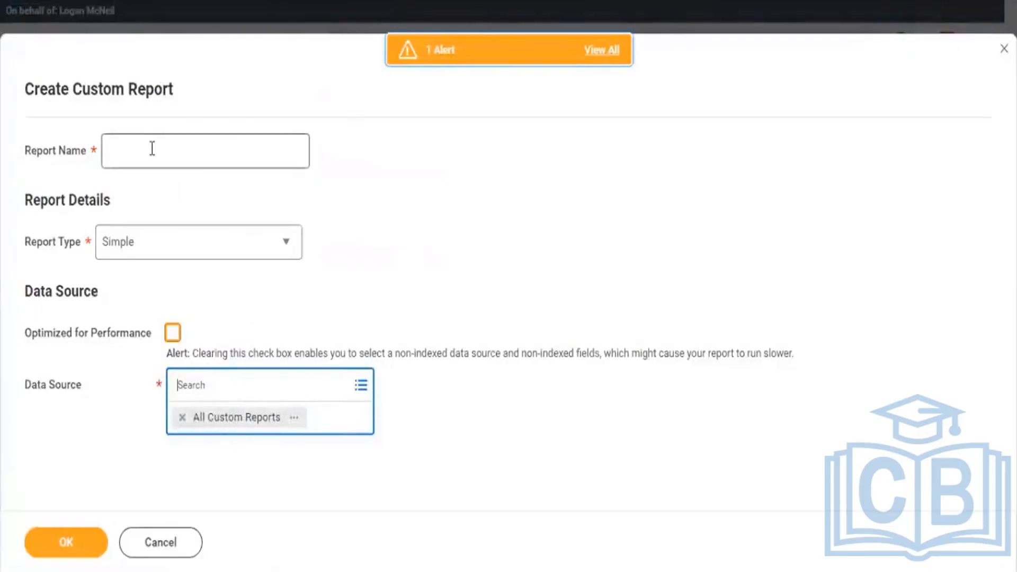
pyautogui.write('KPMG2 - Custom Reports by Type')
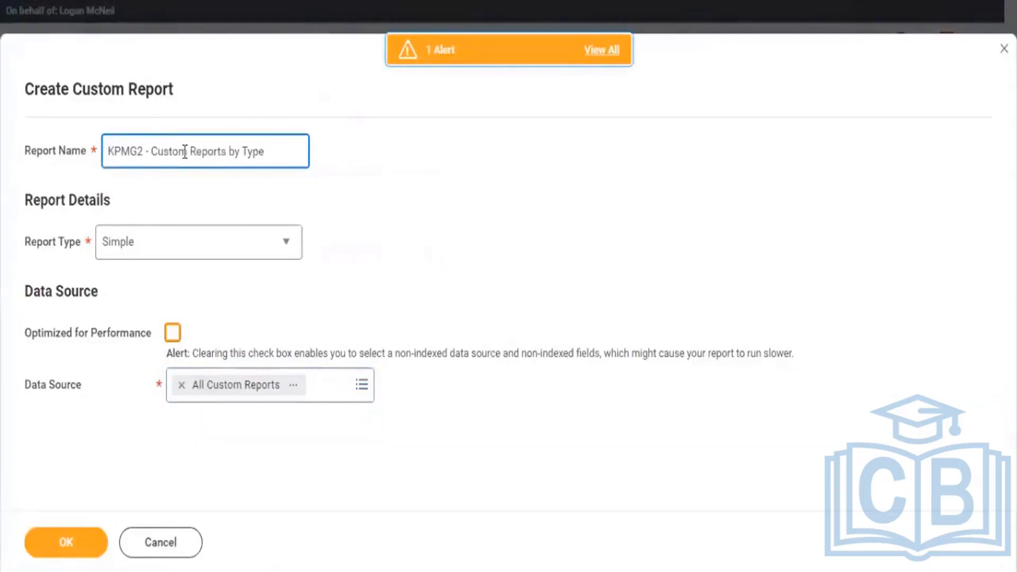
pyautogui.moveTo(187, 152); pyautogui.dragTo(157, 152)
pyautogui.write('St')
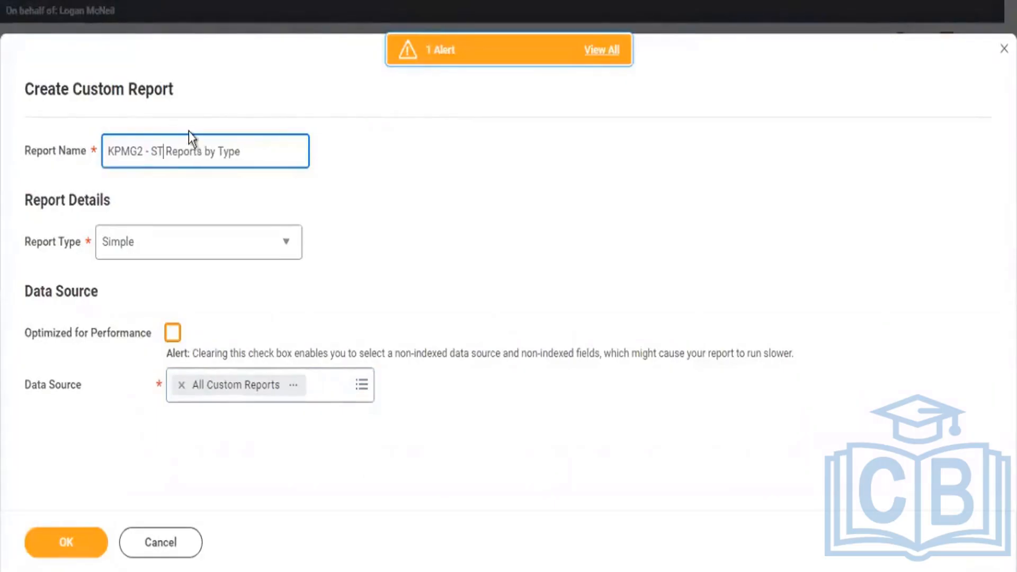
pyautogui.write('d')
# Turn off performance optimization and replace the data source with All Standard Reports, checking its primary business object before selecting it.
pyautogui.click(182, 385)
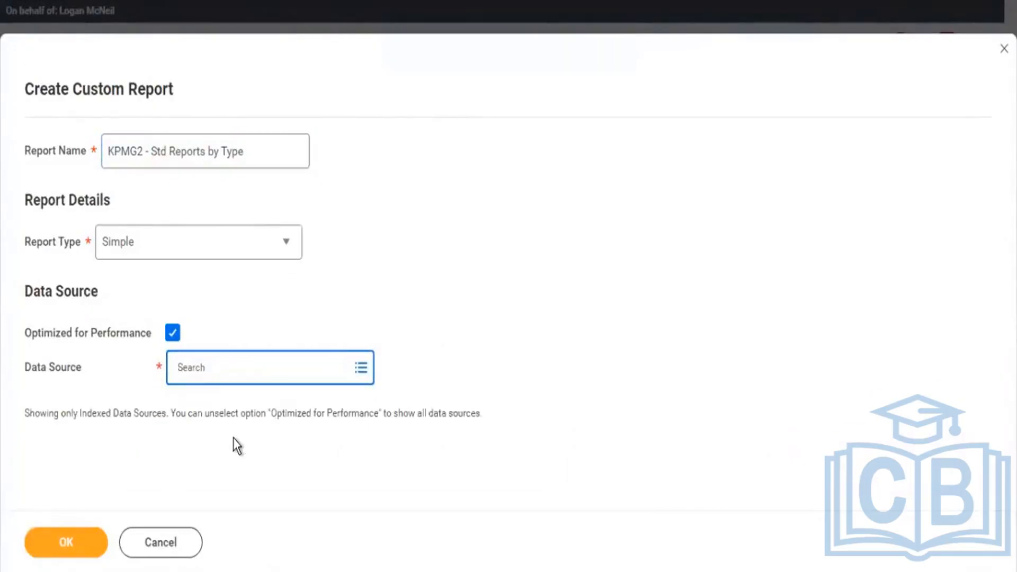
pyautogui.write('a')
pyautogui.press('Return')
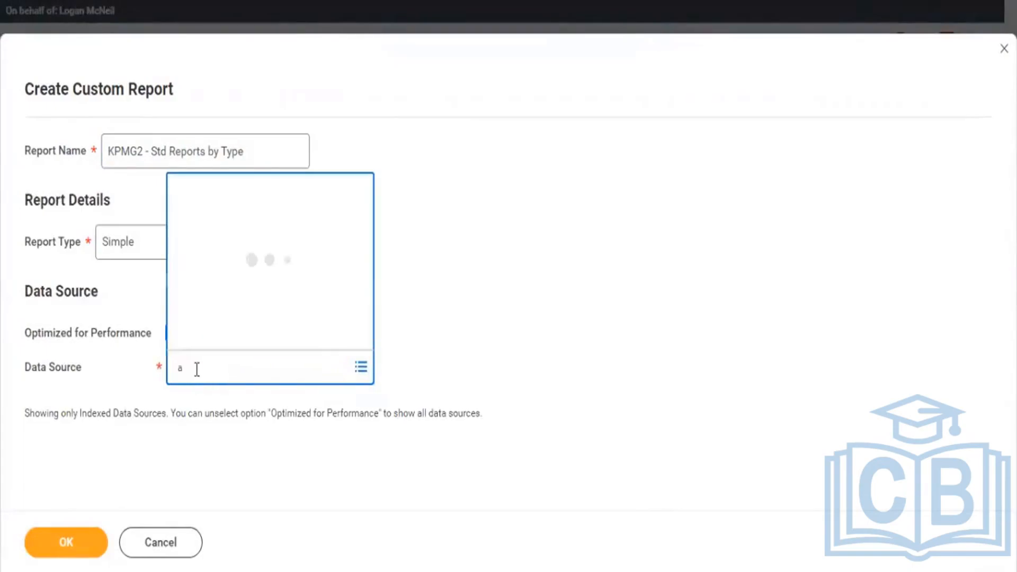
pyautogui.write('stan')
pyautogui.click(171, 339)
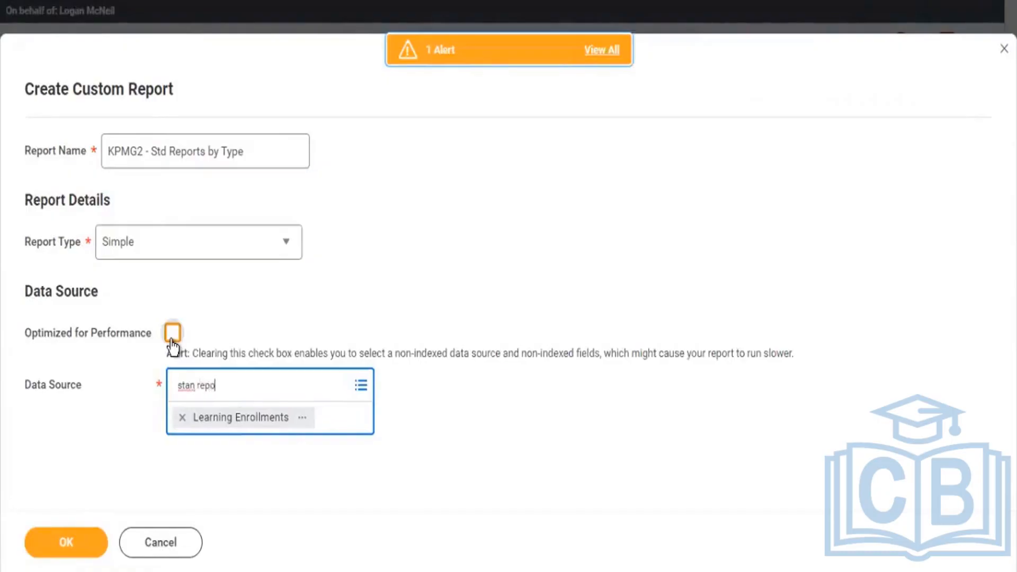
pyautogui.write('repo')
pyautogui.press('Return')
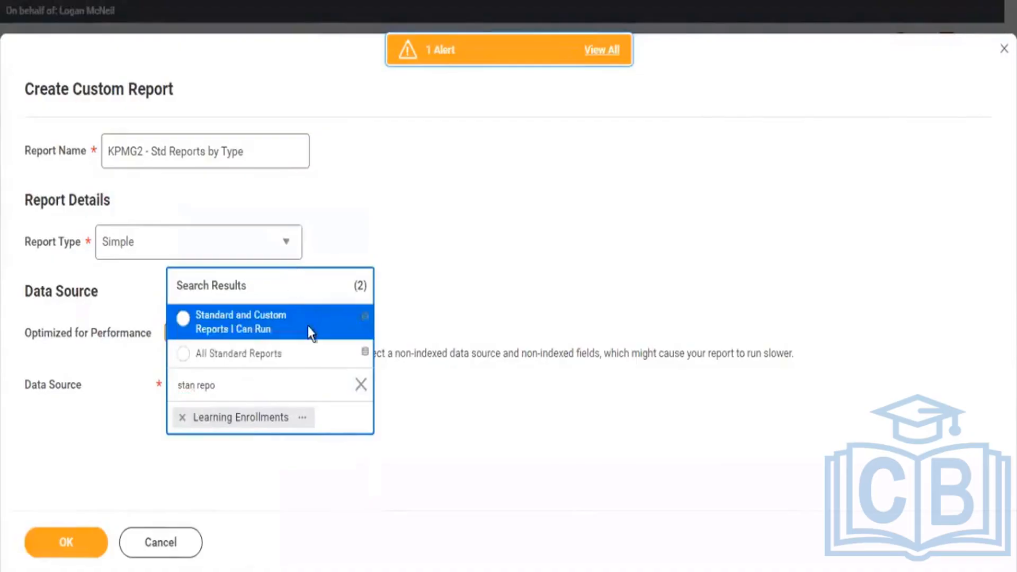
pyautogui.click(339, 354)
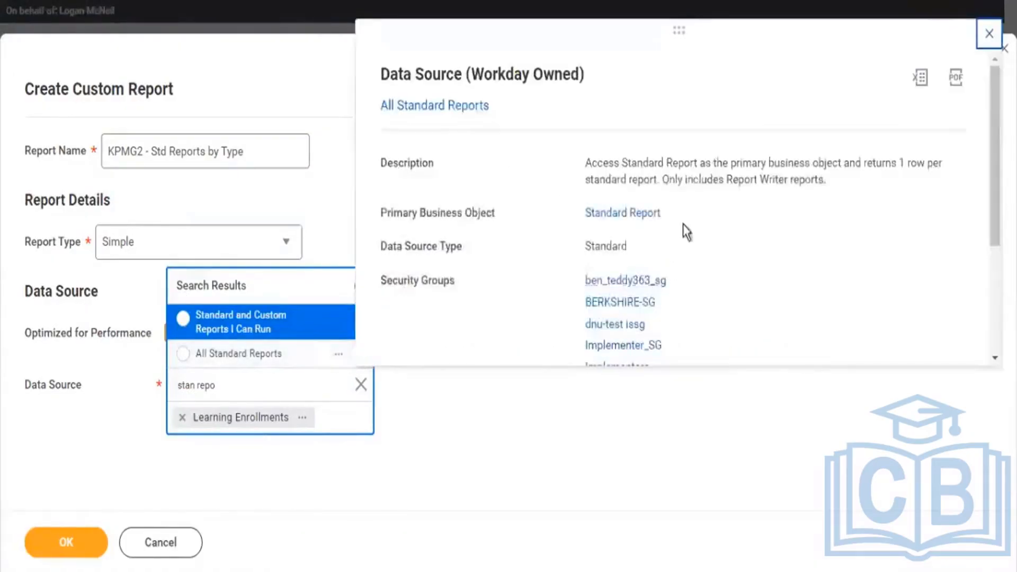
pyautogui.moveTo(660, 221); pyautogui.dragTo(574, 220)
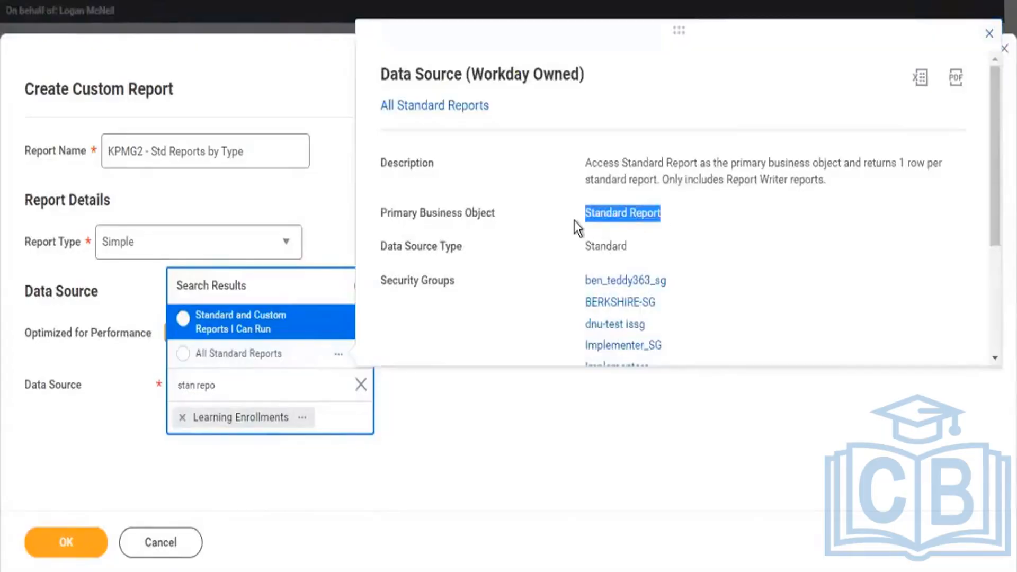
pyautogui.click(228, 354)
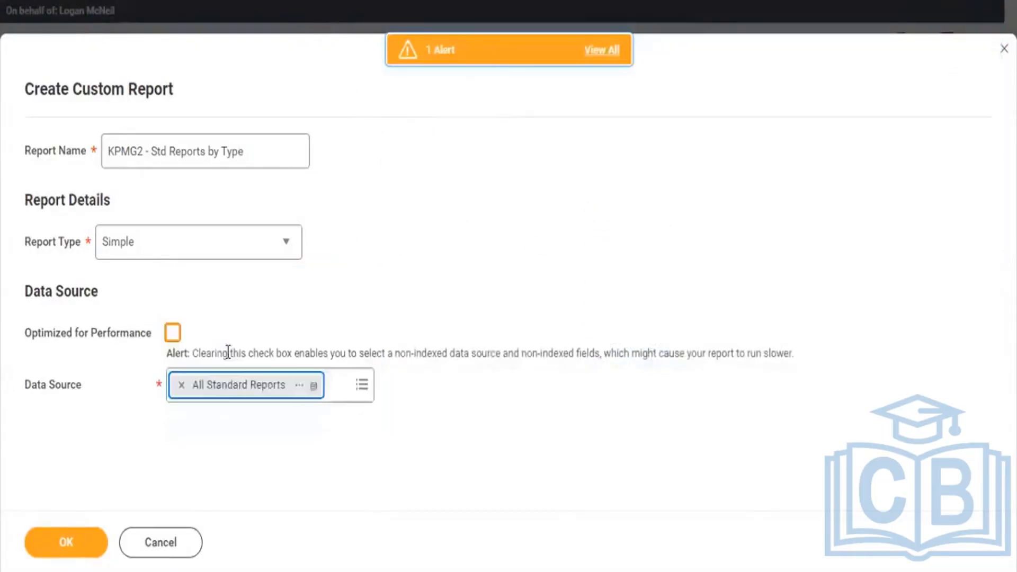
# Set the report type to Matrix and create the report definition.
pyautogui.click(287, 248)
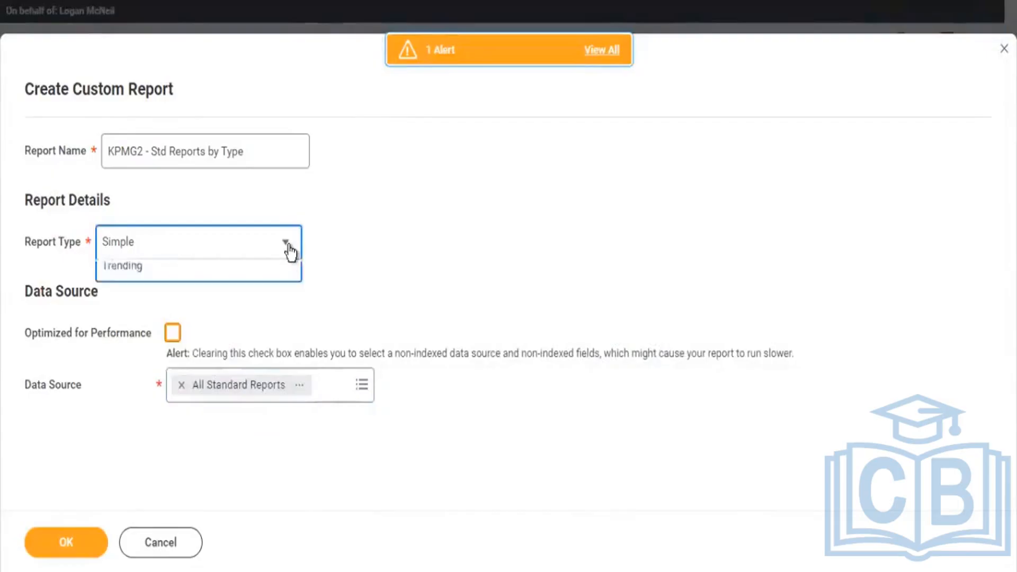
pyautogui.click(141, 359)
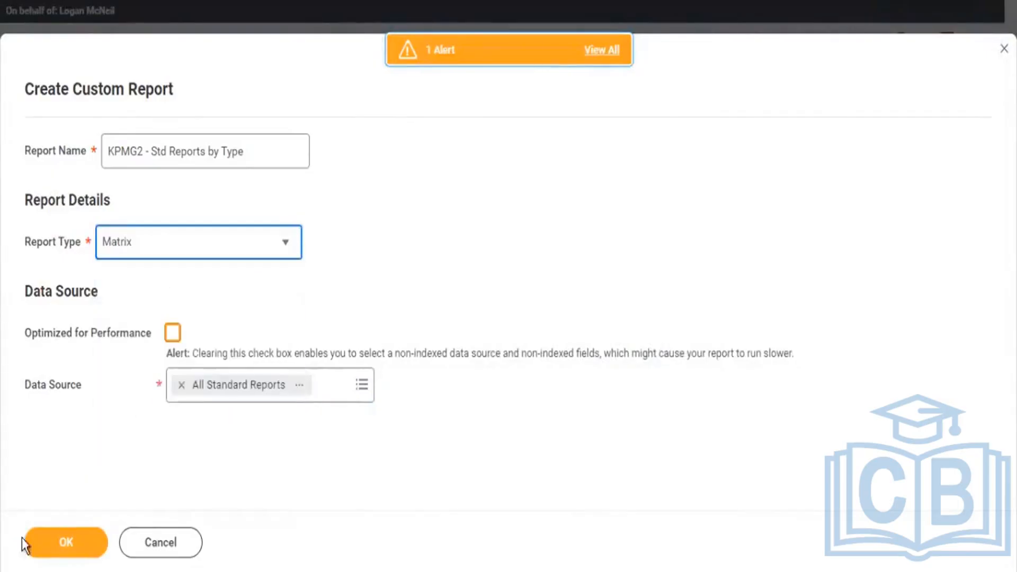
pyautogui.click(66, 543)
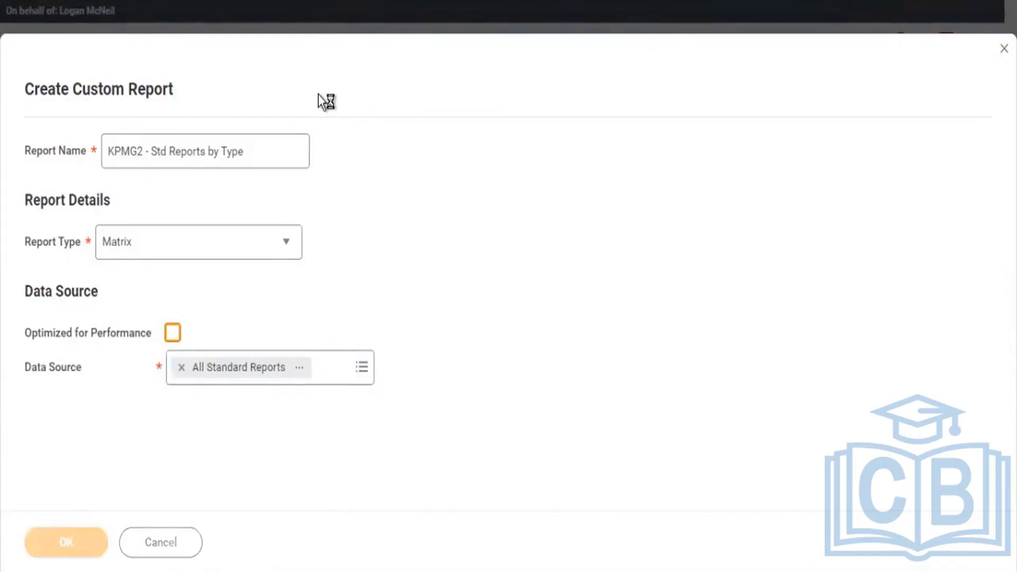
# Group the matrix rows by the Report Type field.
pyautogui.scroll(-3, 459, 342)
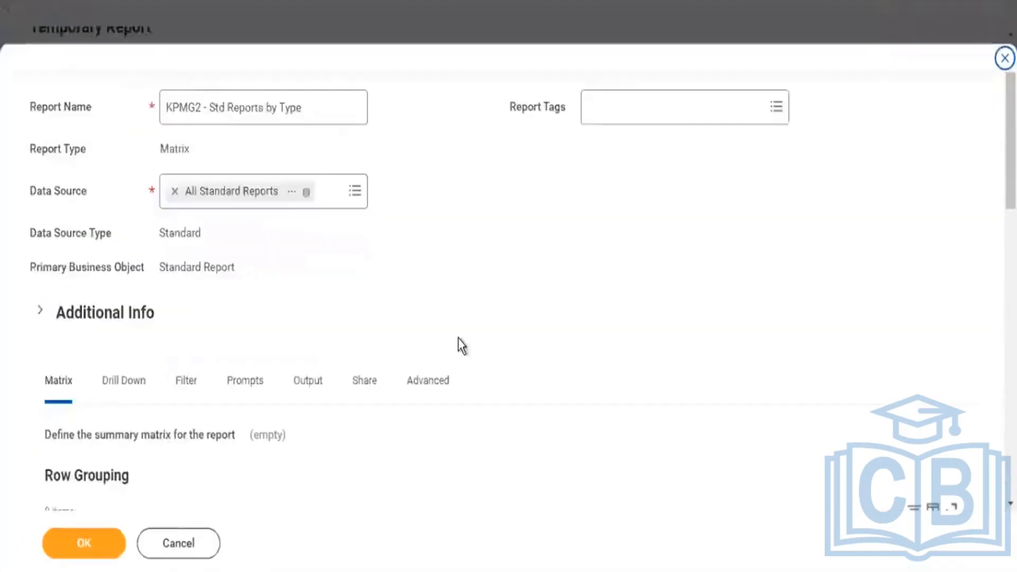
pyautogui.scroll(-3, 462, 346)
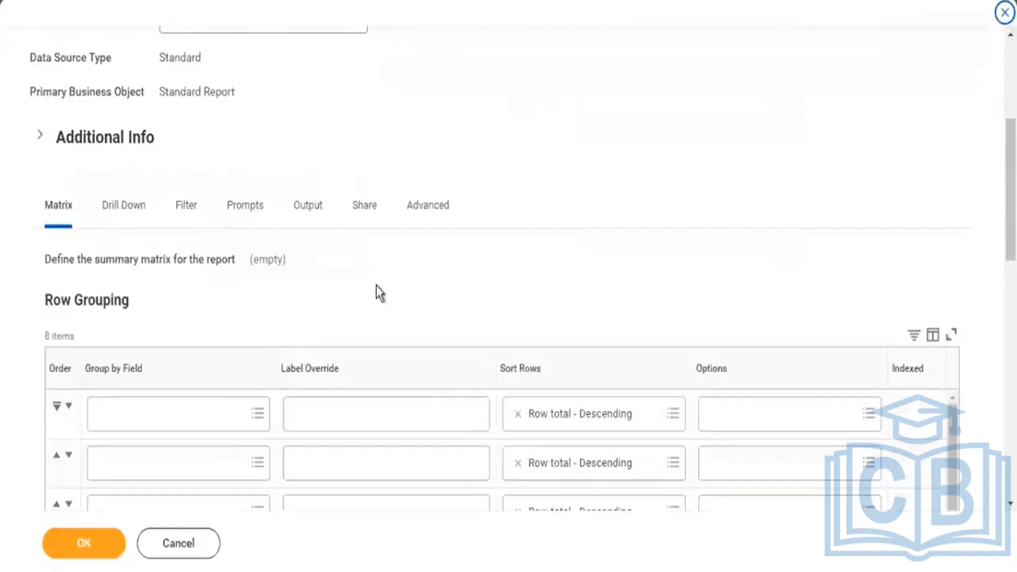
pyautogui.click(190, 413)
pyautogui.write('ew')
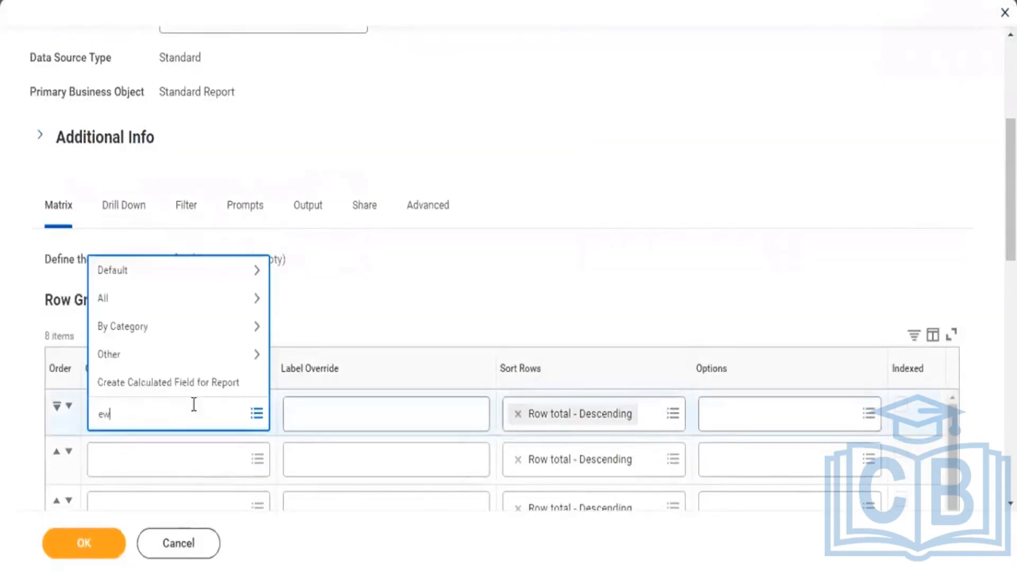
pyautogui.press('BackSpace')
pyautogui.press('BackSpace')
pyautogui.write('report typ')
pyautogui.press('Return')
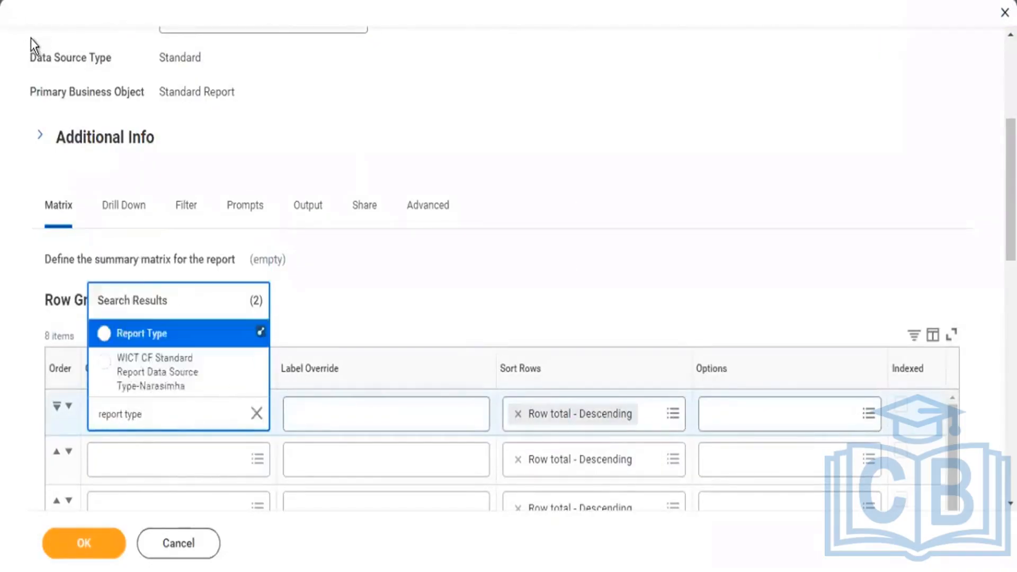
pyautogui.click(141, 333)
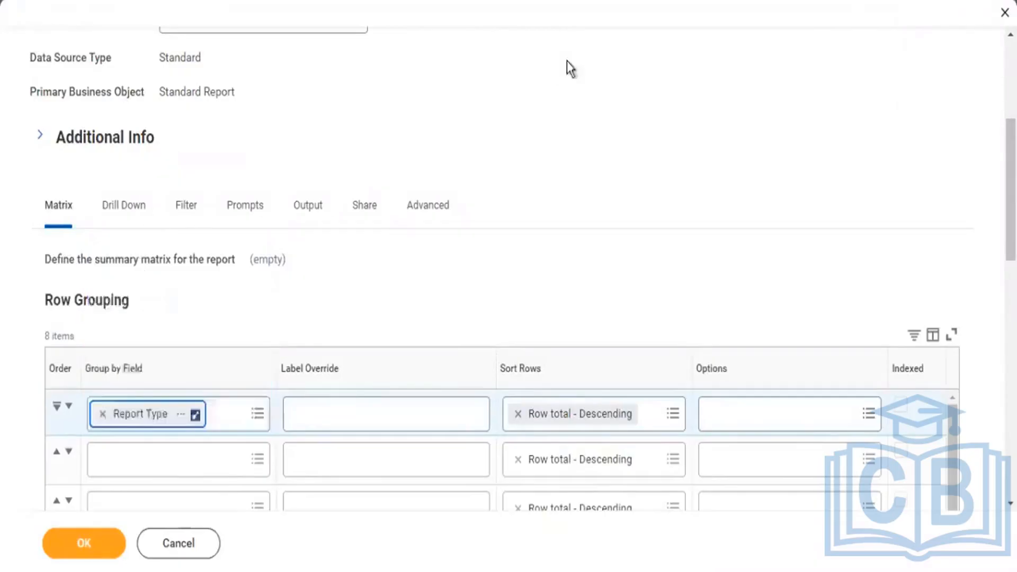
# Add a second Count row to the fields to summarize and override its label with "Percent".
pyautogui.scroll(-12, 570, 73)
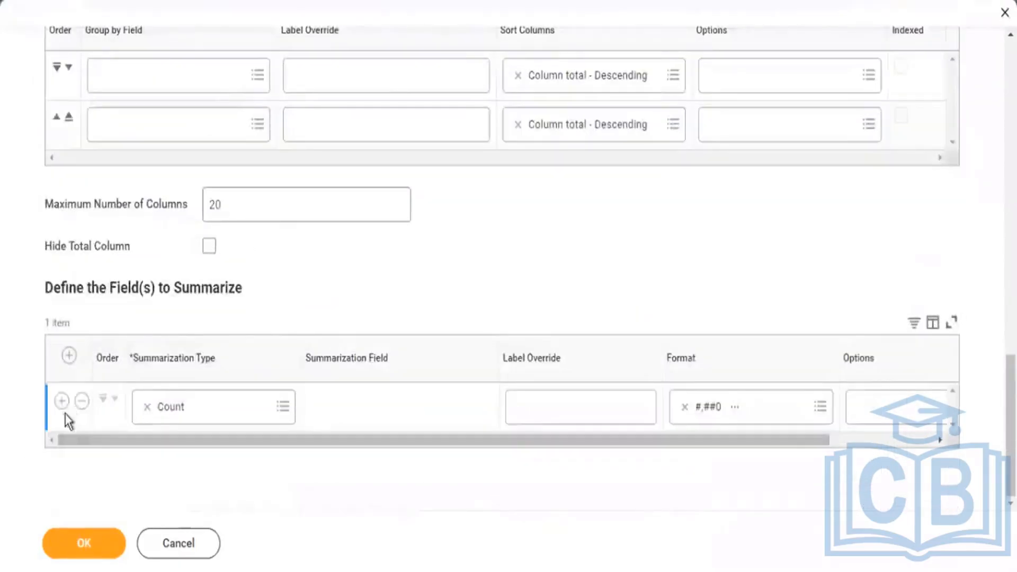
pyautogui.click(60, 402)
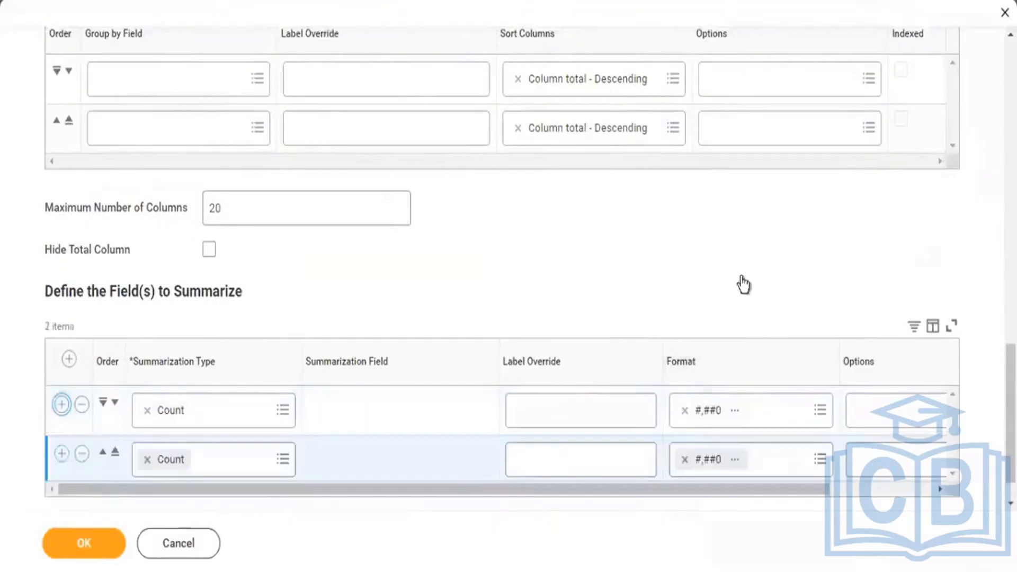
pyautogui.scroll(-1, 656, 371)
pyautogui.click(588, 416)
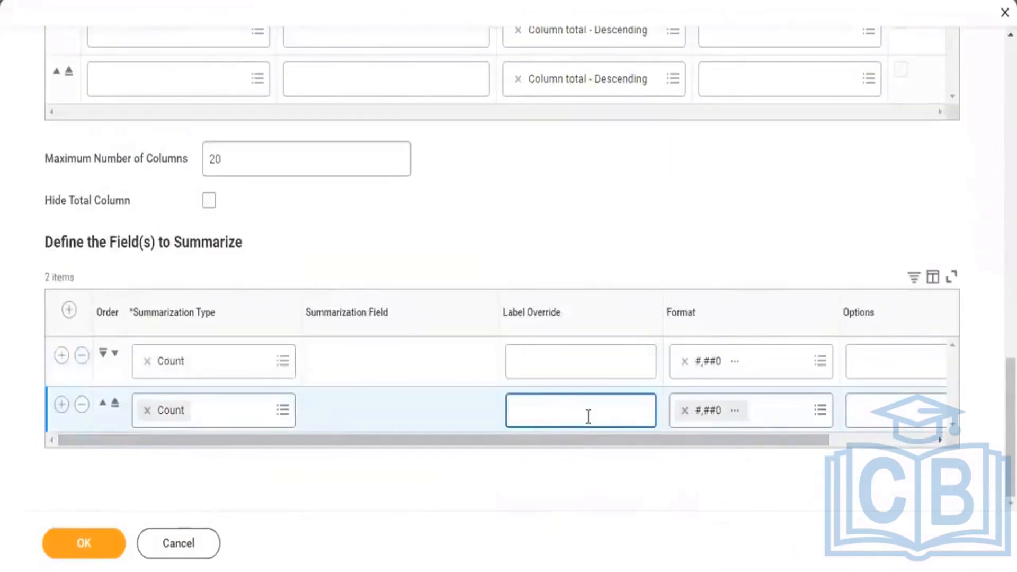
pyautogui.write('Percent')
# Set the Percent row's format to #,##0.0% and its option to Percent of Column Total.
pyautogui.moveTo(583, 439); pyautogui.dragTo(686, 439)
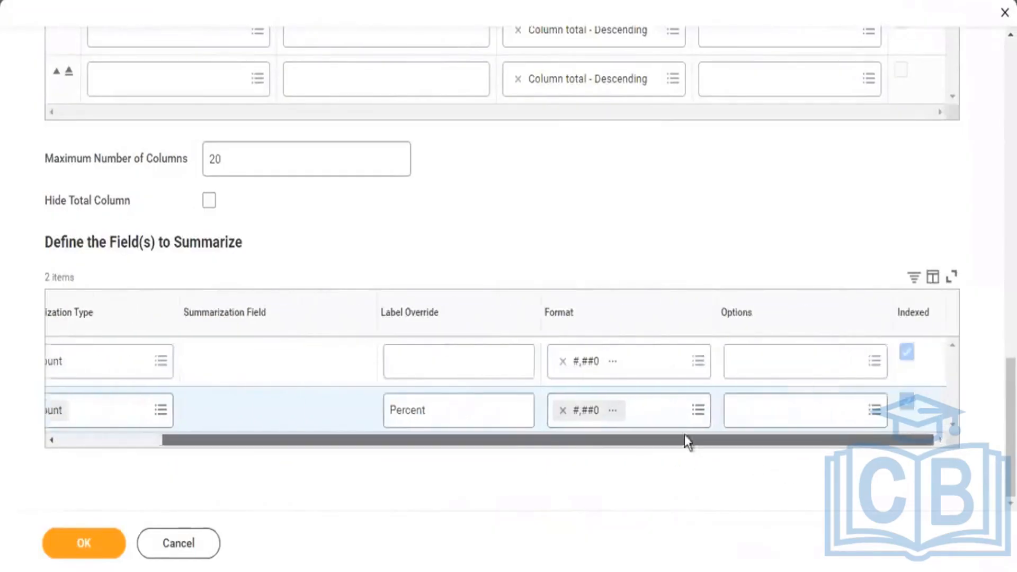
pyautogui.click(698, 410)
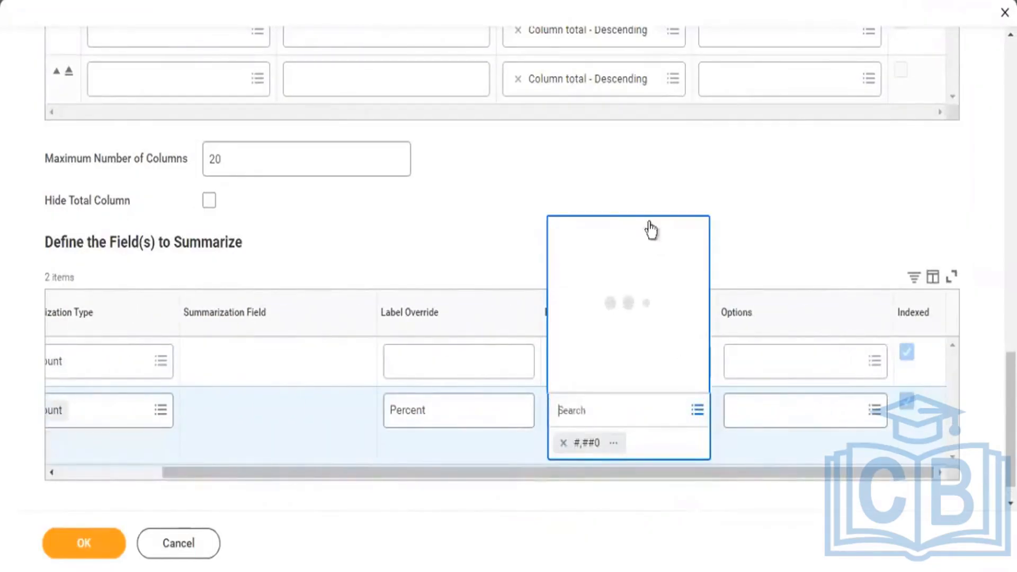
pyautogui.click(608, 295)
pyautogui.scroll(-3, 638, 231)
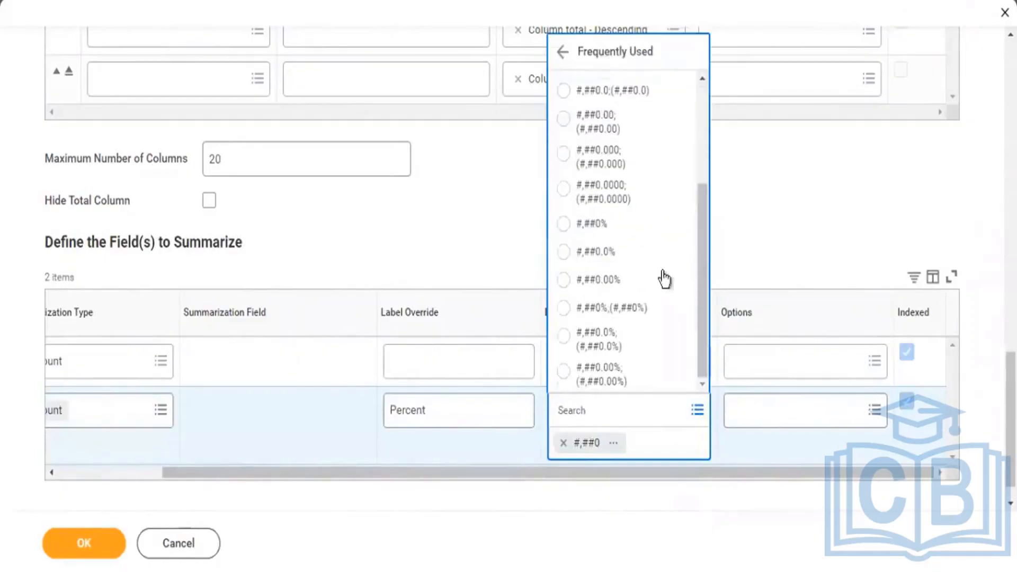
pyautogui.click(875, 410)
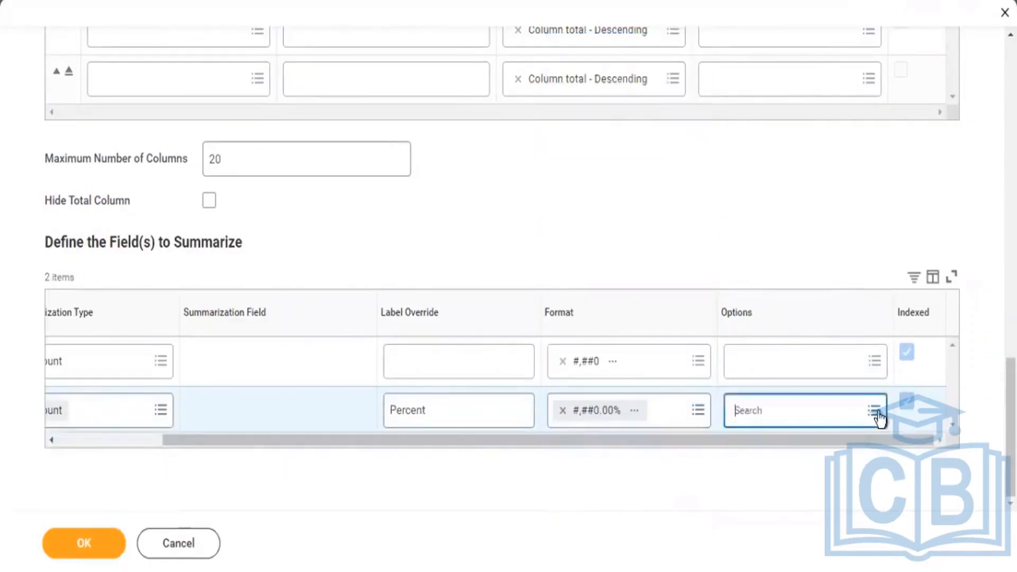
pyautogui.click(797, 350)
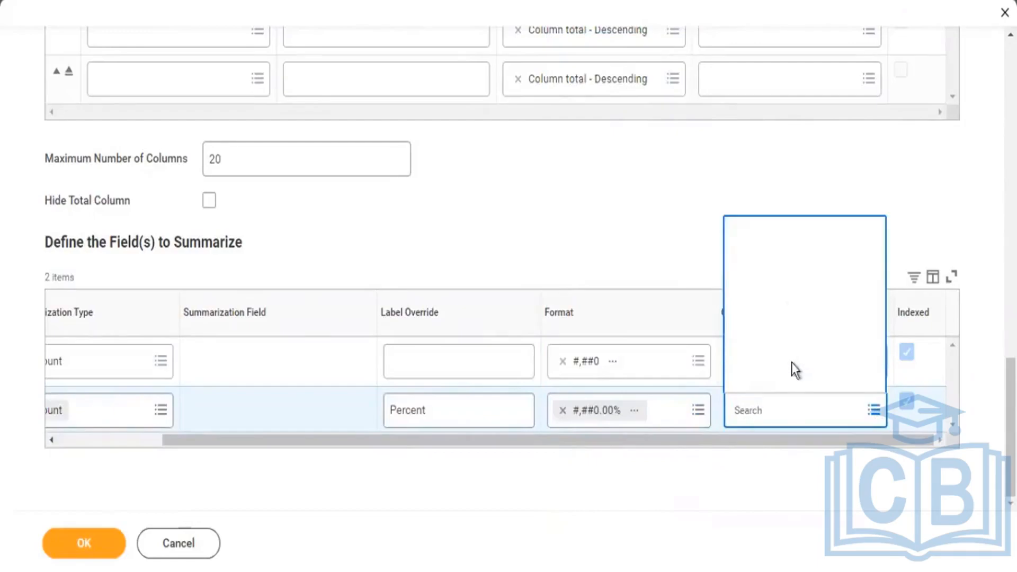
pyautogui.click(797, 295)
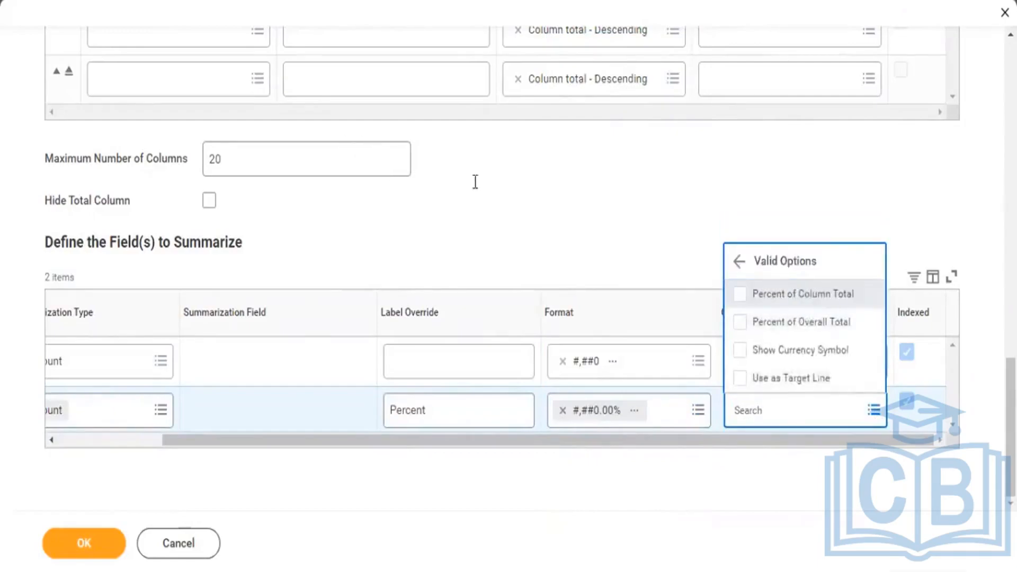
pyautogui.click(560, 161)
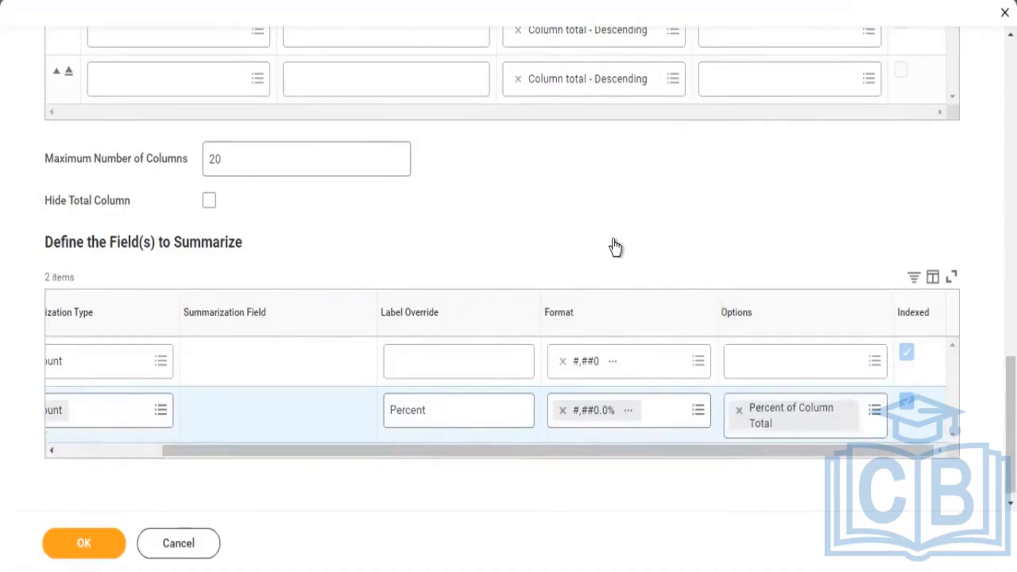
# Save the KPMG2 - Std Reports by Type definition and run the report.
pyautogui.scroll(10, 615, 243)
pyautogui.scroll(10, 621, 243)
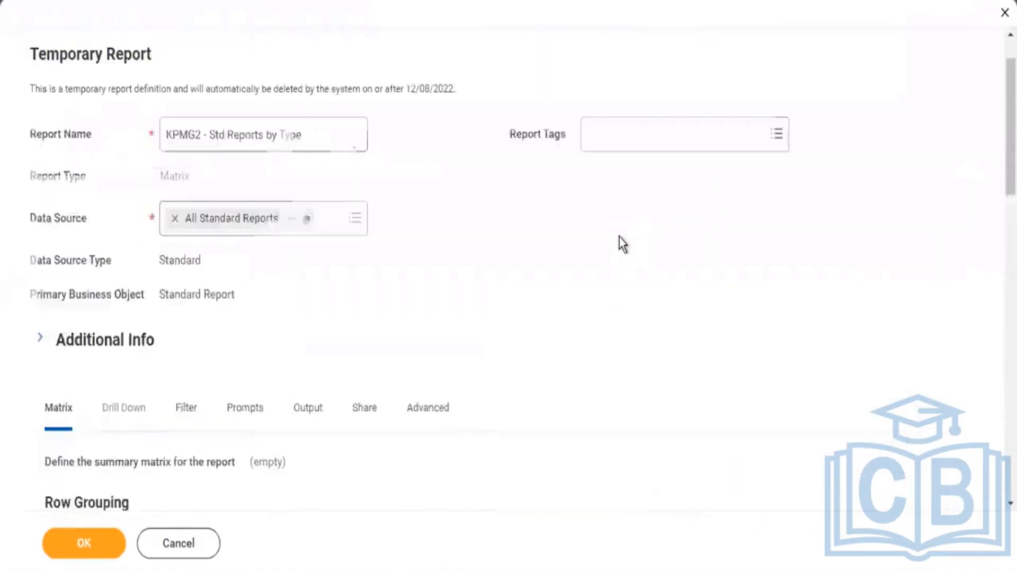
pyautogui.scroll(2, 619, 237)
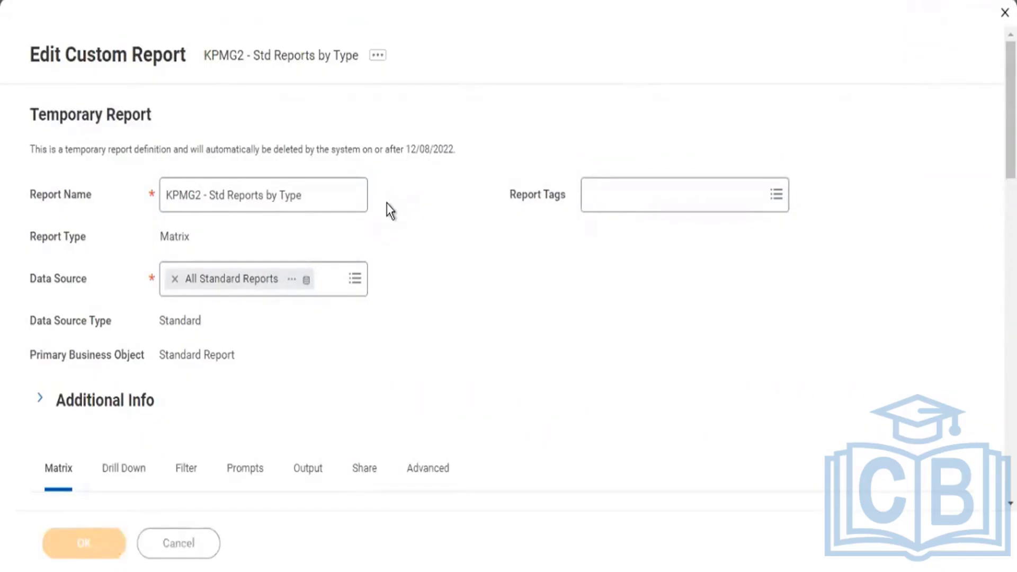
pyautogui.click(118, 549)
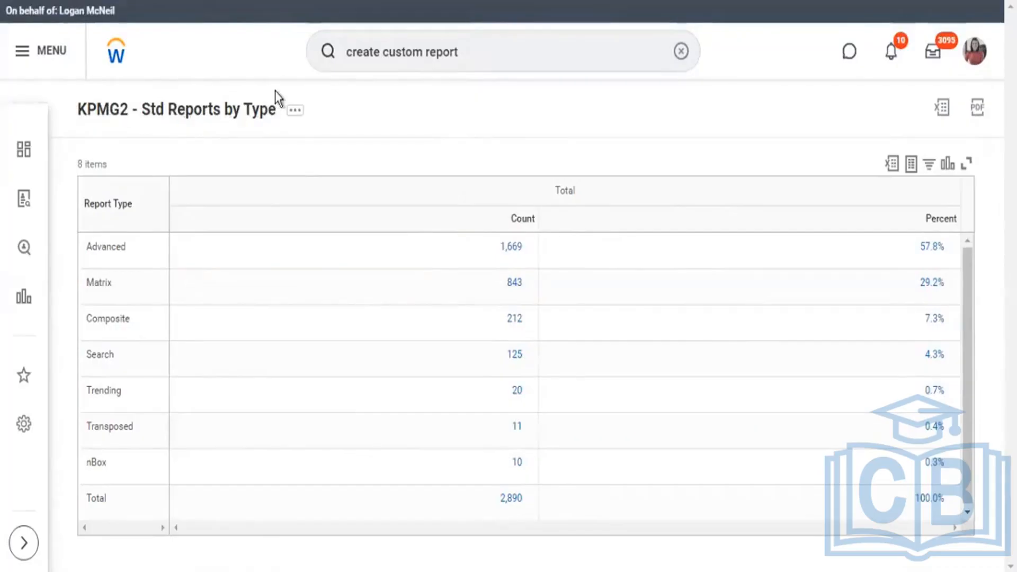
# Review the standard report counts and percentages by report type, focusing on the Advanced row.
pyautogui.click(295, 109)
pyautogui.moveTo(87, 247); pyautogui.dragTo(119, 249)
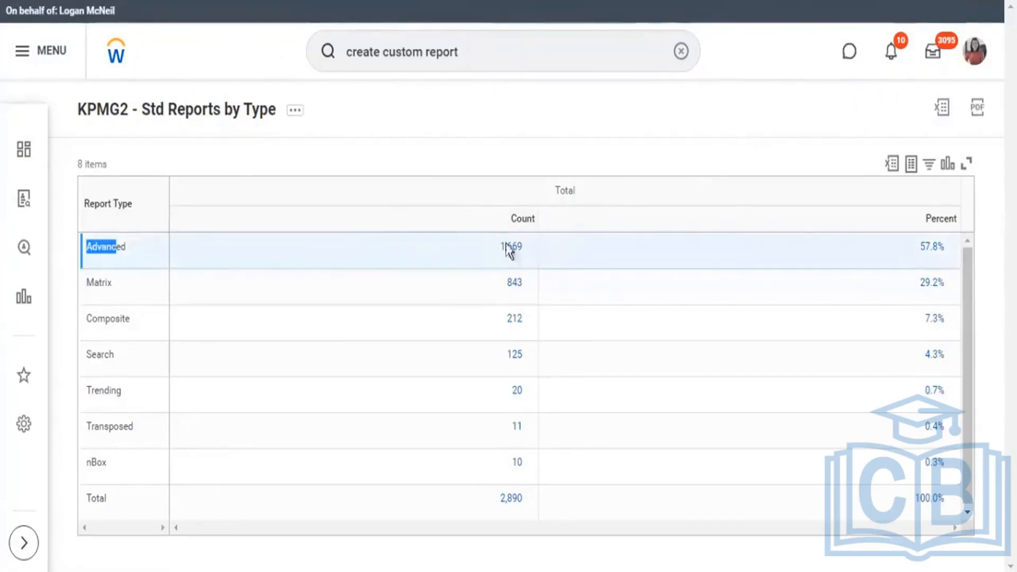
pyautogui.moveTo(518, 255)
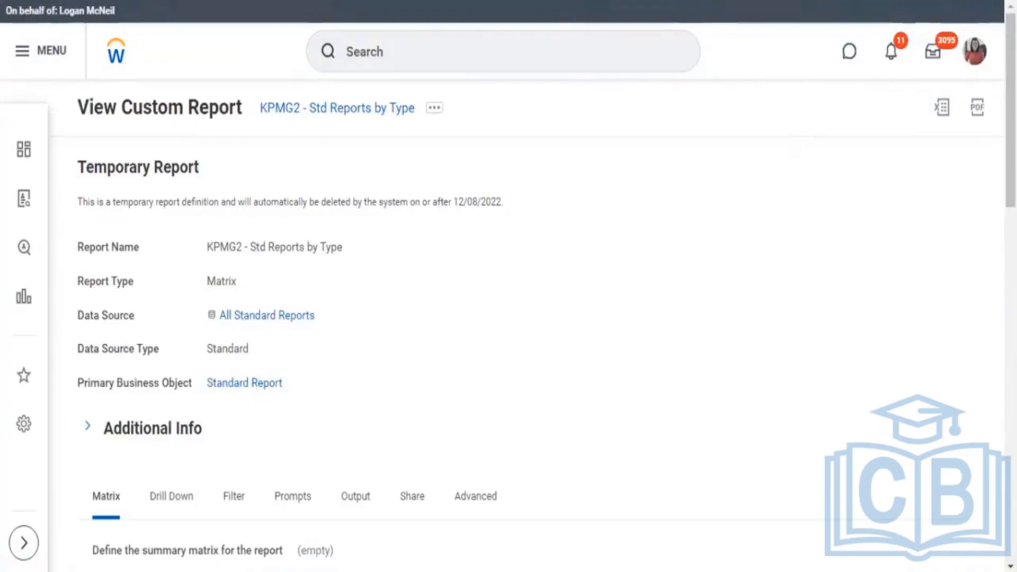
# Search for "create custom report" and open the Create Custom Report task.
pyautogui.click(425, 55)
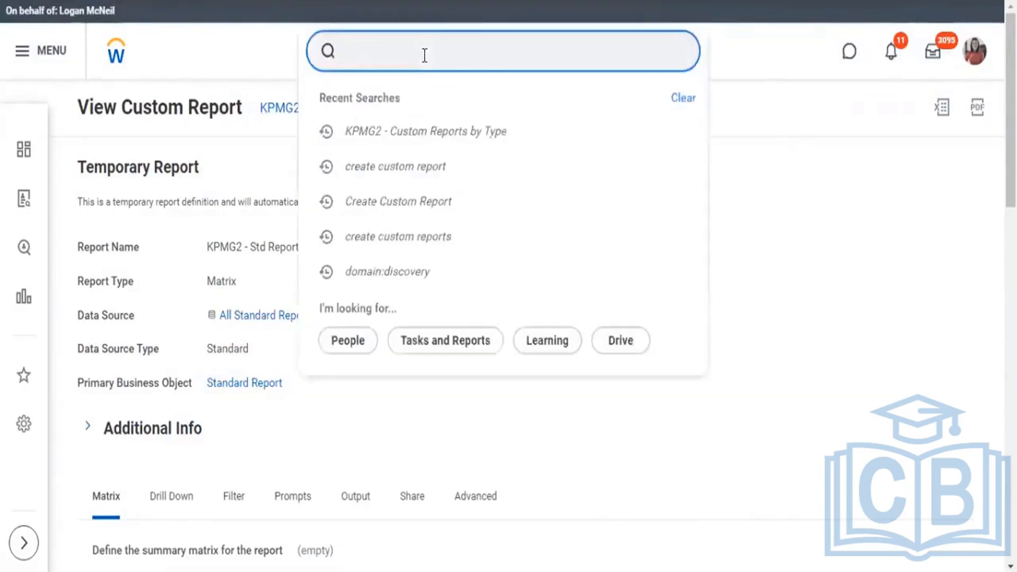
pyautogui.write('create custom')
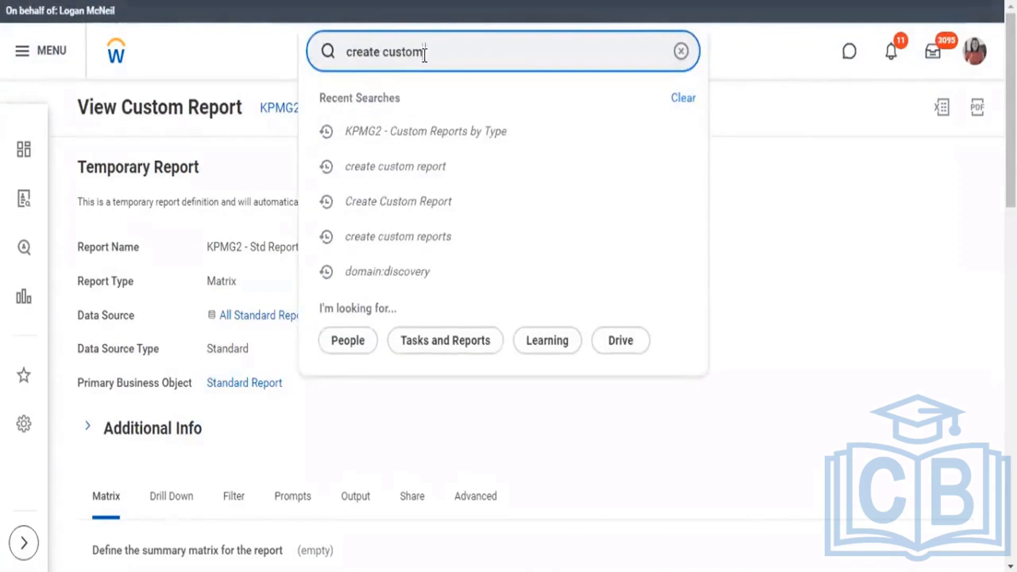
pyautogui.write(' report')
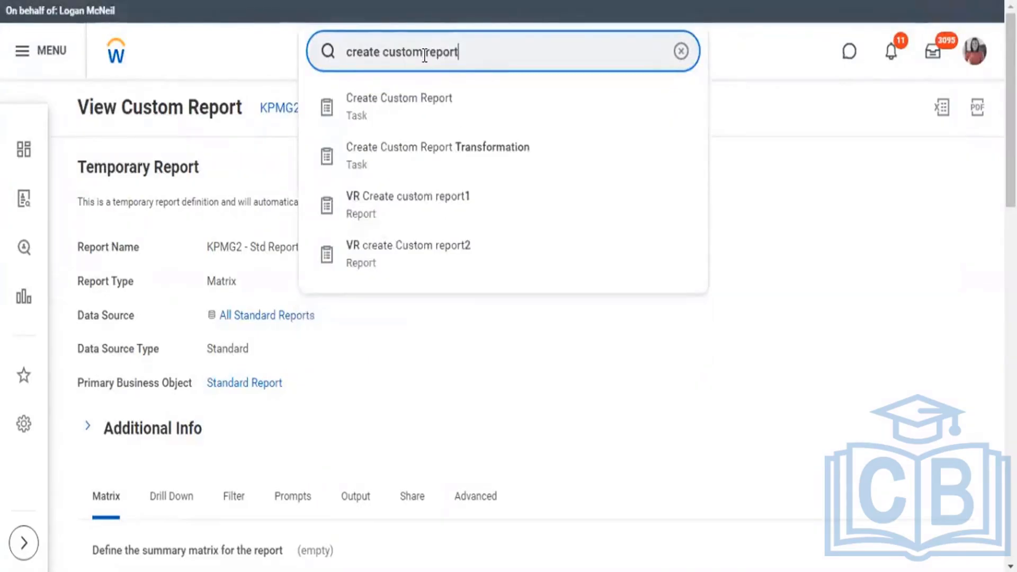
pyautogui.press('Down')
pyautogui.press('Return')
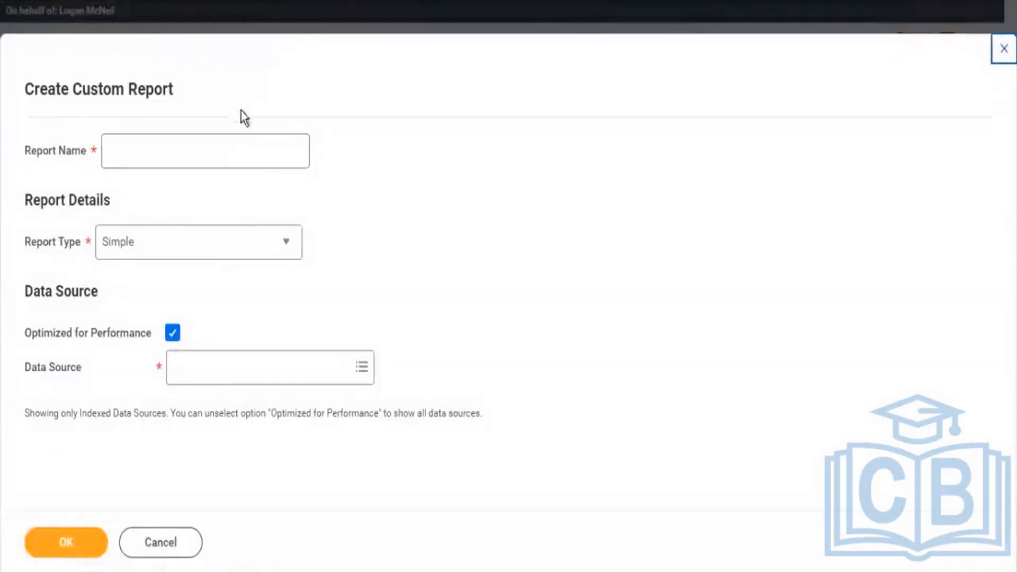
# Name the new custom report "KPMG2 - All Reports by Type".
pyautogui.click(227, 148)
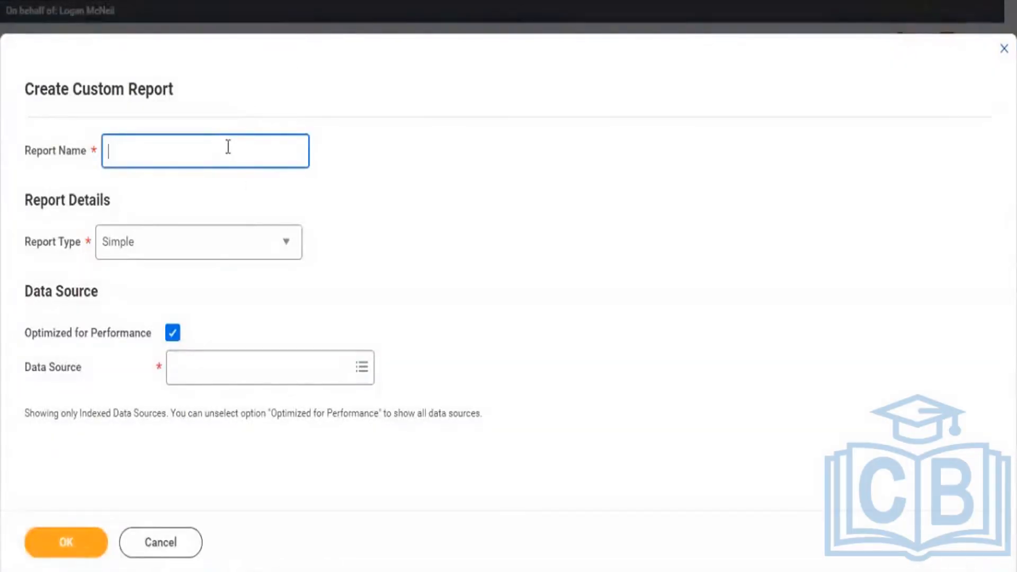
pyautogui.write('KPMG2 - Custom Reports by Type')
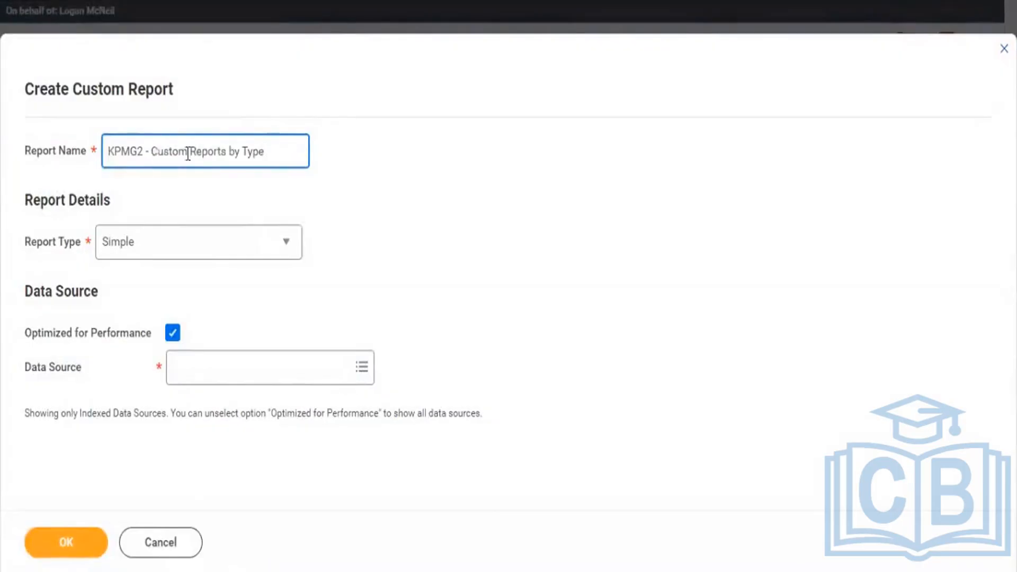
pyautogui.moveTo(152, 153); pyautogui.dragTo(230, 159)
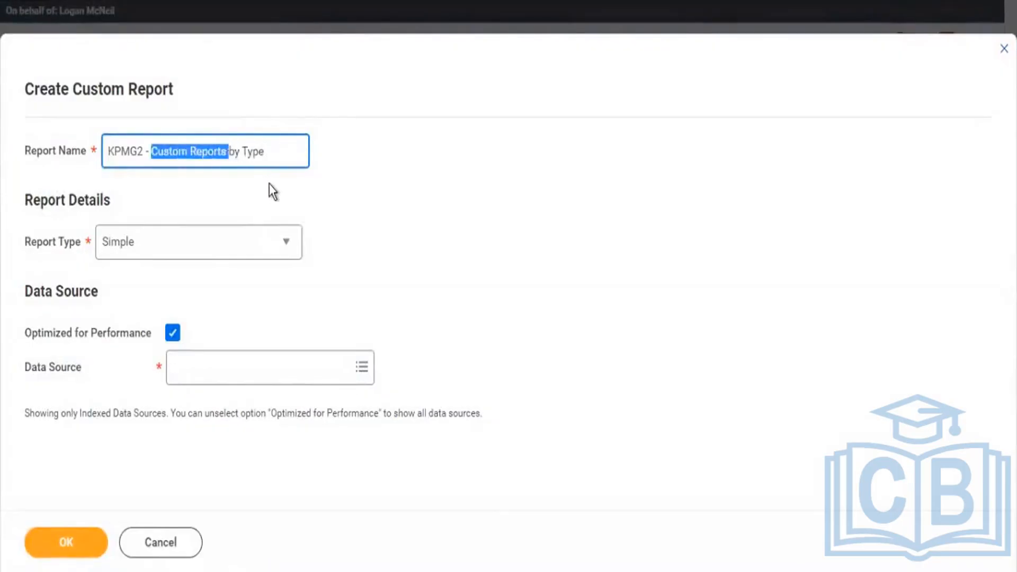
pyautogui.write('All Re')
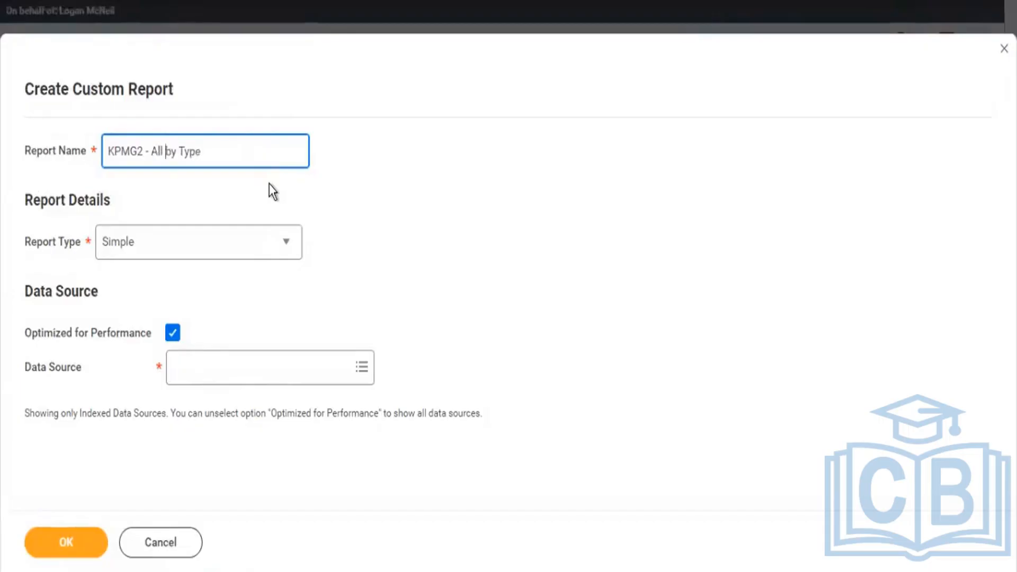
pyautogui.write('ports')
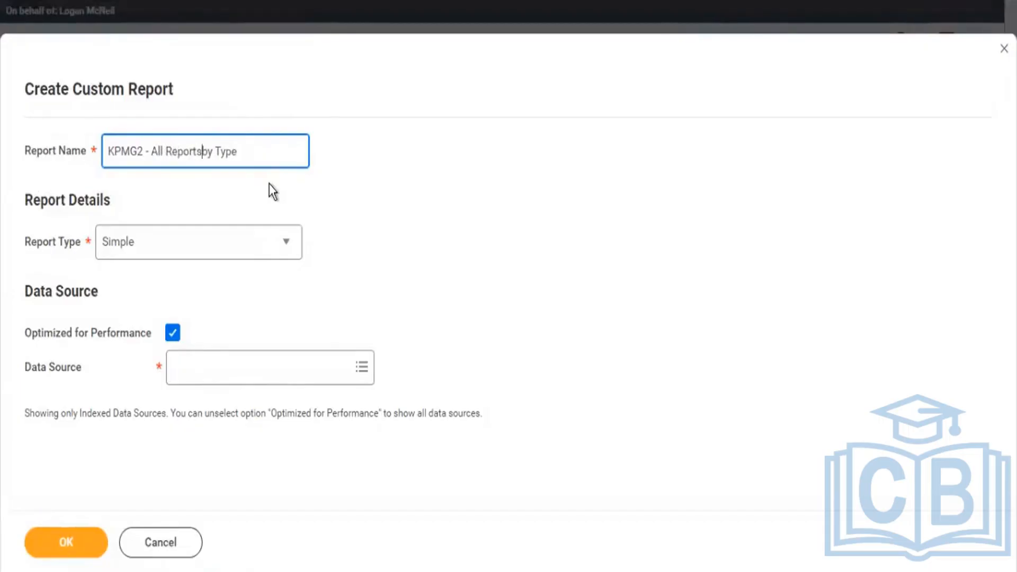
# Set the report type to Composite and add a row for a business object enabled for filtering and grouping.
pyautogui.click(284, 245)
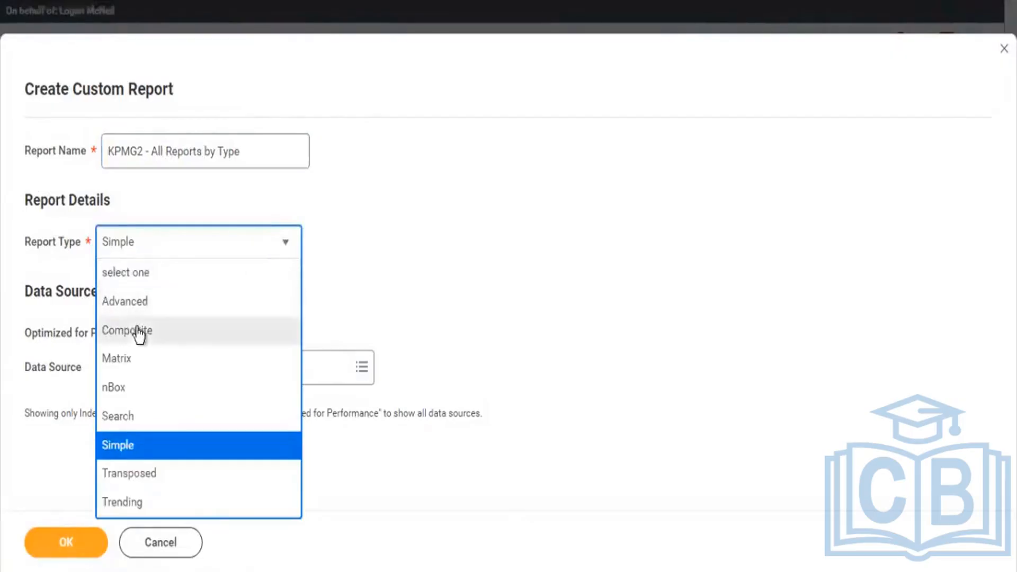
pyautogui.click(142, 331)
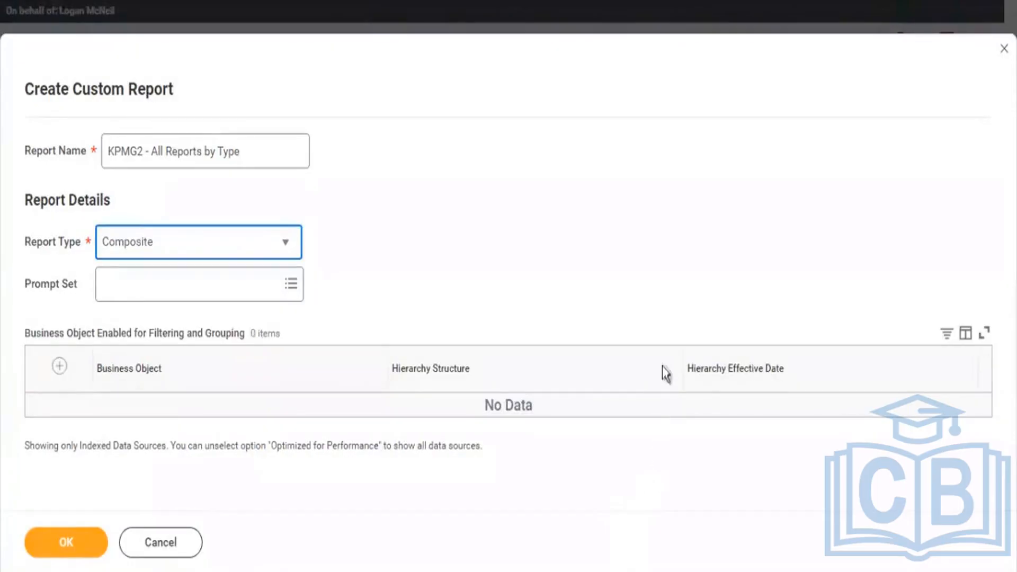
pyautogui.click(651, 261)
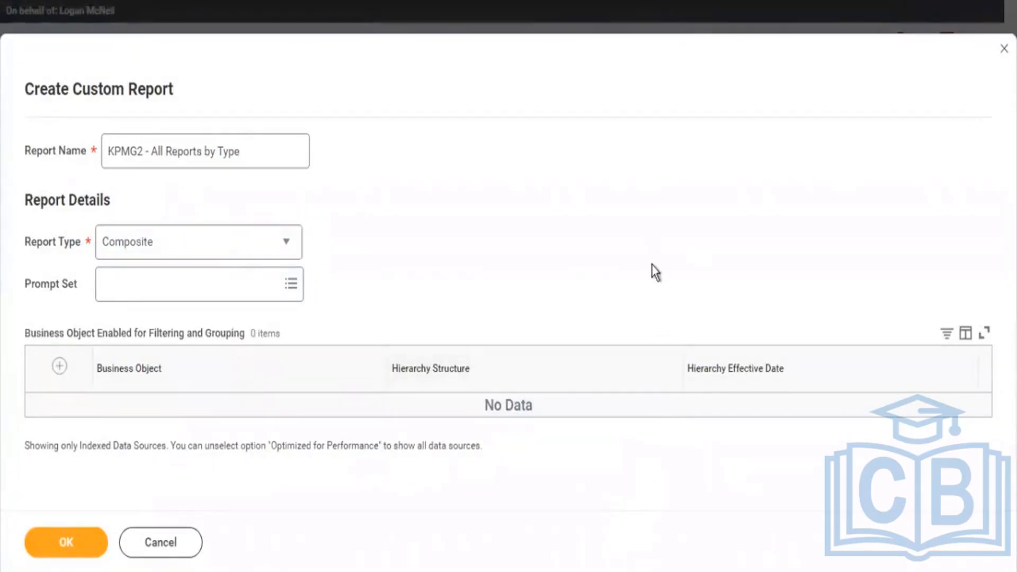
pyautogui.click(60, 367)
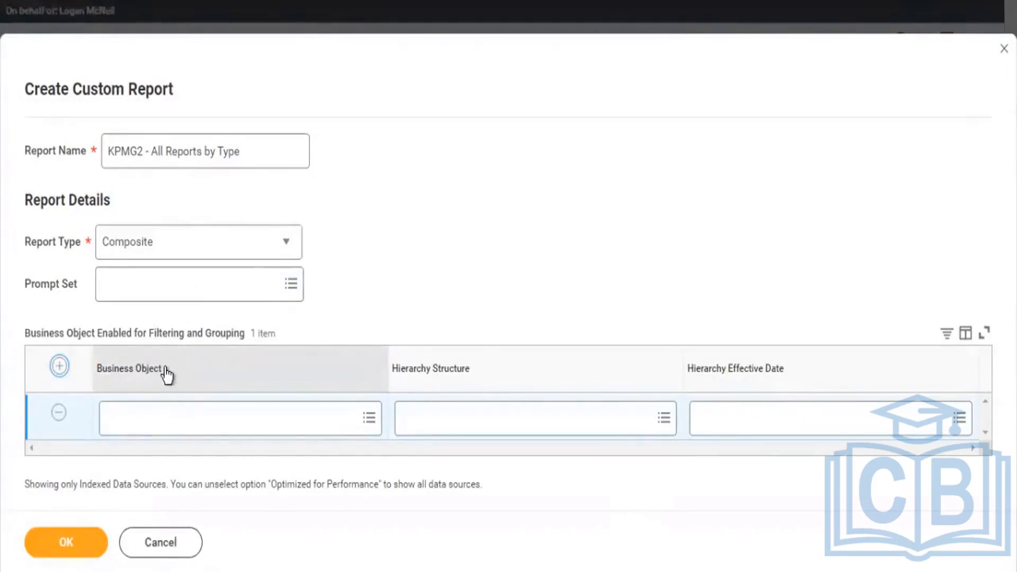
# Compare the primary business objects of the KPMG2 custom and standard matrix report definitions.
pyautogui.moveTo(256, 245)
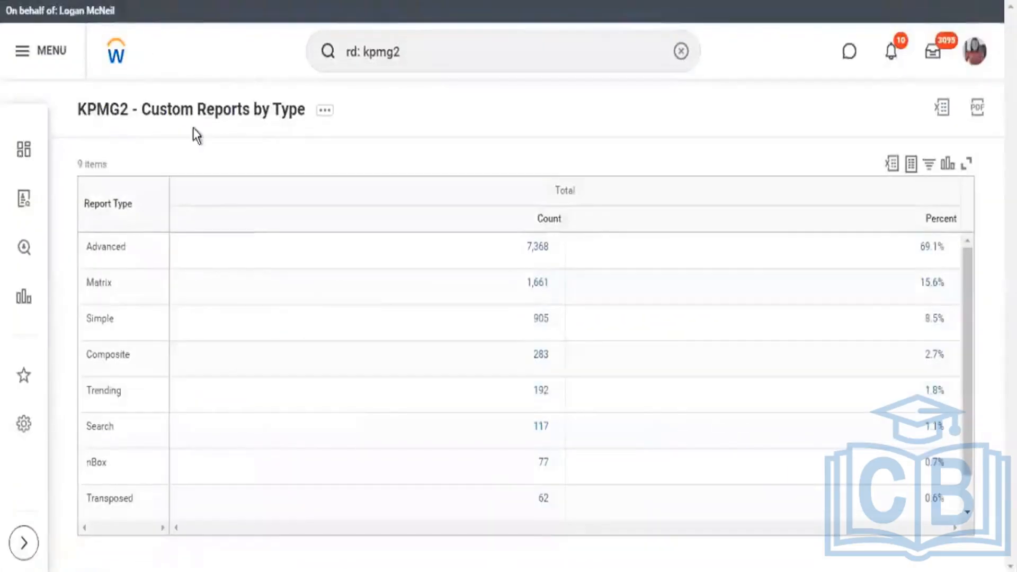
pyautogui.moveTo(78, 111); pyautogui.dragTo(323, 113)
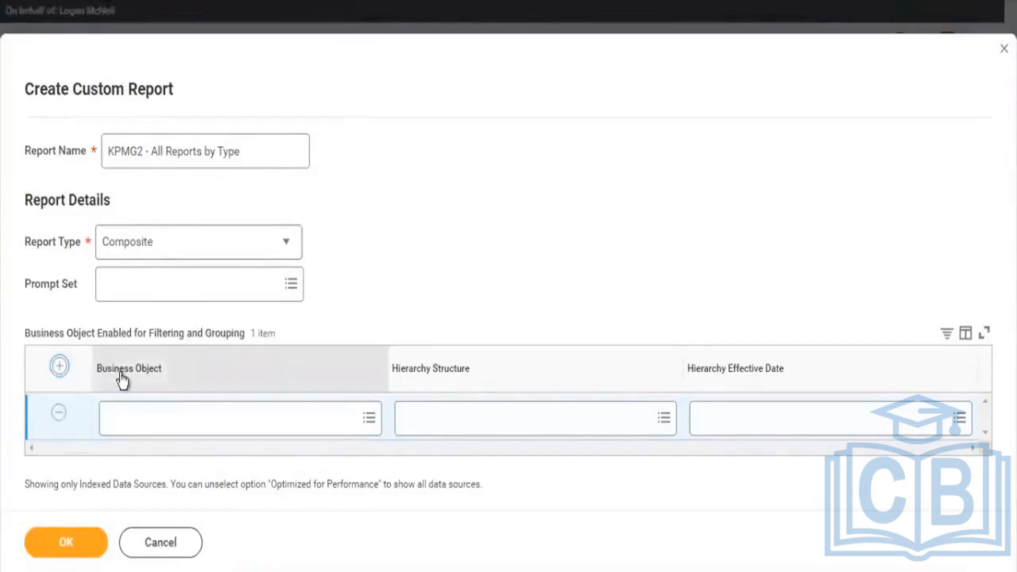
pyautogui.moveTo(102, 369); pyautogui.dragTo(125, 377)
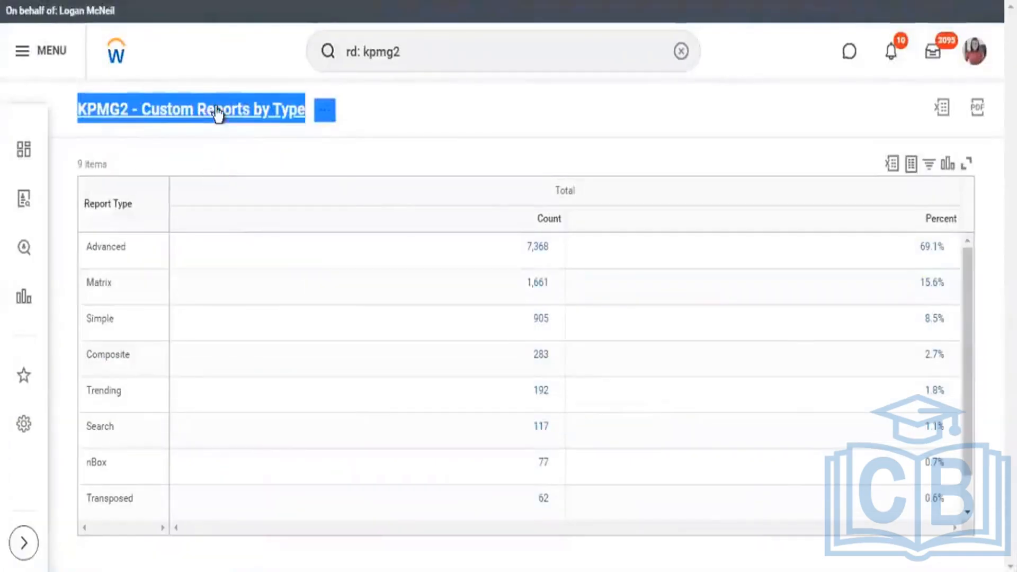
pyautogui.click(335, 151)
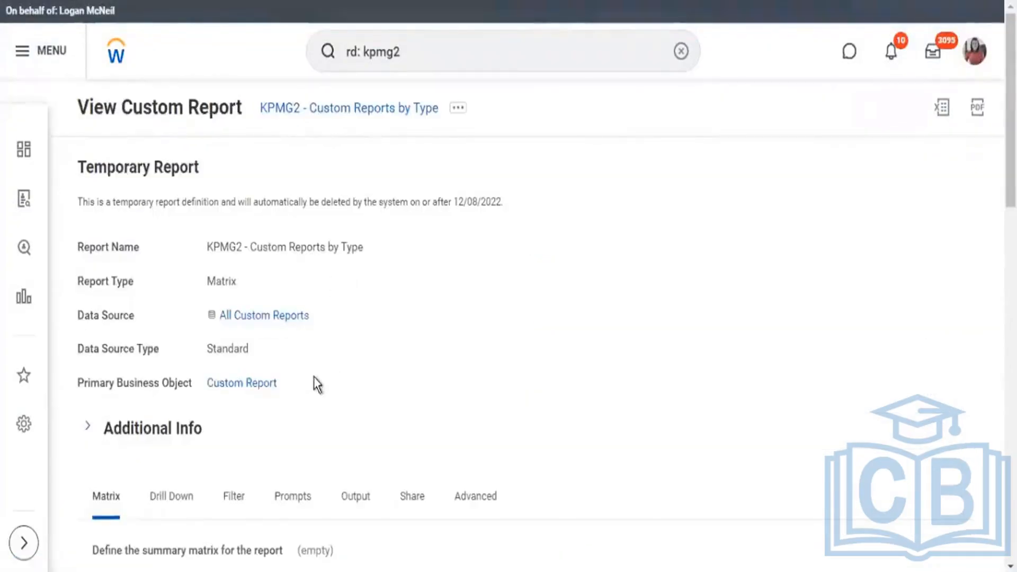
pyautogui.moveTo(200, 383); pyautogui.dragTo(278, 383)
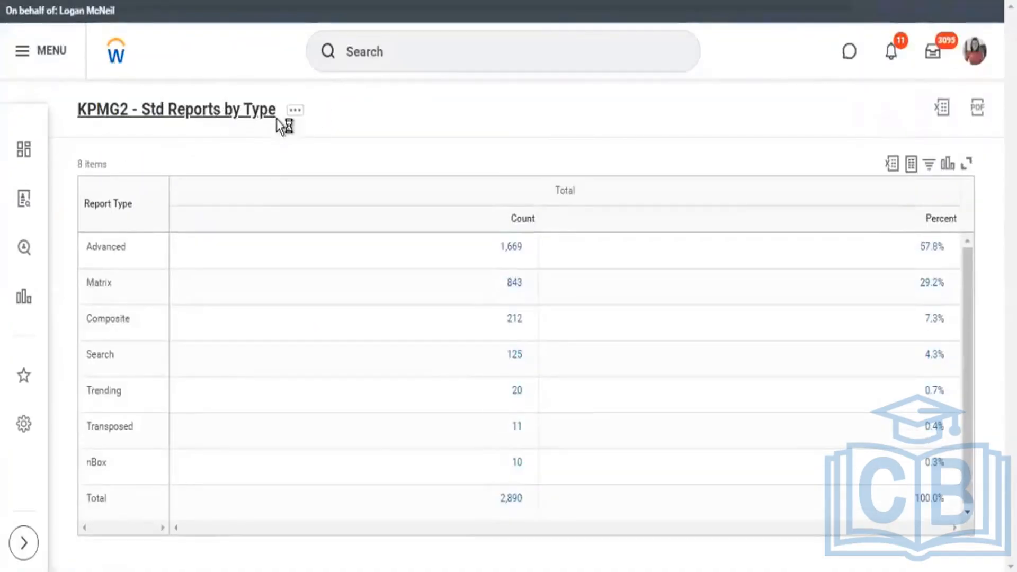
pyautogui.click(281, 96)
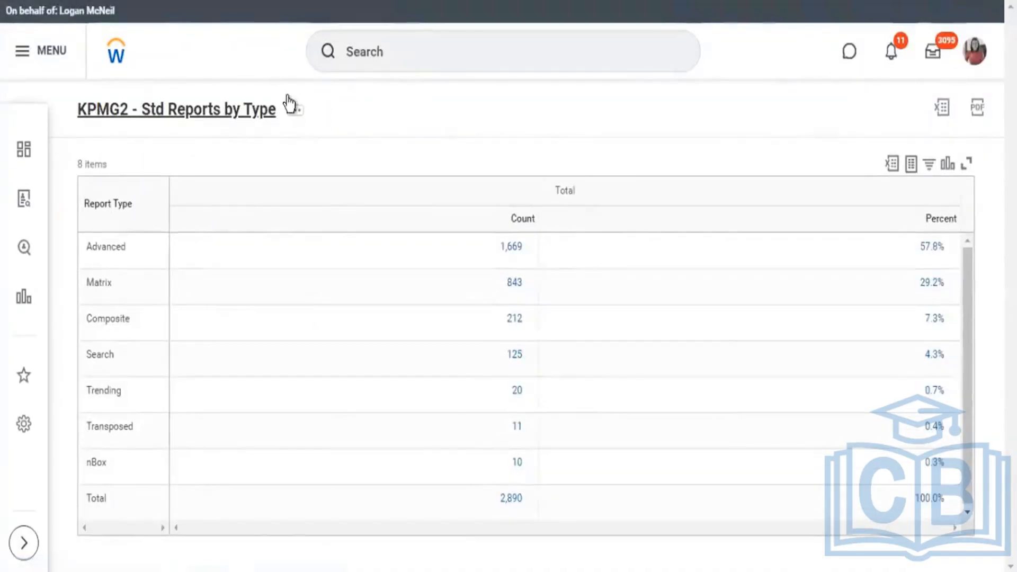
pyautogui.scroll(-3, 524, 259)
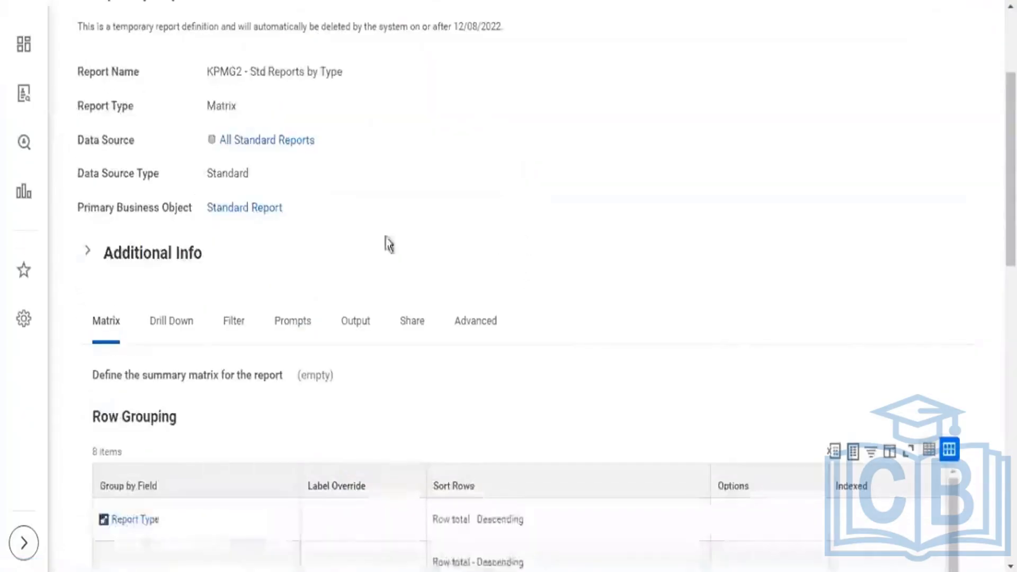
pyautogui.moveTo(360, 222); pyautogui.dragTo(222, 214)
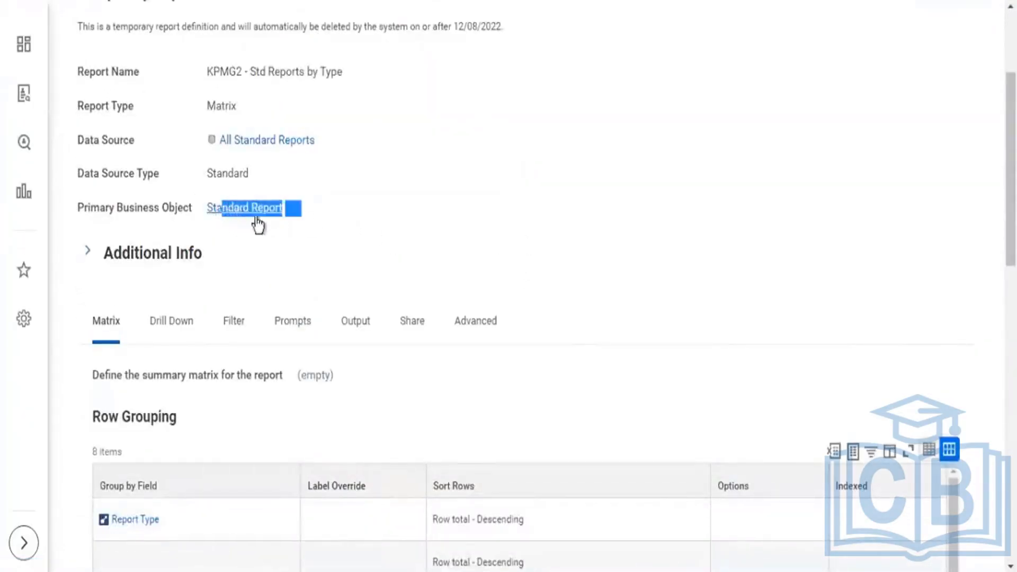
pyautogui.moveTo(349, 211); pyautogui.dragTo(198, 204)
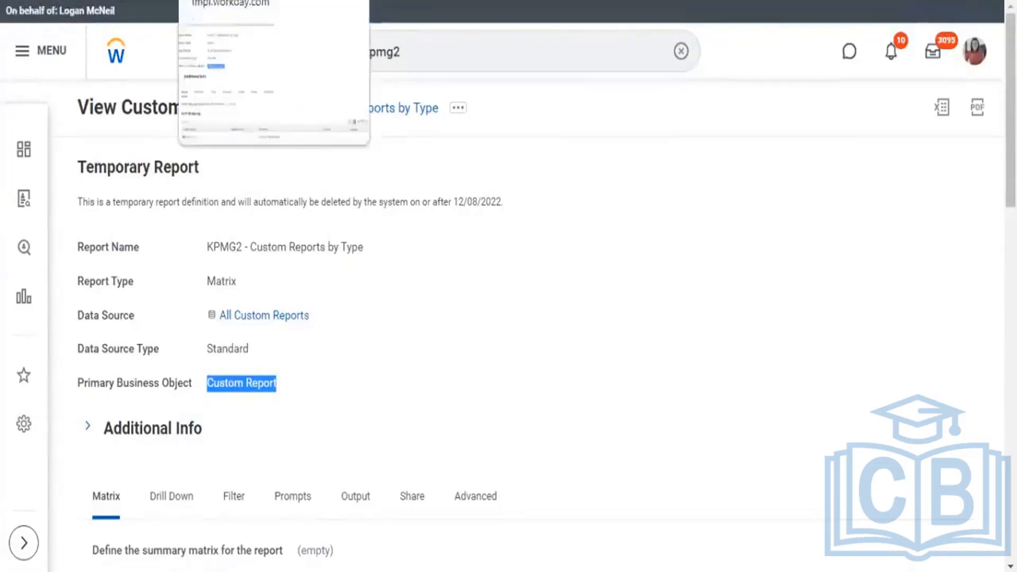
# Examine the row grouping in the KPMG2 matrix report definitions to identify the shared Group by Field.
pyautogui.click(238, 1)
pyautogui.scroll(-4, 456, 98)
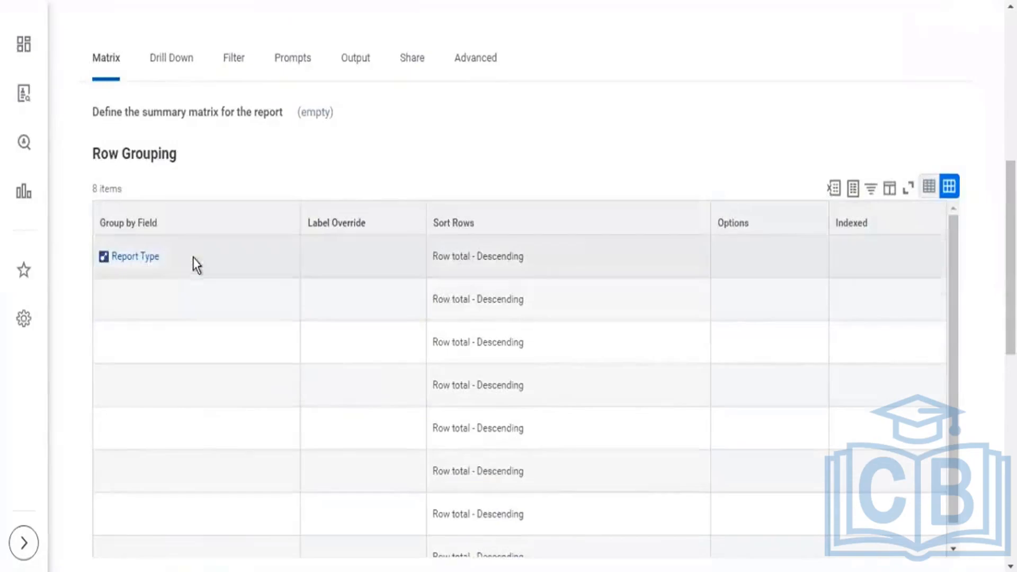
pyautogui.click(105, 269)
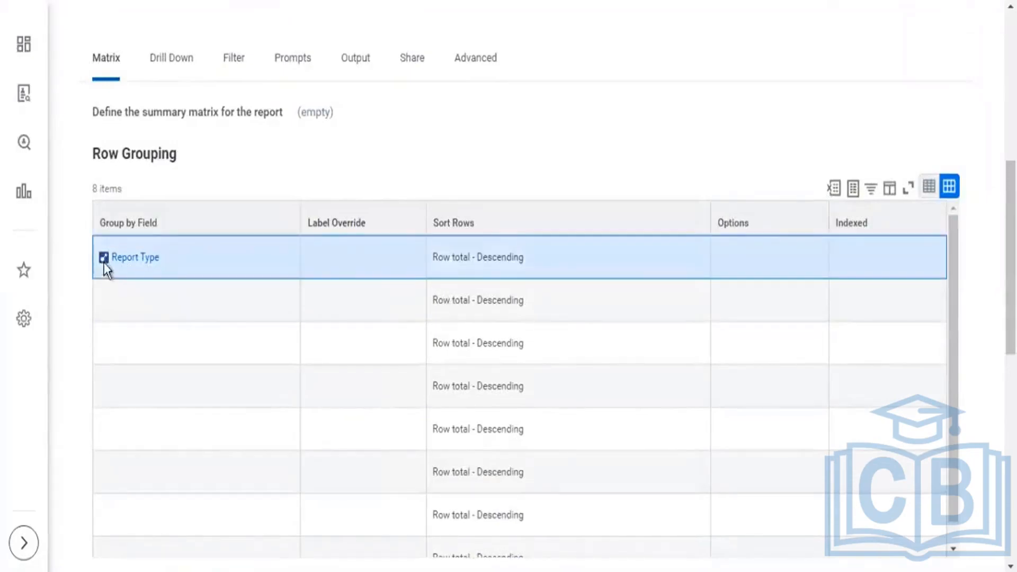
pyautogui.tripleClick(104, 259)
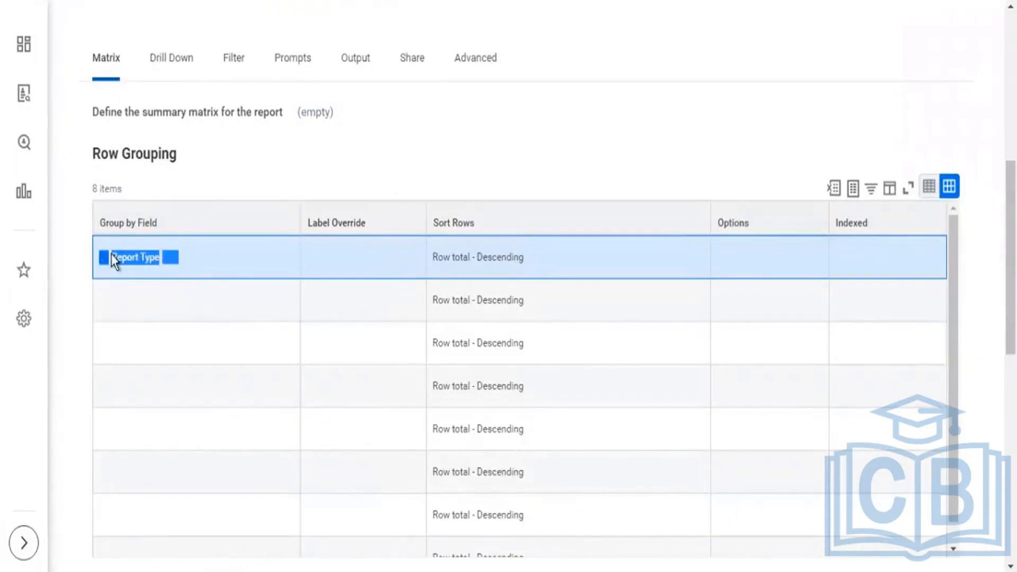
pyautogui.click(123, 243)
pyautogui.click(171, 260)
pyautogui.click(206, 329)
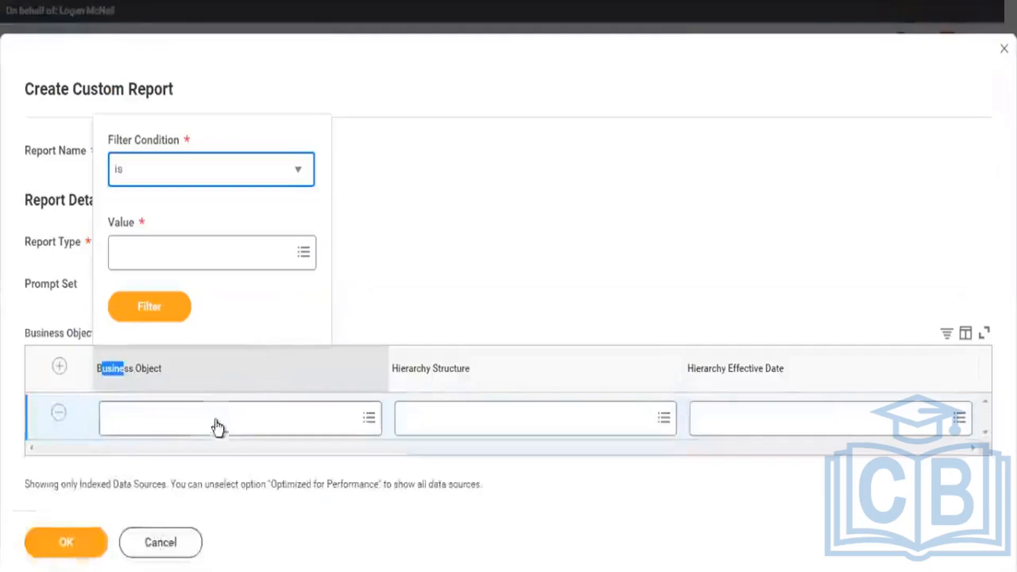
# Choose Report Type as the business object for filtering and grouping, and create the composite report.
pyautogui.click(251, 425)
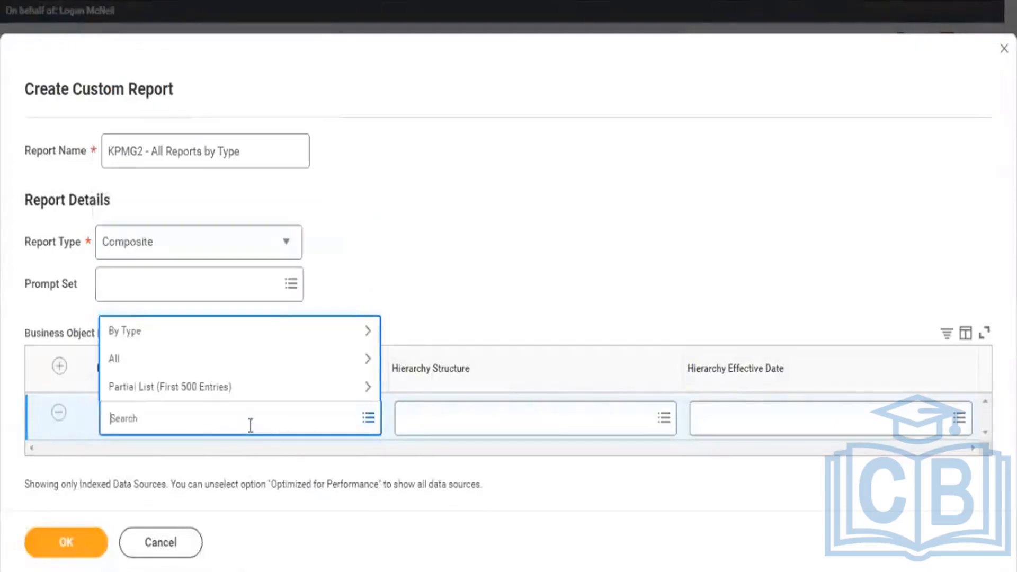
pyautogui.write('Report Type')
pyautogui.press('Return')
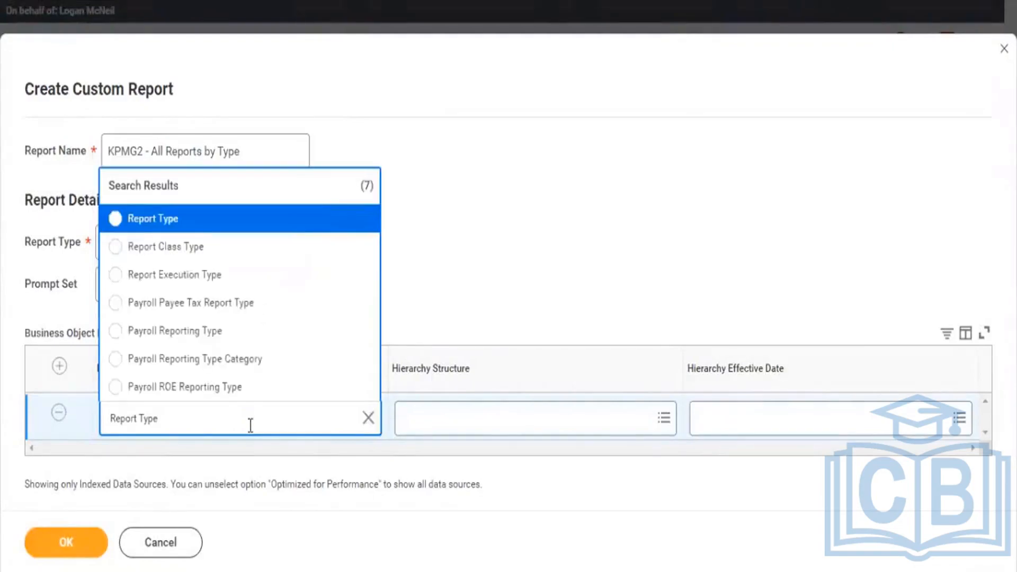
pyautogui.press('Return')
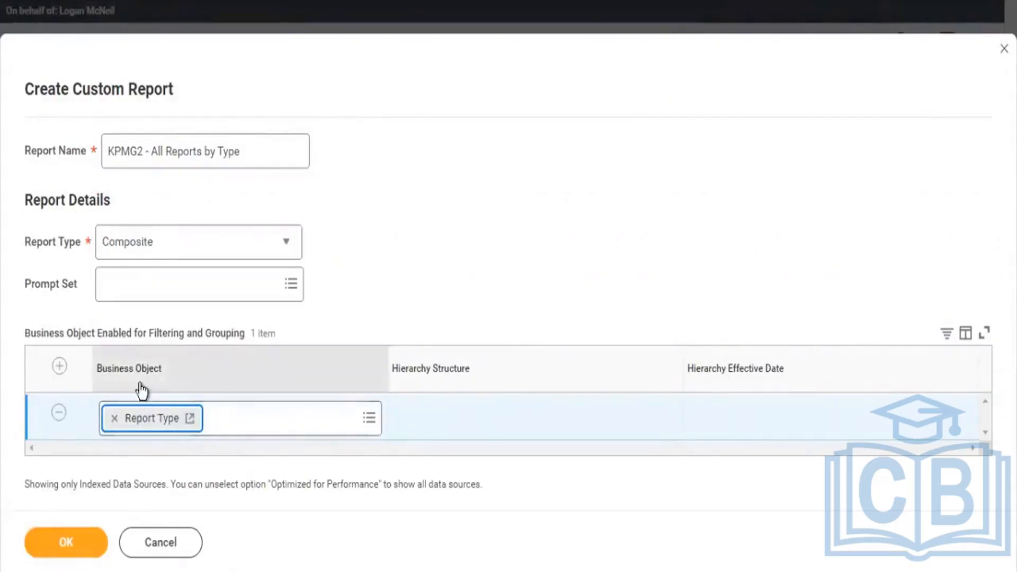
pyautogui.click(85, 544)
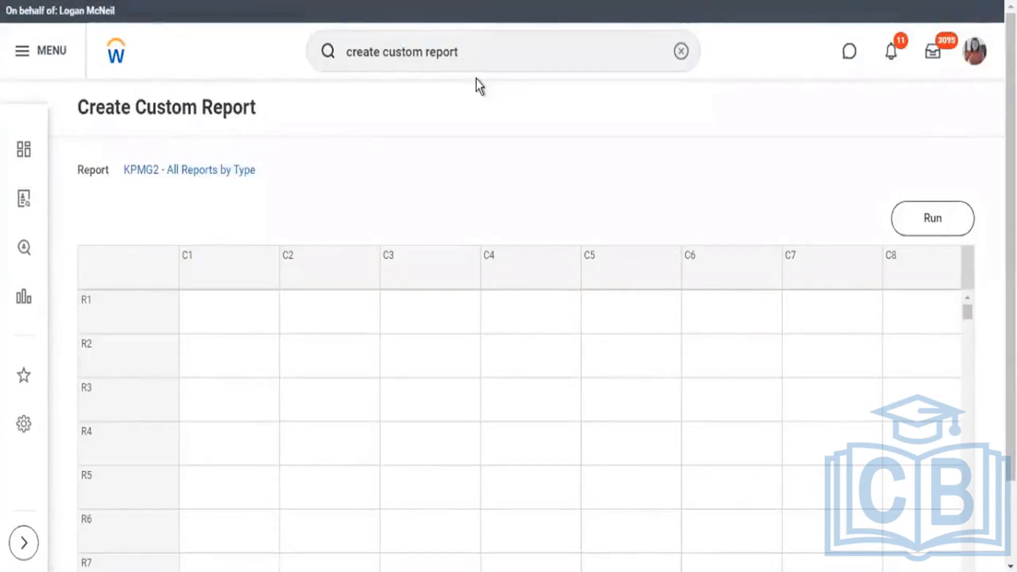
pyautogui.scroll(-2, 476, 79)
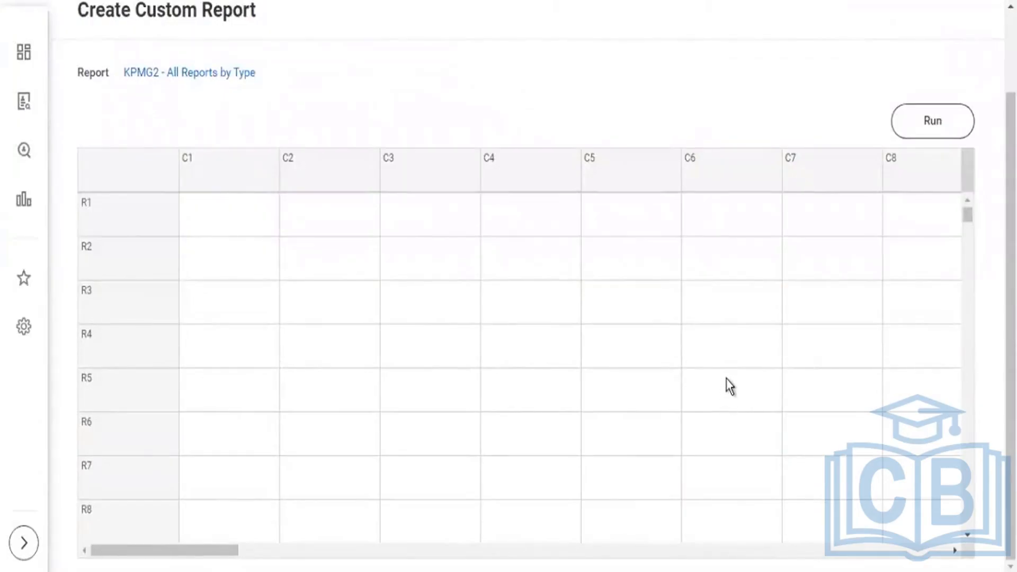
pyautogui.scroll(-5, 727, 379)
pyautogui.scroll(5, 728, 374)
pyautogui.scroll(3, 728, 374)
pyautogui.scroll(-2, 741, 165)
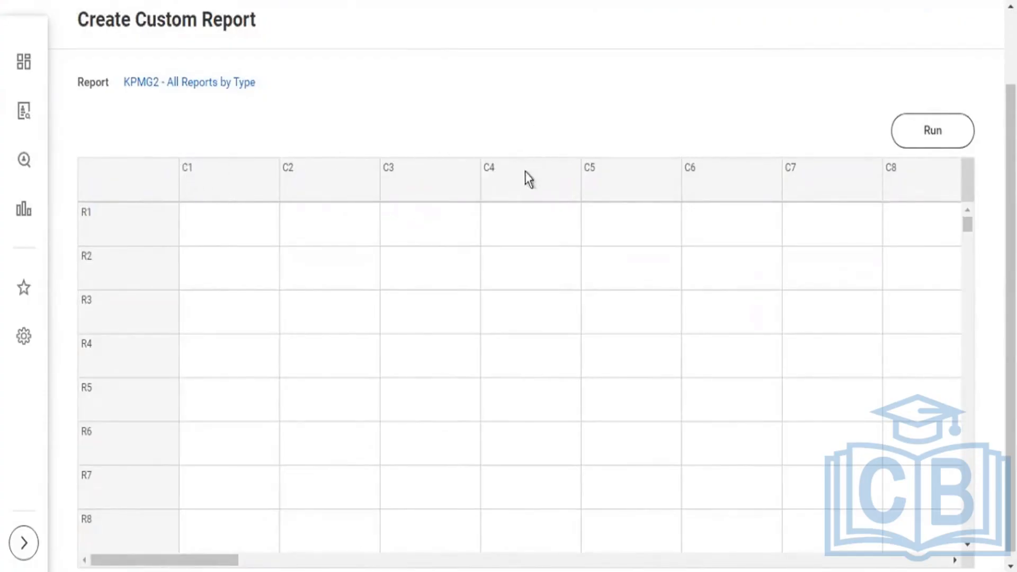
# Check the matrix report's row grouping field and open a Control Field definition for column C1 of the composite report.
pyautogui.click(227, 186)
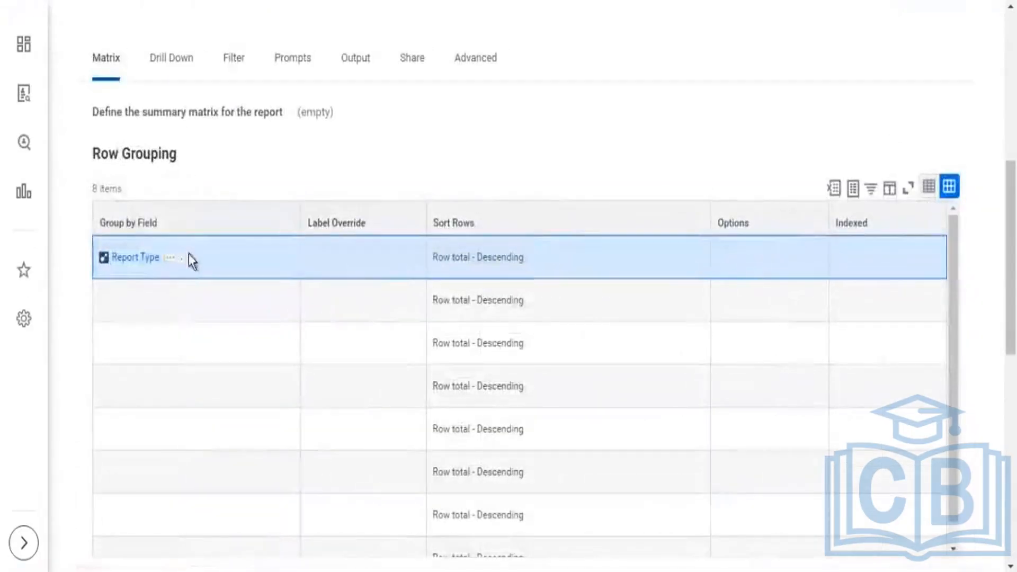
pyautogui.moveTo(179, 257); pyautogui.dragTo(99, 258)
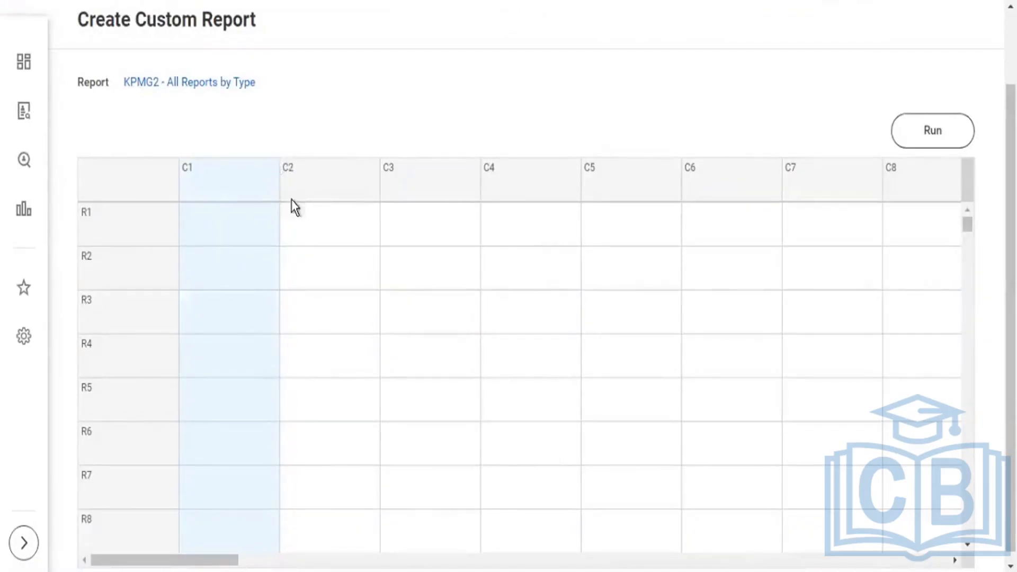
pyautogui.click(272, 167)
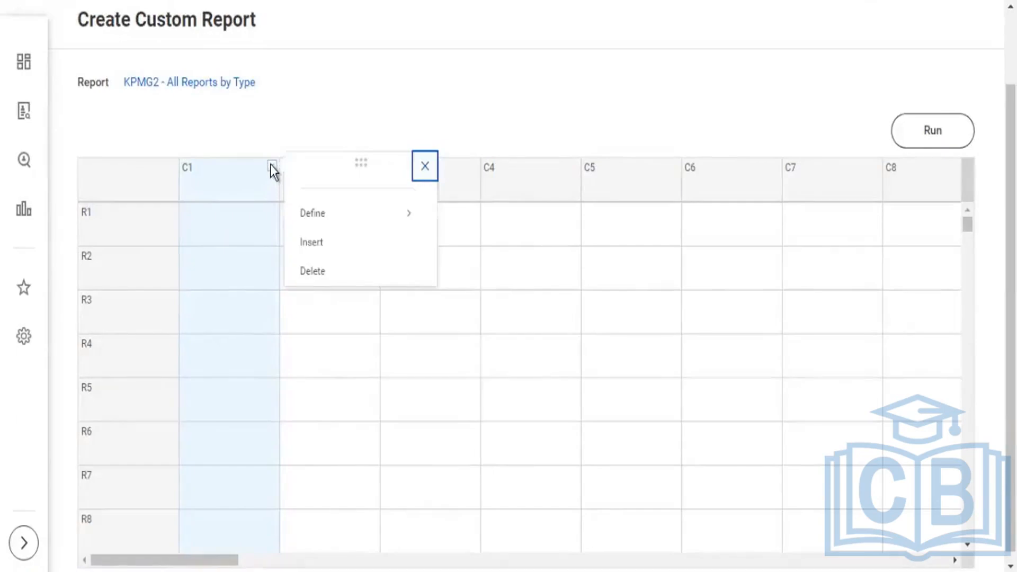
pyautogui.moveTo(320, 215)
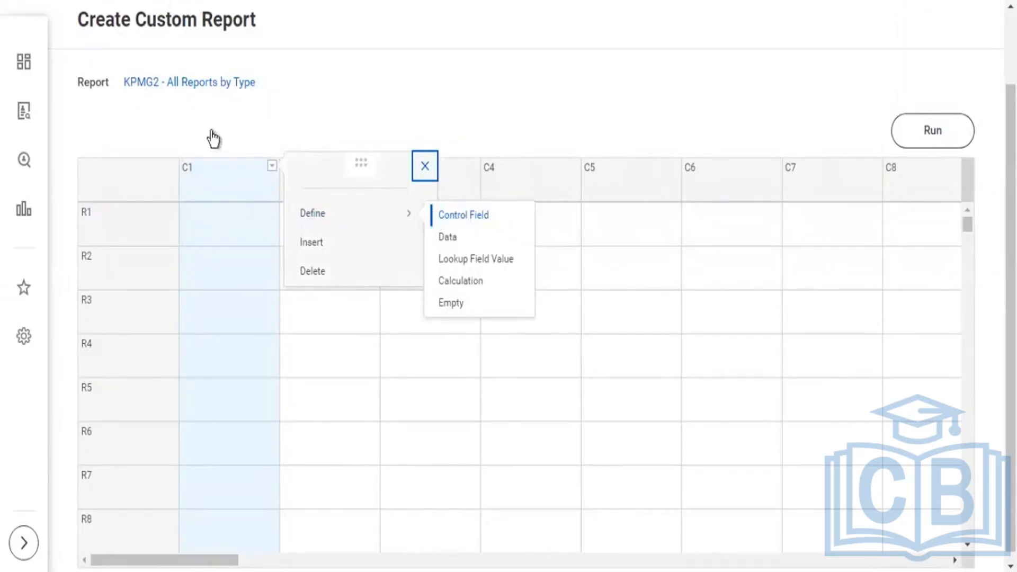
pyautogui.click(227, 125)
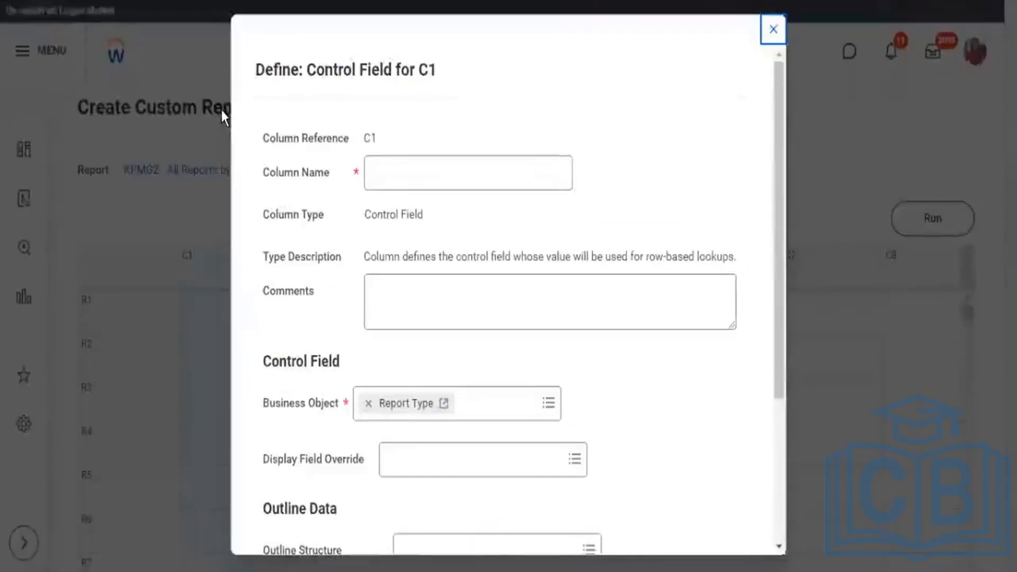
# Name the C1 control field column Report Type, keep Report Type as its business object, and save the definition.
pyautogui.scroll(-3, 422, 272)
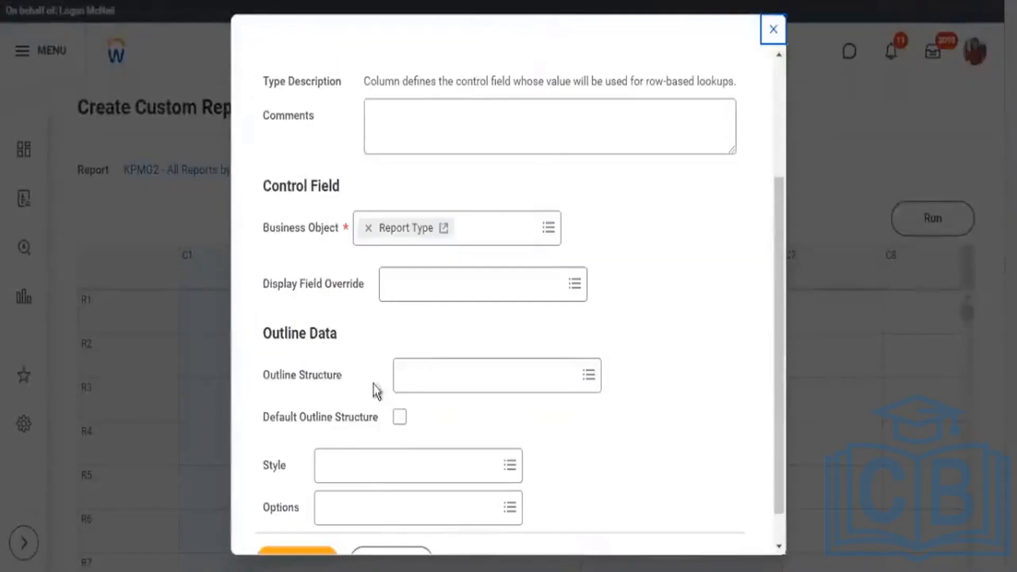
pyautogui.moveTo(269, 227); pyautogui.dragTo(331, 230)
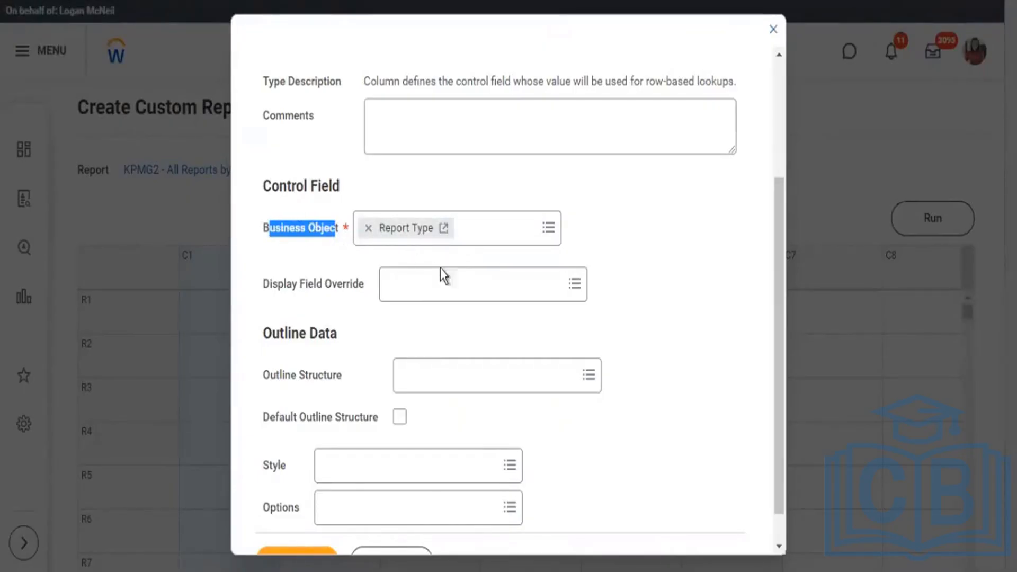
pyautogui.scroll(3, 440, 260)
pyautogui.click(408, 182)
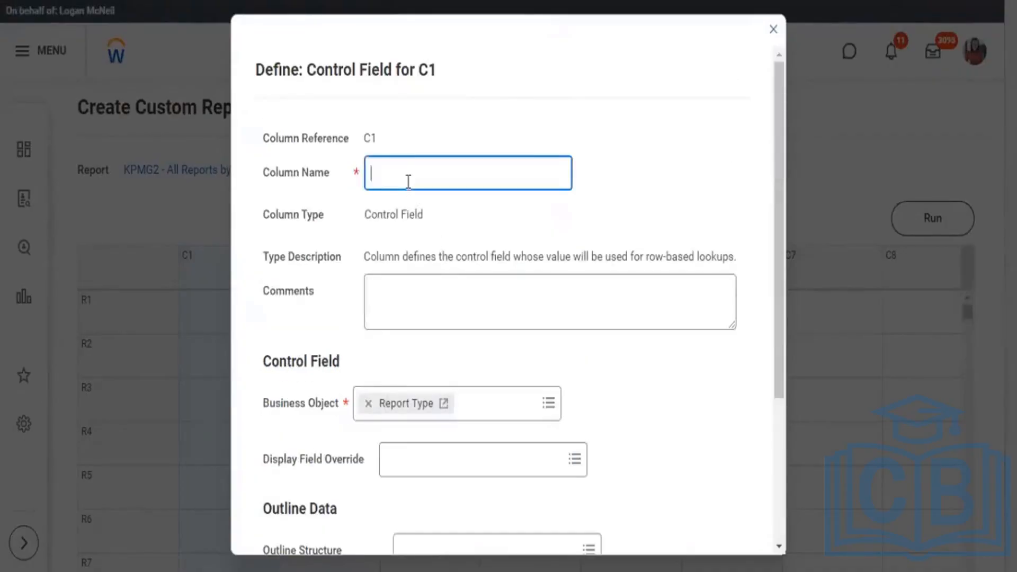
pyautogui.write('Report Type')
pyautogui.scroll(-4, 504, 284)
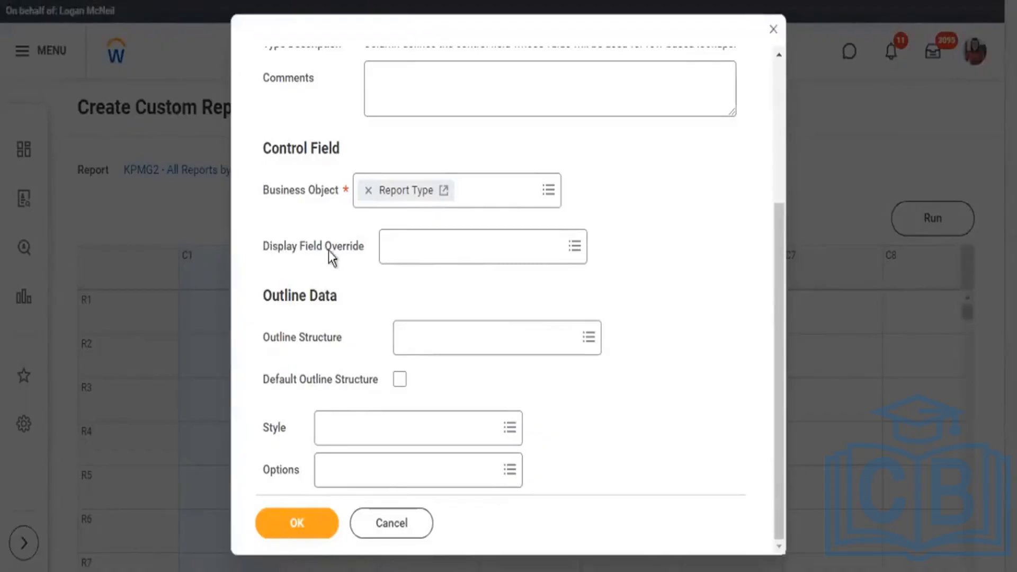
pyautogui.moveTo(284, 249); pyautogui.dragTo(330, 250)
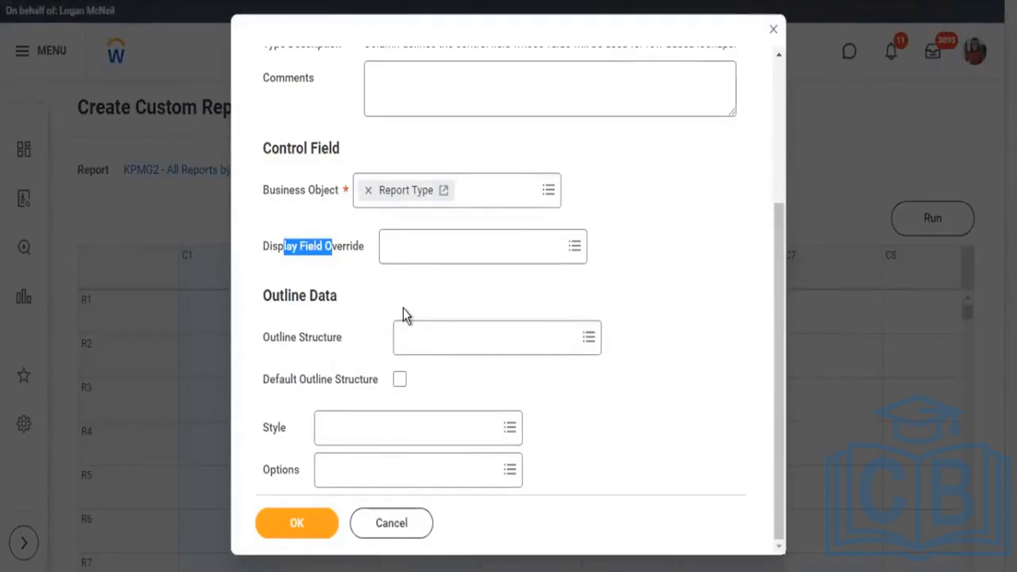
pyautogui.scroll(4, 403, 308)
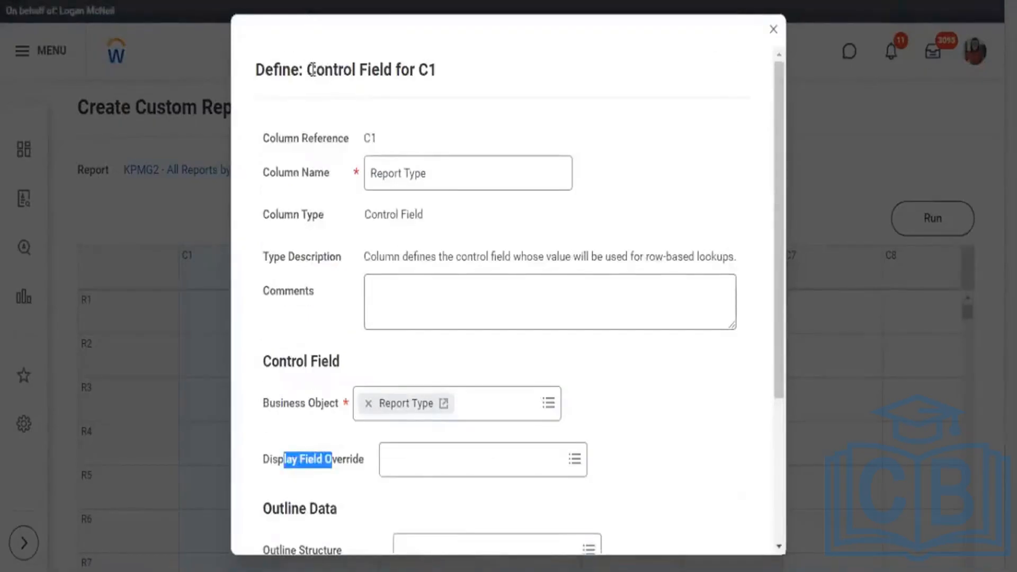
pyautogui.moveTo(317, 68); pyautogui.dragTo(372, 65)
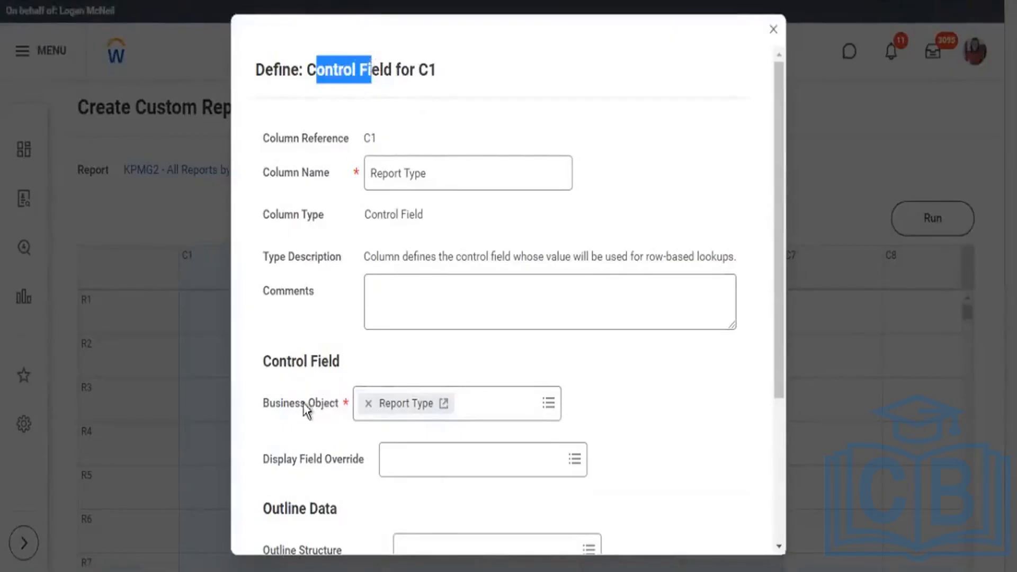
pyautogui.moveTo(275, 406); pyautogui.dragTo(307, 405)
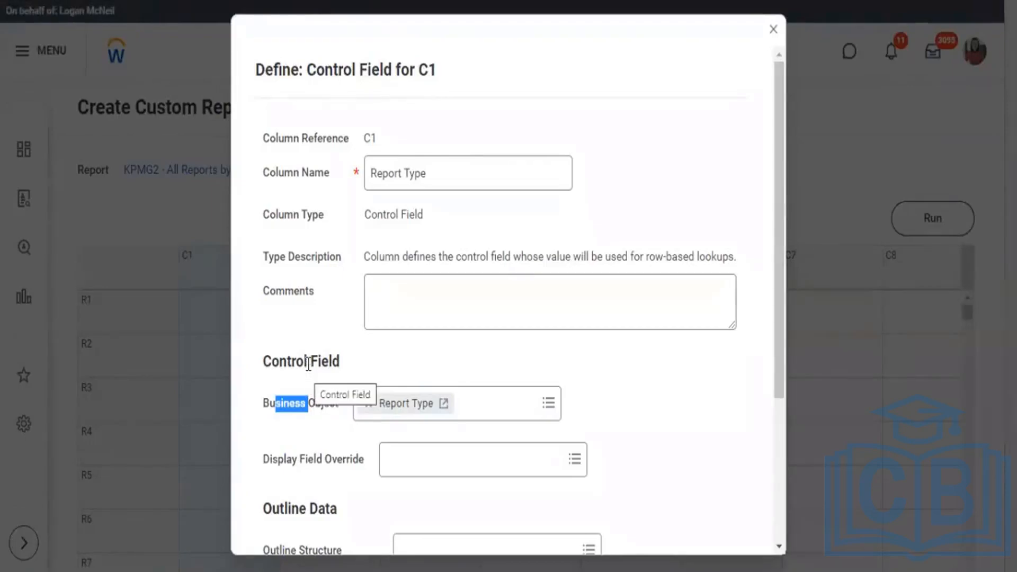
pyautogui.scroll(-4, 344, 326)
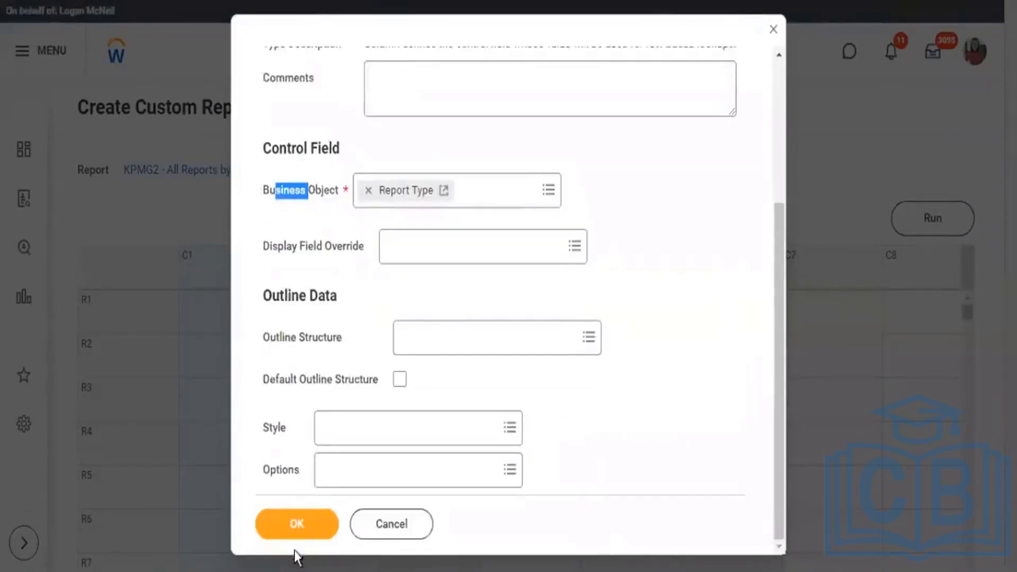
pyautogui.click(301, 524)
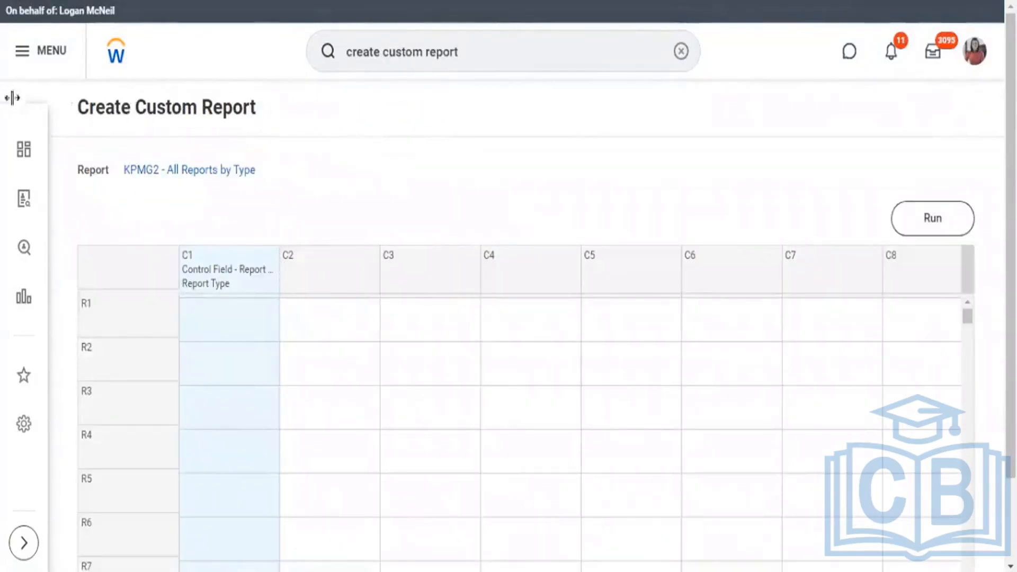
# Define column C2 as an Empty column, keeping the name Empty Column.
pyautogui.click(376, 260)
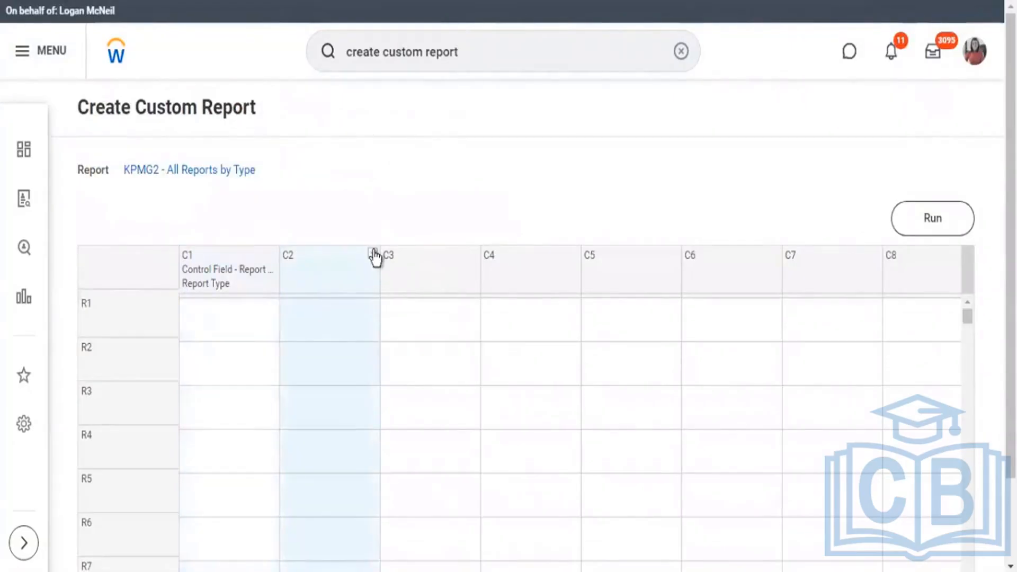
pyautogui.click(374, 255)
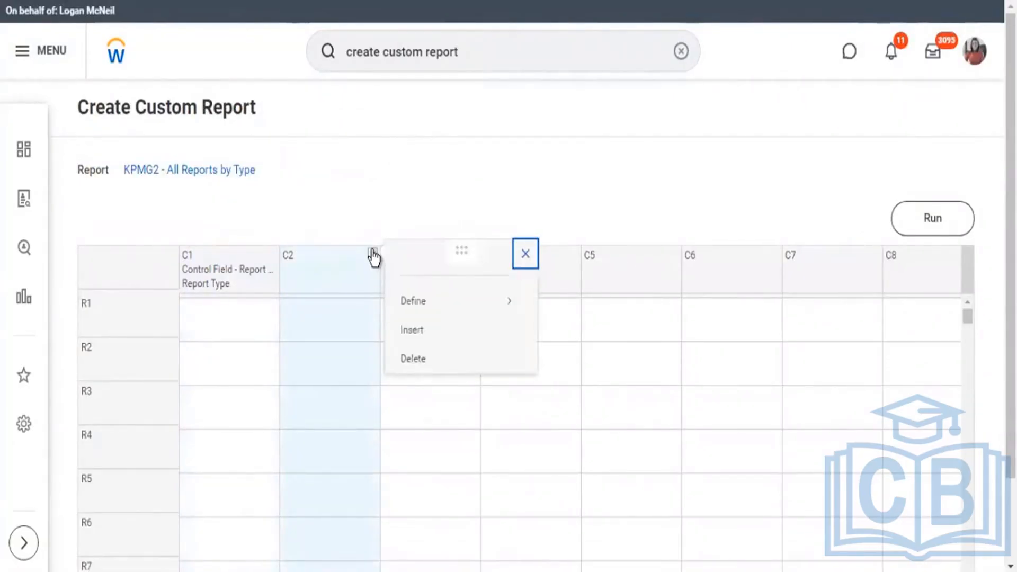
pyautogui.moveTo(421, 301)
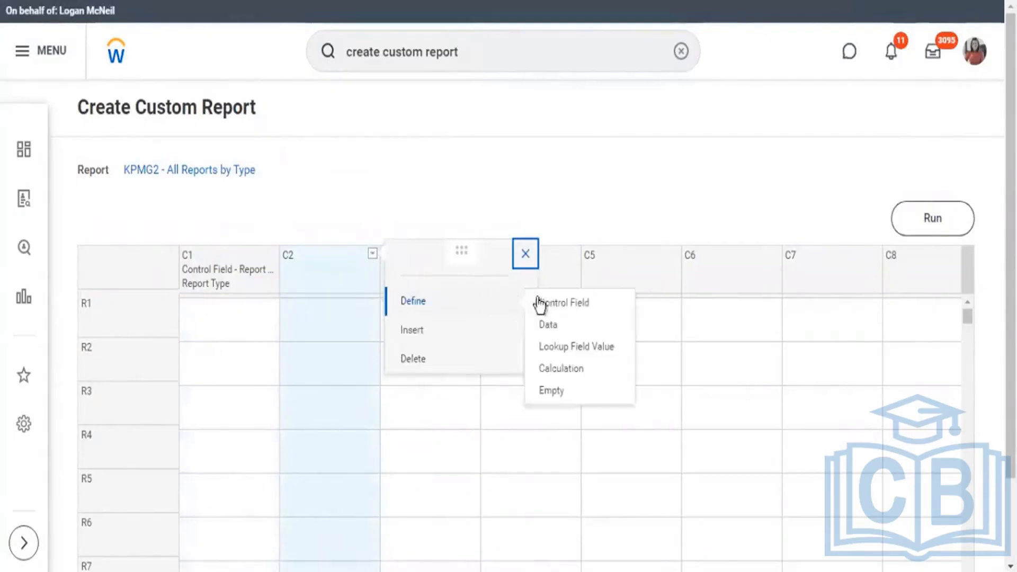
pyautogui.click(551, 392)
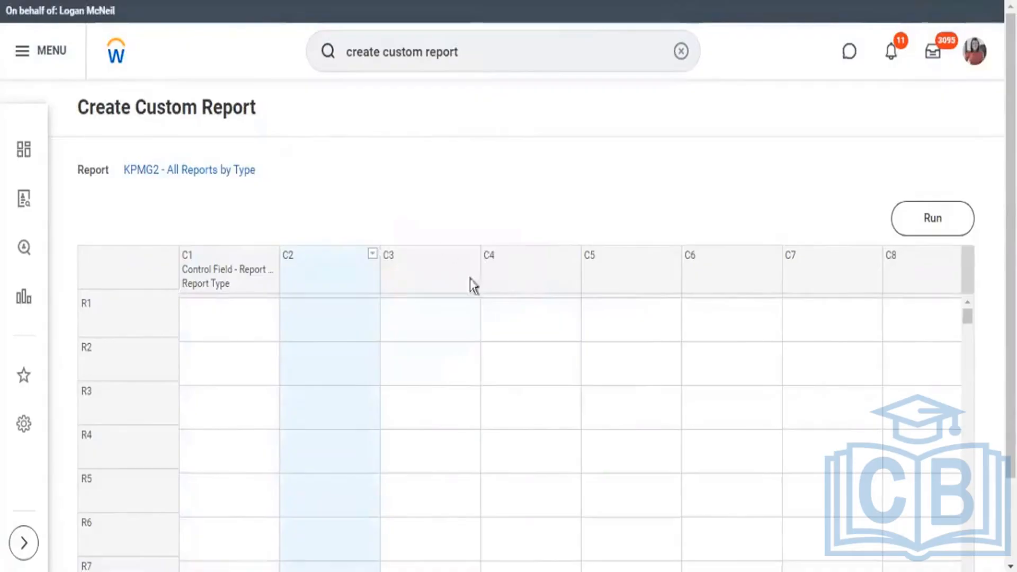
pyautogui.scroll(-1, 371, 493)
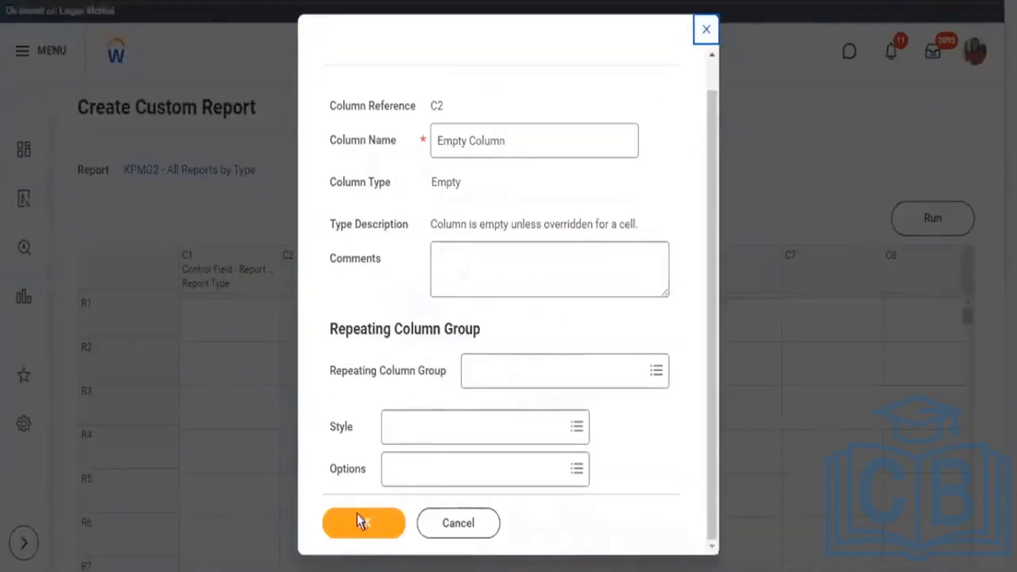
pyautogui.click(358, 514)
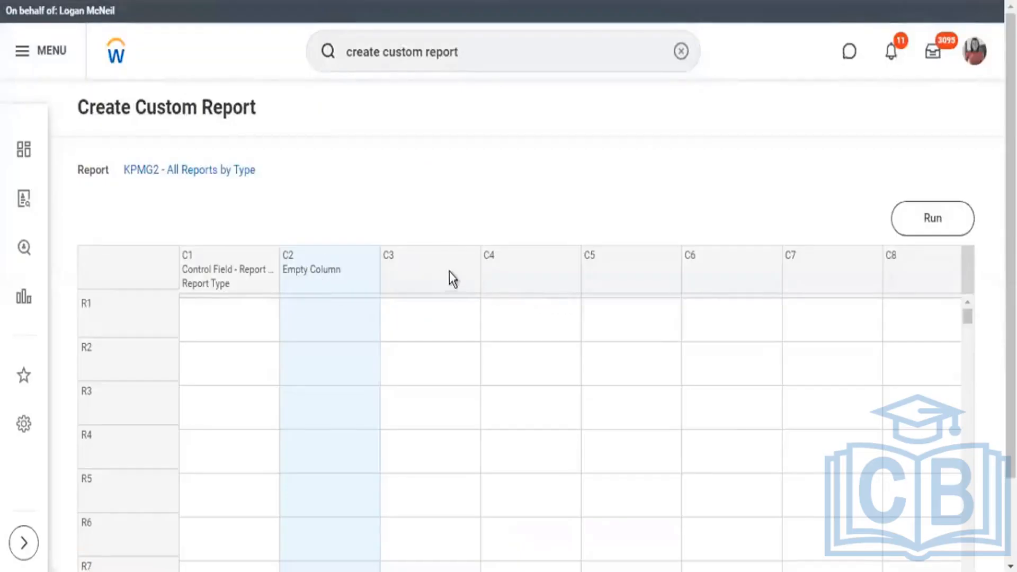
# Open a Data definition for column C3 and choose KPMG2 - Std Reports by Type as its sub report.
pyautogui.click(473, 254)
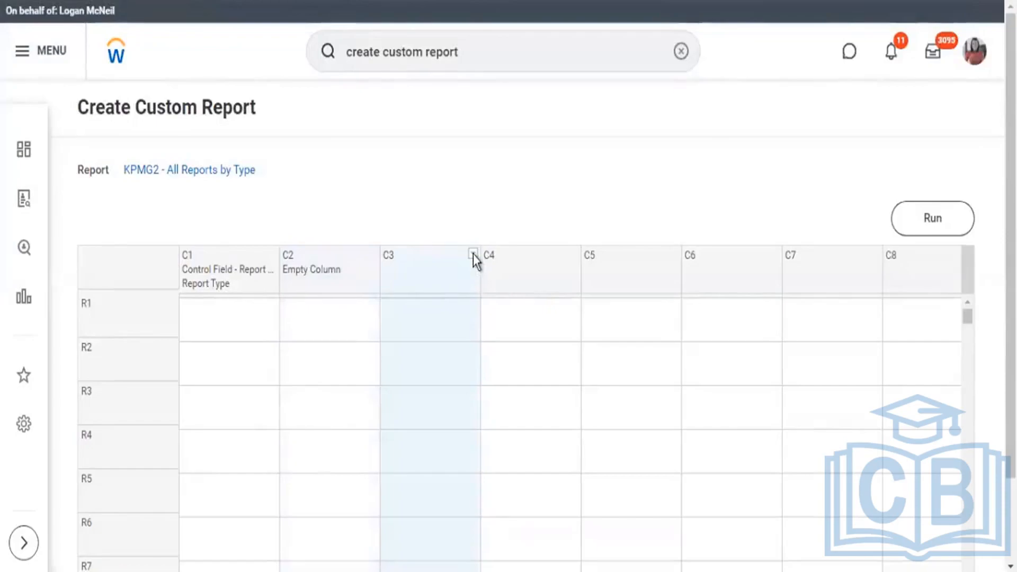
pyautogui.click(473, 253)
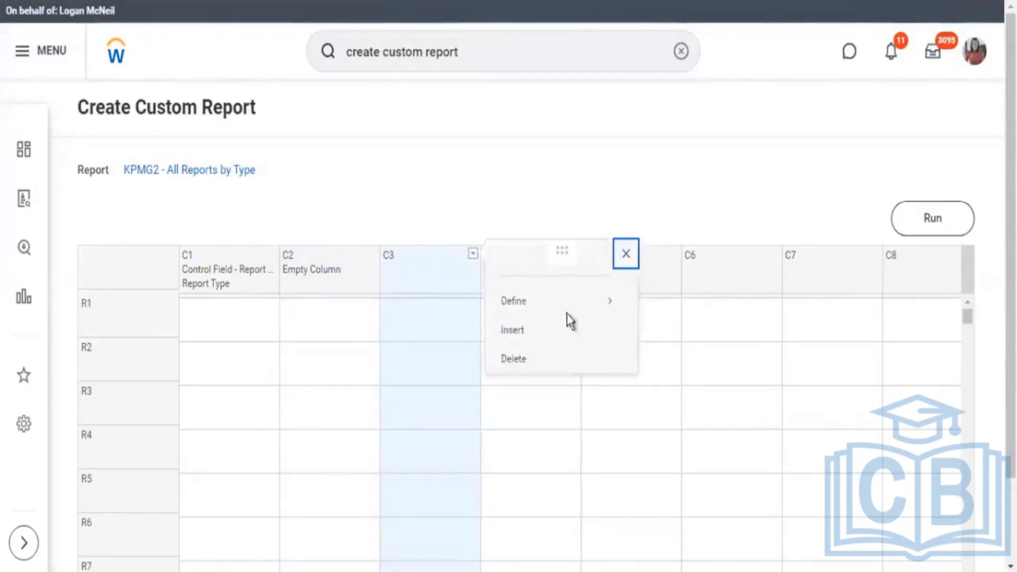
pyautogui.click(524, 301)
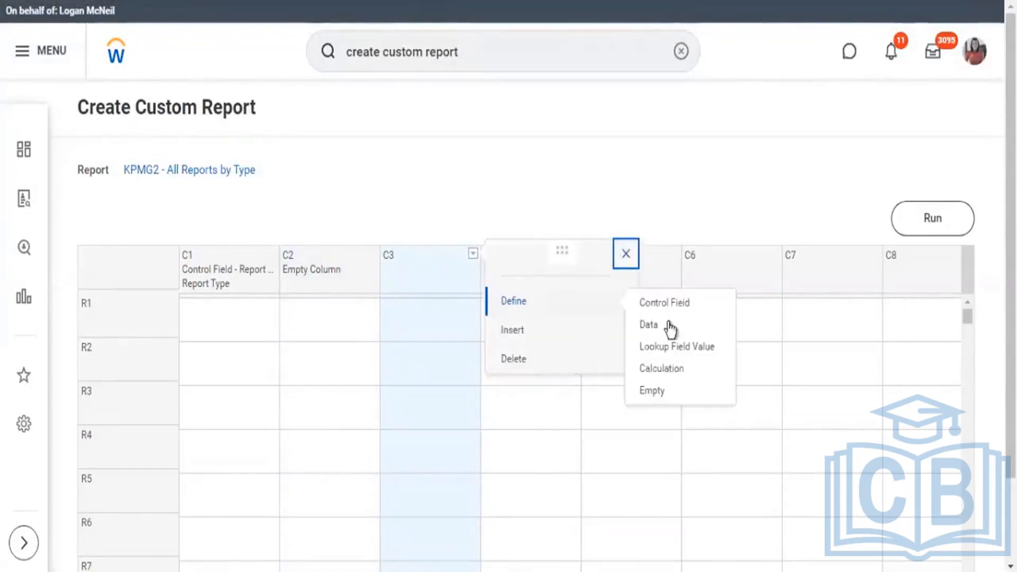
pyautogui.click(650, 329)
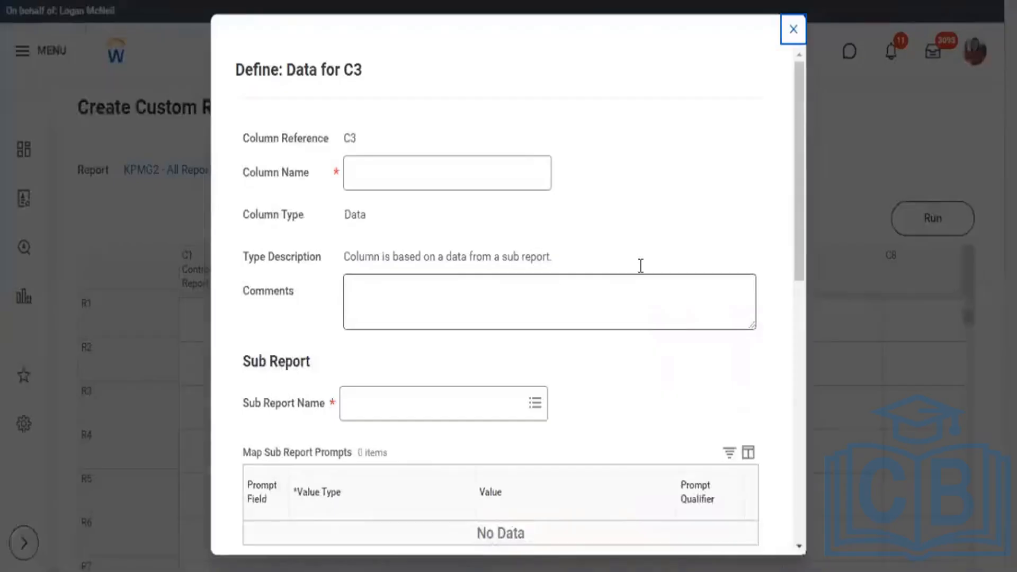
pyautogui.scroll(-8, 342, 227)
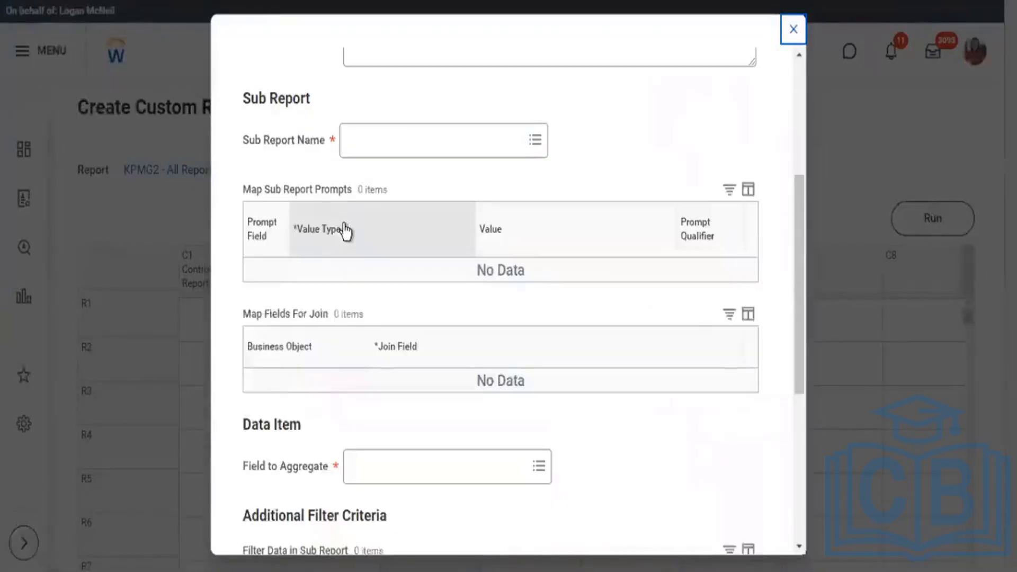
pyautogui.scroll(8, 413, 219)
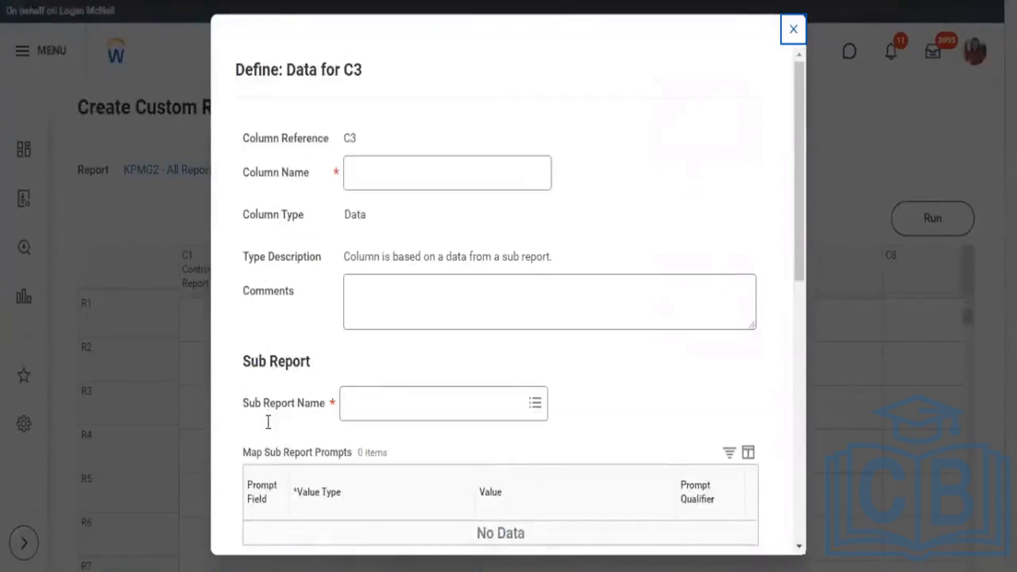
pyautogui.moveTo(247, 408); pyautogui.dragTo(306, 408)
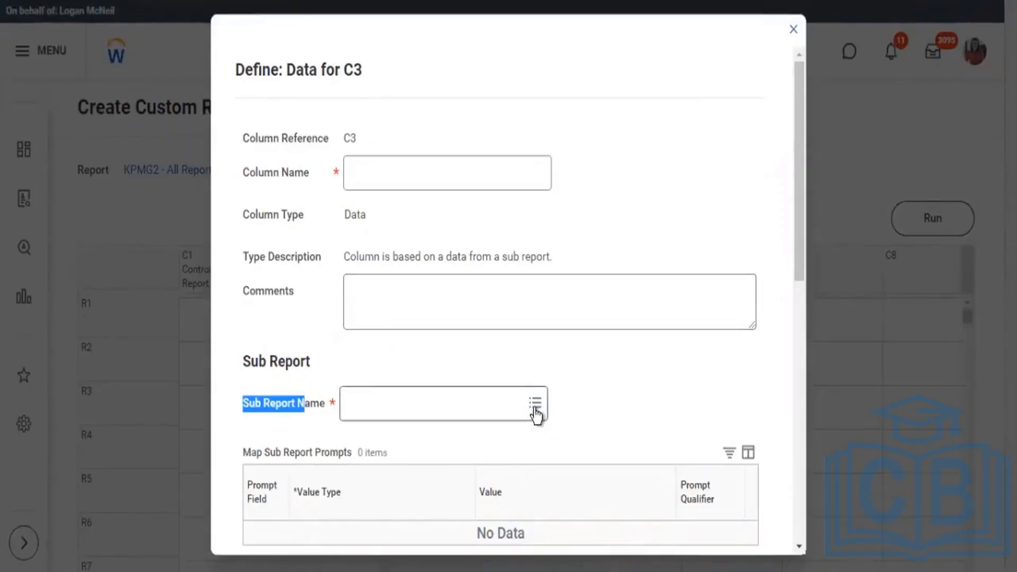
pyautogui.click(535, 403)
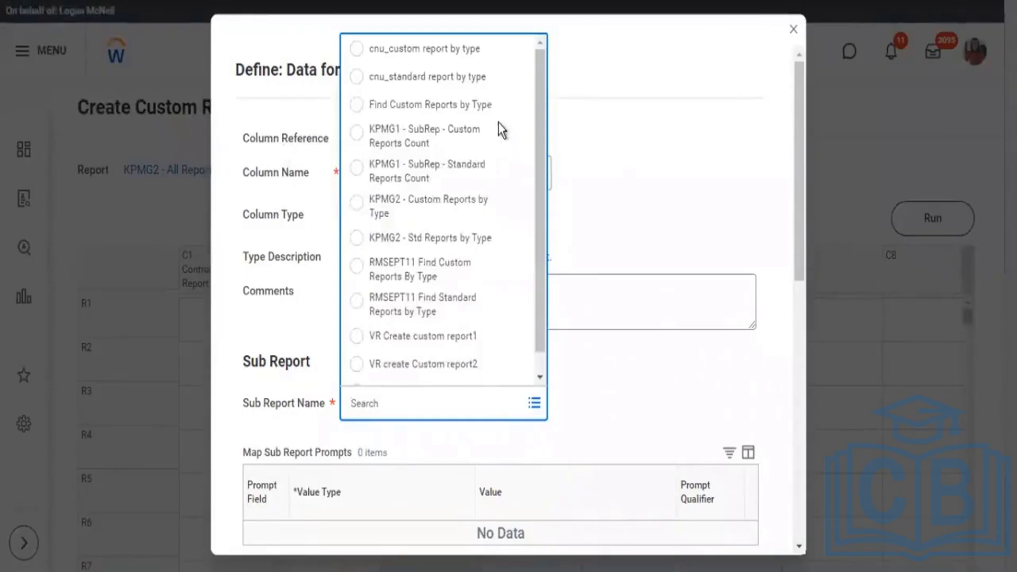
pyautogui.scroll(-1, 455, 133)
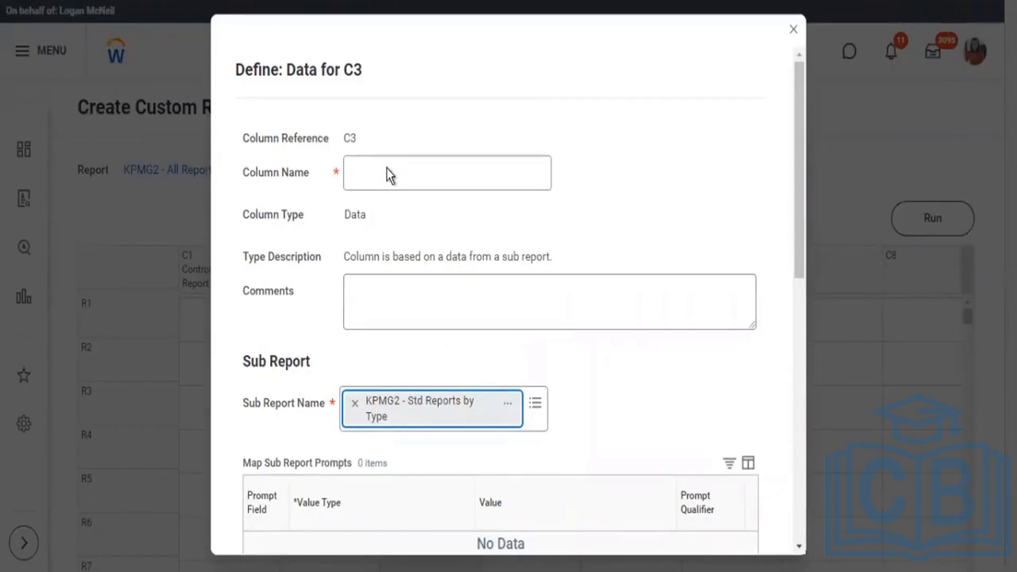
# Name the C3 data column Standard Reports Count.
pyautogui.click(396, 181)
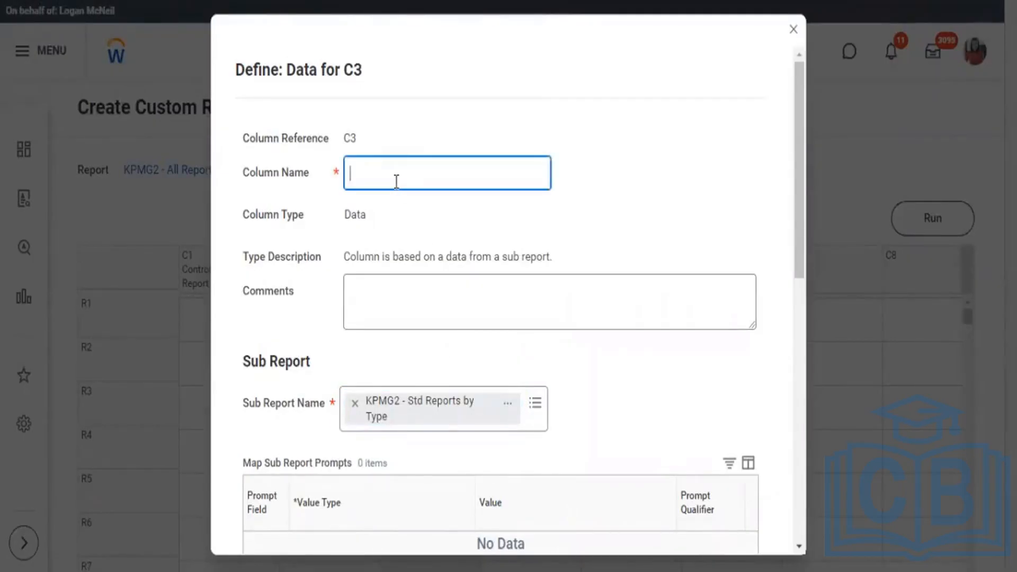
pyautogui.write('Standard Reports')
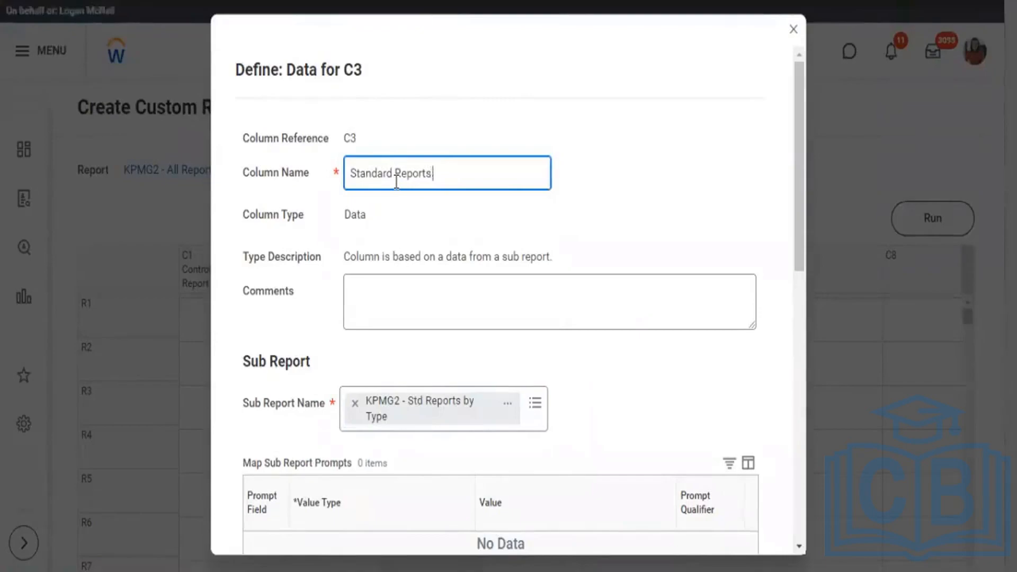
pyautogui.write(' Count')
pyautogui.scroll(-3, 707, 229)
pyautogui.scroll(-2, 706, 229)
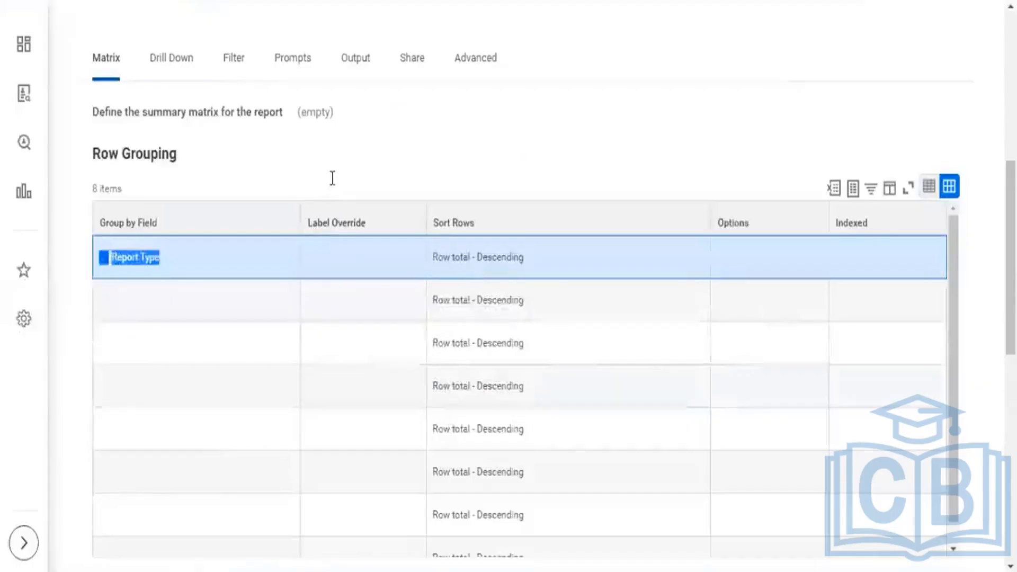
# Check the sub report's summarization fields, keep Count as the C3 field to aggregate, and save the column definition.
pyautogui.scroll(-10, 451, 300)
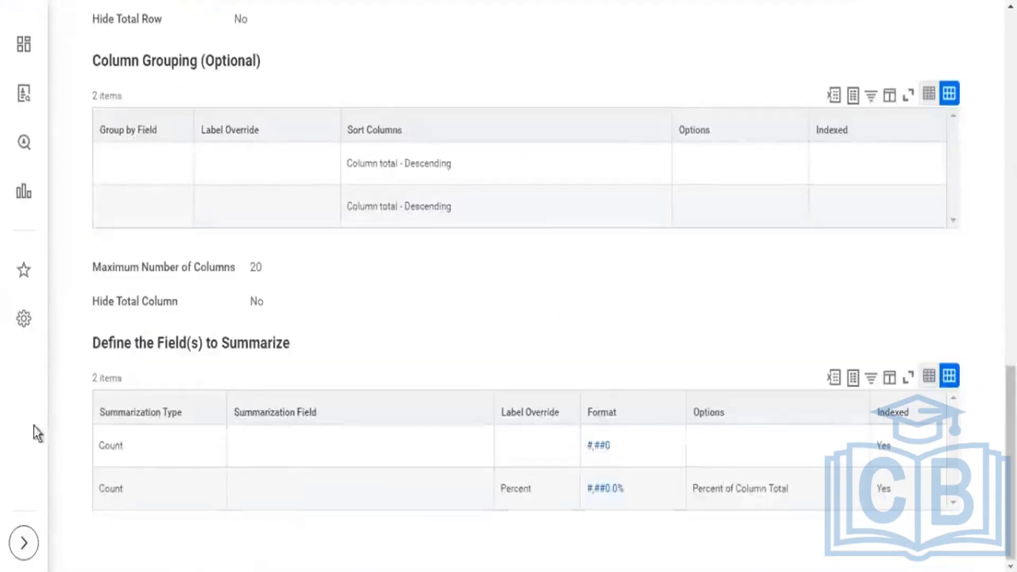
pyautogui.doubleClick(111, 446)
pyautogui.doubleClick(111, 489)
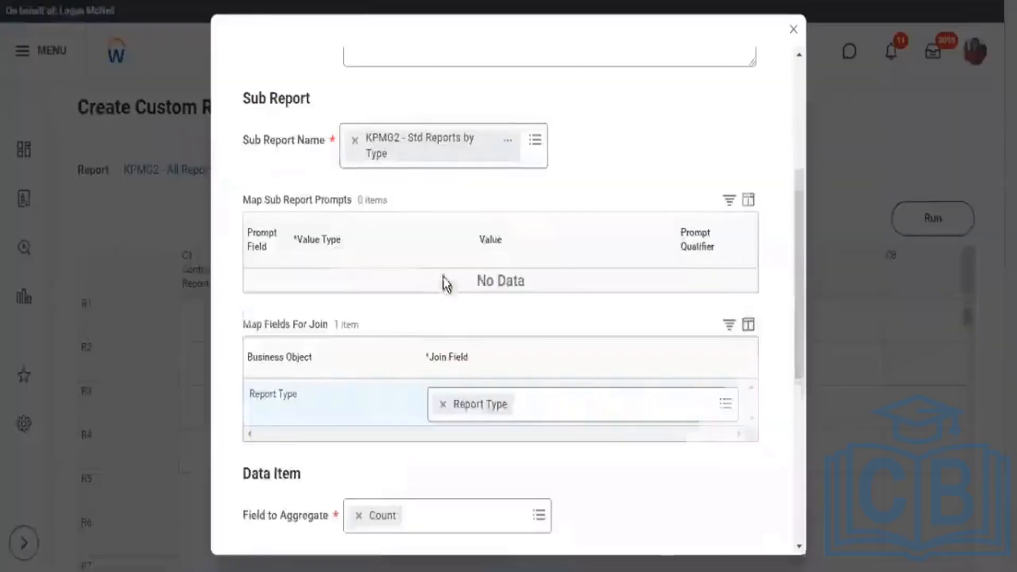
pyautogui.scroll(-6, 445, 281)
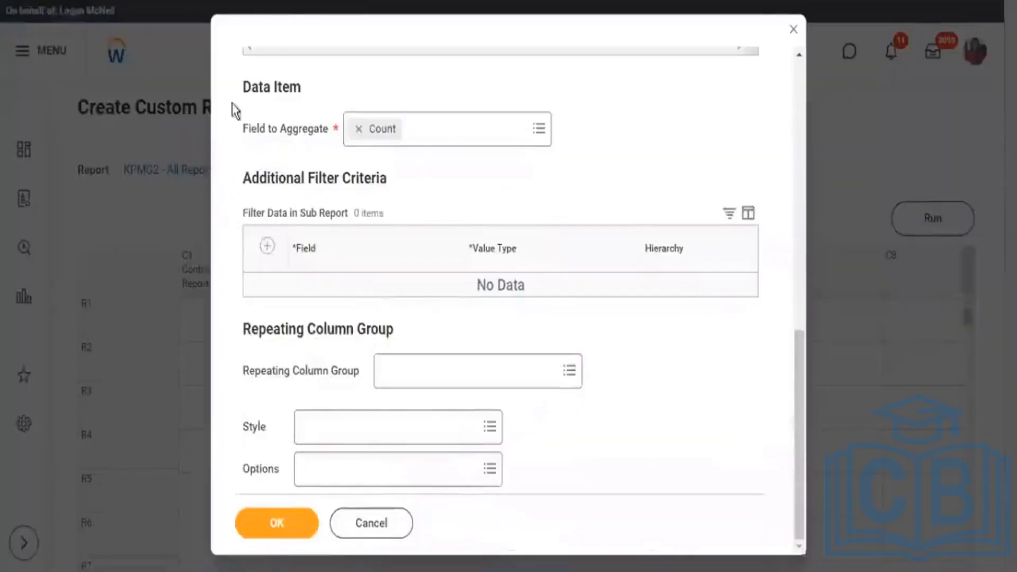
pyautogui.moveTo(243, 128); pyautogui.dragTo(281, 131)
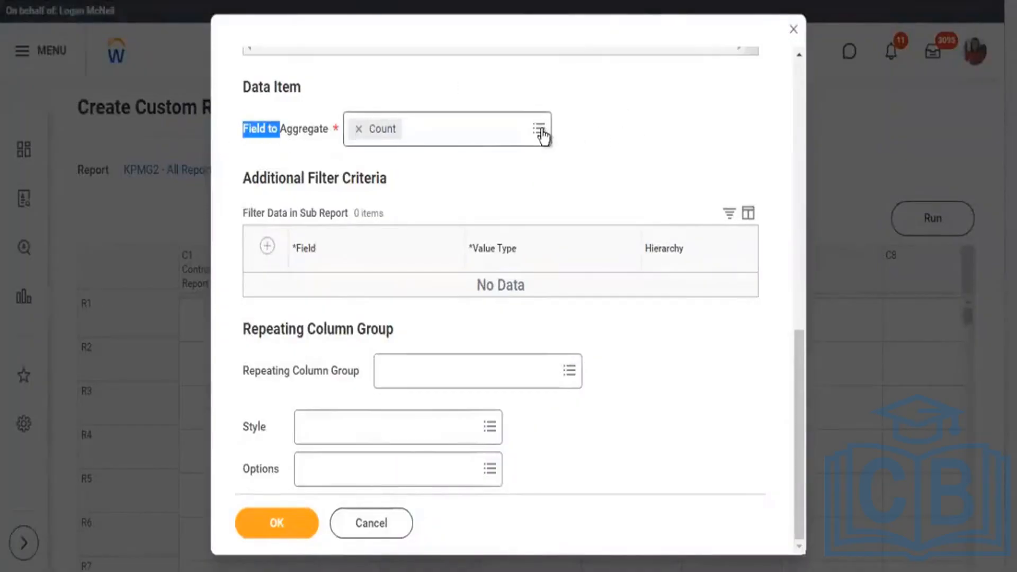
pyautogui.click(407, 139)
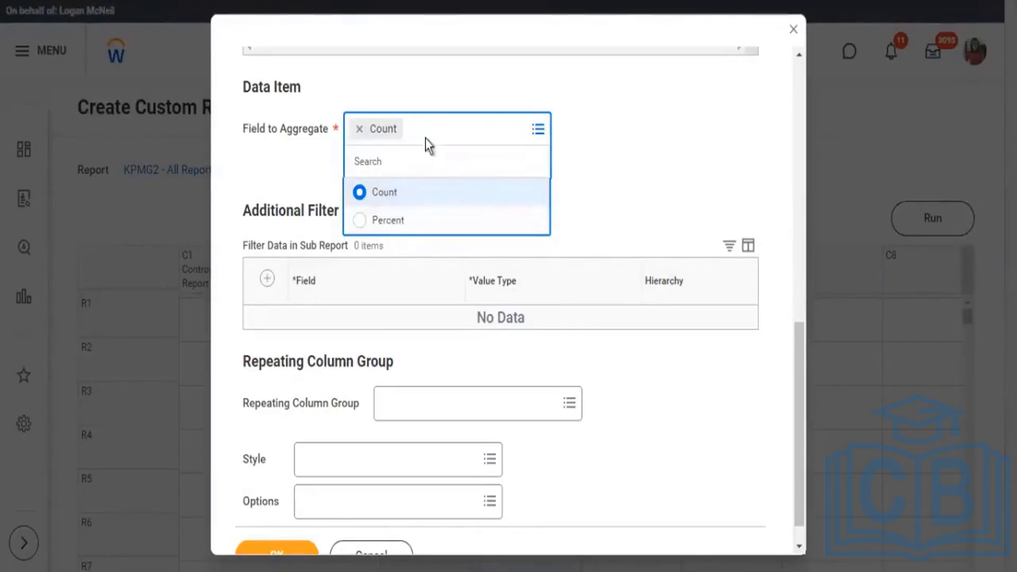
pyautogui.click(392, 129)
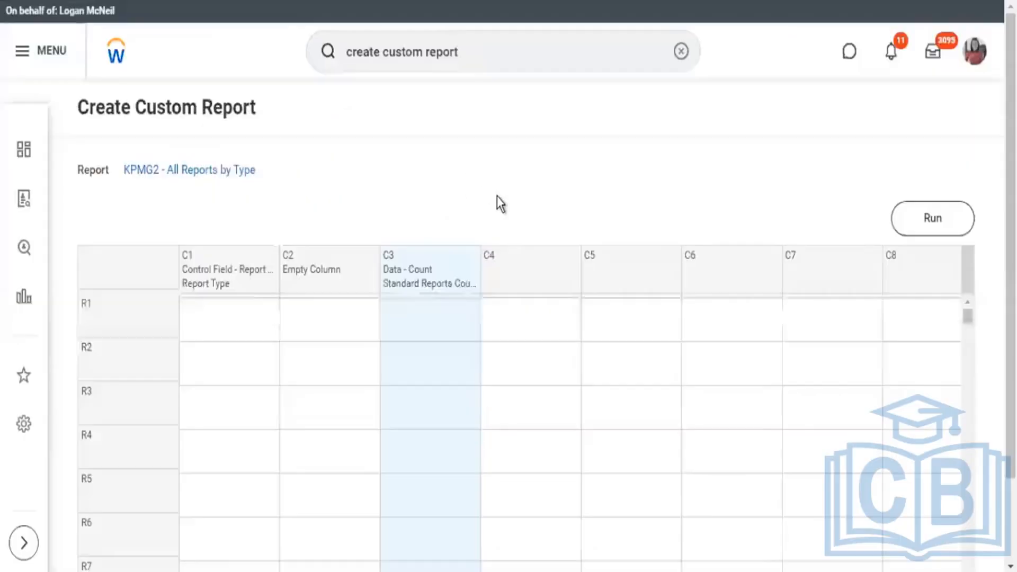
# Open a Data definition for column C4 and choose KPMG2 - Custom Reports by Type as its sub report.
pyautogui.click(517, 266)
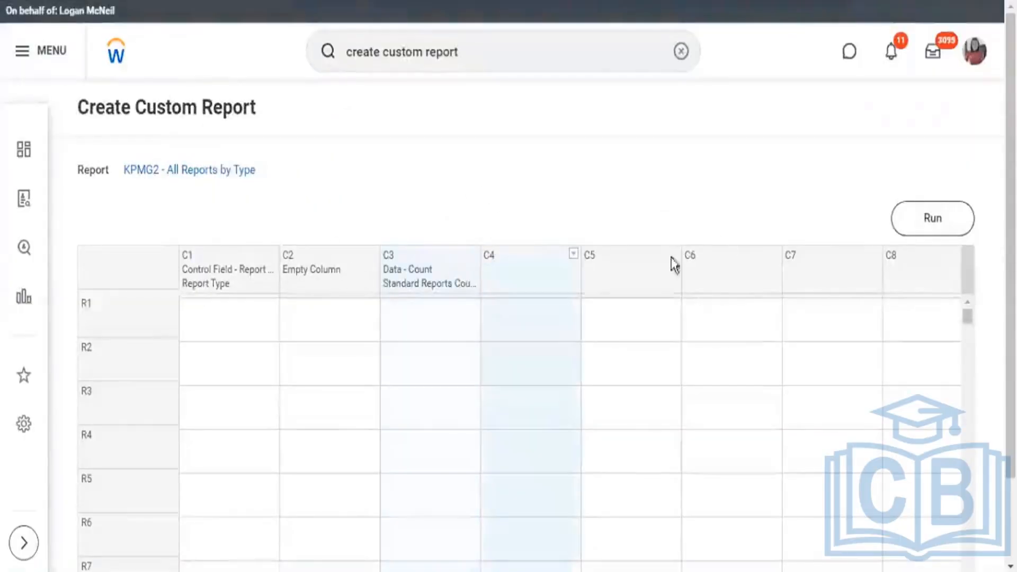
pyautogui.click(574, 259)
pyautogui.moveTo(444, 308)
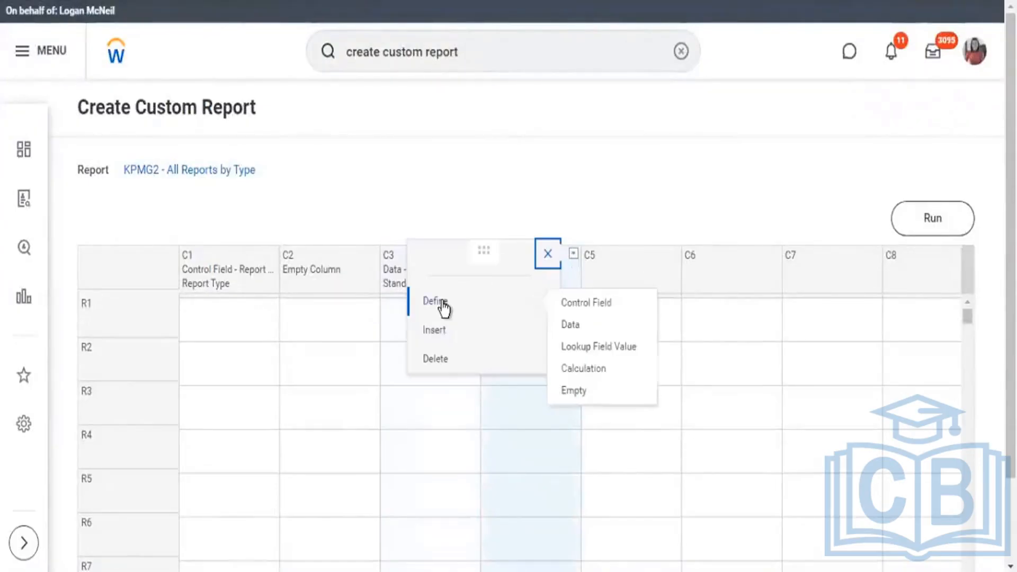
pyautogui.click(576, 330)
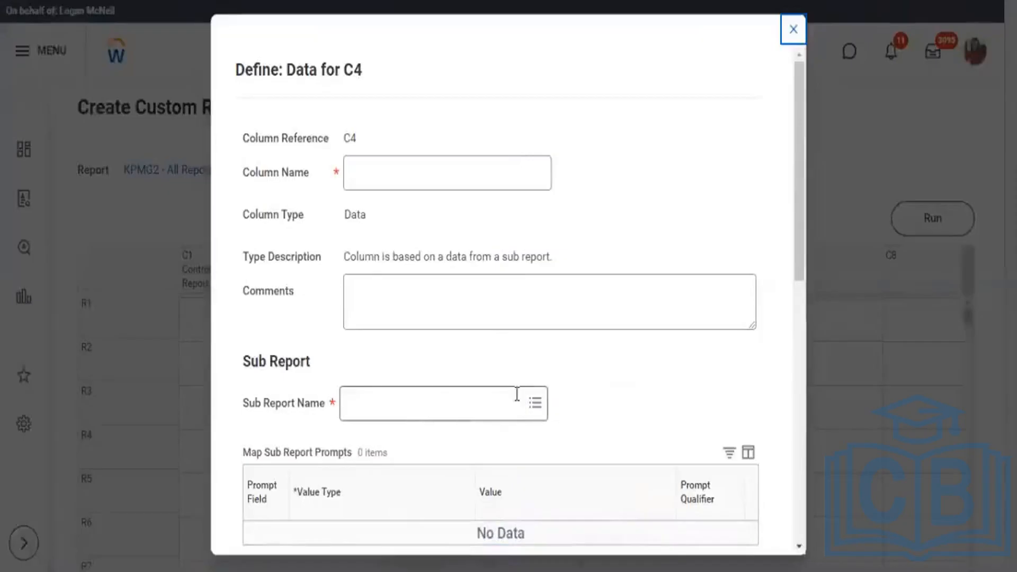
pyautogui.click(521, 394)
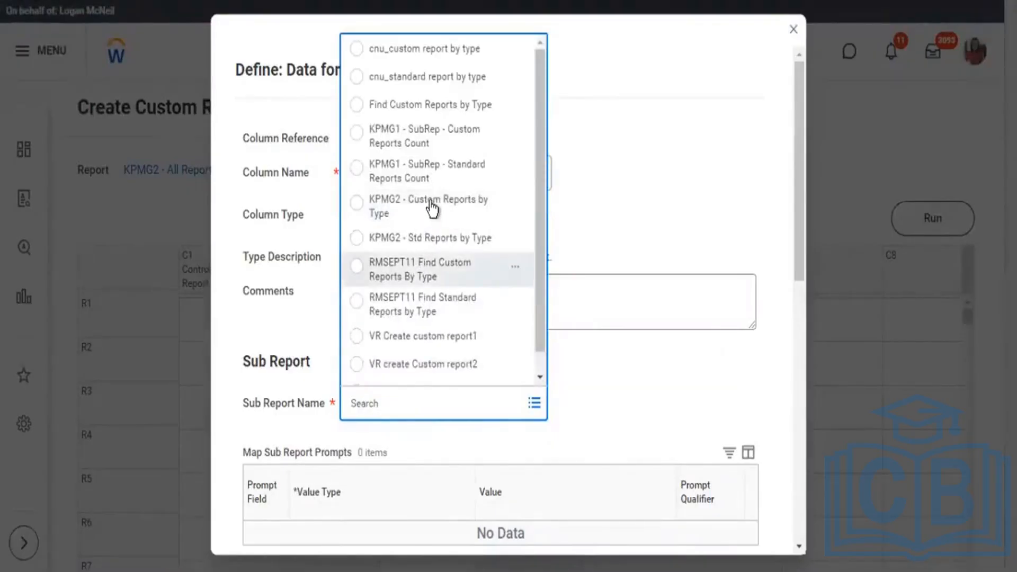
pyautogui.click(459, 206)
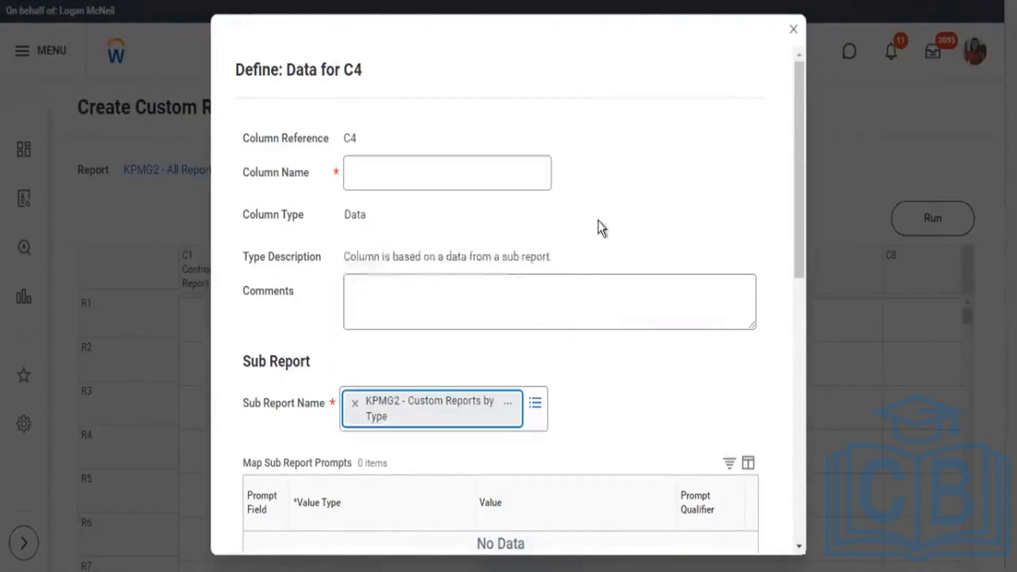
# Name the C4 data column Custom Reports Count, keep Count as the field to aggregate, and save the definition.
pyautogui.click(441, 169)
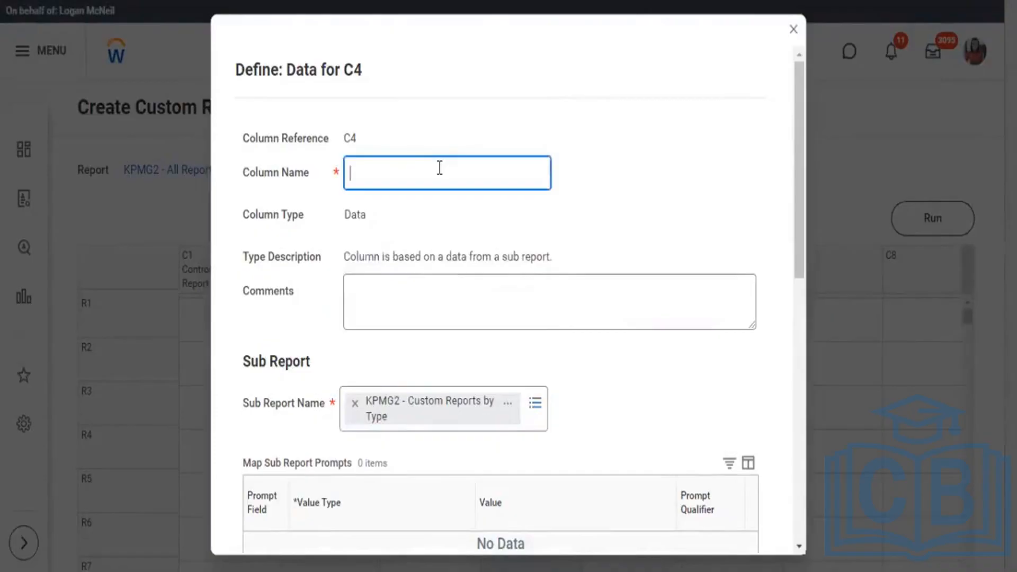
pyautogui.write('Custom Reports')
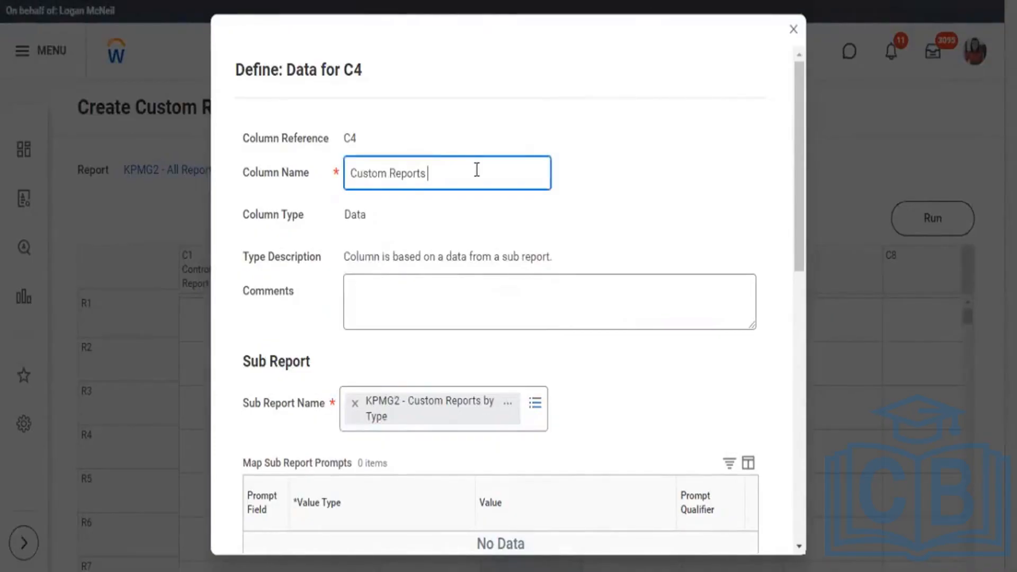
pyautogui.write(' Count')
pyautogui.scroll(-9, 592, 179)
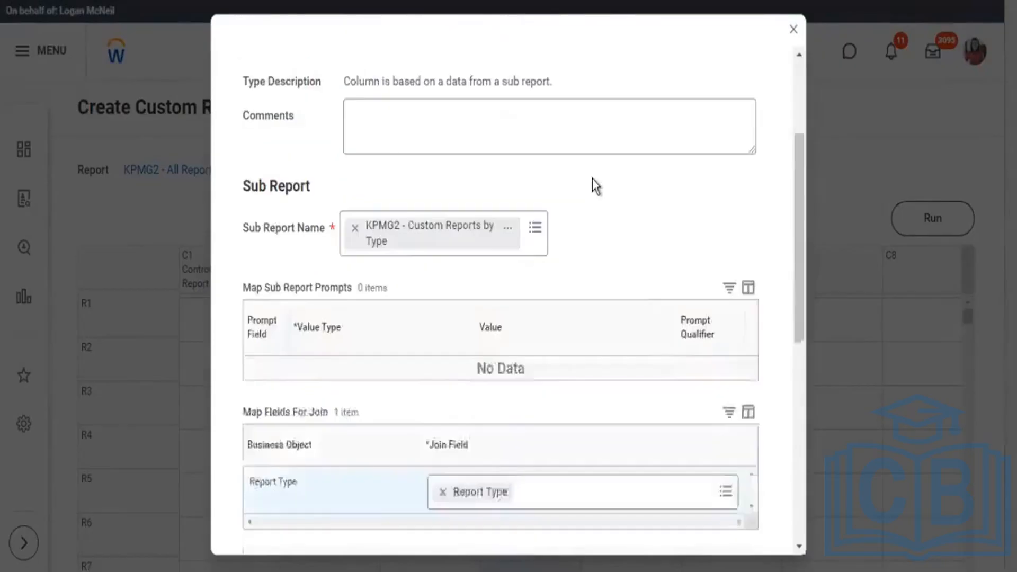
pyautogui.scroll(-2, 343, 236)
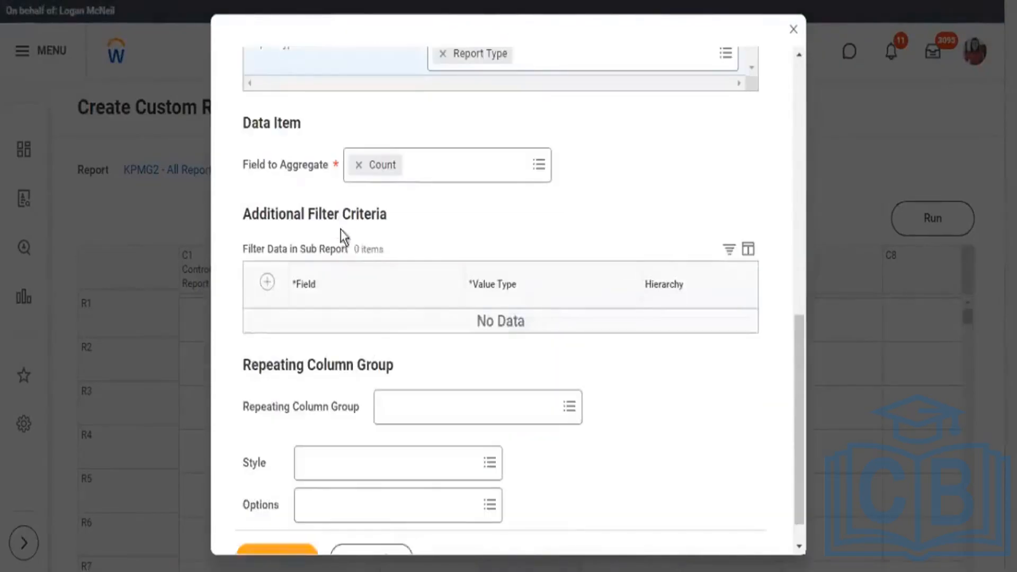
pyautogui.scroll(-1, 351, 257)
pyautogui.click(286, 526)
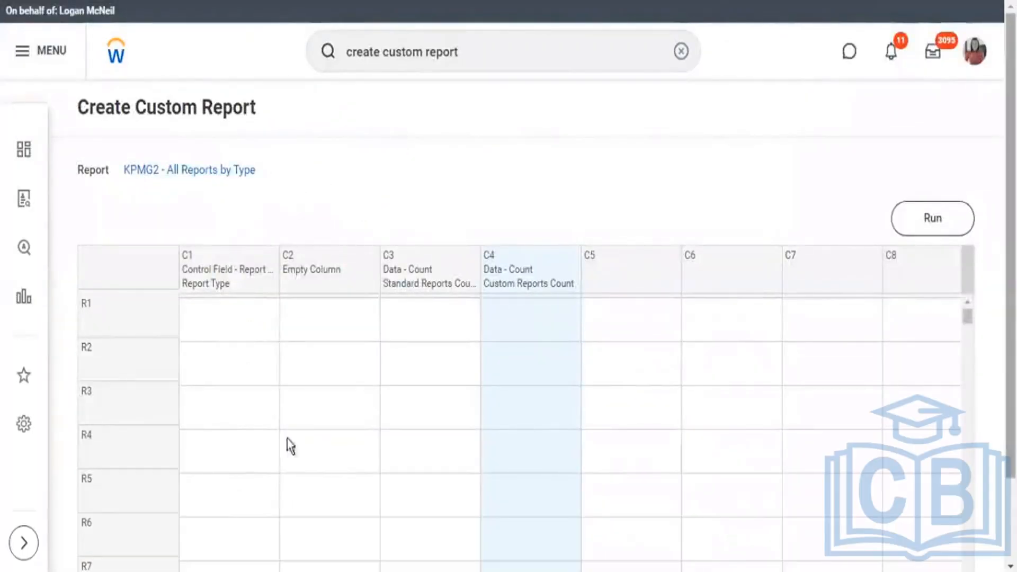
# Run the composite report and examine the standard and custom report counts for each report type.
pyautogui.click(927, 220)
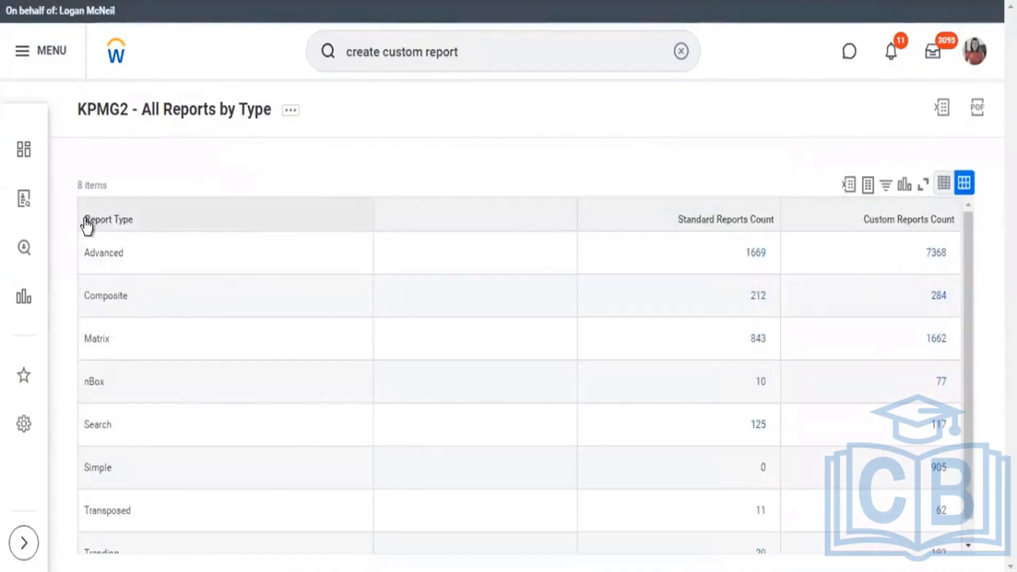
pyautogui.click(134, 227)
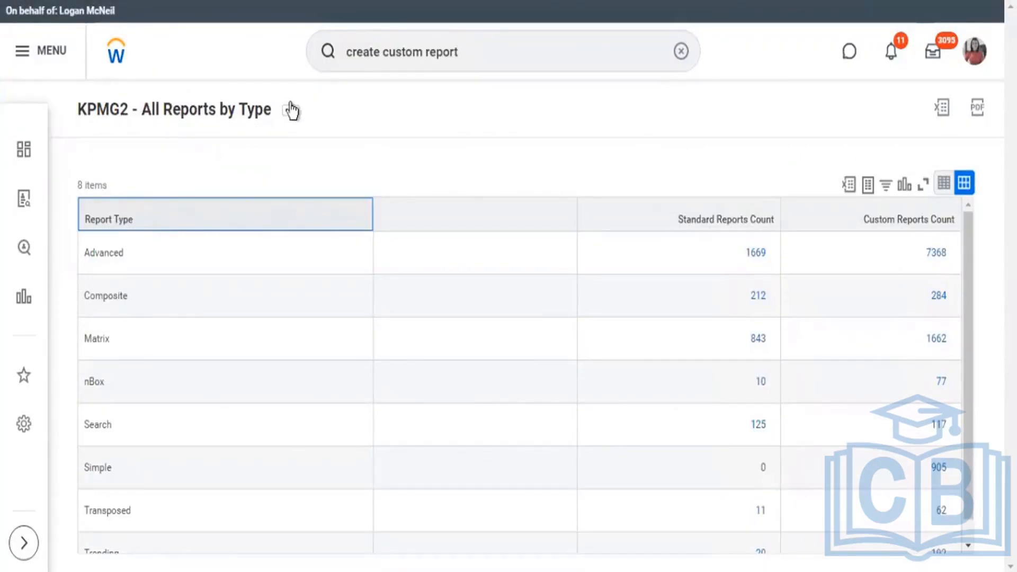
pyautogui.click(377, 157)
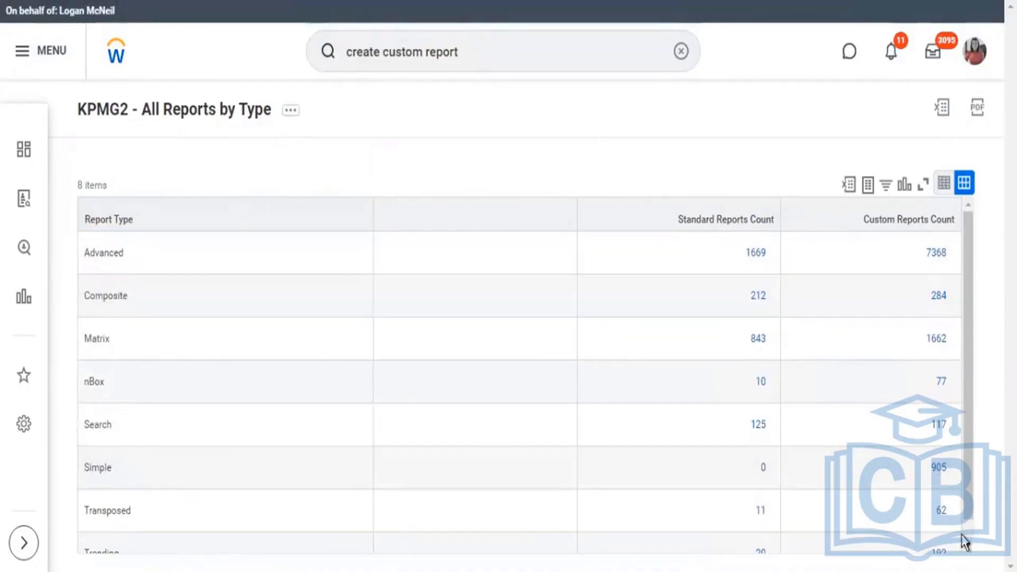
pyautogui.click(968, 545)
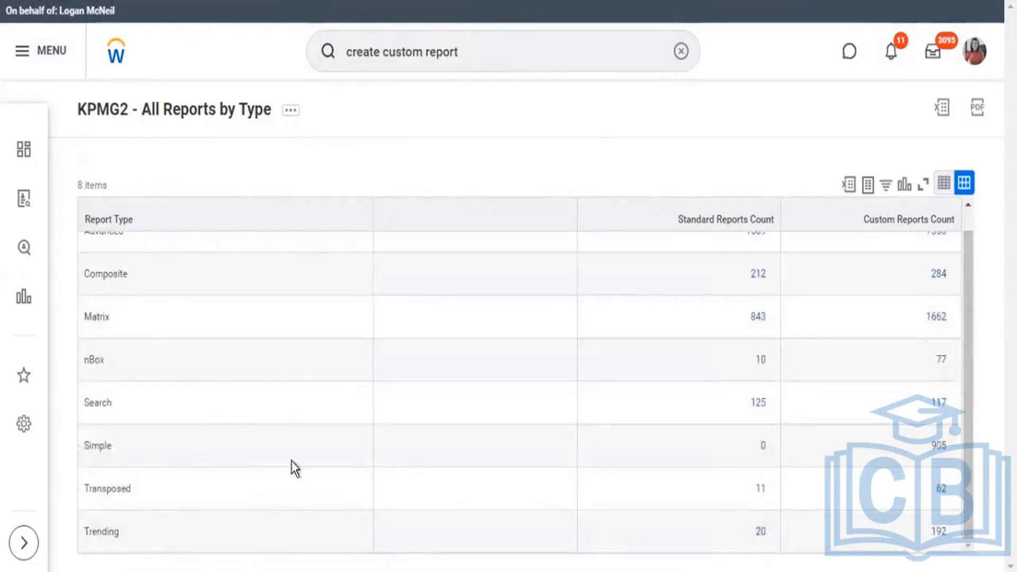
pyautogui.scroll(1, 476, 320)
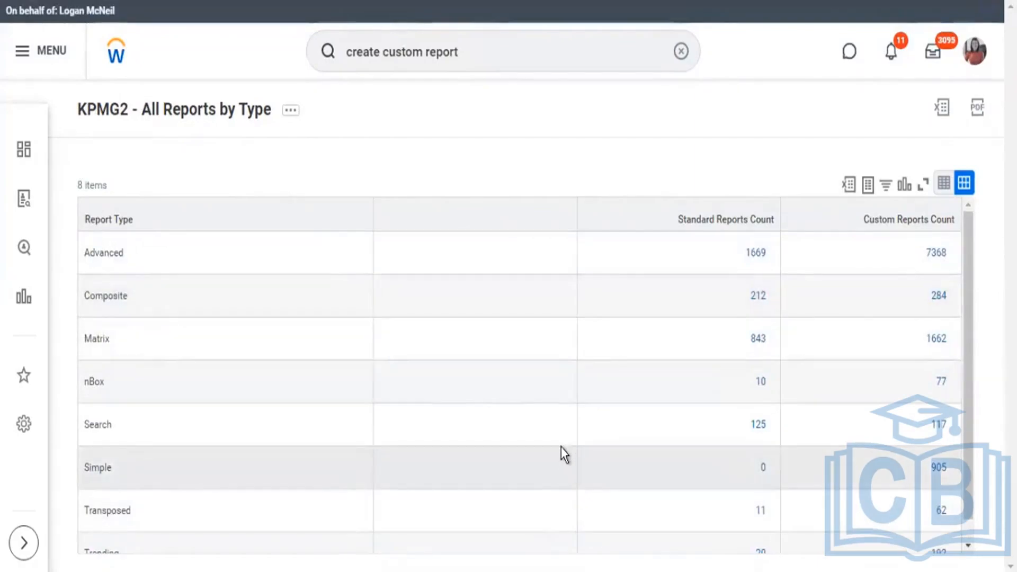
pyautogui.scroll(-1, 564, 454)
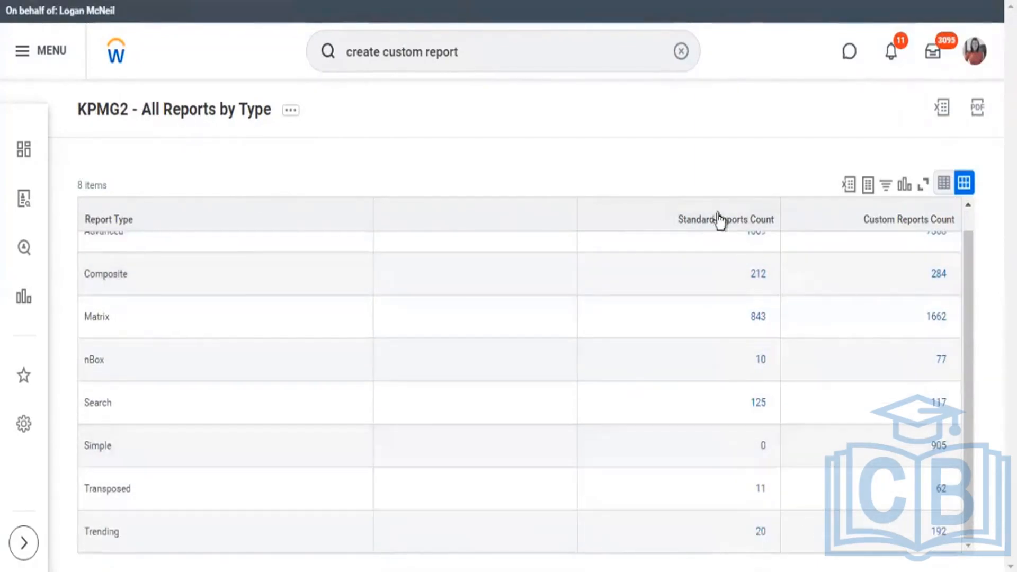
pyautogui.scroll(1, 696, 252)
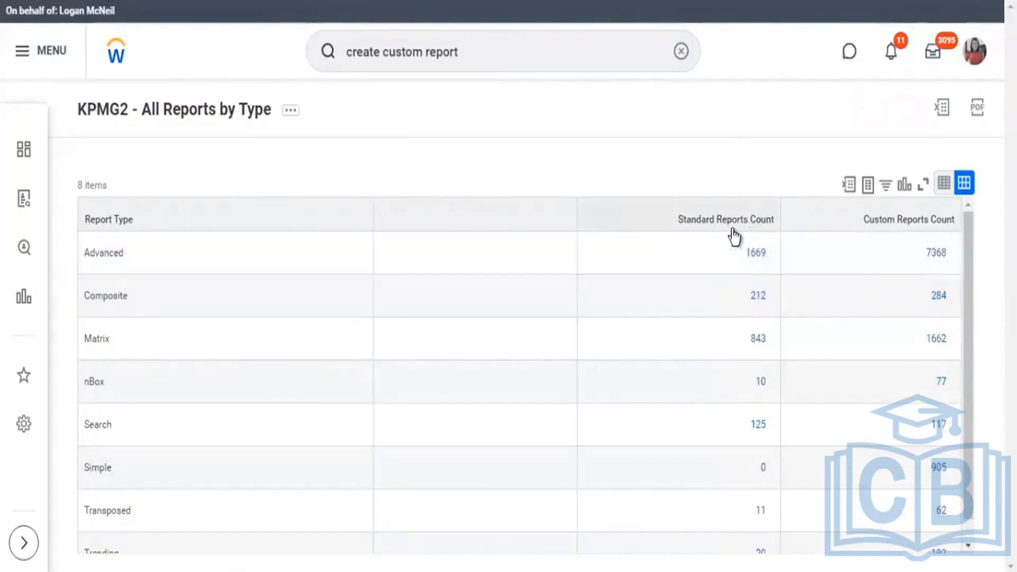
pyautogui.scroll(-1, 734, 344)
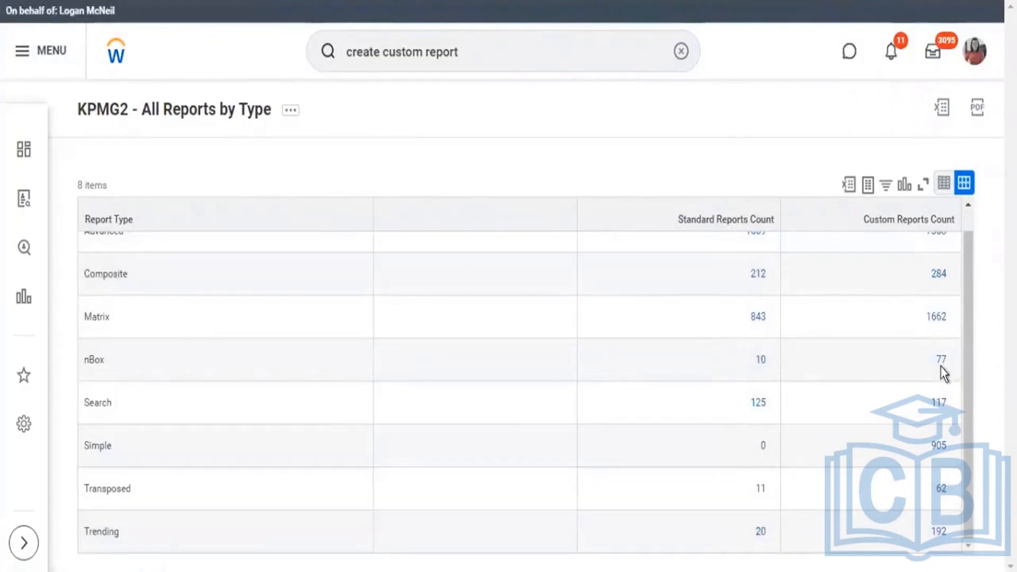
pyautogui.scroll(1, 877, 239)
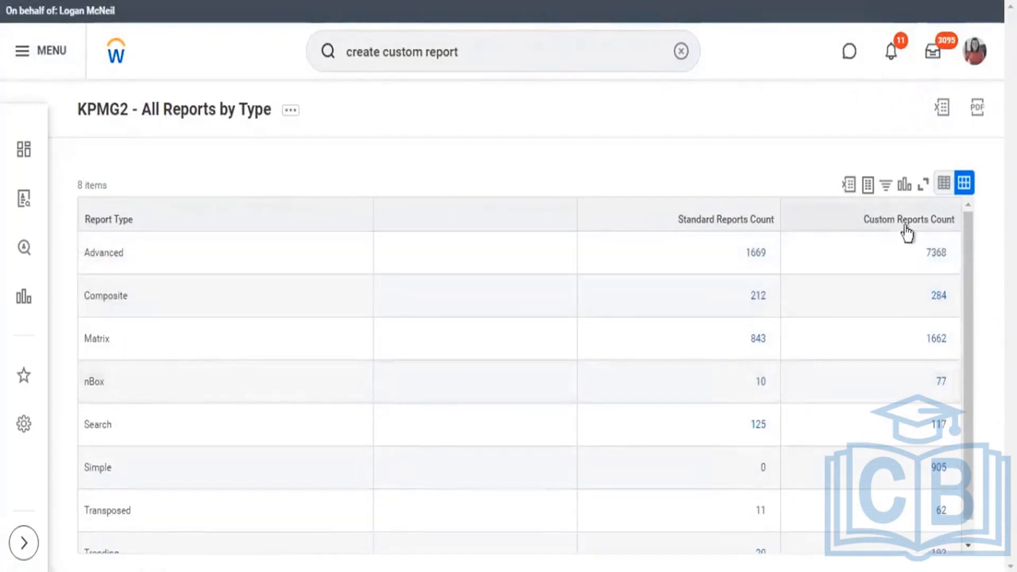
pyautogui.scroll(-1, 918, 347)
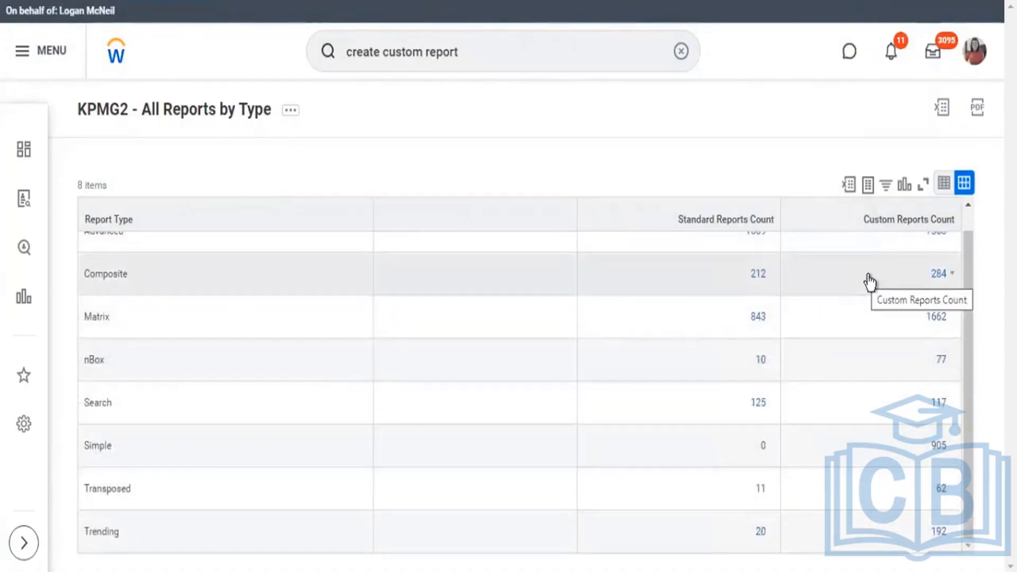
pyautogui.scroll(1, 869, 282)
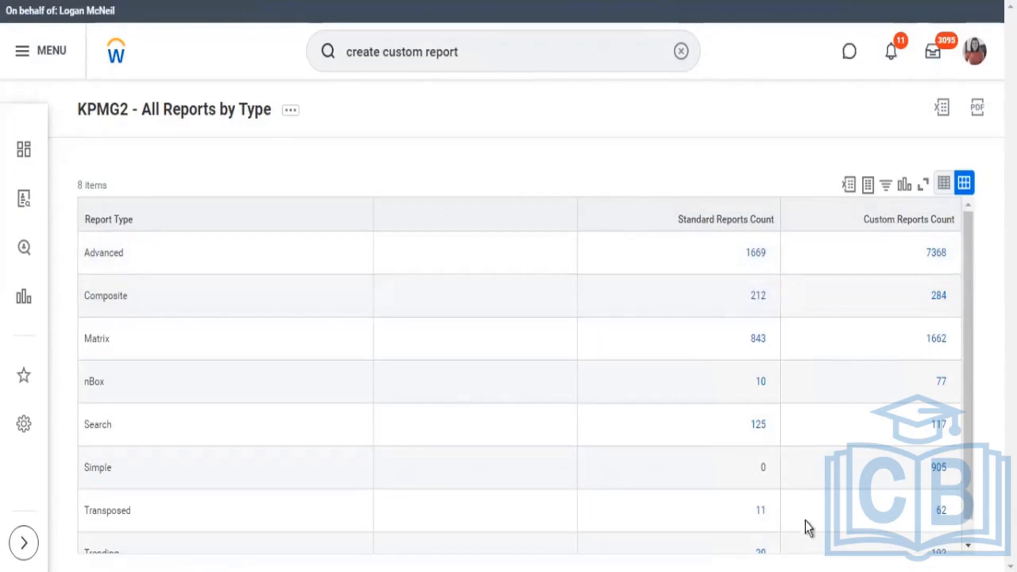
# Return to the KPMG2 - All Reports by Type definition and open a Calculation definition for column C5, bringing up its calculation type choices.
pyautogui.click(228, 123)
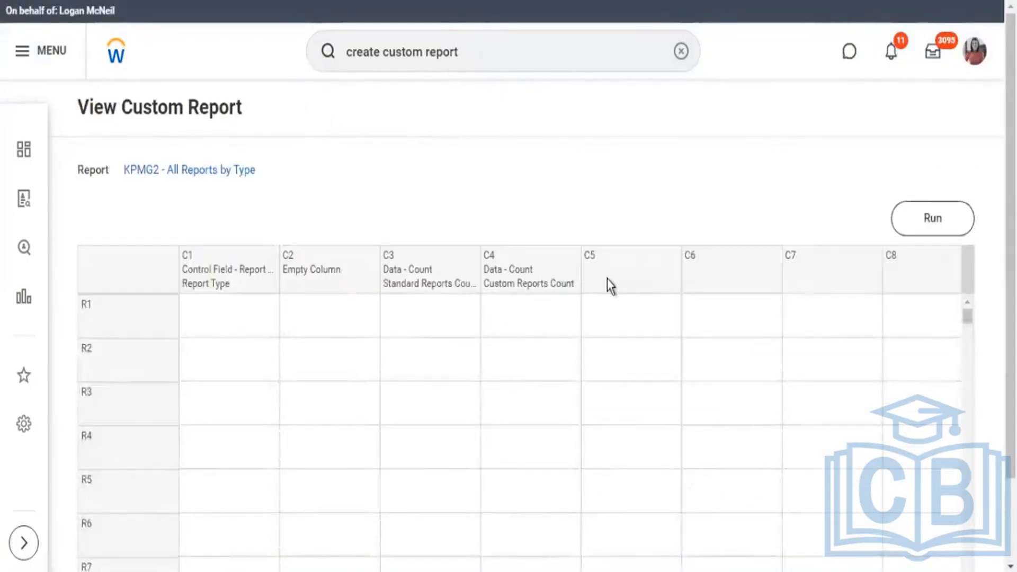
pyautogui.click(630, 270)
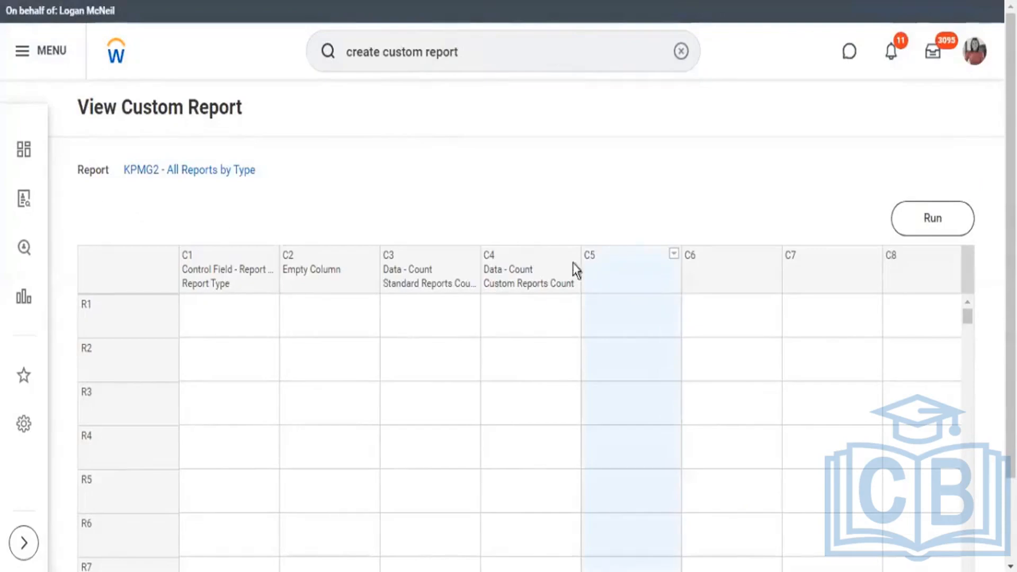
pyautogui.click(674, 255)
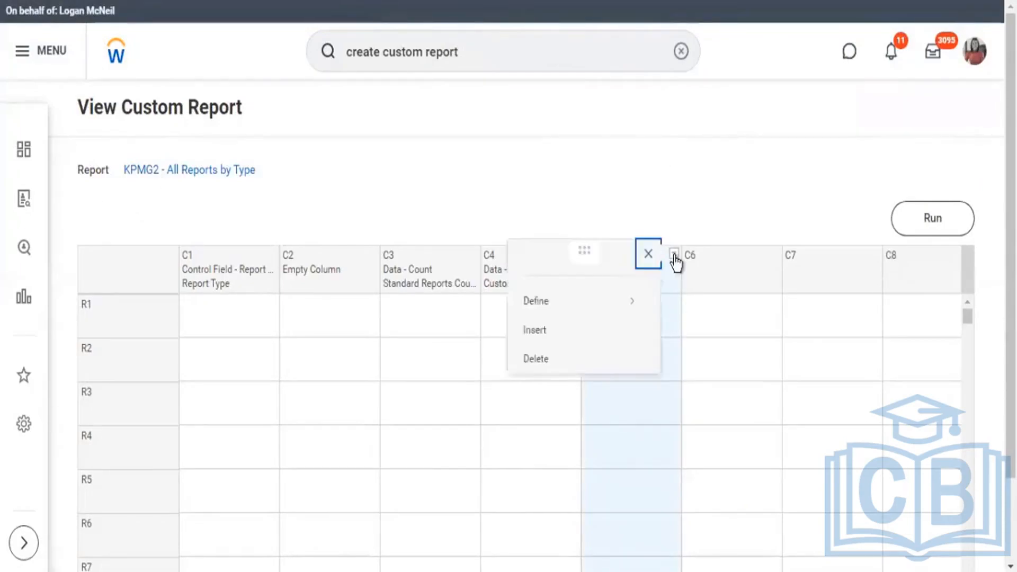
pyautogui.moveTo(560, 308)
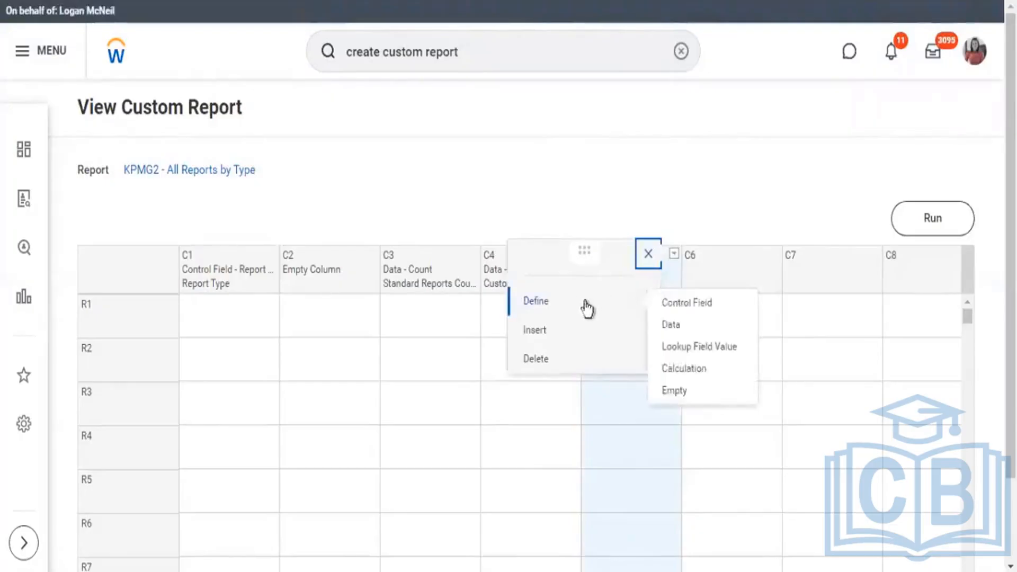
pyautogui.click(688, 370)
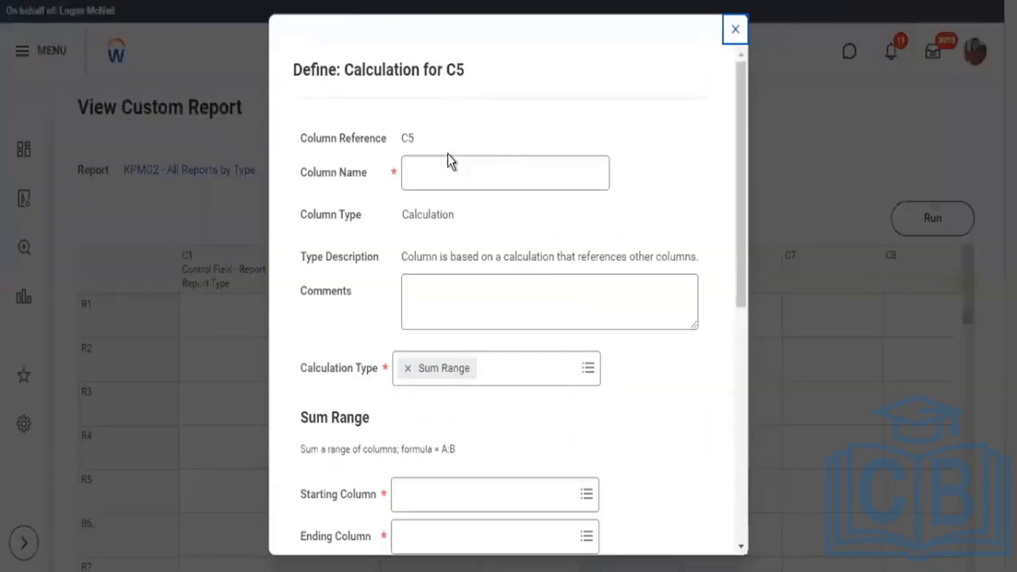
pyautogui.scroll(-3, 645, 325)
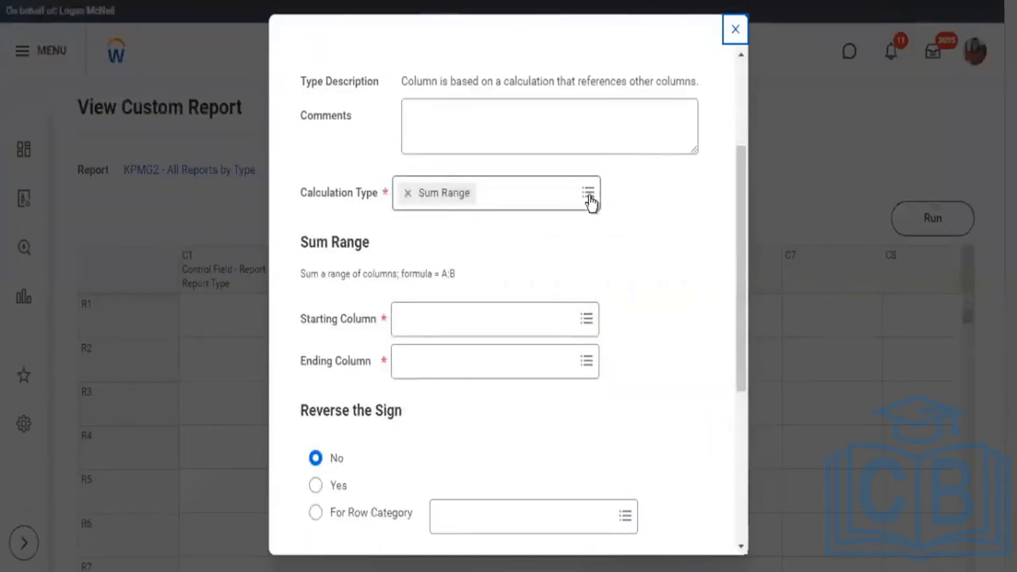
pyautogui.click(588, 193)
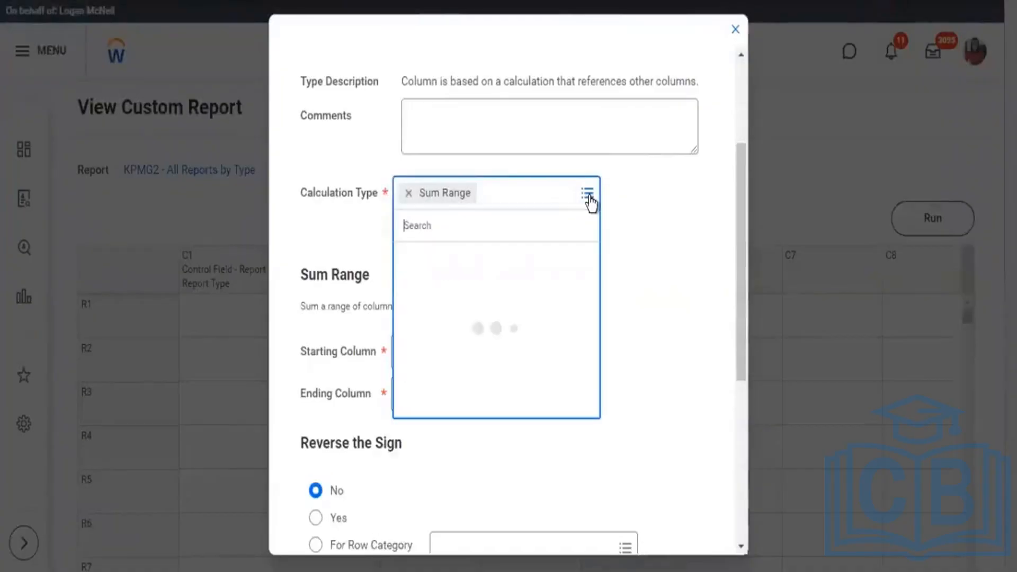
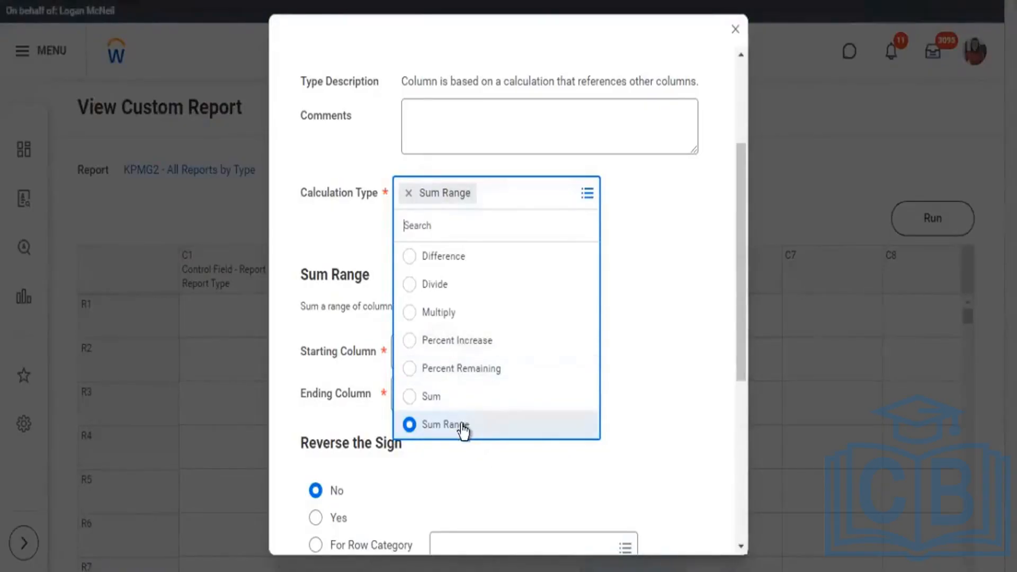
# Set the C5 calculation type to Sum and include the Standard Reports Count (C3) and Custom Reports Count (C4) columns.
pyautogui.click(433, 401)
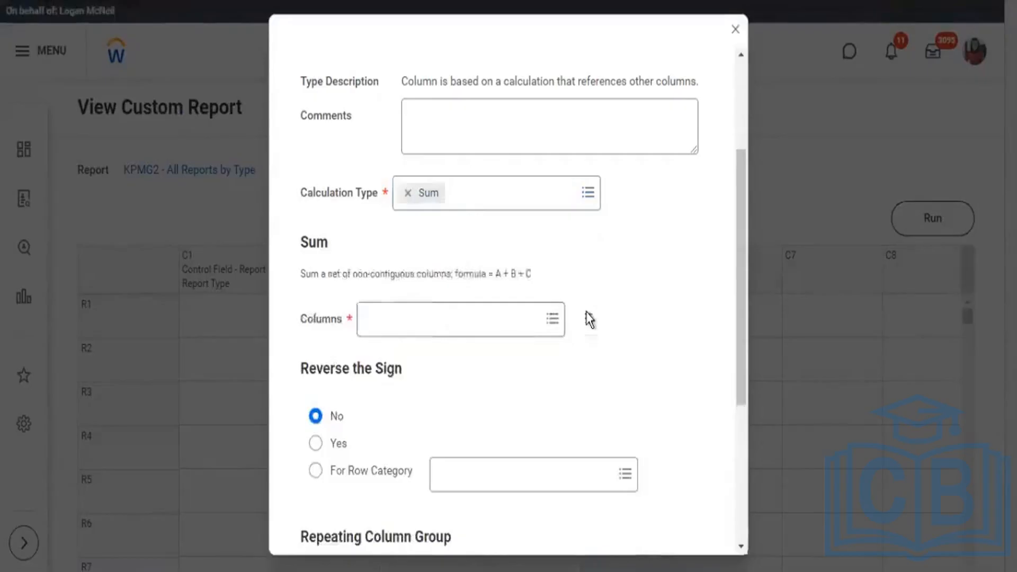
pyautogui.click(560, 326)
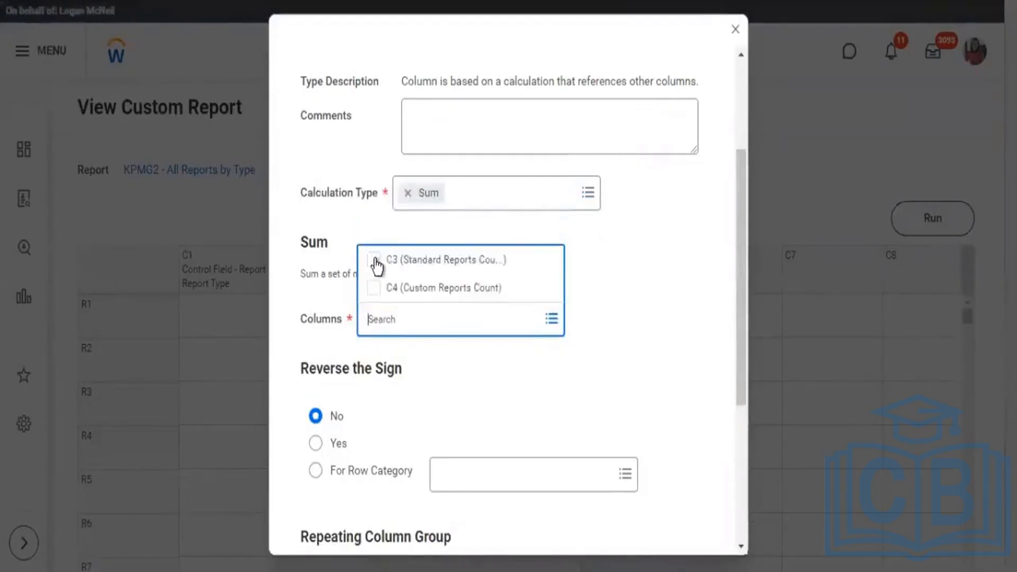
pyautogui.click(381, 272)
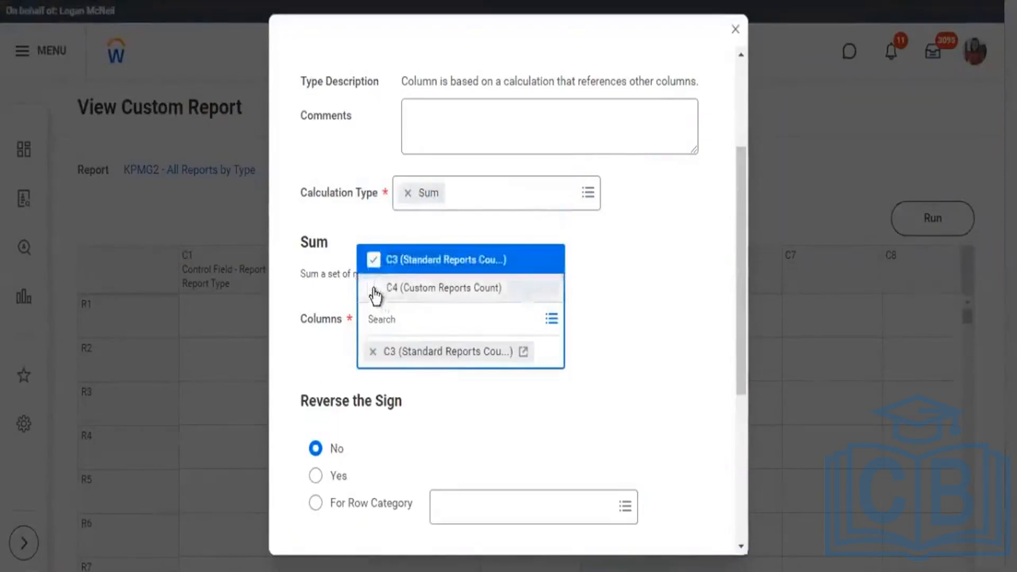
pyautogui.click(372, 288)
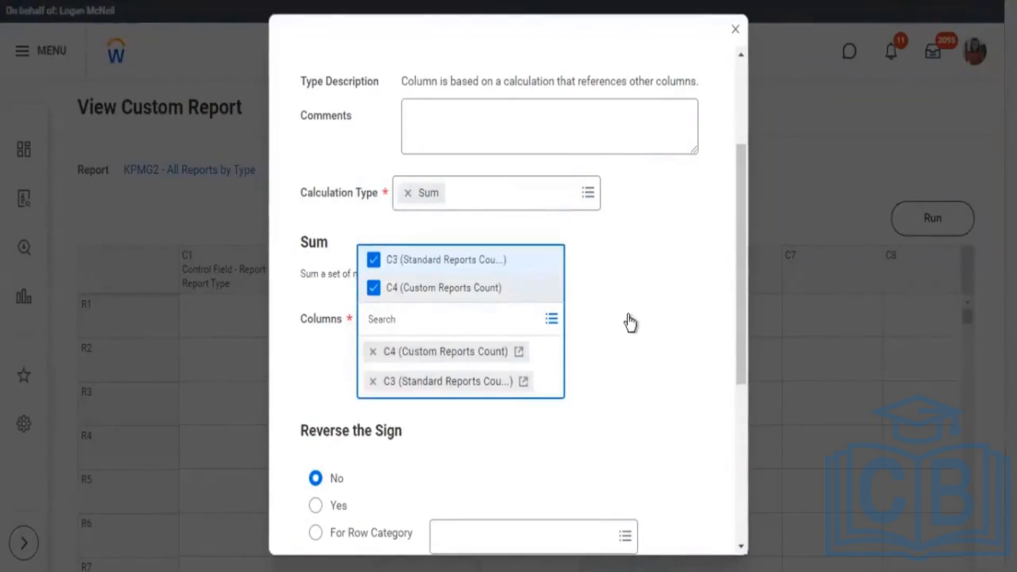
pyautogui.click(632, 316)
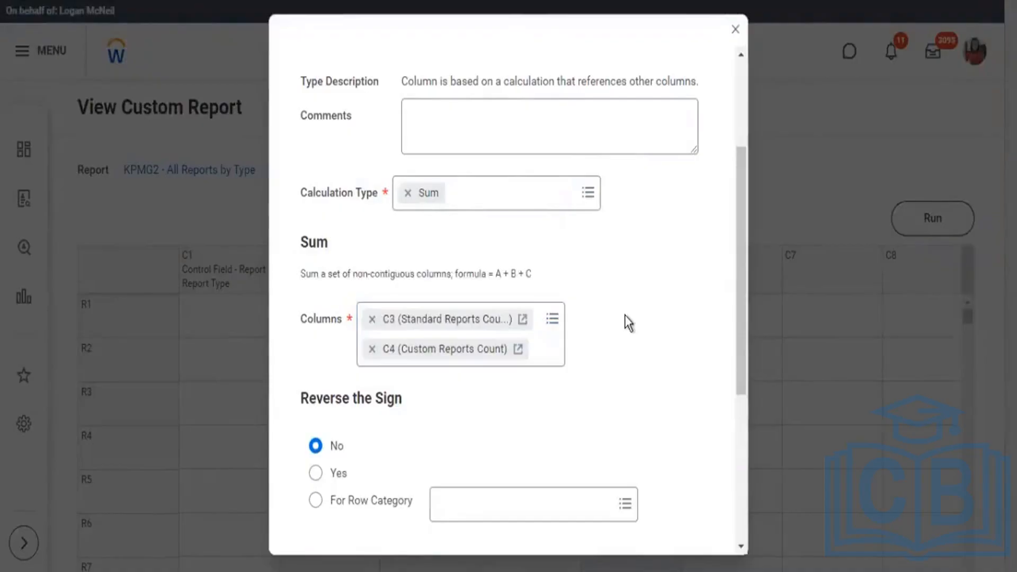
# Name the C5 calculation column Total Report Count and save its definition.
pyautogui.scroll(3, 535, 238)
pyautogui.click(479, 189)
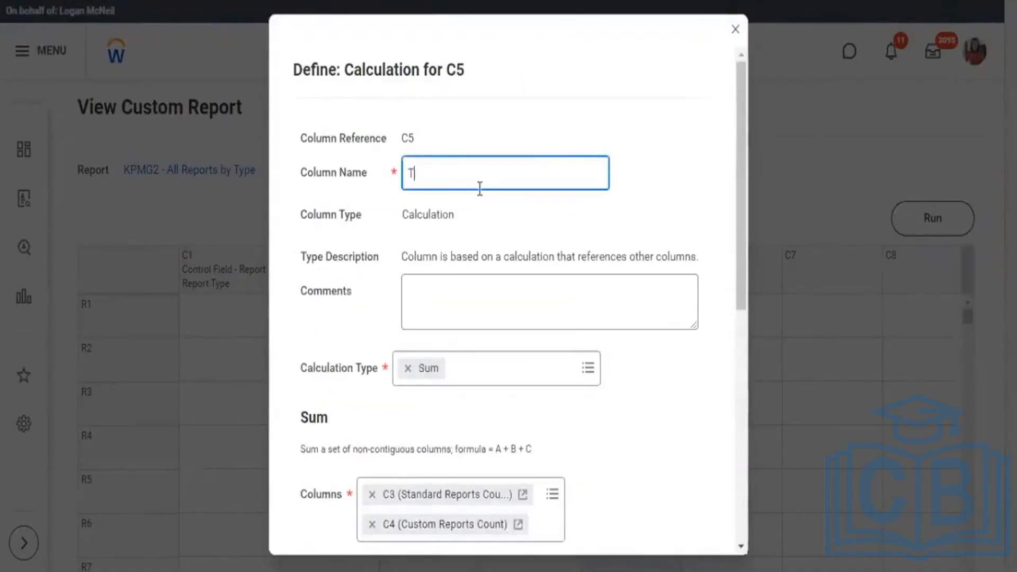
pyautogui.write('Total Report Count')
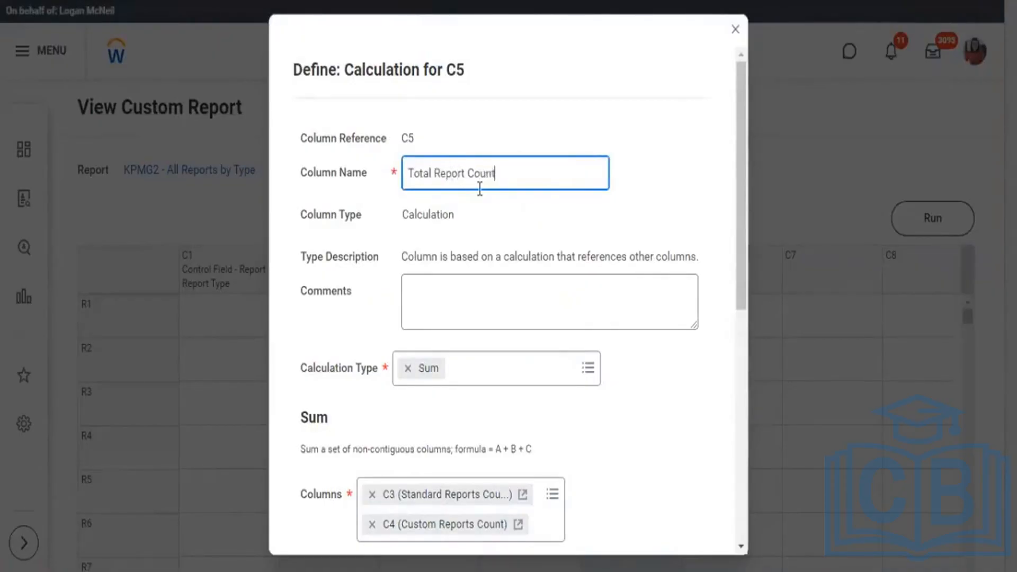
pyautogui.scroll(-9, 506, 270)
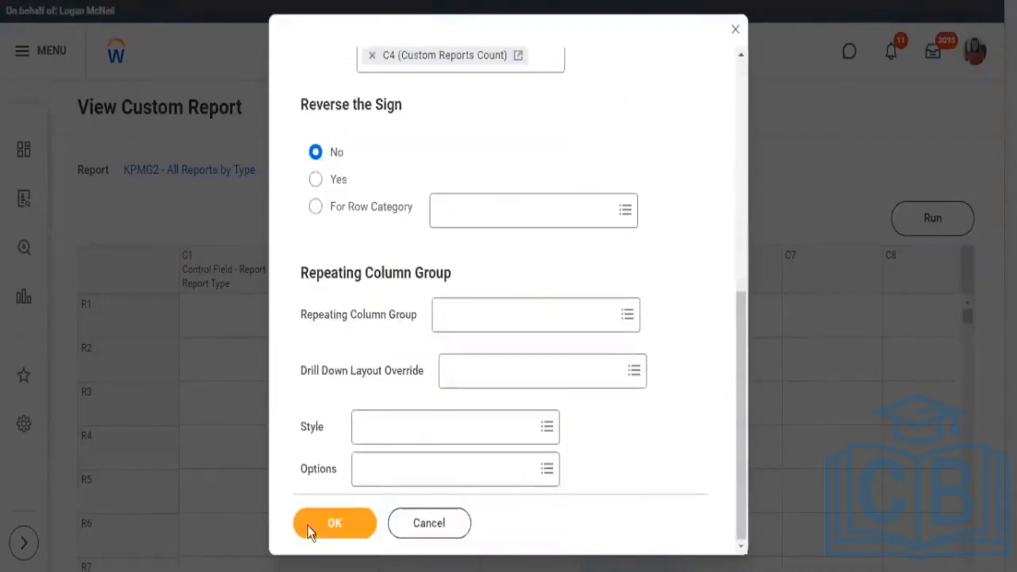
pyautogui.click(325, 525)
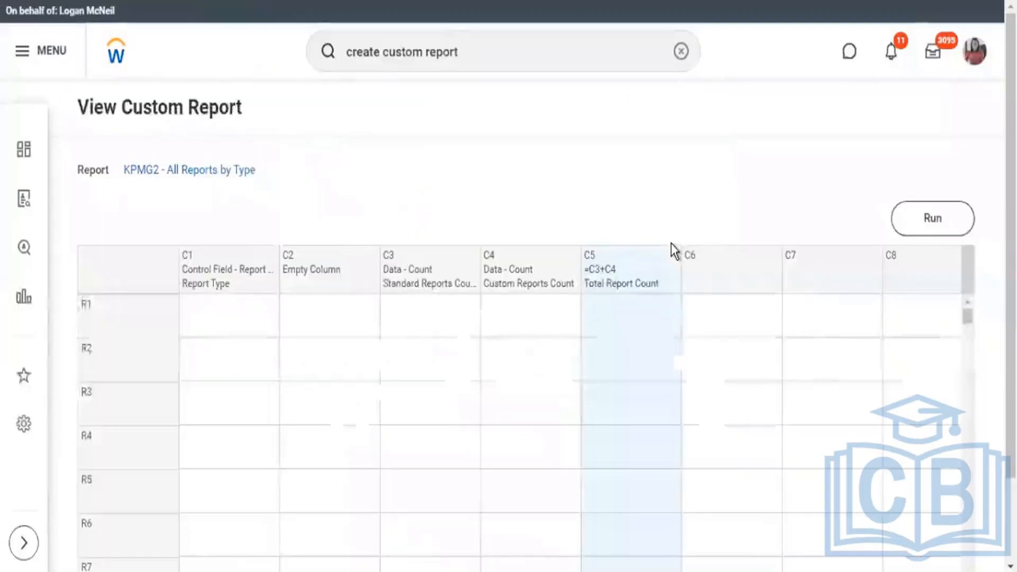
# Run the composite report and examine the Total Report Count for each report type.
pyautogui.click(933, 218)
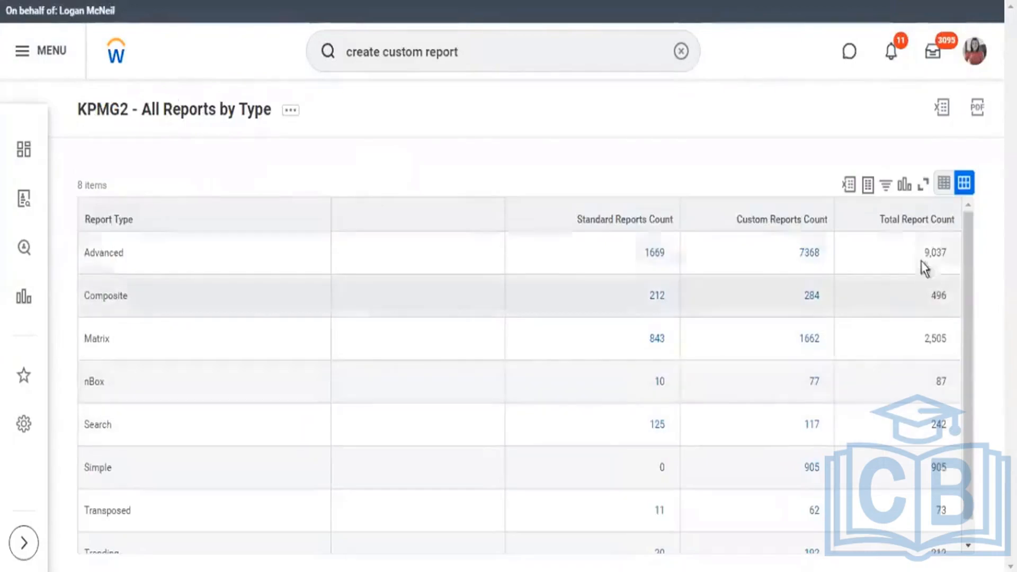
pyautogui.scroll(-1, 904, 328)
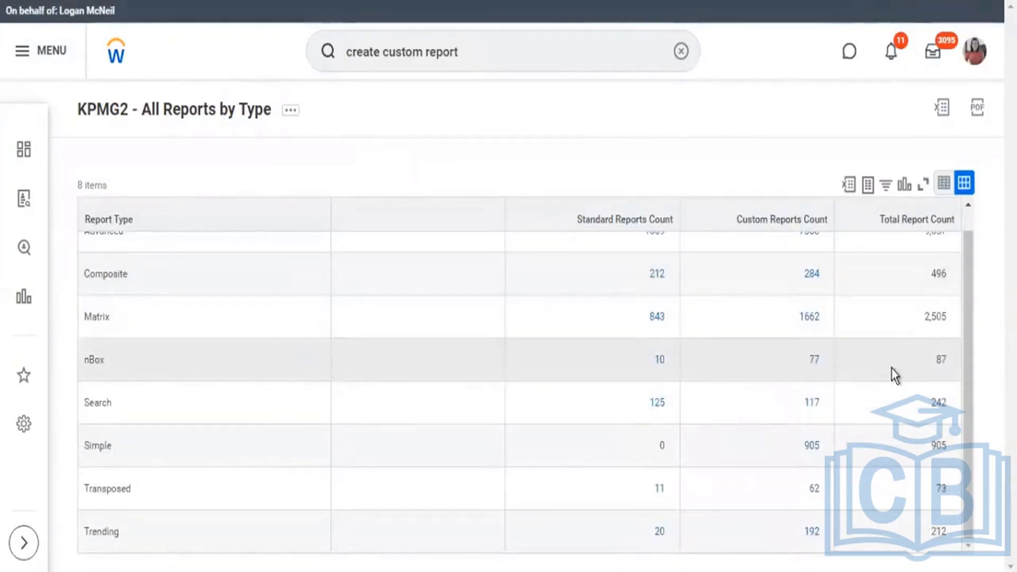
pyautogui.scroll(1, 893, 368)
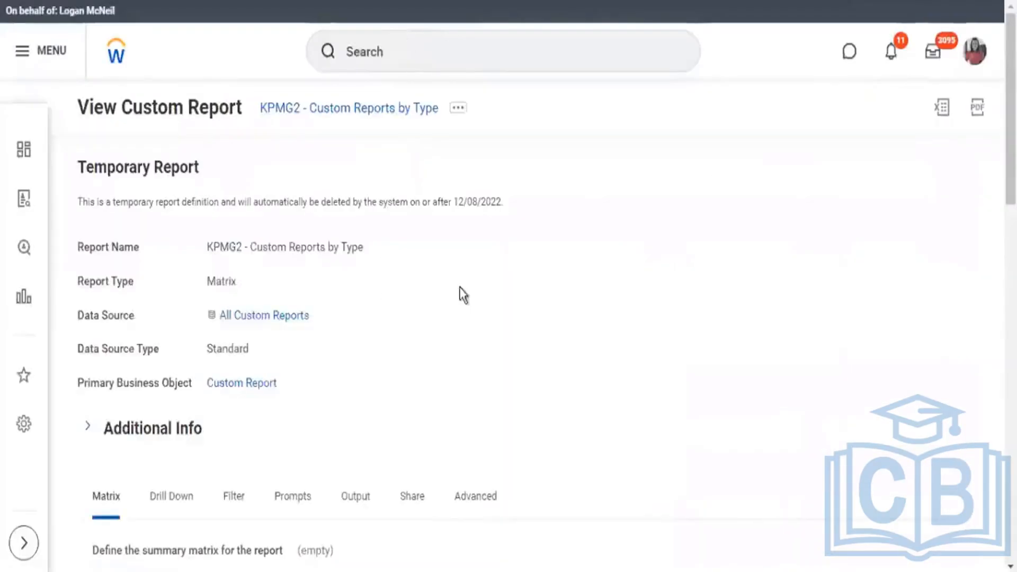
# Examine the custom matrix report's definition, comparing its plain Count summarization with the Count labelled Percent and shown as Percent of Column Total.
pyautogui.scroll(-10, 459, 313)
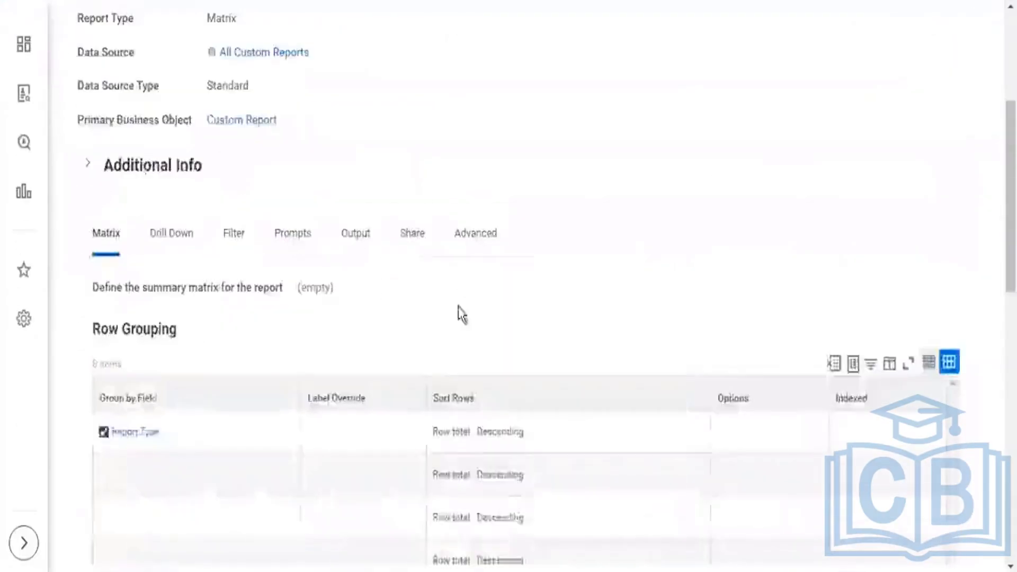
pyautogui.scroll(-9, 459, 313)
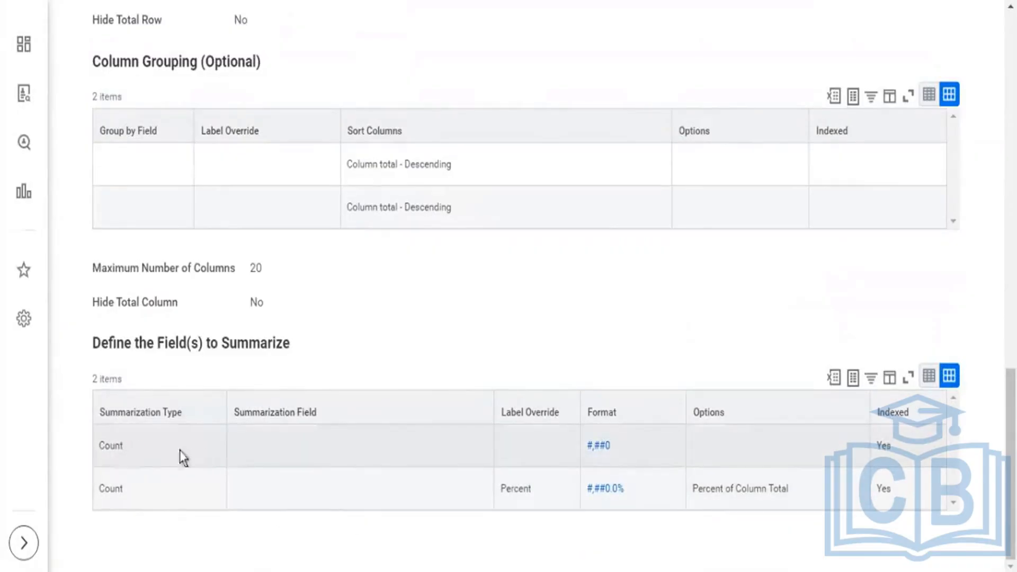
pyautogui.click(164, 451)
pyautogui.click(164, 485)
pyautogui.click(166, 465)
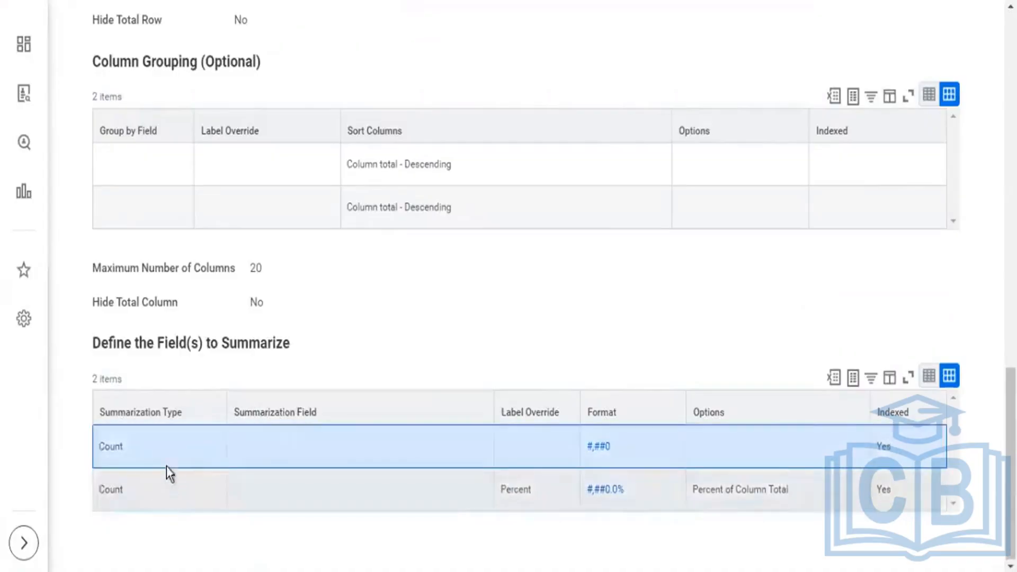
pyautogui.click(165, 486)
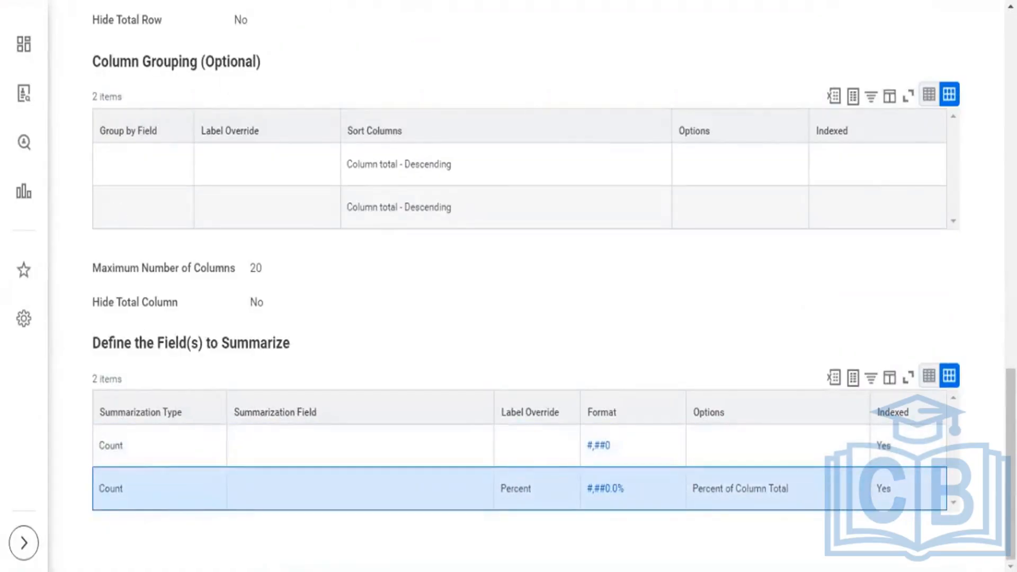
pyautogui.hotkey('ctrl', 'Tab')
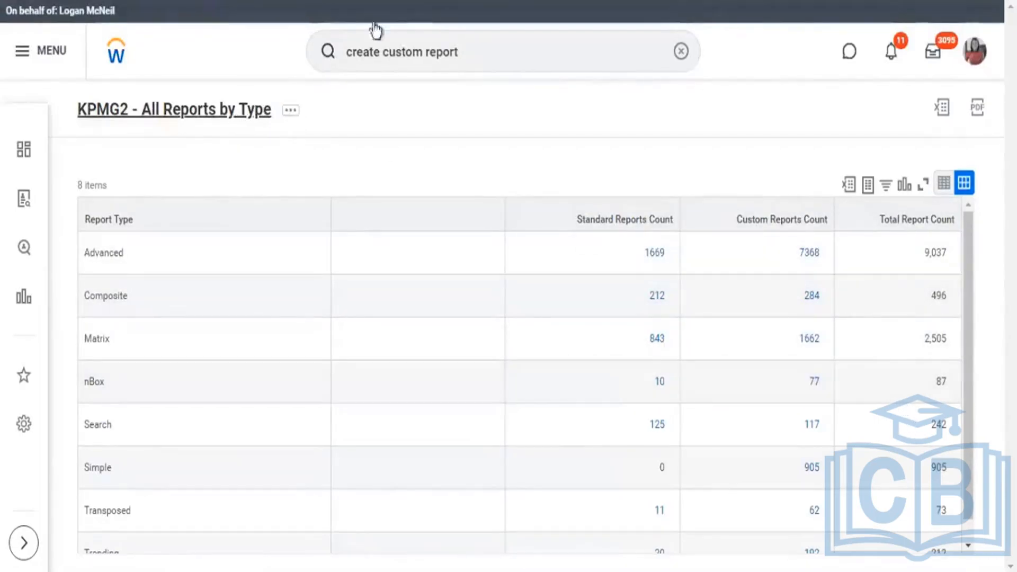
pyautogui.hotkey('ctrl', 'Tab')
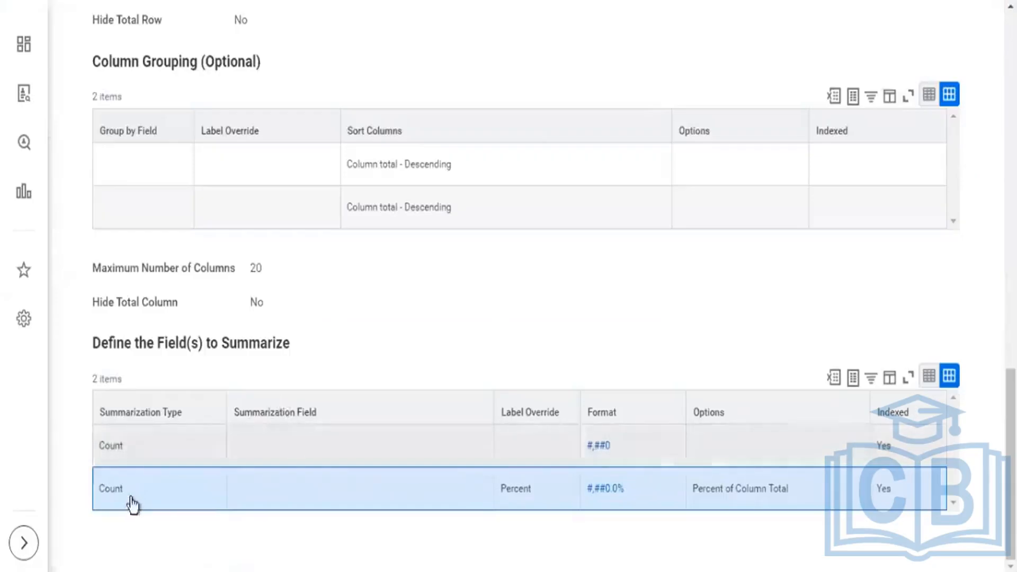
pyautogui.moveTo(104, 491); pyautogui.dragTo(125, 488)
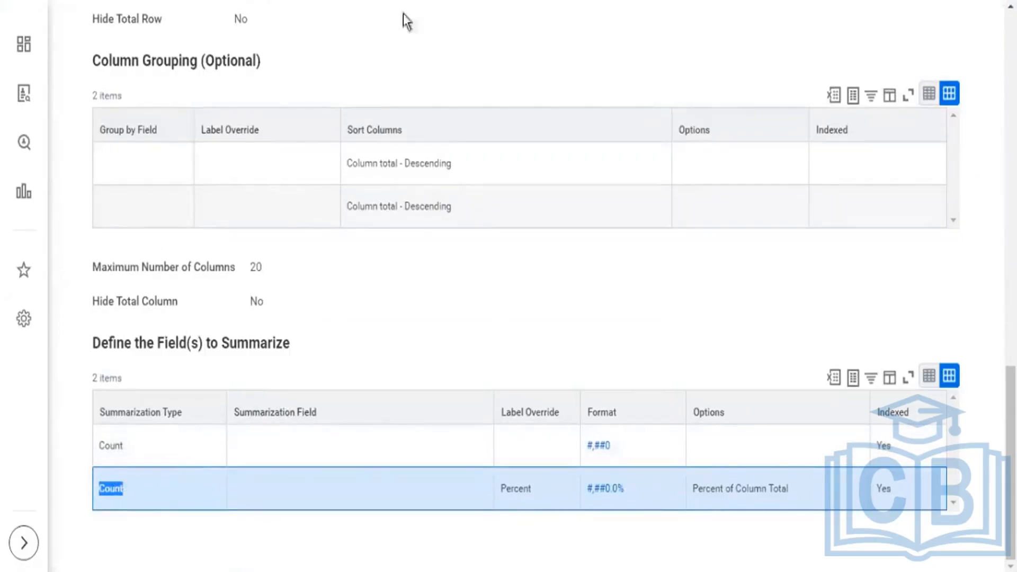
# Return to the KPMG2 - All Reports by Type definition and define column C6 as an Empty column.
pyautogui.hotkey('ctrl', 'Tab')
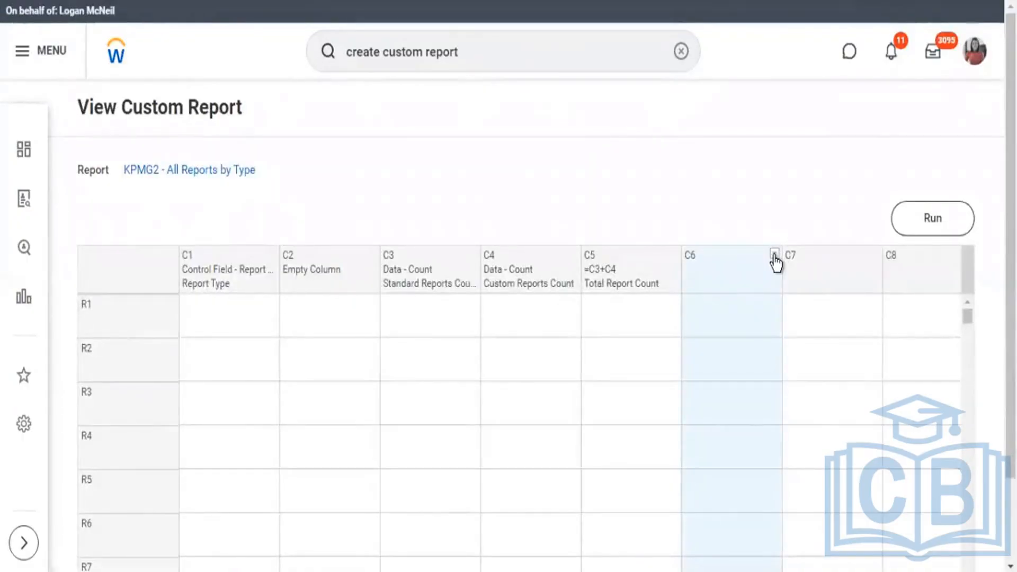
pyautogui.click(775, 262)
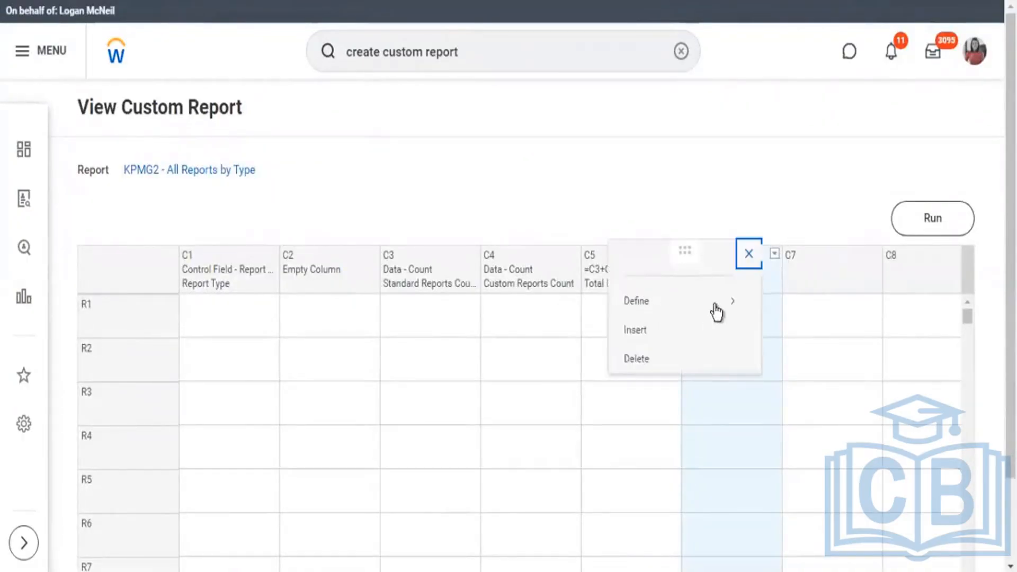
pyautogui.moveTo(716, 312)
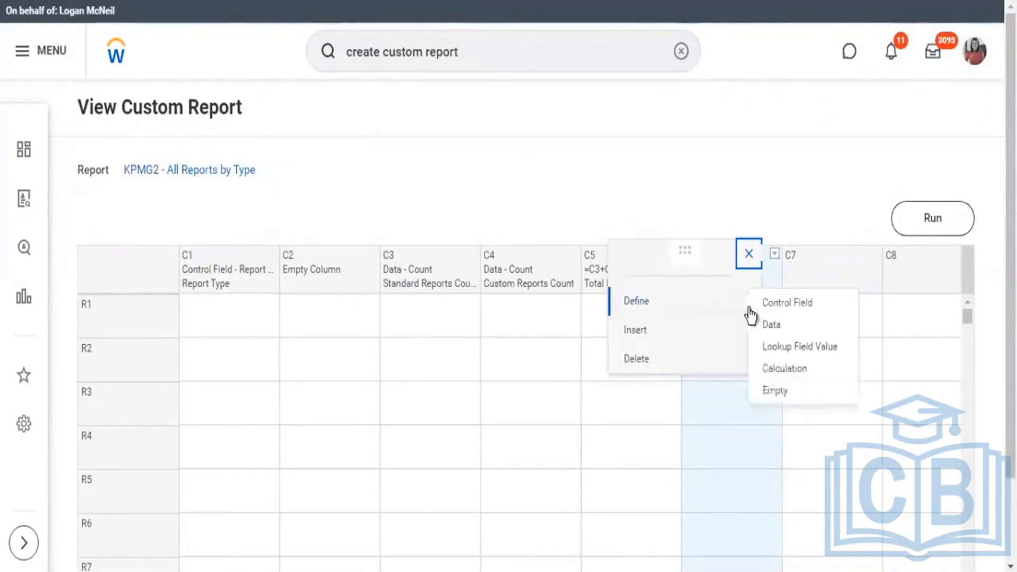
pyautogui.click(778, 394)
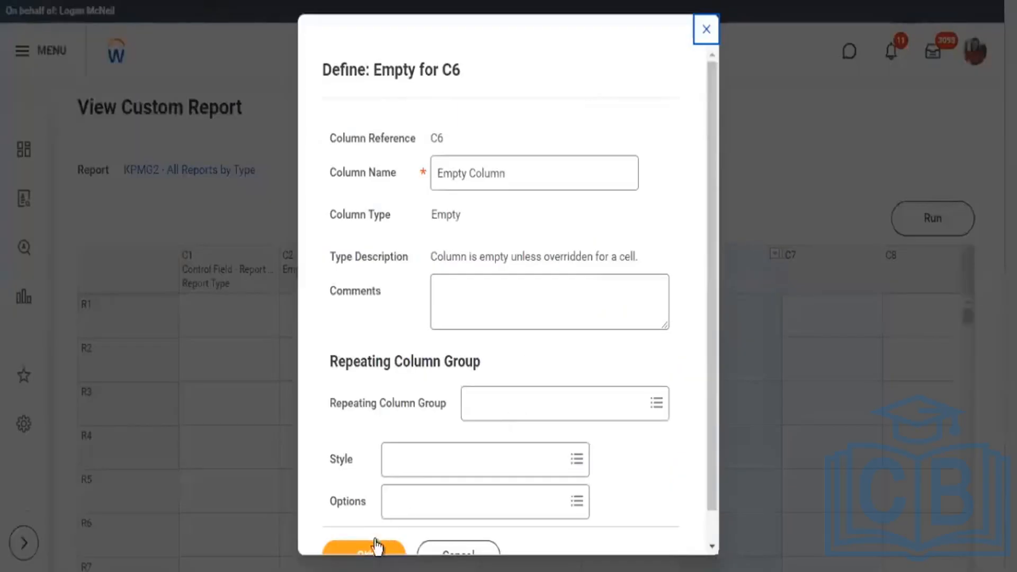
pyautogui.scroll(-1, 377, 538)
pyautogui.click(736, 109)
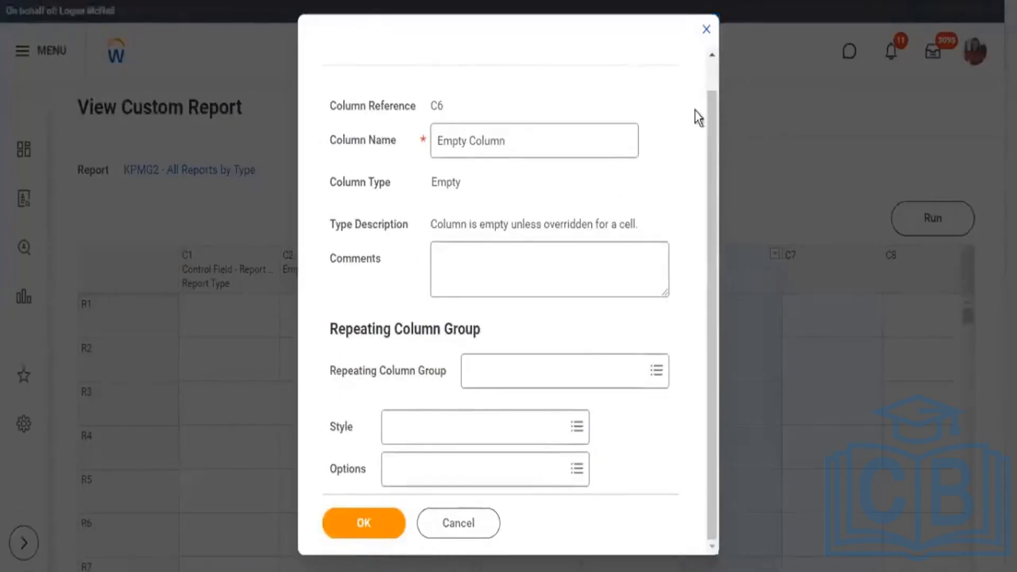
pyautogui.click(891, 237)
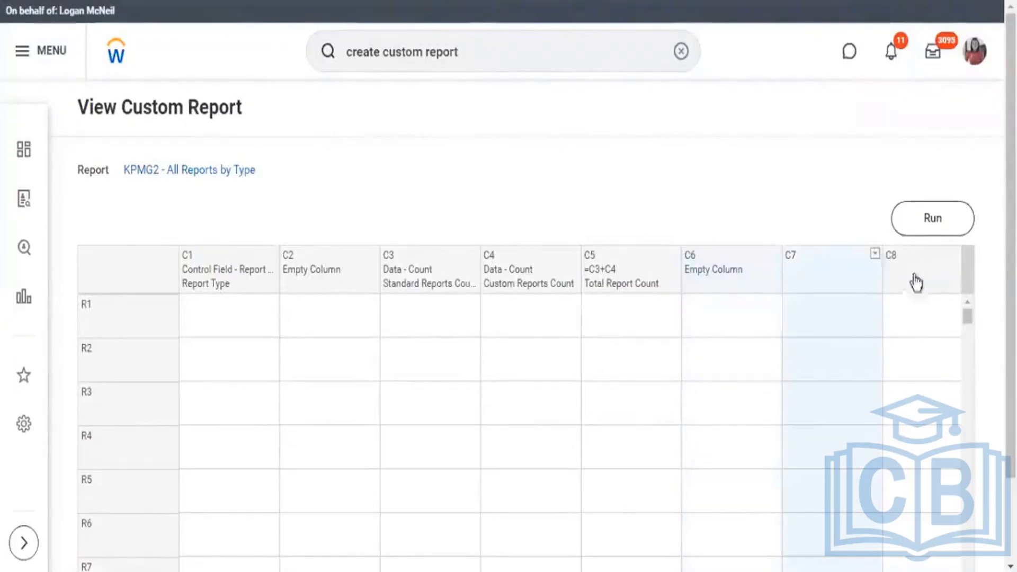
# Open a Data definition for column C7 and choose KPMG2 - Std Reports by Type as its sub report.
pyautogui.click(825, 310)
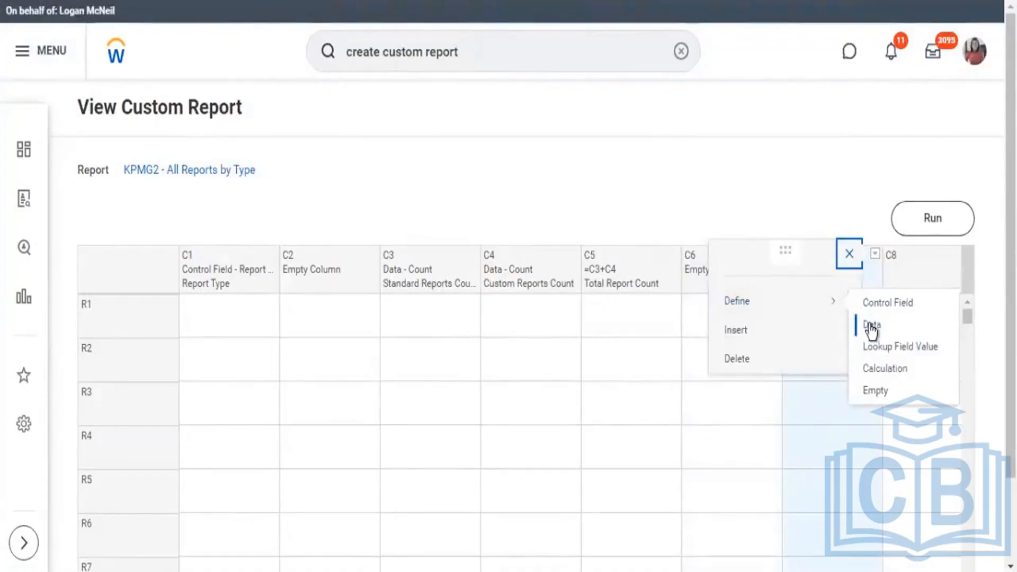
pyautogui.click(903, 333)
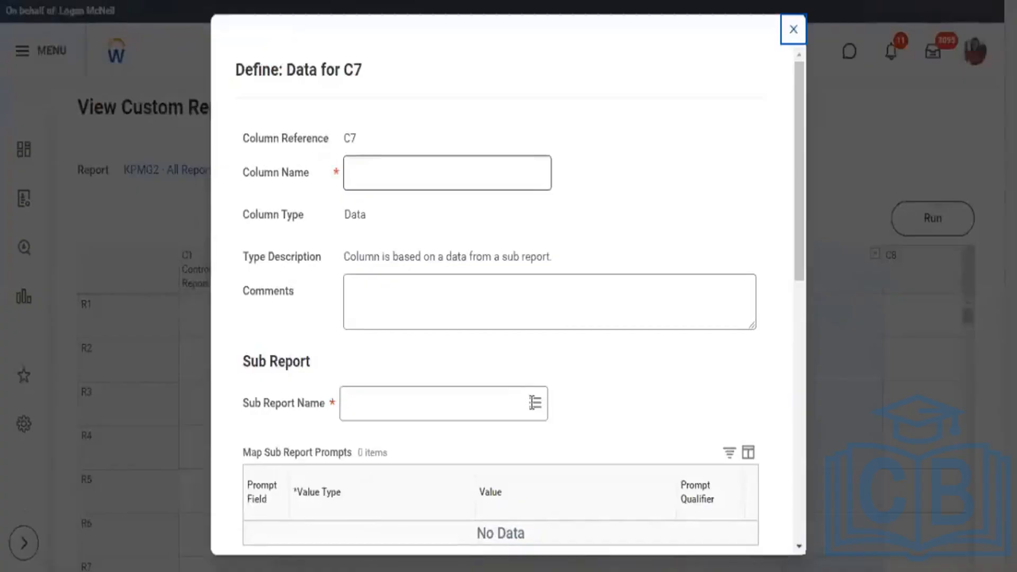
pyautogui.click(532, 403)
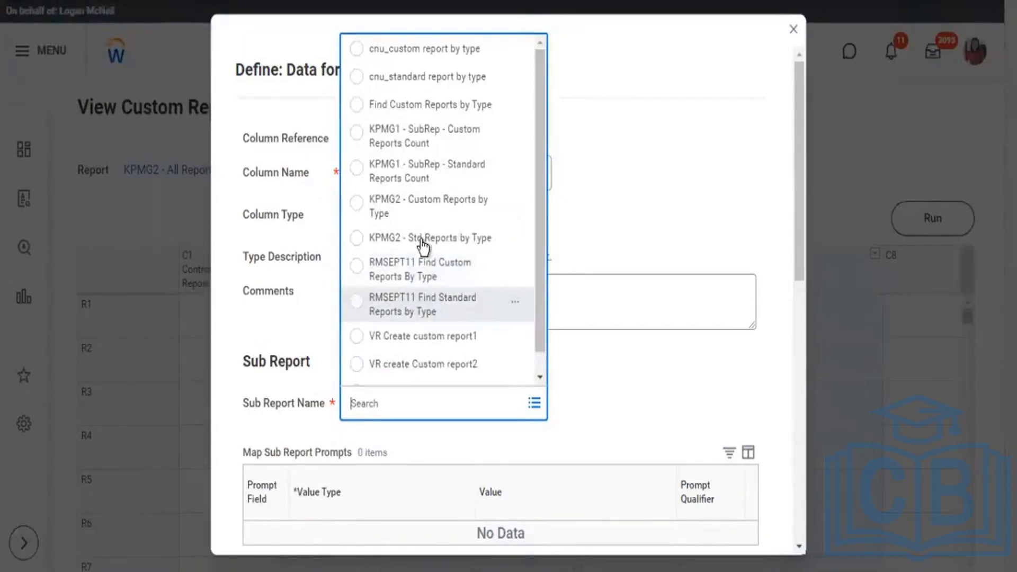
pyautogui.click(423, 238)
# Name the C7 data column Standard Report %, set Percent as the field to aggregate, and save the definition.
pyautogui.click(450, 171)
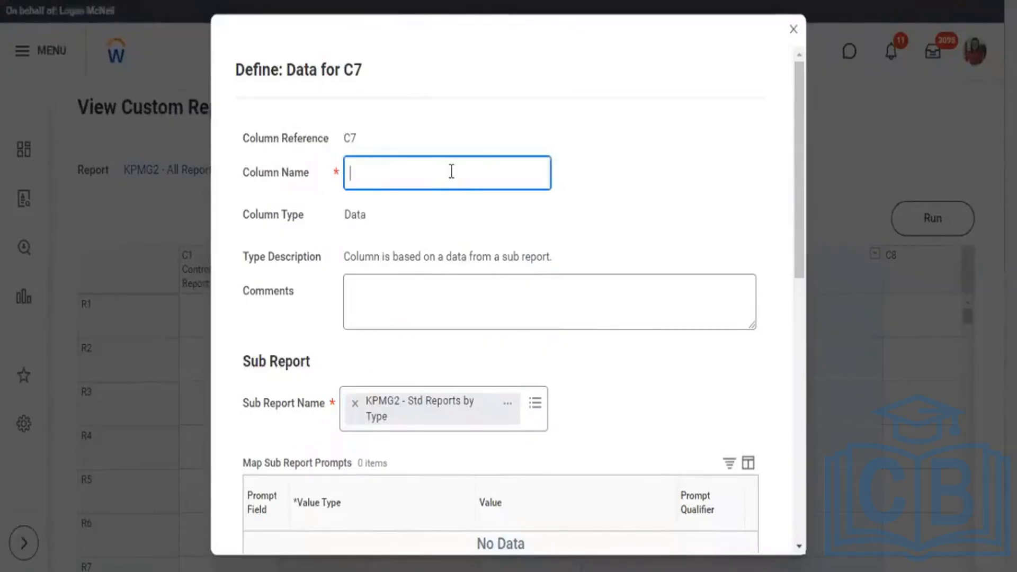
pyautogui.write('Sta')
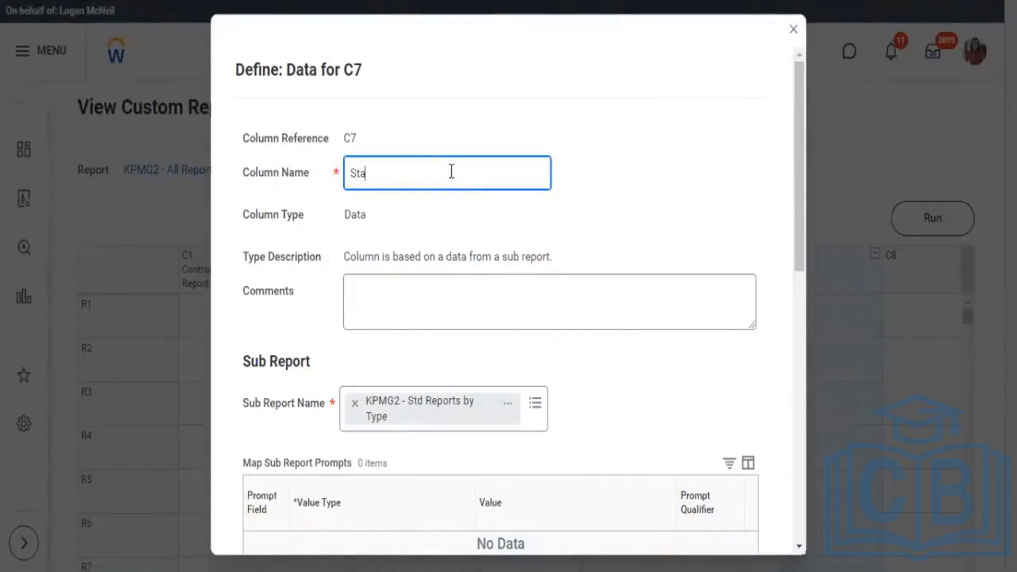
pyautogui.write('ndard Report %')
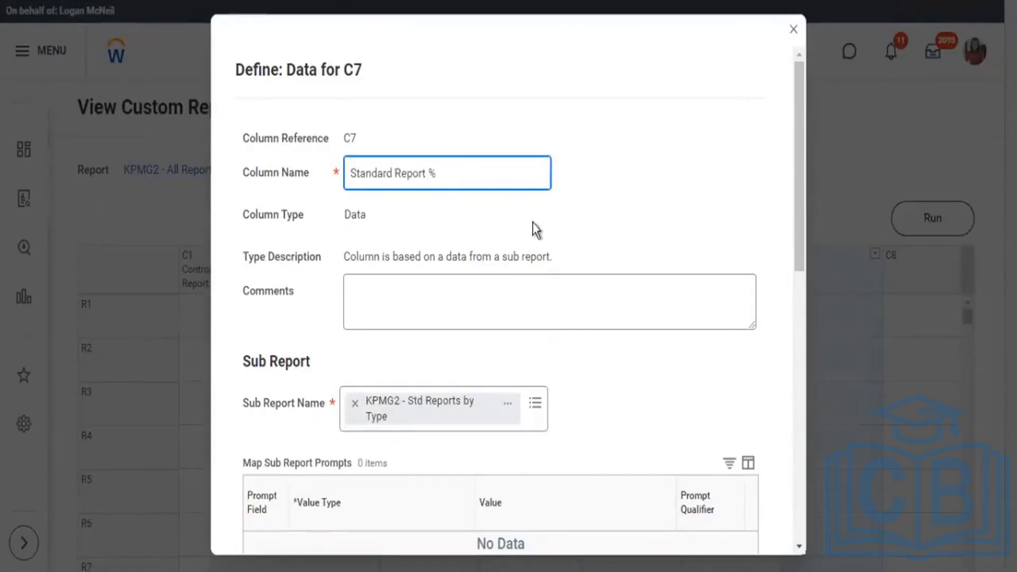
pyautogui.scroll(-8, 536, 226)
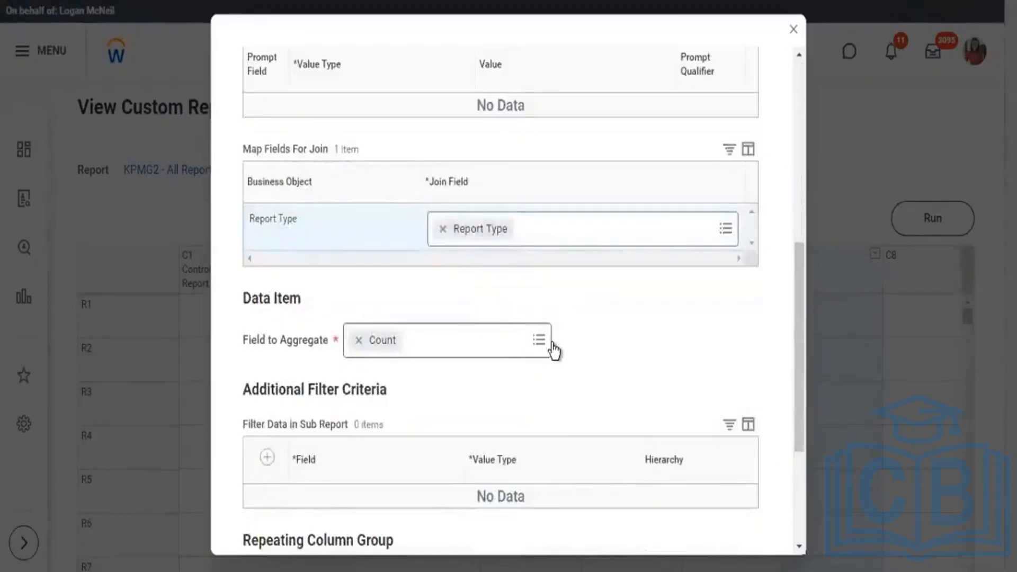
pyautogui.click(551, 343)
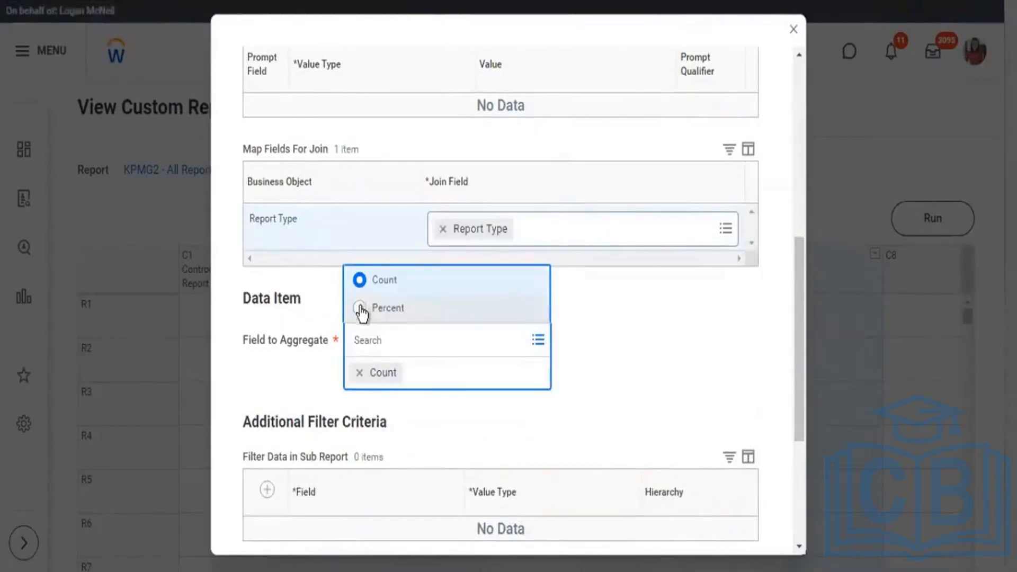
pyautogui.click(434, 321)
pyautogui.scroll(-4, 536, 443)
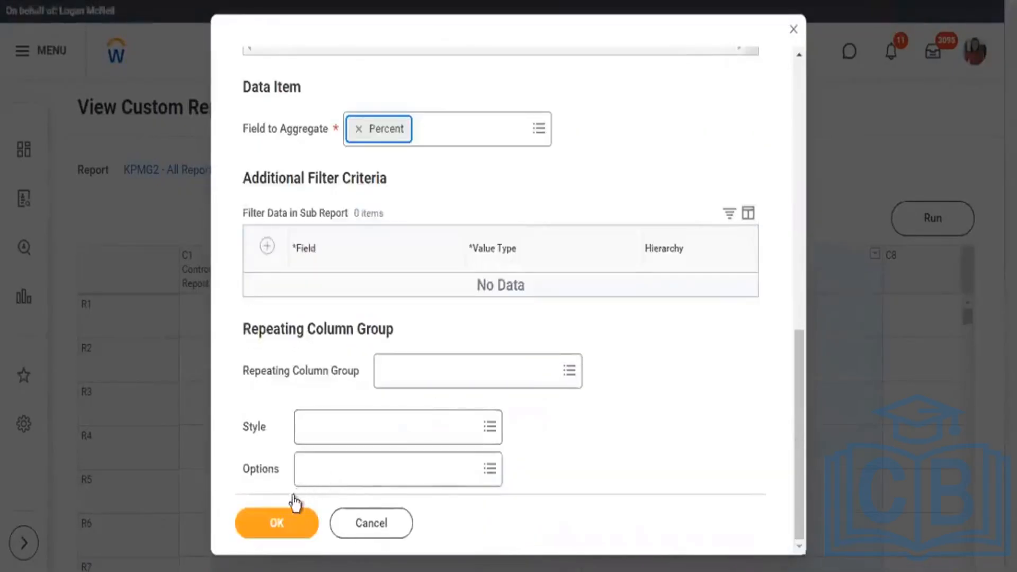
pyautogui.click(292, 530)
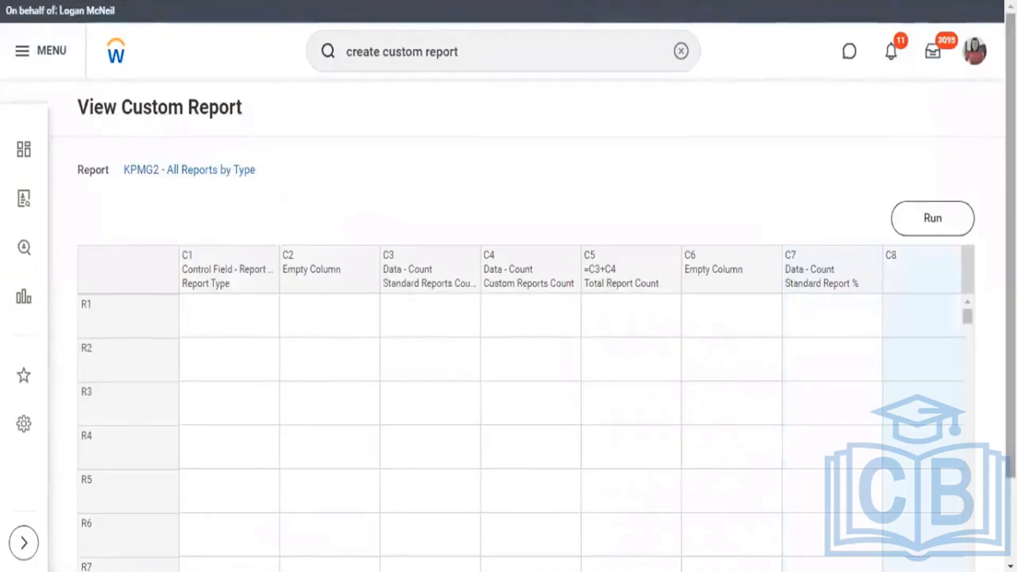
# Open a Data definition for column C8 and choose KPMG2 - Custom Reports by Type as its sub report.
pyautogui.scroll(-2, 508, 318)
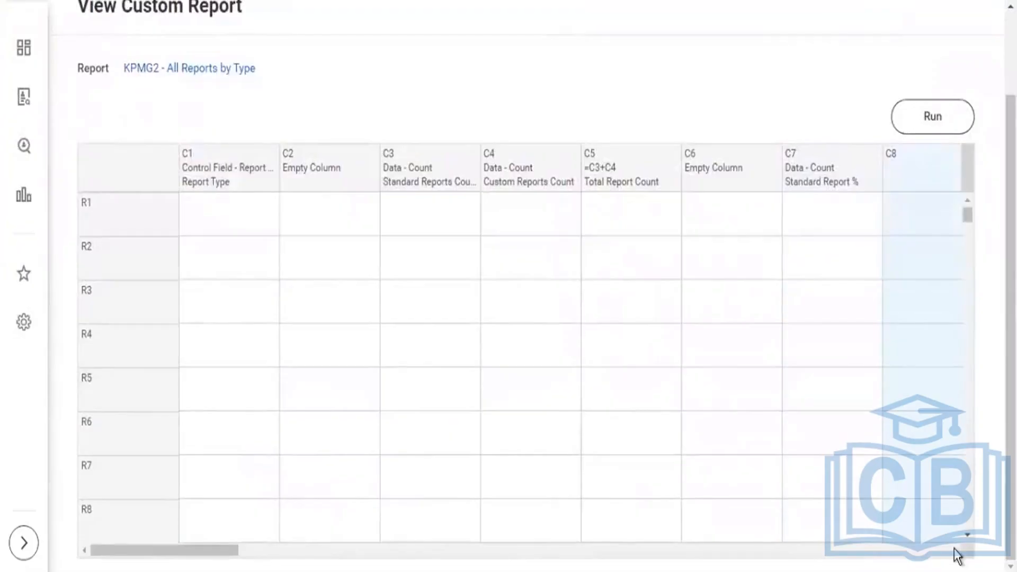
pyautogui.click(956, 551)
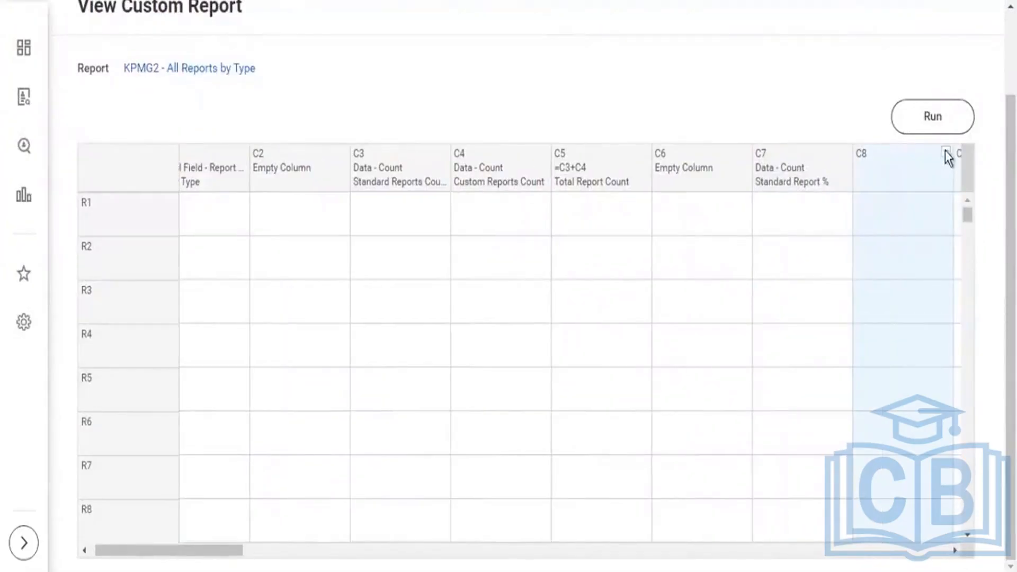
pyautogui.click(854, 180)
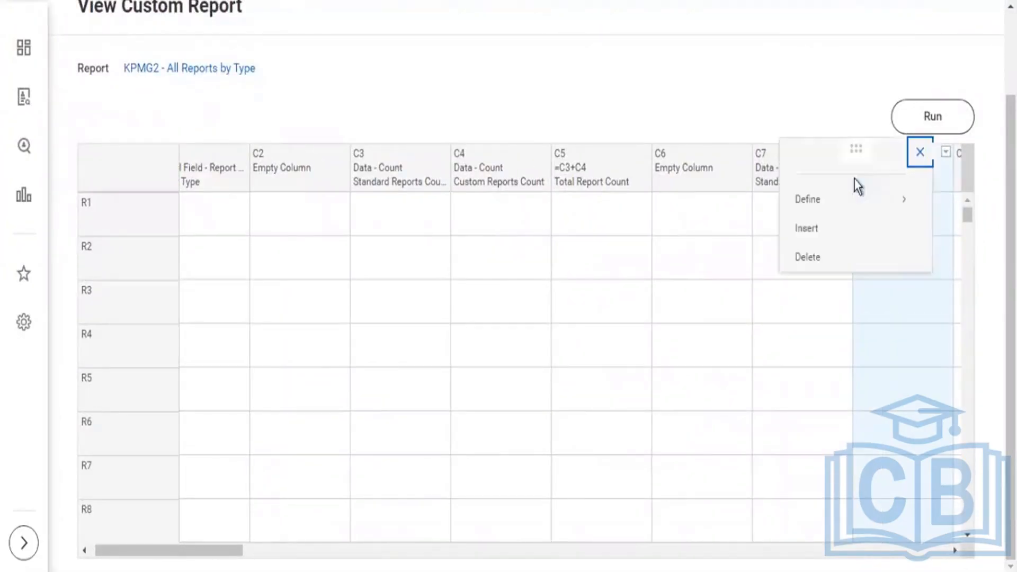
pyautogui.click(885, 209)
pyautogui.click(689, 229)
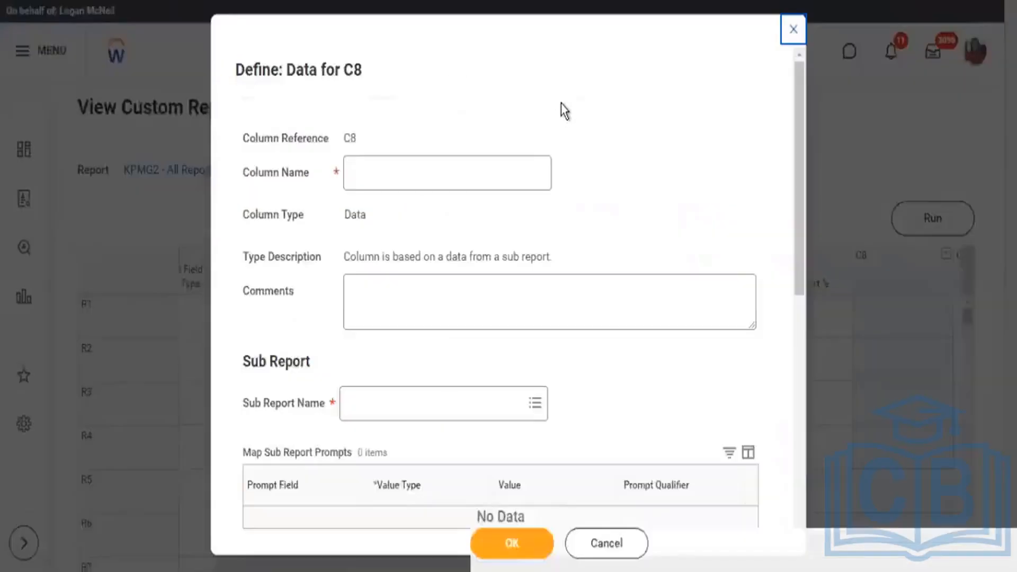
pyautogui.click(537, 402)
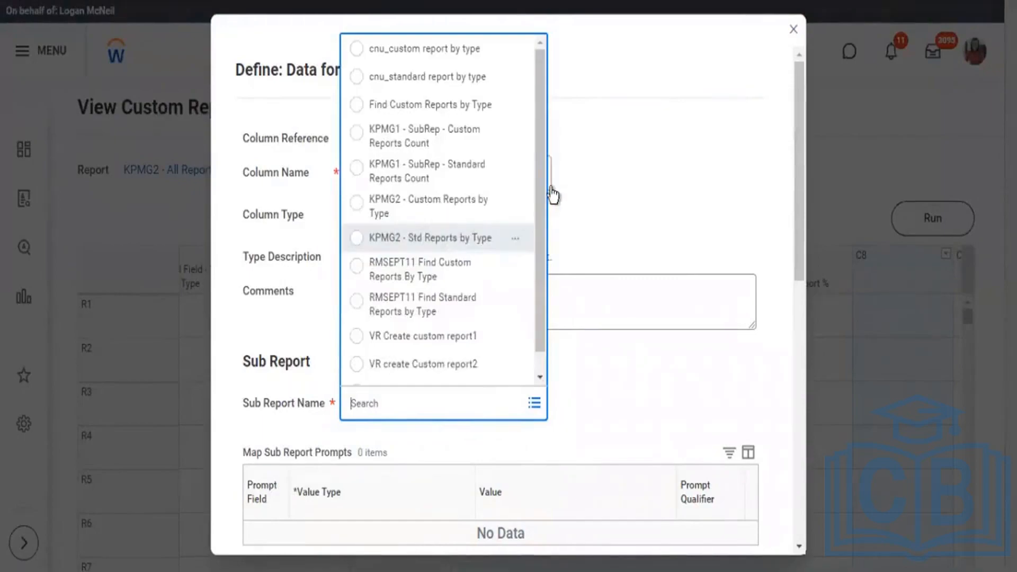
pyautogui.click(424, 206)
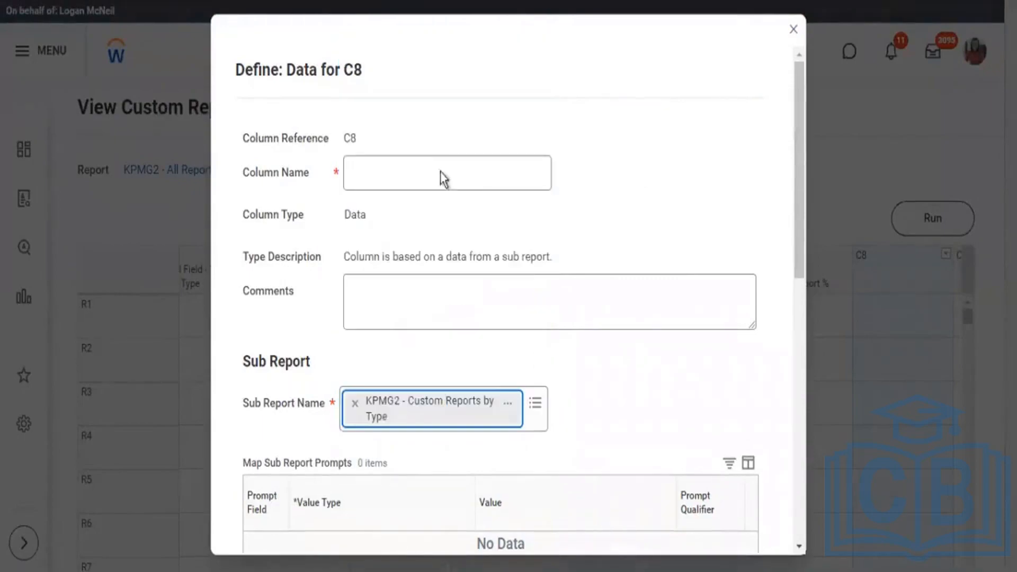
# Name the C8 data column Custom Report % and set Percent as its field to aggregate.
pyautogui.click(435, 174)
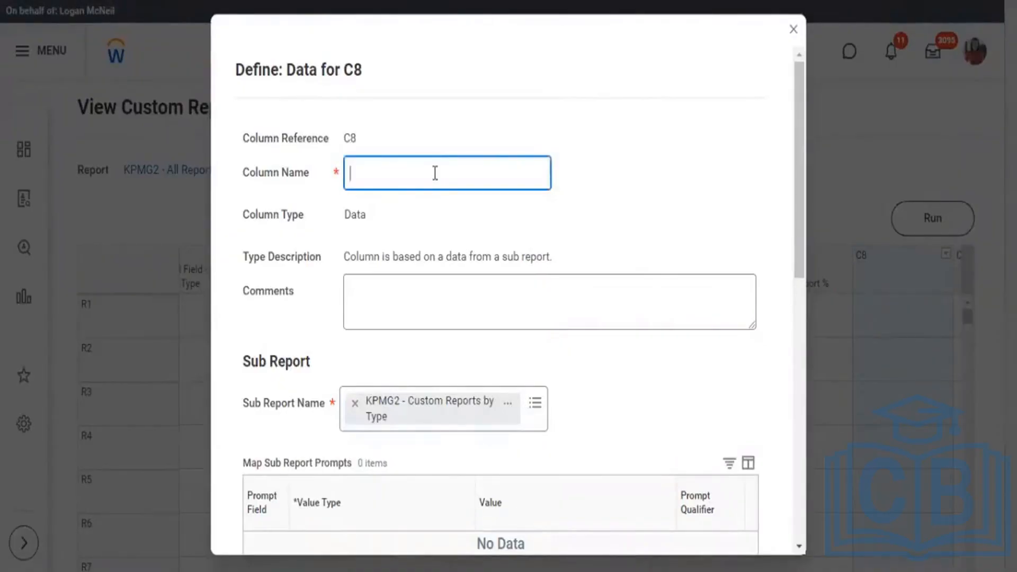
pyautogui.write('Customr')
pyautogui.press('BackSpace')
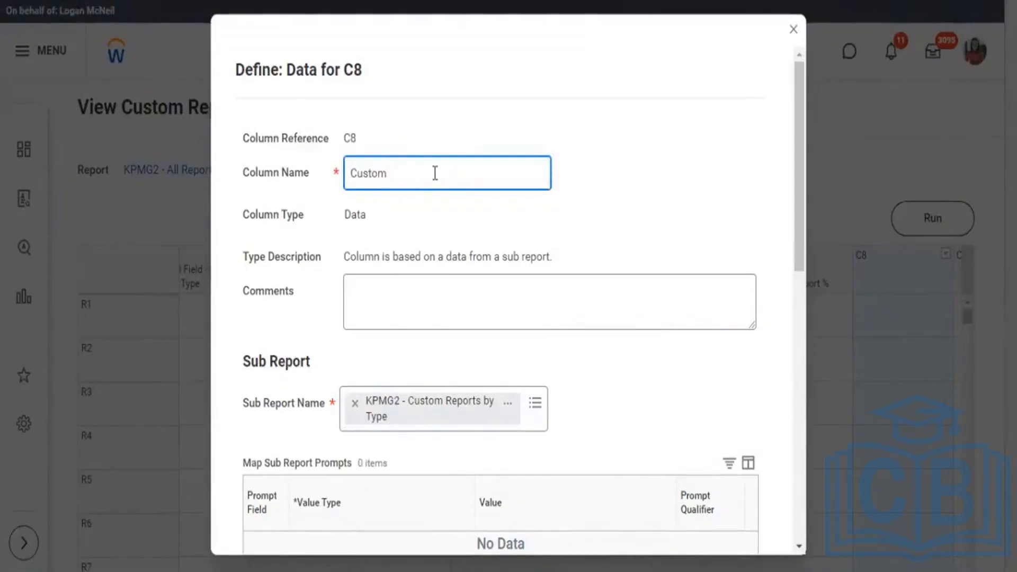
pyautogui.write('Report %')
pyautogui.scroll(-8, 556, 298)
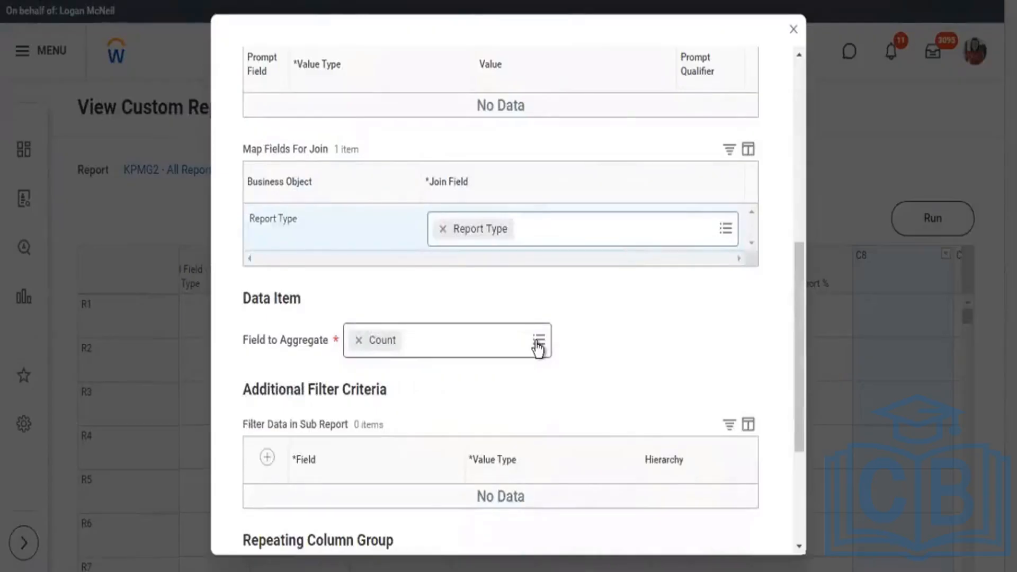
pyautogui.click(538, 345)
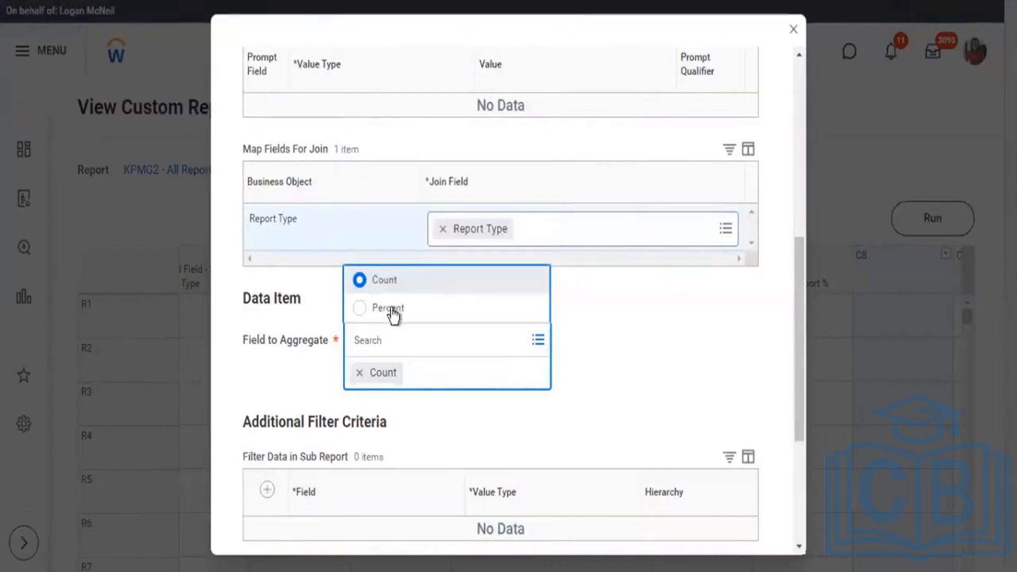
pyautogui.click(401, 309)
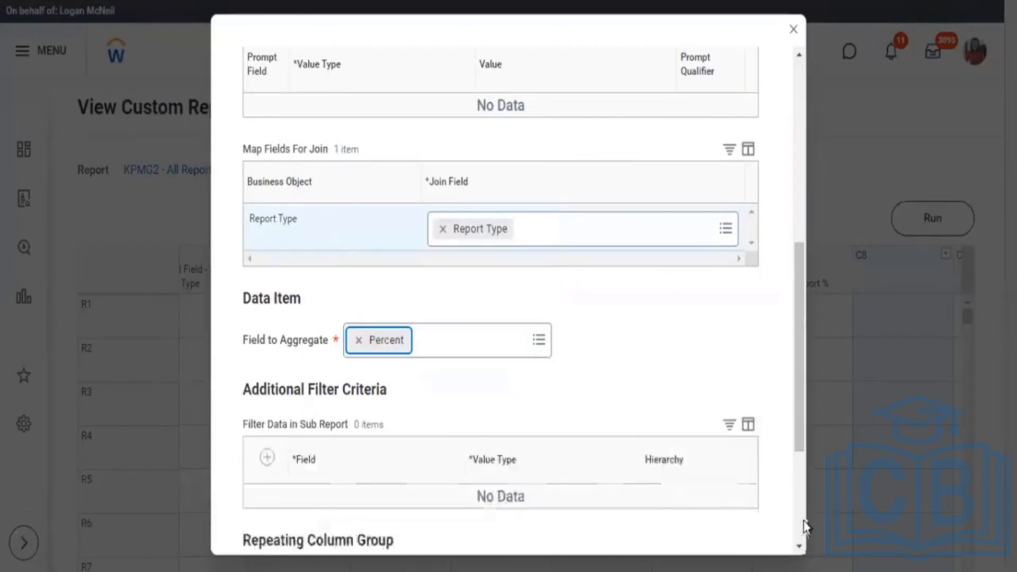
pyautogui.scroll(-4, 334, 517)
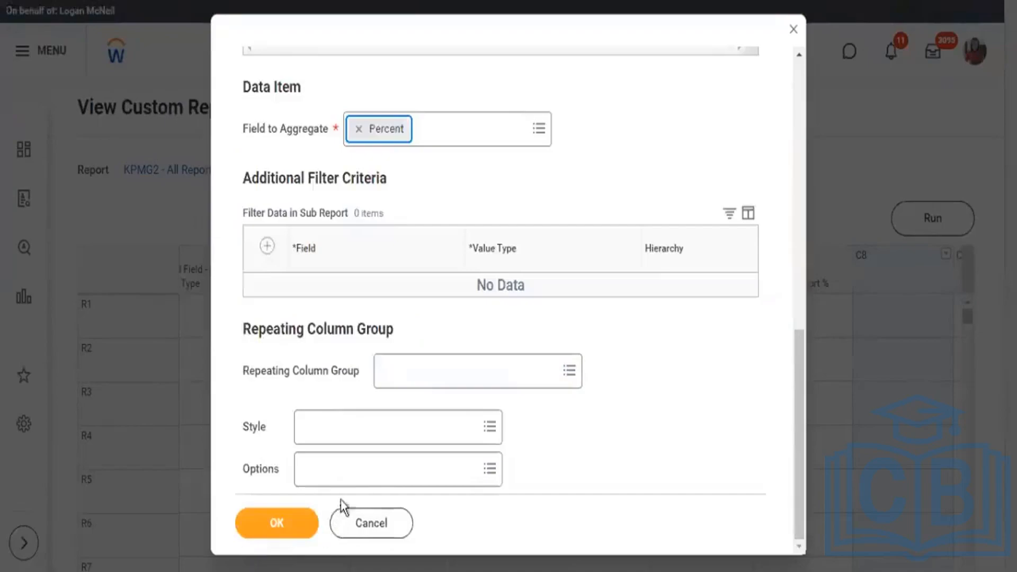
# Run KPMG2 - All Reports by Type and check the values in the Standard Report % and Custom Report % columns.
pyautogui.click(562, 227)
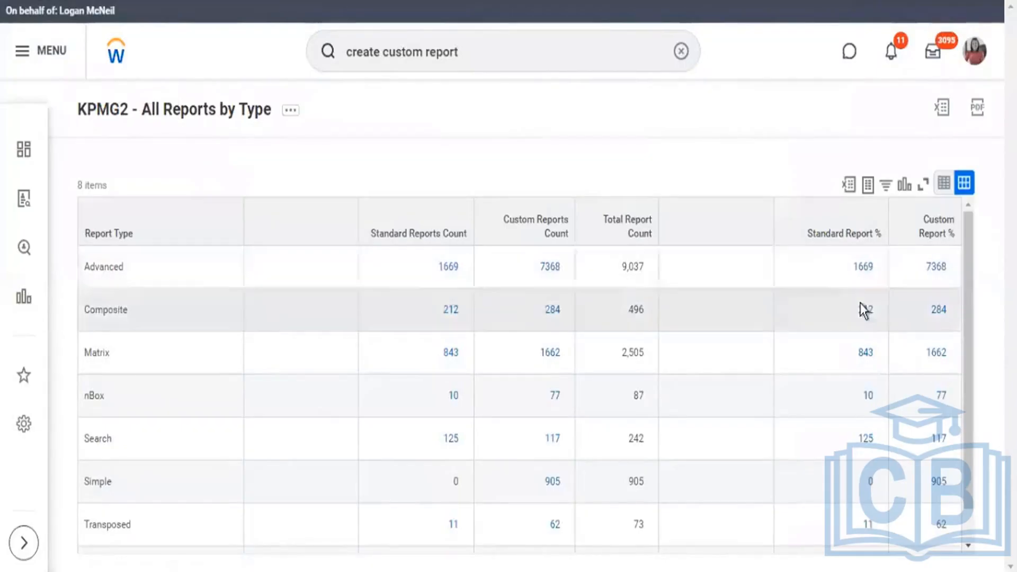
pyautogui.scroll(-1, 860, 300)
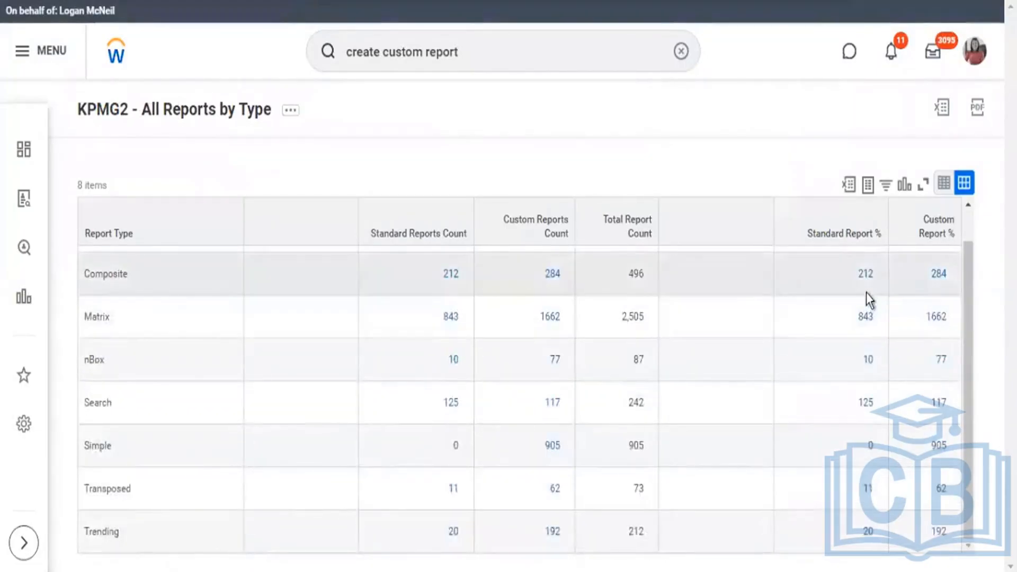
pyautogui.scroll(1, 866, 292)
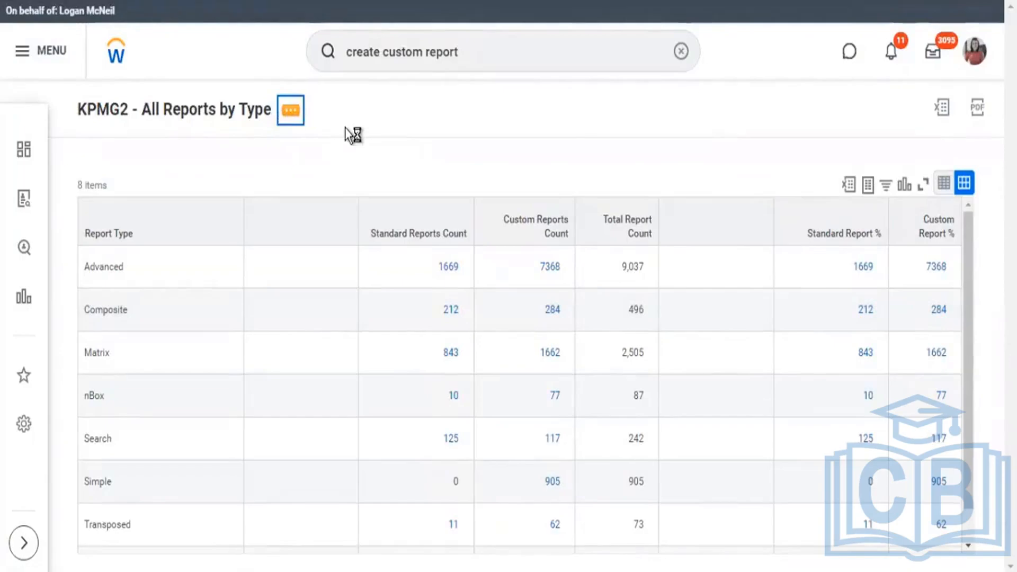
# Return to the composite report definition, open column C7 for editing, and check which column options are available.
pyautogui.click(204, 113)
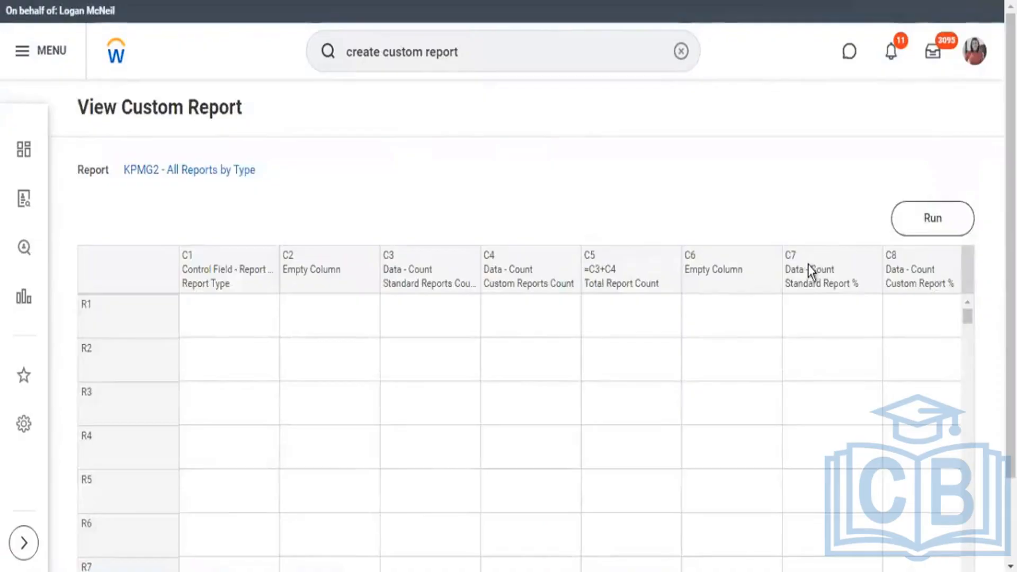
pyautogui.click(876, 263)
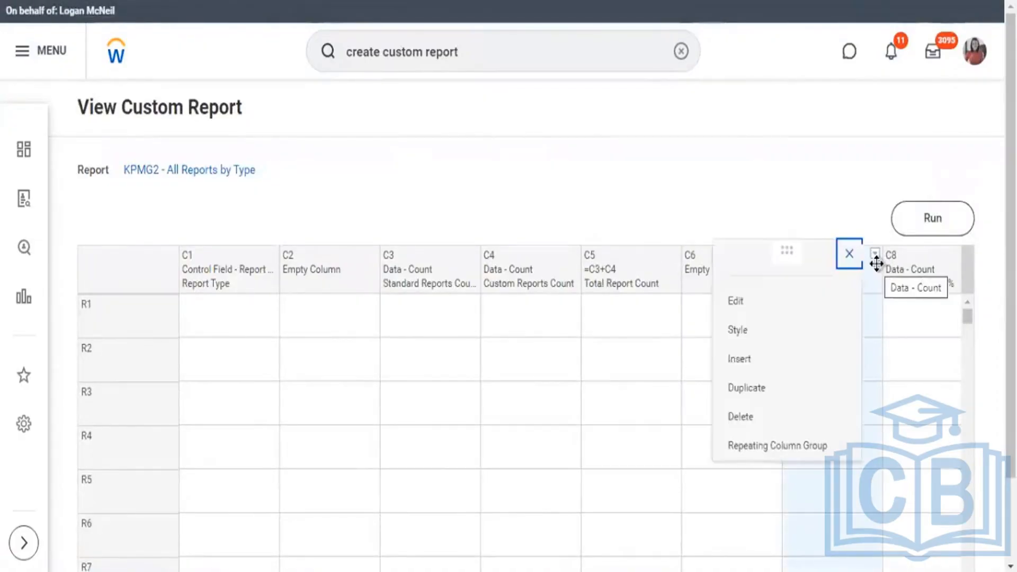
pyautogui.click(747, 305)
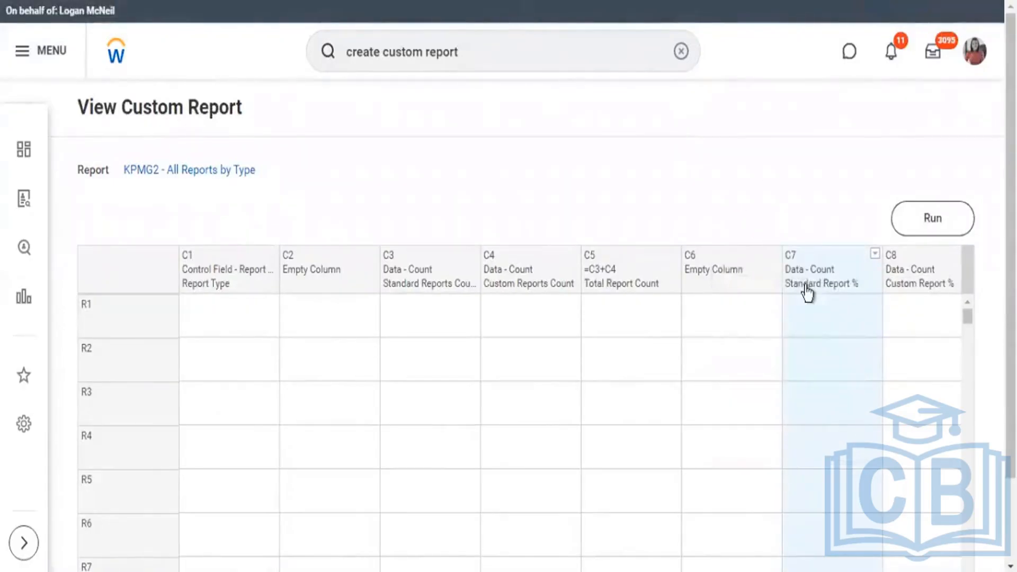
pyautogui.scroll(-3, 641, 241)
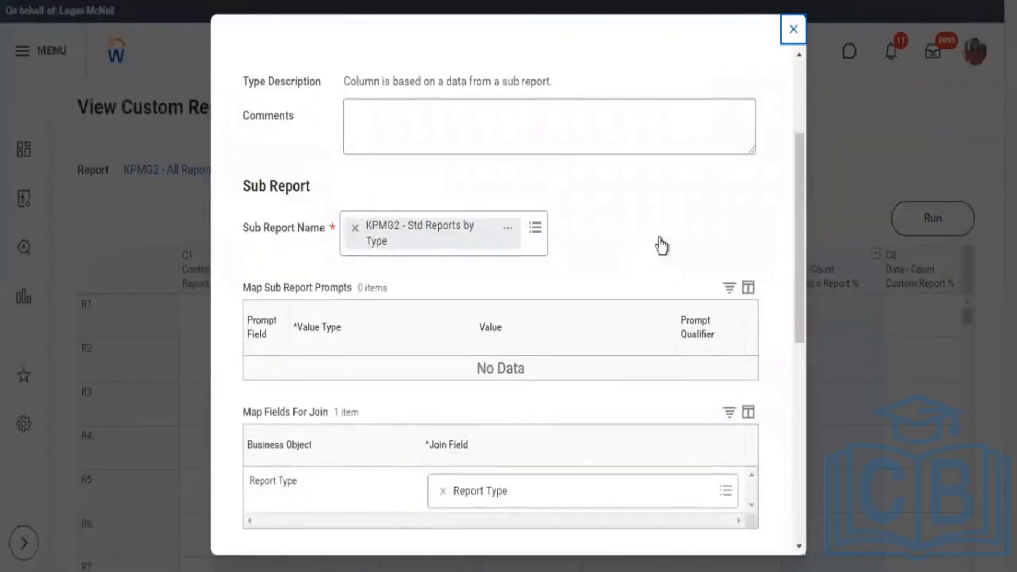
pyautogui.scroll(-5, 660, 245)
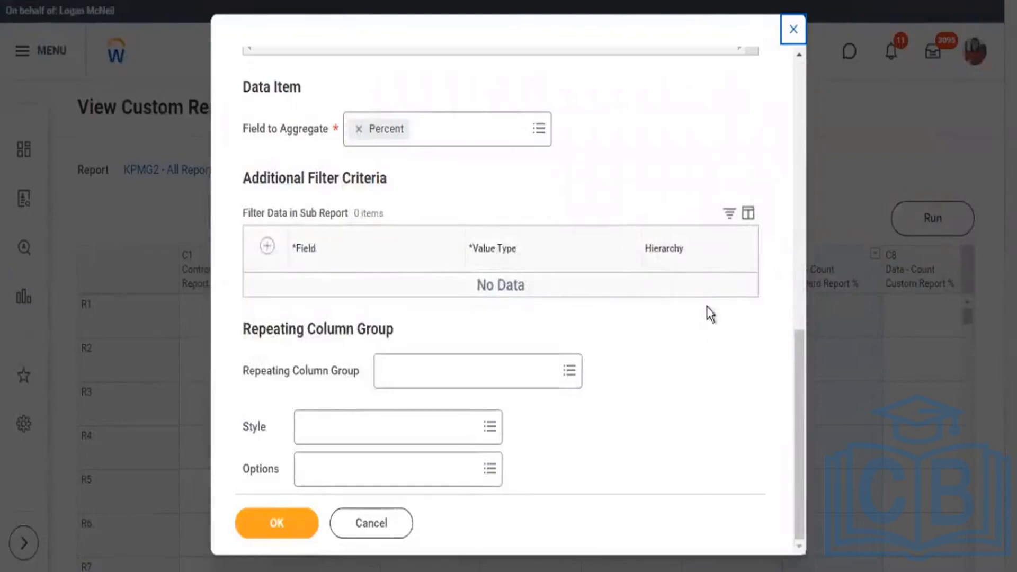
pyautogui.click(490, 469)
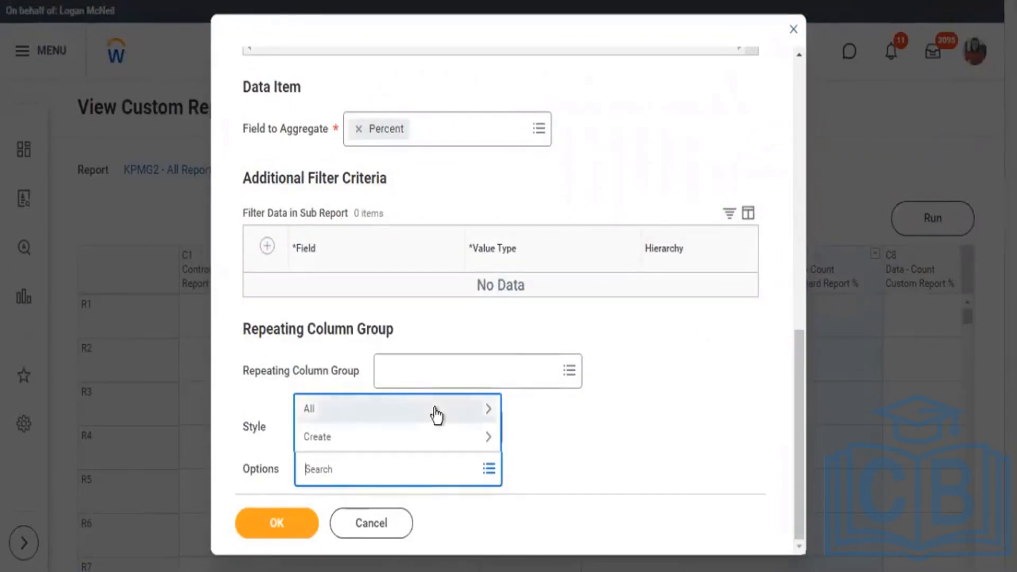
pyautogui.click(449, 403)
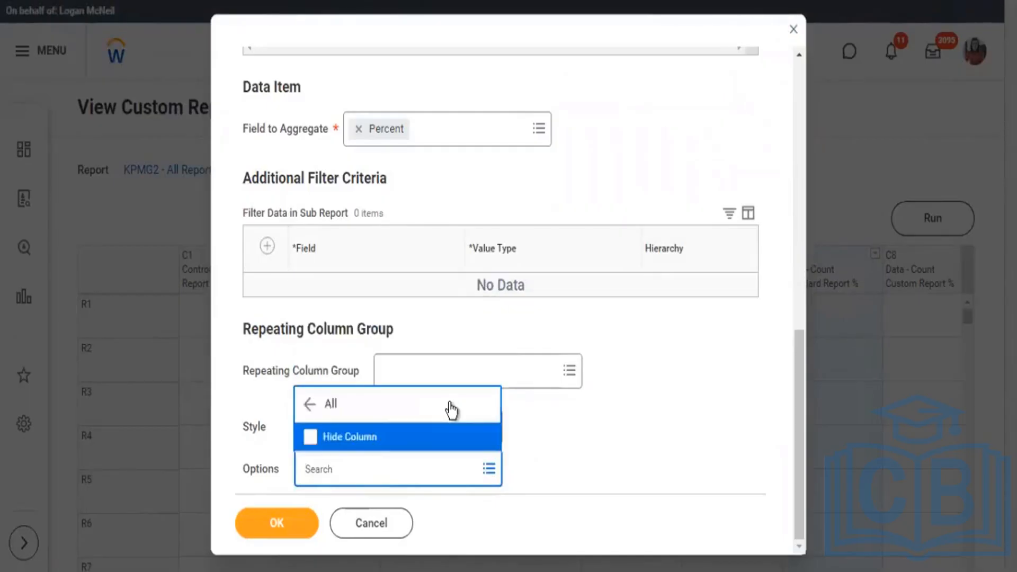
pyautogui.click(634, 427)
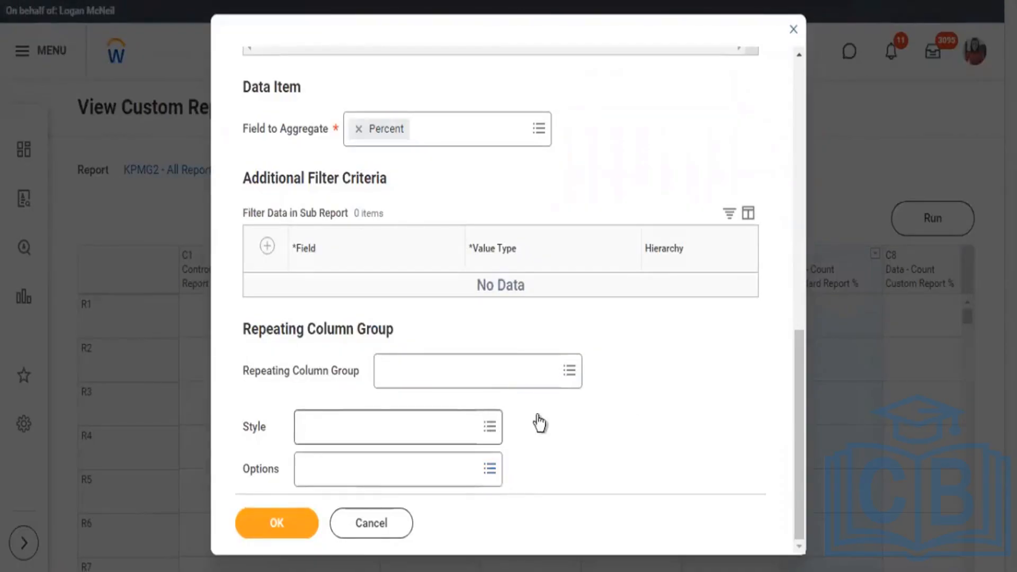
# Examine column C7's sub report, join field, field to aggregate and filter settings for anything controlling the percentage display.
pyautogui.scroll(8, 609, 404)
pyautogui.scroll(4, 612, 404)
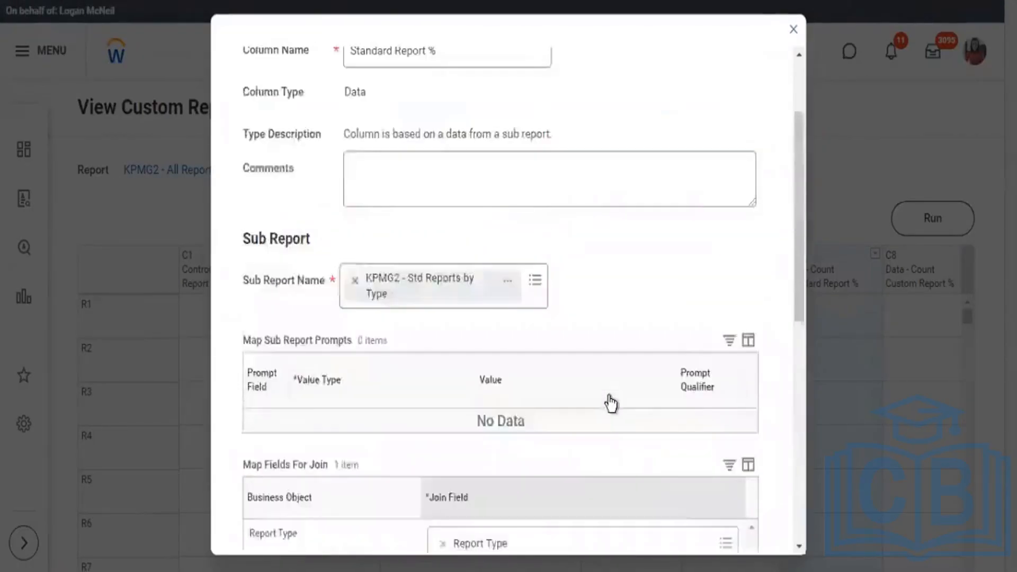
pyautogui.scroll(-5, 617, 392)
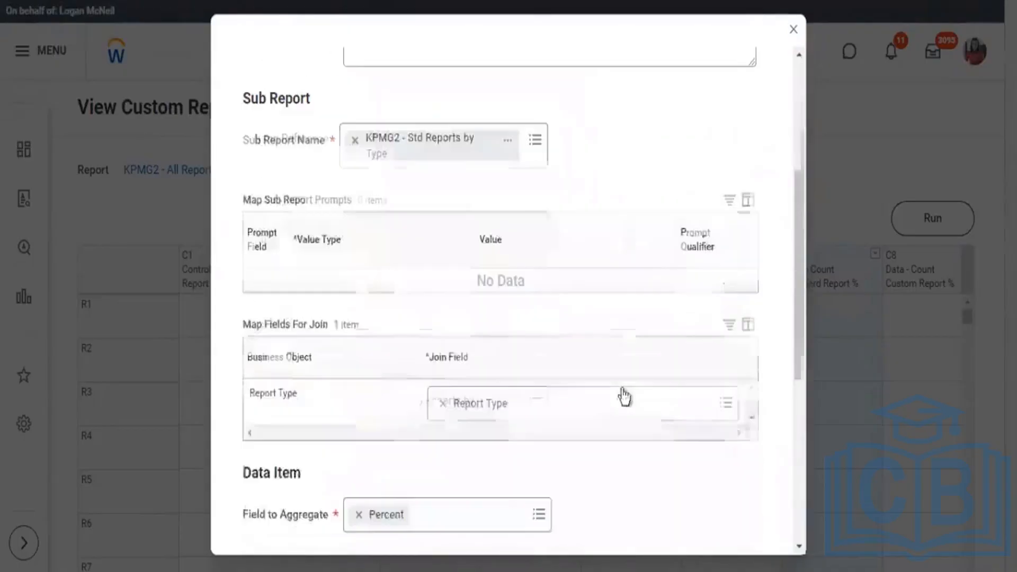
pyautogui.scroll(-7, 626, 396)
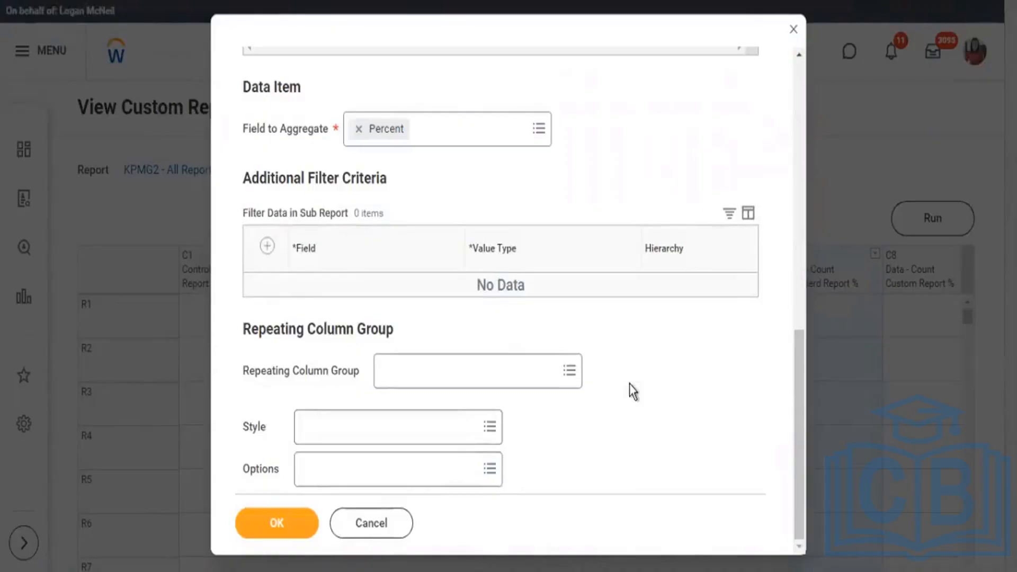
pyautogui.scroll(3, 633, 392)
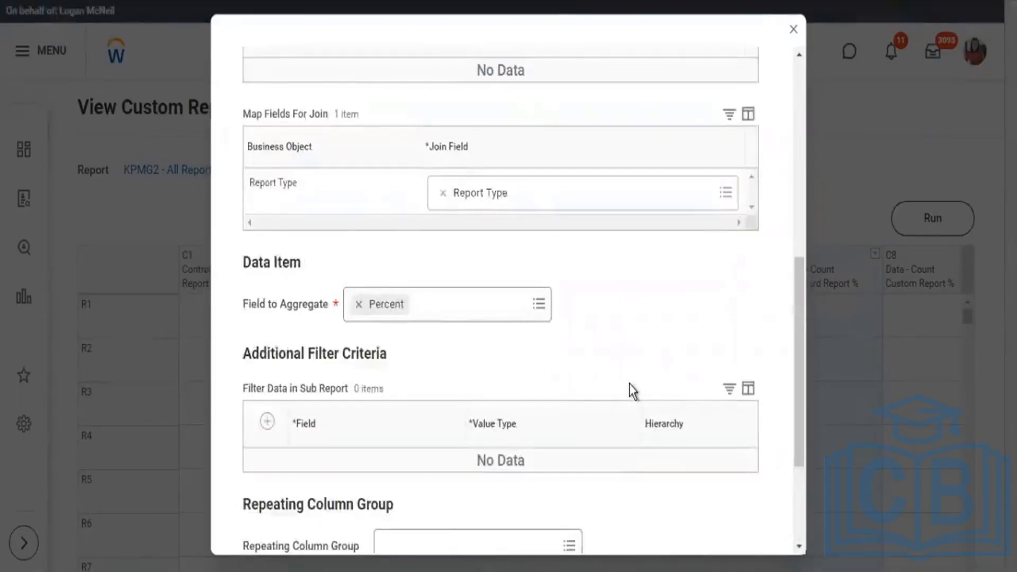
pyautogui.scroll(9, 634, 390)
pyautogui.scroll(-7, 612, 404)
pyautogui.scroll(7, 608, 397)
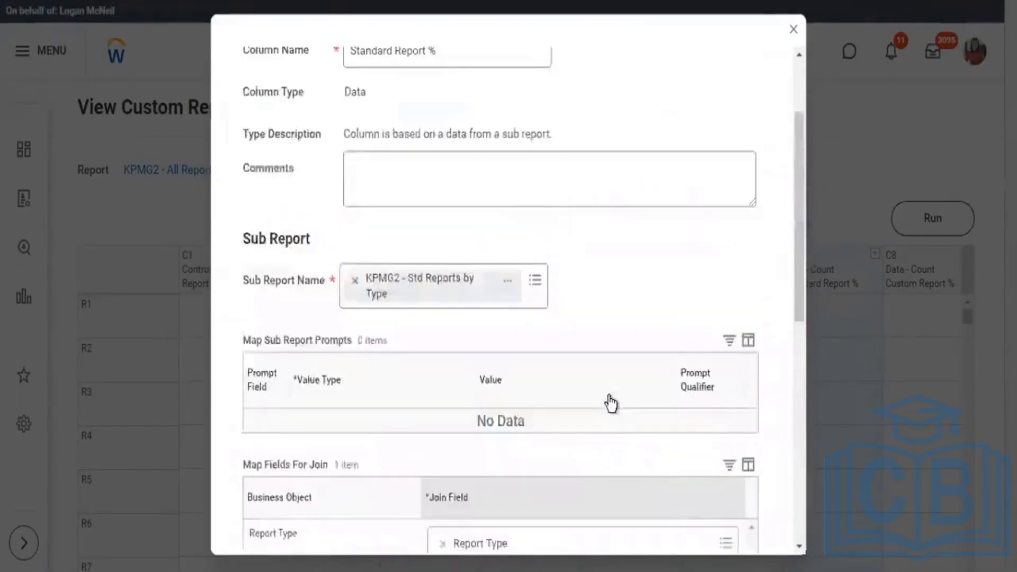
pyautogui.scroll(-5, 615, 397)
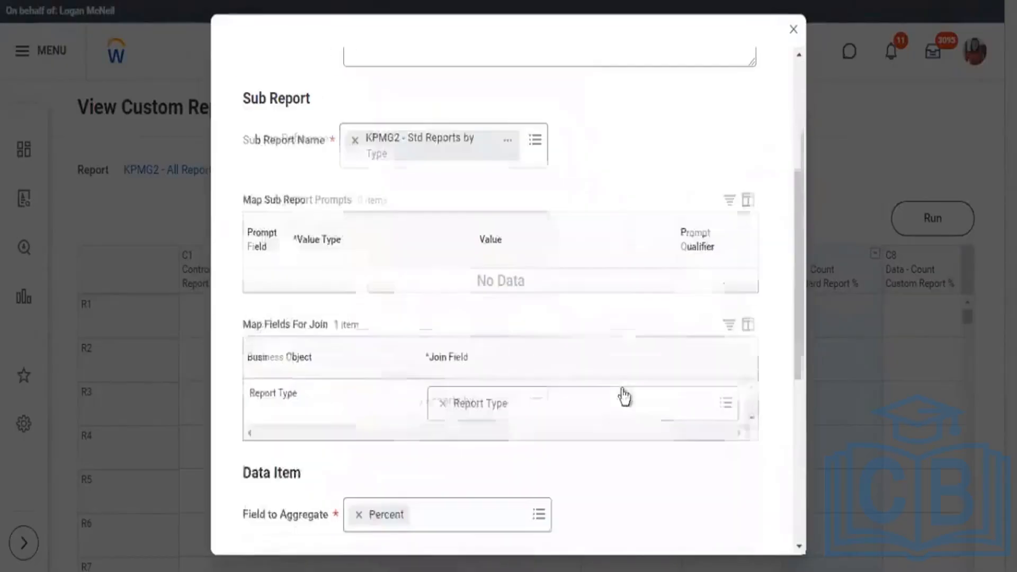
pyautogui.scroll(-7, 624, 396)
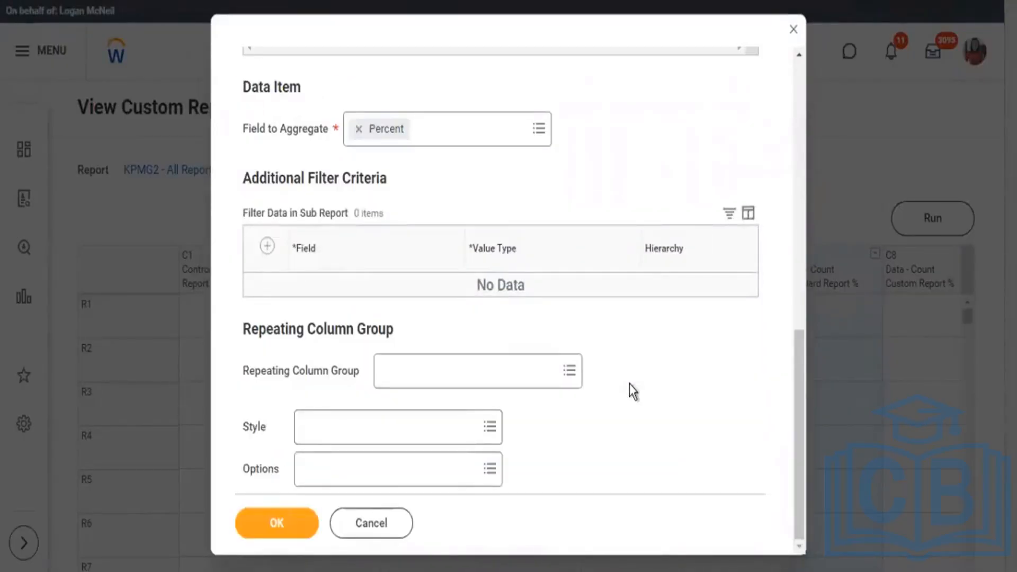
pyautogui.scroll(12, 633, 392)
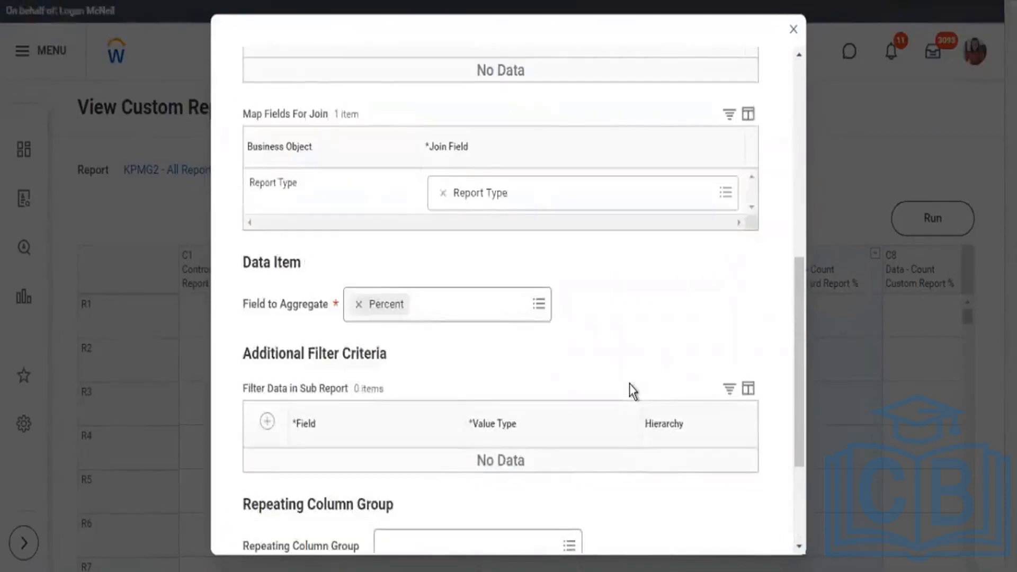
pyautogui.scroll(-10, 633, 391)
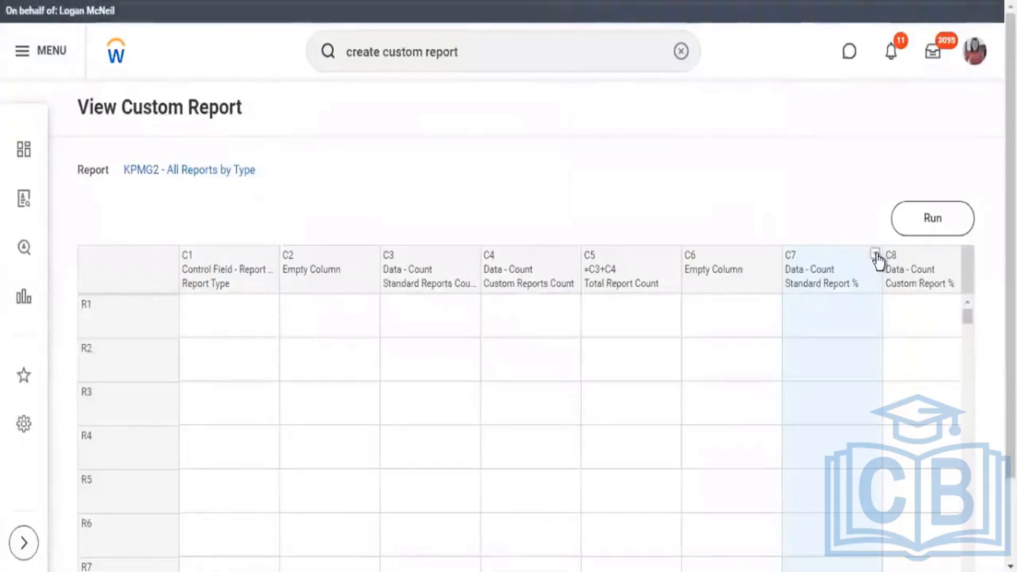
# Delete the Standard Report % and Custom Report % columns, along with the empty column C6, from the composite report.
pyautogui.click(832, 410)
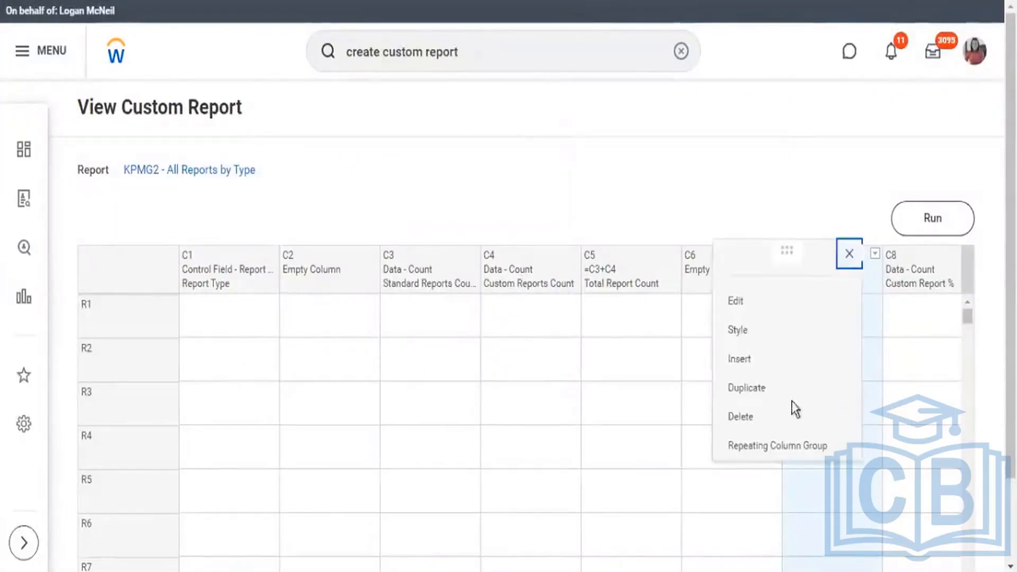
pyautogui.click(744, 418)
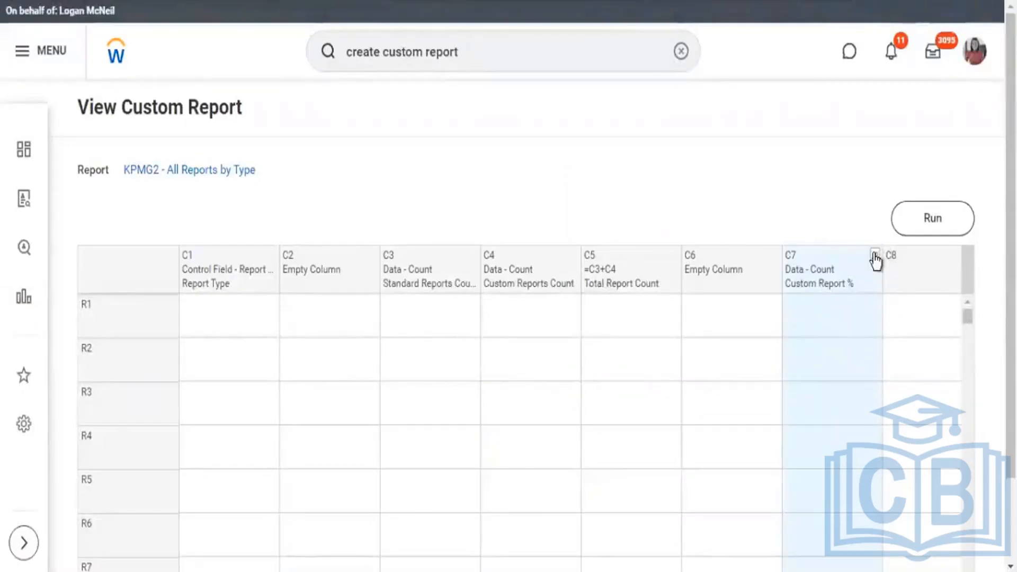
pyautogui.click(789, 308)
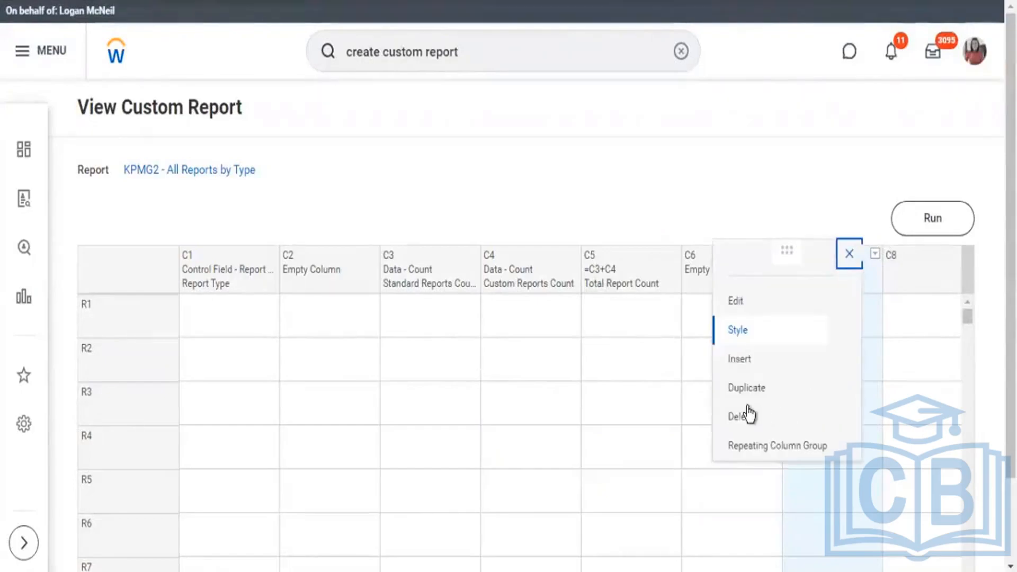
pyautogui.click(817, 411)
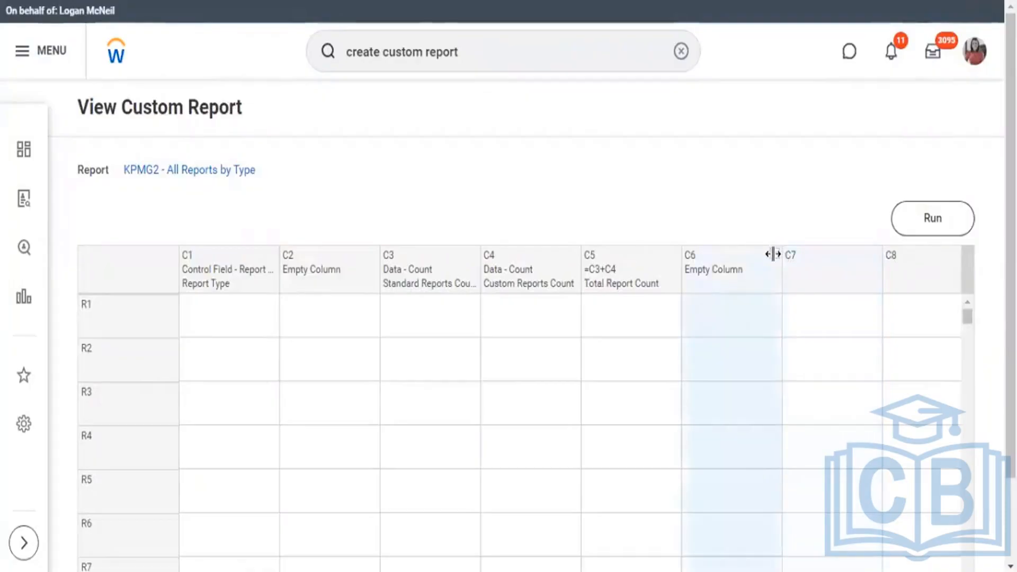
pyautogui.click(775, 255)
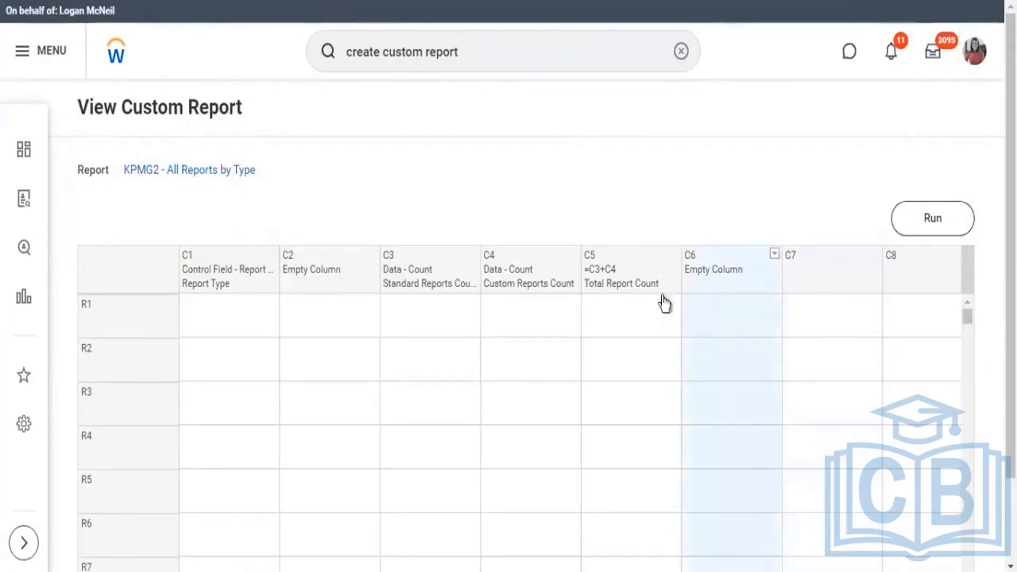
pyautogui.click(652, 421)
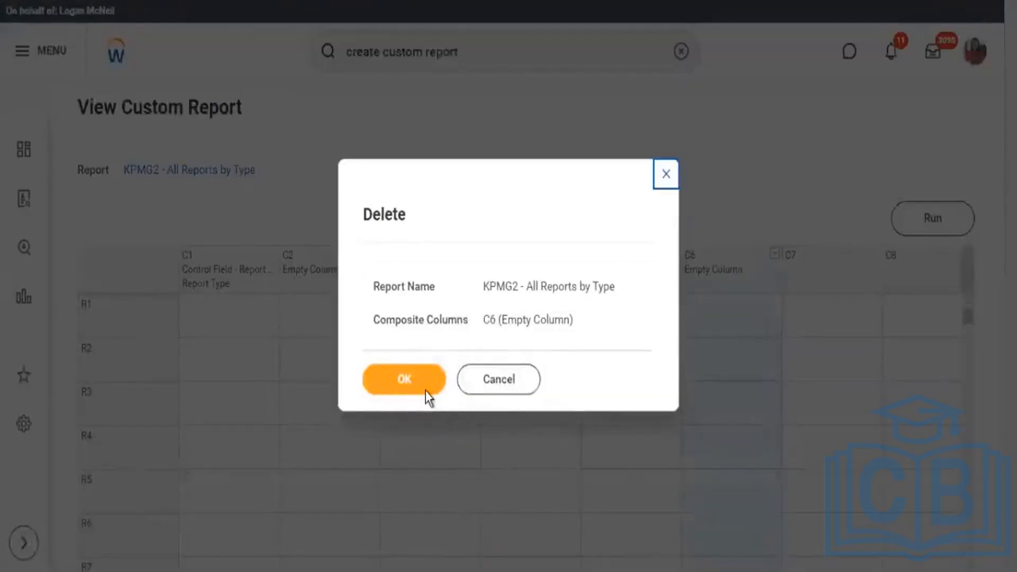
pyautogui.click(425, 390)
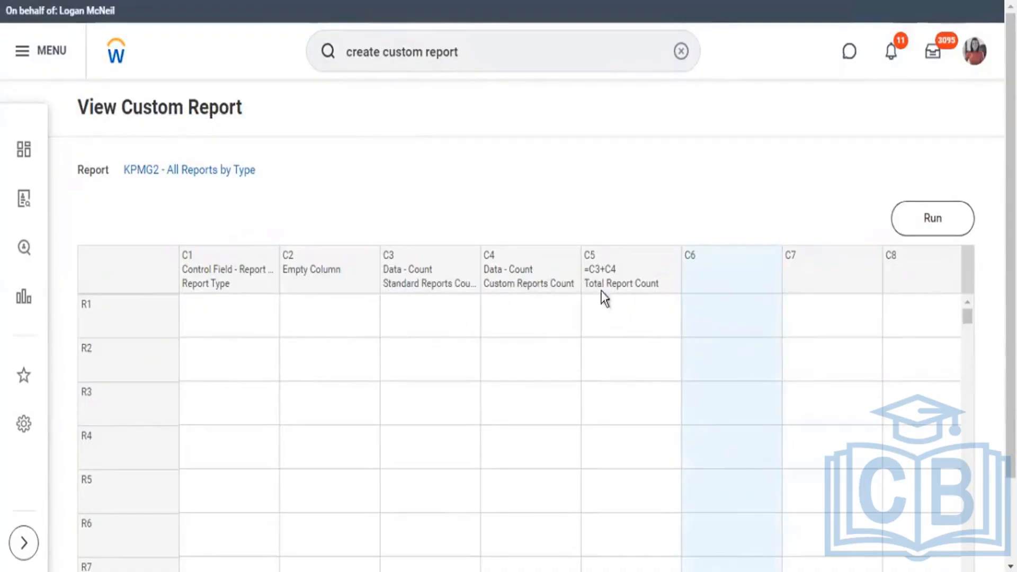
# Run KPMG2 - All Reports by Type to review the count columns per report type, and return to the report definition.
pyautogui.click(931, 217)
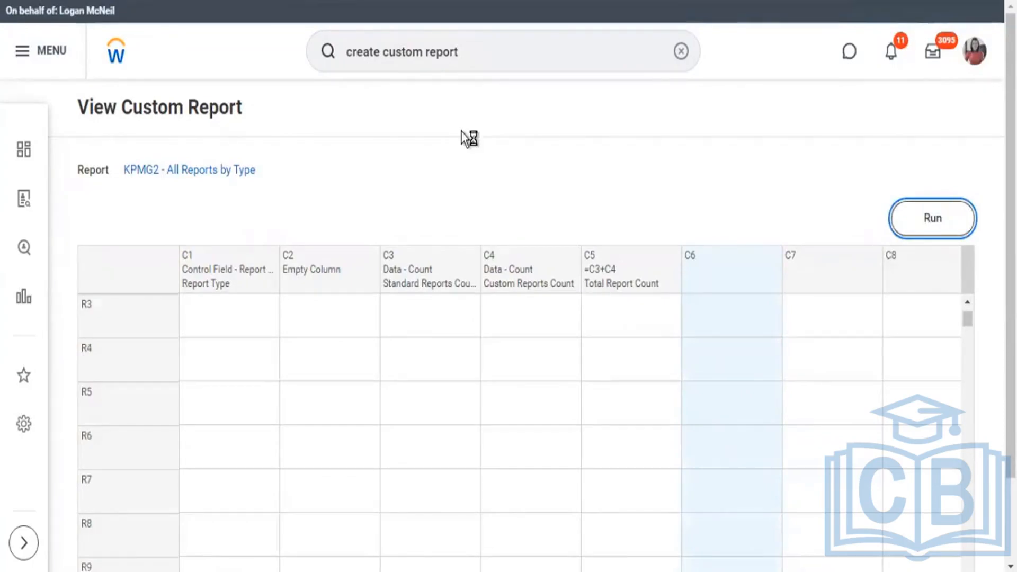
pyautogui.scroll(-1, 915, 535)
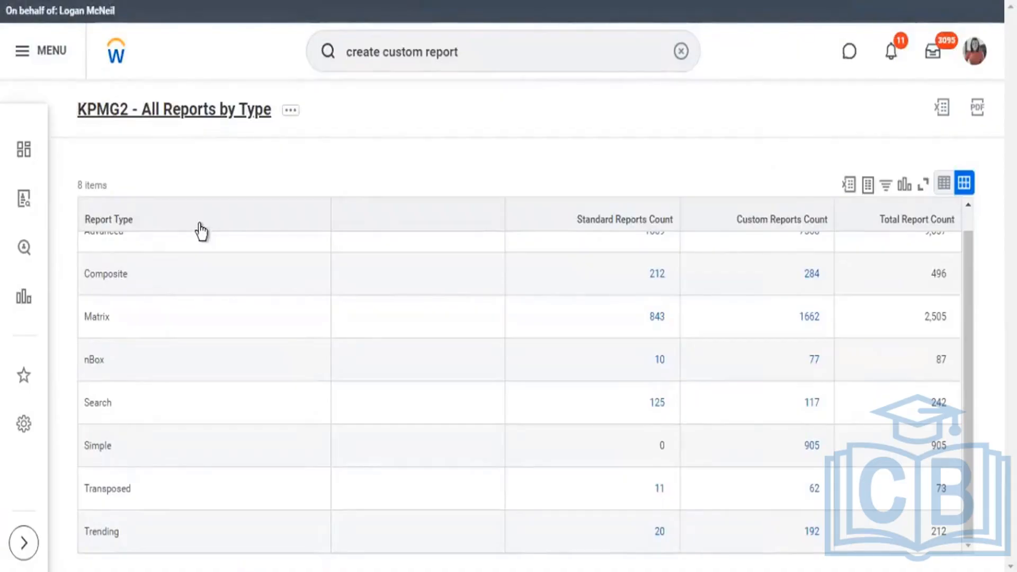
pyautogui.hotkey('alt', 'Left')
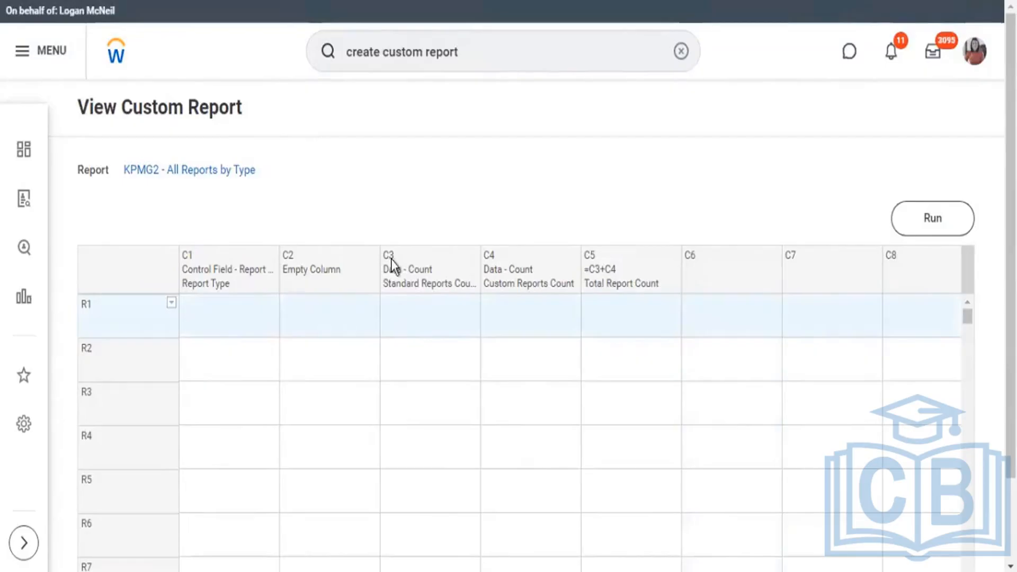
# Define row R1 as a Combine Data row named Combine.
pyautogui.click(172, 304)
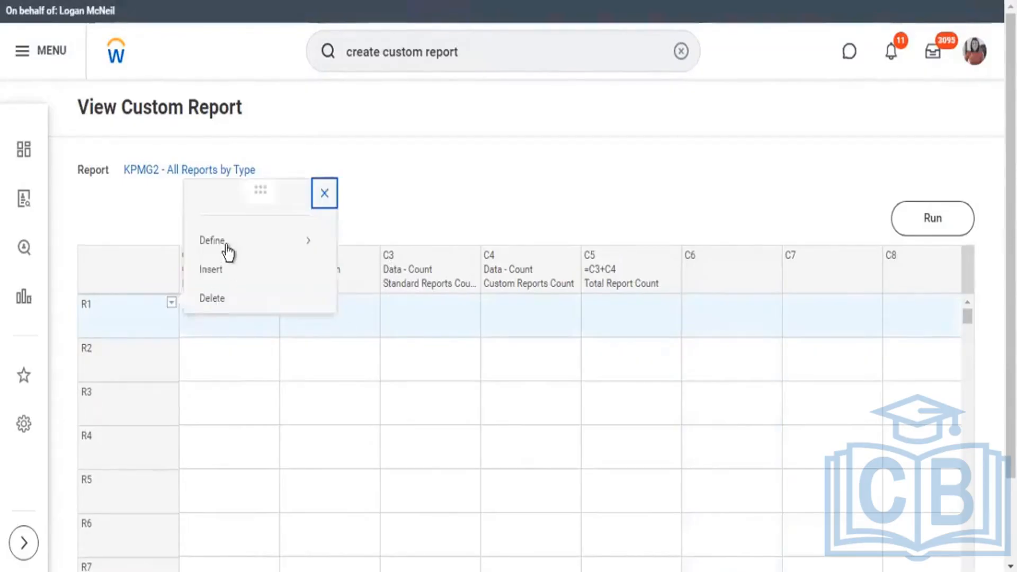
pyautogui.moveTo(230, 246)
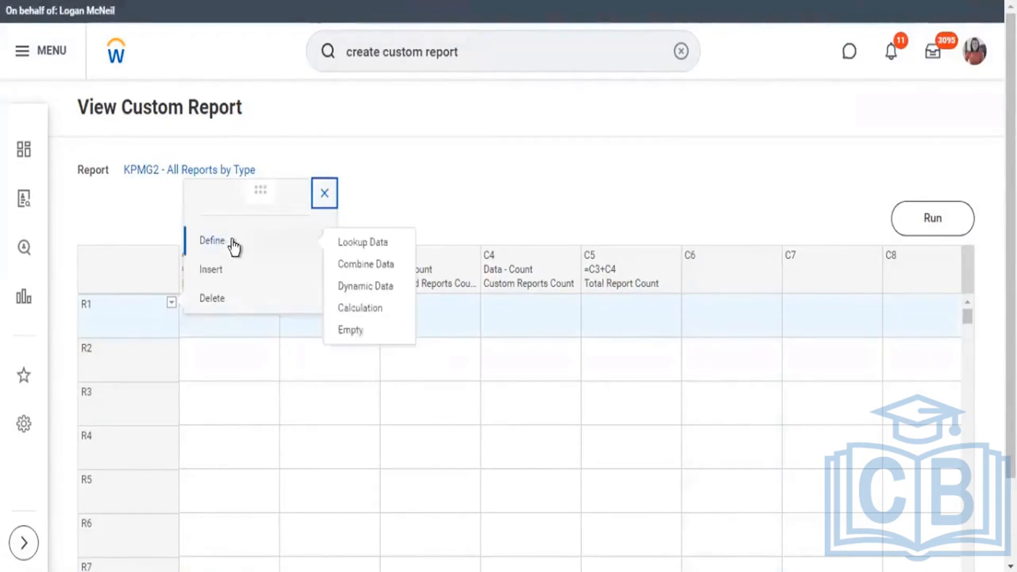
pyautogui.click(374, 265)
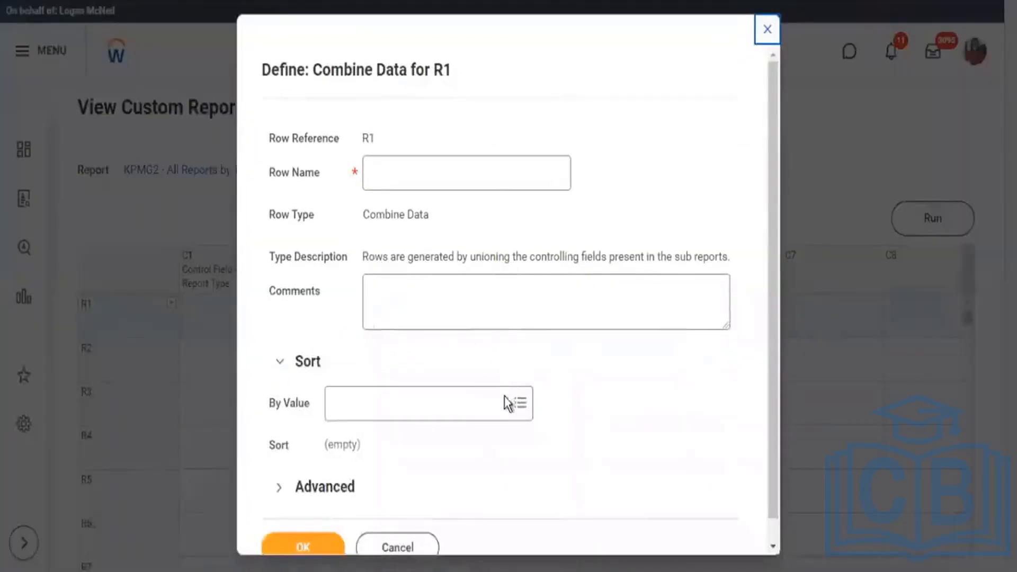
pyautogui.click(474, 182)
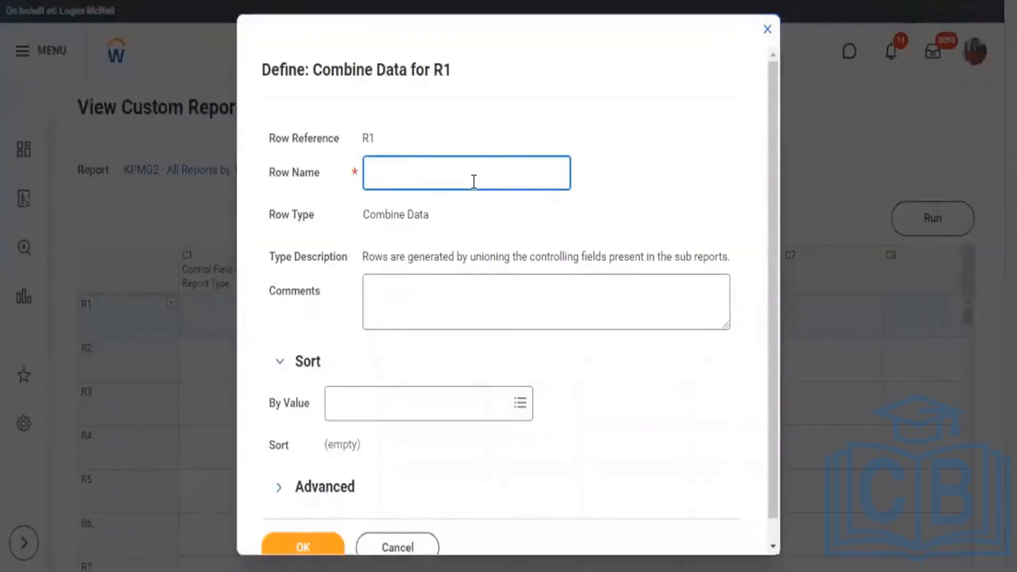
pyautogui.write('Combine')
pyautogui.click(383, 173)
pyautogui.write('m')
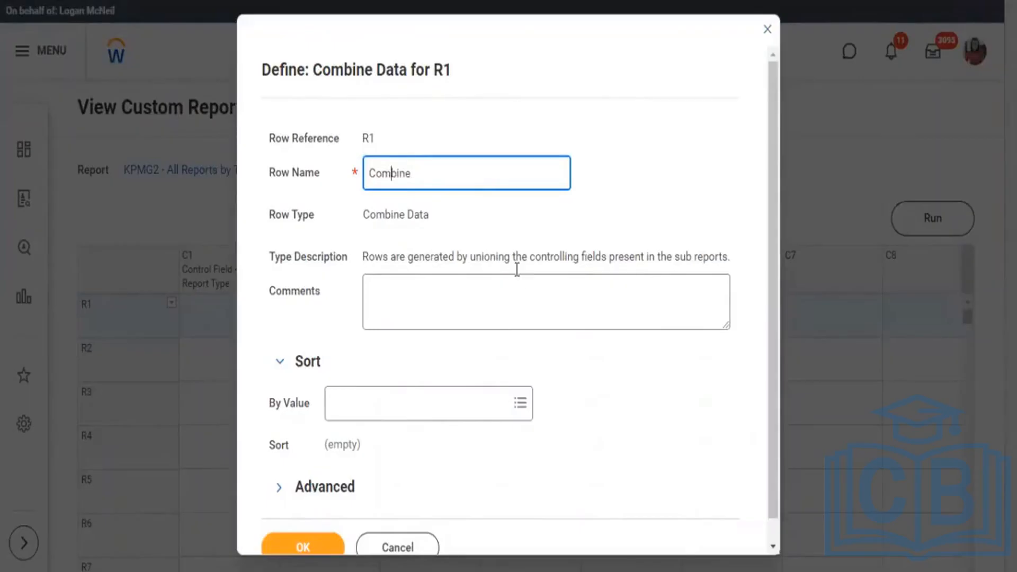
pyautogui.scroll(-1, 517, 269)
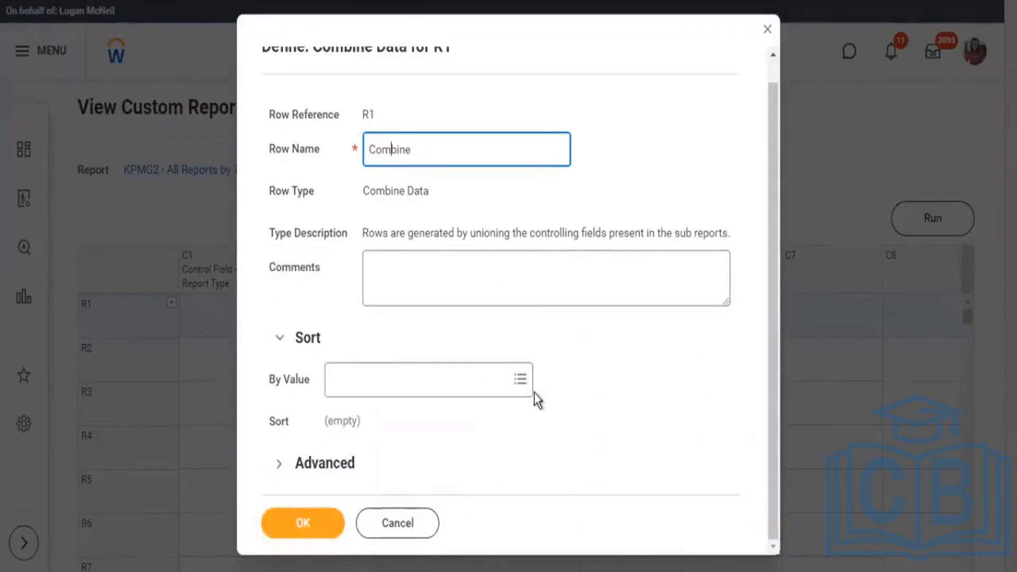
pyautogui.click(305, 525)
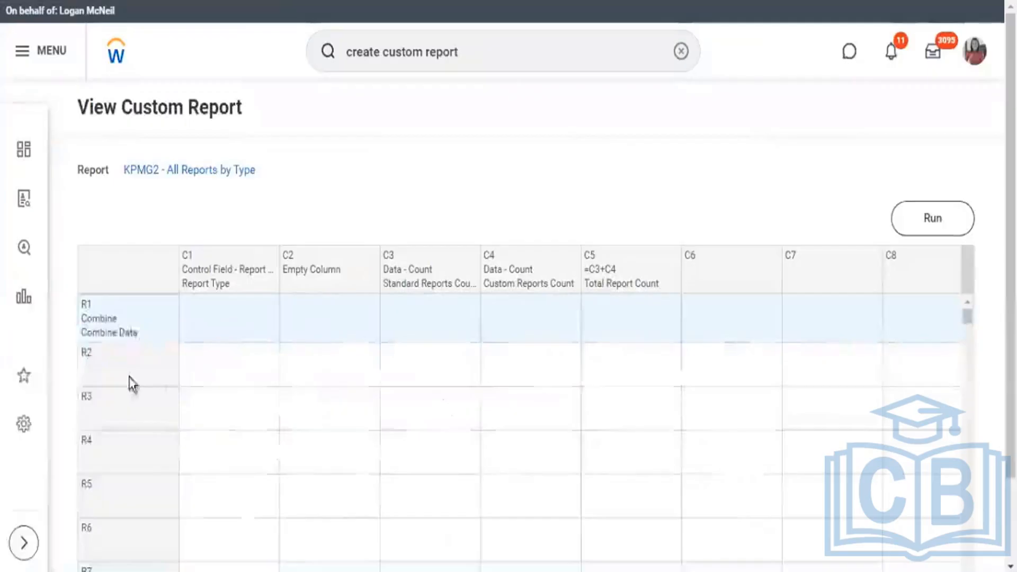
# Start defining row R2 as a Calculation row and set its calculation type to Sum.
pyautogui.moveTo(174, 351)
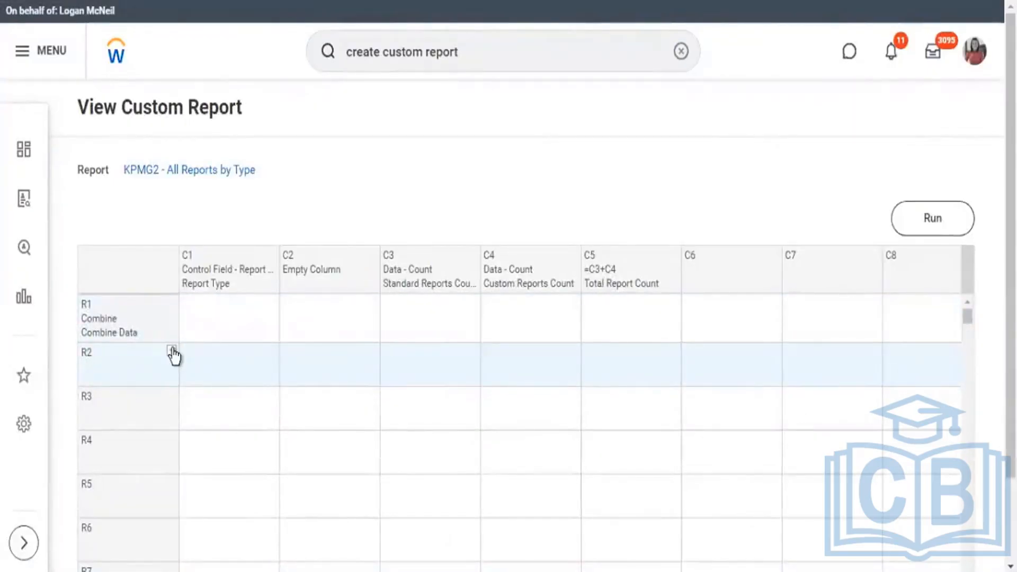
pyautogui.click(172, 351)
pyautogui.click(317, 290)
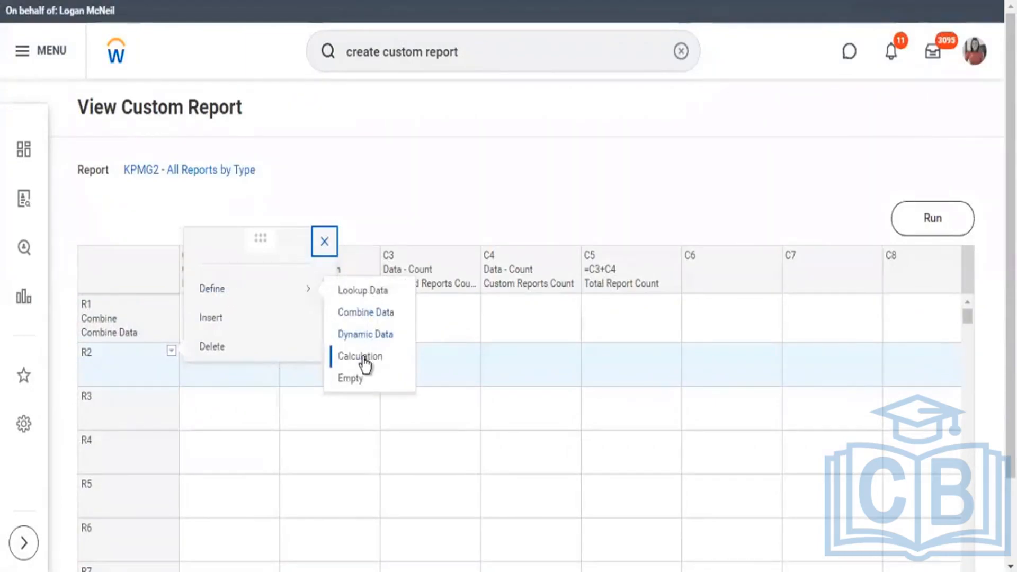
pyautogui.click(78, 307)
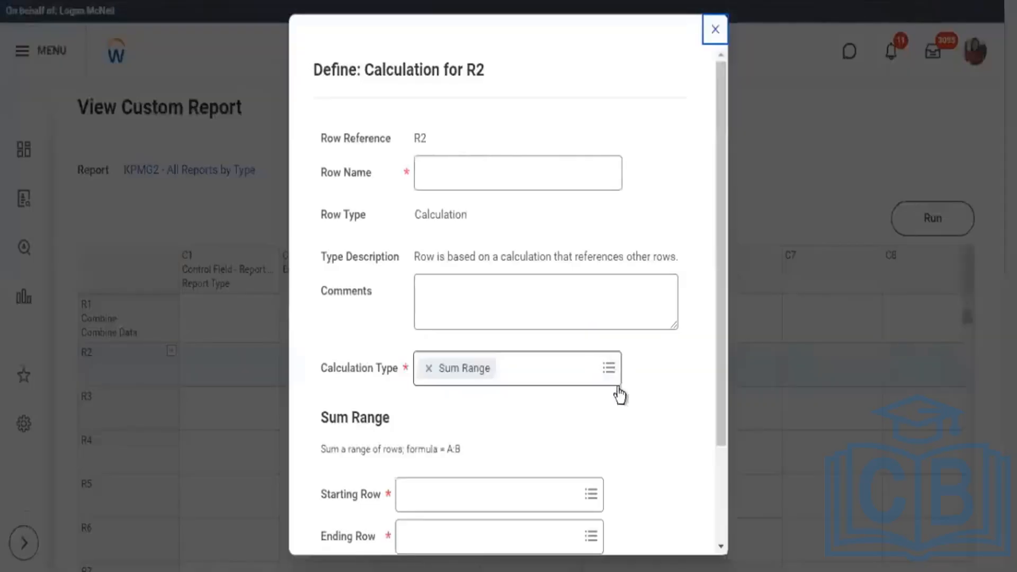
pyautogui.scroll(-3, 620, 391)
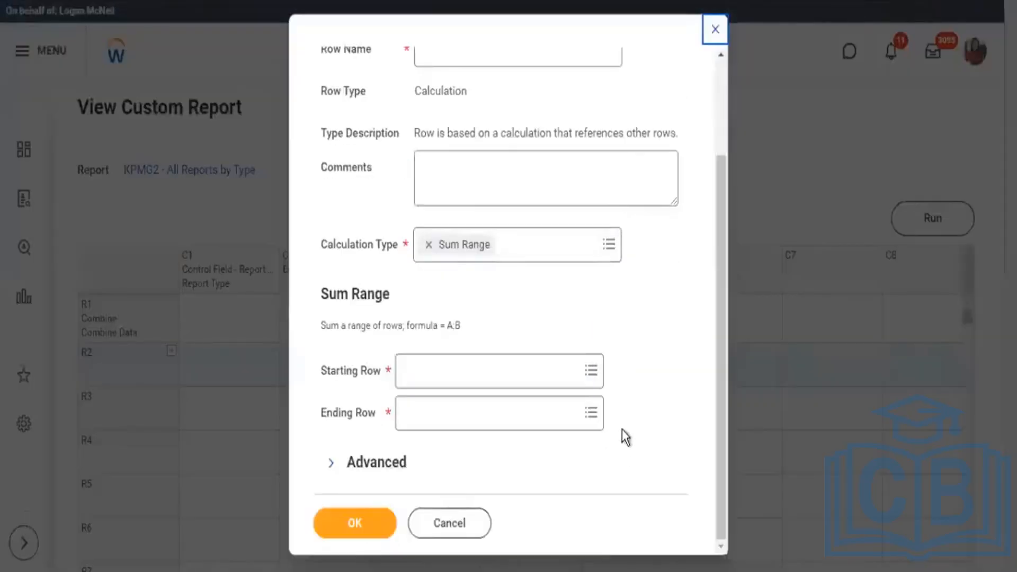
pyautogui.click(618, 253)
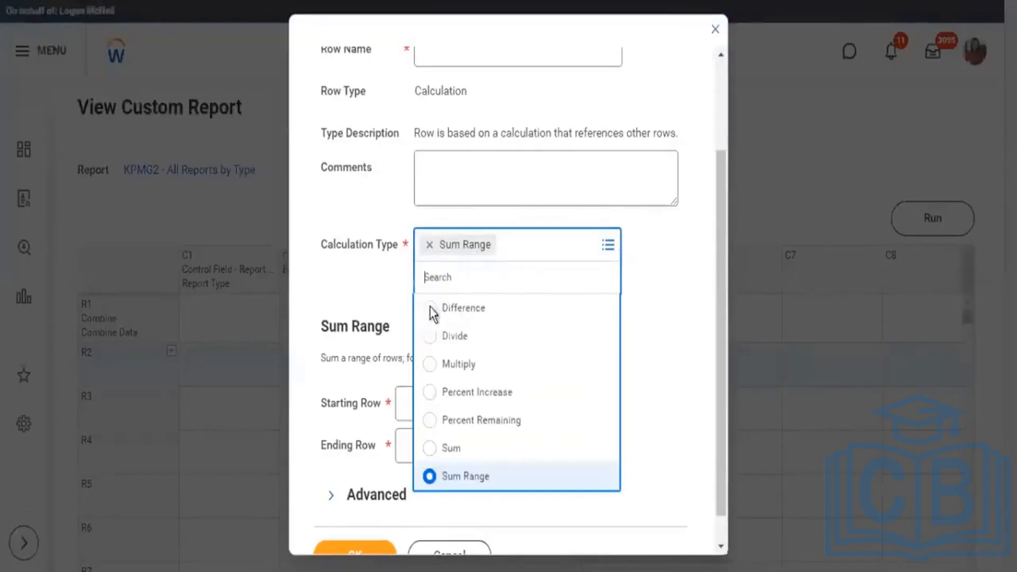
pyautogui.click(431, 448)
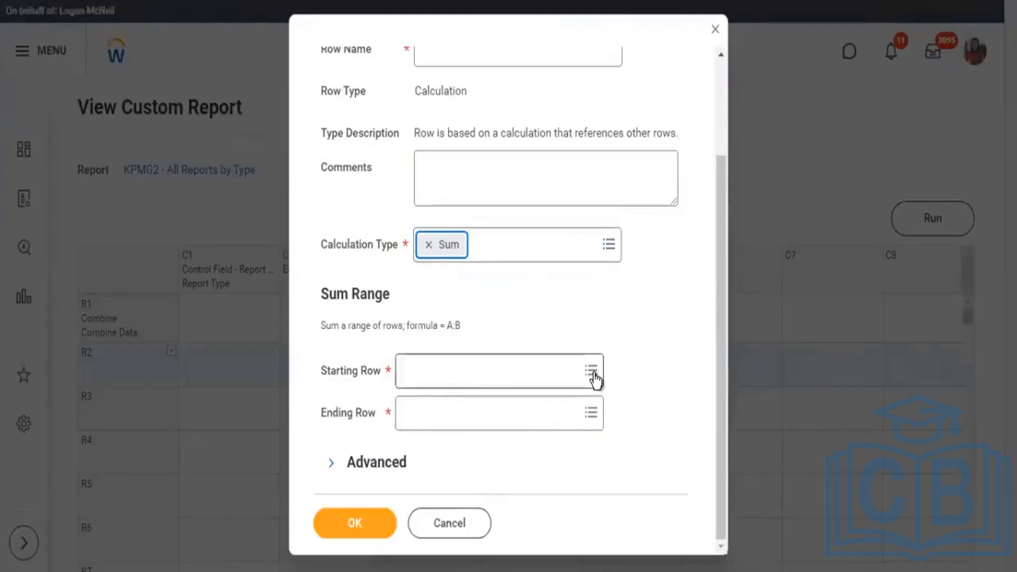
# Select R1 (Combine) as the row to sum, name the row Total Count, and save the R2 definition.
pyautogui.click(550, 418)
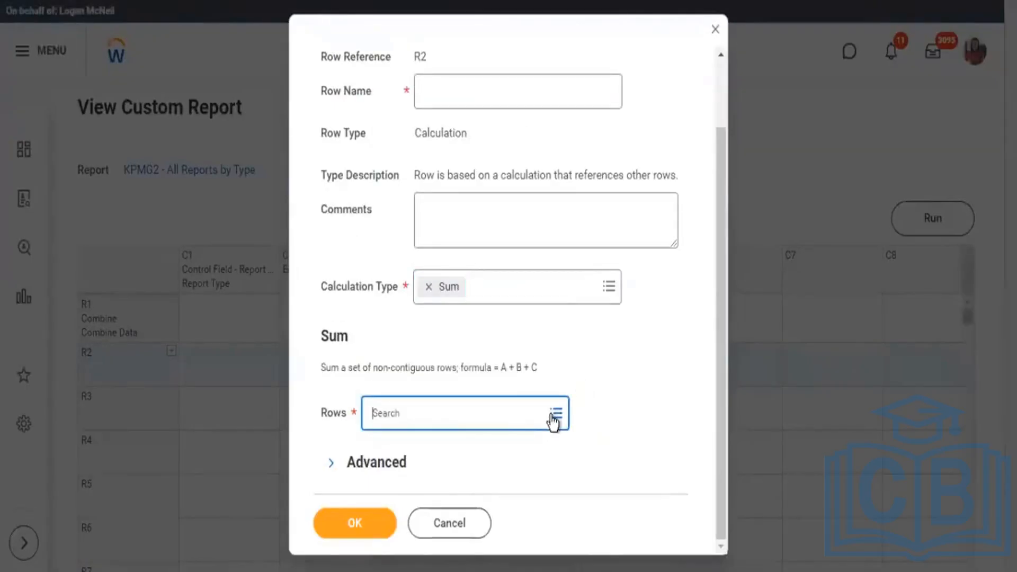
pyautogui.click(379, 383)
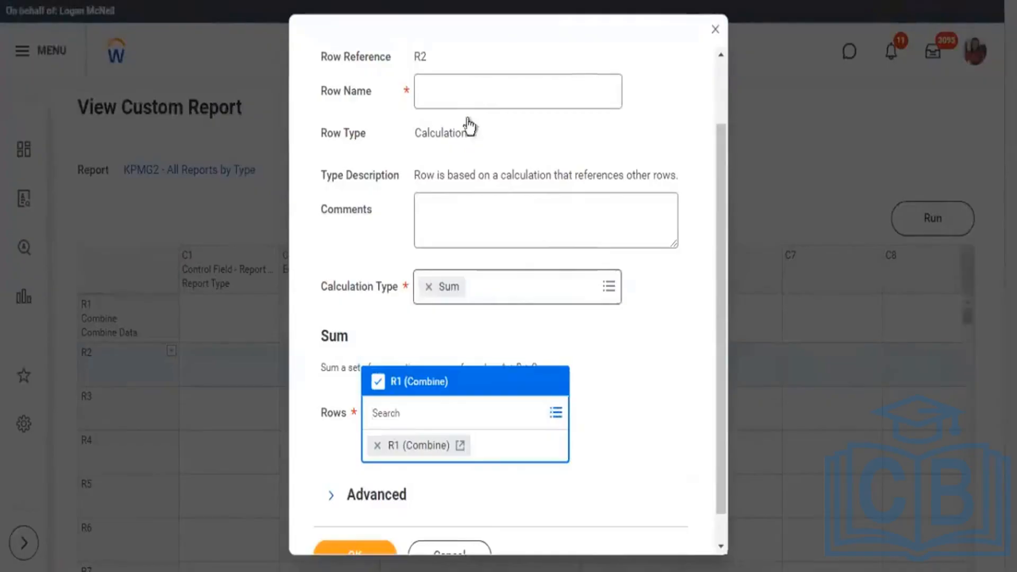
pyautogui.click(518, 152)
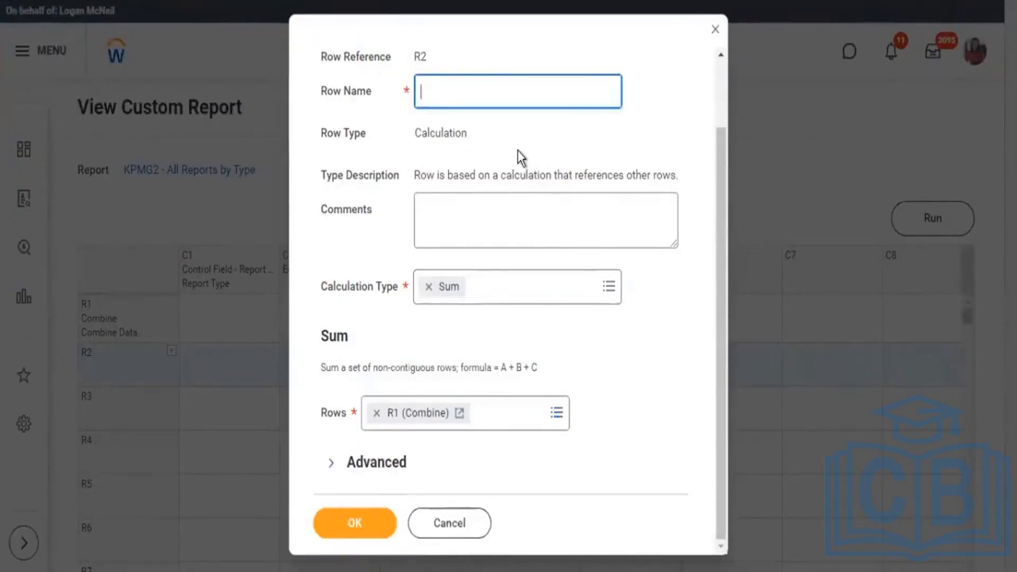
pyautogui.write('Tot')
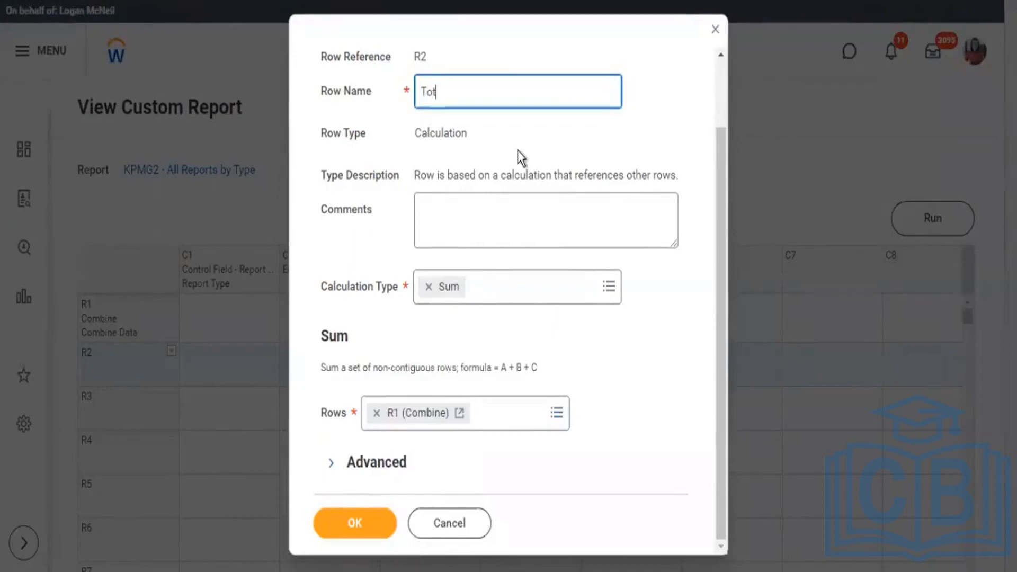
pyautogui.write('al Count')
pyautogui.click(354, 523)
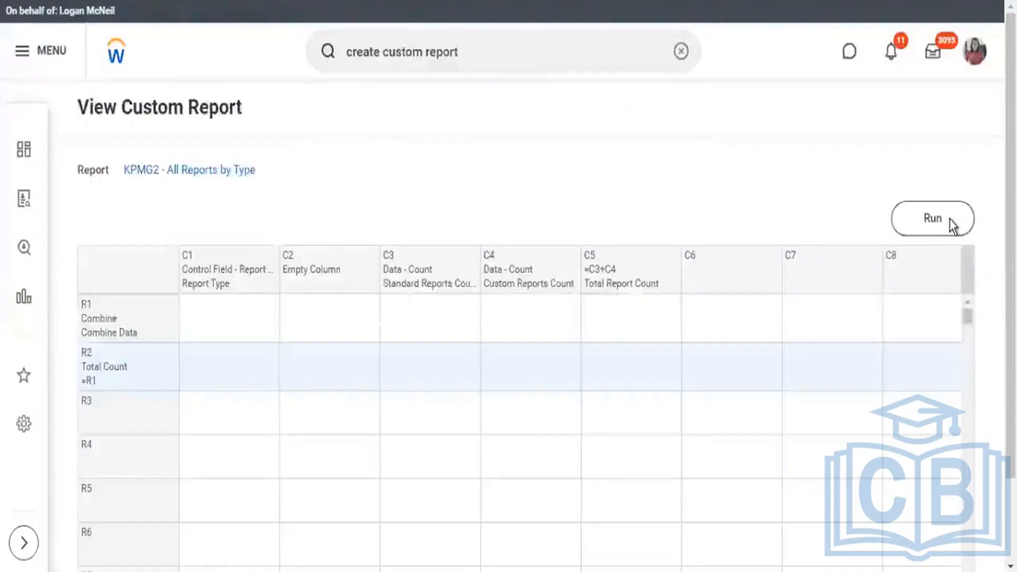
# Run KPMG2 - All Reports by Type and check the Total Count row beneath the report types.
pyautogui.click(950, 220)
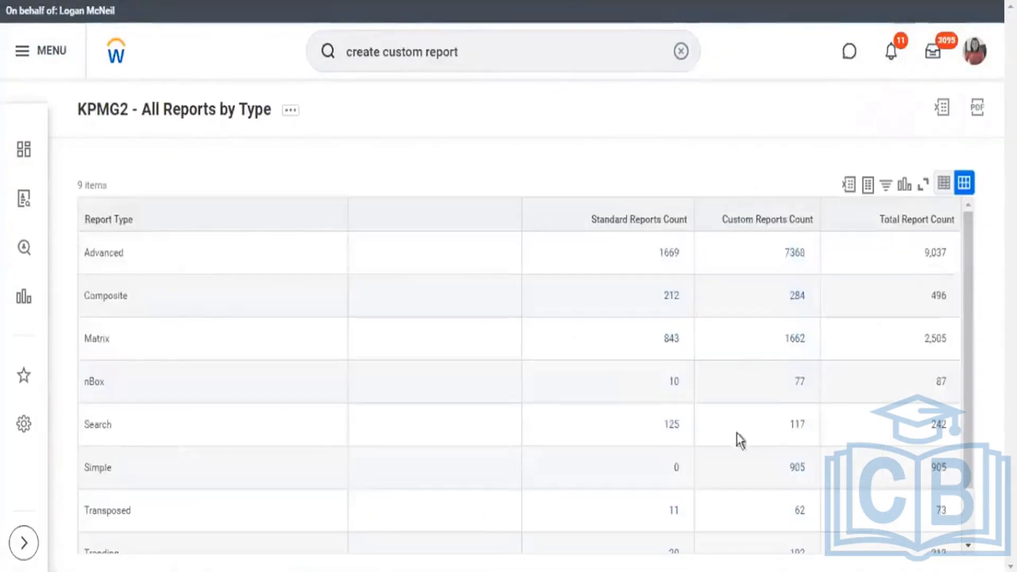
pyautogui.scroll(-1, 848, 476)
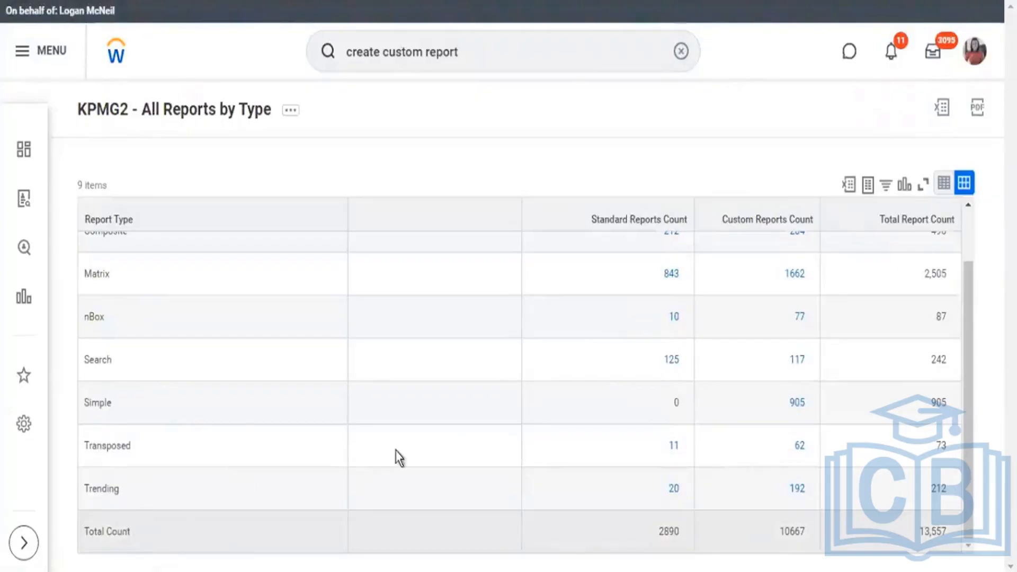
pyautogui.scroll(1, 460, 441)
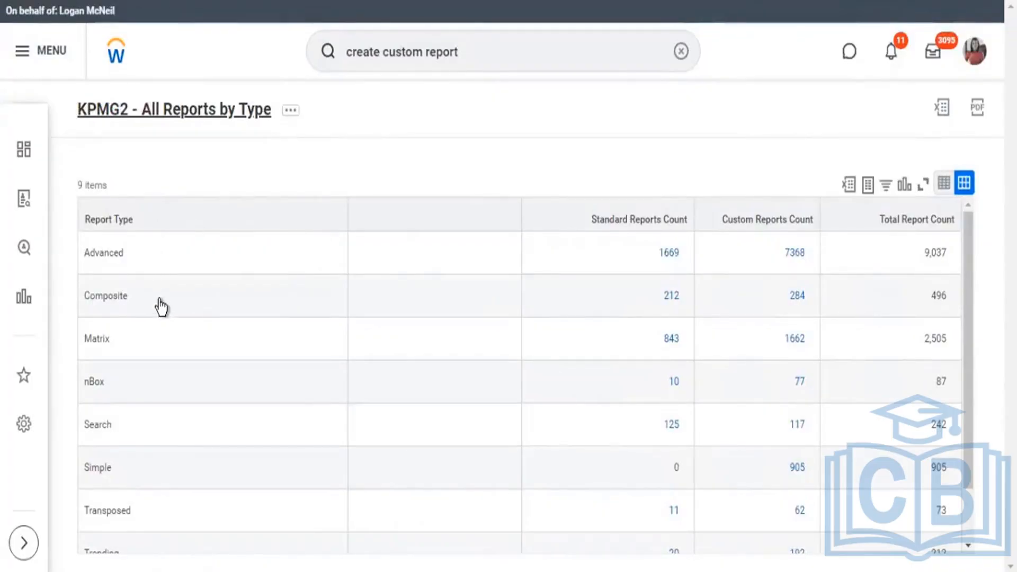
# Return to the report definition and open row R2 (Total Count) for editing with its advanced settings expanded.
pyautogui.hotkey('alt', 'Left')
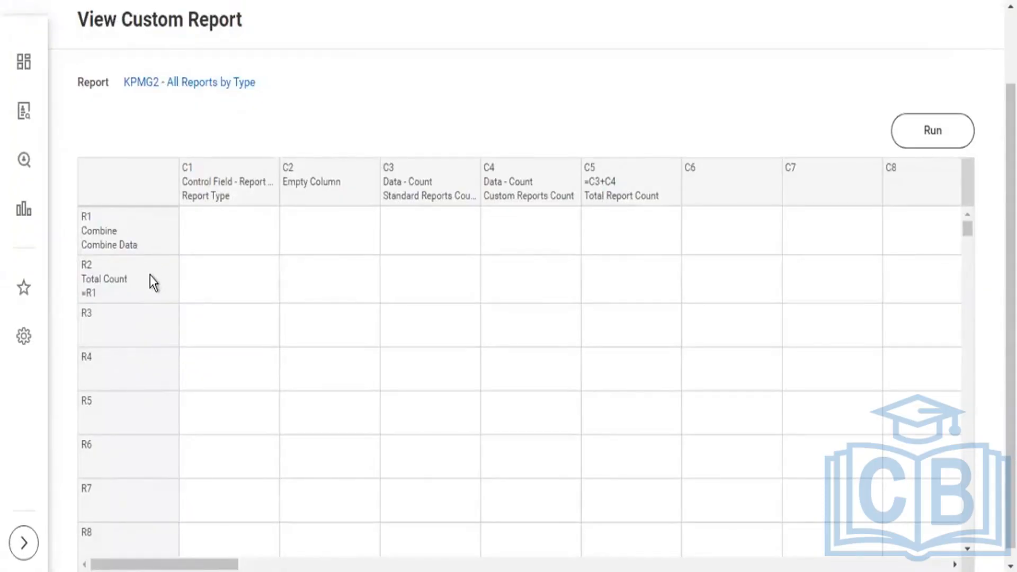
pyautogui.click(168, 269)
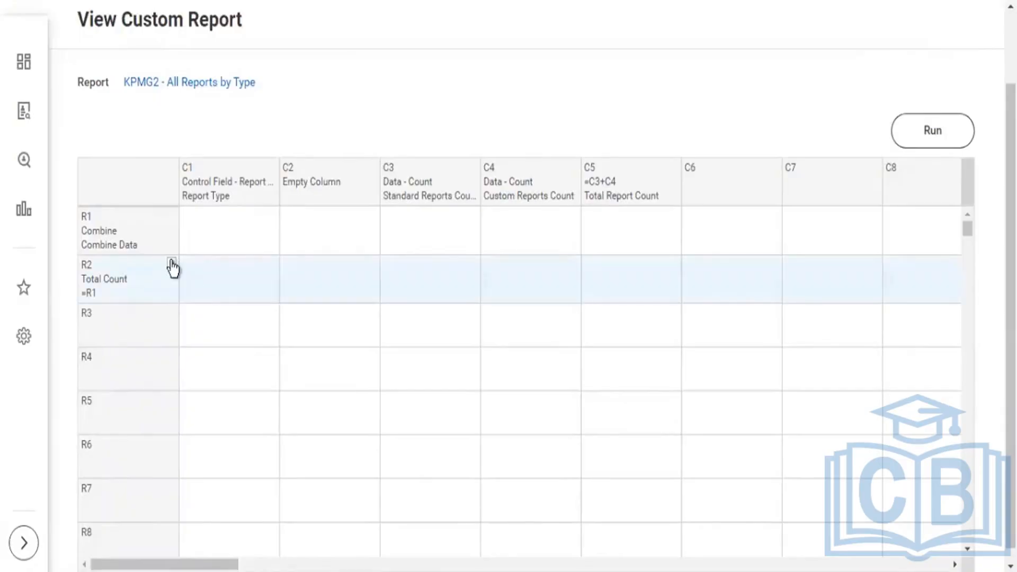
pyautogui.click(172, 264)
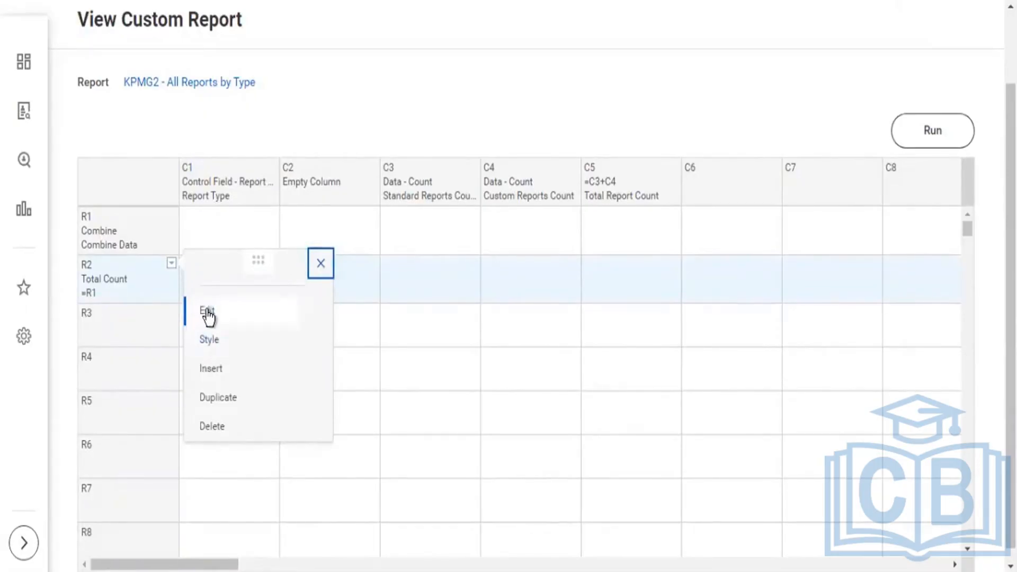
pyautogui.click(737, 255)
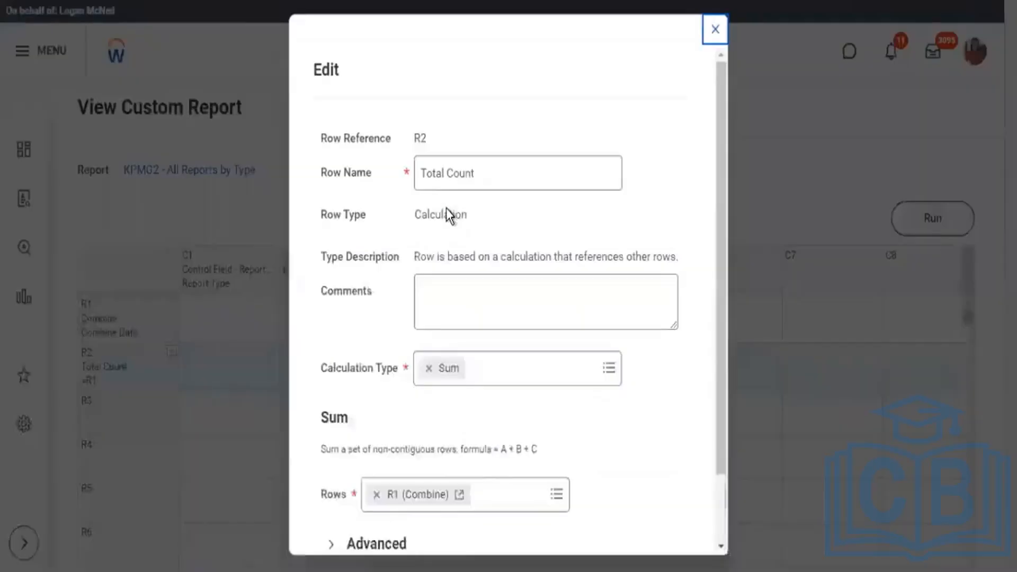
pyautogui.scroll(-2, 530, 275)
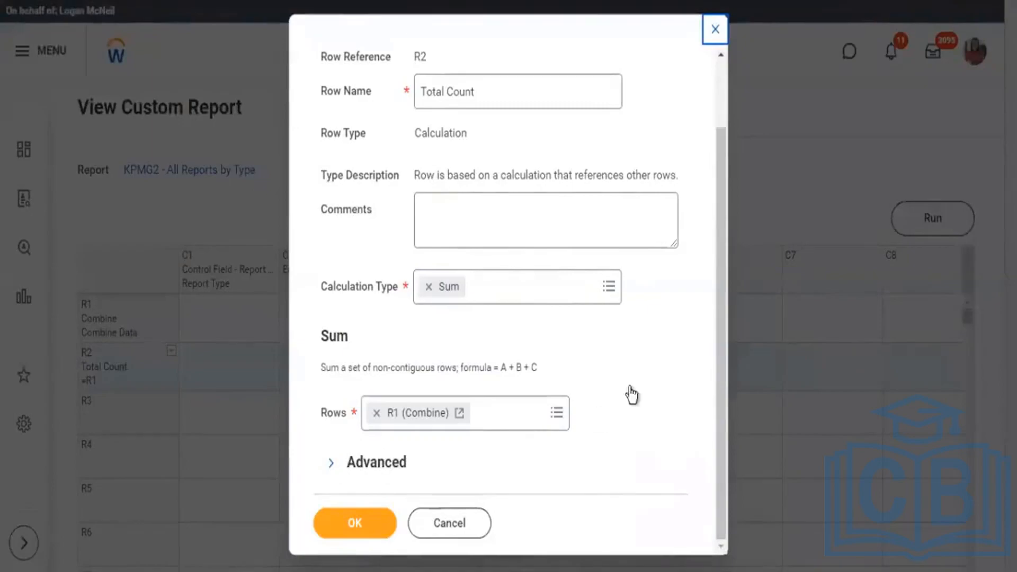
pyautogui.click(331, 463)
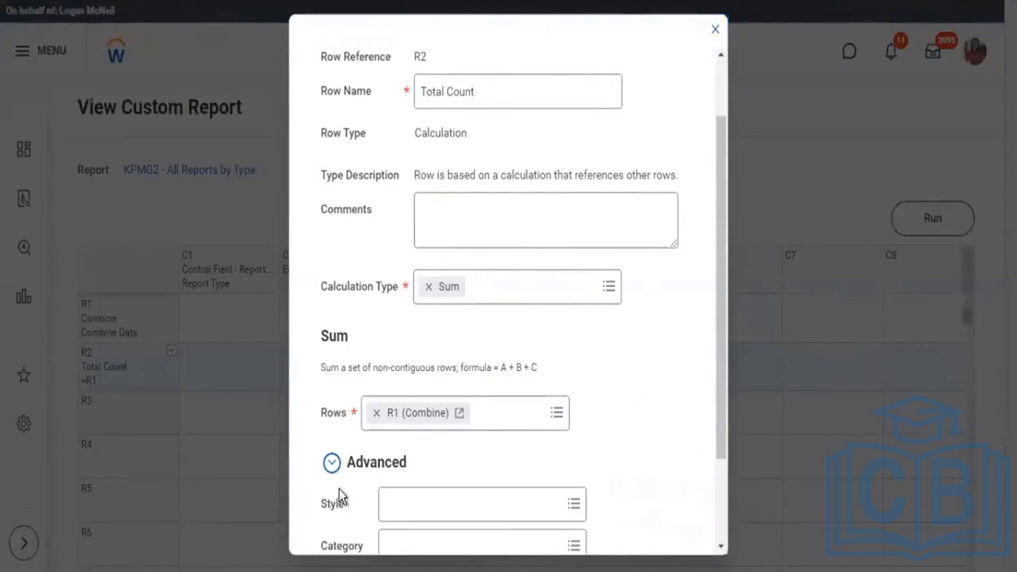
# Set row R2's style to Grand Total, save the row, and run the report.
pyautogui.doubleClick(332, 506)
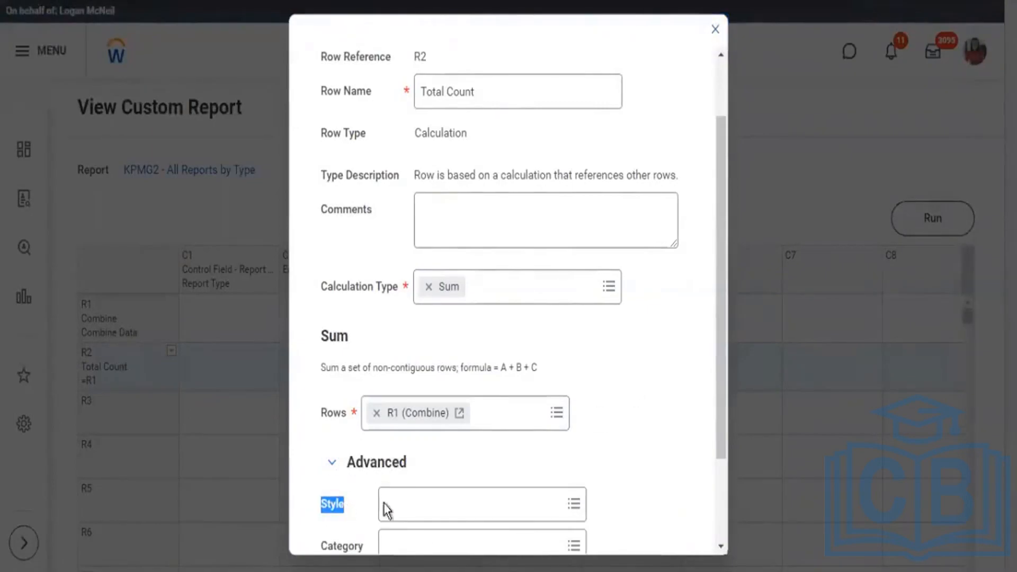
pyautogui.click(574, 506)
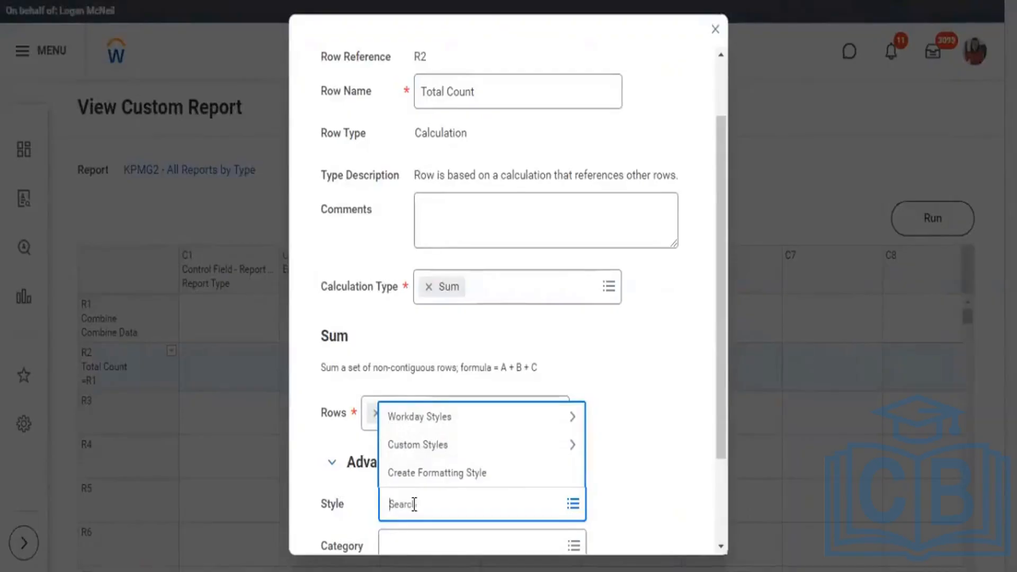
pyautogui.write('grand total')
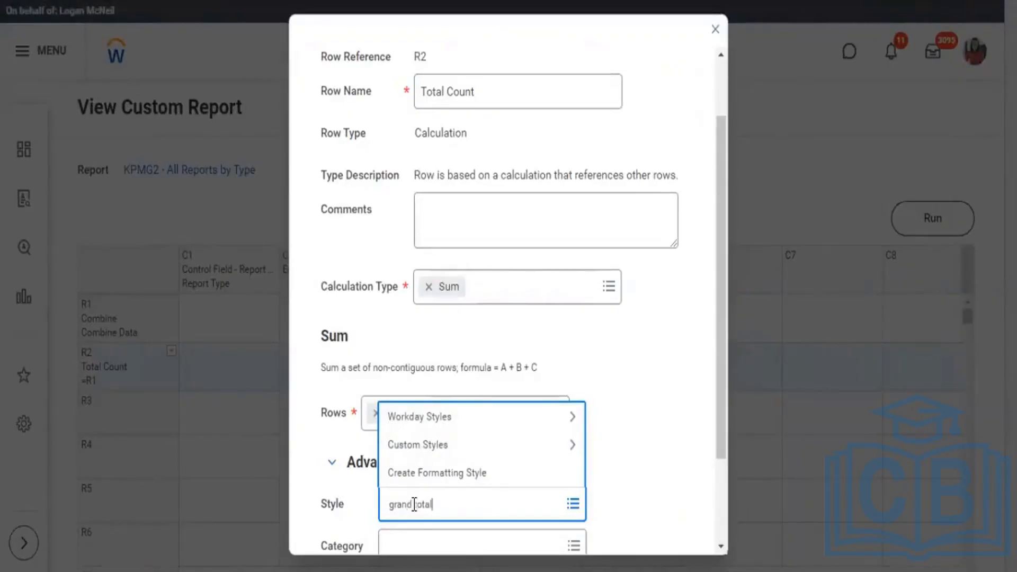
pyautogui.press('Return')
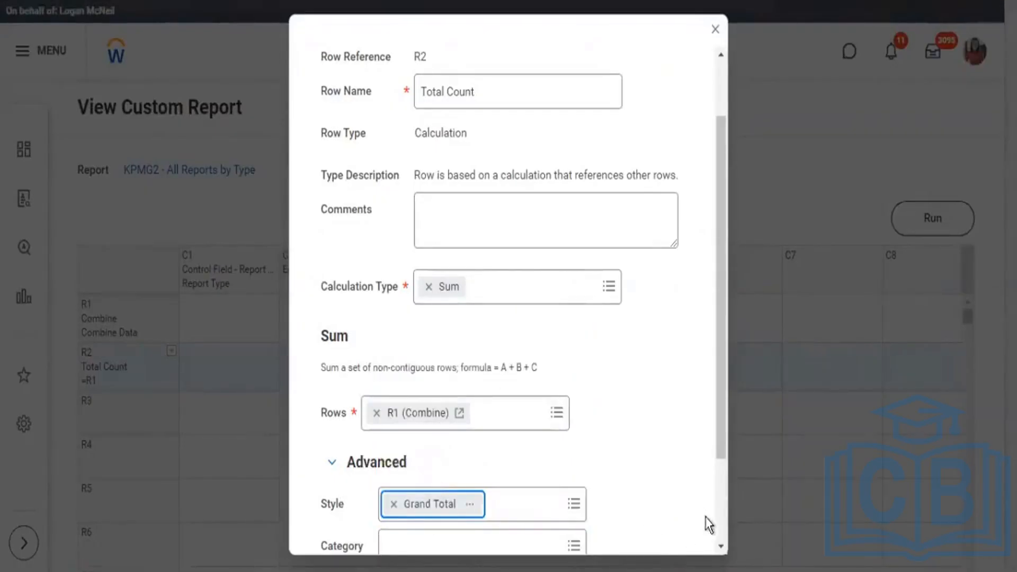
pyautogui.scroll(-3, 718, 527)
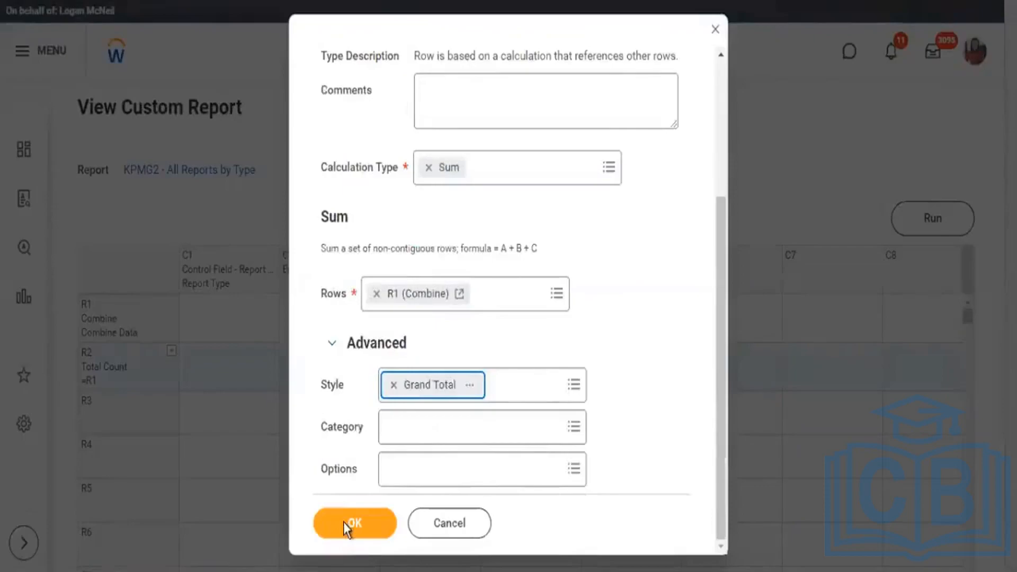
pyautogui.click(166, 1)
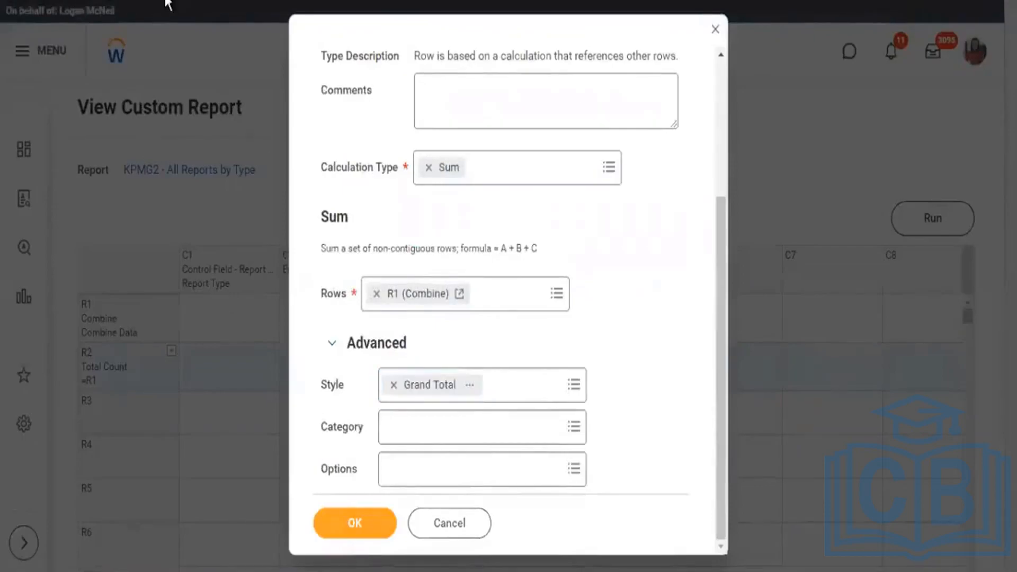
pyautogui.click(379, 389)
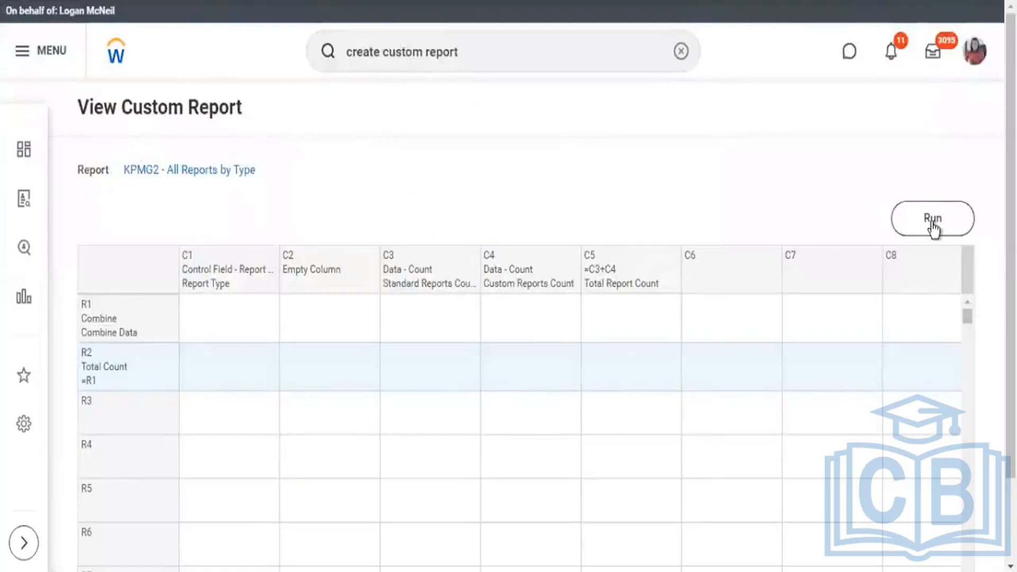
pyautogui.click(933, 222)
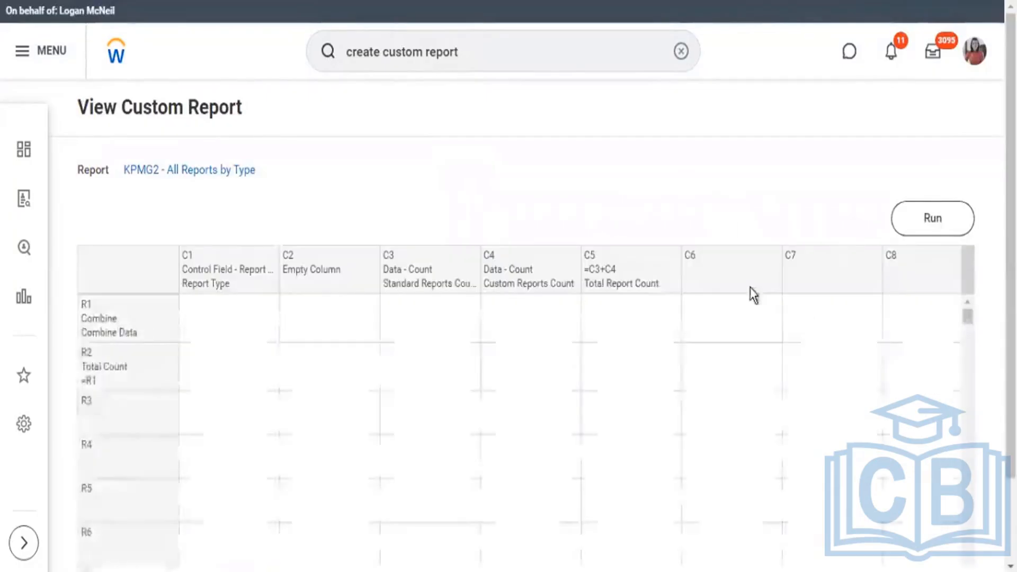
# Create a new formatting style named KPMG2 from the style setting of column C5 (Total Report Count).
pyautogui.click(678, 259)
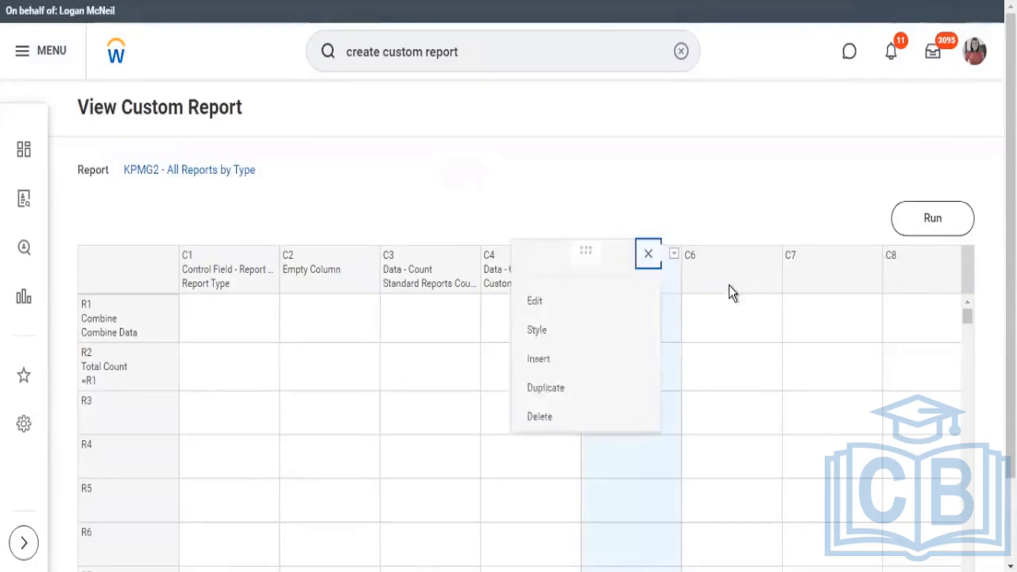
pyautogui.click(564, 329)
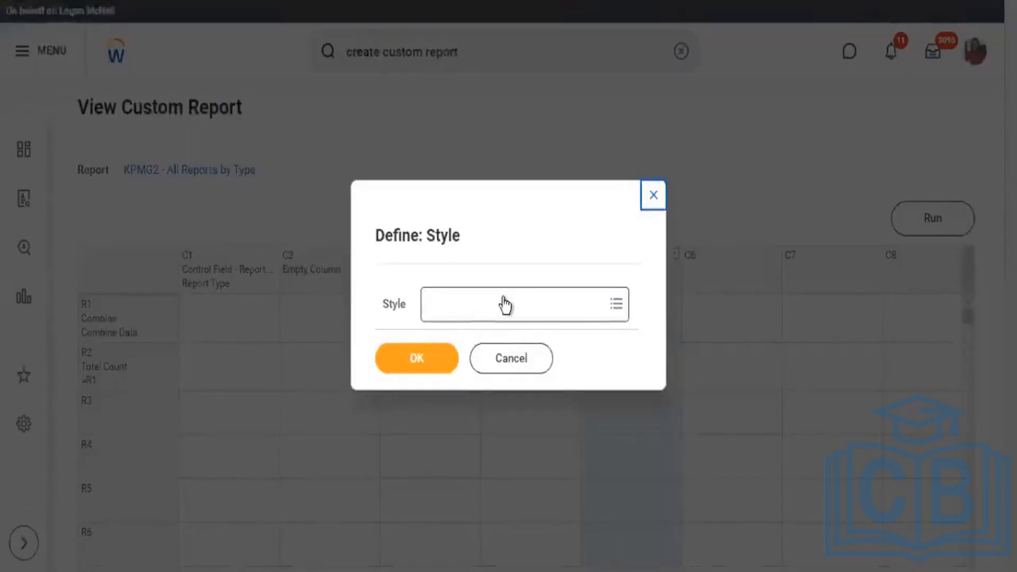
pyautogui.click(505, 306)
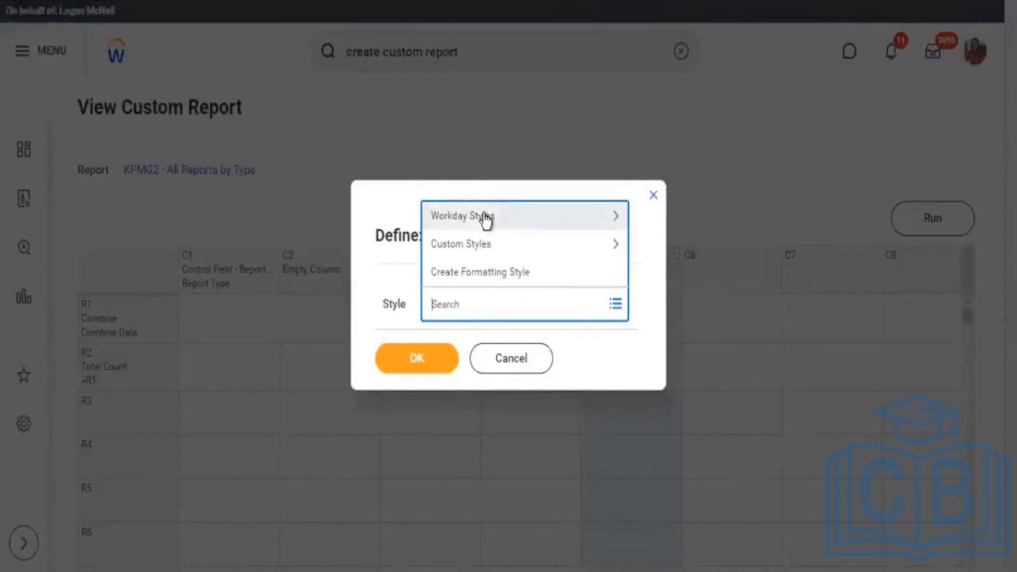
pyautogui.click(494, 271)
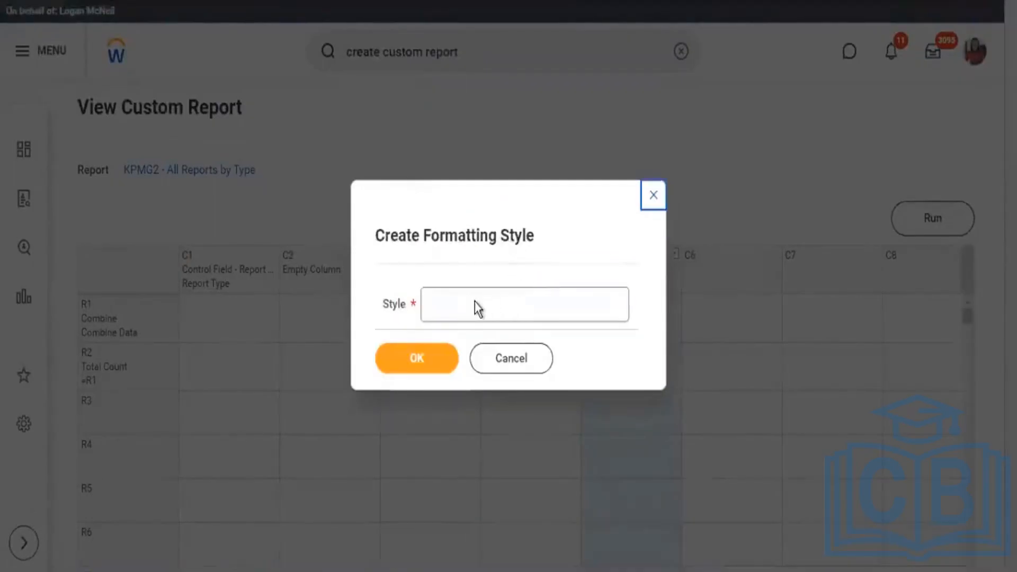
pyautogui.click(468, 304)
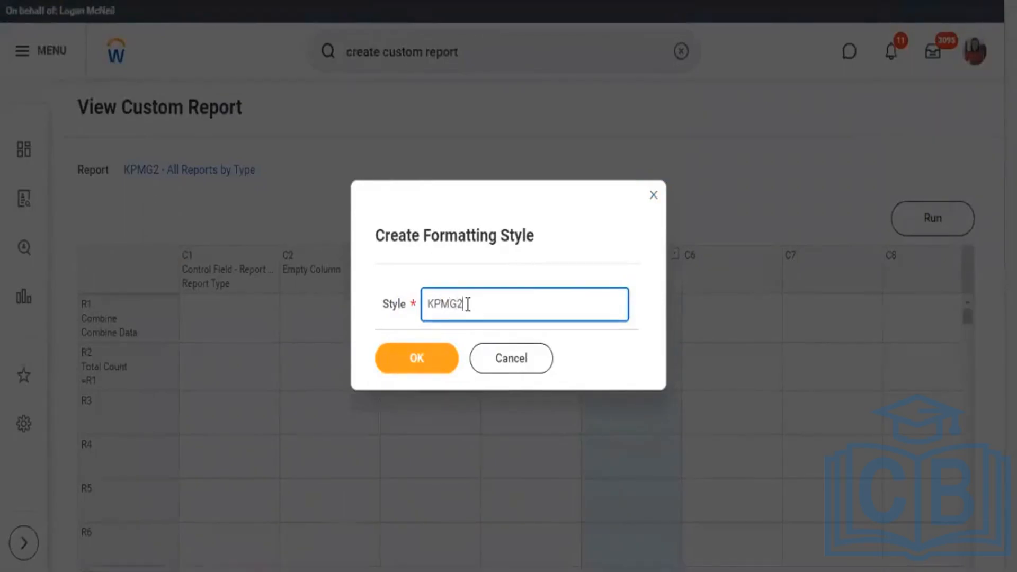
pyautogui.click(415, 357)
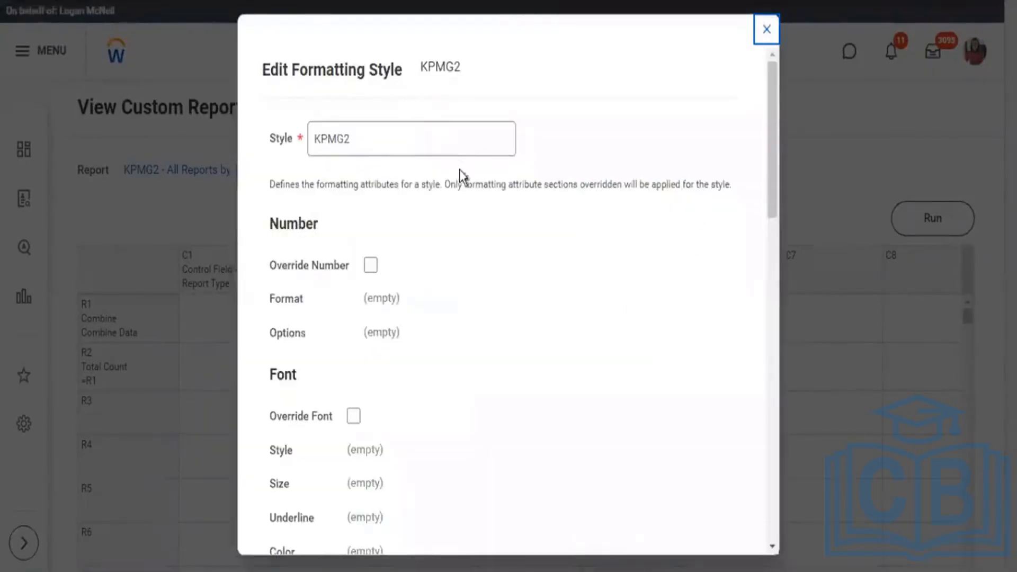
pyautogui.scroll(-3, 470, 166)
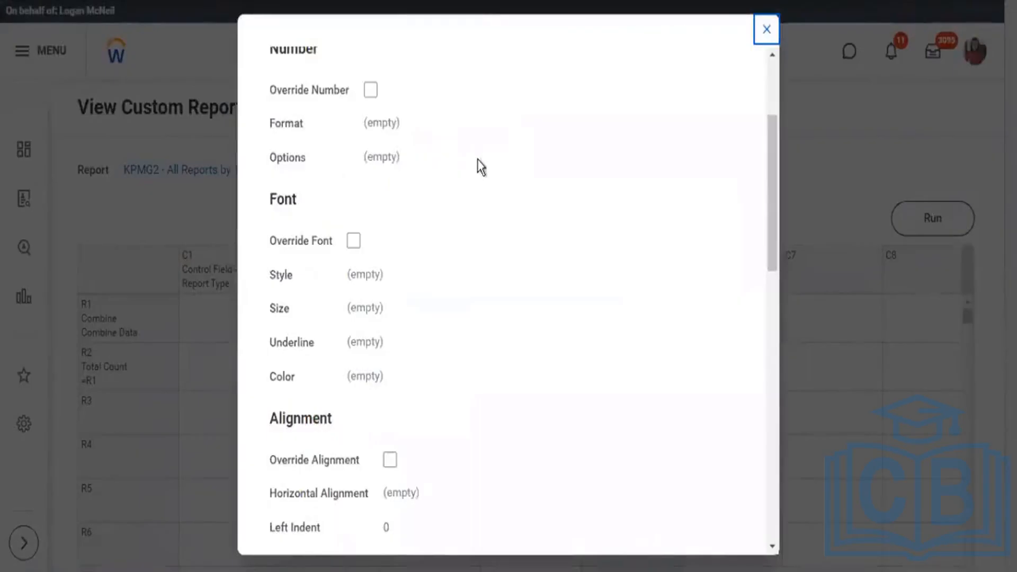
pyautogui.click(371, 90)
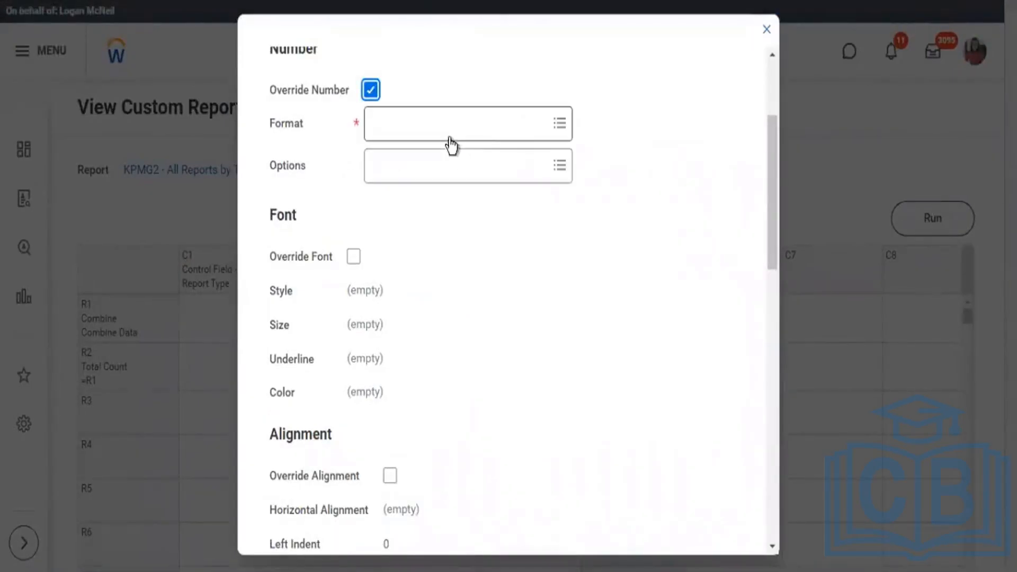
pyautogui.click(551, 122)
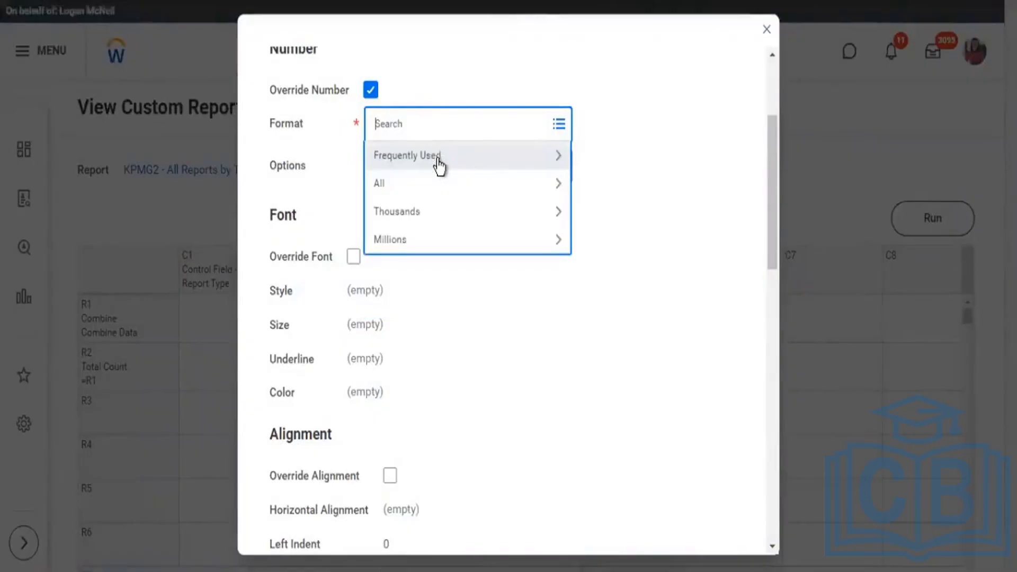
pyautogui.click(439, 166)
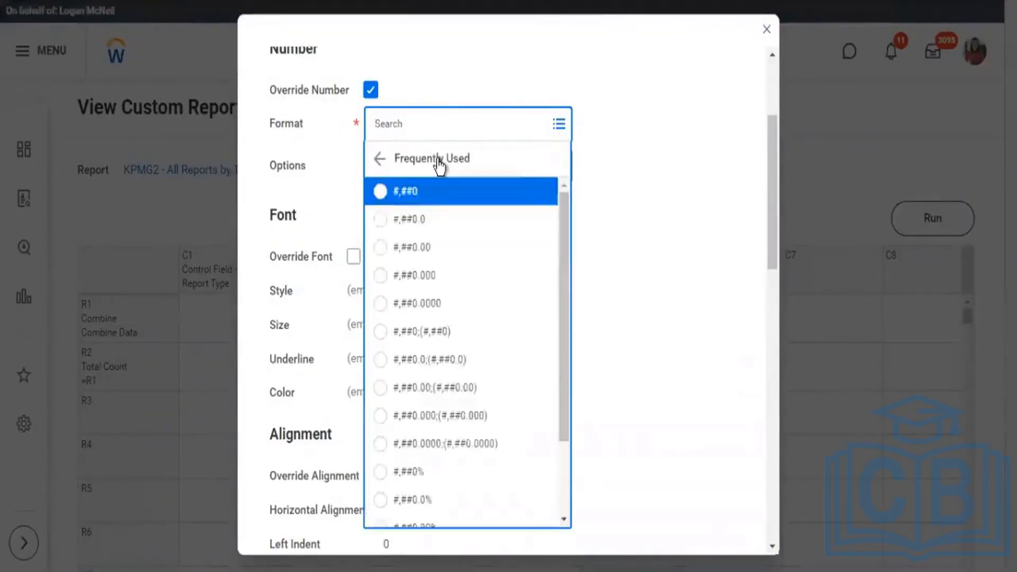
pyautogui.scroll(-2, 445, 371)
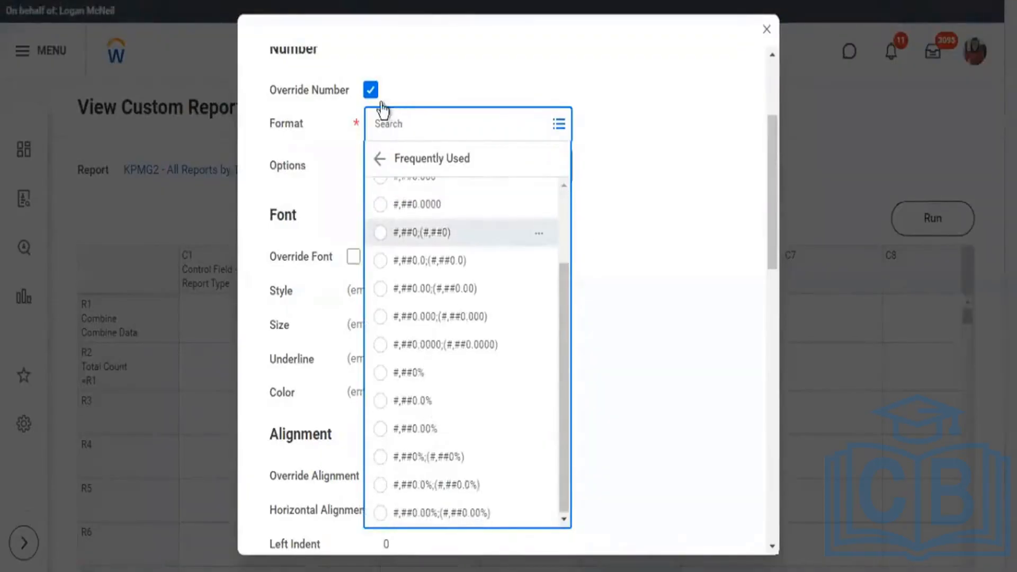
pyautogui.click(370, 90)
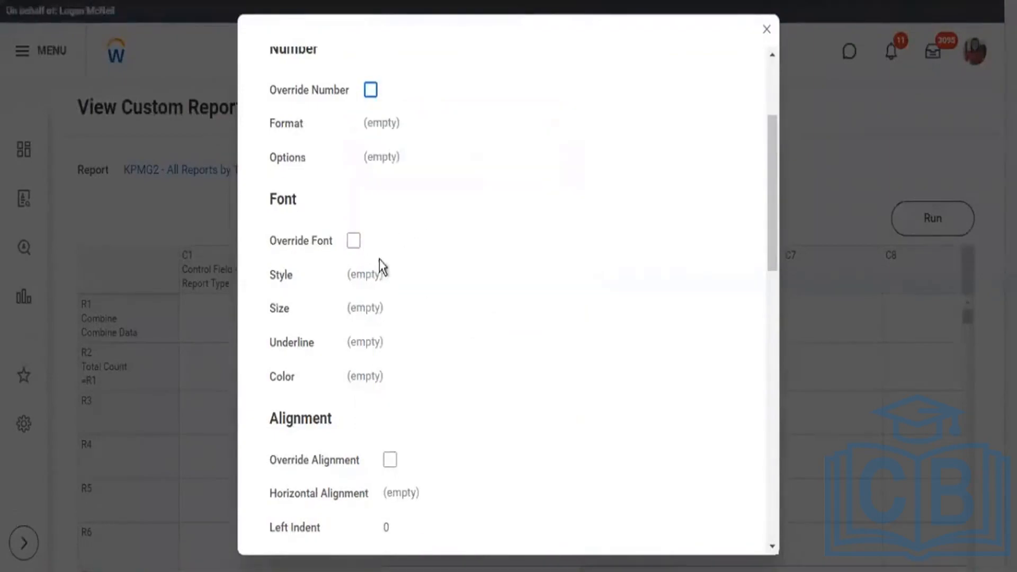
# Override the KPMG2 style's font with style Bold, size Small, No Underline and color Red.
pyautogui.click(353, 241)
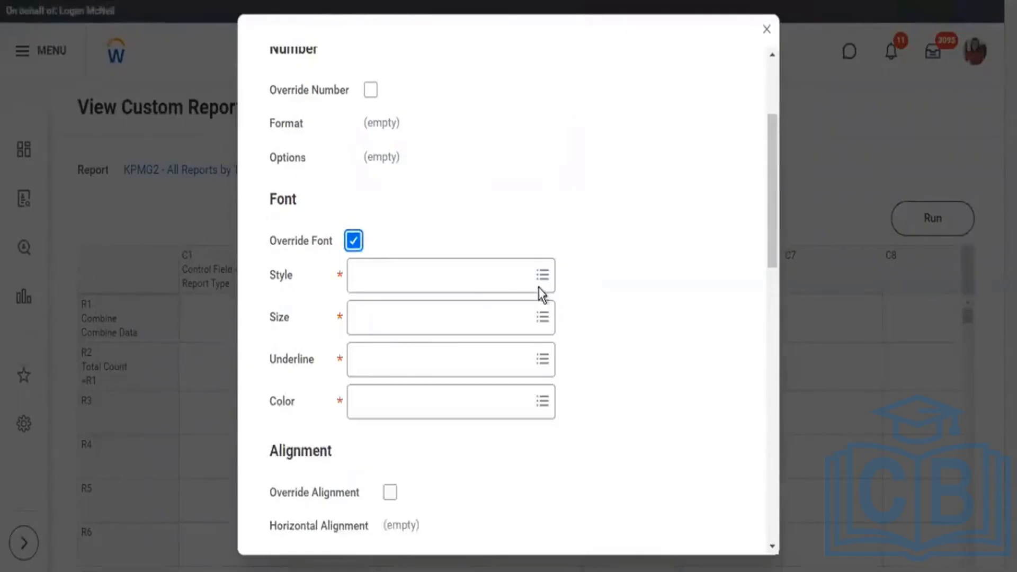
pyautogui.click(541, 289)
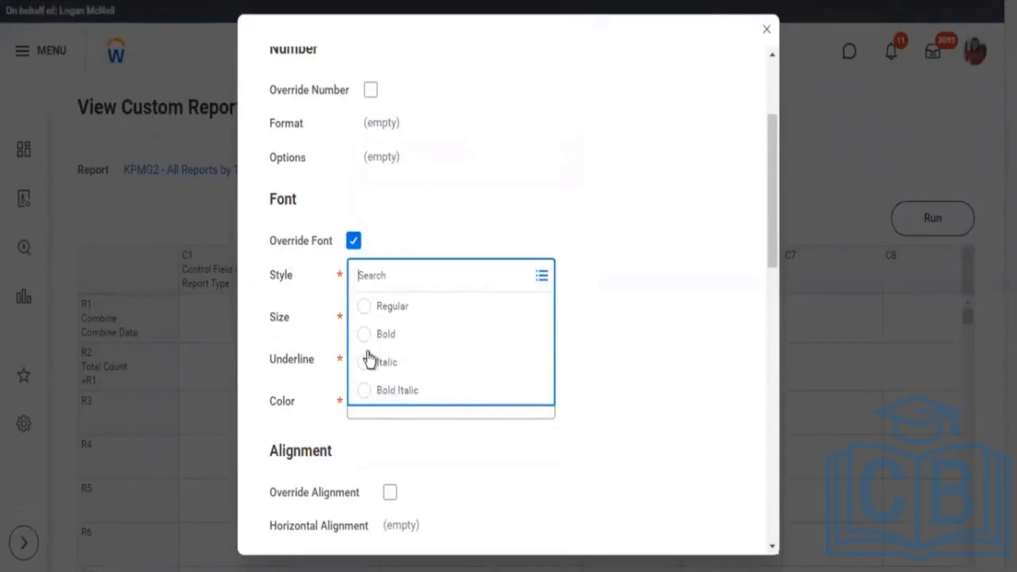
pyautogui.click(438, 335)
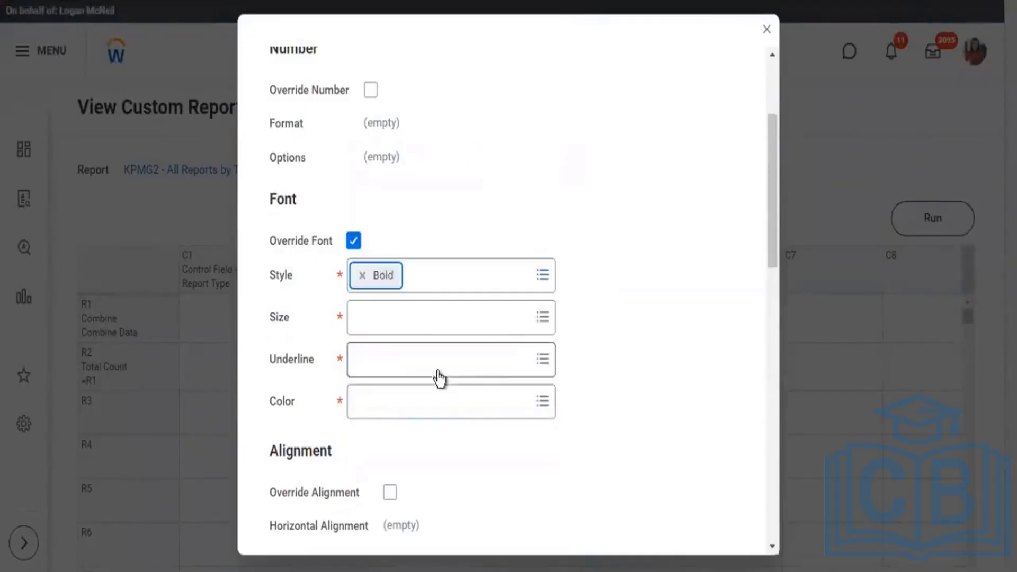
pyautogui.click(491, 330)
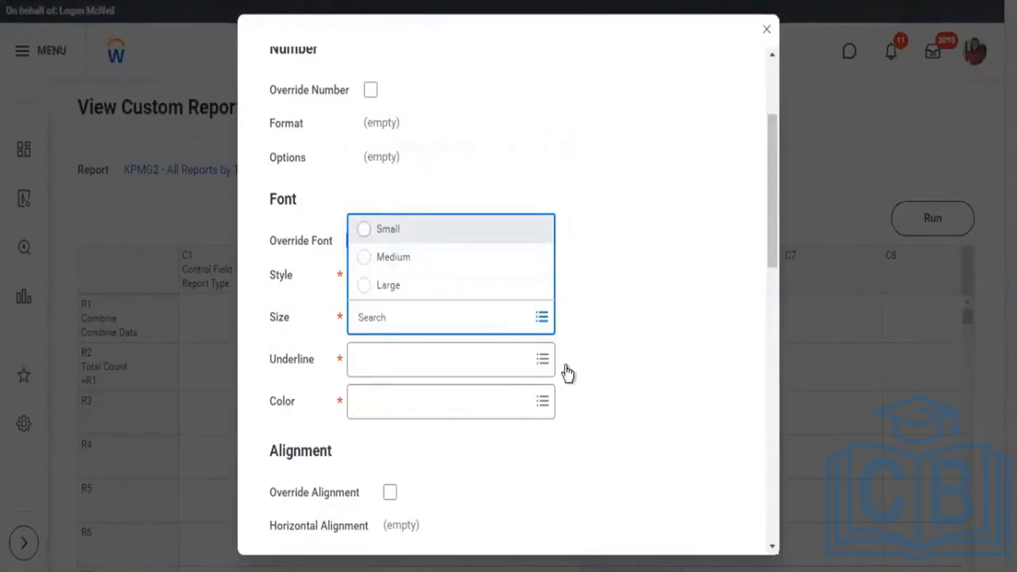
pyautogui.press('Return')
pyautogui.click(542, 364)
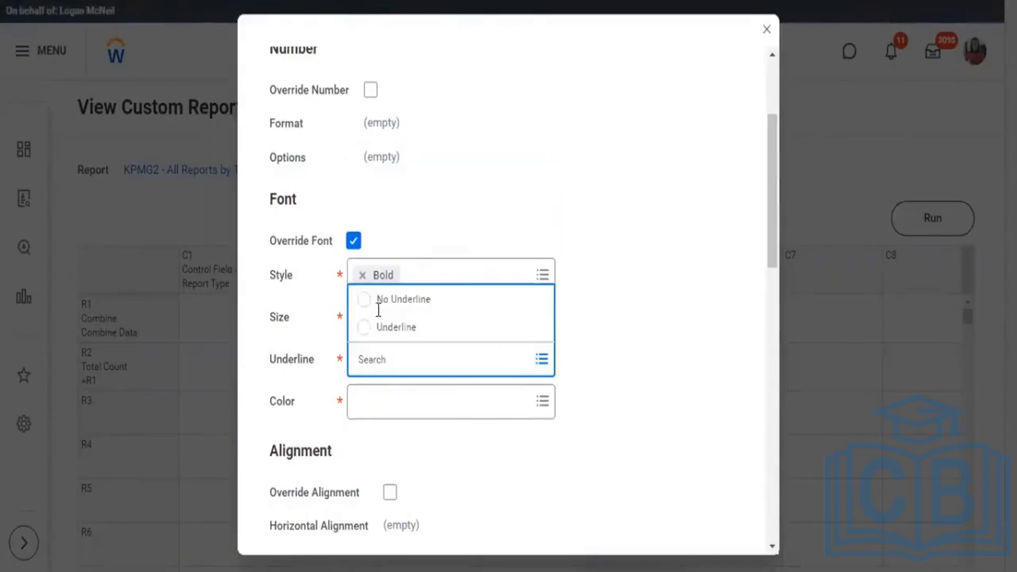
pyautogui.click(366, 300)
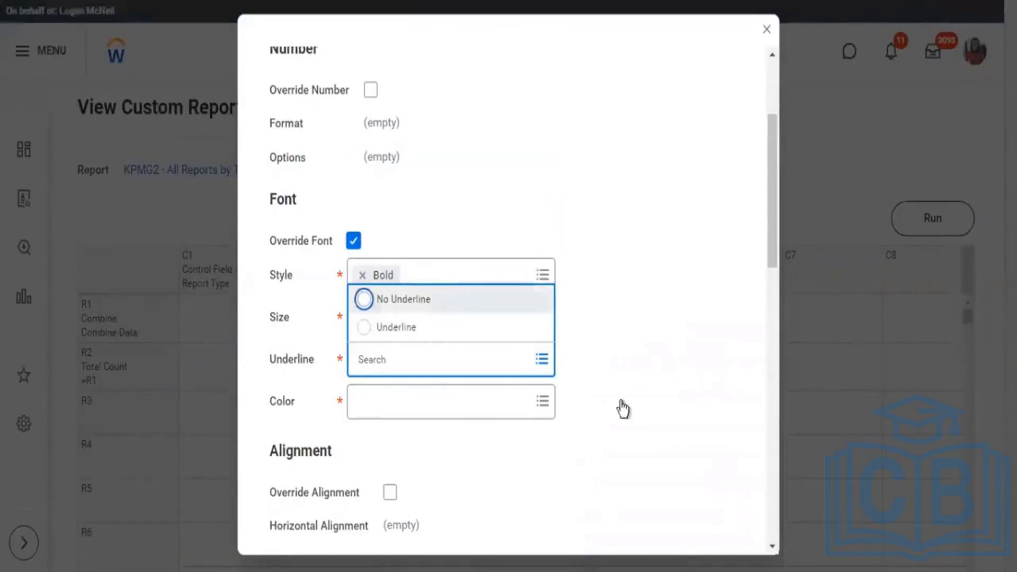
pyautogui.click(543, 402)
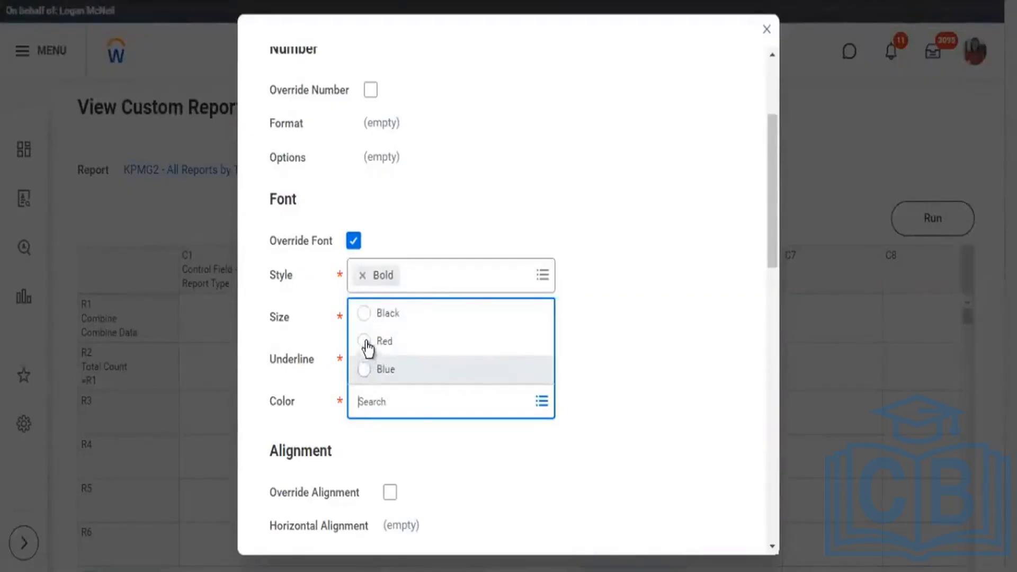
pyautogui.click(365, 342)
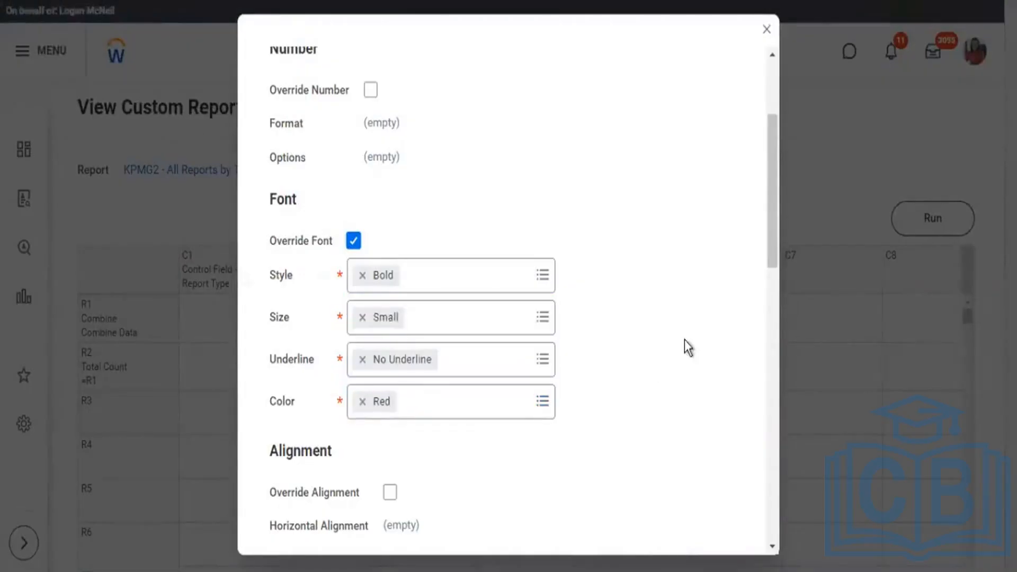
pyautogui.scroll(-5, 482, 367)
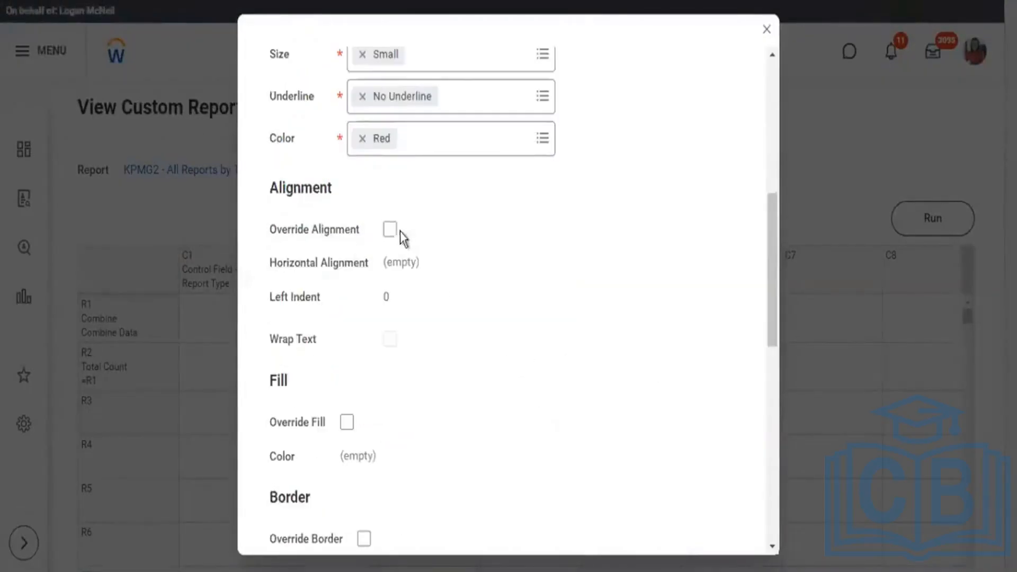
# Override the KPMG2 style's fill with the color Gray.
pyautogui.scroll(-2, 375, 236)
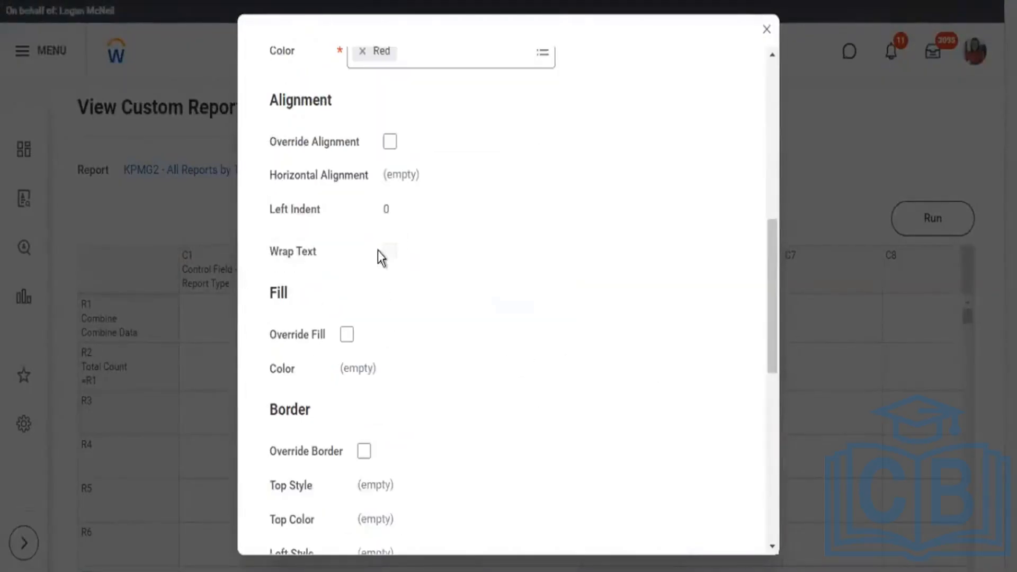
pyautogui.click(346, 336)
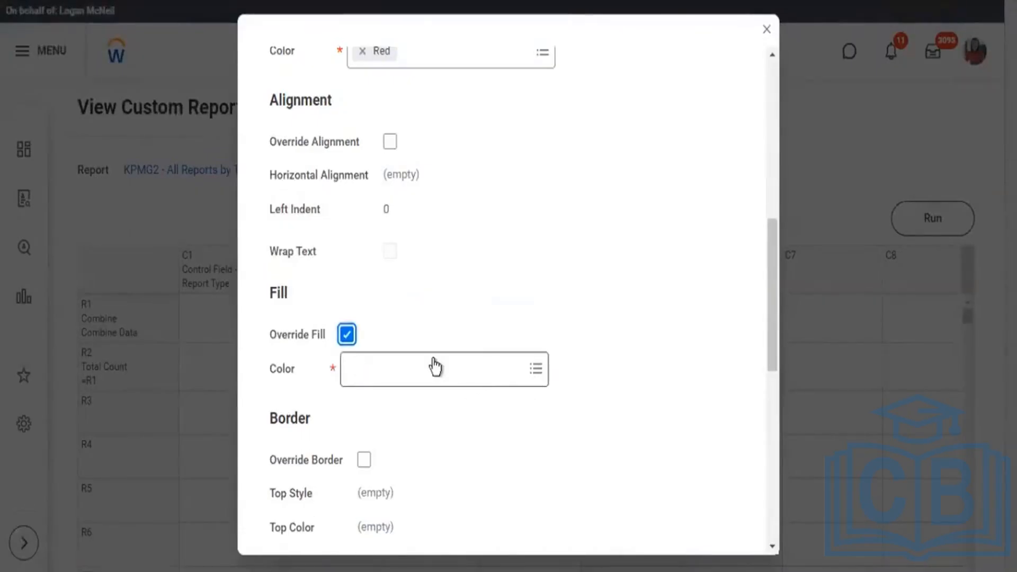
pyautogui.click(436, 366)
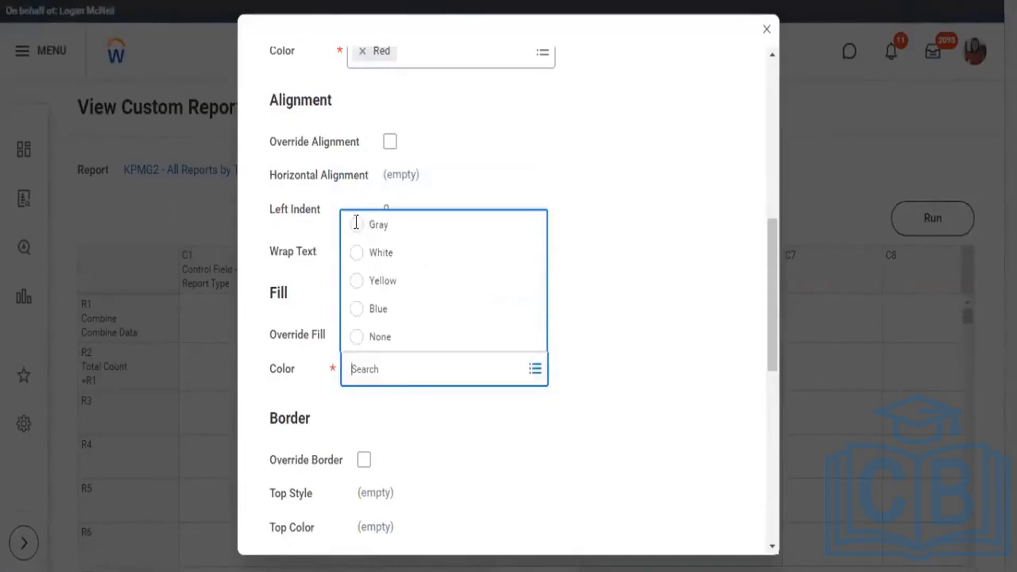
pyautogui.click(357, 224)
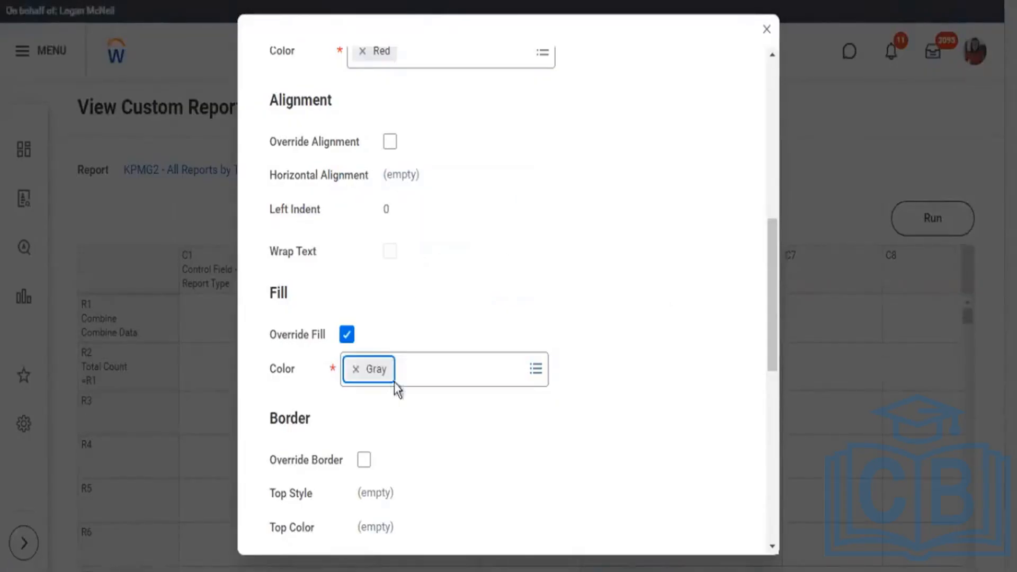
# Override the KPMG2 style's border with top style None, left style Double and left color Black.
pyautogui.scroll(-3, 396, 390)
pyautogui.click(364, 284)
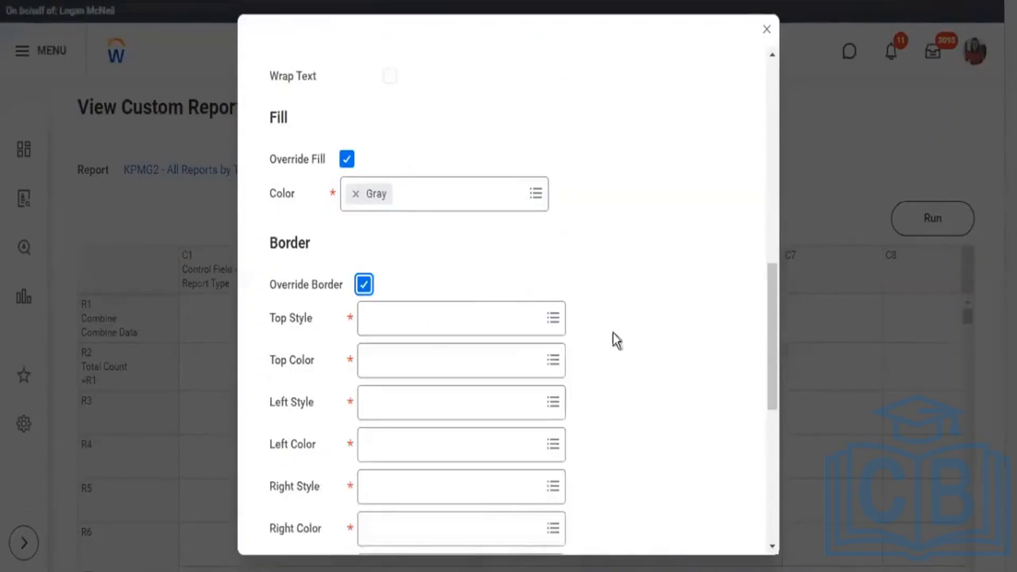
pyautogui.scroll(-2, 594, 324)
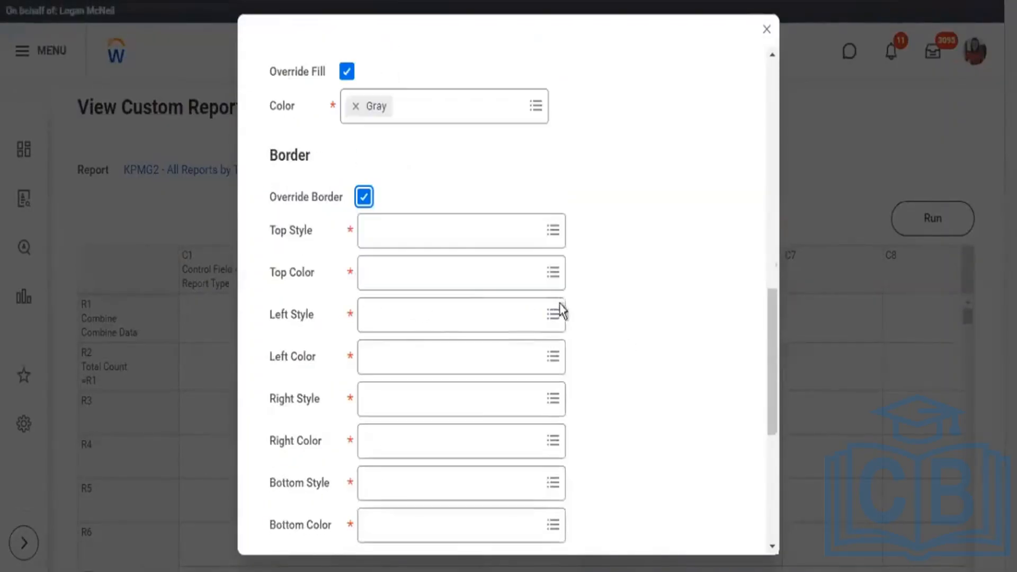
pyautogui.click(352, 216)
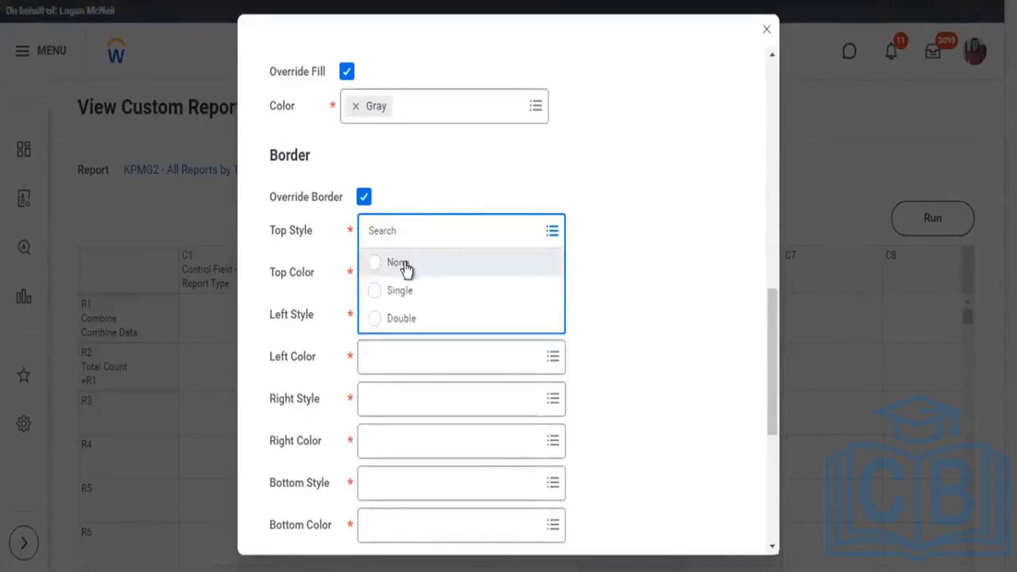
pyautogui.click(541, 273)
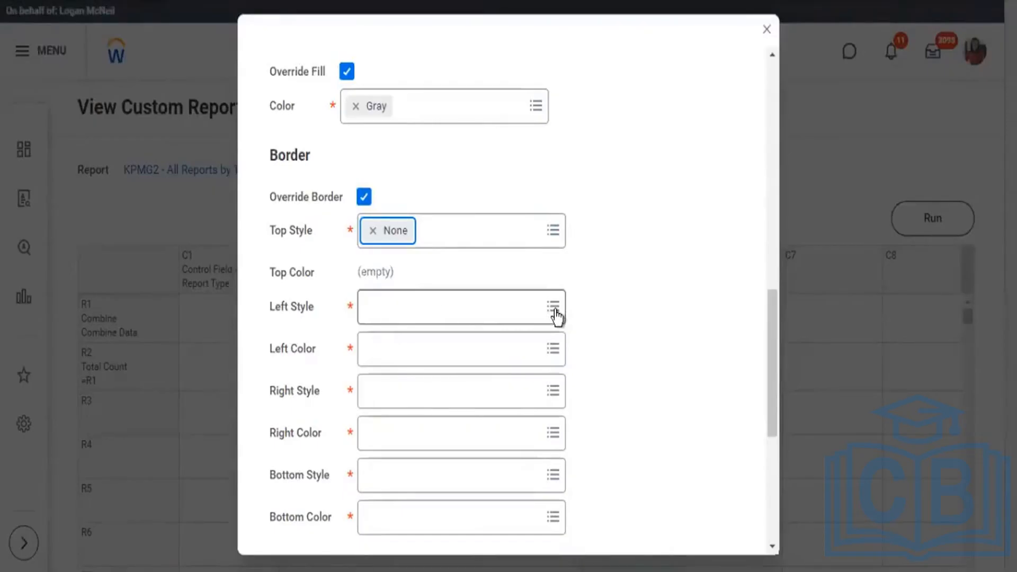
pyautogui.click(416, 319)
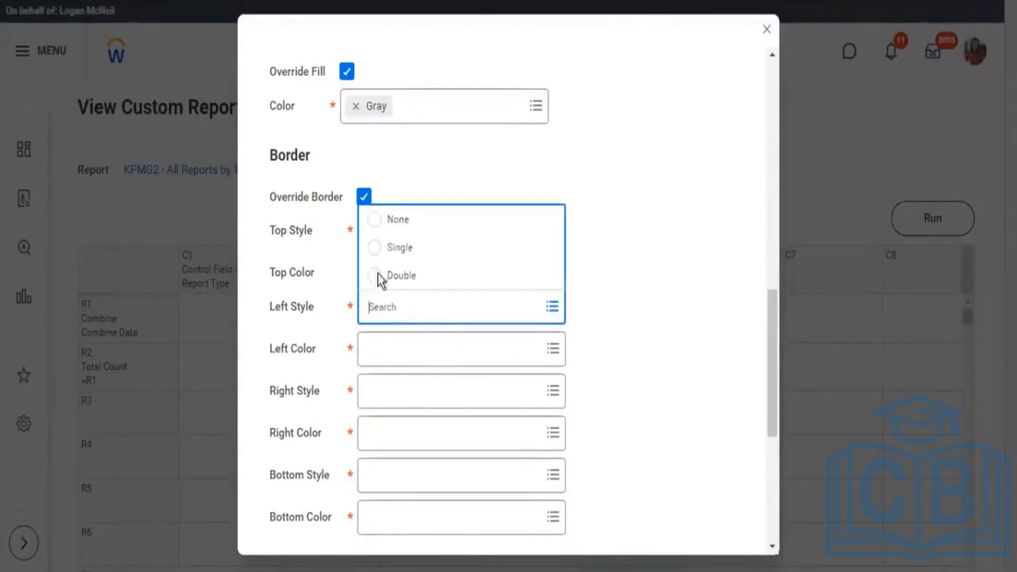
pyautogui.click(379, 277)
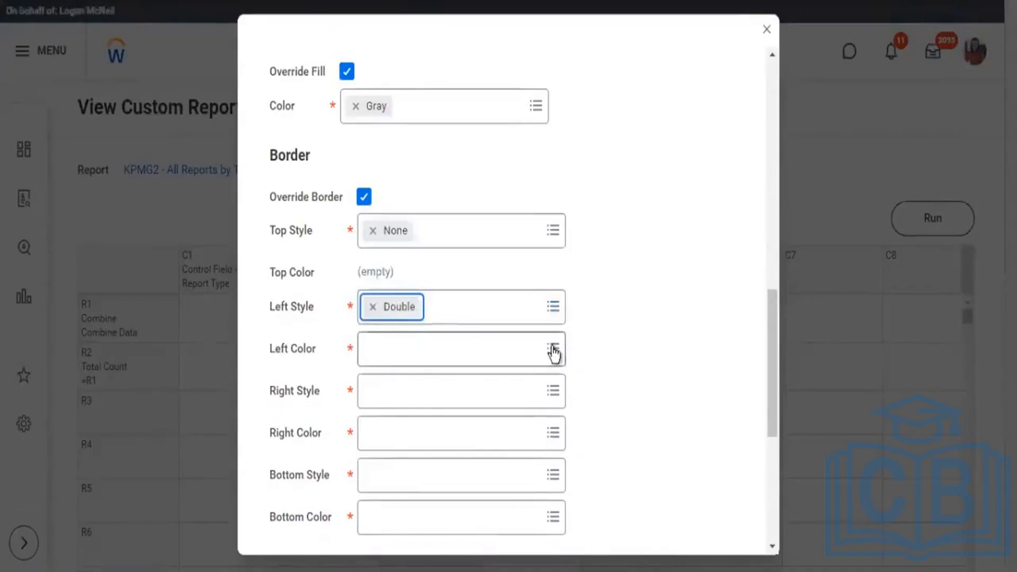
pyautogui.click(424, 326)
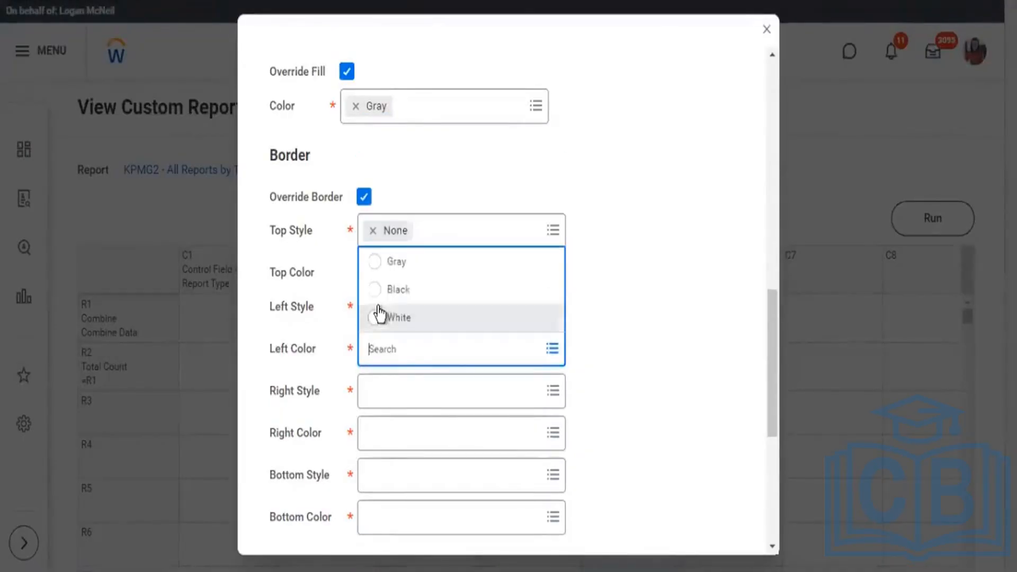
# Set the KPMG2 style's right border to Double in Black and its bottom border style to None.
pyautogui.click(553, 392)
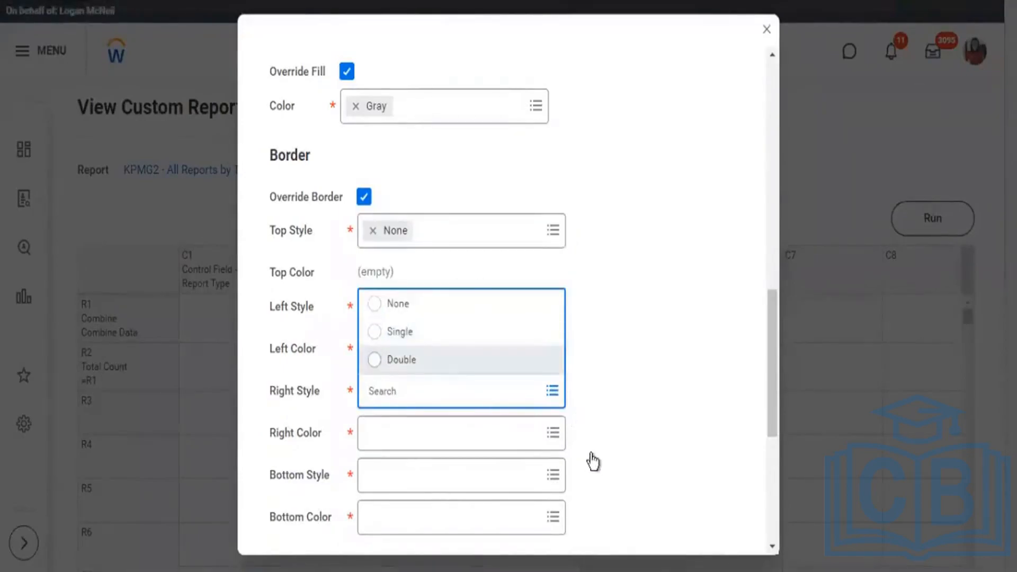
pyautogui.click(554, 433)
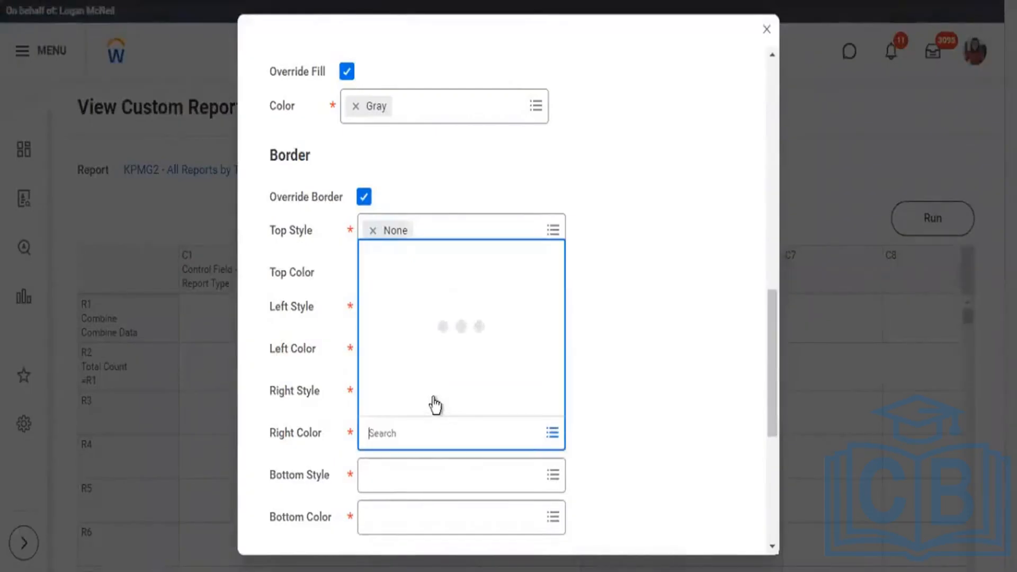
pyautogui.click(375, 376)
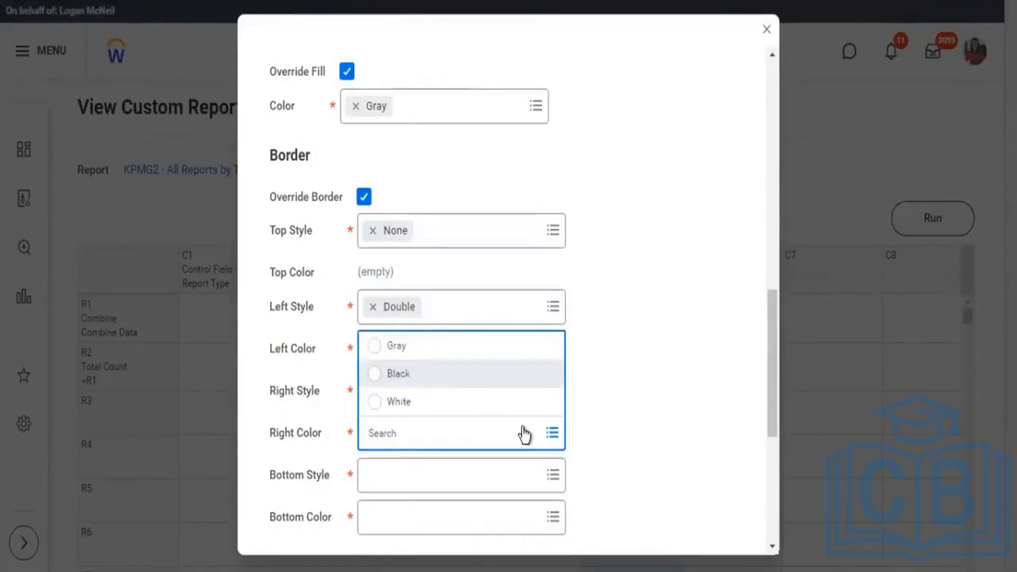
pyautogui.click(554, 480)
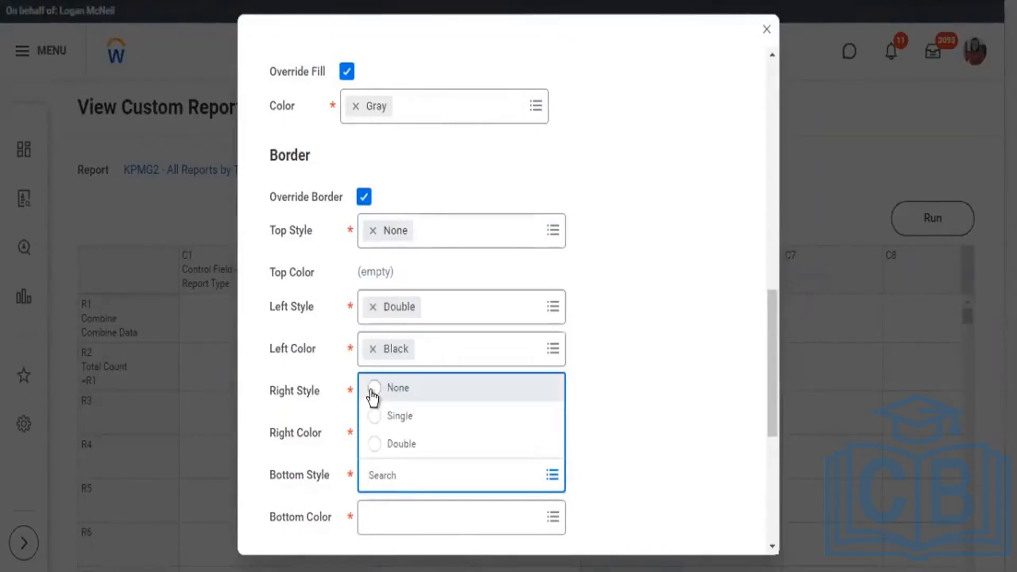
pyautogui.press('Return')
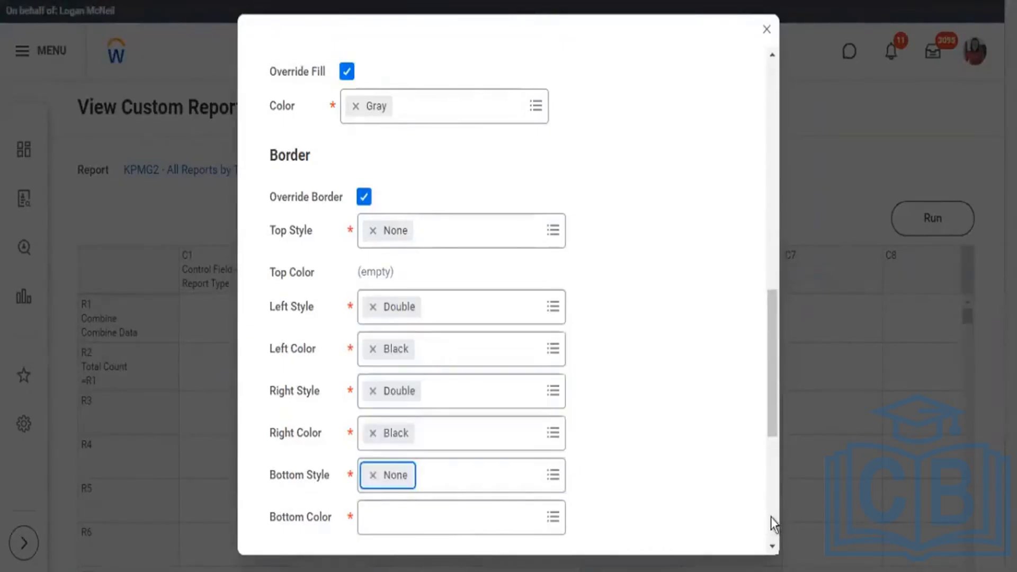
# Apply the completed KPMG2 style to column C5 (Total Report Count) and run the report.
pyautogui.scroll(-5, 450, 392)
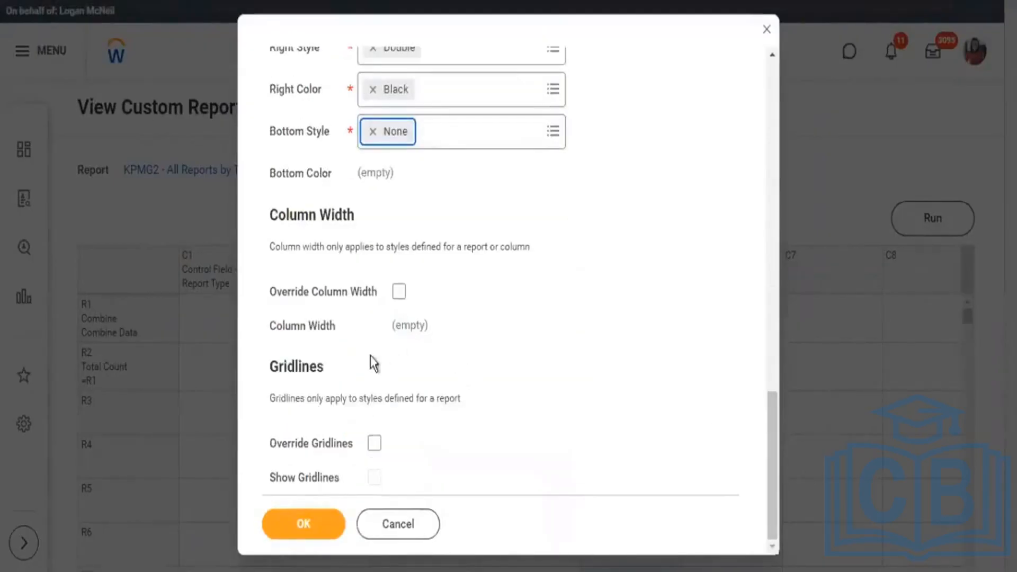
pyautogui.click(562, 294)
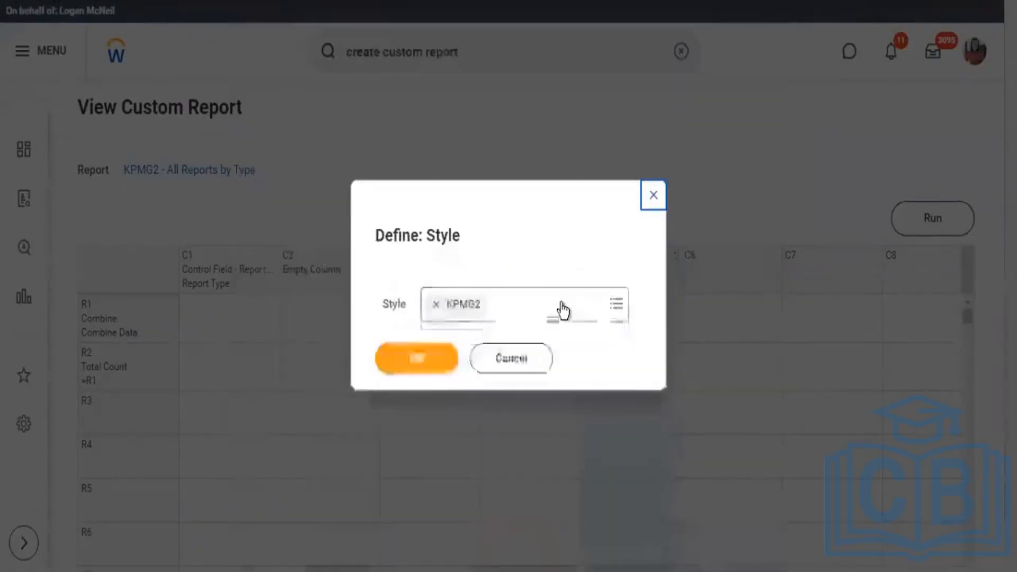
pyautogui.click(540, 184)
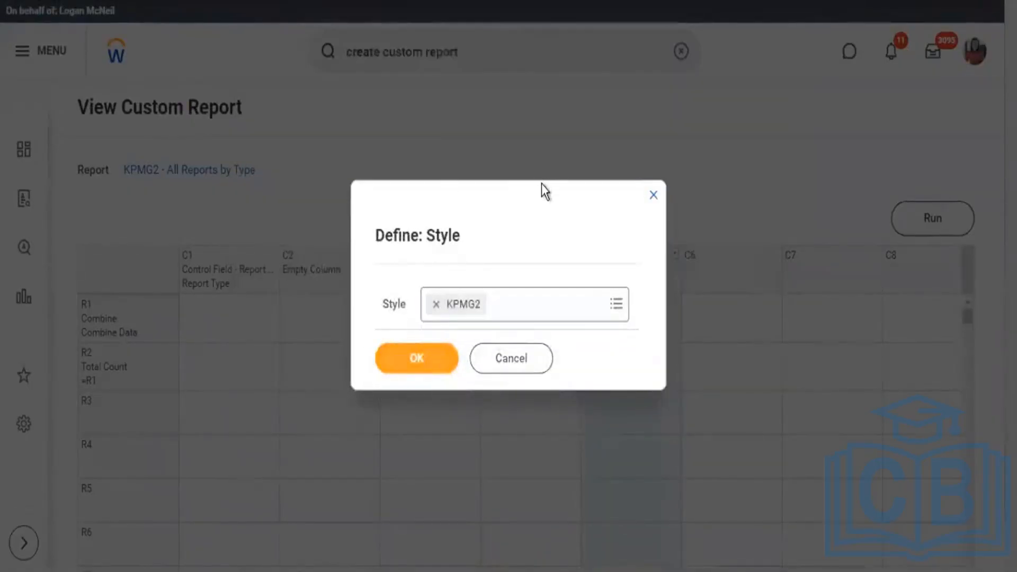
pyautogui.press('Return')
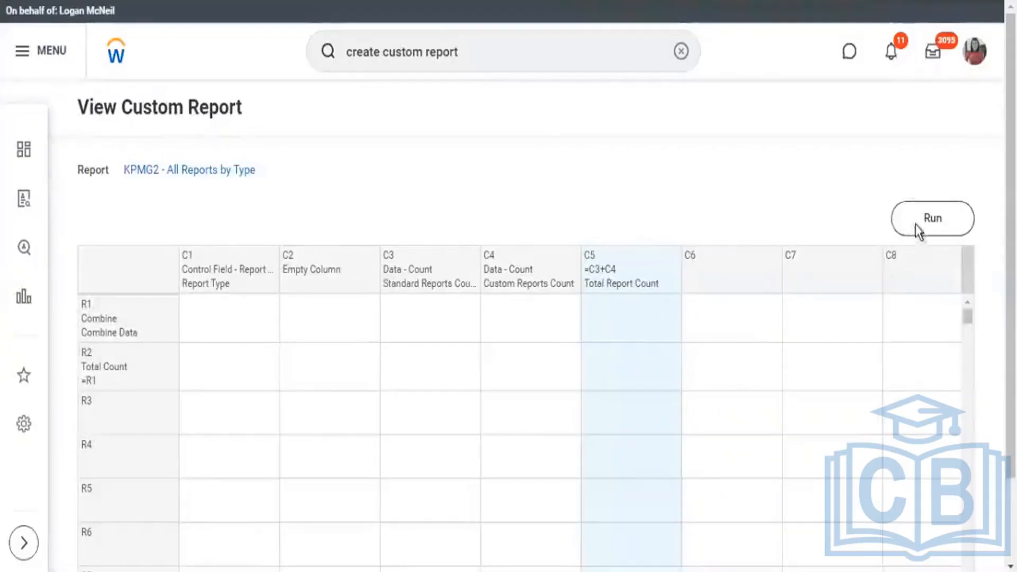
pyautogui.click(932, 218)
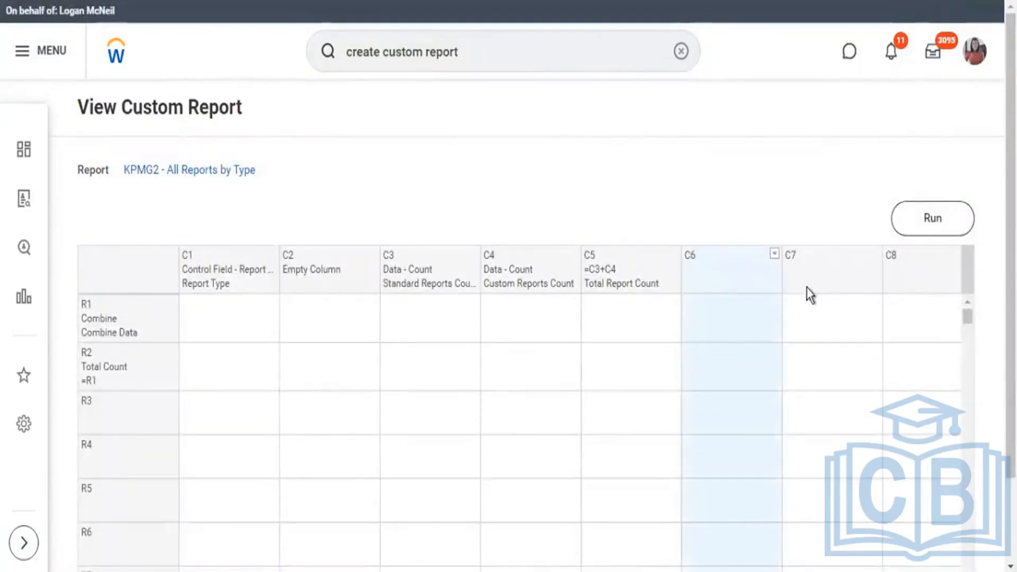
# Define column C6 as an empty column with the Workday style Total - Yellow.
pyautogui.click(775, 254)
pyautogui.click(644, 299)
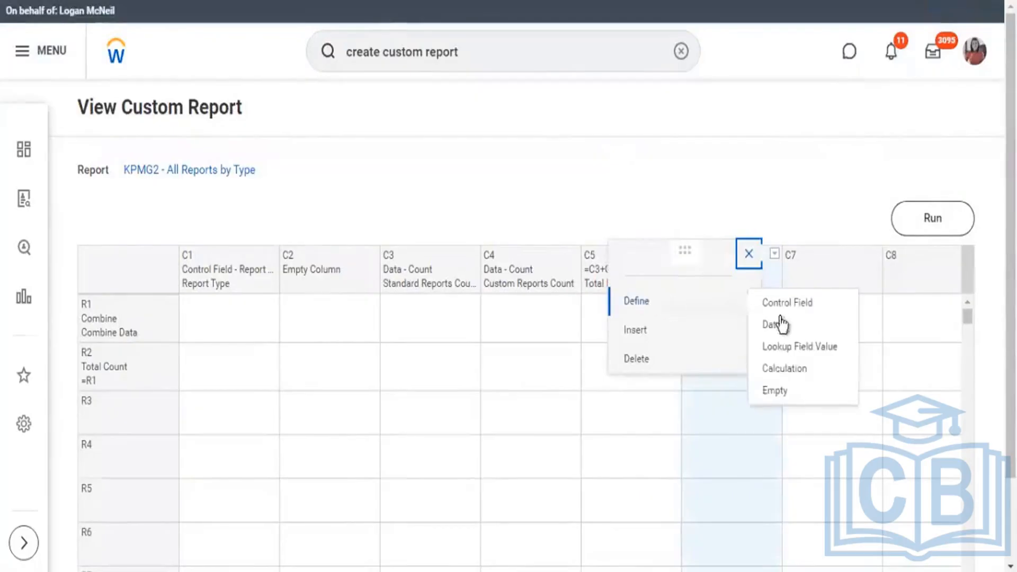
pyautogui.click(780, 391)
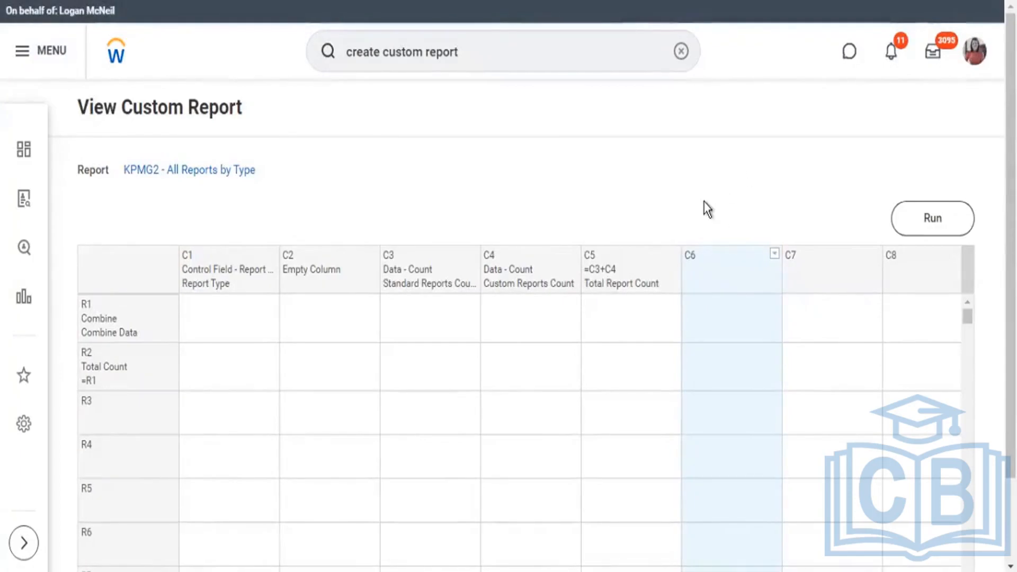
pyautogui.scroll(-1, 582, 435)
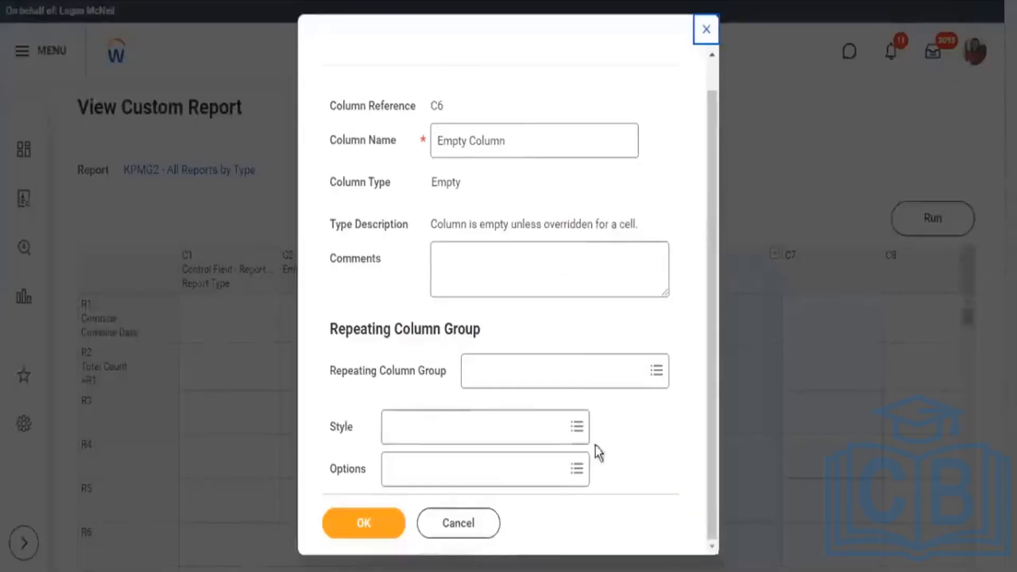
pyautogui.click(576, 426)
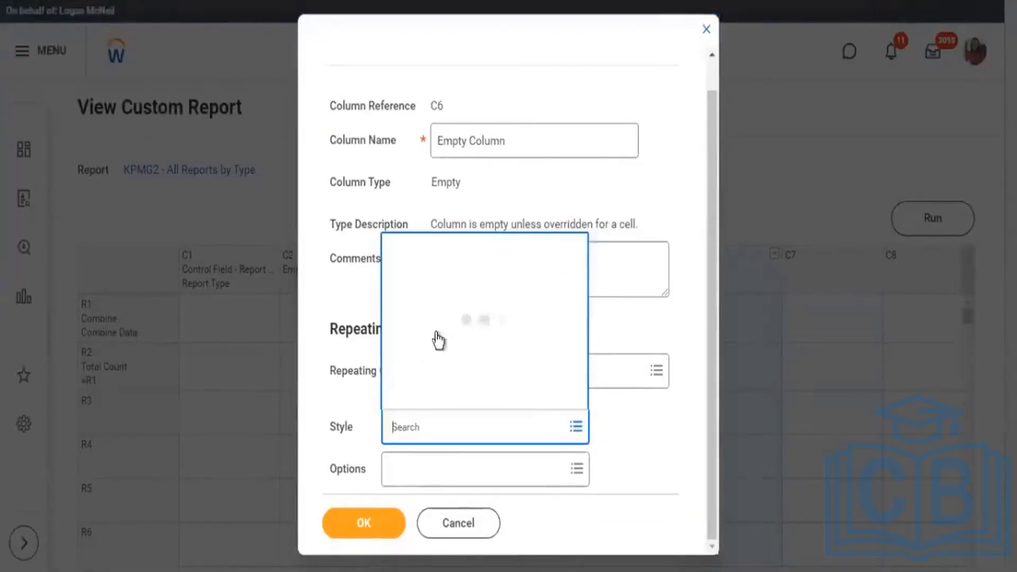
pyautogui.click(513, 334)
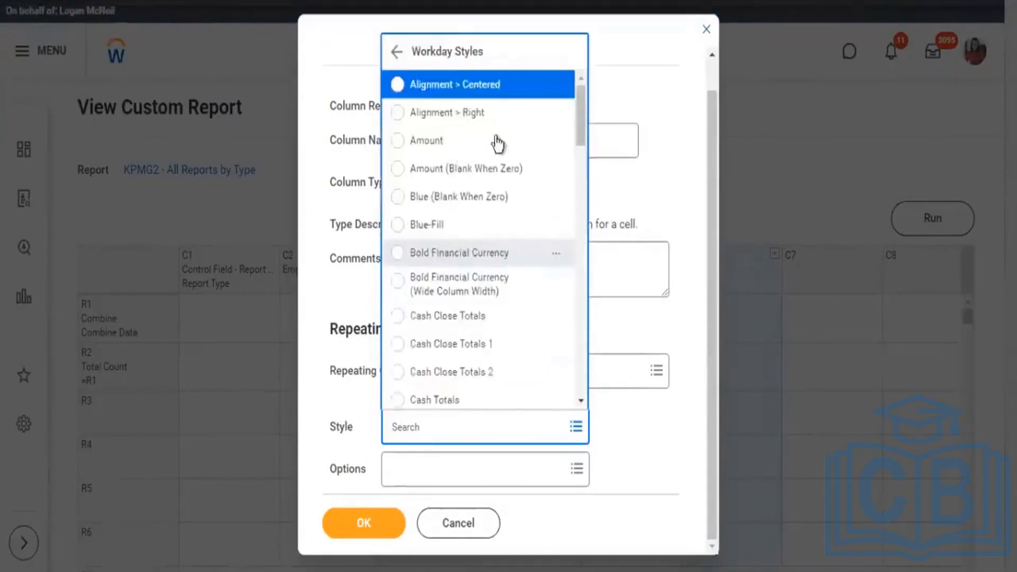
pyautogui.moveTo(582, 124); pyautogui.dragTo(581, 401)
pyautogui.scroll(-1, 571, 186)
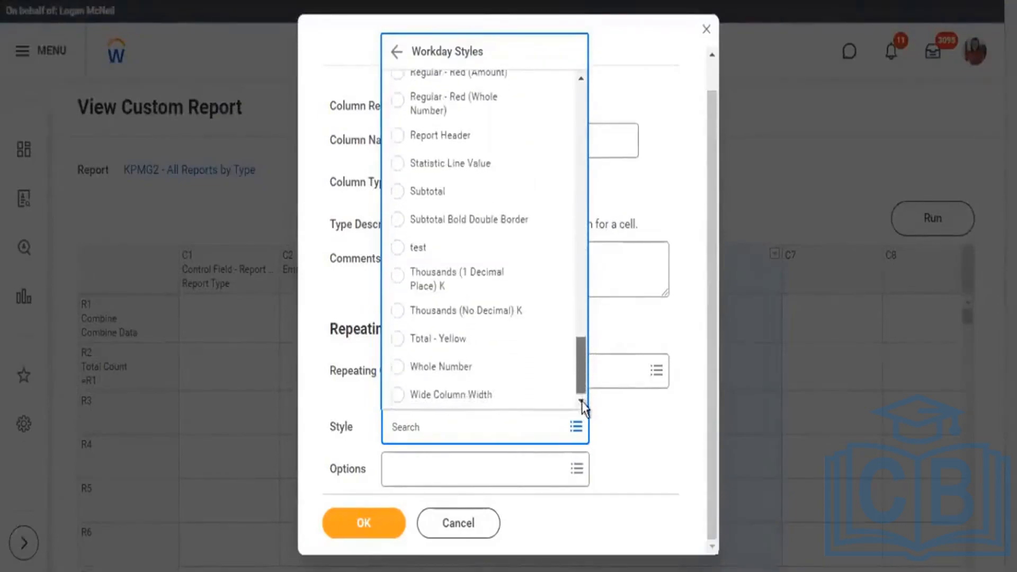
pyautogui.click(399, 339)
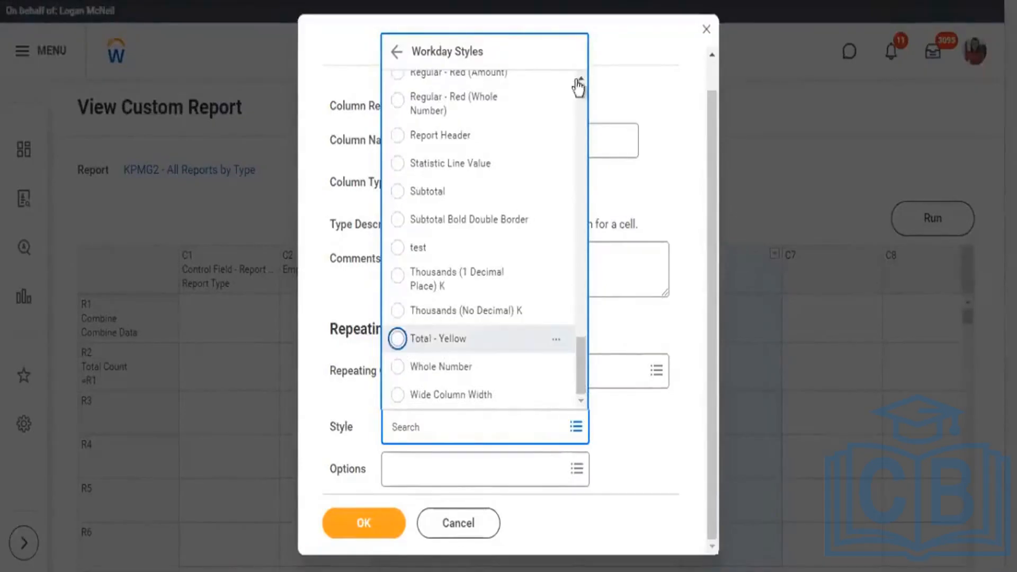
pyautogui.click(363, 523)
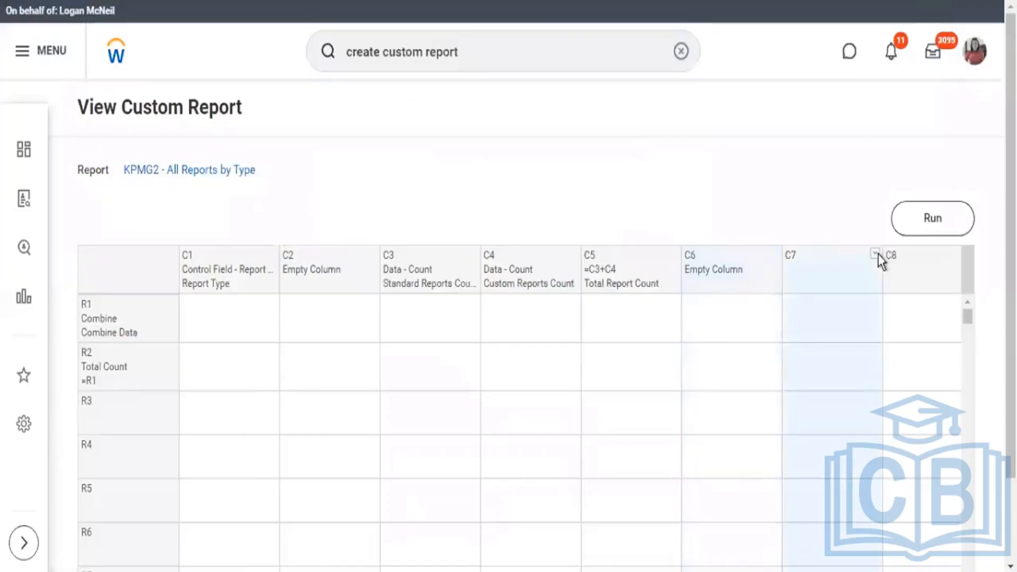
# Start defining column C7 as a data column based on the sub report KPMG2 - Std Reports by Type.
pyautogui.click(759, 267)
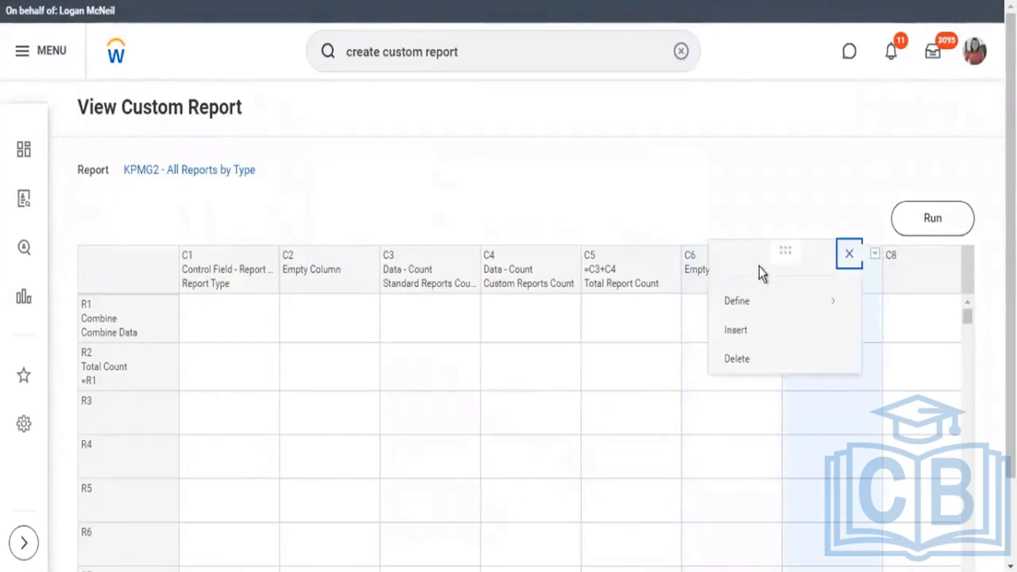
pyautogui.click(817, 309)
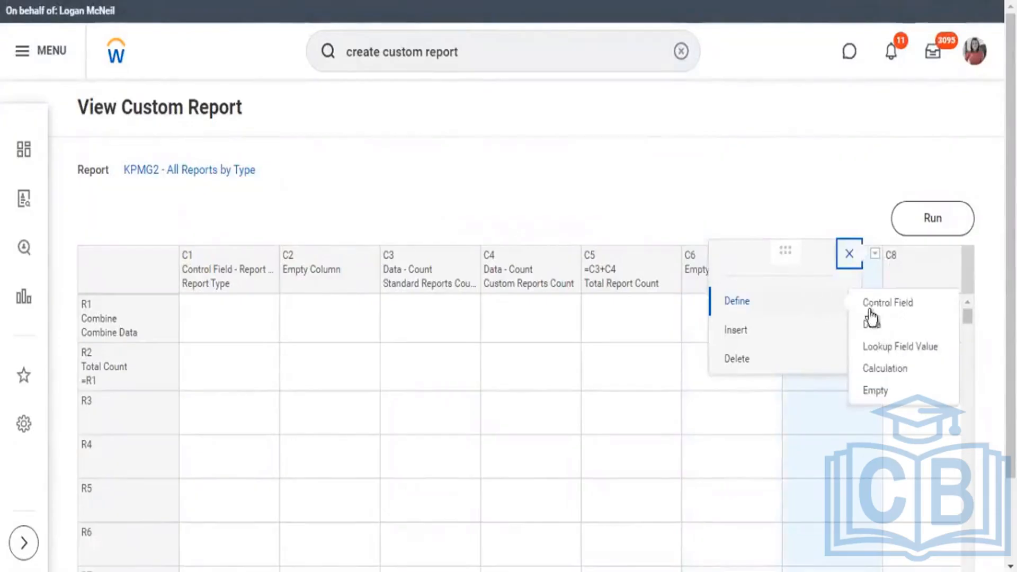
pyautogui.click(685, 143)
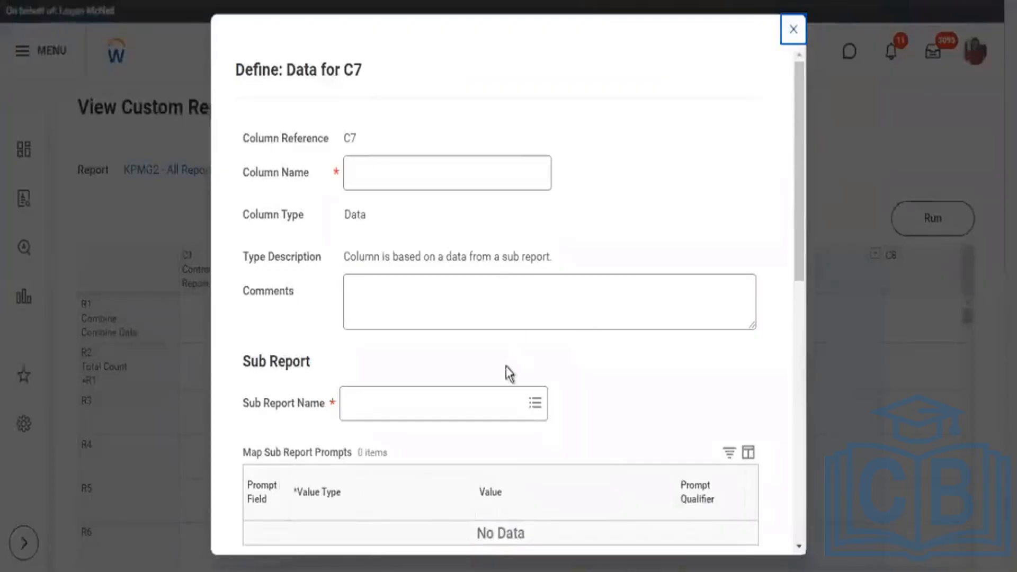
pyautogui.click(516, 407)
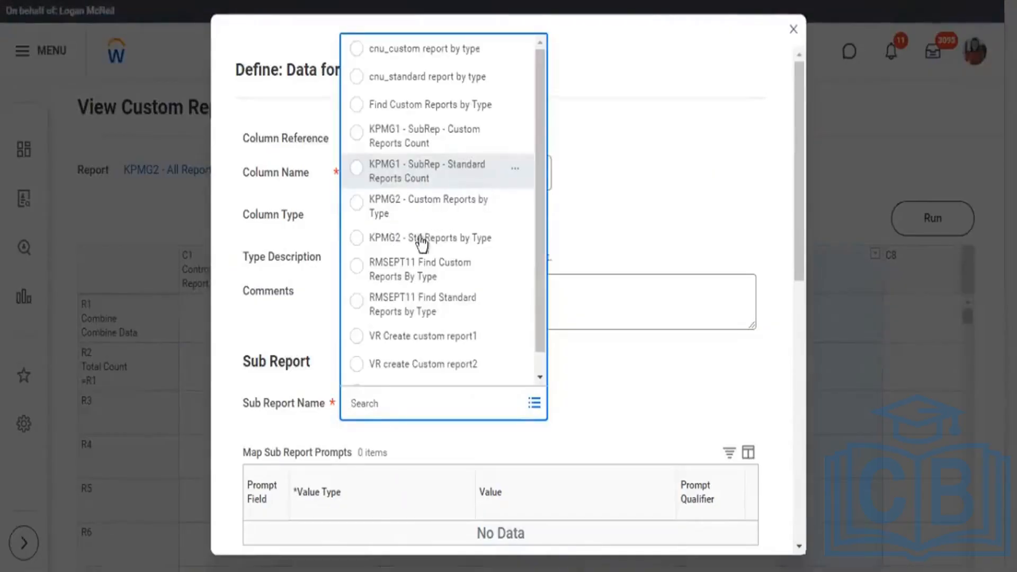
pyautogui.click(515, 244)
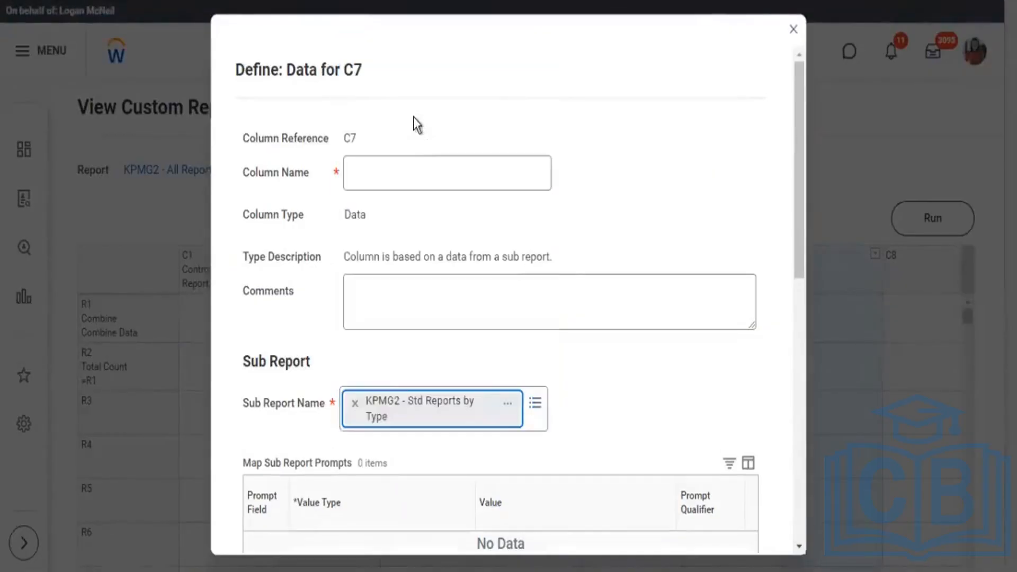
# Name column C7 Standard Report %, keep Count as the field to aggregate, and save the column definition.
pyautogui.click(396, 179)
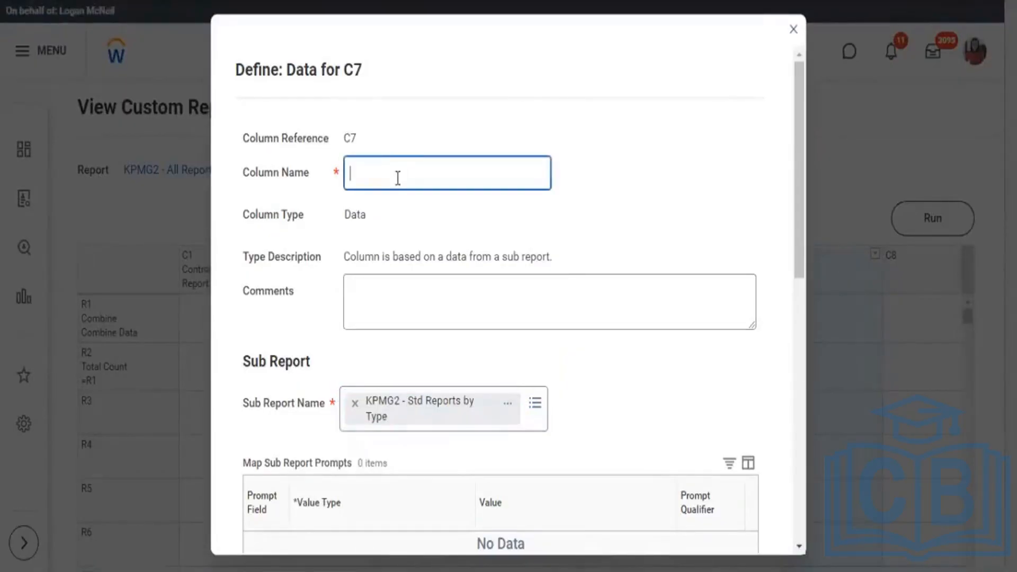
pyautogui.write('Standard Report %')
pyautogui.scroll(-5, 525, 260)
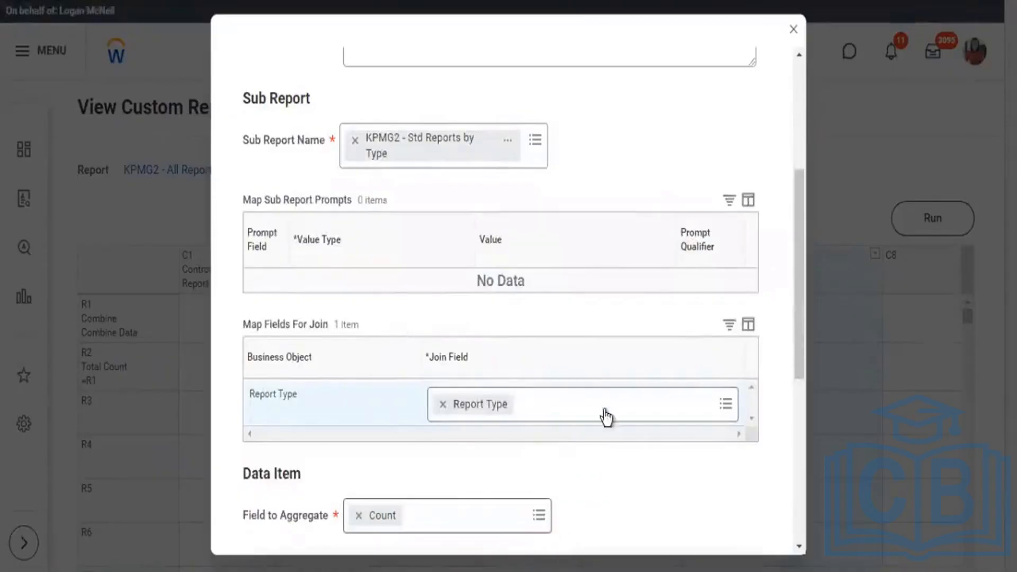
pyautogui.scroll(-2, 620, 413)
pyautogui.scroll(-3, 623, 413)
pyautogui.scroll(-2, 511, 484)
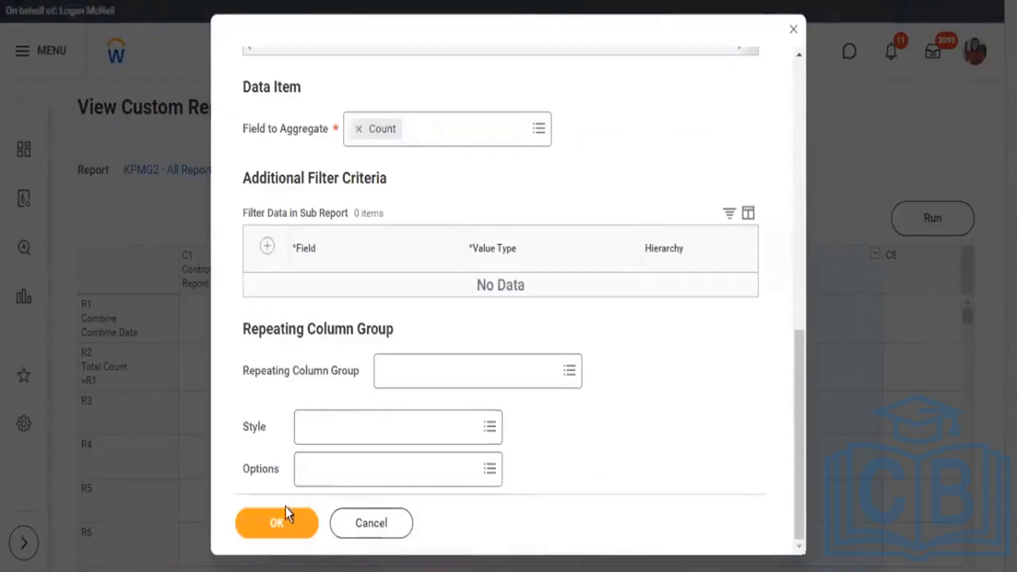
pyautogui.moveTo(282, 130); pyautogui.dragTo(313, 131)
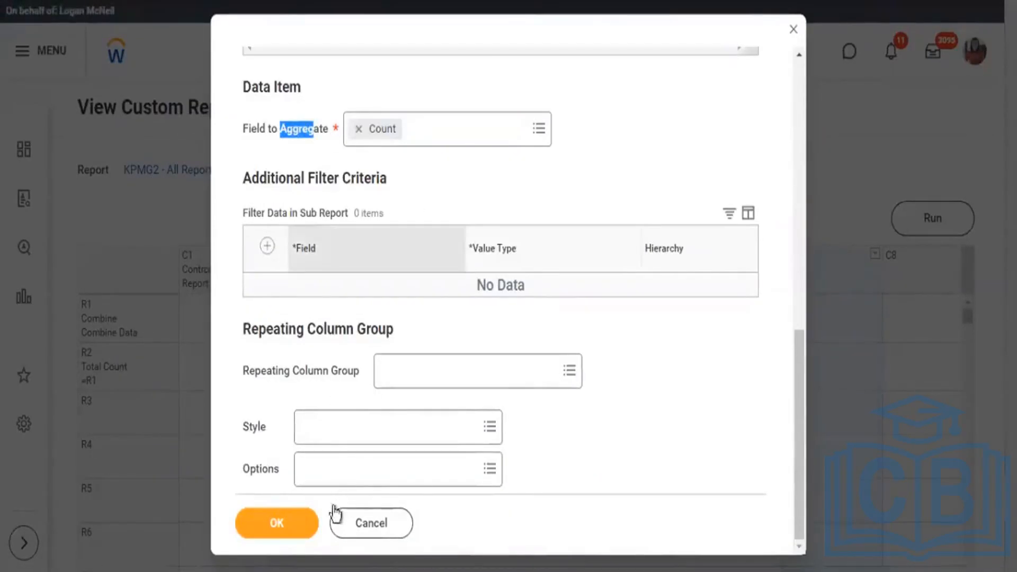
pyautogui.click(302, 525)
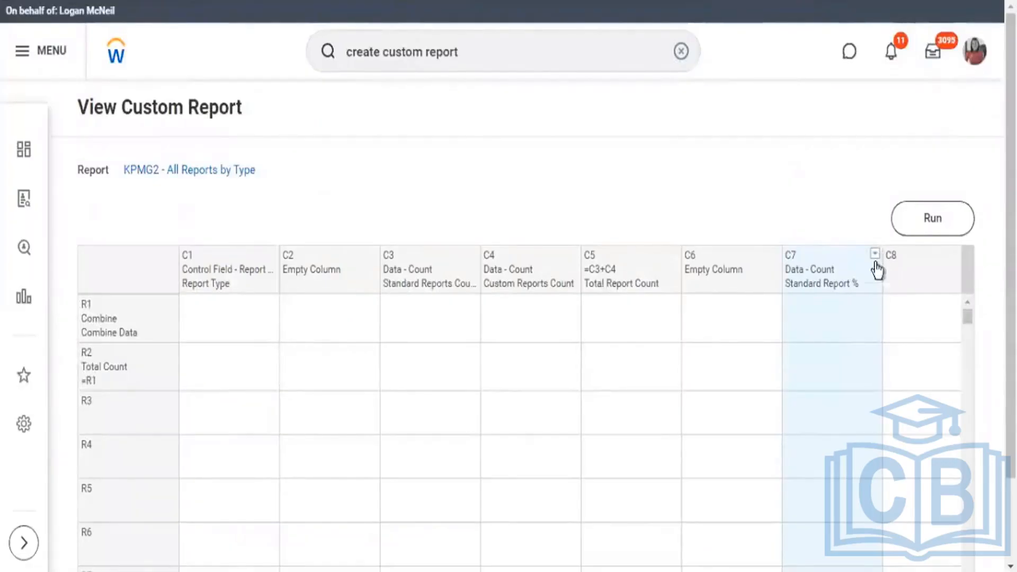
# Apply the Workday style Percentage - 2 Decimal Places to column C7 (Standard Report %) and run the report.
pyautogui.click(879, 283)
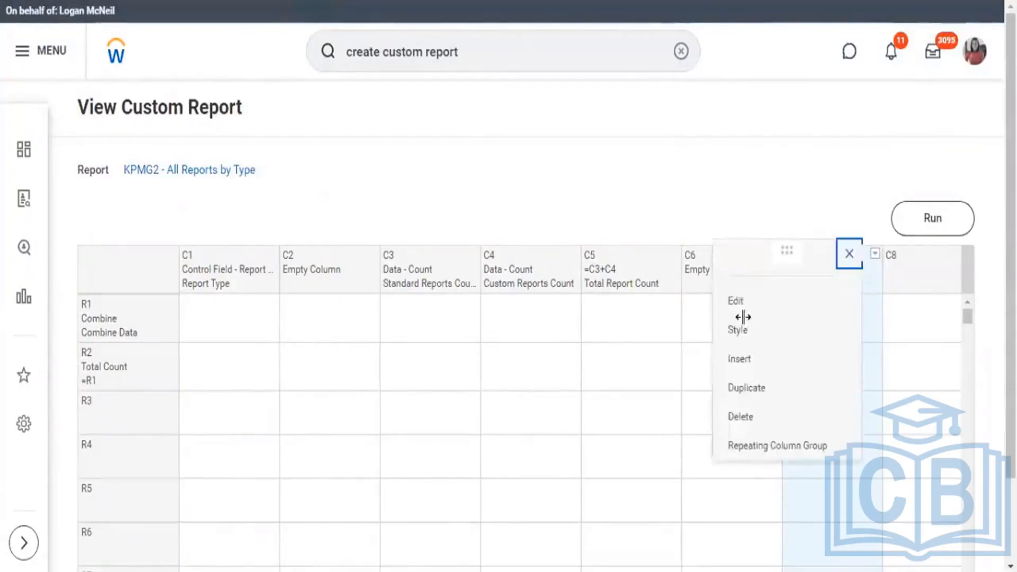
pyautogui.click(798, 357)
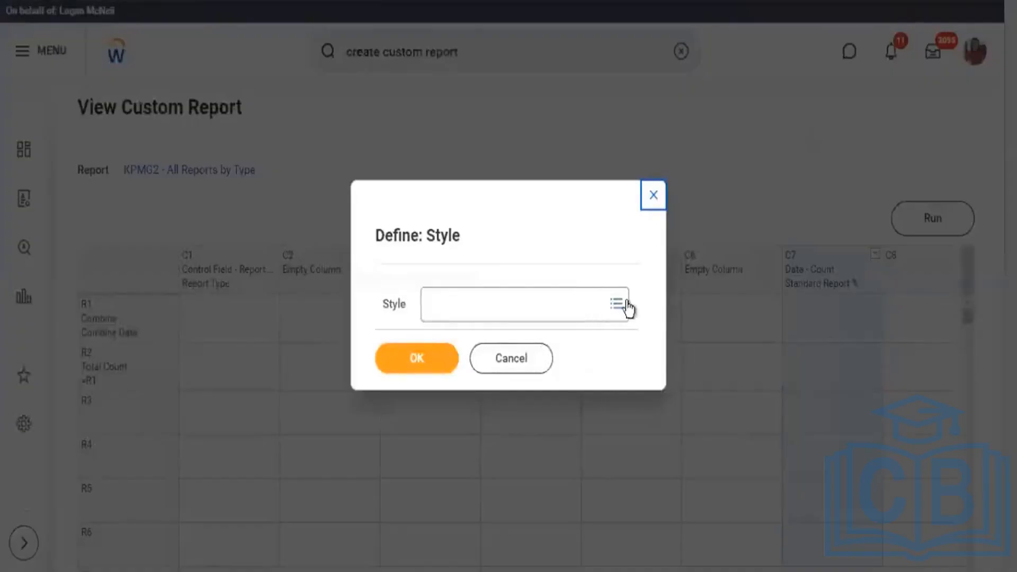
pyautogui.click(614, 306)
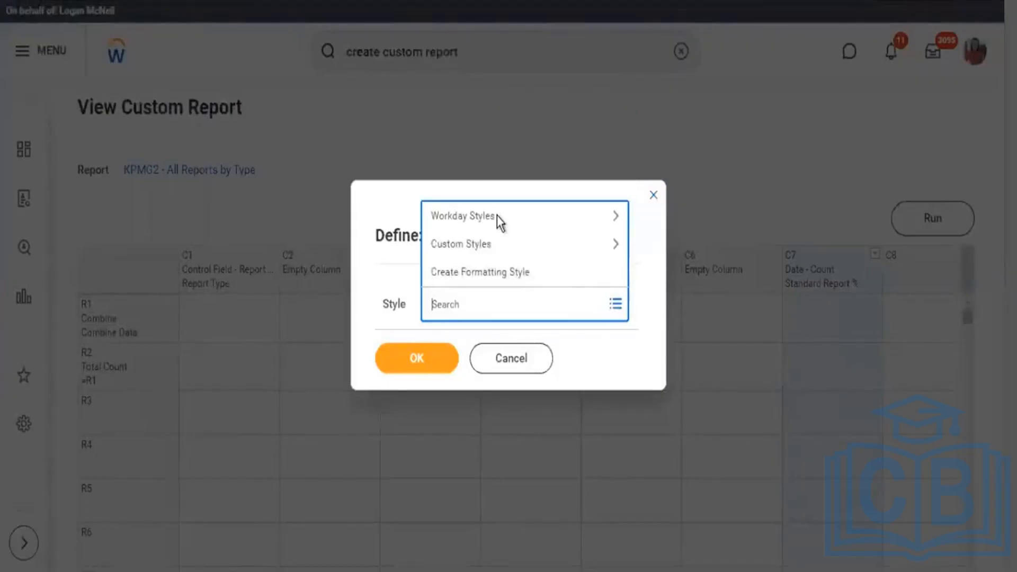
pyautogui.click(497, 215)
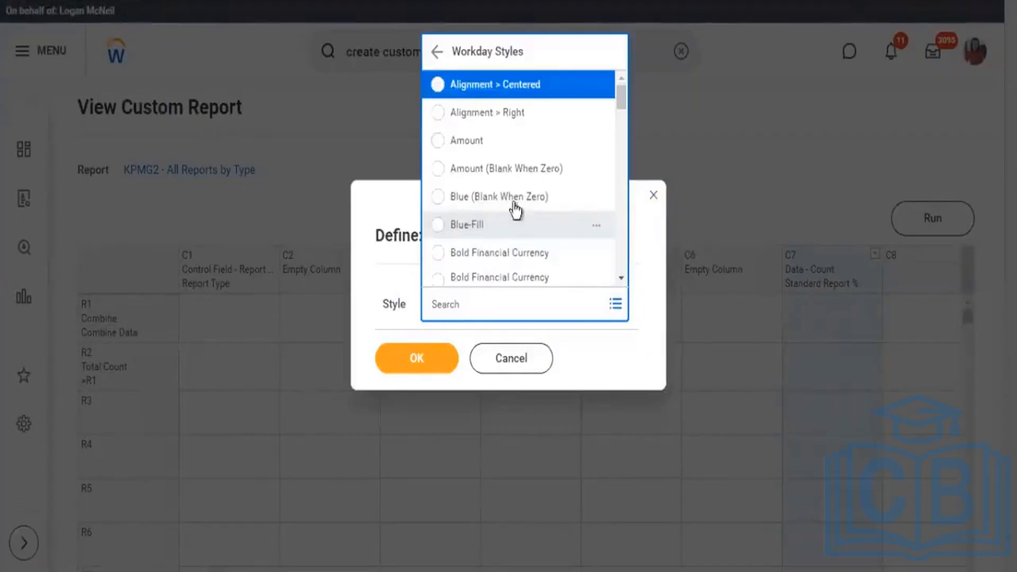
pyautogui.scroll(-5, 566, 198)
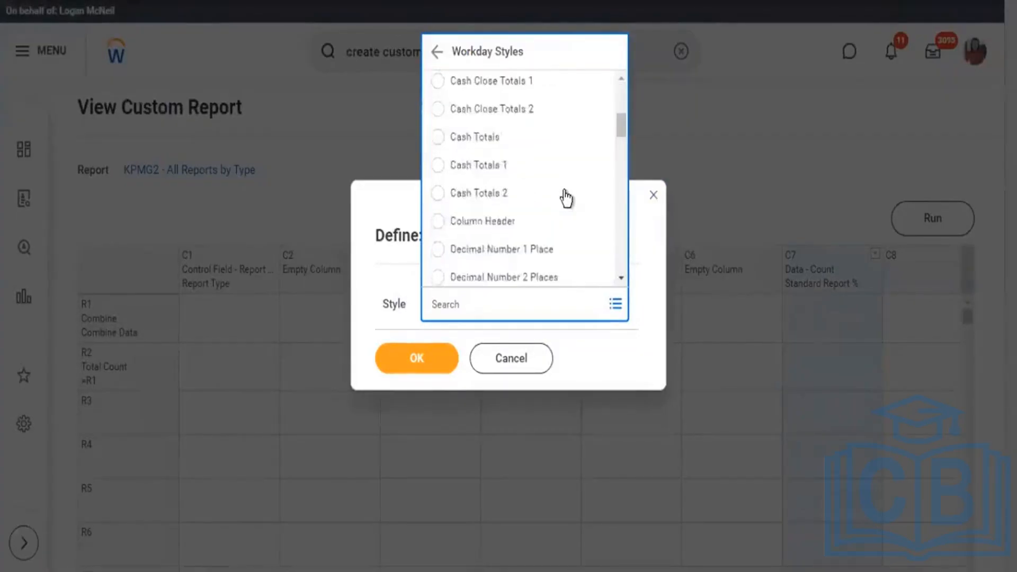
pyautogui.scroll(-5, 565, 198)
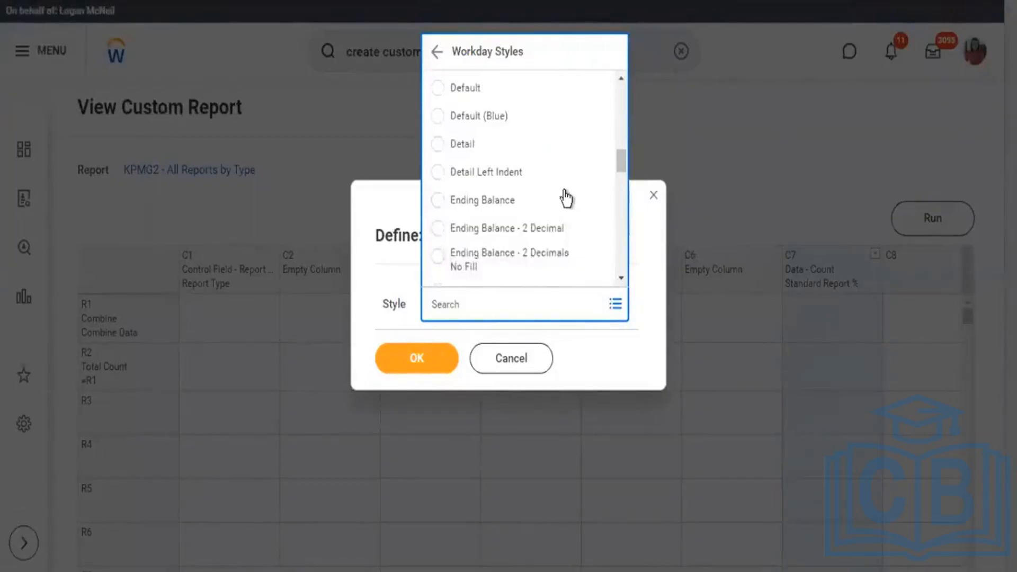
pyautogui.scroll(8, 565, 194)
pyautogui.press('Down')
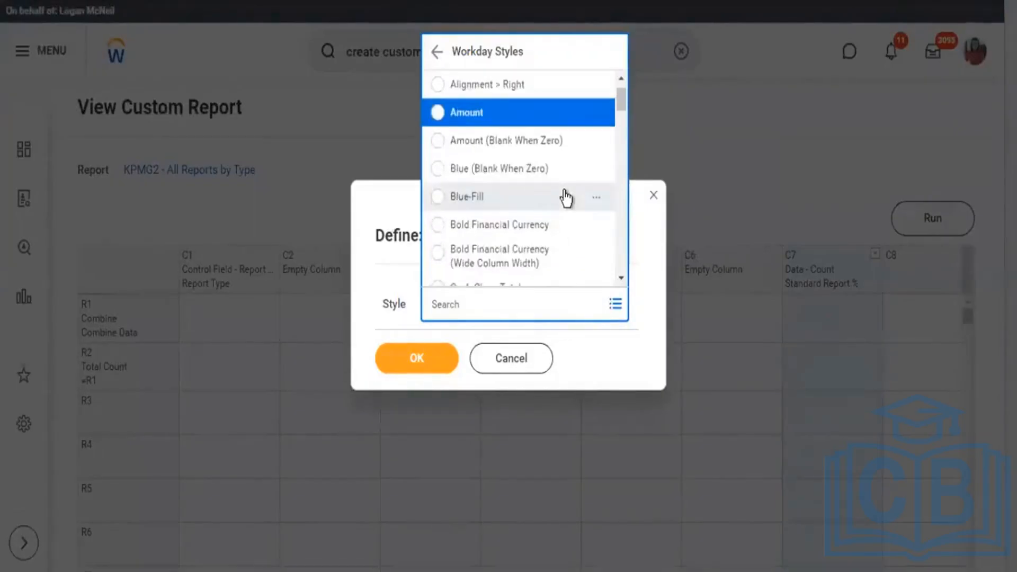
pyautogui.press('p')
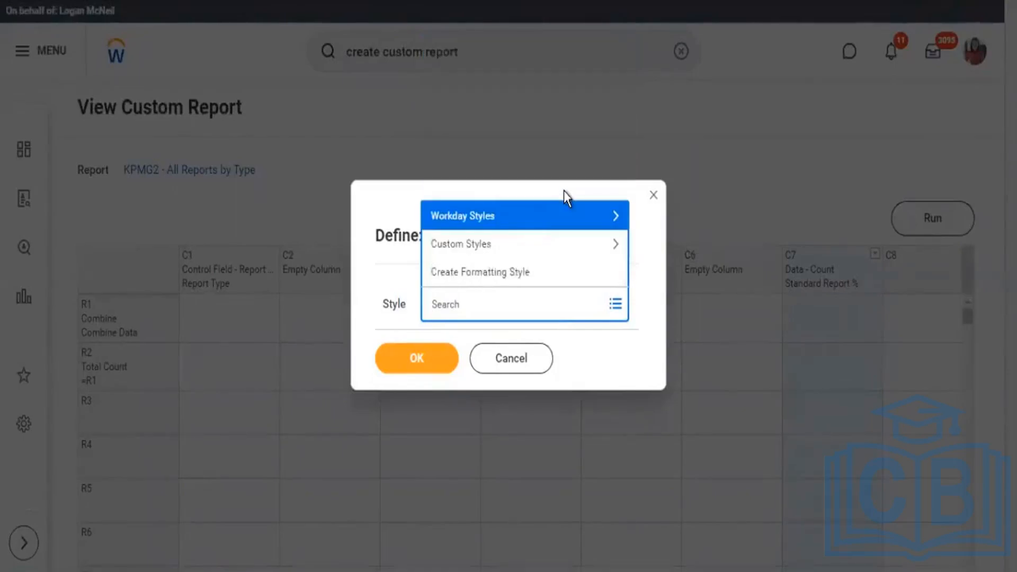
pyautogui.click(565, 201)
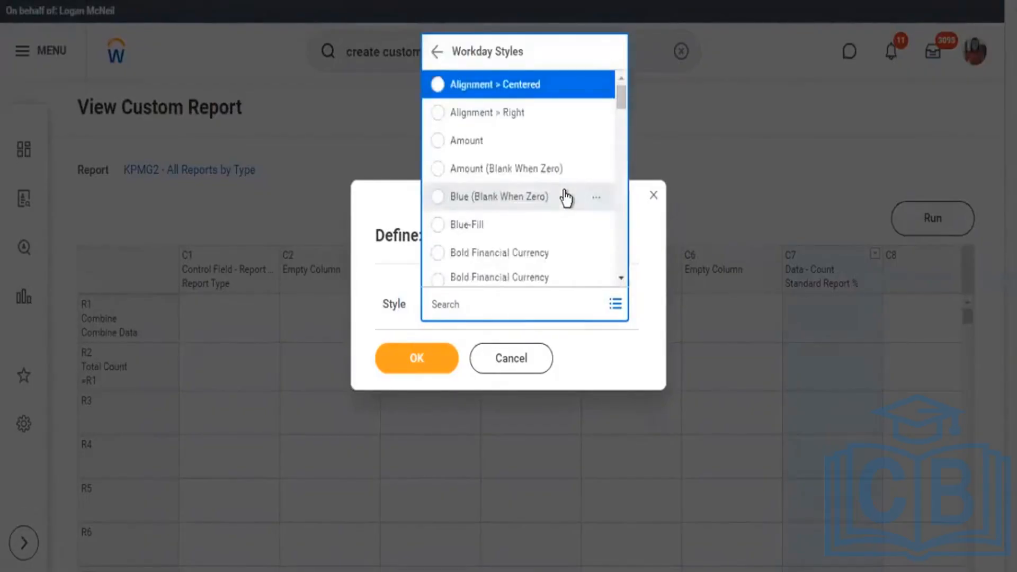
pyautogui.scroll(-10, 566, 199)
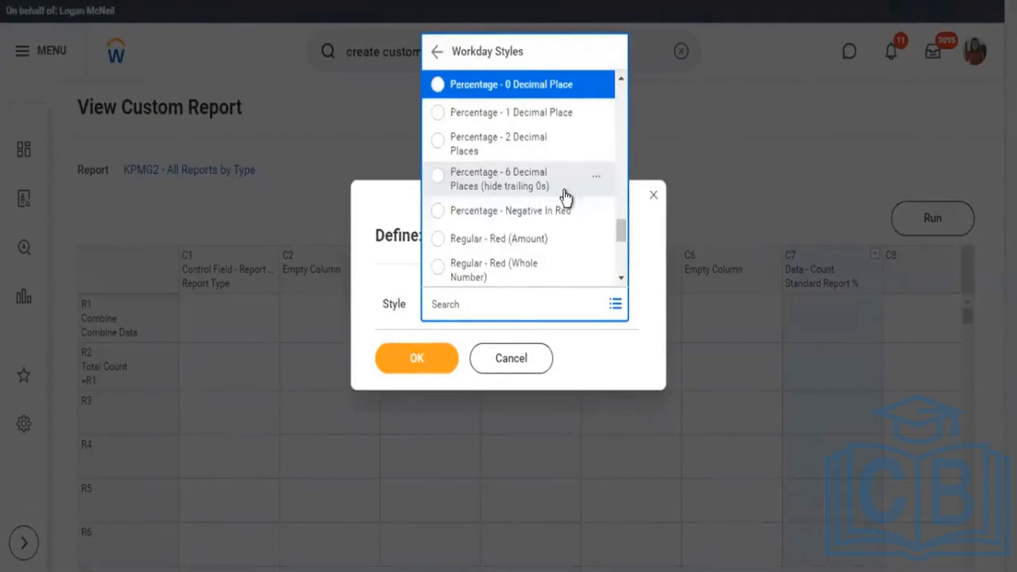
pyautogui.press('Down')
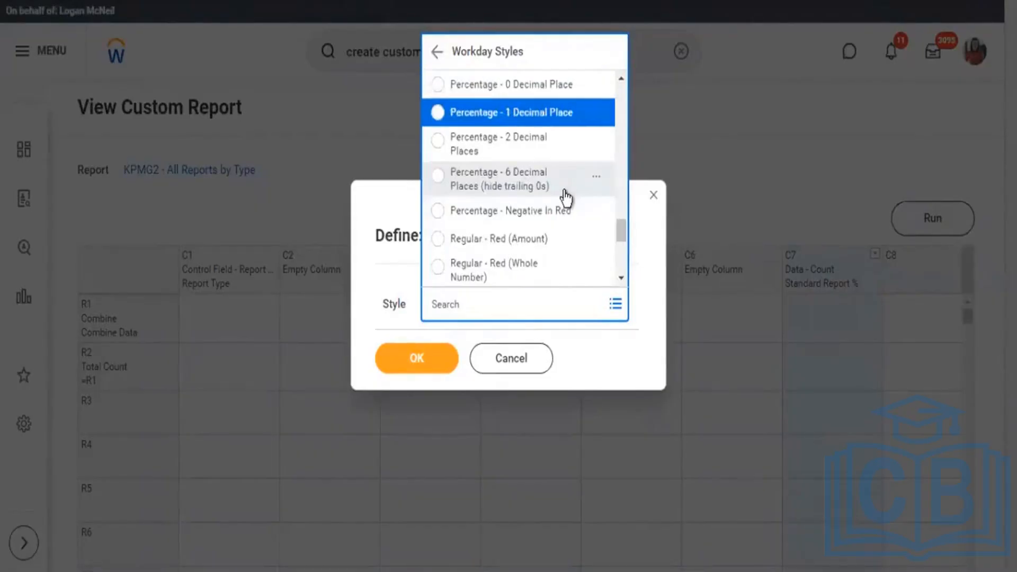
pyautogui.press('Down')
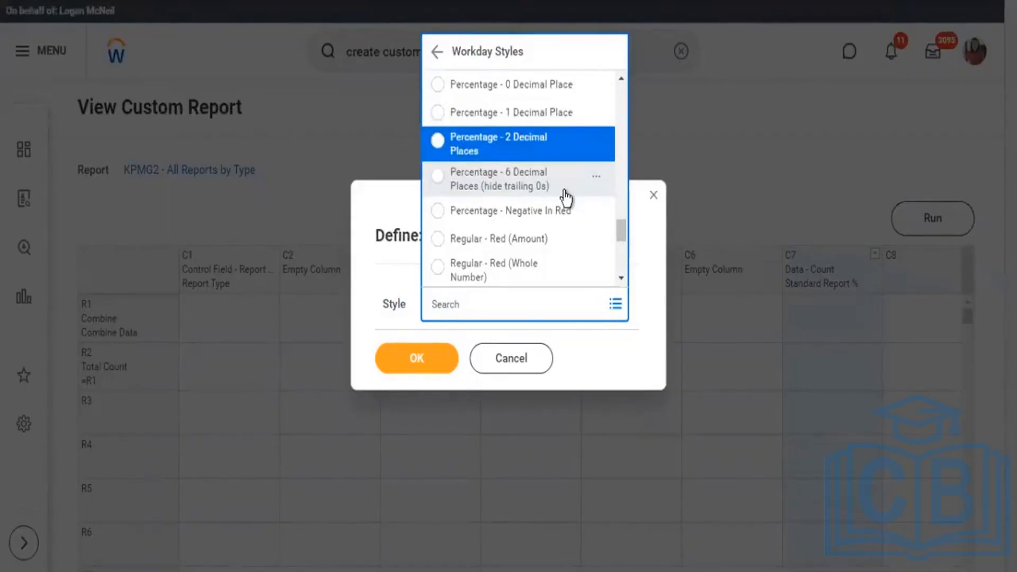
pyautogui.press('Return')
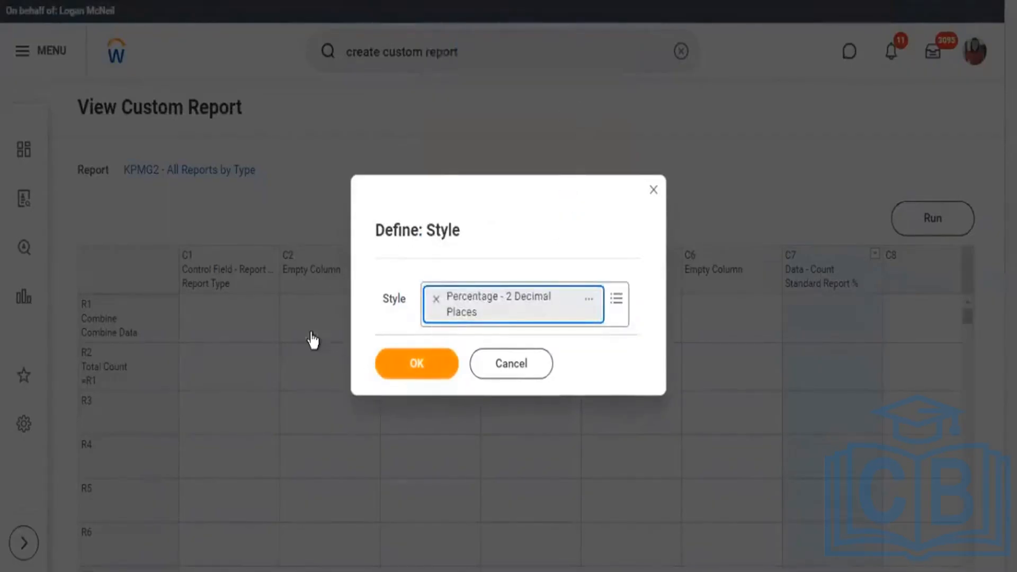
pyautogui.click(402, 335)
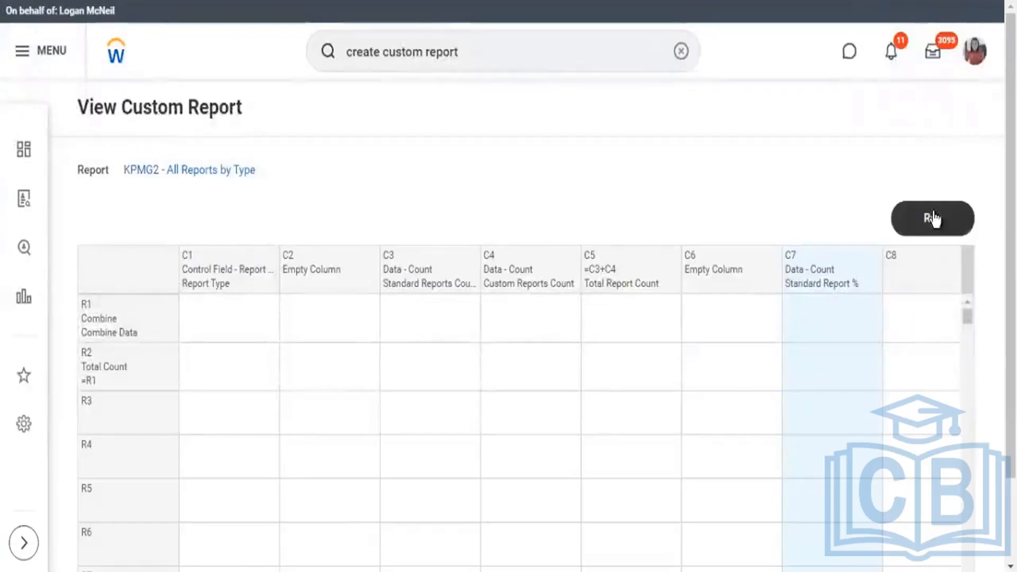
pyautogui.click(933, 219)
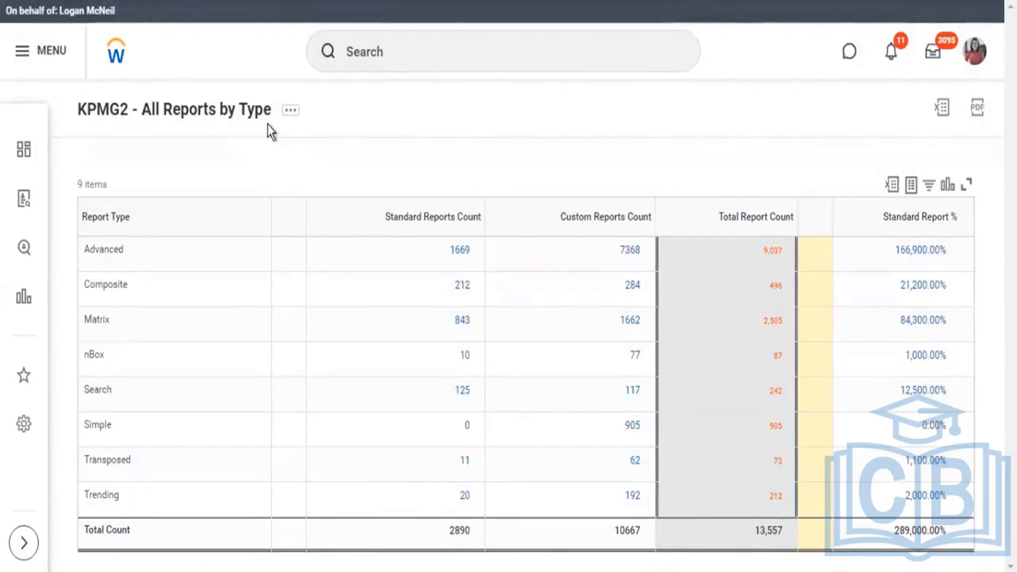
# Switch to the text editor notes and add the heading Lookup Related Value below the month list.
pyautogui.click(427, 49)
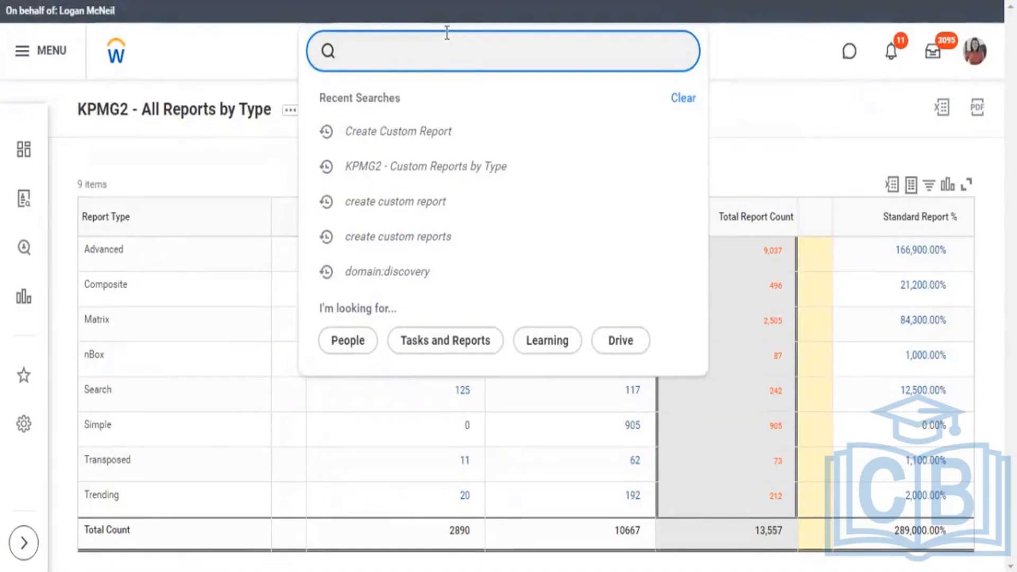
pyautogui.click(443, 285)
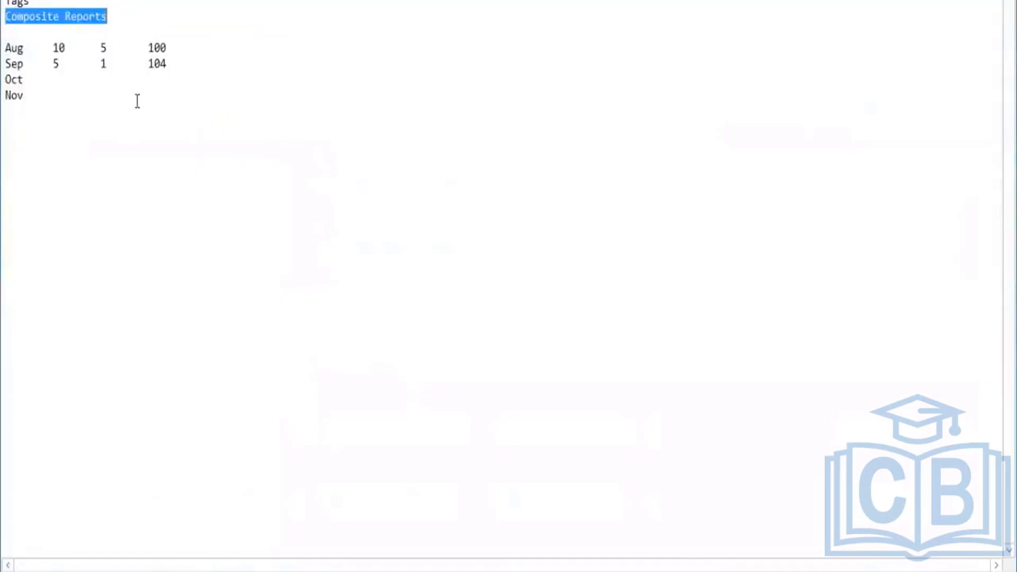
pyautogui.click(139, 101)
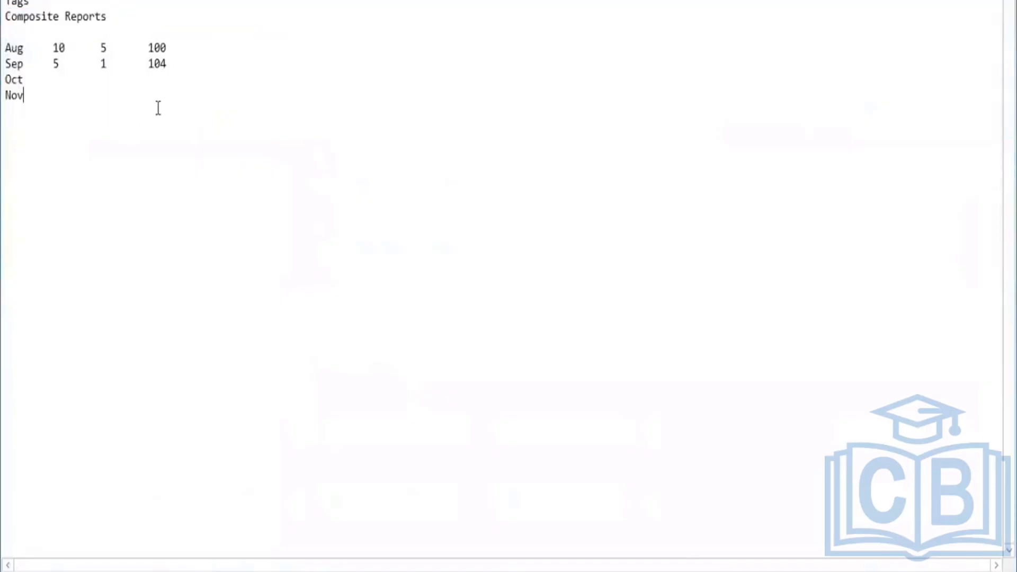
pyautogui.press('Return')
pyautogui.press('Return')
pyautogui.write('Lookup Related Value')
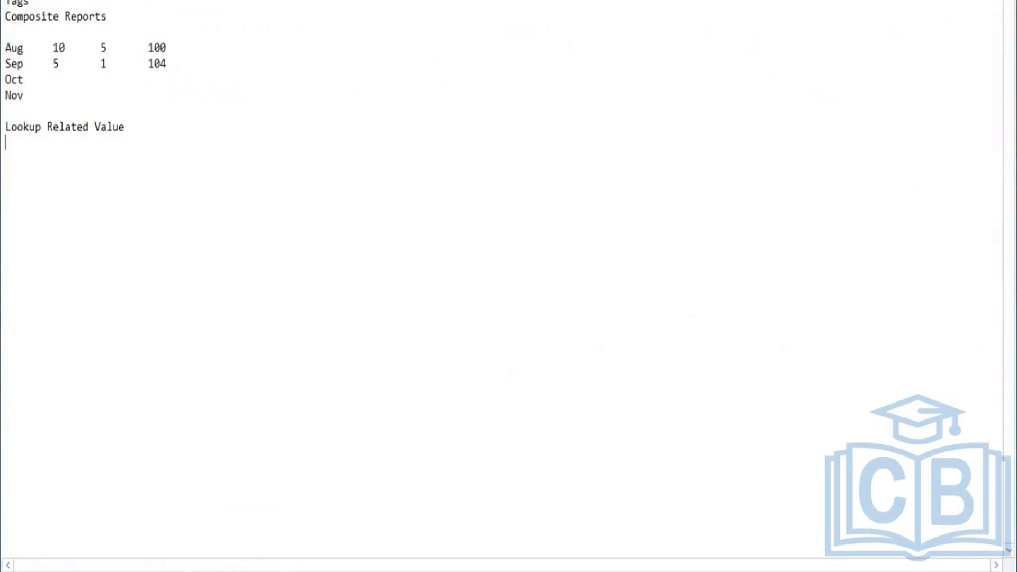
# Write the example line Worker - Comp Grade > Package under the Lookup Related Value heading.
pyautogui.write('Wokrer')
pyautogui.press('BackSpace')
pyautogui.press('BackSpace')
pyautogui.press('BackSpace')
pyautogui.press('BackSpace')
pyautogui.press('BackSpace')
pyautogui.write('rker - Comp Grade')
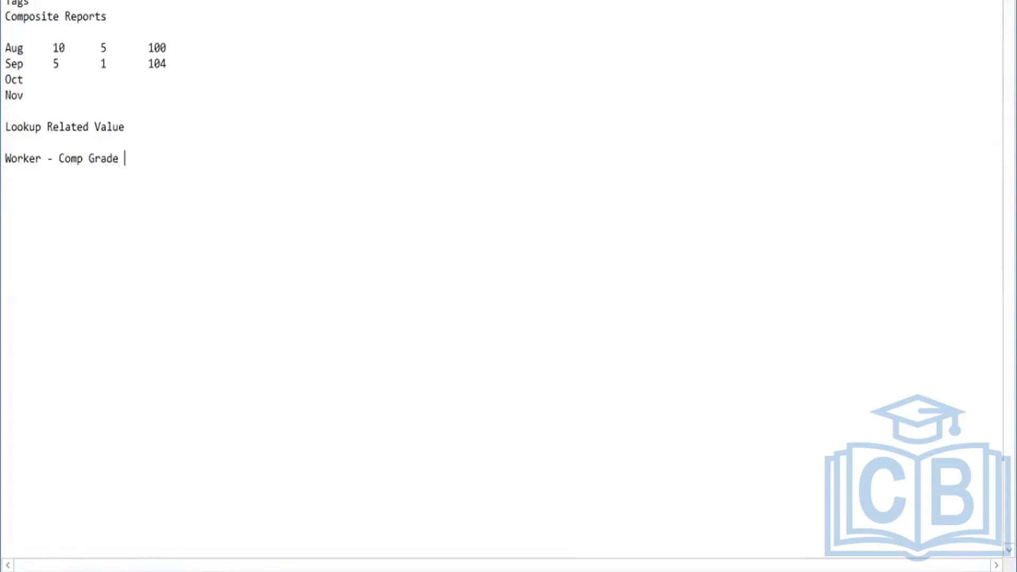
pyautogui.write(' > Package')
# Highlight the Package, Worker and Comp Grade parts of the lookup example line in turn to examine their relationship.
pyautogui.keyDown('shift'); pyautogui.click(141, 162); pyautogui.keyUp('shift')
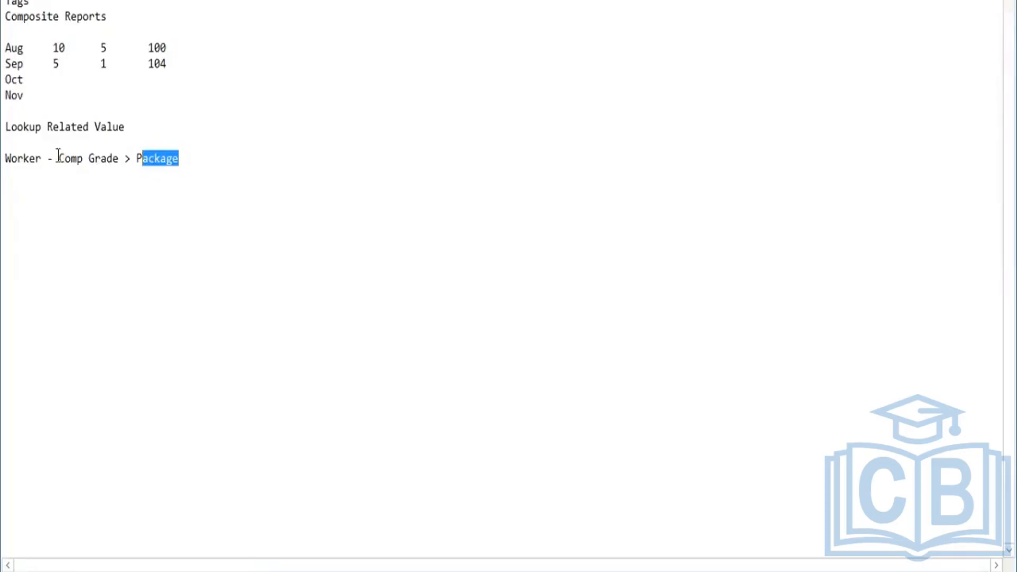
pyautogui.moveTo(48, 159); pyautogui.dragTo(6, 159)
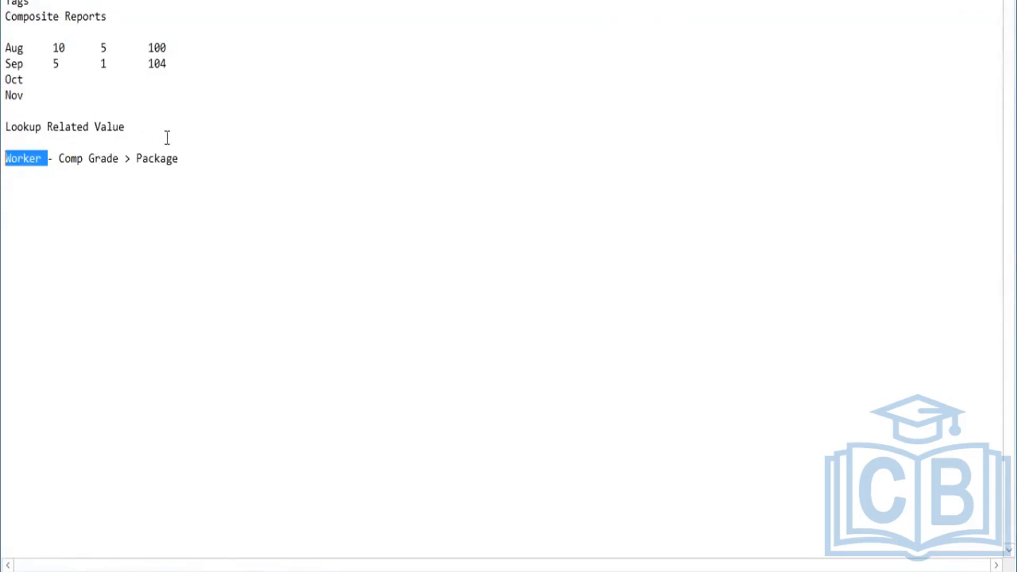
pyautogui.moveTo(179, 159); pyautogui.dragTo(130, 160)
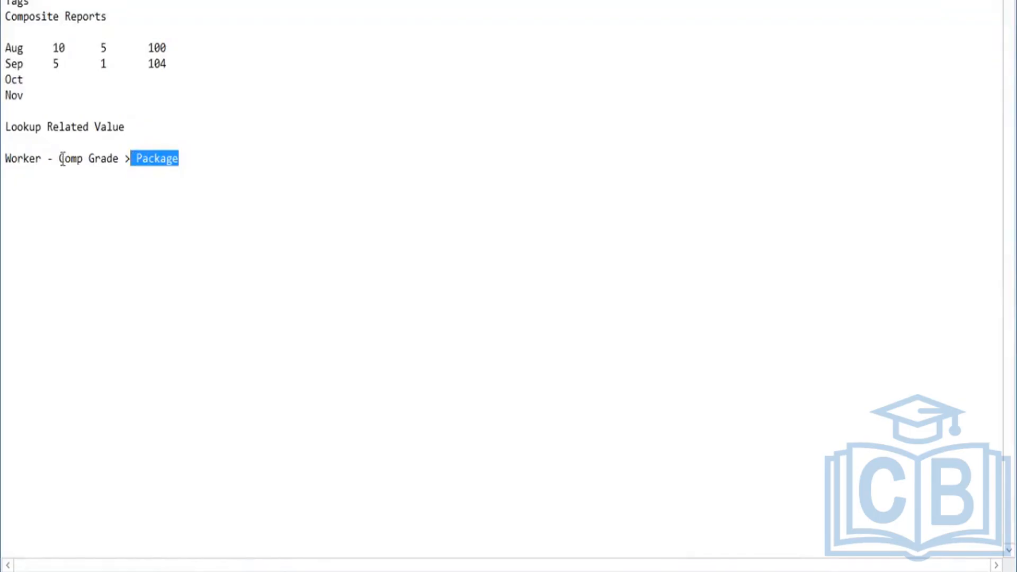
pyautogui.moveTo(59, 159); pyautogui.dragTo(108, 158)
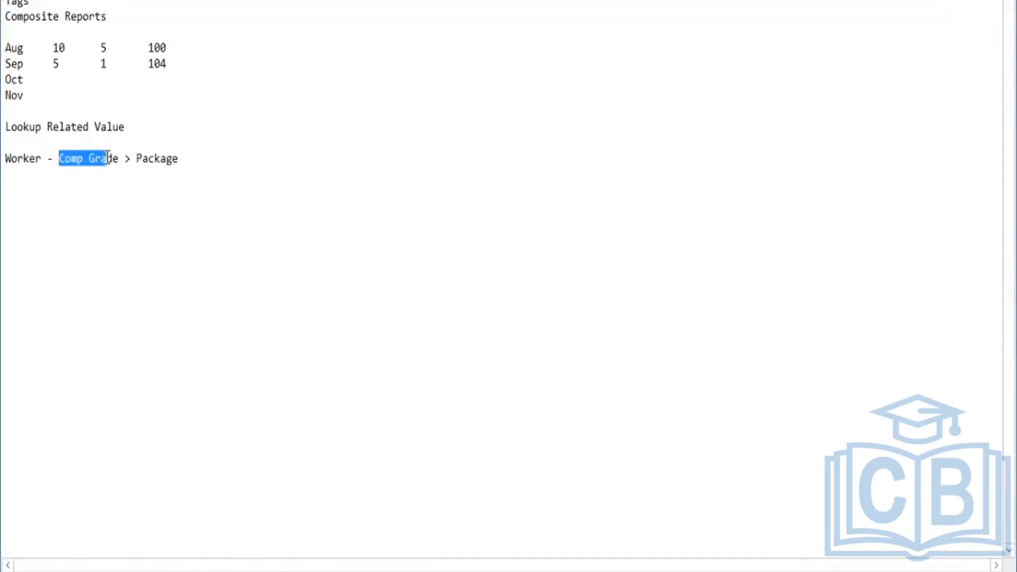
pyautogui.moveTo(179, 158); pyautogui.dragTo(135, 165)
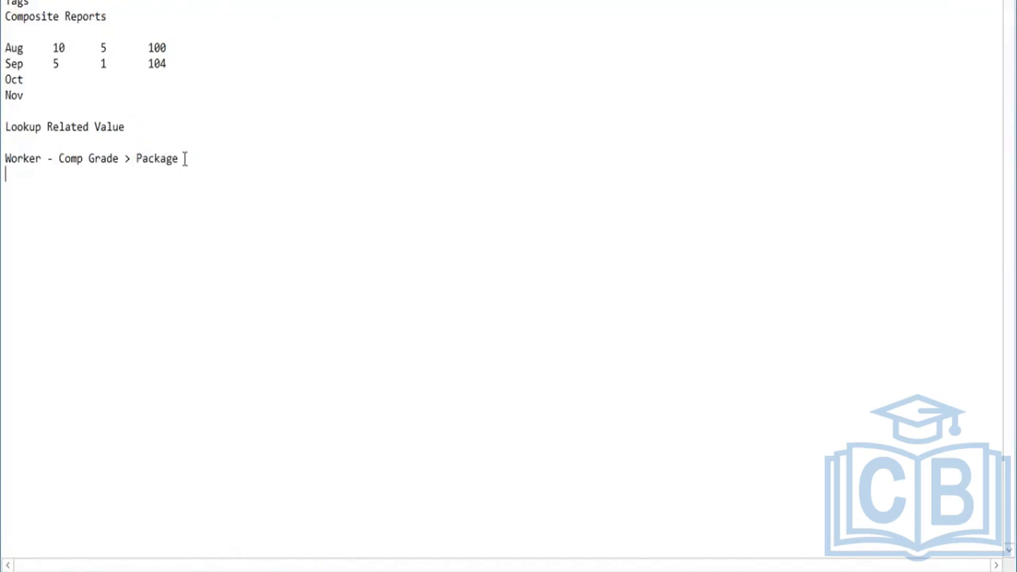
# Highlight Package, Comp Grade and Worker once more in the notes to trace the lookup path back to the worker.
pyautogui.moveTo(179, 159); pyautogui.dragTo(143, 162)
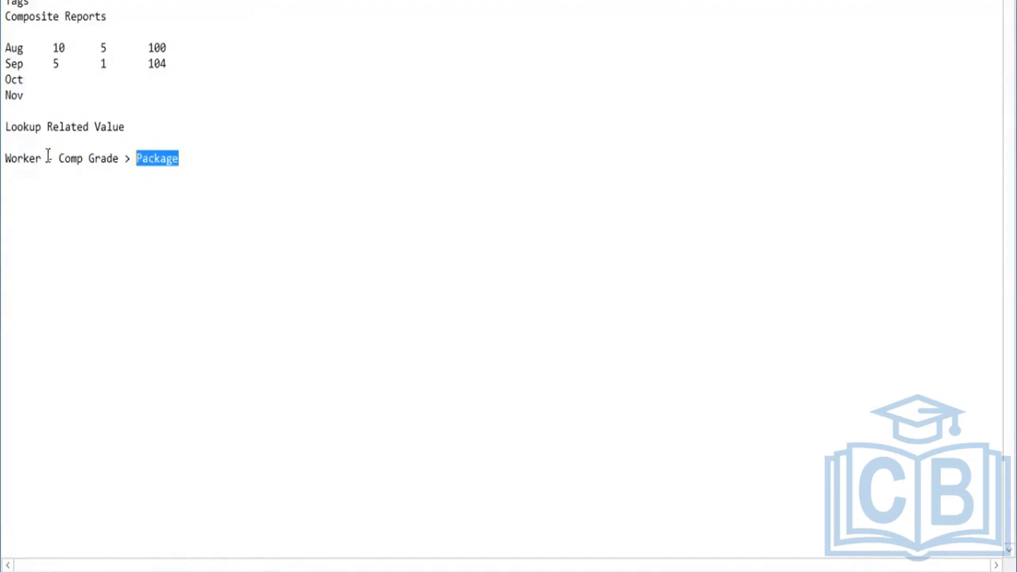
pyautogui.moveTo(54, 158); pyautogui.dragTo(109, 150)
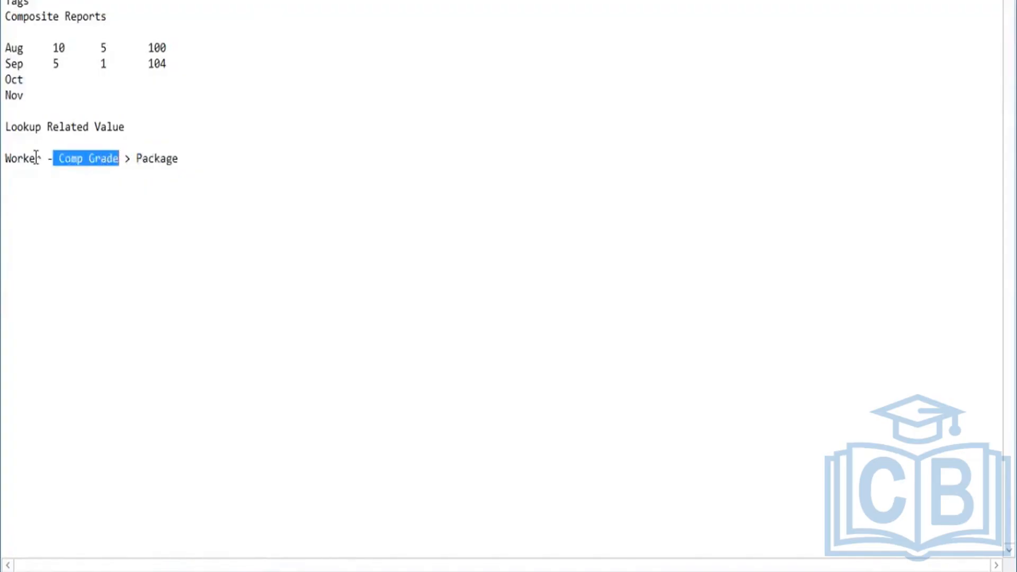
pyautogui.doubleClick(7, 157)
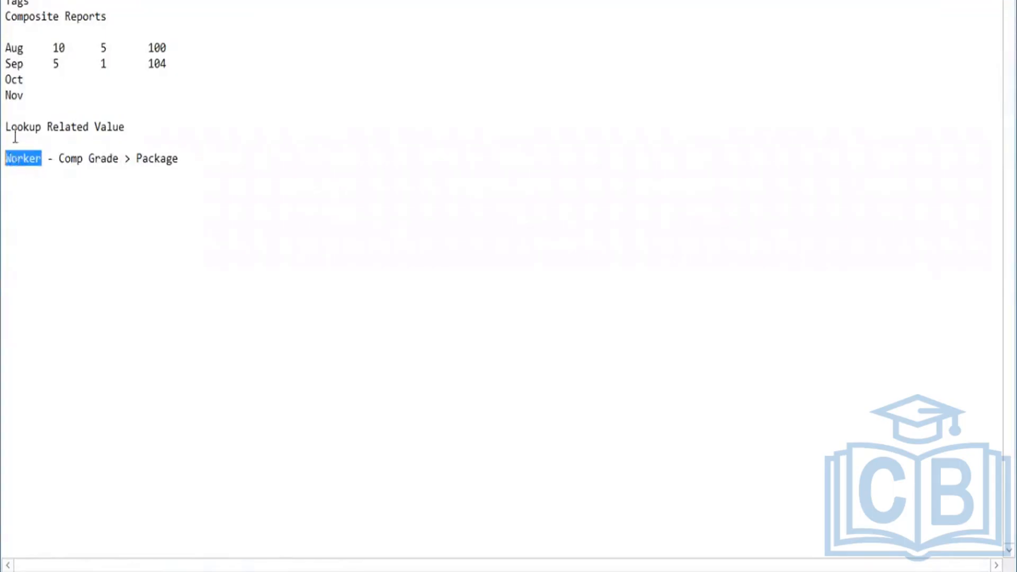
# Switch to Workday and open the report definition of KPMG2 - Worker Details using the search rd:kpmg2.
pyautogui.hotkey('alt', 'Tab')
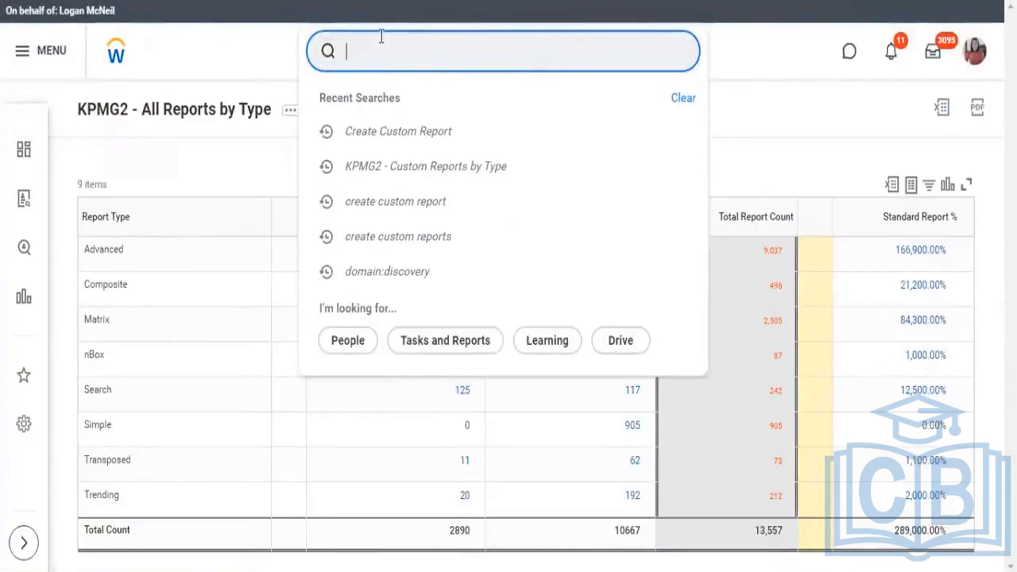
pyautogui.write('rd:kp')
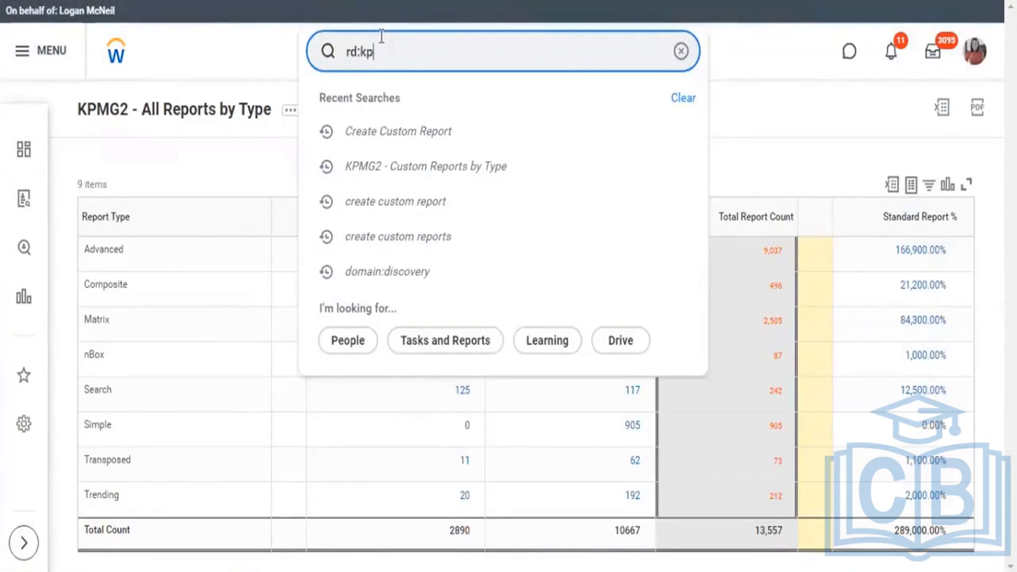
pyautogui.write('mg2')
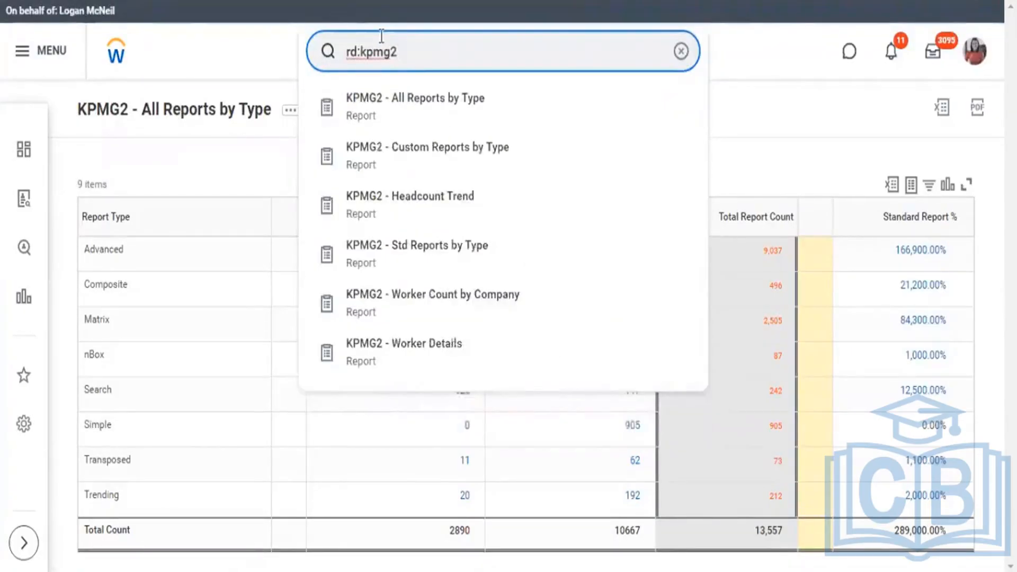
pyautogui.press('Down')
pyautogui.press('Down')
pyautogui.press('Down')
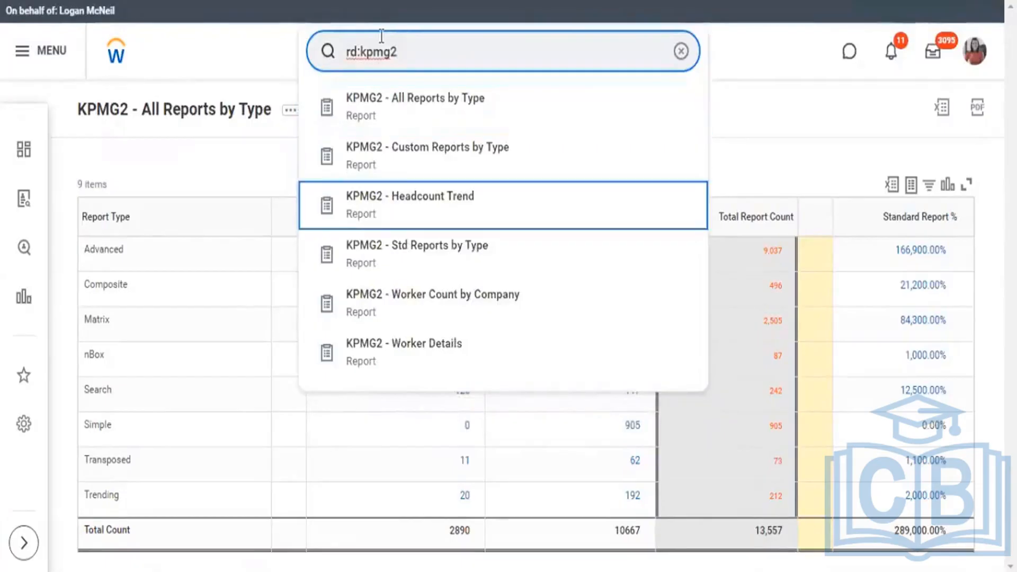
pyautogui.press('Down')
pyautogui.press('Down')
pyautogui.press('Down')
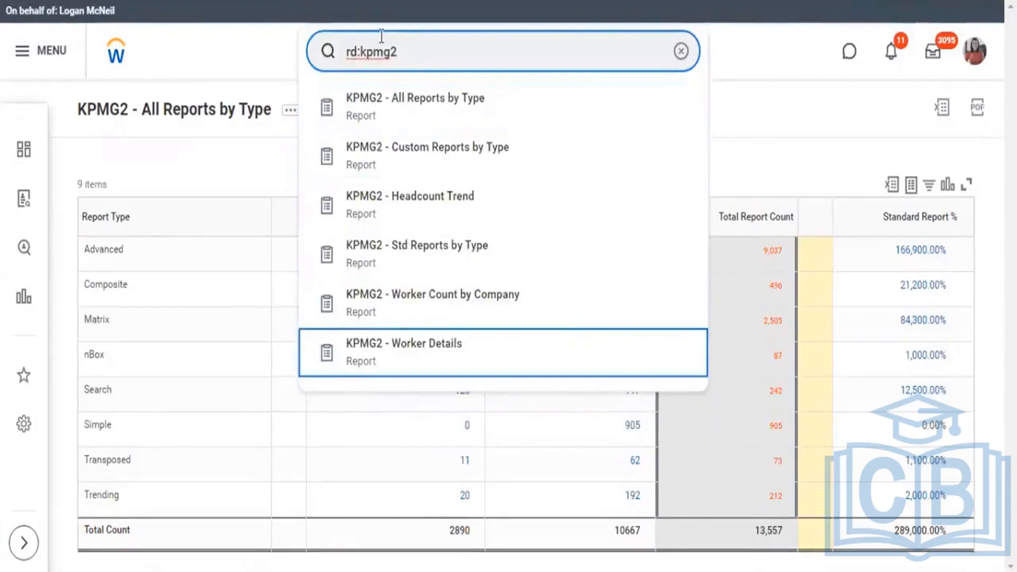
pyautogui.press('Return')
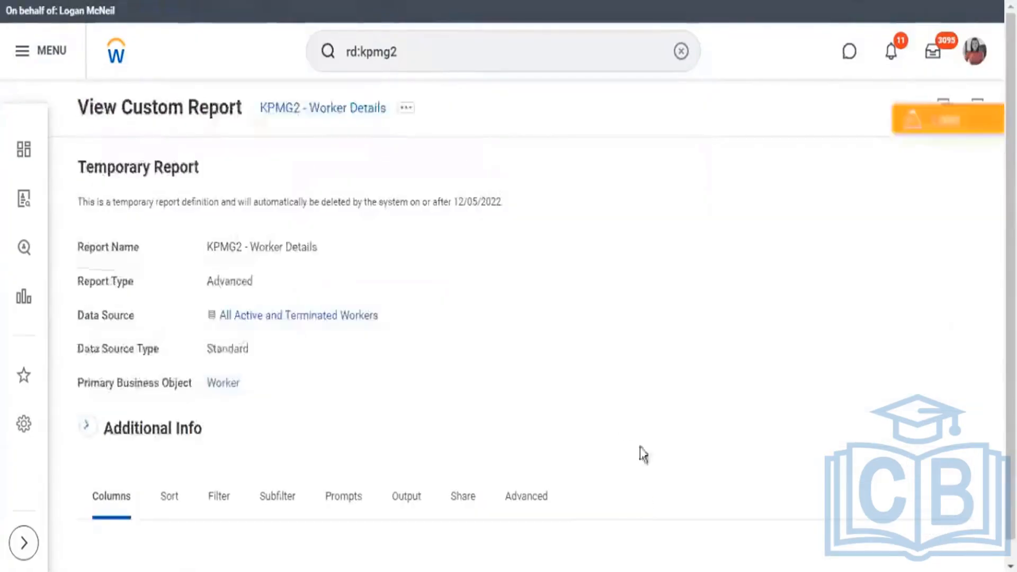
# Examine the Compensation Grade and Compensation Packages rows at the end of the report's column definitions.
pyautogui.scroll(-1, 348, 214)
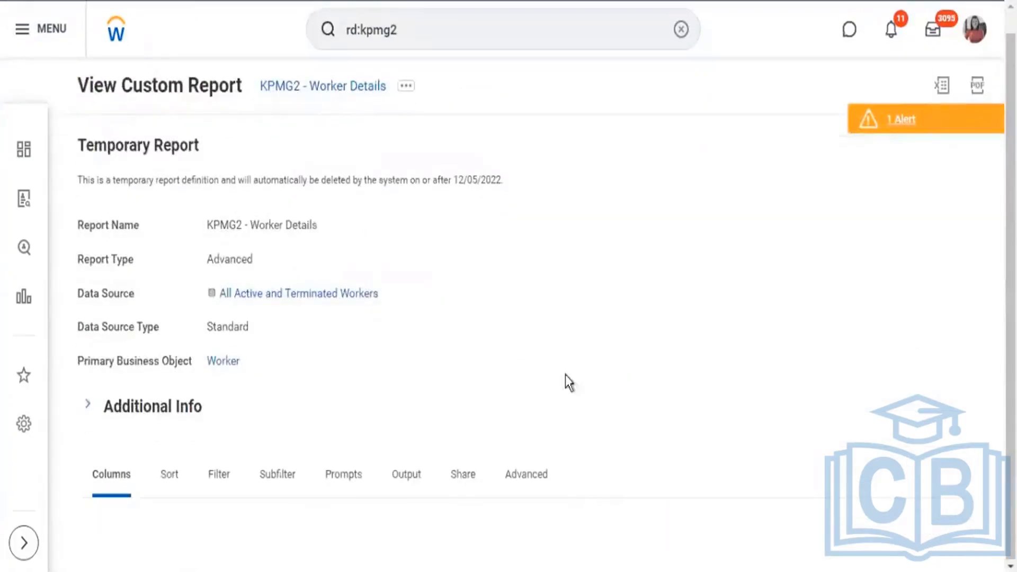
pyautogui.scroll(-7, 562, 303)
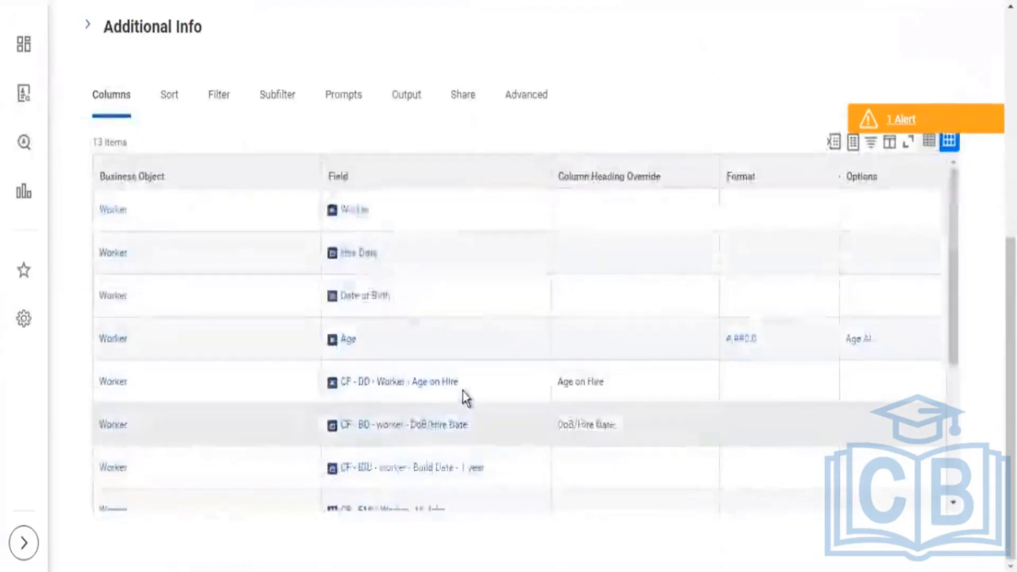
pyautogui.scroll(-5, 471, 396)
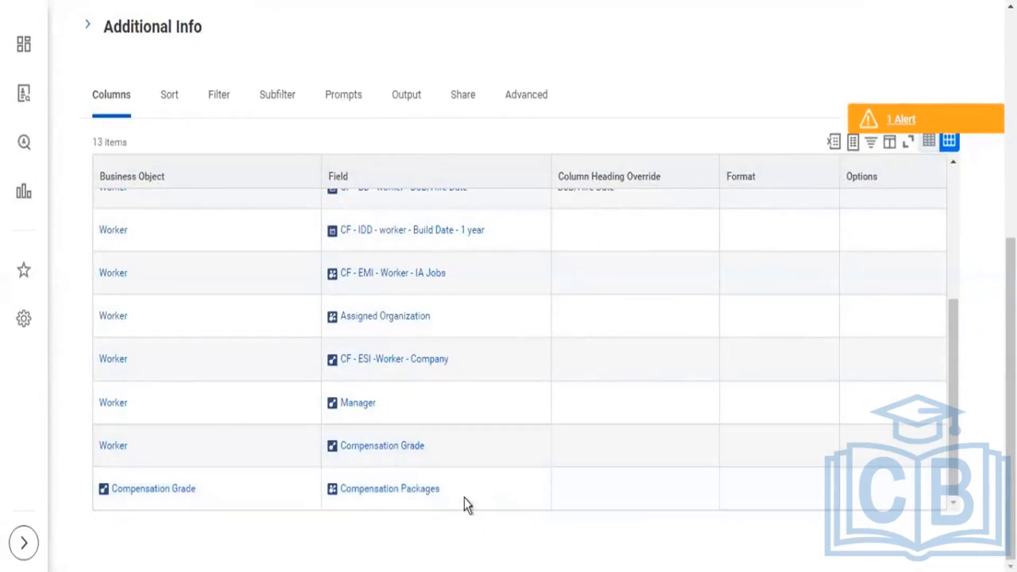
pyautogui.moveTo(438, 496); pyautogui.dragTo(345, 496)
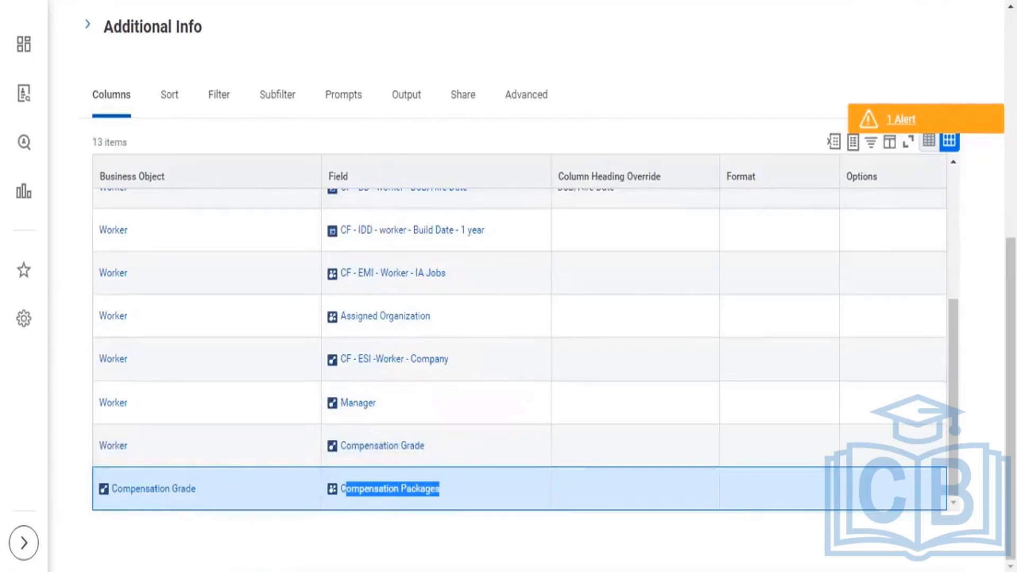
# Open the KPMG2 - Worker Details custom report for editing.
pyautogui.scroll(7, 424, 70)
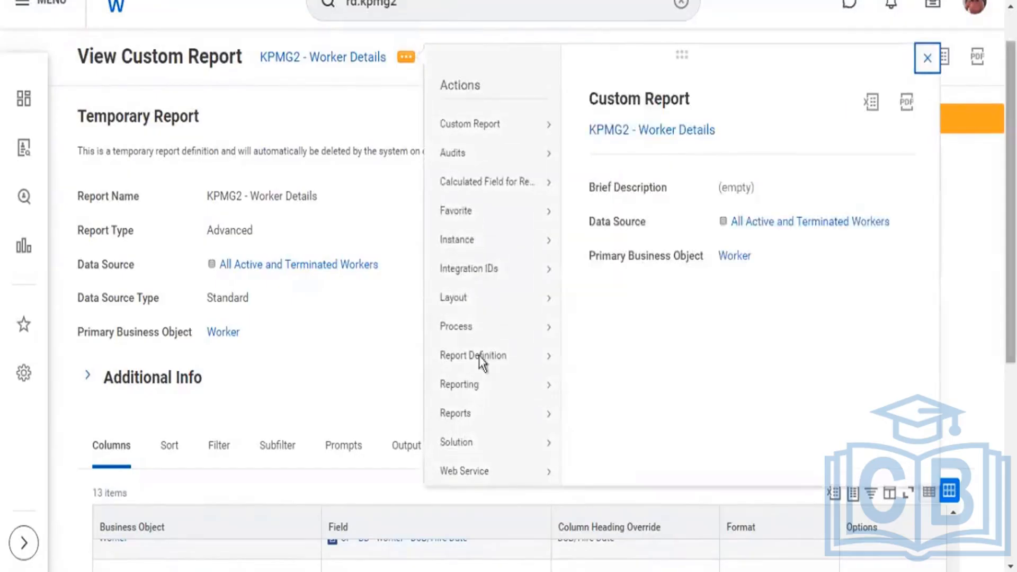
pyautogui.moveTo(497, 126)
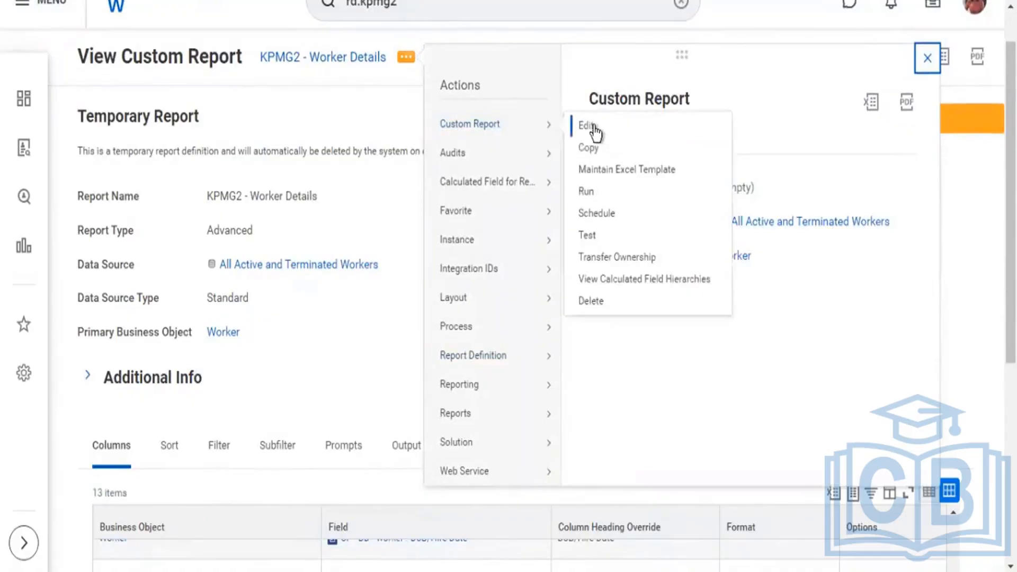
pyautogui.click(589, 129)
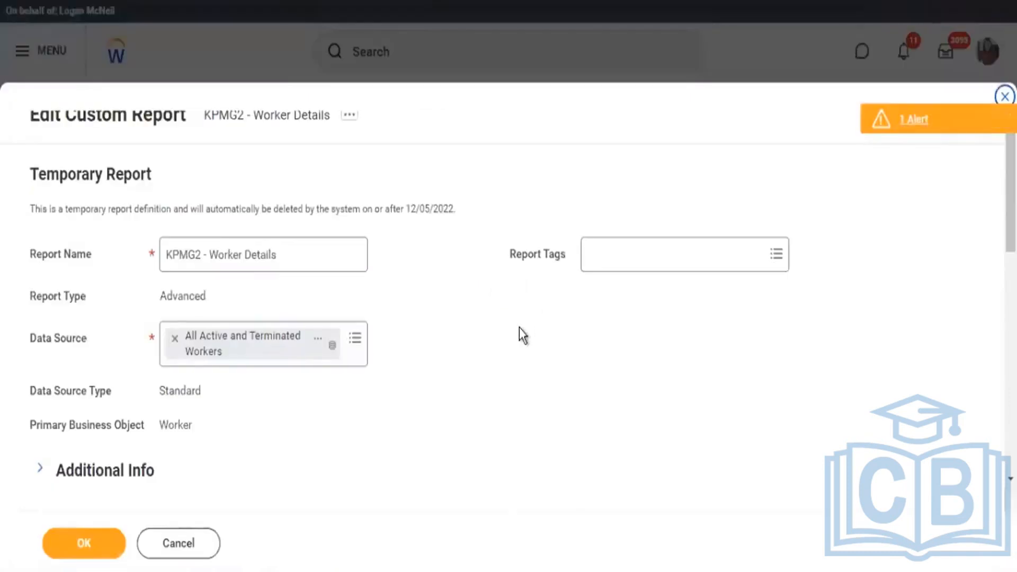
# Add a Worker column row below Compensation Grade and start a new calculated field for the report in it.
pyautogui.scroll(-5, 525, 323)
pyautogui.scroll(-10, 529, 331)
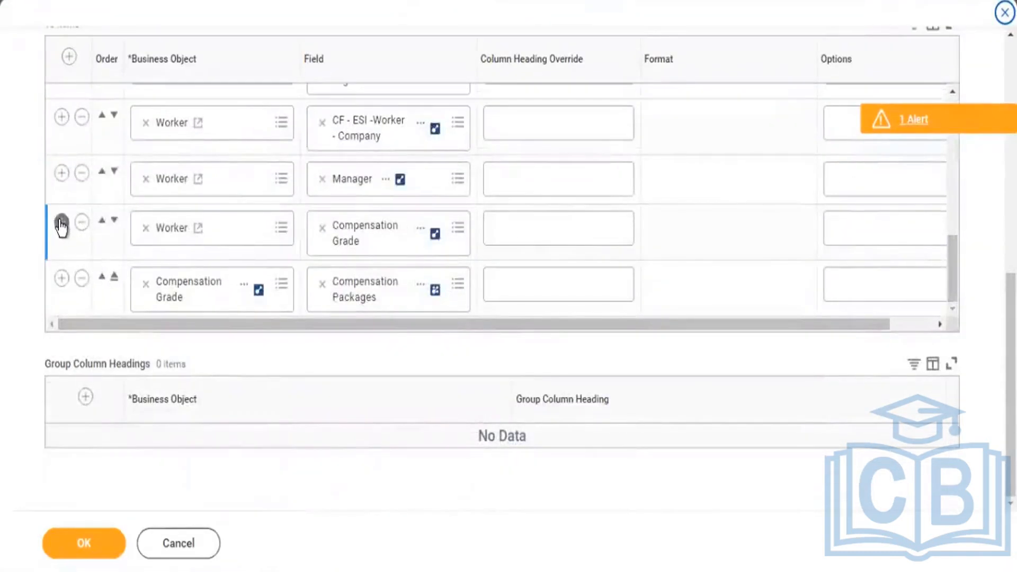
pyautogui.click(62, 224)
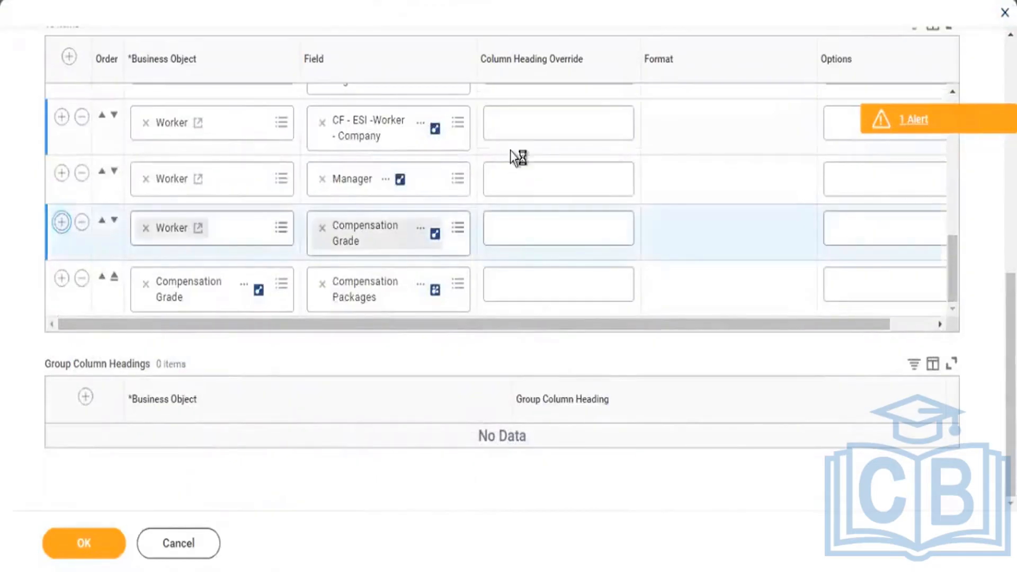
pyautogui.click(458, 241)
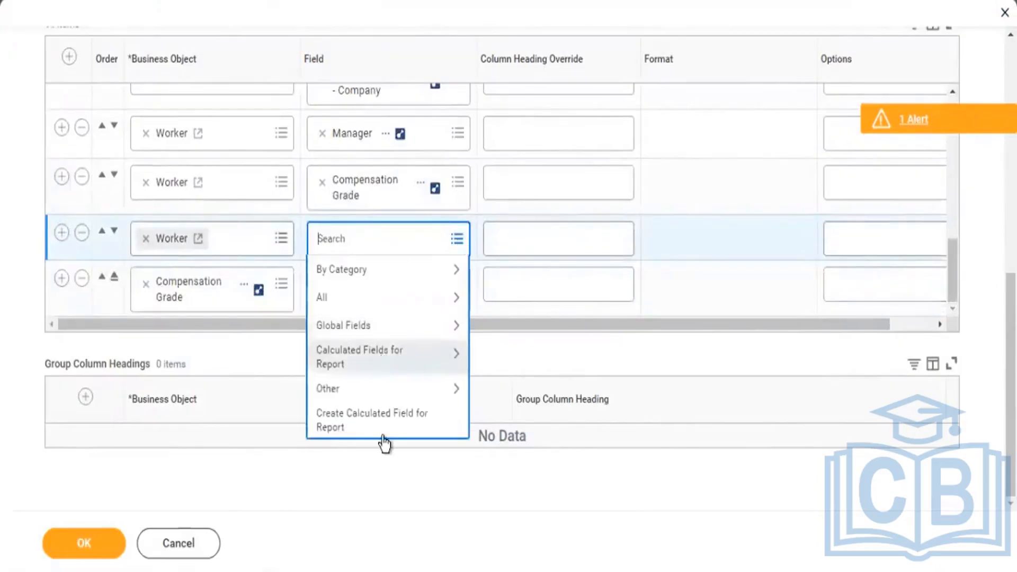
pyautogui.click(396, 413)
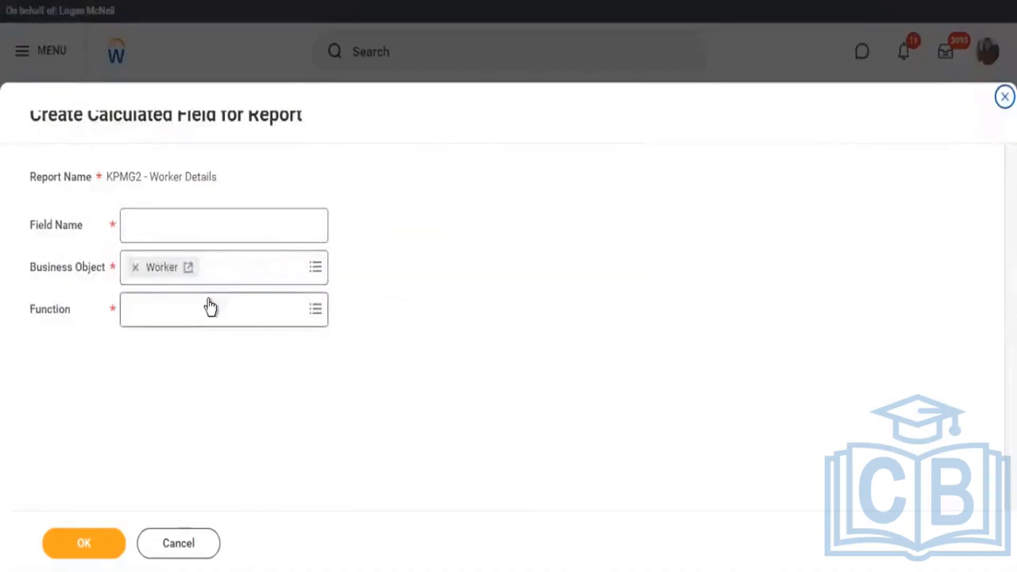
# Set the calculated field's function to Lookup Related Value.
pyautogui.click(210, 305)
pyautogui.write('In')
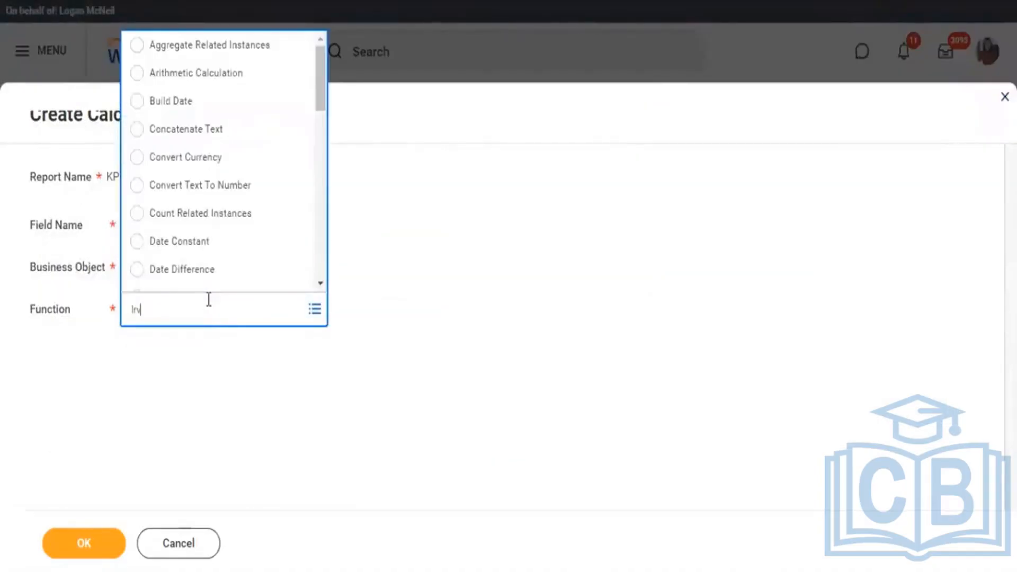
pyautogui.press('Return')
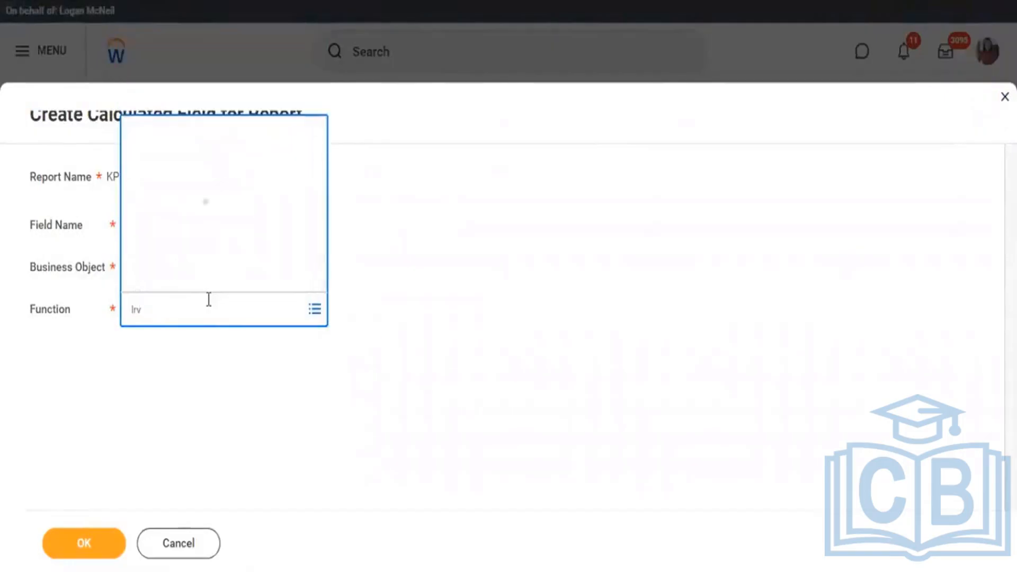
pyautogui.click(148, 217)
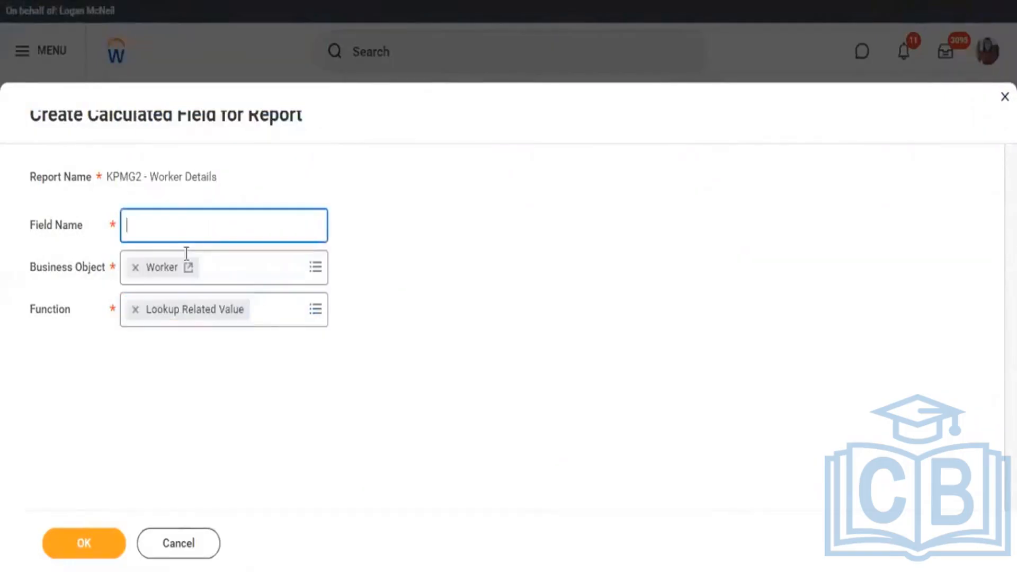
# Name the calculated field CF - LRV - Worker - Comp Packages and continue to its calculation settings.
pyautogui.write('C')
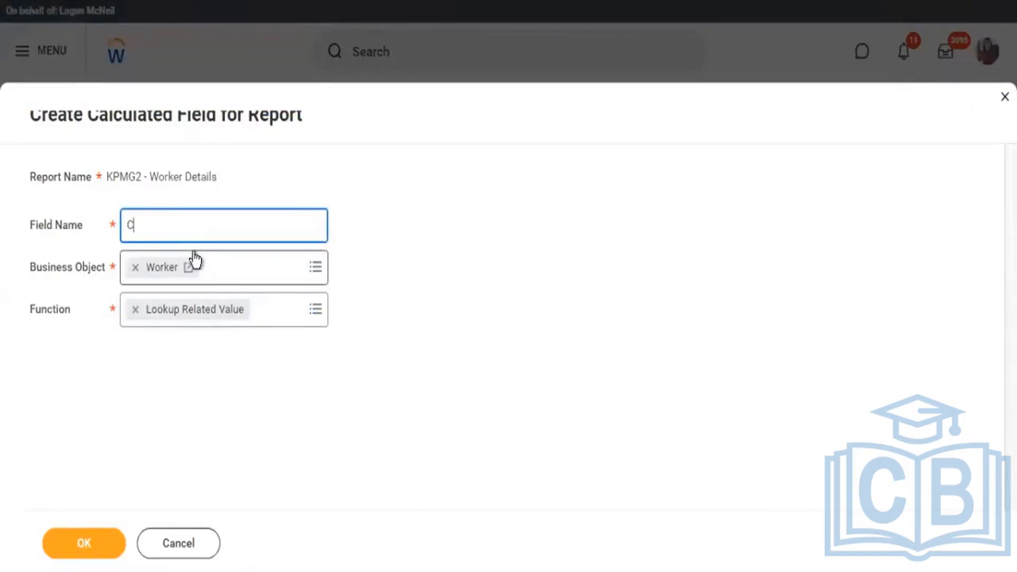
pyautogui.write('omp Packages')
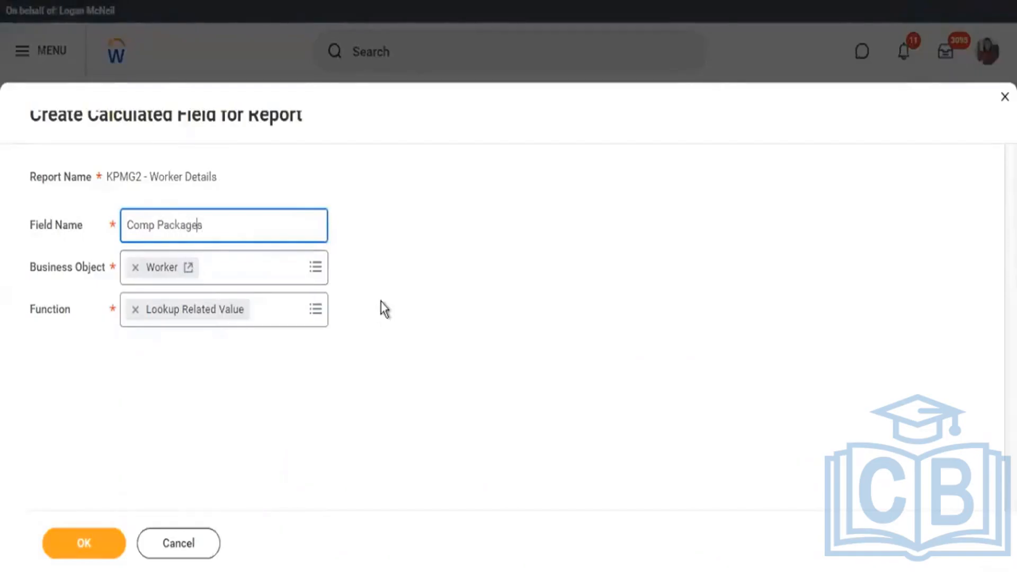
pyautogui.press('Left')
pyautogui.press('Left')
pyautogui.press('Left')
pyautogui.press('Left')
pyautogui.press('Left')
pyautogui.press('Left')
pyautogui.press('Left')
pyautogui.press('Left')
pyautogui.press('Left')
pyautogui.press('Left')
pyautogui.write('CF - L')
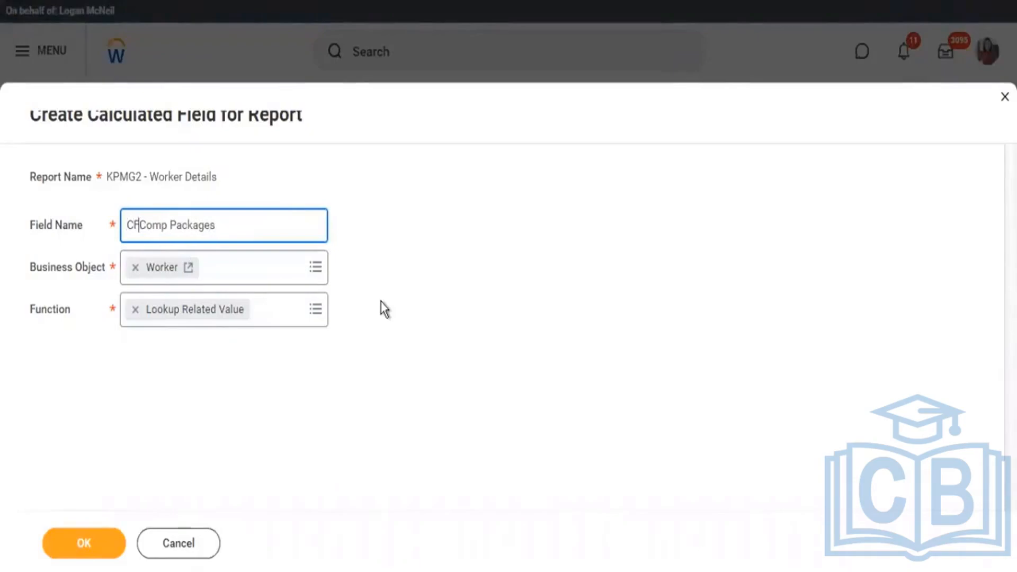
pyautogui.write('RV - Wpr')
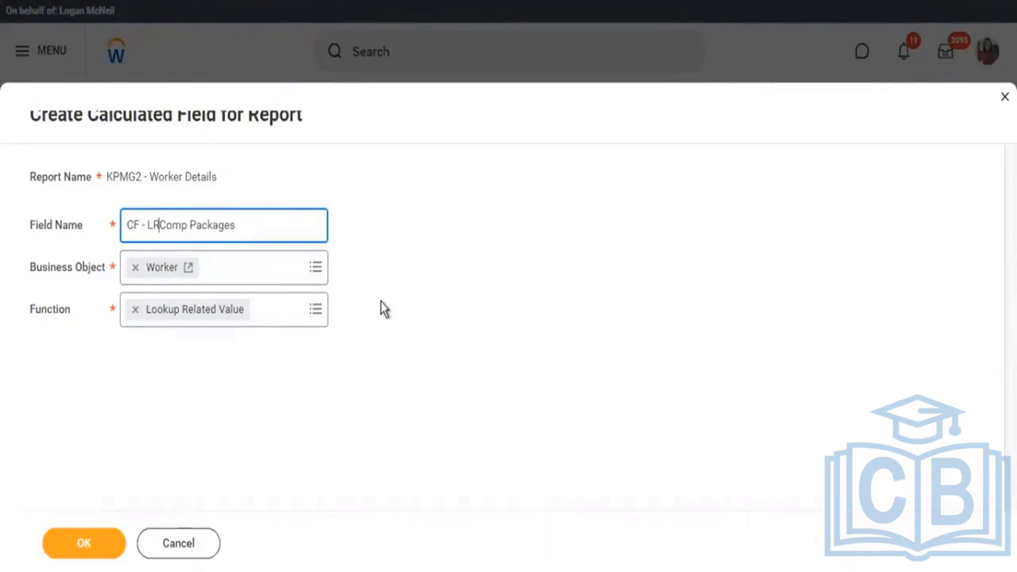
pyautogui.press('BackSpace')
pyautogui.press('BackSpace')
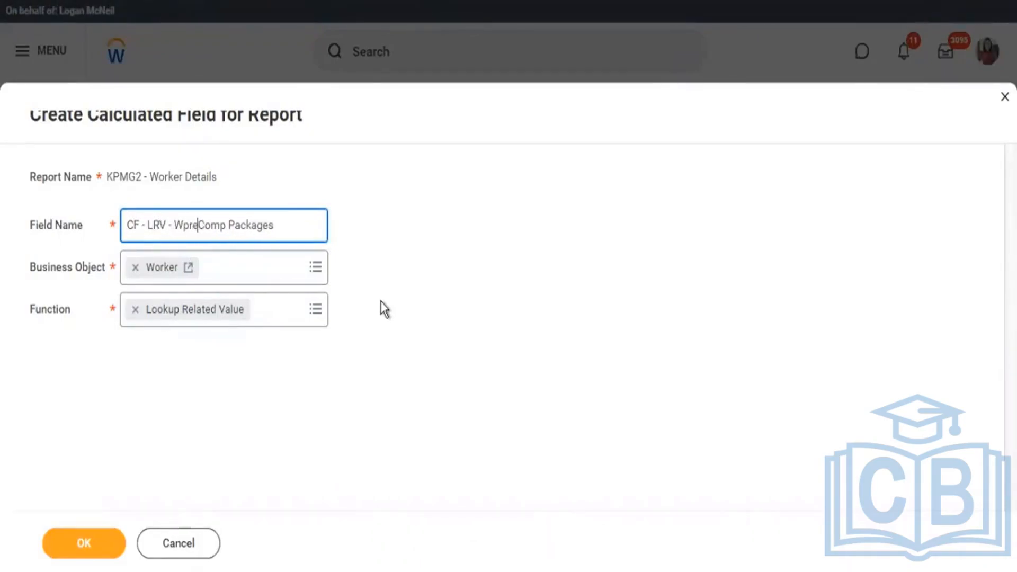
pyautogui.write('orker ')
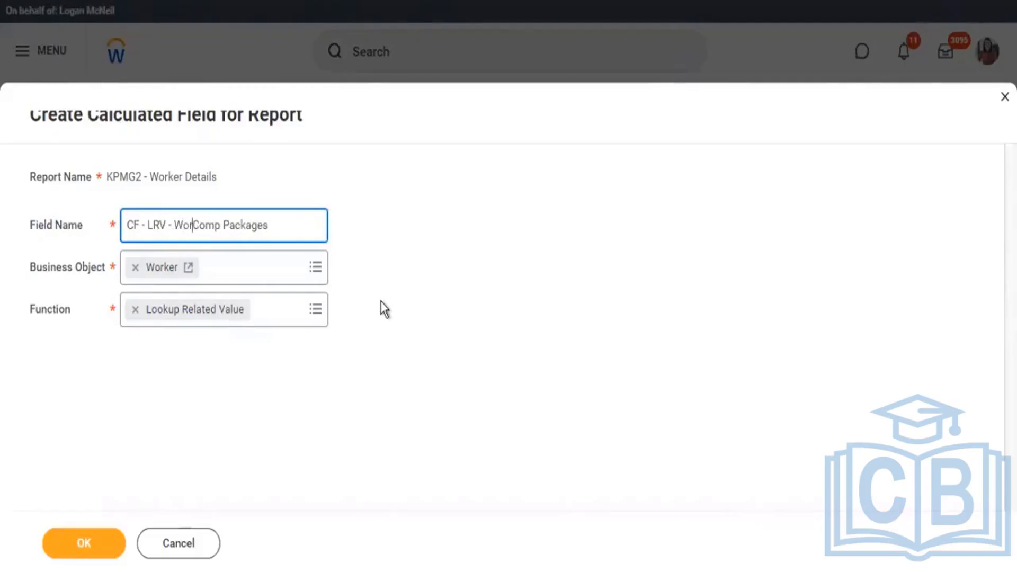
pyautogui.write('-')
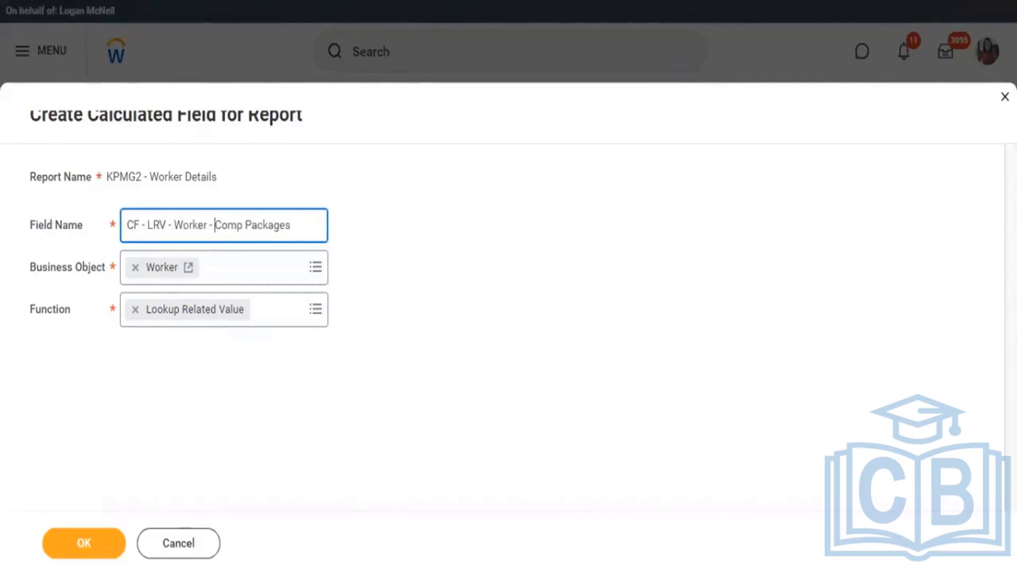
pyautogui.click(106, 542)
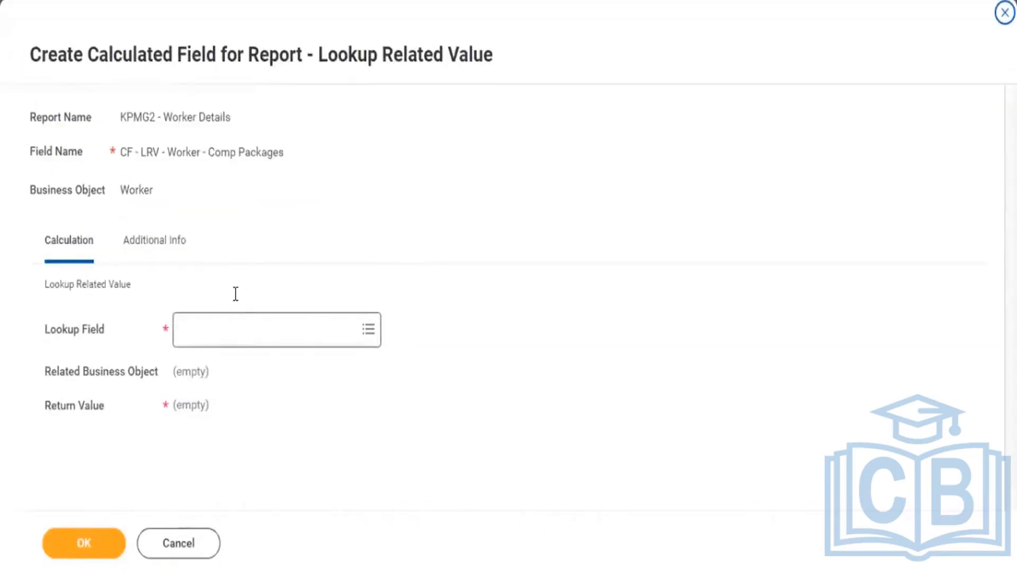
# Set the calculated field's lookup field to Compensation Grade.
pyautogui.click(235, 326)
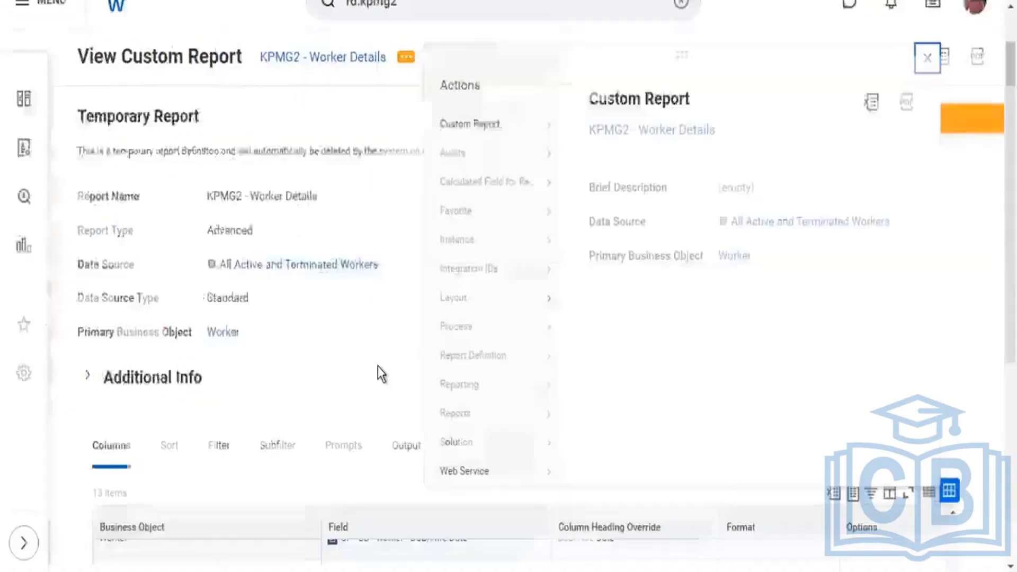
pyautogui.scroll(-6, 377, 367)
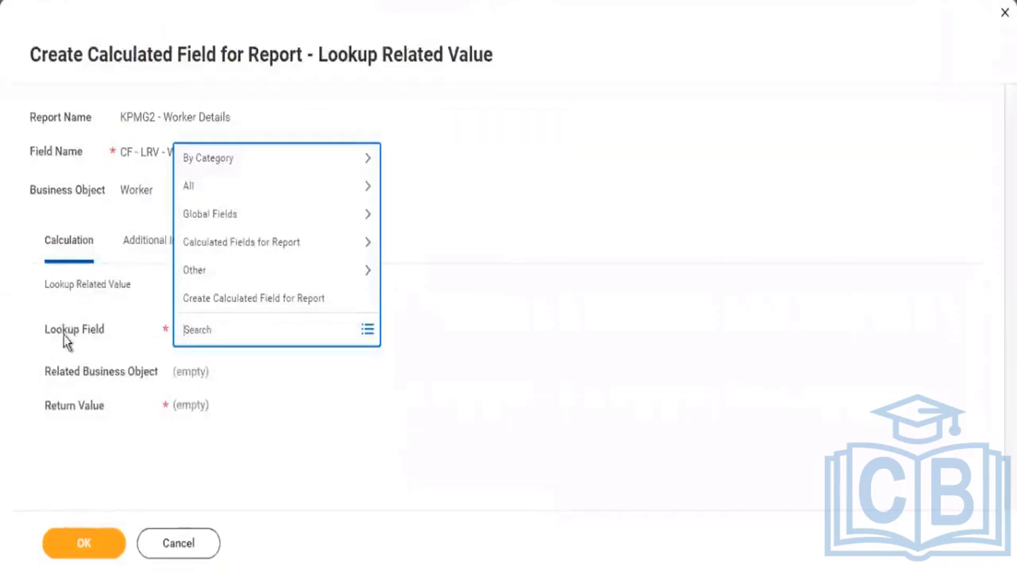
pyautogui.moveTo(50, 333); pyautogui.dragTo(91, 329)
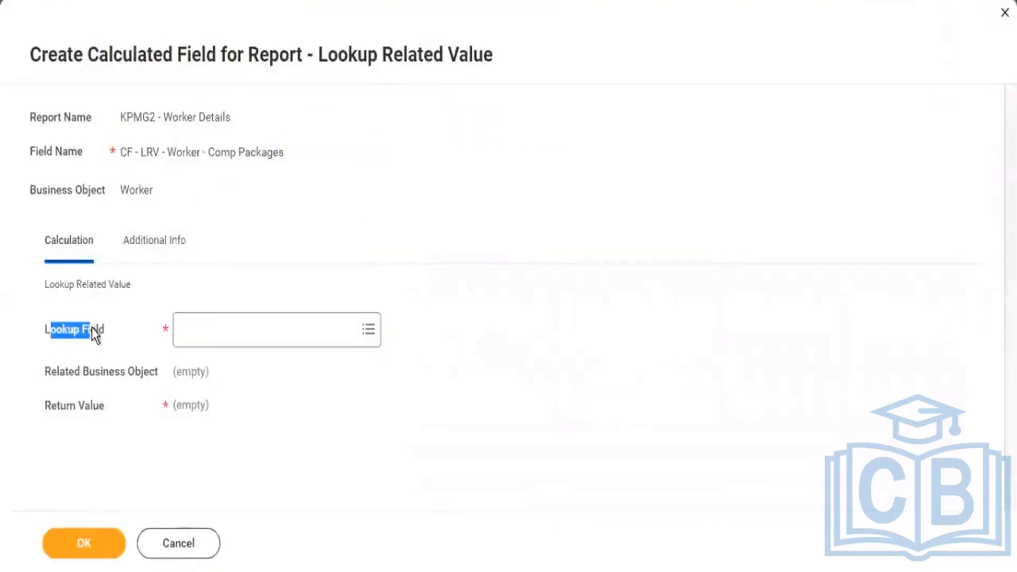
pyautogui.click(226, 341)
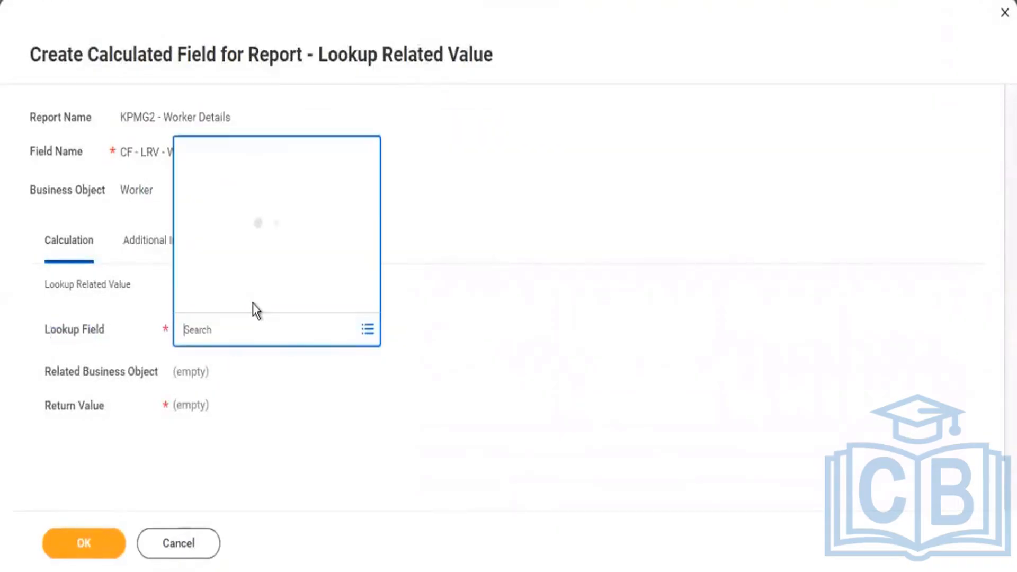
pyautogui.write('comp grad')
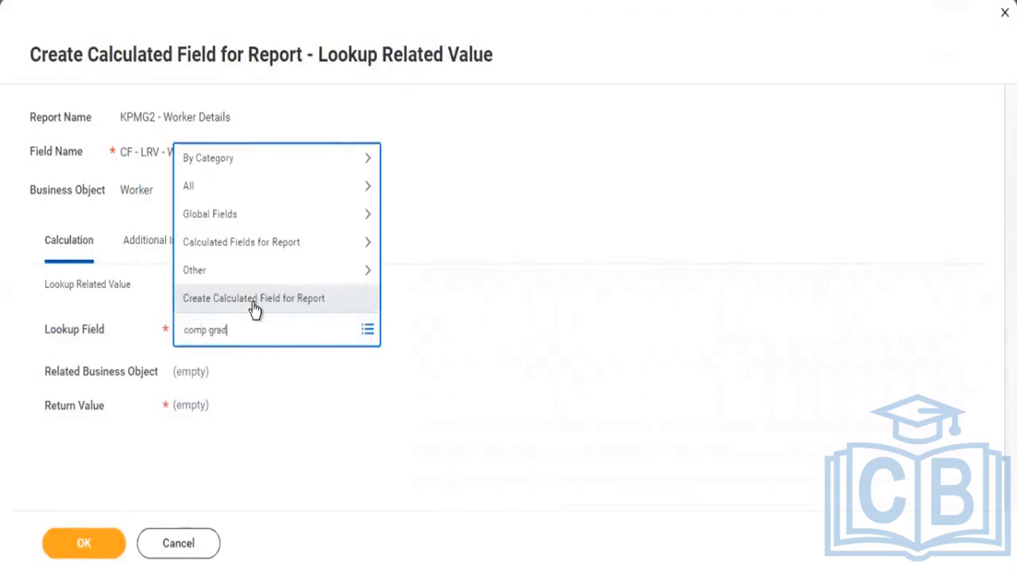
pyautogui.write('e')
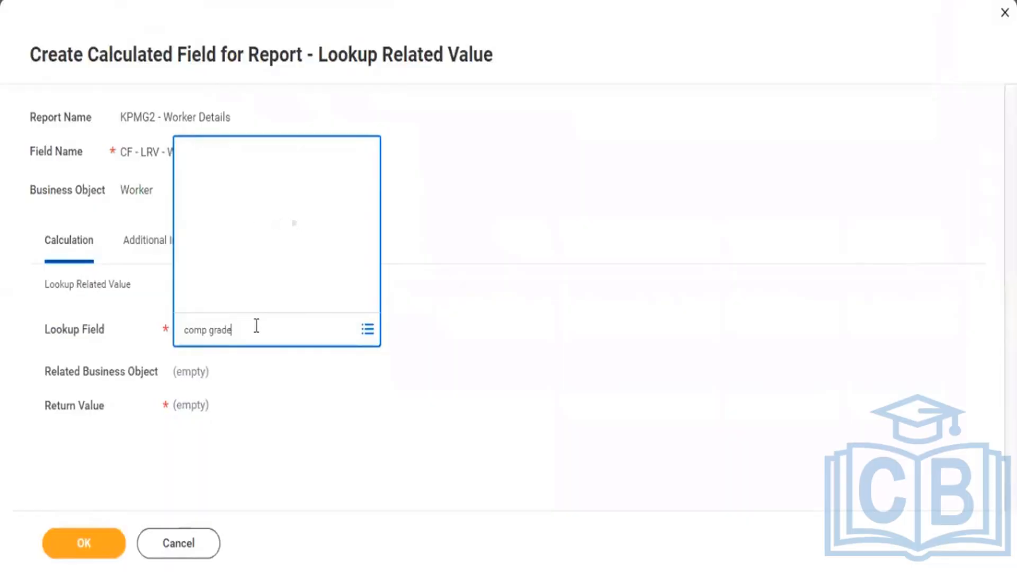
pyautogui.click(260, 205)
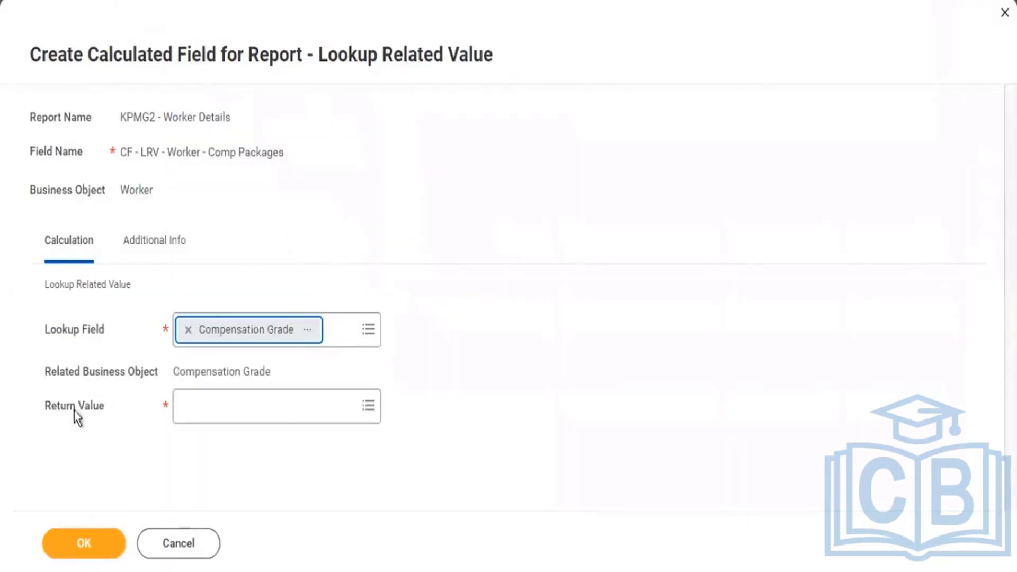
# Browse all fields available as the return value and examine the Compensation Steps field's details, including its business object.
pyautogui.moveTo(57, 411); pyautogui.dragTo(101, 413)
pyautogui.click(223, 411)
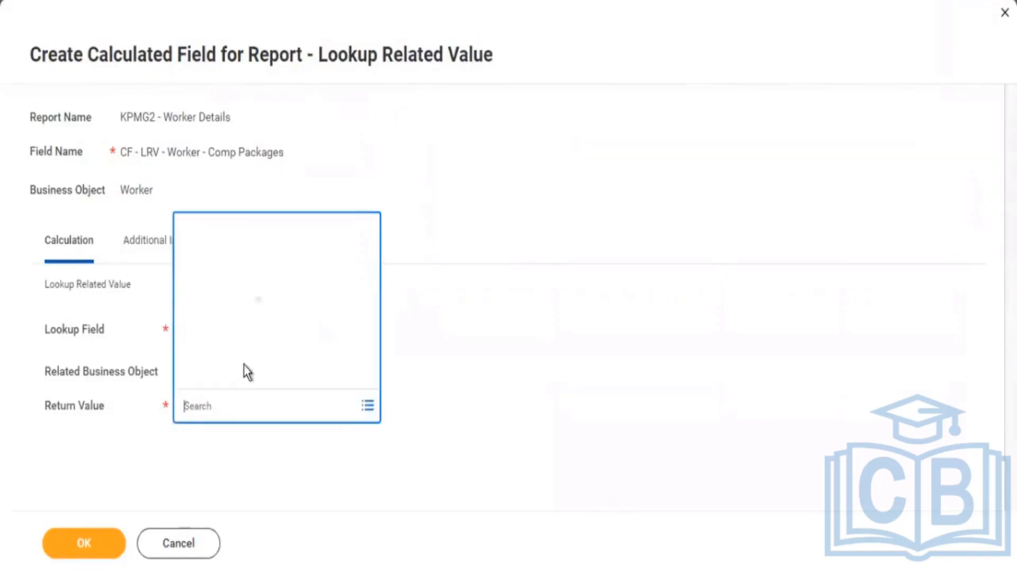
pyautogui.click(220, 297)
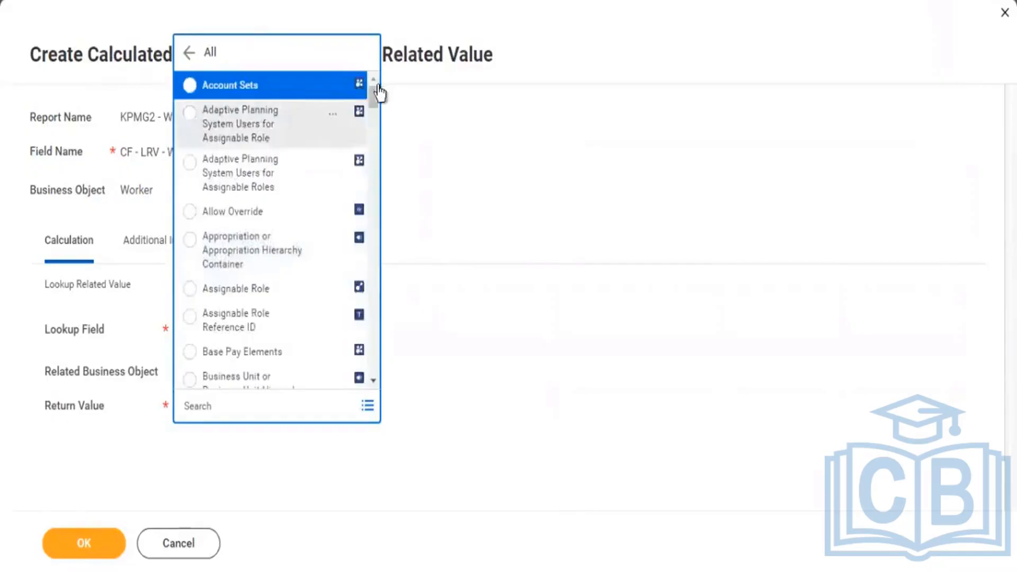
pyautogui.scroll(-5, 300, 204)
pyautogui.scroll(-5, 339, 207)
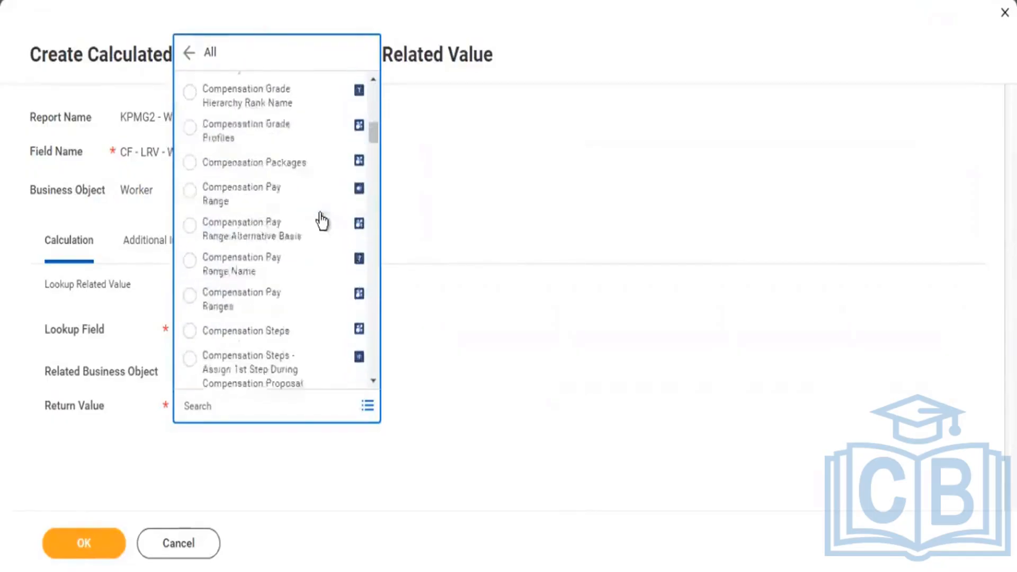
pyautogui.scroll(2, 346, 183)
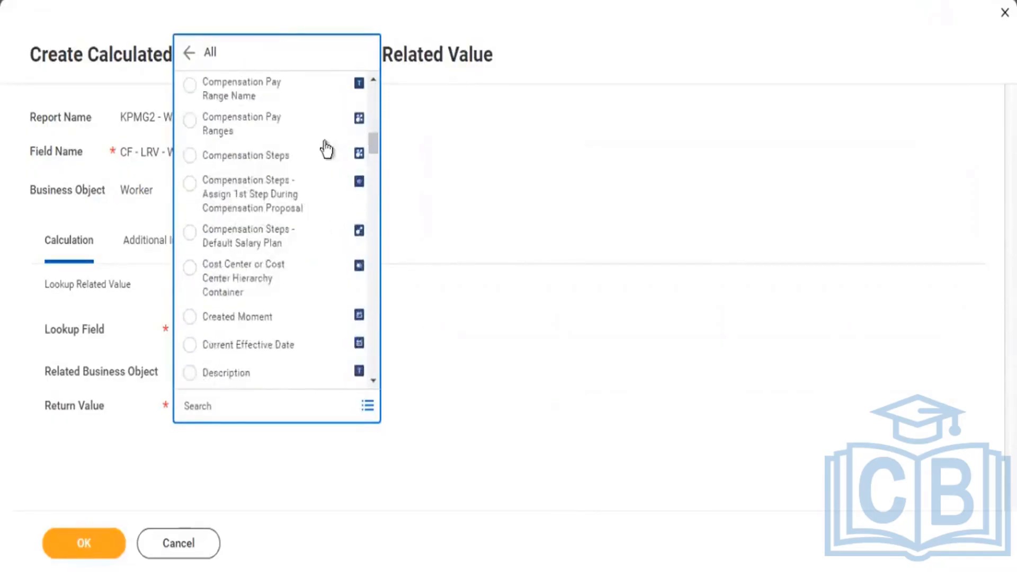
pyautogui.click(335, 158)
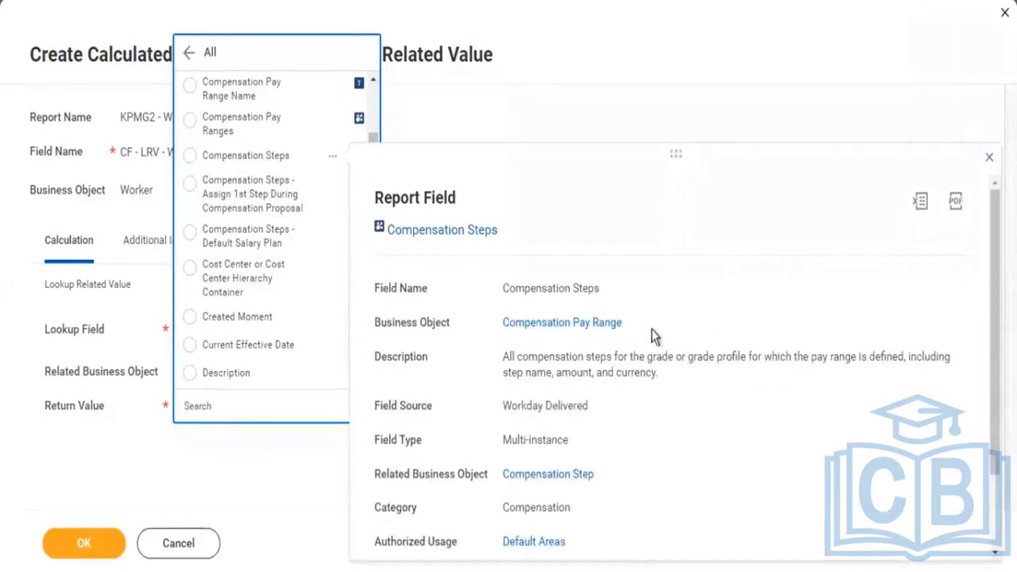
pyautogui.moveTo(623, 324); pyautogui.dragTo(503, 329)
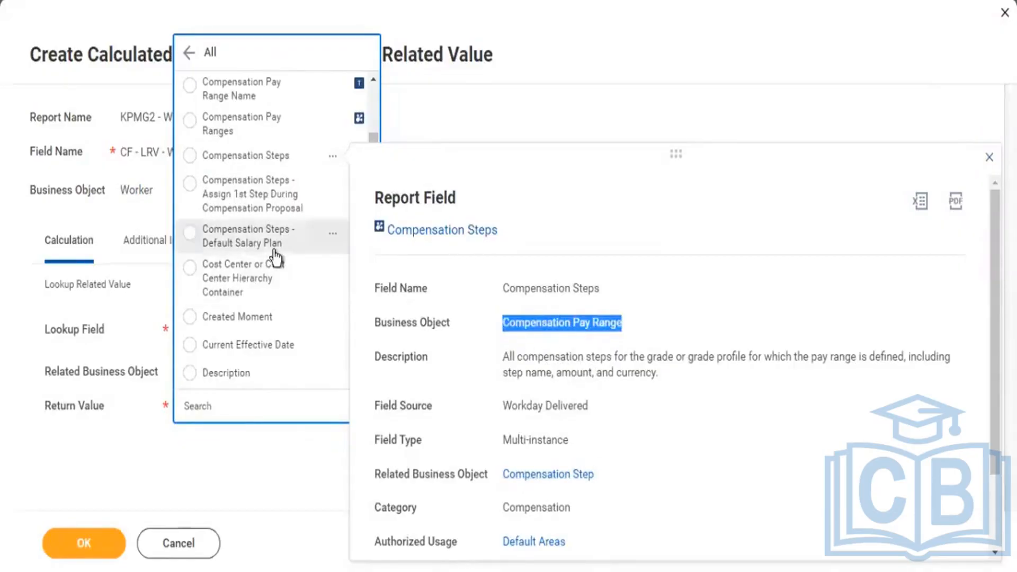
pyautogui.scroll(-5, 277, 257)
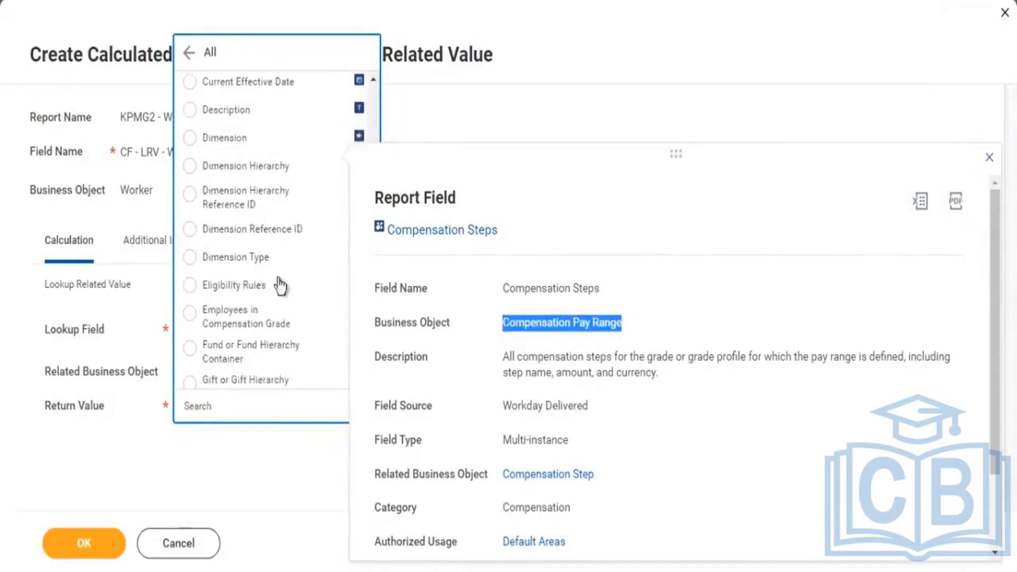
pyautogui.scroll(-5, 279, 283)
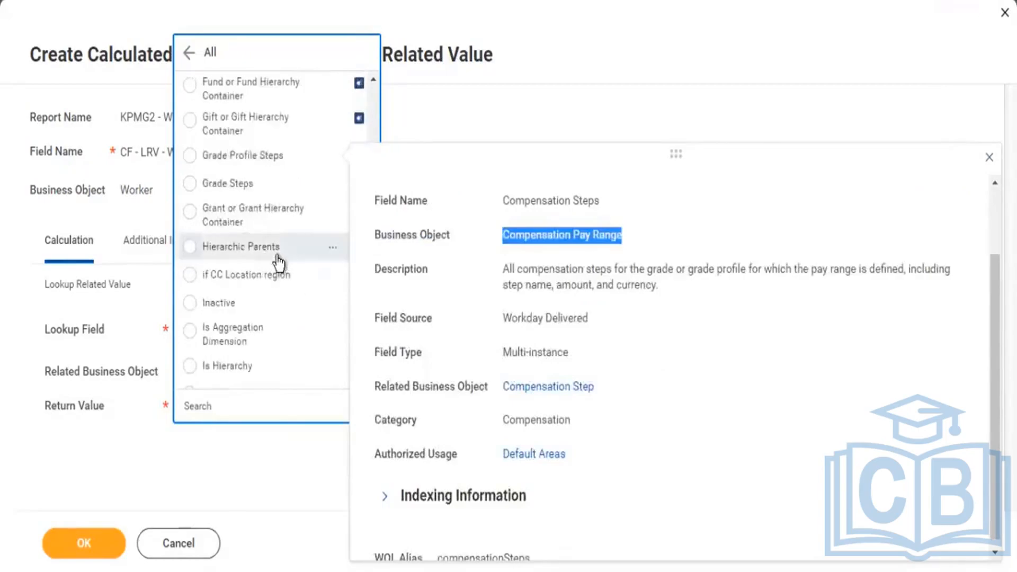
pyautogui.scroll(-3, 279, 262)
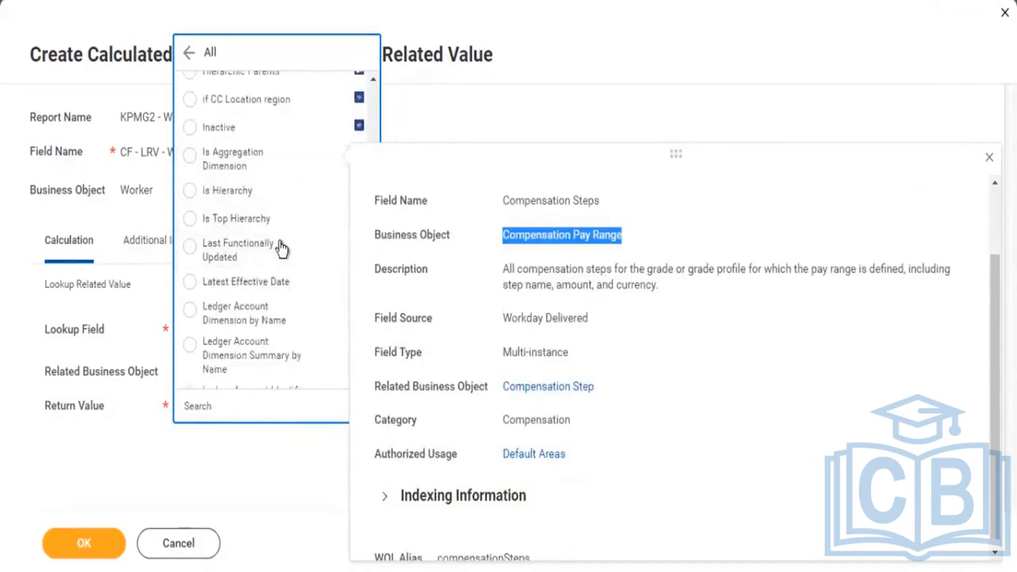
pyautogui.scroll(-4, 258, 222)
pyautogui.scroll(-12, 261, 224)
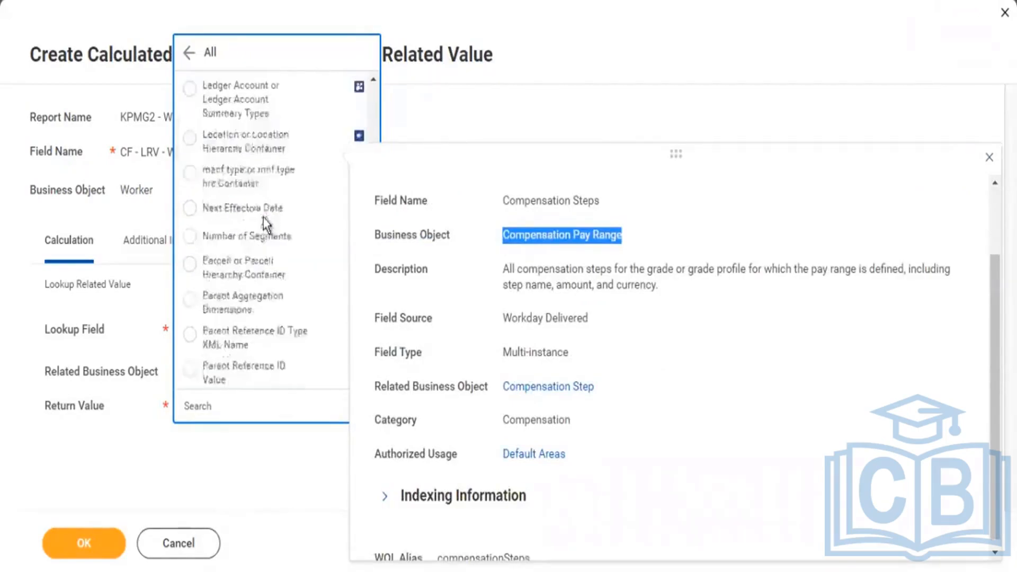
pyautogui.scroll(-10, 268, 210)
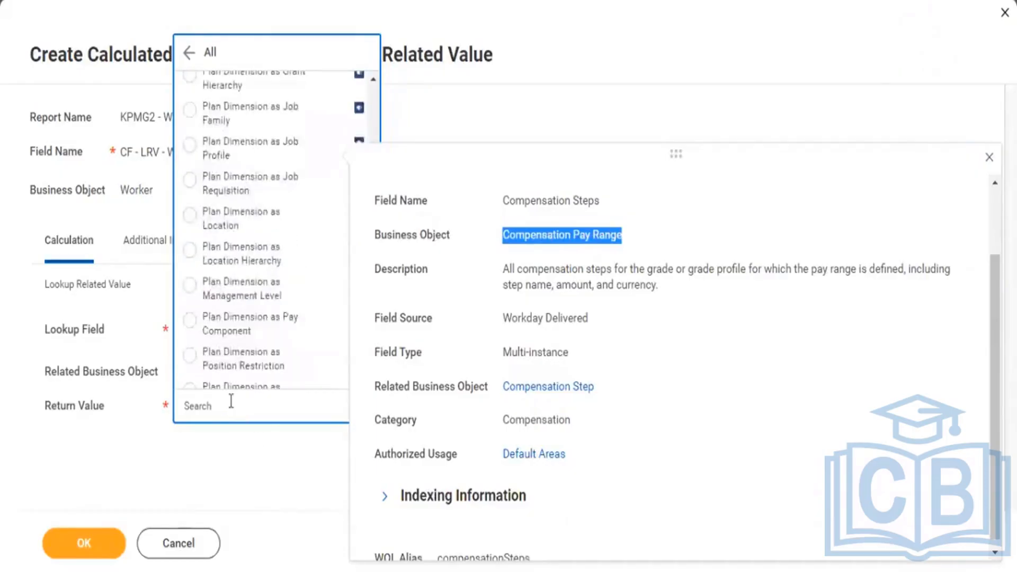
# Set the return value to Compensation Basis, checking that field's details, and save the calculated field.
pyautogui.click(301, 455)
pyautogui.write('comp basis')
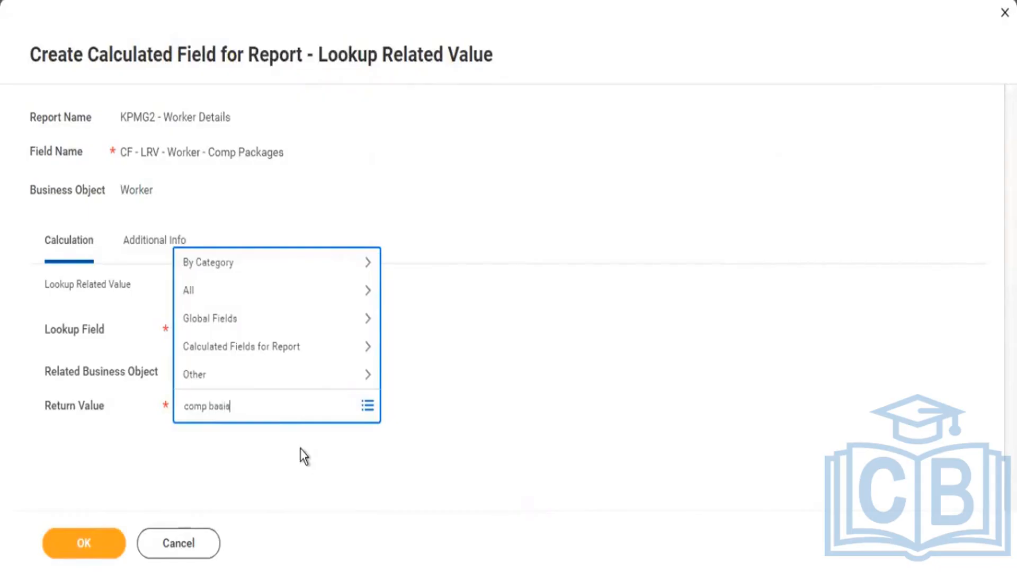
pyautogui.press('Return')
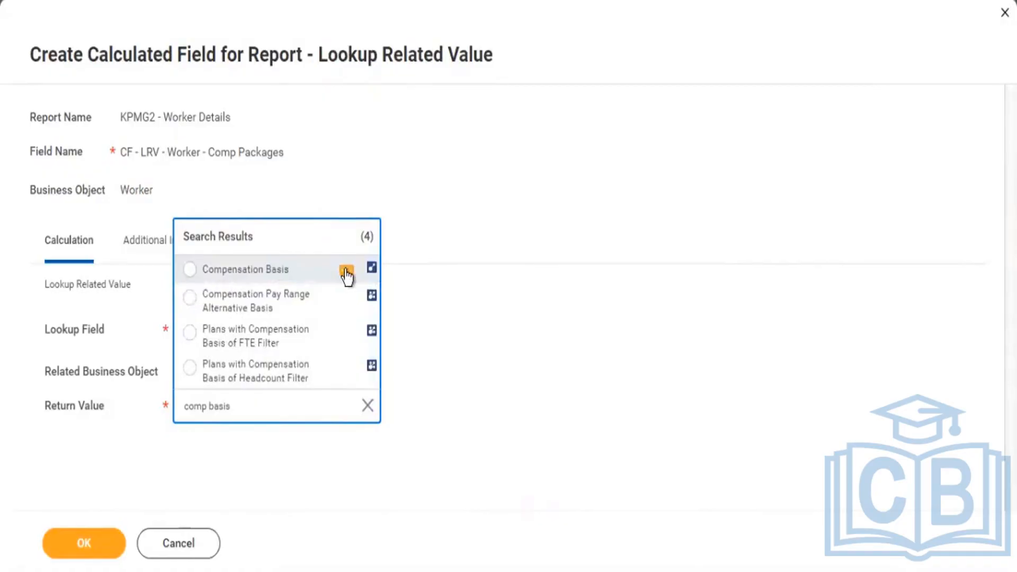
pyautogui.click(347, 271)
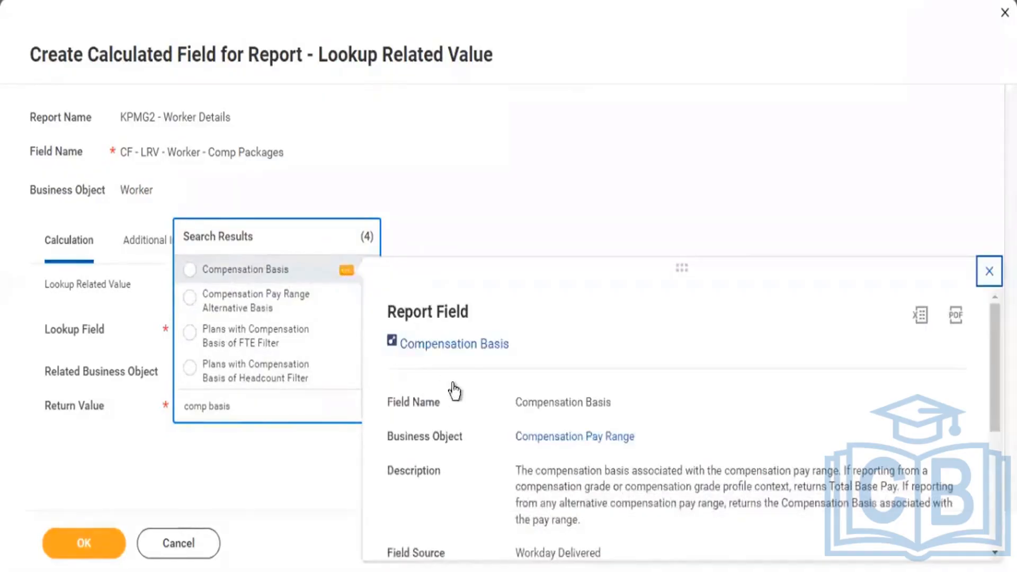
pyautogui.click(267, 278)
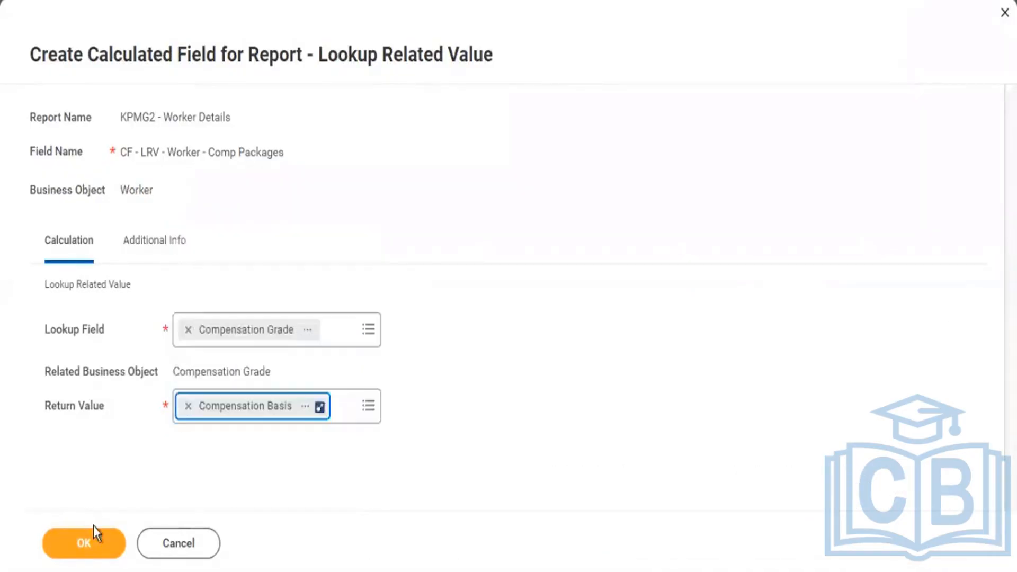
pyautogui.click(84, 543)
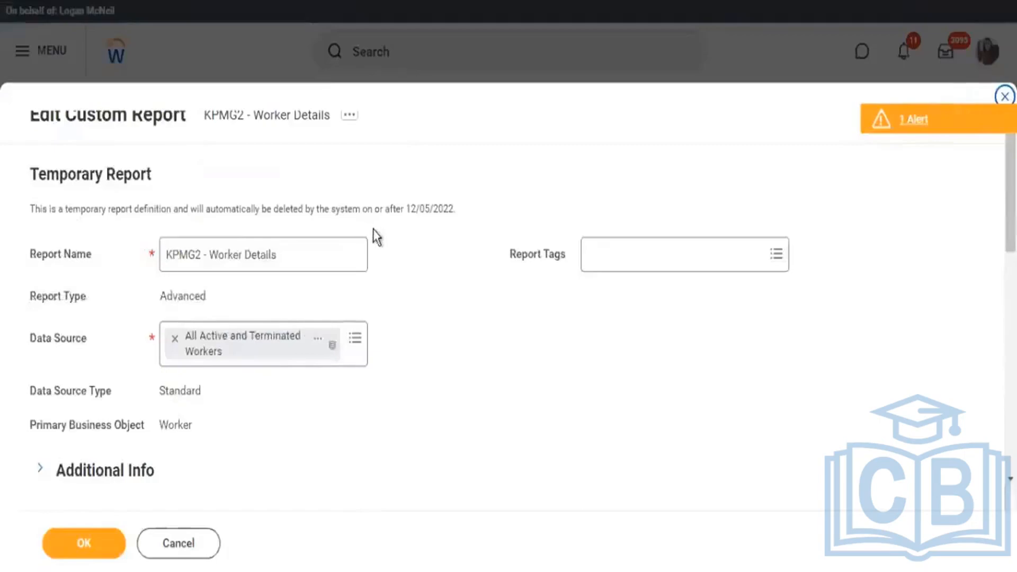
# Try to add a compensation basis column on the Worker object below the CF - LRV - Worker - Comp Packages row.
pyautogui.scroll(-20, 397, 265)
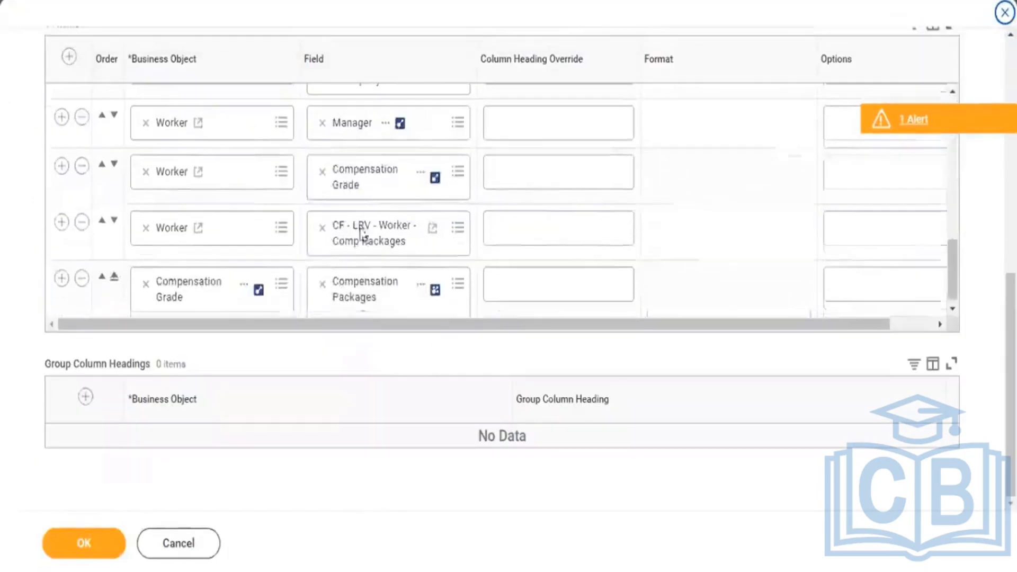
pyautogui.click(60, 223)
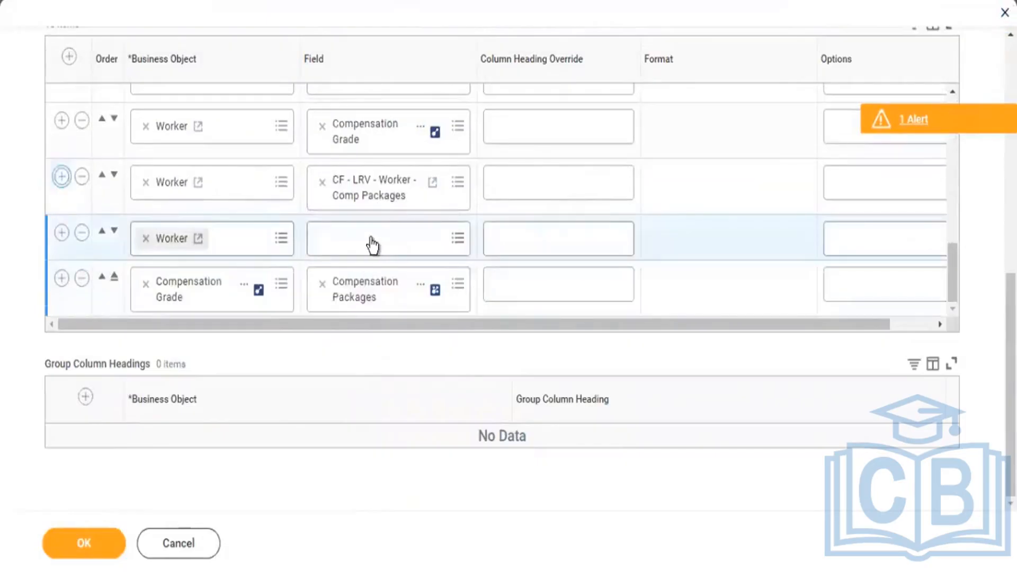
pyautogui.click(371, 243)
pyautogui.write('comp')
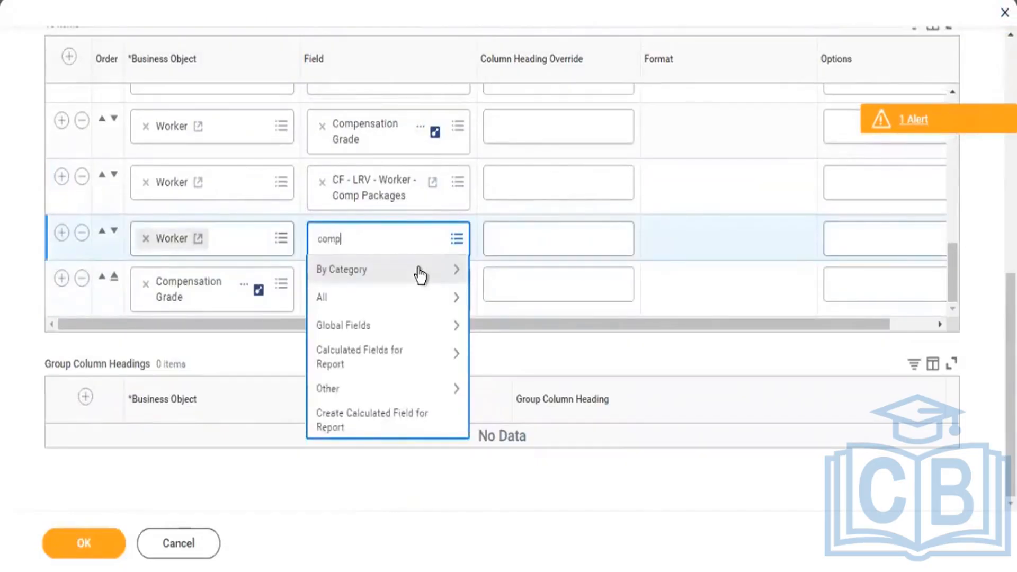
pyautogui.write(' basis')
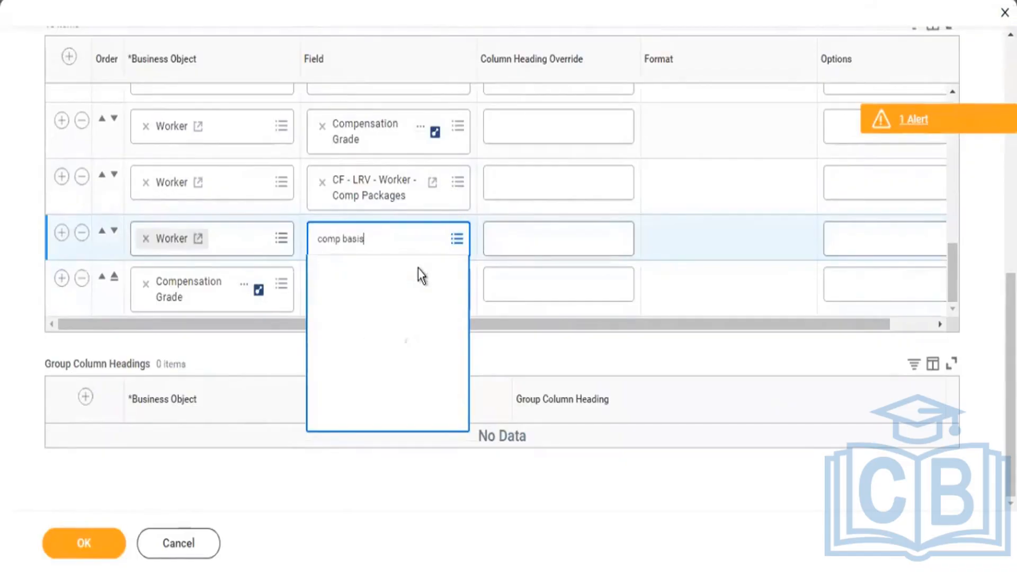
pyautogui.scroll(-10, 422, 359)
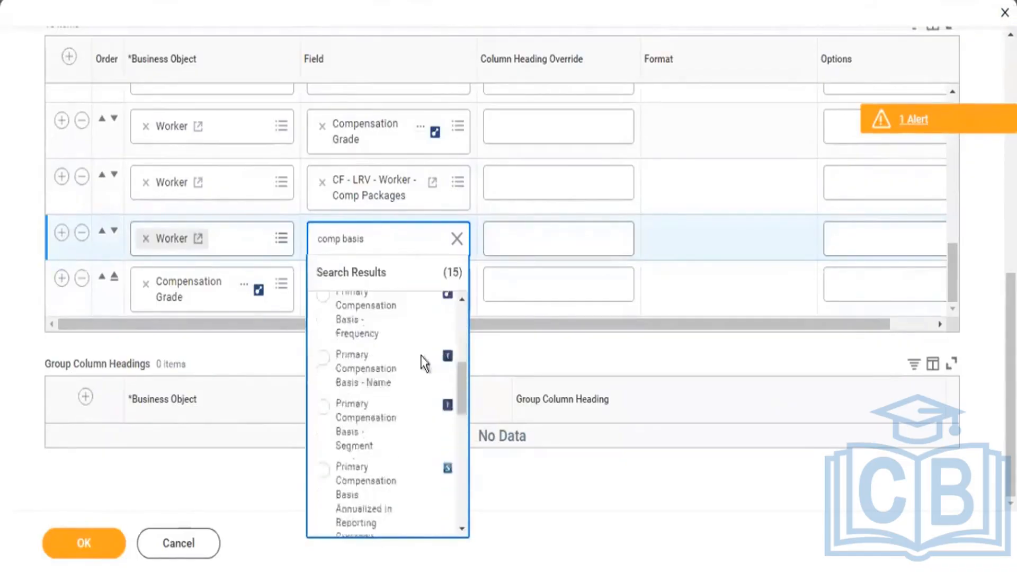
pyautogui.scroll(-2, 421, 355)
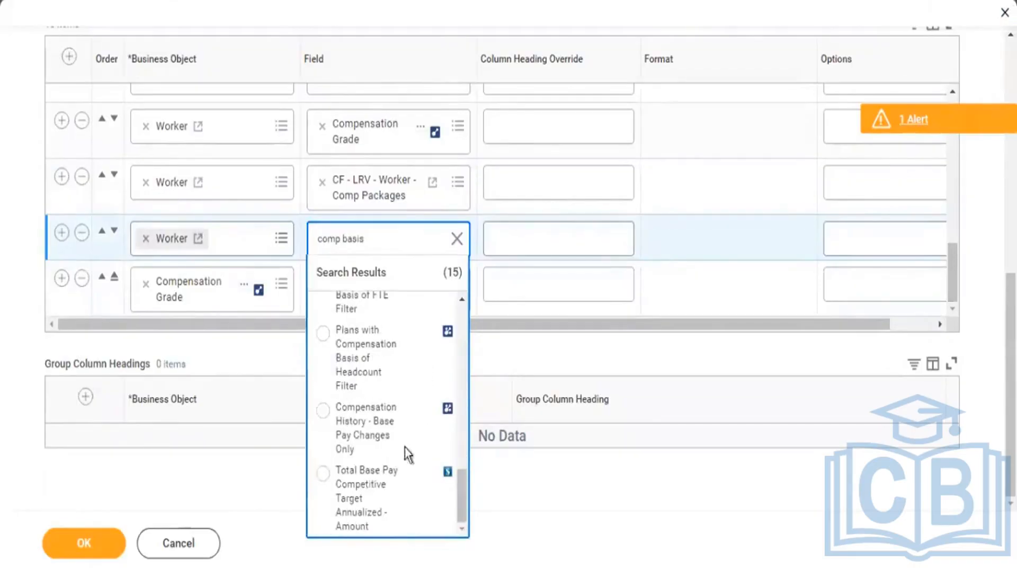
pyautogui.moveTo(462, 504)
pyautogui.mouseDown()
pyautogui.moveTo(469, 294)
pyautogui.moveTo(464, 519)
pyautogui.mouseUp()
pyautogui.click(83, 234)
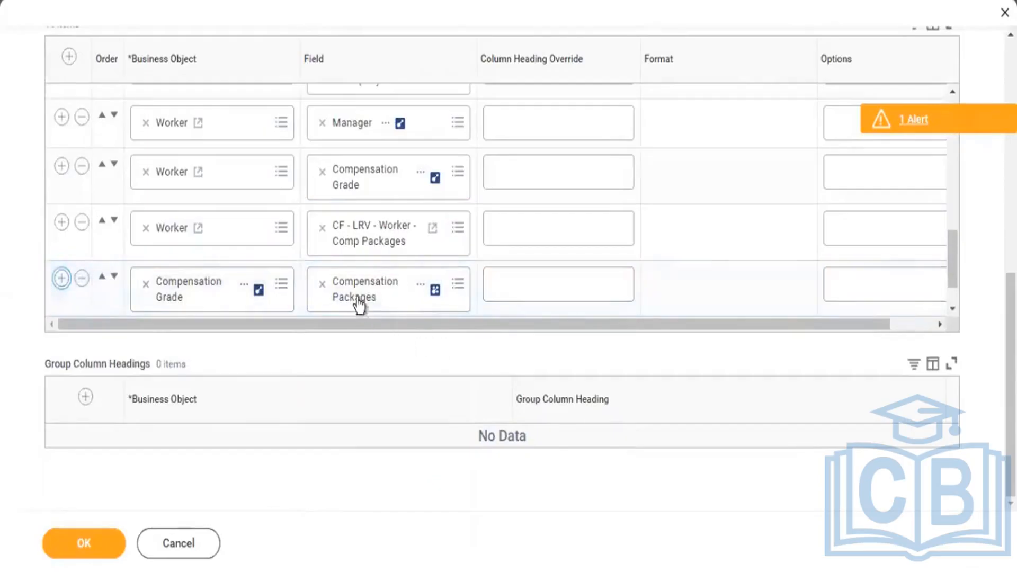
# Replace the Compensation Packages column row with a Compensation Grade row that uses the Compensation Basis field.
pyautogui.click(82, 278)
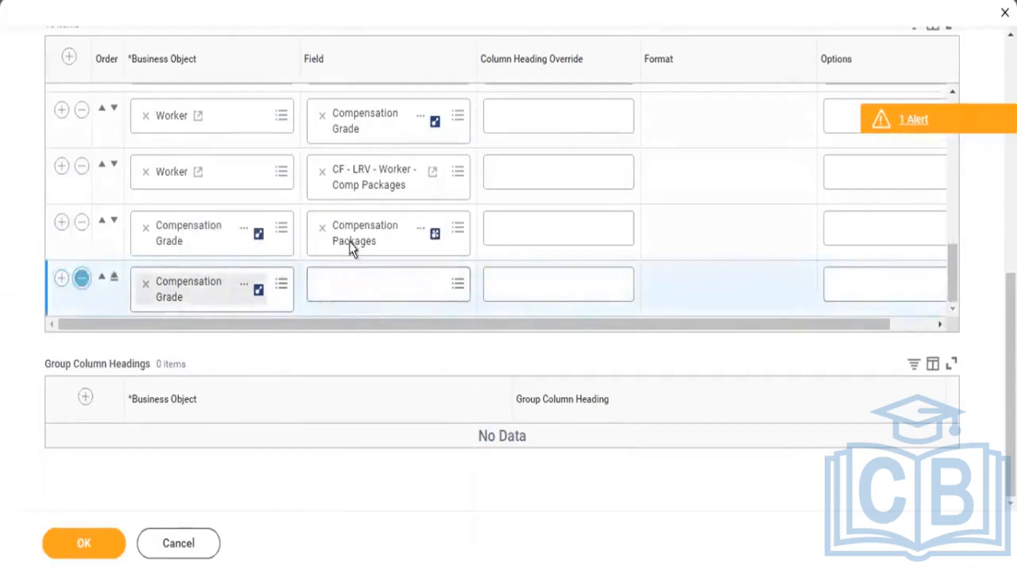
pyautogui.click(323, 289)
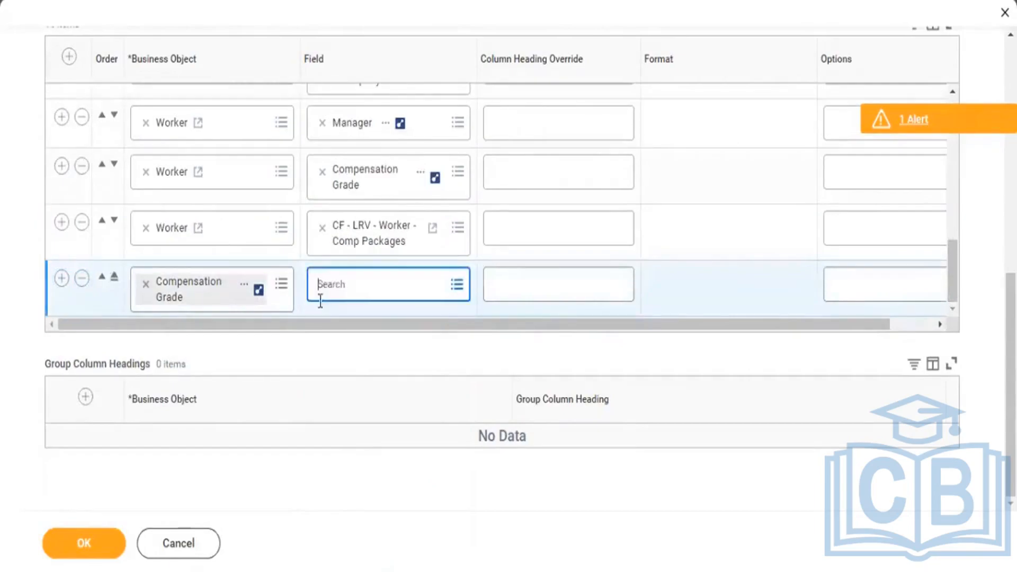
pyautogui.write('comp basis')
pyautogui.press('Return')
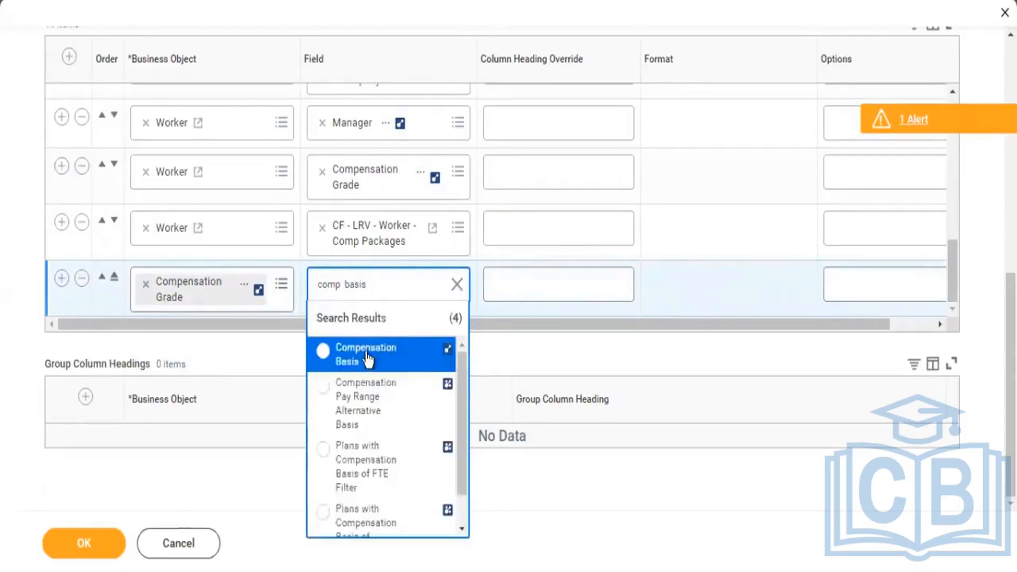
pyautogui.click(429, 353)
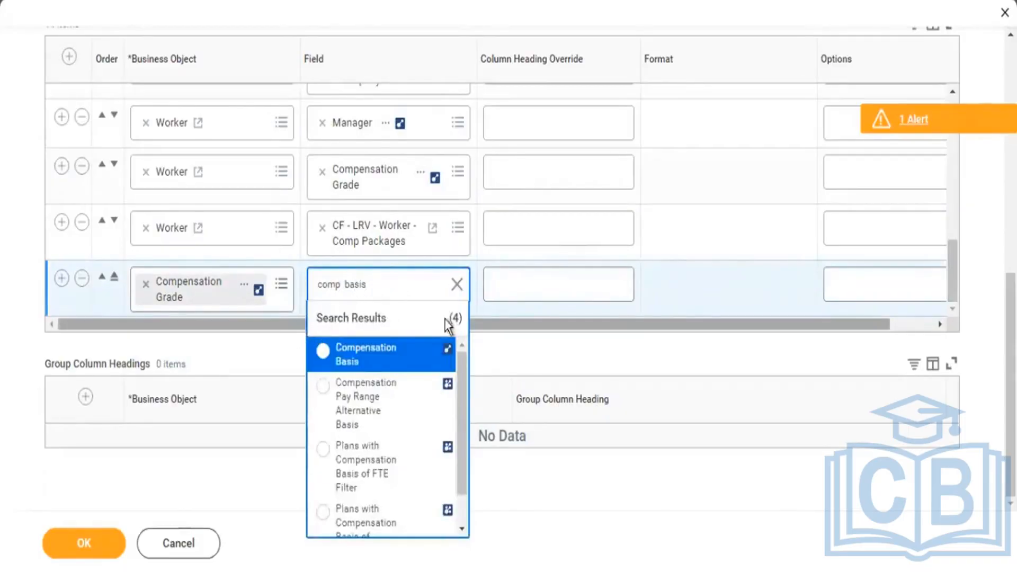
pyautogui.click(357, 363)
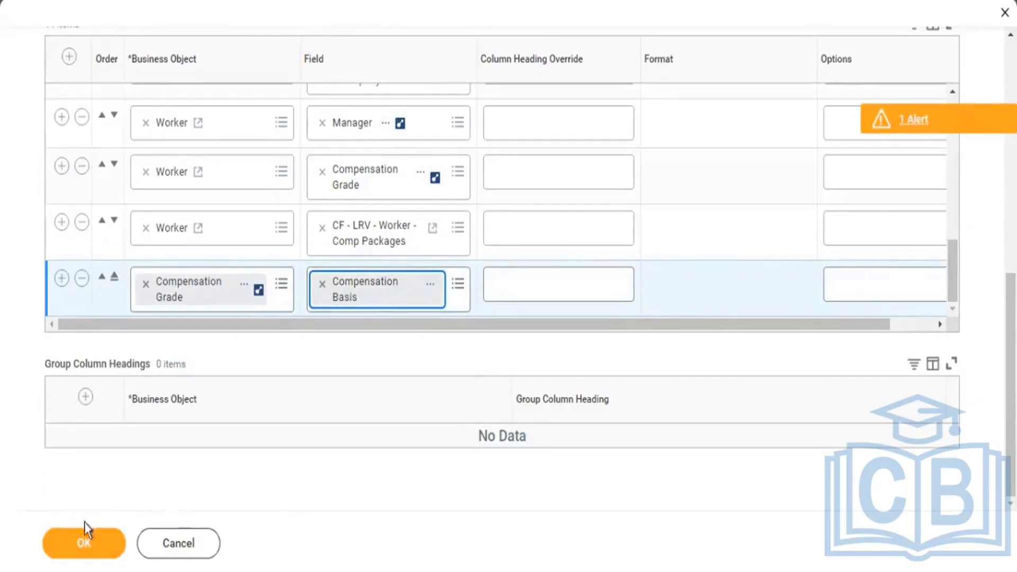
# Save the report's column changes and run KPMG2 - Worker Details with the Compensation Packages prompt left blank.
pyautogui.click(84, 539)
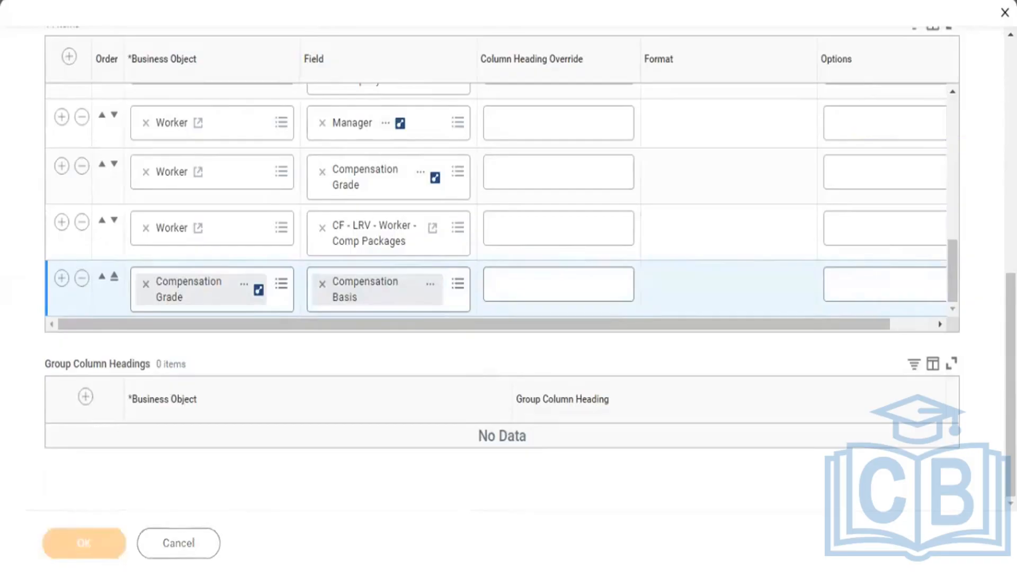
pyautogui.scroll(5, 388, 56)
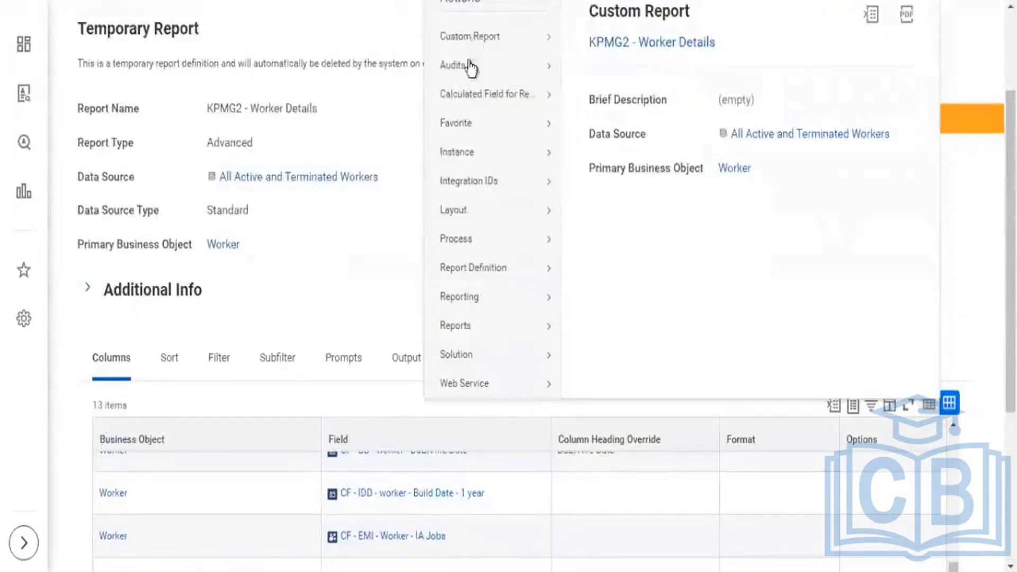
pyautogui.click(471, 96)
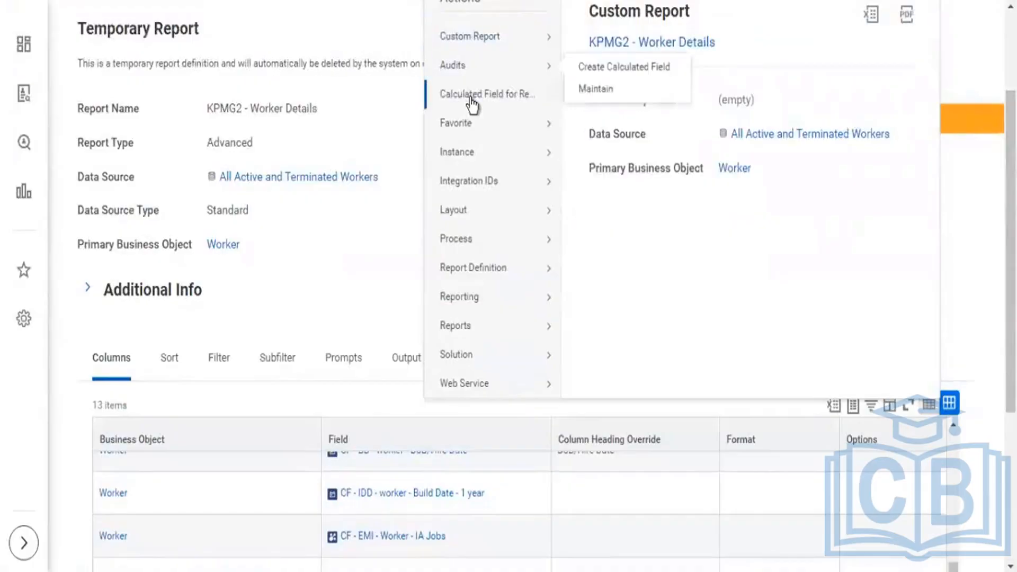
pyautogui.click(472, 38)
pyautogui.click(589, 105)
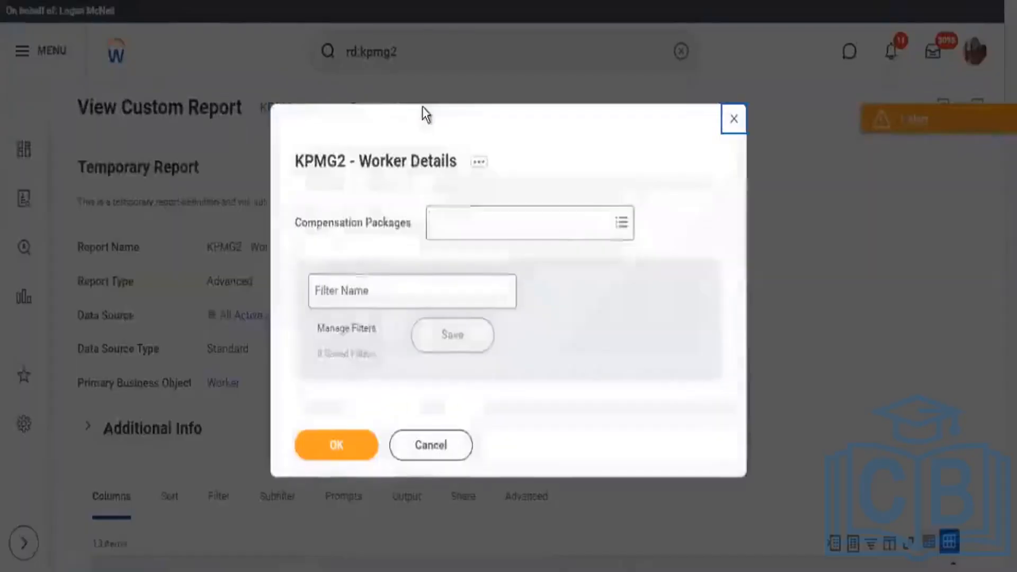
pyautogui.click(338, 449)
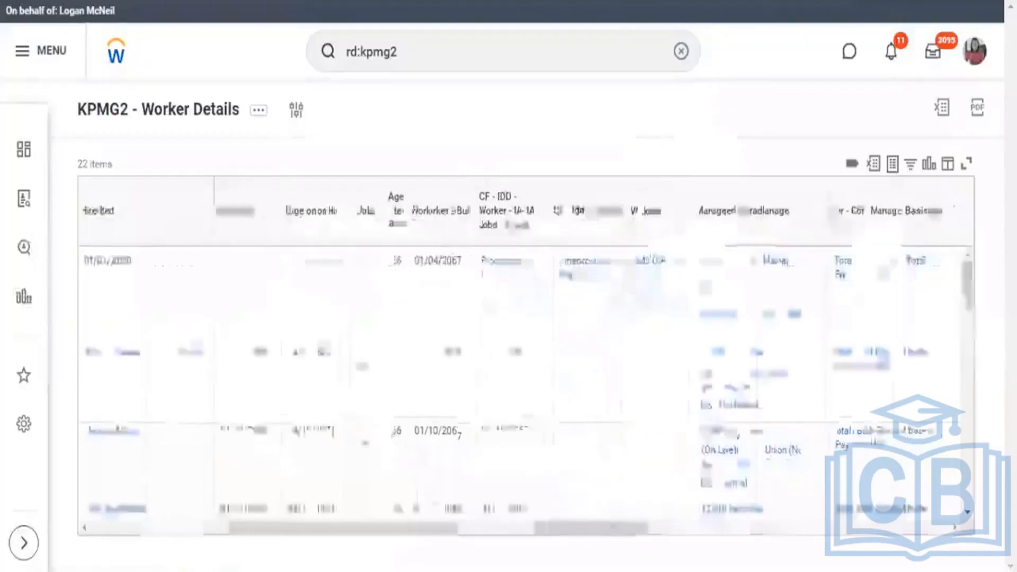
# Compare the CF - LRV - Worker - Comp Packages and Compensation Basis columns across the workers, and review both fields' rows in the report definition.
pyautogui.moveTo(935, 546); pyautogui.dragTo(991, 548)
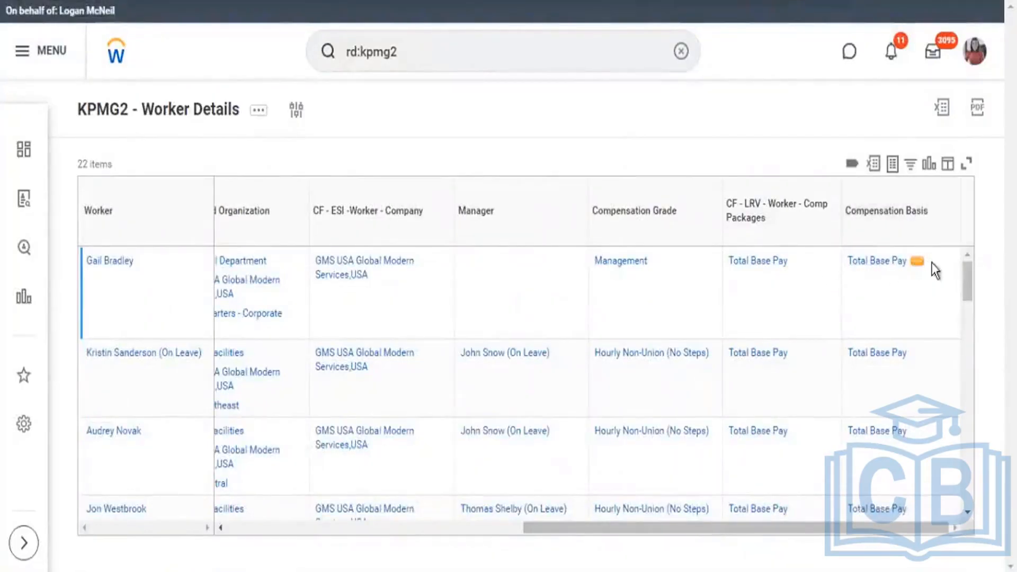
pyautogui.moveTo(912, 268); pyautogui.dragTo(848, 268)
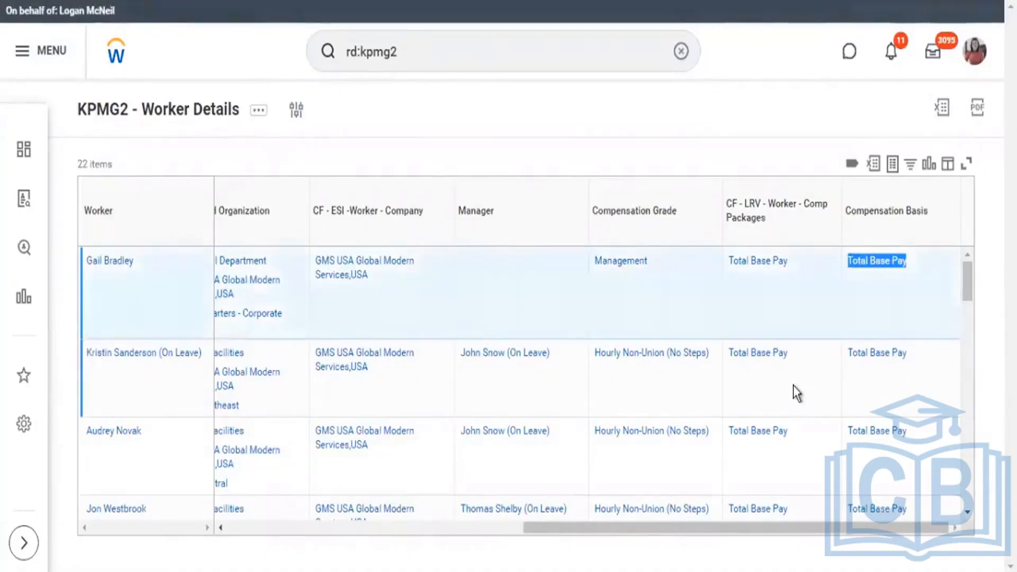
pyautogui.scroll(-5, 794, 384)
pyautogui.scroll(-10, 794, 370)
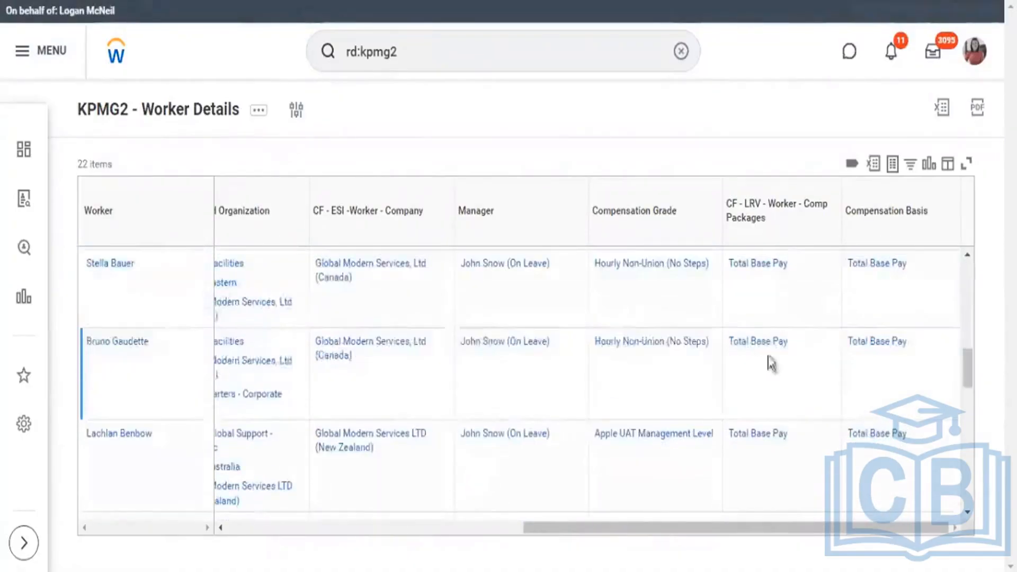
pyautogui.scroll(-6, 761, 363)
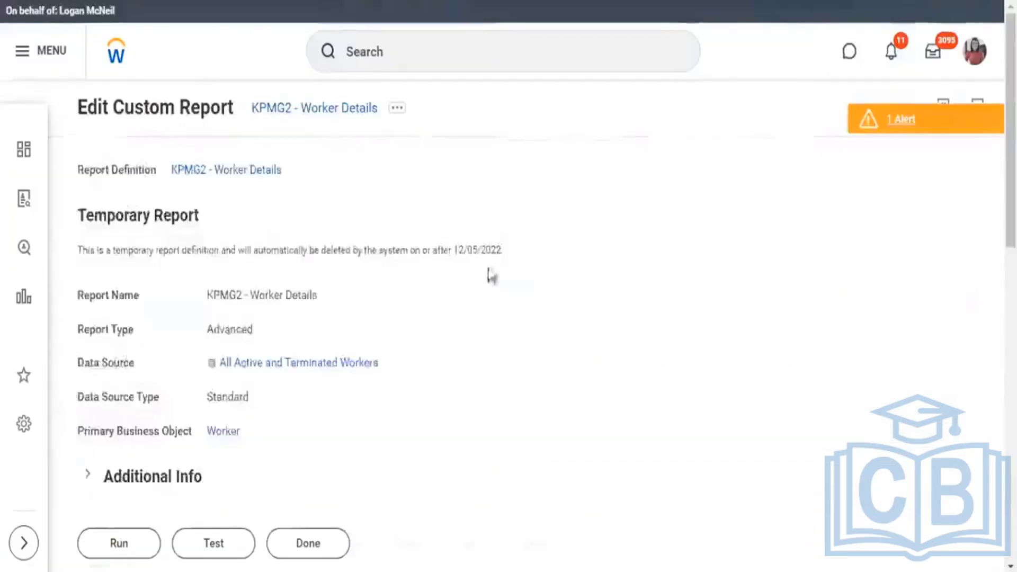
pyautogui.scroll(-15, 496, 262)
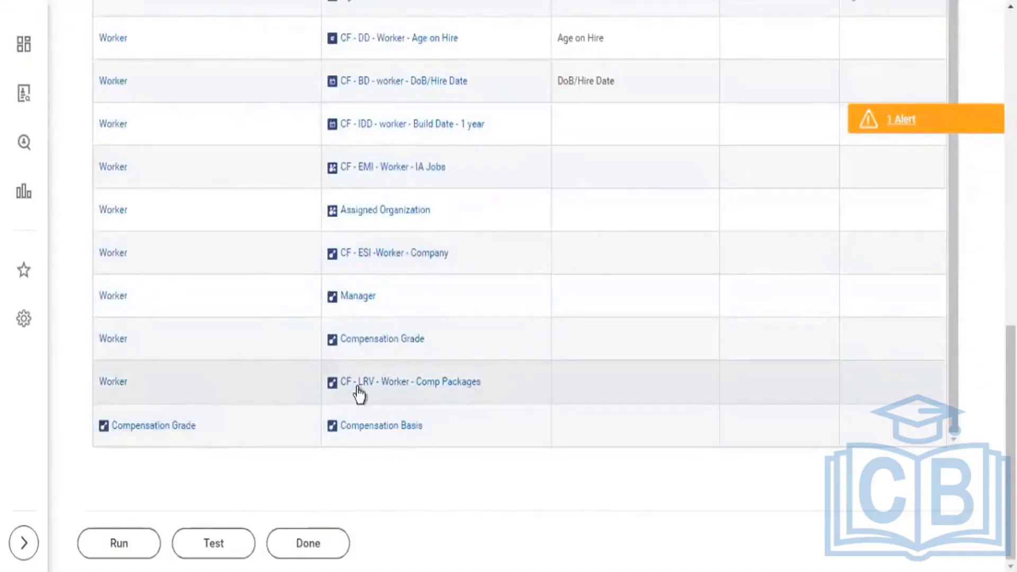
pyautogui.scroll(5, 339, 389)
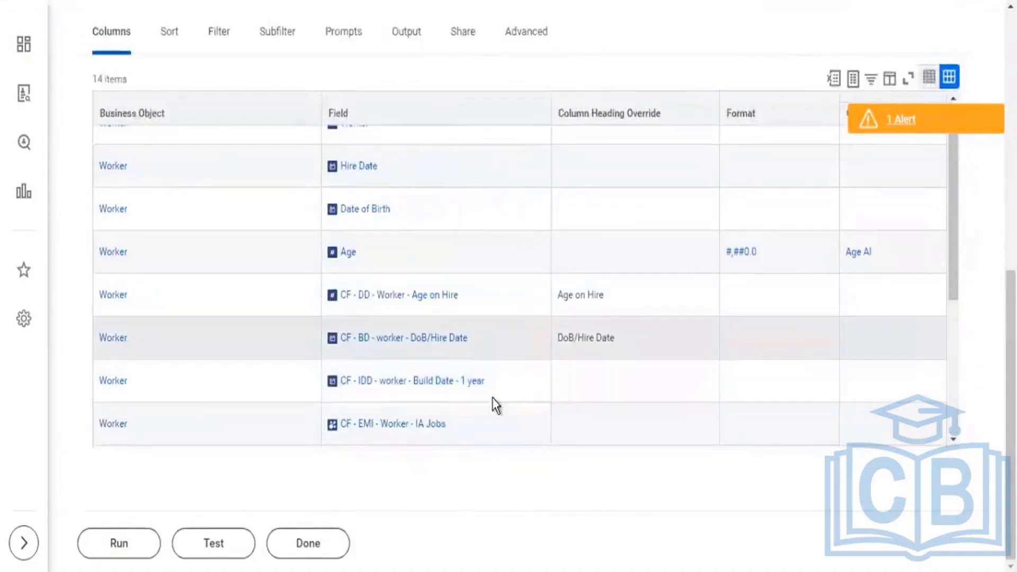
pyautogui.scroll(-5, 497, 333)
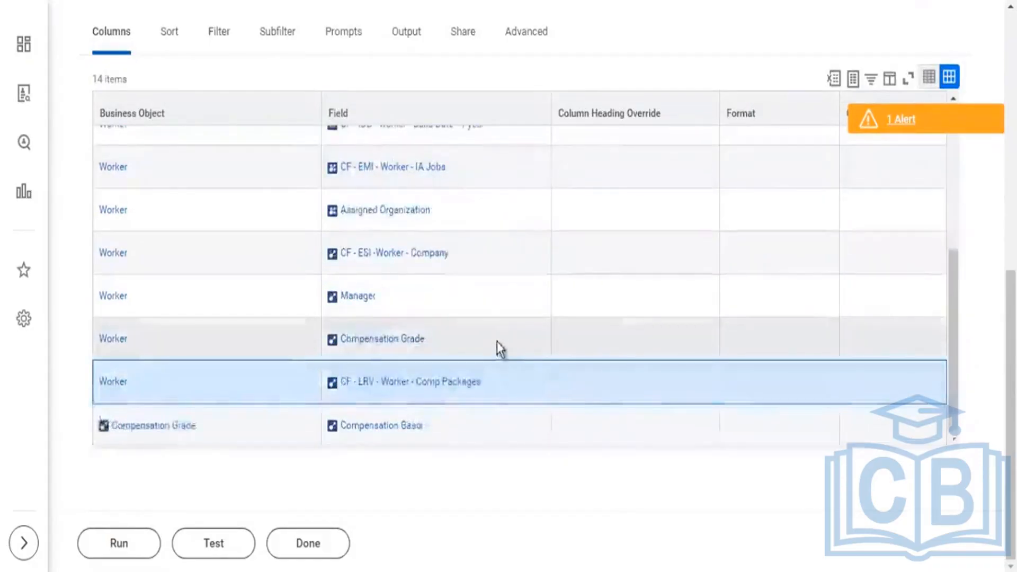
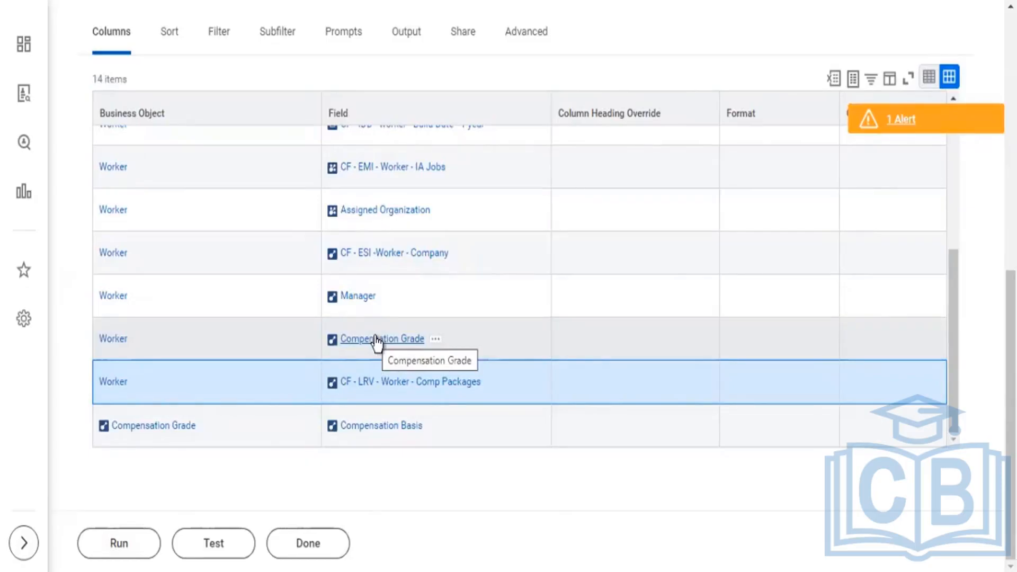
# Open the calculated field CF - LRV - Worker - Comp Packages from the report's column list.
pyautogui.moveTo(1011, 381); pyautogui.dragTo(1011, 122)
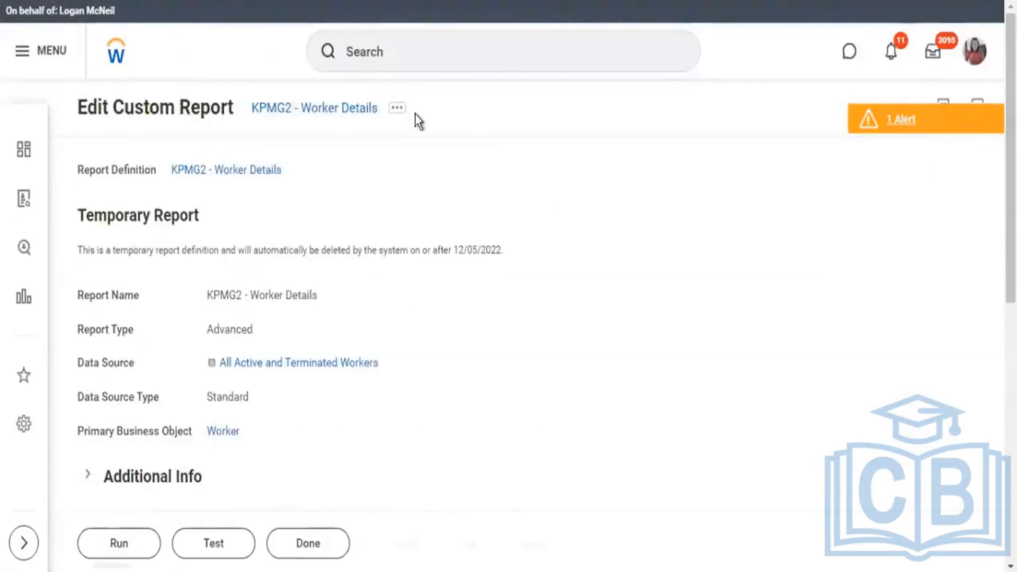
pyautogui.scroll(-5, 427, 214)
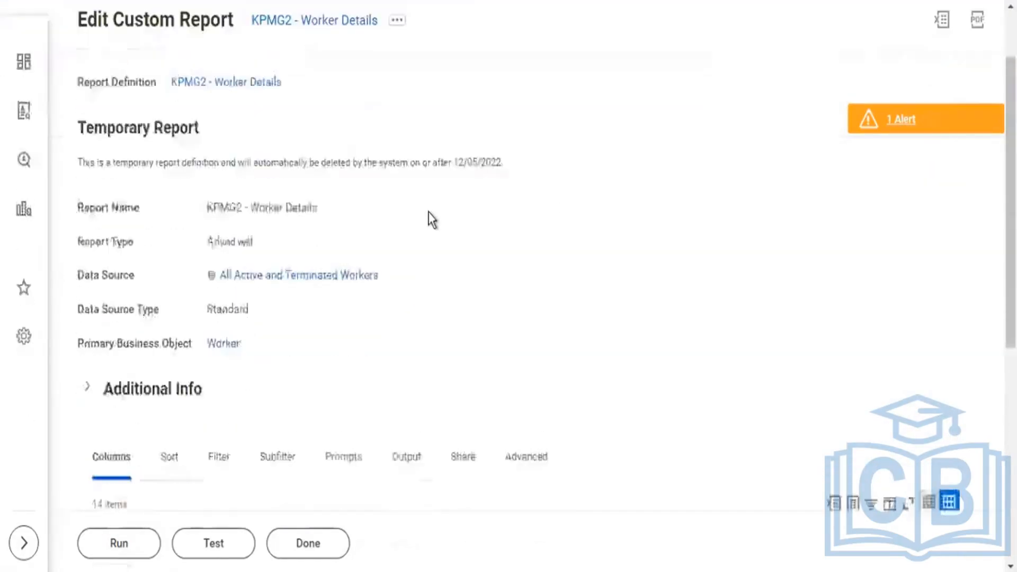
pyautogui.scroll(-5, 432, 220)
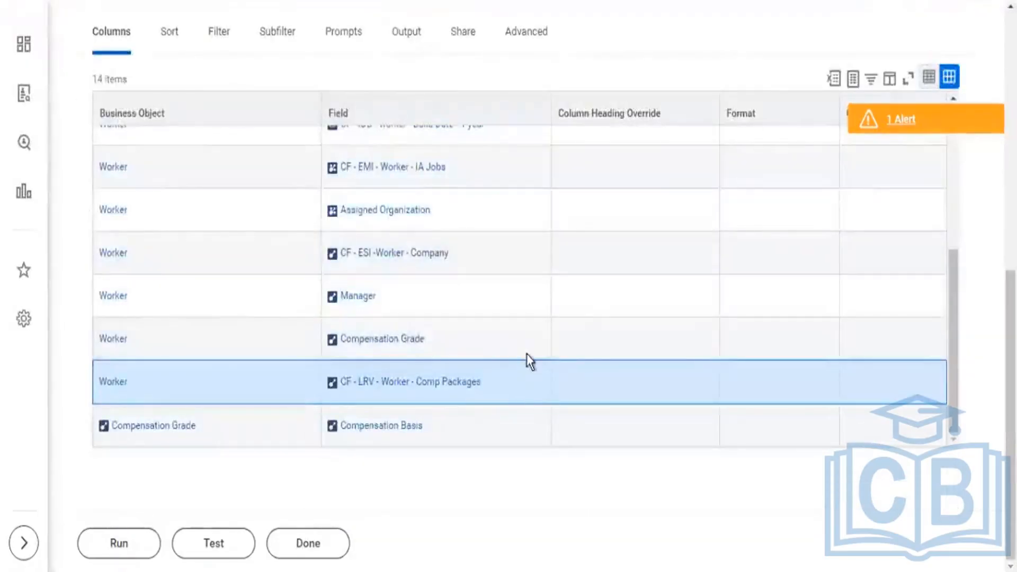
pyautogui.moveTo(493, 389)
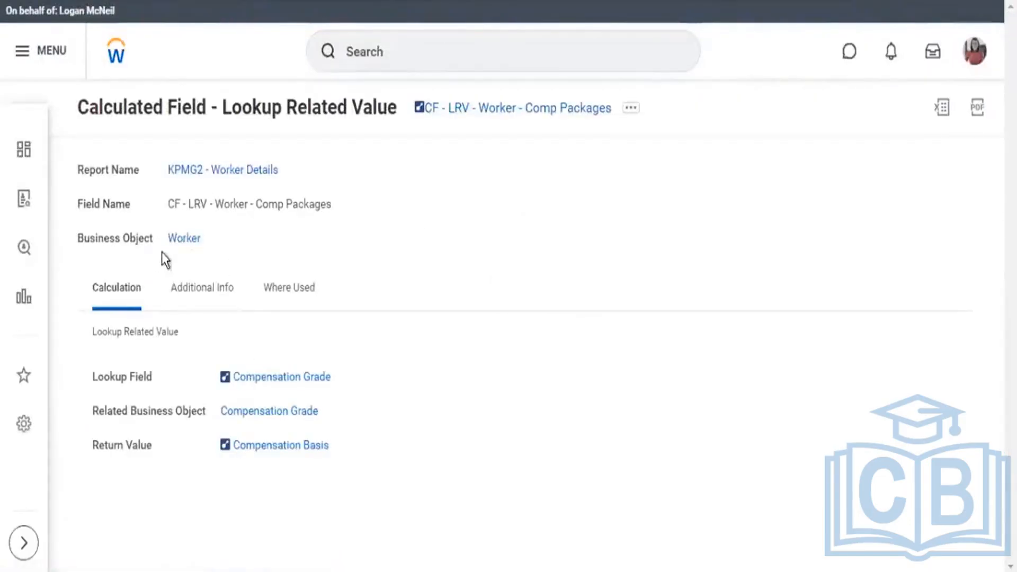
# Examine the calculated field's business object, lookup field, related business object and return value.
pyautogui.moveTo(156, 242); pyautogui.dragTo(195, 241)
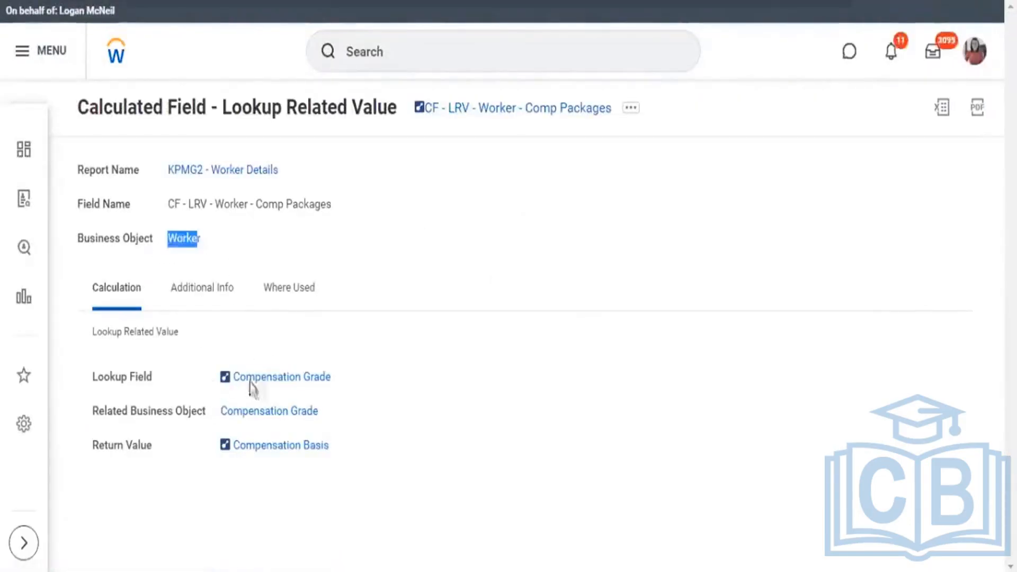
pyautogui.moveTo(250, 388); pyautogui.dragTo(366, 407)
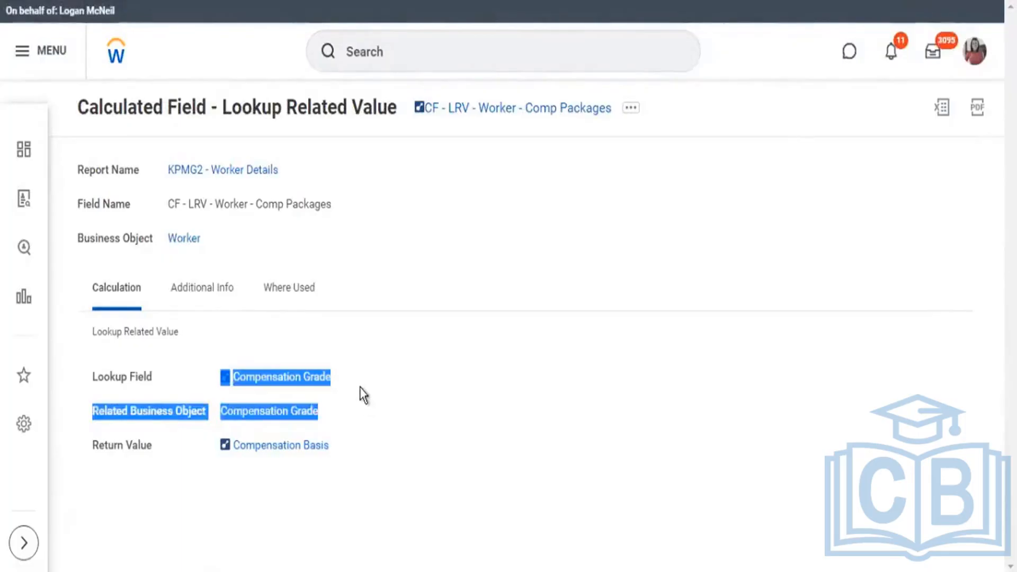
pyautogui.click(362, 388)
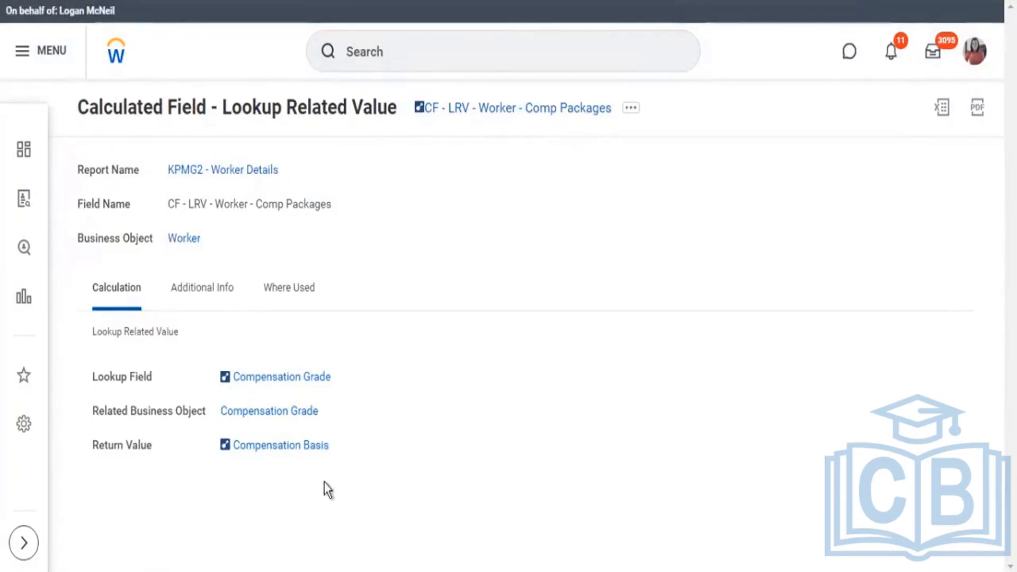
pyautogui.moveTo(315, 452); pyautogui.dragTo(221, 456)
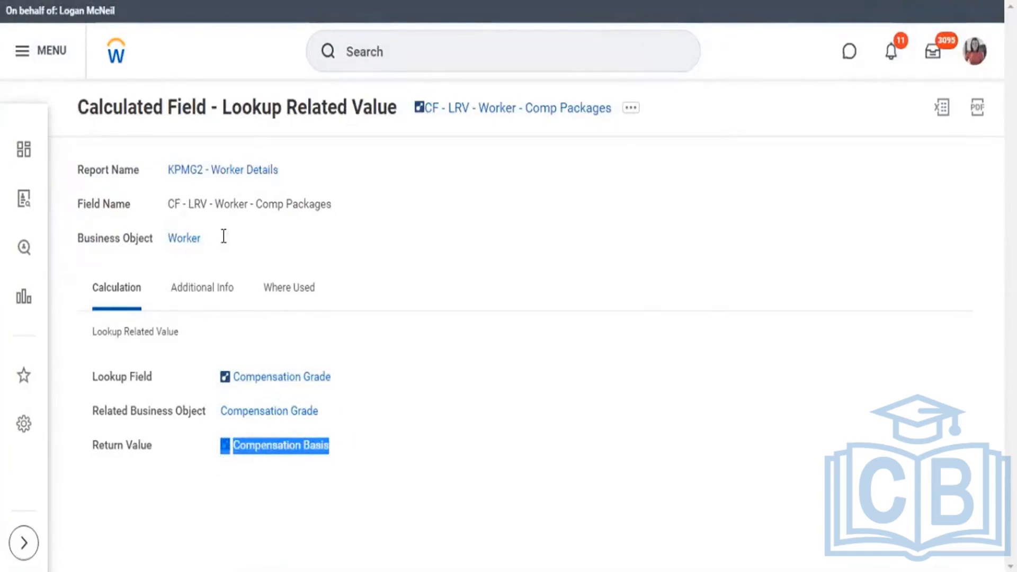
pyautogui.moveTo(201, 241); pyautogui.dragTo(159, 245)
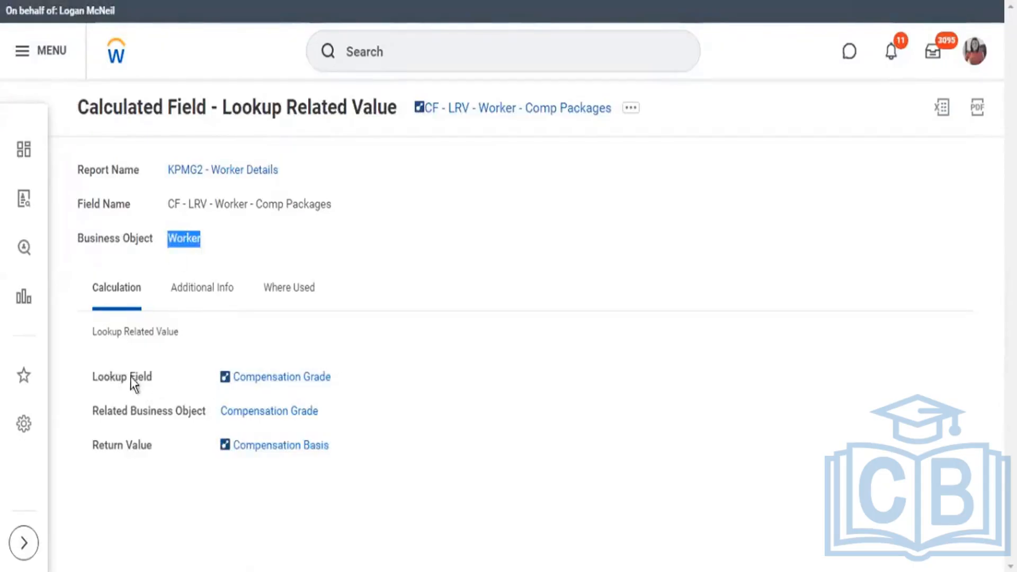
pyautogui.moveTo(99, 376); pyautogui.dragTo(208, 377)
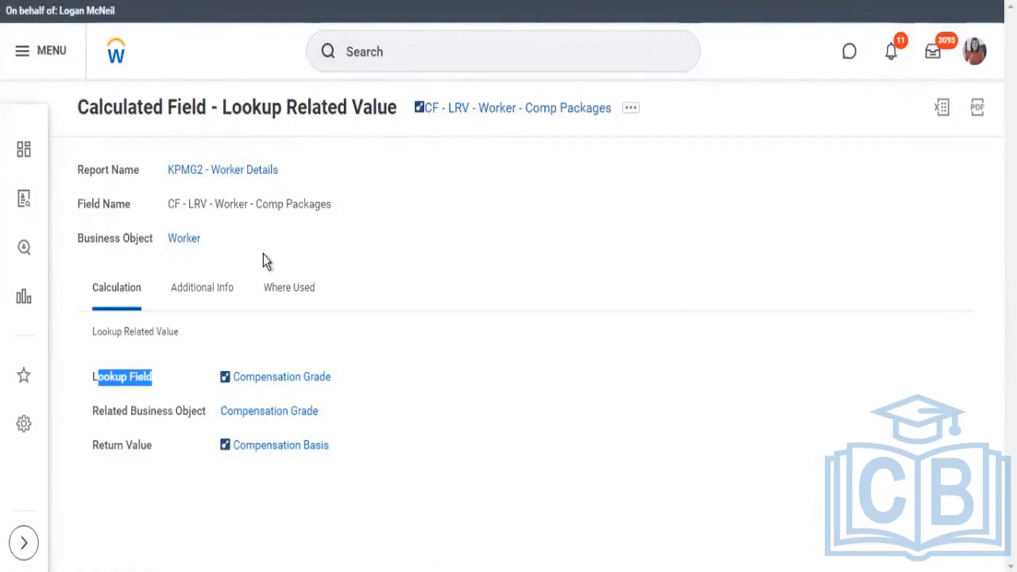
pyautogui.click(383, 379)
pyautogui.moveTo(383, 380); pyautogui.dragTo(226, 378)
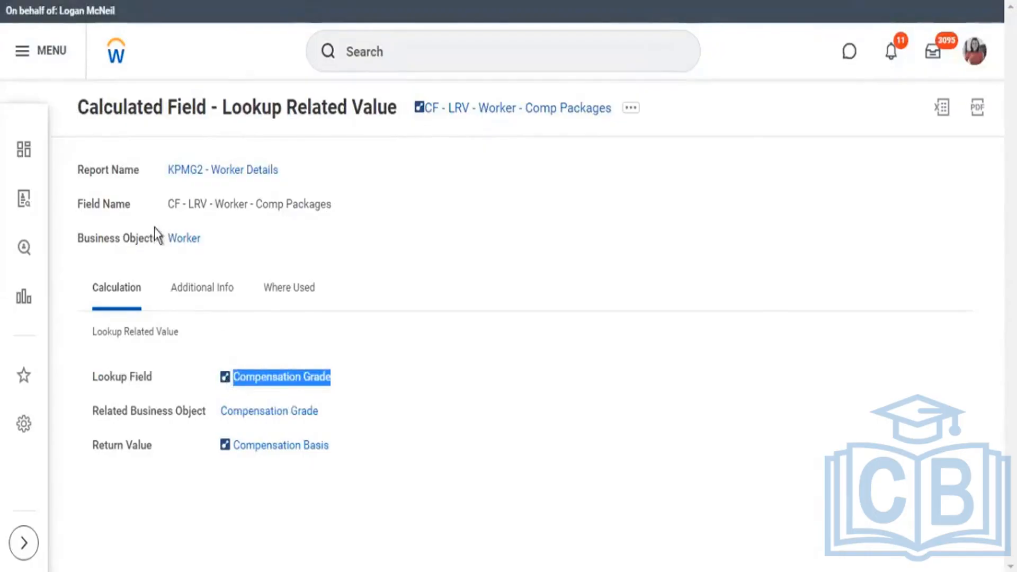
pyautogui.moveTo(171, 245)
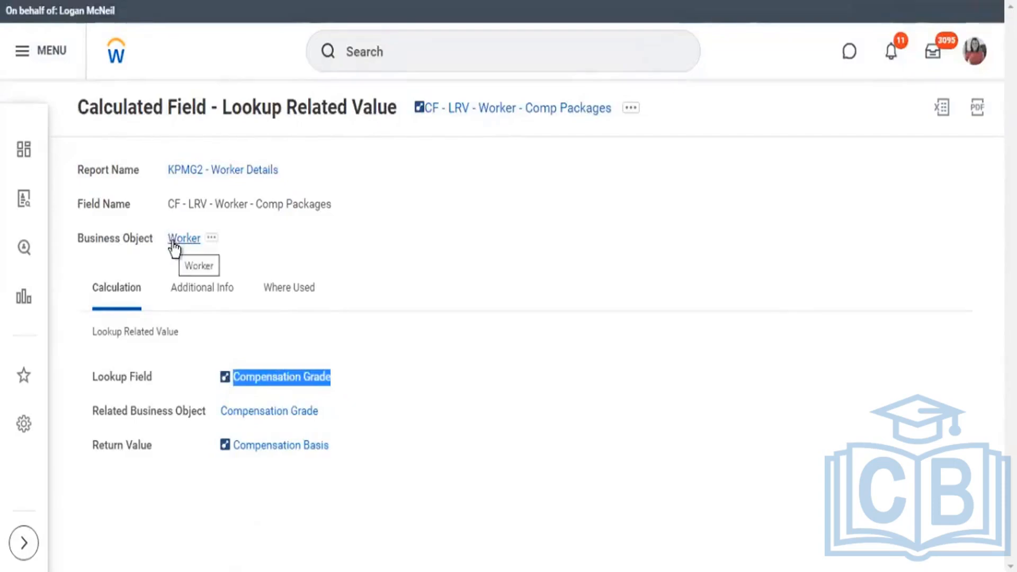
pyautogui.moveTo(208, 241); pyautogui.dragTo(90, 232)
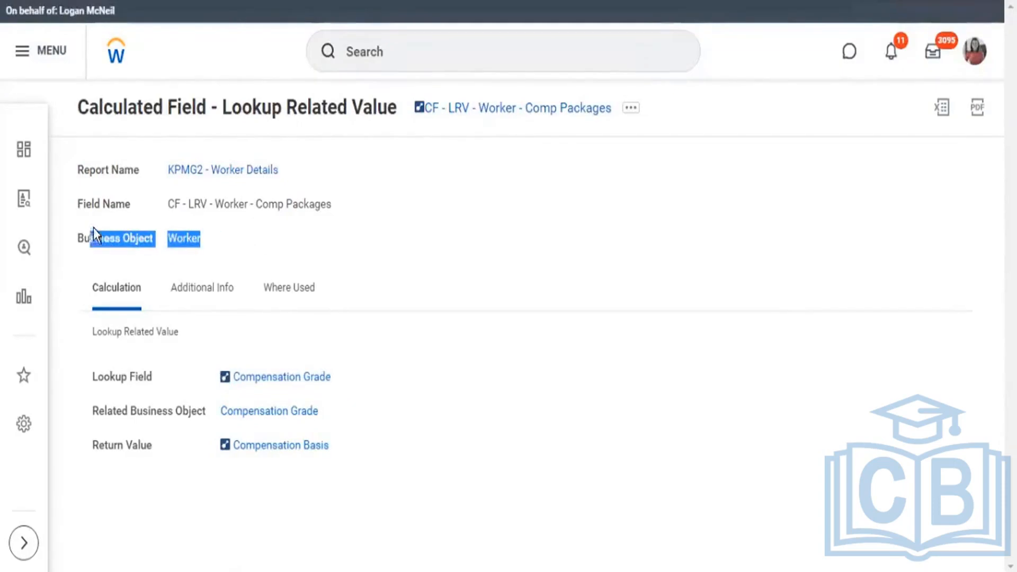
# Open the calculated field CF - LRV - Worker - Comp Packages for editing and search its Lookup Field choices for "address".
pyautogui.click(629, 109)
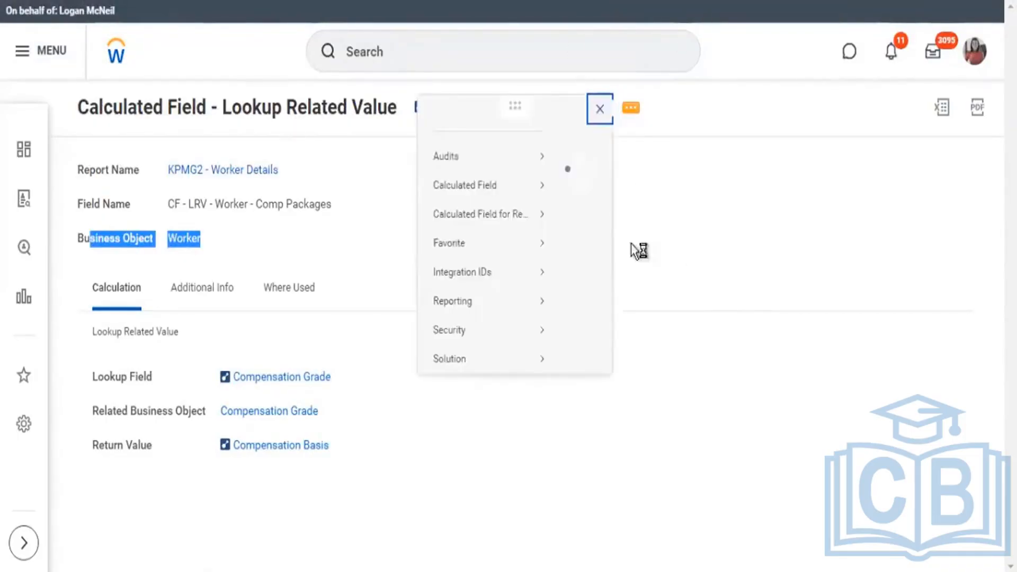
pyautogui.moveTo(151, 205)
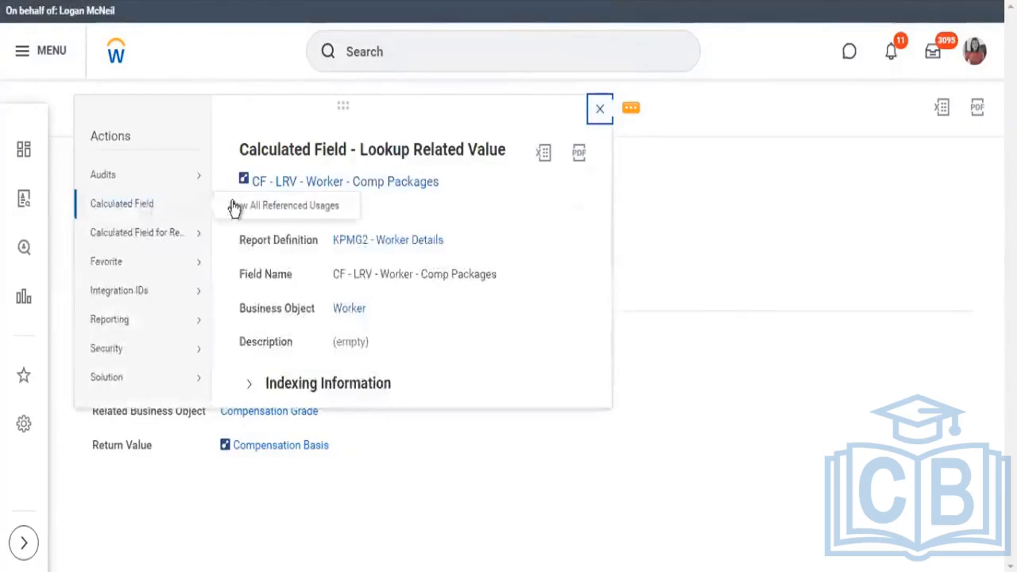
pyautogui.moveTo(170, 234)
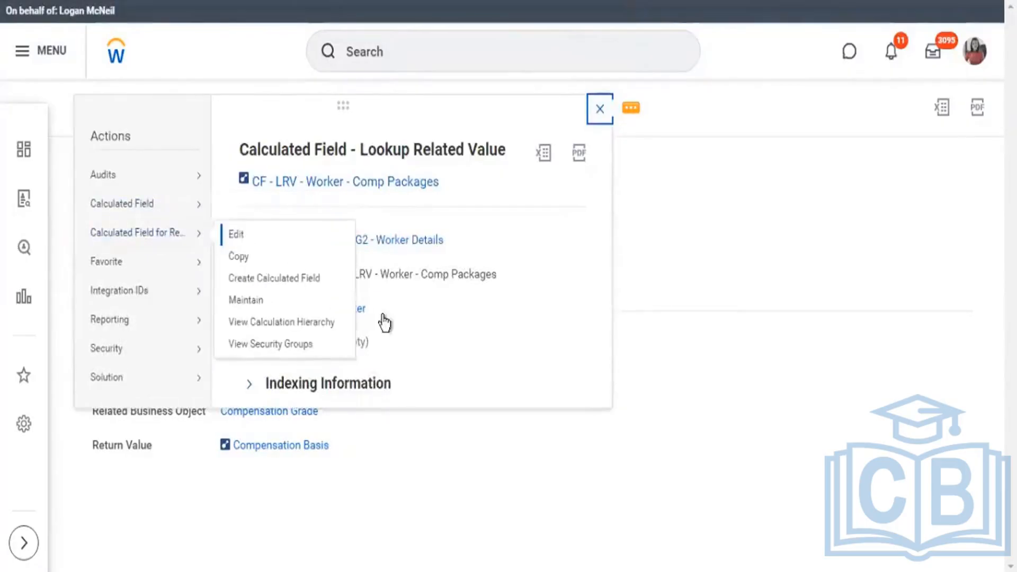
pyautogui.press('Escape')
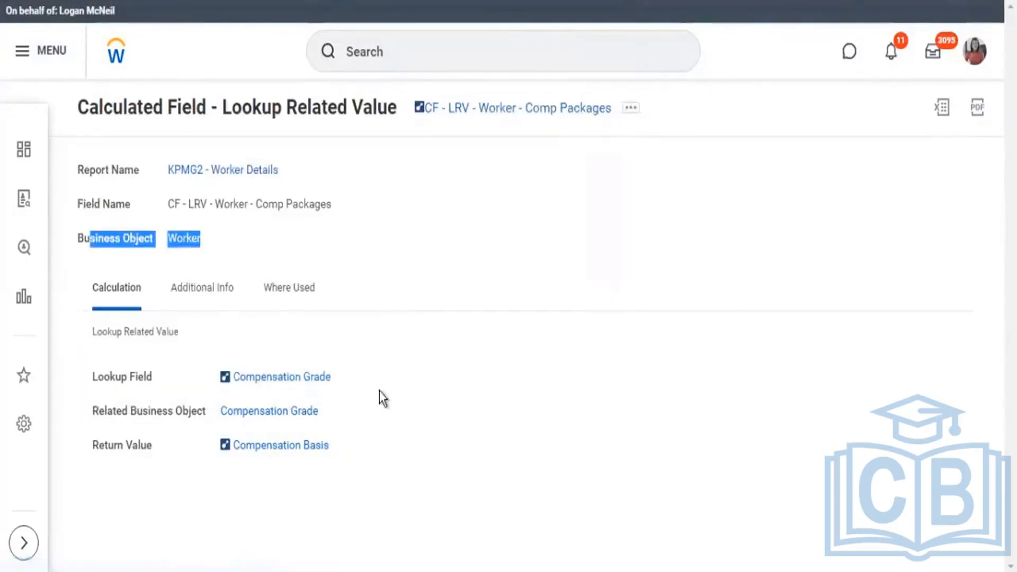
pyautogui.click(370, 424)
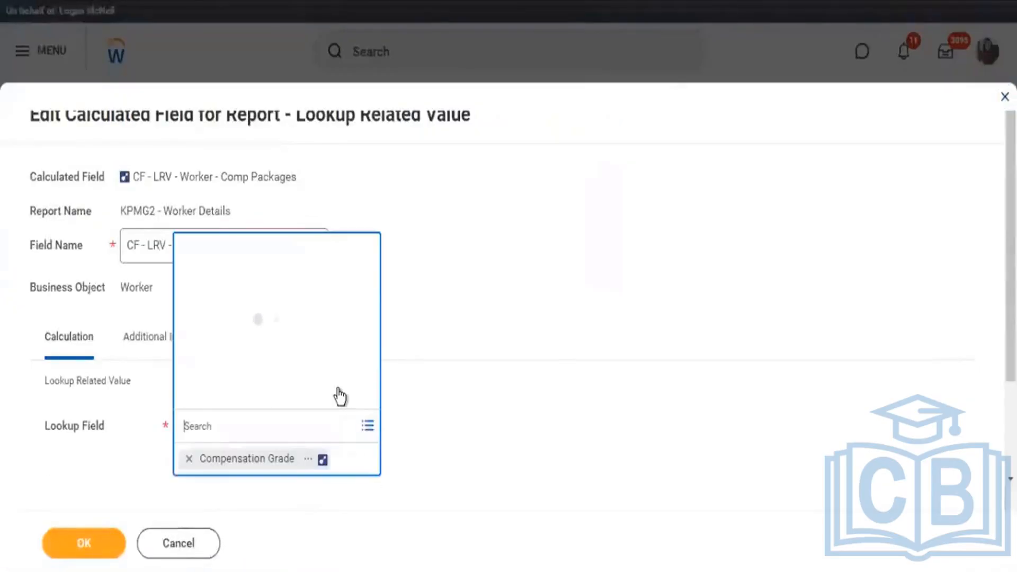
pyautogui.write('address')
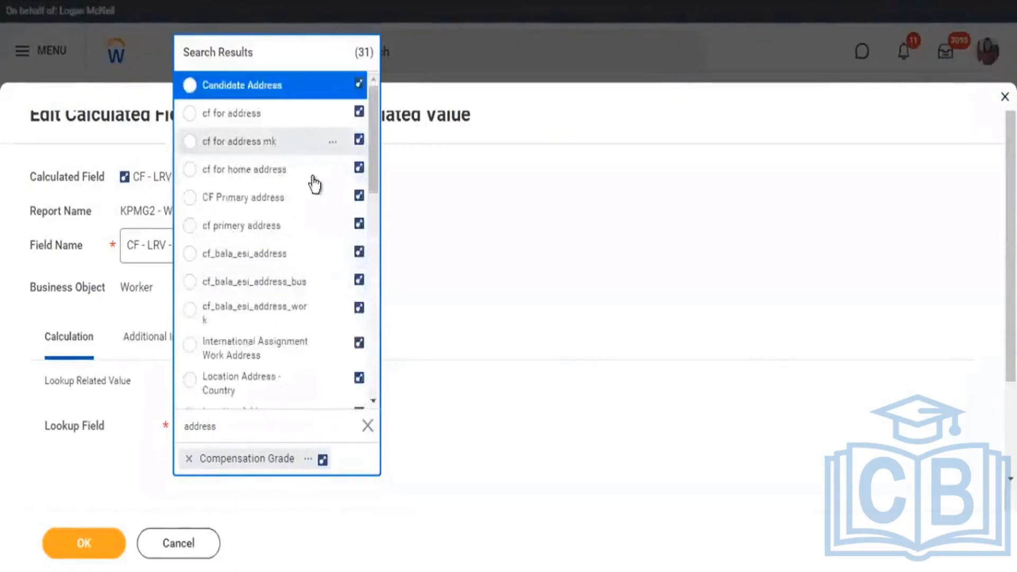
# Look through the address fields offered for the lookup and check the calculated field's business object.
pyautogui.scroll(-3, 316, 185)
pyautogui.scroll(-8, 313, 185)
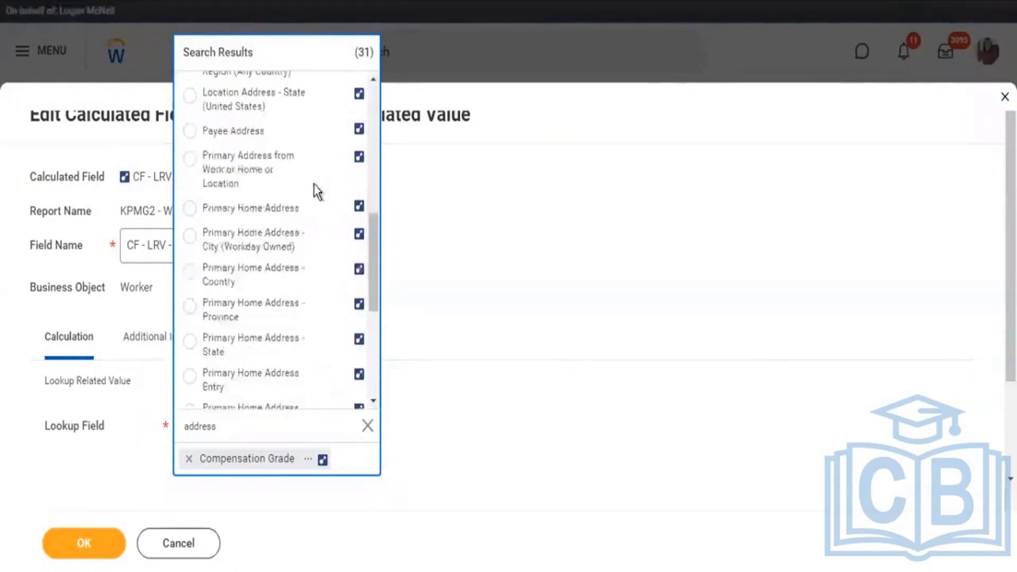
pyautogui.scroll(-3, 336, 290)
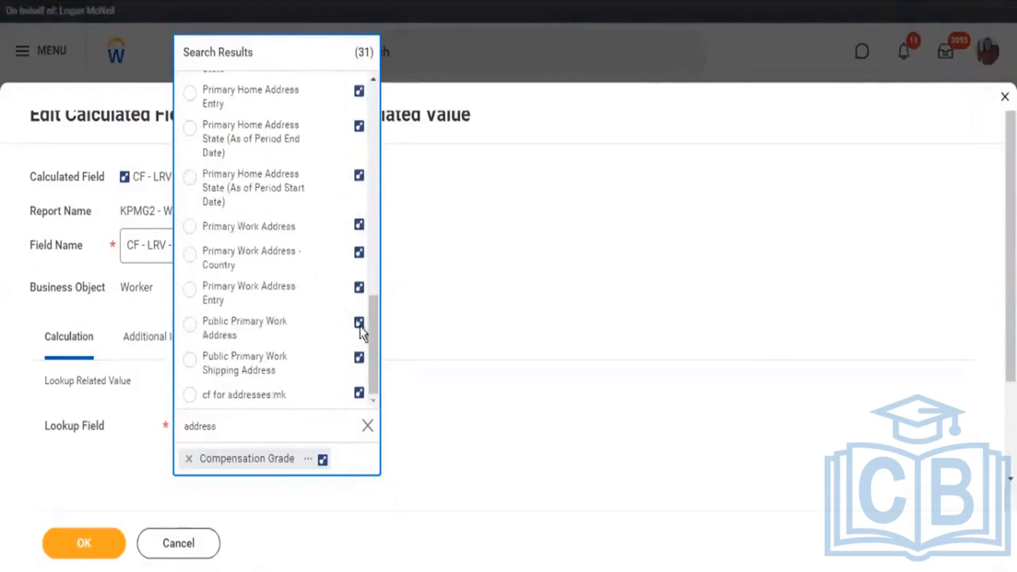
pyautogui.moveTo(374, 368); pyautogui.dragTo(352, 91)
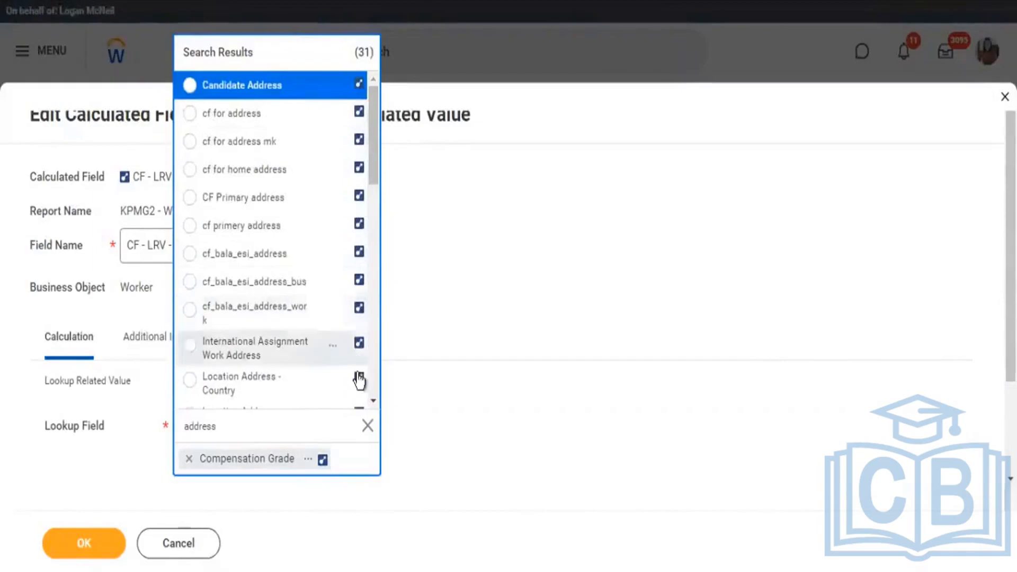
pyautogui.scroll(-10, 357, 166)
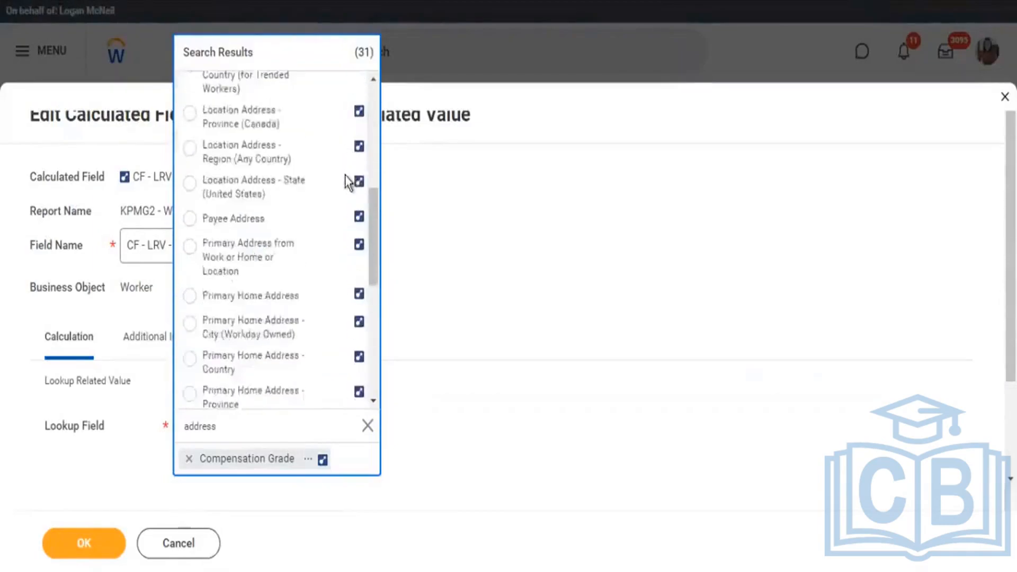
pyautogui.scroll(-5, 347, 216)
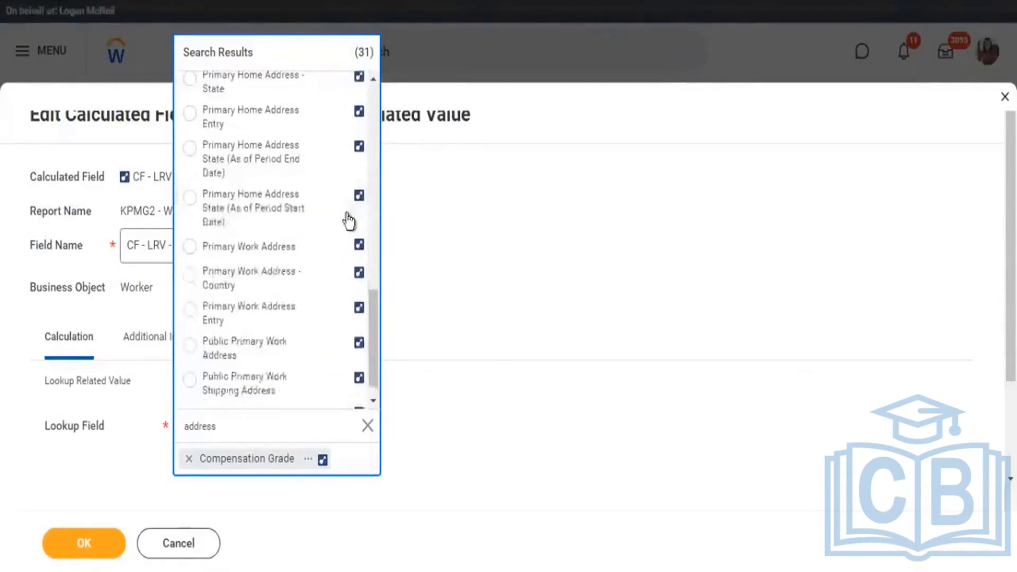
pyautogui.scroll(-1, 352, 220)
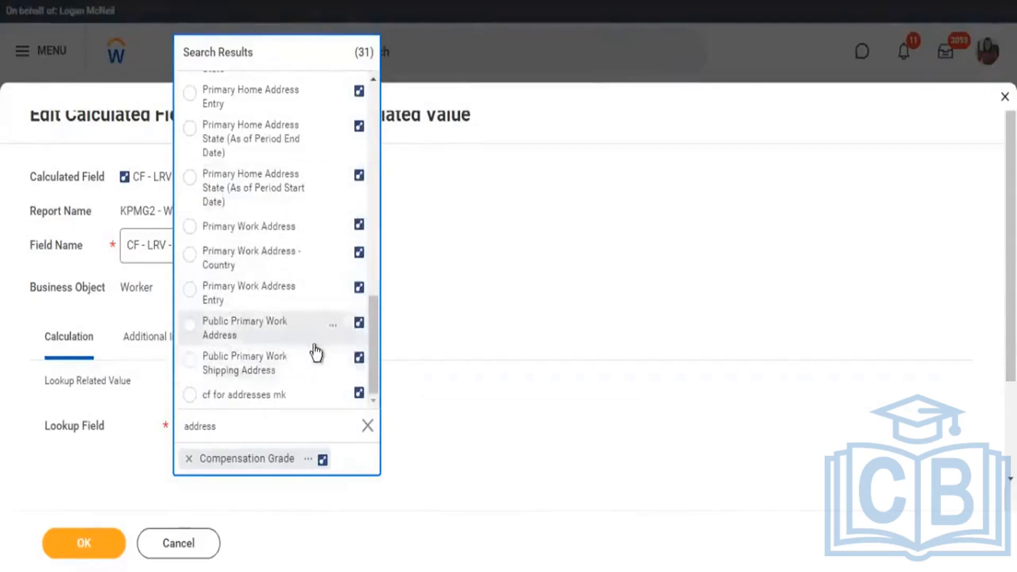
pyautogui.click(126, 297)
pyautogui.moveTo(121, 289); pyautogui.dragTo(139, 288)
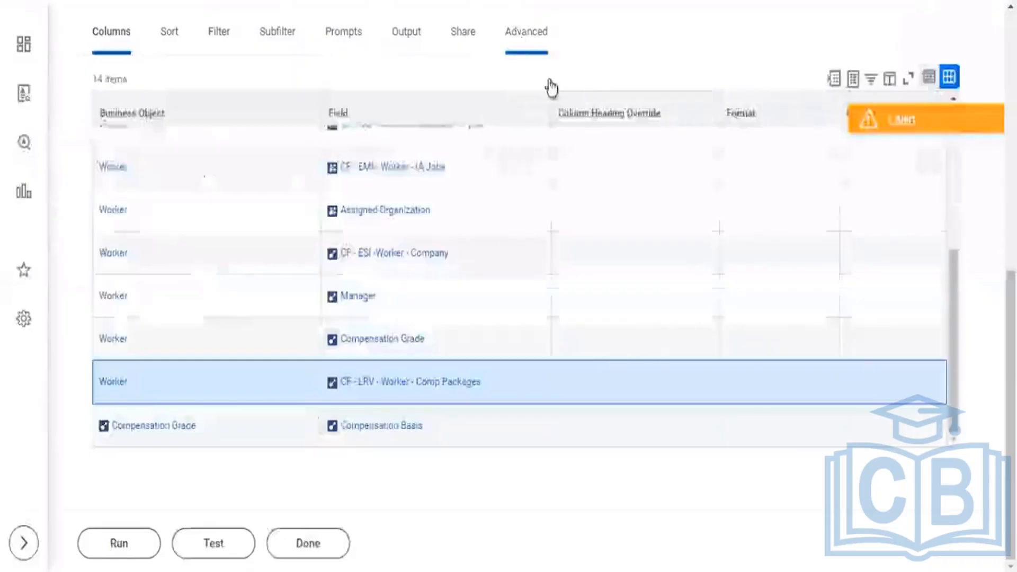
# Open the custom report KPMG2 - Worker Details for editing and go to the last rows of its columns.
pyautogui.scroll(8, 568, 45)
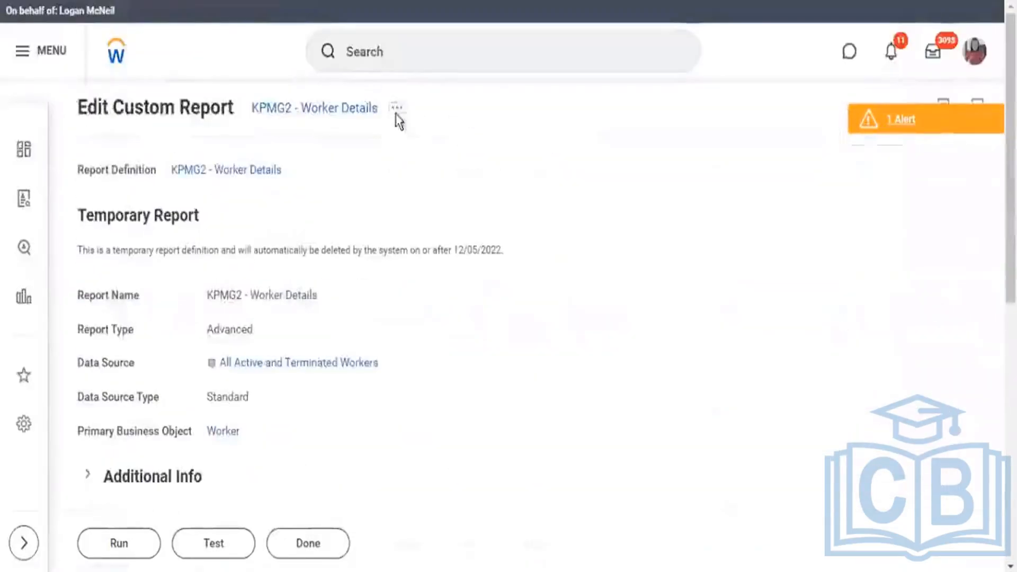
pyautogui.click(398, 113)
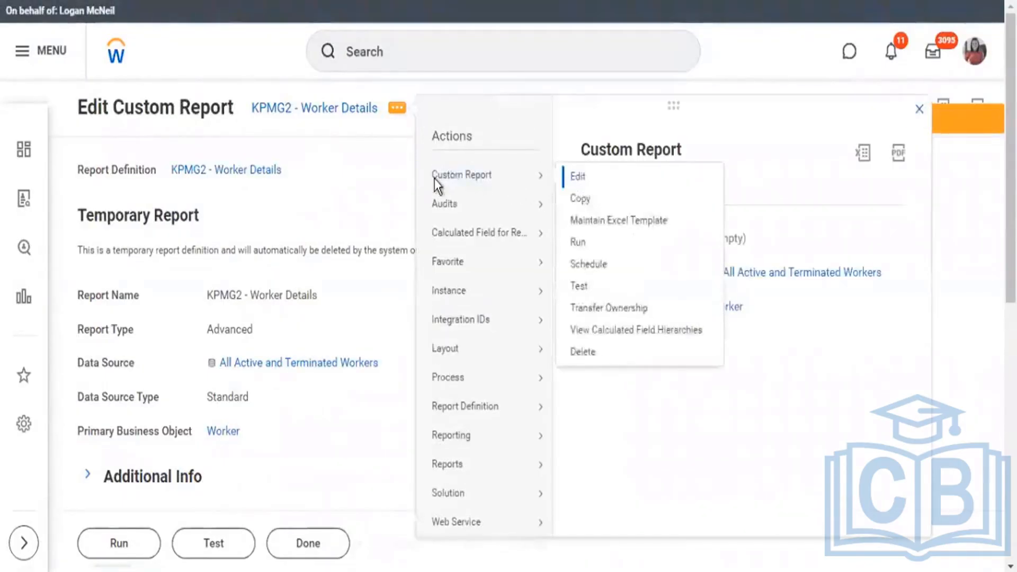
pyautogui.click(435, 179)
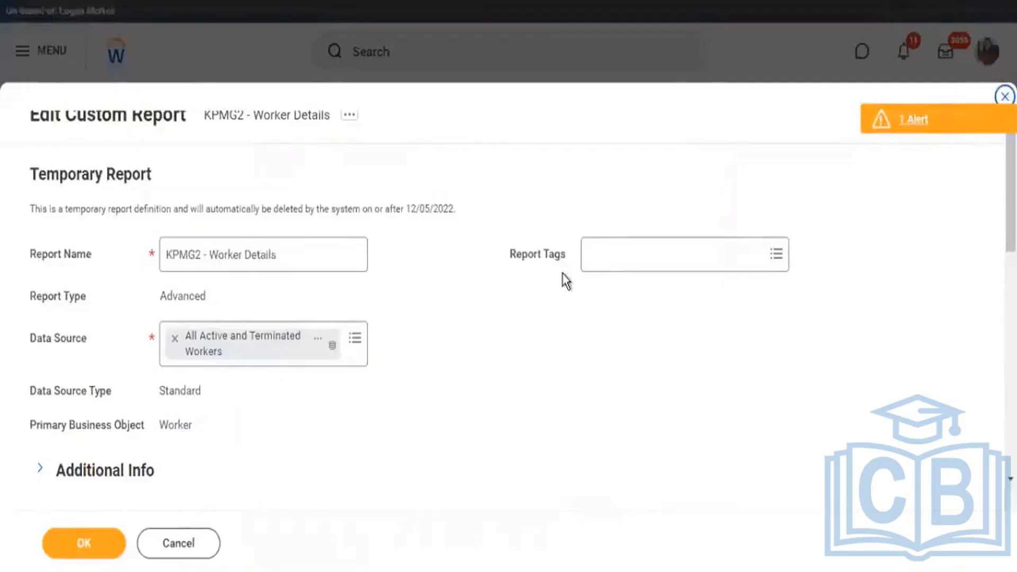
pyautogui.scroll(-10, 561, 272)
pyautogui.scroll(-4, 575, 232)
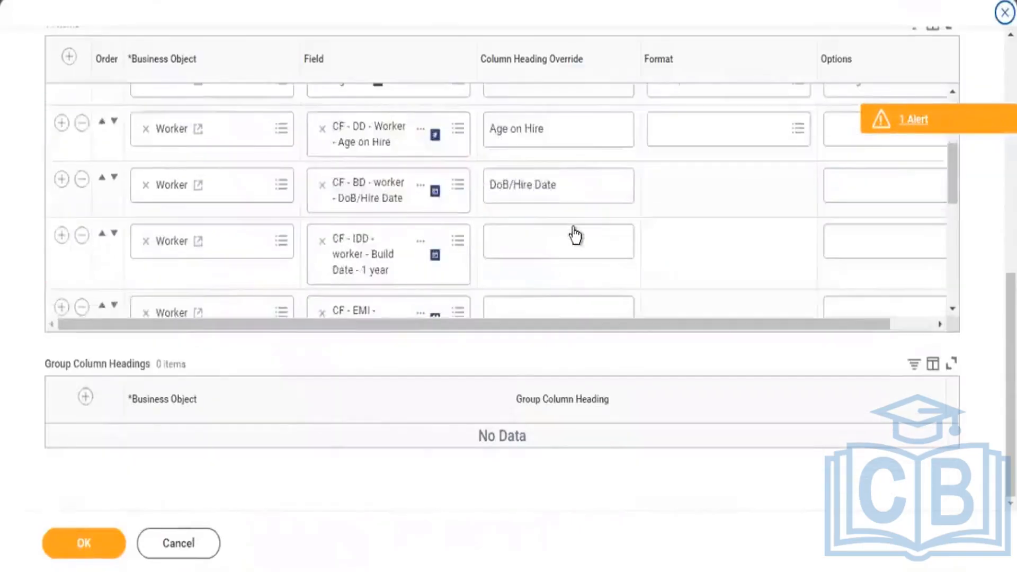
pyautogui.scroll(-5, 574, 234)
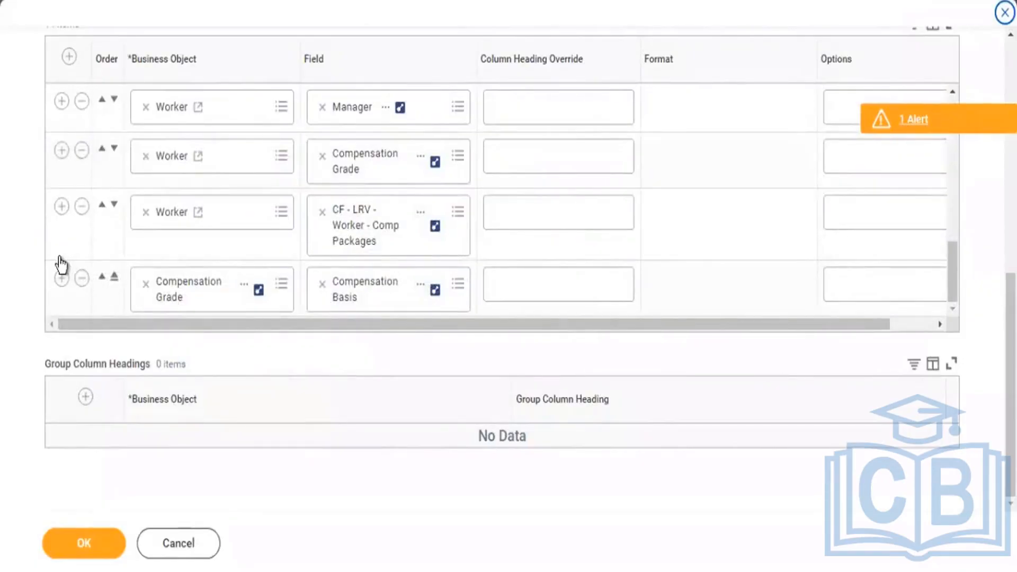
# Remove the Compensation Basis column row and add a new row below CF - LRV - Worker - Comp Packages.
pyautogui.click(81, 279)
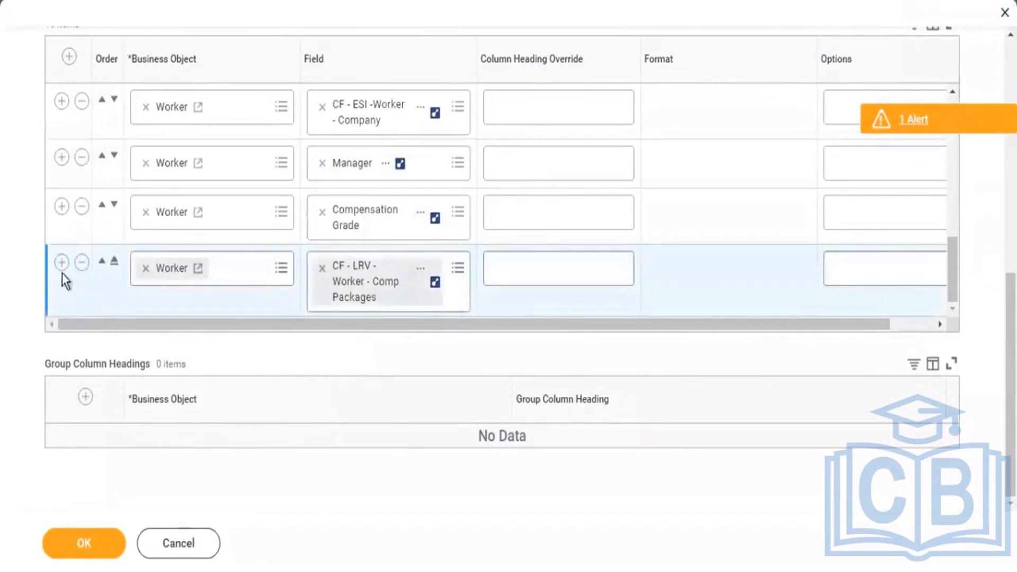
pyautogui.click(61, 263)
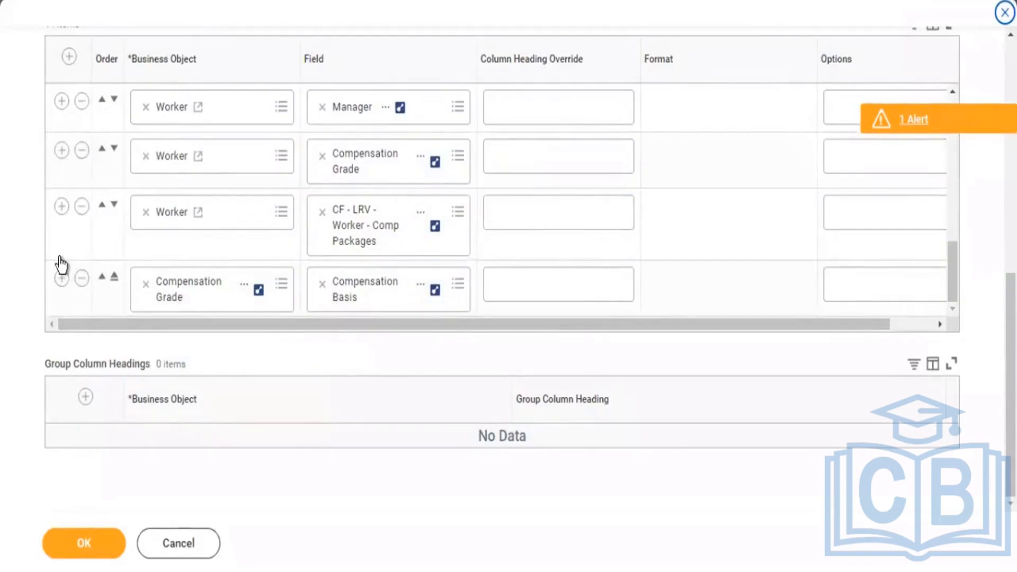
pyautogui.click(82, 278)
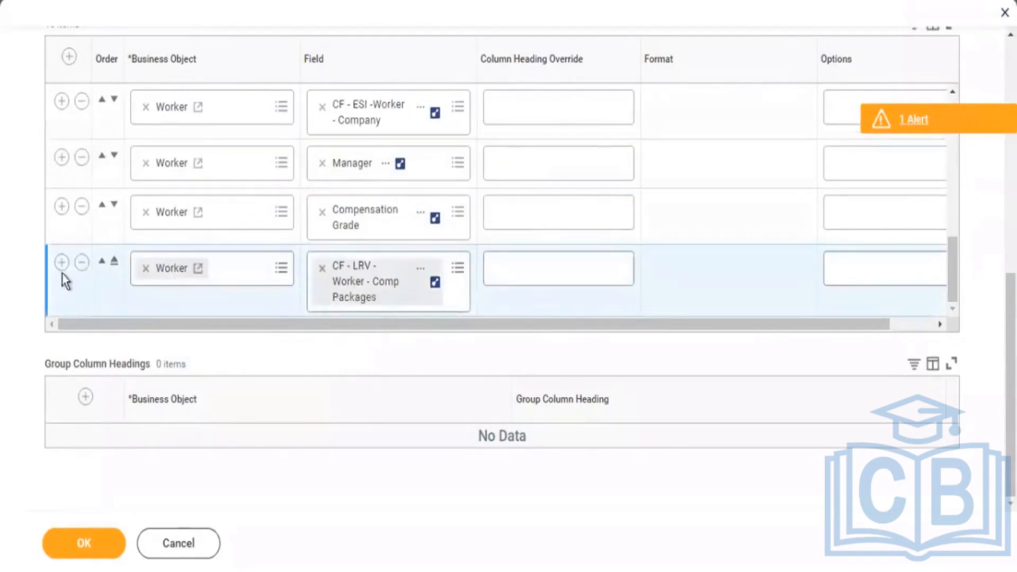
pyautogui.click(59, 267)
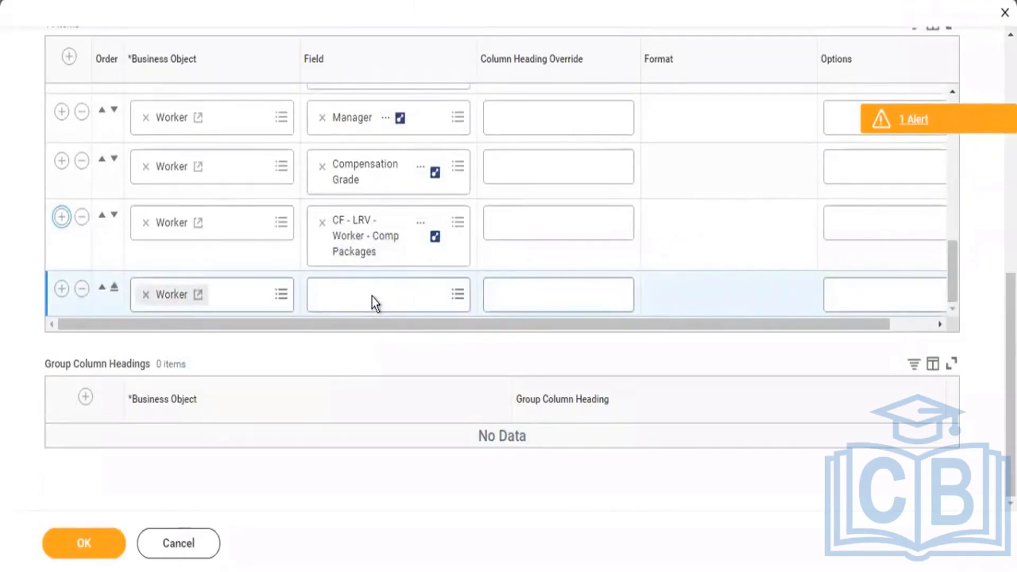
# Search the new column row's field choices for "address" and copy the name of the Addresses entry.
pyautogui.click(349, 301)
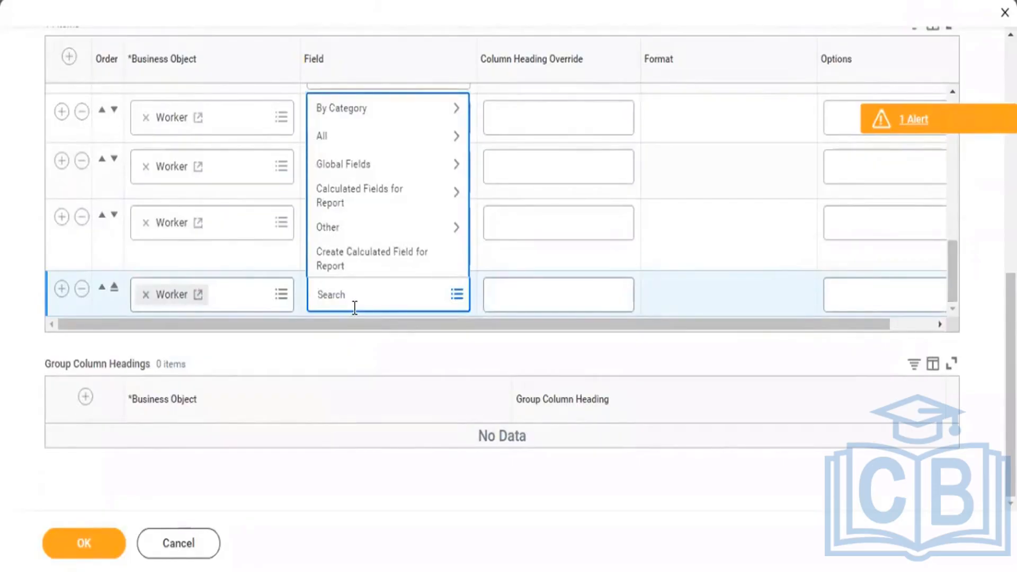
pyautogui.write('address')
pyautogui.press('Return')
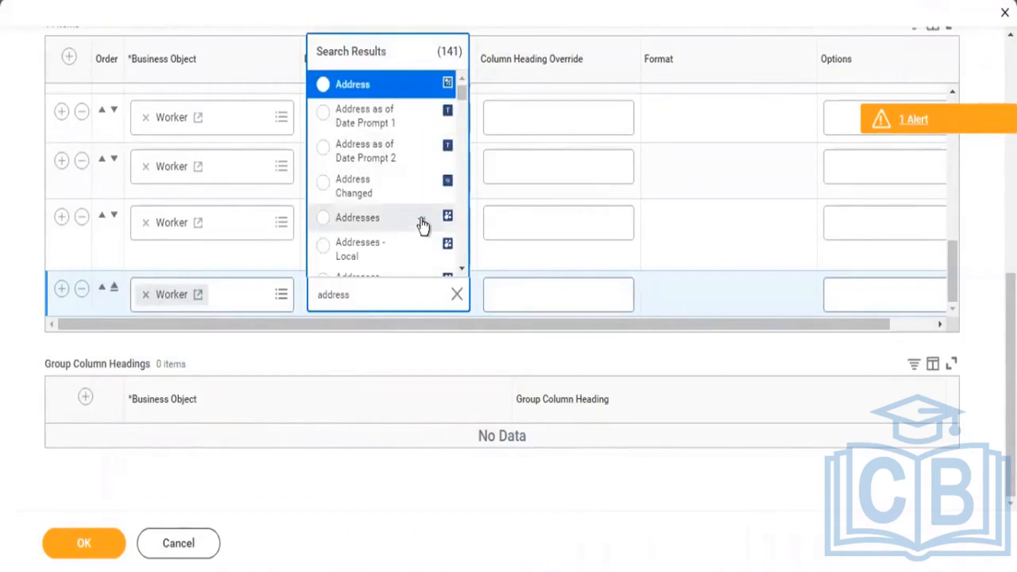
pyautogui.rightClick(422, 222)
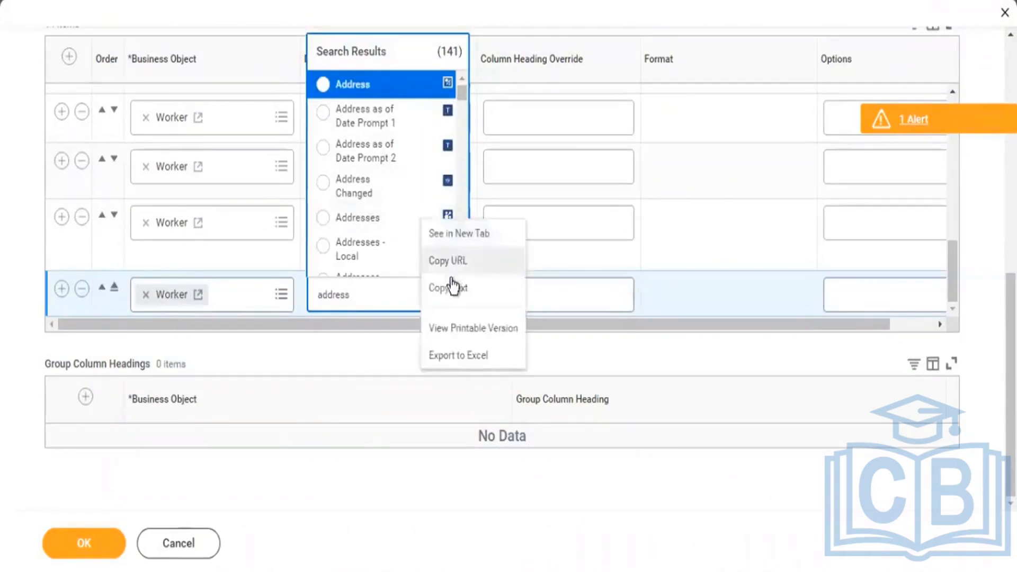
pyautogui.click(453, 289)
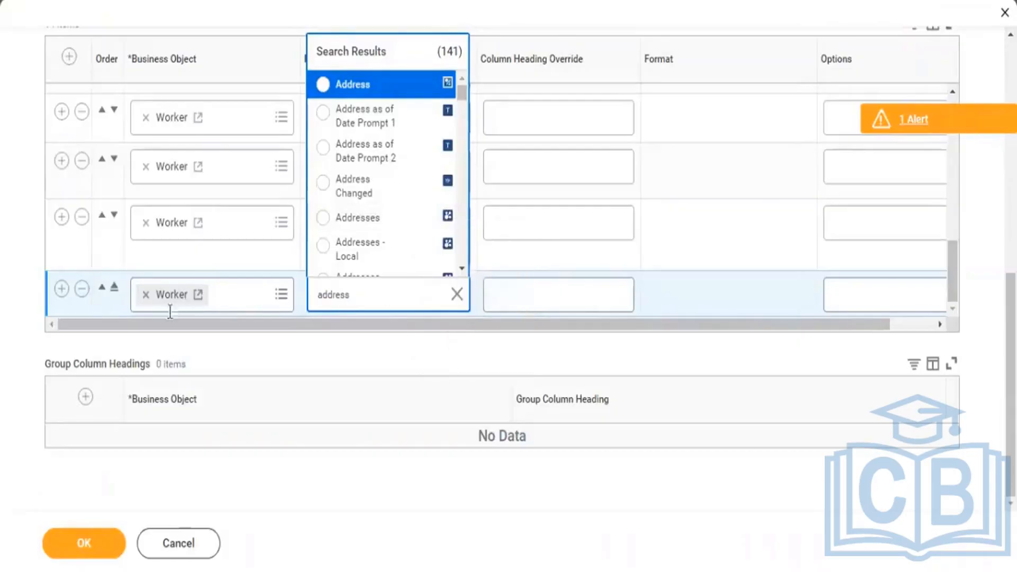
# Replace the new row's business object Worker with Addresses, using the copied name to find it.
pyautogui.click(146, 295)
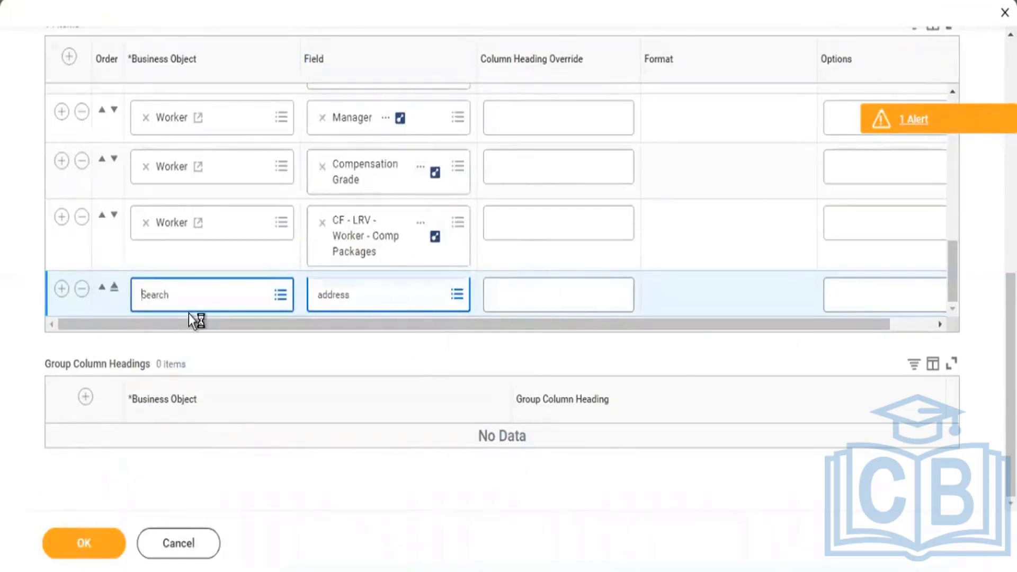
pyautogui.hotkey('ctrl', 'v')
pyautogui.press('Return')
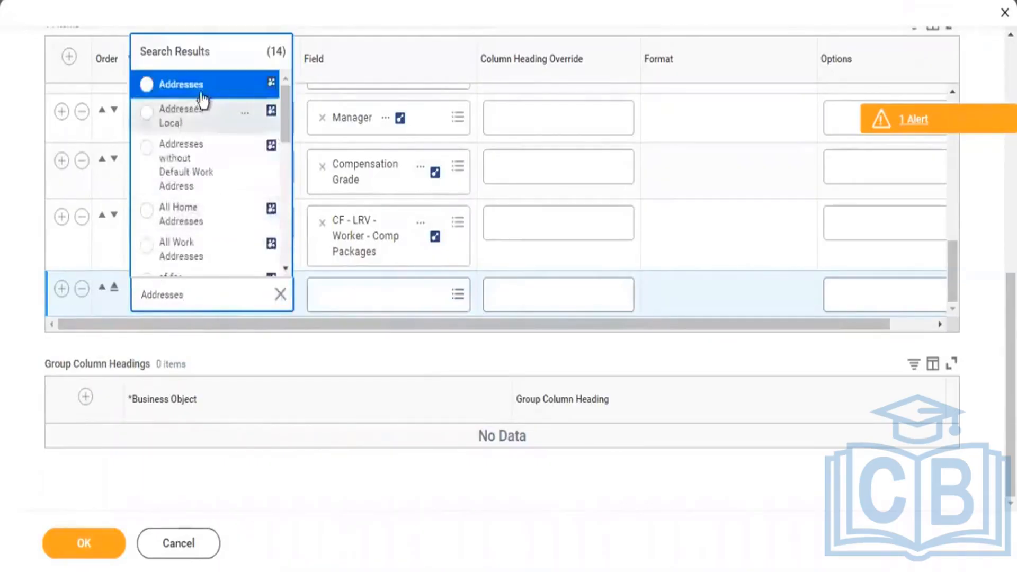
pyautogui.click(202, 94)
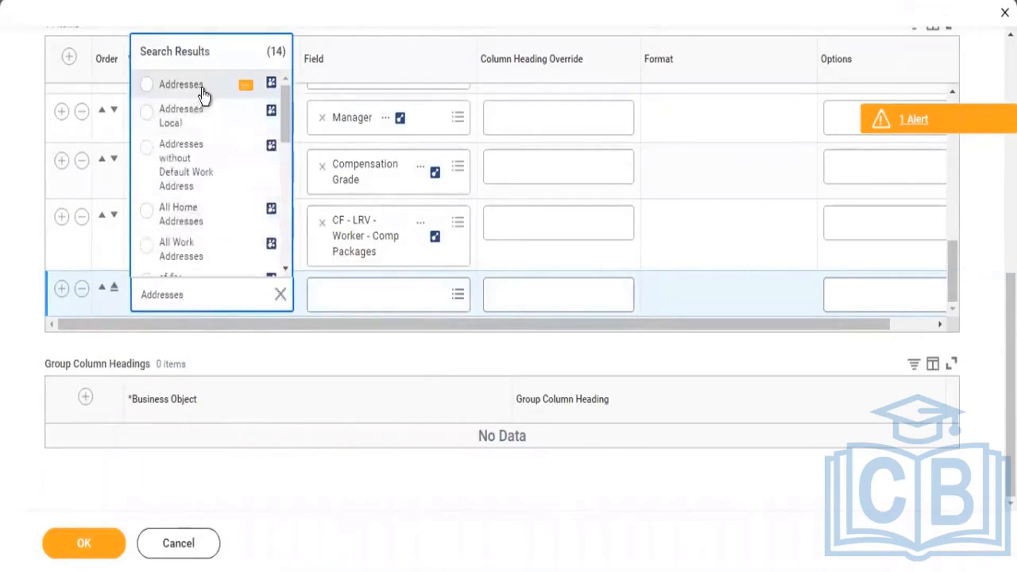
# Choose Address from all available fields as the field of the new Addresses row.
pyautogui.click(458, 298)
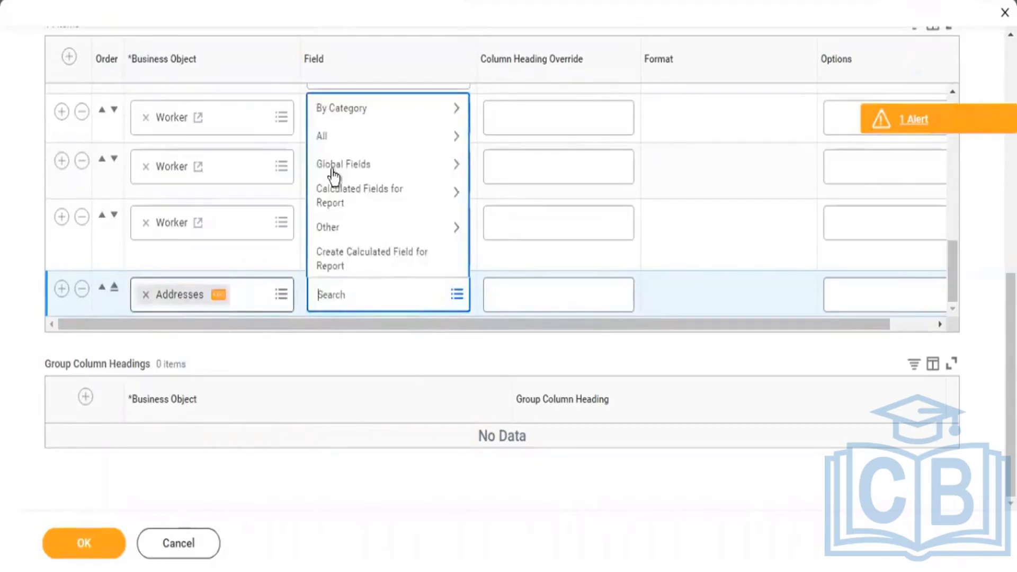
pyautogui.click(349, 142)
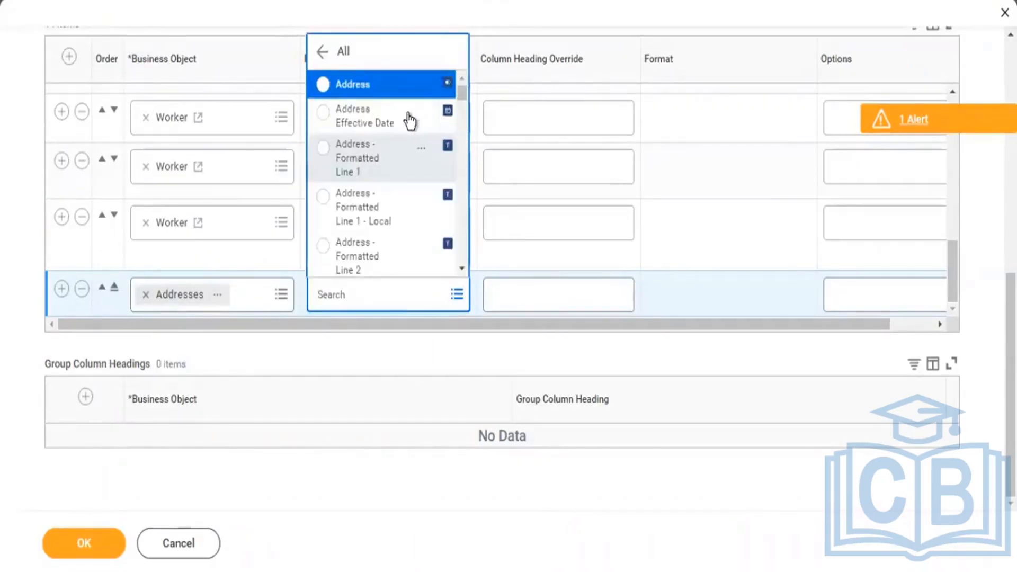
pyautogui.scroll(-3, 420, 143)
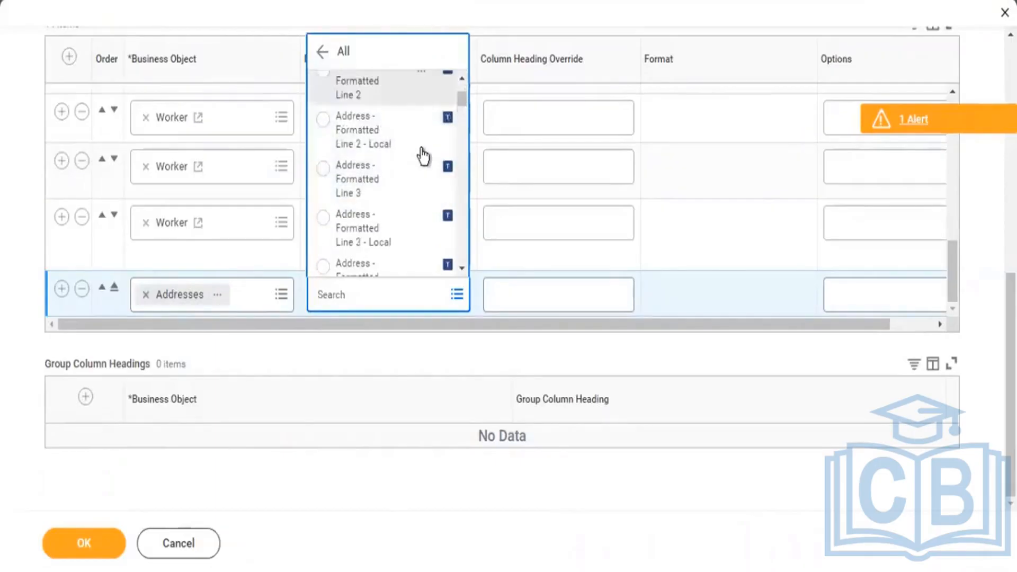
pyautogui.scroll(4, 420, 148)
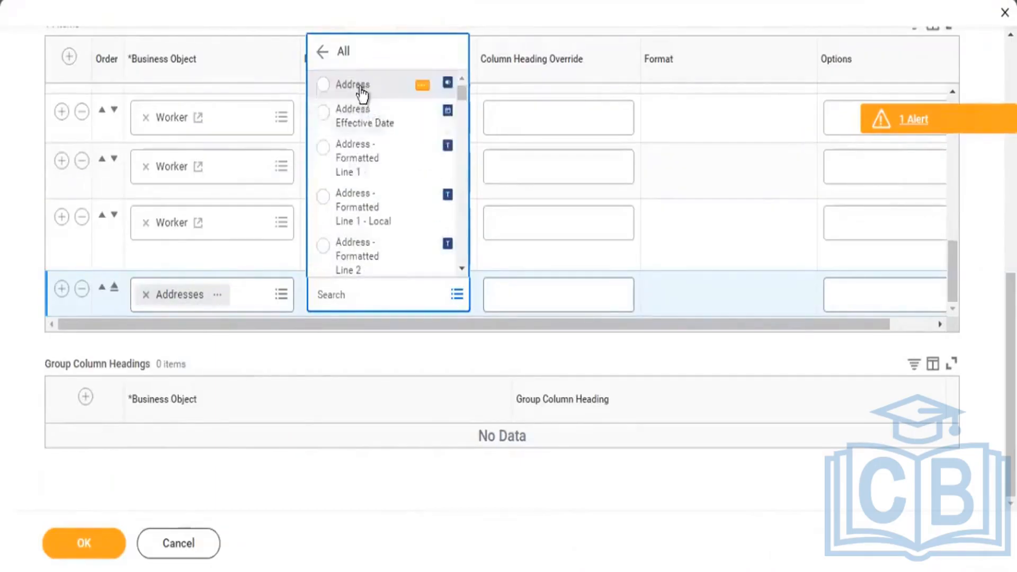
pyautogui.click(360, 87)
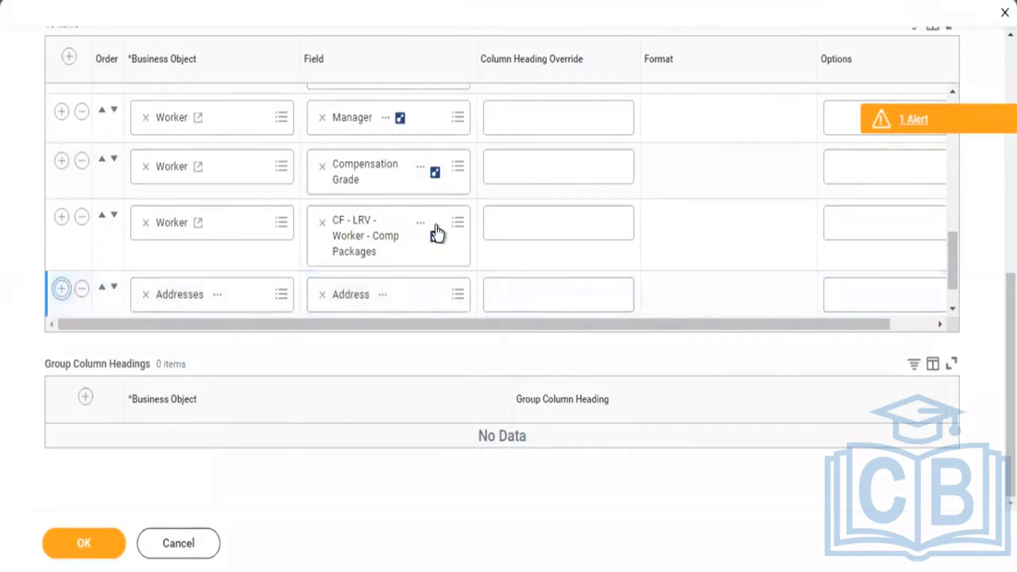
# Add another Addresses row below the Address column and choose Country from all available fields as its field.
pyautogui.click(455, 295)
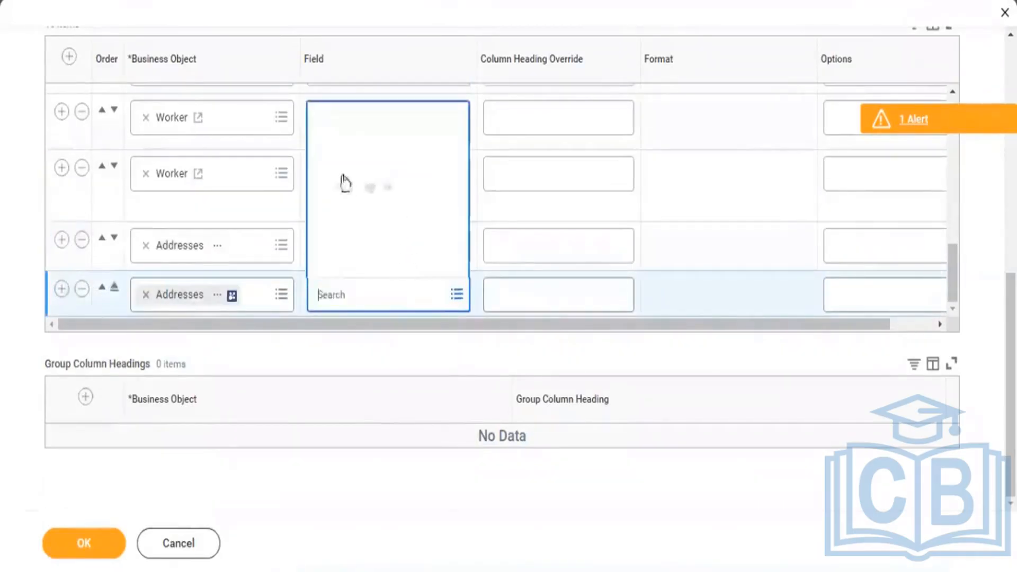
pyautogui.click(343, 145)
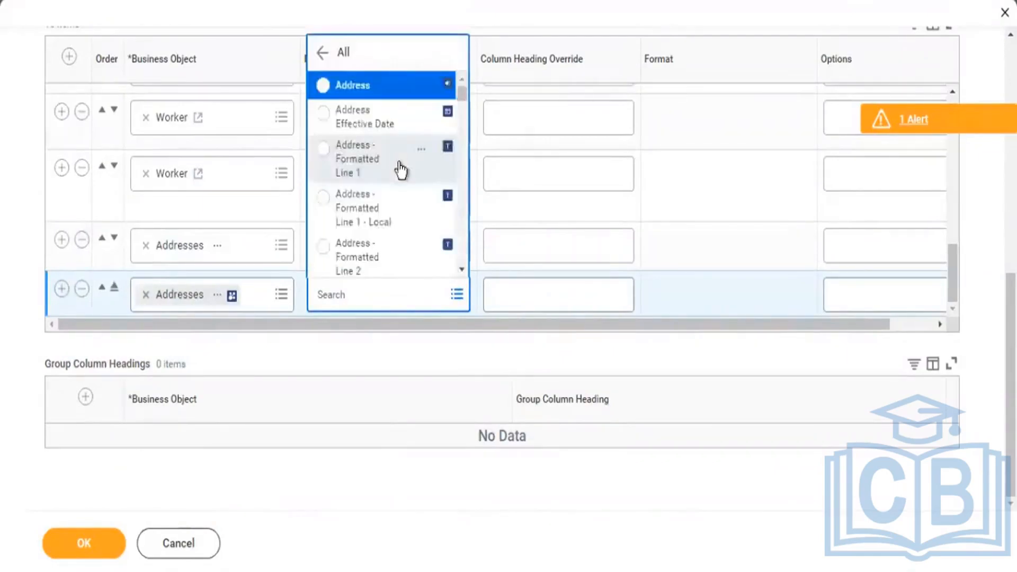
pyautogui.scroll(-10, 399, 165)
pyautogui.scroll(-8, 399, 166)
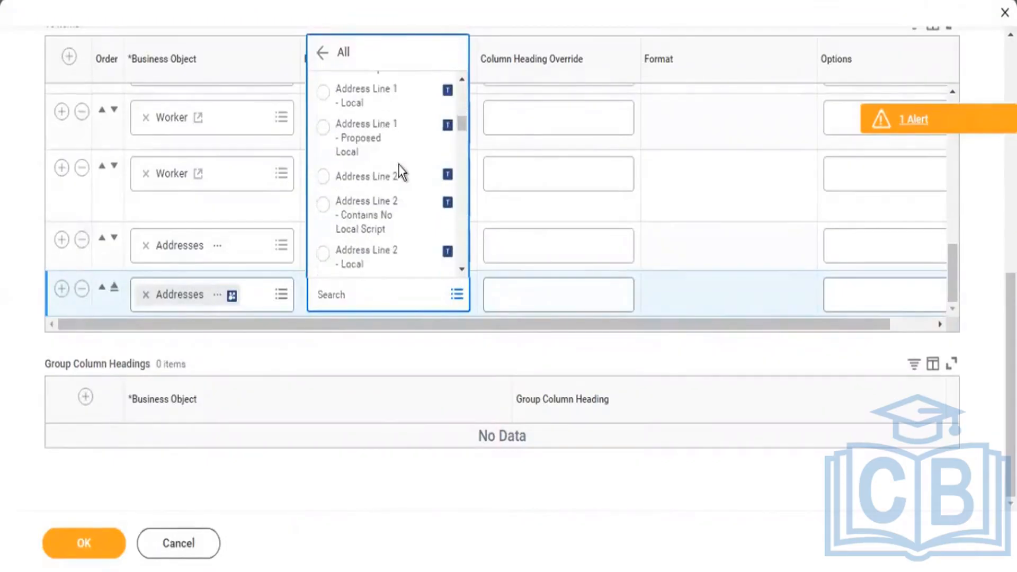
pyautogui.scroll(-6, 405, 176)
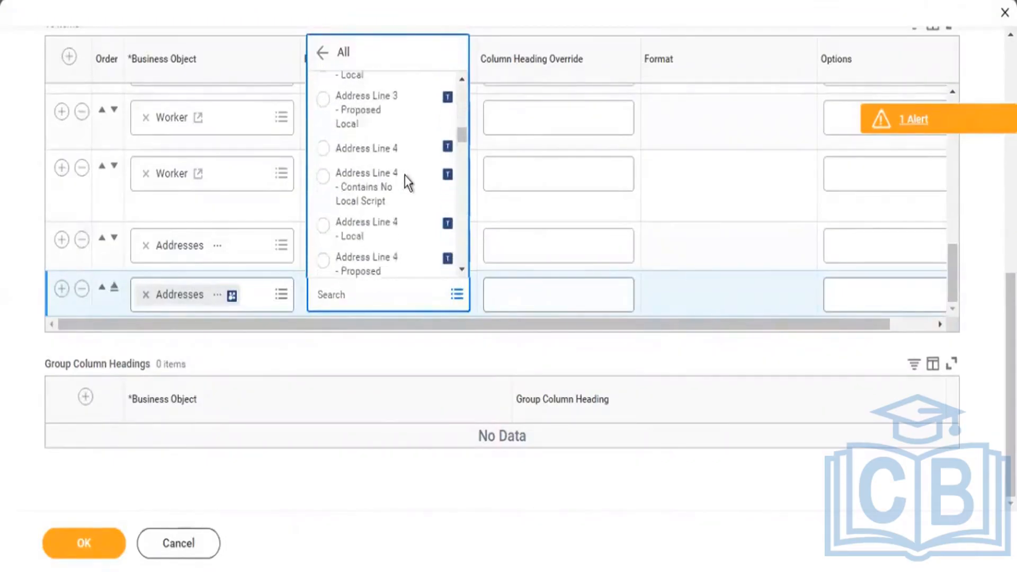
pyautogui.scroll(-8, 405, 176)
pyautogui.scroll(-6, 405, 176)
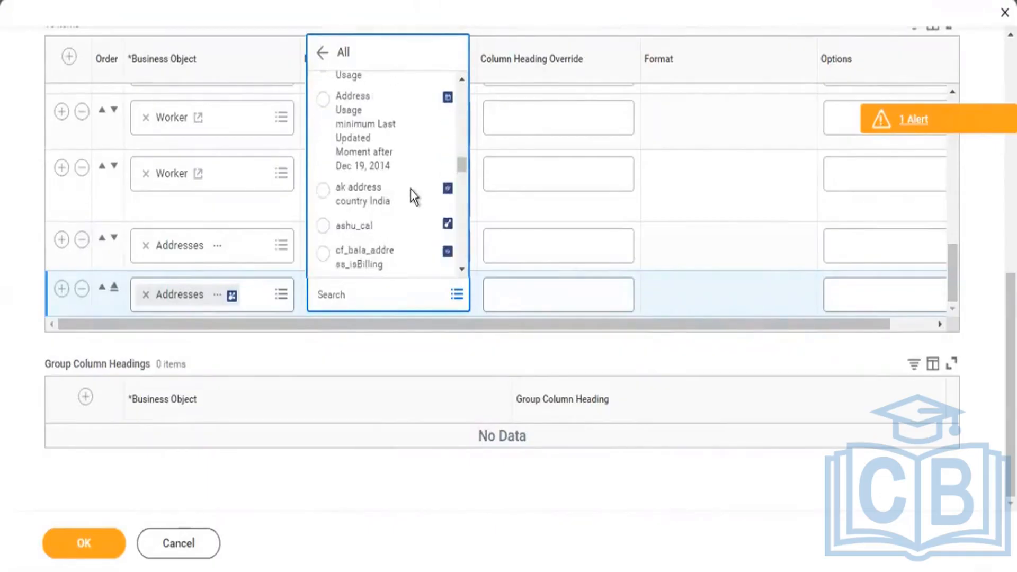
pyautogui.scroll(2, 411, 195)
pyautogui.scroll(-2, 397, 189)
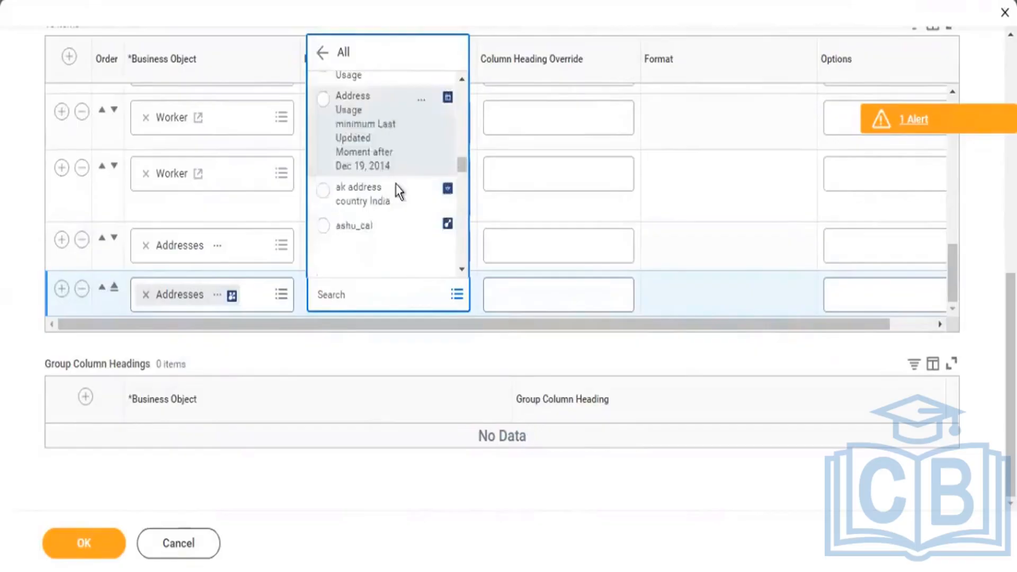
pyautogui.scroll(-10, 397, 185)
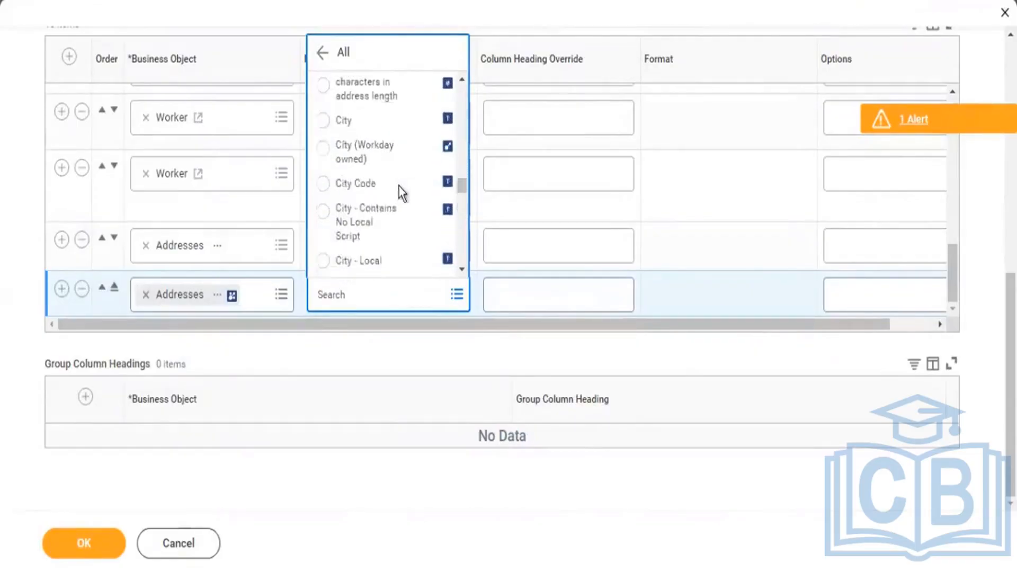
pyautogui.scroll(-5, 379, 194)
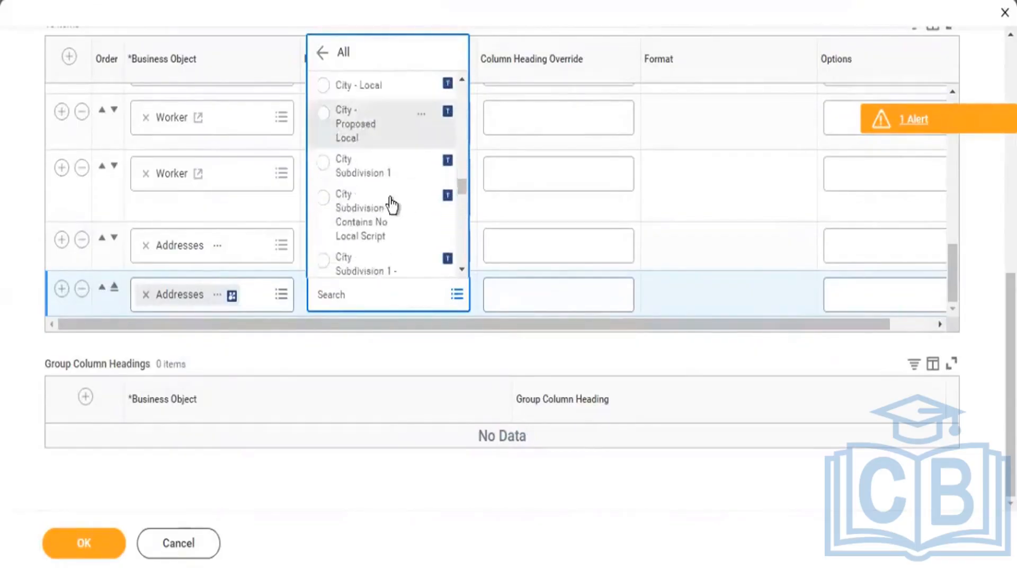
pyautogui.scroll(-8, 389, 198)
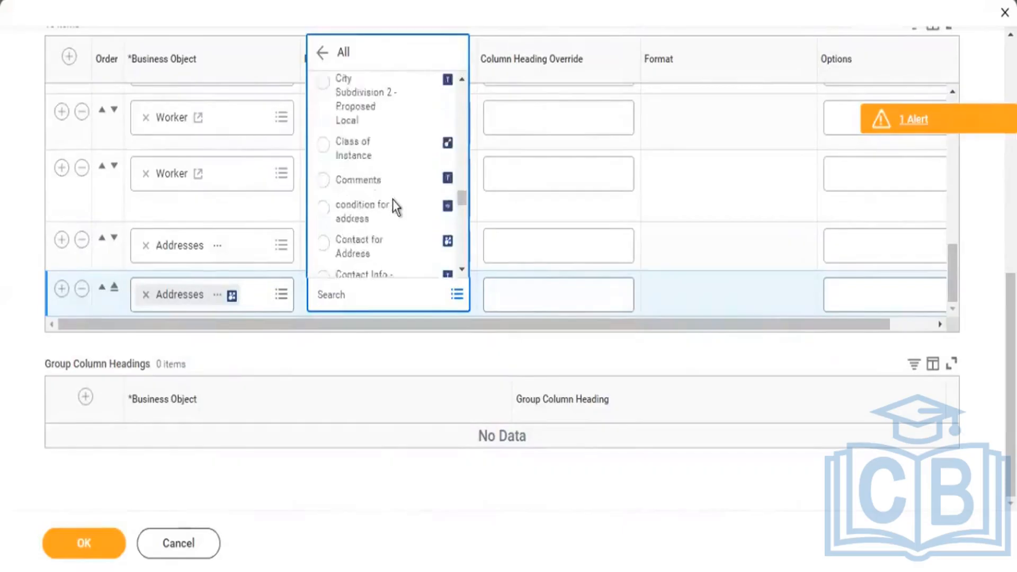
pyautogui.scroll(-3, 392, 200)
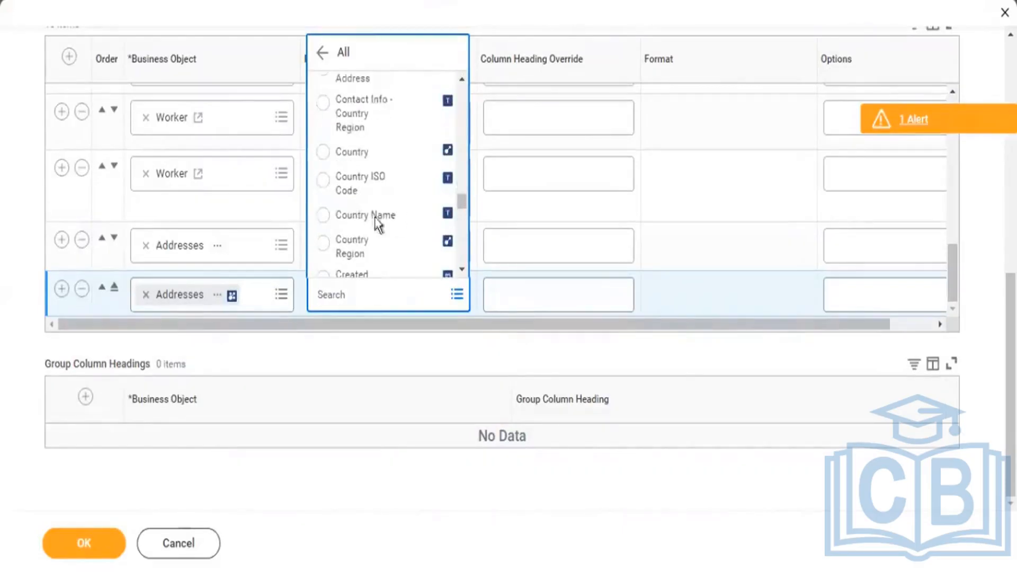
pyautogui.click(424, 155)
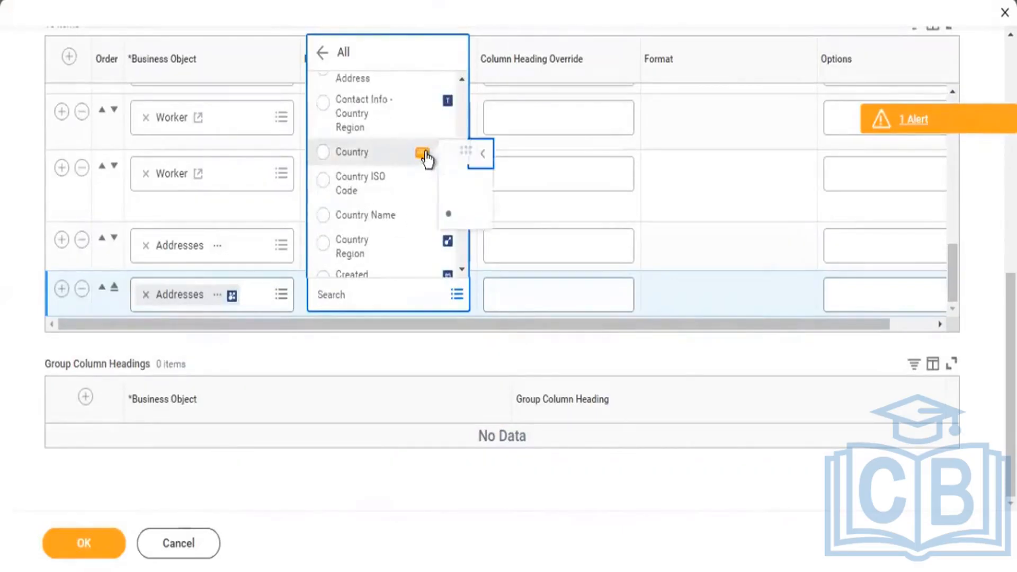
pyautogui.click(348, 159)
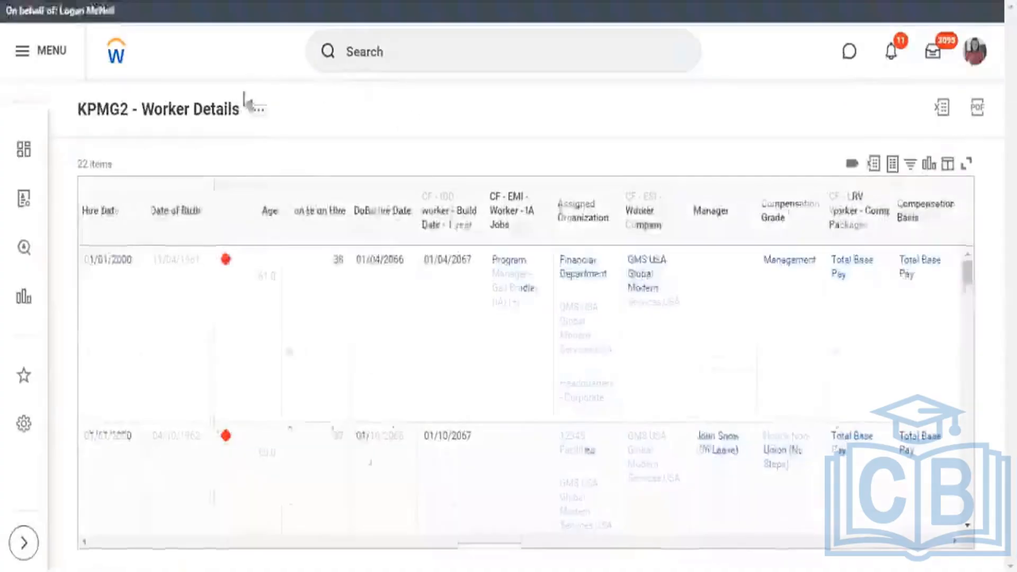
# Run the KPMG2 - Worker Details report again, leaving the Compensation Packages prompt empty.
pyautogui.click(258, 111)
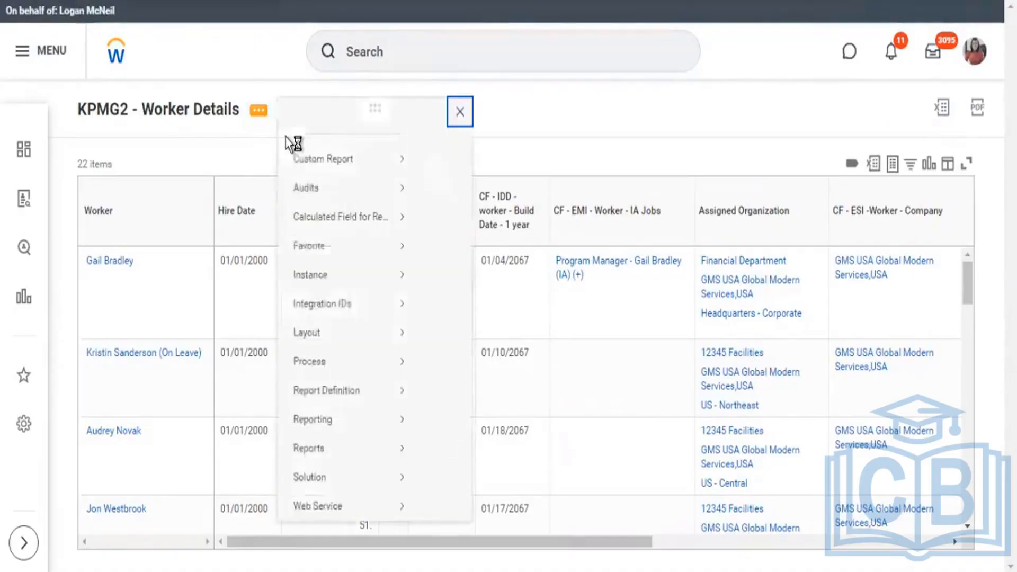
pyautogui.moveTo(400, 179)
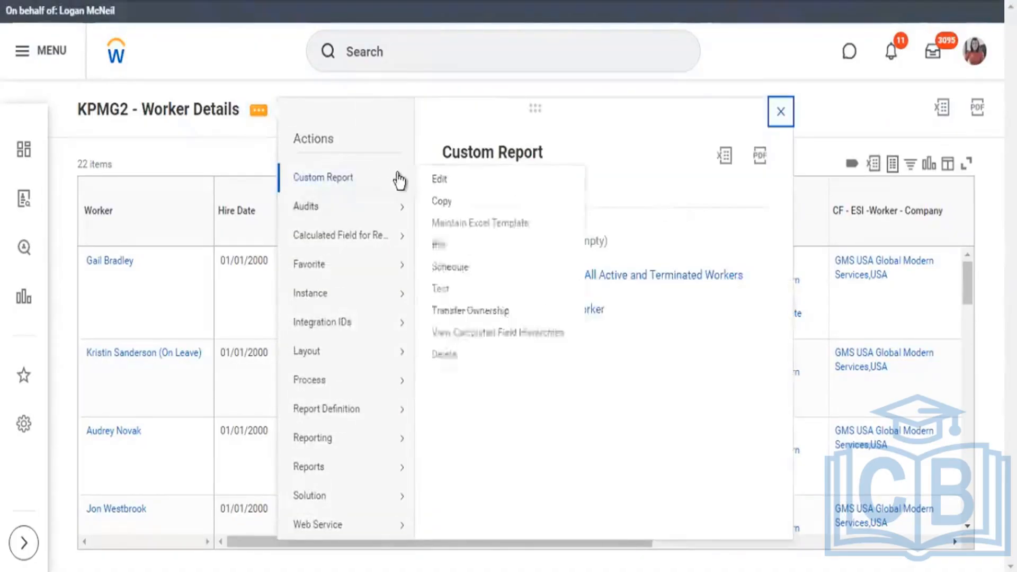
pyautogui.click(441, 252)
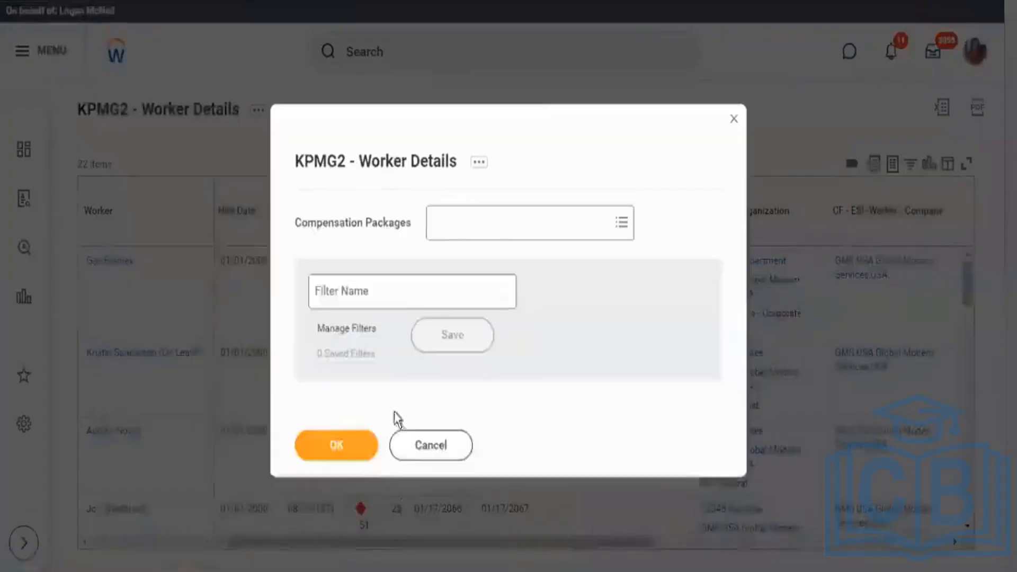
pyautogui.click(341, 431)
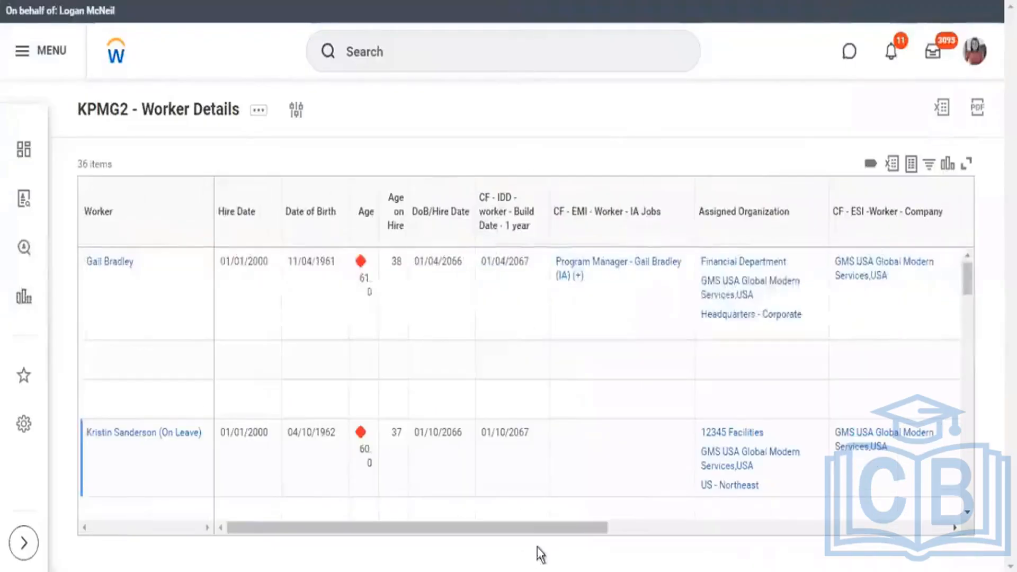
# Examine the Address and Country columns grouped under Addresses at the end of the report output.
pyautogui.moveTo(577, 529); pyautogui.dragTo(918, 529)
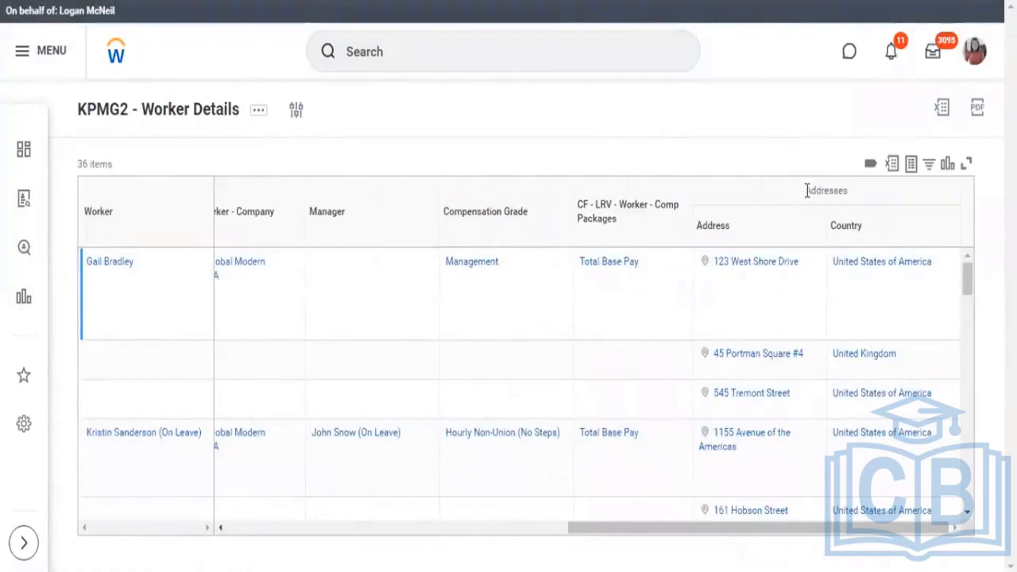
pyautogui.doubleClick(848, 191)
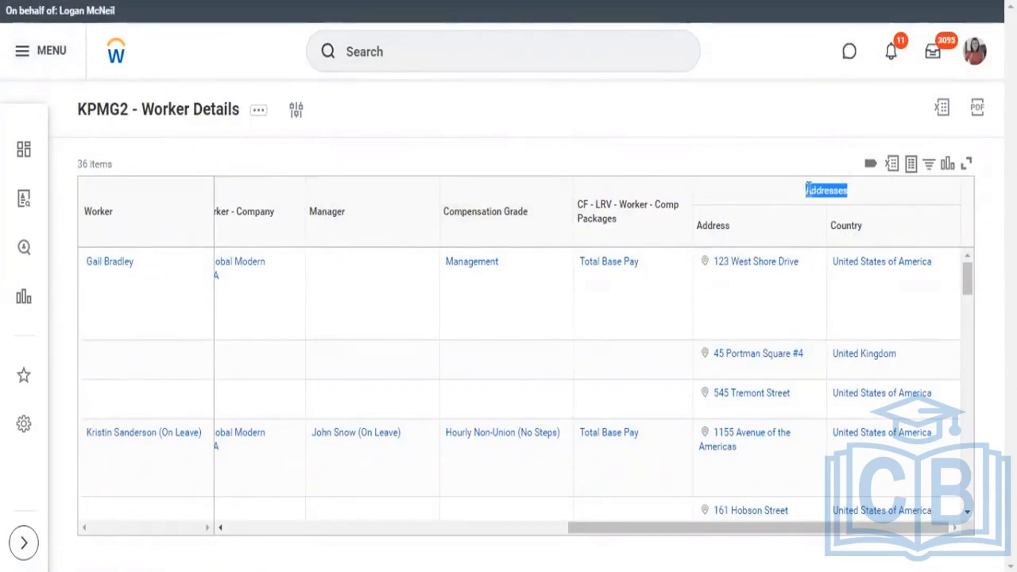
pyautogui.moveTo(854, 193); pyautogui.dragTo(799, 190)
pyautogui.moveTo(740, 232); pyautogui.dragTo(709, 235)
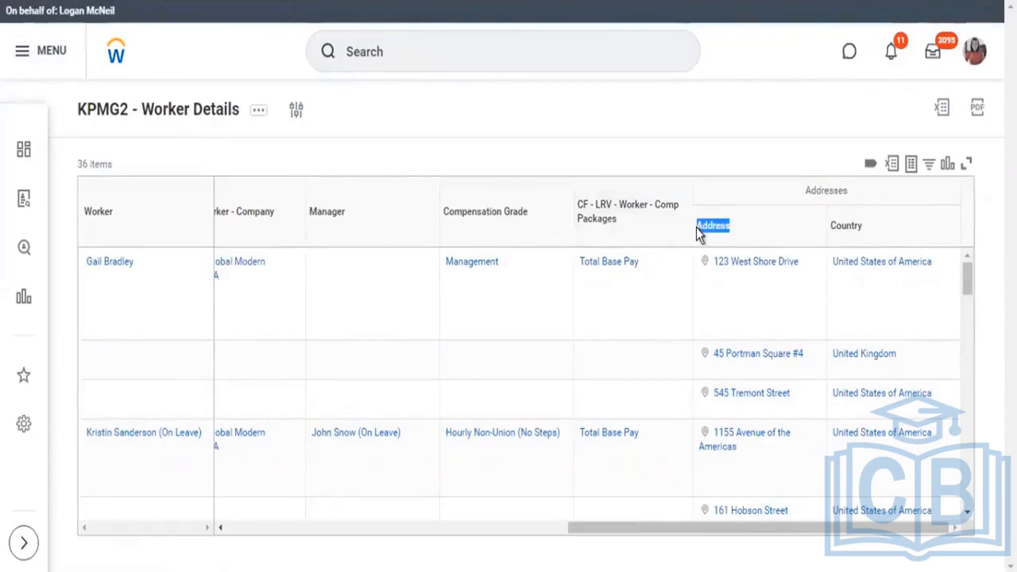
pyautogui.click(831, 231)
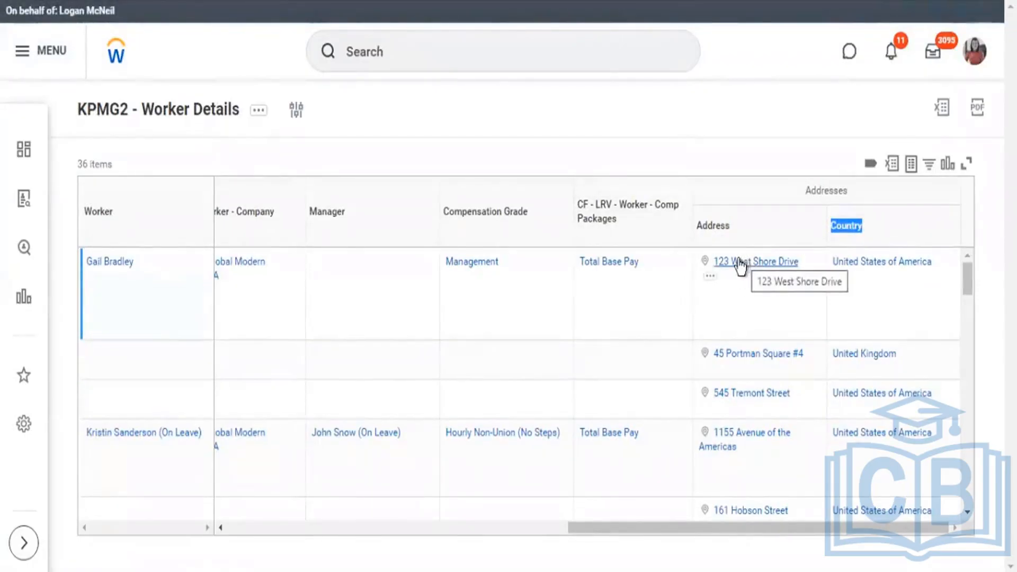
# Switch to the text notes and join the "Worker - Comp Grade > Package" line to the Lookup Related Value heading, separated by "::".
pyautogui.click(317, 571)
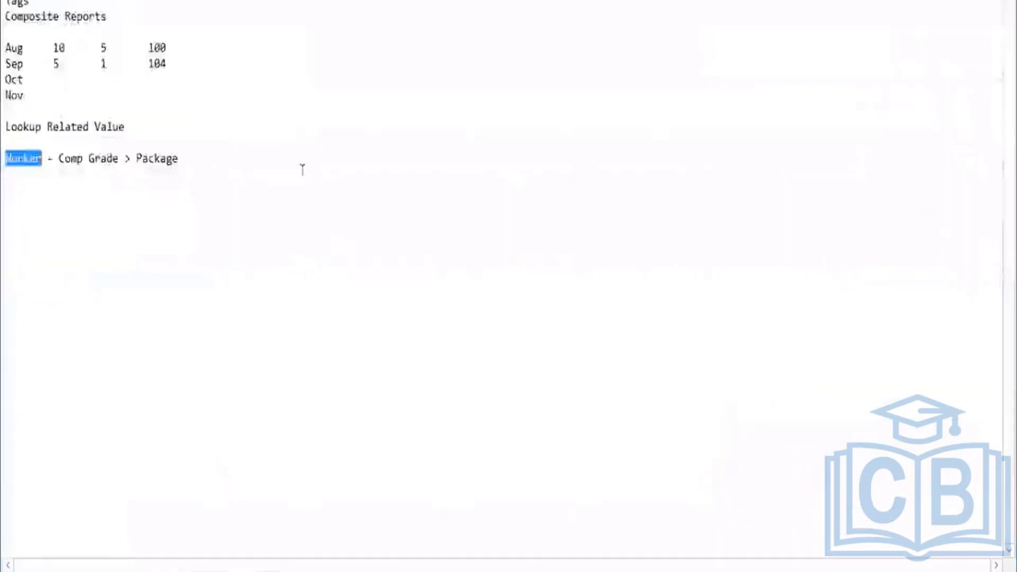
pyautogui.click(167, 121)
pyautogui.press('Delete')
pyautogui.press('Delete')
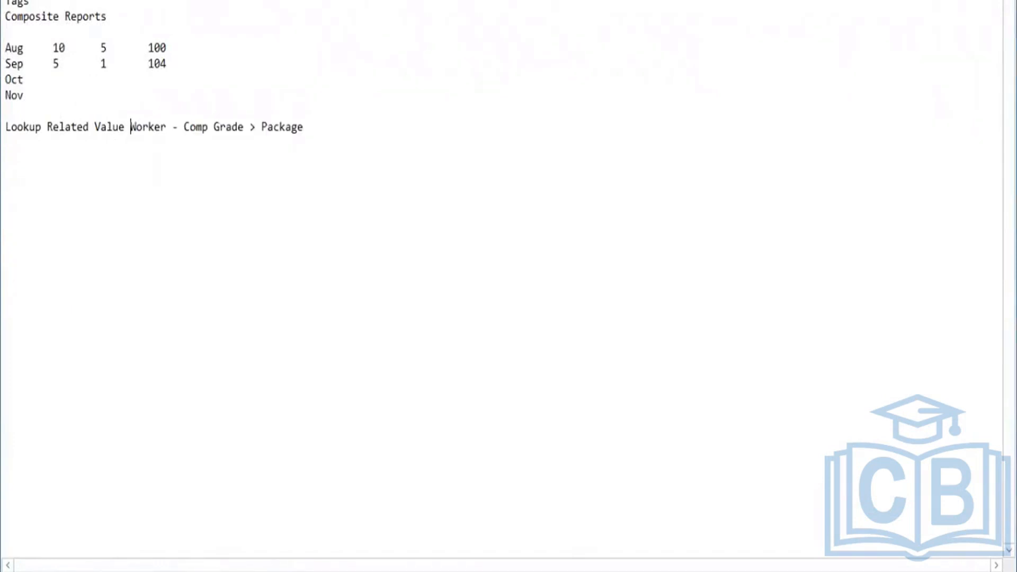
pyautogui.write('::')
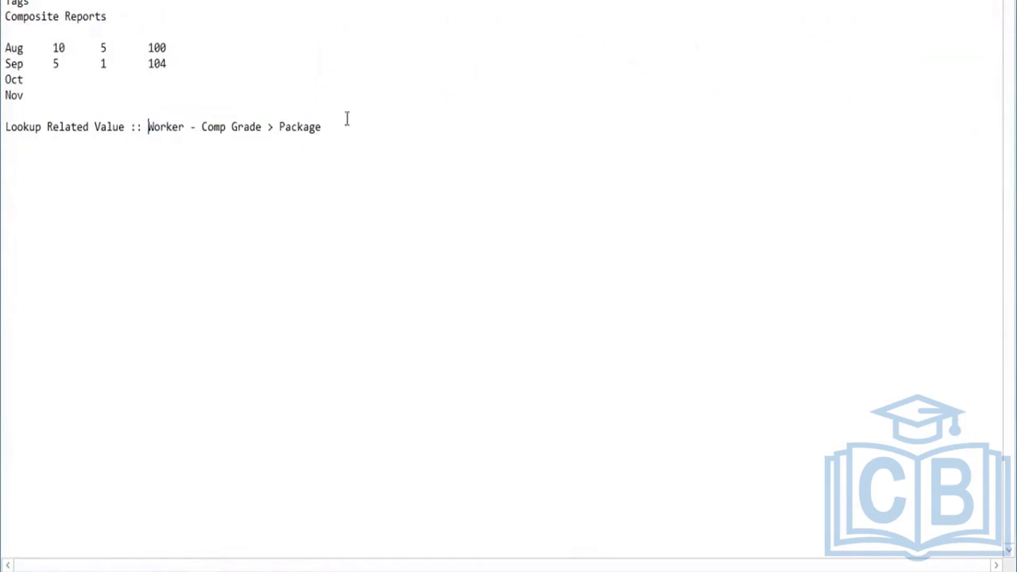
# Add the line "Aggregare Related Instances" directly below the Lookup Related Value line in the notes.
pyautogui.click(336, 133)
pyautogui.write('Aggregate')
pyautogui.press('BackSpace')
pyautogui.press('BackSpace')
pyautogui.write('gaee Re')
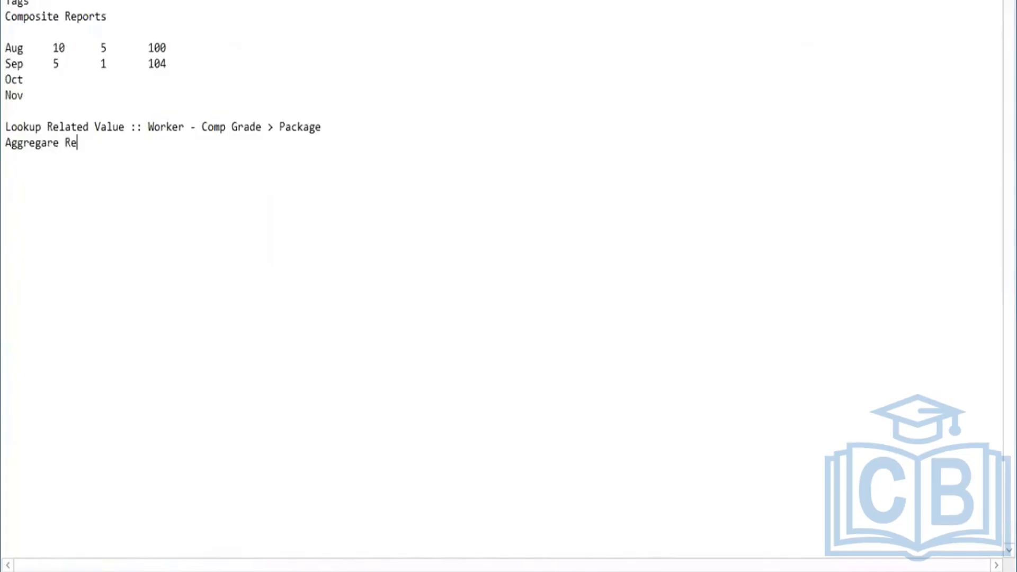
pyautogui.write('lated Instance')
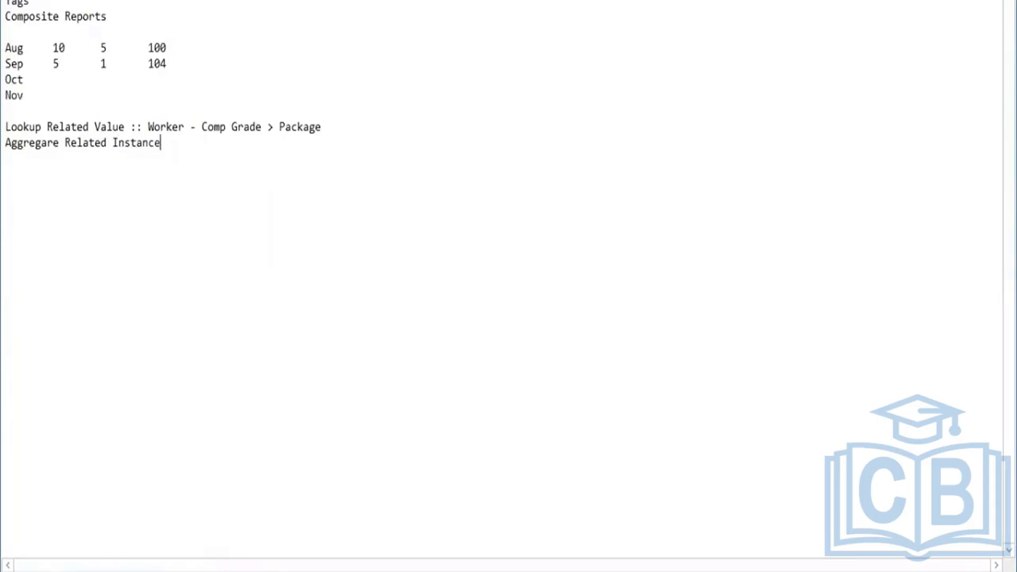
pyautogui.write('s')
pyautogui.moveTo(169, 143); pyautogui.dragTo(7, 147)
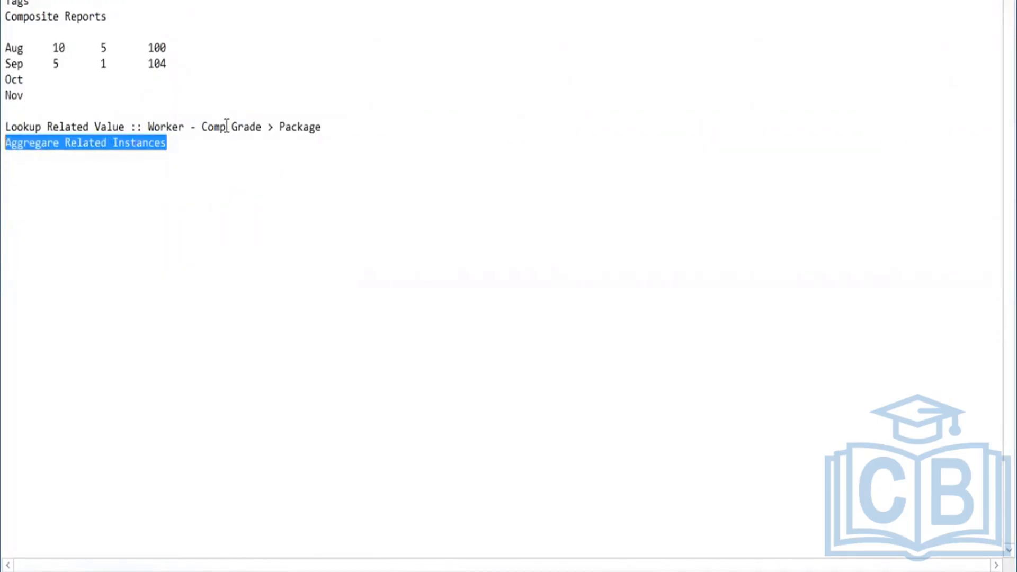
pyautogui.click(204, 141)
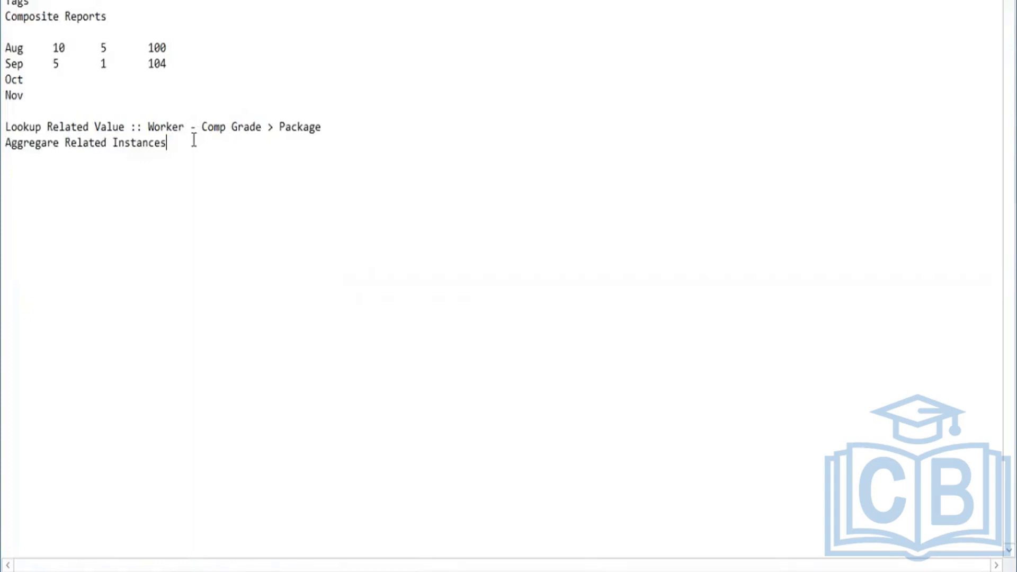
# Switch back to Workday and open the KPMG2 - Worker Details custom report definition for editing.
pyautogui.hotkey('alt', 'Tab')
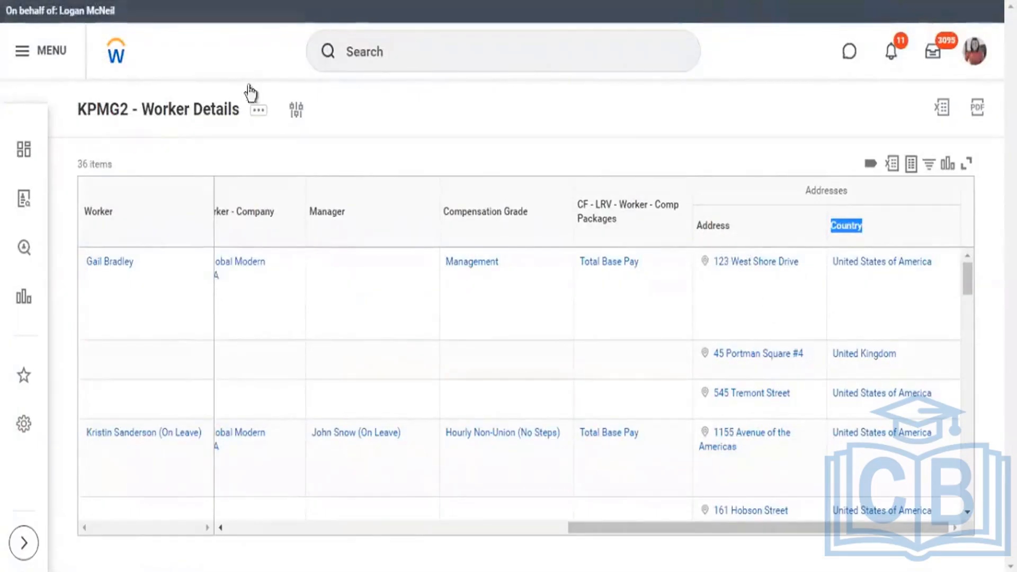
pyautogui.click(254, 1)
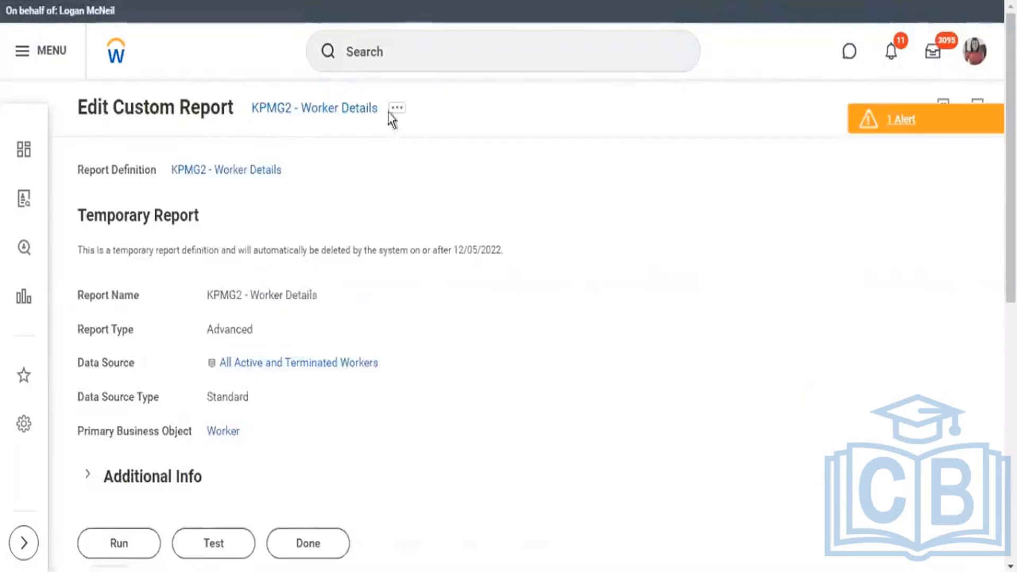
pyautogui.click(406, 110)
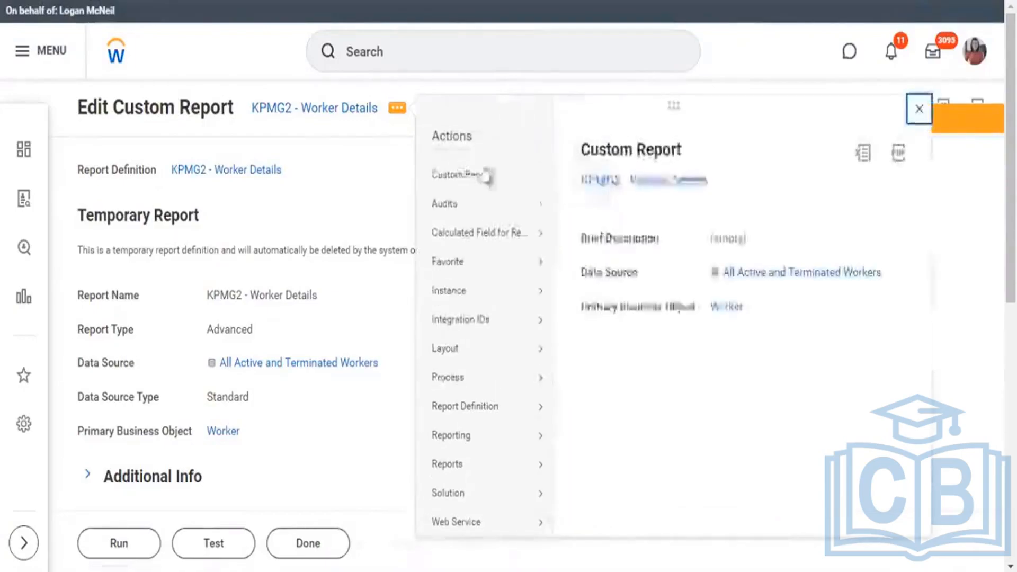
pyautogui.moveTo(540, 177)
pyautogui.click(500, 175)
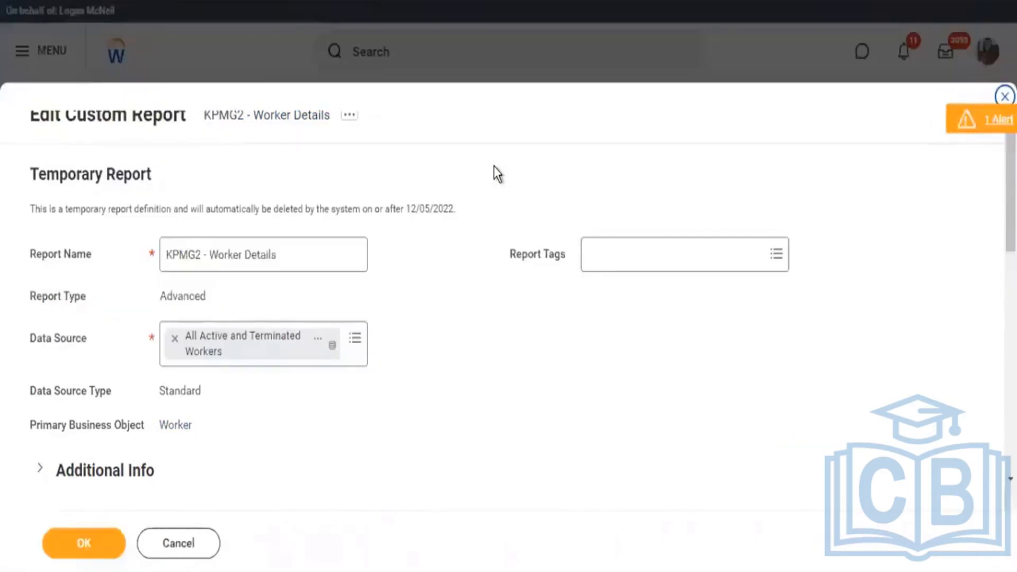
# Add a Worker row below the CF - LRV - Worker - Comp Packages column and start creating a calculated field for it.
pyautogui.scroll(-20, 498, 239)
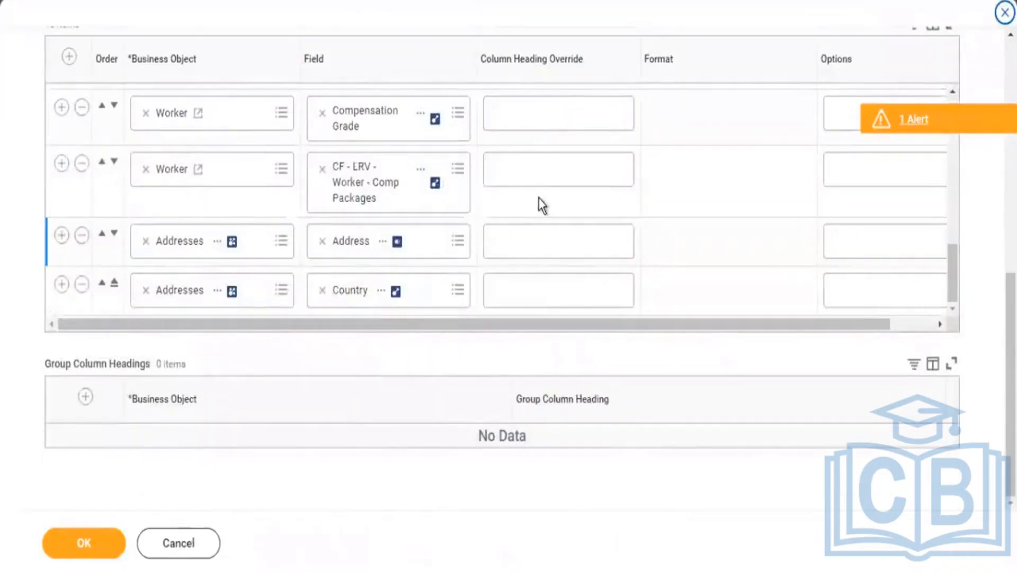
pyautogui.click(61, 166)
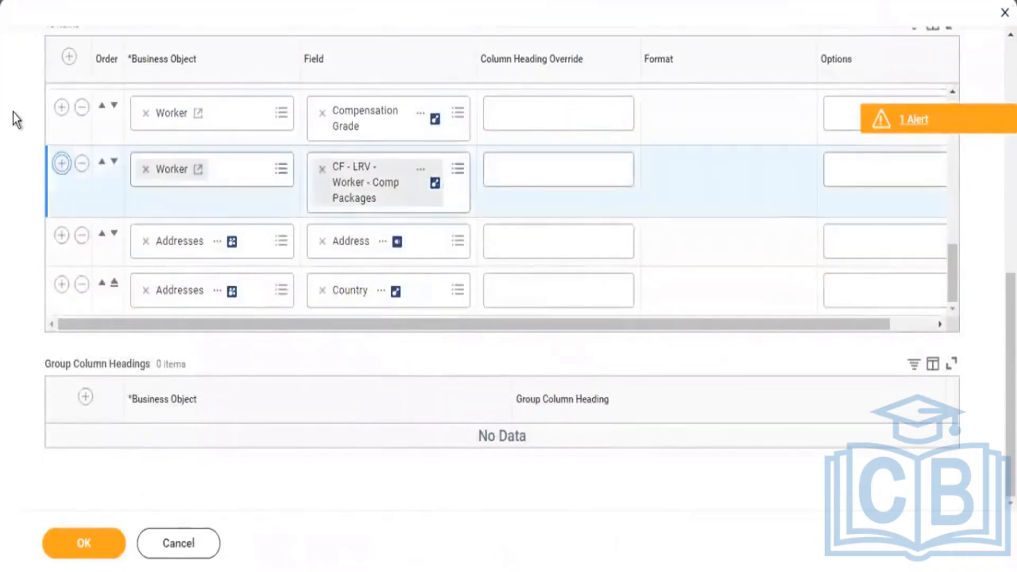
pyautogui.click(416, 235)
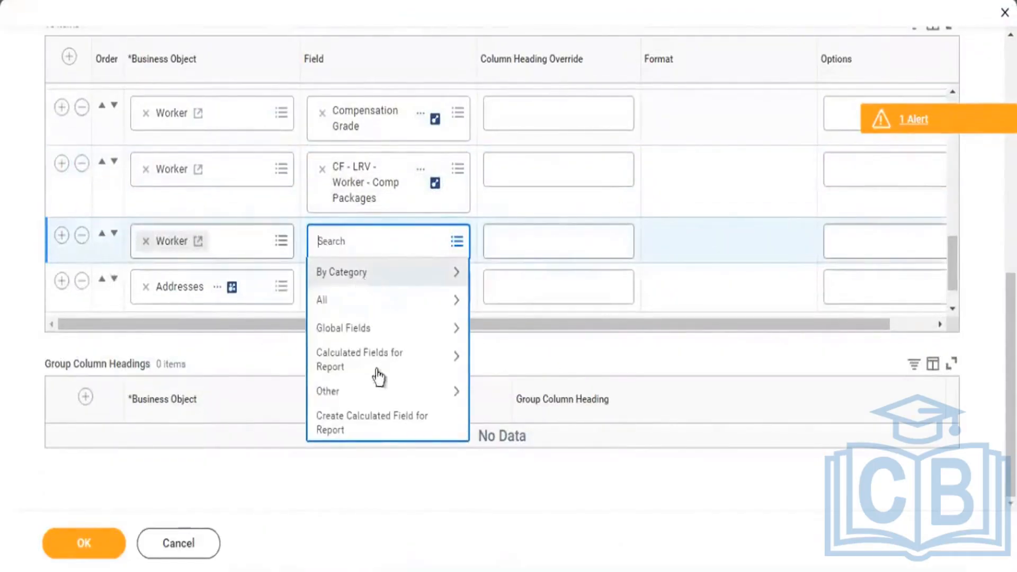
pyautogui.click(372, 422)
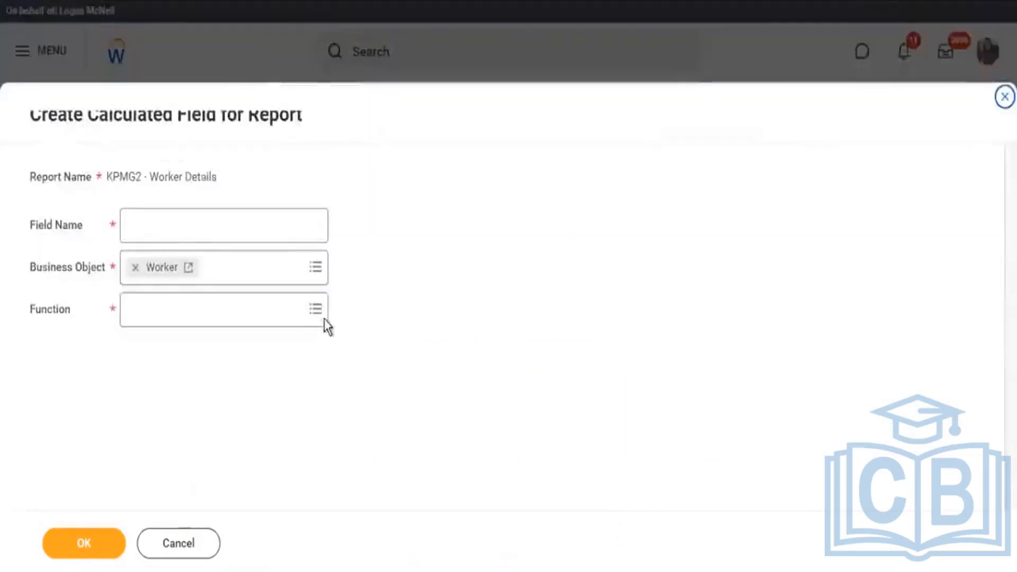
# Create the calculated field "CF - ARI - Worker - Address" on the Worker business object with the Aggregate Related Instances function.
pyautogui.click(318, 312)
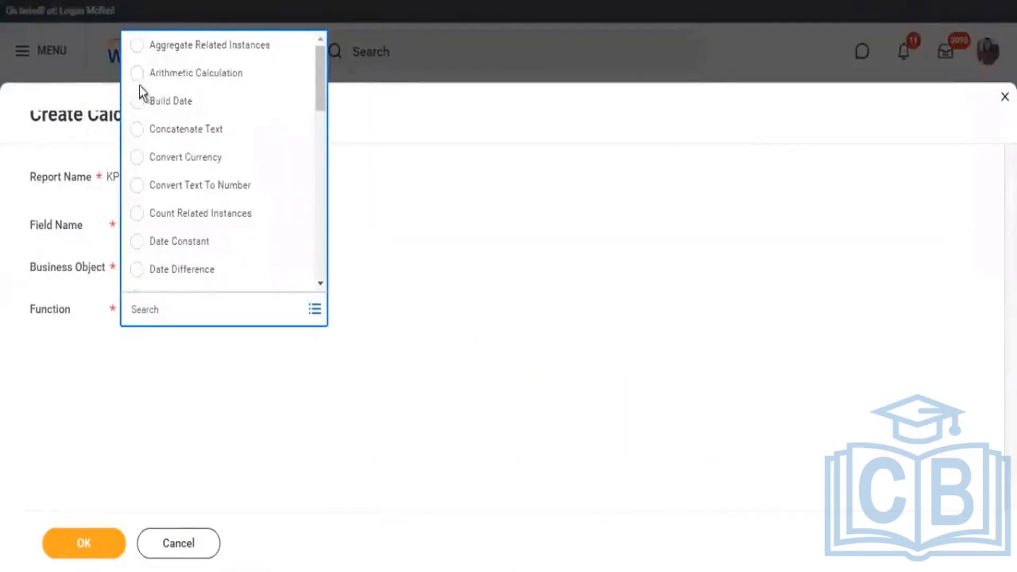
pyautogui.click(198, 45)
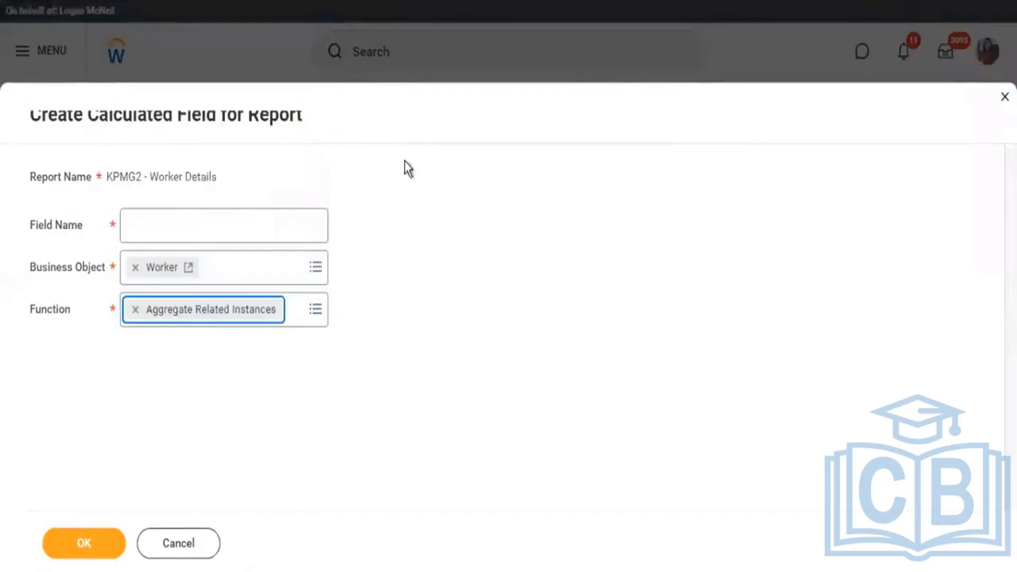
pyautogui.click(222, 235)
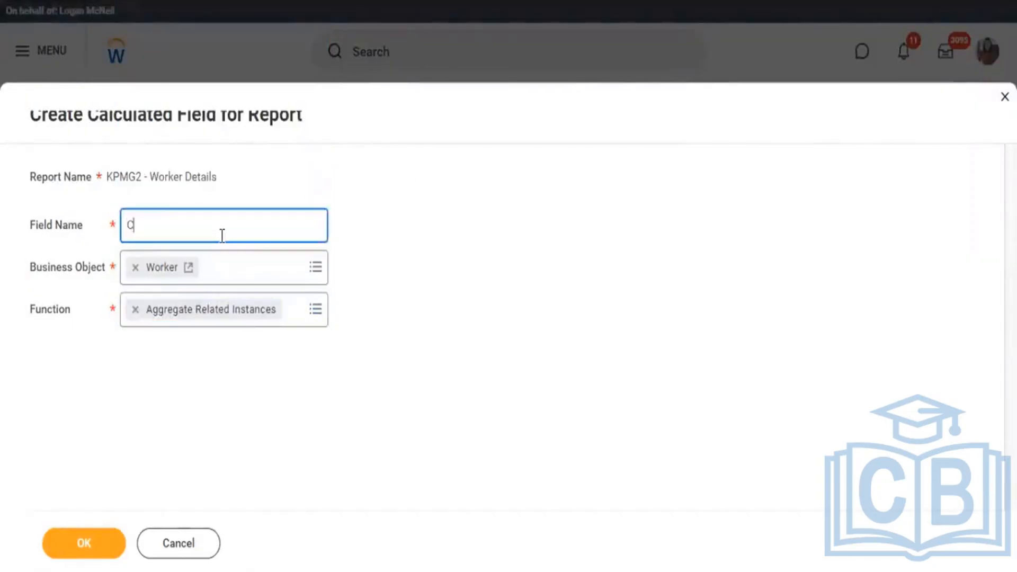
pyautogui.write('CF - ')
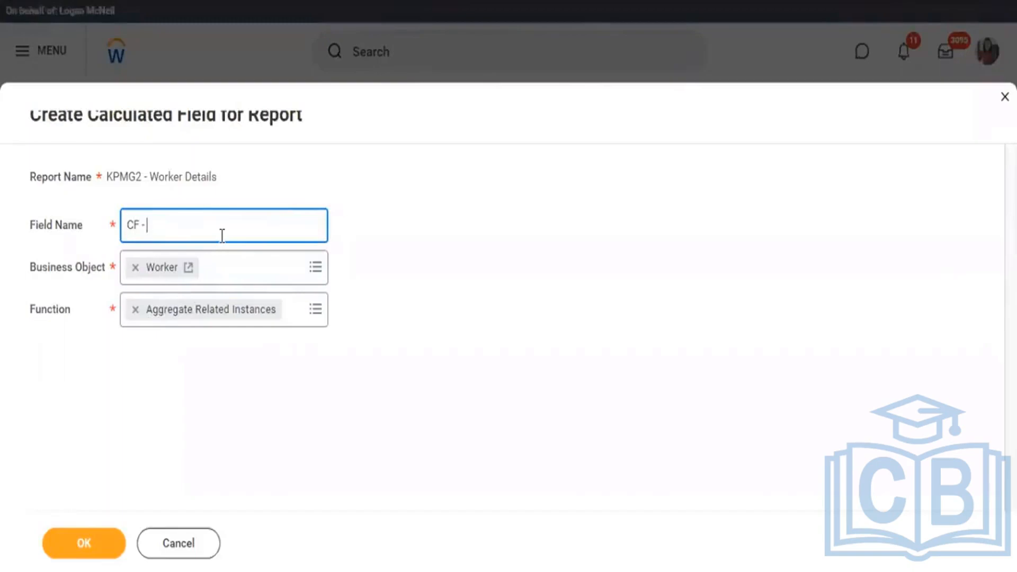
pyautogui.write('ARI - Worker - Ad')
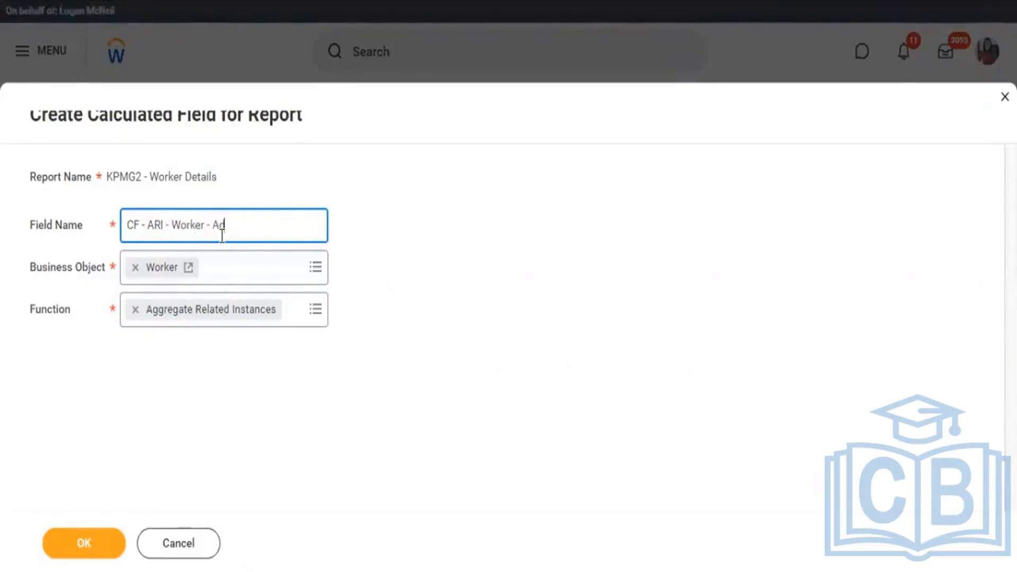
pyautogui.write('dress')
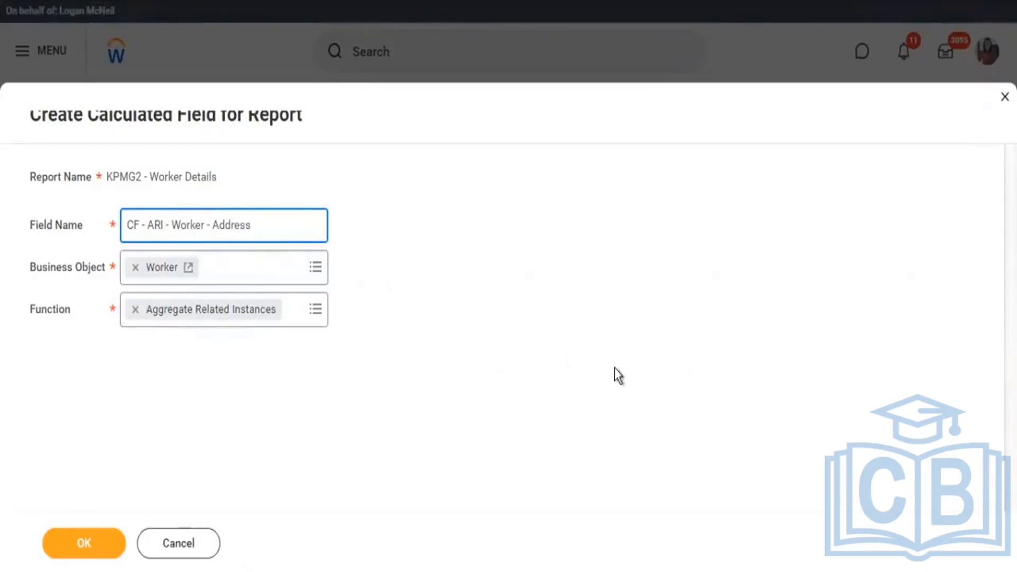
pyautogui.click(70, 551)
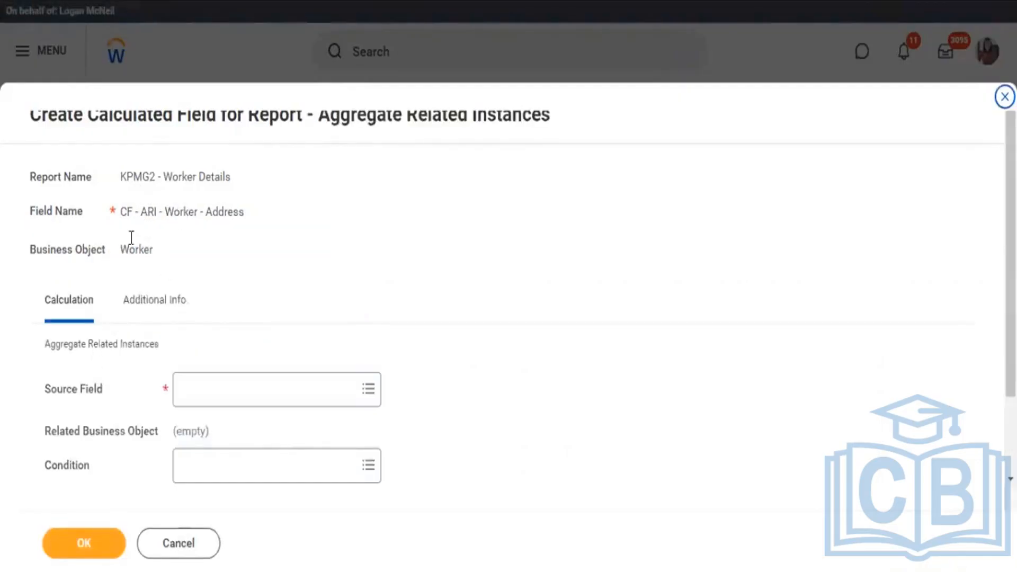
# Compare the Business Object, Source Field and Fields To Aggregate settings with the Addresses, Address and Country headings in the report output.
pyautogui.moveTo(122, 252); pyautogui.dragTo(135, 257)
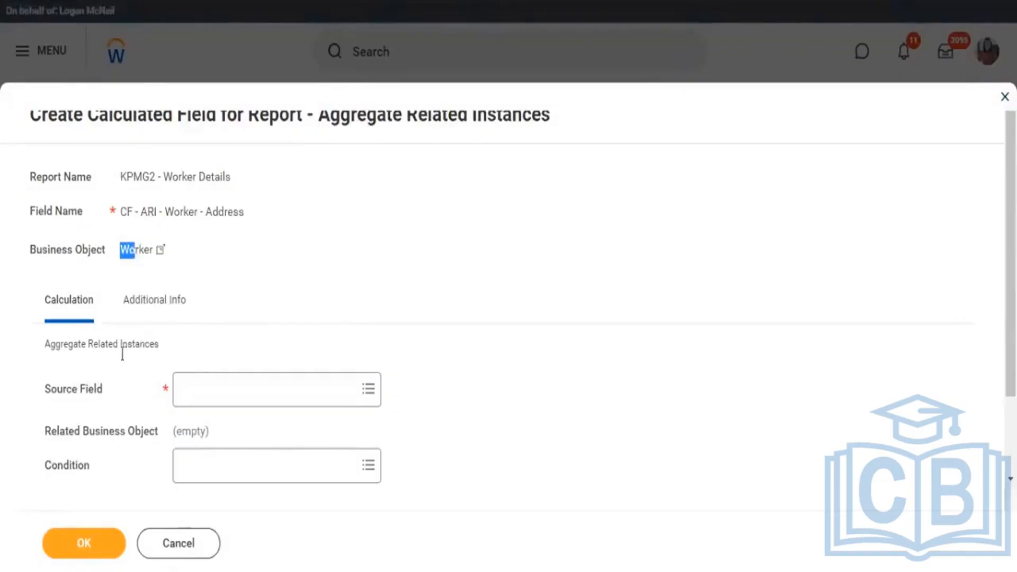
pyautogui.moveTo(56, 313); pyautogui.dragTo(92, 317)
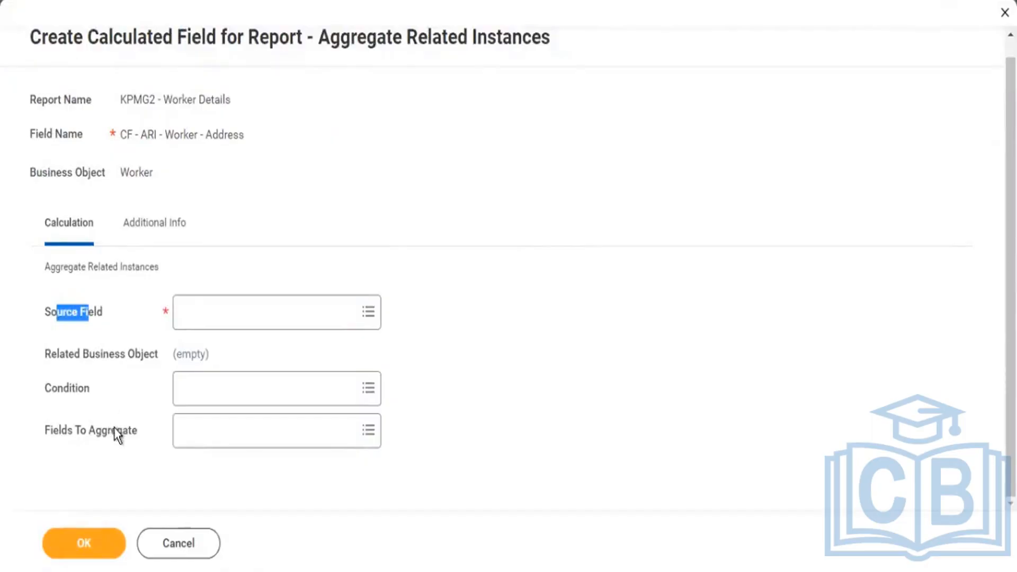
pyautogui.moveTo(89, 431); pyautogui.dragTo(117, 431)
pyautogui.moveTo(62, 313); pyautogui.dragTo(83, 311)
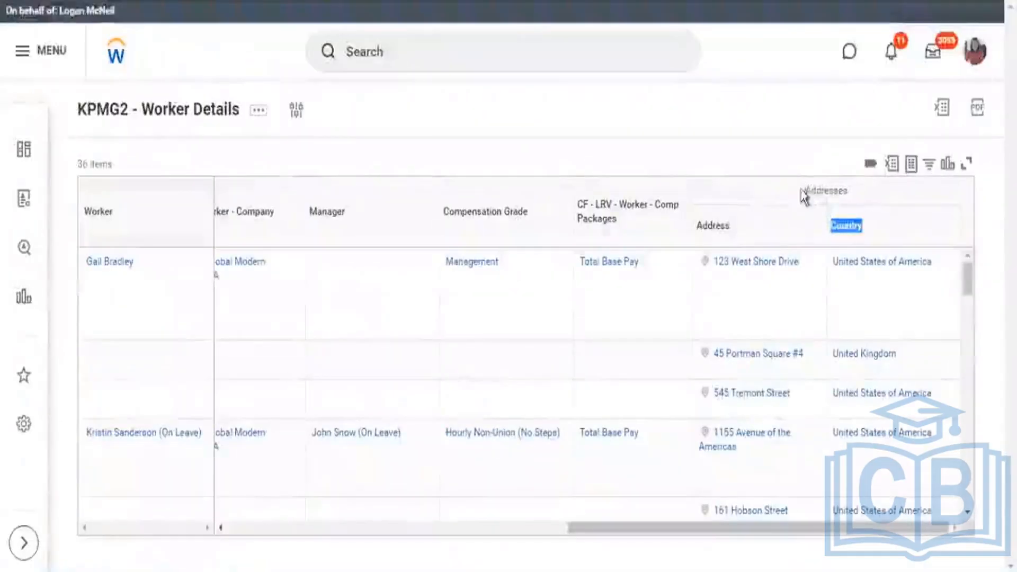
pyautogui.moveTo(805, 192); pyautogui.dragTo(843, 190)
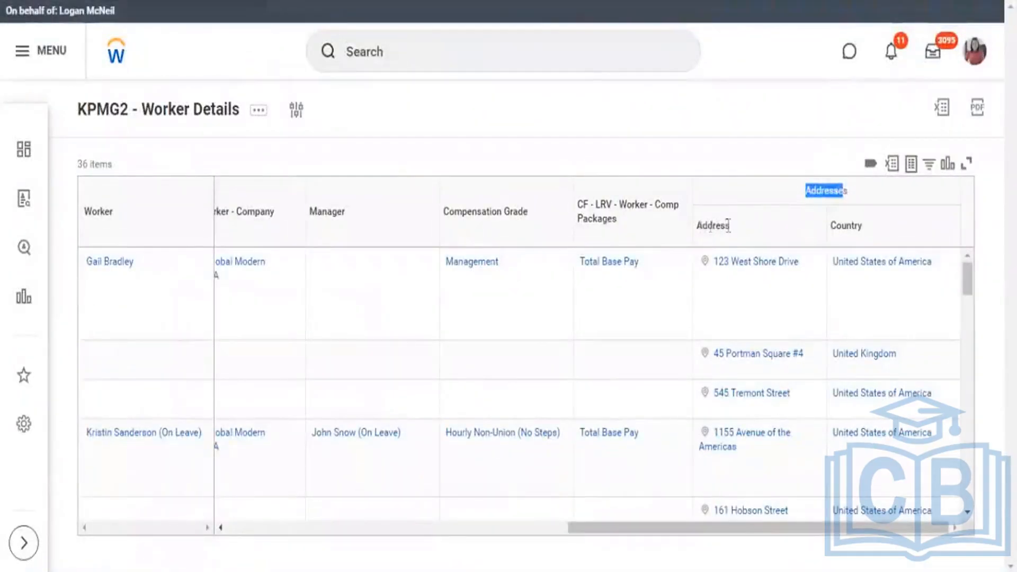
pyautogui.moveTo(702, 226); pyautogui.dragTo(730, 226)
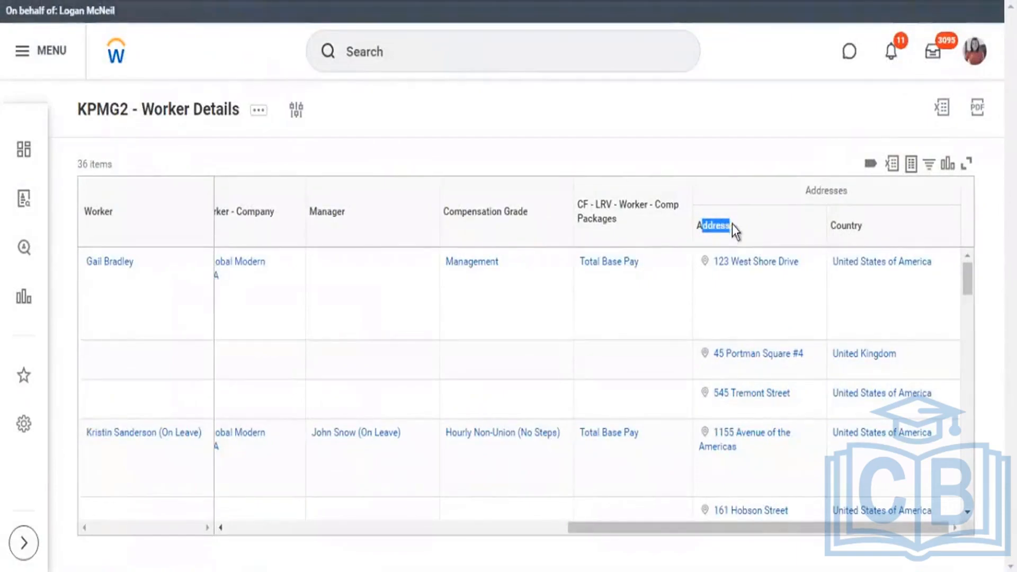
pyautogui.moveTo(841, 225); pyautogui.dragTo(862, 225)
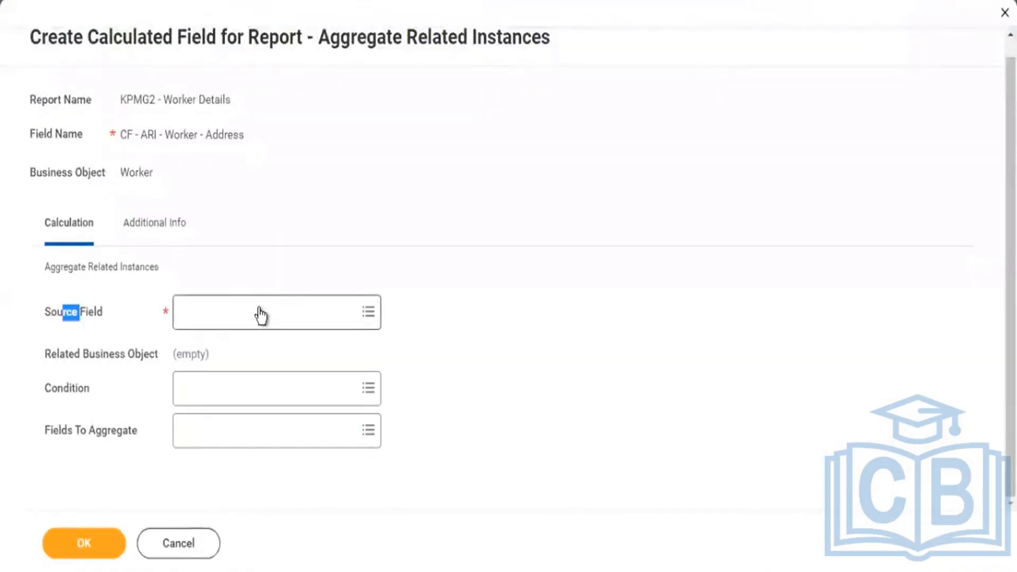
# Search the source fields for "address" and set Addresses as the calculated field's Source Field.
pyautogui.click(260, 316)
pyautogui.write('address')
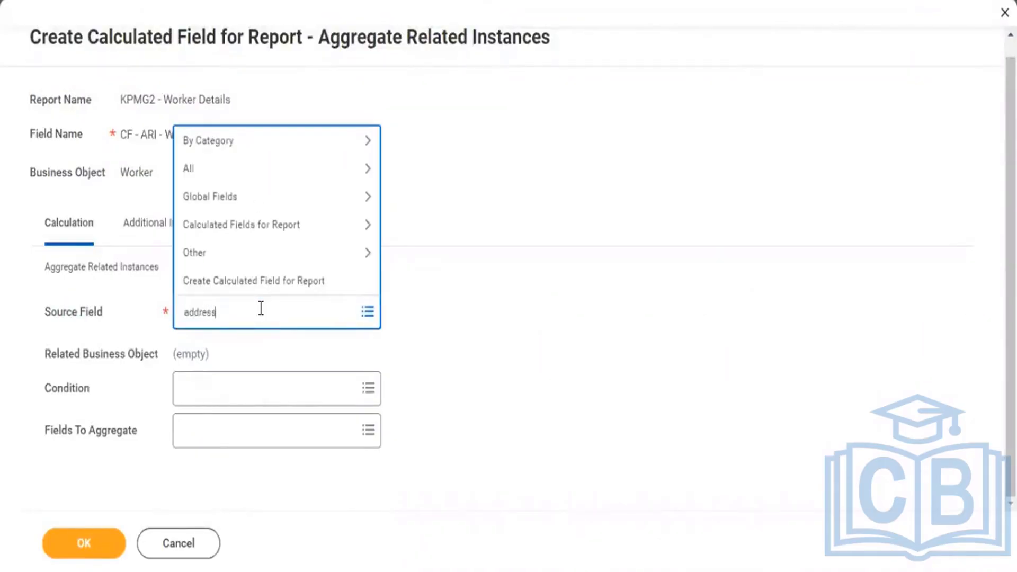
pyautogui.press('Return')
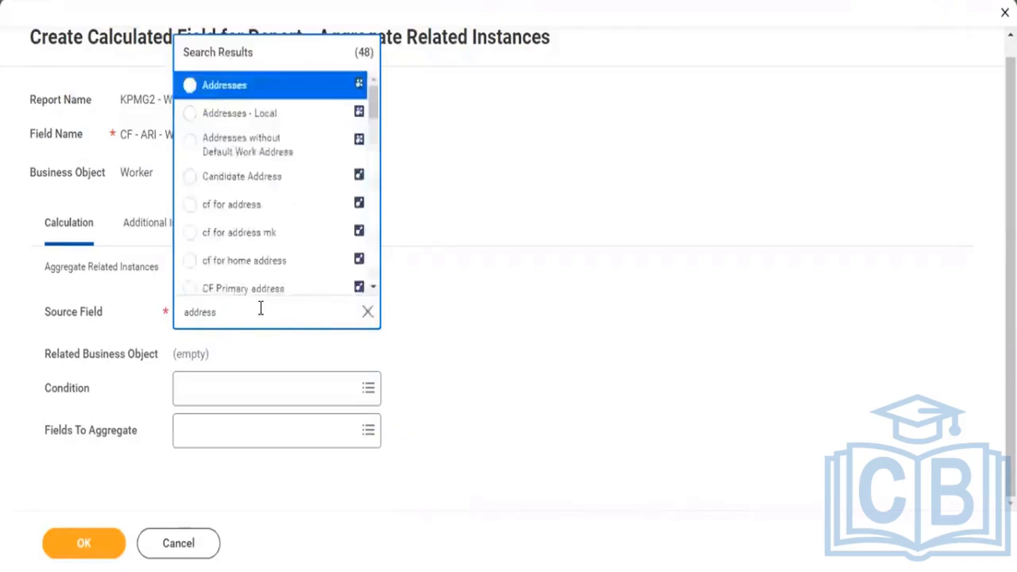
pyautogui.click(228, 86)
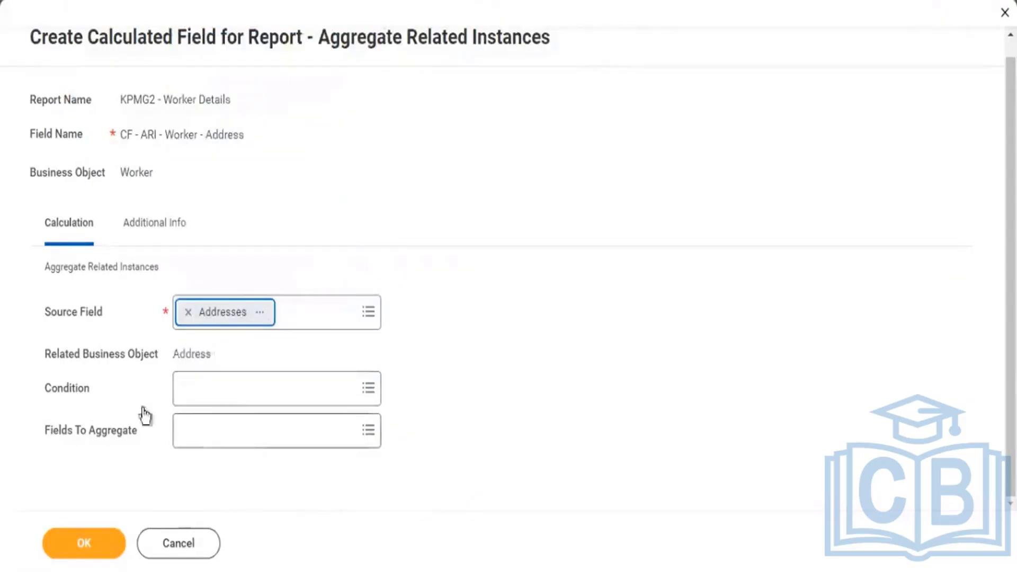
# Review the Condition setting against the Country values in the report output, and check the Related Business Object.
pyautogui.moveTo(51, 390); pyautogui.dragTo(90, 391)
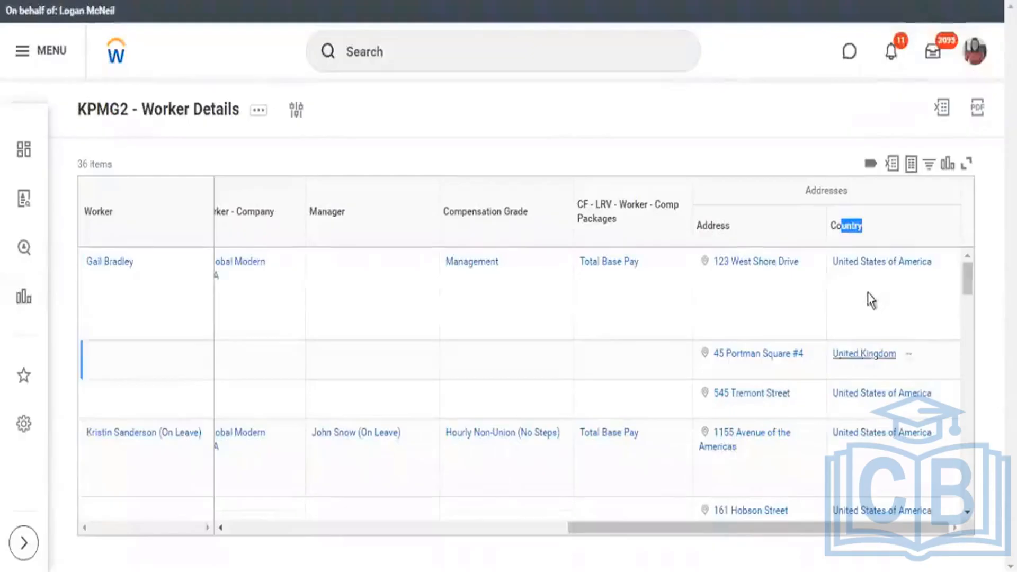
pyautogui.click(860, 404)
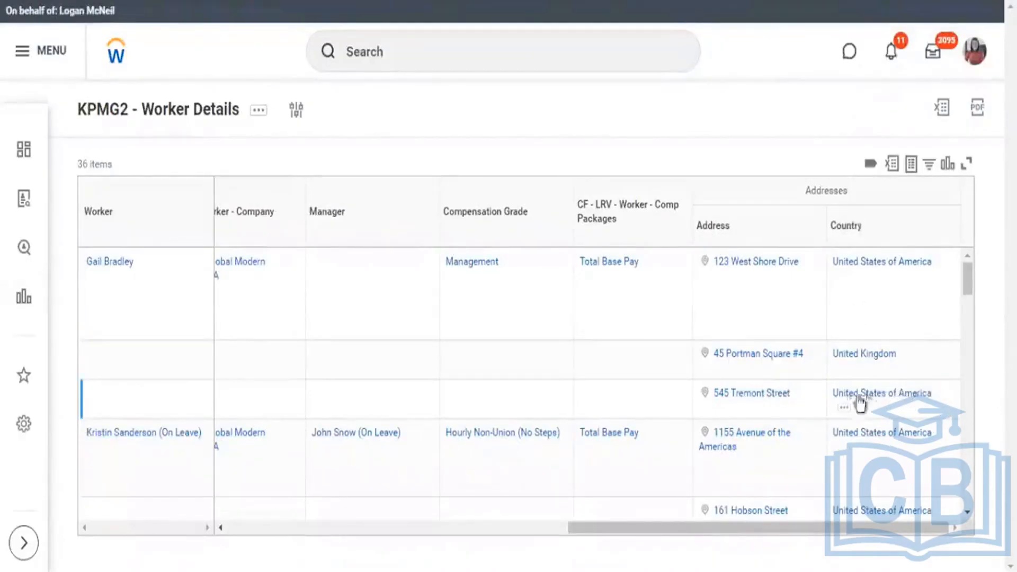
pyautogui.moveTo(931, 393); pyautogui.dragTo(841, 404)
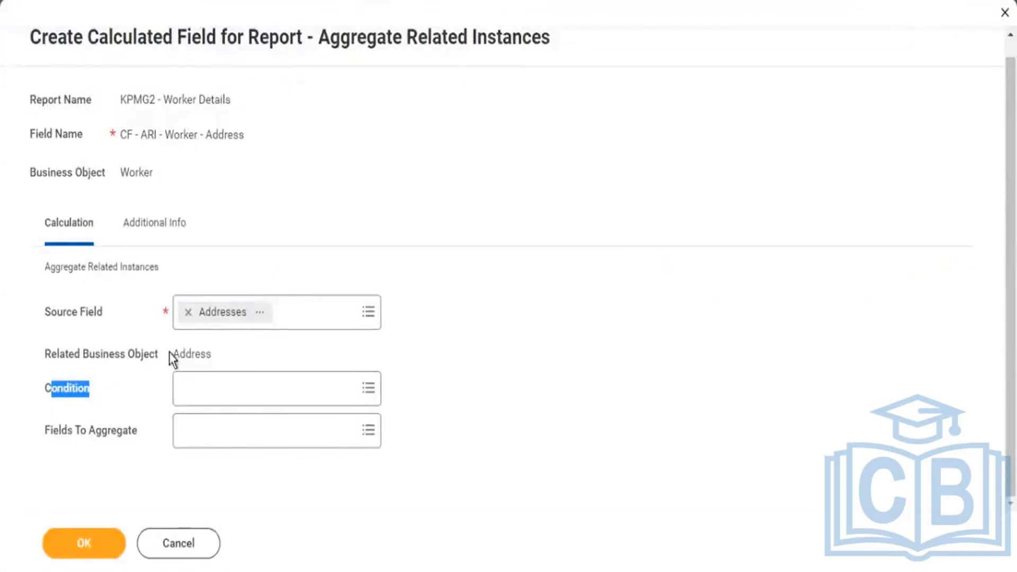
pyautogui.moveTo(170, 354); pyautogui.dragTo(206, 348)
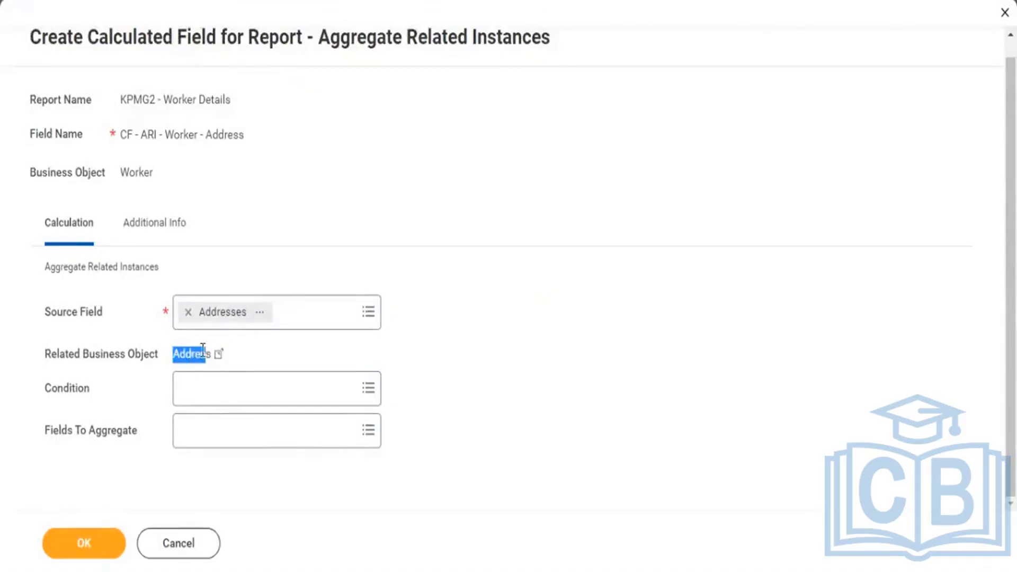
# Search the fields for "Address", set it as the calculated field's Fields To Aggregate, and save the calculated field.
pyautogui.click(217, 430)
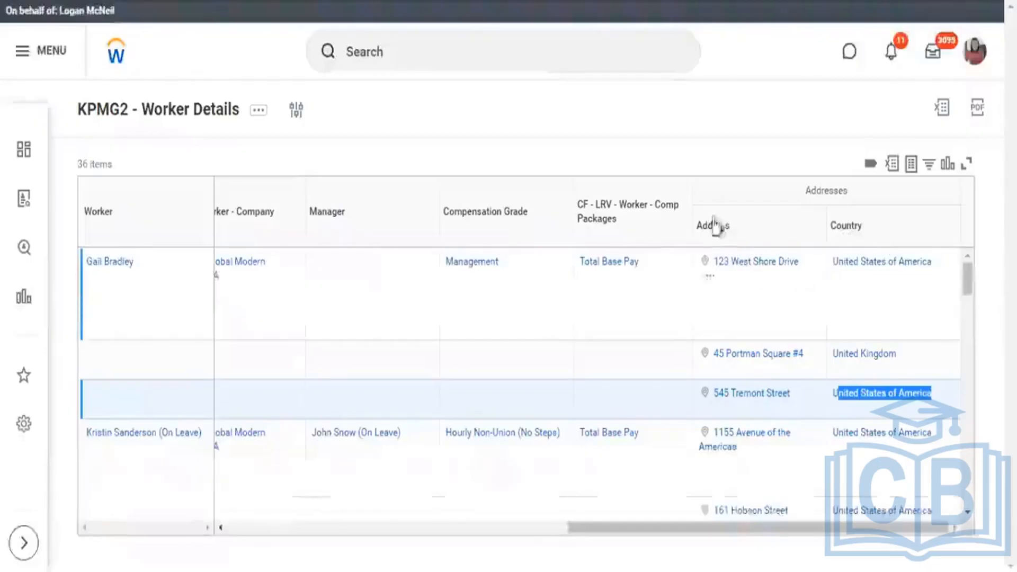
pyautogui.doubleClick(705, 225)
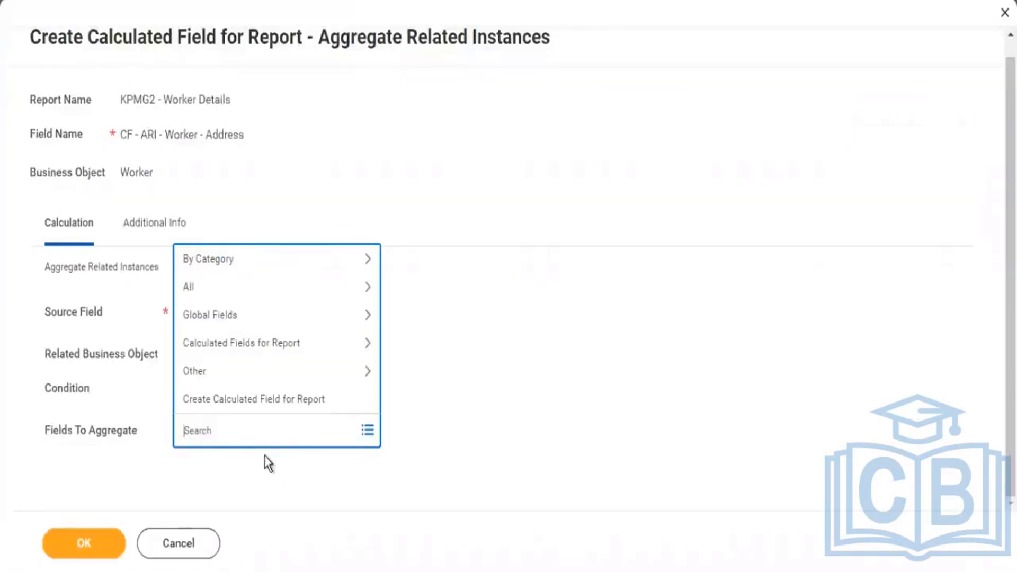
pyautogui.write('Address')
pyautogui.press('Return')
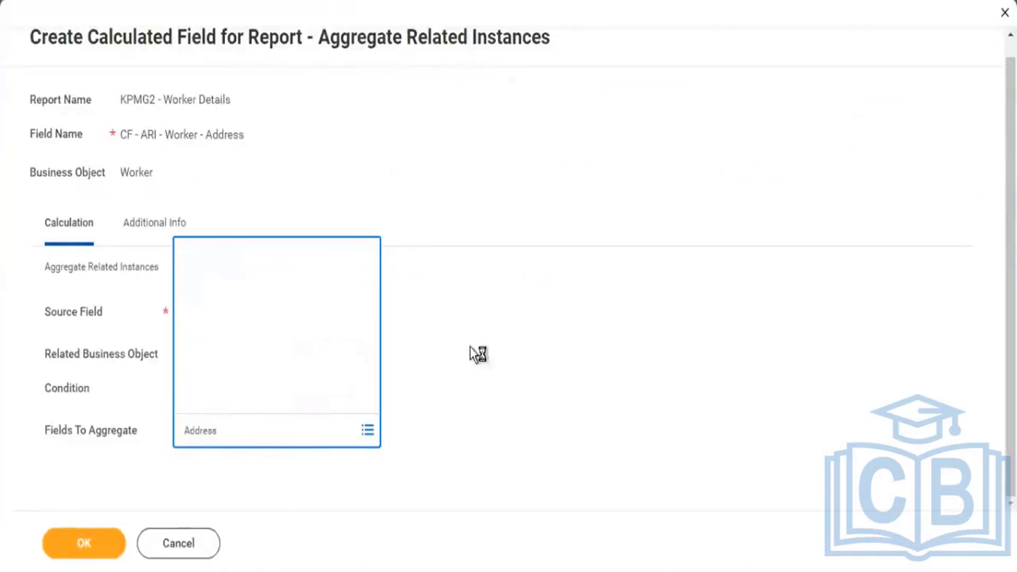
pyautogui.click(219, 318)
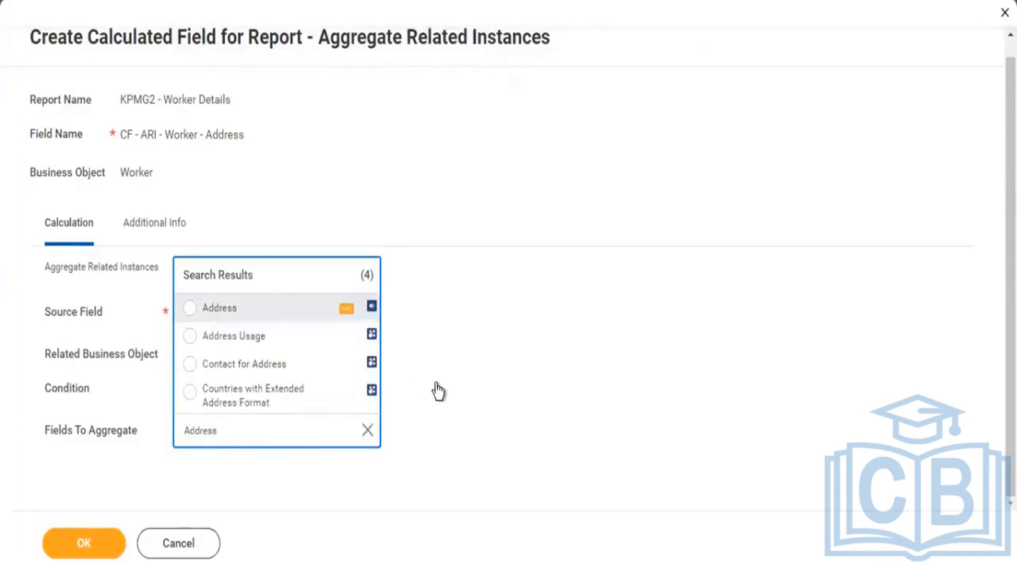
pyautogui.click(440, 392)
pyautogui.click(88, 546)
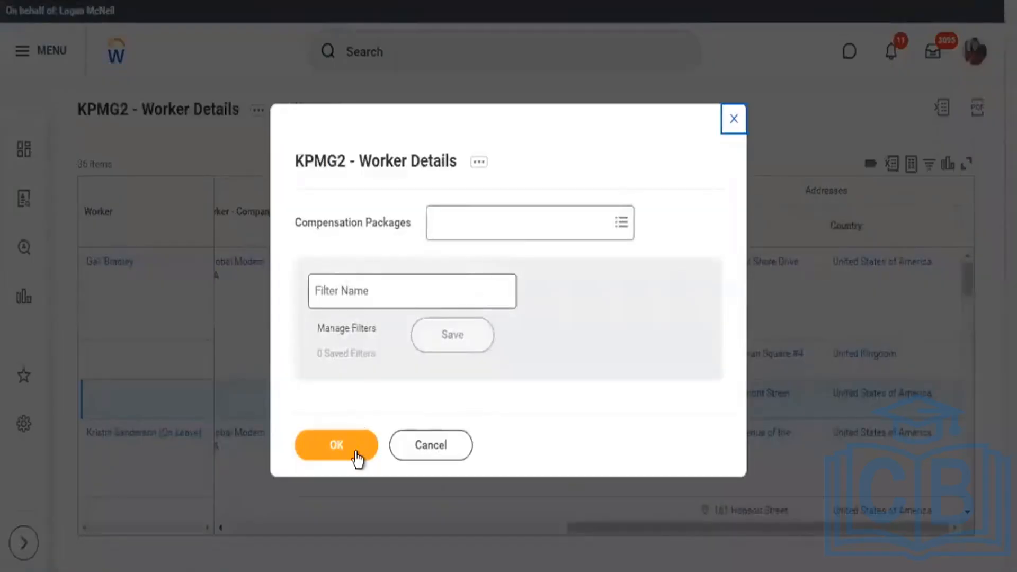
# Run the report without a Compensation Packages filter and compare the CF - ARI - Worker - Address column with the Address and Country columns under Addresses.
pyautogui.click(356, 456)
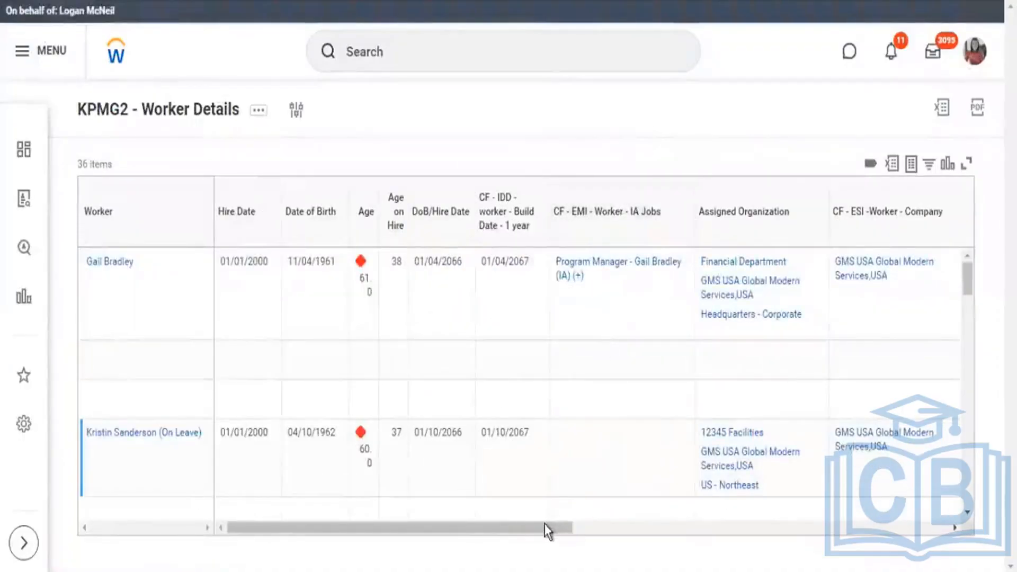
pyautogui.moveTo(700, 529); pyautogui.dragTo(927, 476)
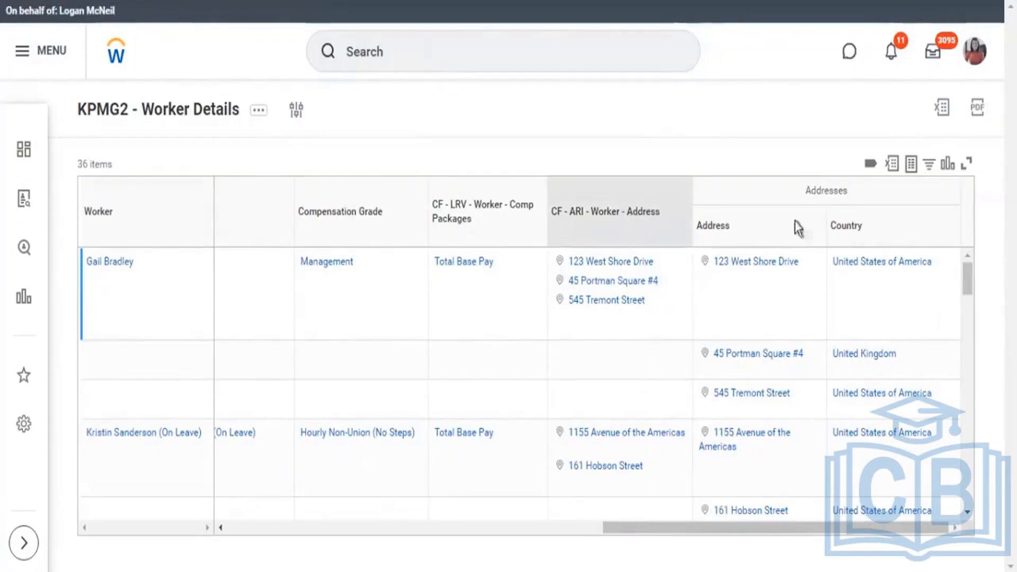
pyautogui.moveTo(860, 191); pyautogui.dragTo(859, 192)
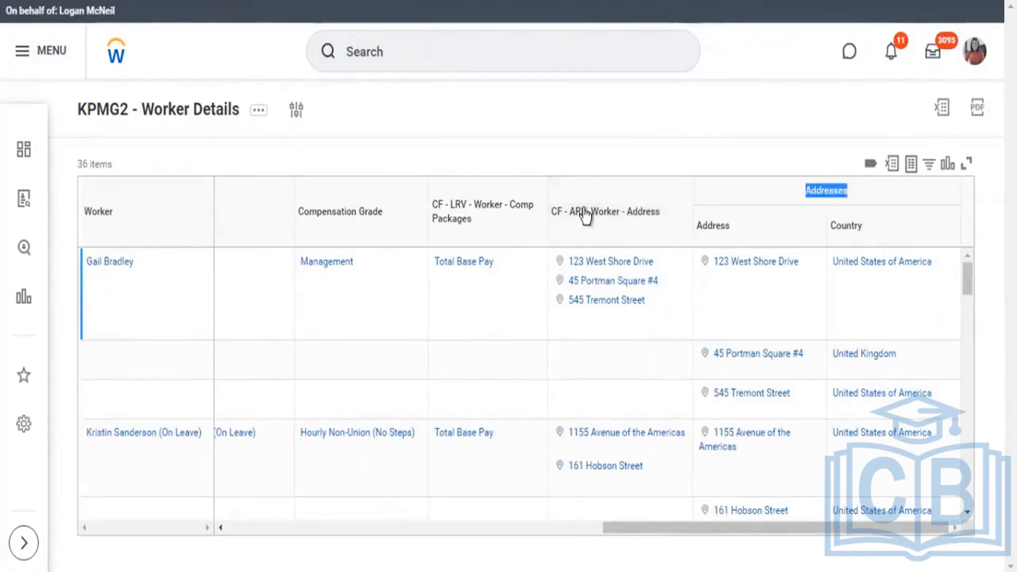
pyautogui.moveTo(612, 212); pyautogui.dragTo(592, 212)
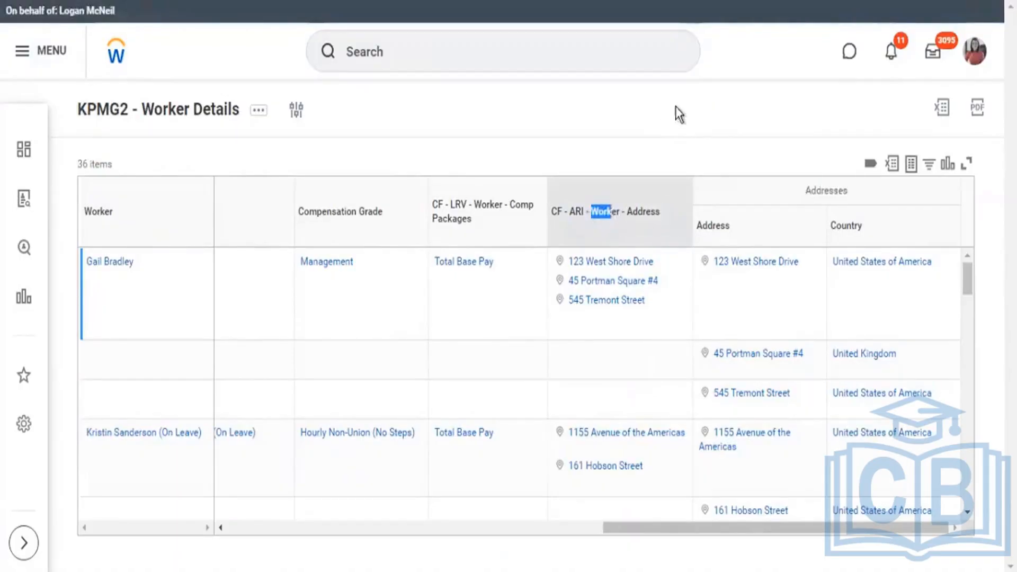
pyautogui.click(701, 120)
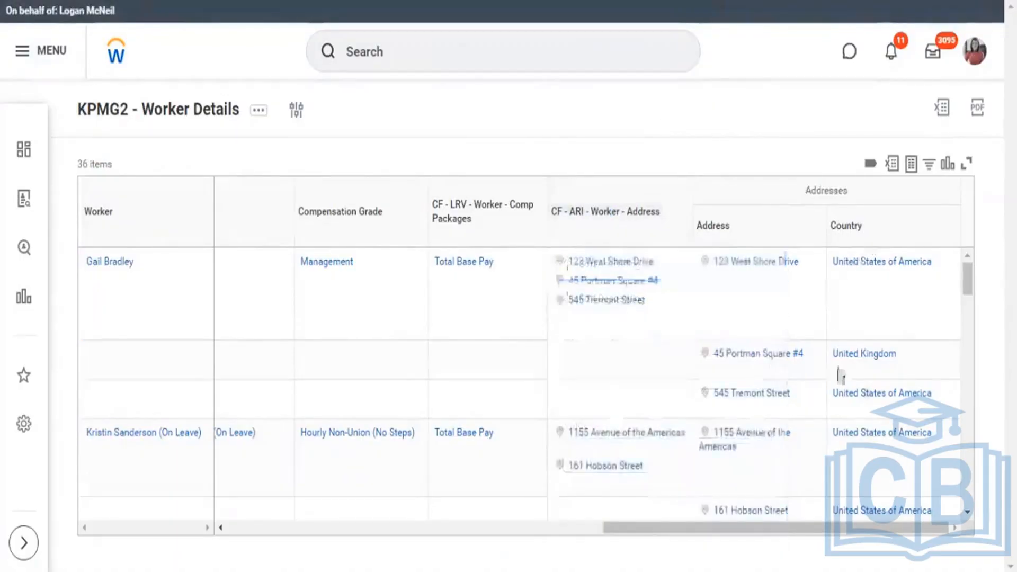
pyautogui.click(886, 395)
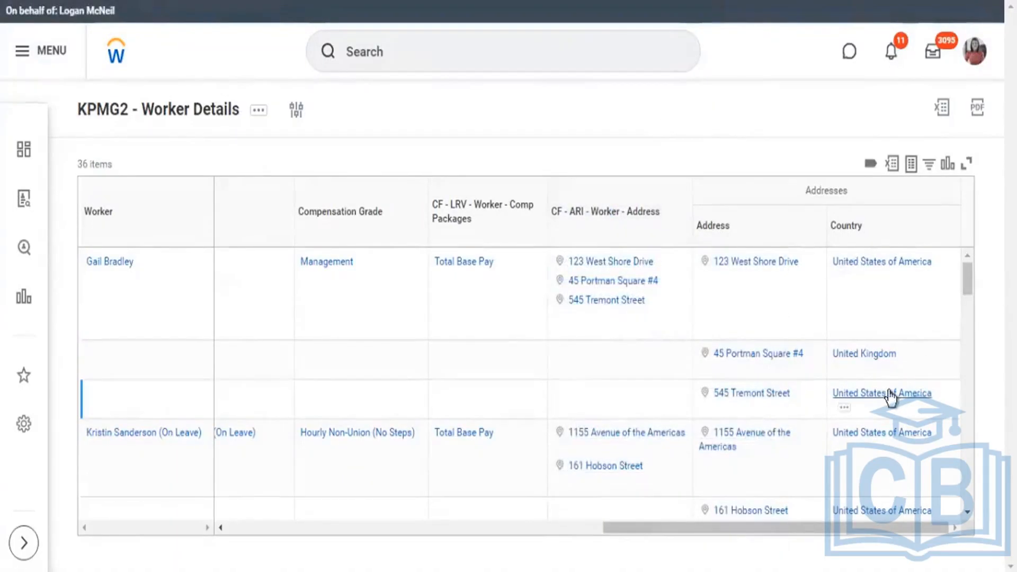
pyautogui.click(872, 267)
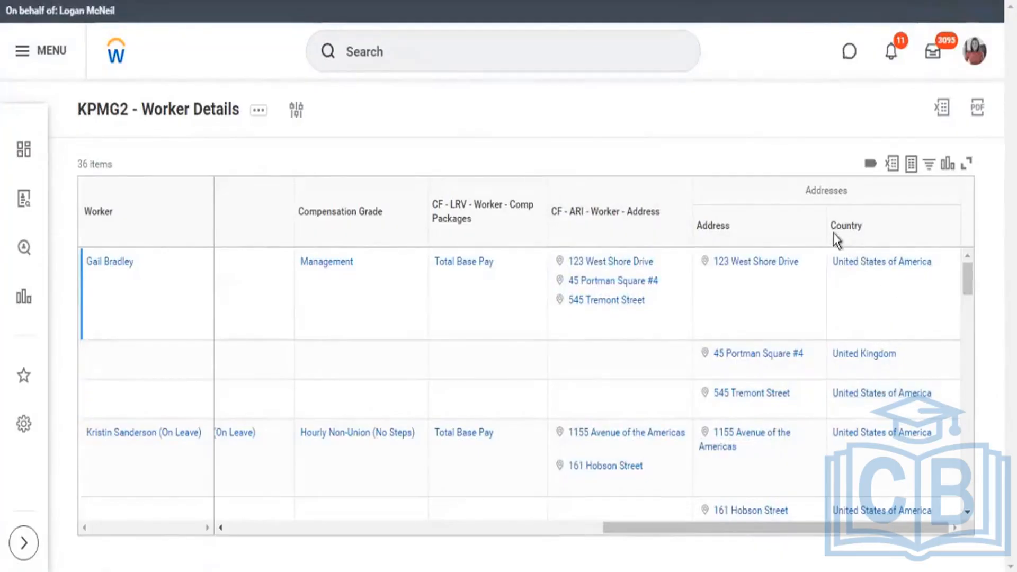
pyautogui.moveTo(830, 226); pyautogui.dragTo(864, 228)
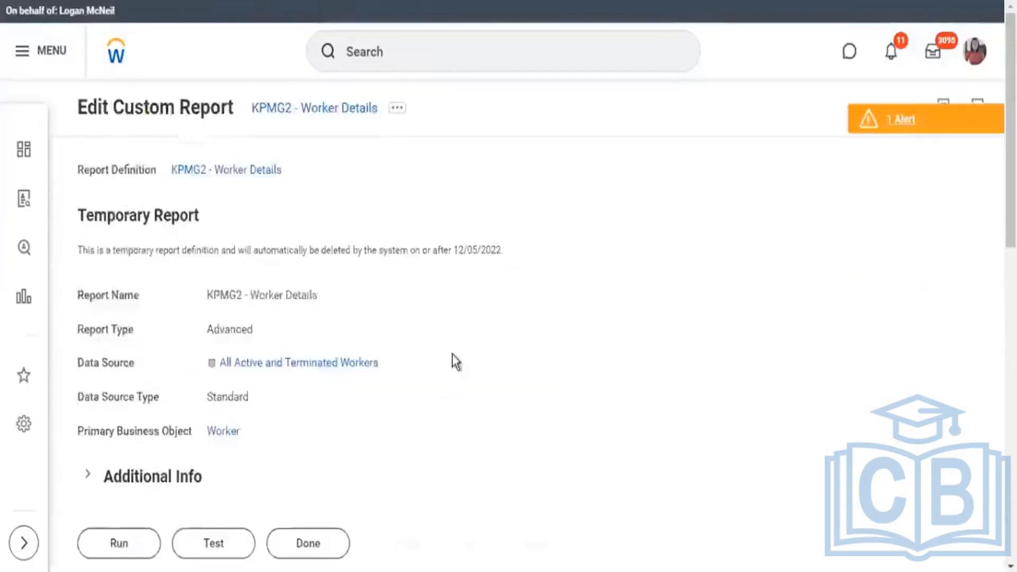
# Edit the calculated field CF - ARI - Worker - Address, replace its Fields To Aggregate with Country, and save it.
pyautogui.scroll(-15, 452, 361)
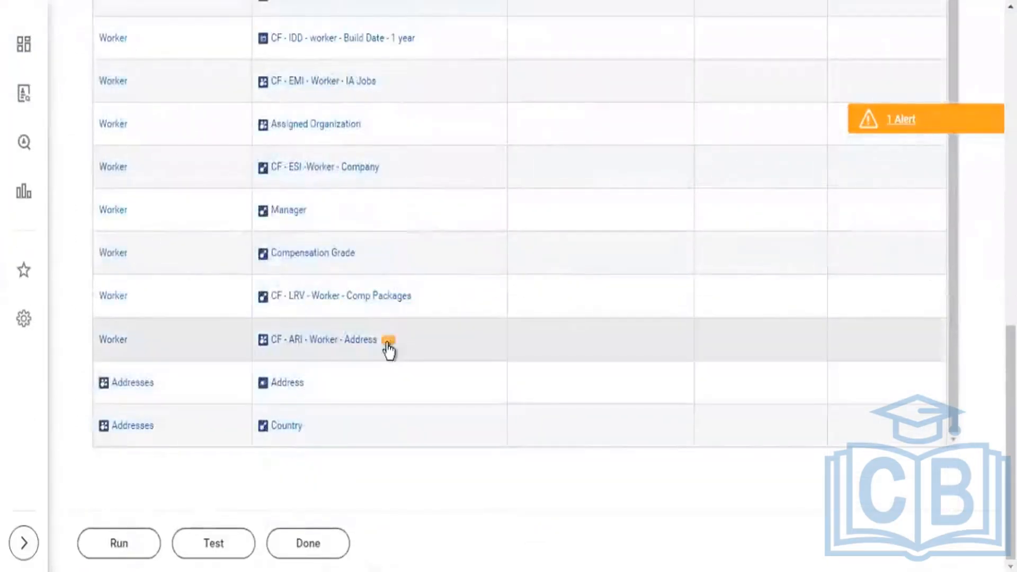
pyautogui.click(389, 342)
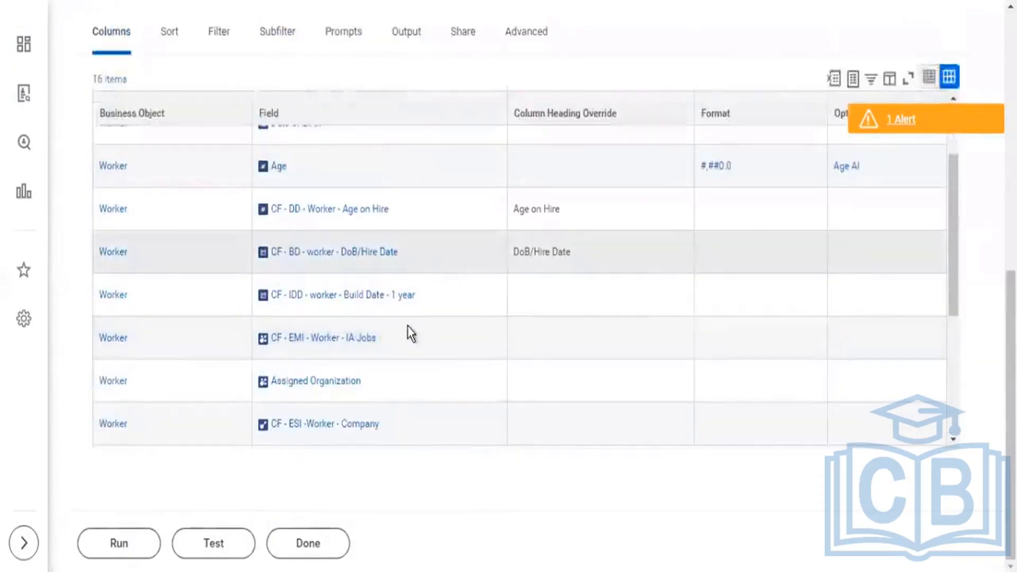
pyautogui.scroll(-5, 408, 327)
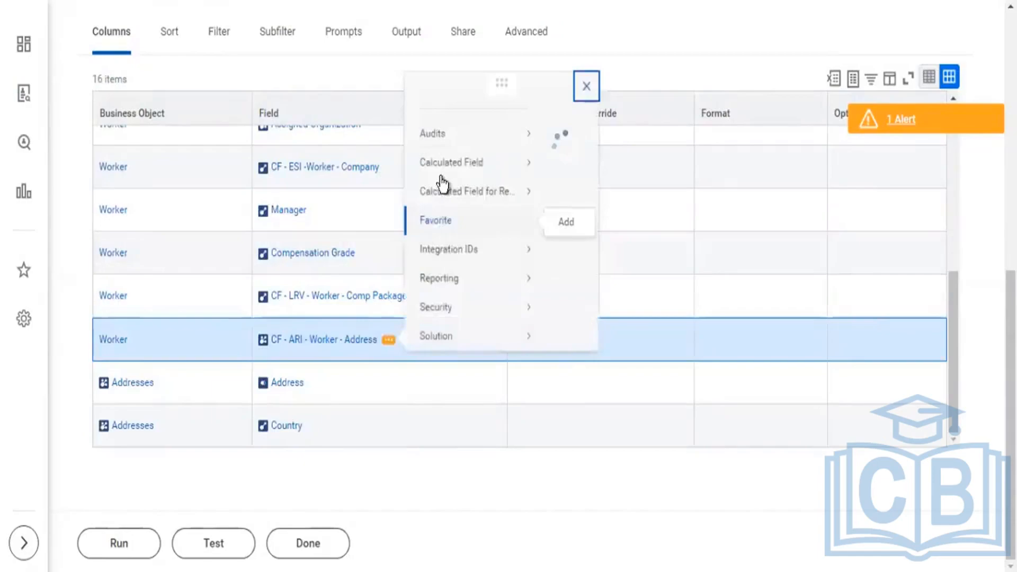
pyautogui.moveTo(460, 159)
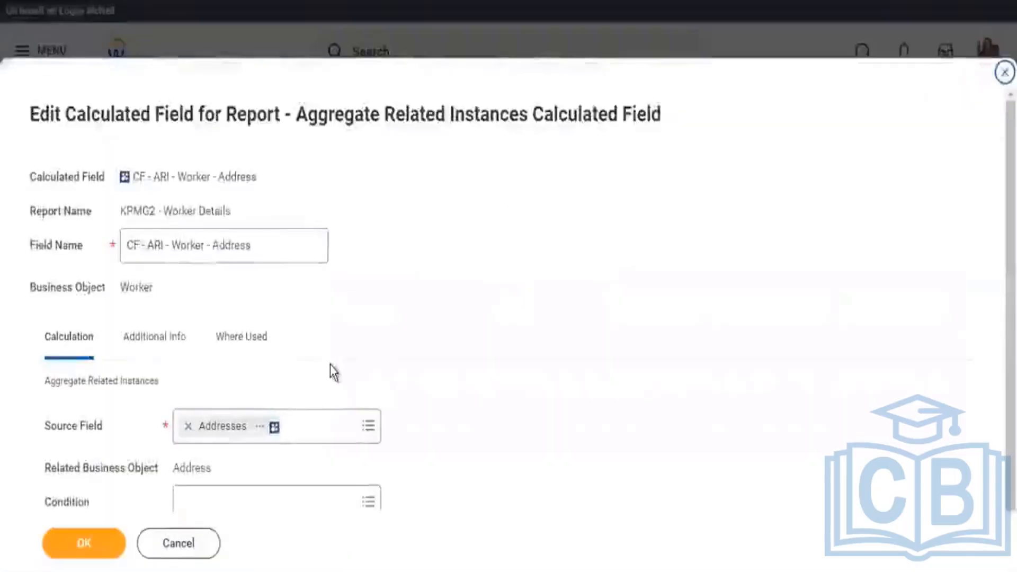
pyautogui.scroll(-2, 376, 403)
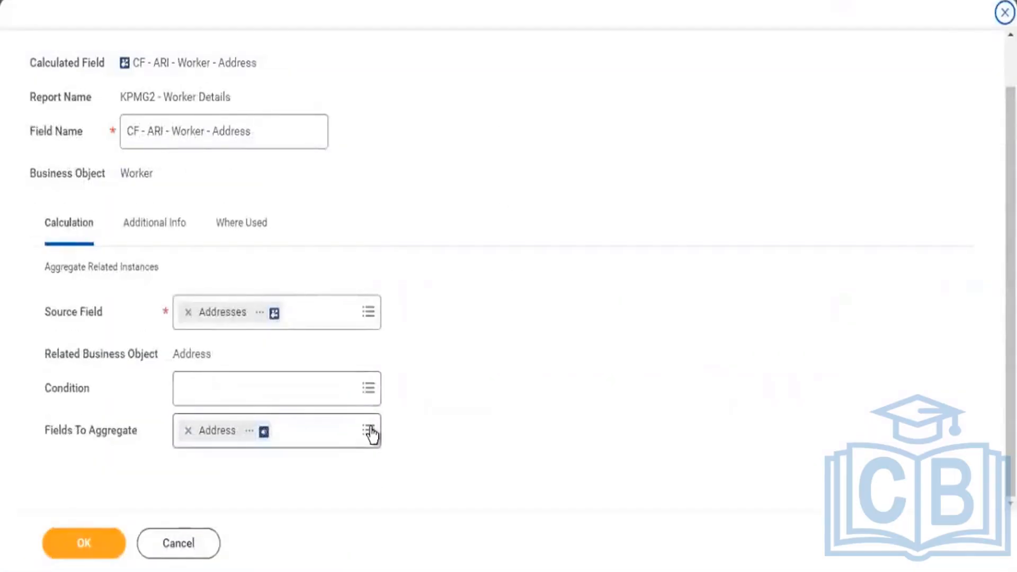
pyautogui.click(371, 432)
pyautogui.write('c')
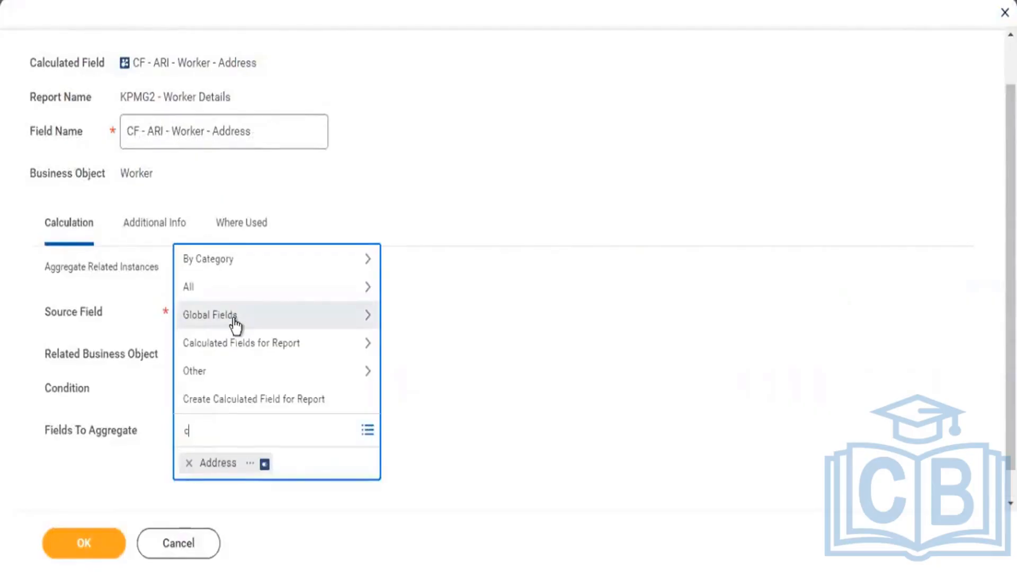
pyautogui.write('ountry')
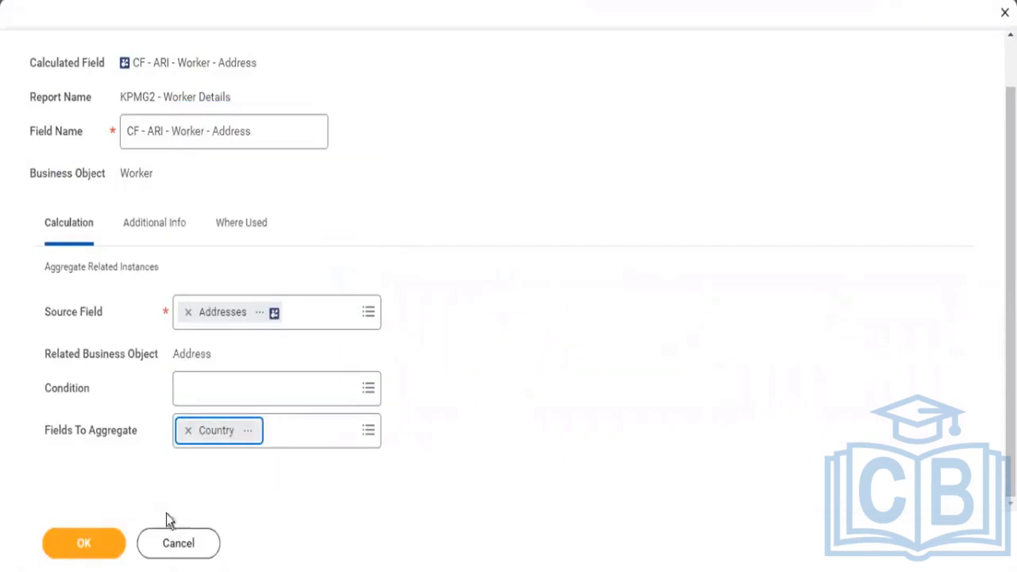
pyautogui.click(94, 552)
pyautogui.click(93, 551)
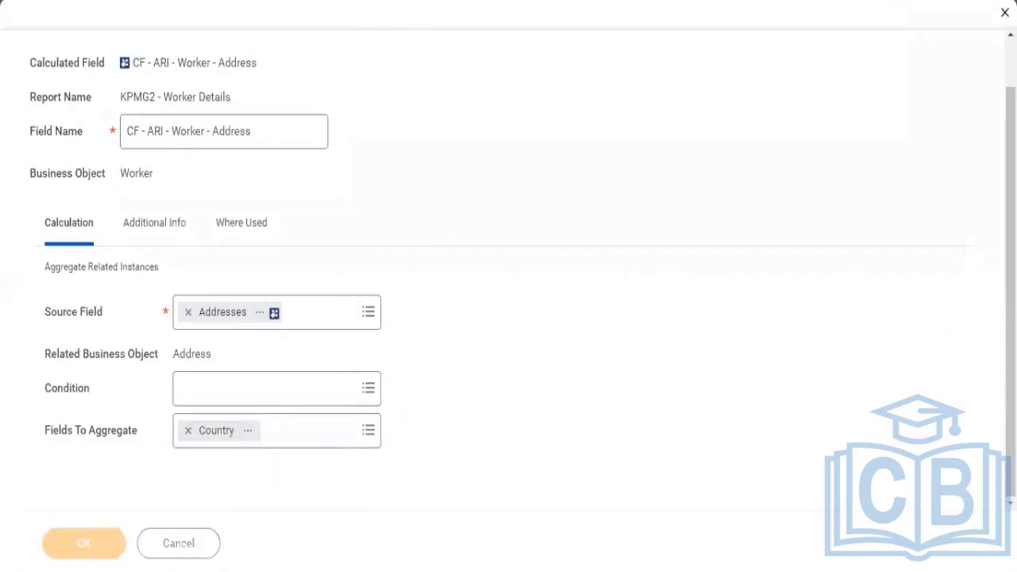
# Rerun the report with Compensation Packages blank and check the CF - ARI - Worker - Address values against each worker's Country rows.
pyautogui.click(317, 1)
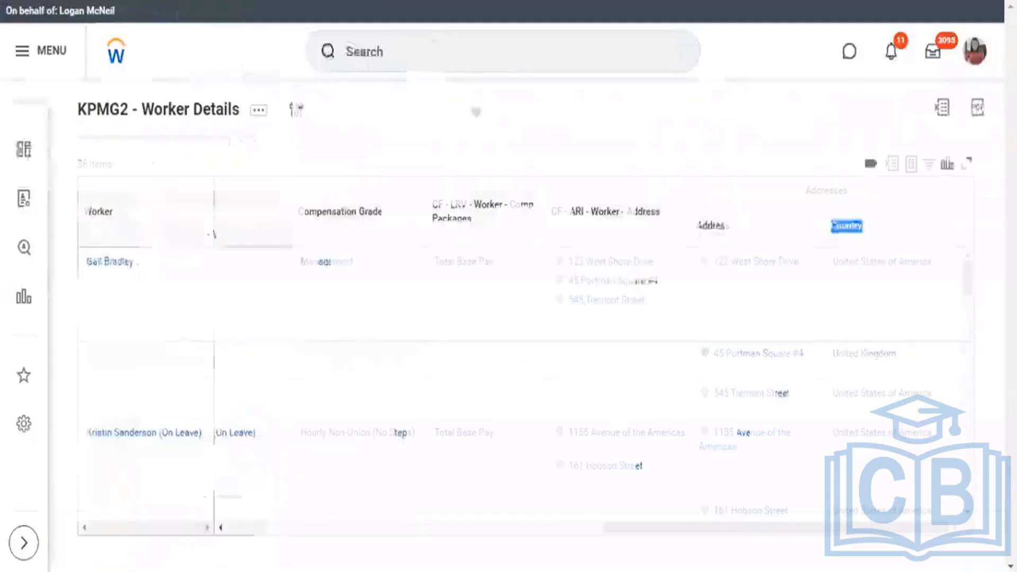
pyautogui.click(297, 111)
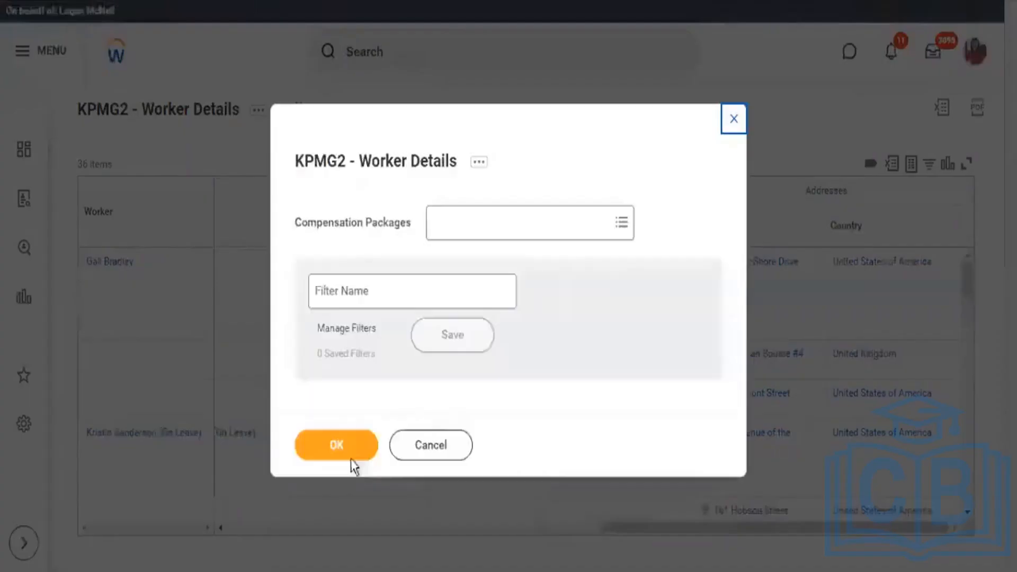
pyautogui.click(341, 447)
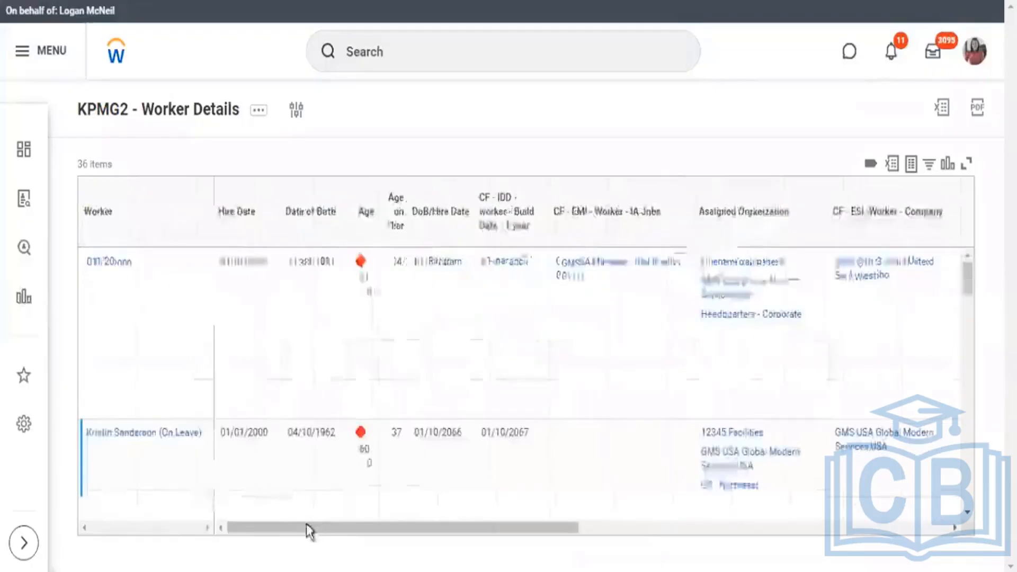
pyautogui.moveTo(307, 527); pyautogui.dragTo(945, 545)
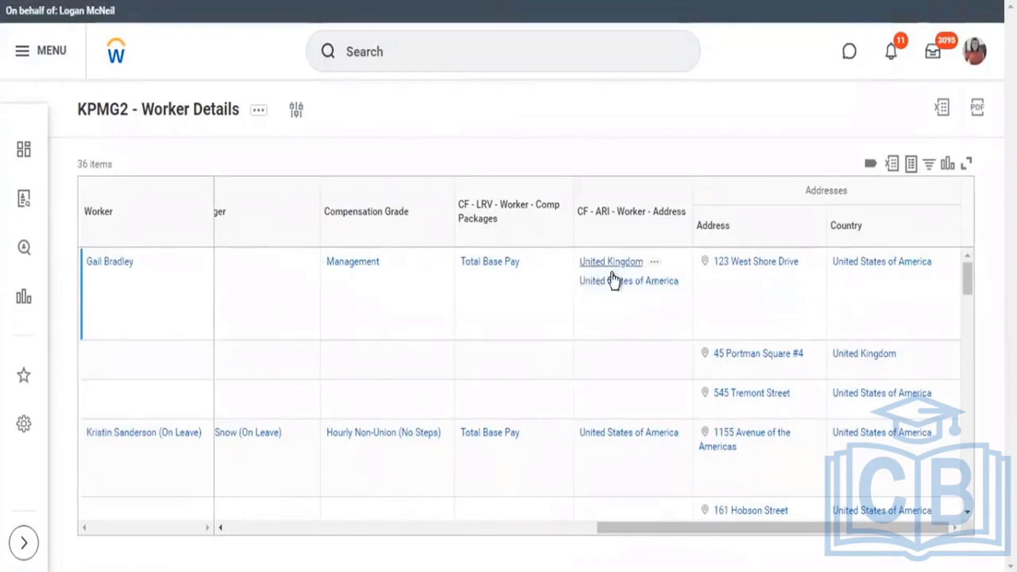
pyautogui.scroll(-2, 609, 346)
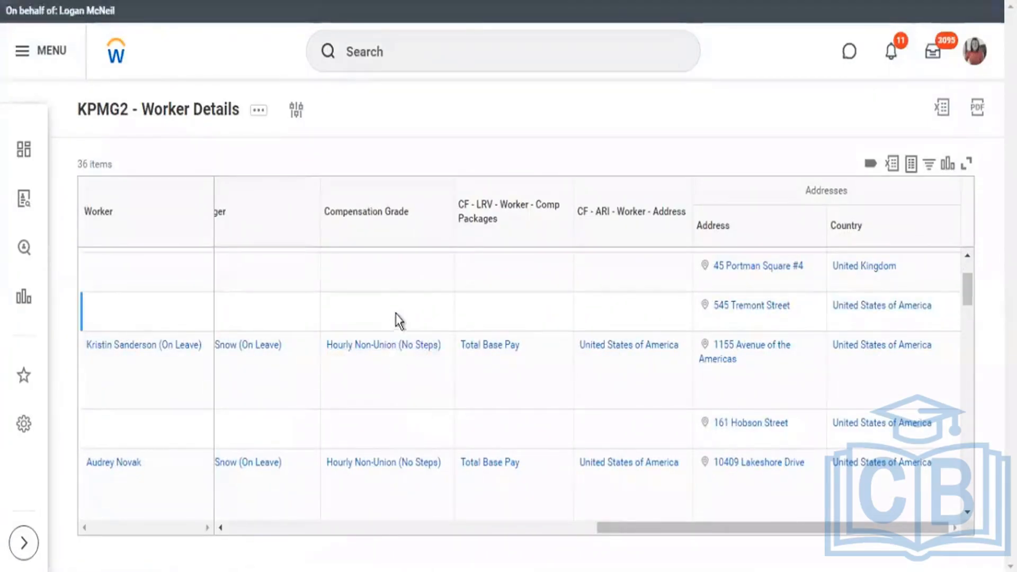
pyautogui.scroll(2, 643, 345)
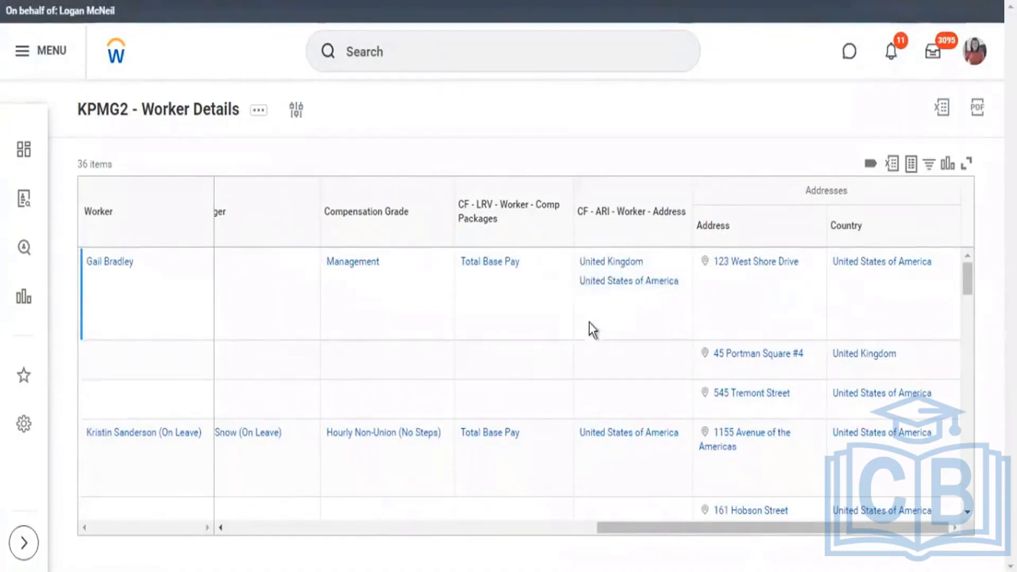
pyautogui.scroll(-2, 609, 347)
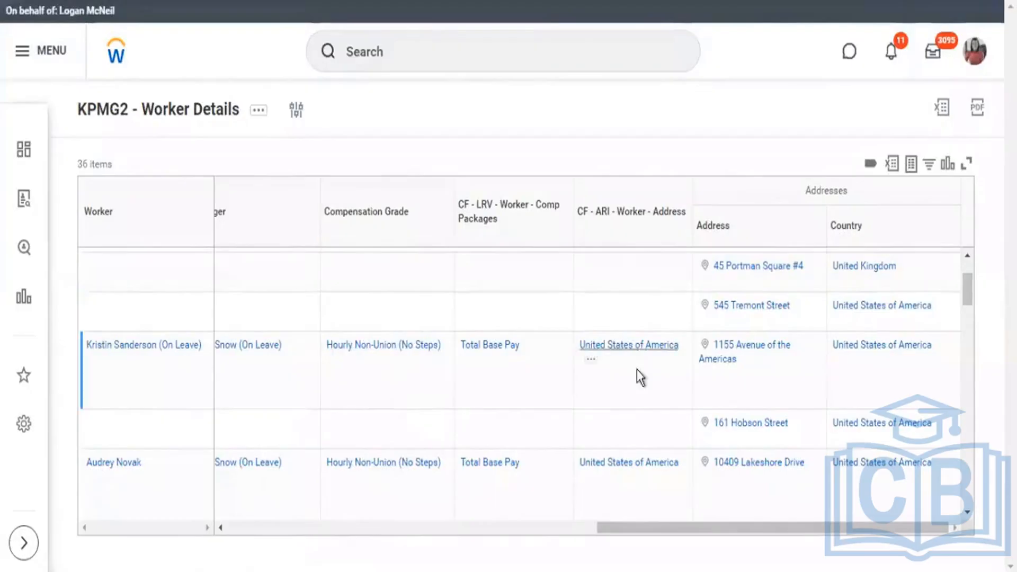
pyautogui.scroll(2, 638, 355)
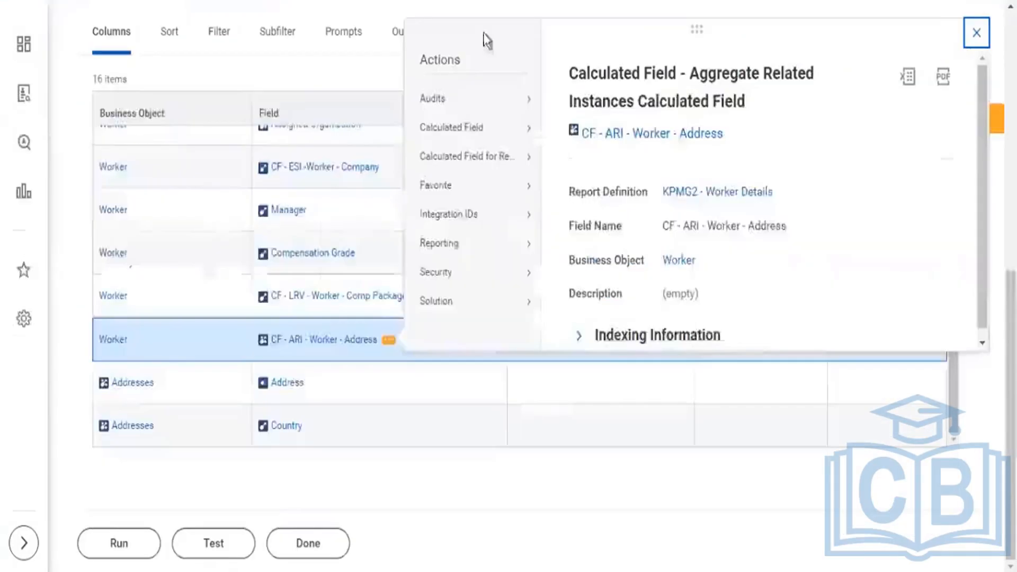
# Close the calculated field details and open the custom report KPMG2 - Worker Details for editing.
pyautogui.click(977, 44)
pyautogui.scroll(3, 501, 68)
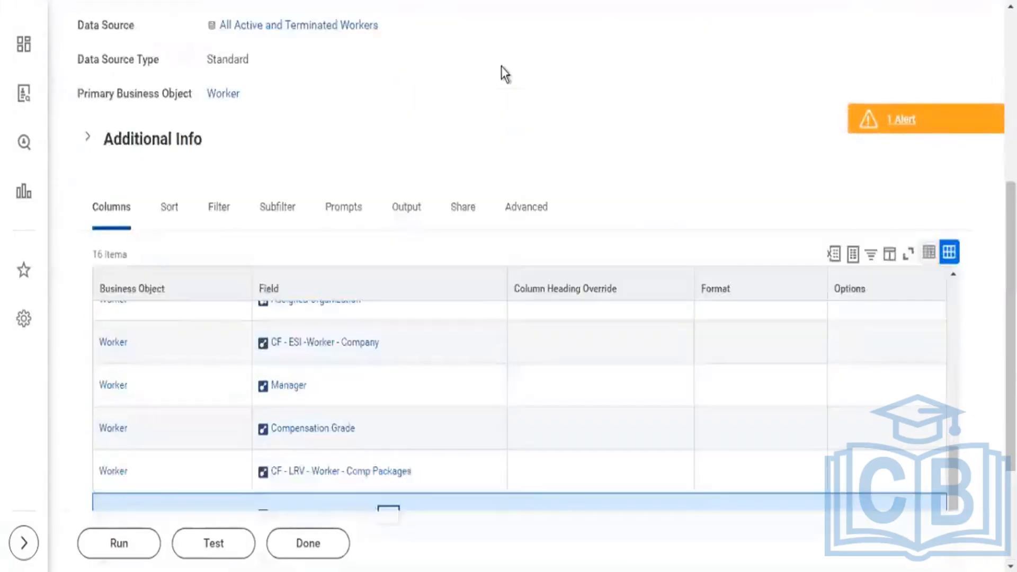
pyautogui.scroll(2, 501, 55)
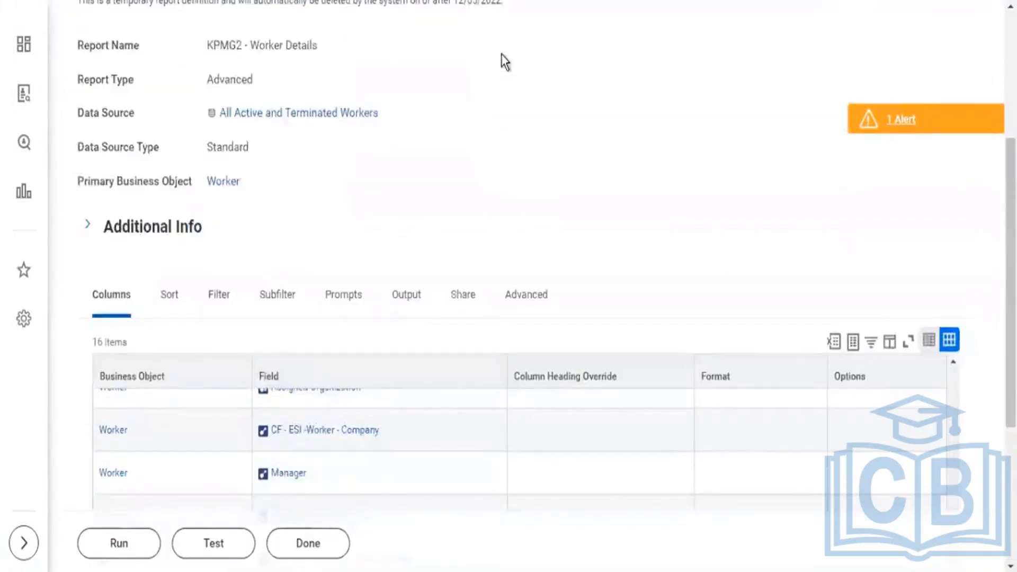
pyautogui.scroll(3, 501, 55)
pyautogui.click(397, 34)
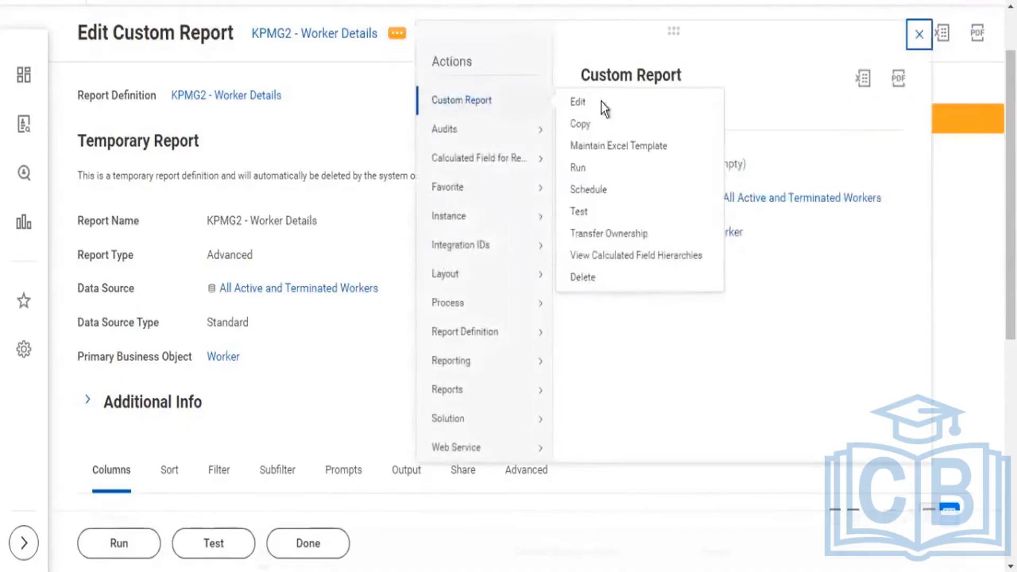
pyautogui.click(422, 88)
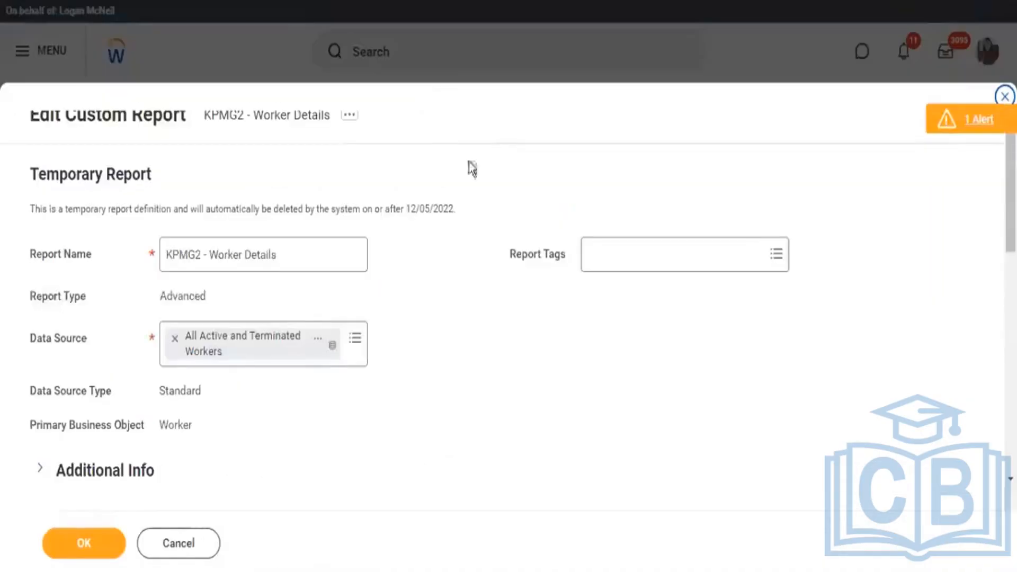
# Remove the Age, Hire Date and Date of Birth columns from the report definition.
pyautogui.scroll(-10, 508, 219)
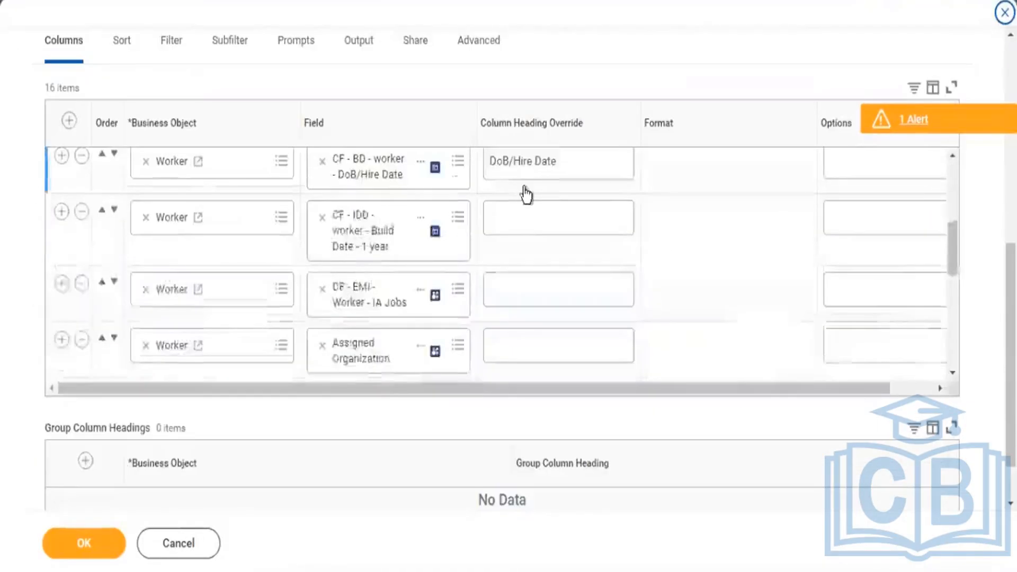
pyautogui.scroll(-3, 523, 189)
pyautogui.scroll(-5, 526, 195)
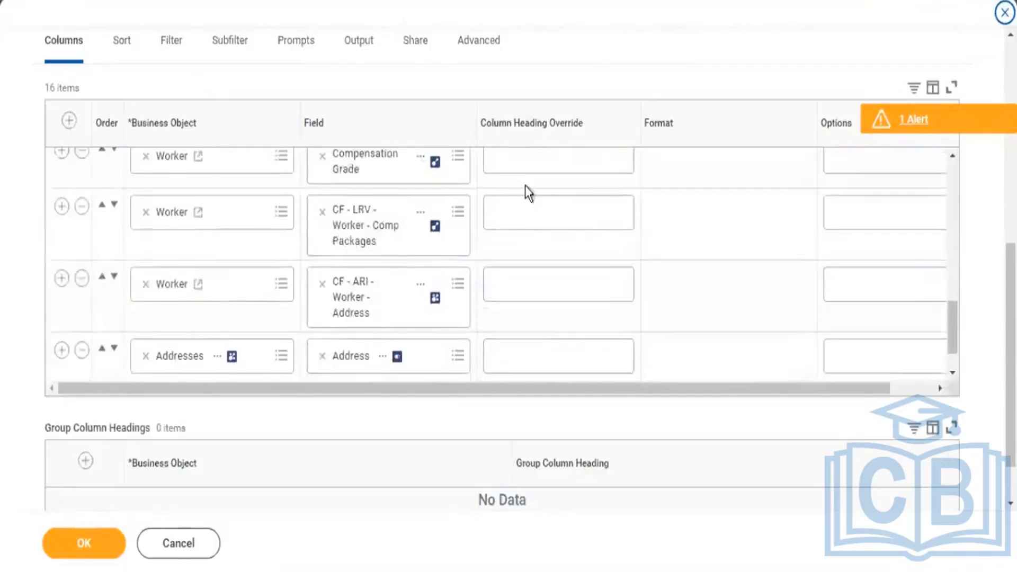
pyautogui.scroll(-2, 525, 183)
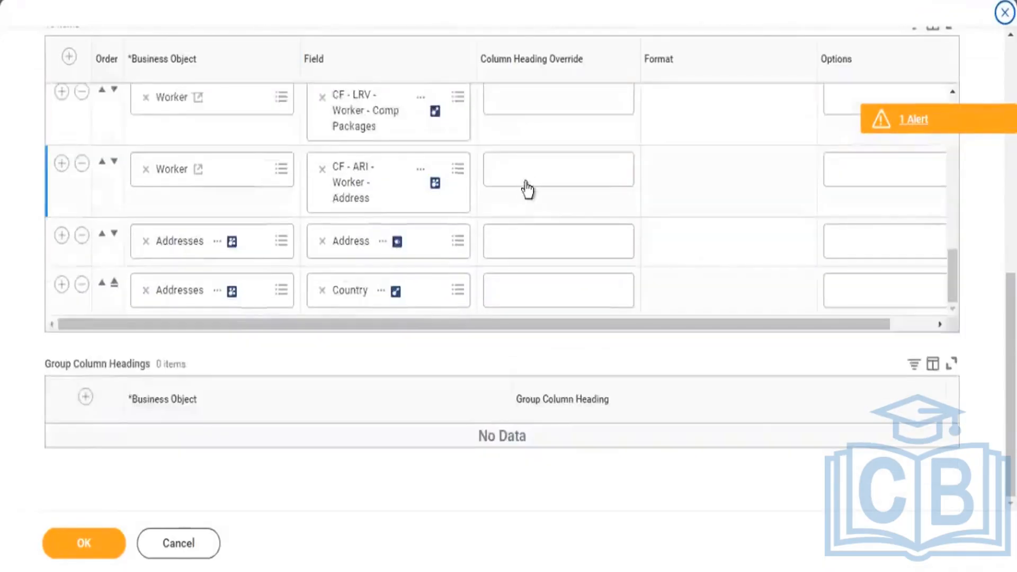
pyautogui.scroll(5, 526, 188)
pyautogui.scroll(6, 527, 188)
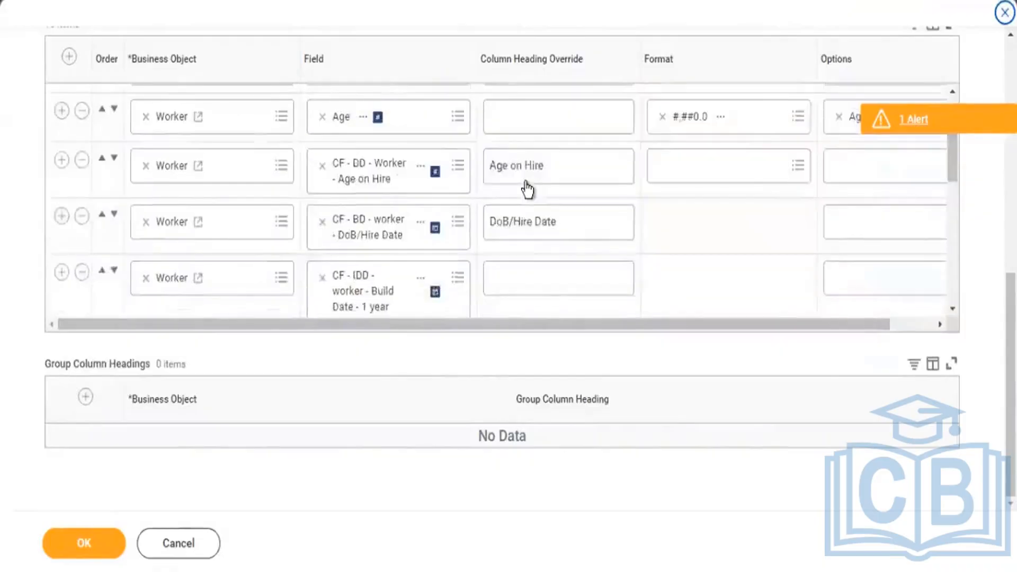
pyautogui.scroll(4, 526, 183)
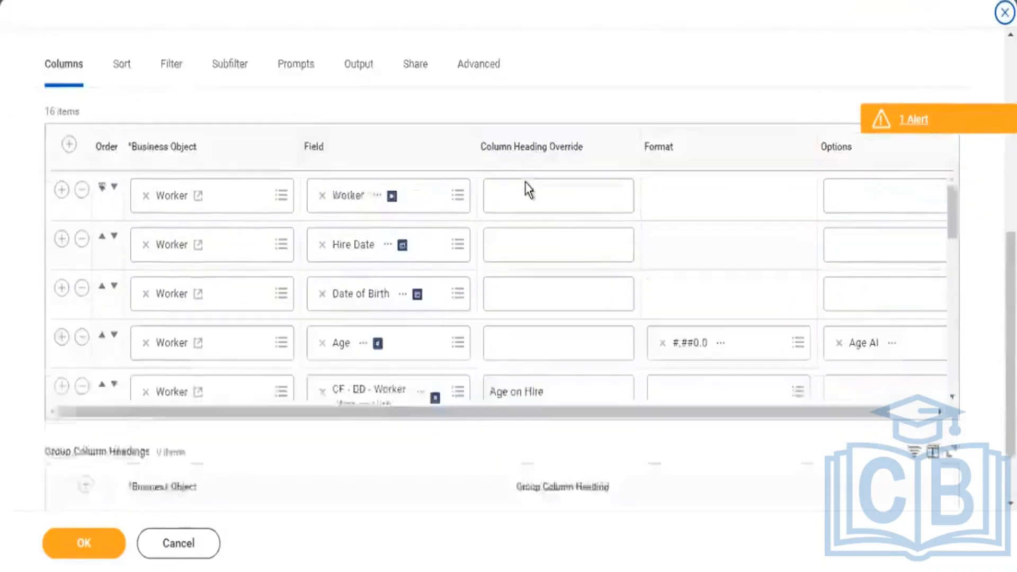
pyautogui.scroll(-2, 501, 289)
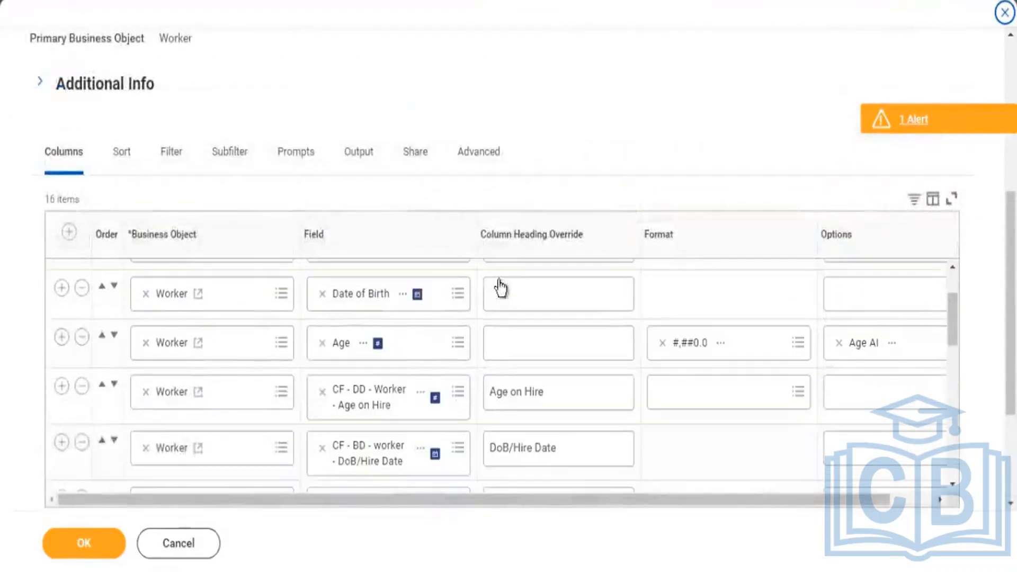
pyautogui.click(81, 337)
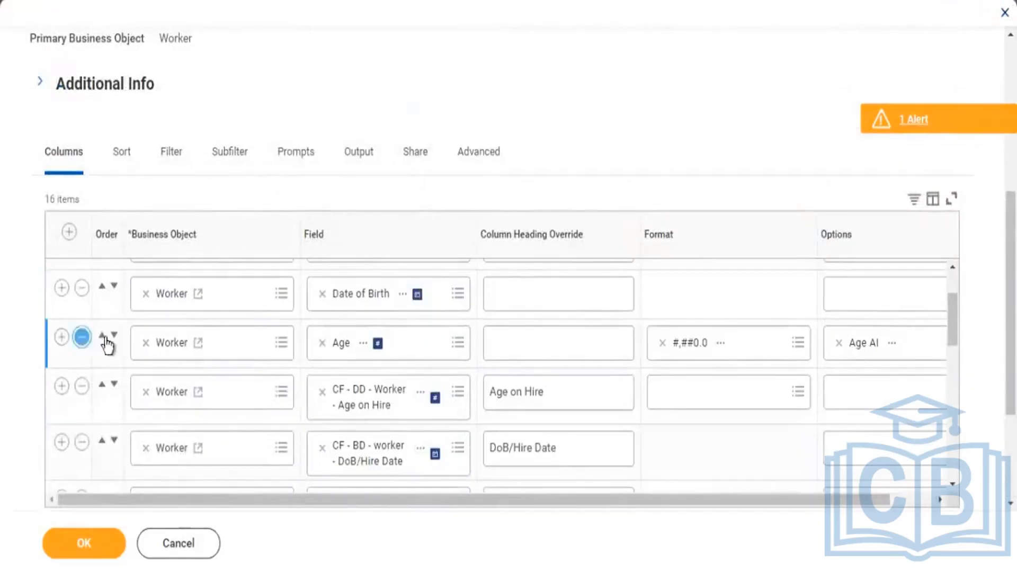
pyautogui.click(83, 335)
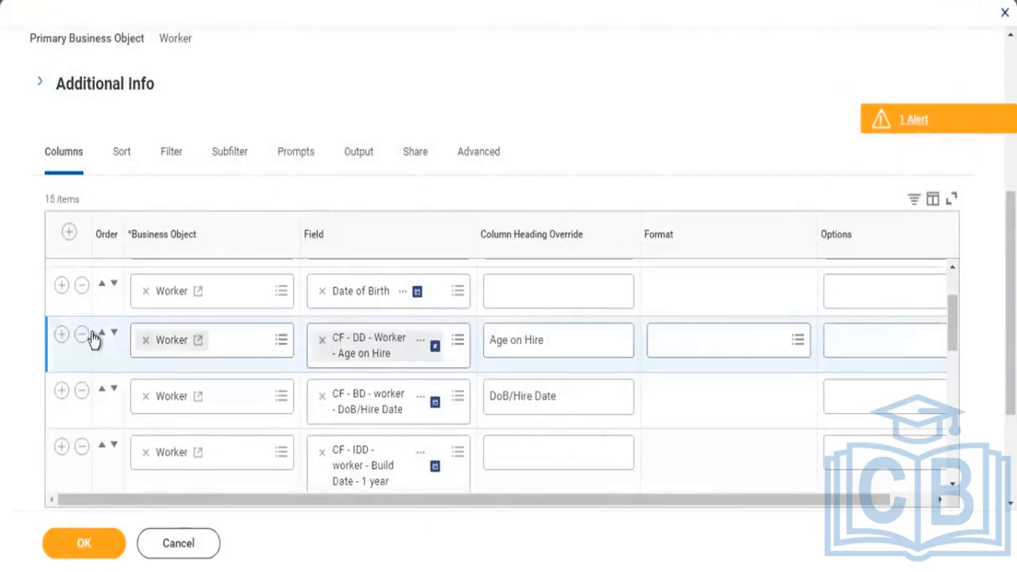
pyautogui.scroll(2, 88, 360)
pyautogui.click(81, 325)
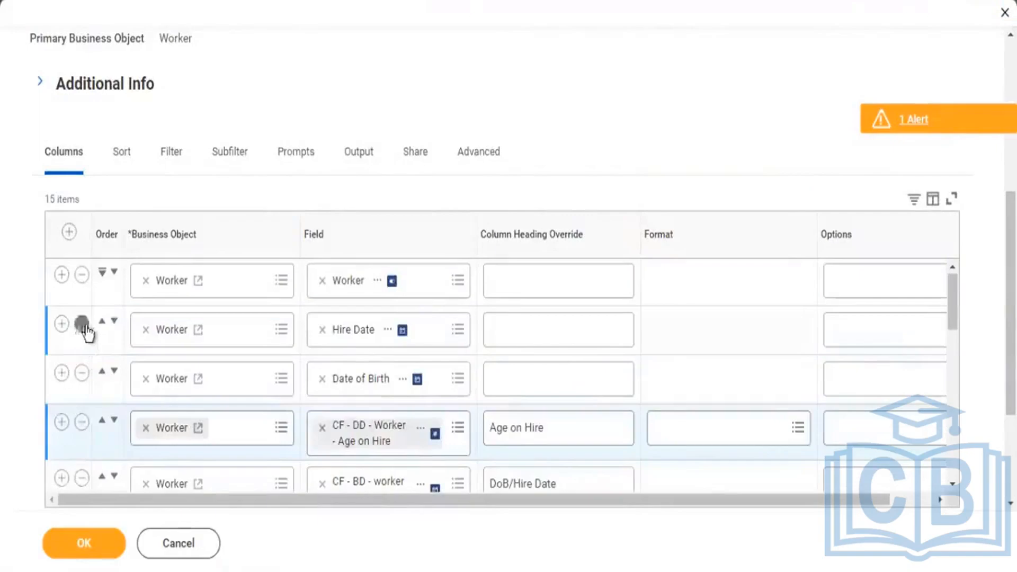
pyautogui.click(82, 325)
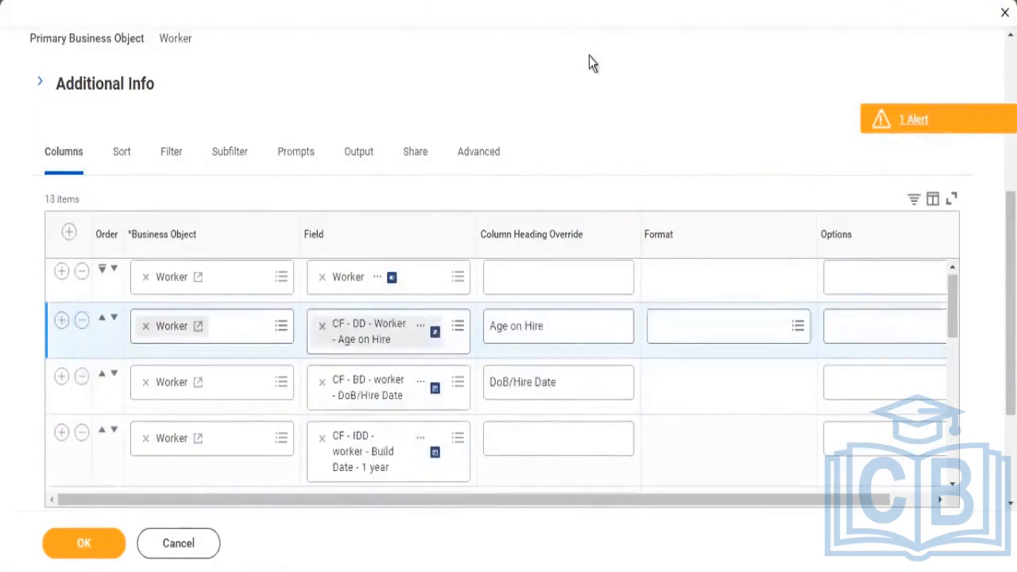
# Remove the Assigned Organization and Compensation Grade columns, plus the Country and Address columns under Addresses.
pyautogui.scroll(-3, 586, 133)
pyautogui.scroll(-3, 578, 180)
pyautogui.scroll(-2, 578, 180)
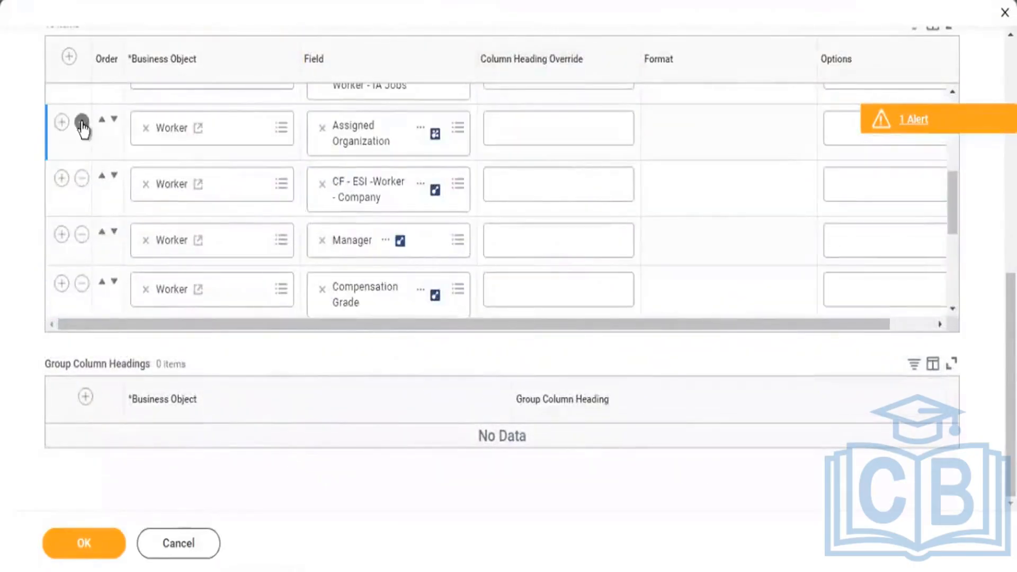
pyautogui.click(81, 122)
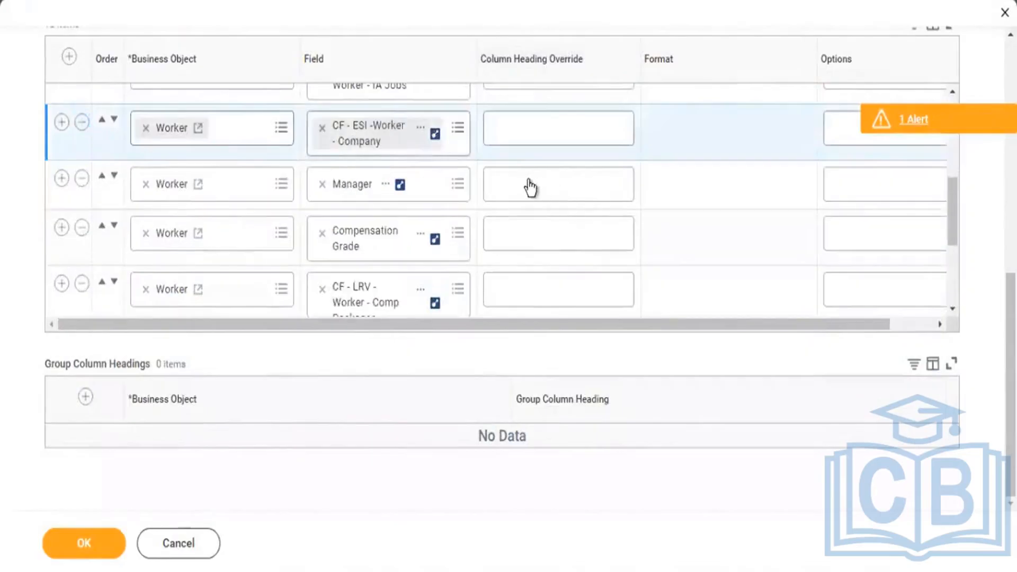
pyautogui.scroll(-3, 529, 186)
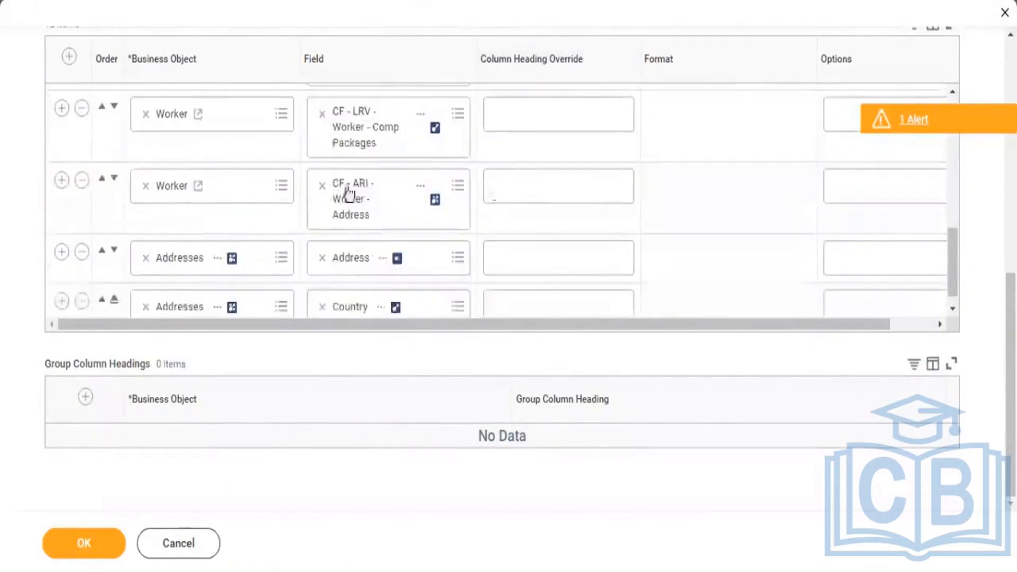
pyautogui.scroll(2, 162, 151)
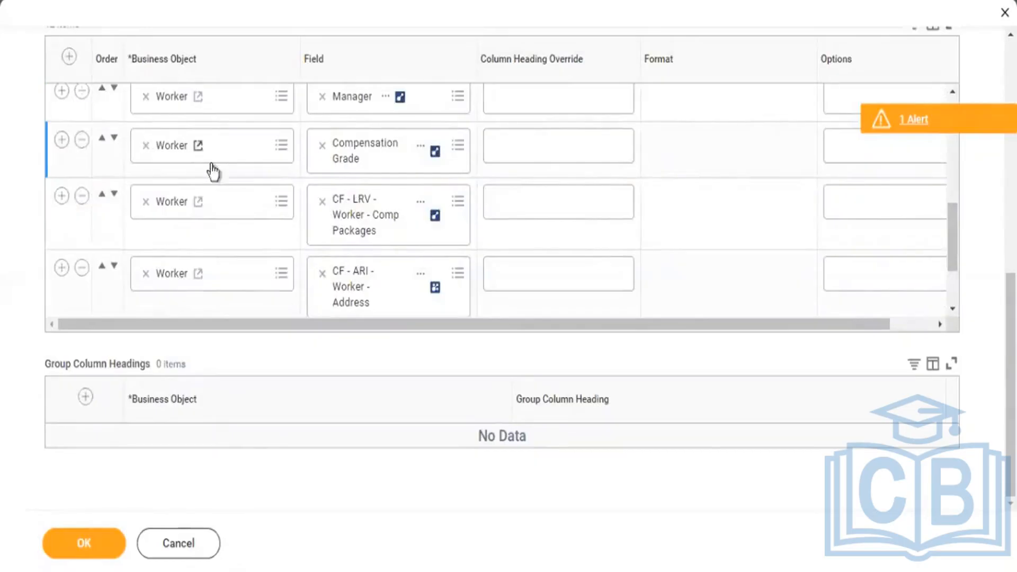
pyautogui.click(82, 141)
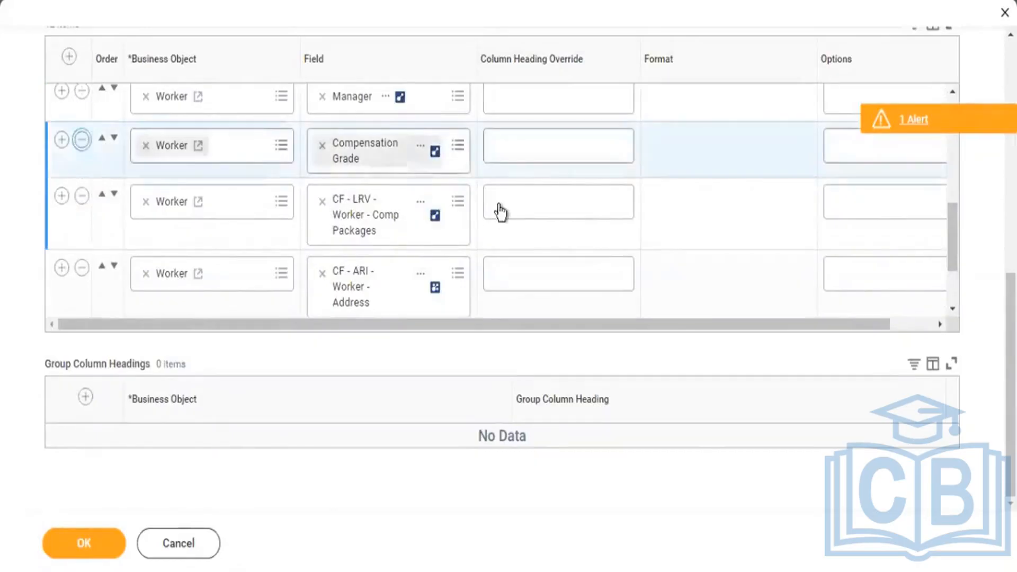
pyautogui.scroll(-1, 493, 201)
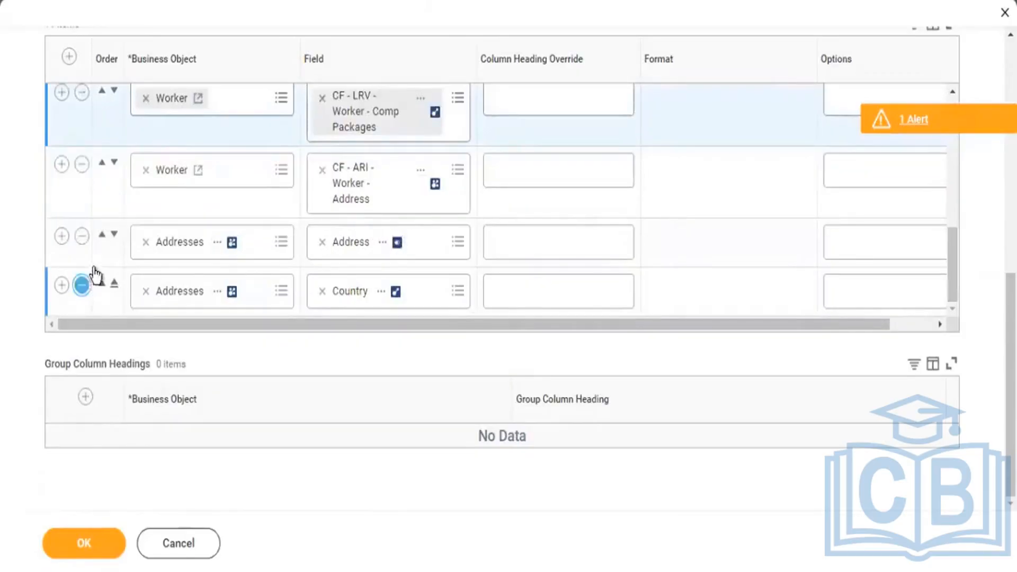
pyautogui.click(82, 288)
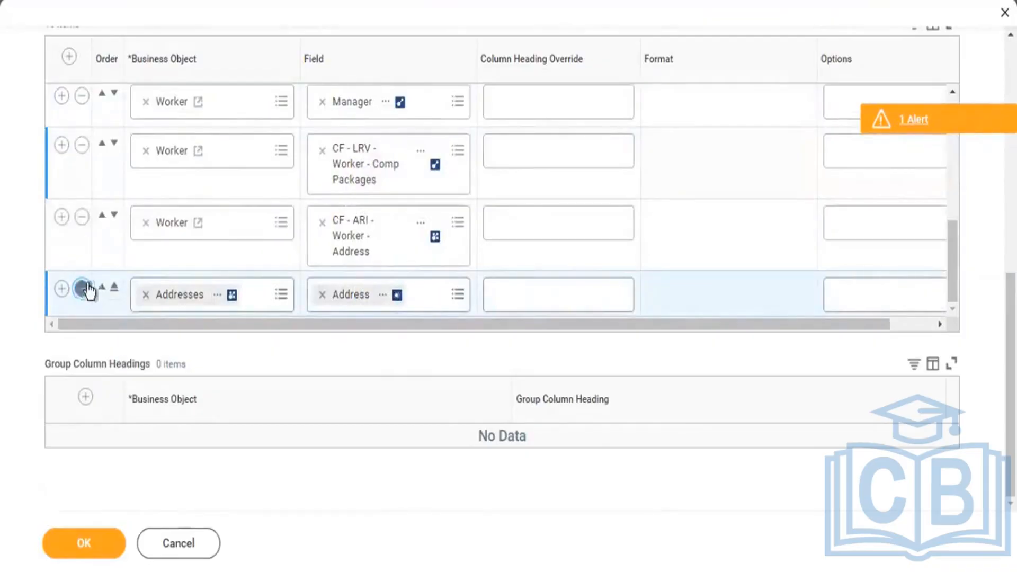
pyautogui.click(82, 290)
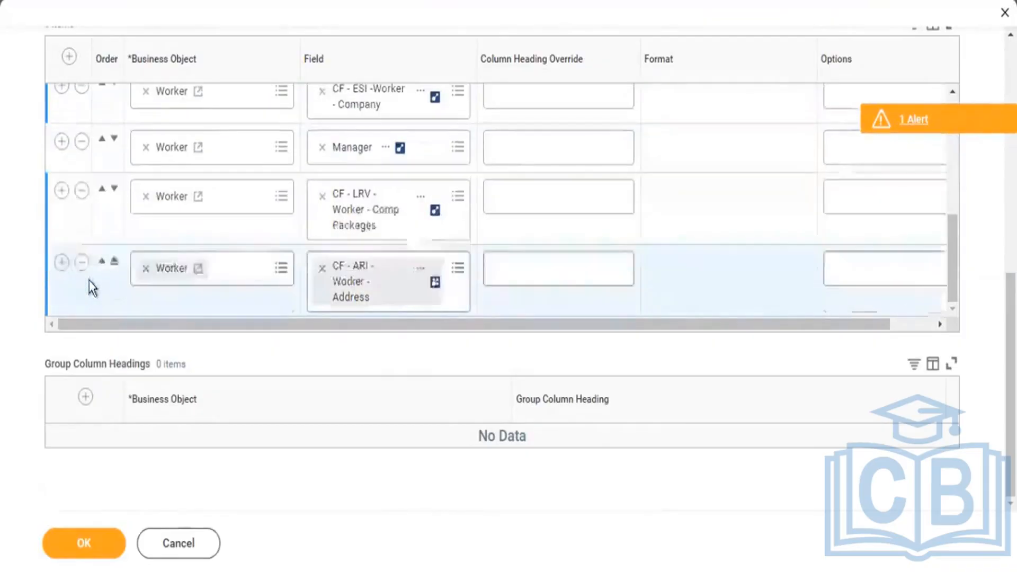
# Add a Worker column after CF - ARI - Worker - Address using the field Total Base Pay Amount.
pyautogui.click(63, 263)
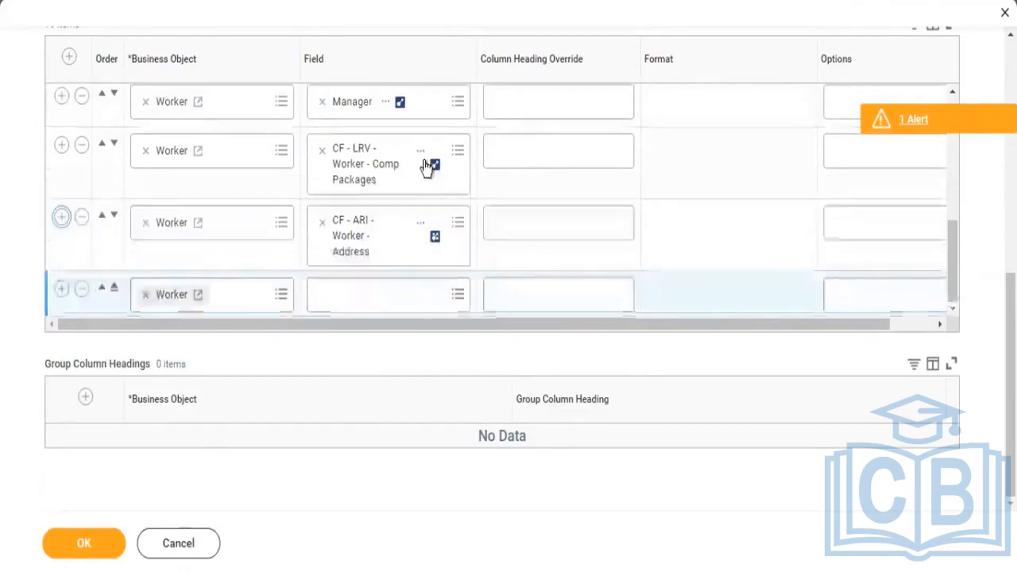
pyautogui.click(373, 295)
pyautogui.write('total base pay amount')
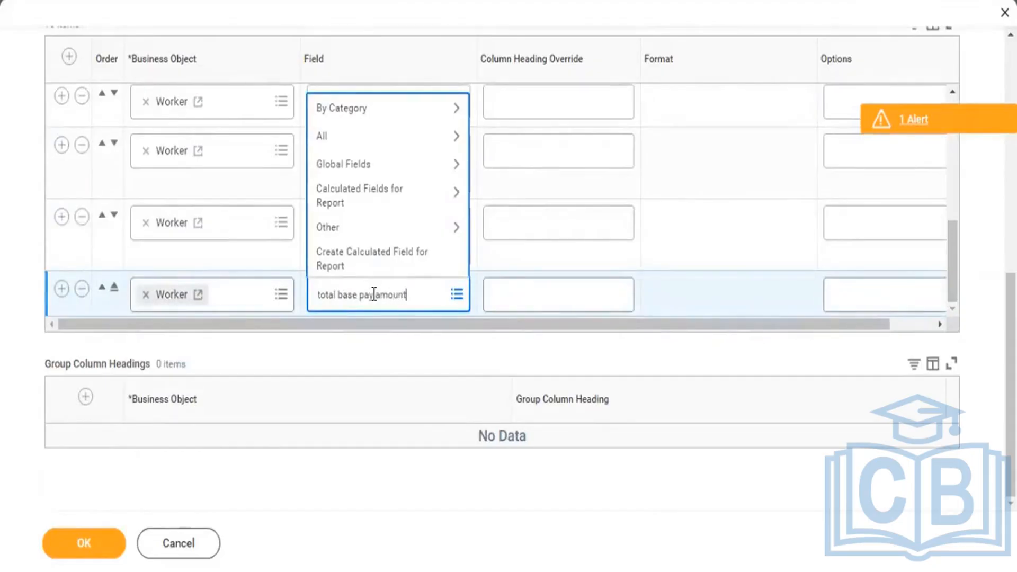
pyautogui.press('Return')
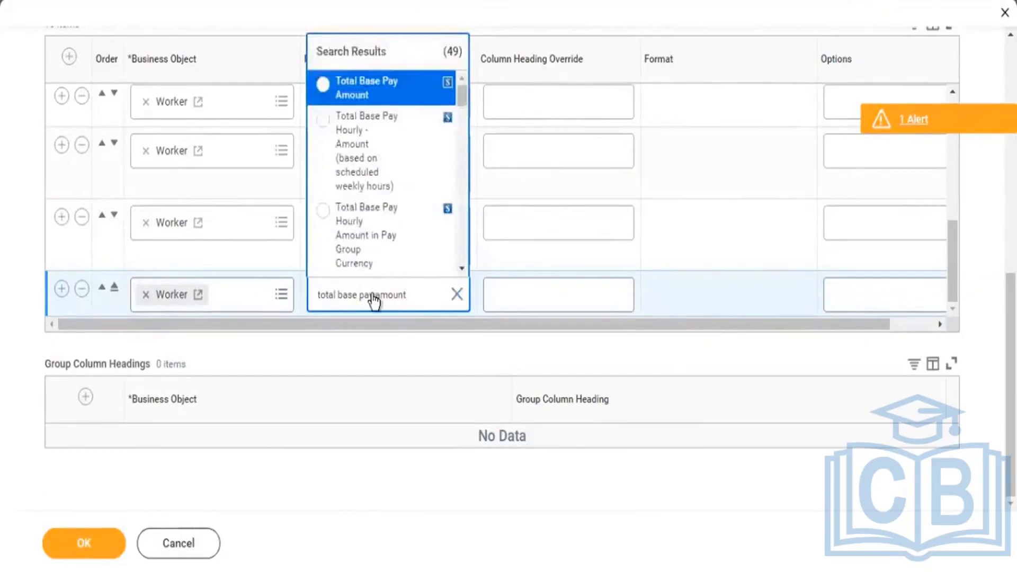
pyautogui.press('Return')
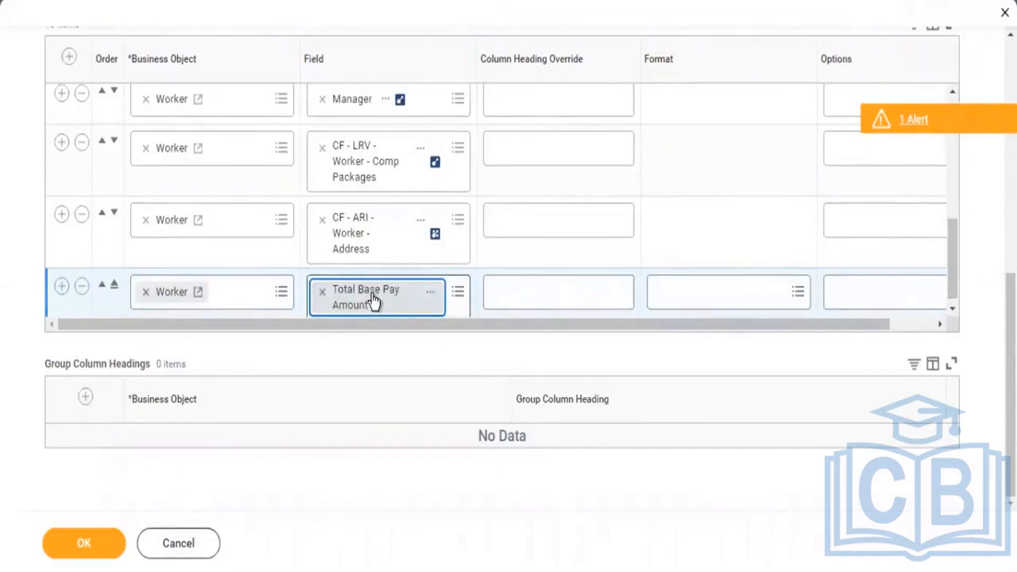
# Set the Total Base Pay Amount column's option to Show Currency Symbol.
pyautogui.click(890, 292)
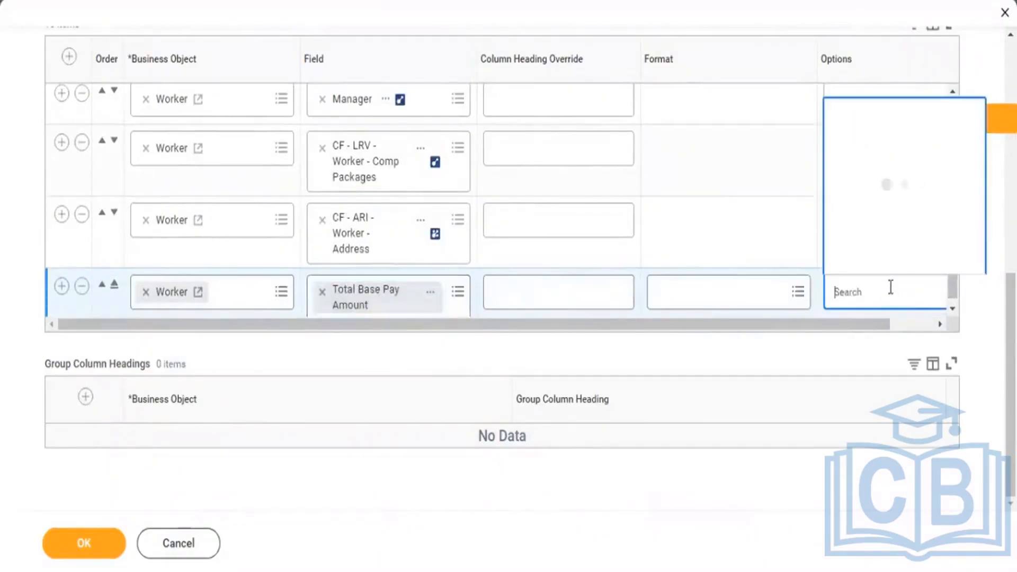
pyautogui.write('curr')
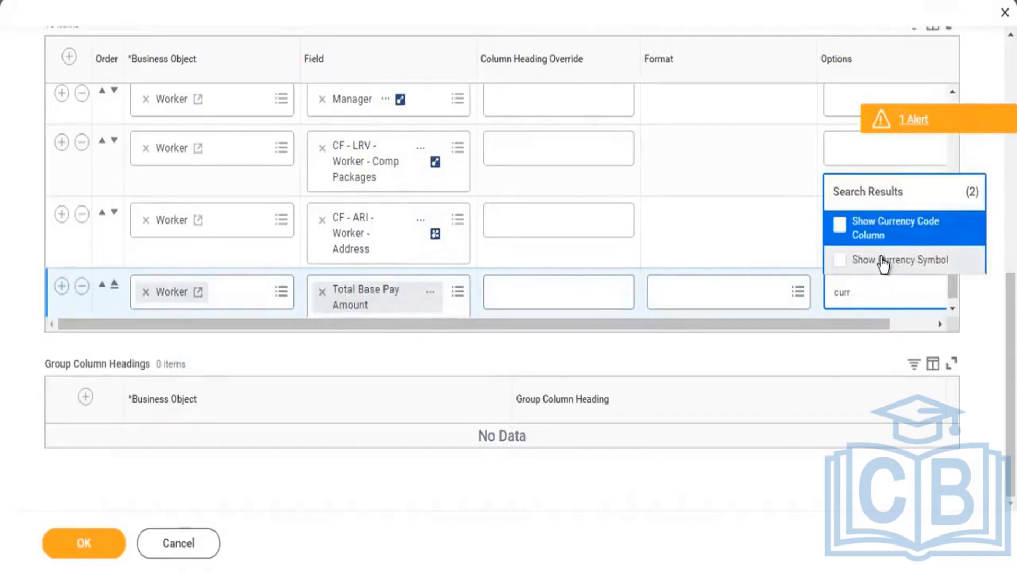
pyautogui.click(841, 270)
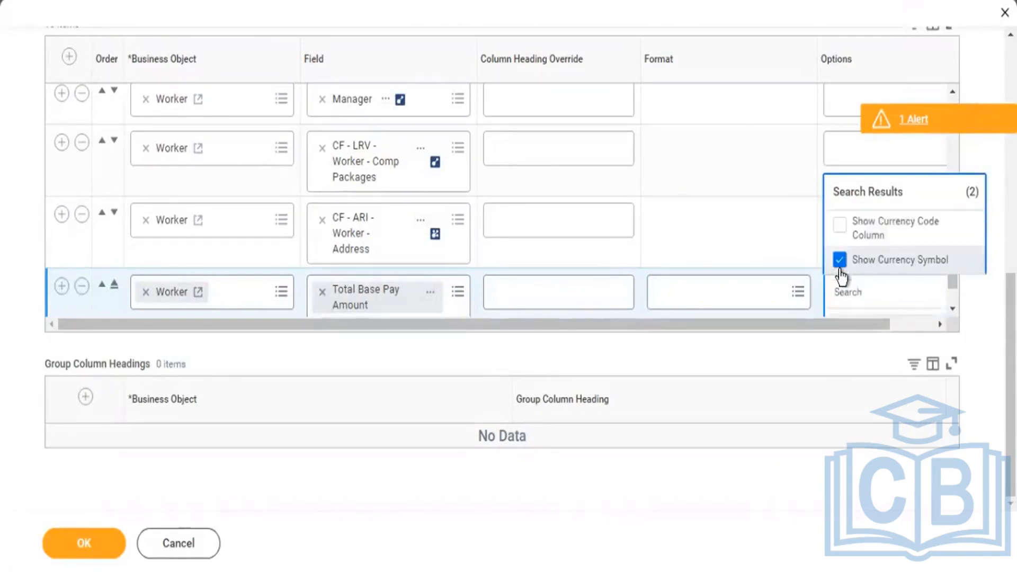
pyautogui.click(909, 326)
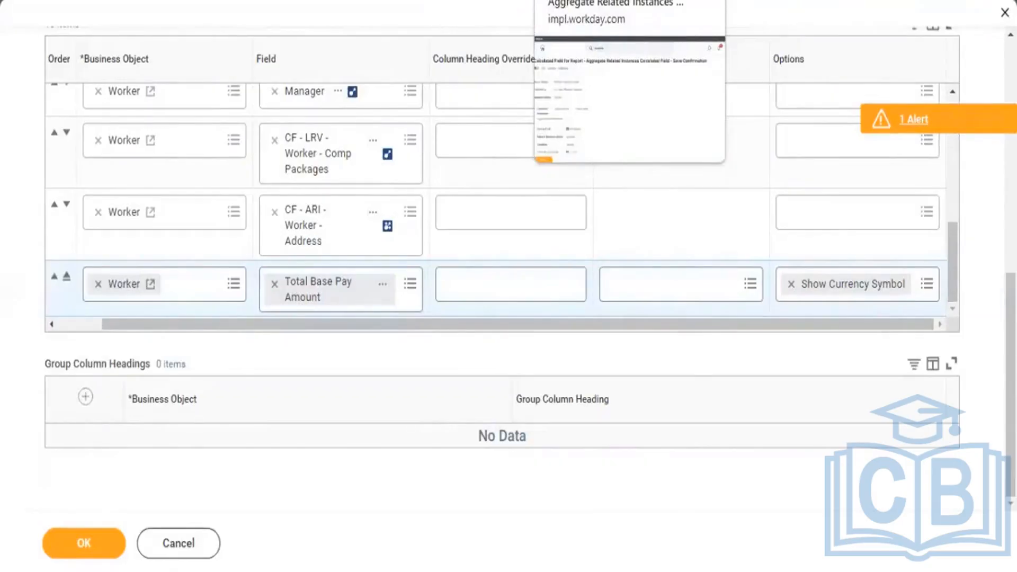
pyautogui.moveTo(494, 320); pyautogui.dragTo(418, 319)
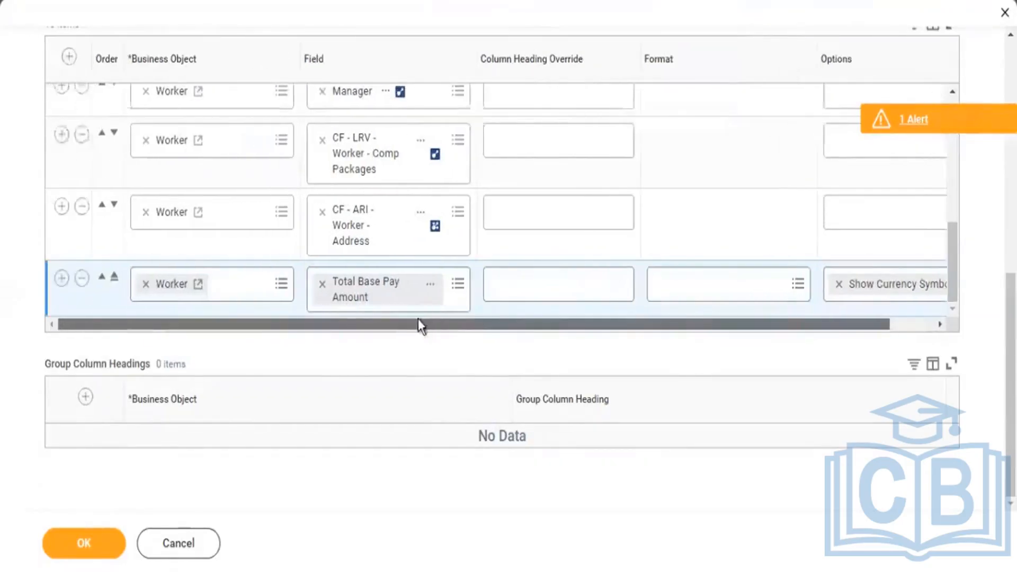
# Add another Worker column after Total Base Pay Amount using the field Total Base Pay - Amount.
pyautogui.click(61, 280)
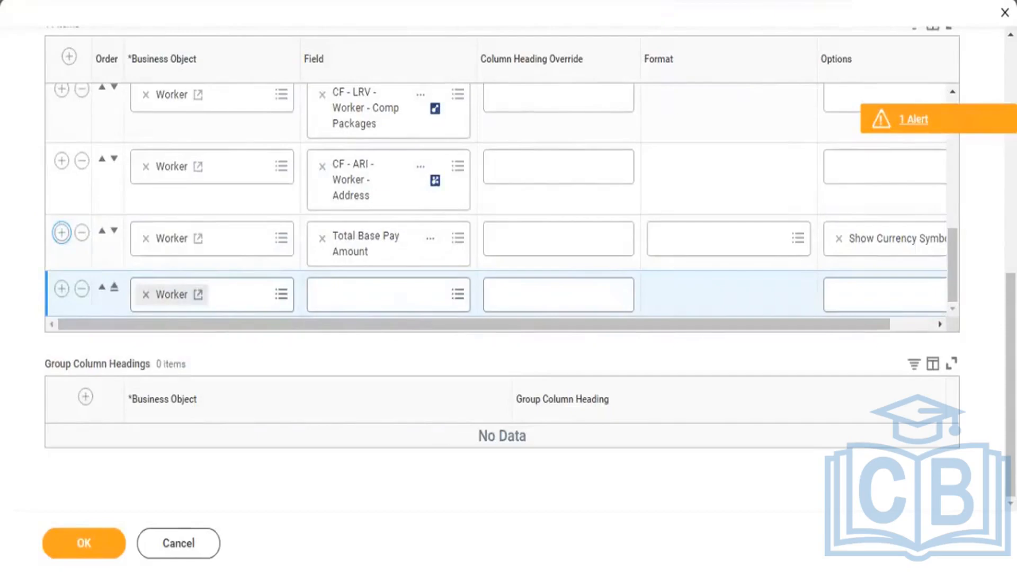
pyautogui.scroll(10, 948, 63)
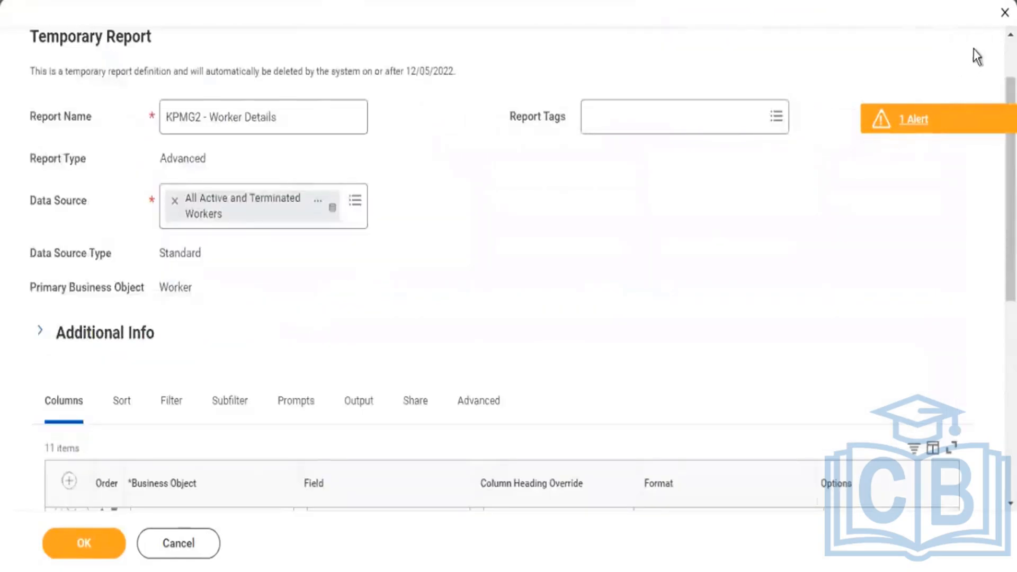
pyautogui.scroll(2, 974, 49)
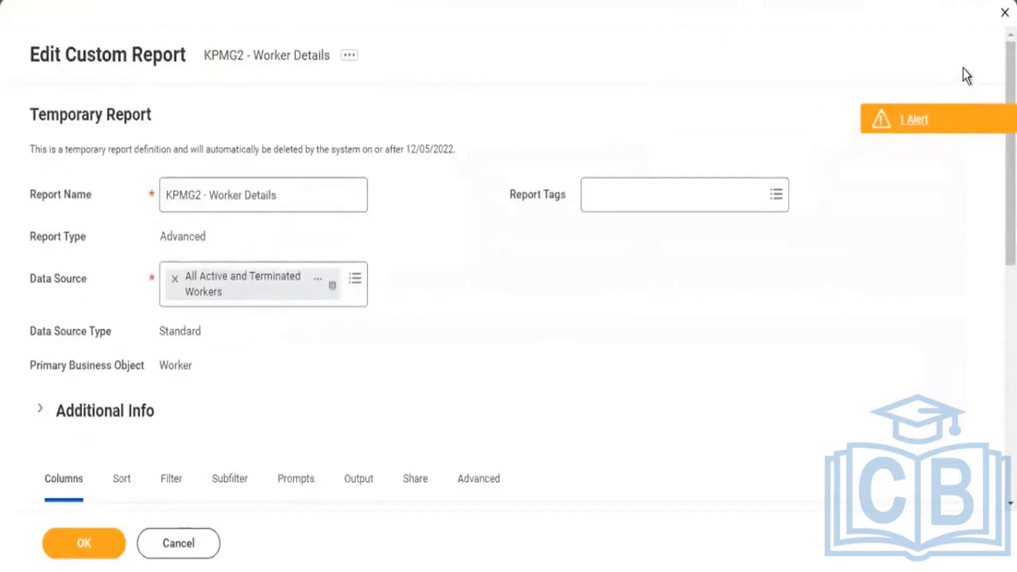
pyautogui.scroll(-12, 965, 73)
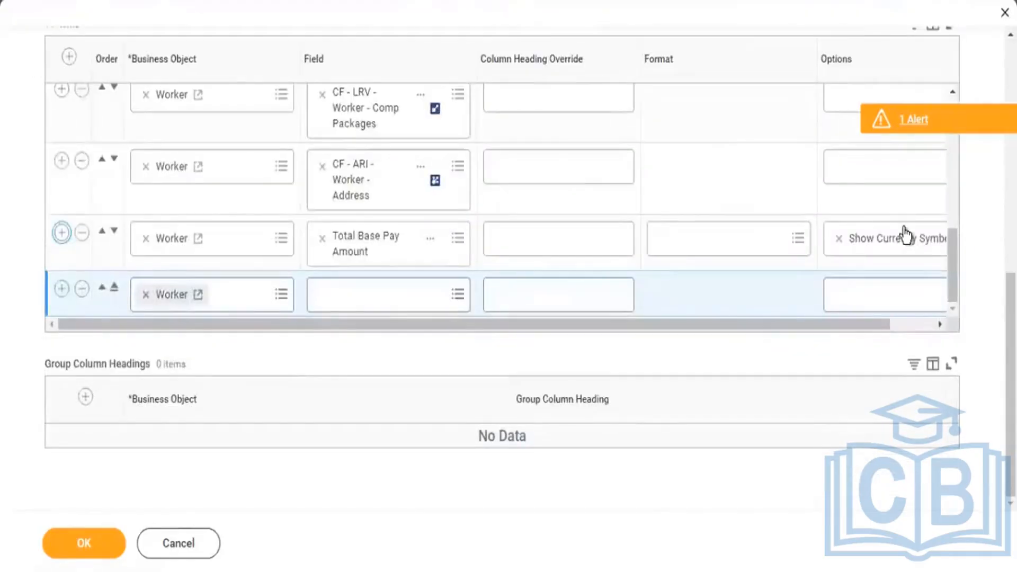
pyautogui.click(352, 296)
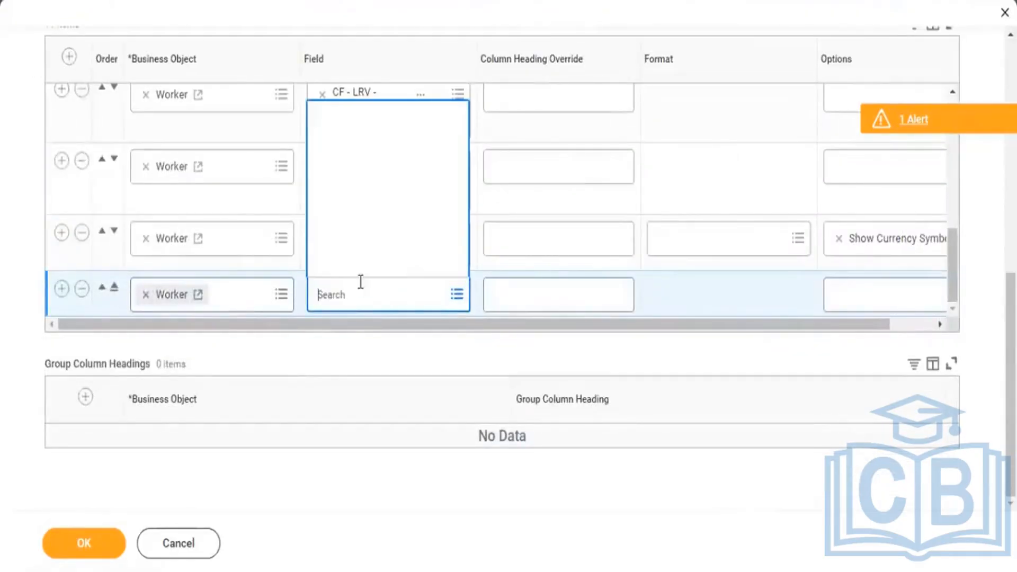
pyautogui.write('total base pay amou')
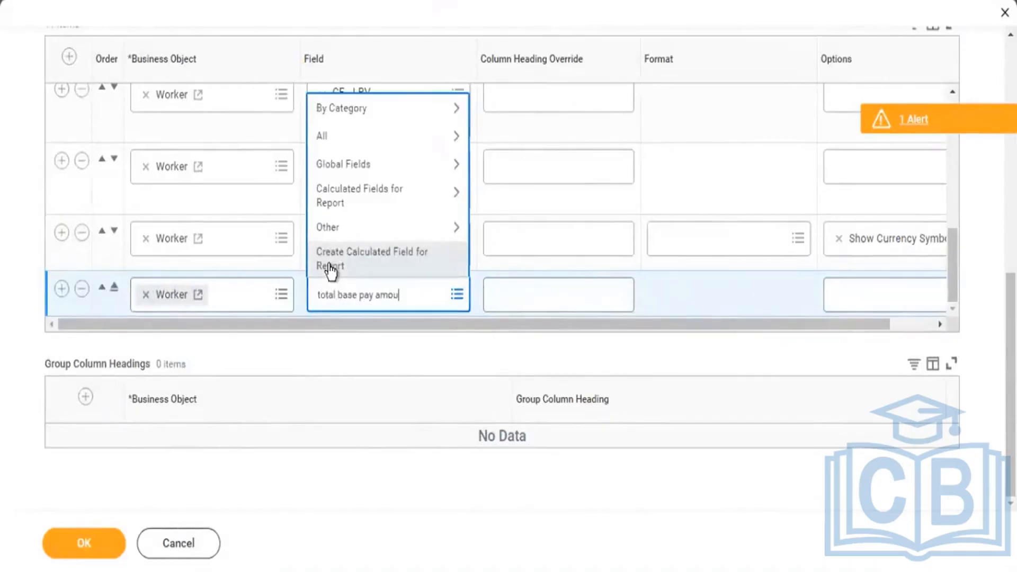
pyautogui.write('nt')
pyautogui.press('Return')
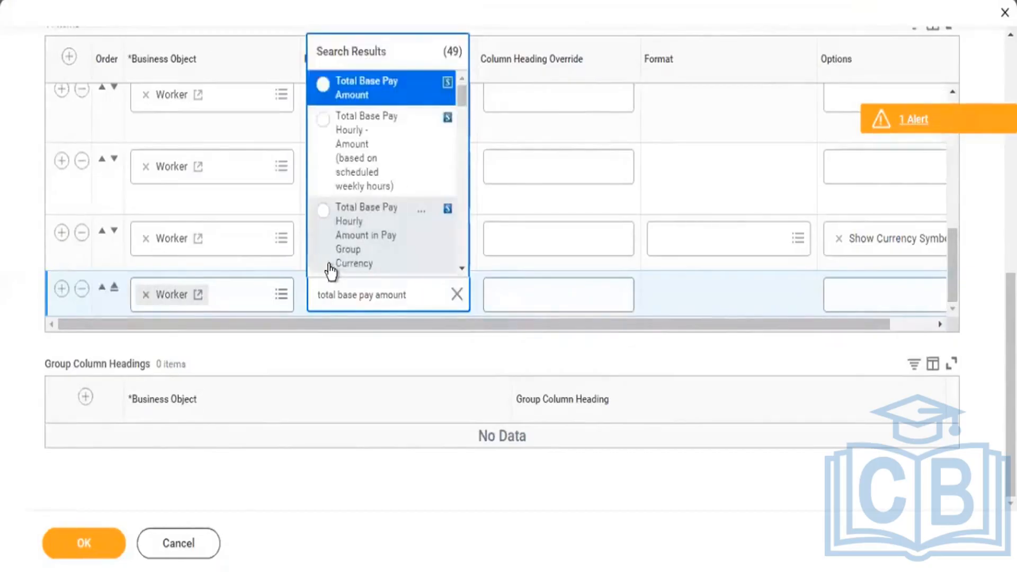
pyautogui.scroll(-5, 330, 271)
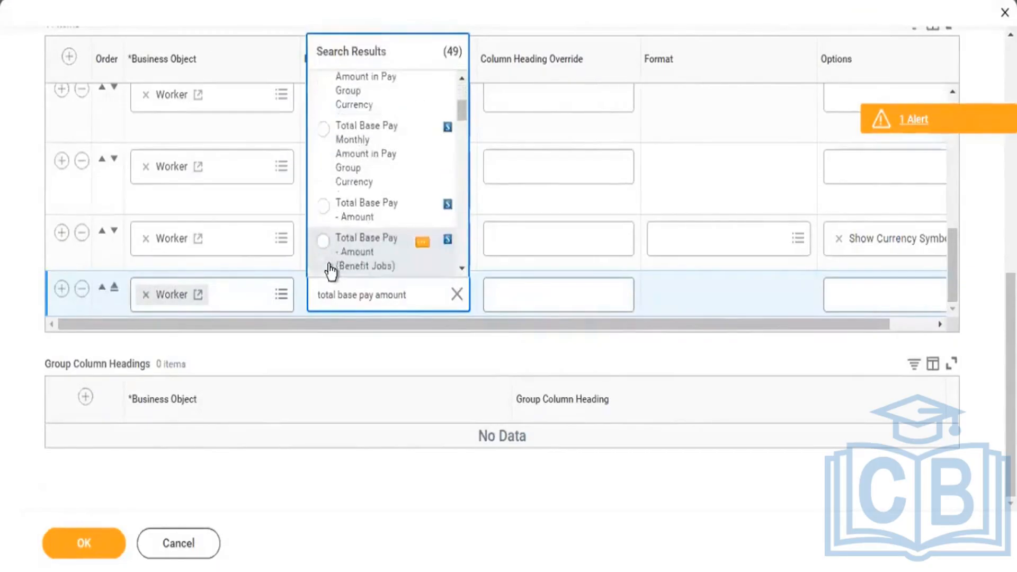
pyautogui.press('Up')
pyautogui.press('Return')
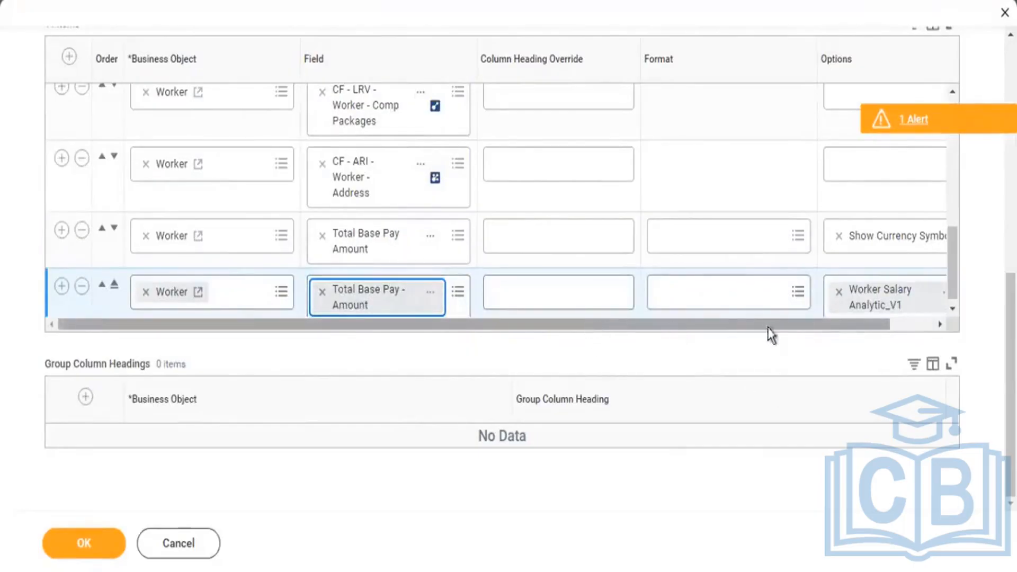
# Replace the default option on the Total Base Pay - Amount column with Show Currency Code Column.
pyautogui.hscroll(2, 767, 336)
pyautogui.click(791, 292)
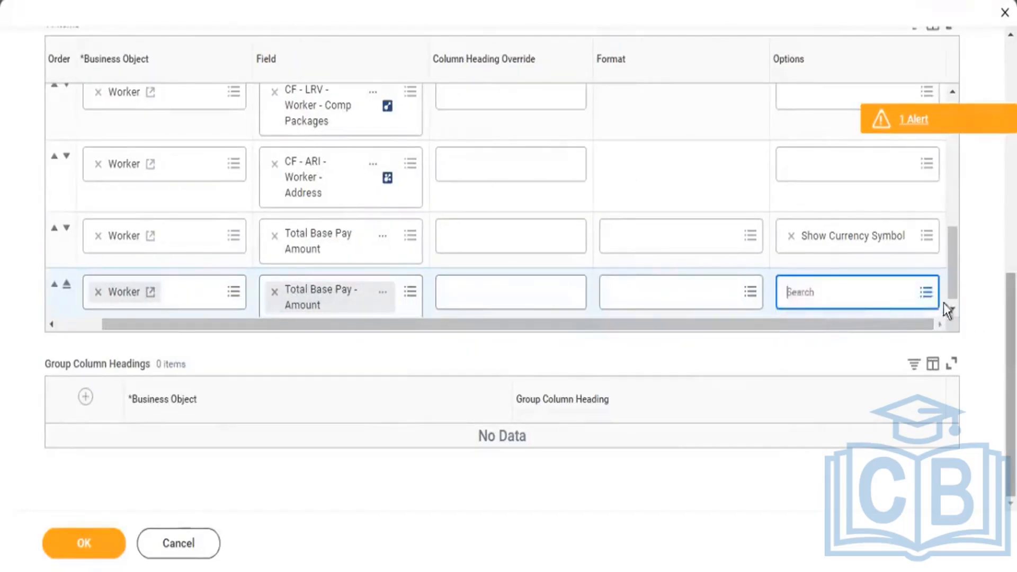
pyautogui.click(839, 292)
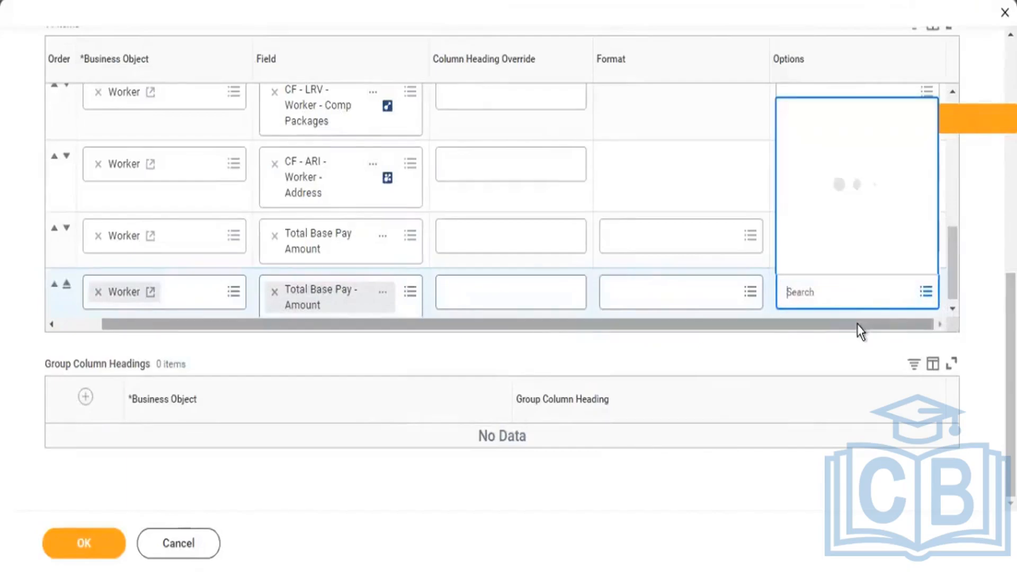
pyautogui.write('curr')
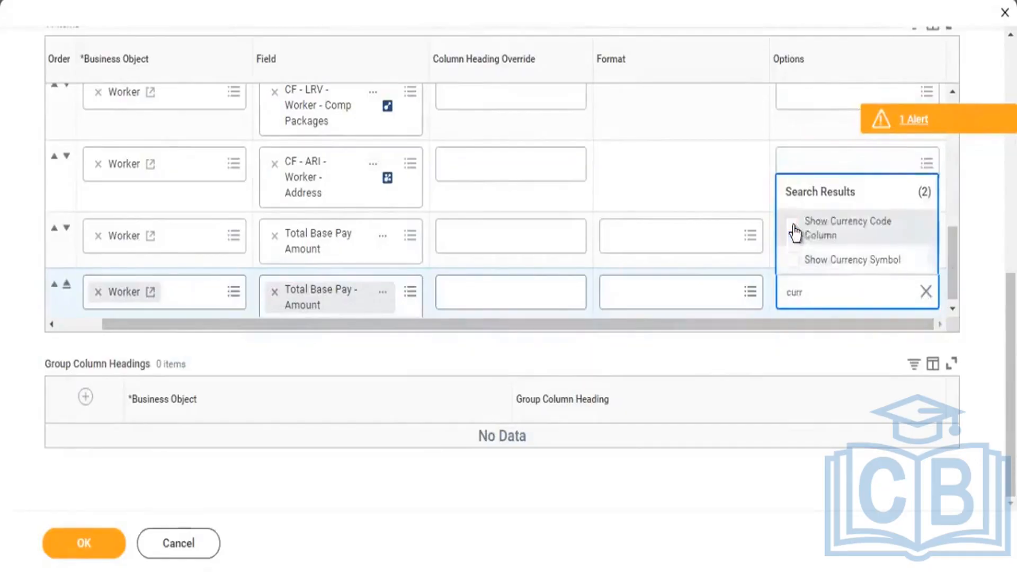
pyautogui.click(870, 225)
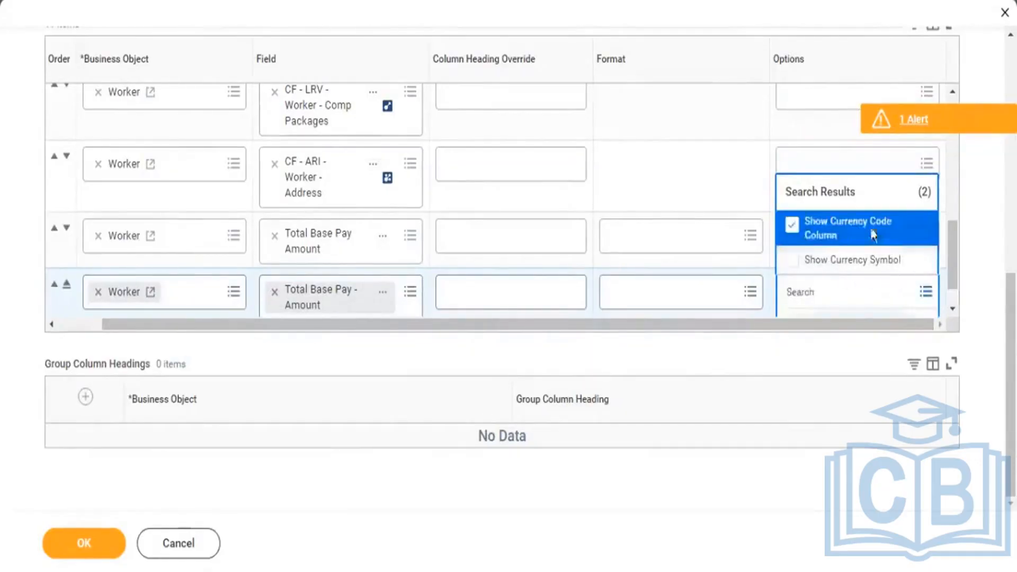
pyautogui.click(690, 186)
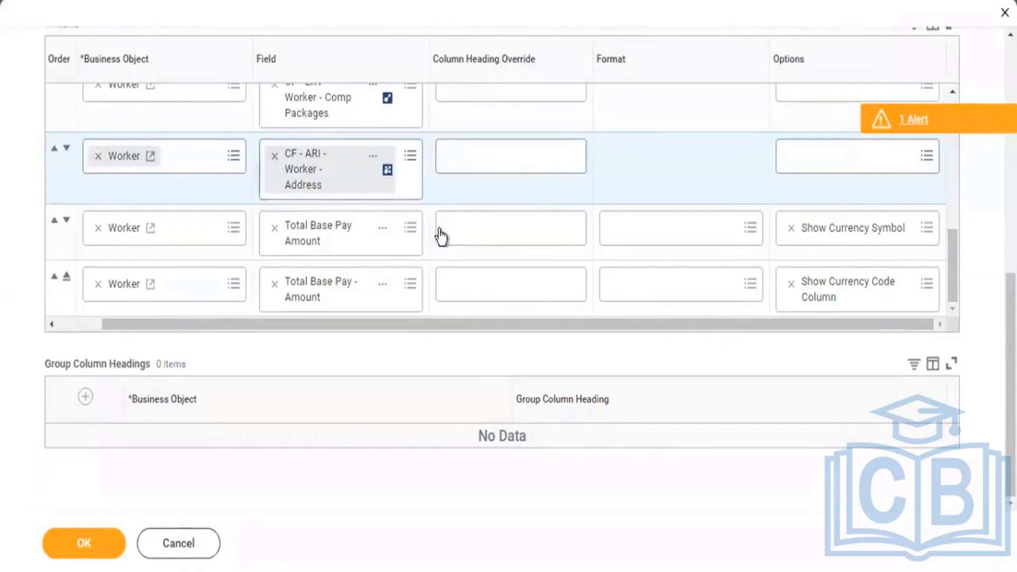
# Save the report definition and rerun KPMG2 - Worker Details with the Compensation Packages prompt left blank.
pyautogui.click(82, 545)
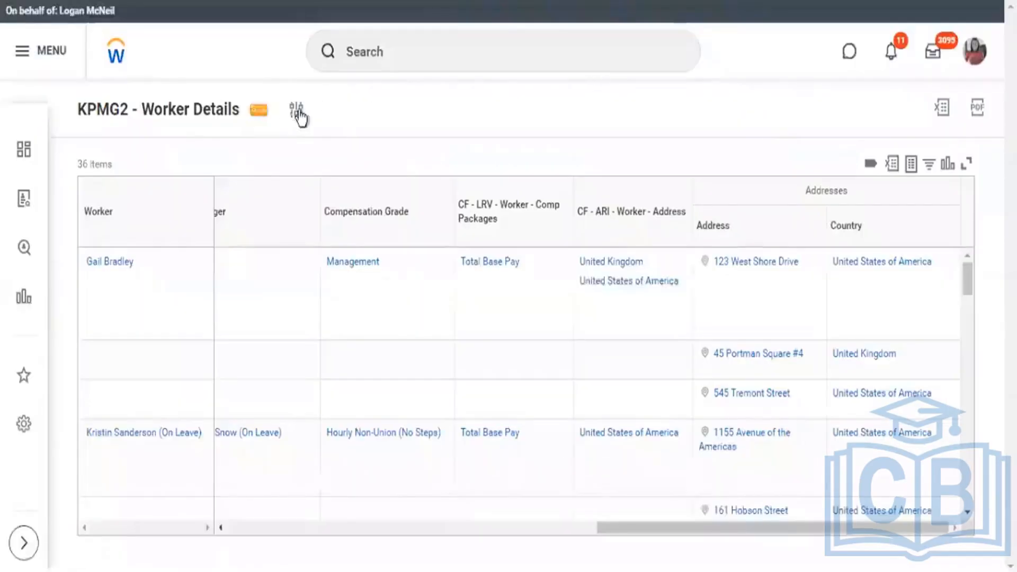
pyautogui.click(298, 113)
pyautogui.click(659, 312)
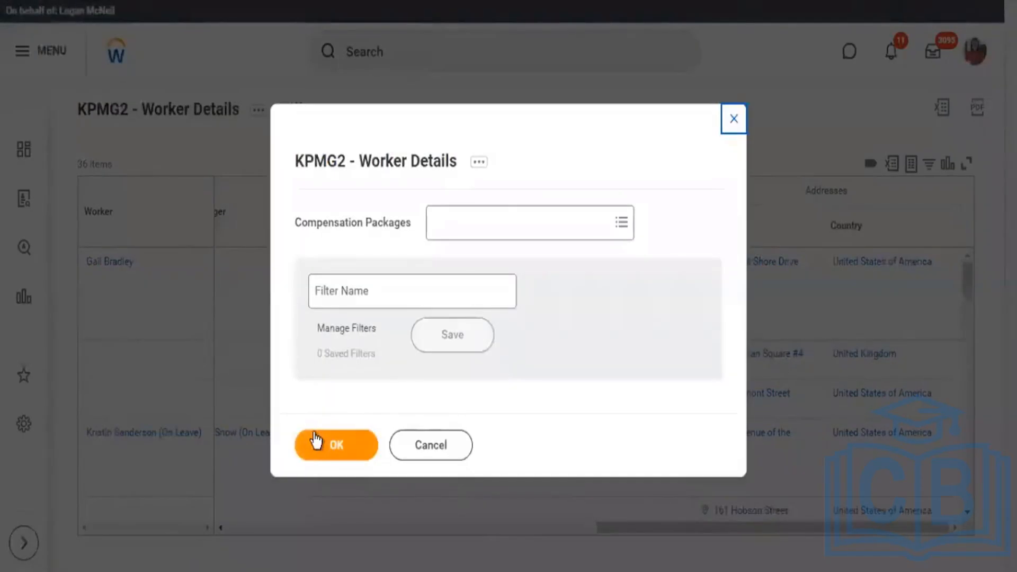
pyautogui.click(315, 441)
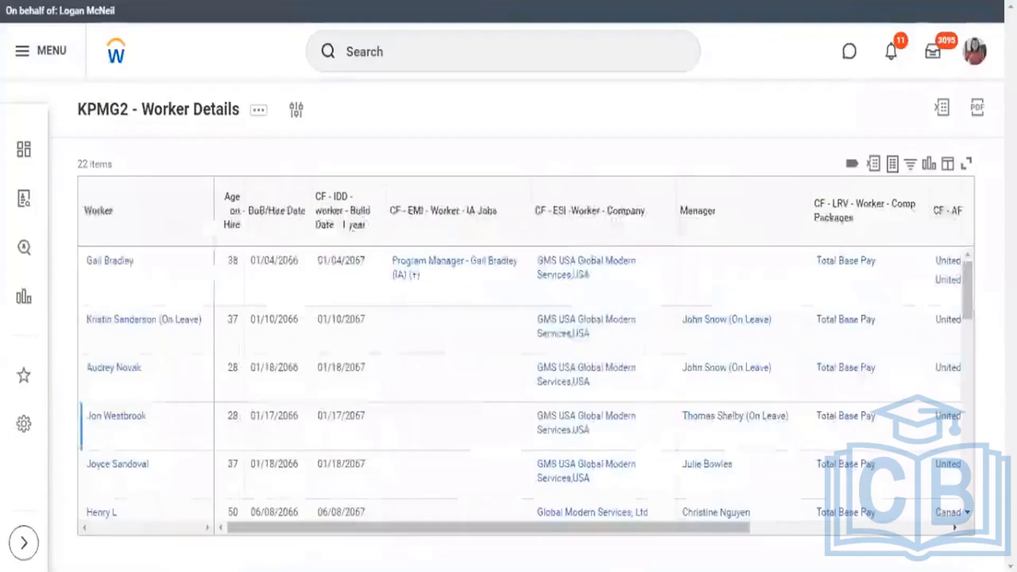
# Compare the currency symbols in Total Base Pay Amount with the codes in the Currency column across the workers' rows.
pyautogui.moveTo(635, 525); pyautogui.dragTo(834, 525)
pyautogui.click(789, 262)
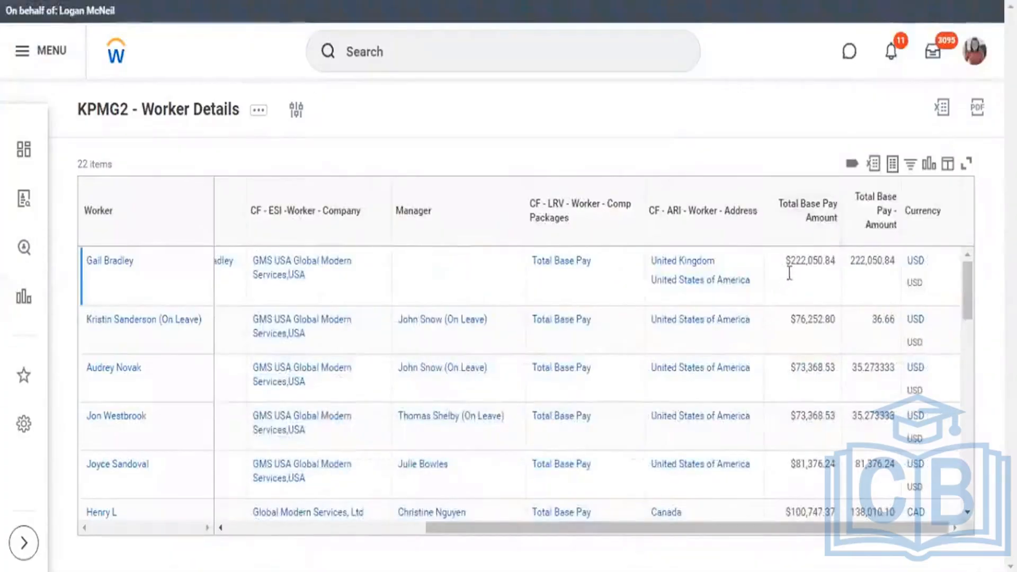
pyautogui.click(794, 319)
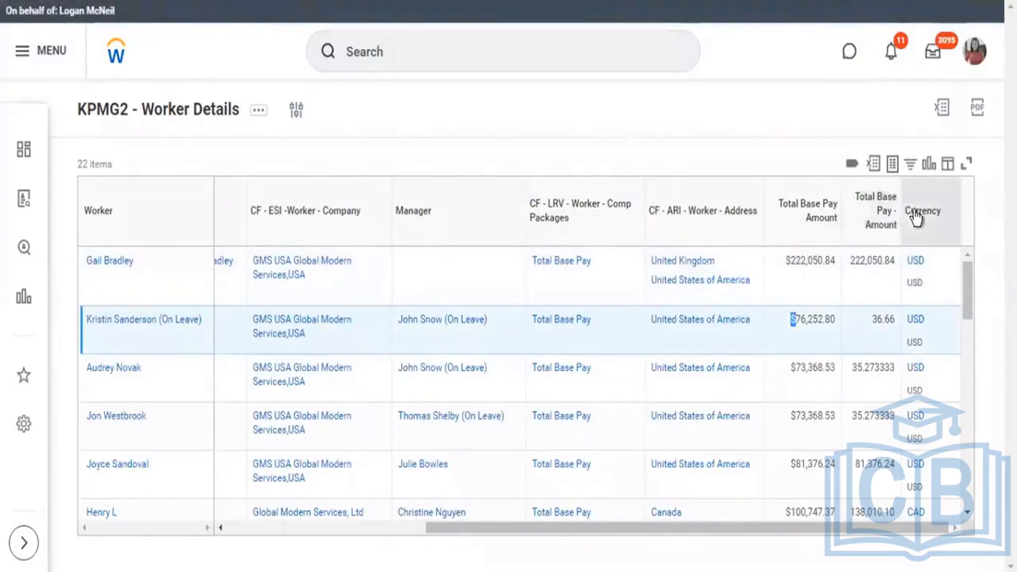
pyautogui.moveTo(906, 211); pyautogui.dragTo(944, 217)
pyautogui.click(911, 231)
pyautogui.click(780, 119)
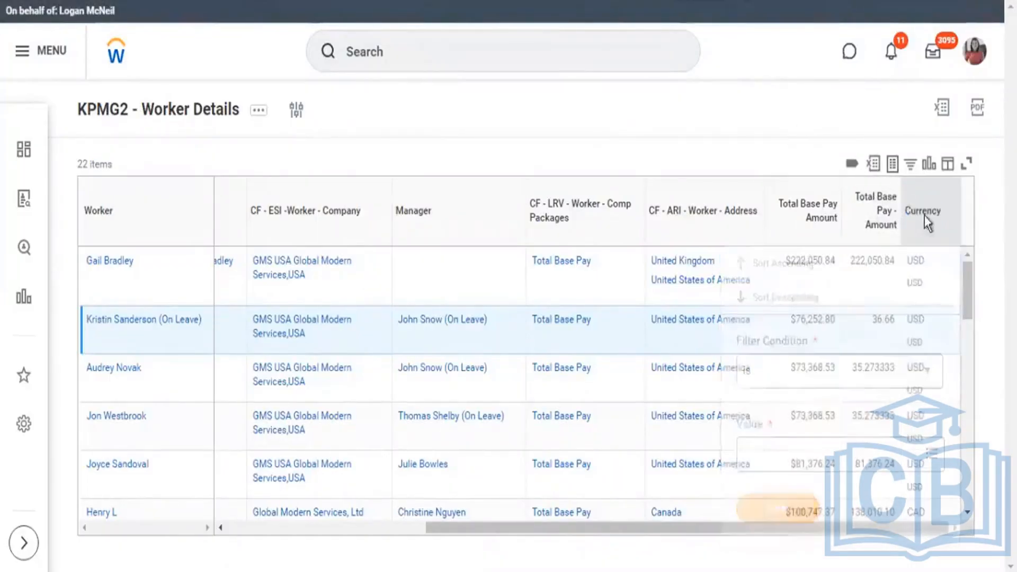
pyautogui.doubleClick(915, 283)
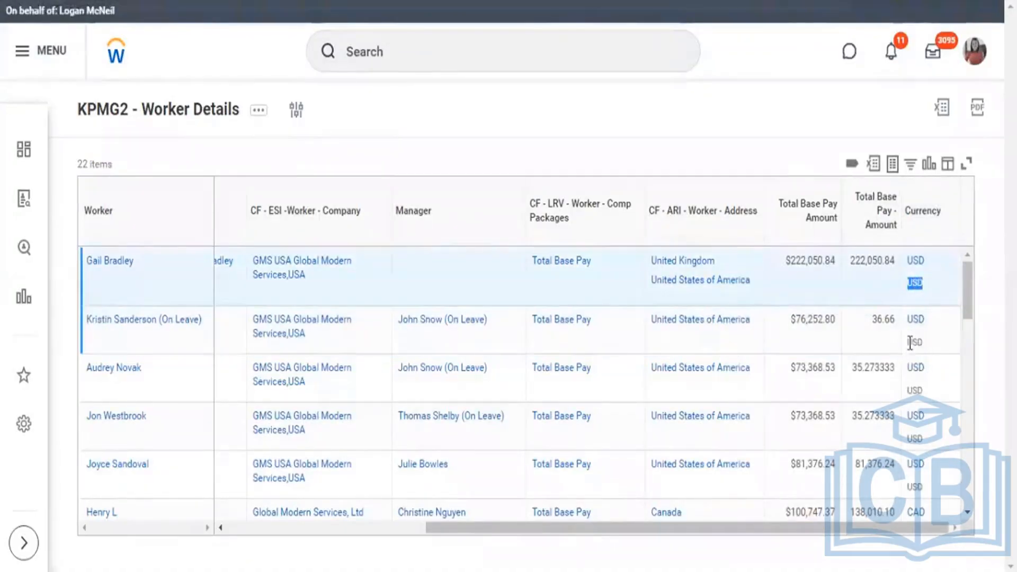
pyautogui.doubleClick(914, 342)
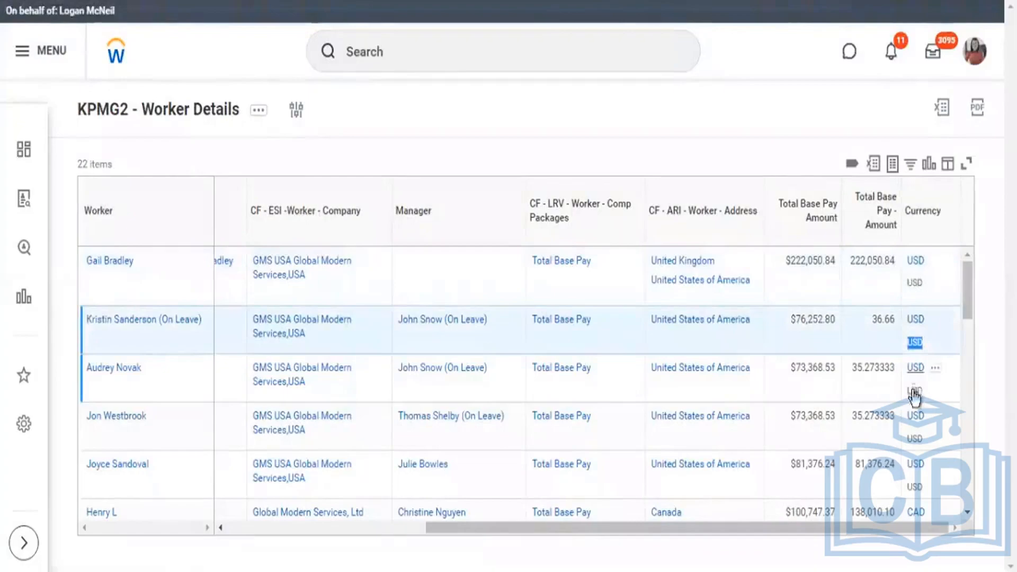
pyautogui.doubleClick(914, 390)
pyautogui.scroll(-5, 841, 419)
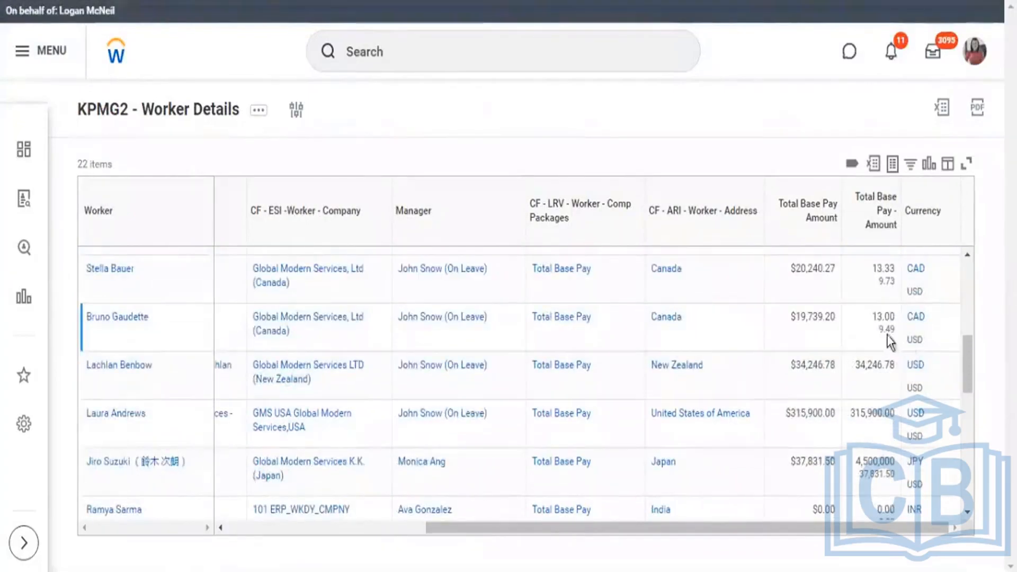
# Compare Total Base Pay Amount with Total Base Pay - Amount and its converted estimate for the Canadian worker paid 13.33 CAD.
pyautogui.scroll(2, 888, 328)
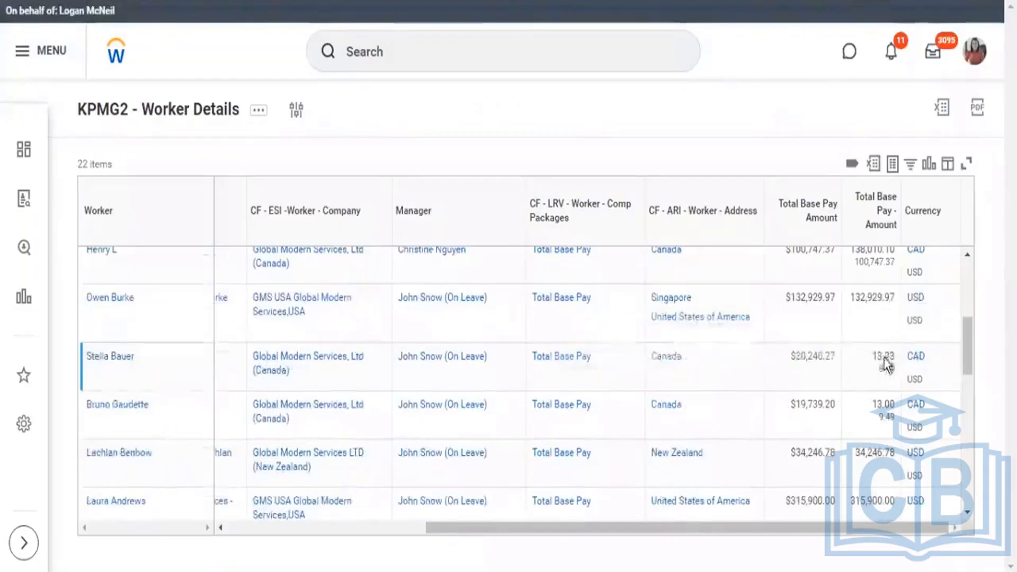
pyautogui.moveTo(887, 355)
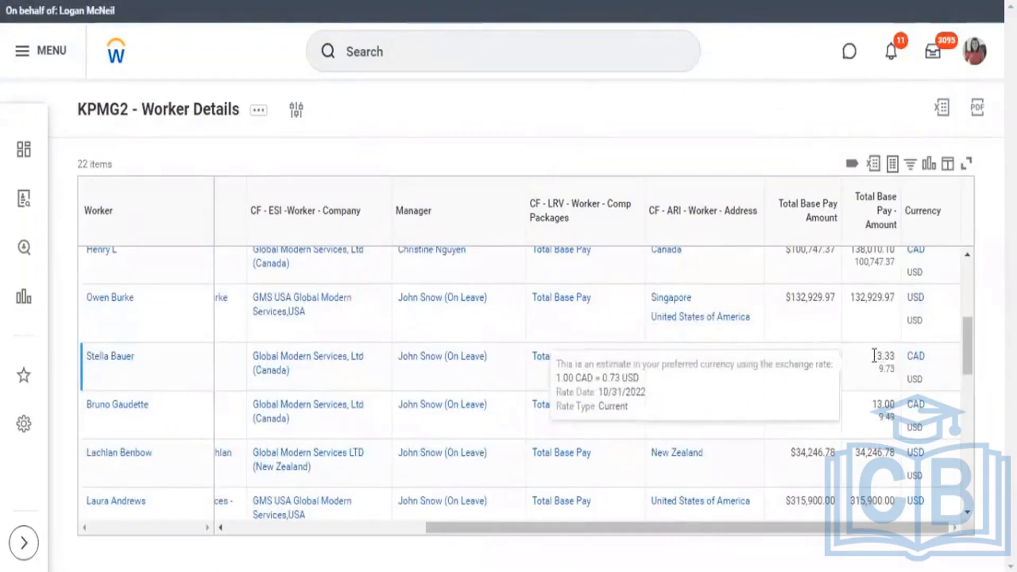
pyautogui.moveTo(875, 355); pyautogui.dragTo(895, 358)
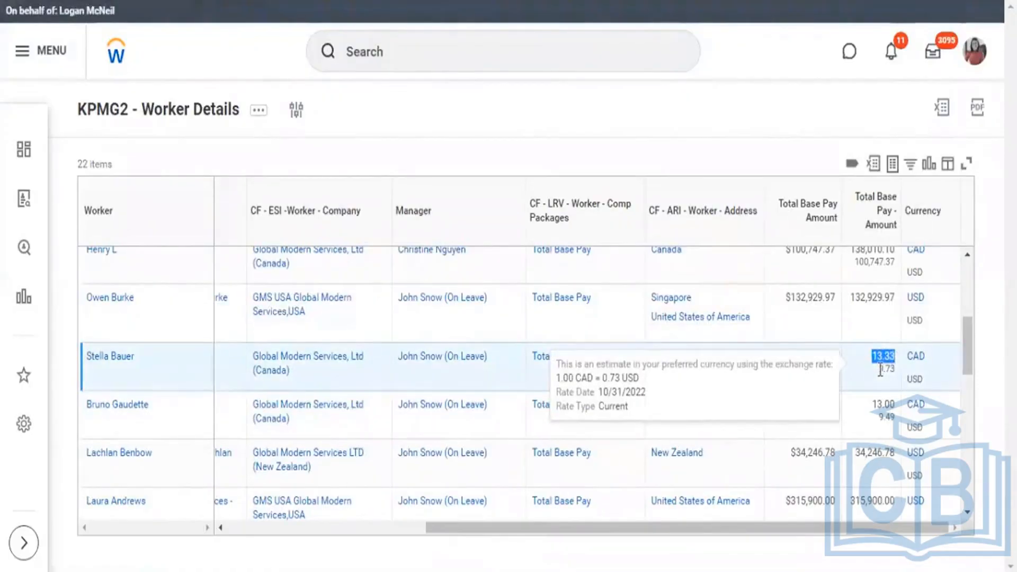
pyautogui.moveTo(883, 371); pyautogui.dragTo(899, 371)
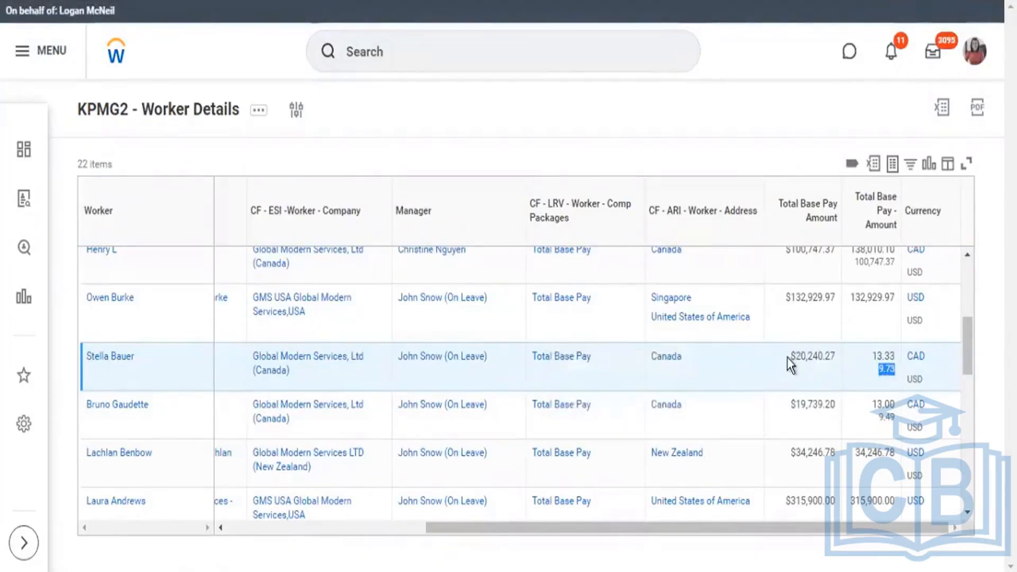
pyautogui.doubleClick(828, 364)
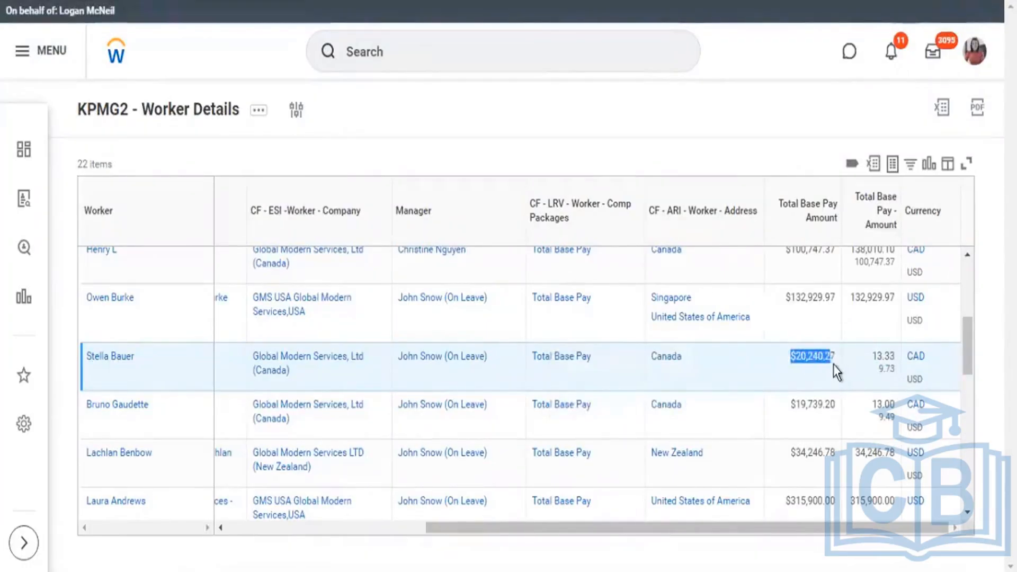
pyautogui.click(799, 354)
pyautogui.moveTo(796, 354); pyautogui.dragTo(791, 364)
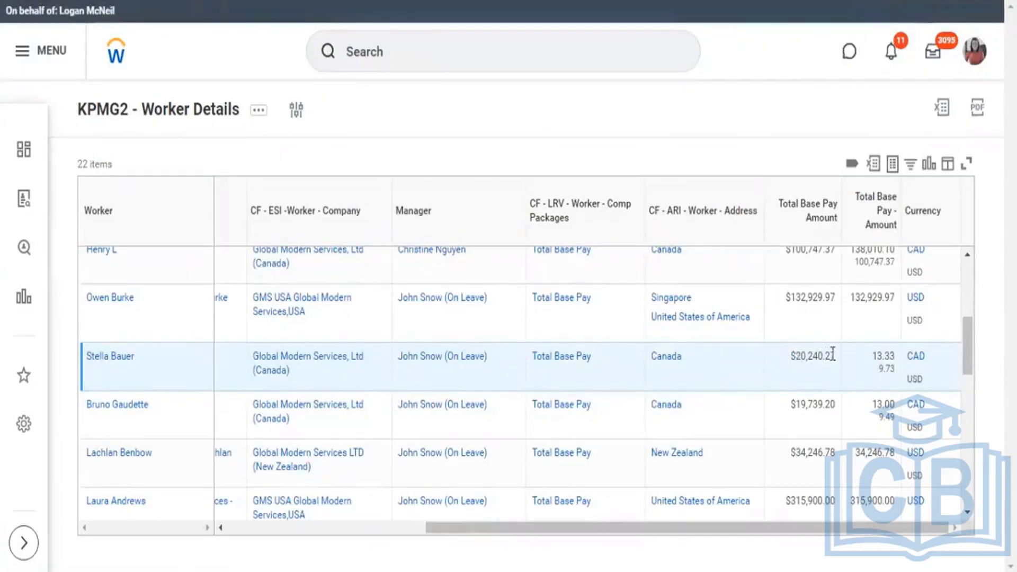
pyautogui.moveTo(801, 356); pyautogui.dragTo(824, 356)
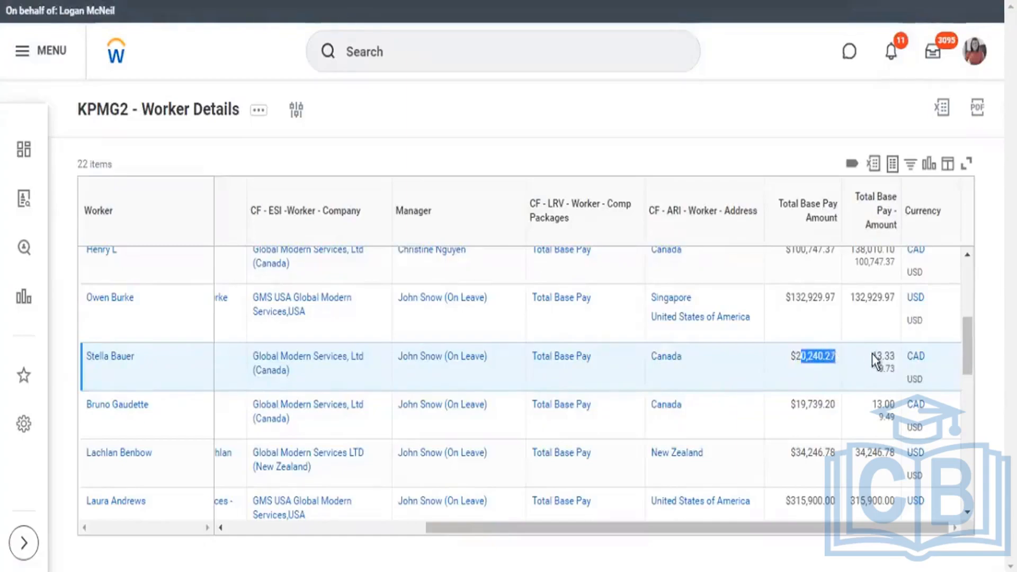
pyautogui.moveTo(890, 355)
pyautogui.moveTo(872, 355); pyautogui.dragTo(895, 358)
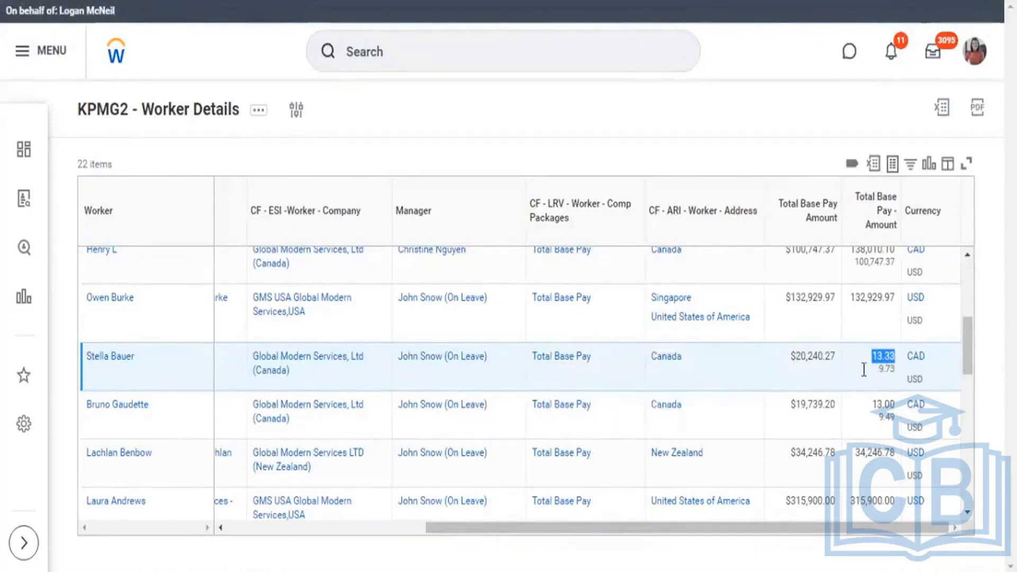
# Open the profile of the Canadian worker paid 13.33 CAD and display the current compensation details.
pyautogui.click(116, 358)
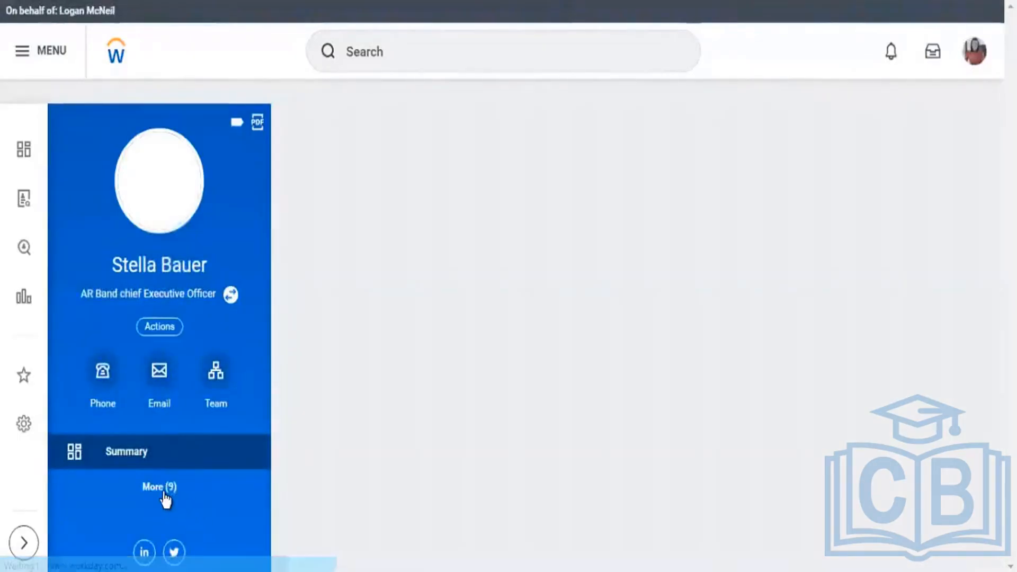
pyautogui.click(165, 490)
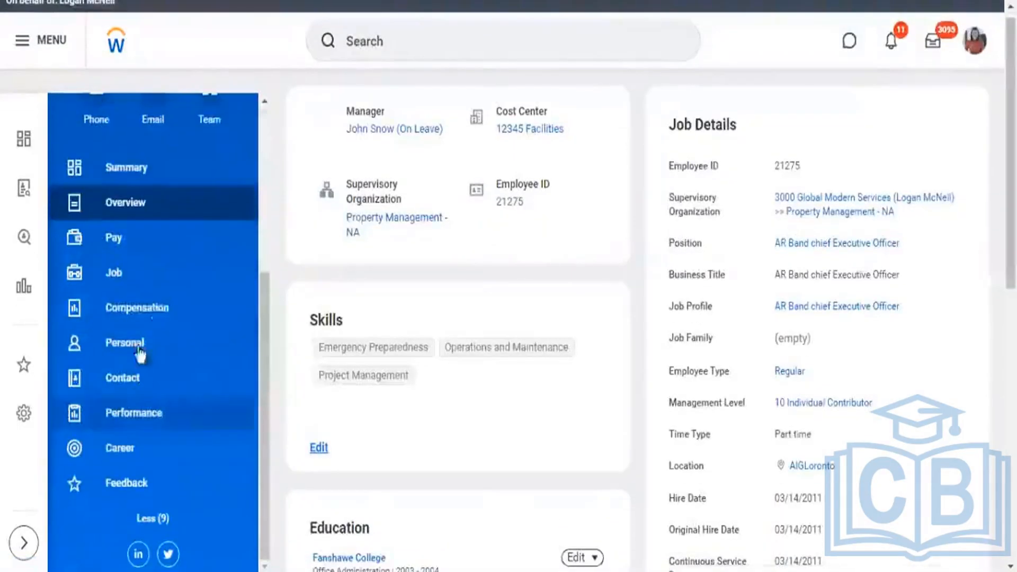
pyautogui.click(159, 313)
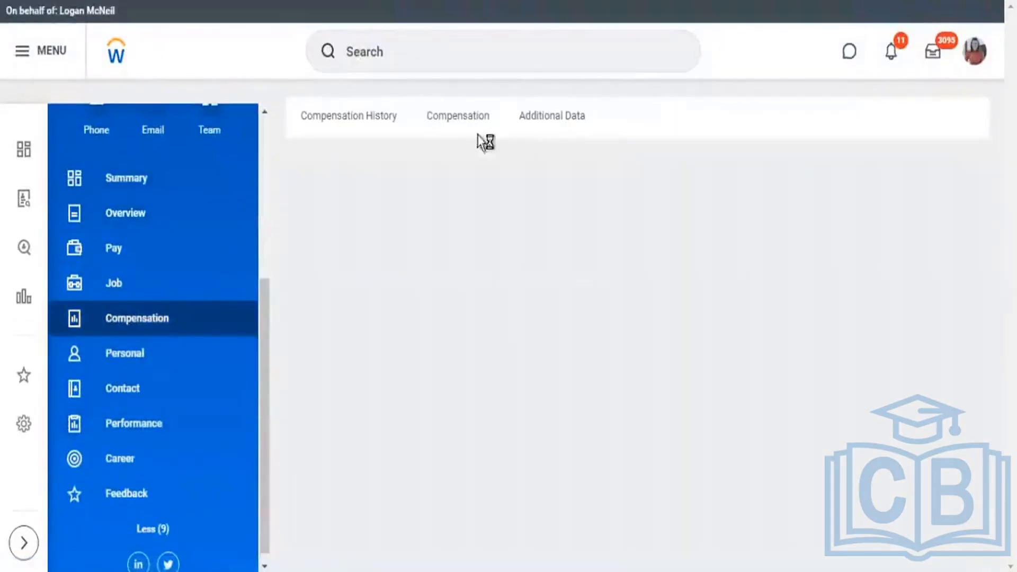
pyautogui.click(467, 125)
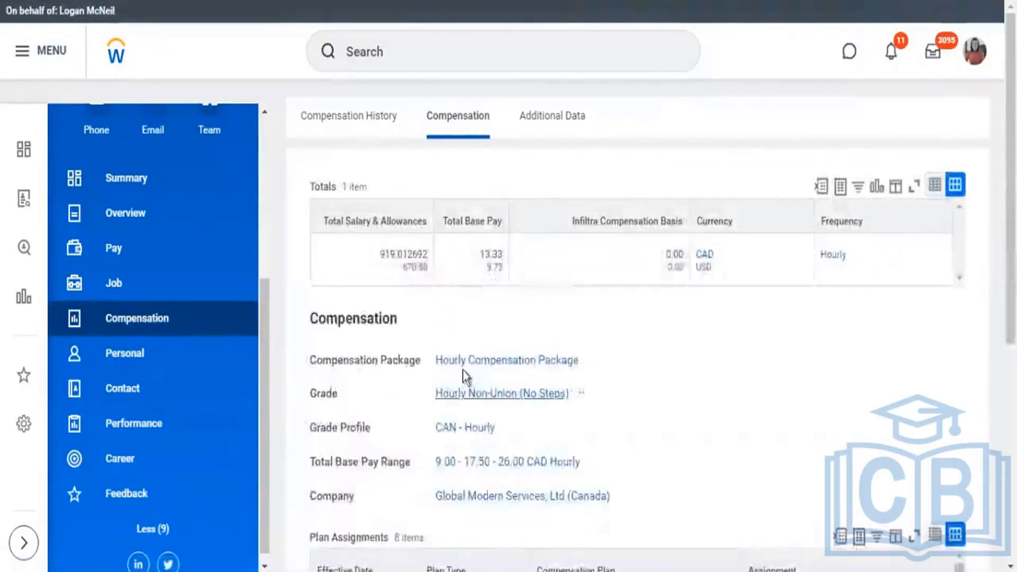
# Compare the Canadian worker's total base pay in the profile with the report's Total Base Pay - Amount and Total Base Pay Amount values.
pyautogui.doubleClick(498, 255)
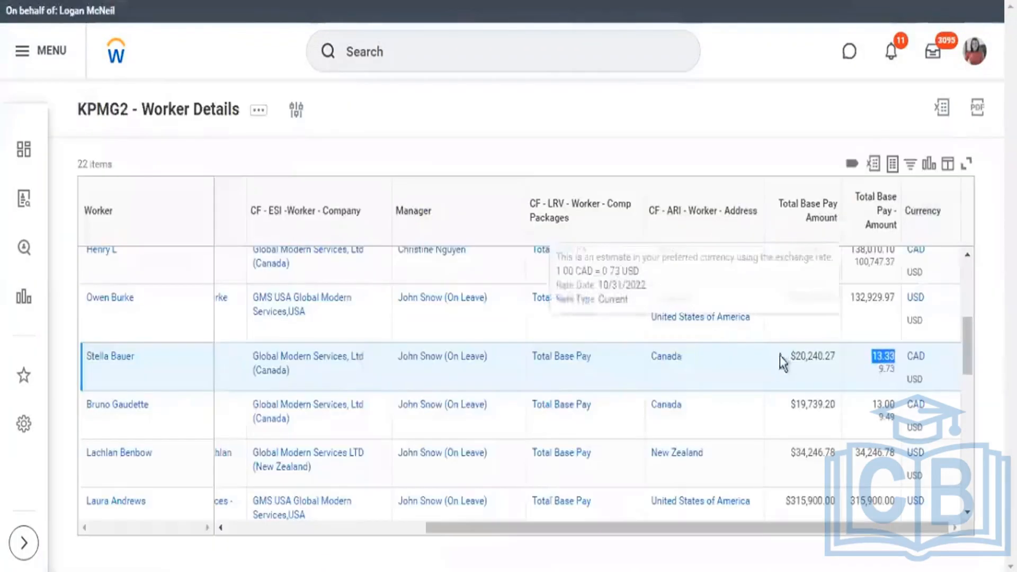
pyautogui.moveTo(795, 358); pyautogui.dragTo(844, 368)
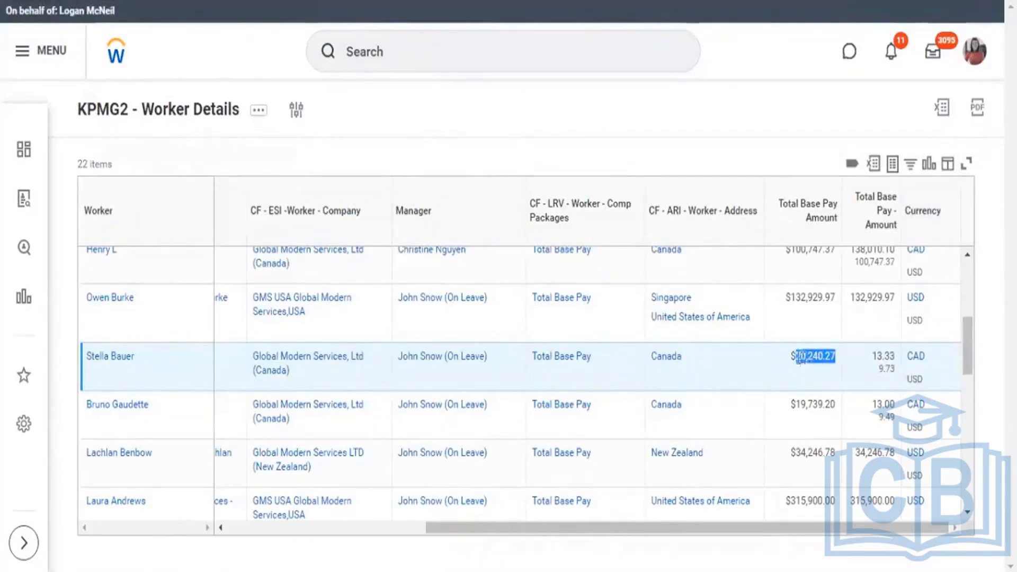
pyautogui.moveTo(800, 360); pyautogui.dragTo(837, 352)
pyautogui.scroll(-2, 883, 381)
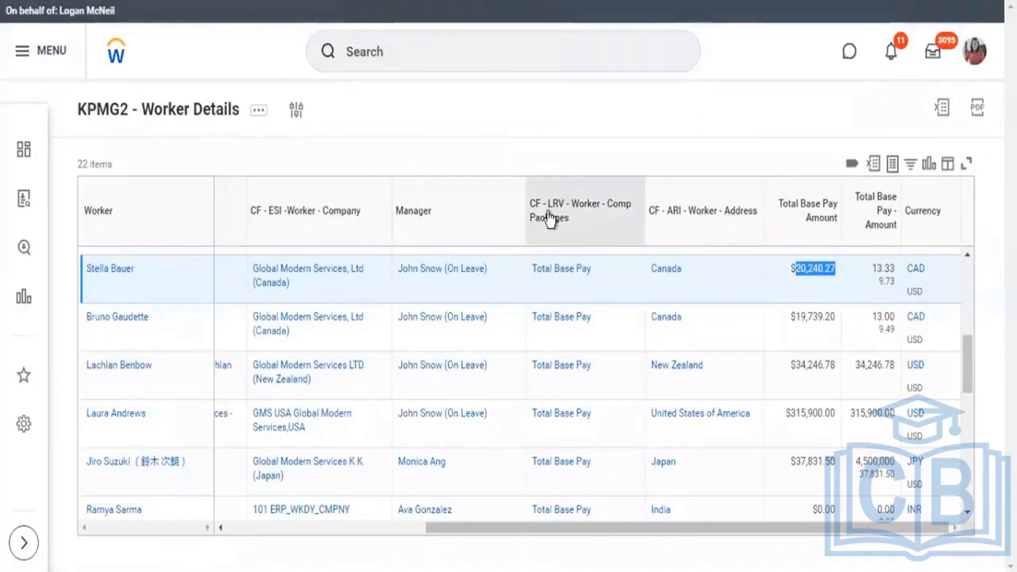
# Return to the KPMG2 - Worker Details report definition and open it for editing.
pyautogui.click(550, 1)
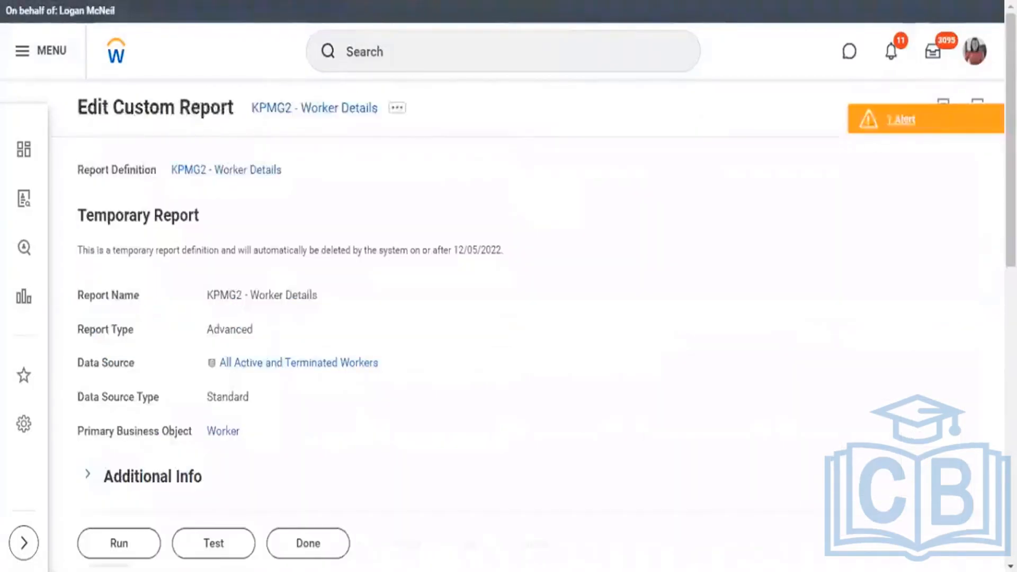
pyautogui.click(397, 108)
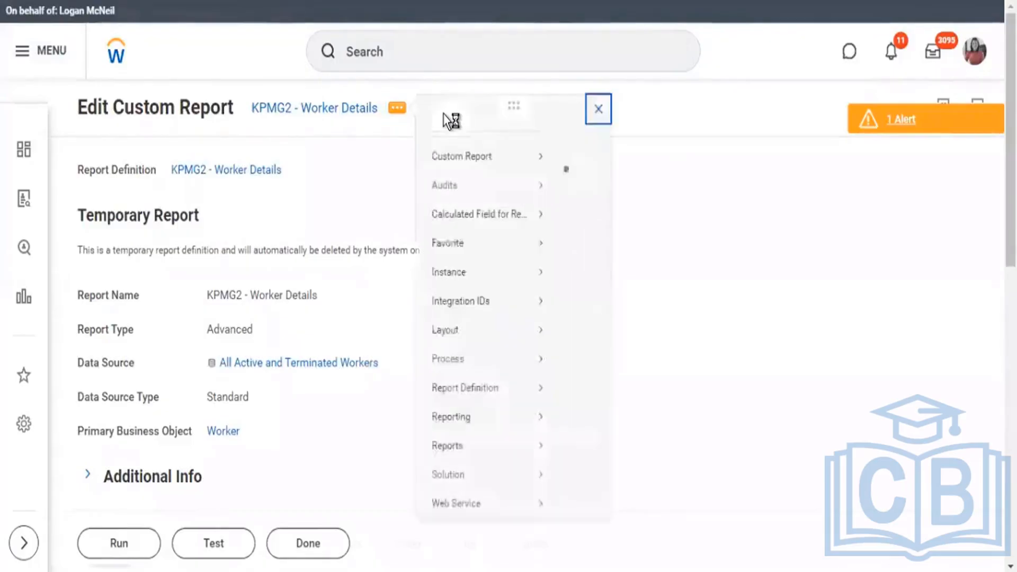
pyautogui.moveTo(465, 176)
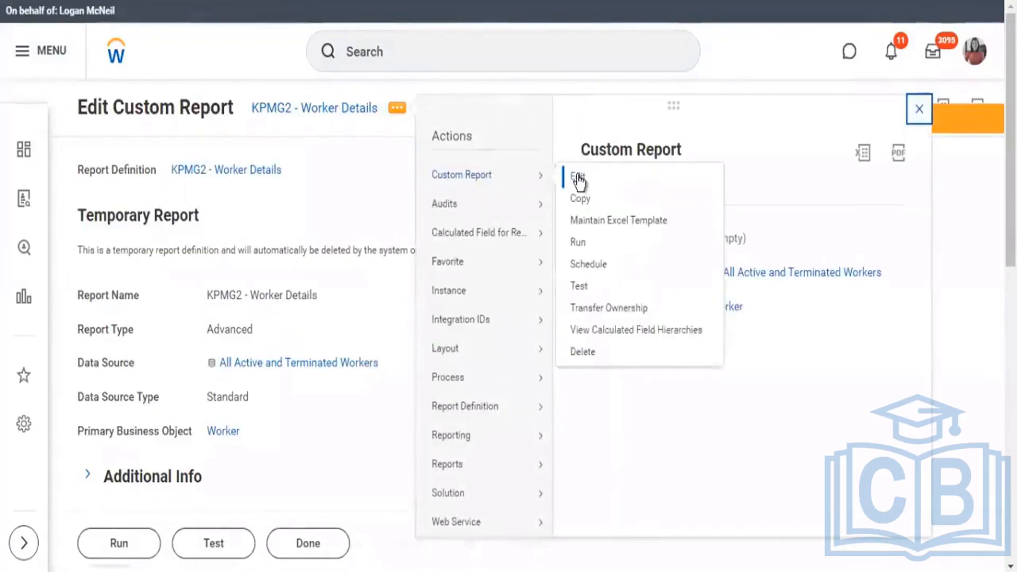
pyautogui.click(578, 177)
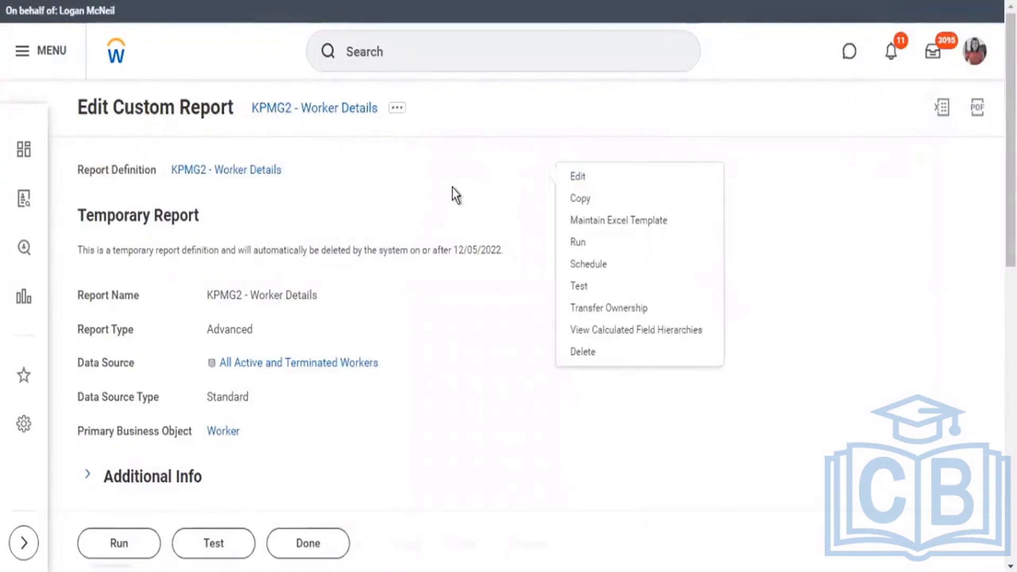
# Add a Worker column after Total Base Pay - Amount using the Allowance Plan Assignment Details field.
pyautogui.scroll(-15, 506, 237)
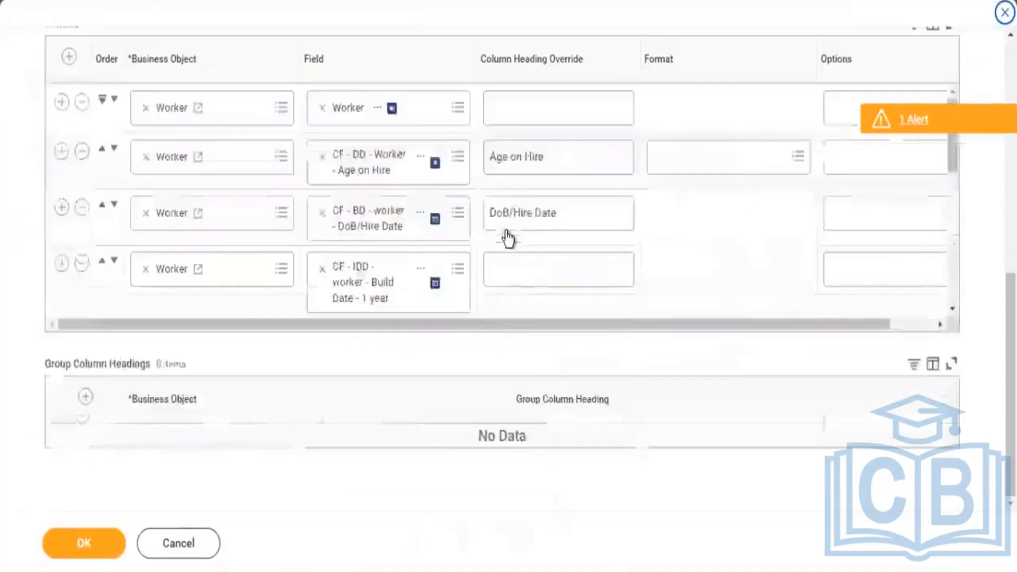
pyautogui.scroll(-5, 514, 221)
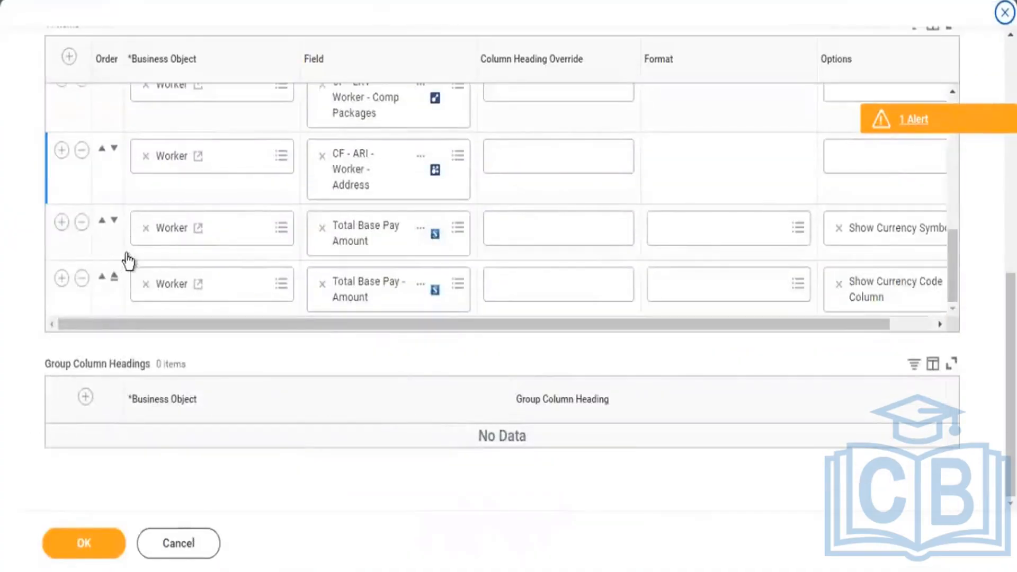
pyautogui.click(62, 277)
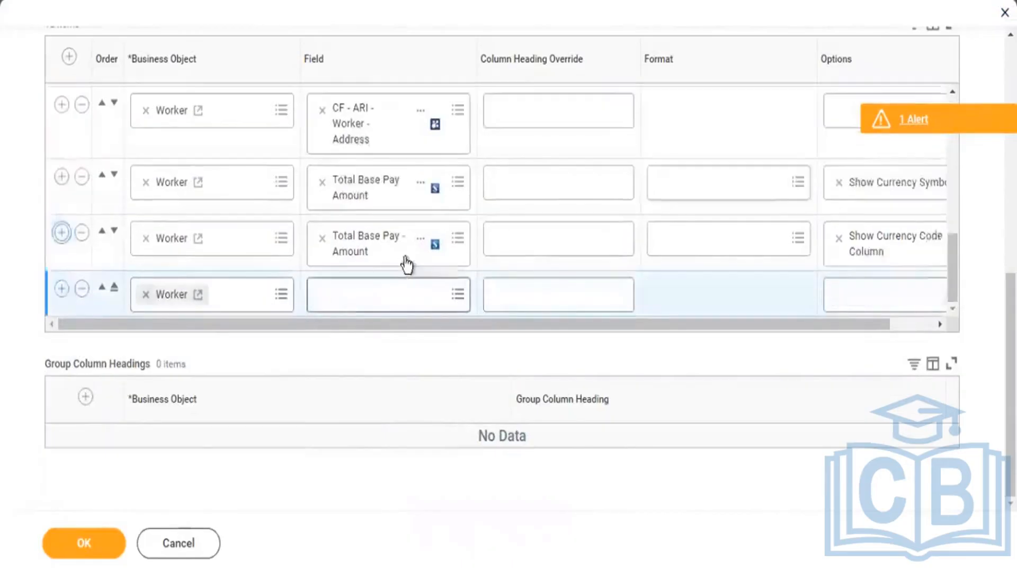
pyautogui.click(360, 297)
pyautogui.write('a')
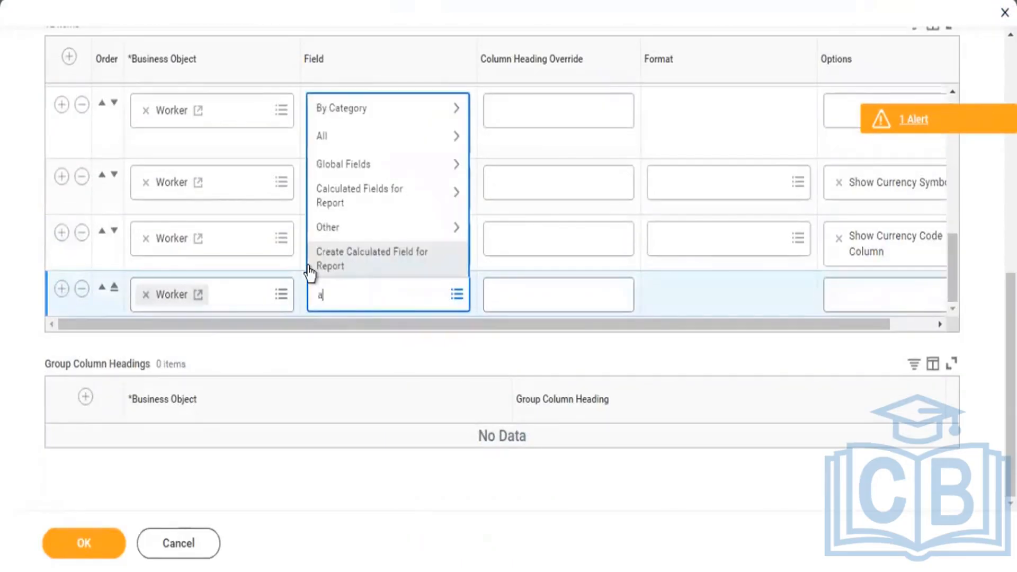
pyautogui.write('llowance')
pyautogui.press('Return')
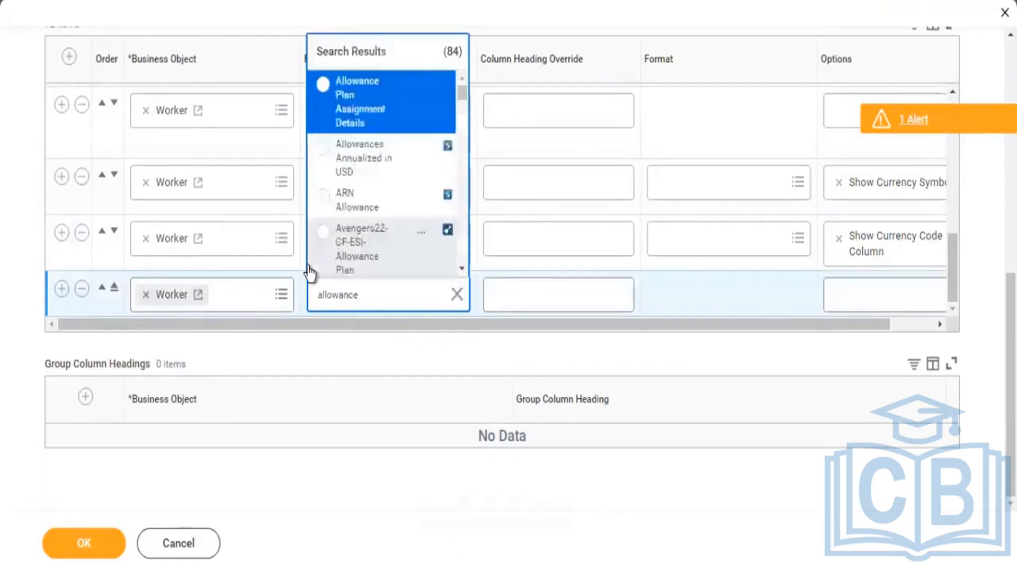
pyautogui.scroll(-5, 365, 185)
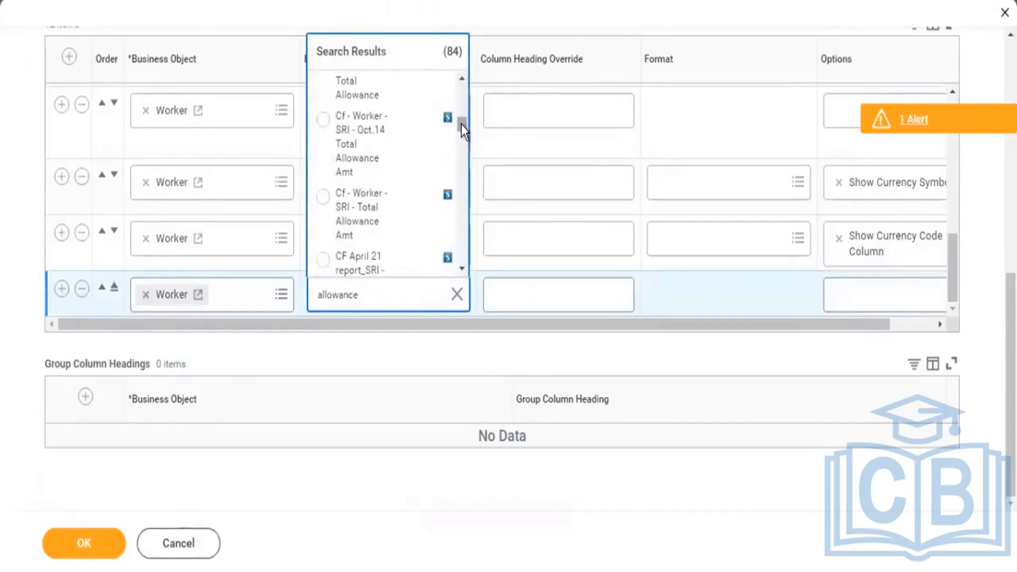
pyautogui.moveTo(461, 124); pyautogui.dragTo(465, 80)
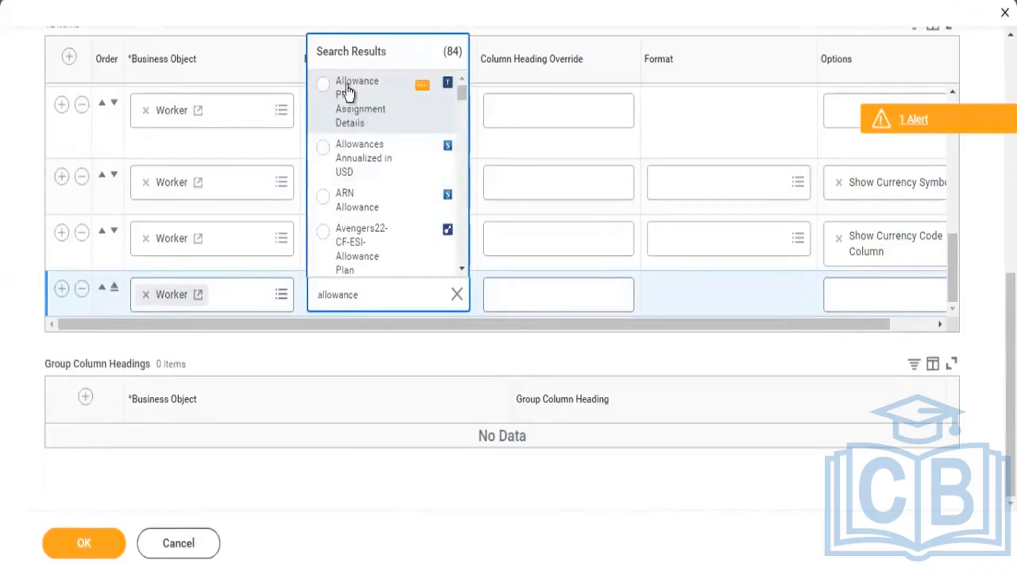
pyautogui.click(411, 100)
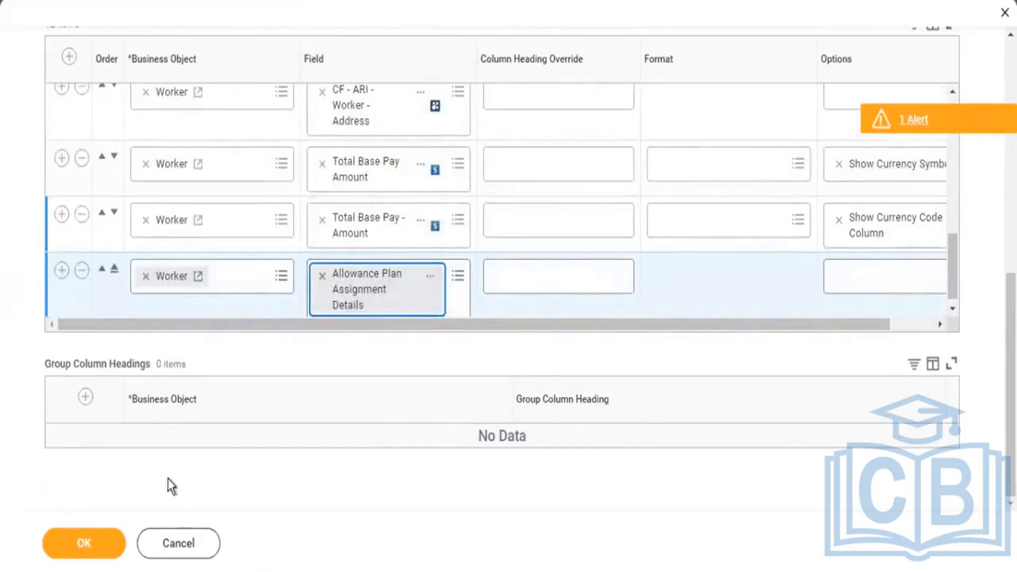
# Save the report definition and rerun KPMG2 - Worker Details with the new allowance column.
pyautogui.click(100, 546)
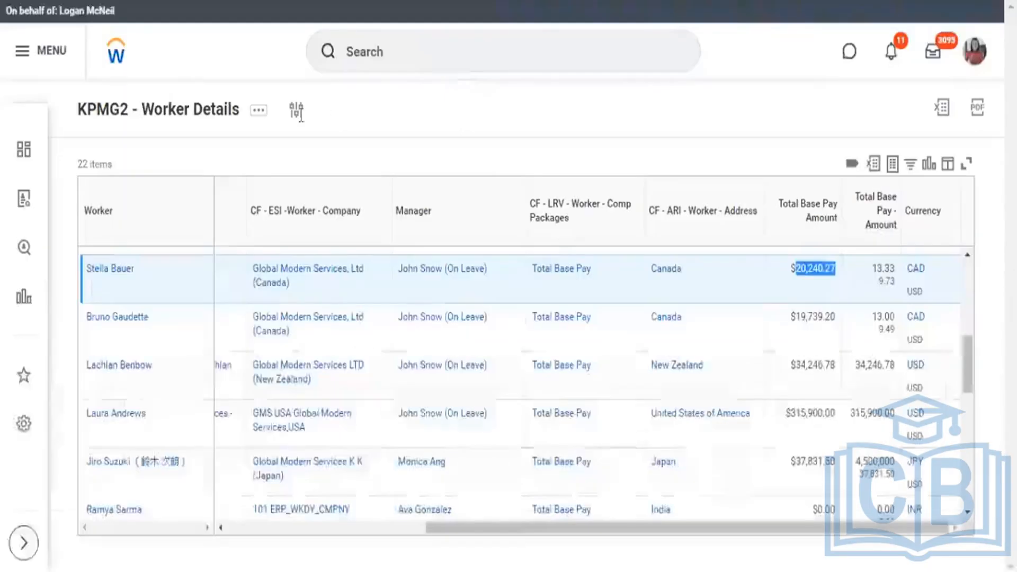
pyautogui.click(297, 111)
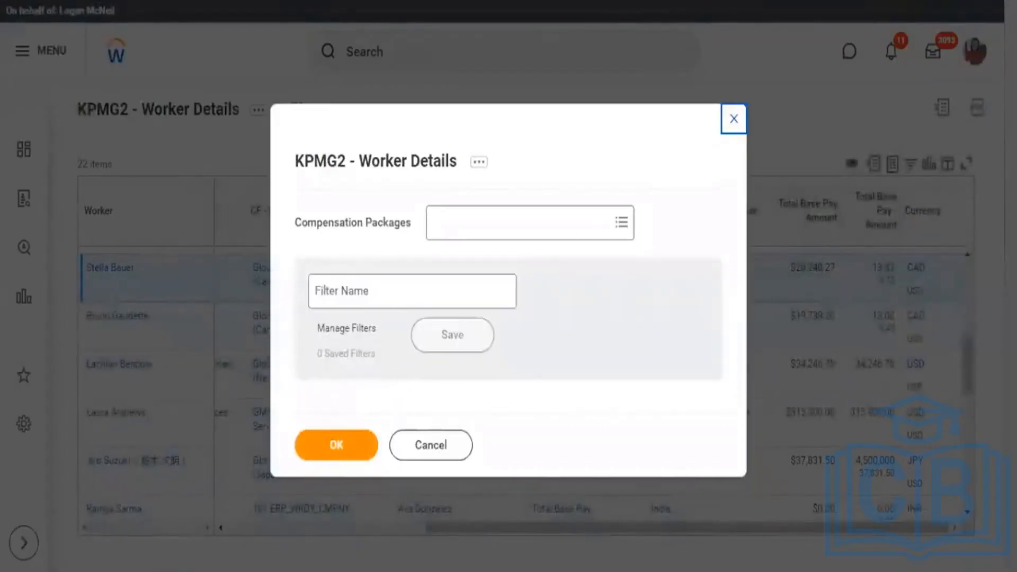
pyautogui.click(336, 445)
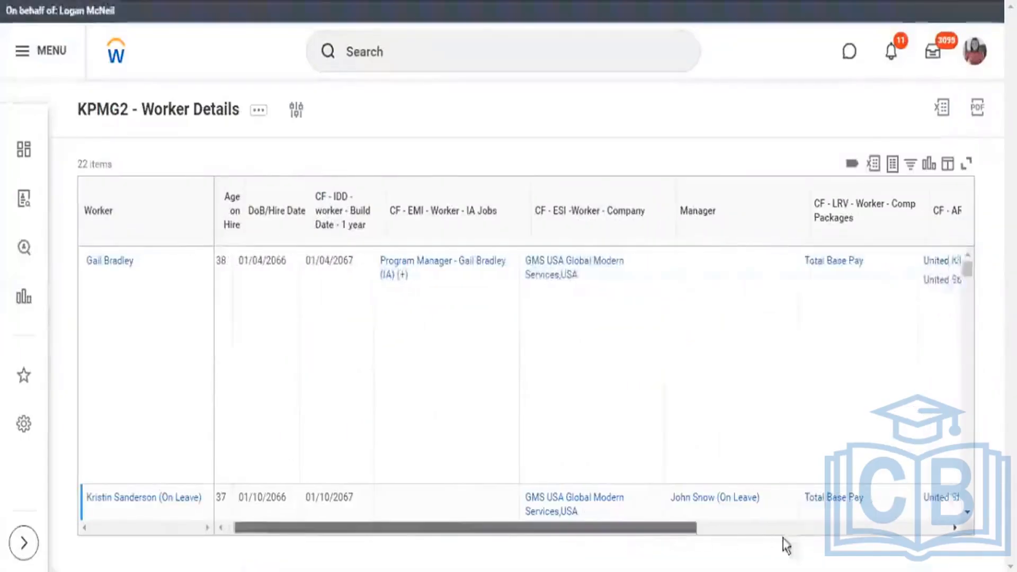
# Examine the allowance plans, amounts and frequencies listed under Allowance Plan Assignment Details for the first worker.
pyautogui.hscroll(5, 783, 538)
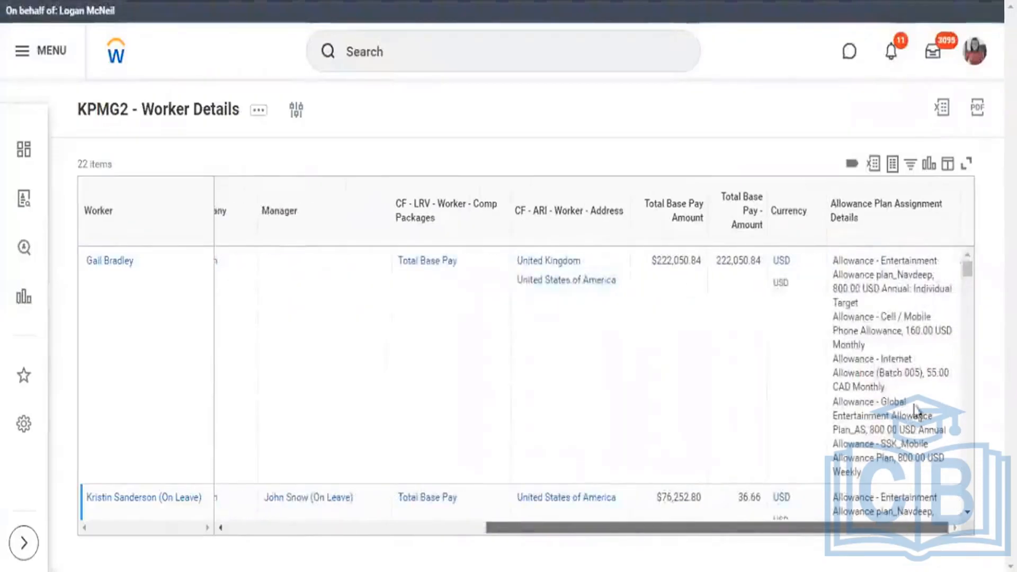
pyautogui.moveTo(896, 458); pyautogui.dragTo(825, 266)
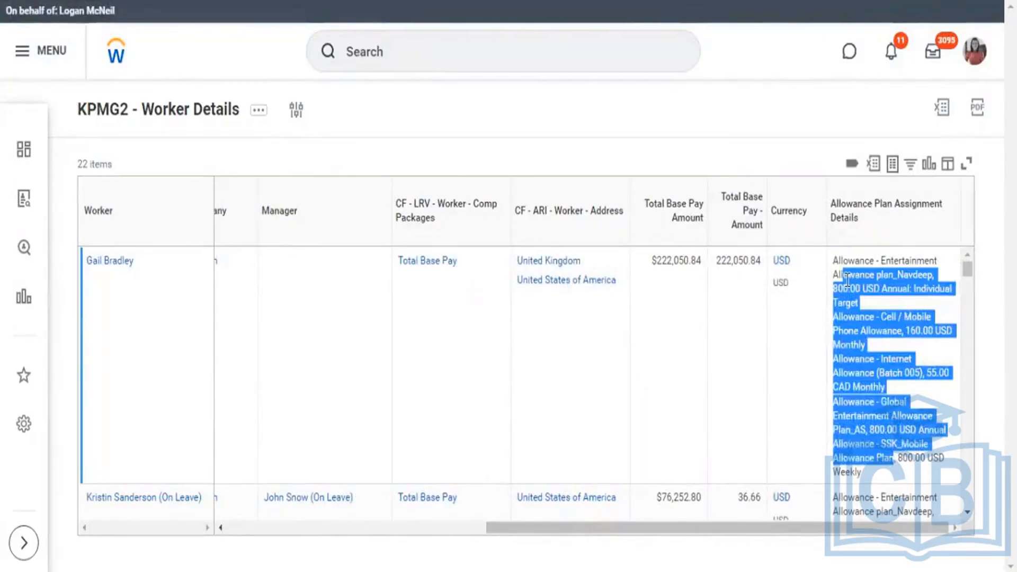
pyautogui.click(882, 303)
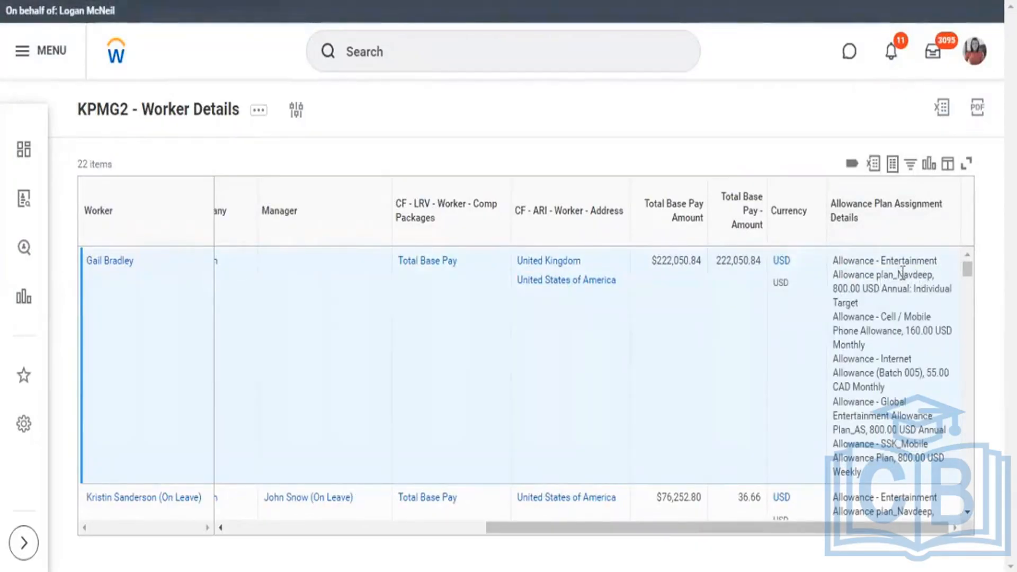
pyautogui.moveTo(880, 261); pyautogui.dragTo(950, 332)
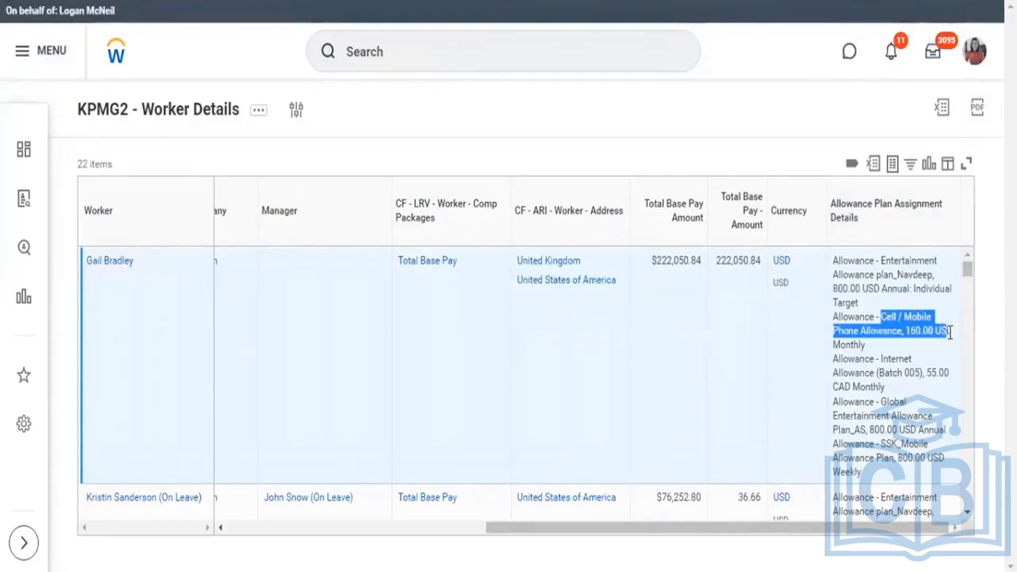
pyautogui.moveTo(882, 359); pyautogui.dragTo(899, 416)
pyautogui.moveTo(904, 459); pyautogui.dragTo(902, 458)
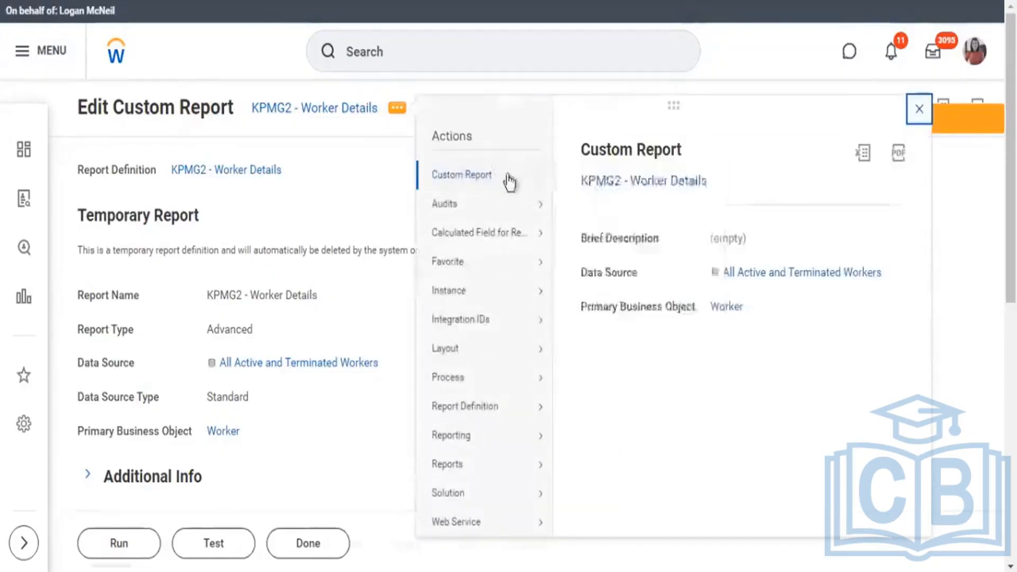
# Reopen the KPMG2 - Worker Details report definition in edit mode.
pyautogui.moveTo(507, 177)
pyautogui.click(234, 77)
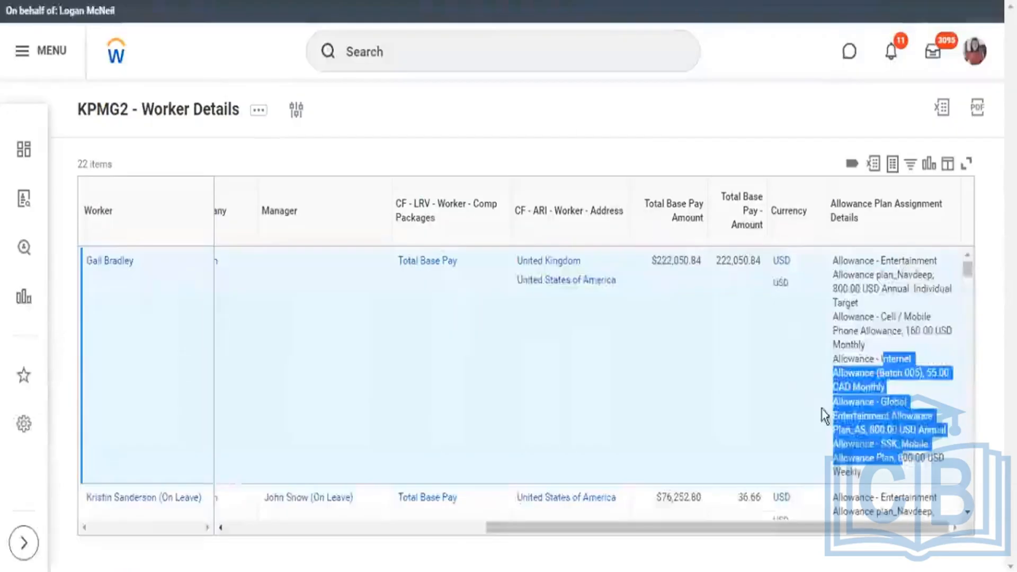
# Review how multiple allowance plans are combined in each worker's Allowance Plan Assignment Details cell in the report output.
pyautogui.scroll(-5, 821, 416)
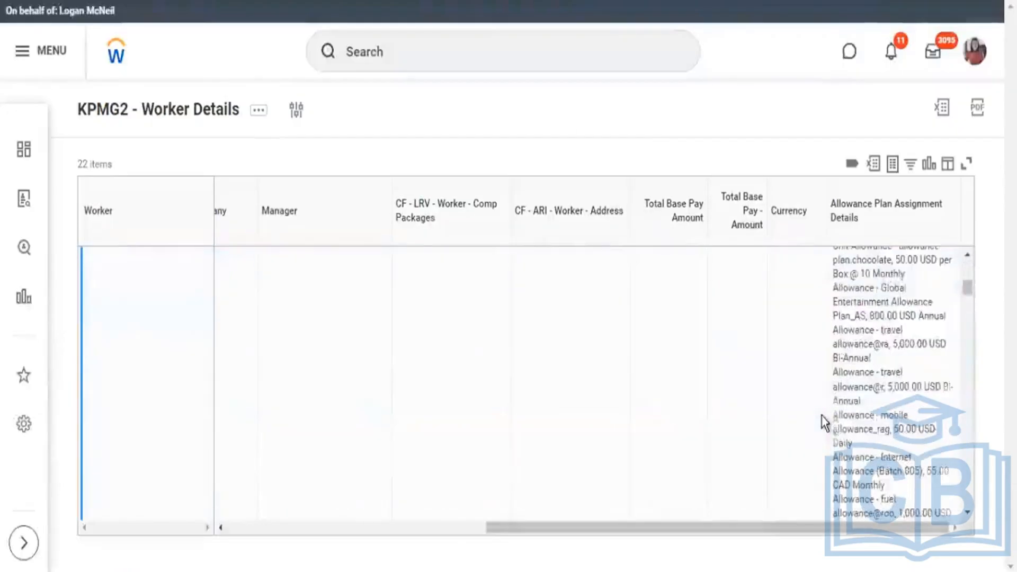
pyautogui.scroll(-4, 822, 416)
pyautogui.scroll(4, 821, 415)
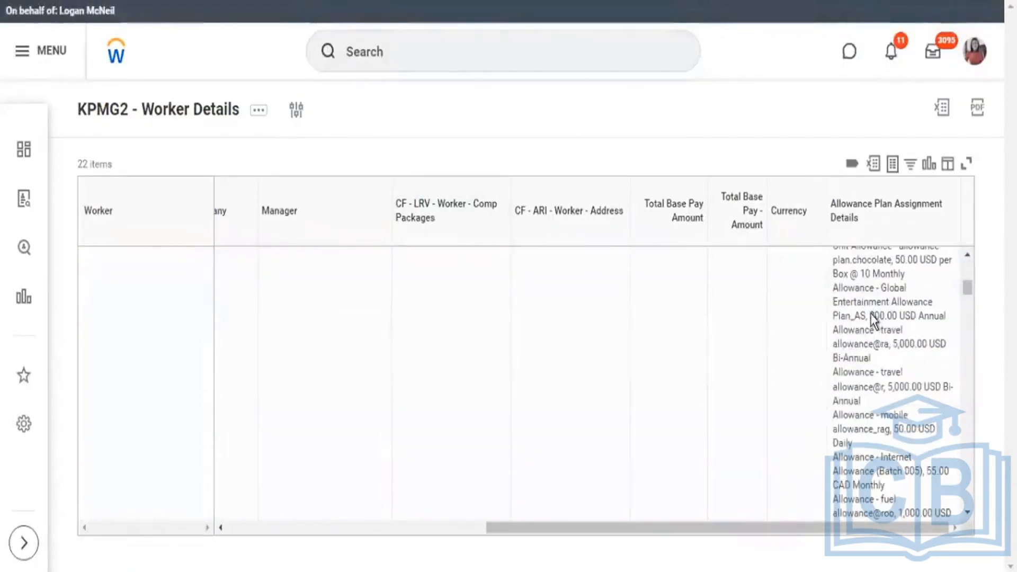
pyautogui.scroll(2, 868, 312)
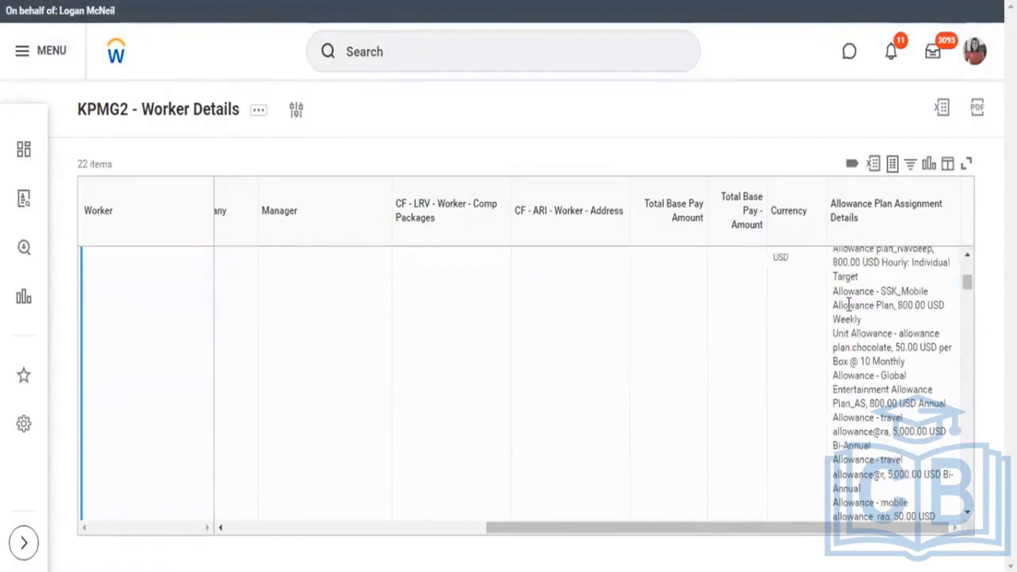
pyautogui.scroll(3, 851, 307)
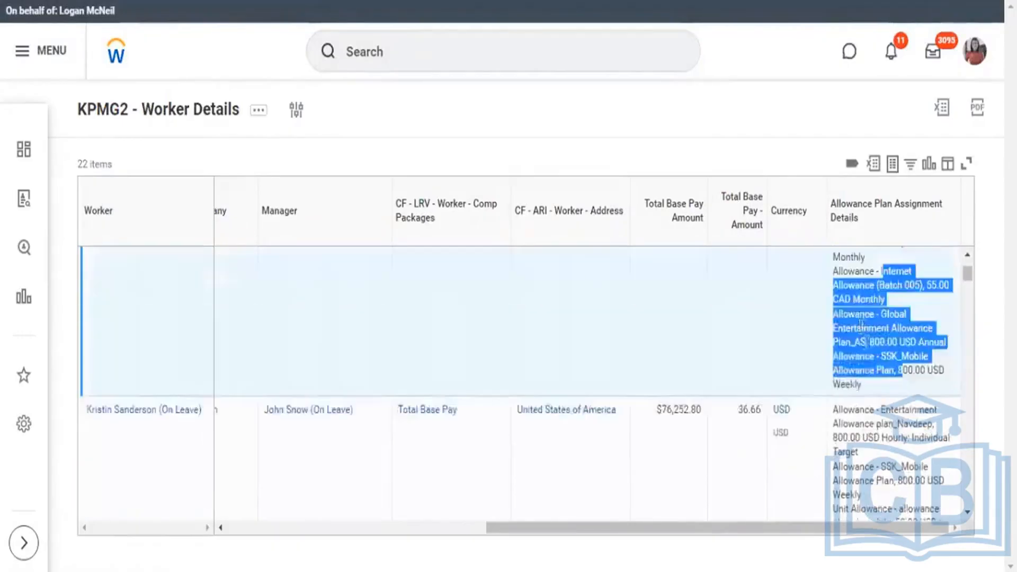
pyautogui.click(872, 383)
pyautogui.scroll(2, 869, 386)
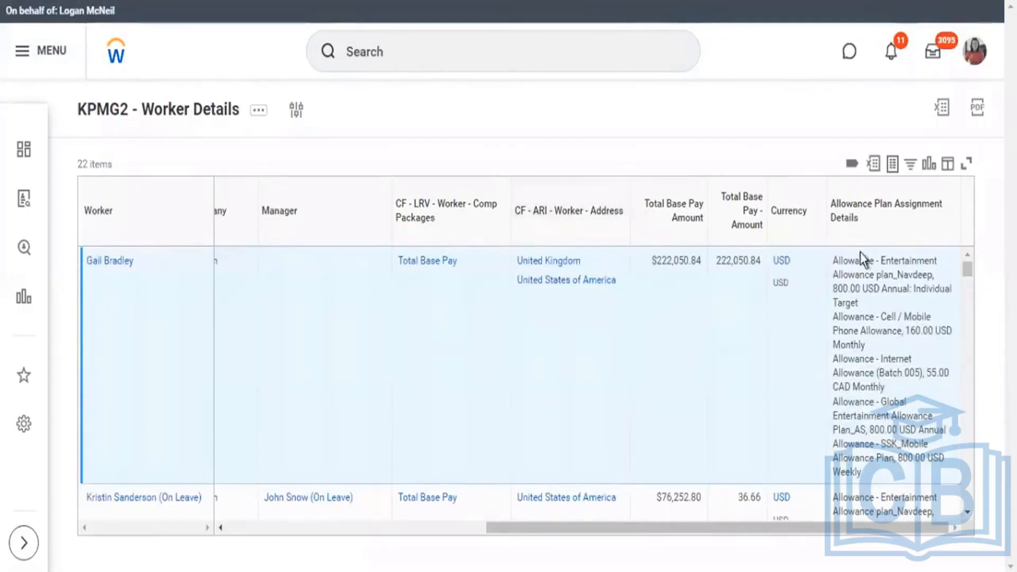
pyautogui.moveTo(836, 260); pyautogui.dragTo(895, 483)
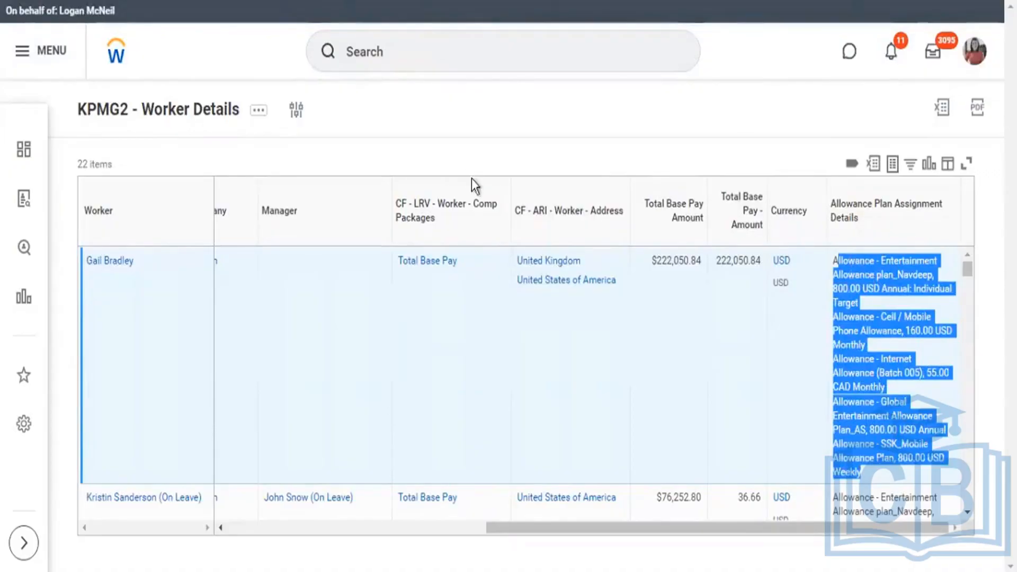
# Remove the Compensation Grade is not empty condition from the report's instance filters and open the subfilter settings.
pyautogui.hotkey('ctrl', 'shift', 'Tab')
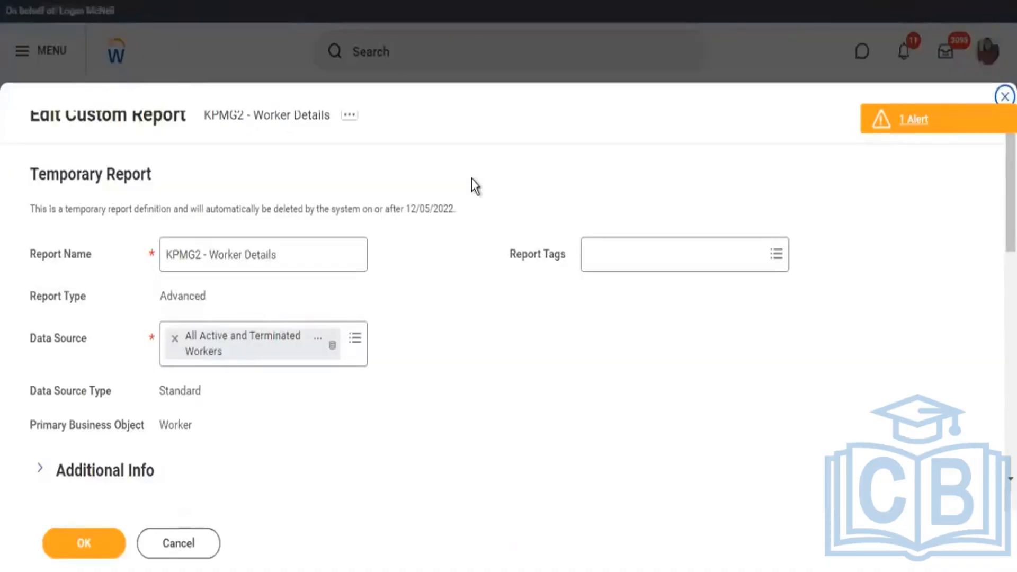
pyautogui.scroll(-5, 472, 179)
pyautogui.scroll(-3, 472, 179)
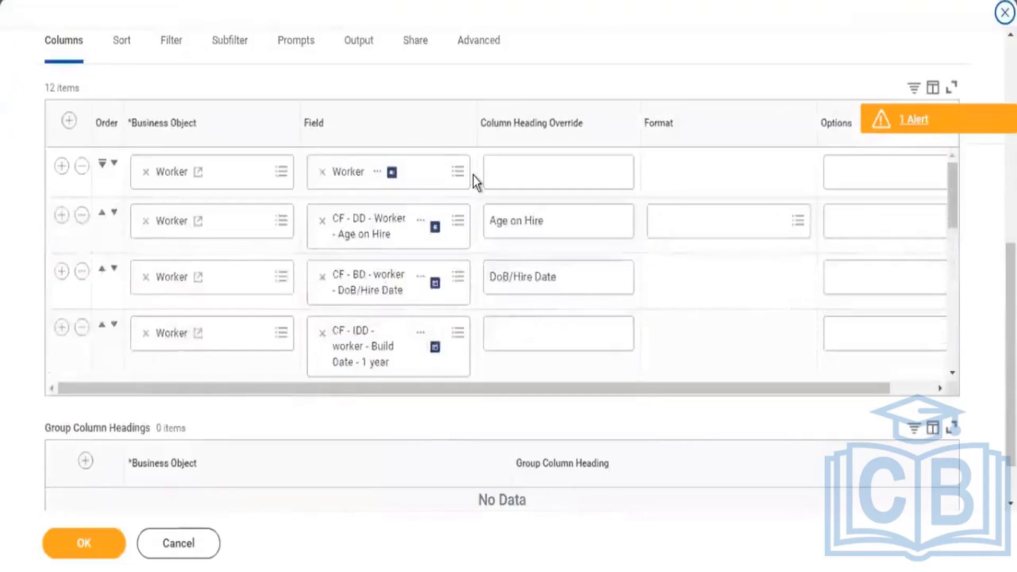
pyautogui.scroll(-3, 476, 176)
pyautogui.scroll(-3, 486, 177)
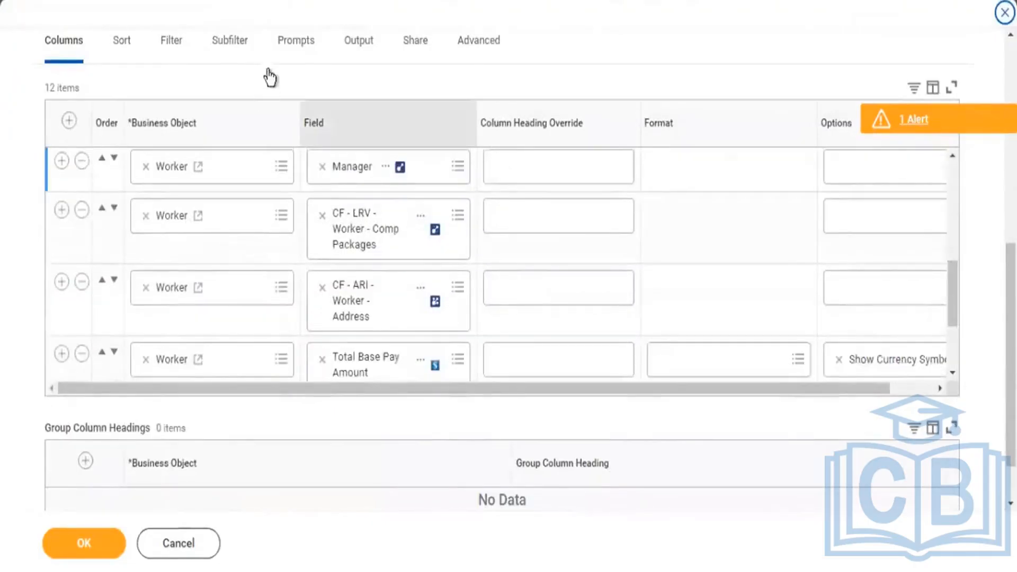
pyautogui.click(172, 48)
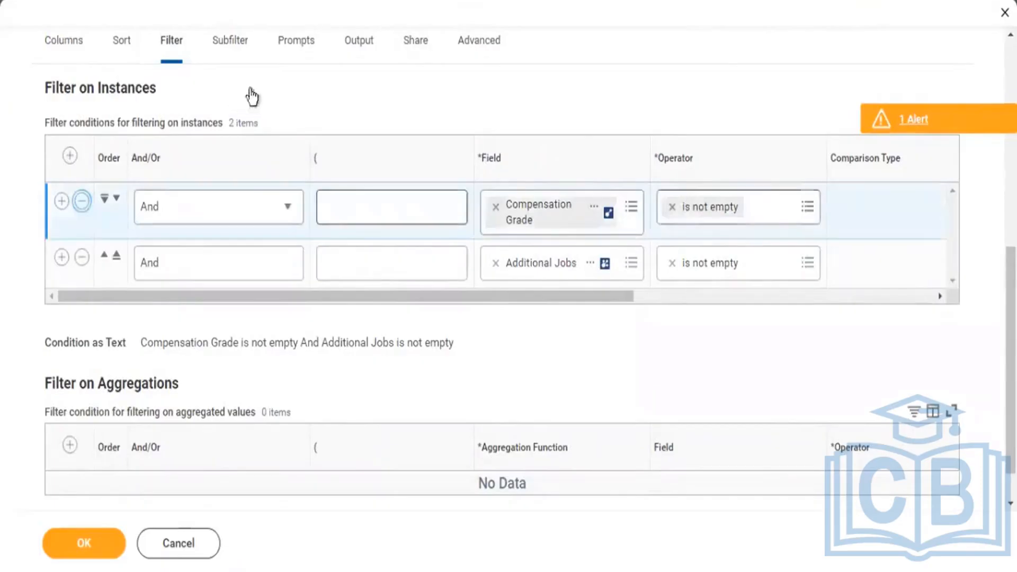
pyautogui.click(236, 49)
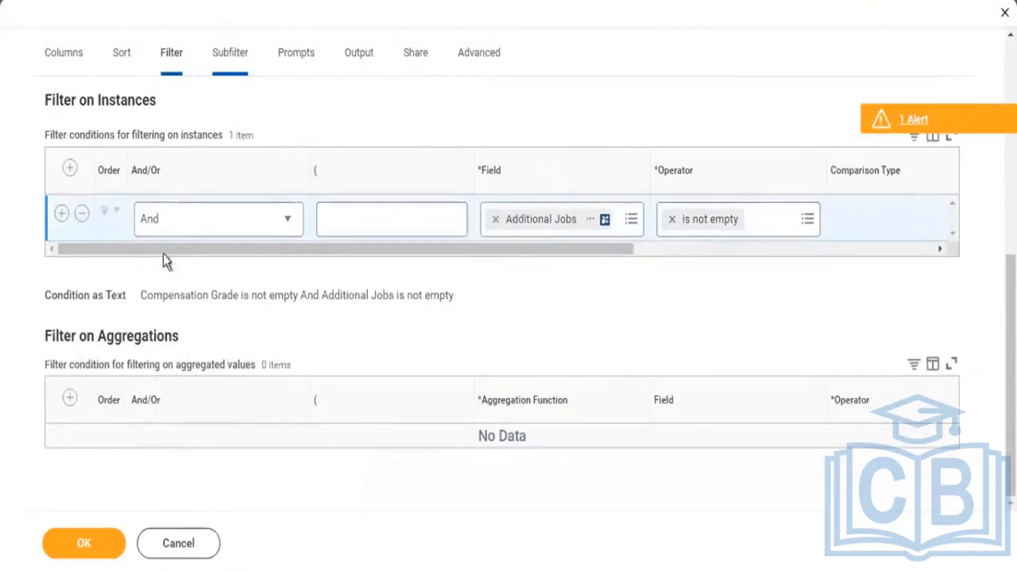
# Return to the report's instance filters and change the remaining condition's field to Allowance Plan Assignments.
pyautogui.click(109, 448)
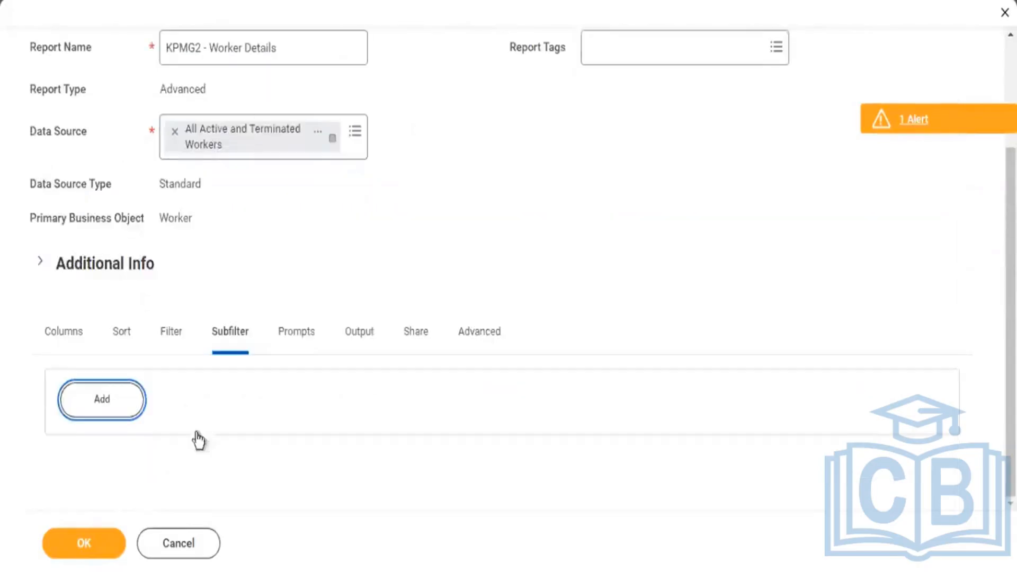
pyautogui.click(180, 337)
pyautogui.scroll(-3, 540, 452)
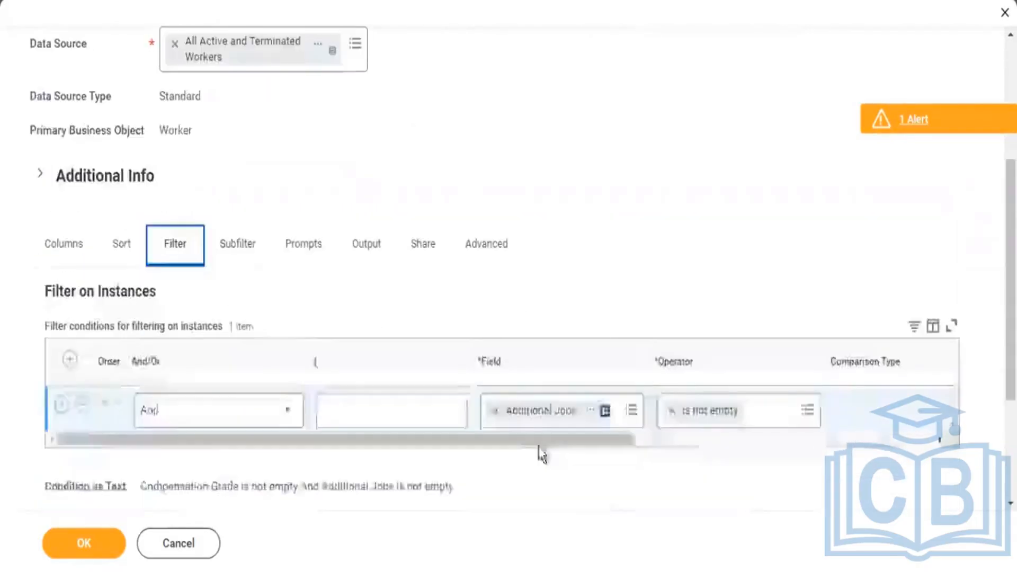
pyautogui.click(495, 322)
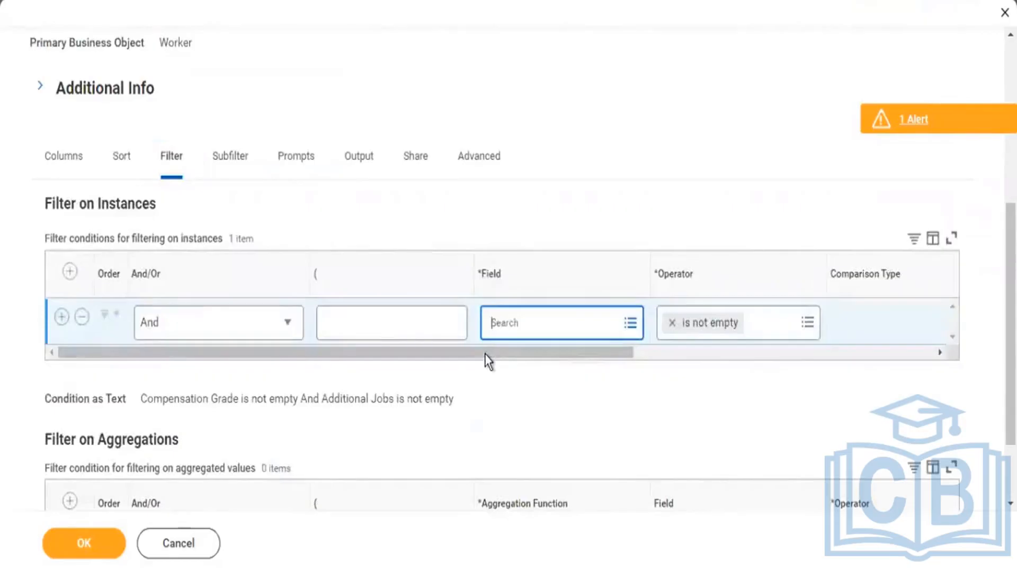
pyautogui.write('allowance')
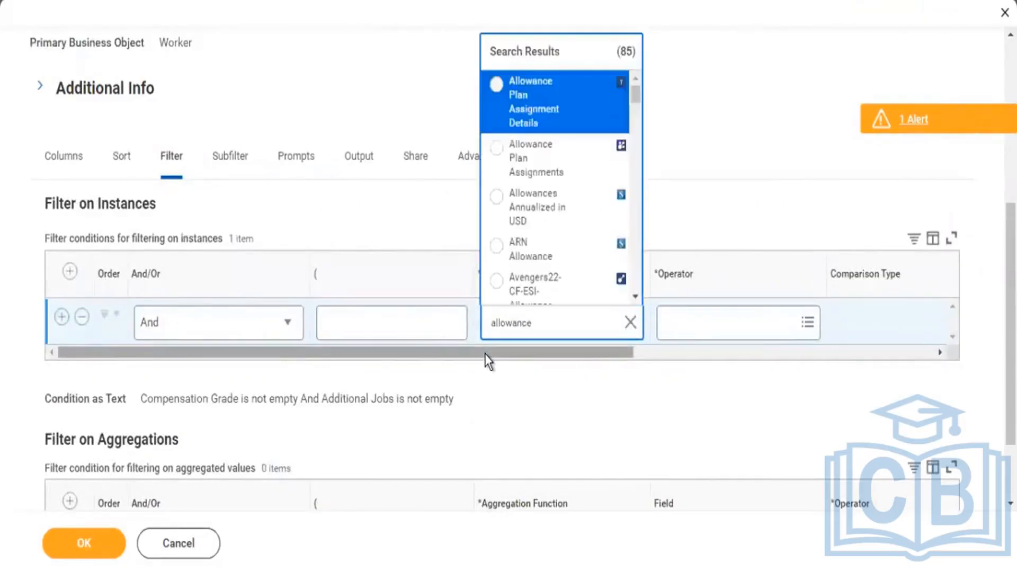
pyautogui.press('Down')
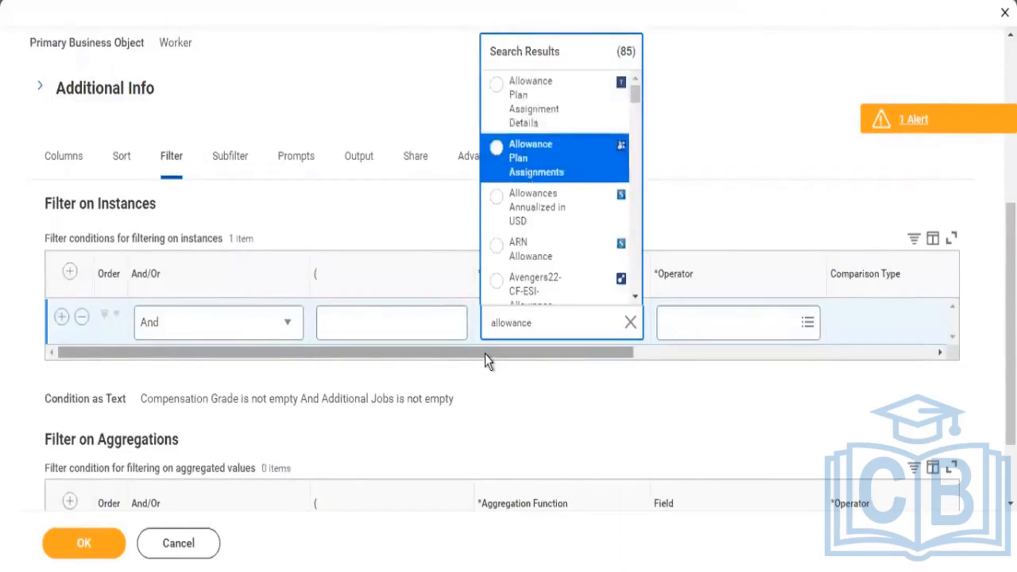
pyautogui.press('Return')
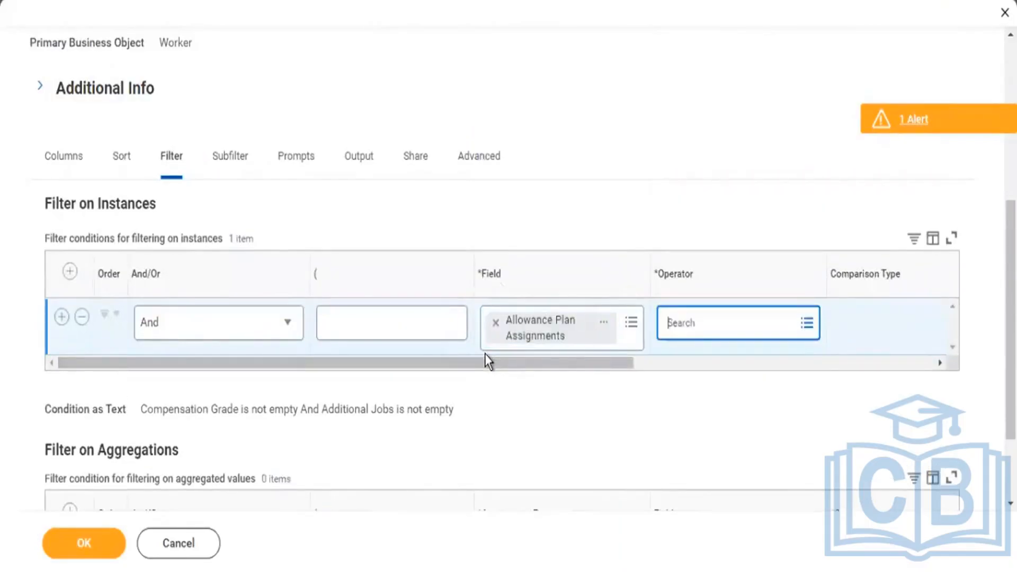
# Set the operator of the Allowance Plan Assignments filter condition to is not empty.
pyautogui.press('Return')
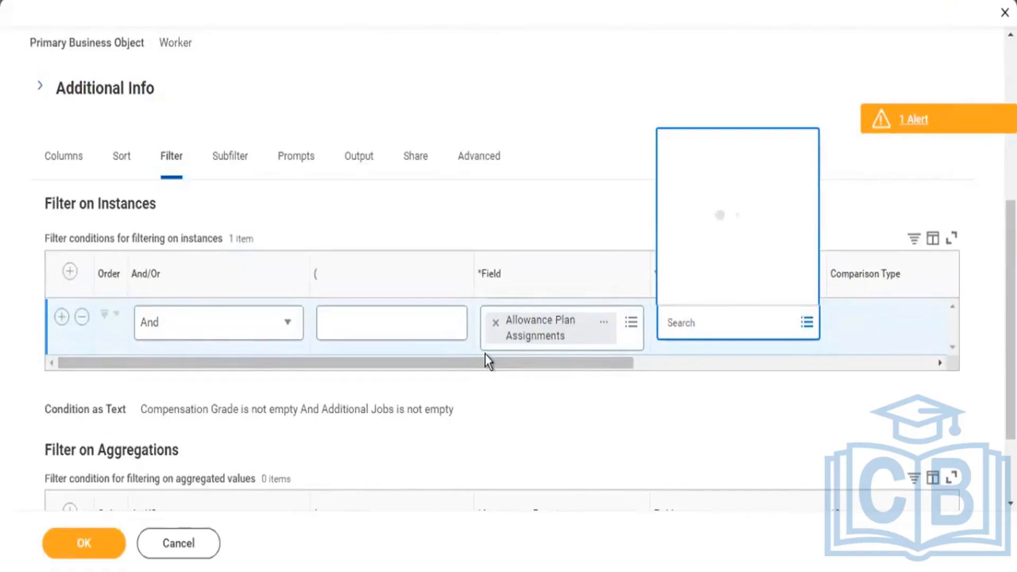
pyautogui.press('Down')
pyautogui.press('Down')
pyautogui.press('Down')
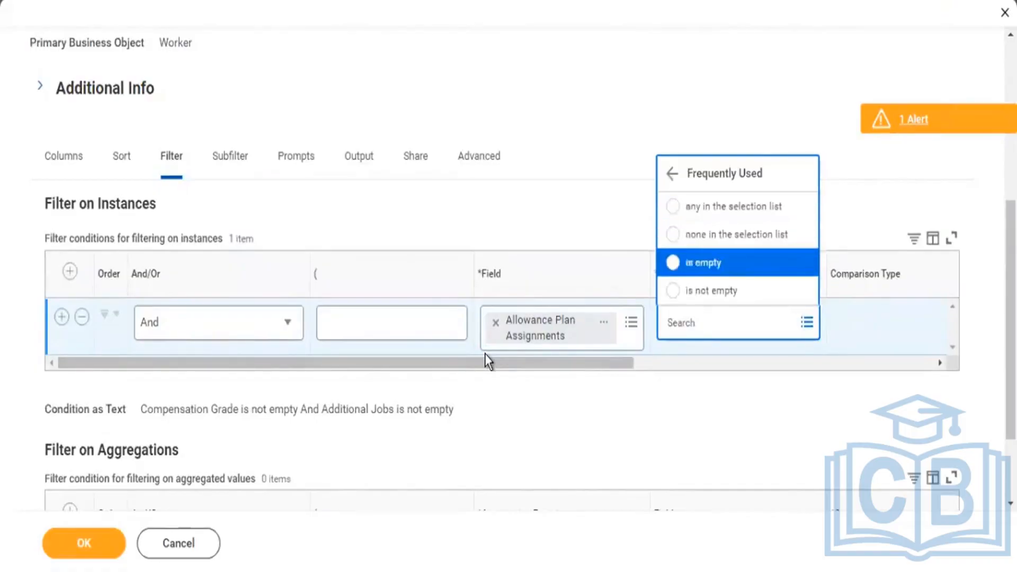
pyautogui.press('Return')
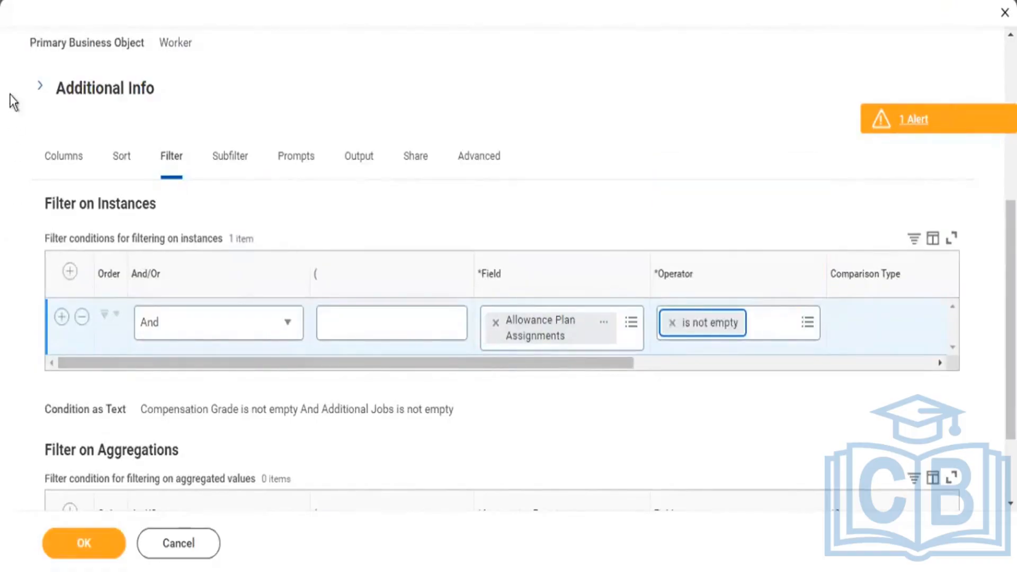
# Add a Worker column row below Allowance Plan Assignment Details in the report's columns and open its field choices.
pyautogui.click(66, 161)
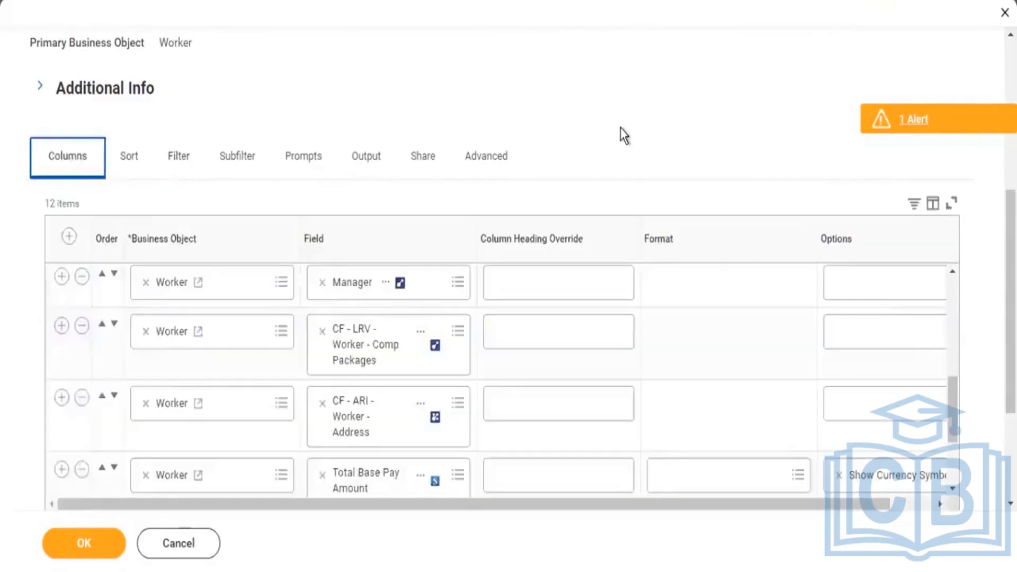
pyautogui.scroll(-3, 627, 227)
pyautogui.scroll(-2, 628, 229)
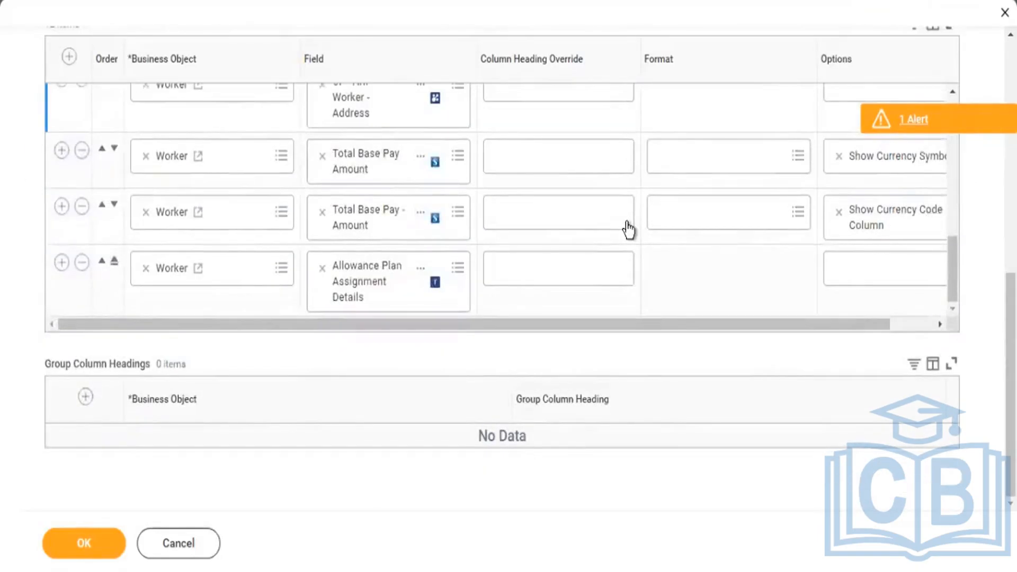
pyautogui.click(61, 262)
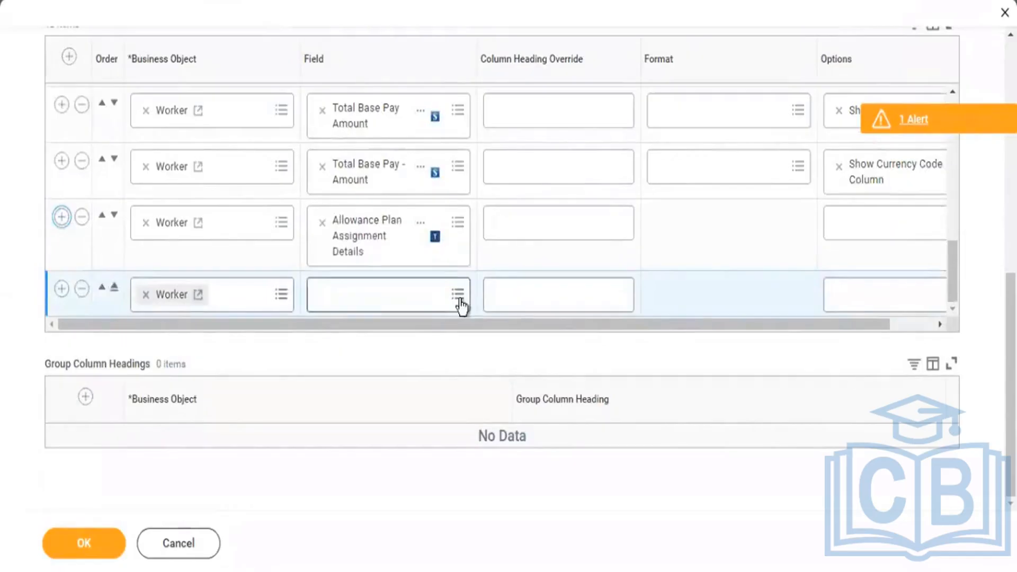
pyautogui.click(458, 295)
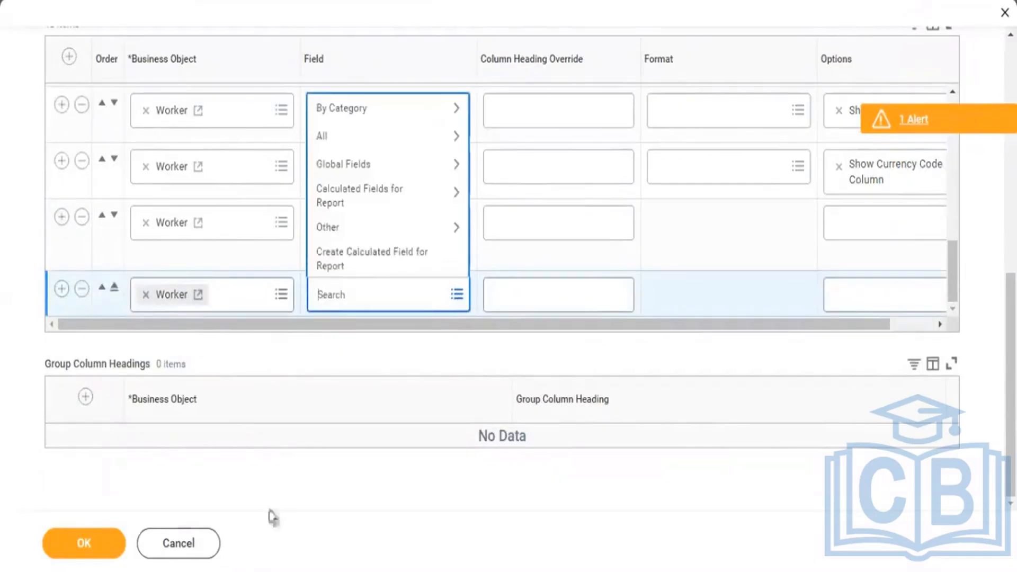
# Switch to the text notes and add the line "Sum Related Instances" below the Aggregare Related Instances entry.
pyautogui.hotkey('alt', 'Tab')
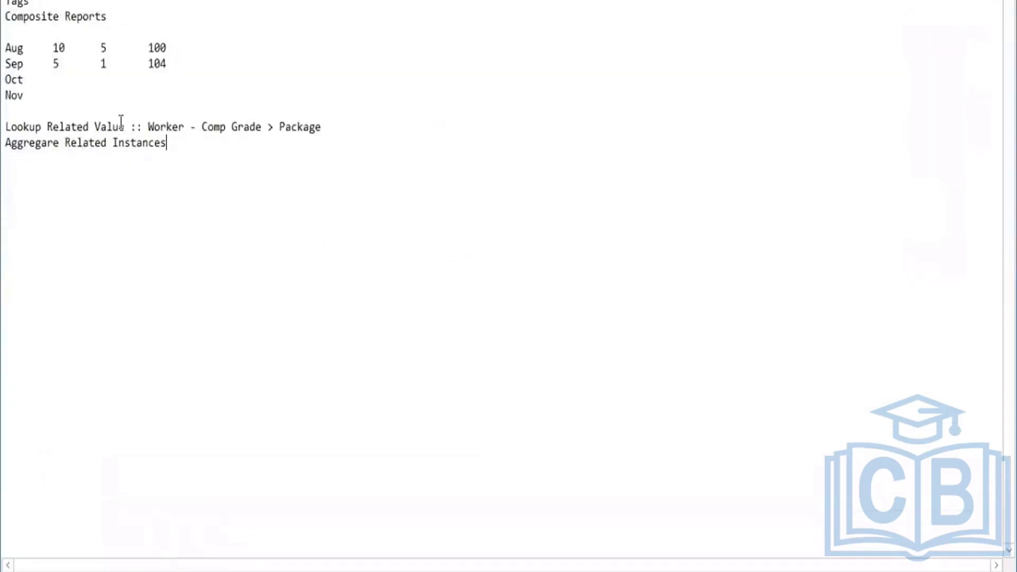
pyautogui.moveTo(125, 127); pyautogui.dragTo(22, 131)
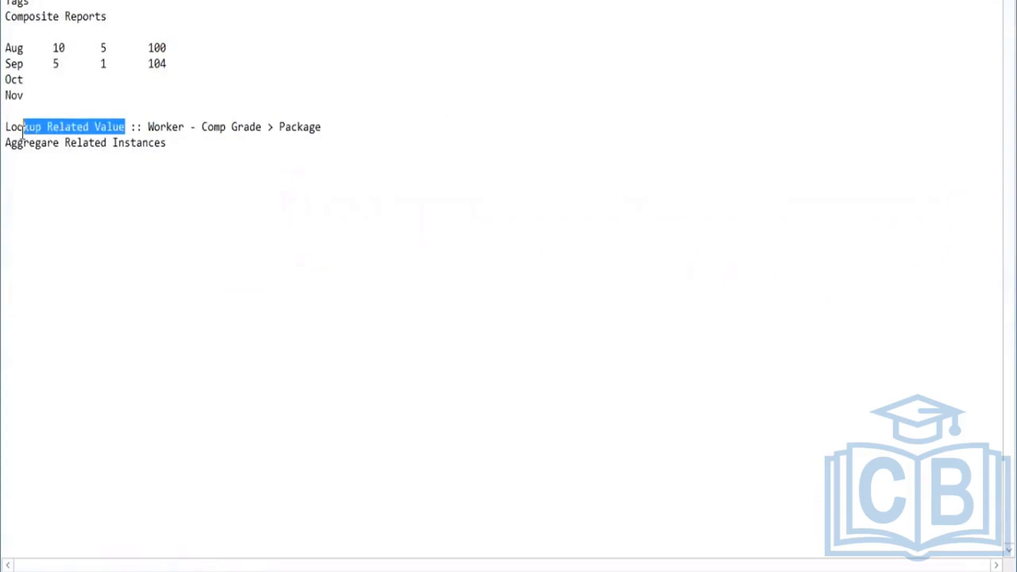
pyautogui.click(184, 150)
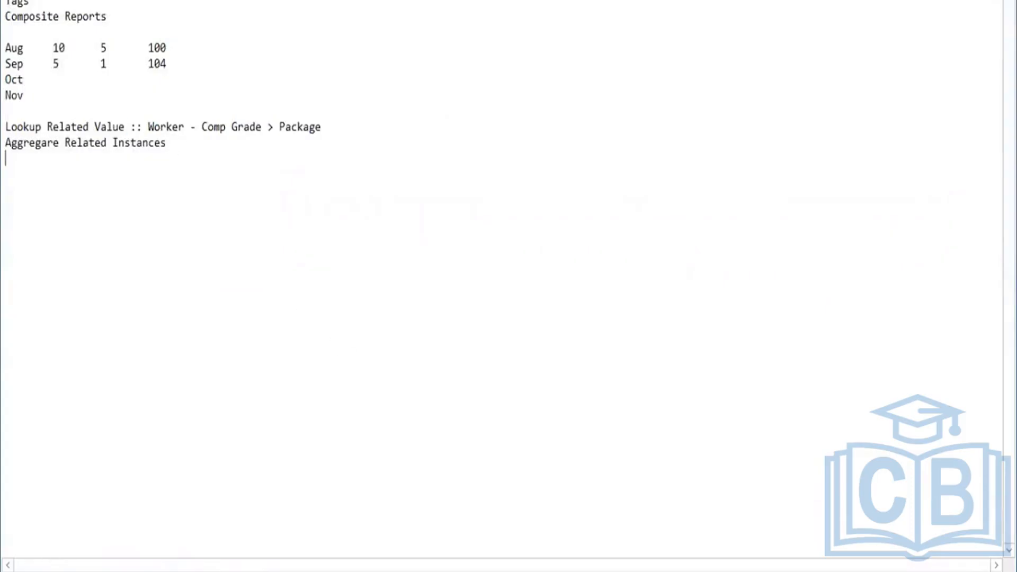
pyautogui.write('Sum Related Instances')
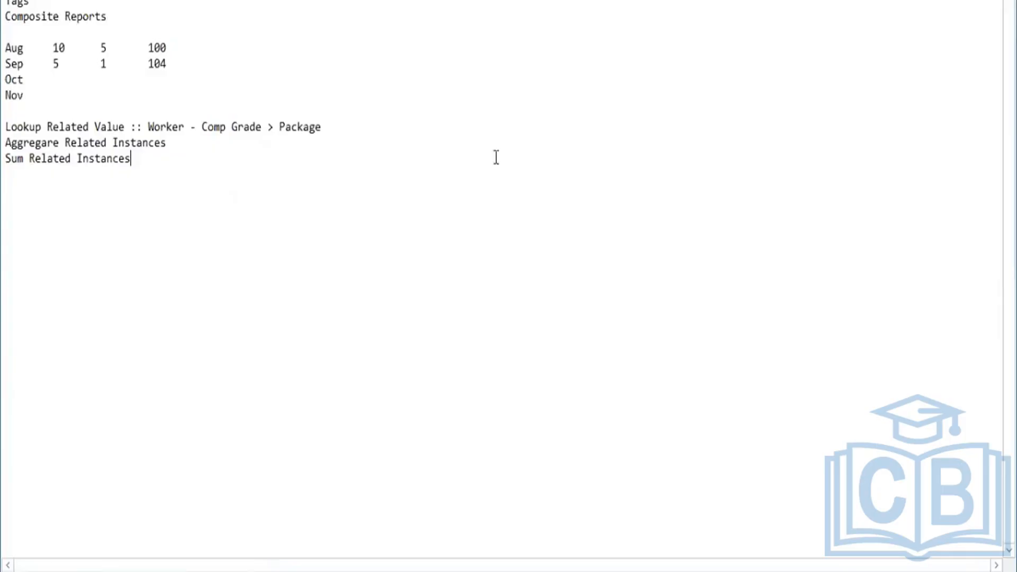
# Return to the report's new Worker column and start a calculated field for it with the Sum Related Instances function.
pyautogui.hotkey('alt', 'Tab')
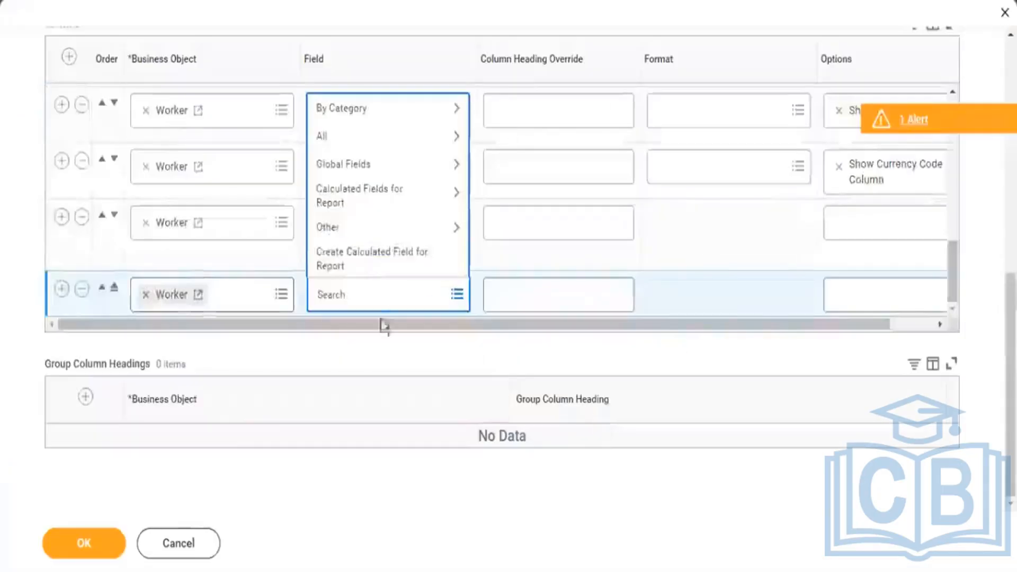
pyautogui.click(357, 262)
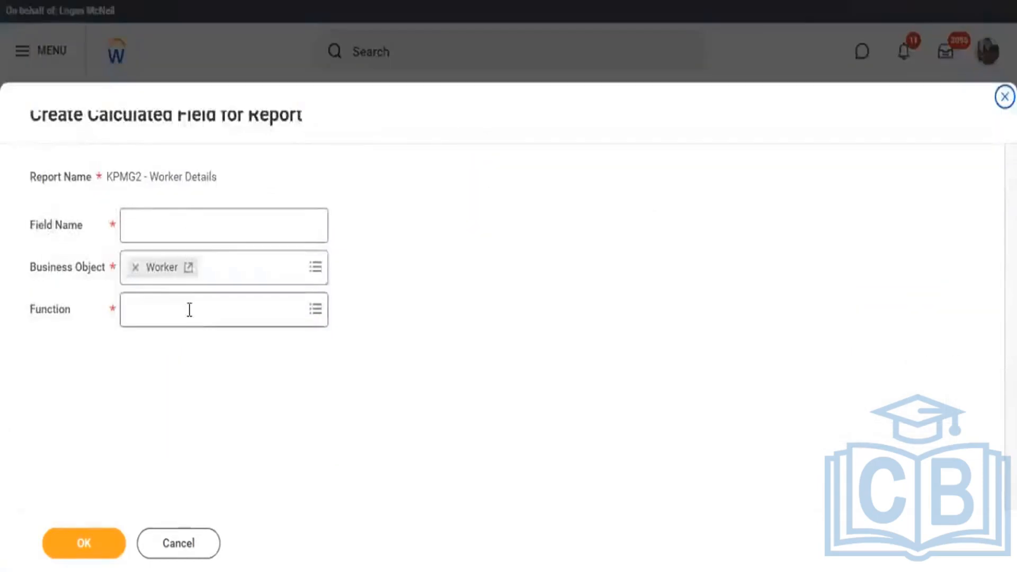
pyautogui.click(189, 310)
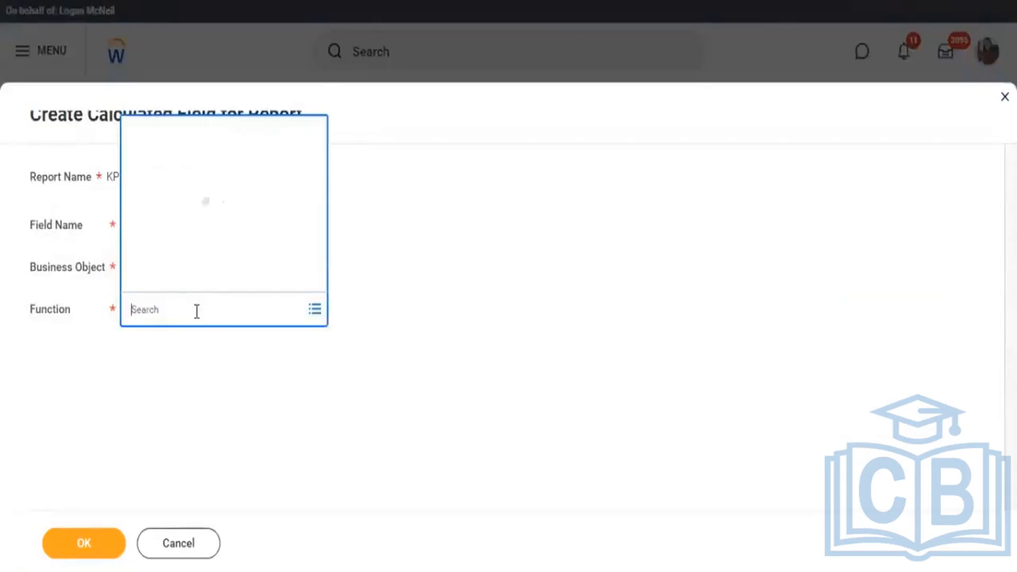
pyautogui.write('sum')
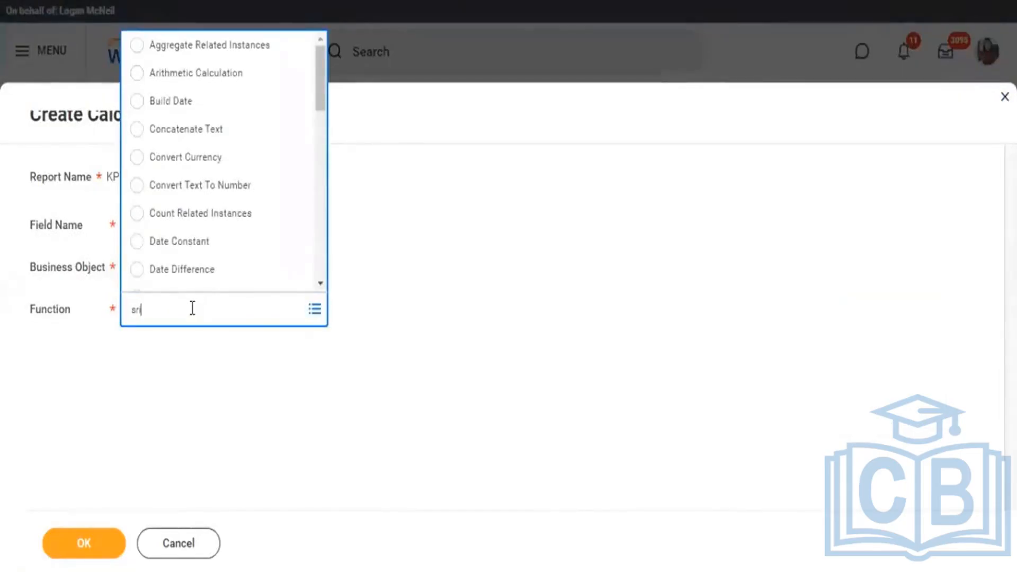
pyautogui.press('Return')
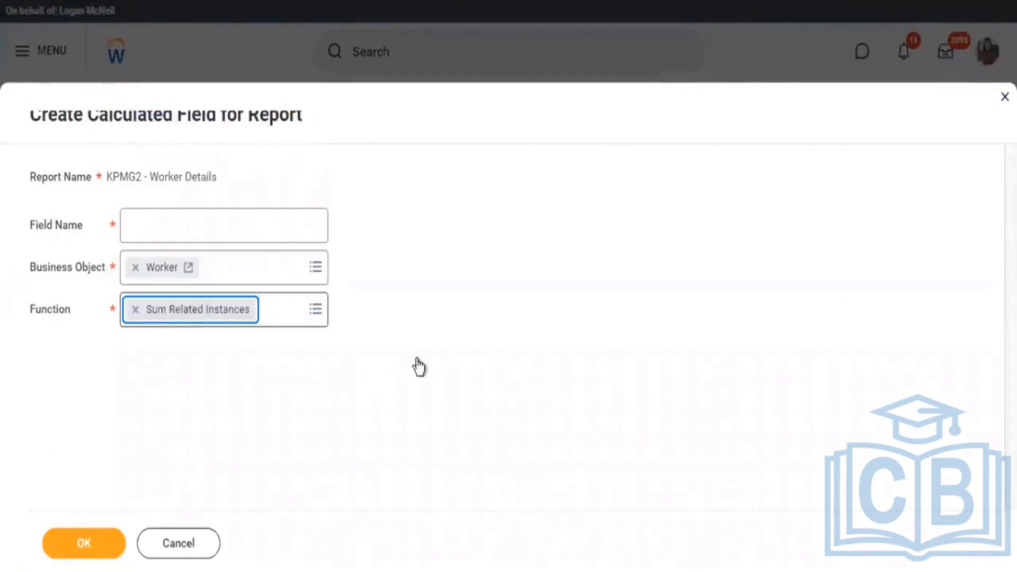
# Name the calculated field "CF - SRI - Worker - Allowance Total" and continue to its calculation settings.
pyautogui.click(197, 228)
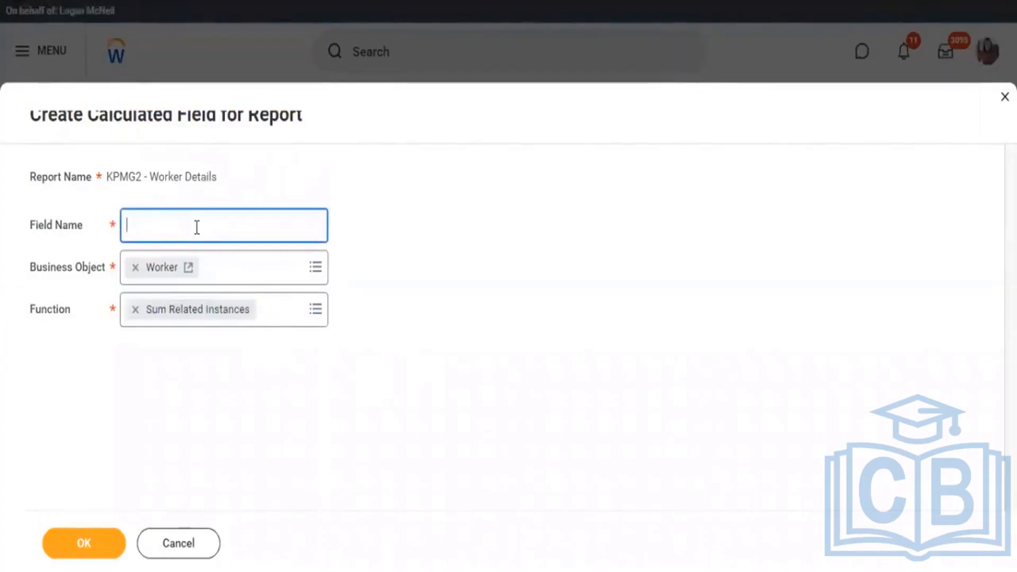
pyautogui.write('CF - ')
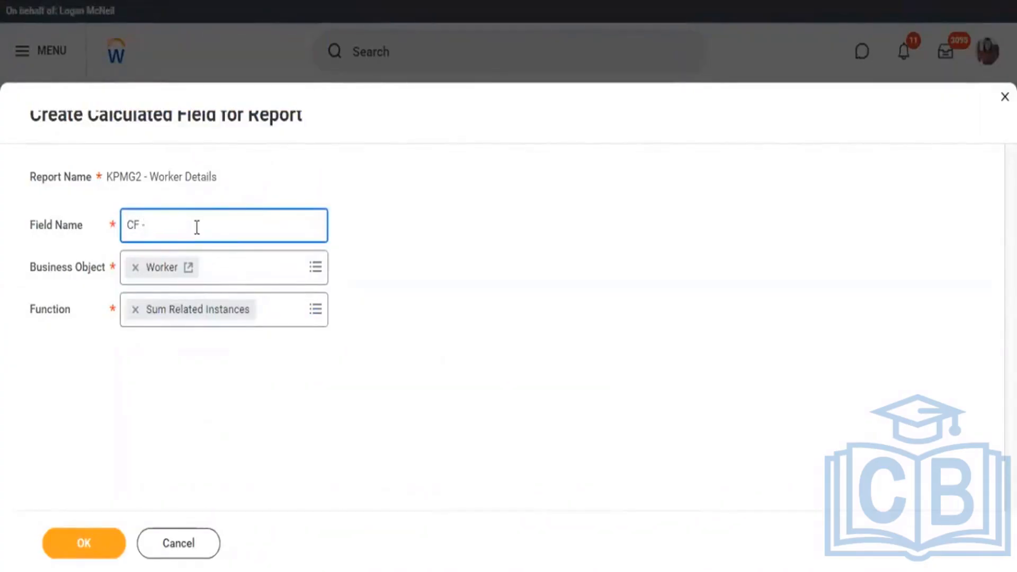
pyautogui.write('S')
pyautogui.write('RI - W')
pyautogui.write('prler')
pyautogui.press('BackSpace')
pyautogui.press('BackSpace')
pyautogui.press('BackSpace')
pyautogui.write('orker')
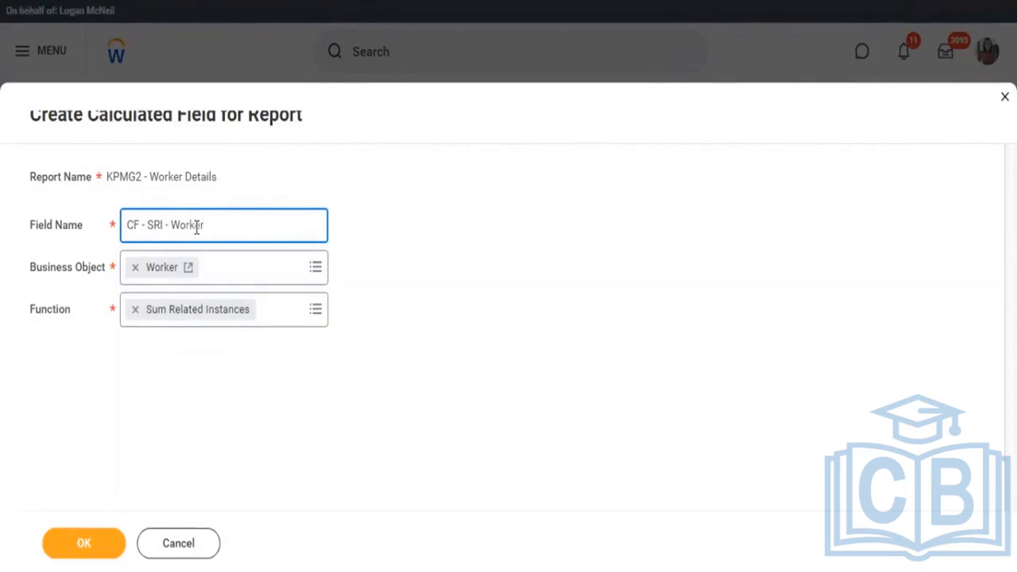
pyautogui.write(' - Allowance Total')
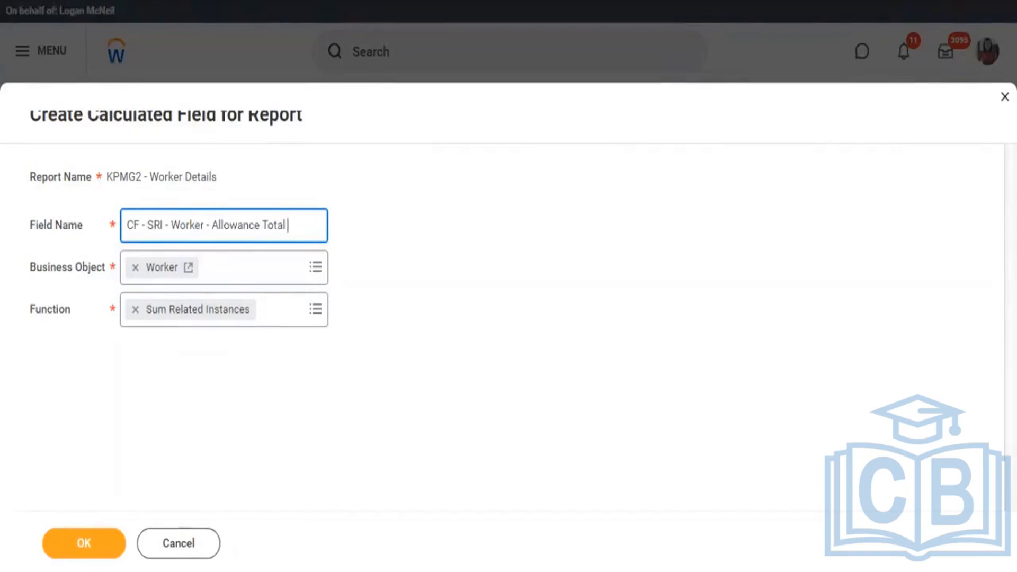
pyautogui.click(84, 548)
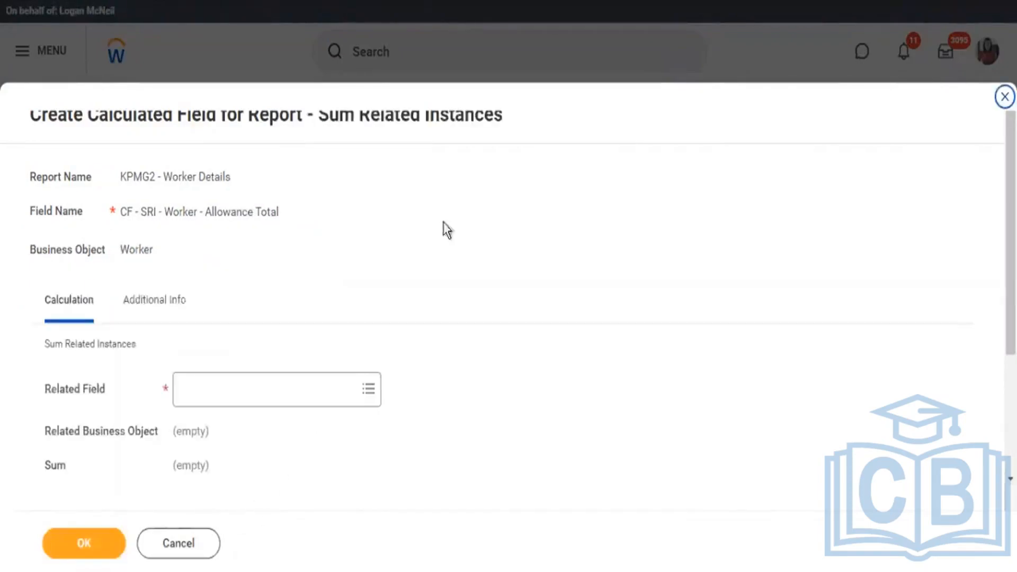
# Set the calculation's related field to Allowance Plan Assignments.
pyautogui.scroll(-3, 30, 245)
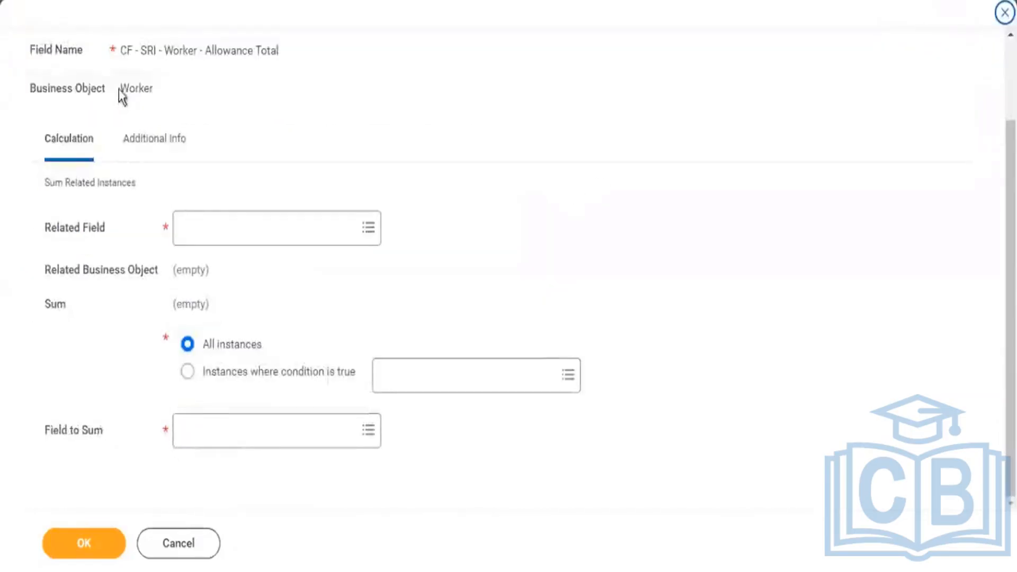
pyautogui.doubleClick(79, 230)
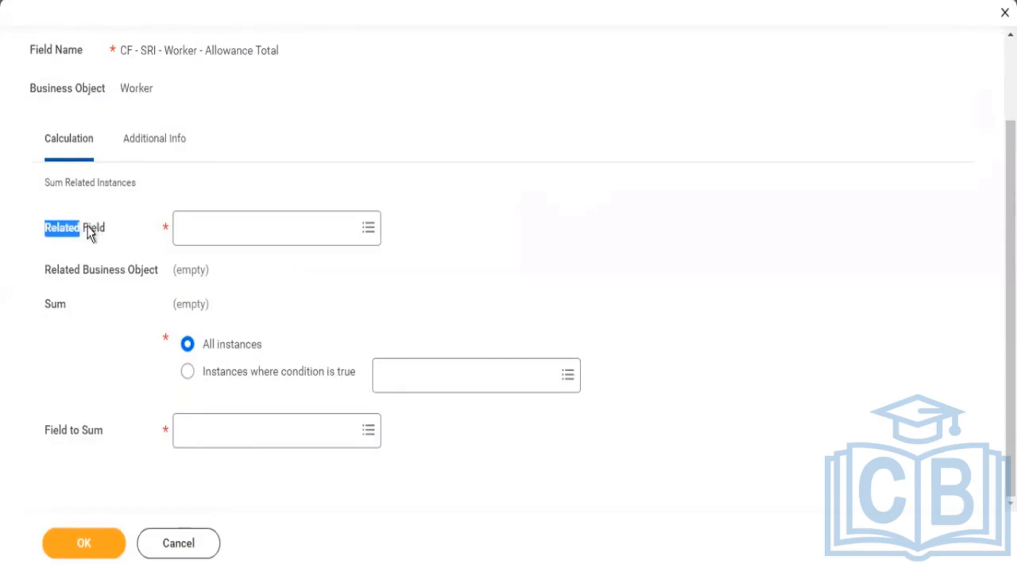
pyautogui.click(199, 238)
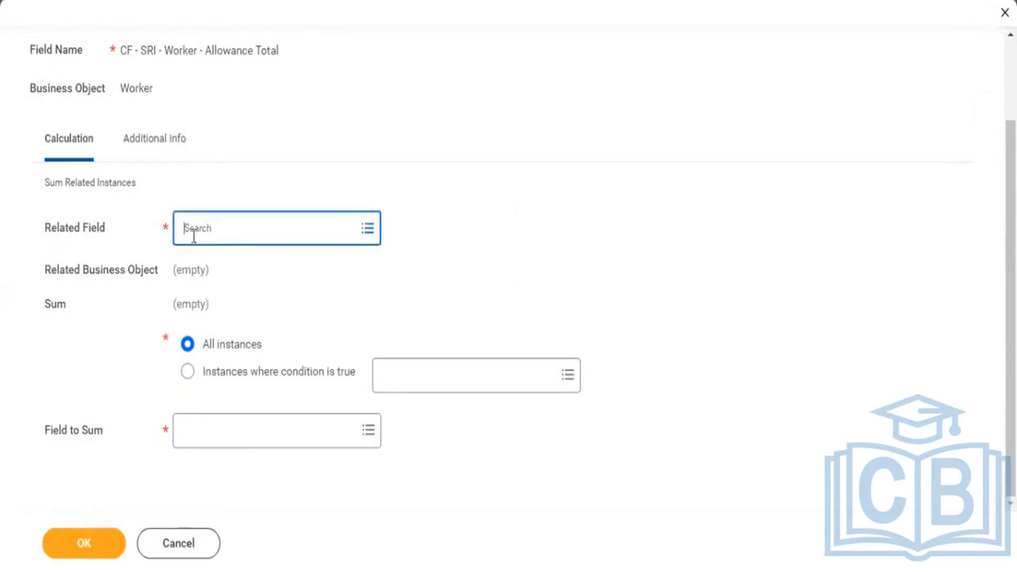
pyautogui.write('allowance')
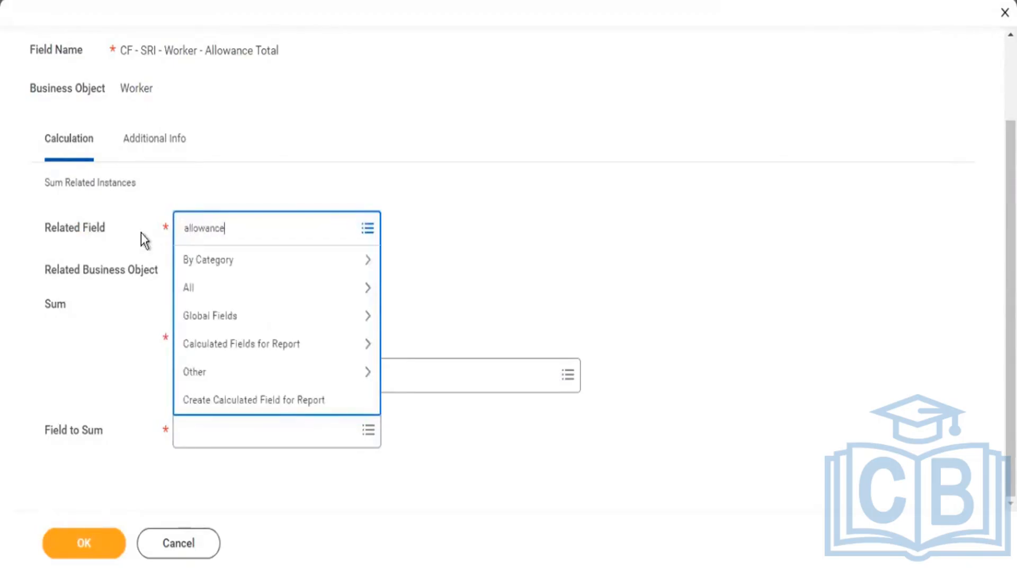
pyautogui.press('Return')
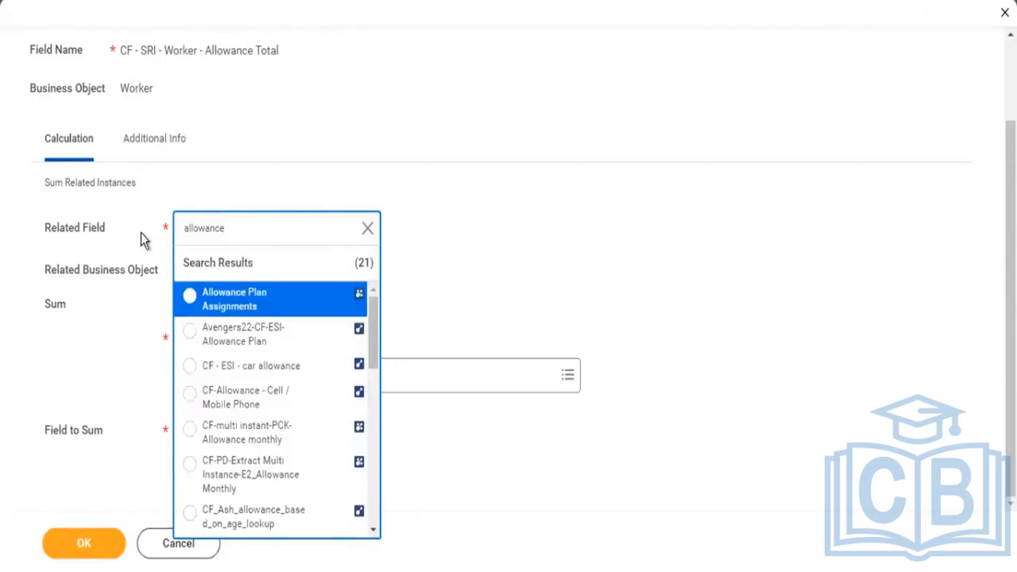
pyautogui.press('Return')
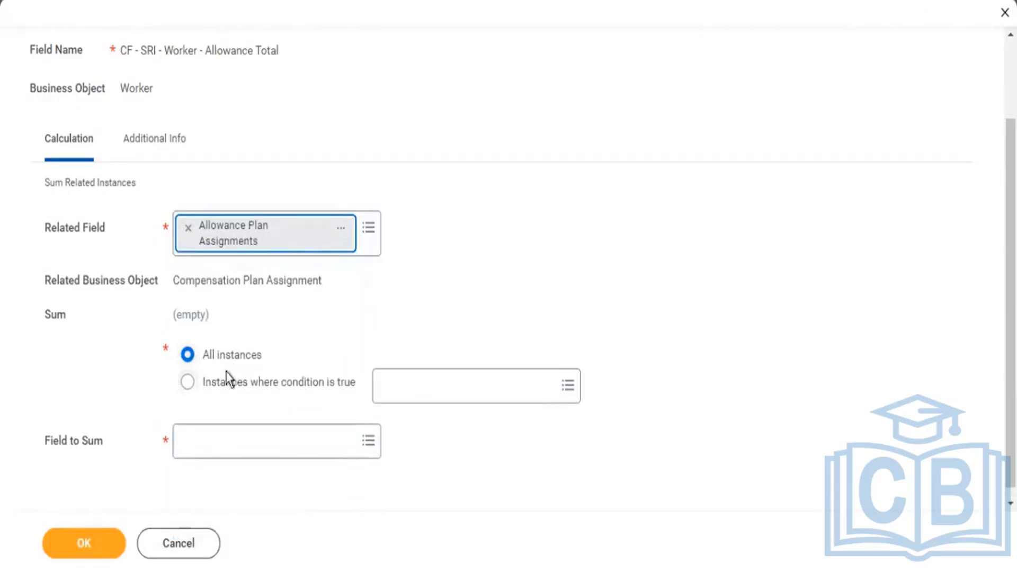
# Review the related business object, the all-instances and conditional sum options, and the Field to Sum setting.
pyautogui.moveTo(231, 384); pyautogui.dragTo(303, 389)
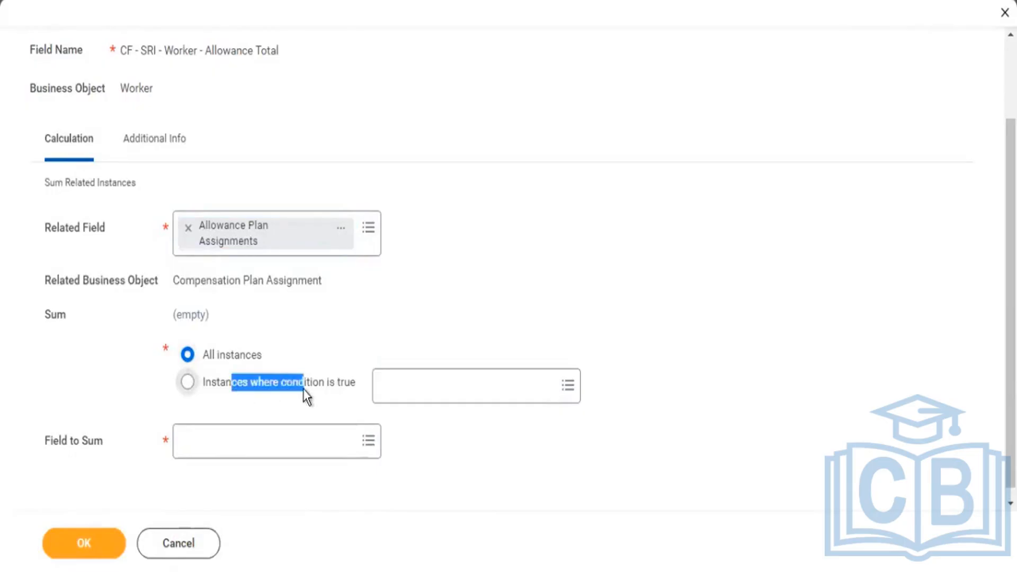
pyautogui.moveTo(225, 354); pyautogui.dragTo(260, 355)
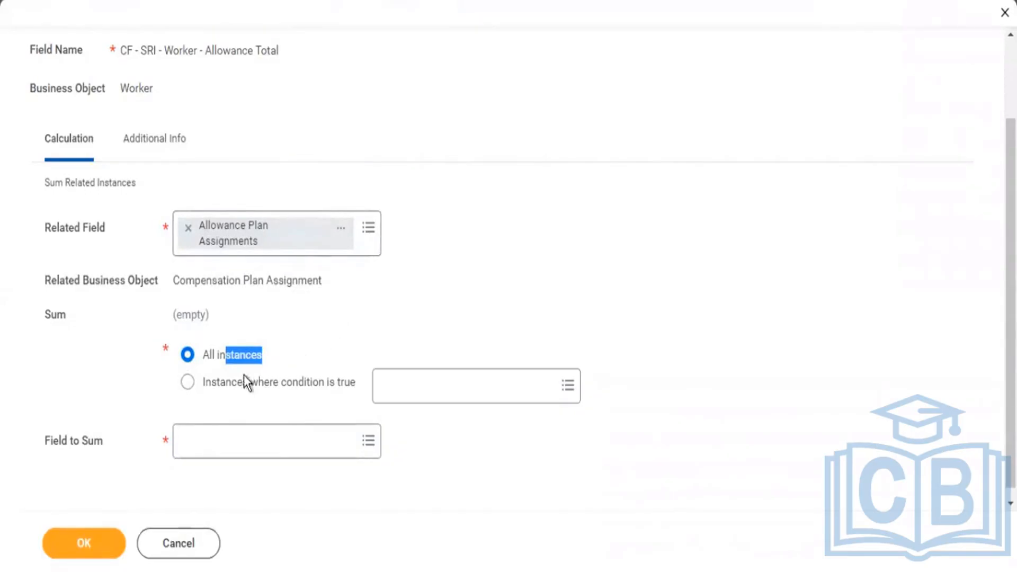
pyautogui.moveTo(238, 382); pyautogui.dragTo(310, 383)
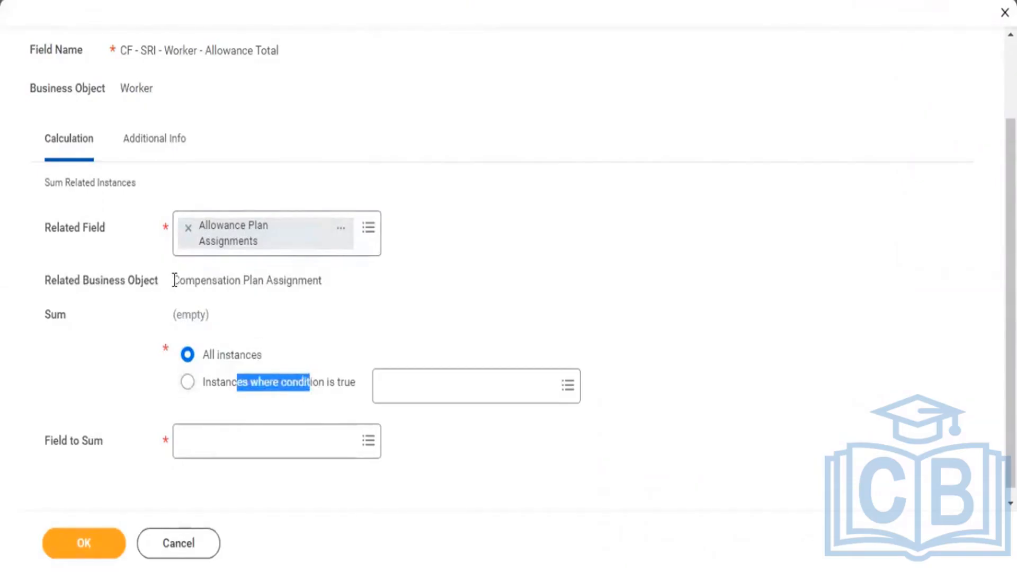
pyautogui.moveTo(175, 279); pyautogui.dragTo(257, 282)
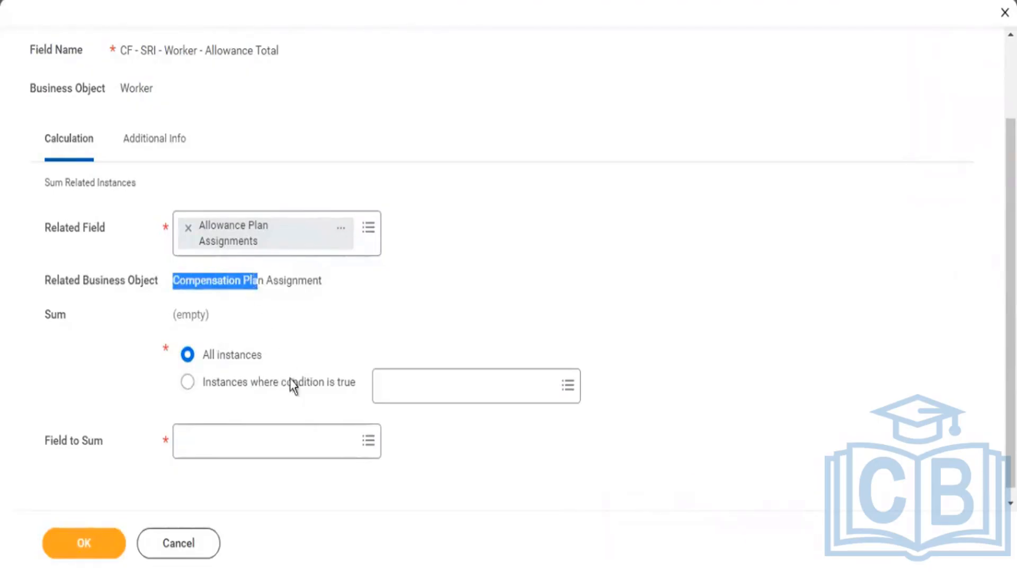
pyautogui.moveTo(262, 355); pyautogui.dragTo(208, 358)
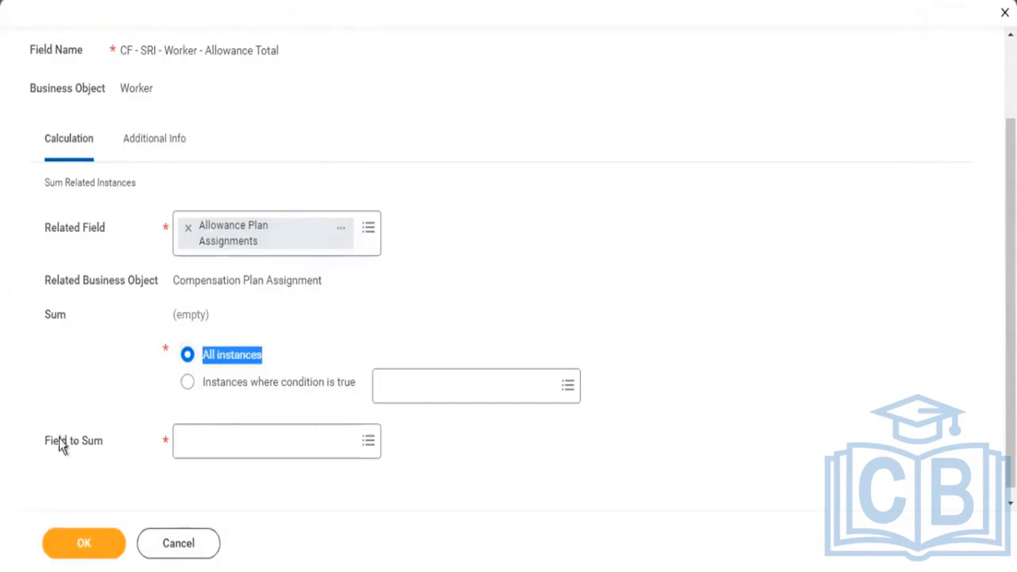
pyautogui.moveTo(59, 444); pyautogui.dragTo(98, 449)
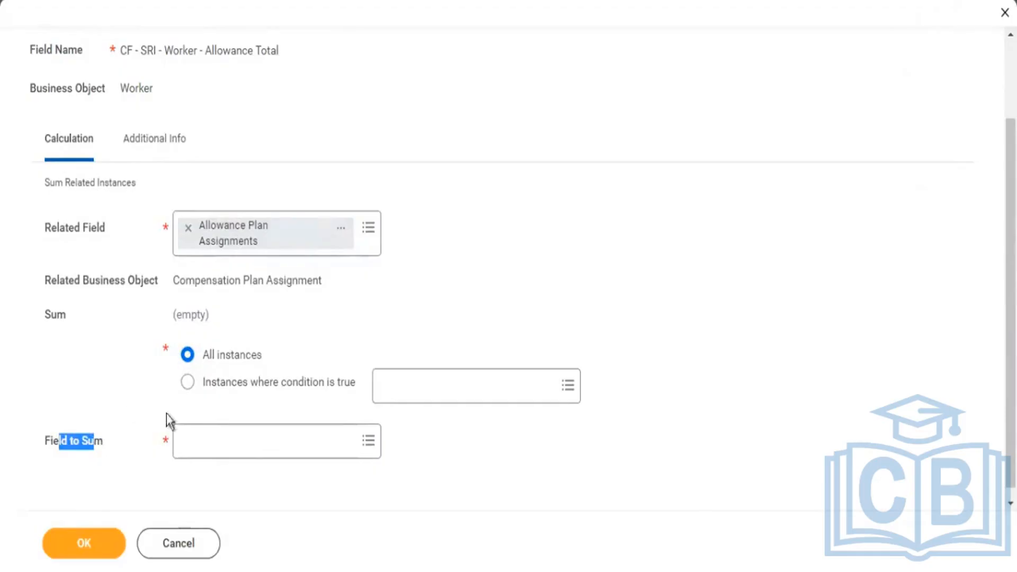
# Search the Field to Sum choices for "amount".
pyautogui.click(238, 450)
pyautogui.write('am')
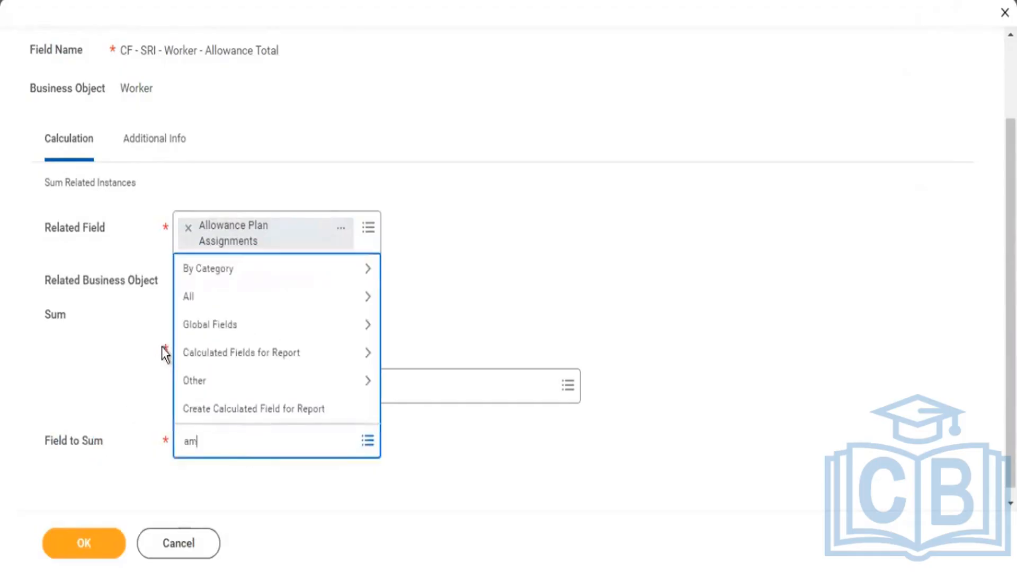
pyautogui.write('ount')
pyautogui.press('Return')
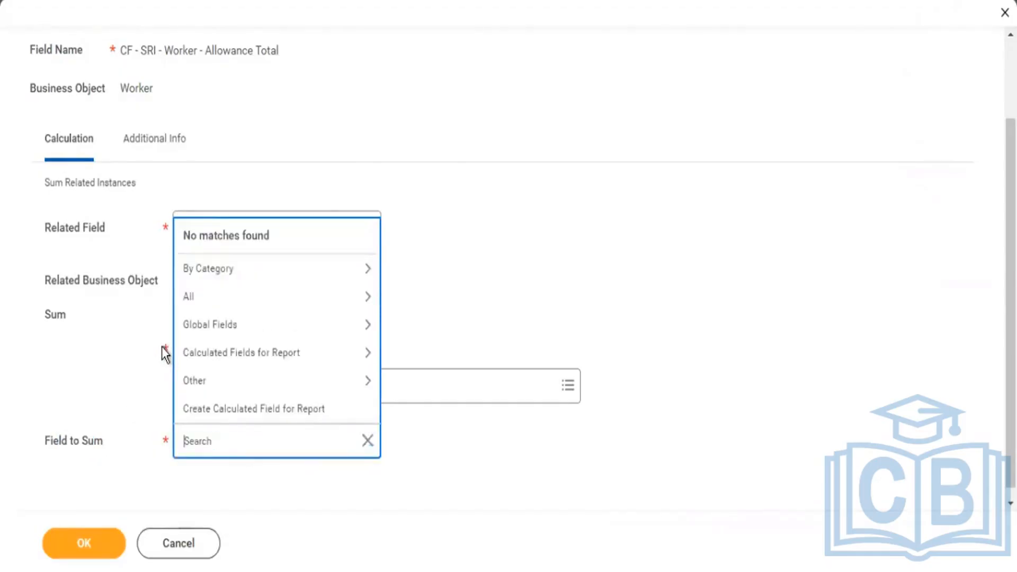
pyautogui.write('amount')
pyautogui.press('Return')
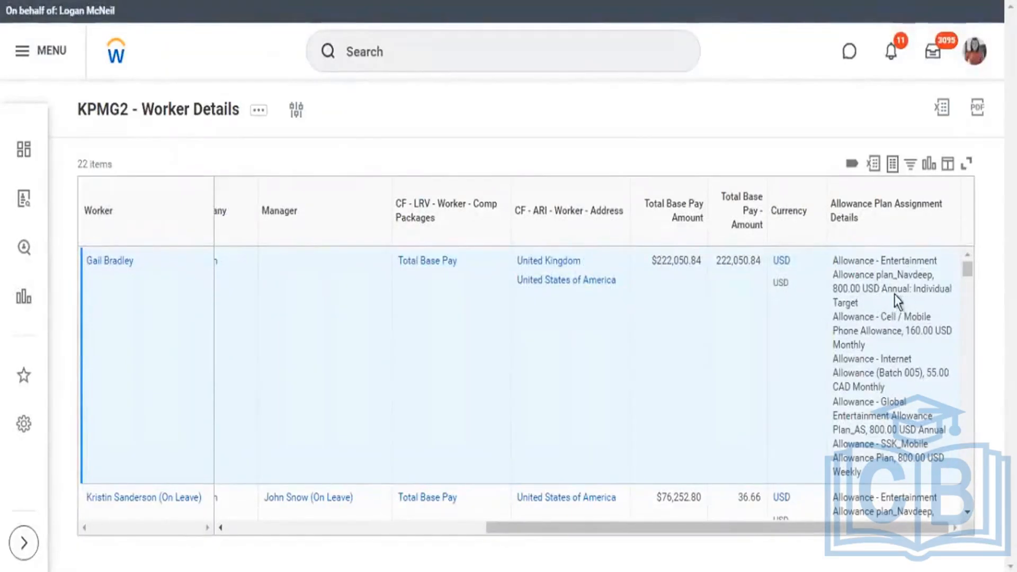
# Compare the allowance frequencies and base pay amounts in the report output with the Amount and Annualized Amount field descriptions.
pyautogui.moveTo(906, 290); pyautogui.dragTo(844, 289)
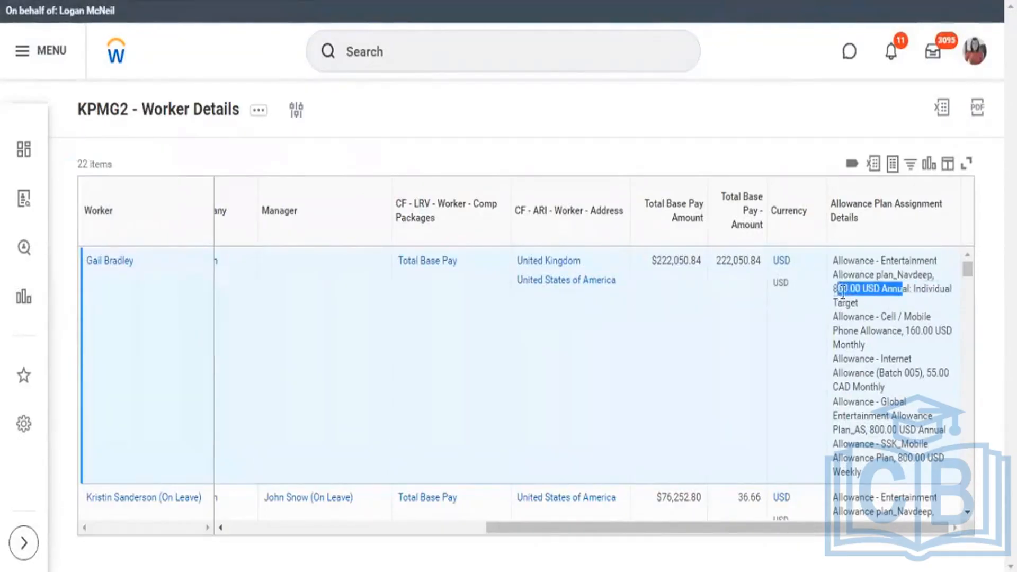
pyautogui.moveTo(911, 331); pyautogui.dragTo(877, 360)
pyautogui.moveTo(897, 456); pyautogui.dragTo(861, 476)
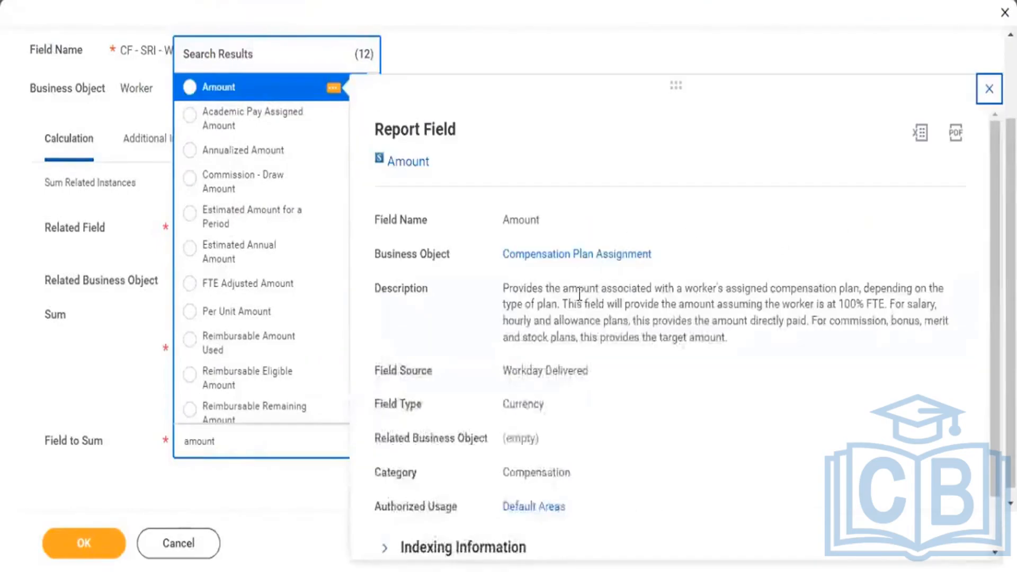
pyautogui.moveTo(577, 288); pyautogui.dragTo(861, 289)
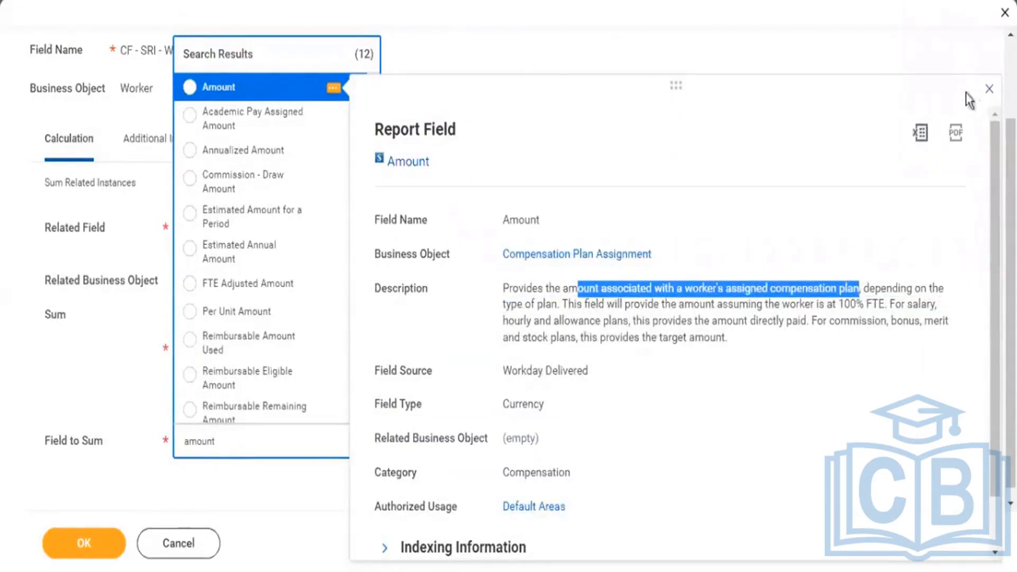
pyautogui.click(334, 154)
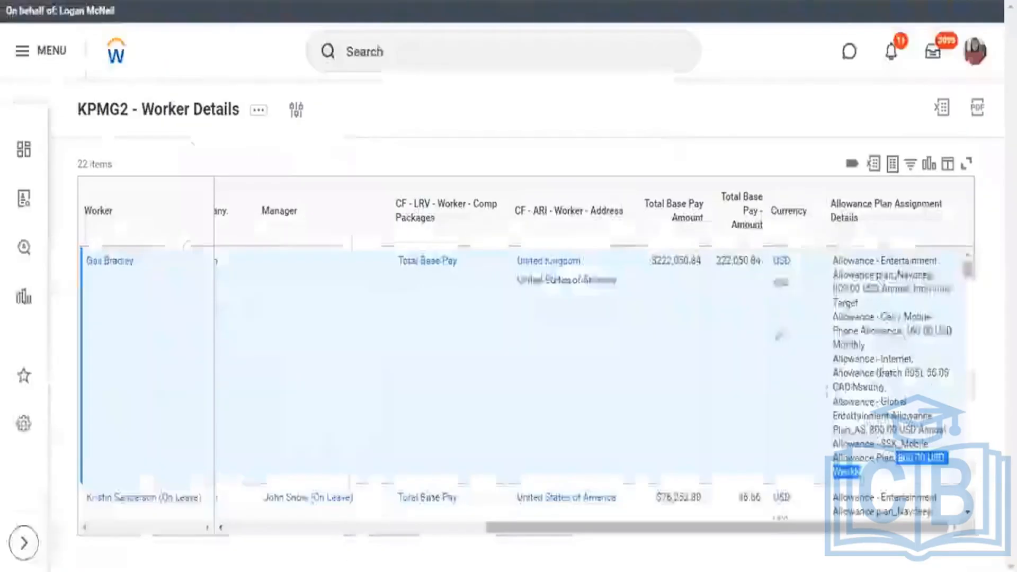
pyautogui.scroll(-2, 741, 423)
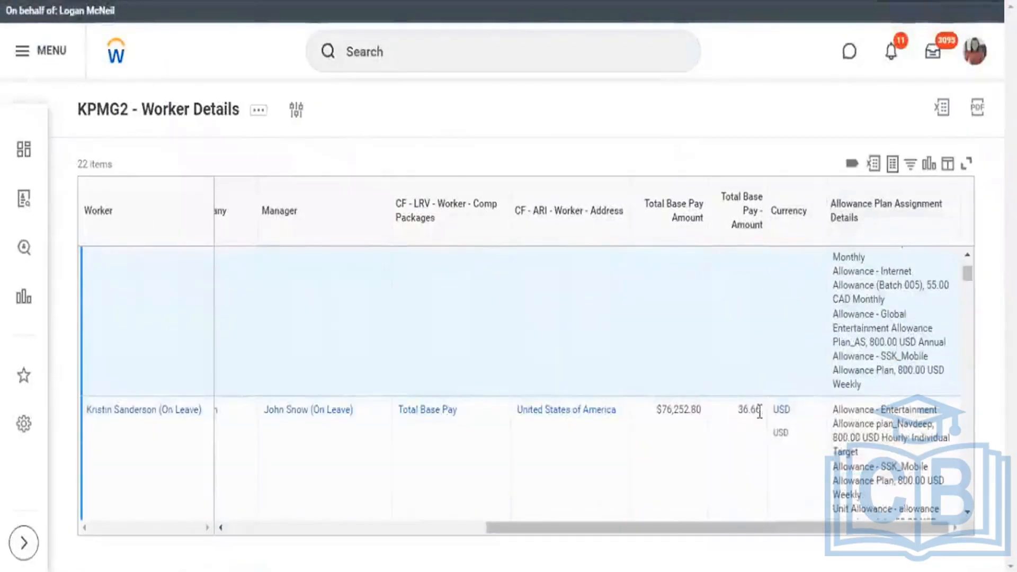
pyautogui.doubleClick(749, 410)
pyautogui.moveTo(658, 417); pyautogui.dragTo(693, 417)
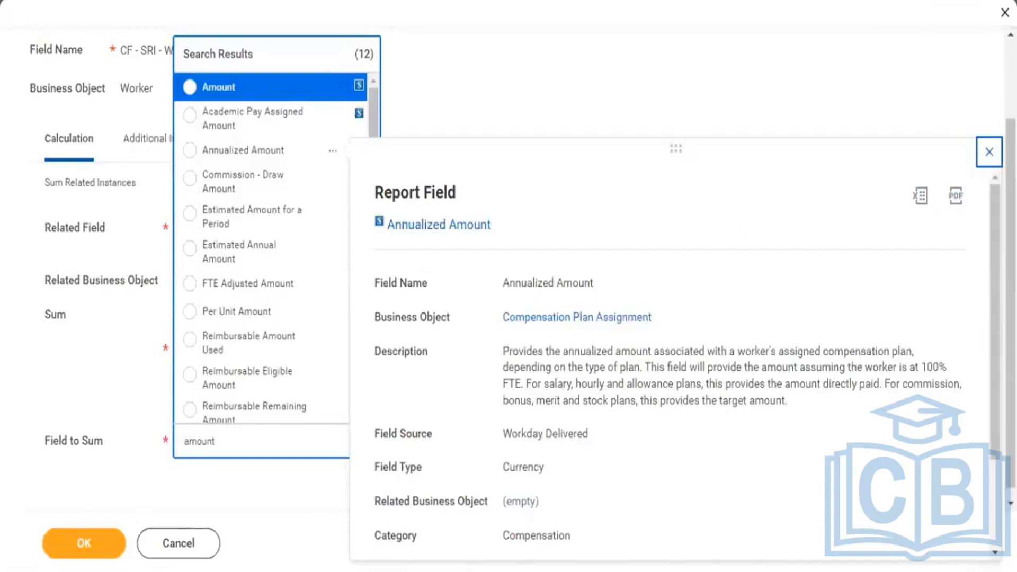
# Set the field to sum to Annualized Amount for all instances, and save the calculated field and the report's columns.
pyautogui.click(275, 138)
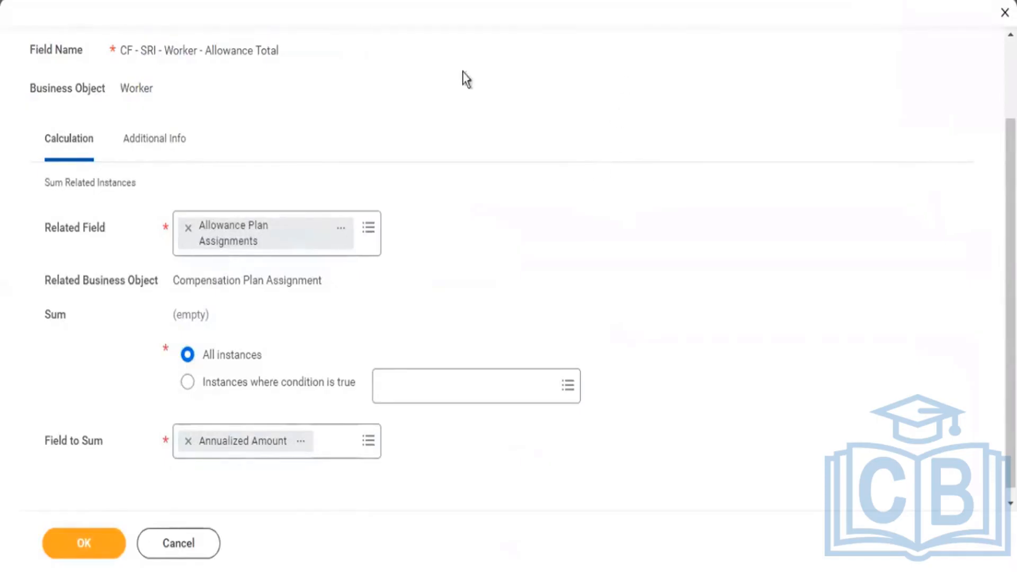
pyautogui.click(64, 554)
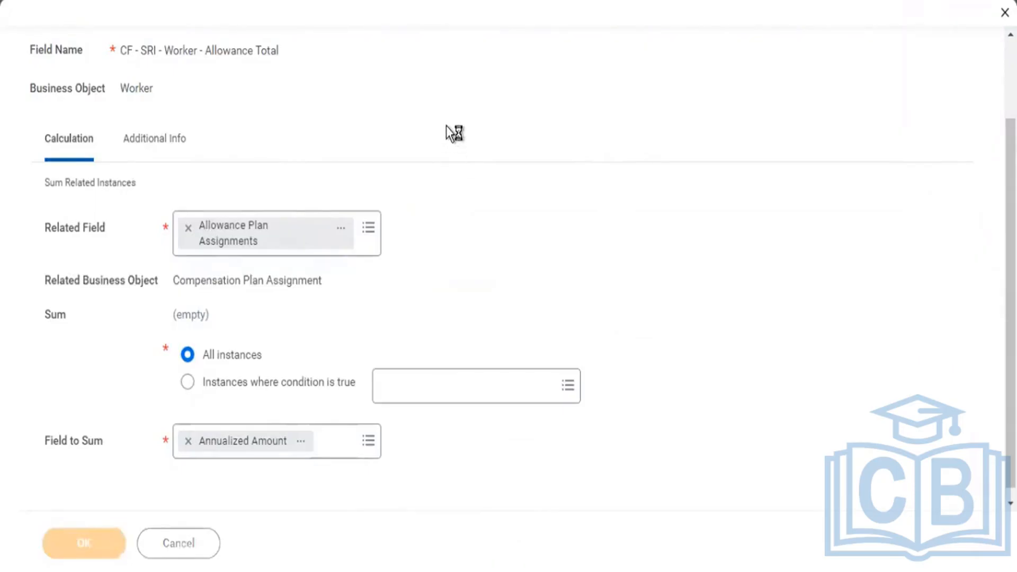
pyautogui.scroll(-10, 377, 333)
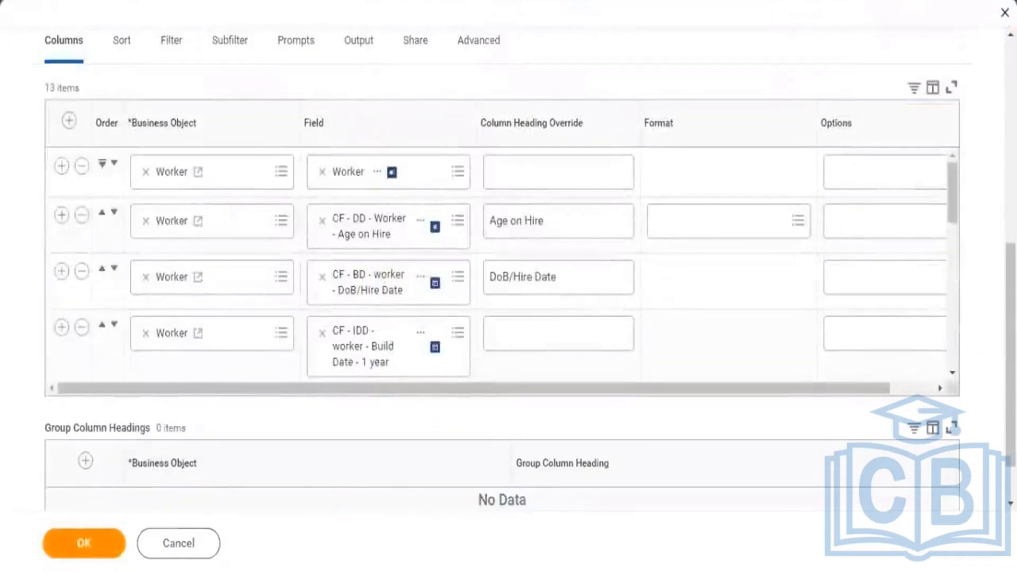
pyautogui.click(83, 544)
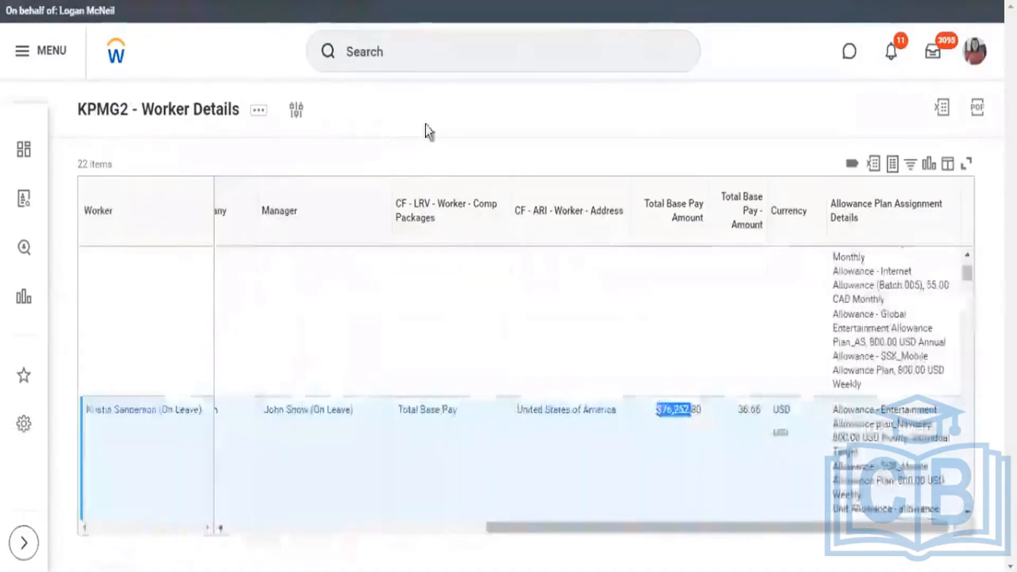
# Run the report from its definition, and check the error details for the calculated field and worker involved.
pyautogui.click(295, 110)
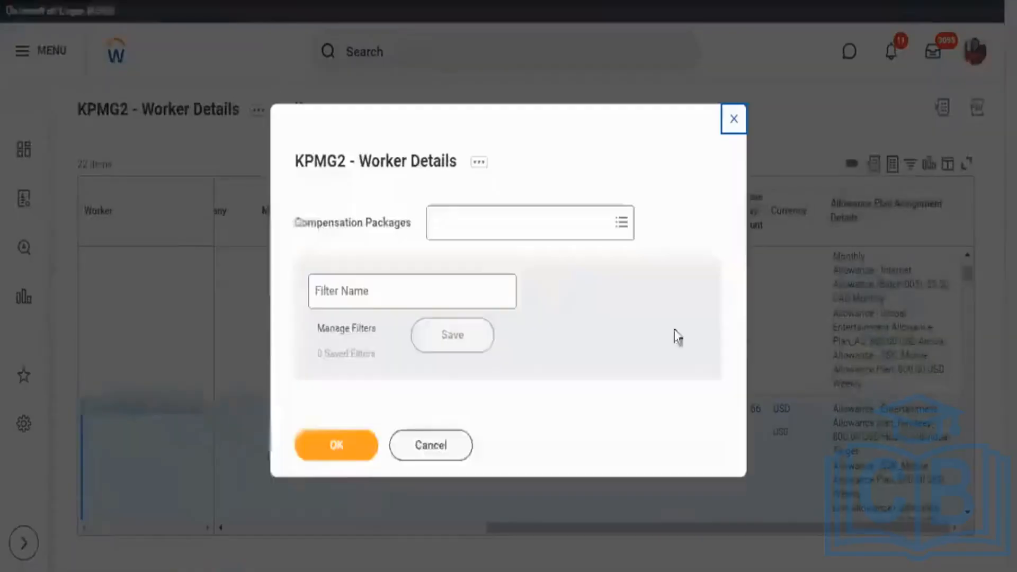
pyautogui.click(337, 445)
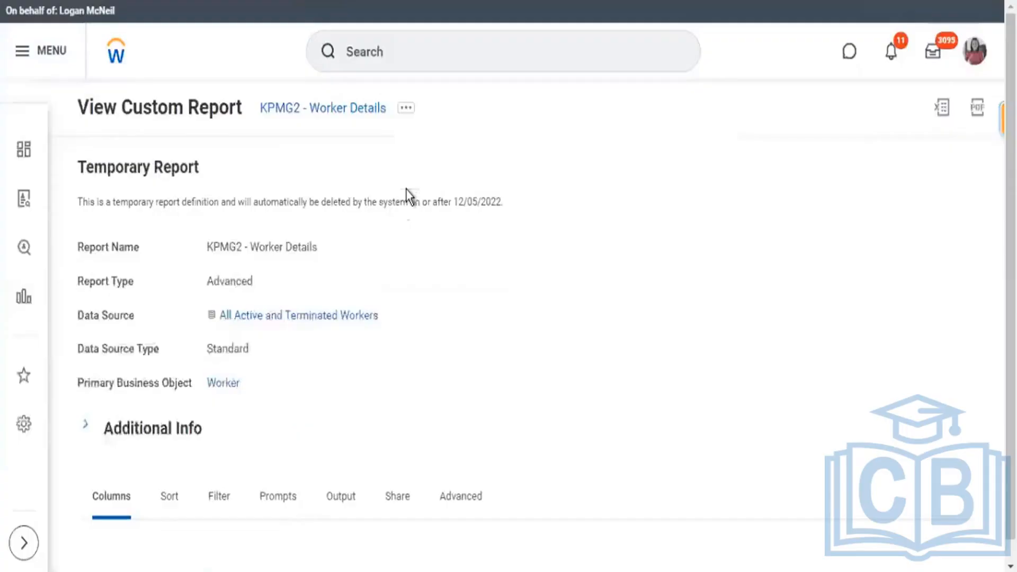
pyautogui.click(406, 107)
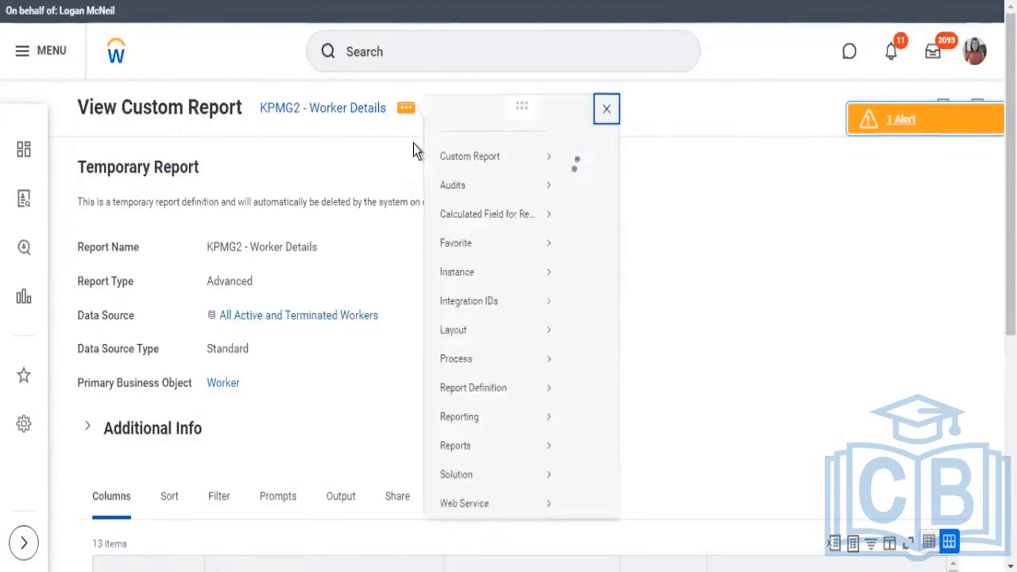
pyautogui.moveTo(483, 176)
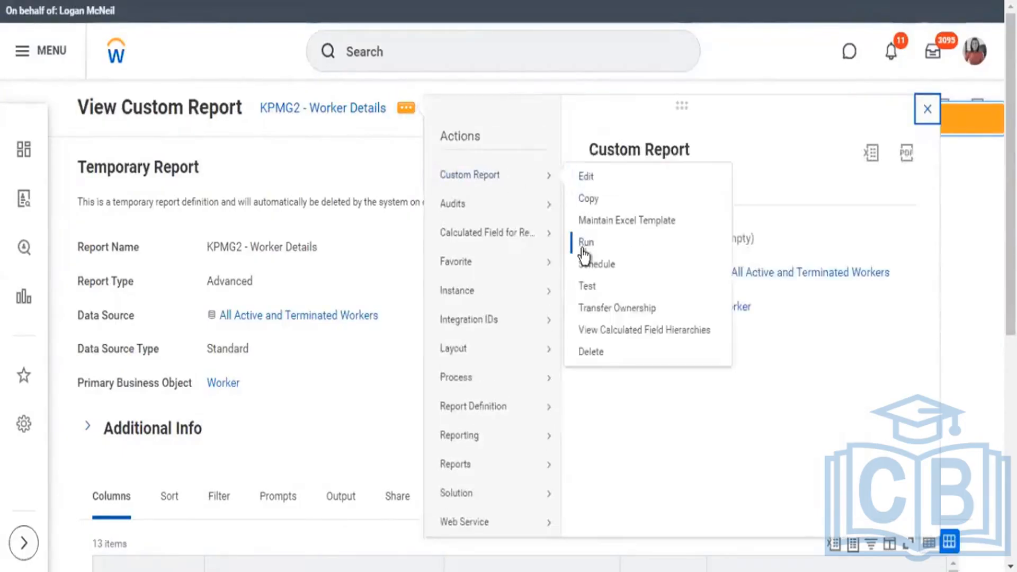
pyautogui.click(401, 249)
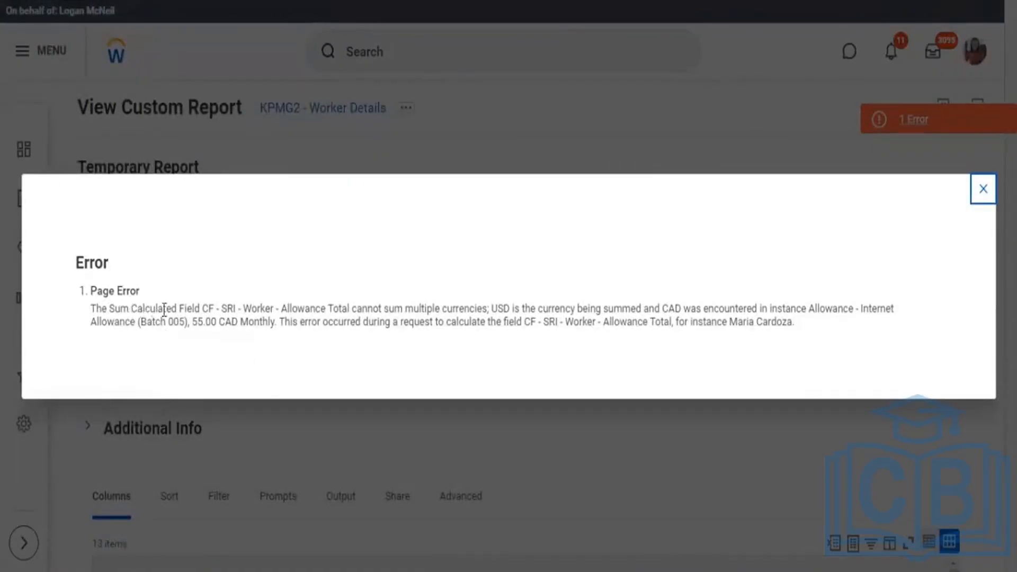
pyautogui.moveTo(130, 309); pyautogui.dragTo(473, 310)
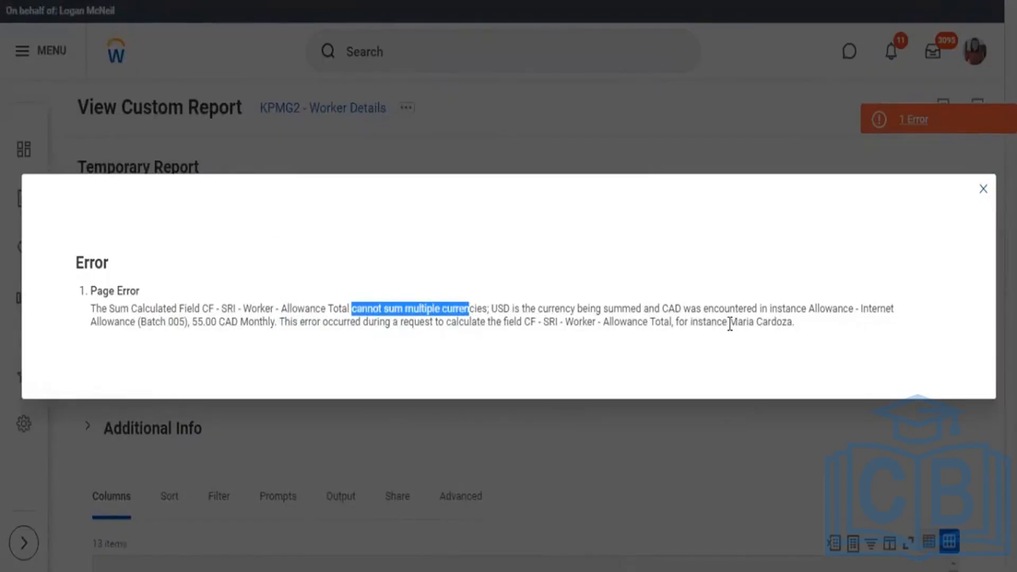
pyautogui.moveTo(730, 323); pyautogui.dragTo(794, 329)
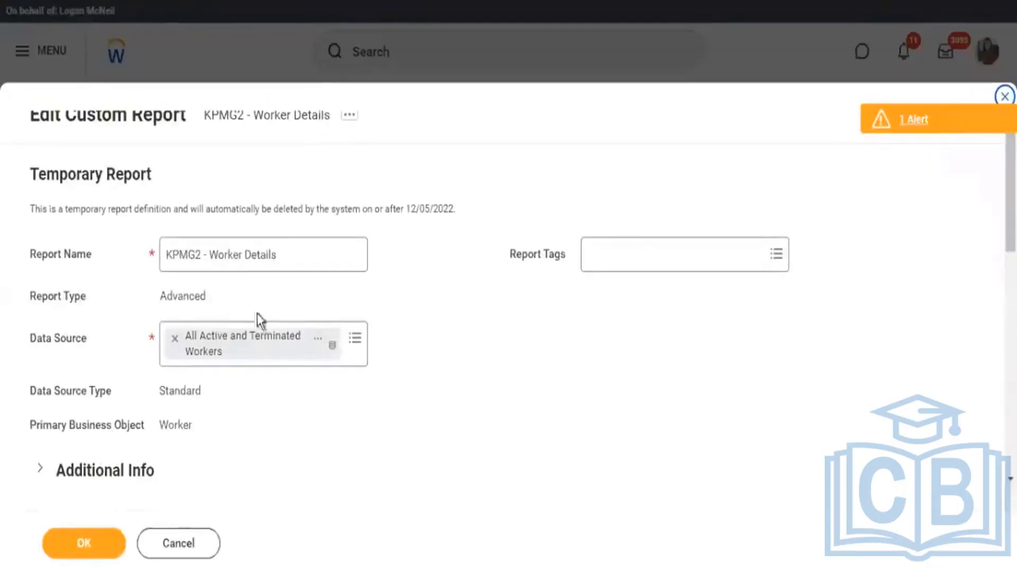
# Save the open report edit, search for the employee named in the error, and open their profile from the People results.
pyautogui.click(82, 555)
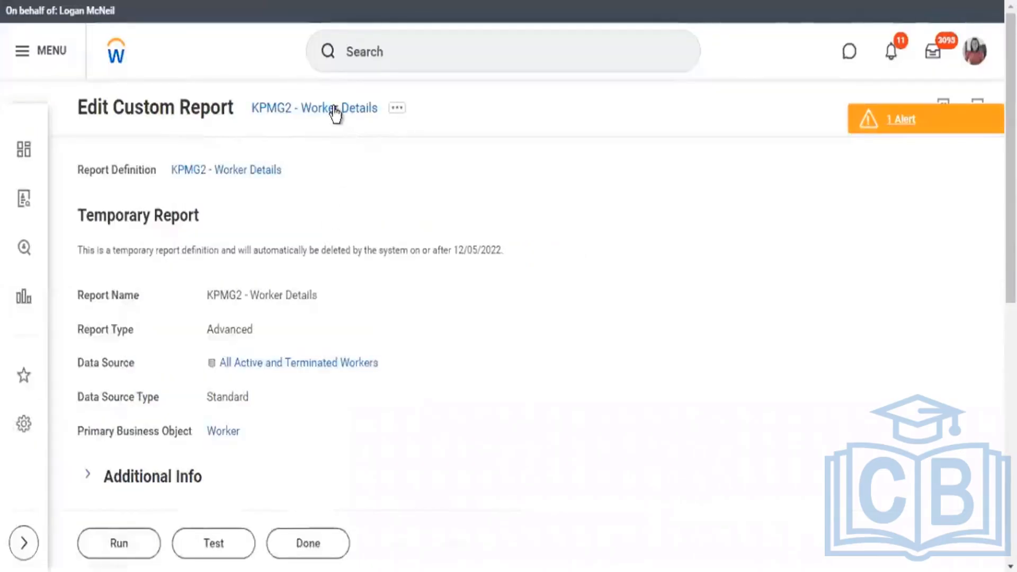
pyautogui.click(334, 109)
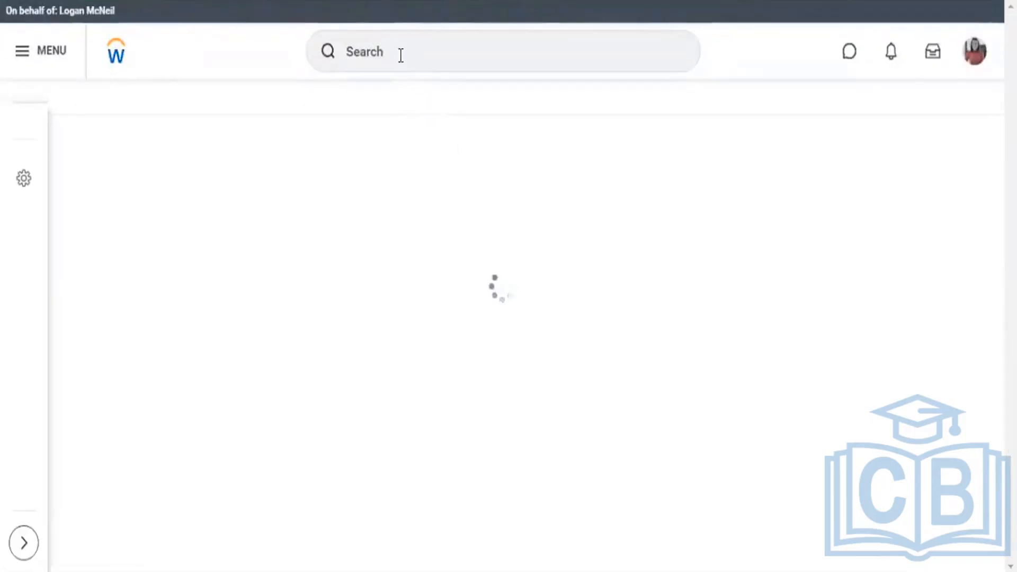
pyautogui.click(401, 56)
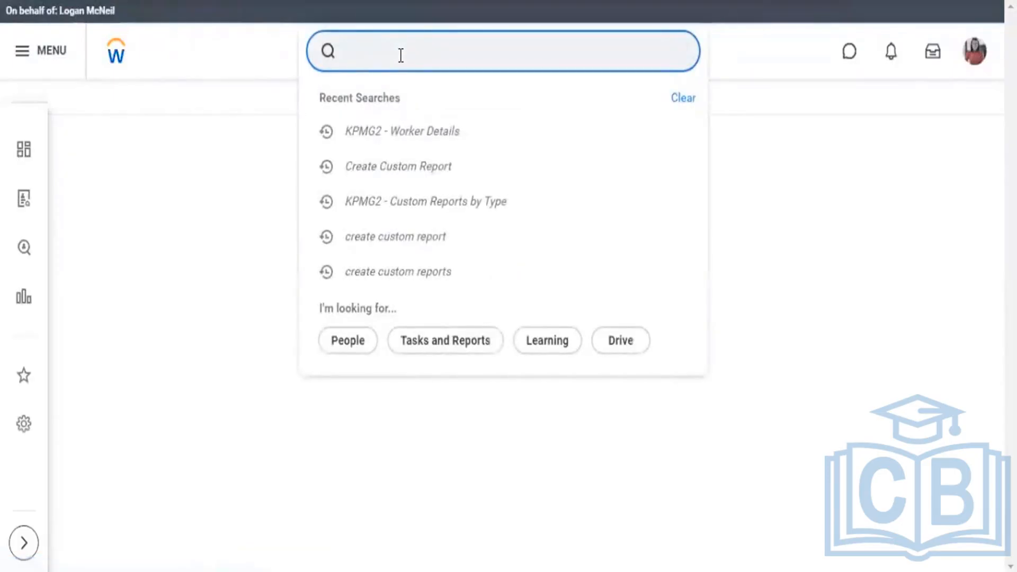
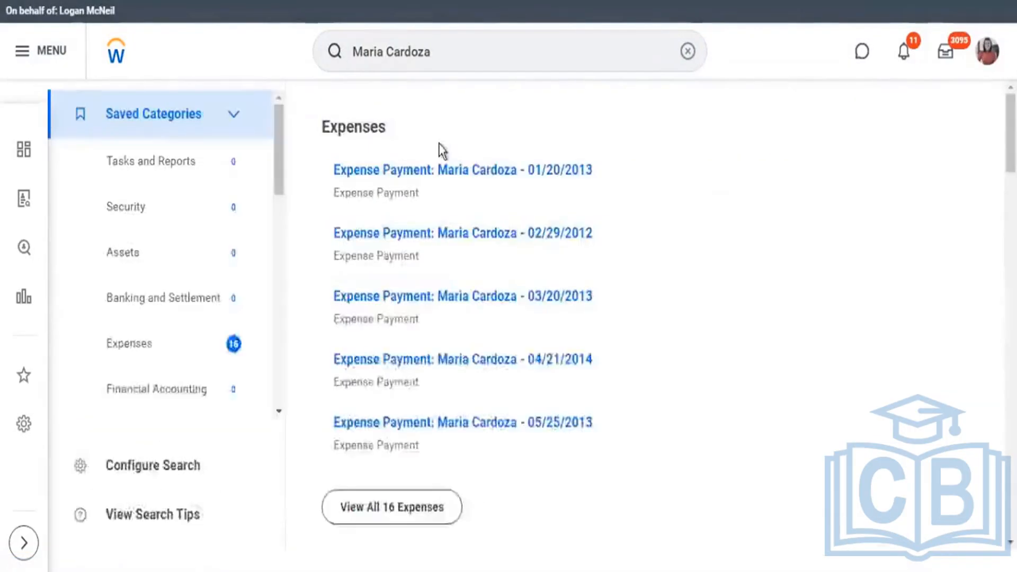
pyautogui.scroll(-7, 204, 309)
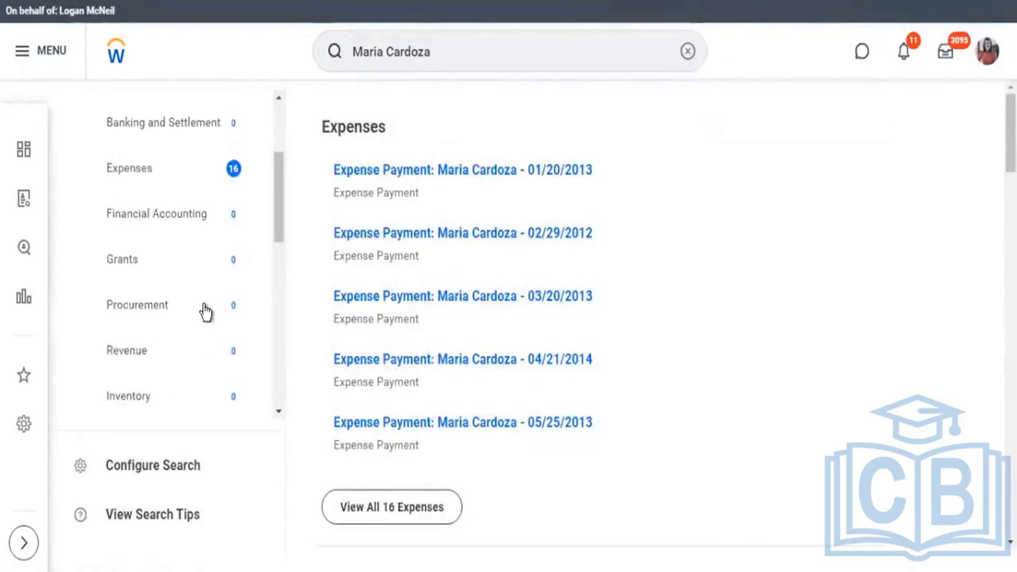
pyautogui.scroll(-5, 205, 312)
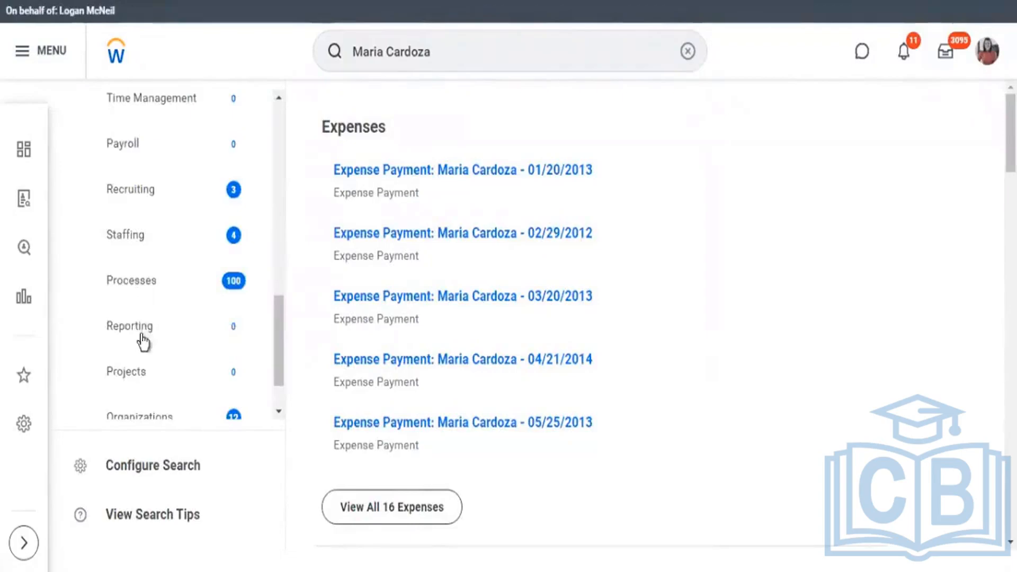
pyautogui.scroll(-2, 159, 347)
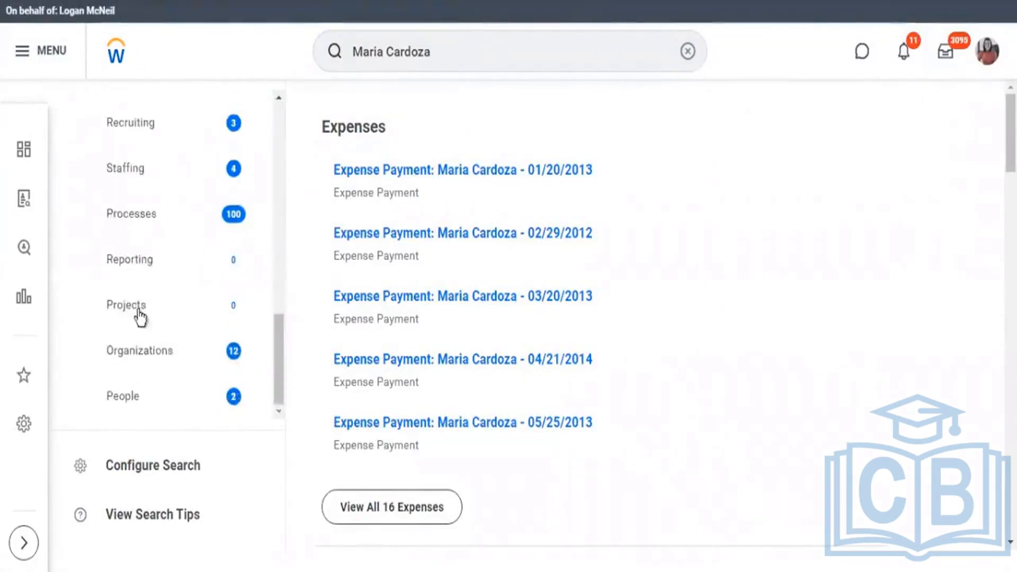
pyautogui.click(95, 399)
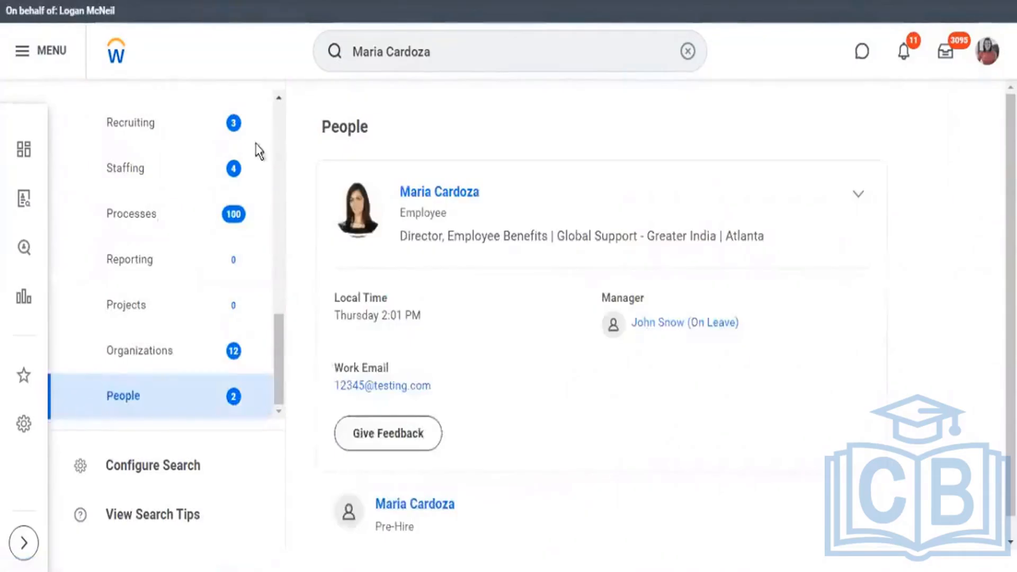
pyautogui.click(440, 192)
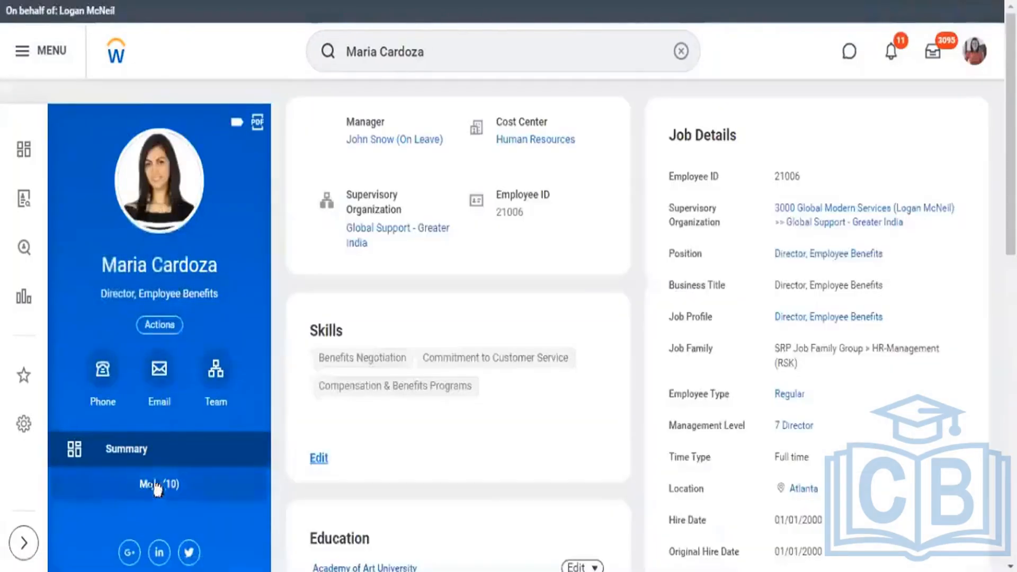
# Open the employee's current compensation details and bring up their plan assignments.
pyautogui.scroll(-5, 176, 401)
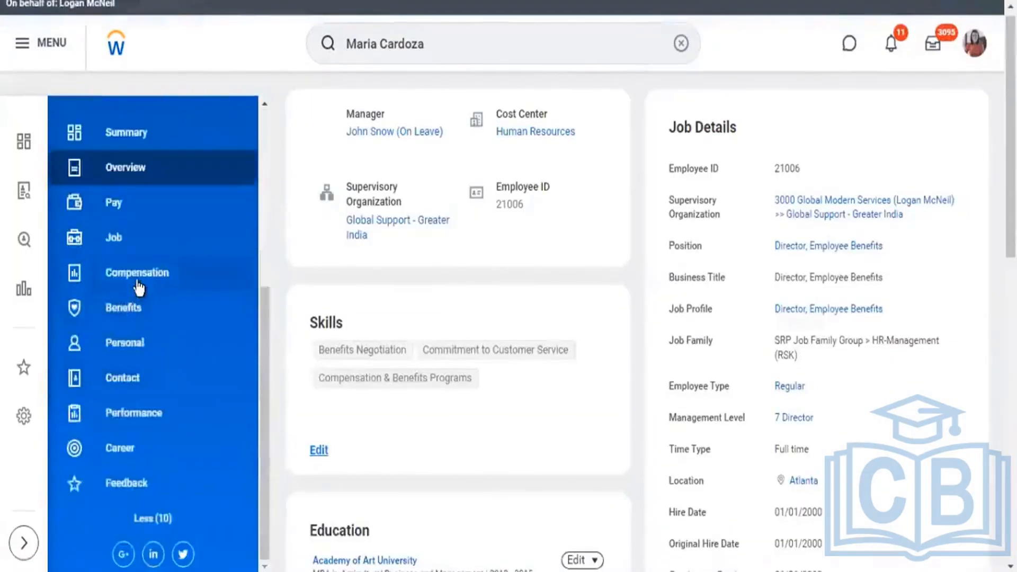
pyautogui.click(138, 287)
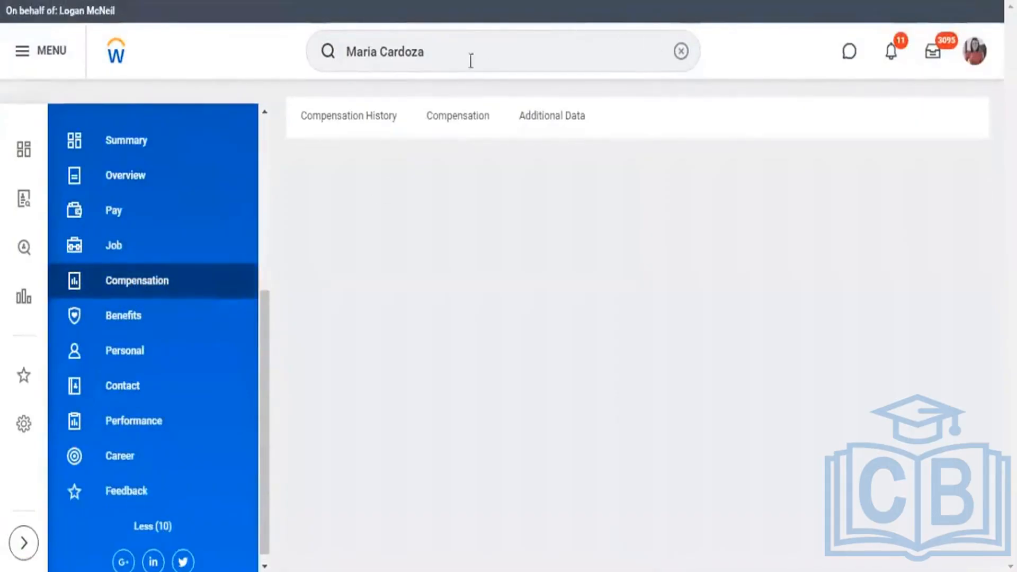
pyautogui.click(467, 114)
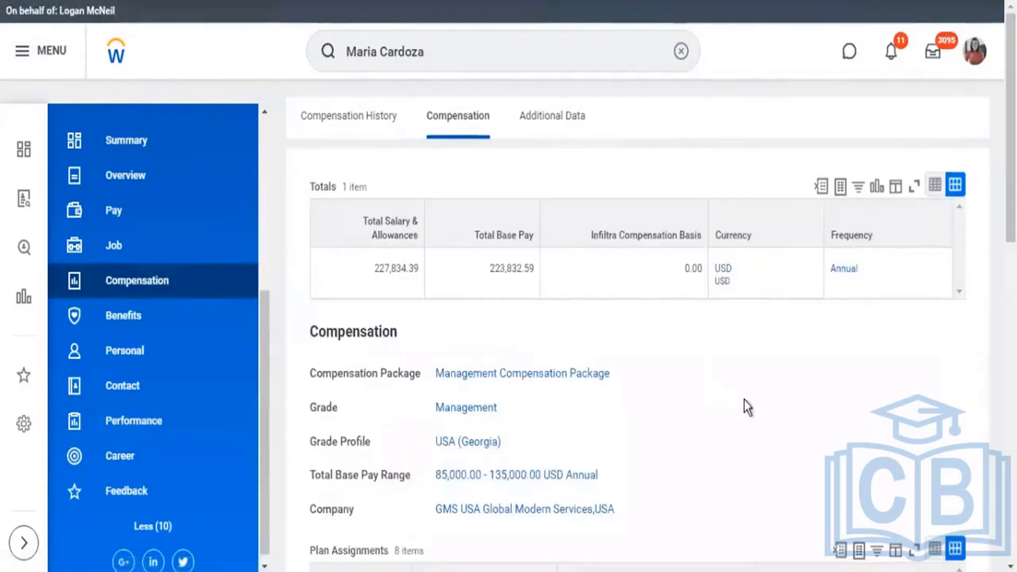
pyautogui.scroll(-6, 747, 408)
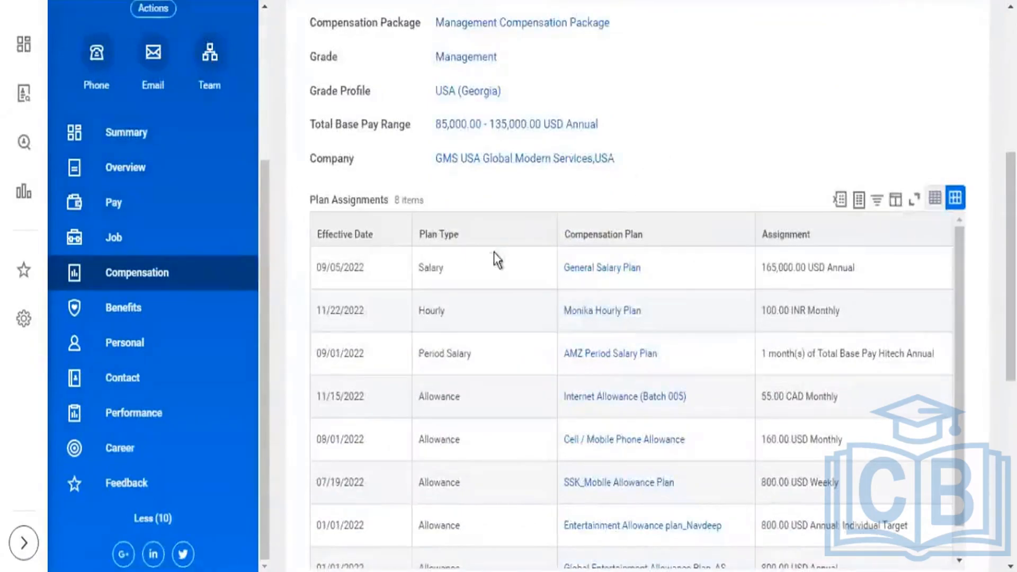
pyautogui.scroll(-3, 549, 241)
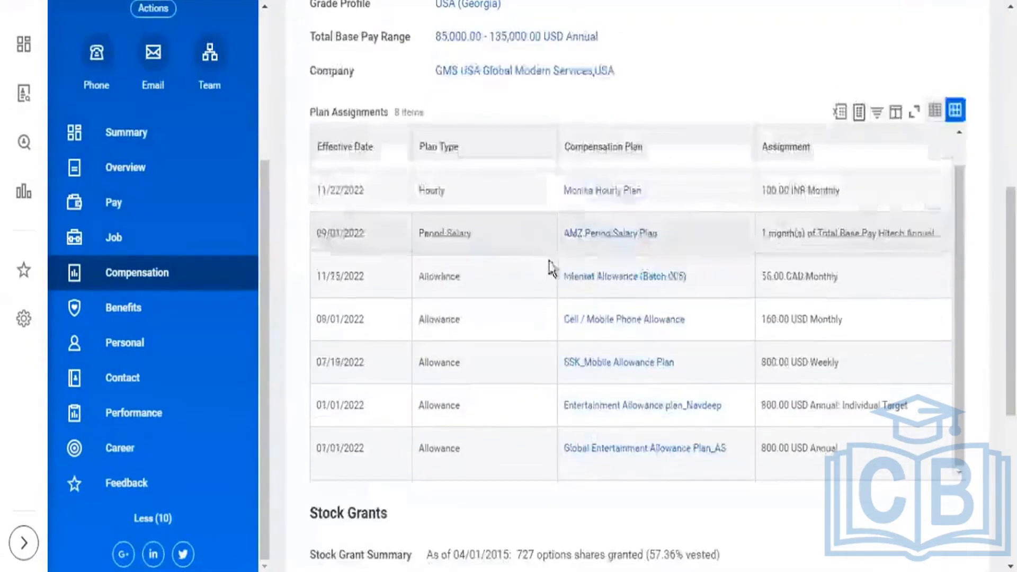
# Compare the assignment currencies of the employee's allowance plans, including Internet Allowance (Batch 005).
pyautogui.click(440, 319)
pyautogui.click(433, 361)
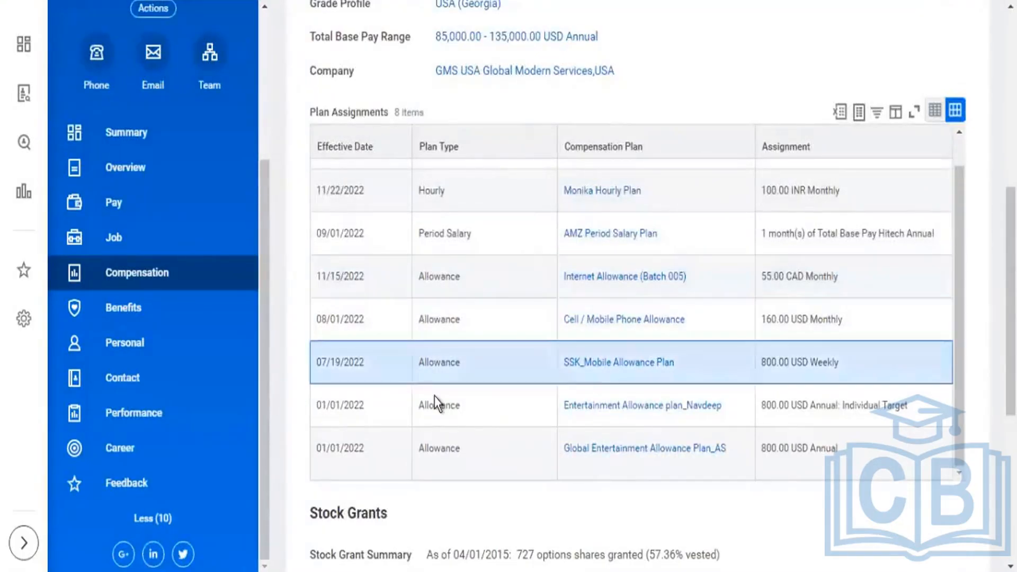
pyautogui.click(435, 404)
pyautogui.click(442, 449)
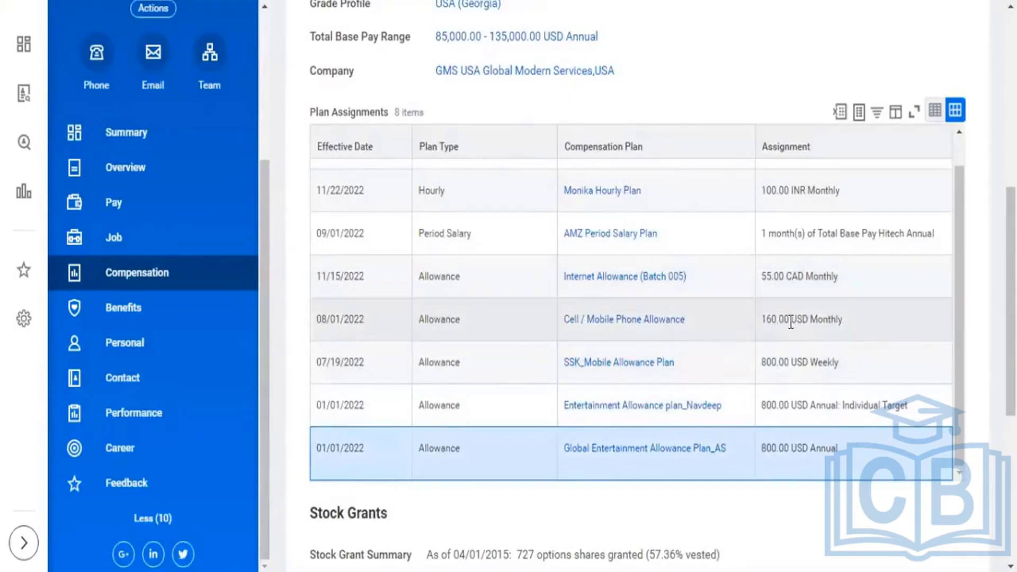
pyautogui.moveTo(791, 320); pyautogui.dragTo(808, 320)
pyautogui.moveTo(791, 362); pyautogui.dragTo(823, 363)
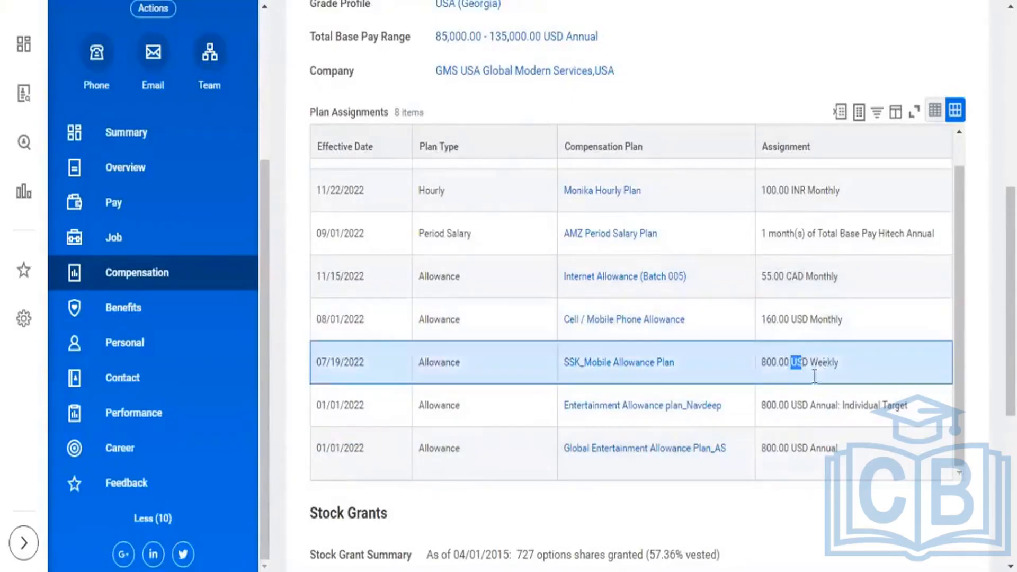
pyautogui.moveTo(792, 405); pyautogui.dragTo(798, 405)
pyautogui.moveTo(792, 448); pyautogui.dragTo(801, 449)
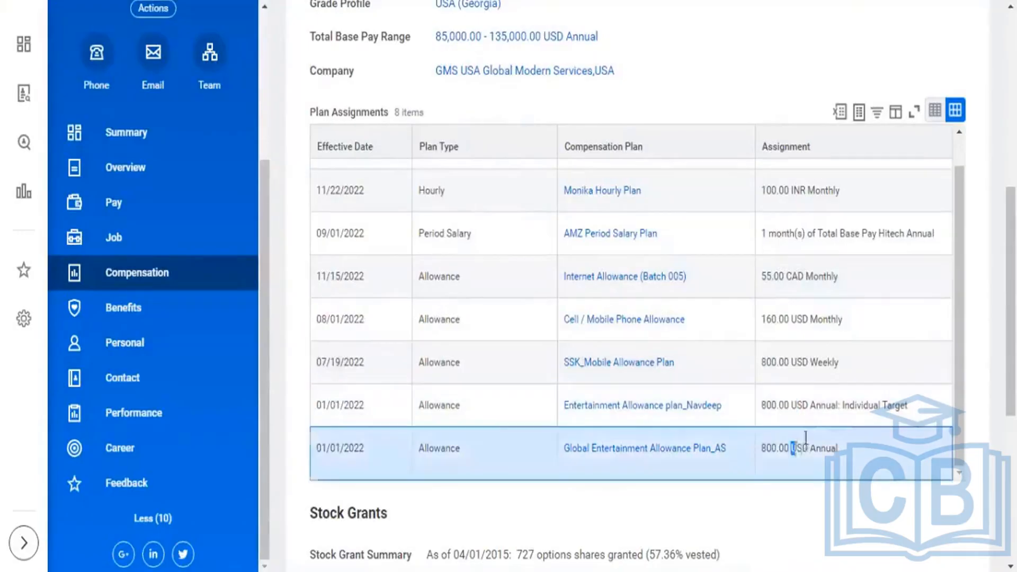
pyautogui.moveTo(786, 276); pyautogui.dragTo(802, 276)
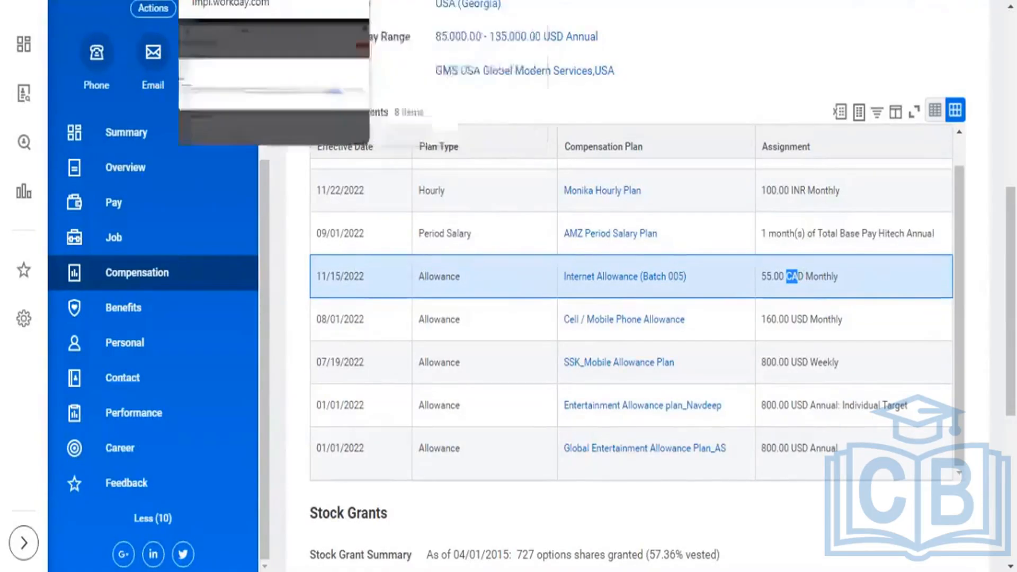
# Return to the report error and match its currency and allowance details against the employee's plan assignments.
pyautogui.click(254, 1)
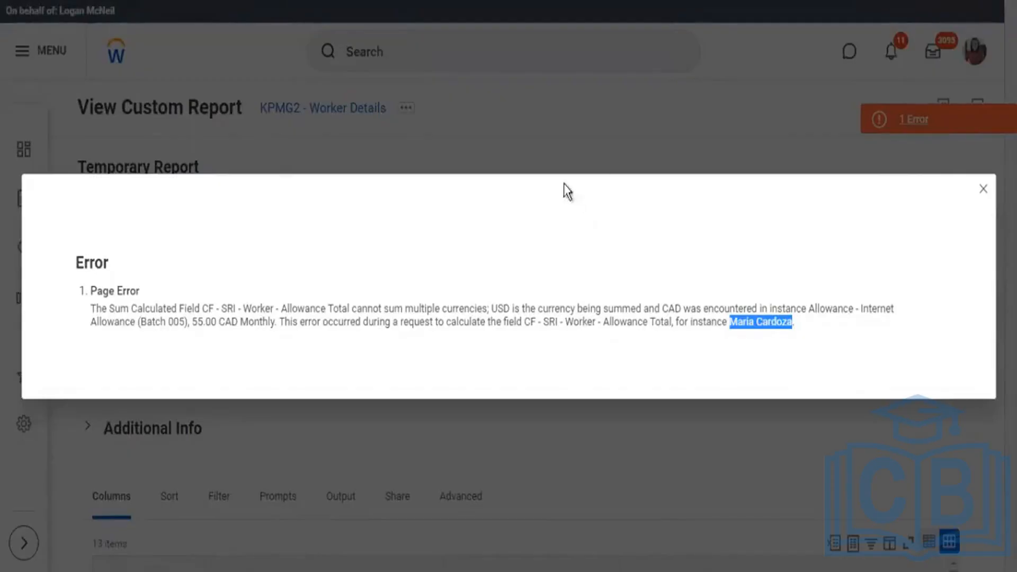
pyautogui.moveTo(491, 308); pyautogui.dragTo(744, 309)
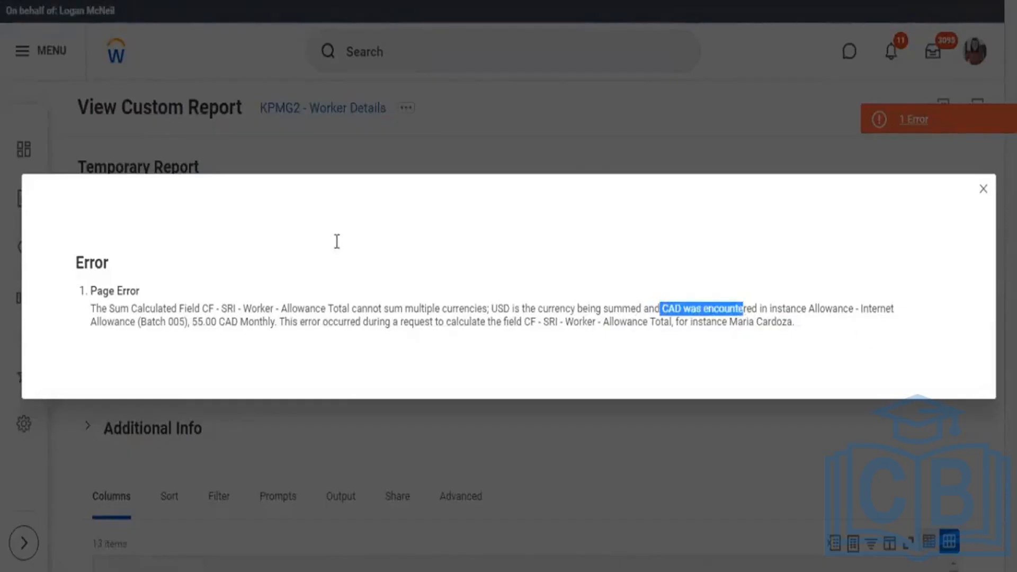
pyautogui.moveTo(99, 323); pyautogui.dragTo(261, 324)
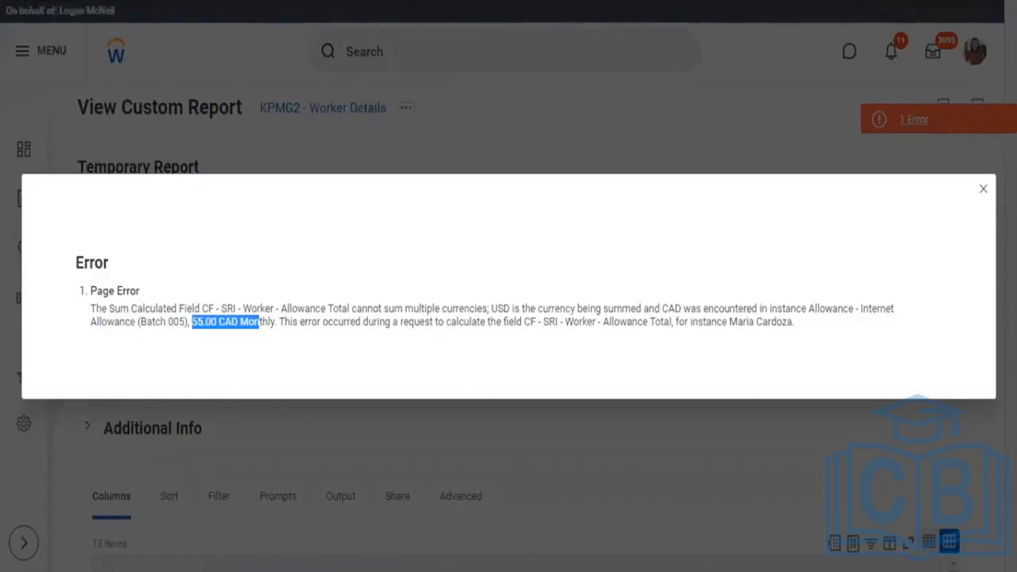
# Open the CF - SRI - Worker - Allowance Total field from the report's columns for editing and review its calculation.
pyautogui.click(401, 1)
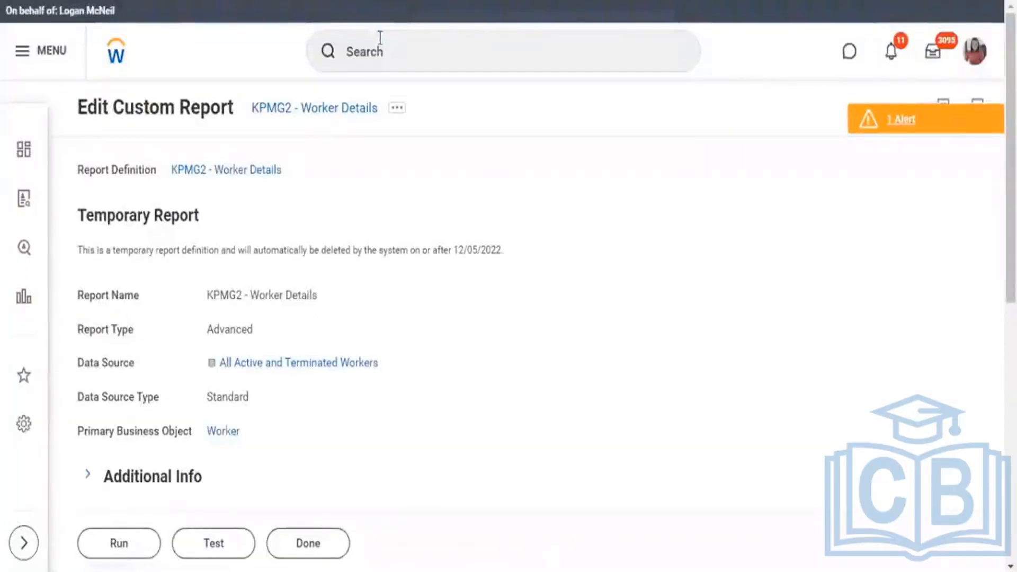
pyautogui.scroll(-10, 450, 247)
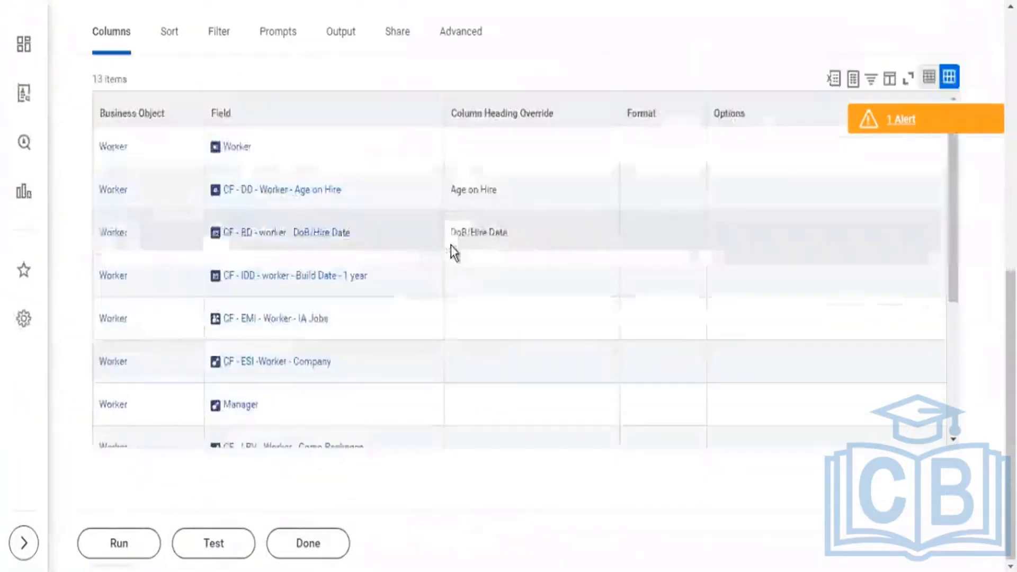
pyautogui.scroll(-2, 450, 234)
pyautogui.scroll(-3, 449, 234)
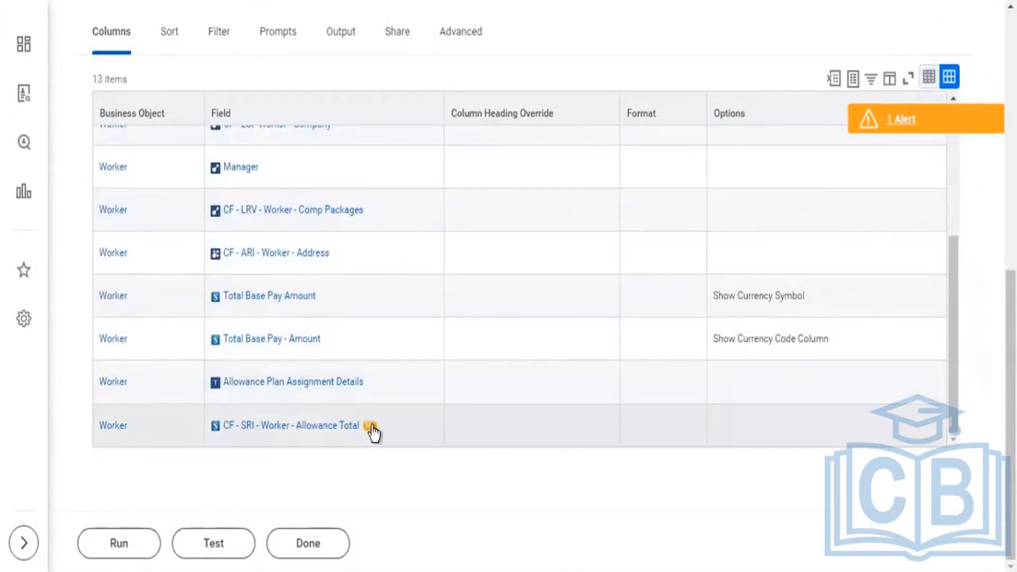
pyautogui.click(379, 426)
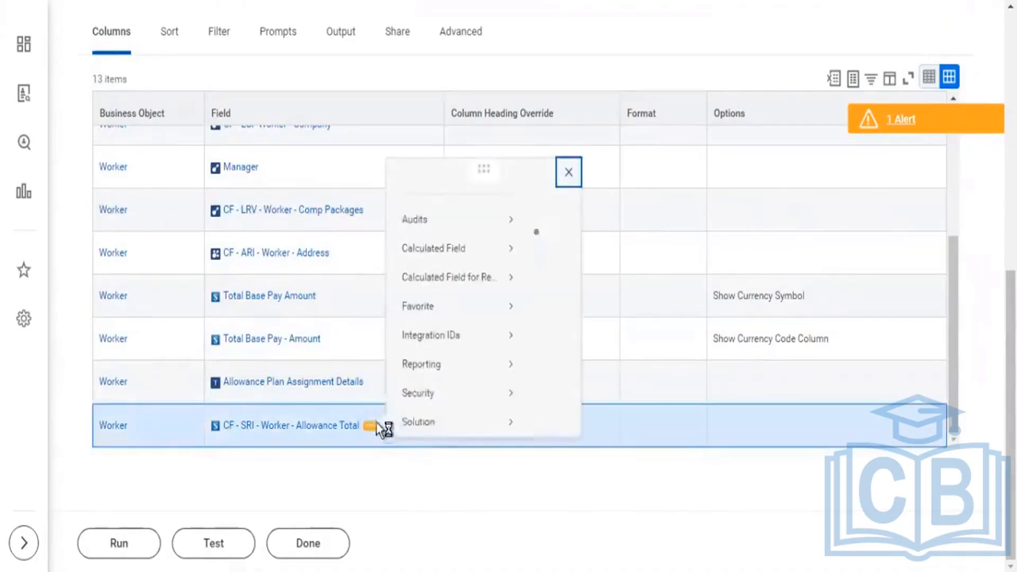
pyautogui.moveTo(449, 262)
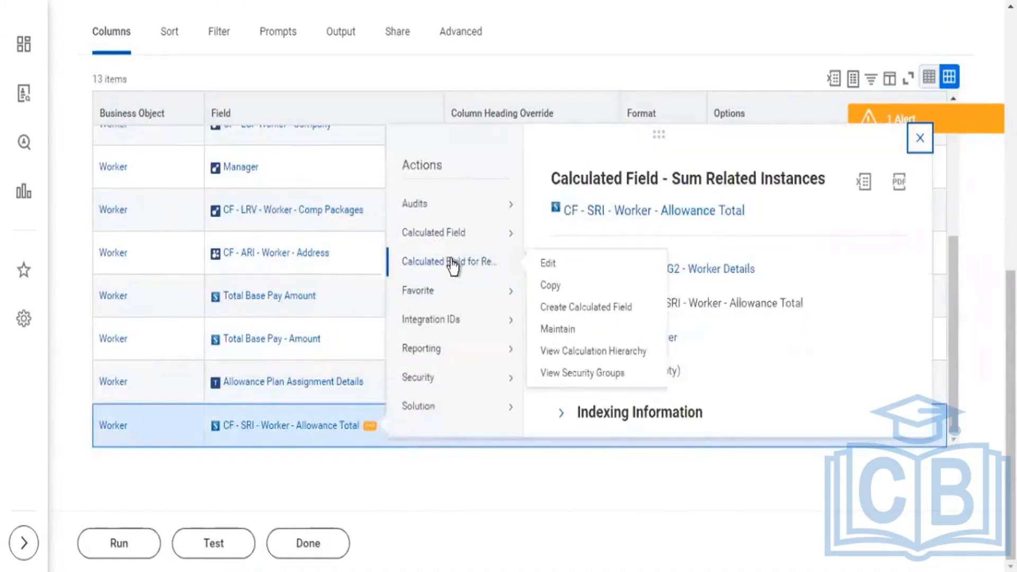
pyautogui.click(548, 268)
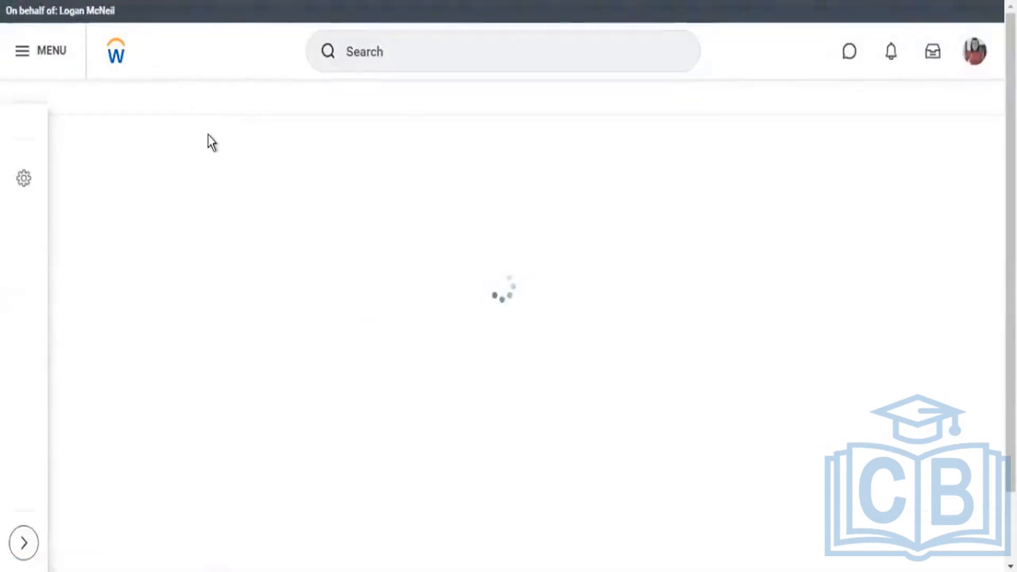
pyautogui.scroll(-4, 266, 270)
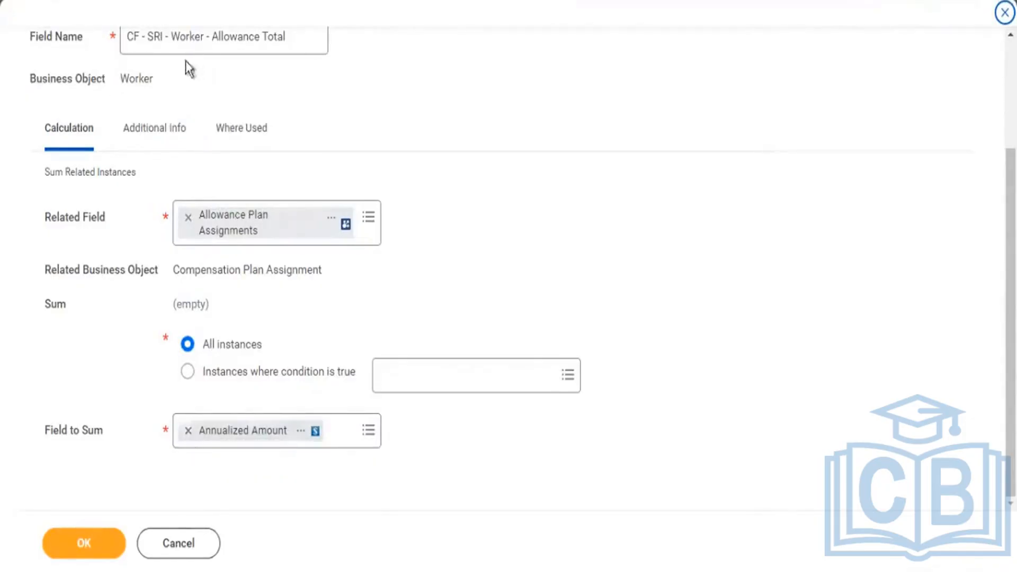
pyautogui.moveTo(120, 79); pyautogui.dragTo(145, 93)
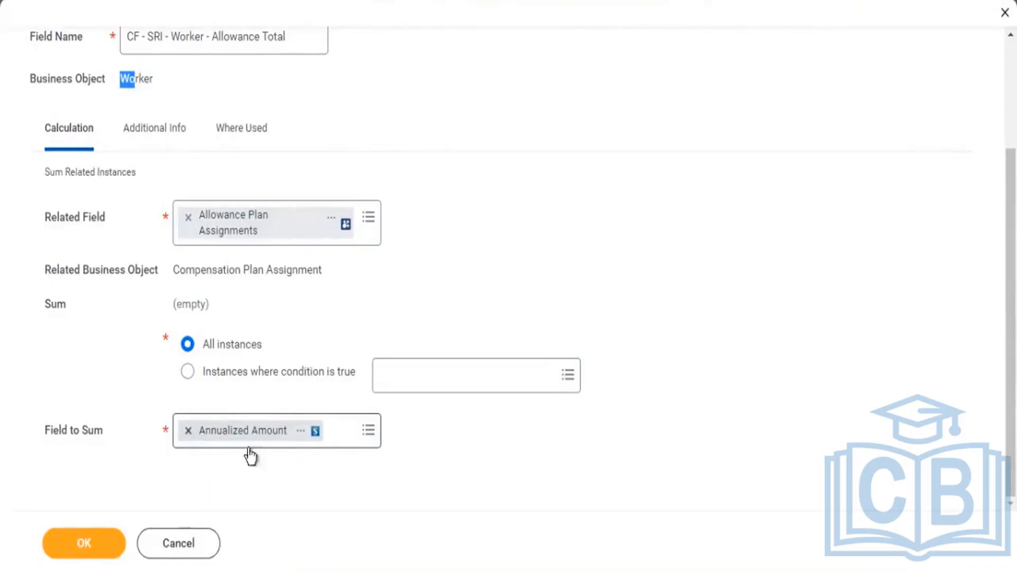
# Clear the Field to Sum and start a new report calculated field there with the Convert Currency function.
pyautogui.click(188, 430)
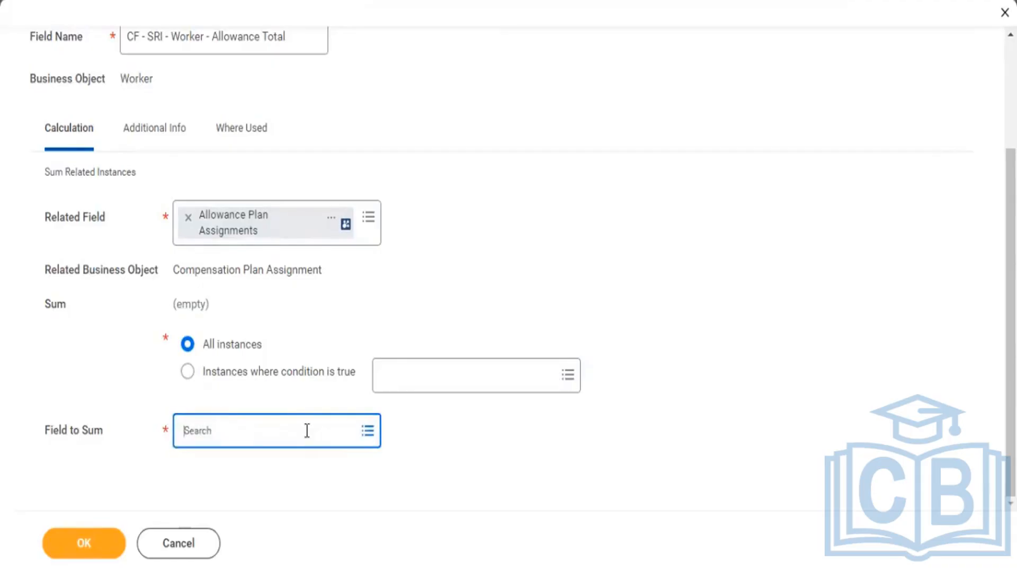
pyautogui.click(307, 430)
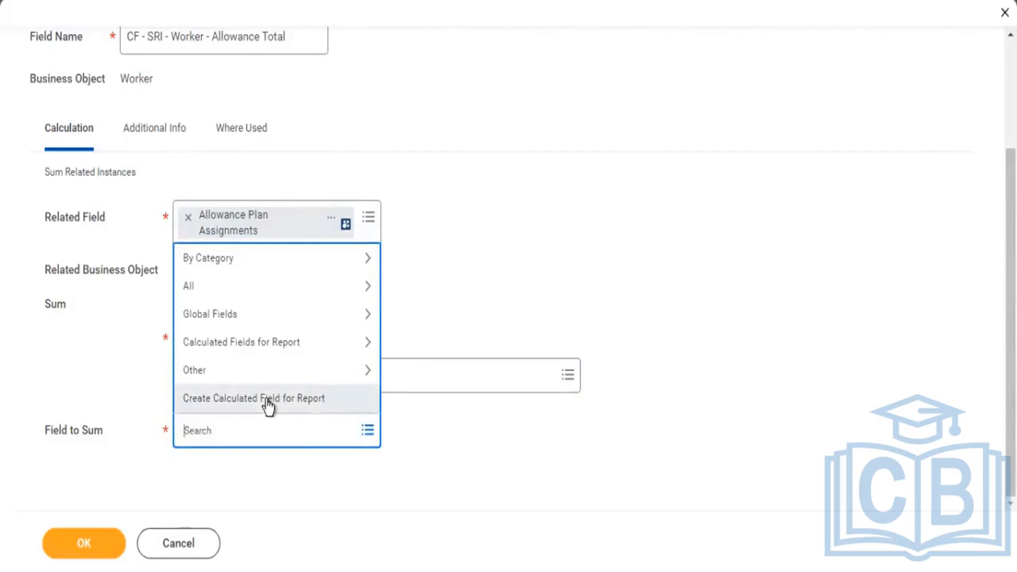
pyautogui.click(266, 402)
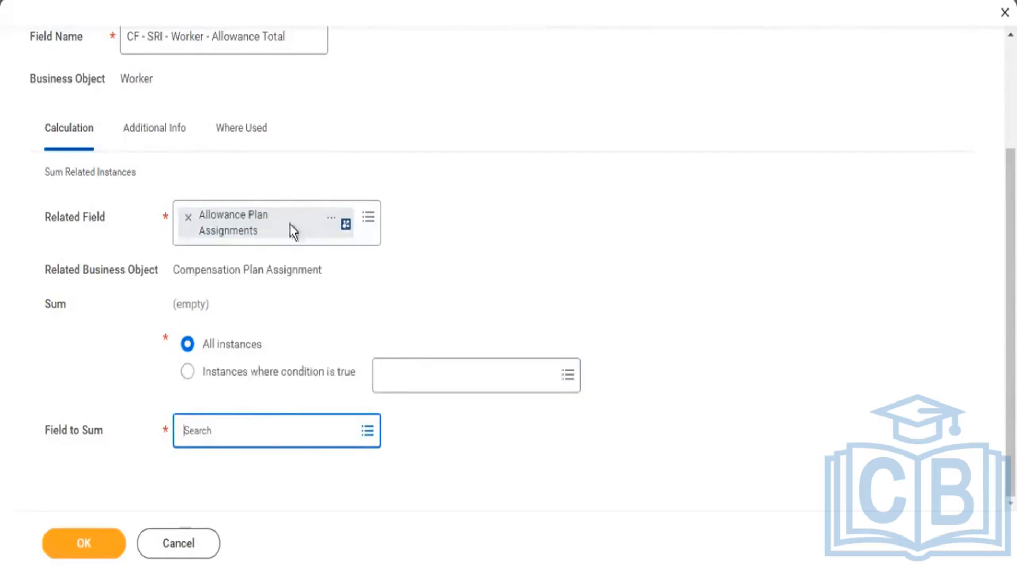
pyautogui.click(178, 317)
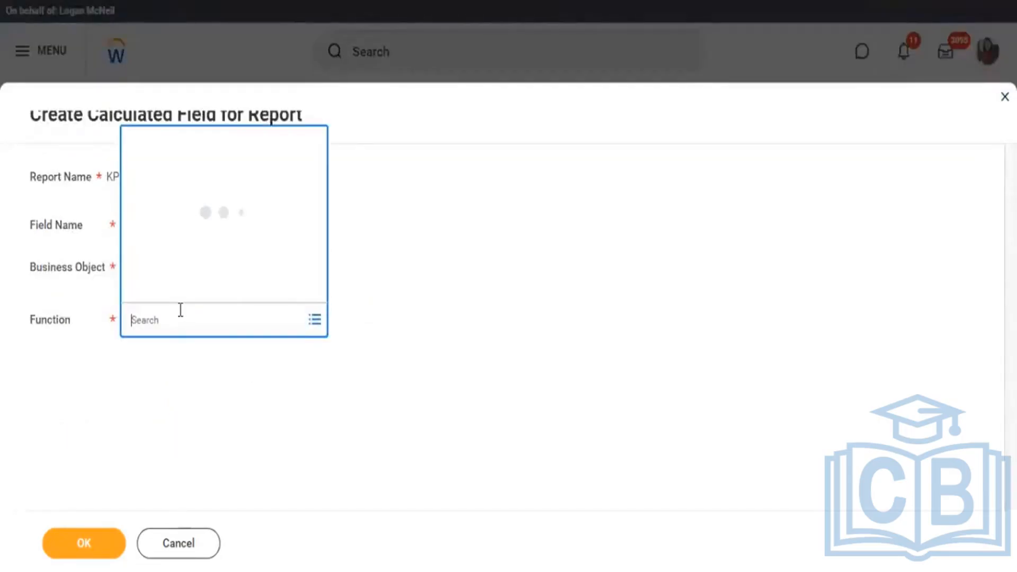
pyautogui.write('d')
pyautogui.write('urr')
pyautogui.press('Return')
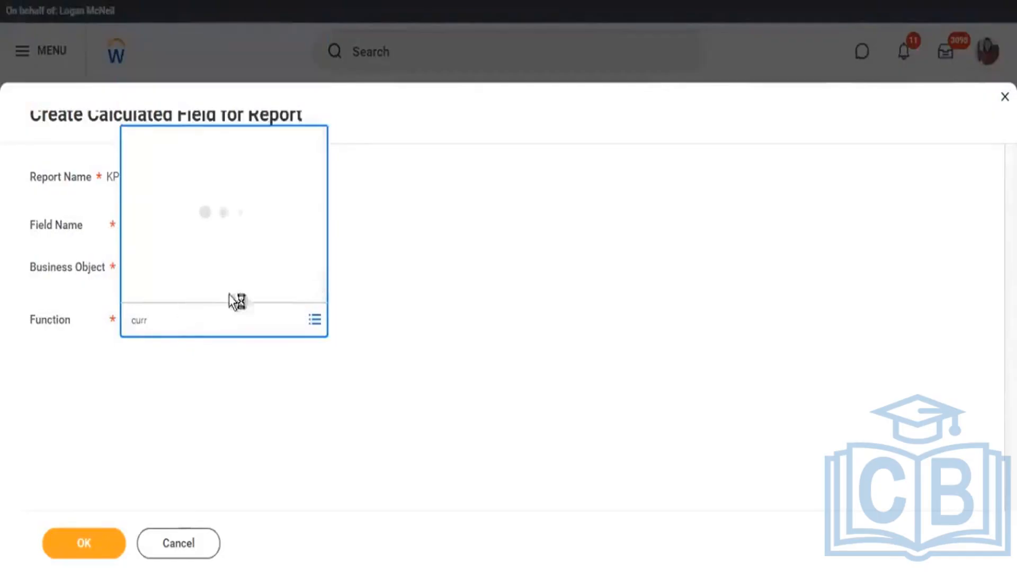
# Name the new calculated field Annualized Amount (USD) and continue to its Convert Currency settings.
pyautogui.click(169, 226)
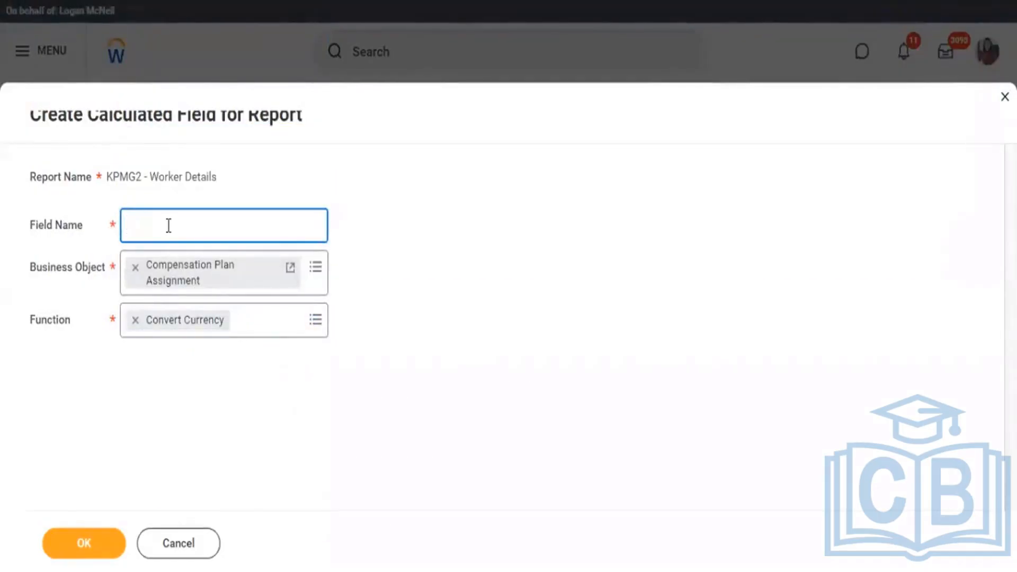
pyautogui.write('A')
pyautogui.press('BackSpace')
pyautogui.press('BackSpace')
pyautogui.press('BackSpace')
pyautogui.write('ualized Amount ')
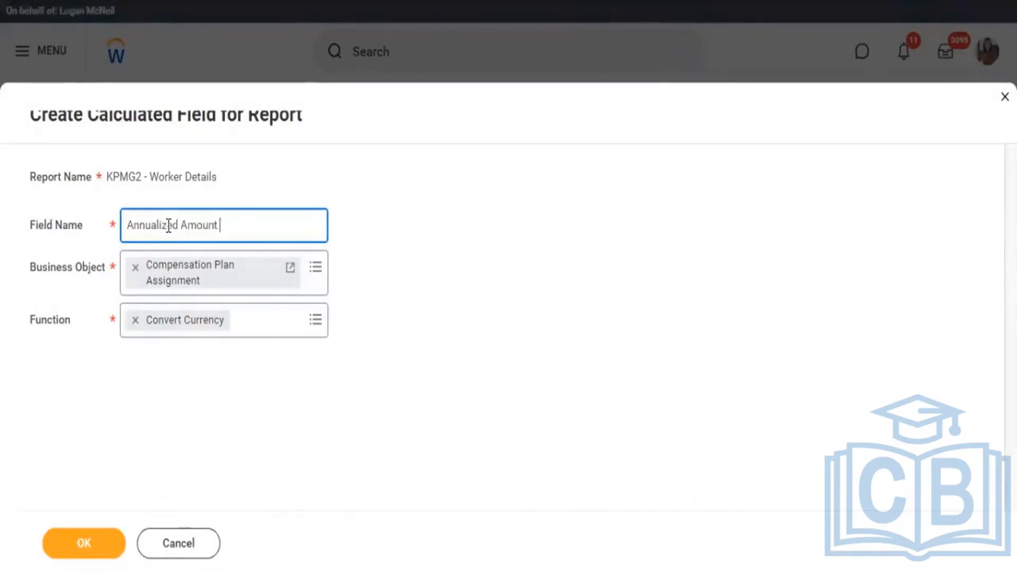
pyautogui.write('(USD)')
pyautogui.press('Return')
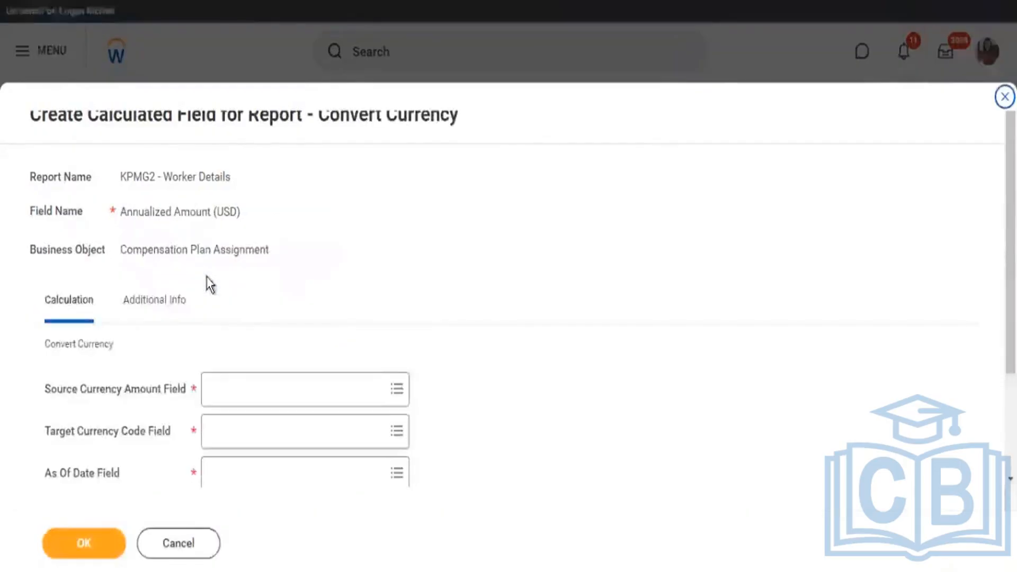
# Set the source currency amount field to Annualized Amount and the target currency code field to USD.
pyautogui.scroll(-2, 227, 289)
pyautogui.click(228, 283)
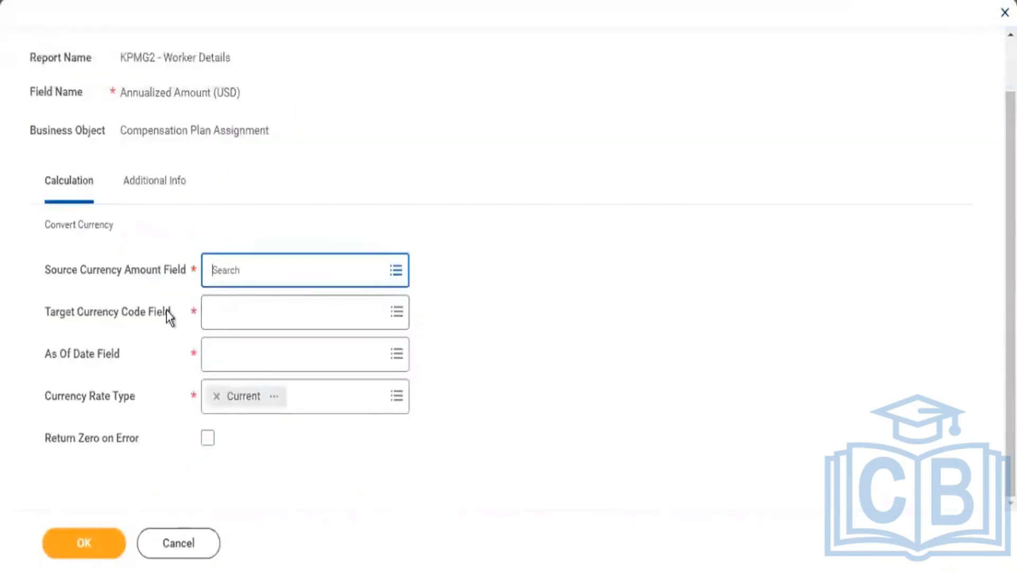
pyautogui.write('annua')
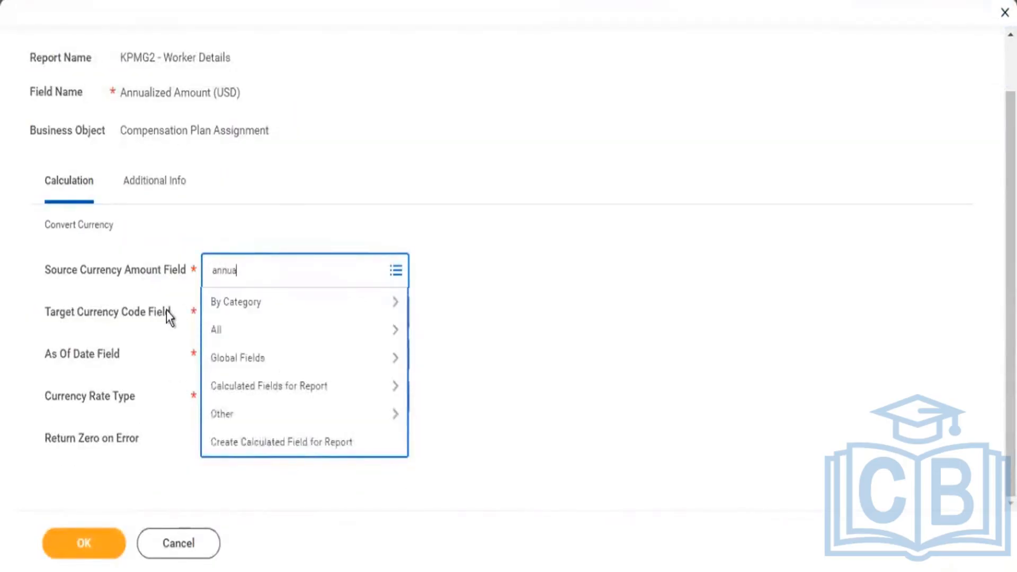
pyautogui.press('Return')
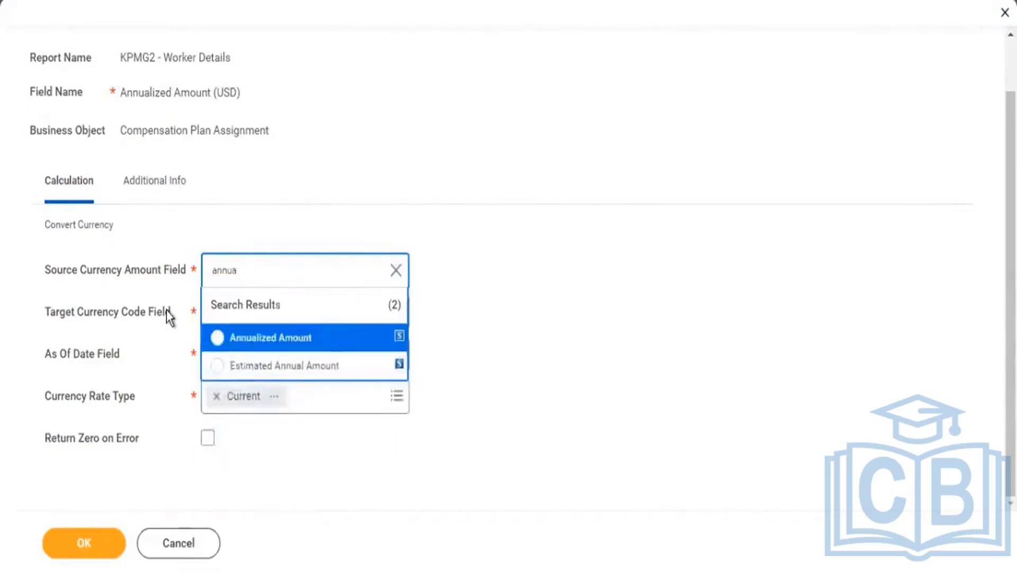
pyautogui.press('Return')
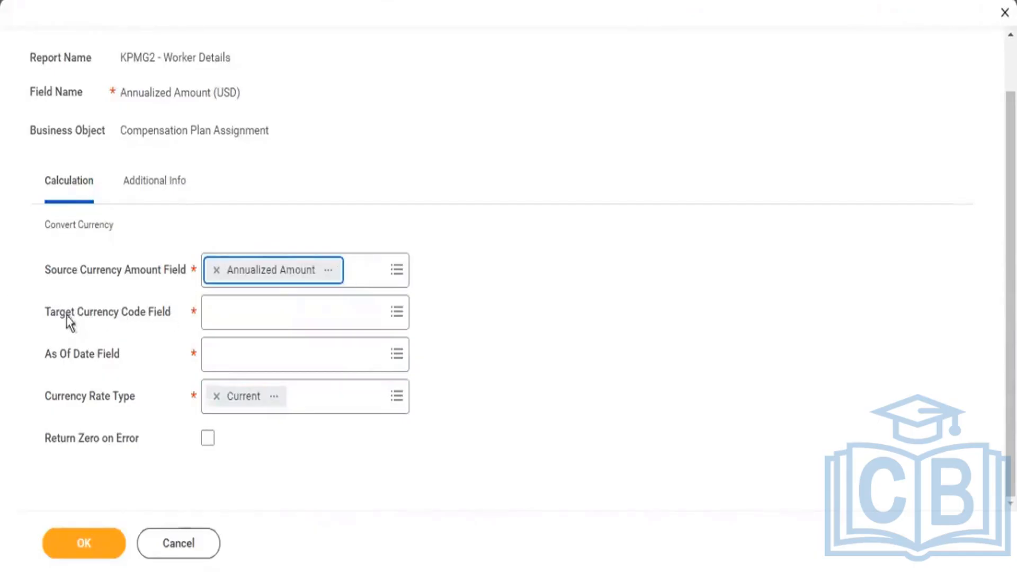
pyautogui.click(246, 320)
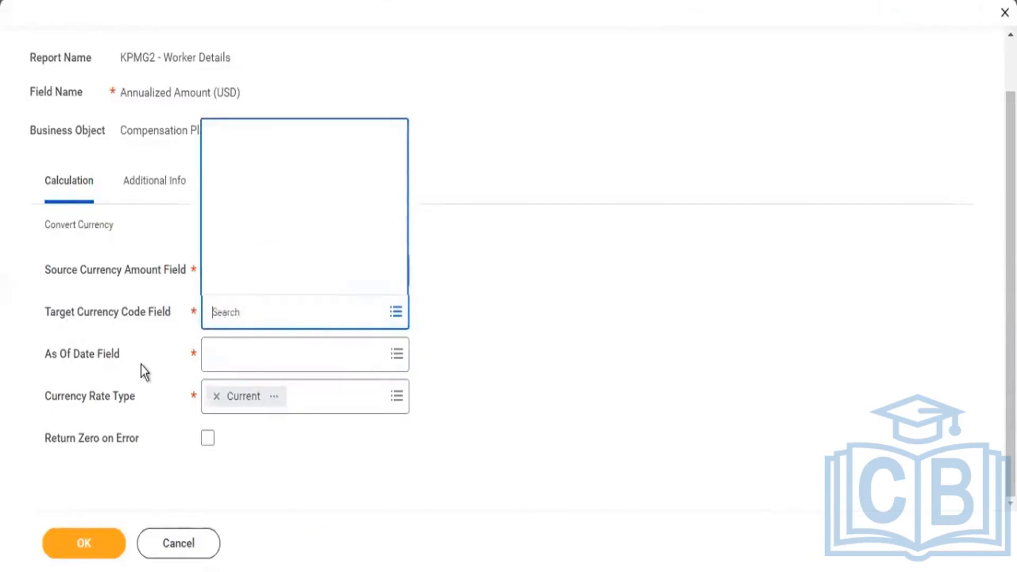
pyautogui.write('usd')
pyautogui.press('Return')
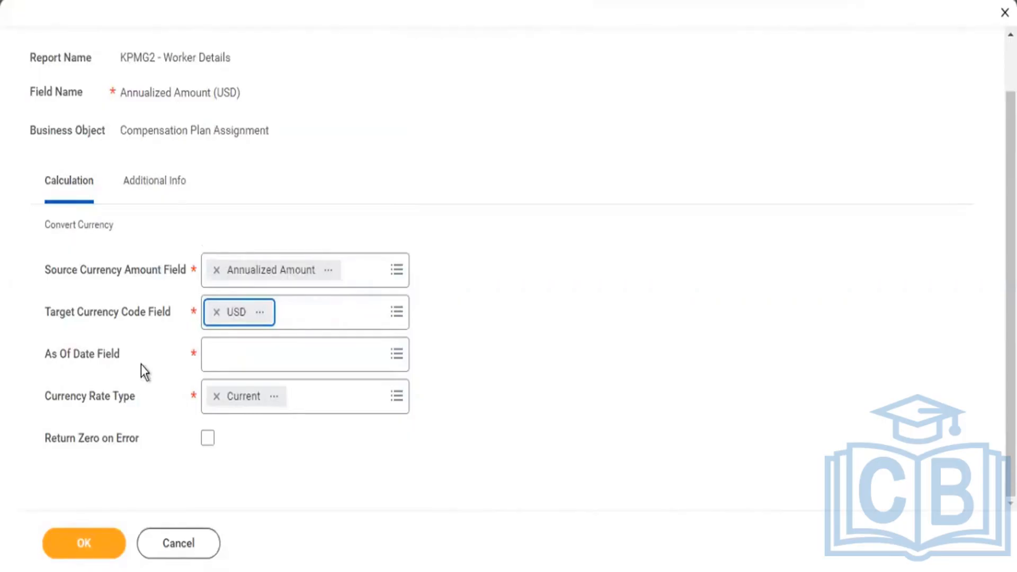
# Set the As Of Date field to Today, enable Return Zero on Error, and save the currency conversion field.
pyautogui.click(99, 360)
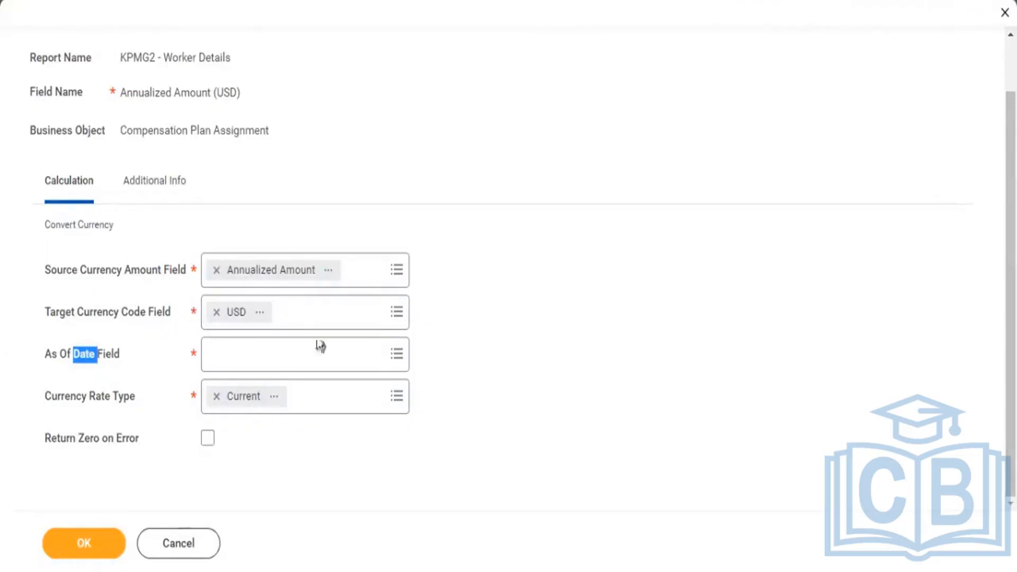
pyautogui.click(266, 363)
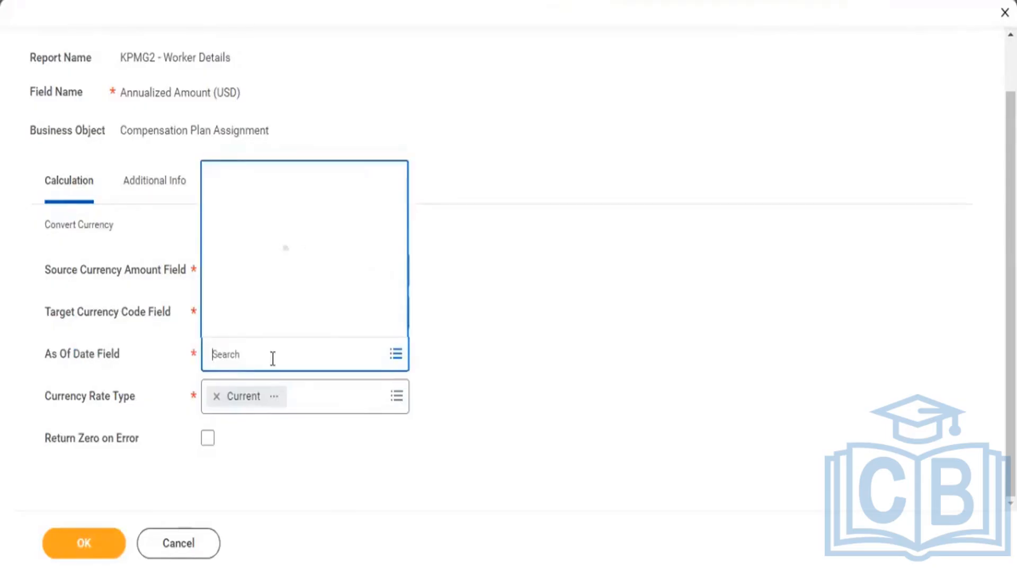
pyautogui.write('today')
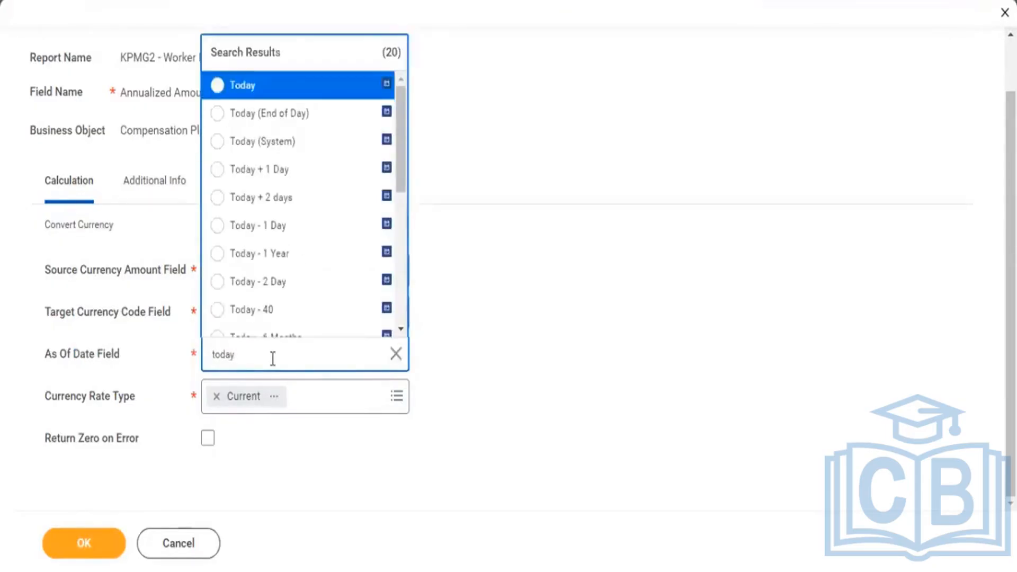
pyautogui.press('Return')
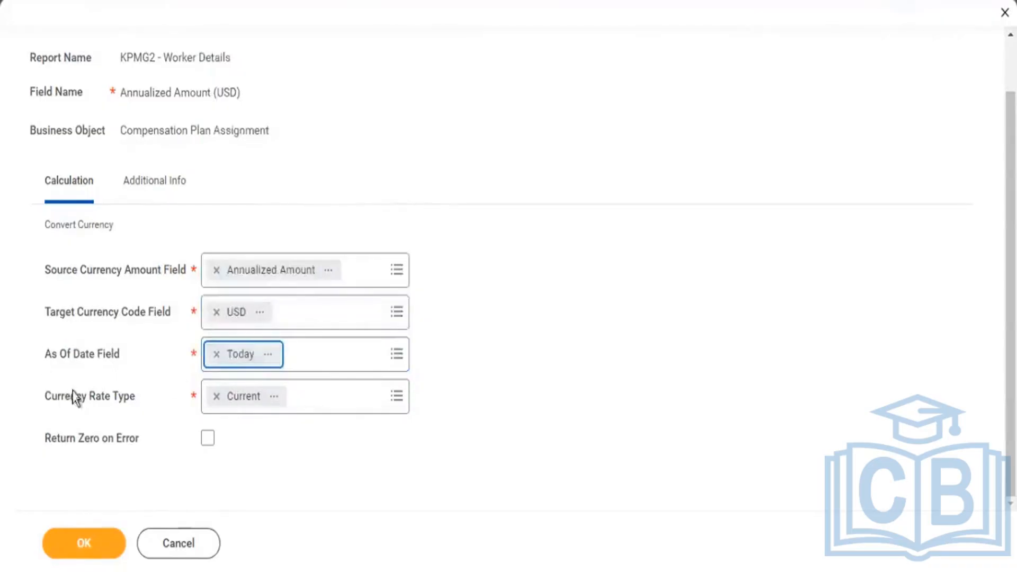
pyautogui.scroll(2, 74, 393)
pyautogui.moveTo(76, 455); pyautogui.dragTo(132, 459)
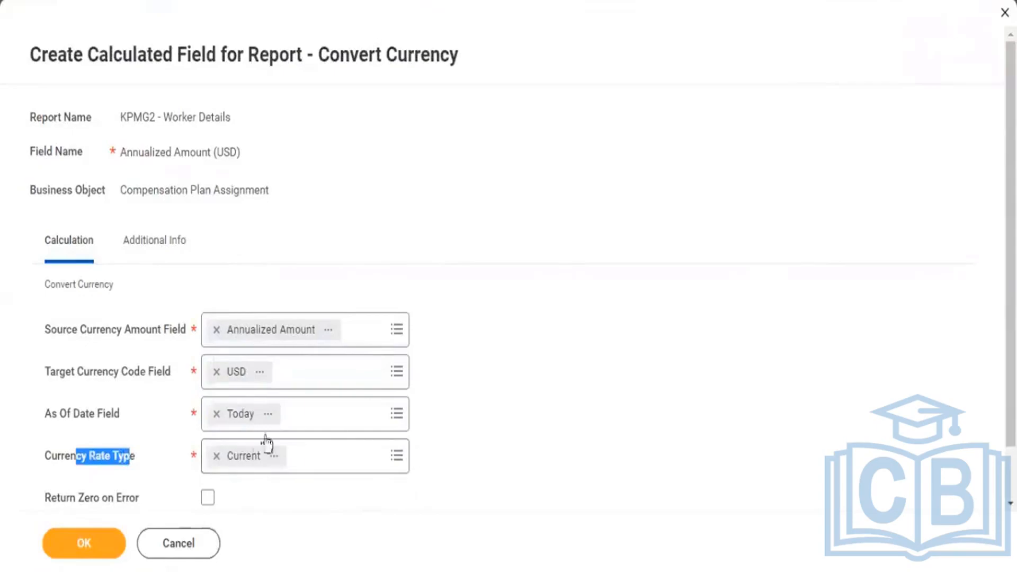
pyautogui.scroll(-1, 421, 461)
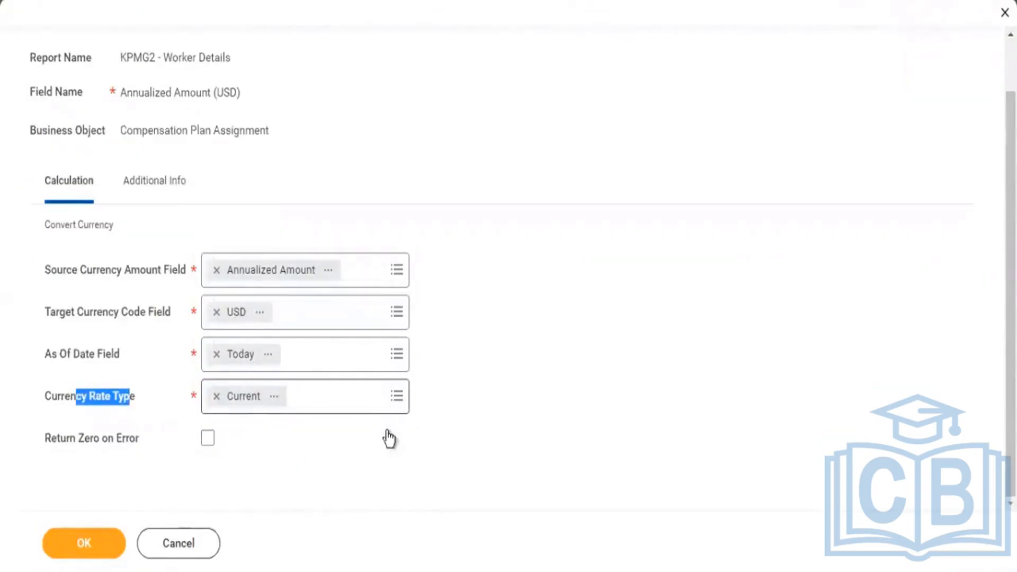
pyautogui.click(208, 439)
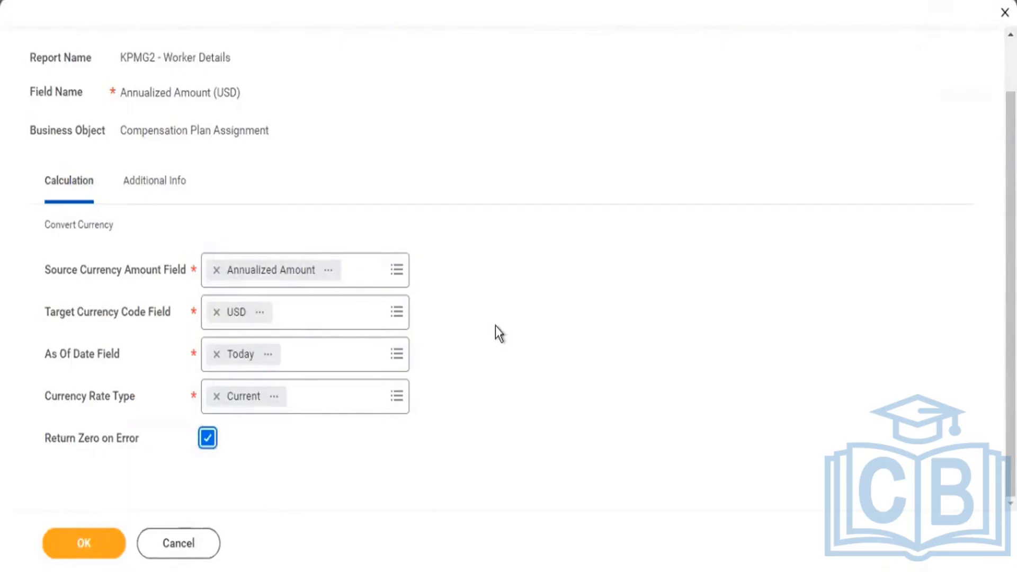
pyautogui.click(84, 543)
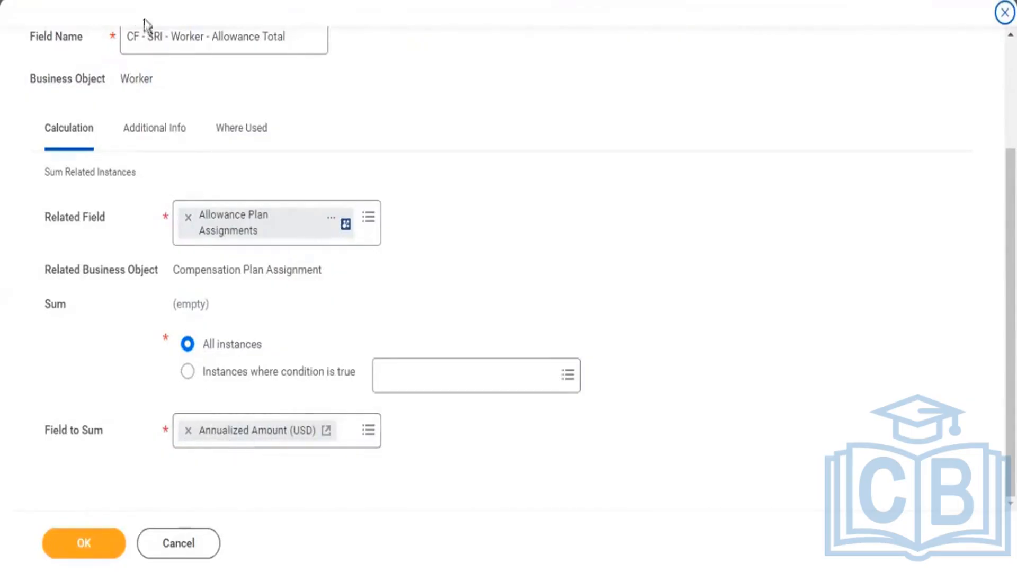
# Save CF - SRI - Worker - Allowance Total with Annualized Amount (USD) as its field to sum.
pyautogui.scroll(3, 207, 92)
pyautogui.moveTo(289, 185); pyautogui.dragTo(134, 185)
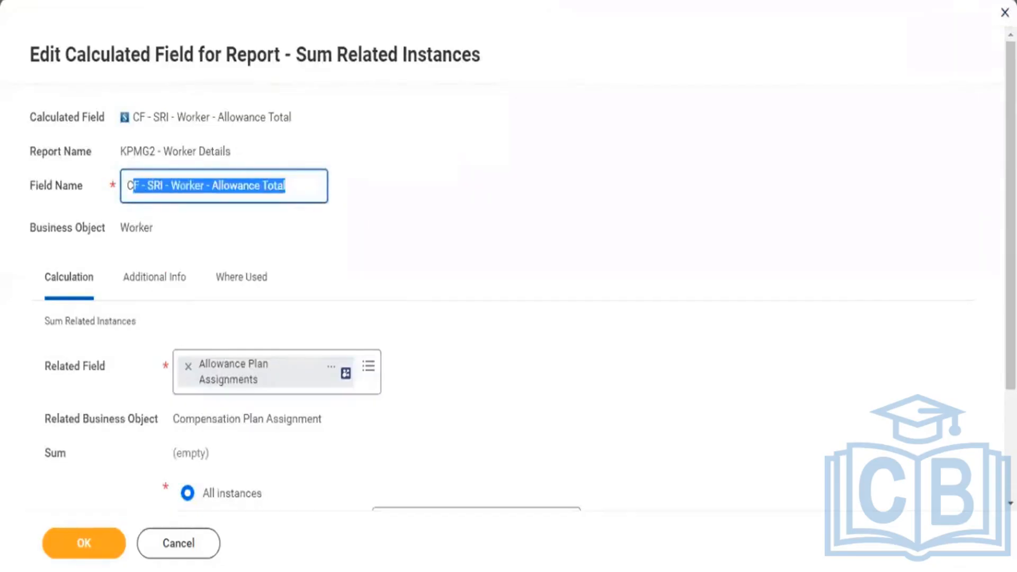
pyautogui.click(94, 550)
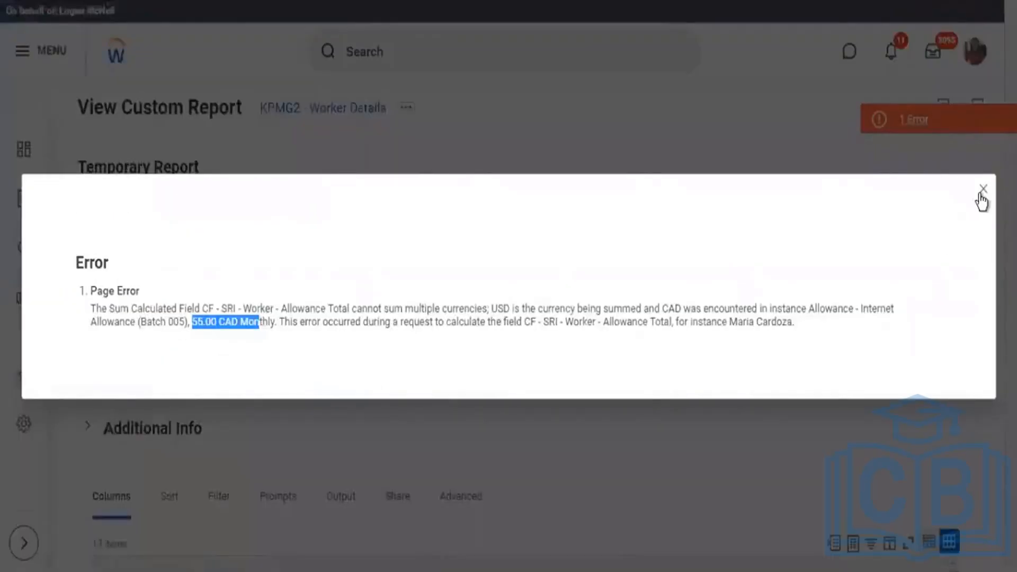
# Close the page error and run the KPMG2 - Worker Details report again.
pyautogui.click(400, 113)
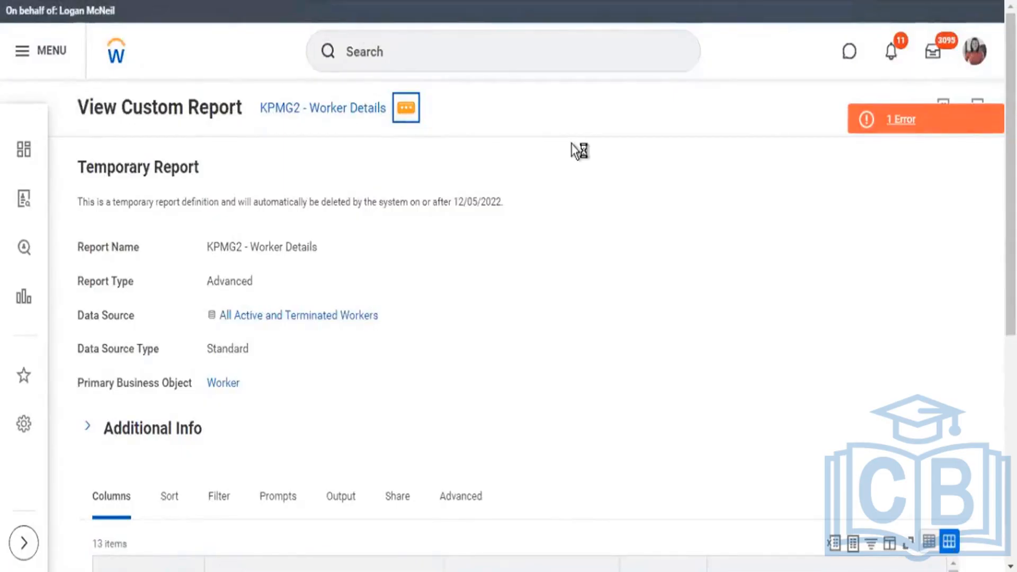
pyautogui.moveTo(469, 175)
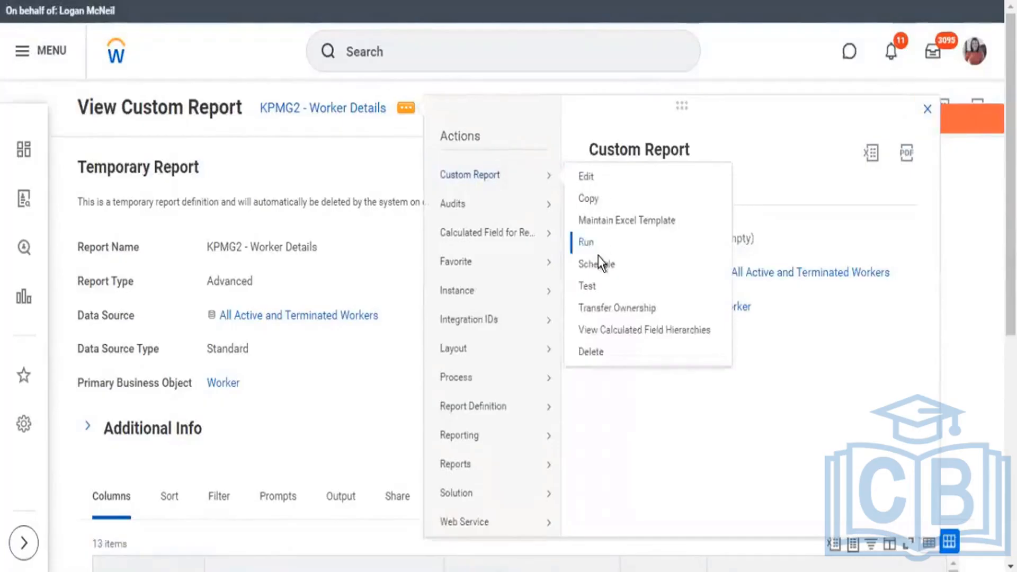
pyautogui.click(598, 255)
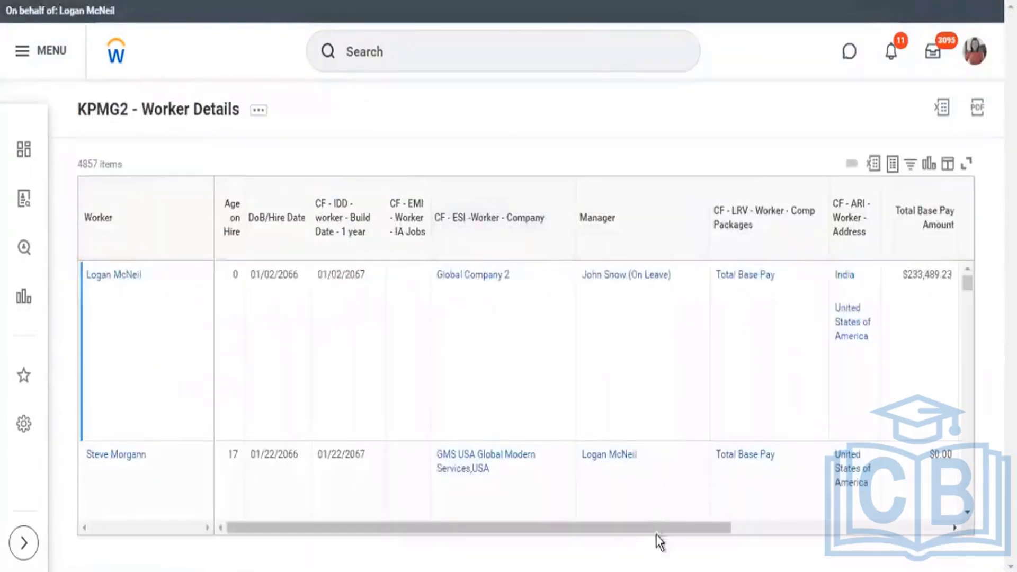
# Examine the CF - SRI - Worker - Allowance Total values alongside the Total Base Pay Amount column in the report output.
pyautogui.moveTo(659, 528); pyautogui.dragTo(987, 570)
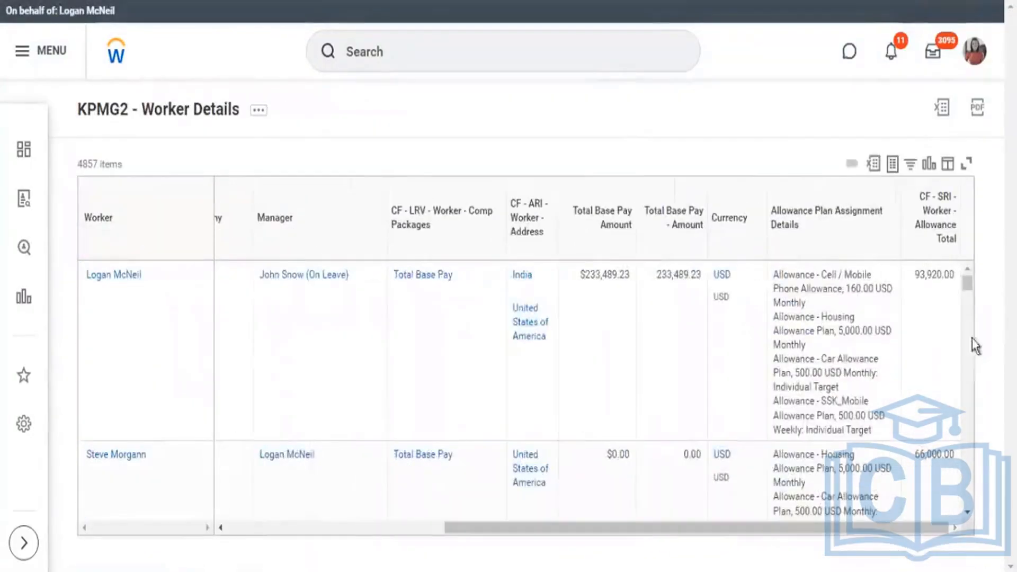
pyautogui.click(920, 280)
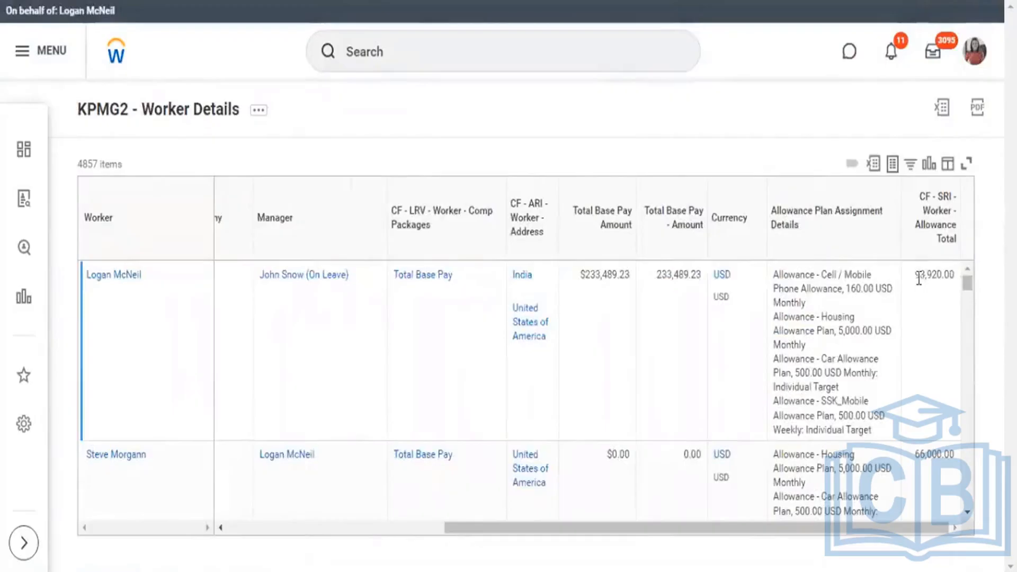
pyautogui.moveTo(918, 279); pyautogui.dragTo(957, 290)
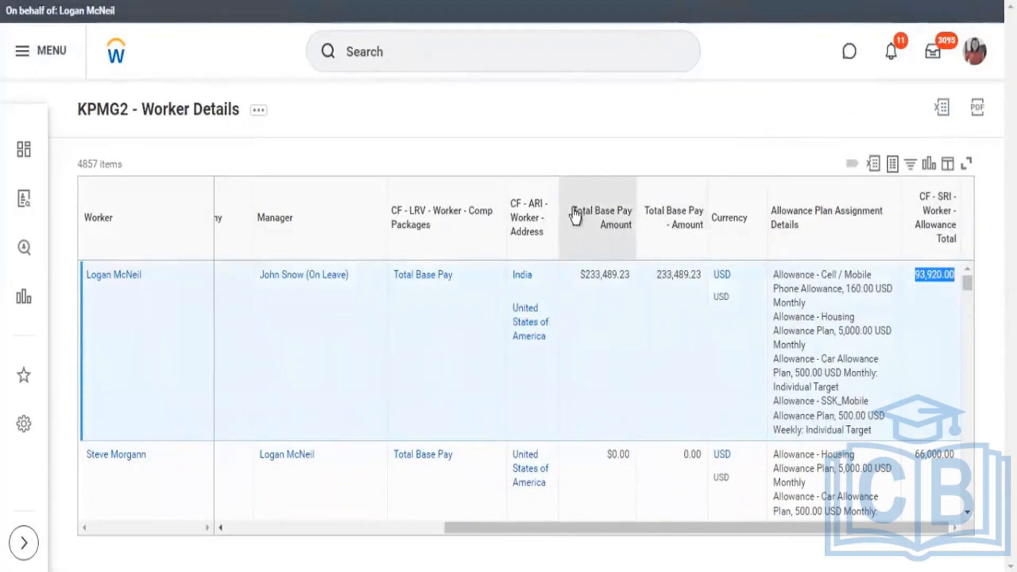
pyautogui.moveTo(572, 208); pyautogui.dragTo(638, 226)
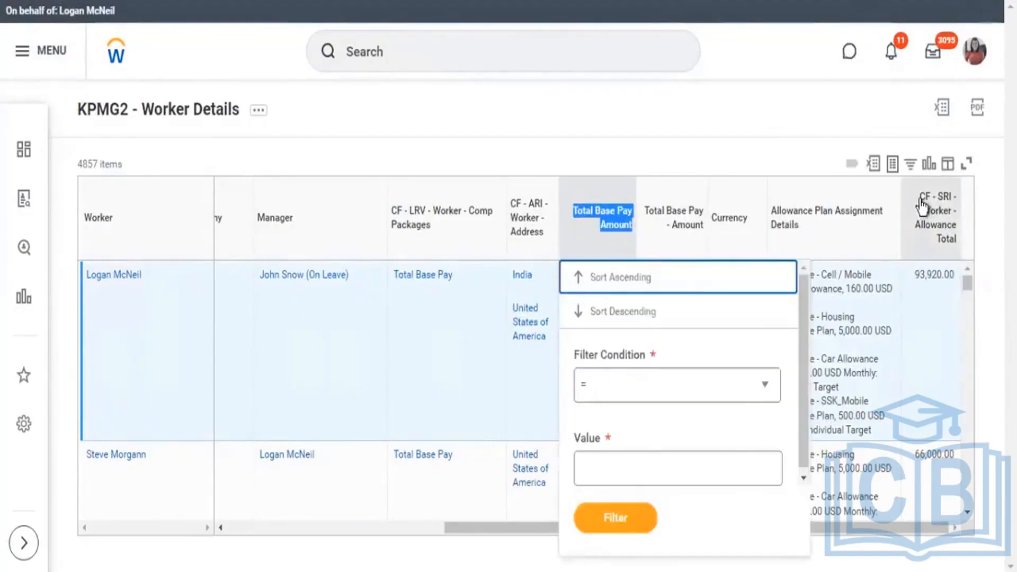
pyautogui.moveTo(922, 207); pyautogui.dragTo(957, 246)
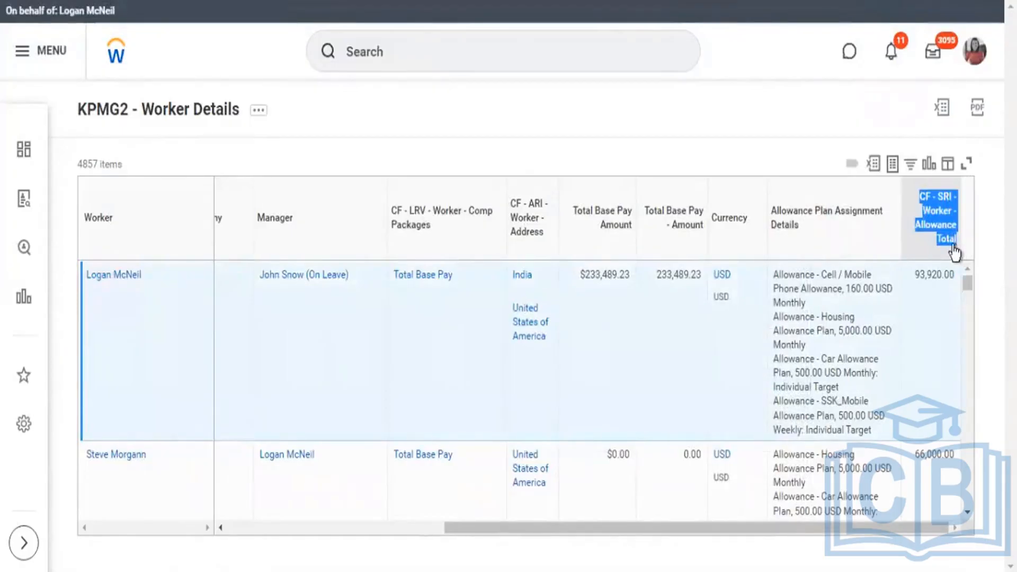
pyautogui.click(953, 249)
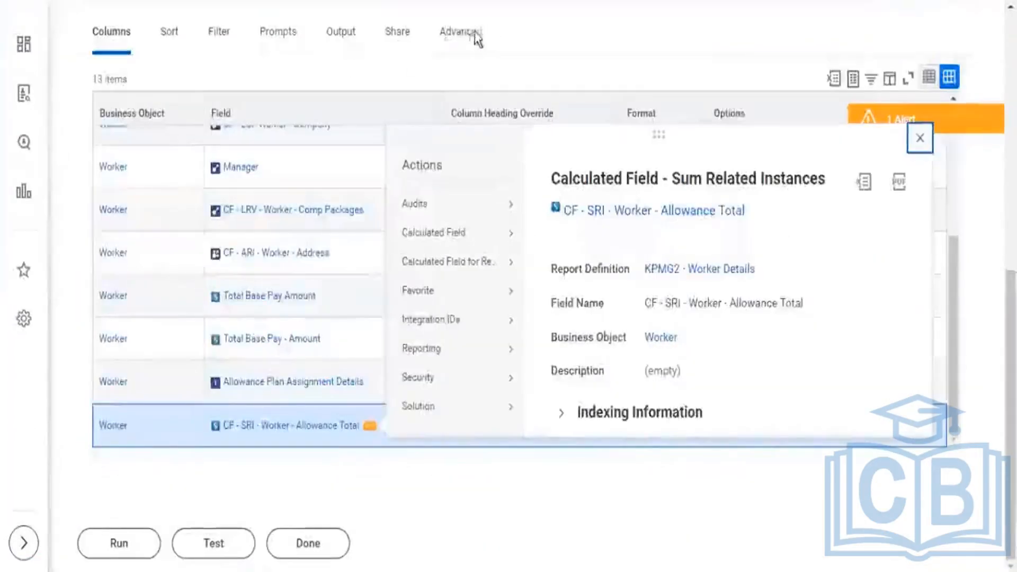
# Return to the KPMG2 - Worker Details report definition and open it for editing.
pyautogui.scroll(10, 475, 38)
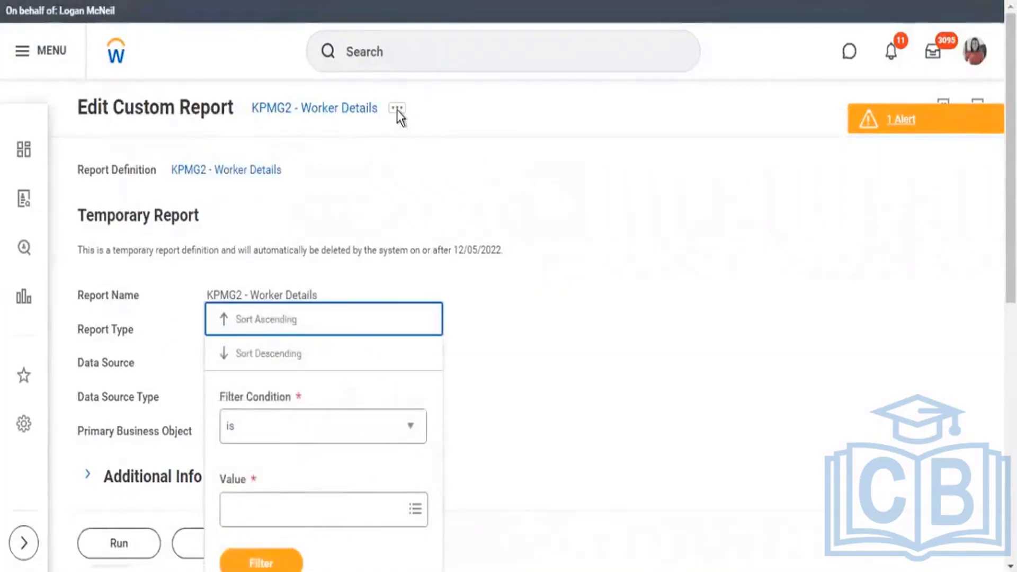
pyautogui.click(397, 109)
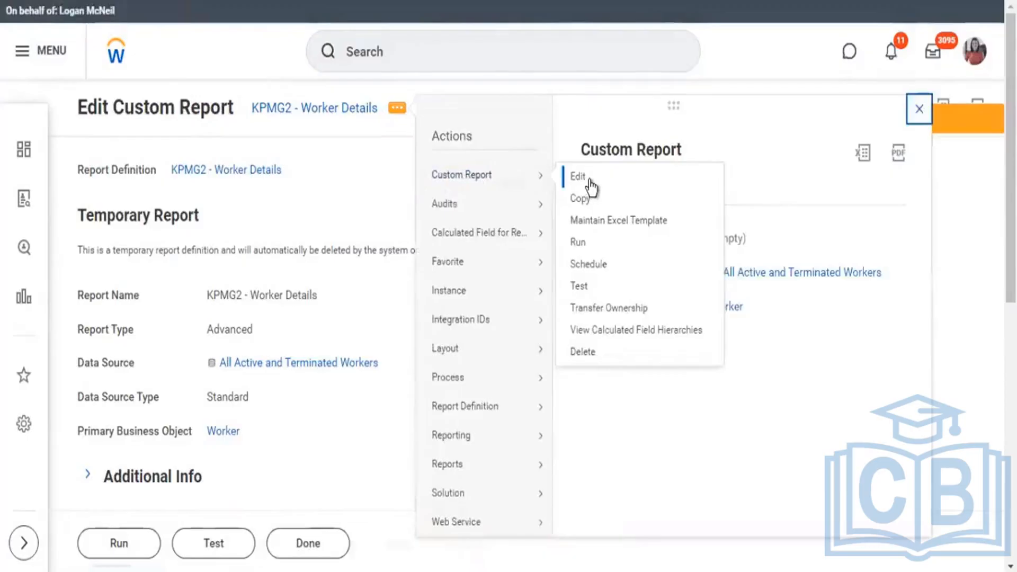
pyautogui.click(587, 181)
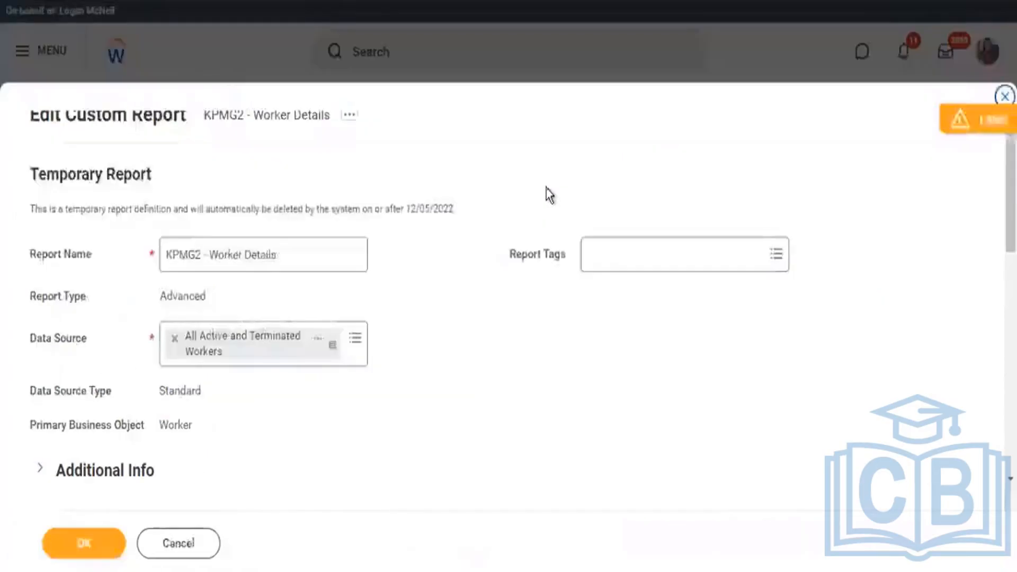
# Add a Worker column row after CF - SRI - Worker - Allowance Total and start creating a calculated field for the report in it.
pyautogui.scroll(-7, 519, 265)
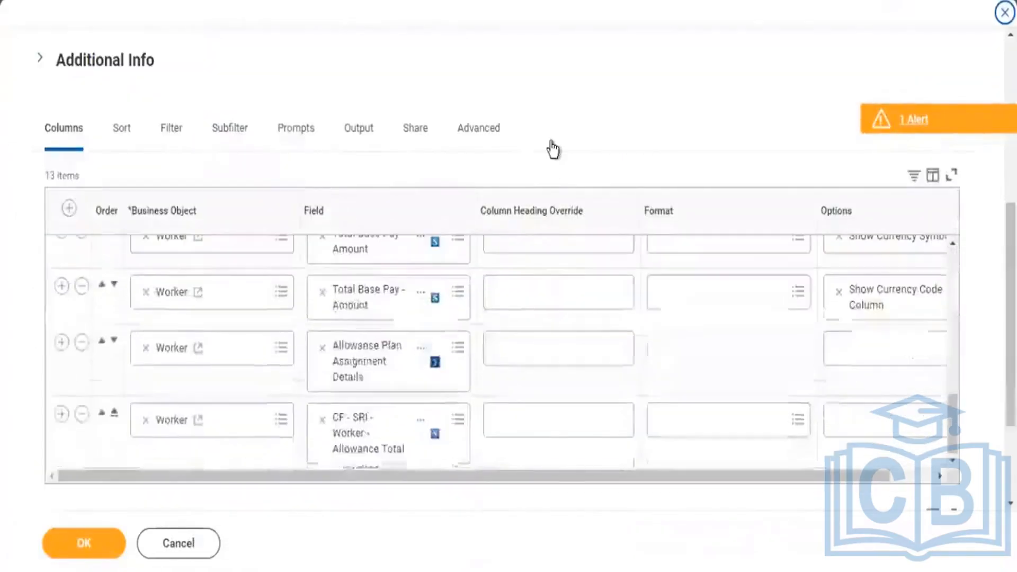
pyautogui.scroll(-3, 531, 257)
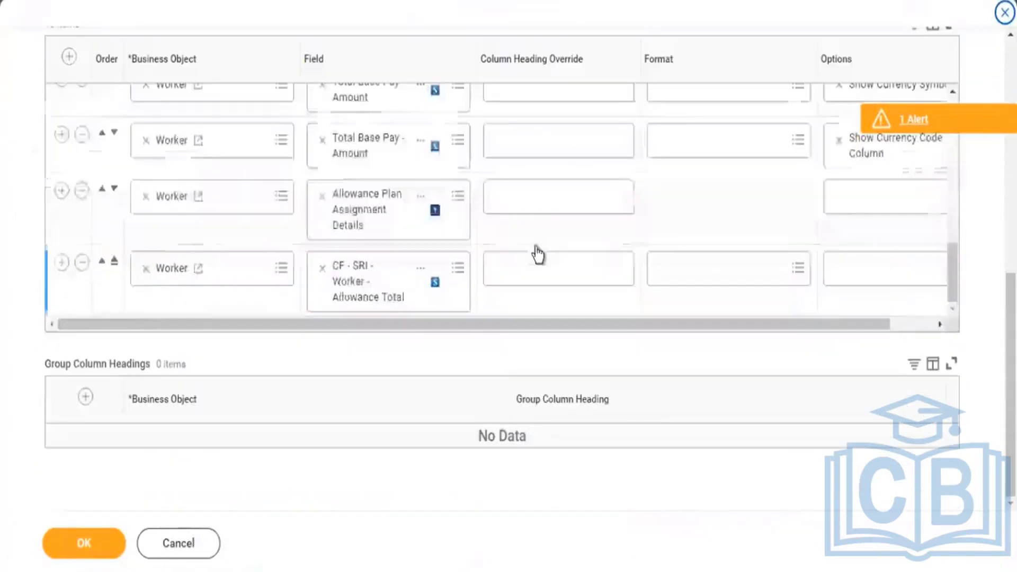
pyautogui.click(62, 265)
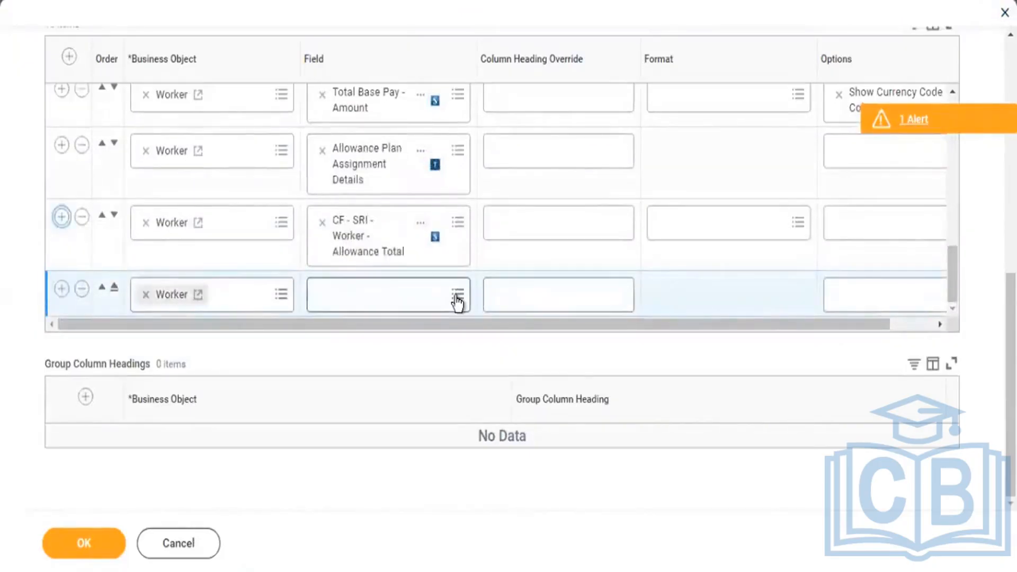
pyautogui.click(458, 301)
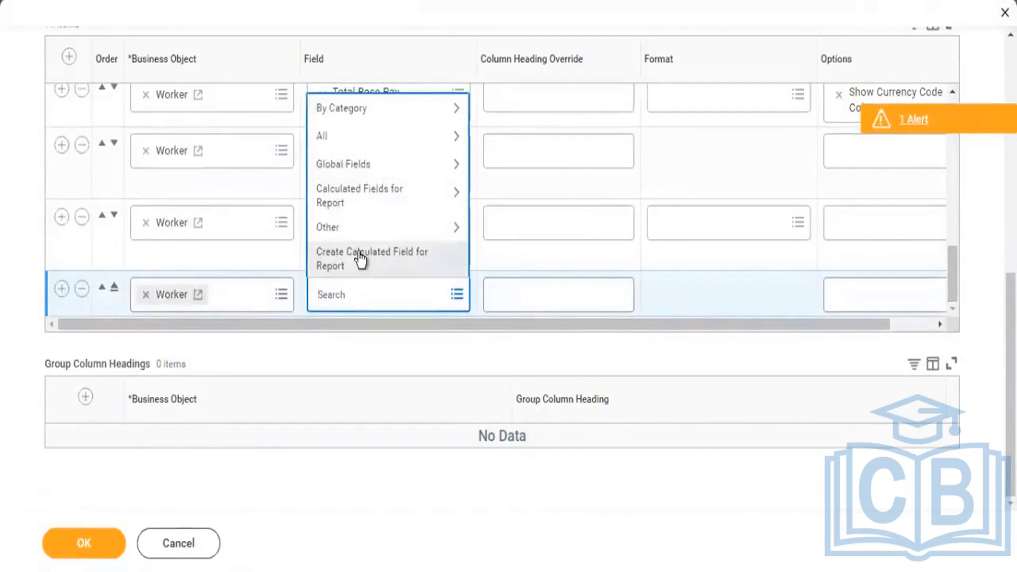
pyautogui.click(416, 269)
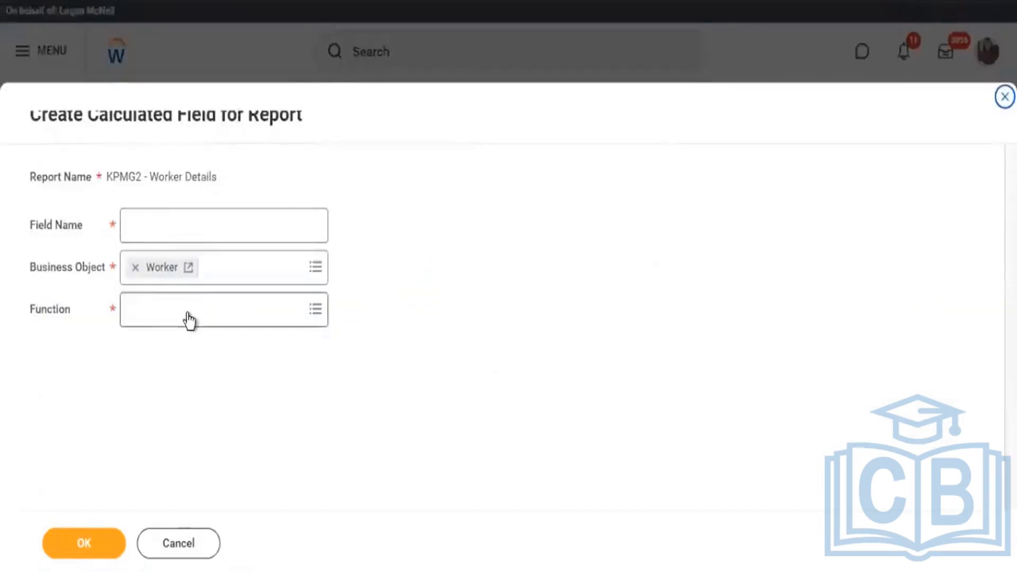
# Name the calculated field Total Compensation (USD), choose the Arithmetic Calculation function, and continue to its definition.
pyautogui.click(180, 310)
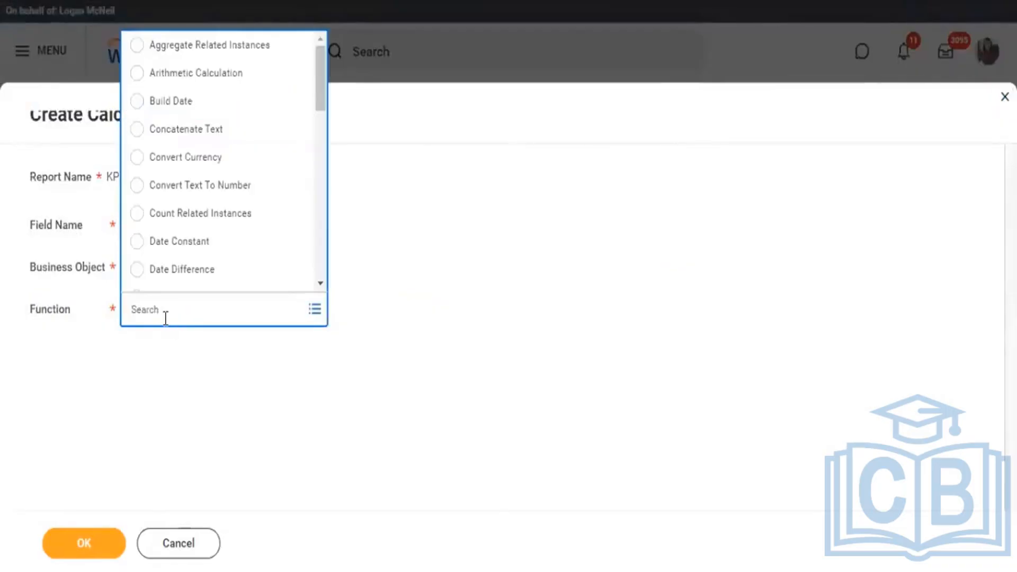
pyautogui.click(227, 74)
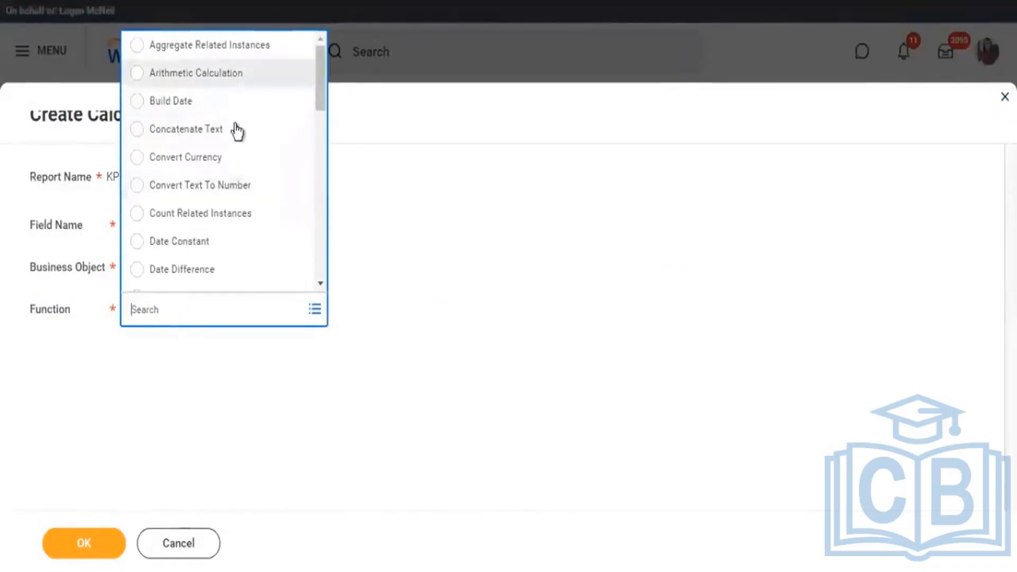
pyautogui.click(206, 223)
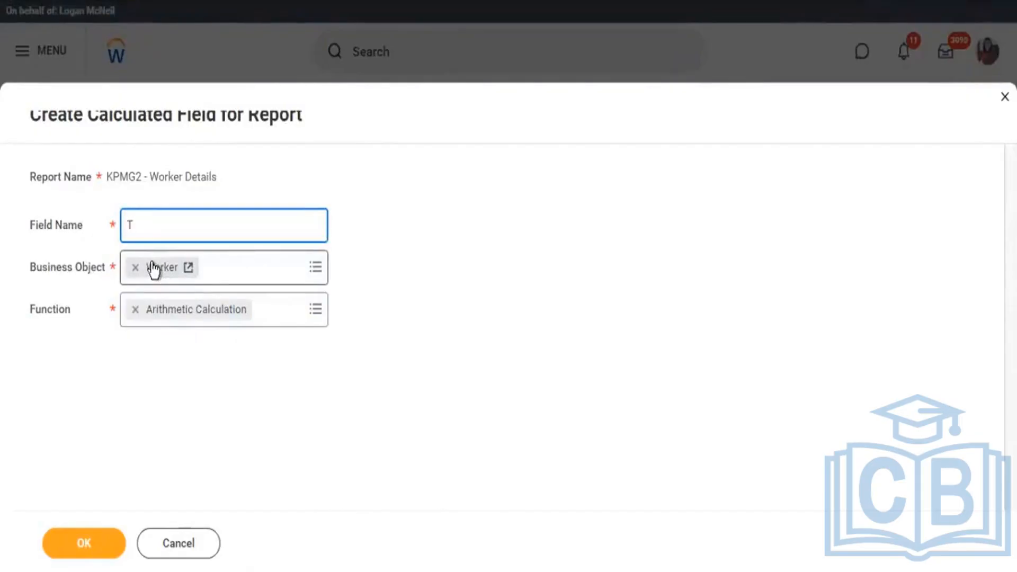
pyautogui.write('otal Compensation (USD')
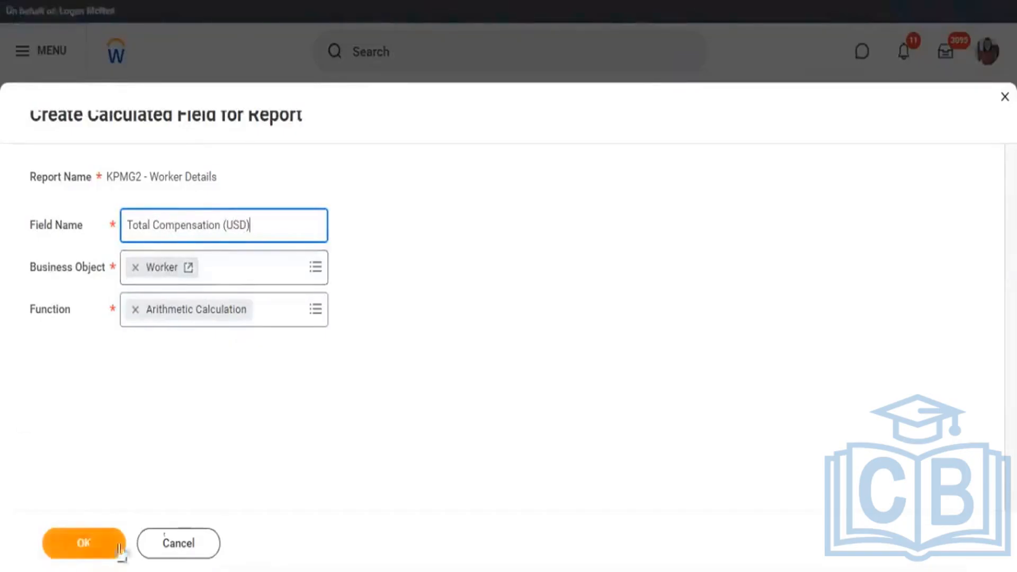
pyautogui.click(84, 543)
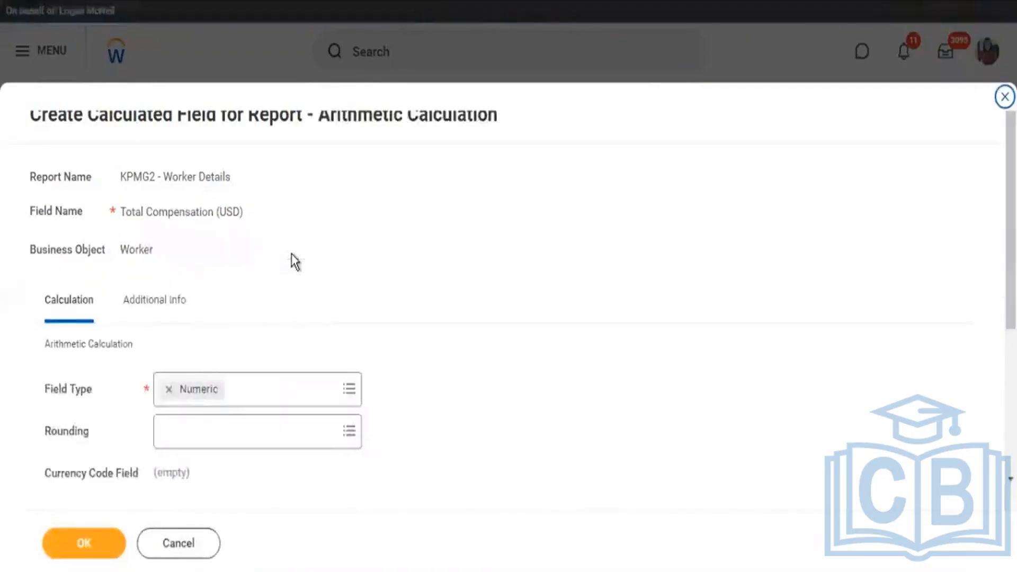
# Set the first arithmetic expression row to the Age field with the * (Multiply) operator.
pyautogui.scroll(-5, 220, 392)
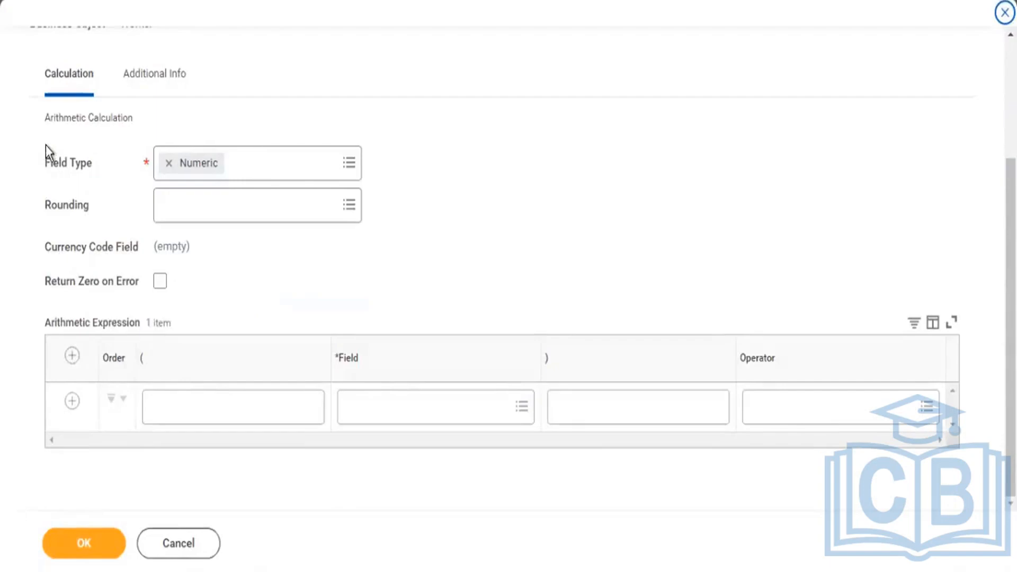
pyautogui.moveTo(46, 164); pyautogui.dragTo(61, 165)
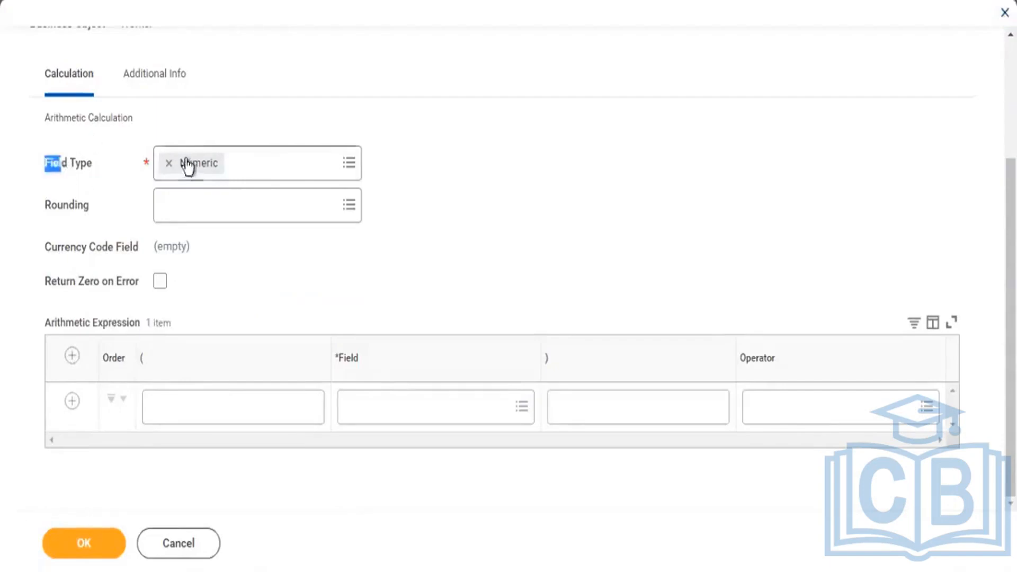
pyautogui.click(372, 421)
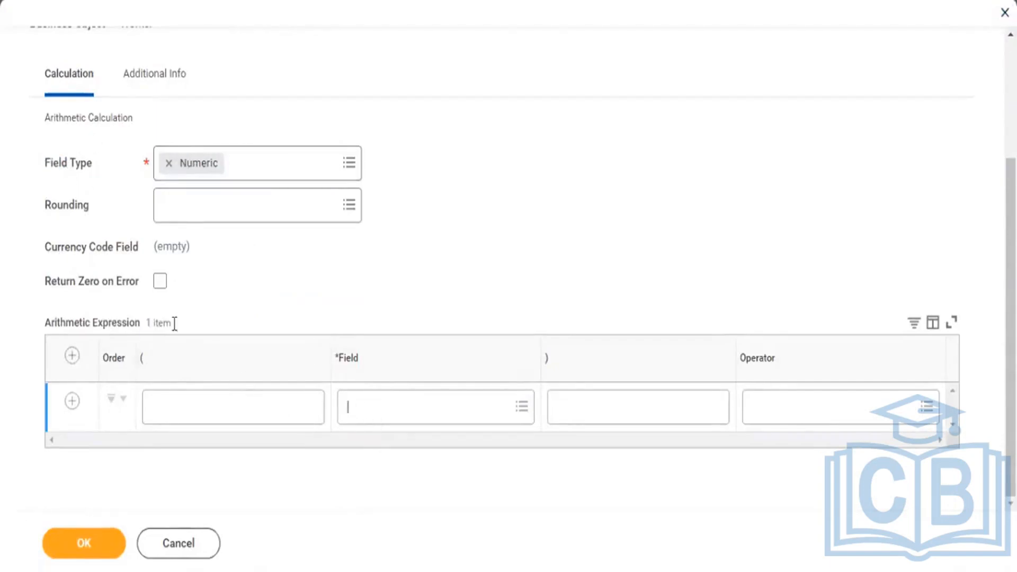
pyautogui.write('age')
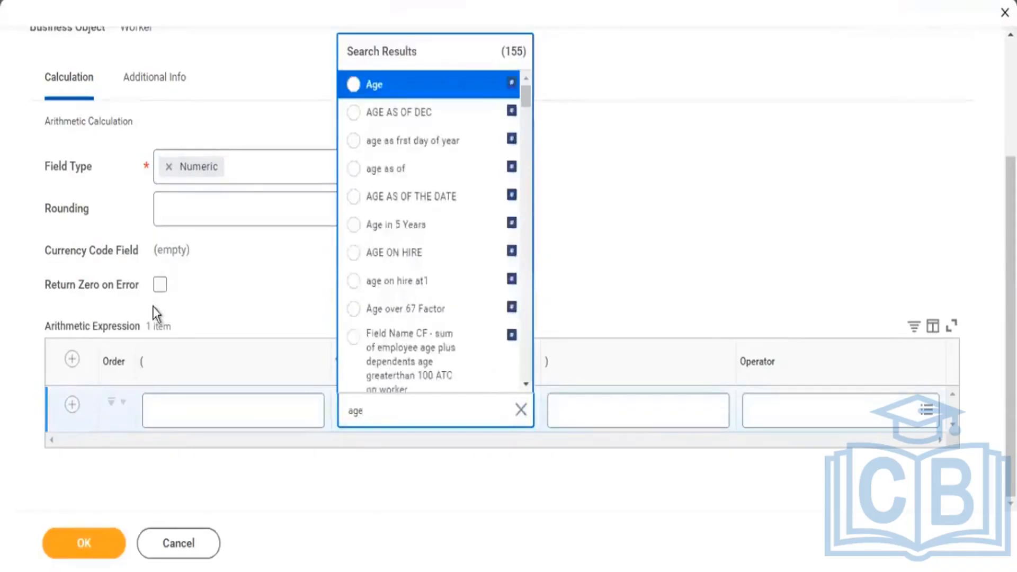
pyautogui.press('Return')
pyautogui.click(837, 419)
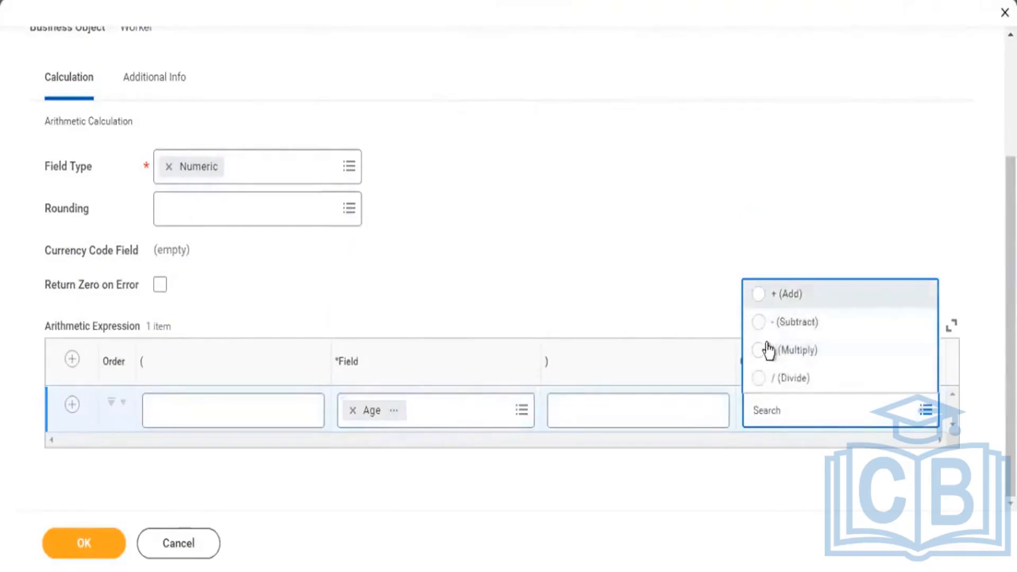
pyautogui.click(764, 351)
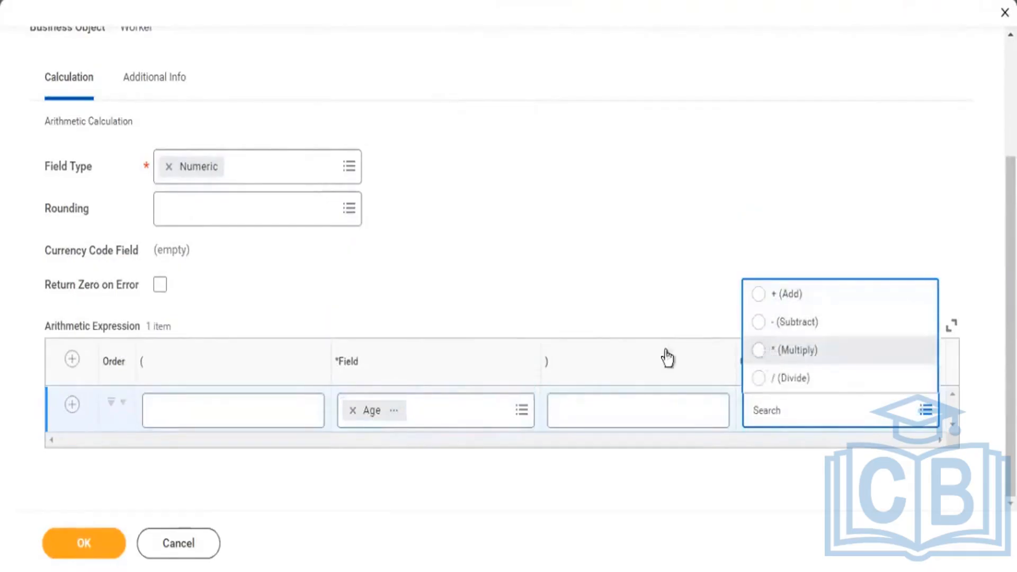
# Add a second arithmetic expression row and set its field to the numeric constant 5.
pyautogui.click(73, 408)
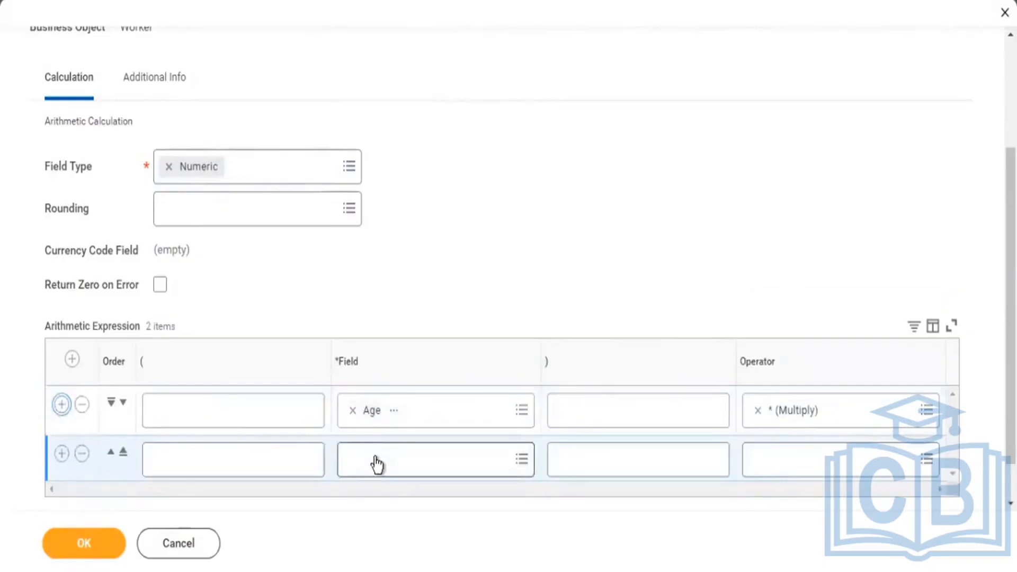
pyautogui.click(376, 465)
pyautogui.write('s')
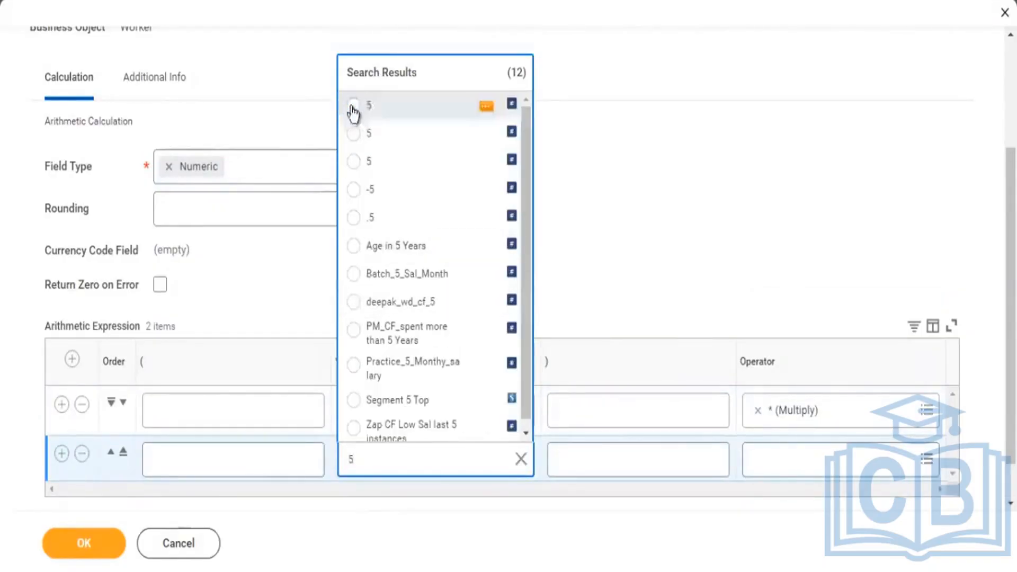
pyautogui.click(353, 108)
pyautogui.click(529, 168)
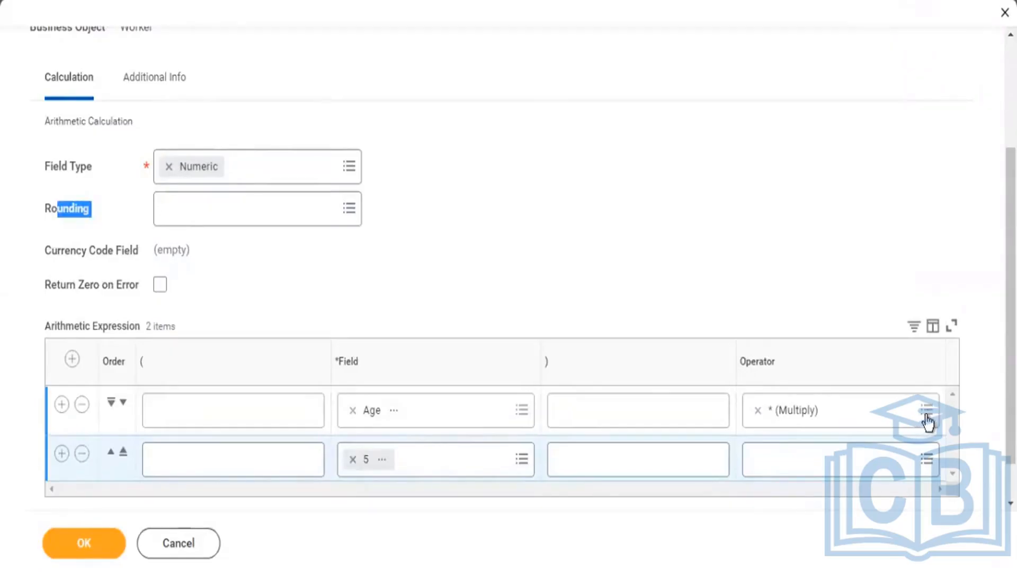
# Look through the rounding options available for the arithmetic calculation and close the list without choosing one.
pyautogui.click(354, 222)
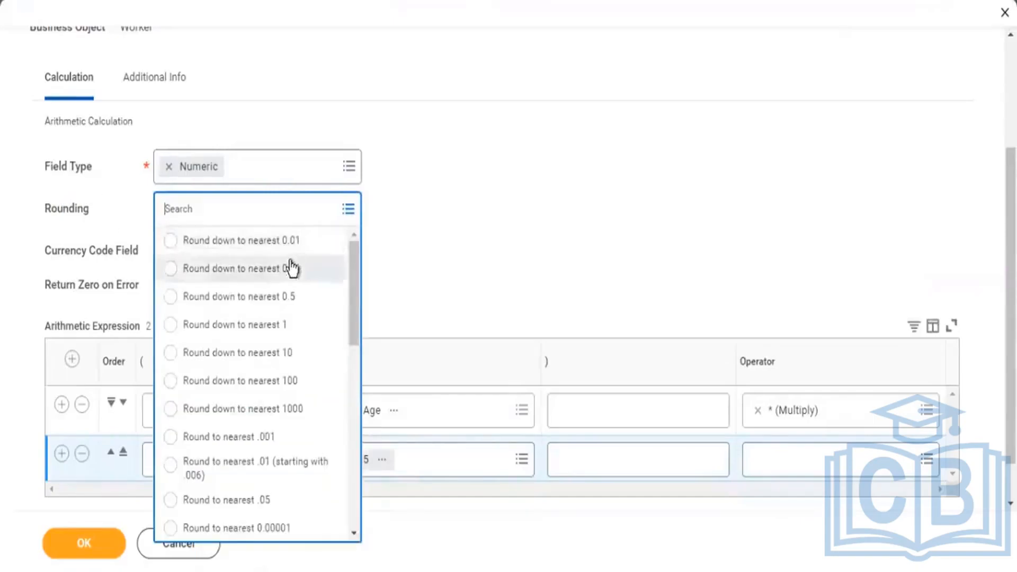
pyautogui.scroll(-3, 257, 384)
pyautogui.scroll(-5, 257, 384)
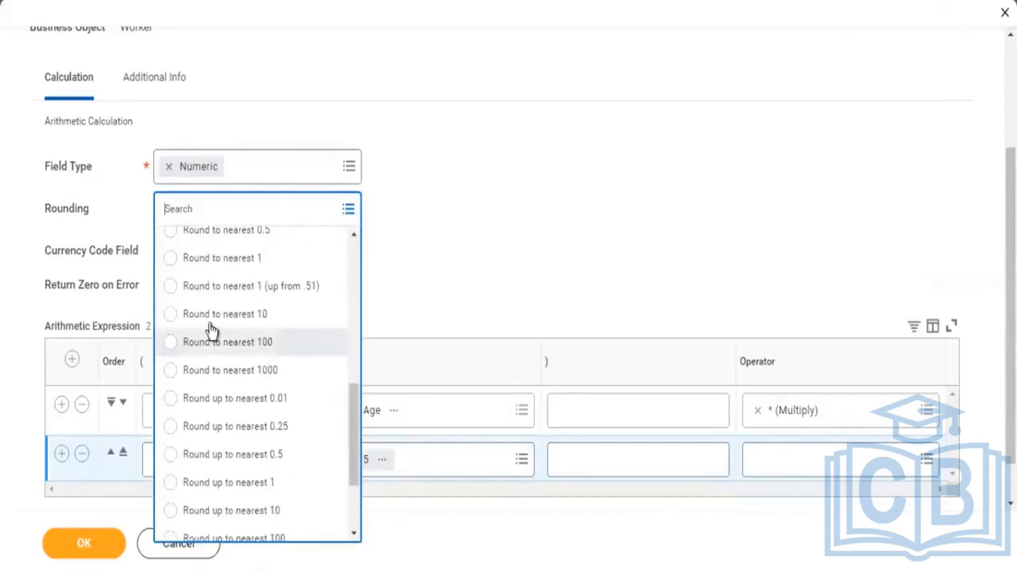
pyautogui.scroll(-3, 250, 318)
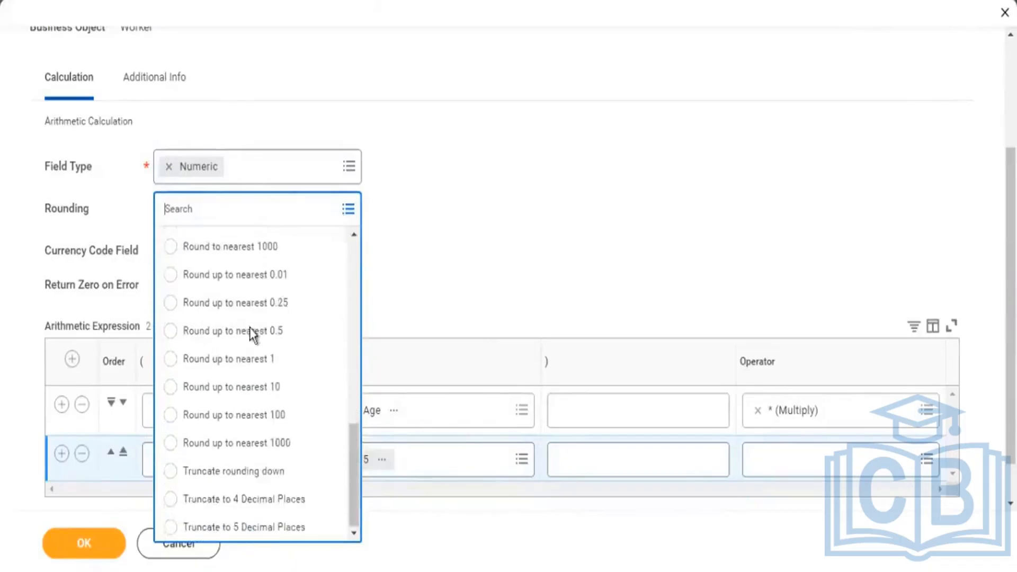
pyautogui.click(611, 219)
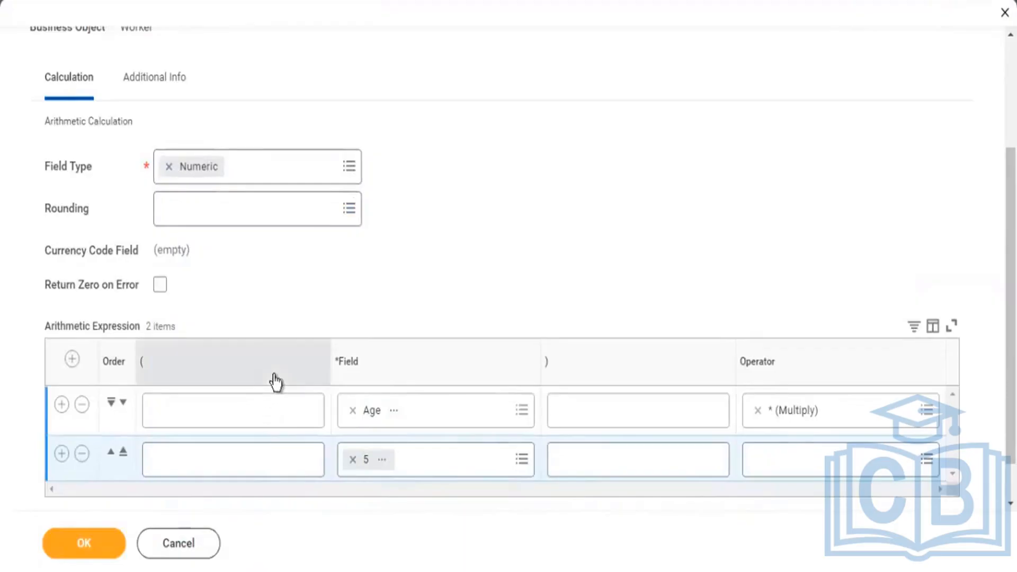
# Change the field type of the arithmetic calculation to Currency.
pyautogui.click(347, 165)
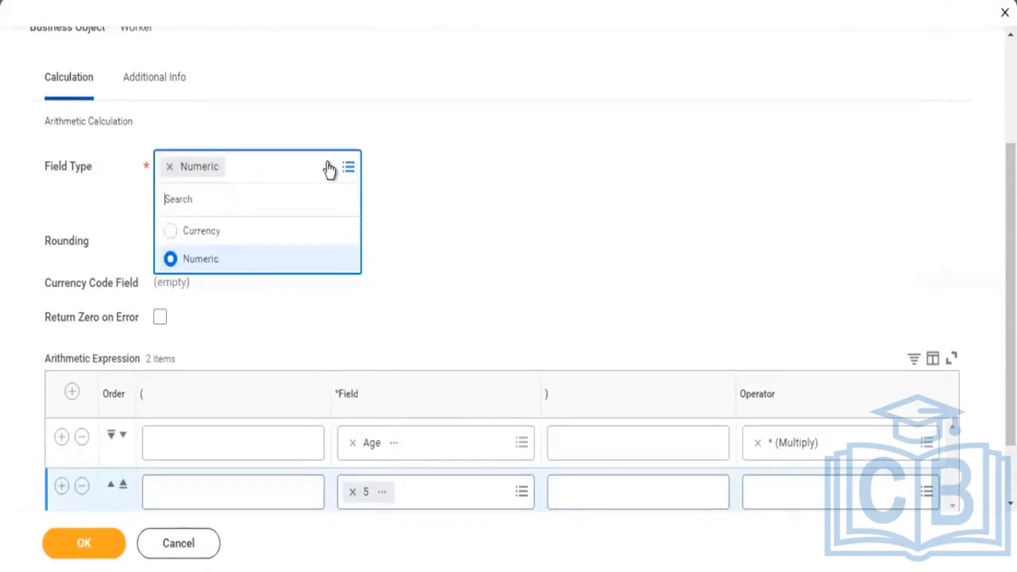
pyautogui.click(202, 237)
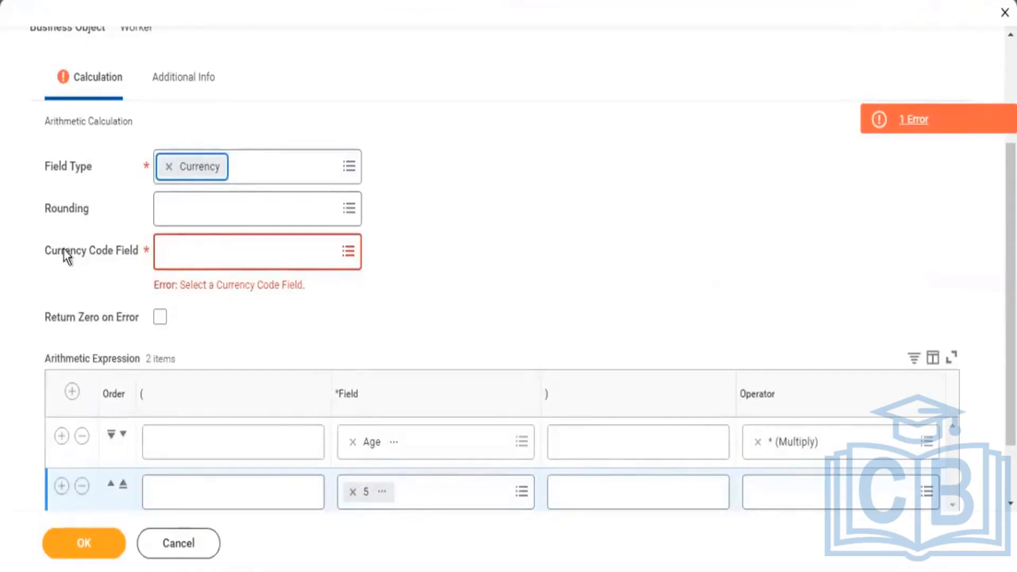
pyautogui.moveTo(65, 250); pyautogui.dragTo(94, 250)
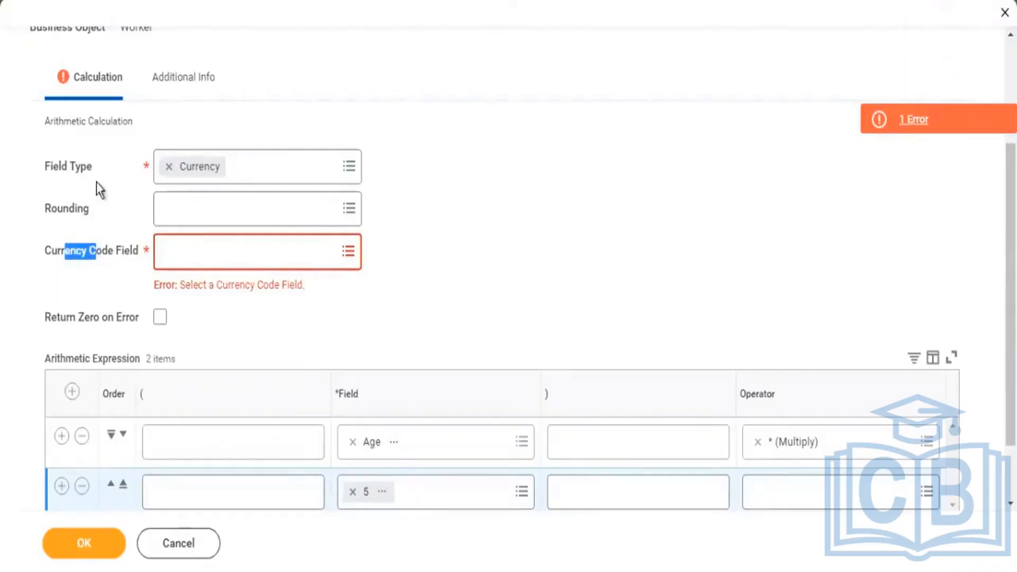
# Set the arithmetic calculation's Currency Code Field to USD.
pyautogui.click(180, 239)
pyautogui.write('usd')
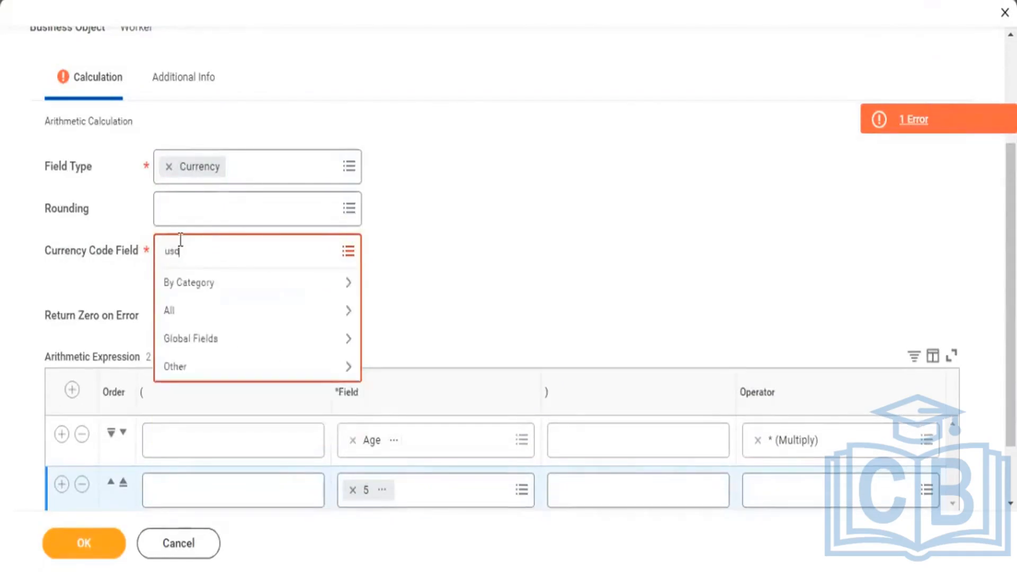
pyautogui.press('Return')
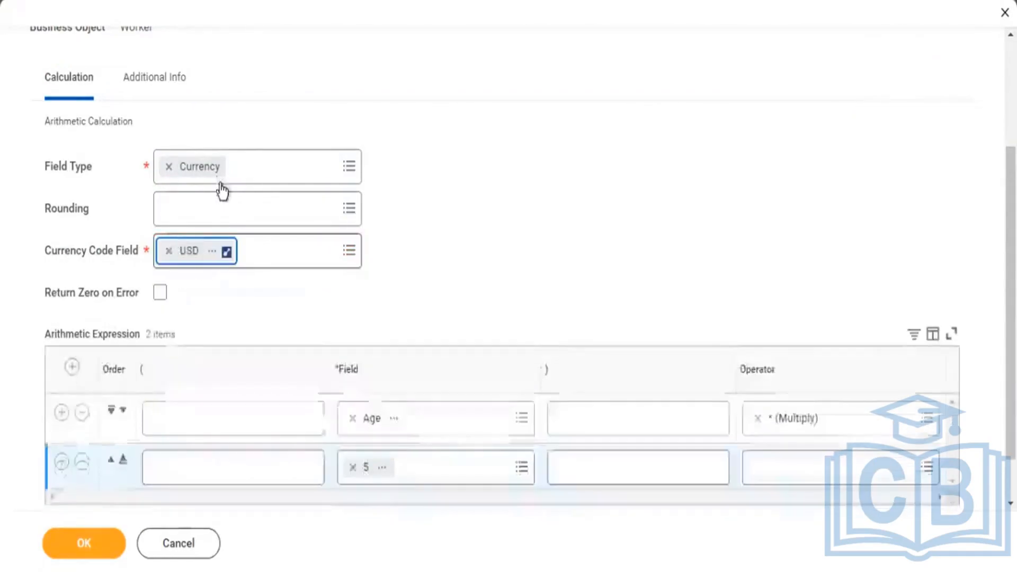
# Review the calculation's currency settings alongside the report's Total Base Pay Amount and CF - SRI - Worker - Allowance Total columns.
pyautogui.scroll(-1, 422, 270)
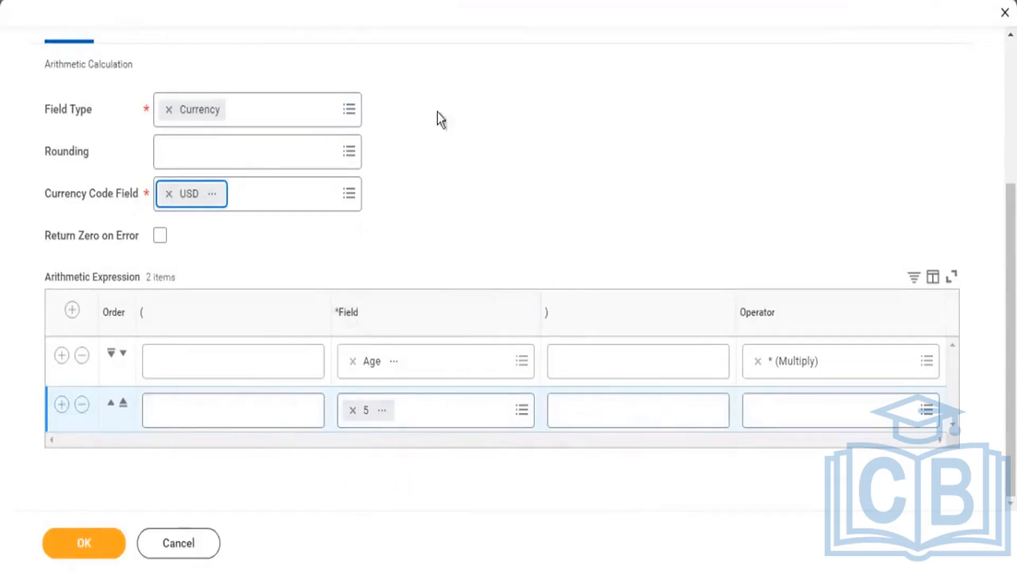
pyautogui.moveTo(57, 194); pyautogui.dragTo(121, 194)
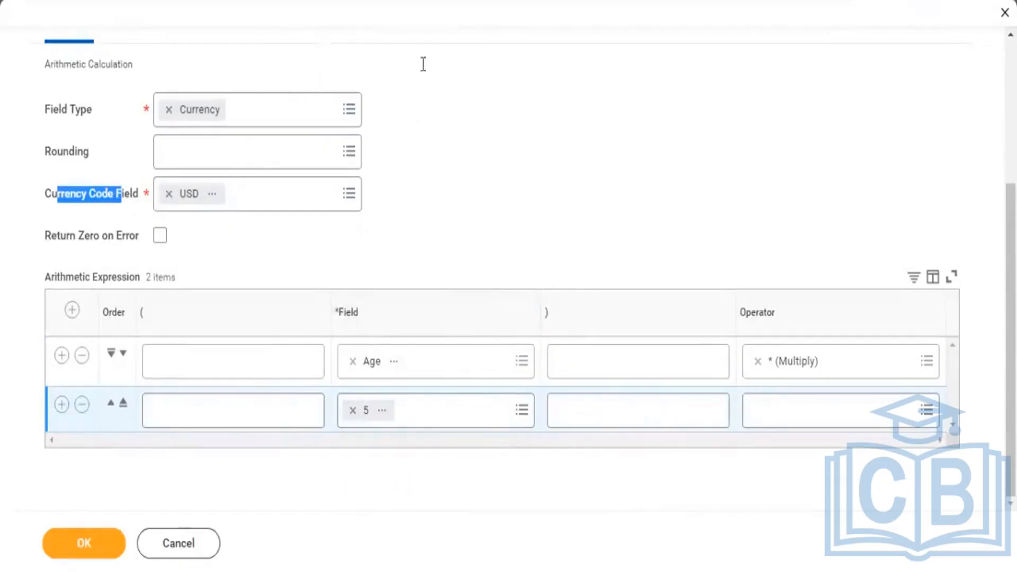
pyautogui.scroll(4, 420, 63)
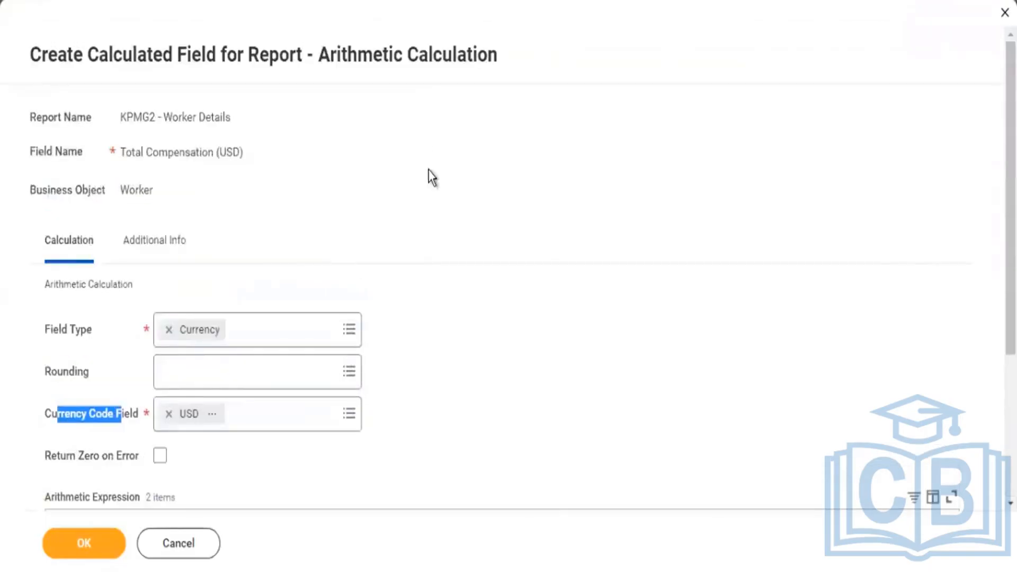
pyautogui.moveTo(319, 54); pyautogui.dragTo(418, 55)
pyautogui.scroll(-4, 69, 209)
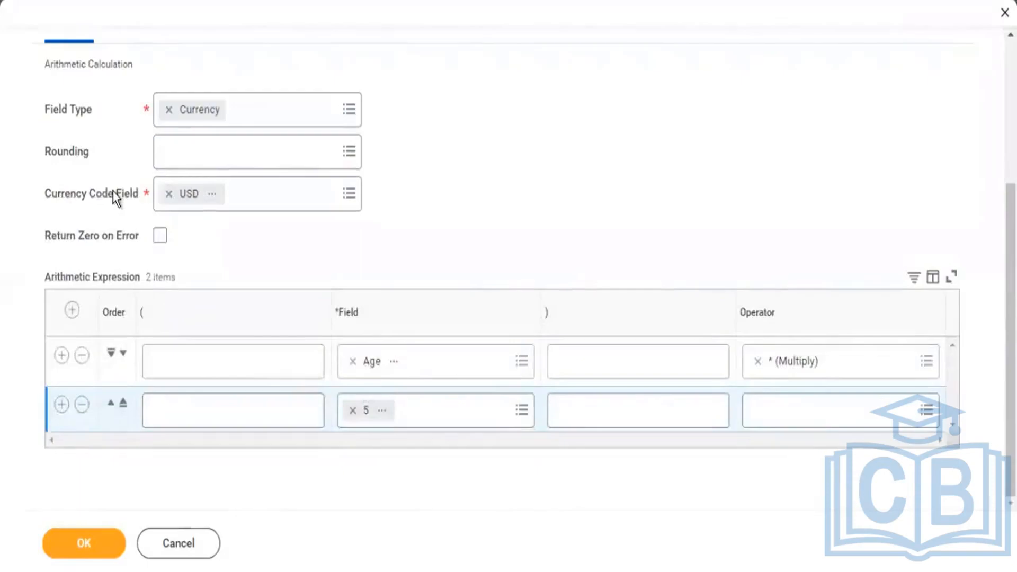
pyautogui.moveTo(61, 193); pyautogui.dragTo(113, 191)
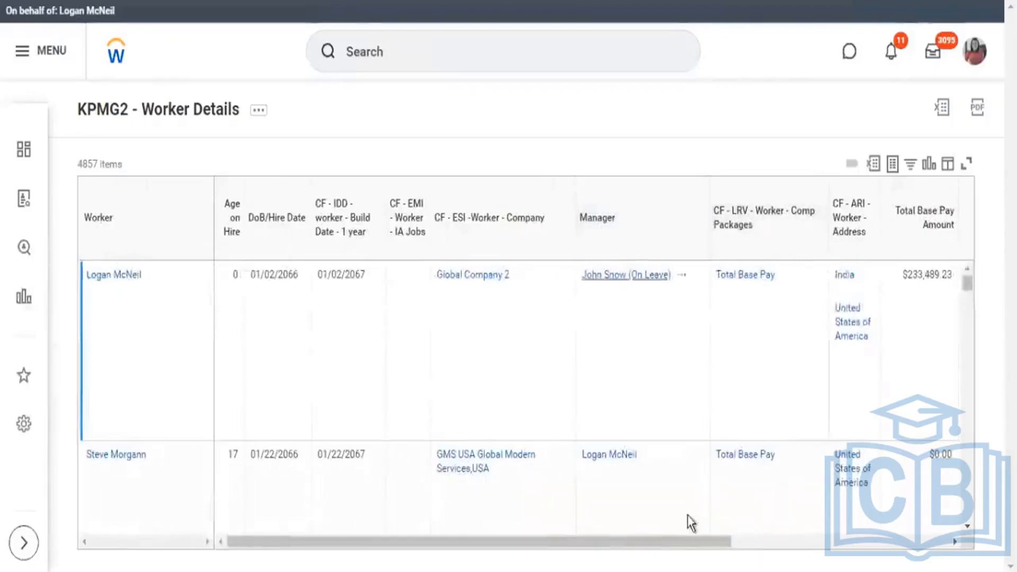
pyautogui.click(689, 523)
pyautogui.moveTo(695, 545); pyautogui.dragTo(935, 556)
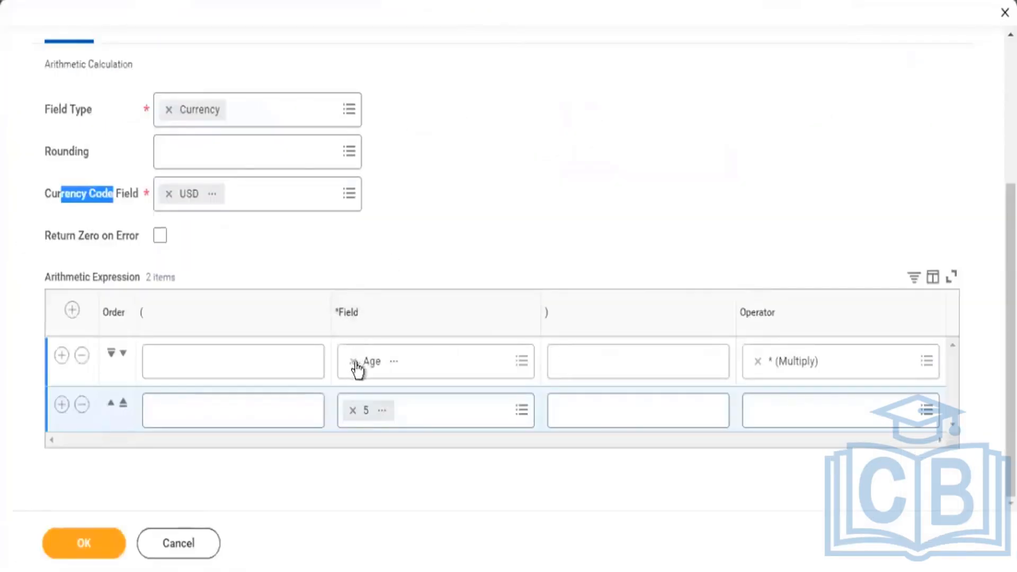
pyautogui.click(56, 201)
pyautogui.moveTo(56, 201); pyautogui.dragTo(198, 200)
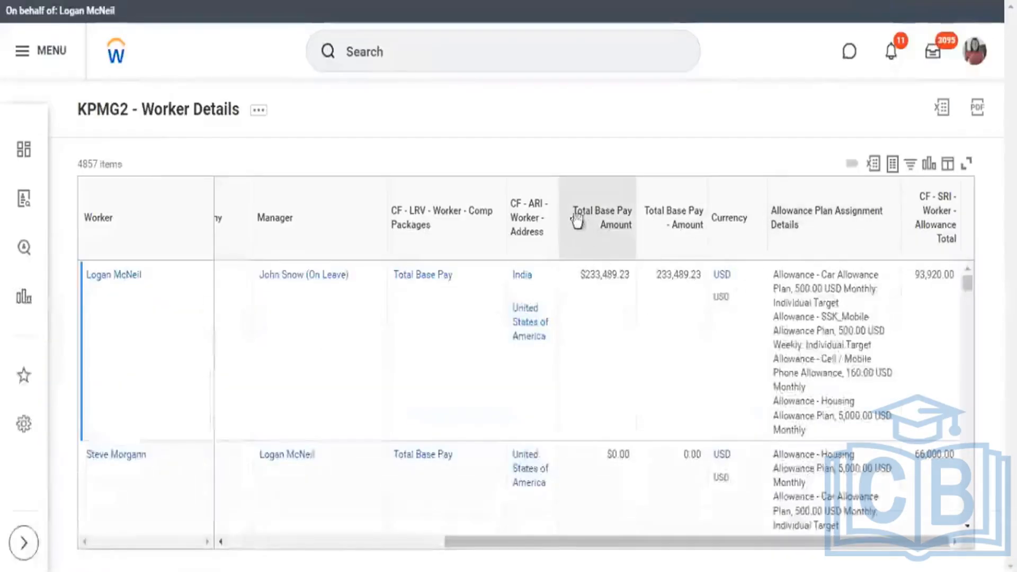
pyautogui.moveTo(573, 211); pyautogui.dragTo(628, 229)
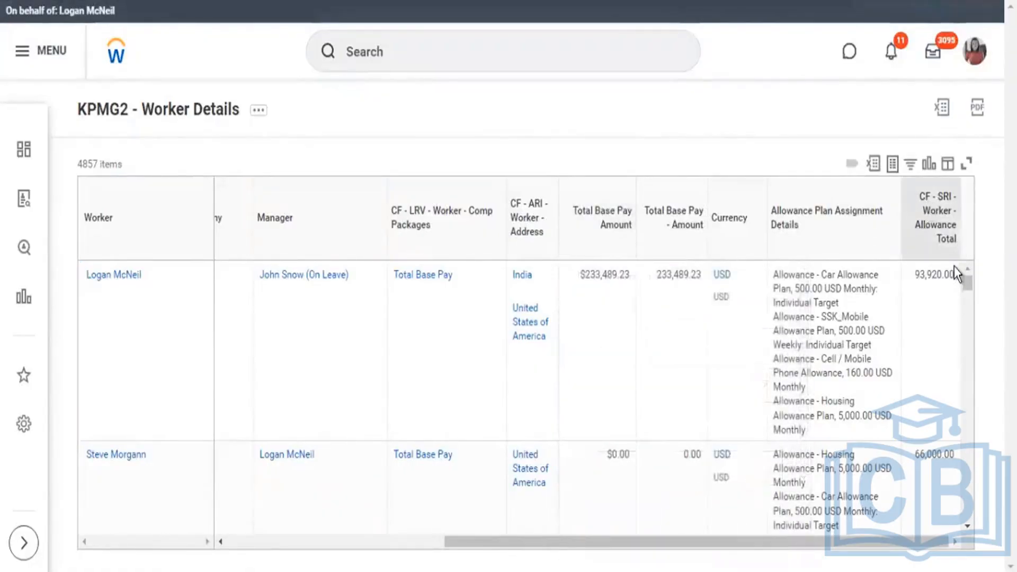
pyautogui.moveTo(919, 196); pyautogui.dragTo(955, 240)
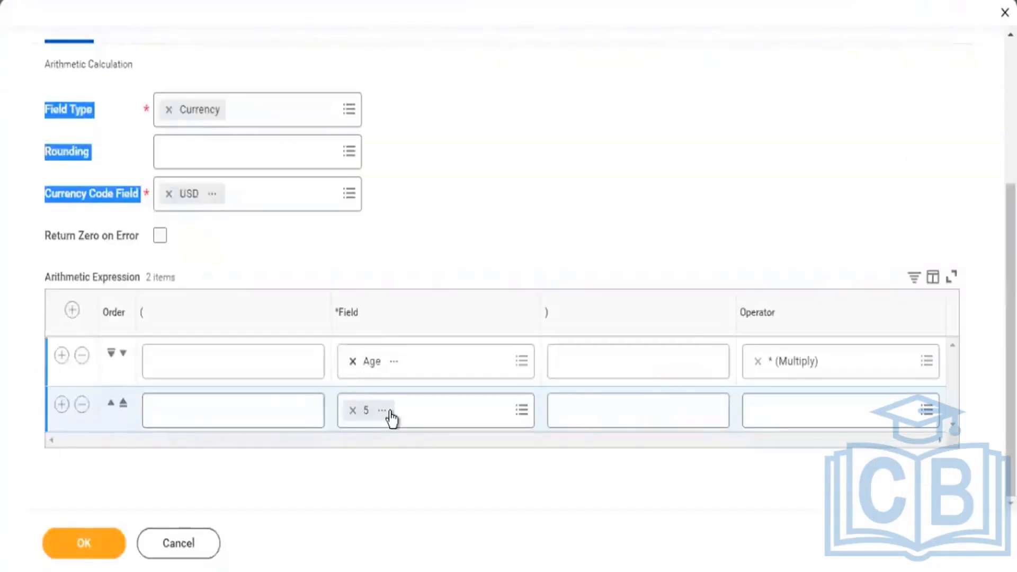
# Change the first arithmetic expression row to the Total Base Pay Amount field with the + (Add) operator.
pyautogui.click(372, 412)
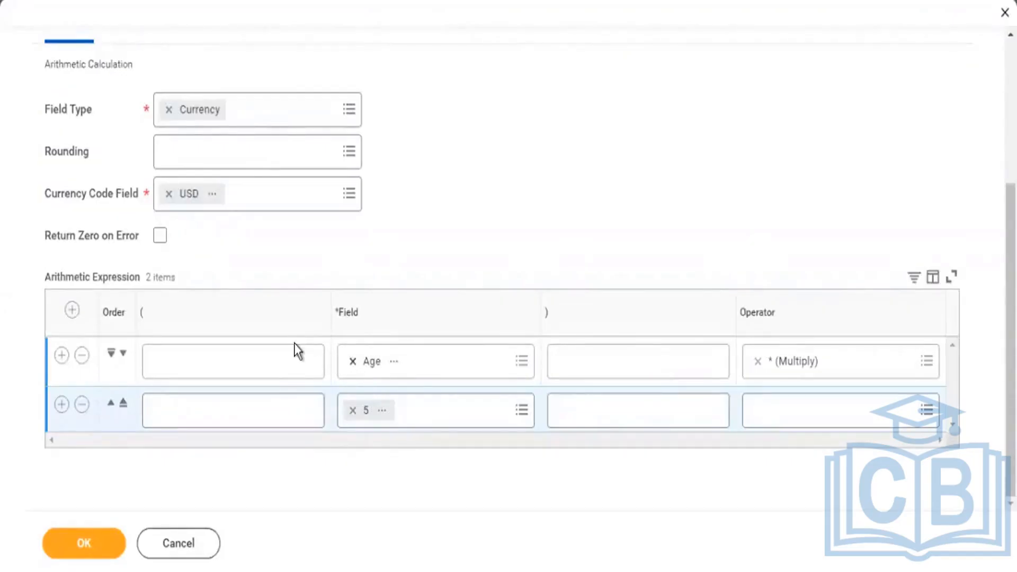
pyautogui.write('total ba')
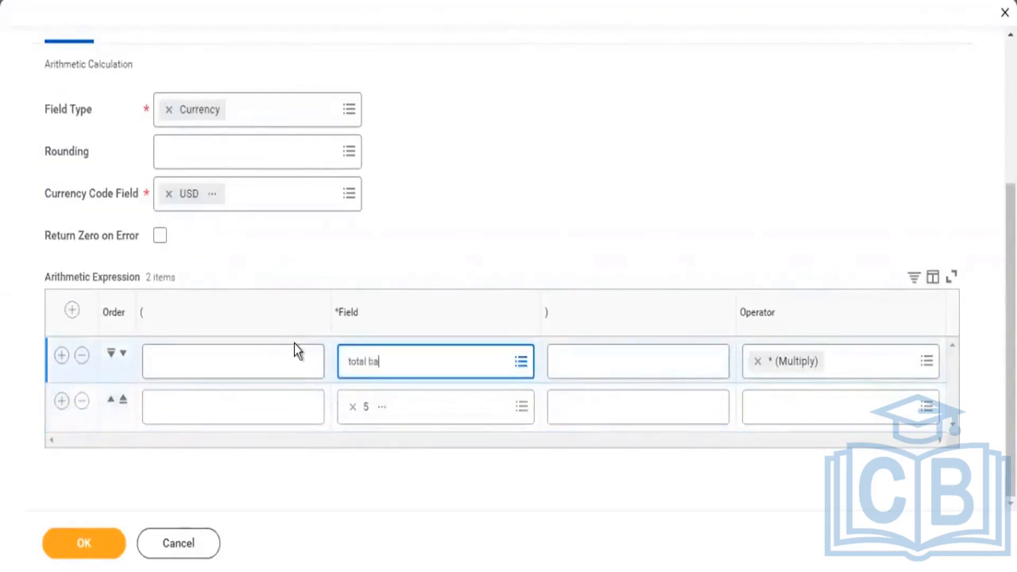
pyautogui.write('se pay amount')
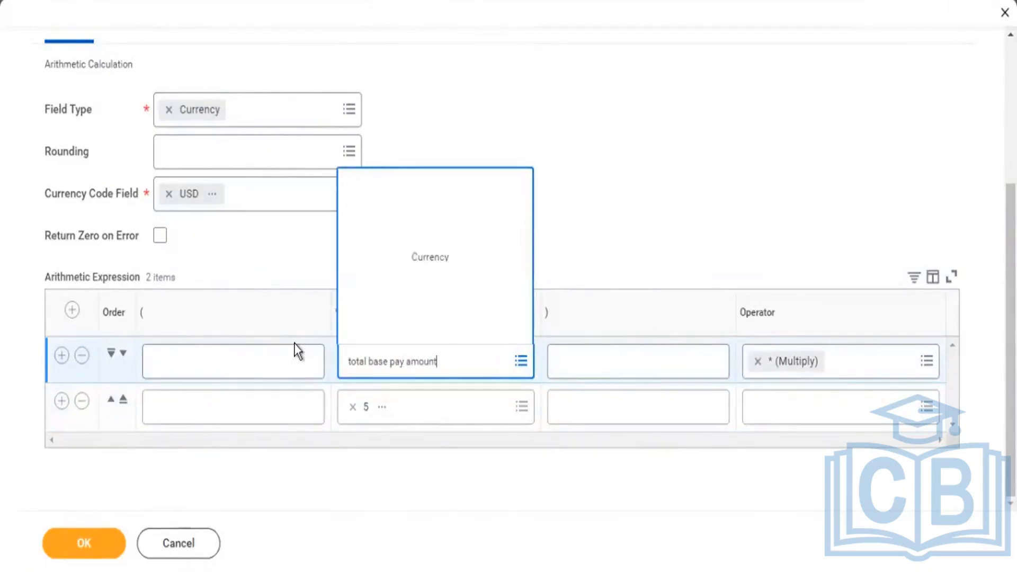
pyautogui.press('Return')
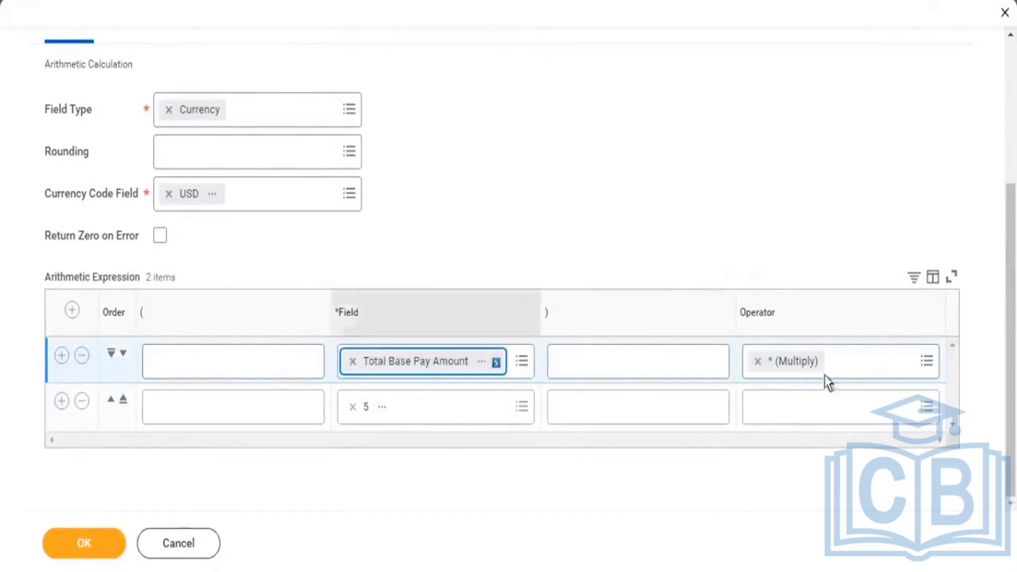
pyautogui.click(776, 365)
pyautogui.press('BackSpace')
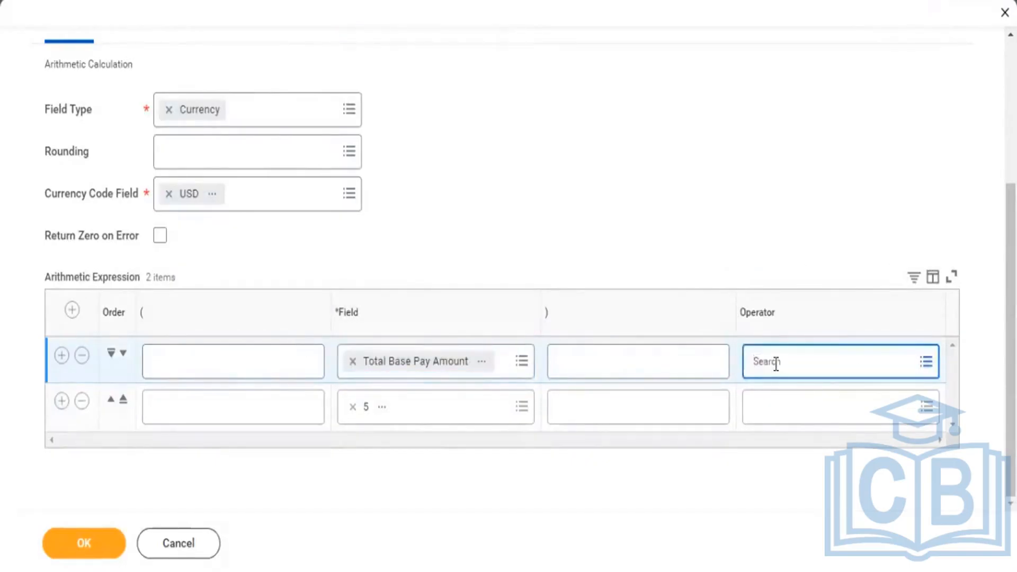
pyautogui.click(777, 365)
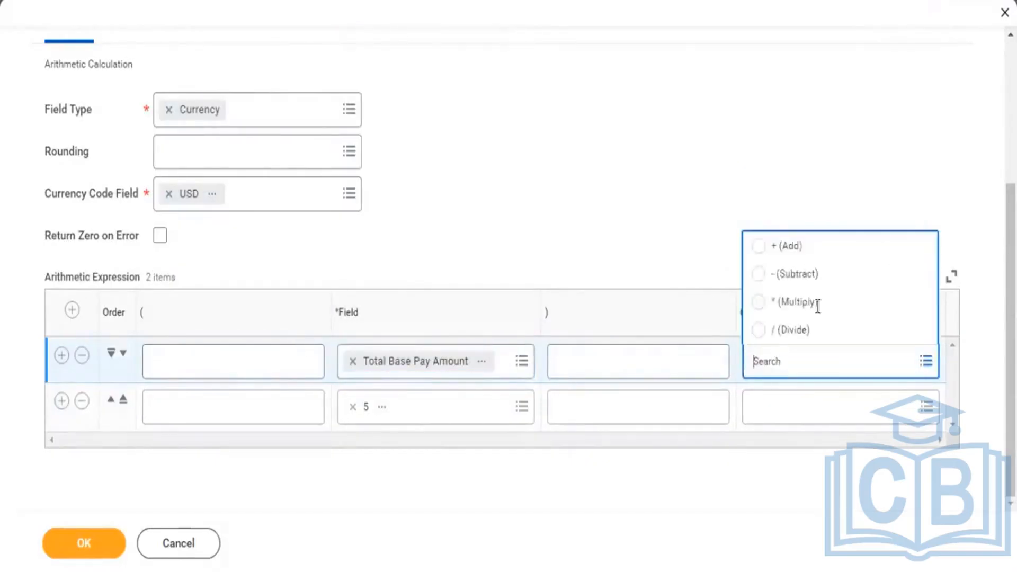
pyautogui.click(781, 255)
# Replace the constant 5 in the second expression row with the report calculated field CF - SRI - Worker - Allowance Total.
pyautogui.click(352, 407)
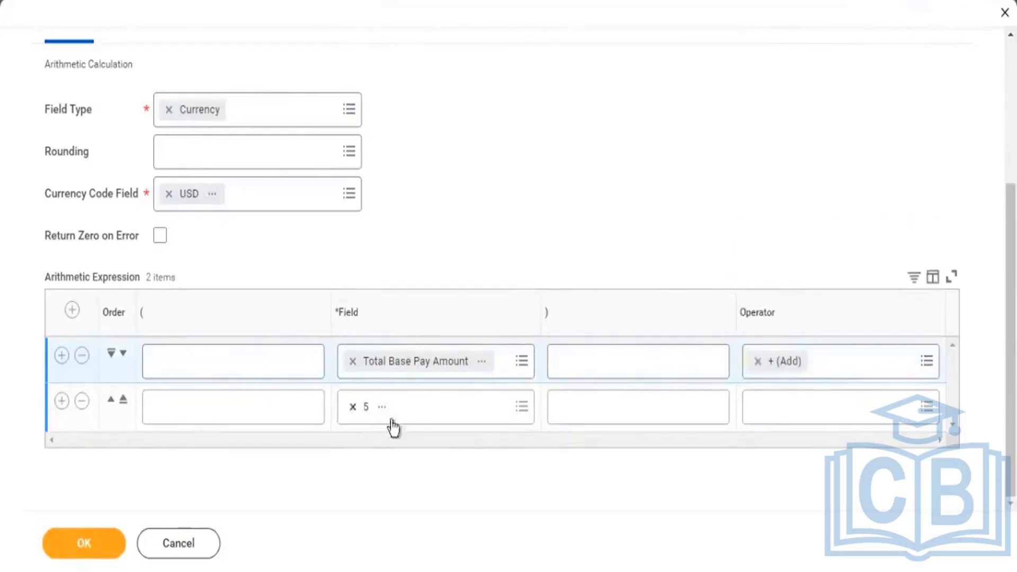
pyautogui.click(454, 407)
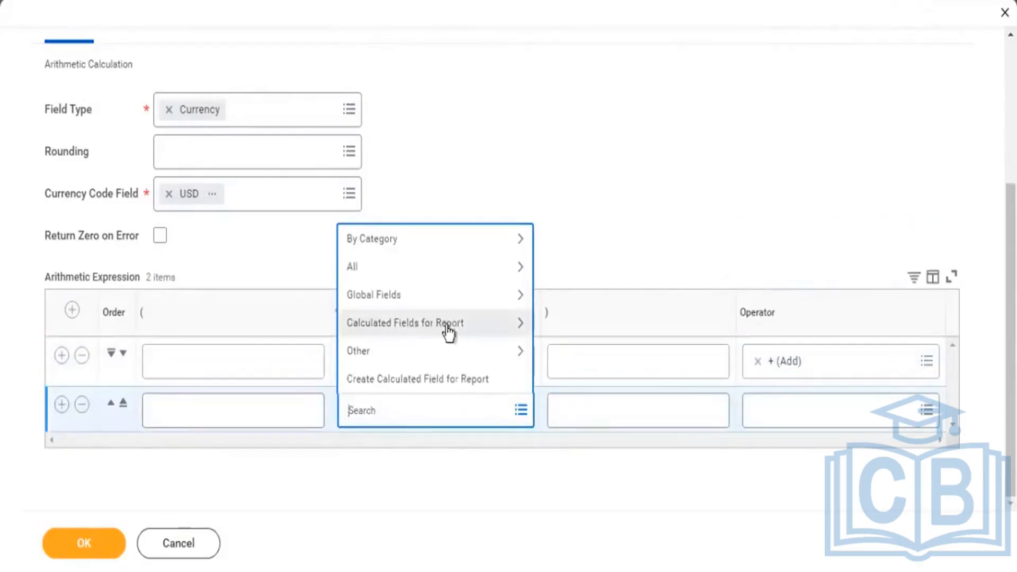
pyautogui.click(446, 326)
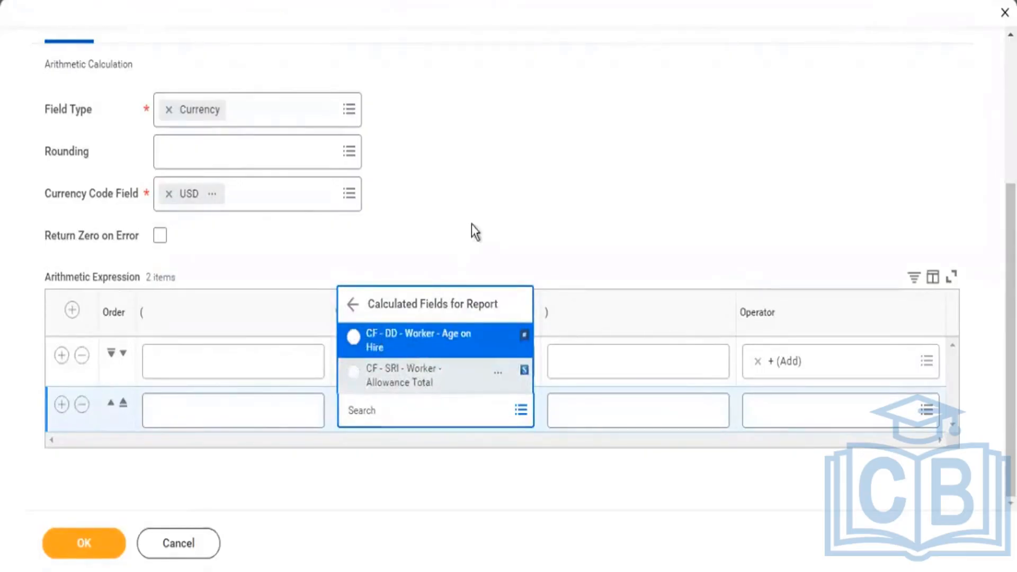
# Enable Return Zero on Error for the calculation, then save the calculated field and the report definition.
pyautogui.click(160, 235)
pyautogui.click(160, 235)
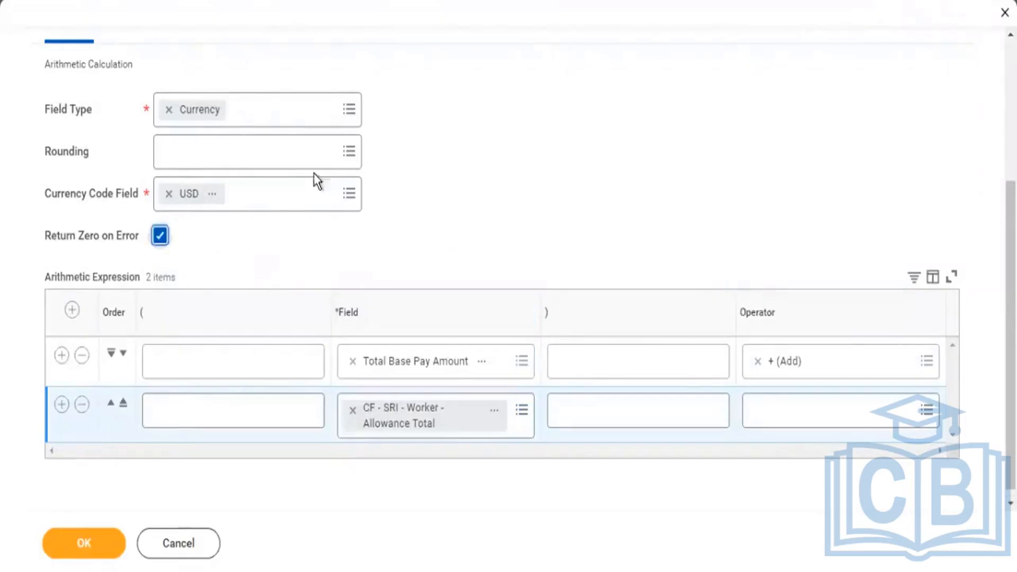
pyautogui.click(98, 539)
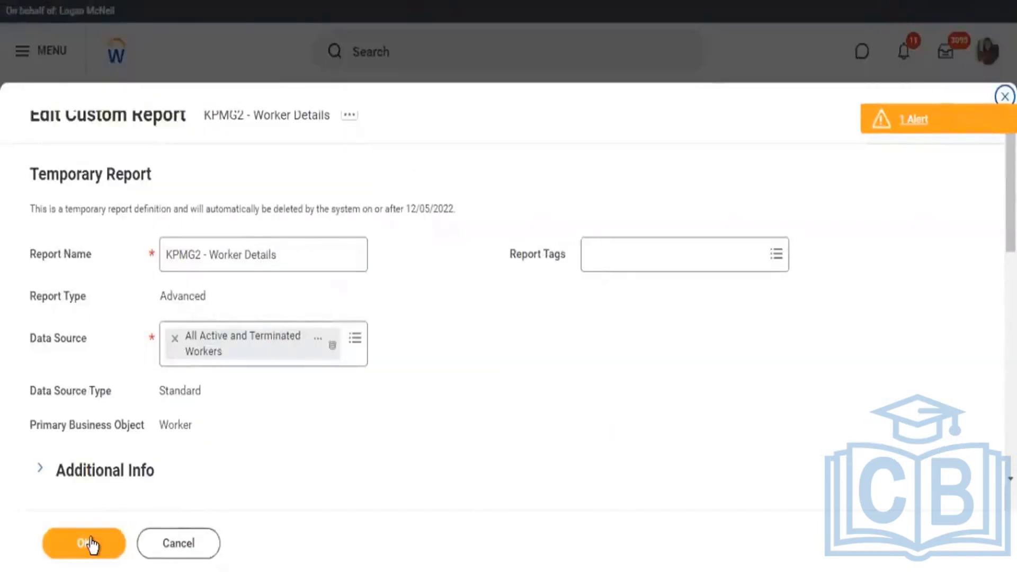
pyautogui.click(91, 544)
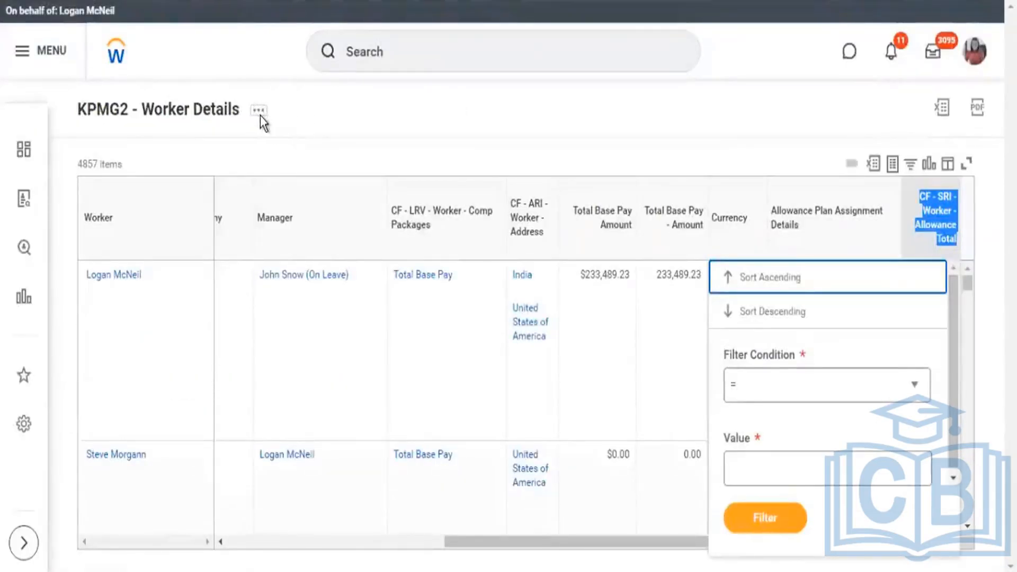
# Rerun the KPMG2 - Worker Details report and bring its Total Compensation (USD) column into view.
pyautogui.click(260, 113)
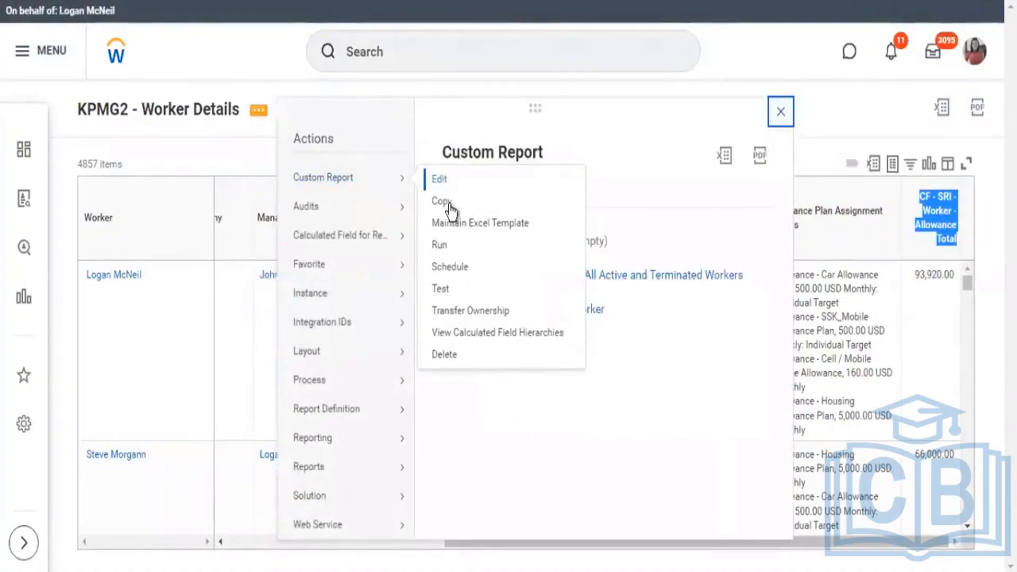
pyautogui.click(440, 245)
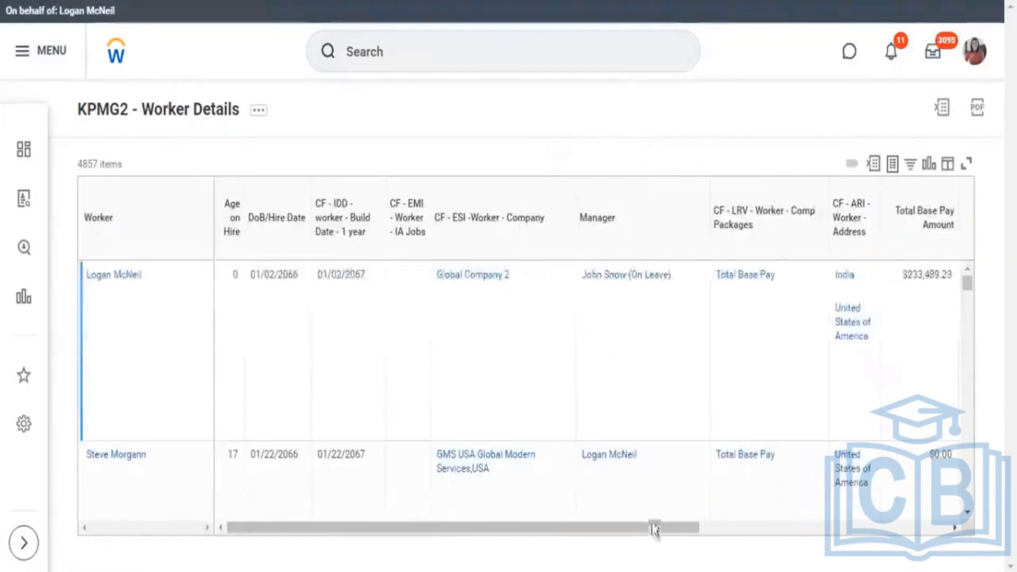
pyautogui.moveTo(655, 530); pyautogui.dragTo(909, 537)
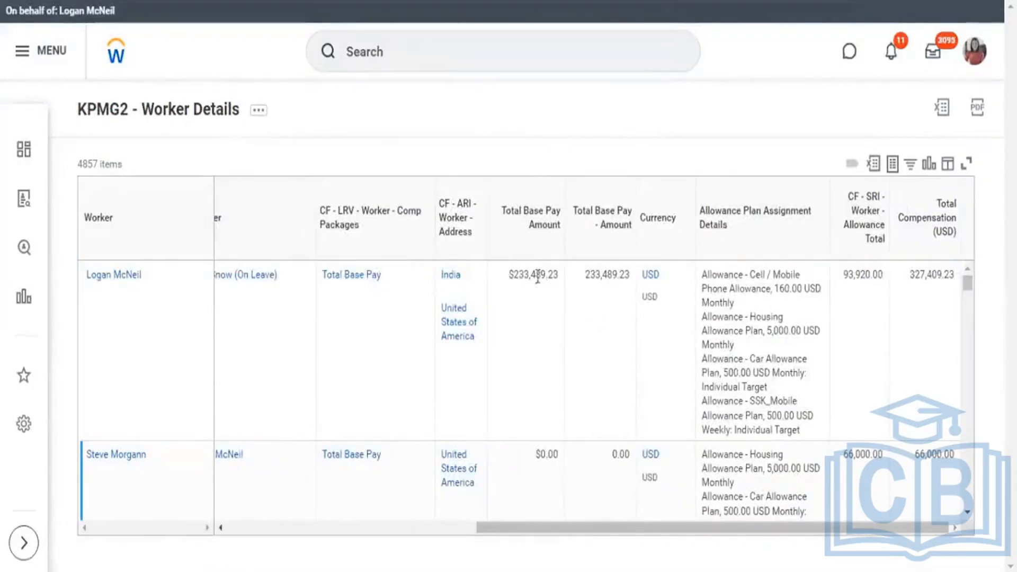
# Compare base pay, allowance total and Total Compensation (USD) for the first two workers in the report output.
pyautogui.tripleClick(554, 454)
pyautogui.moveTo(844, 454); pyautogui.dragTo(872, 456)
pyautogui.tripleClick(951, 471)
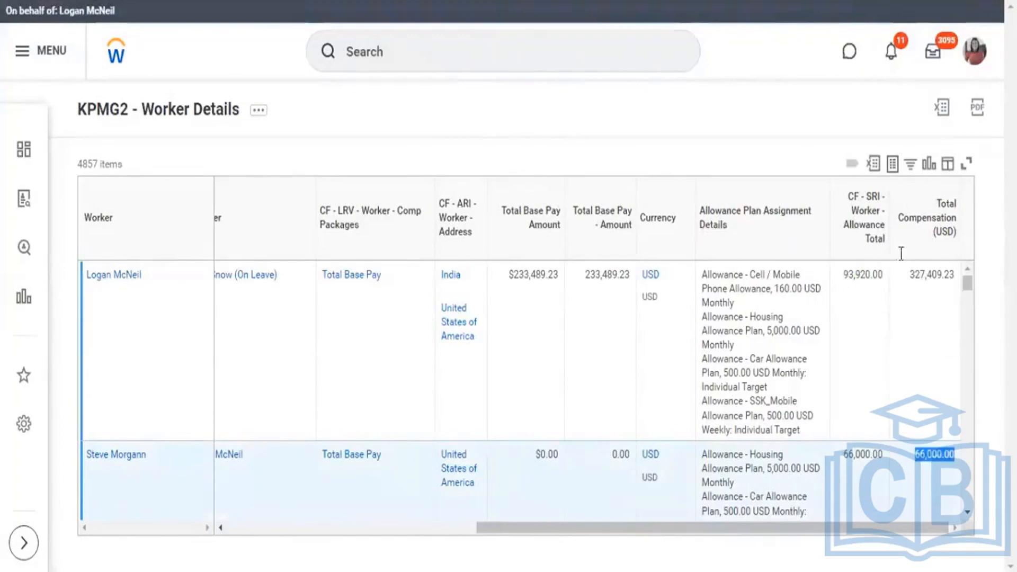
pyautogui.tripleClick(951, 290)
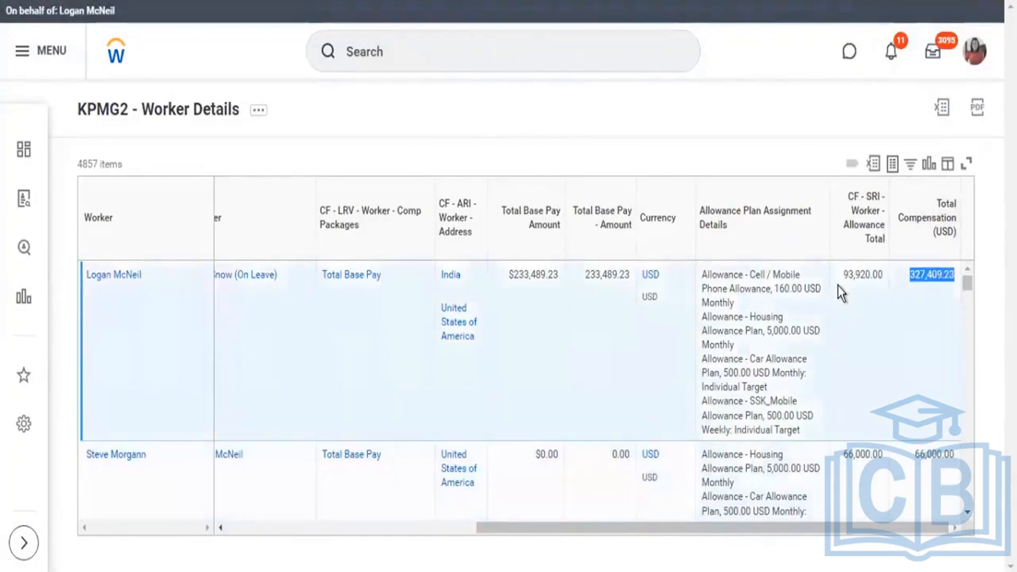
pyautogui.tripleClick(888, 280)
pyautogui.moveTo(535, 275); pyautogui.dragTo(513, 274)
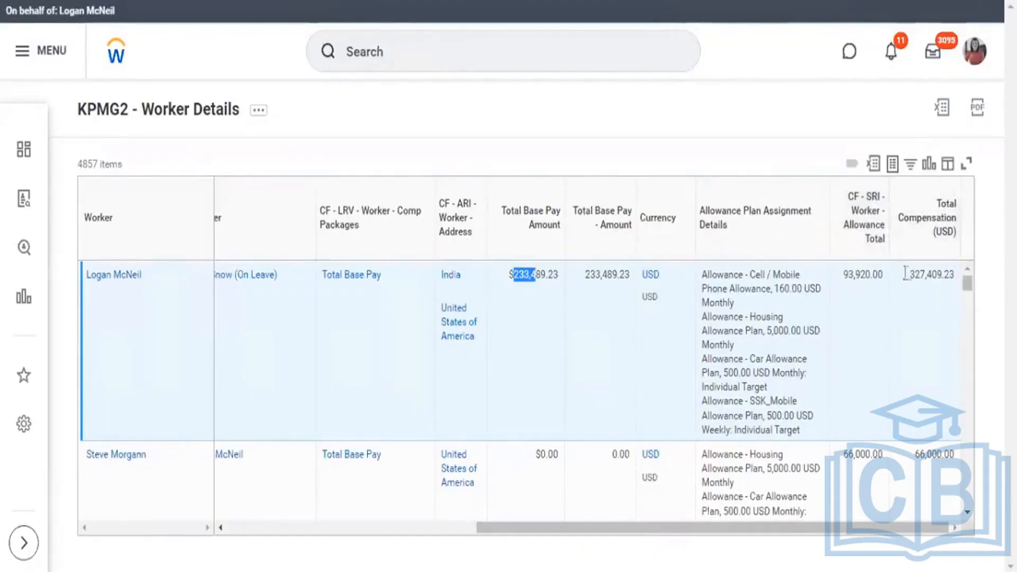
pyautogui.moveTo(907, 277); pyautogui.dragTo(956, 300)
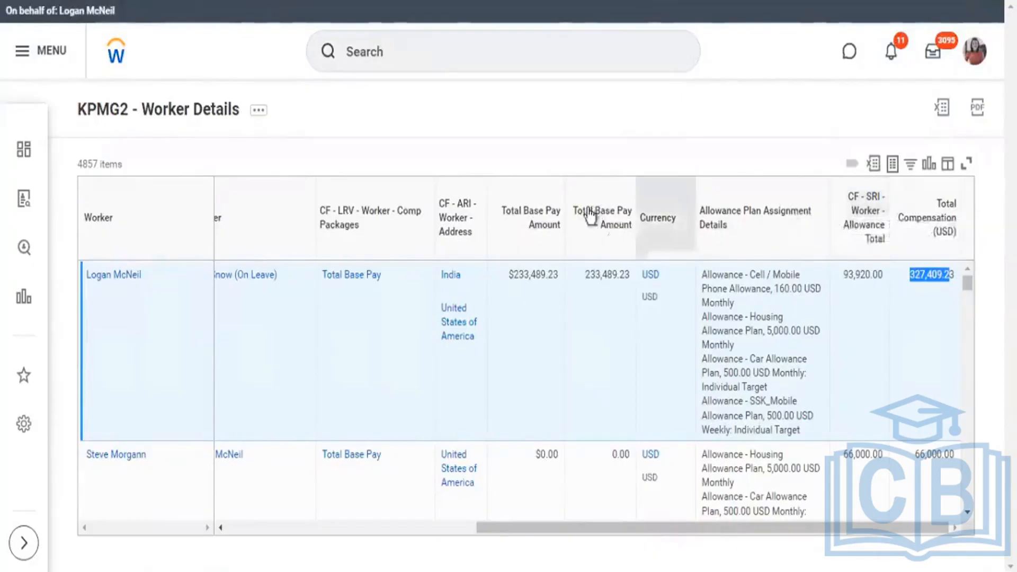
# Open the filter options for the Total Base Pay - Amount and Currency columns, including the Currency filter's value list.
pyautogui.click(631, 237)
pyautogui.moveTo(578, 211); pyautogui.dragTo(629, 231)
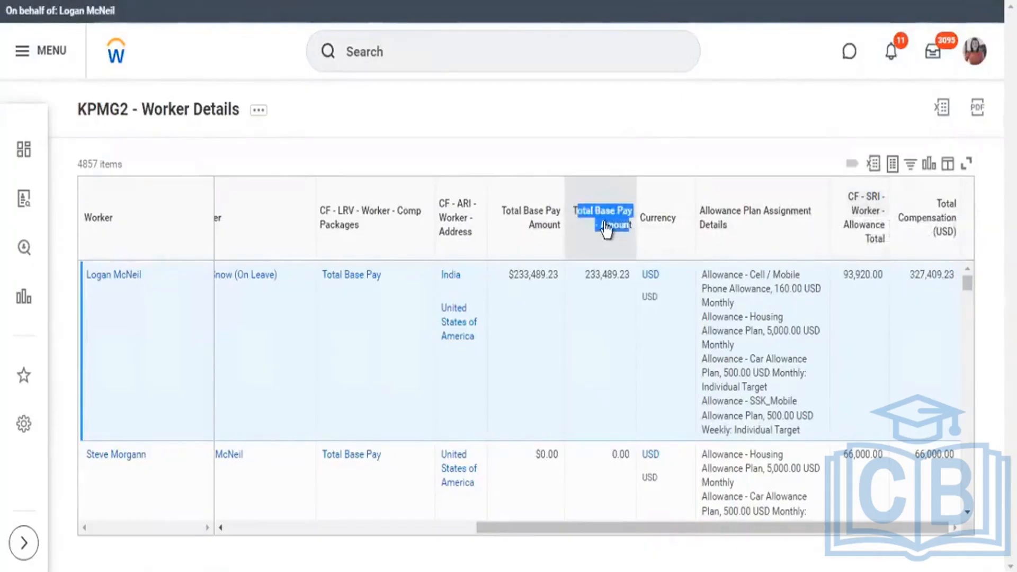
pyautogui.click(673, 240)
pyautogui.click(674, 245)
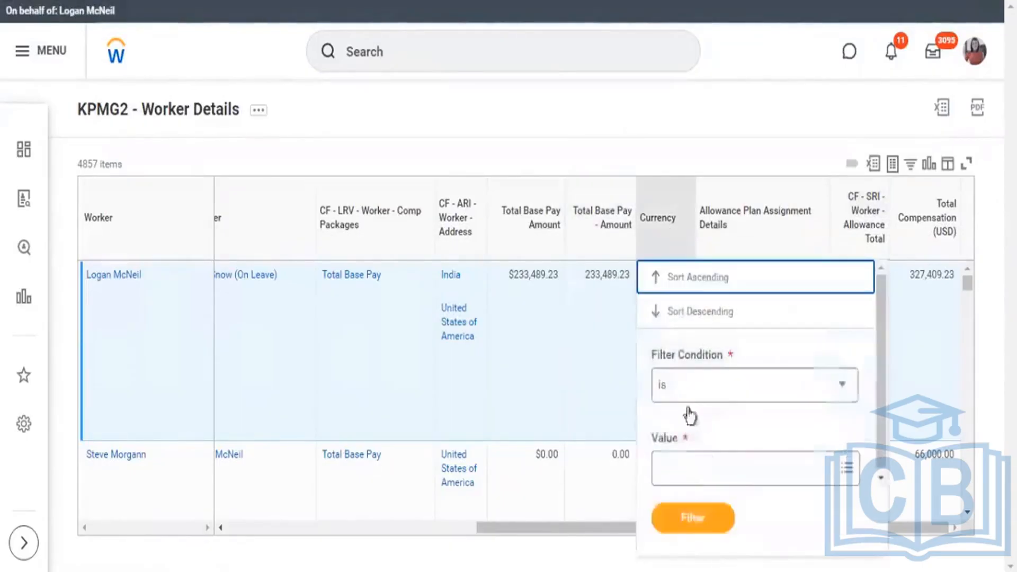
pyautogui.click(689, 459)
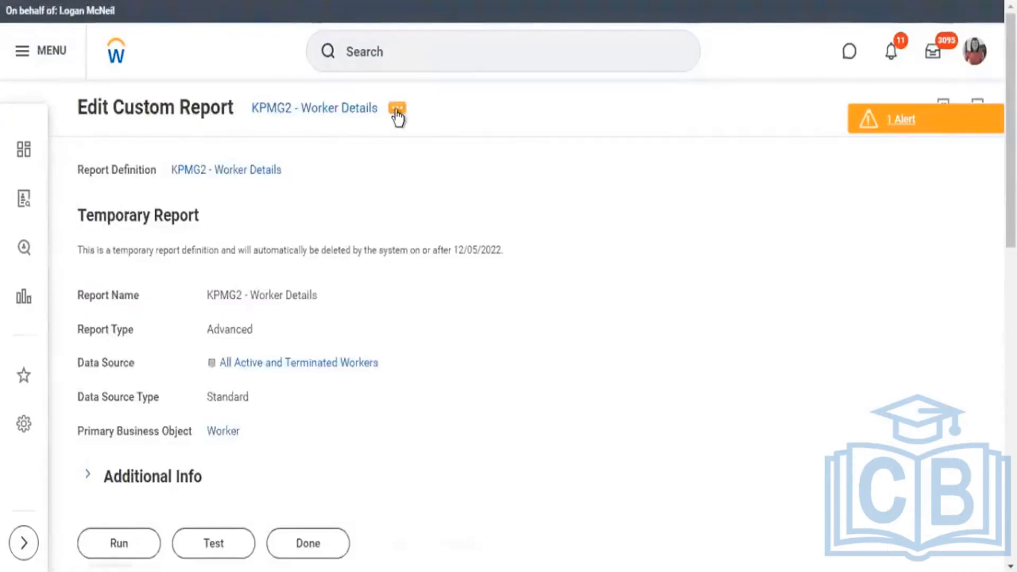
# Reopen the KPMG2 - Worker Details custom report definition for editing.
pyautogui.click(396, 110)
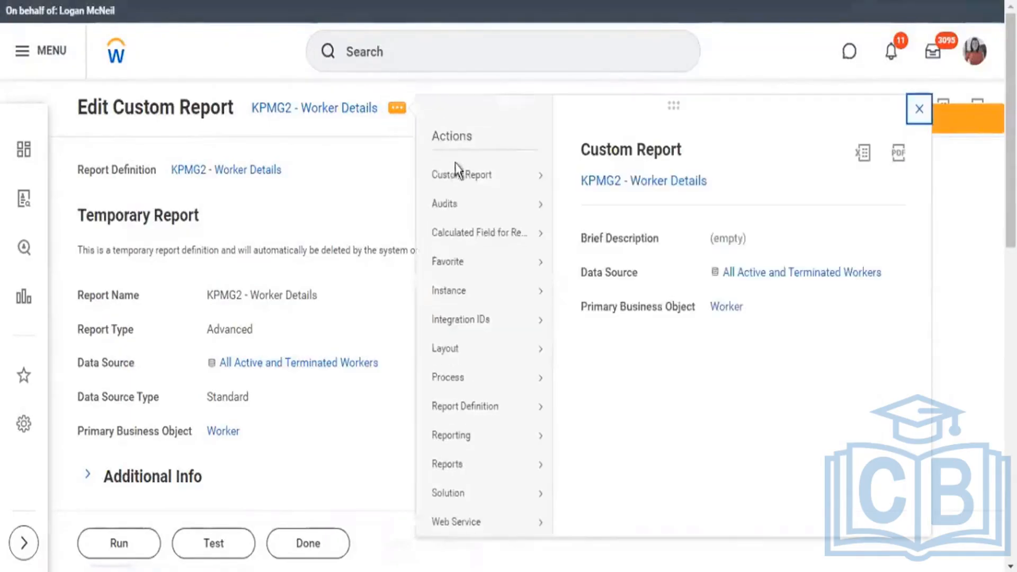
pyautogui.moveTo(544, 184)
pyautogui.click(565, 200)
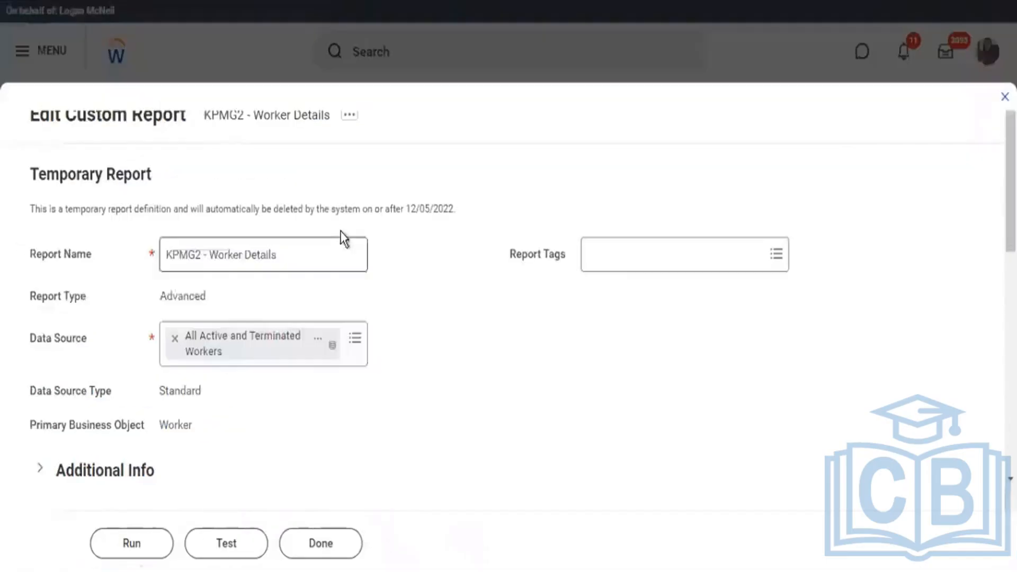
# Add a second instance filter condition joined with And, using the Total Base Pay - Currency field.
pyautogui.scroll(-6, 412, 268)
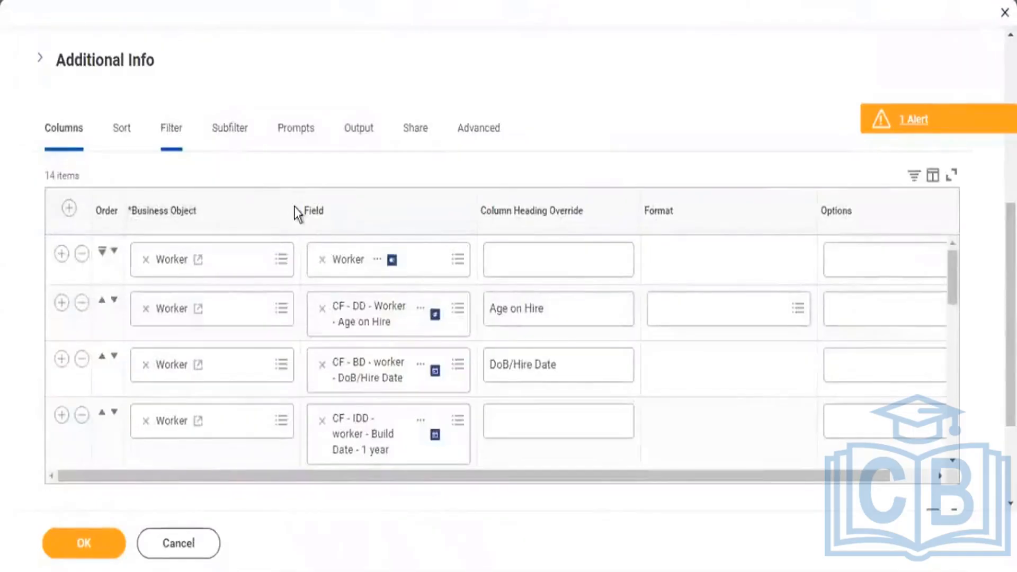
pyautogui.click(61, 288)
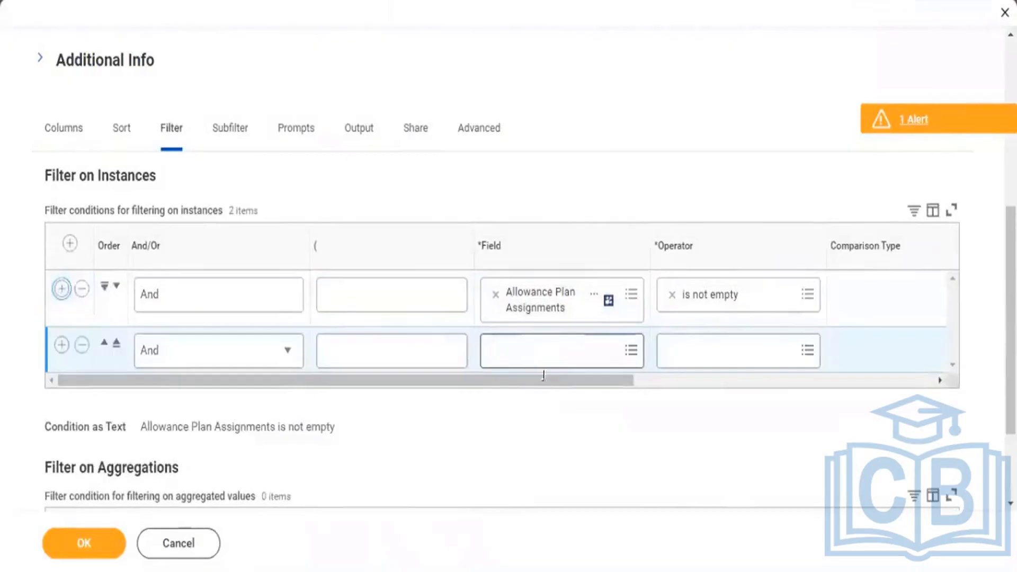
pyautogui.click(528, 348)
pyautogui.write('bas')
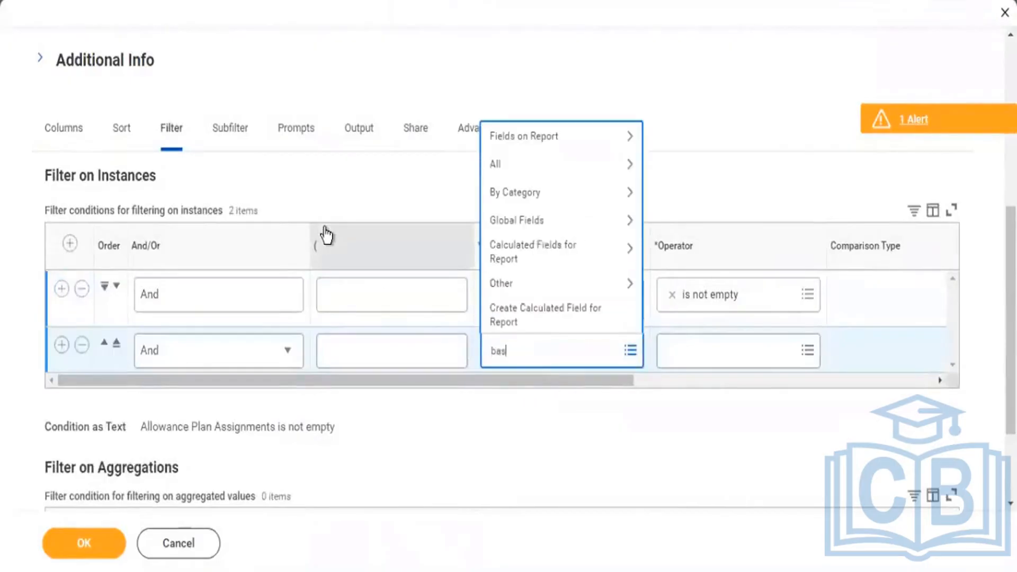
pyautogui.write('e curr')
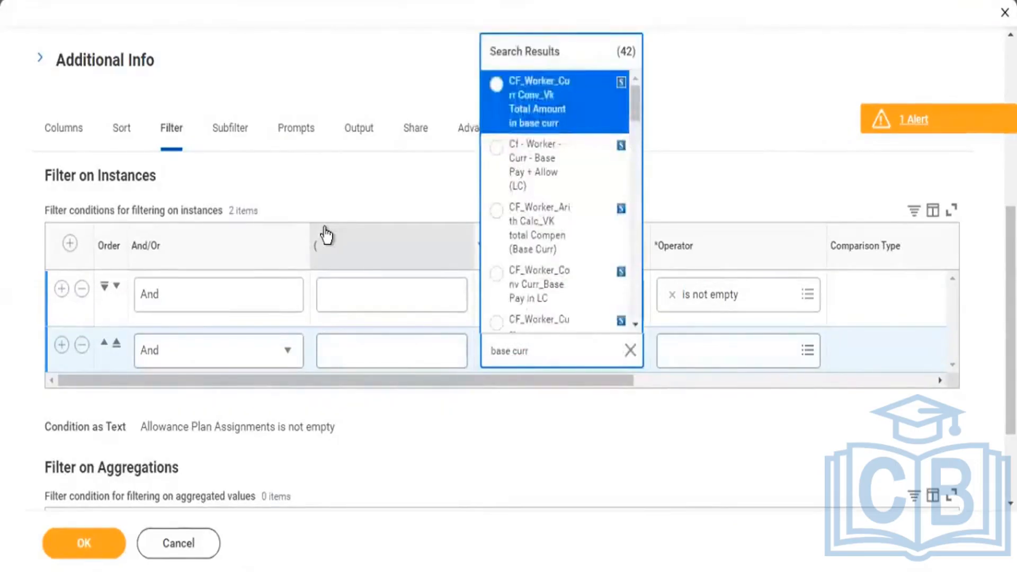
pyautogui.press('Down')
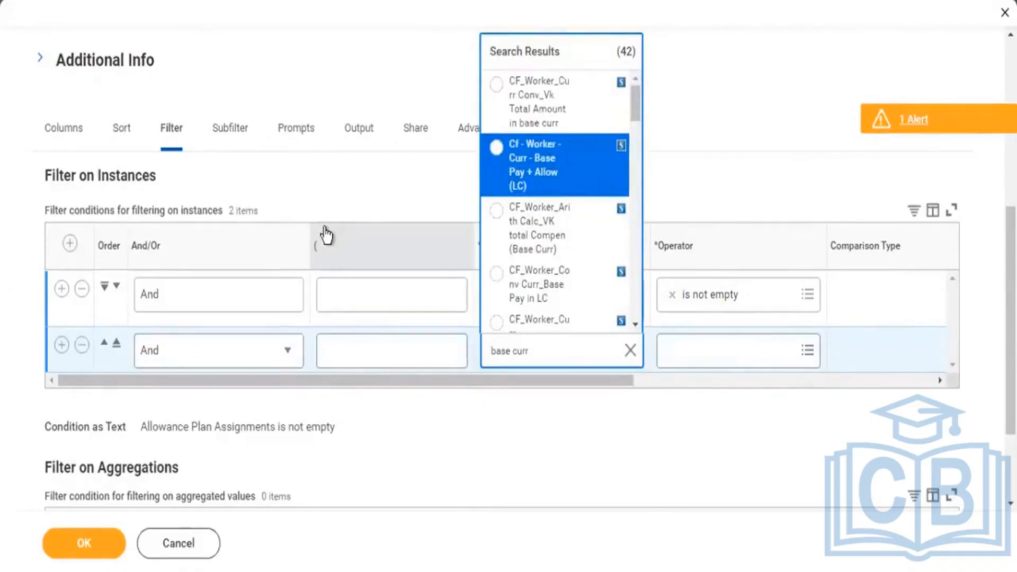
pyautogui.press('Down')
pyautogui.press('Down')
pyautogui.press('Down')
pyautogui.press('Down')
pyautogui.press('Down')
pyautogui.press('Down')
pyautogui.press('Down')
pyautogui.press('Down')
pyautogui.press('Down')
pyautogui.press('Down')
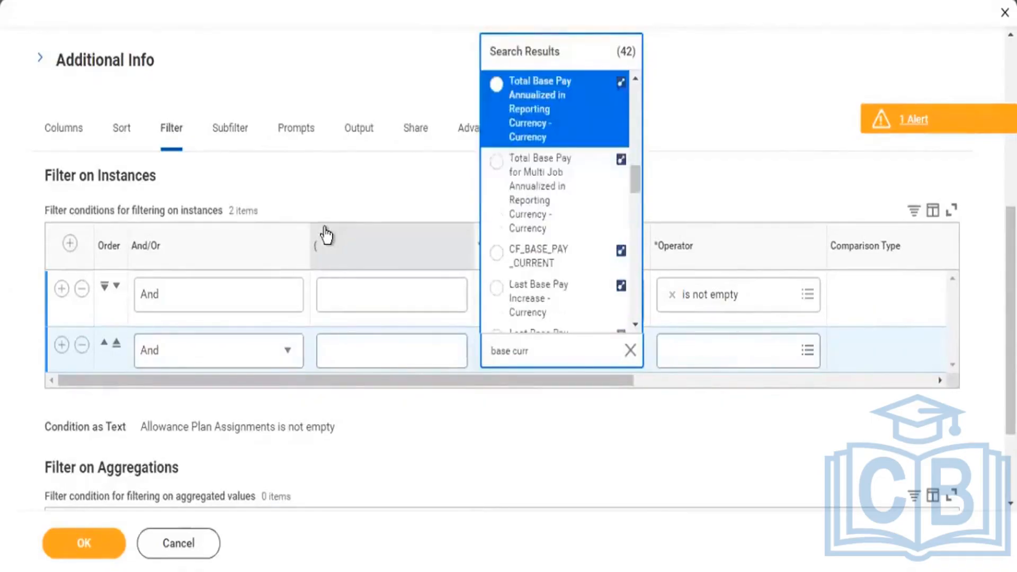
pyautogui.press('Down')
pyautogui.press('Down')
pyautogui.press('Down')
pyautogui.press('Down')
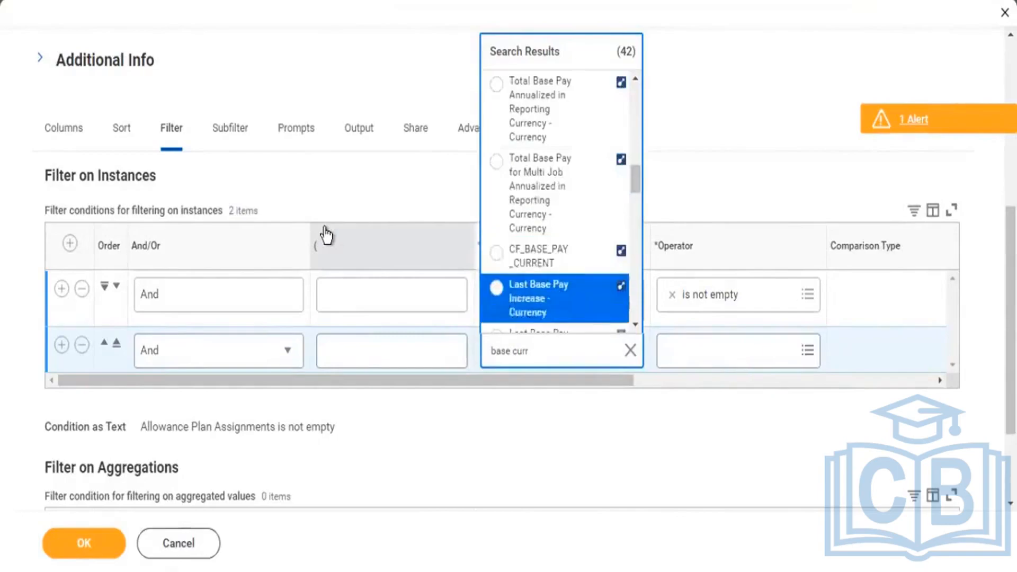
pyautogui.press('Down')
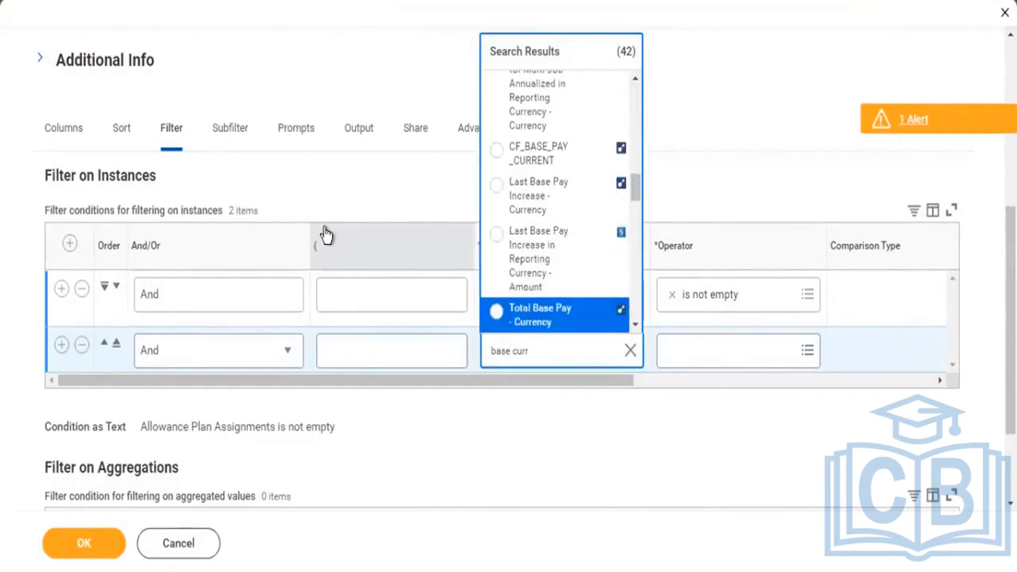
pyautogui.press('Return')
pyautogui.press('Tab')
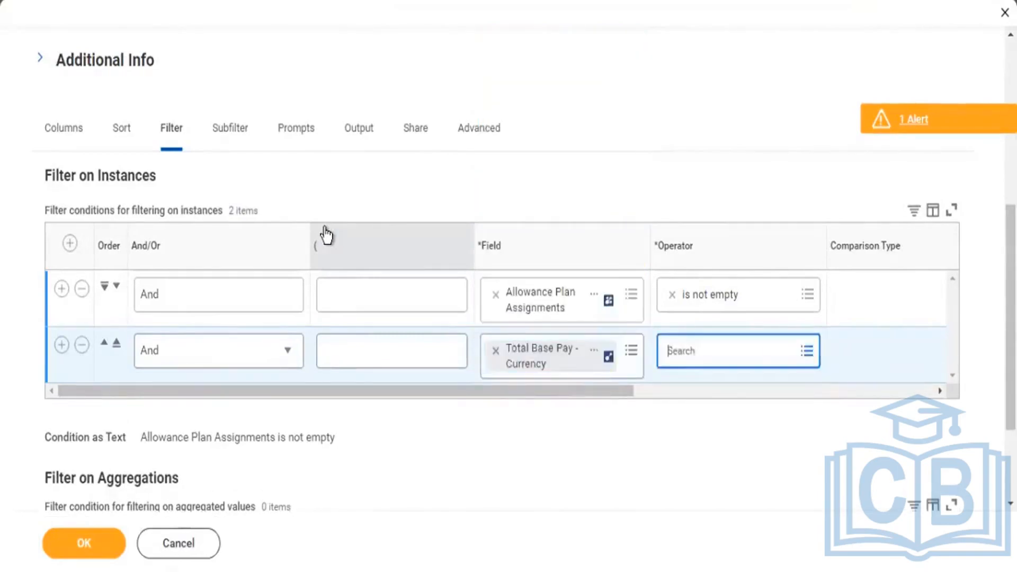
# Set the Total Base Pay - Currency condition's operator to in the selection list, compared with a value specified in this filter.
pyautogui.press('Return')
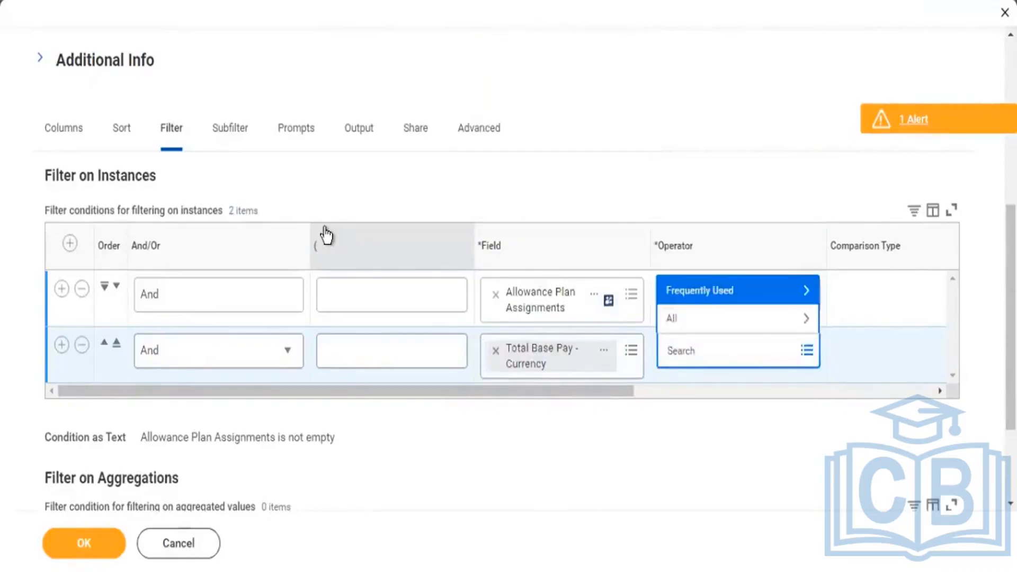
pyautogui.press('Return')
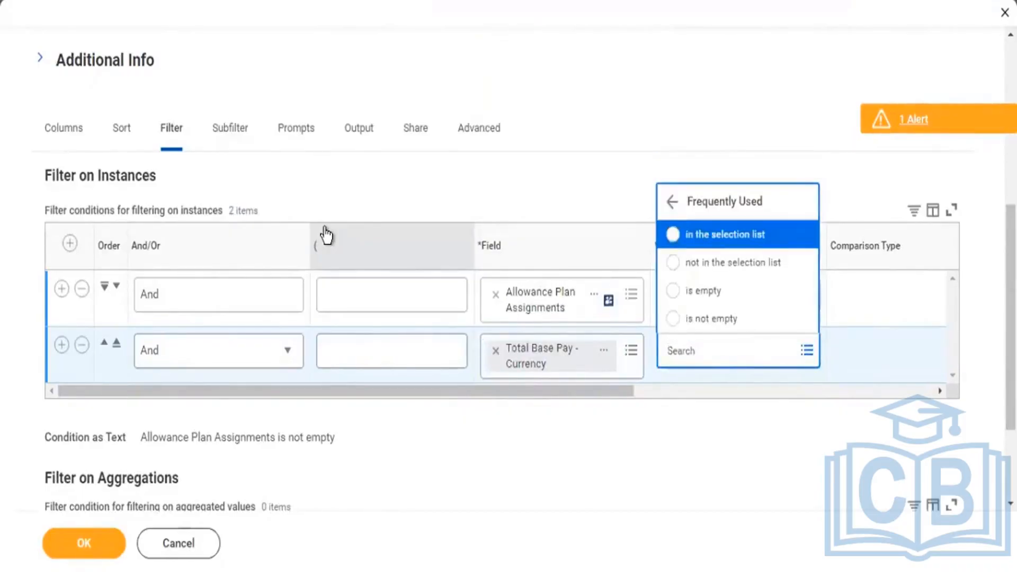
pyautogui.press('Return')
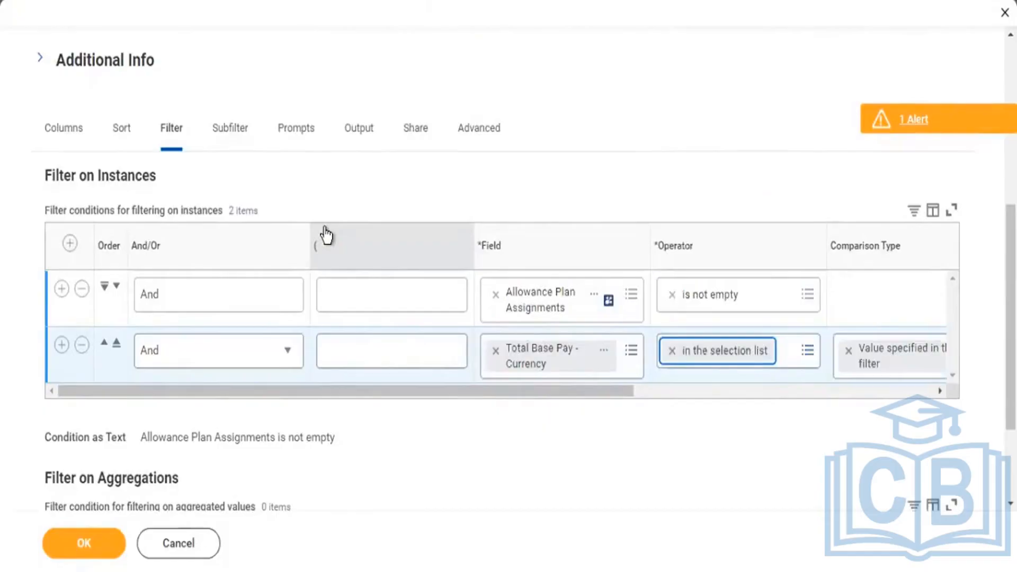
pyautogui.press('Tab')
pyautogui.press('Tab')
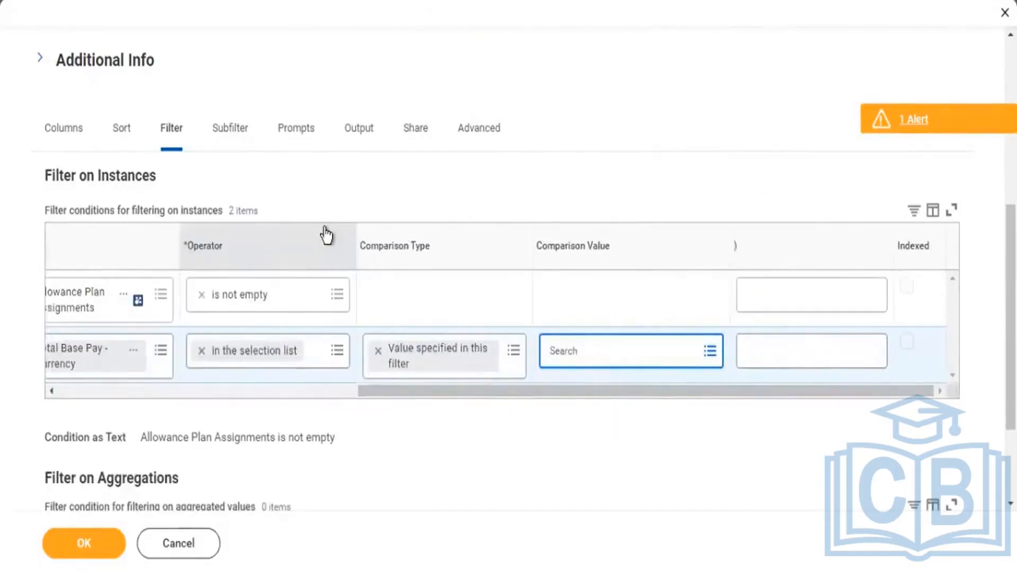
# Select CAD and GBP as the currency condition's comparison values and save the report definition.
pyautogui.write('cad')
pyautogui.press('Return')
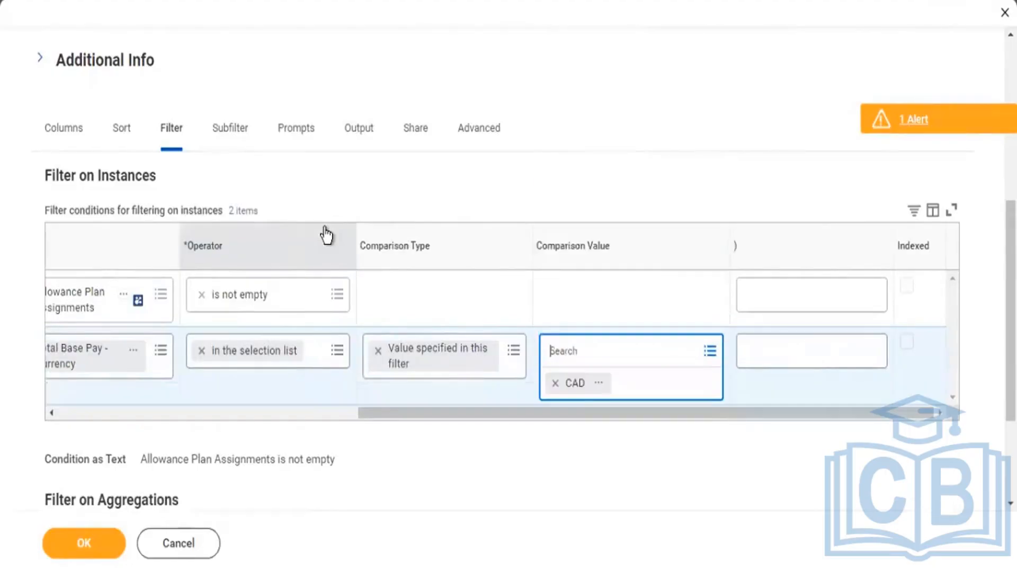
pyautogui.write('gbl')
pyautogui.press('BackSpace')
pyautogui.write('p')
pyautogui.press('Return')
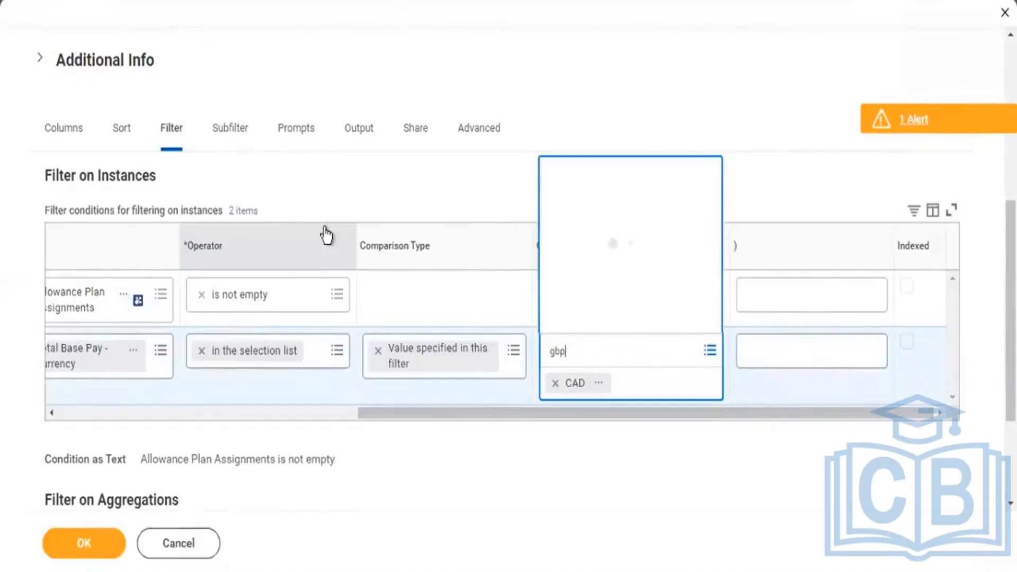
pyautogui.click(84, 548)
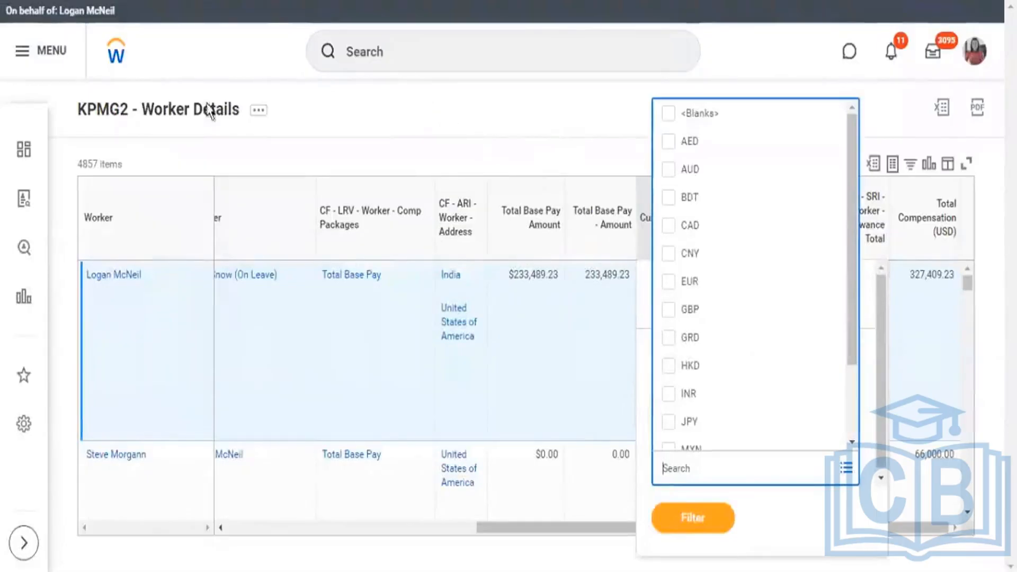
# Rerun the KPMG2 - Worker Details report and bring its pay, allowance and total compensation columns into view.
pyautogui.click(260, 112)
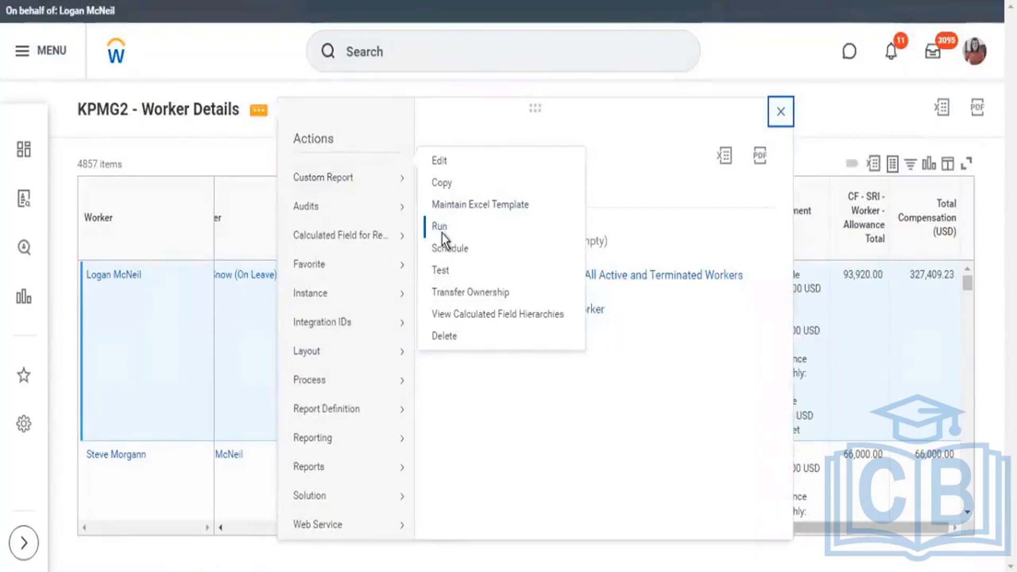
pyautogui.click(441, 233)
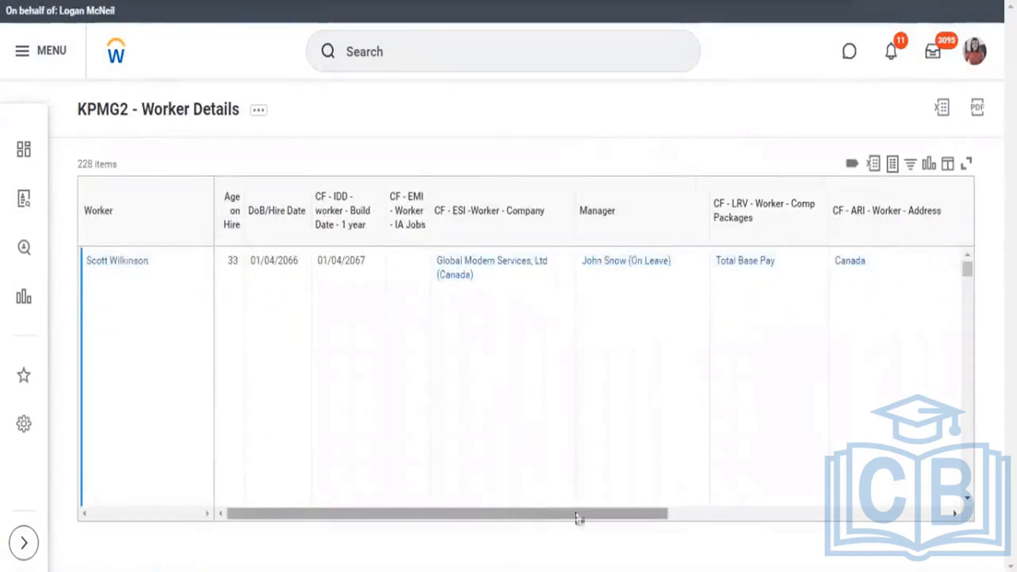
pyautogui.moveTo(577, 514); pyautogui.dragTo(815, 530)
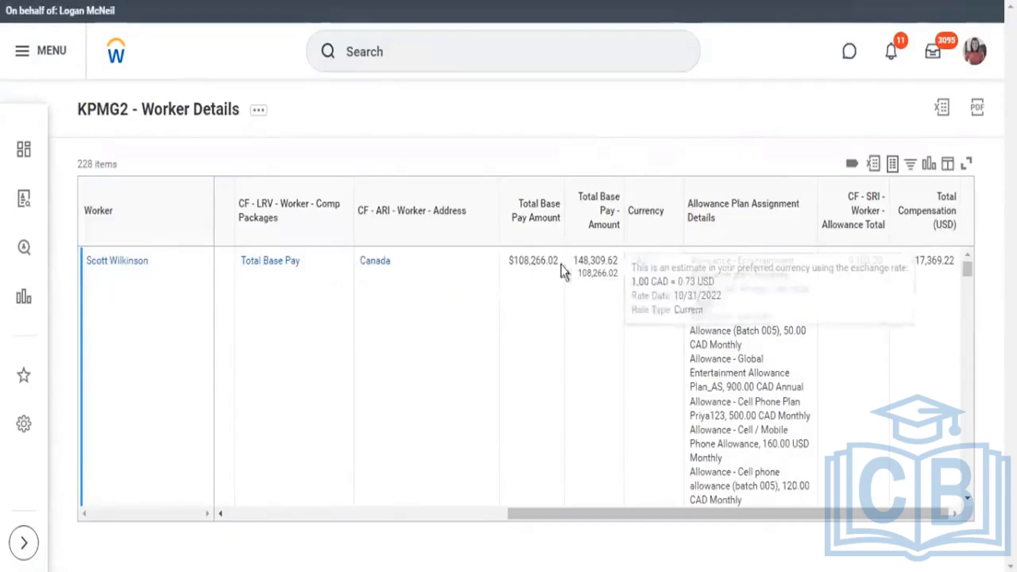
# Examine the first worker's Total Base Pay - Amount, currency and converted amount against the allowance total and Total Compensation (USD).
pyautogui.moveTo(593, 258)
pyautogui.moveTo(609, 261); pyautogui.dragTo(619, 263)
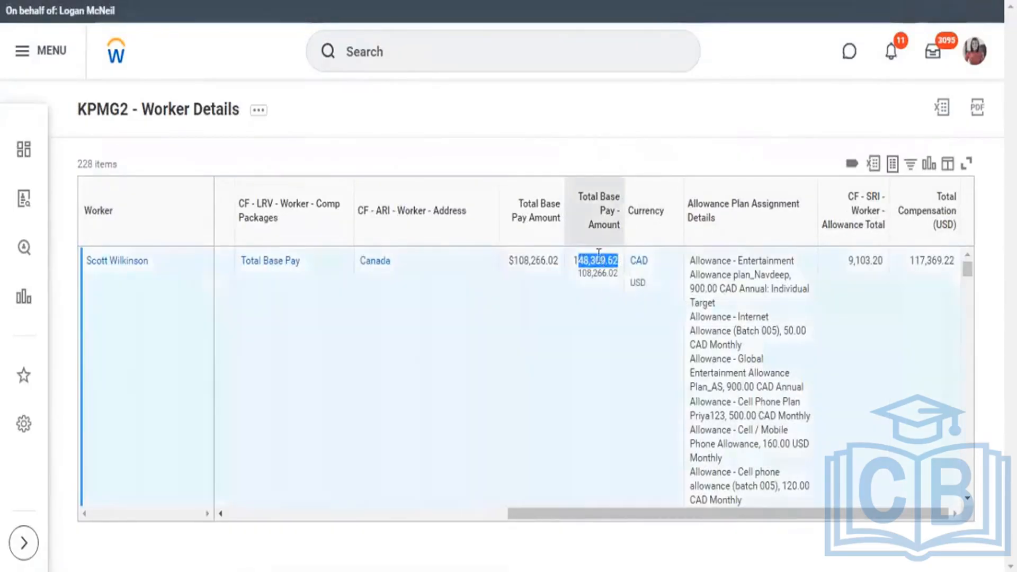
pyautogui.click(584, 266)
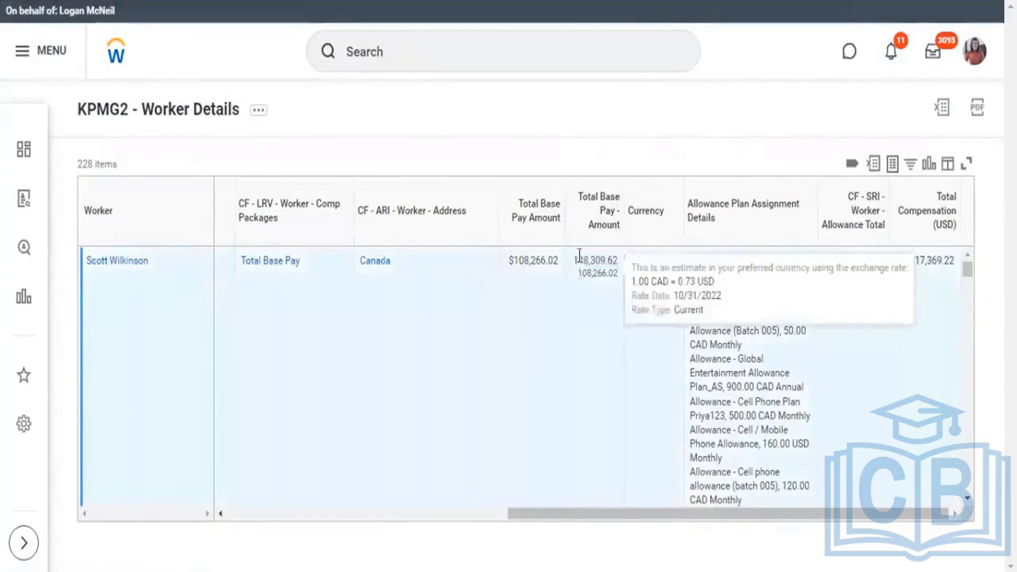
pyautogui.moveTo(574, 261); pyautogui.dragTo(655, 264)
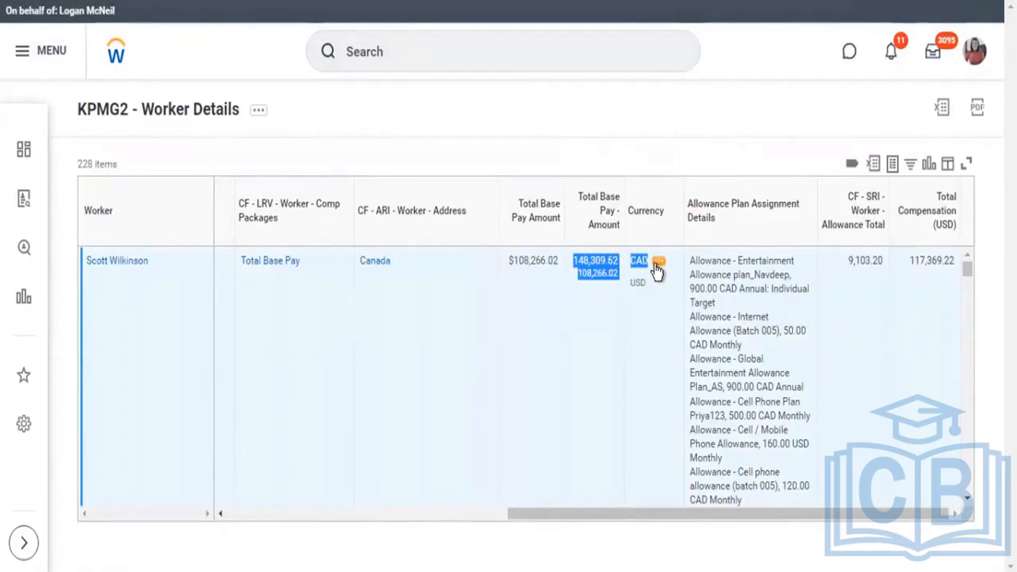
pyautogui.click(872, 241)
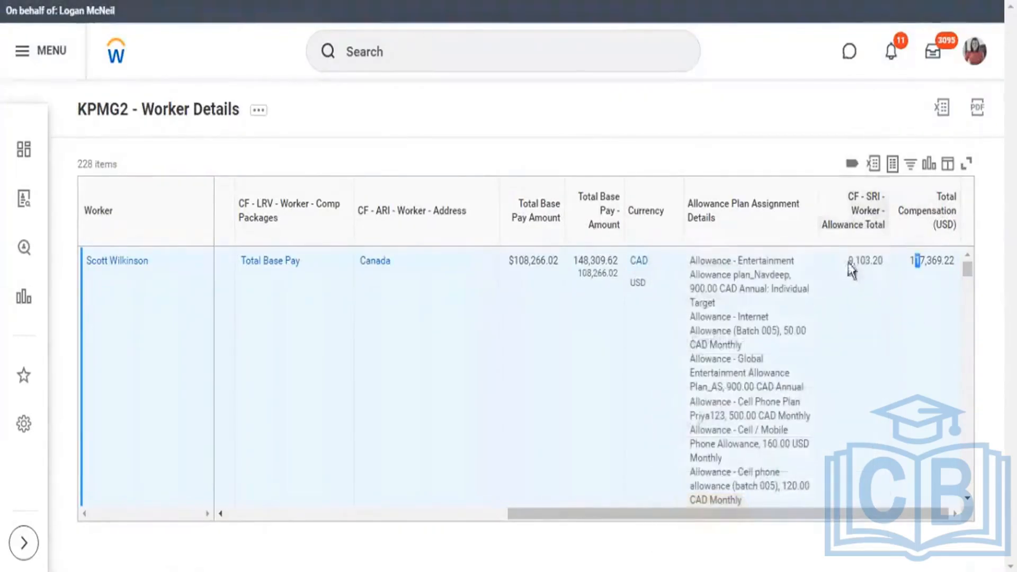
pyautogui.moveTo(850, 263); pyautogui.dragTo(875, 264)
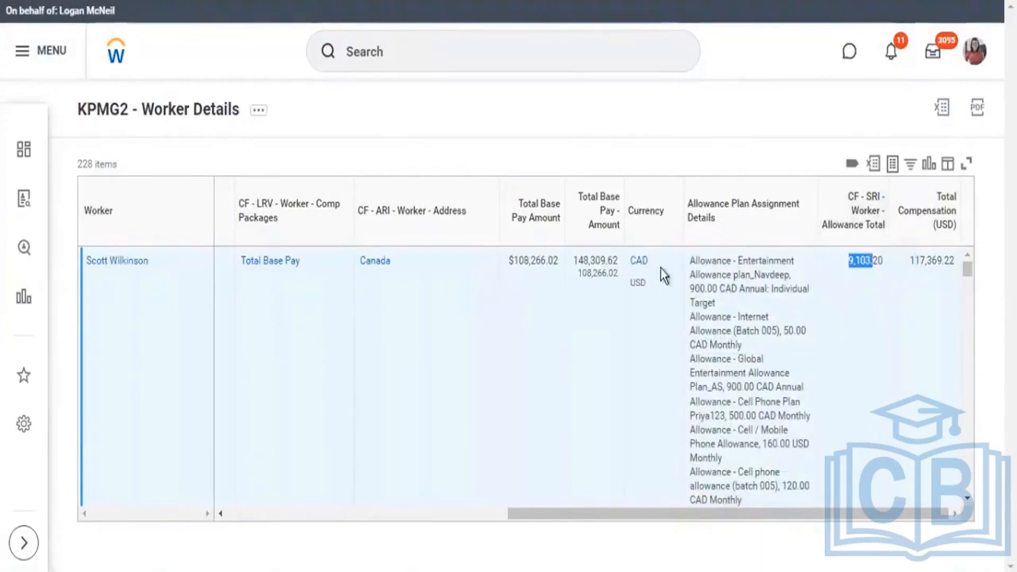
pyautogui.moveTo(643, 264); pyautogui.dragTo(619, 265)
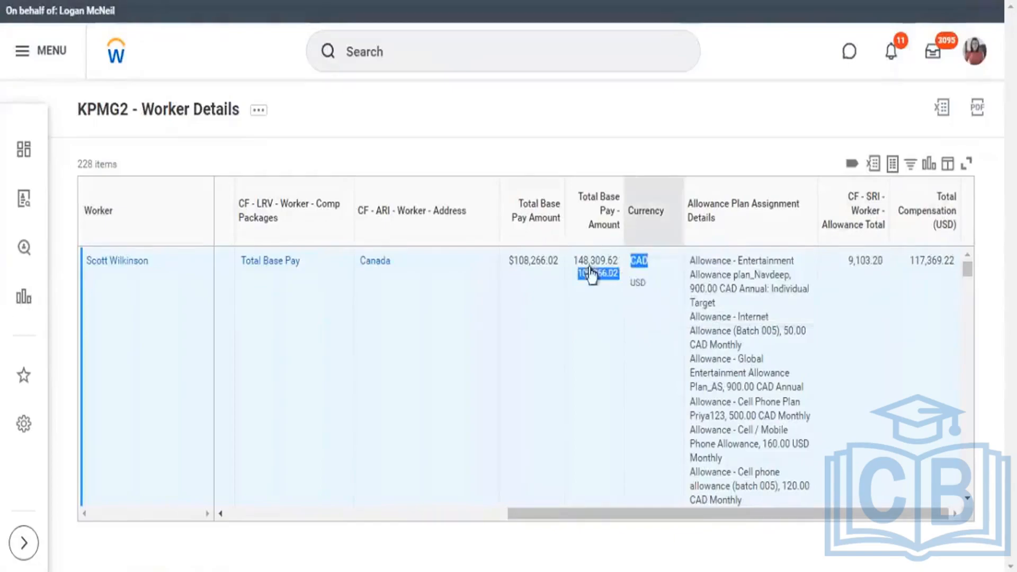
pyautogui.moveTo(587, 197); pyautogui.dragTo(604, 225)
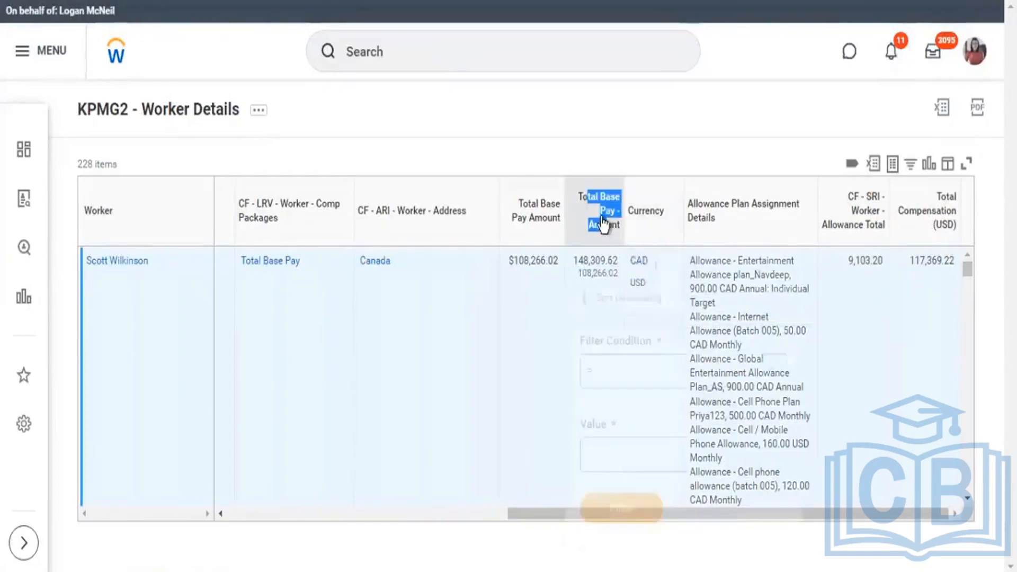
# Return to the KPMG2 - Worker Details custom report definition and open it for editing.
pyautogui.click(392, 7)
pyautogui.click(401, 114)
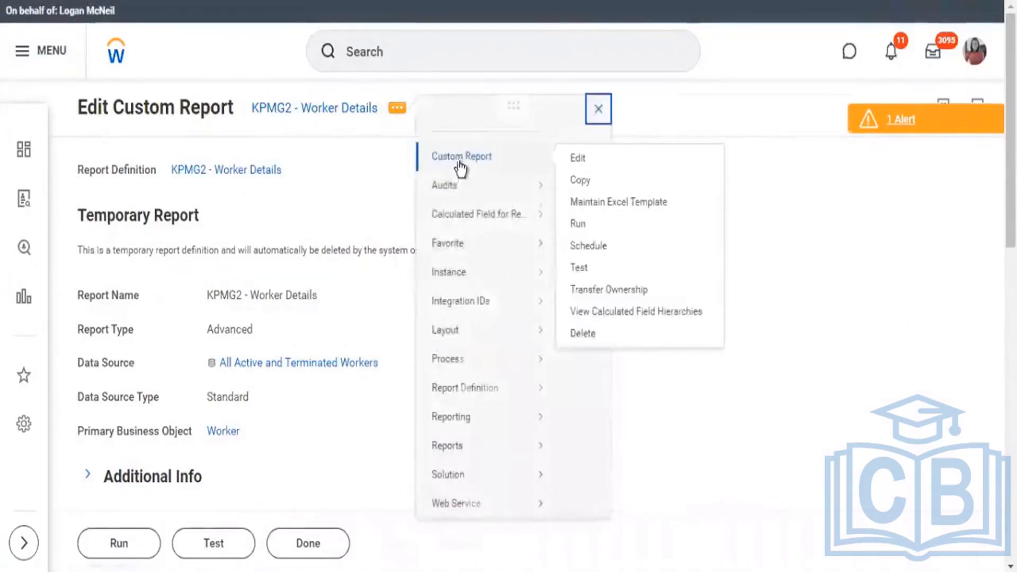
pyautogui.click(586, 187)
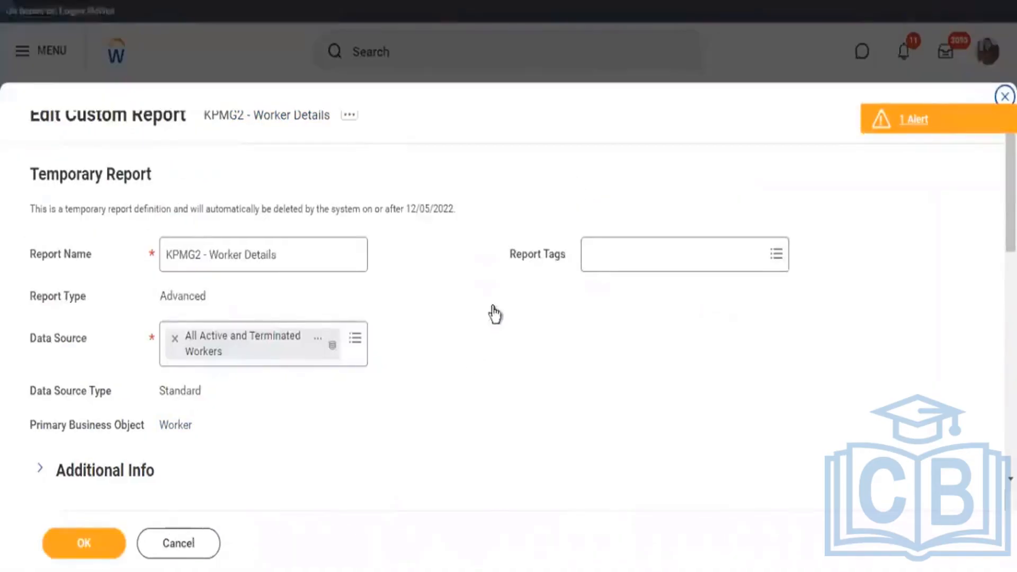
# Apply the Show Currency Symbol option to the CF - SRI - Worker - Allowance Total and Total Compensation (USD) columns.
pyautogui.scroll(-10, 496, 314)
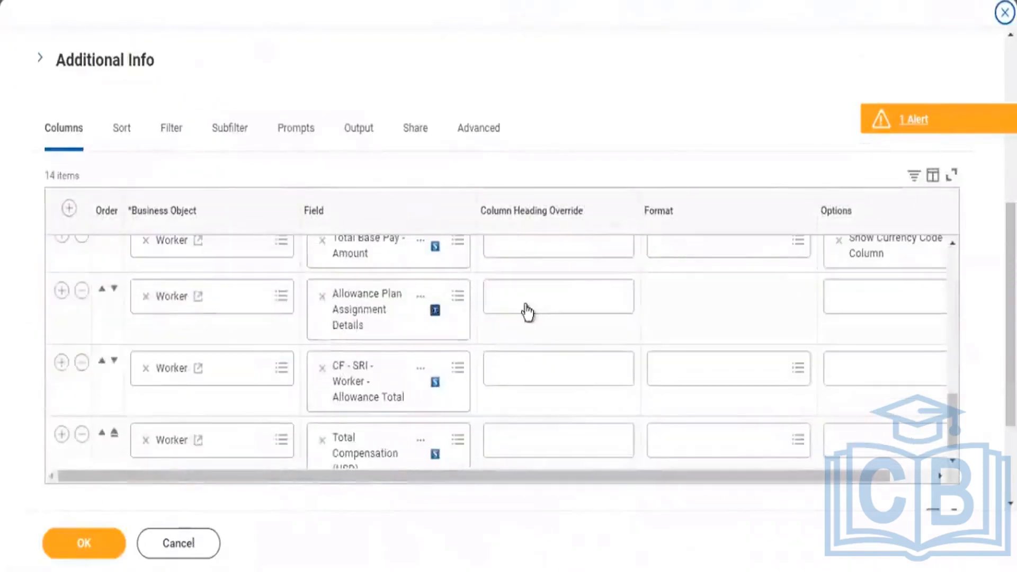
pyautogui.scroll(-1, 498, 302)
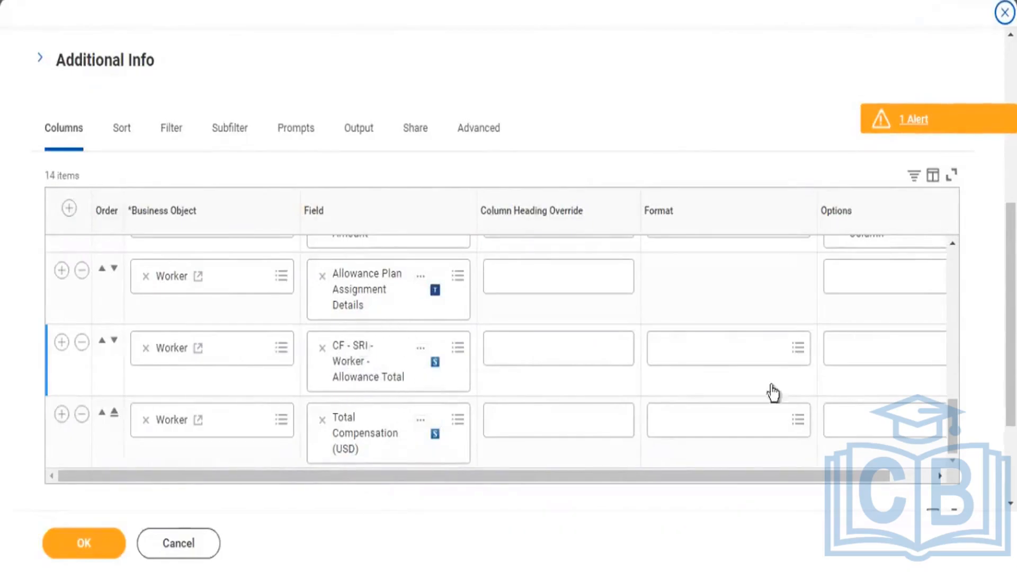
pyautogui.click(872, 370)
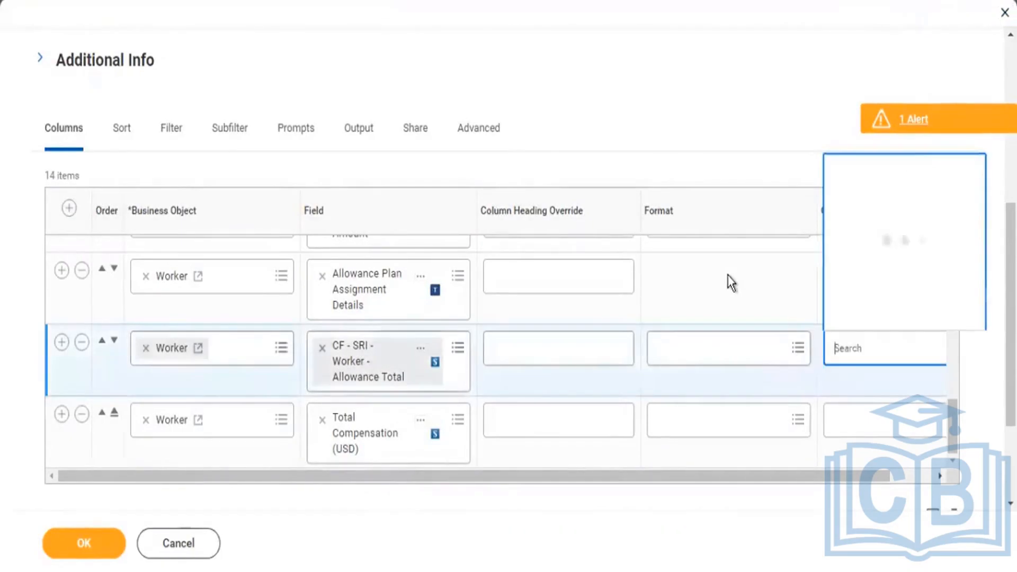
pyautogui.write('curr')
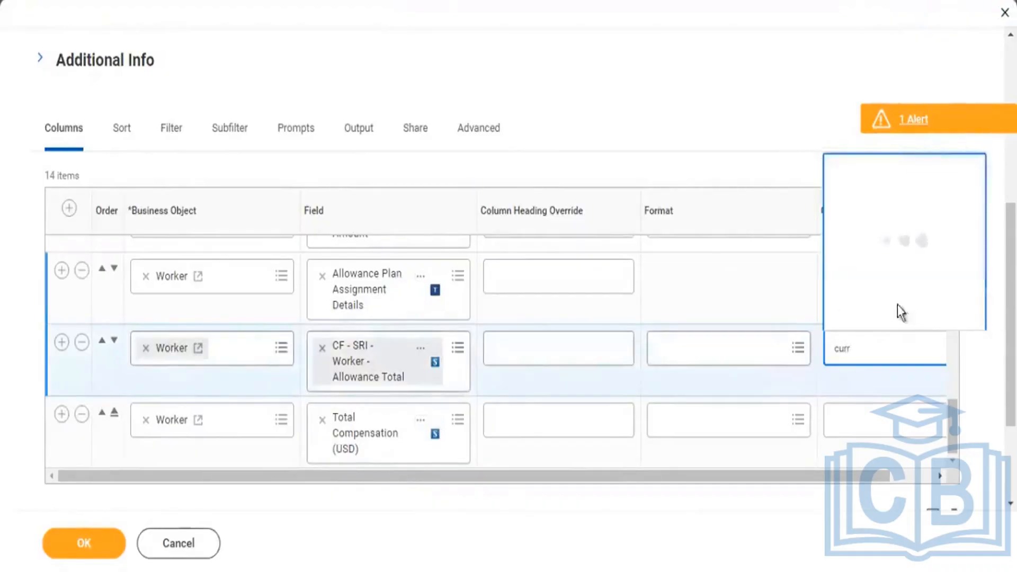
pyautogui.click(907, 318)
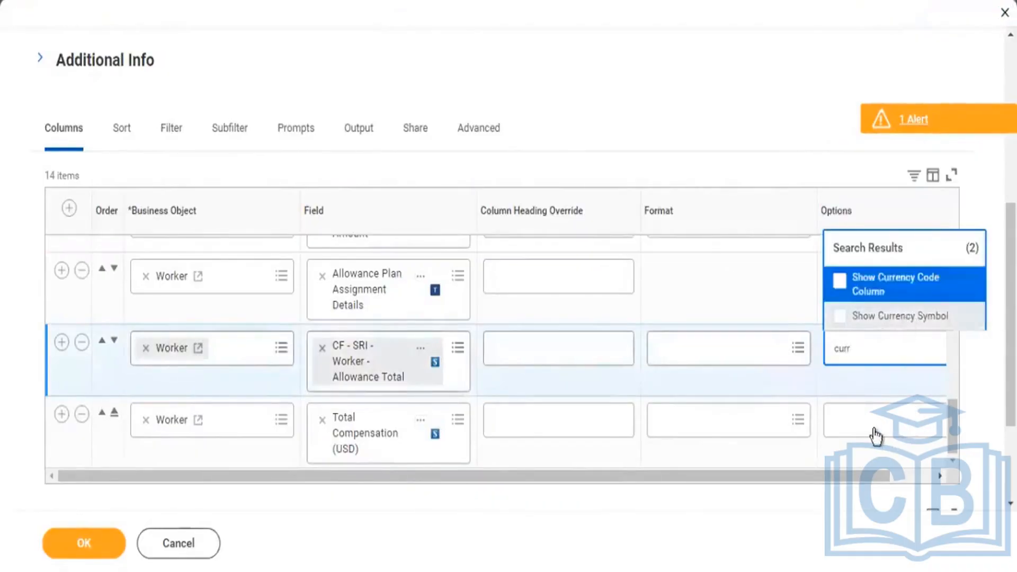
pyautogui.click(869, 440)
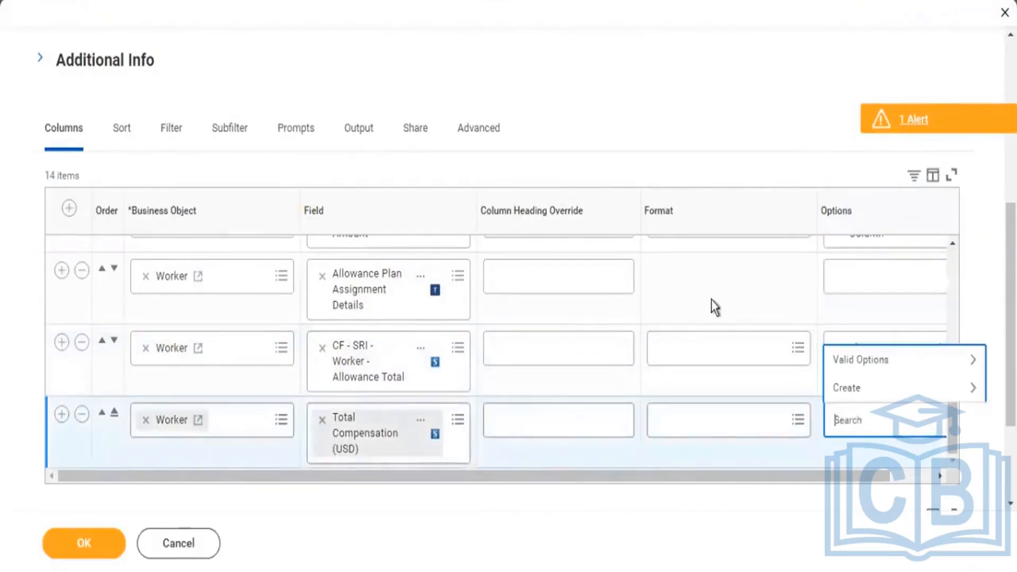
pyautogui.write('cy Symb')
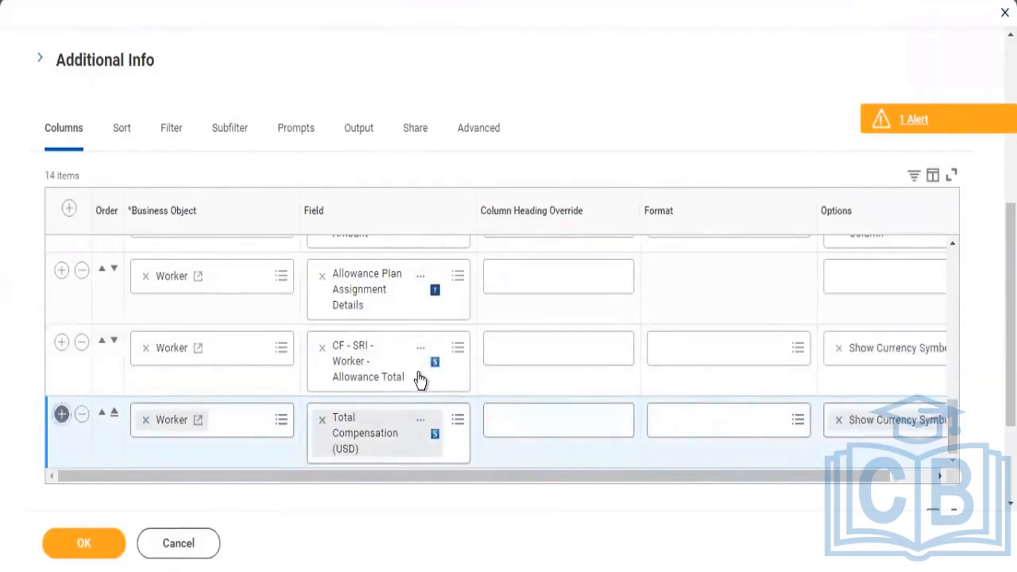
# Add a column row for the Worker business object and start a new calculated field for the report in it.
pyautogui.scroll(-3, 431, 379)
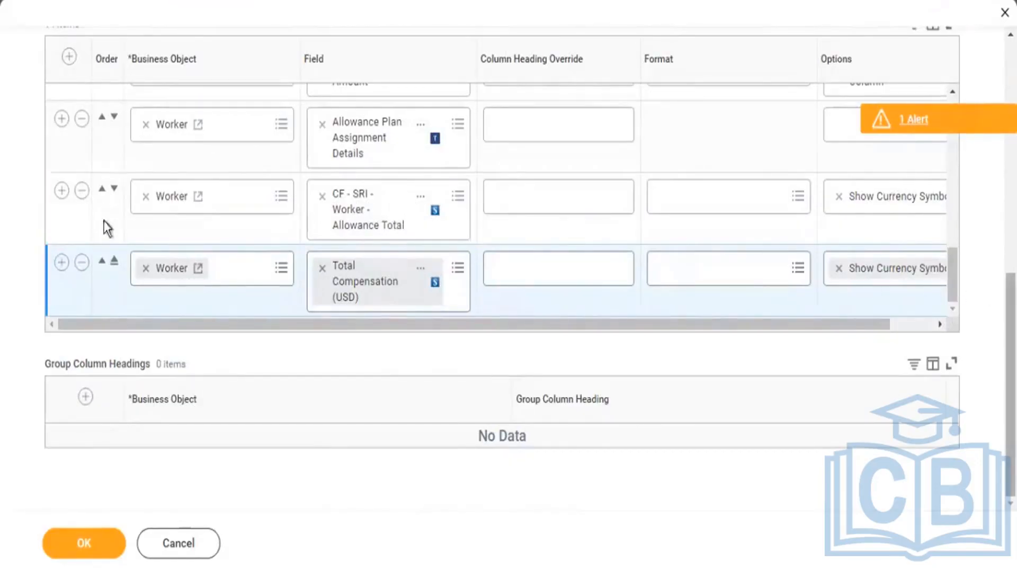
pyautogui.click(62, 264)
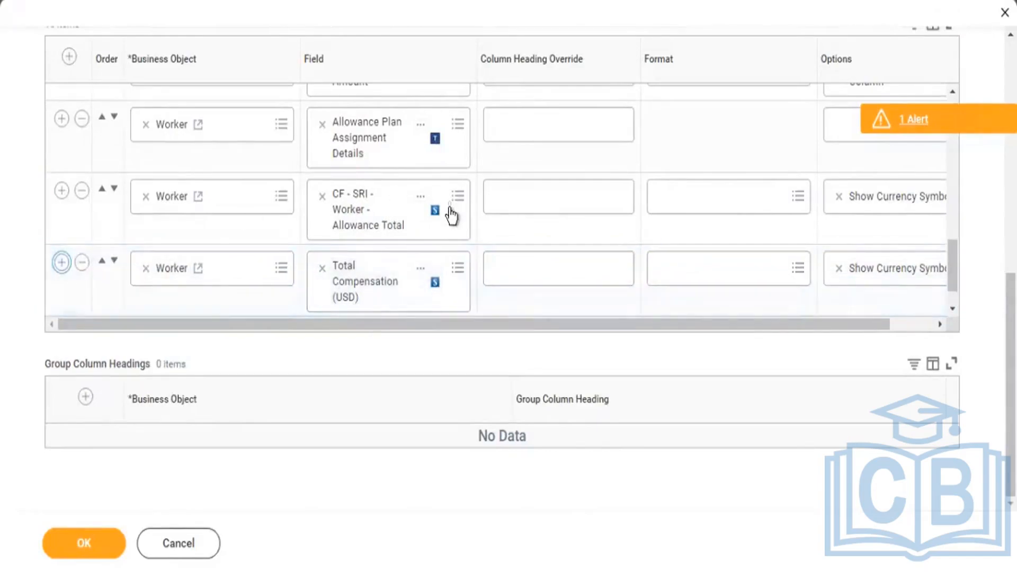
pyautogui.scroll(-1, 458, 203)
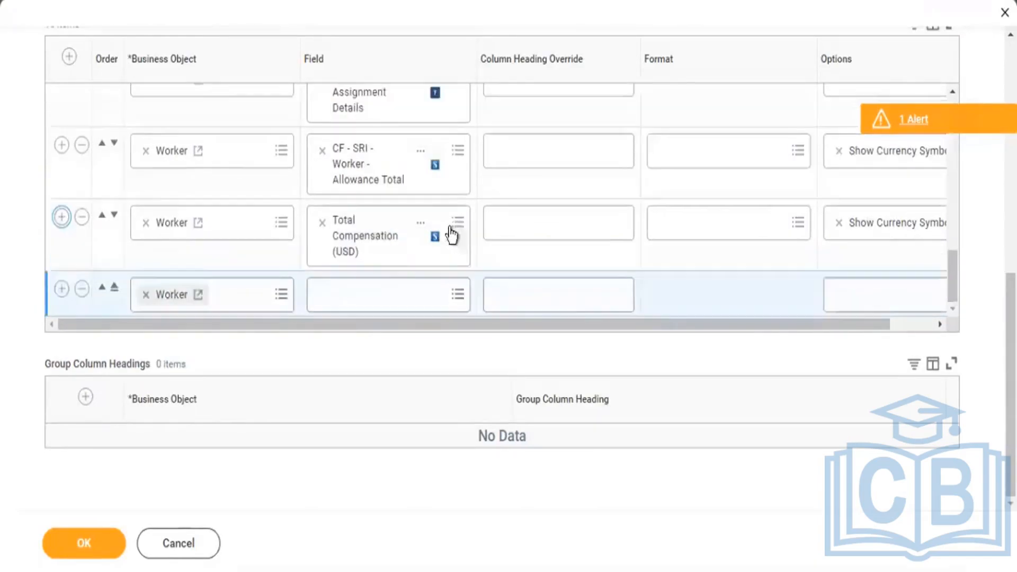
pyautogui.click(354, 287)
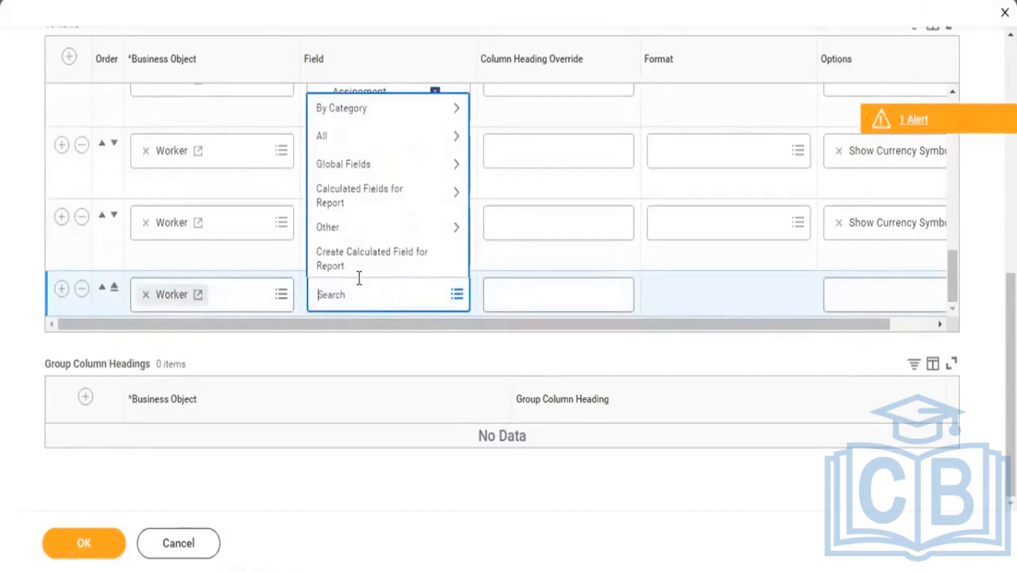
pyautogui.click(439, 272)
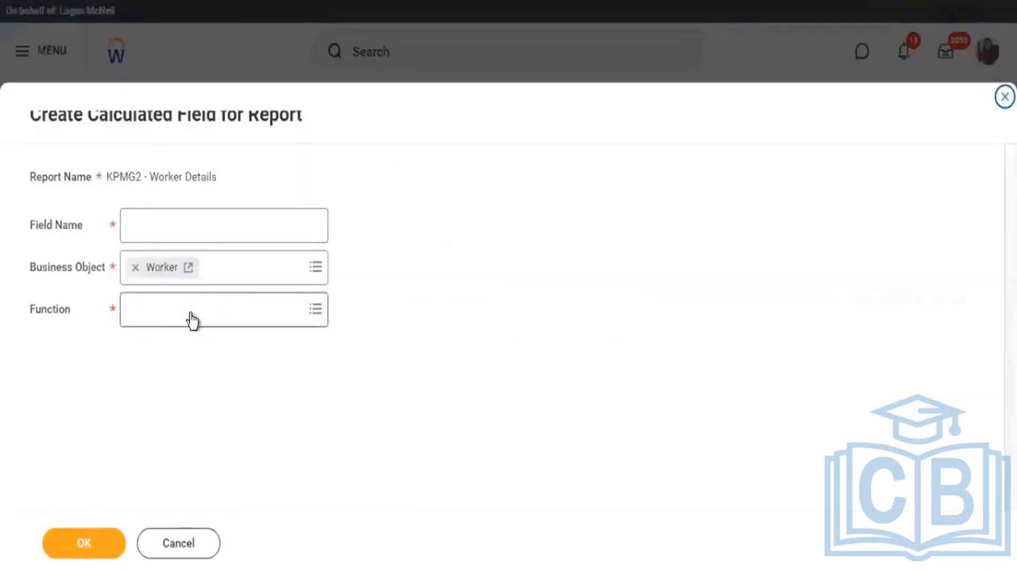
# Define the new calculated field as Total Allowance (Base Currency) with the Convert Currency function.
pyautogui.click(207, 317)
pyautogui.write('cur')
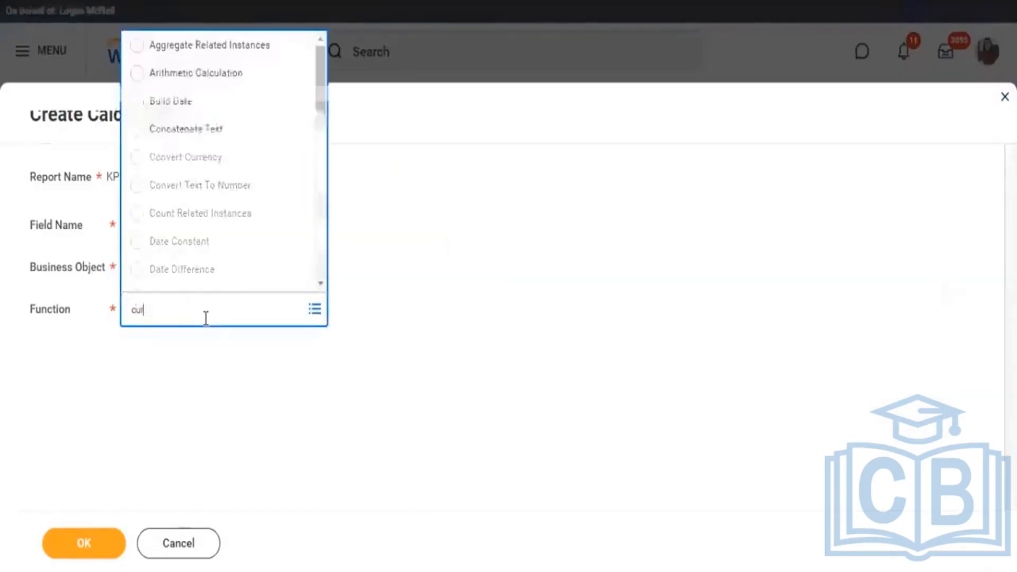
pyautogui.press('Return')
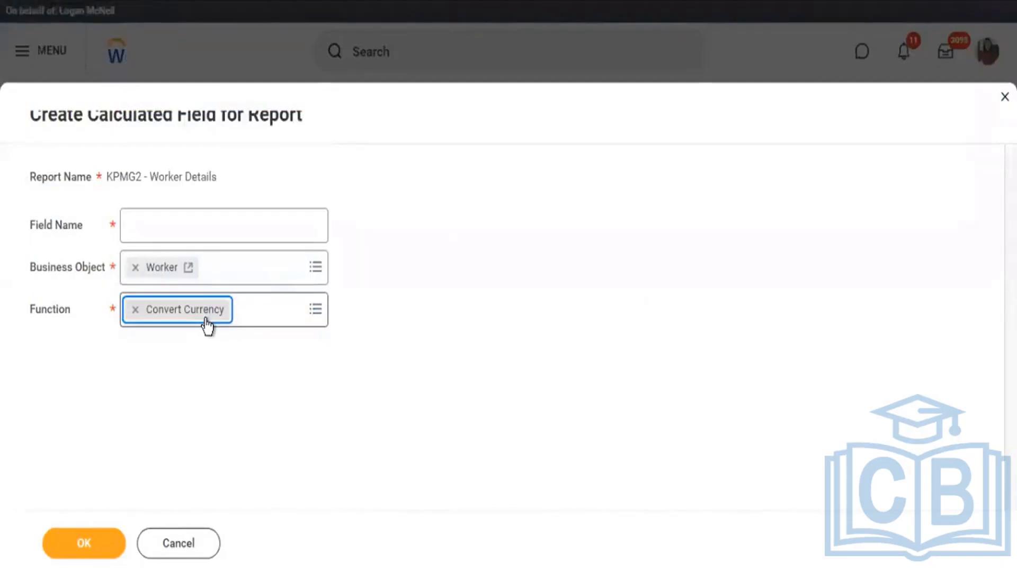
pyautogui.click(175, 233)
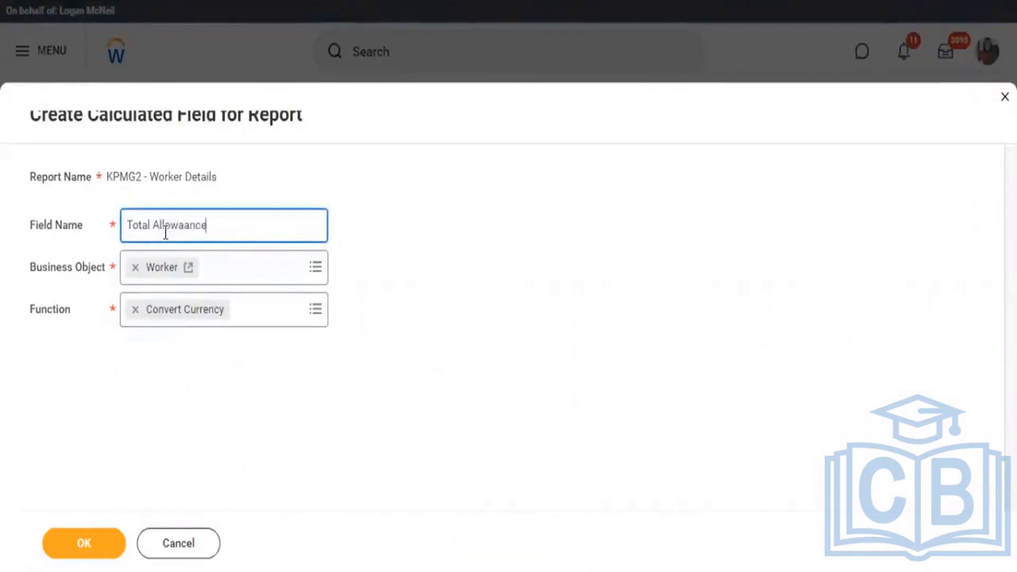
pyautogui.press('BackSpace')
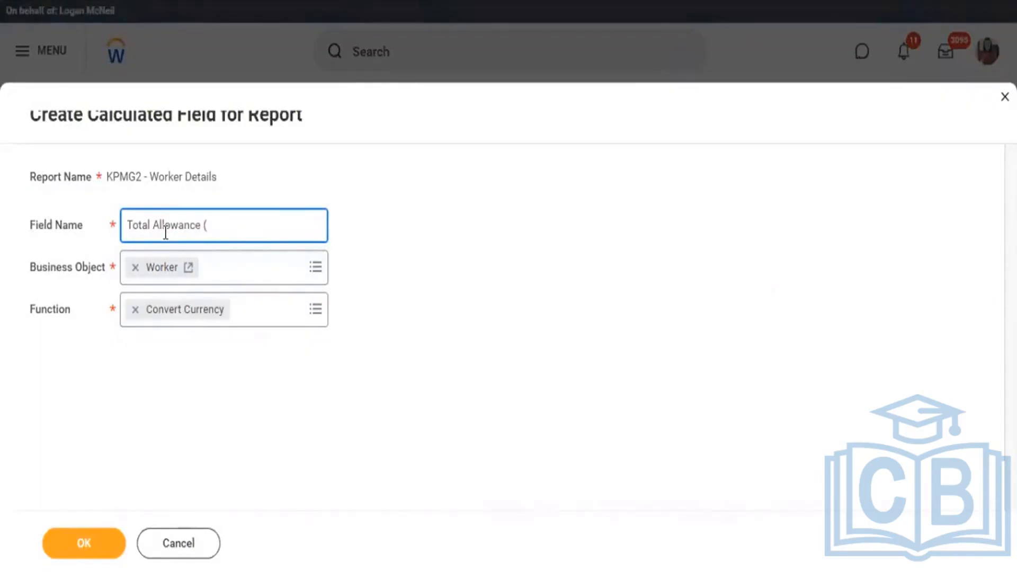
pyautogui.write('a')
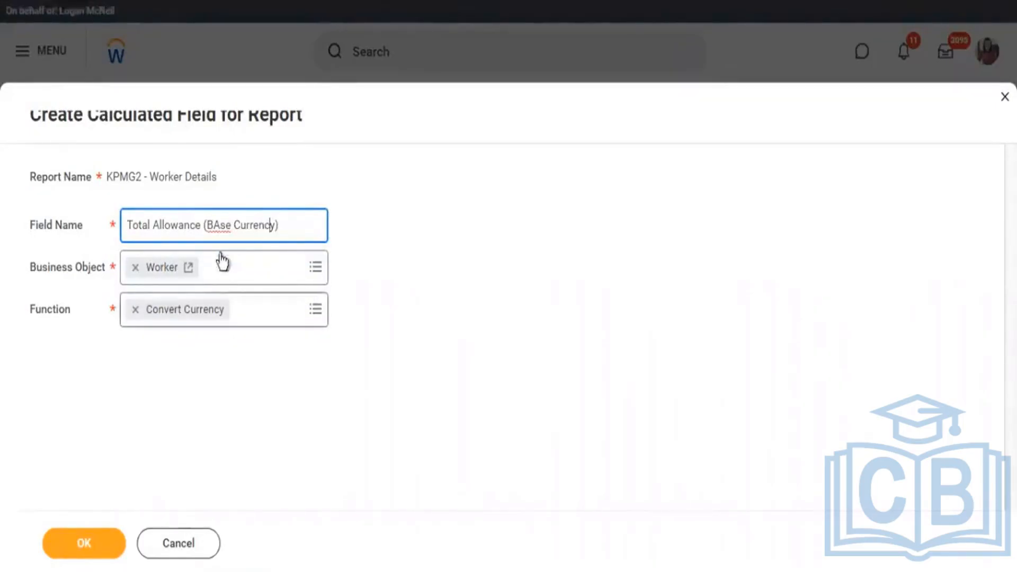
pyautogui.write('c')
pyautogui.press('BackSpace')
pyautogui.write('a')
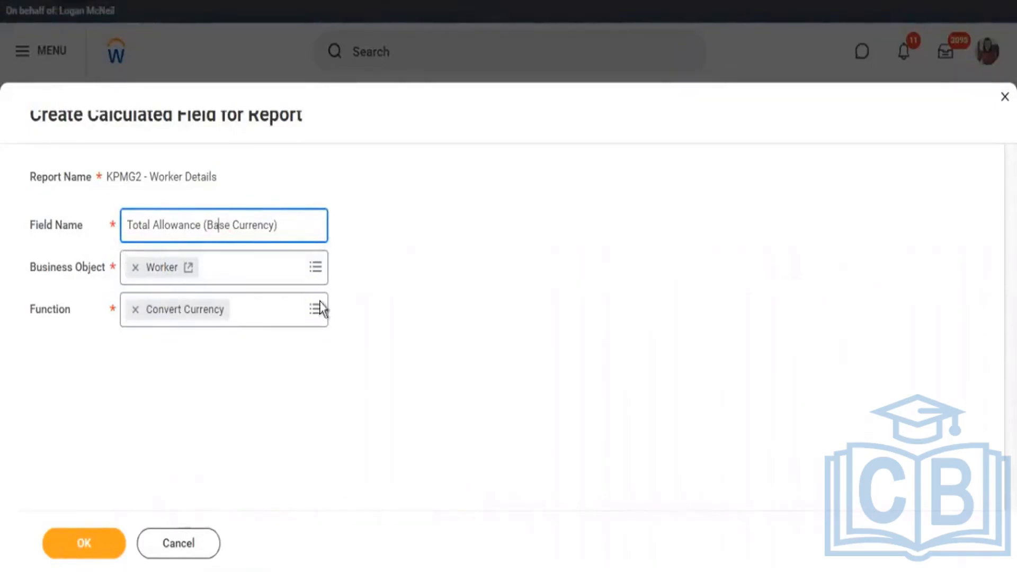
pyautogui.click(88, 543)
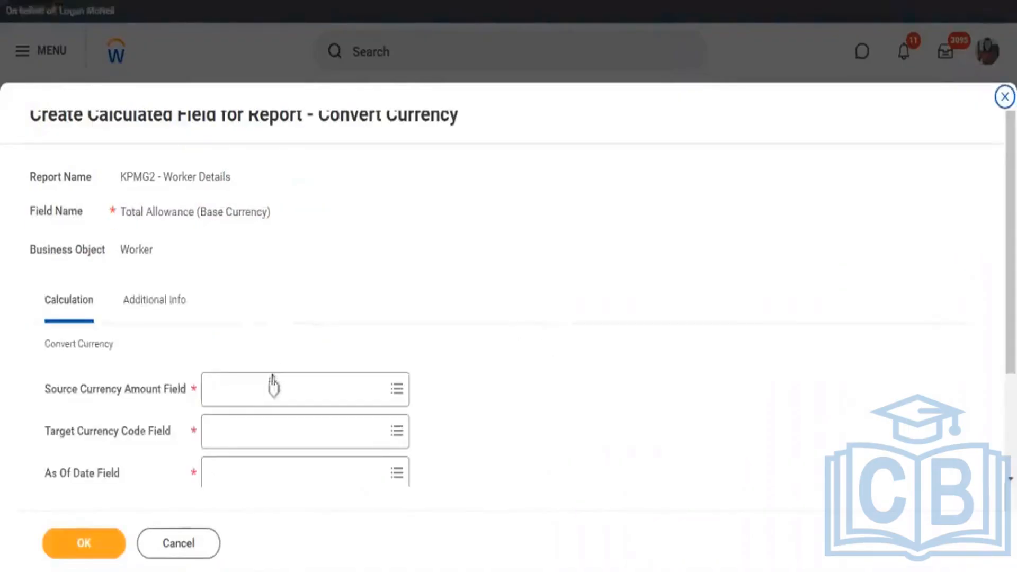
# Set the Source Currency Amount Field to the report's CF - SRI - Worker - Allowance Total calculated field.
pyautogui.click(271, 378)
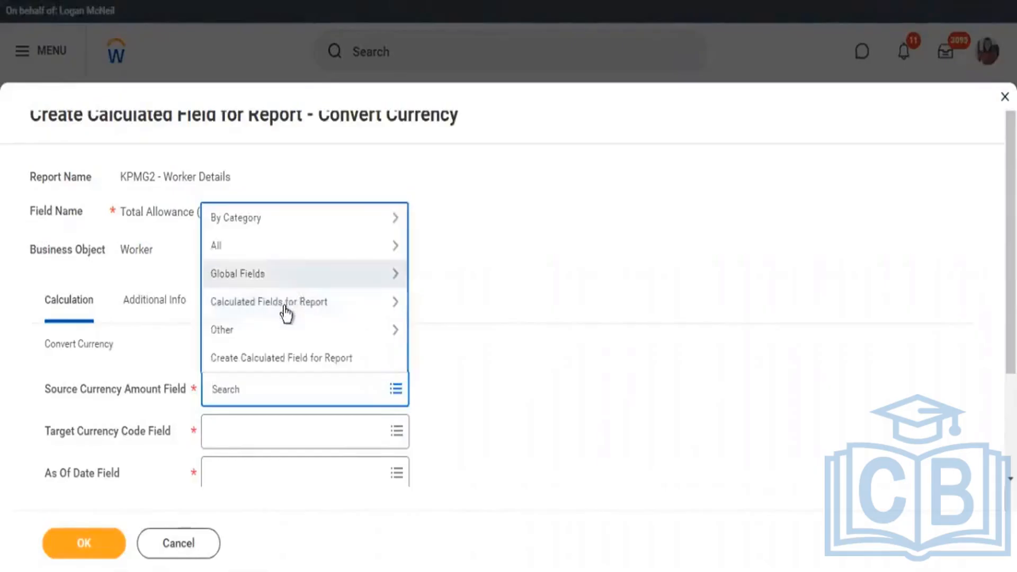
pyautogui.click(354, 315)
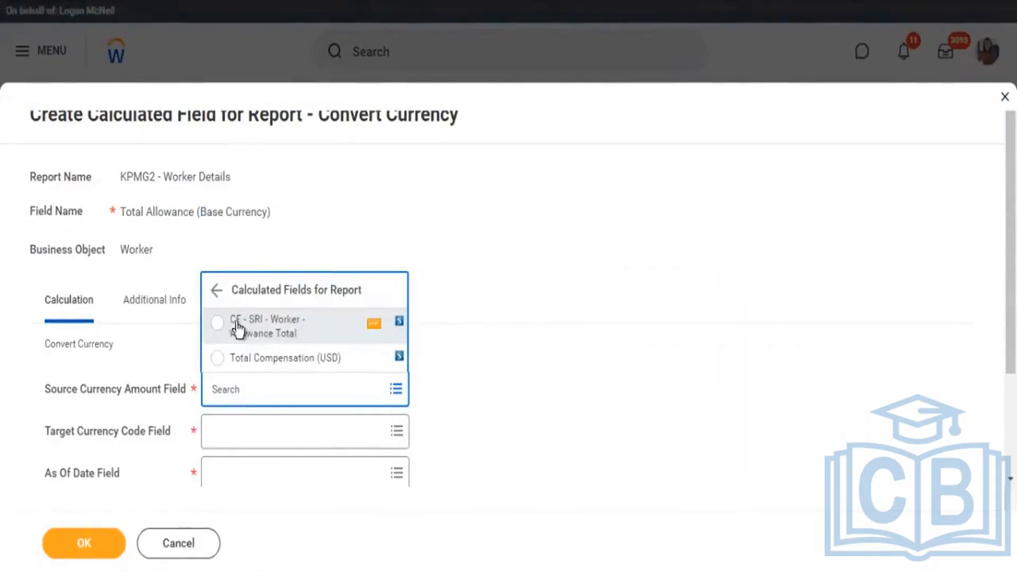
pyautogui.click(241, 329)
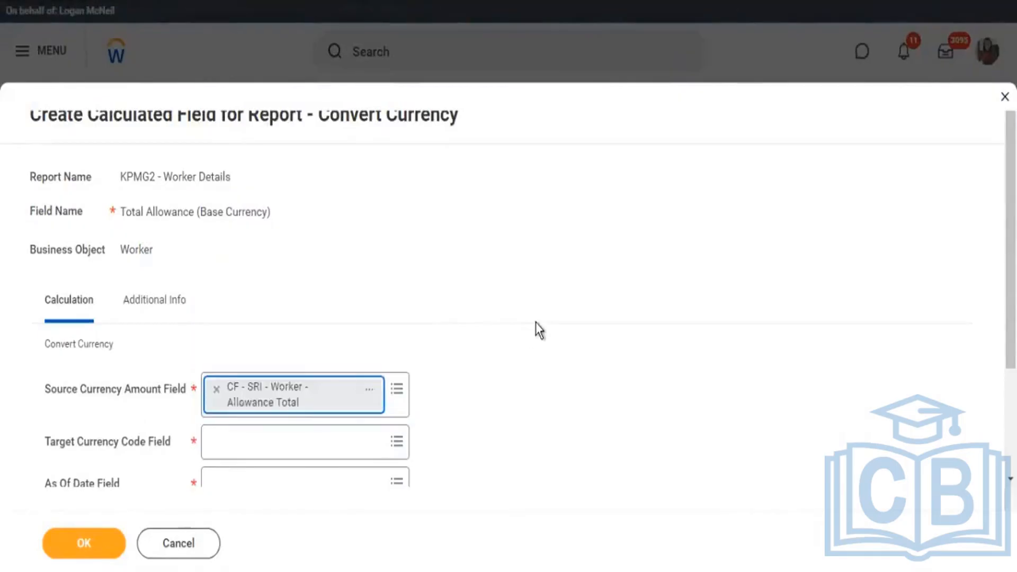
pyautogui.scroll(-3, 536, 323)
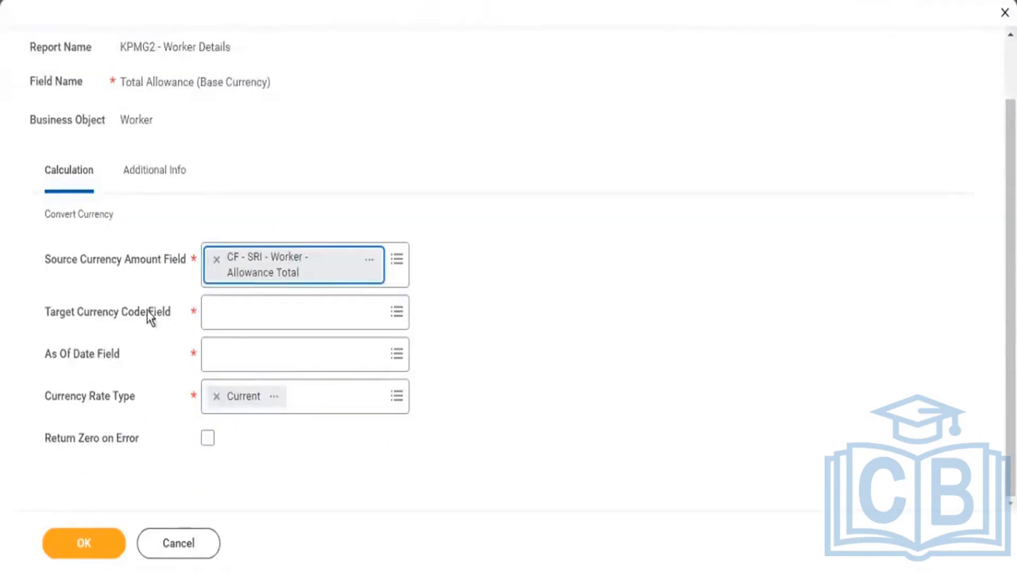
# Try the fixed currencies CAD and GBP as the Target Currency Code Field, clearing the field at the end.
pyautogui.moveTo(102, 311); pyautogui.dragTo(154, 313)
pyautogui.click(253, 318)
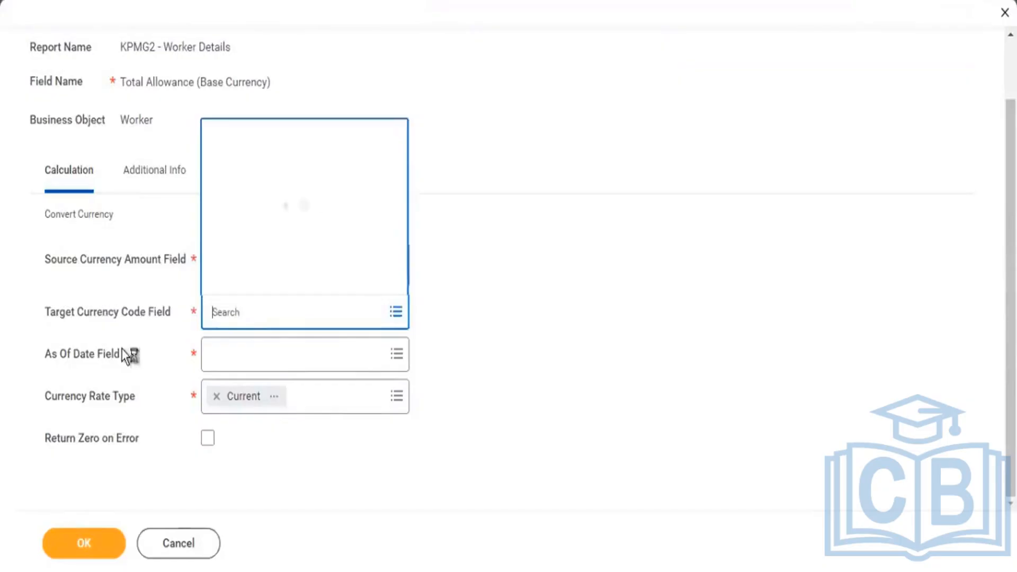
pyautogui.write('cad')
pyautogui.press('Return')
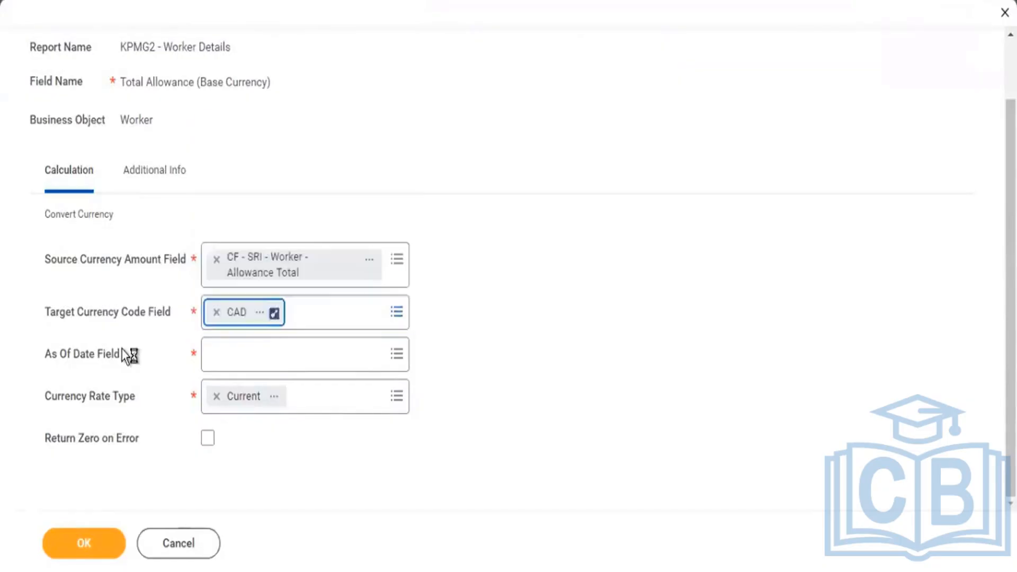
pyautogui.click(353, 324)
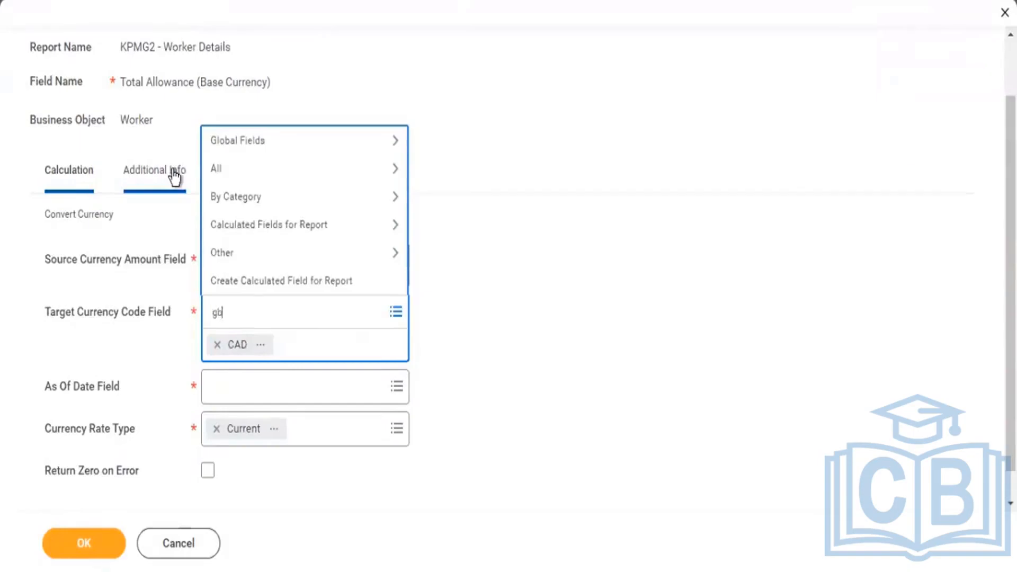
pyautogui.write('gbp')
pyautogui.press('Return')
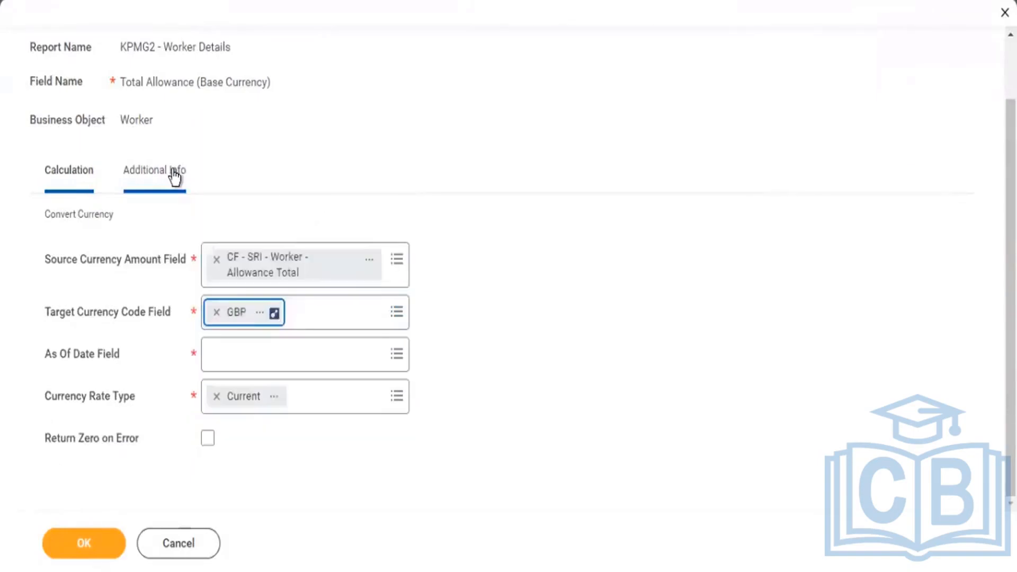
pyautogui.click(47, 313)
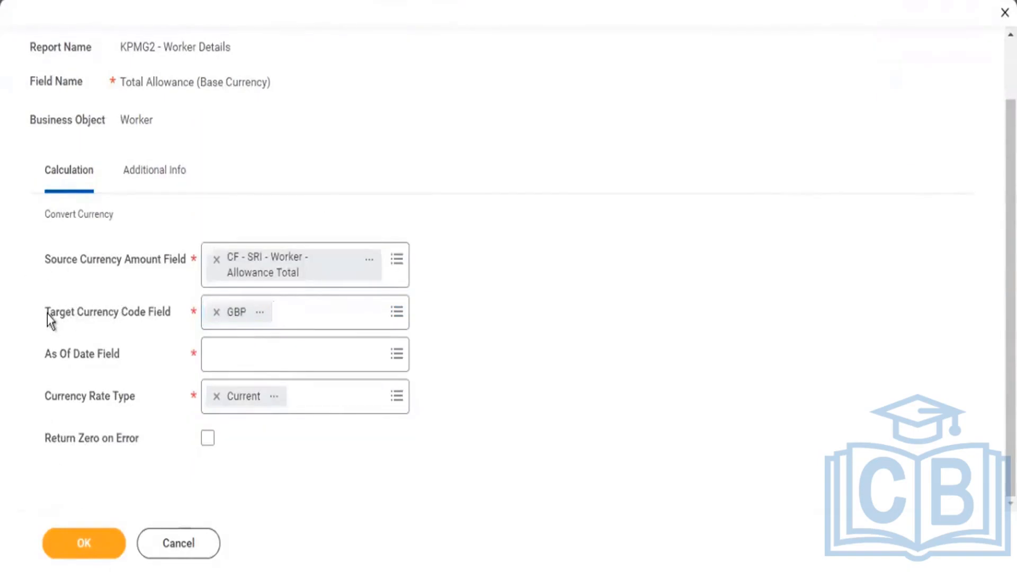
pyautogui.moveTo(49, 313); pyautogui.dragTo(146, 318)
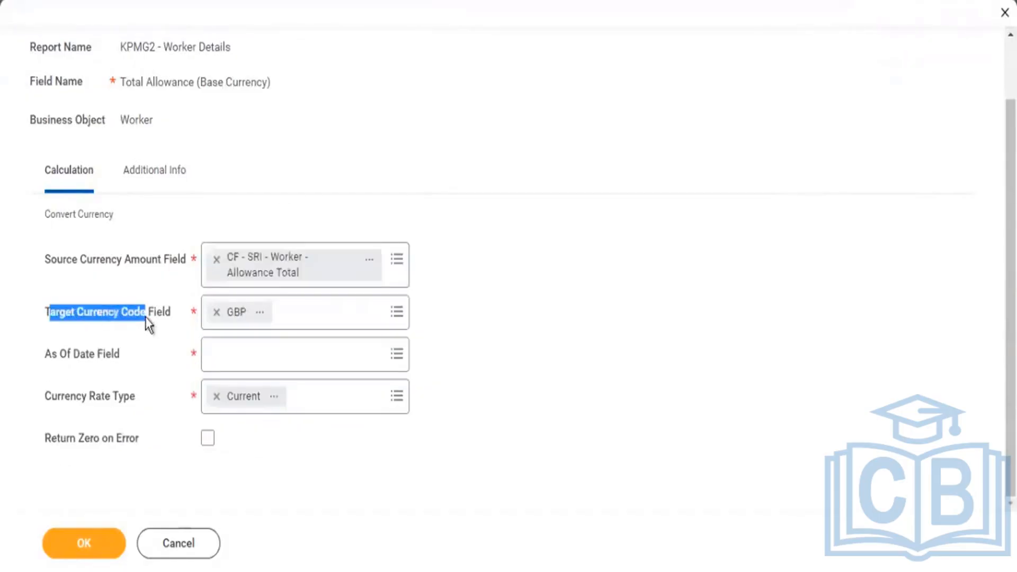
pyautogui.click(217, 312)
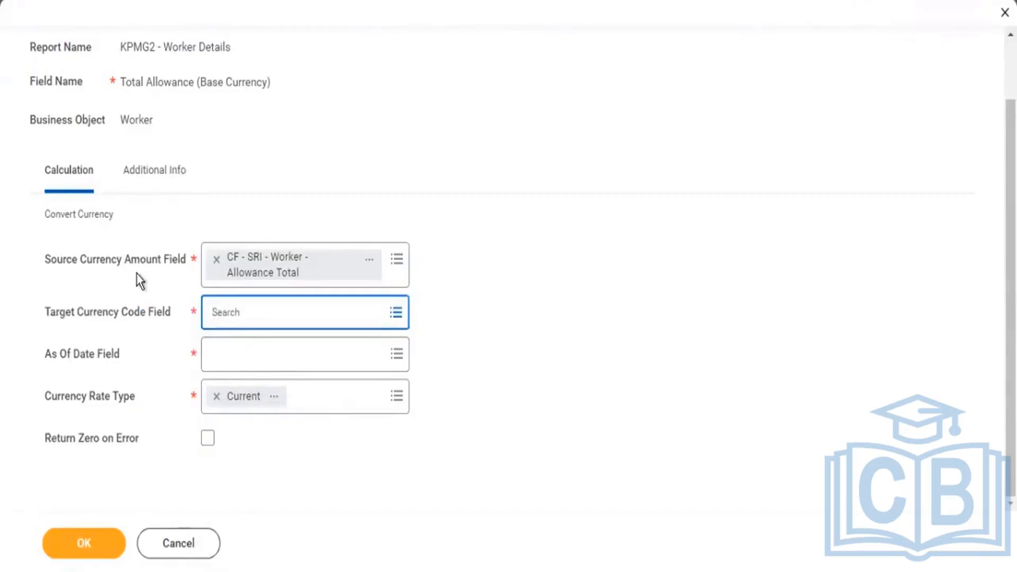
# Set the Target Currency Code Field to Total Base Pay - Currency.
pyautogui.write('total base currency')
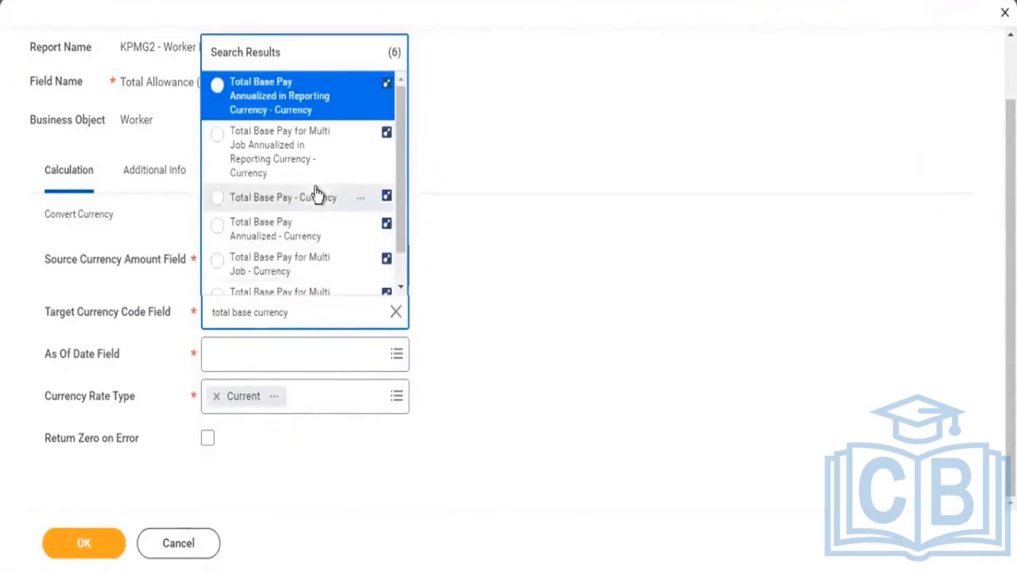
pyautogui.click(324, 202)
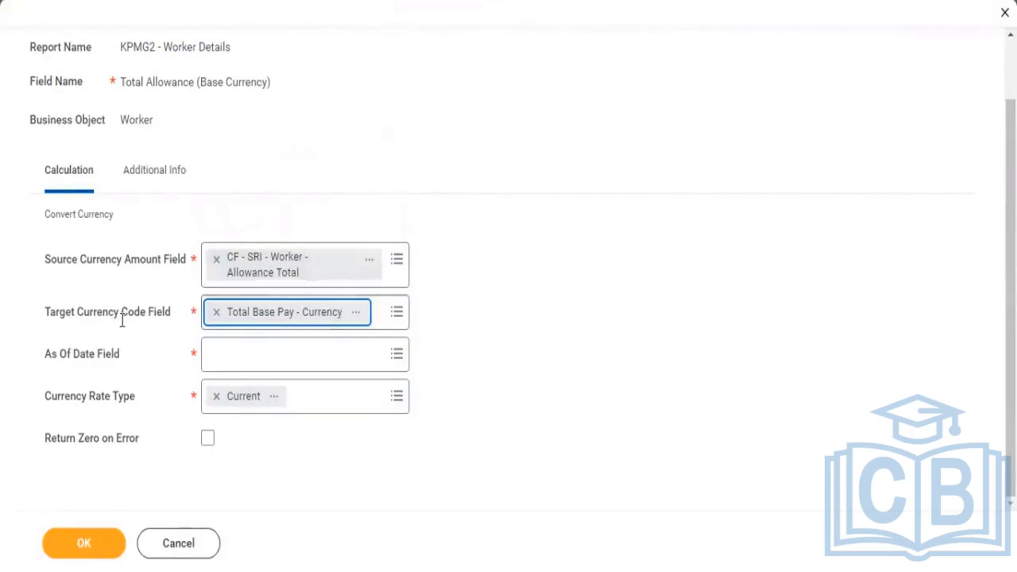
pyautogui.moveTo(104, 319); pyautogui.dragTo(152, 315)
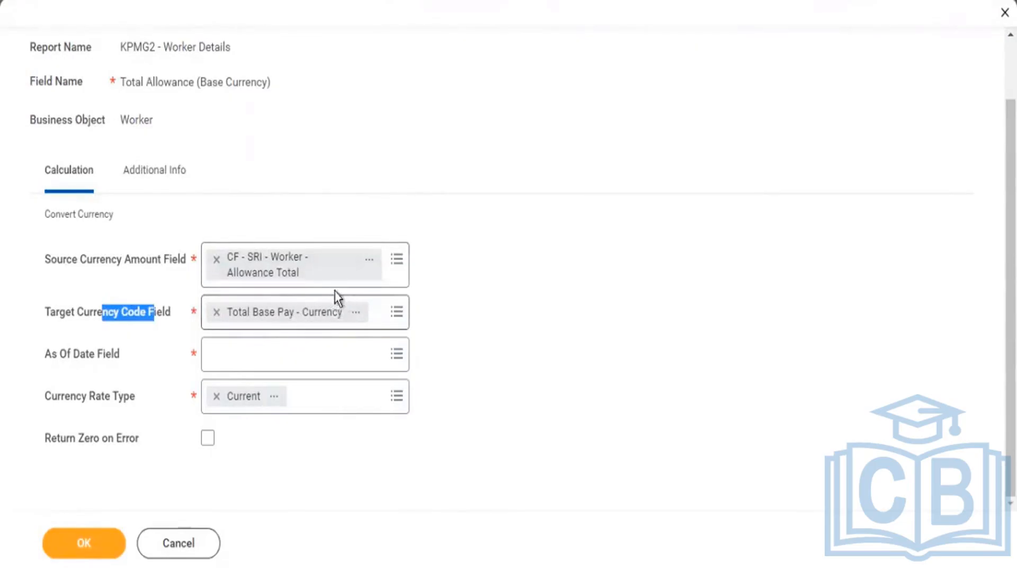
# Set the As Of Date Field to Today, enable Return Zero on Error and save the calculated field.
pyautogui.click(258, 356)
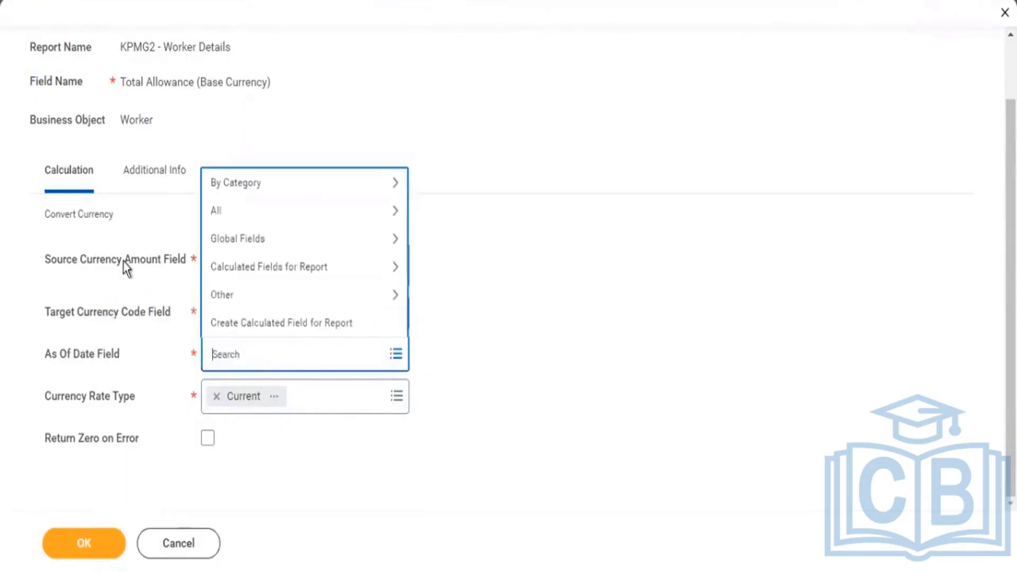
pyautogui.write('today')
pyautogui.press('Return')
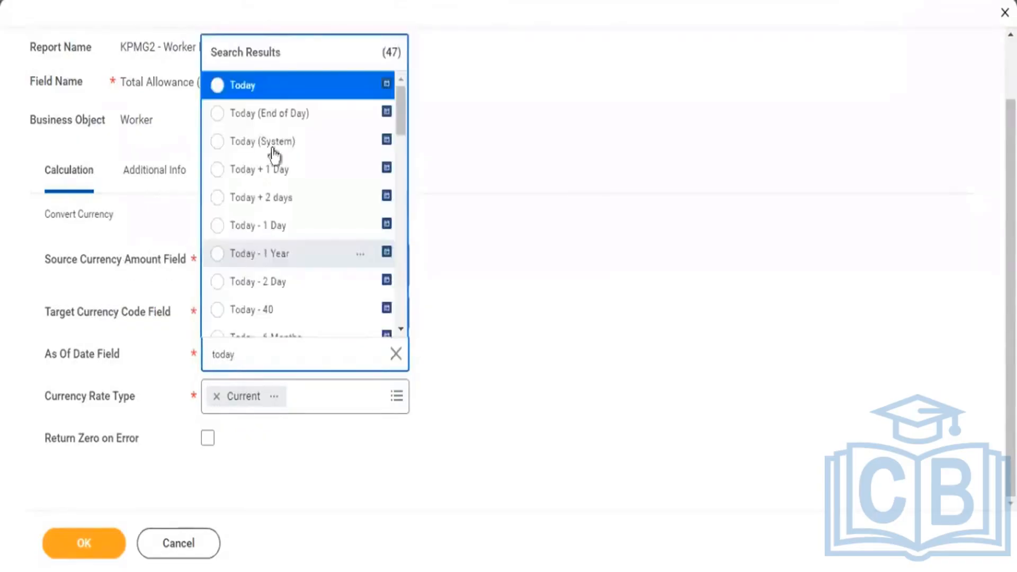
pyautogui.press('Return')
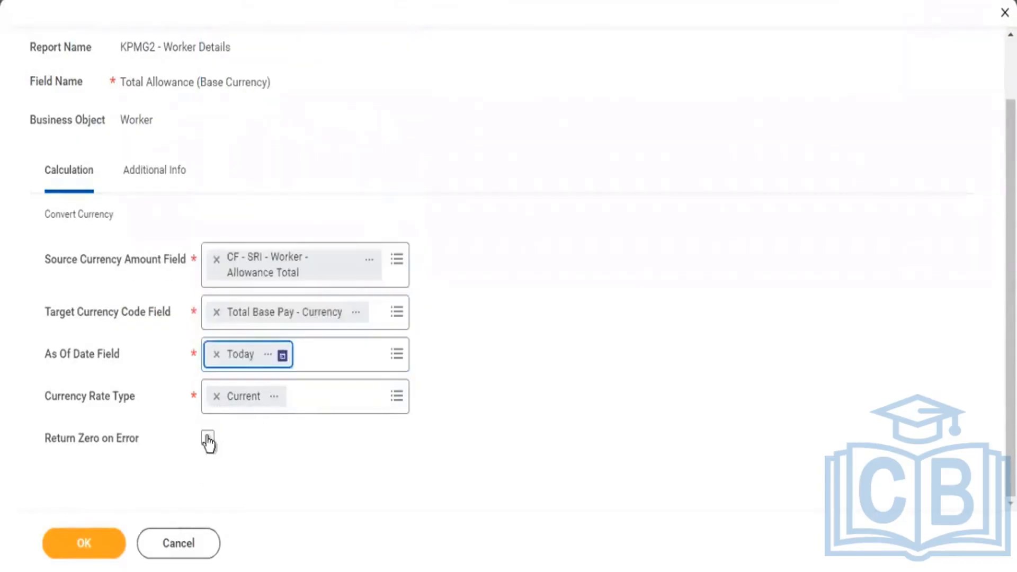
pyautogui.click(207, 438)
pyautogui.click(71, 551)
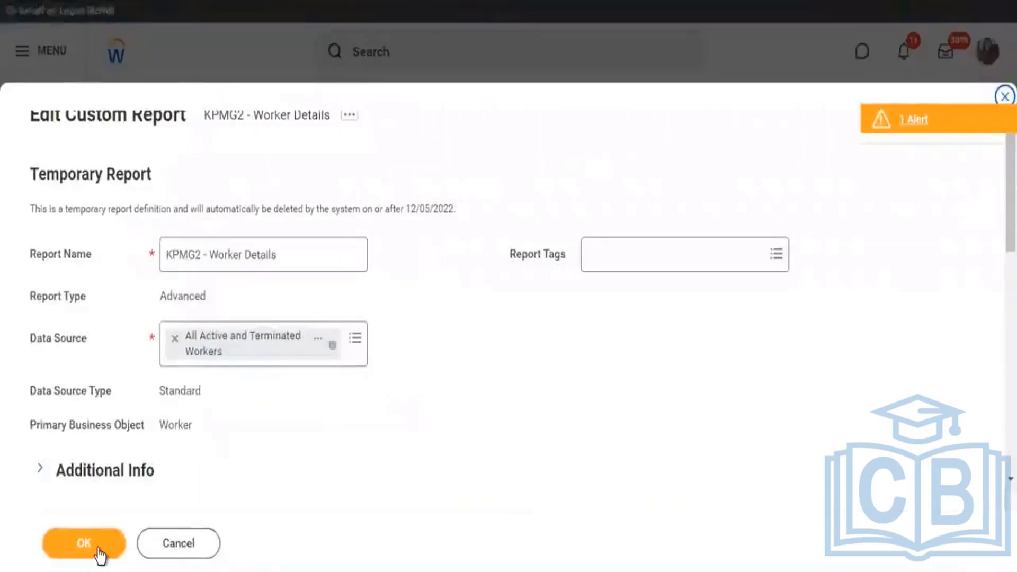
# Save the report definition and rerun KPMG2 - Worker Details to show the Total Allowance (Base Currency) column.
pyautogui.click(98, 551)
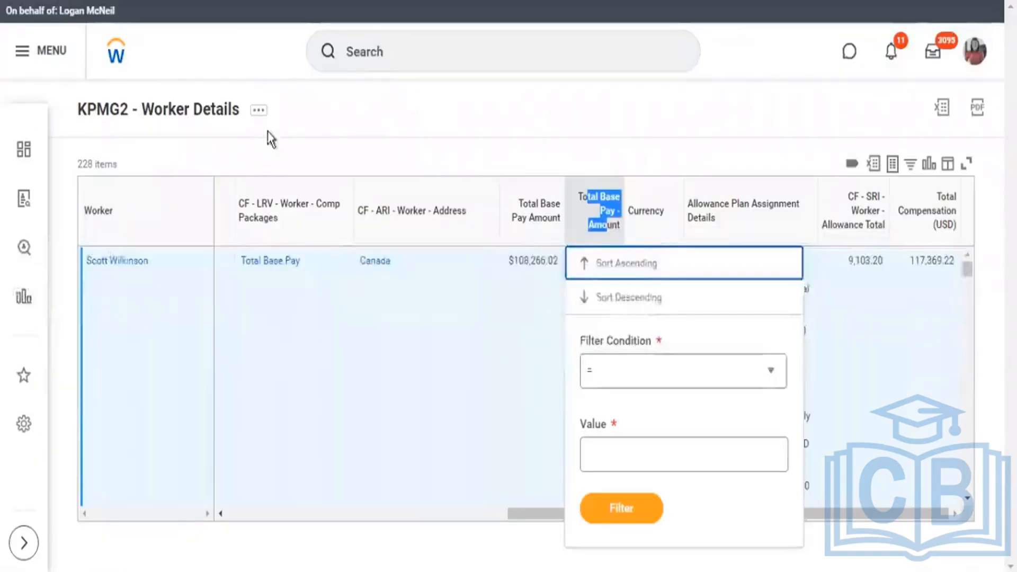
pyautogui.click(310, 120)
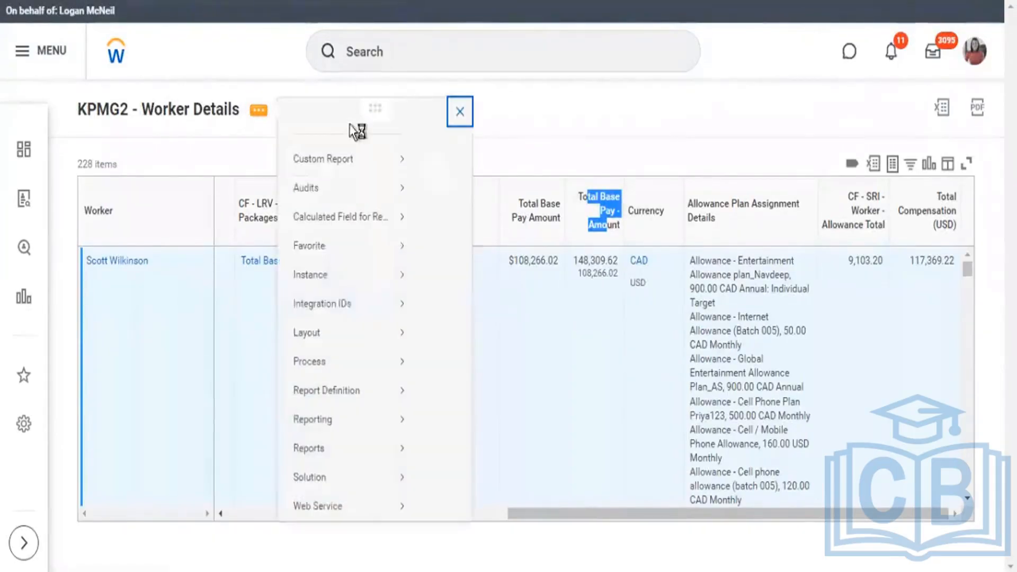
pyautogui.moveTo(338, 182)
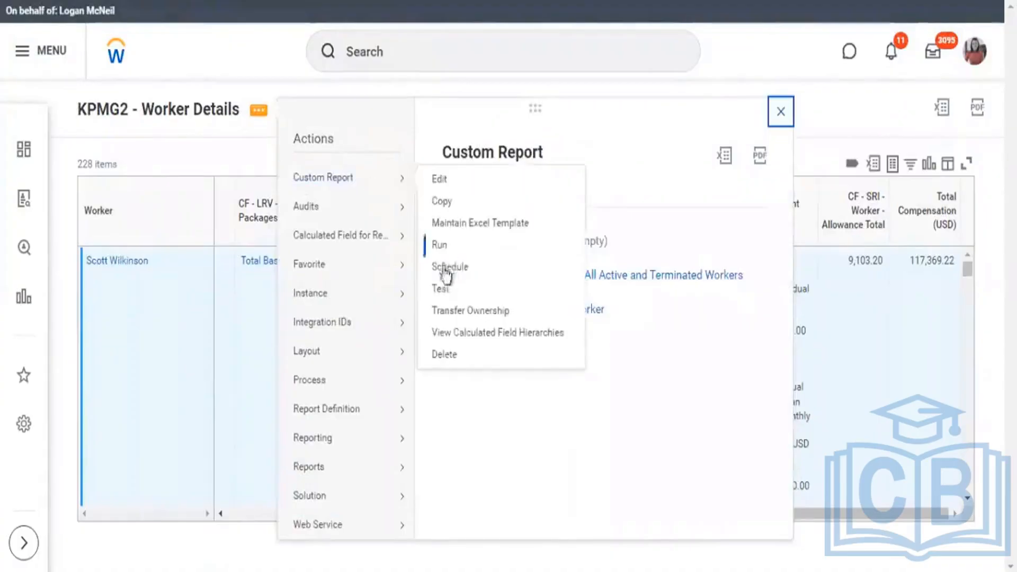
pyautogui.click(441, 247)
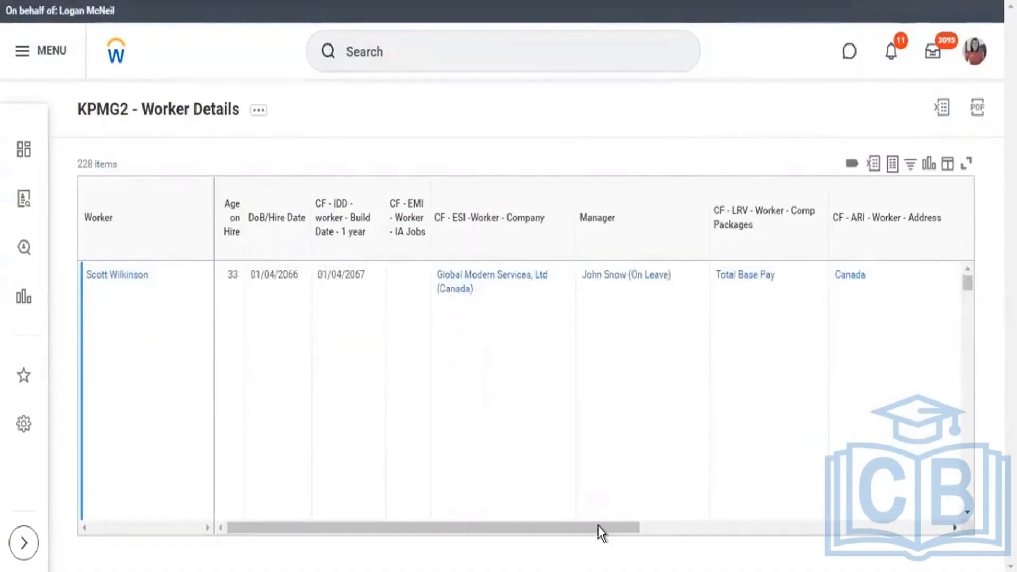
pyautogui.moveTo(599, 526); pyautogui.dragTo(933, 528)
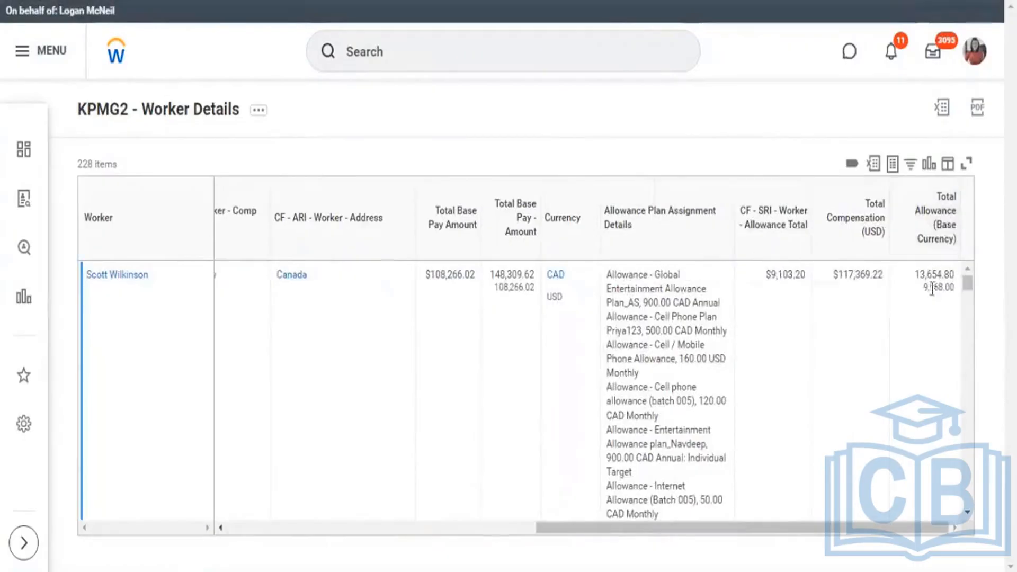
# Examine the Canadian worker's Total Allowance (Base Currency) amounts, their exchange-rate details and the base pay currency.
pyautogui.moveTo(929, 293)
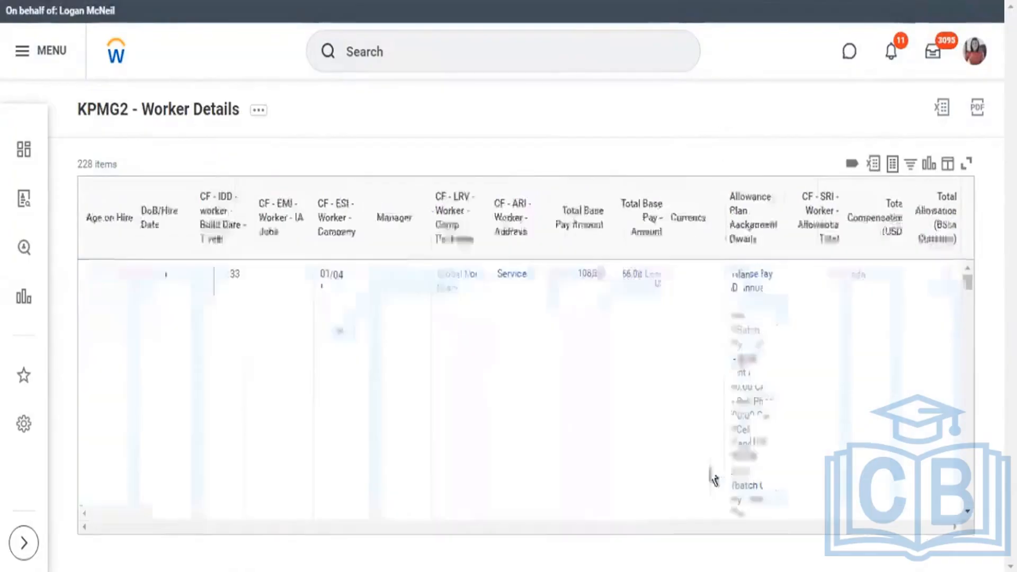
pyautogui.moveTo(599, 526); pyautogui.dragTo(907, 527)
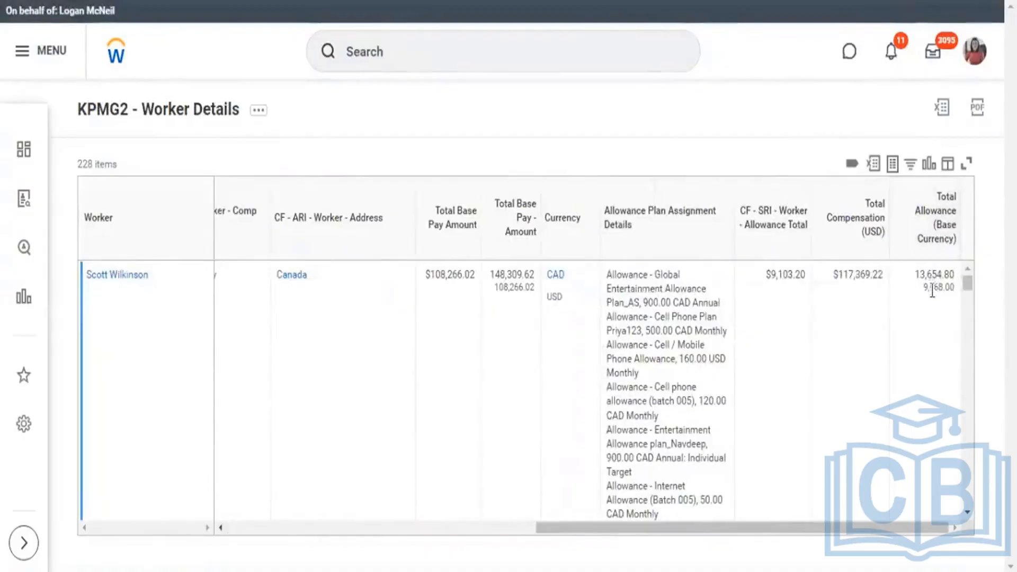
pyautogui.moveTo(931, 292)
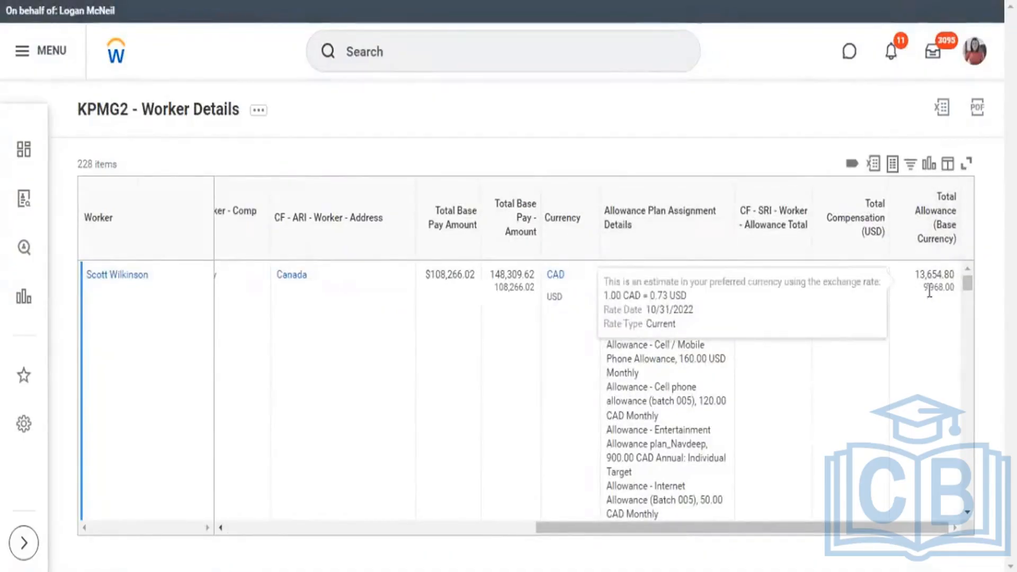
pyautogui.doubleClick(930, 290)
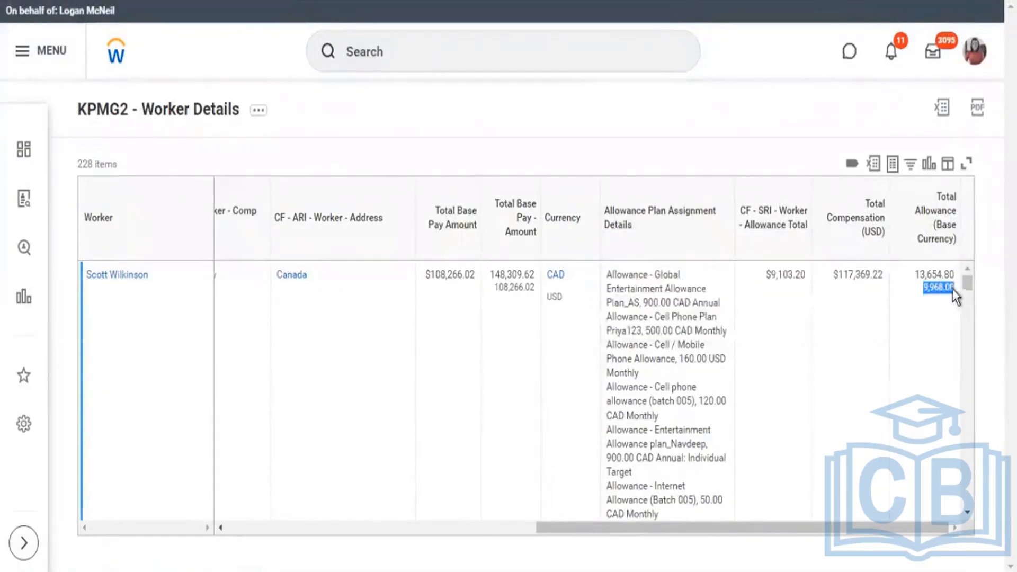
pyautogui.moveTo(930, 290)
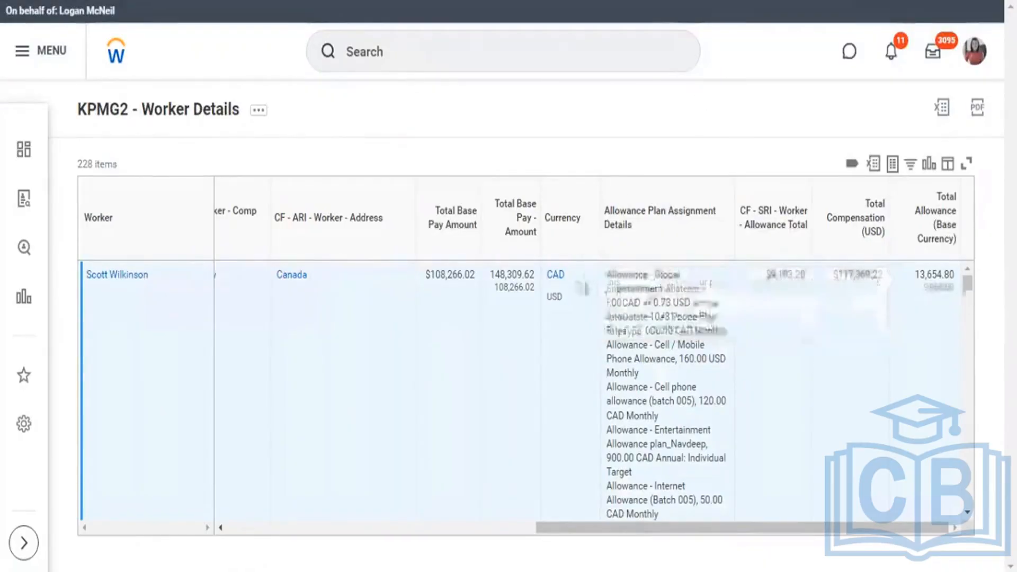
pyautogui.moveTo(548, 277)
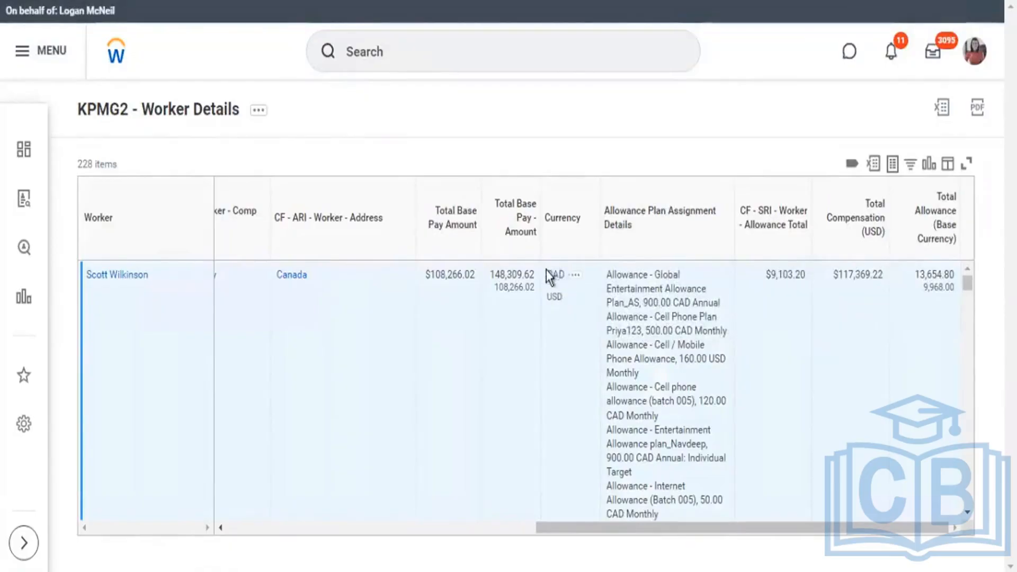
# Compare the first United Kingdom worker's base-currency allowance with the allowance plan details and the CF - SRI - Worker - Allowance Total value.
pyautogui.scroll(-5, 866, 376)
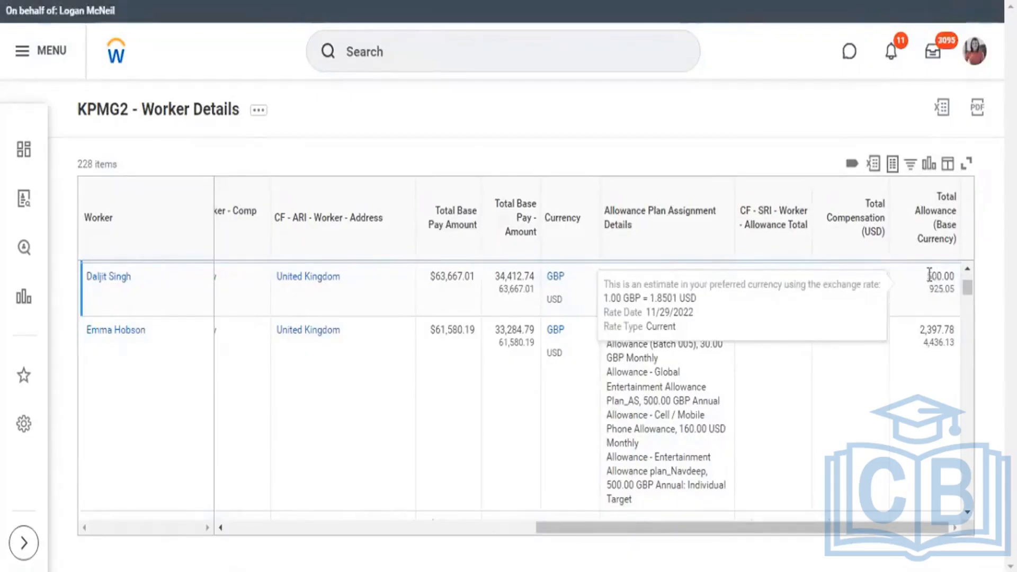
pyautogui.moveTo(928, 275); pyautogui.dragTo(946, 300)
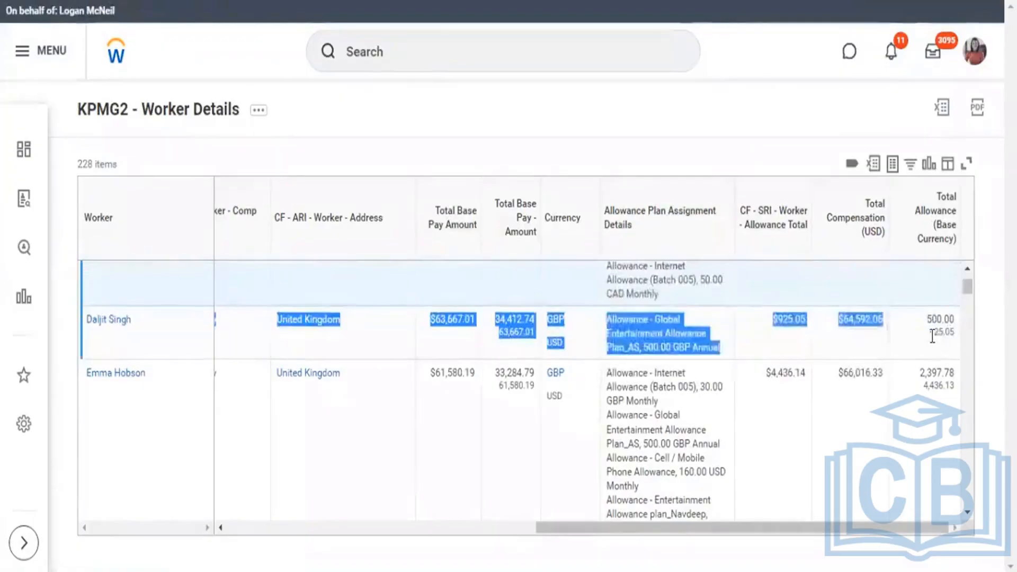
pyautogui.doubleClick(940, 334)
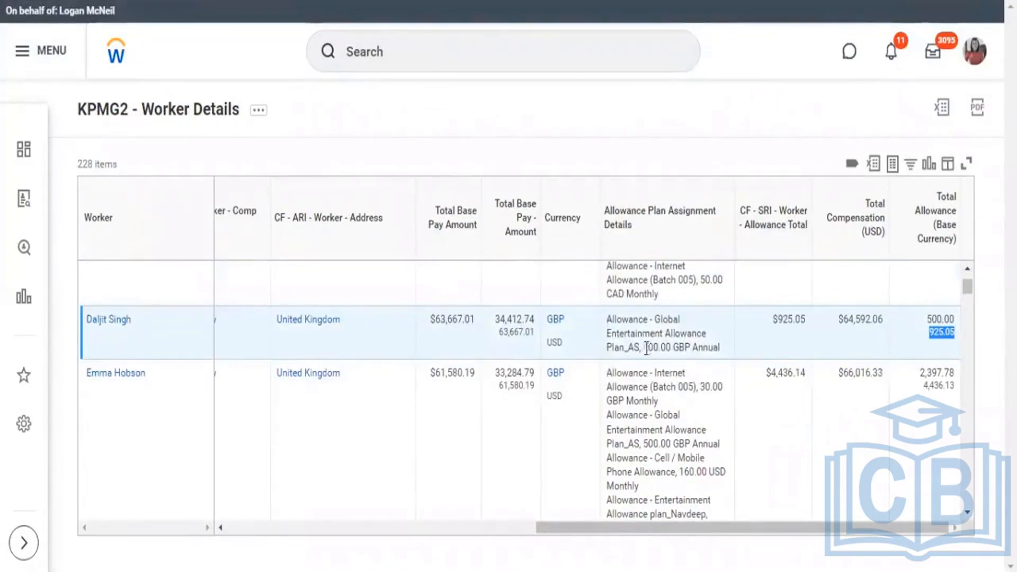
pyautogui.moveTo(643, 347); pyautogui.dragTo(711, 343)
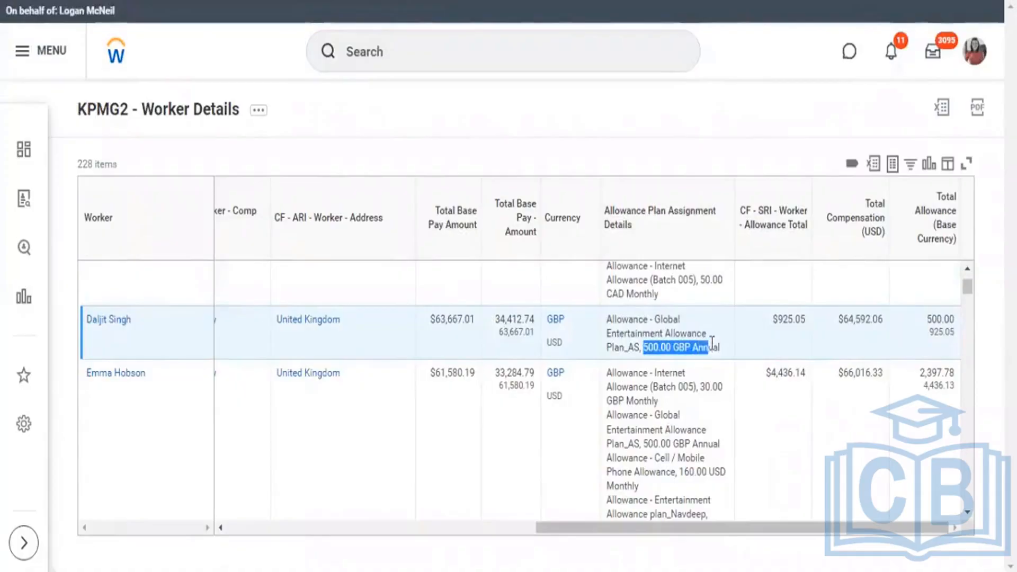
pyautogui.moveTo(777, 319); pyautogui.dragTo(806, 319)
# Compare the CF - SRI - Worker - Allowance Total and Total Base Pay - Amount columns with Total Allowance (Base Currency).
pyautogui.moveTo(745, 212); pyautogui.dragTo(803, 237)
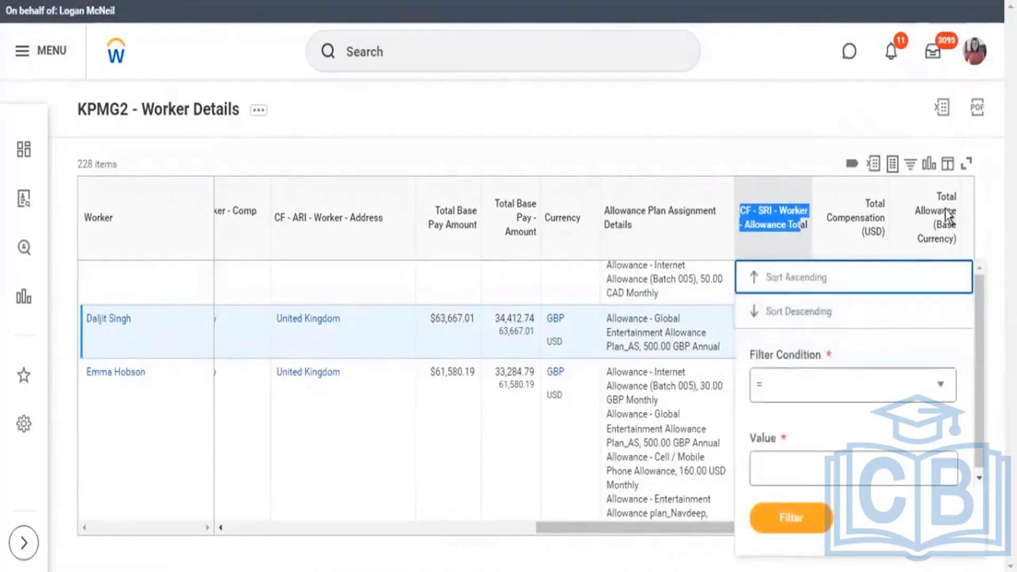
pyautogui.click(986, 296)
pyautogui.doubleClick(958, 317)
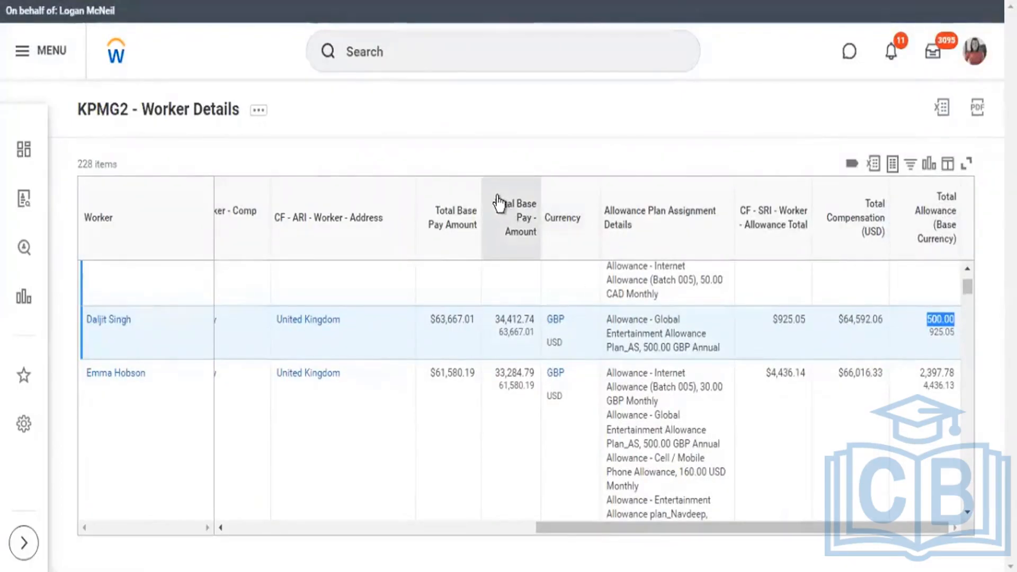
pyautogui.click(526, 227)
pyautogui.tripleClick(527, 233)
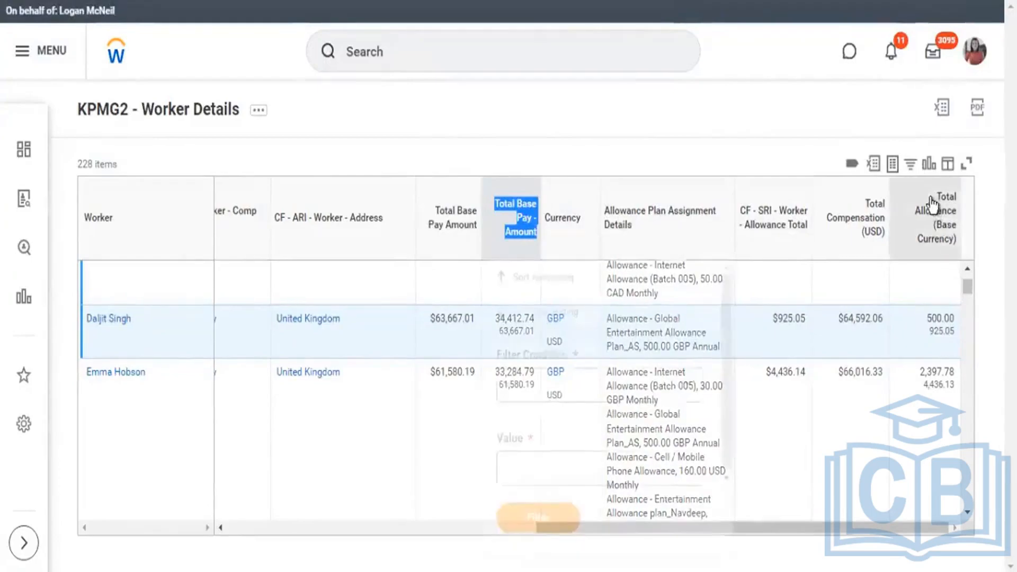
pyautogui.tripleClick(949, 242)
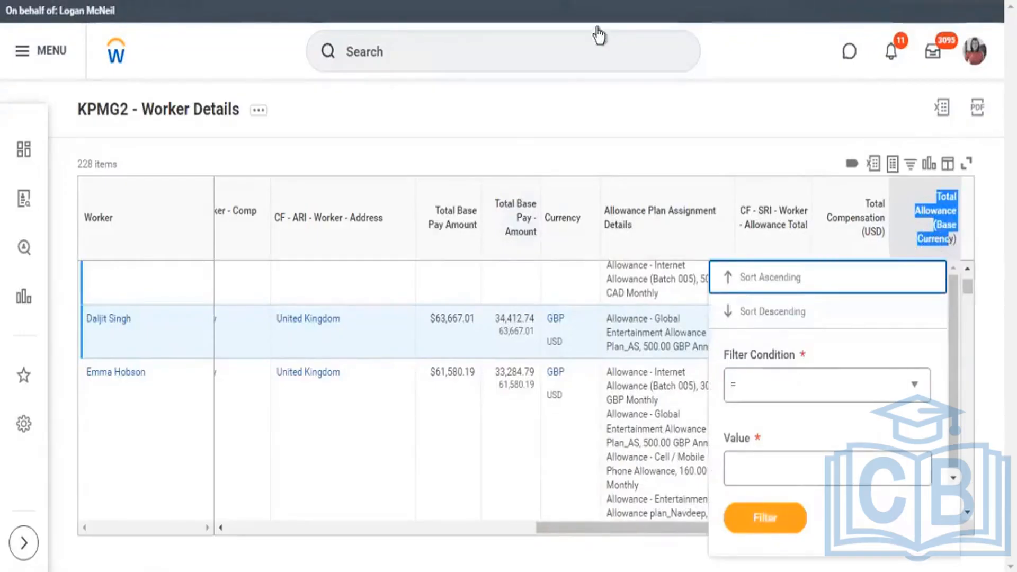
# Review the Total Compensation (USD) calculated field's Currency Code Field and arithmetic expression from the report definition.
pyautogui.click(318, 1)
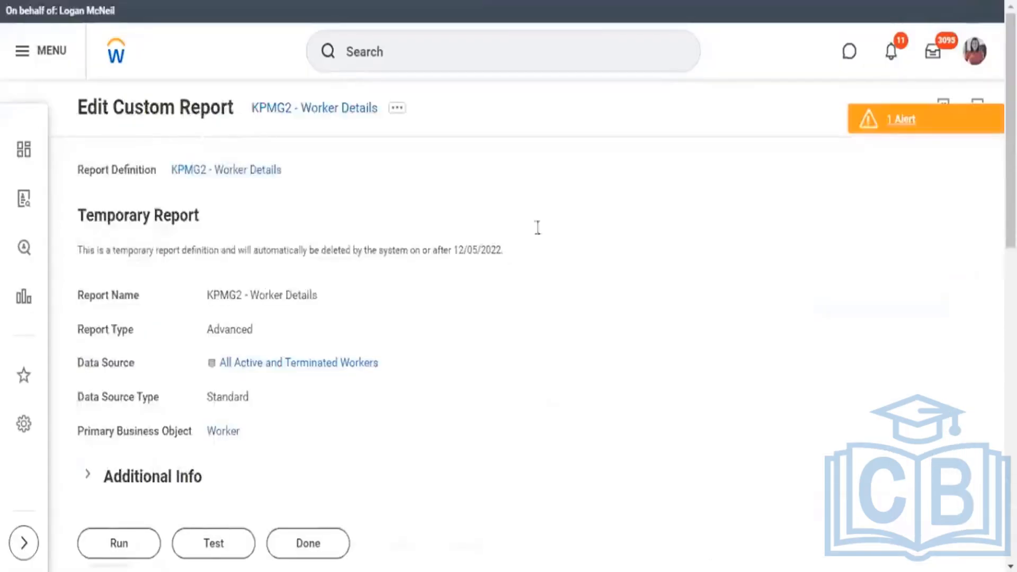
pyautogui.scroll(-10, 544, 266)
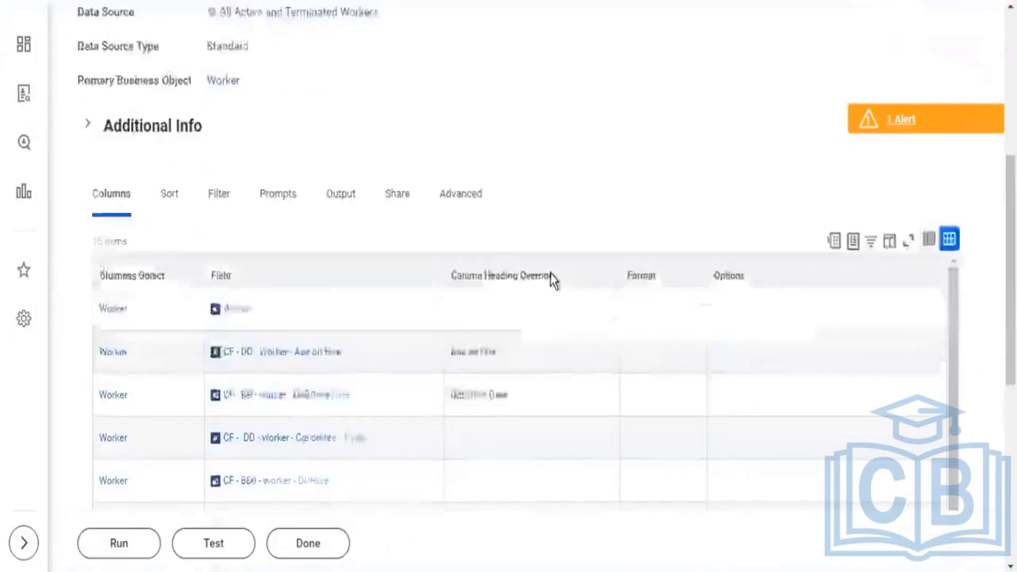
pyautogui.scroll(-5, 541, 322)
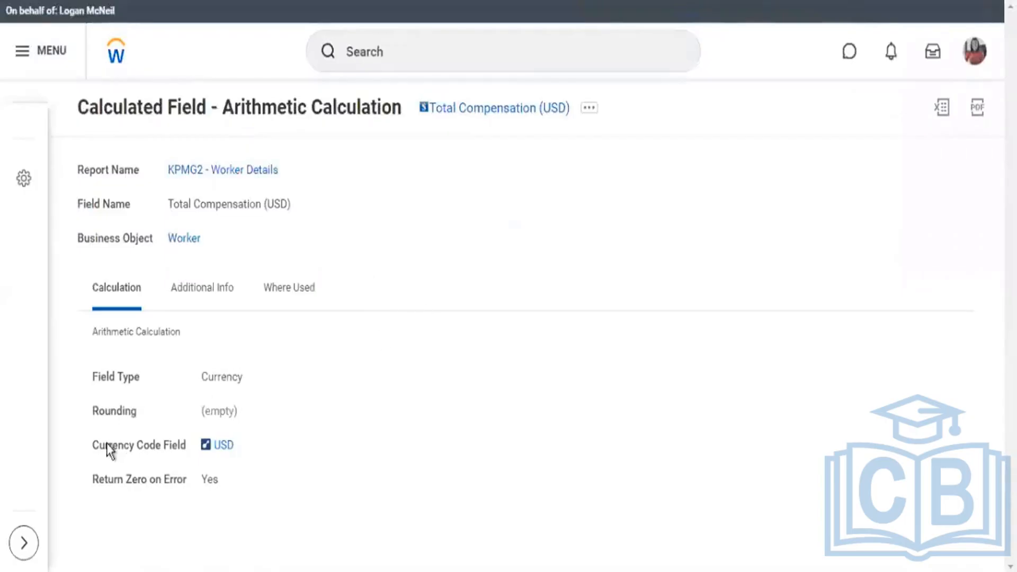
pyautogui.moveTo(110, 447); pyautogui.dragTo(161, 445)
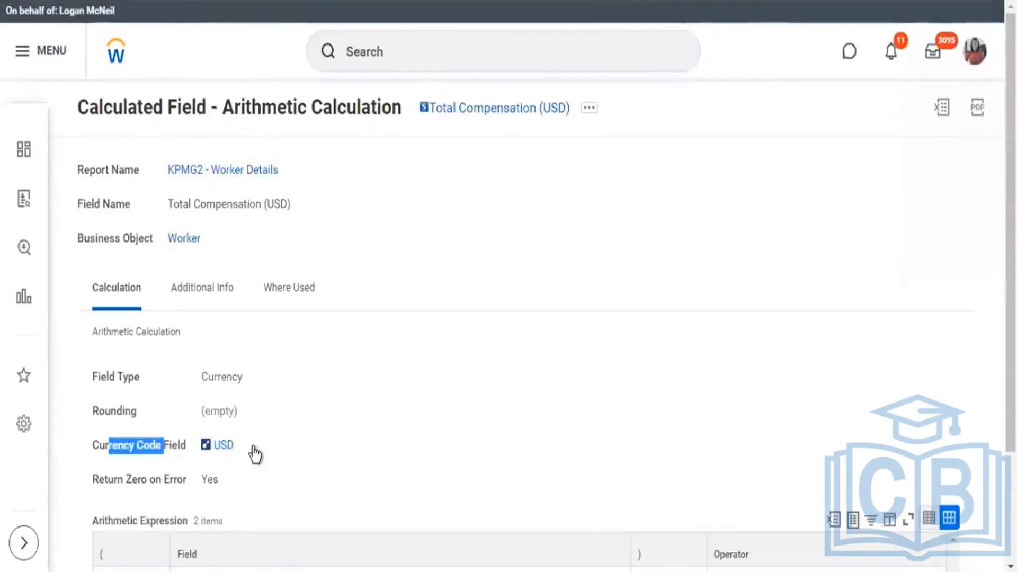
pyautogui.moveTo(254, 447); pyautogui.dragTo(204, 451)
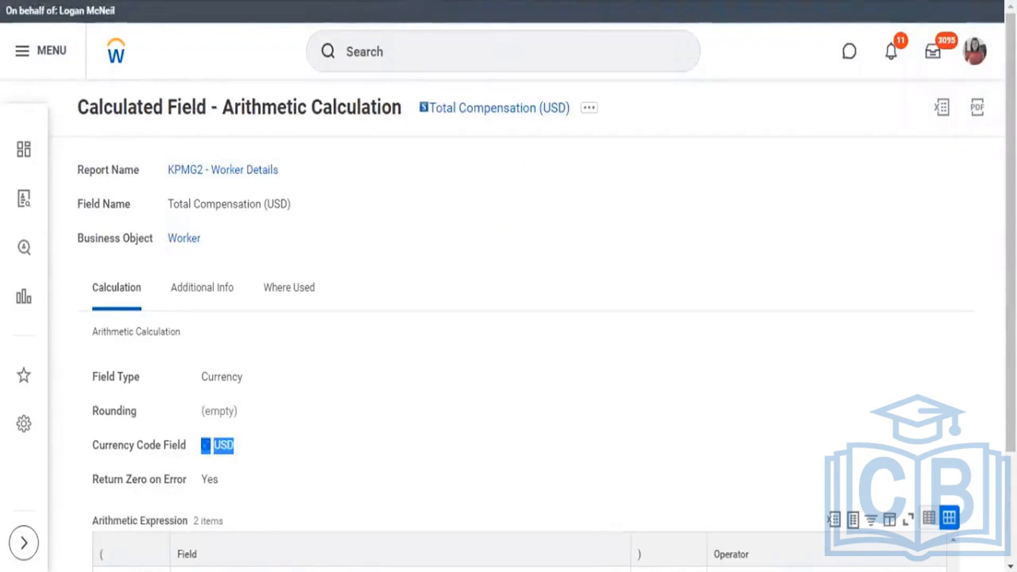
pyautogui.scroll(-15, 503, 27)
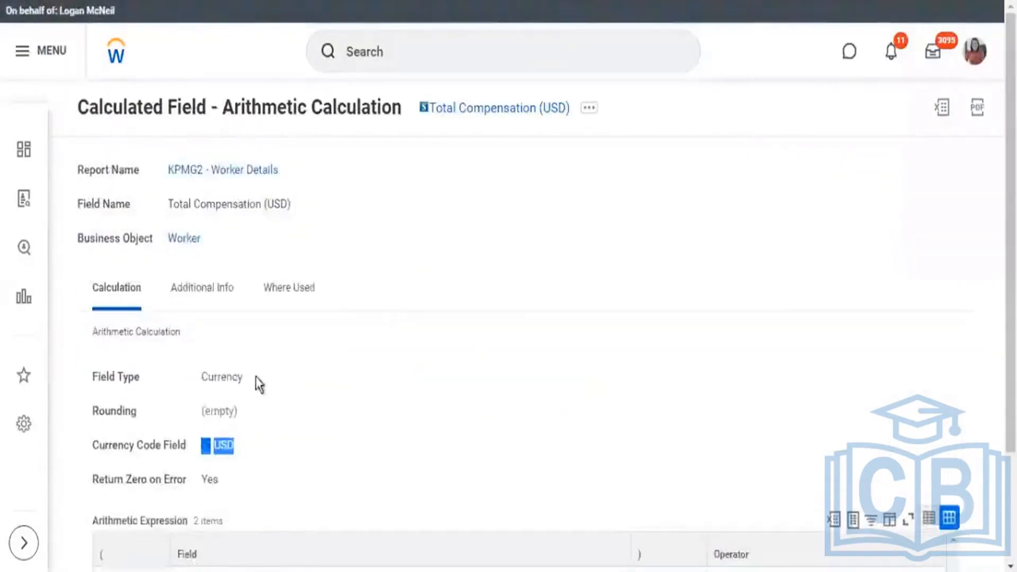
pyautogui.scroll(-3, 256, 380)
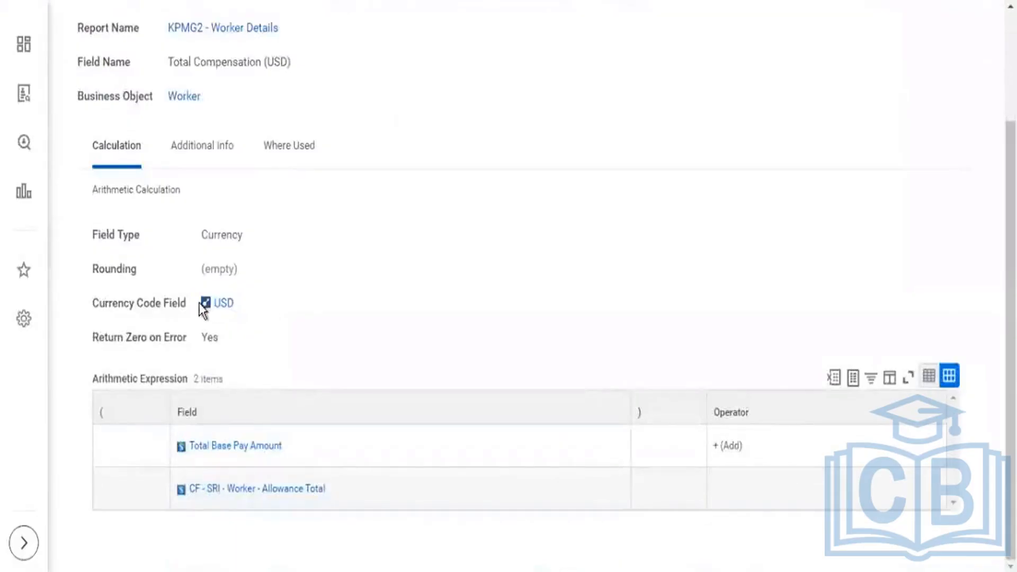
pyautogui.moveTo(179, 302); pyautogui.dragTo(294, 320)
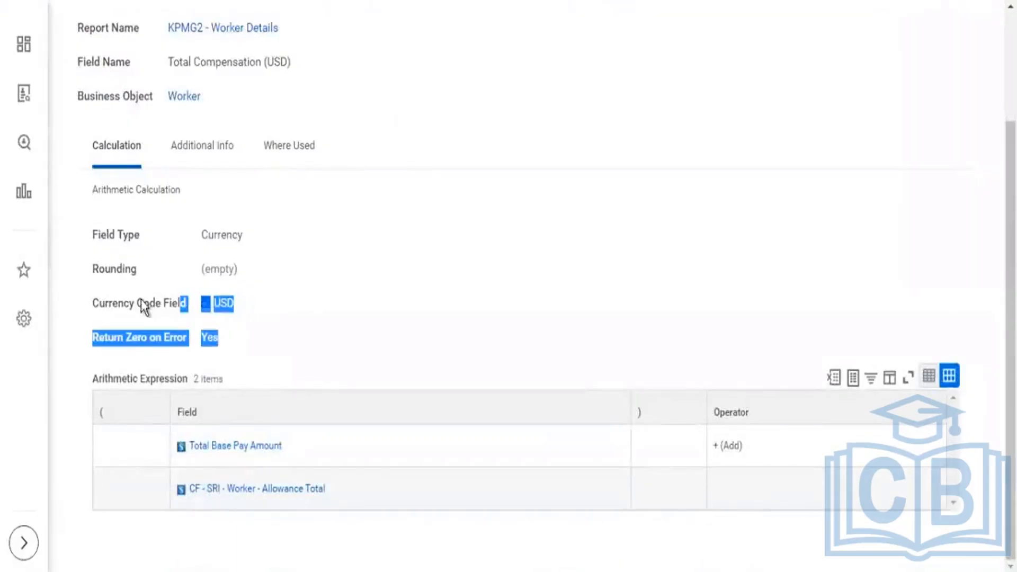
pyautogui.moveTo(131, 306); pyautogui.dragTo(168, 306)
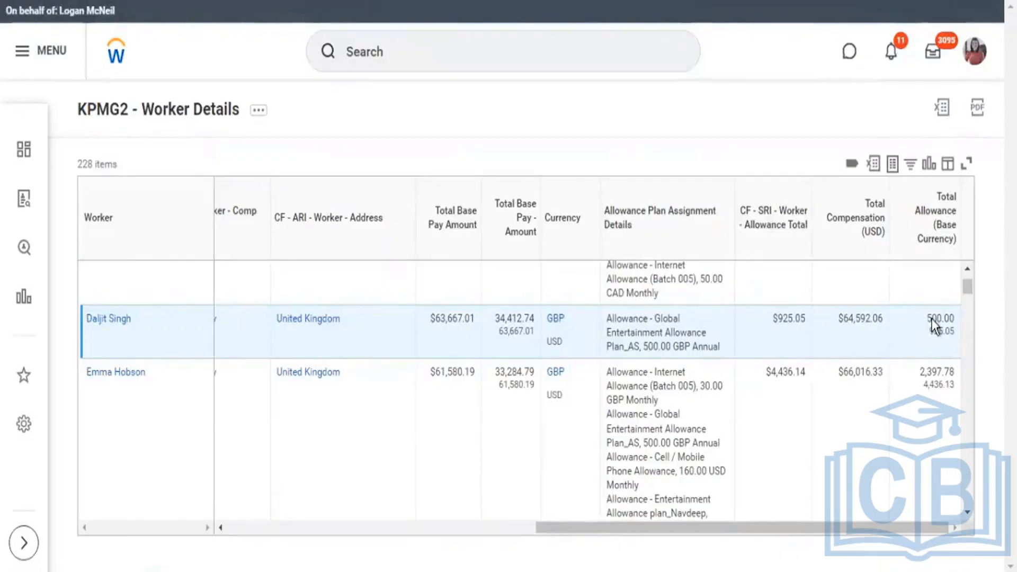
# Recheck the first United Kingdom worker's base-currency allowance and exchange-rate details against the allowance total in USD.
pyautogui.moveTo(931, 317); pyautogui.dragTo(958, 319)
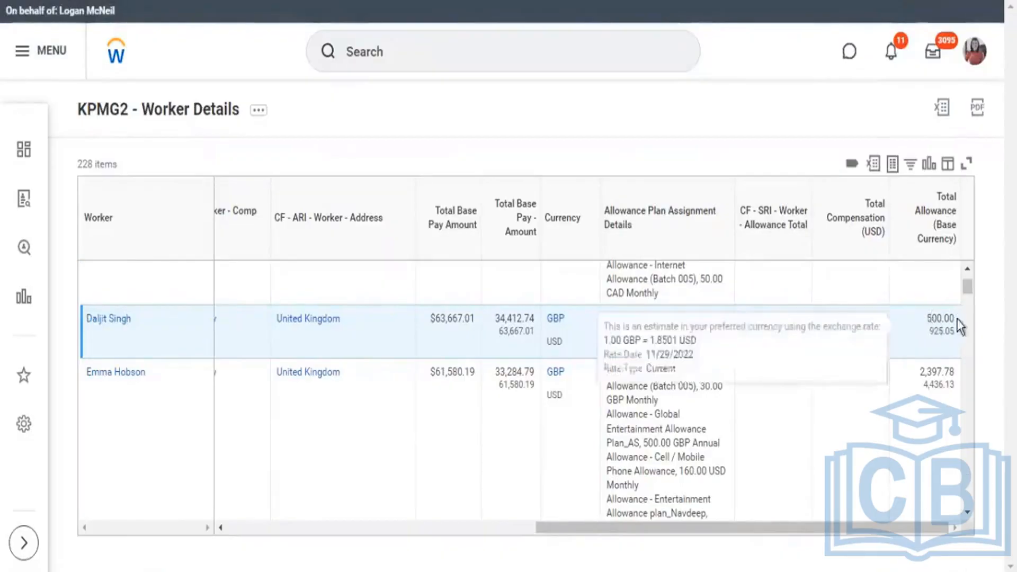
pyautogui.moveTo(946, 331)
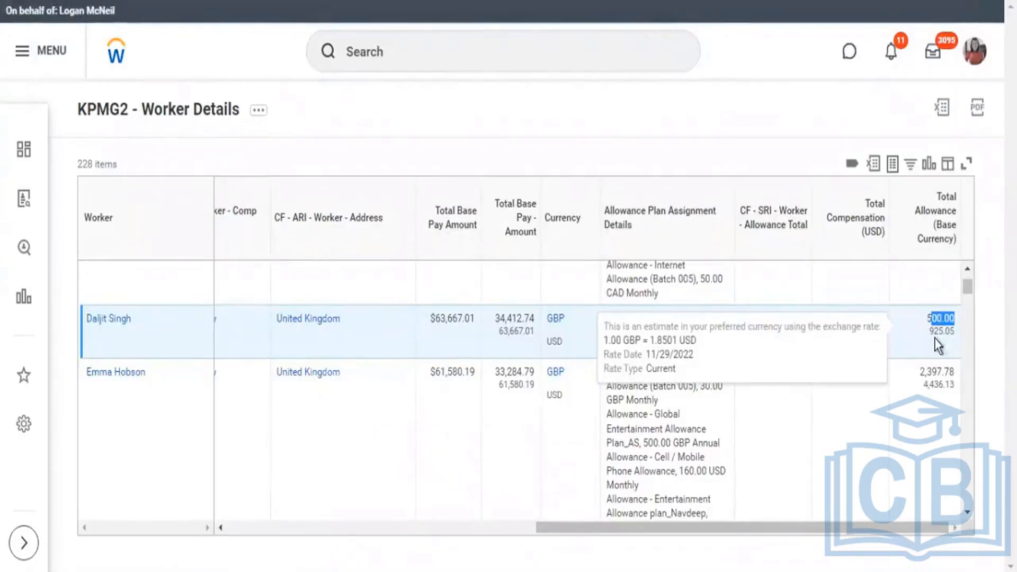
pyautogui.click(861, 379)
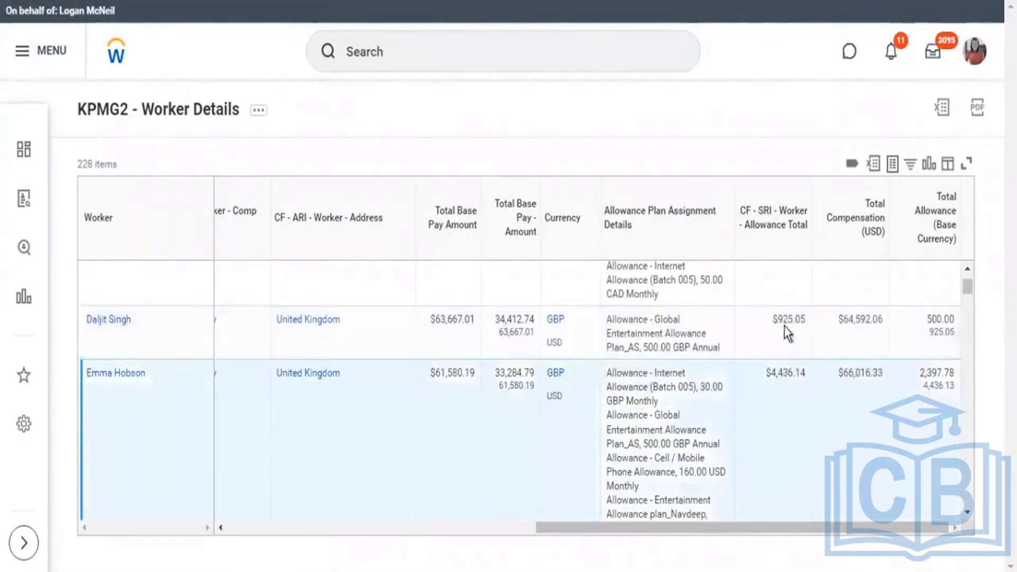
pyautogui.moveTo(780, 319); pyautogui.dragTo(956, 323)
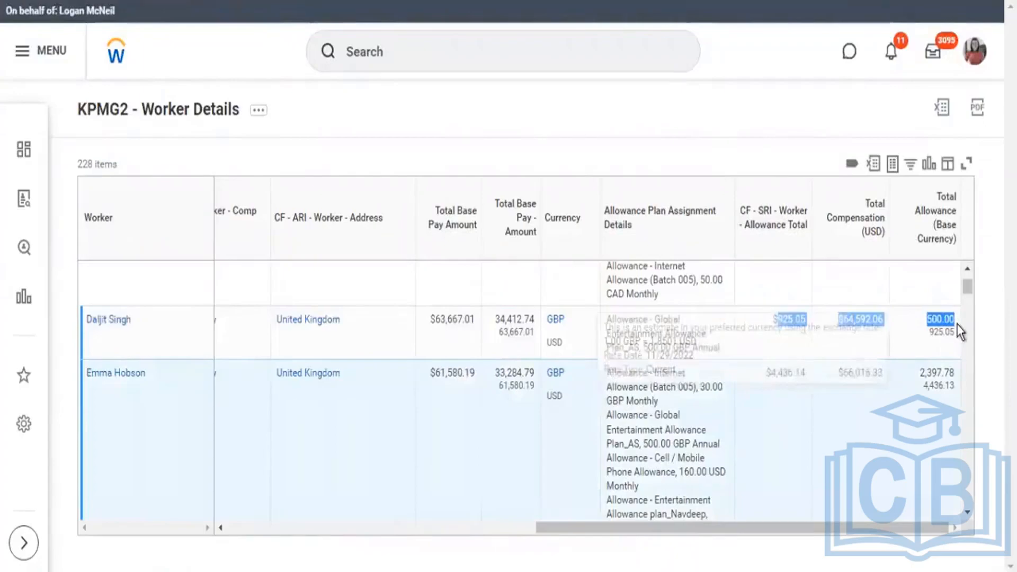
pyautogui.doubleClick(946, 321)
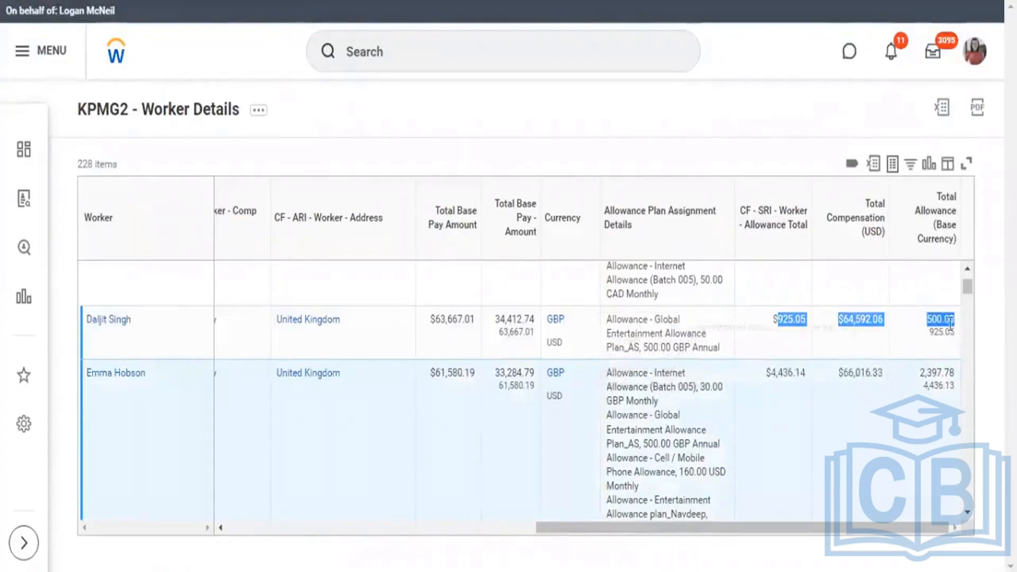
pyautogui.click(730, 142)
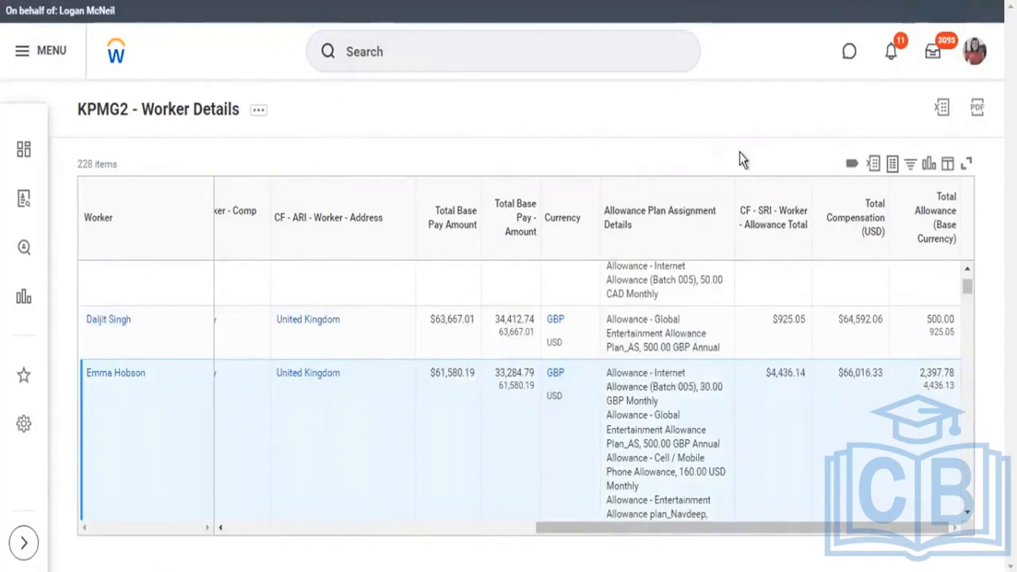